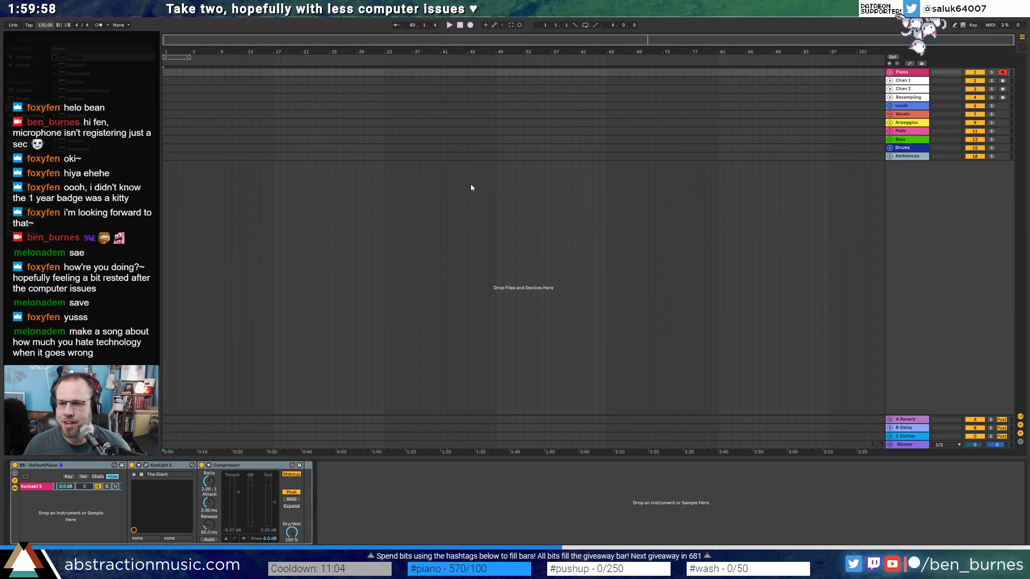
- Set the song tempo to 130 BPM
click(48, 26)
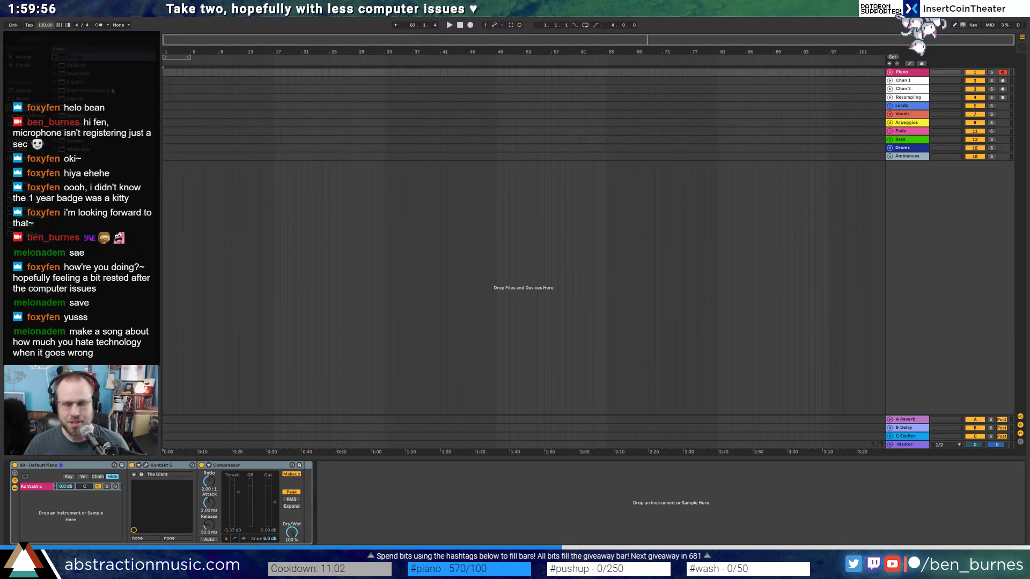
text(130)
key(Return)
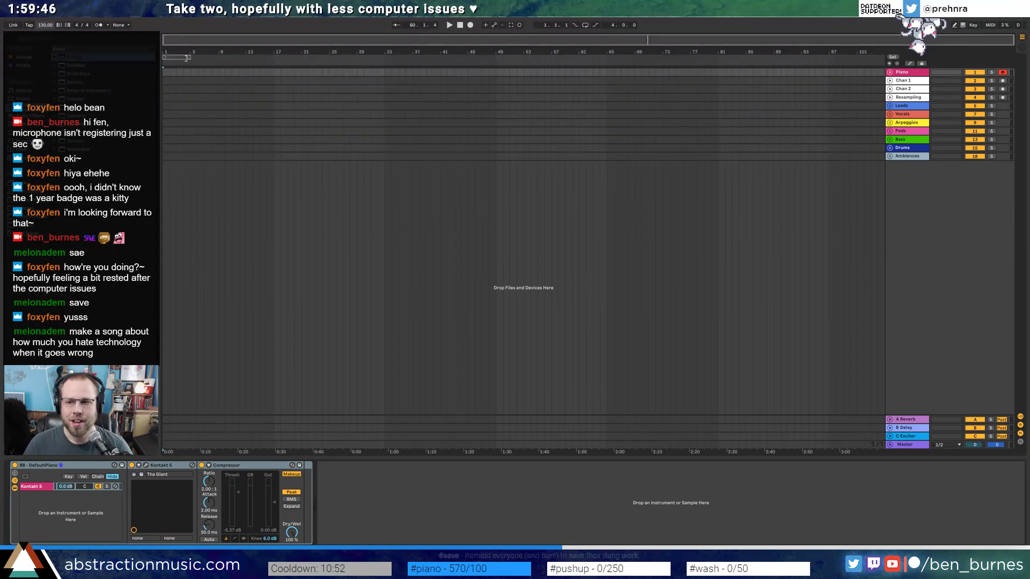
- Expand the Drums group and select its Drum Rack track at the start of the timeline
drag(252, 44, 175, 91)
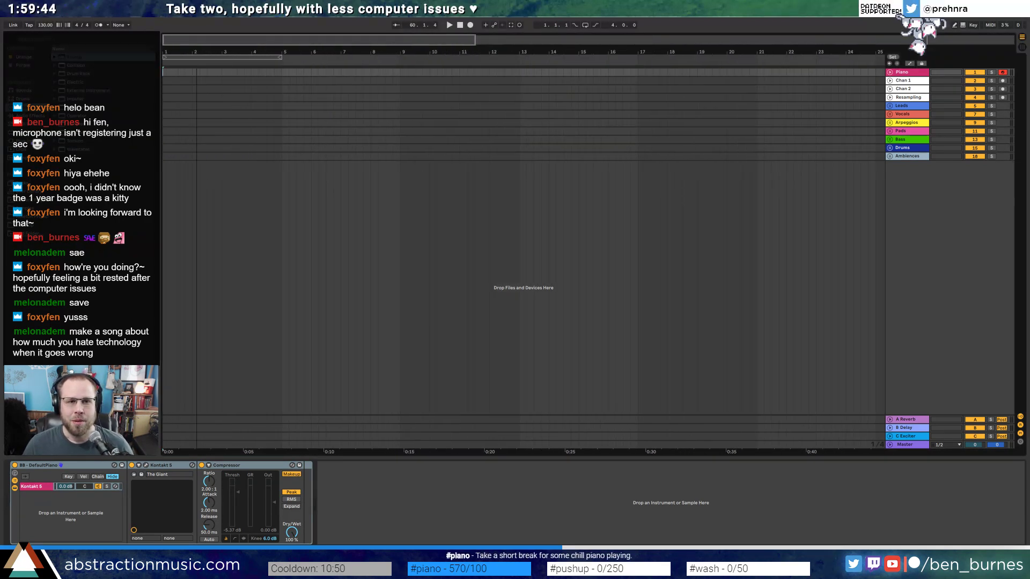
click(907, 156)
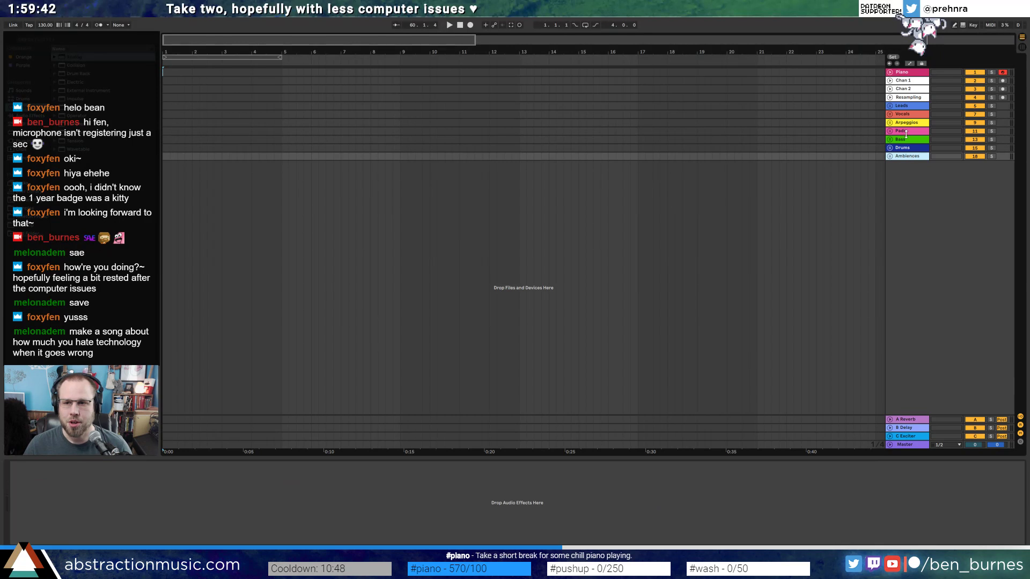
click(906, 131)
click(907, 140)
click(895, 150)
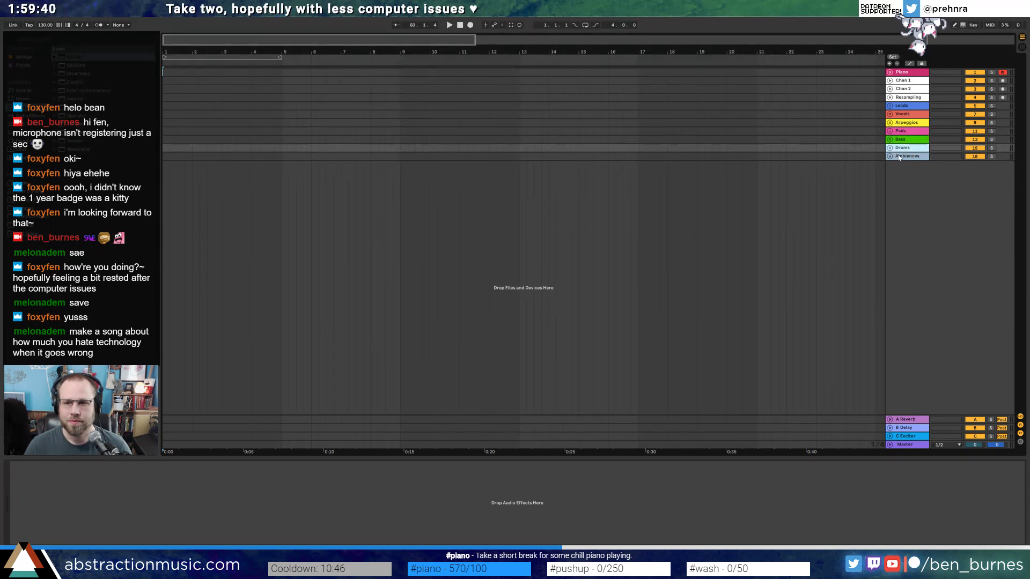
click(890, 147)
click(193, 161)
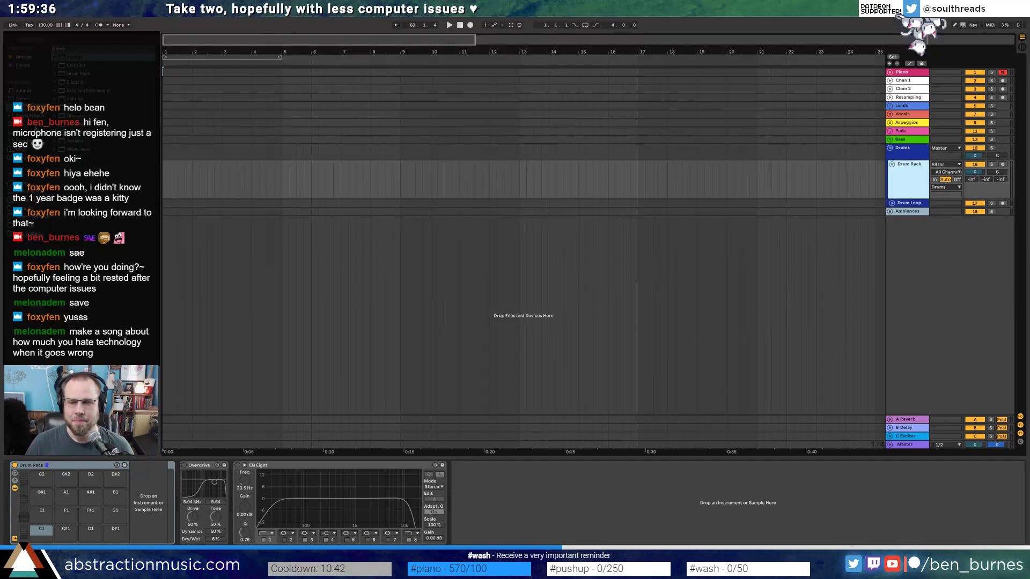
- Browse the sample library's folders for drum samples to use in the Drum Rack
click(27, 141)
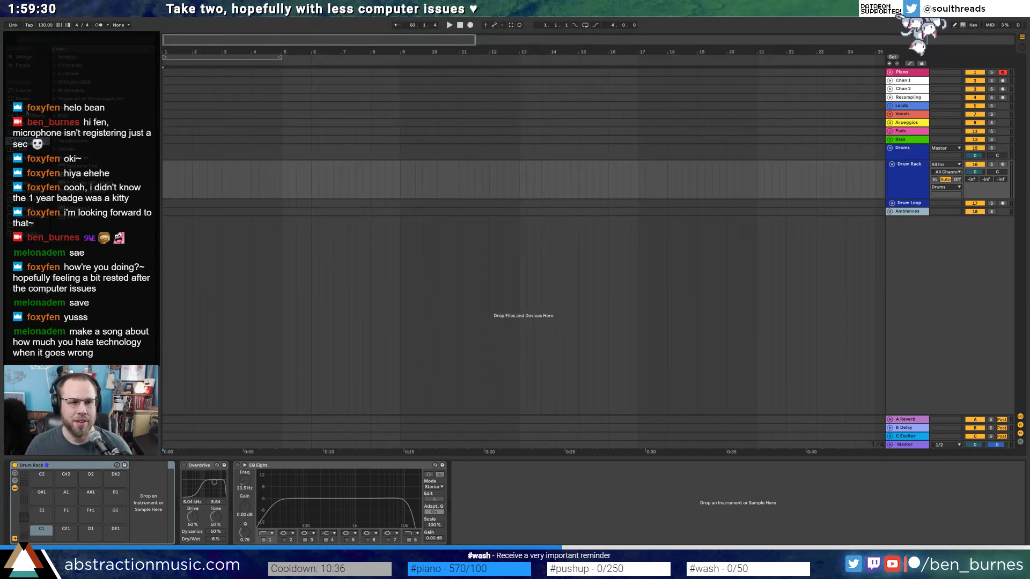
click(25, 108)
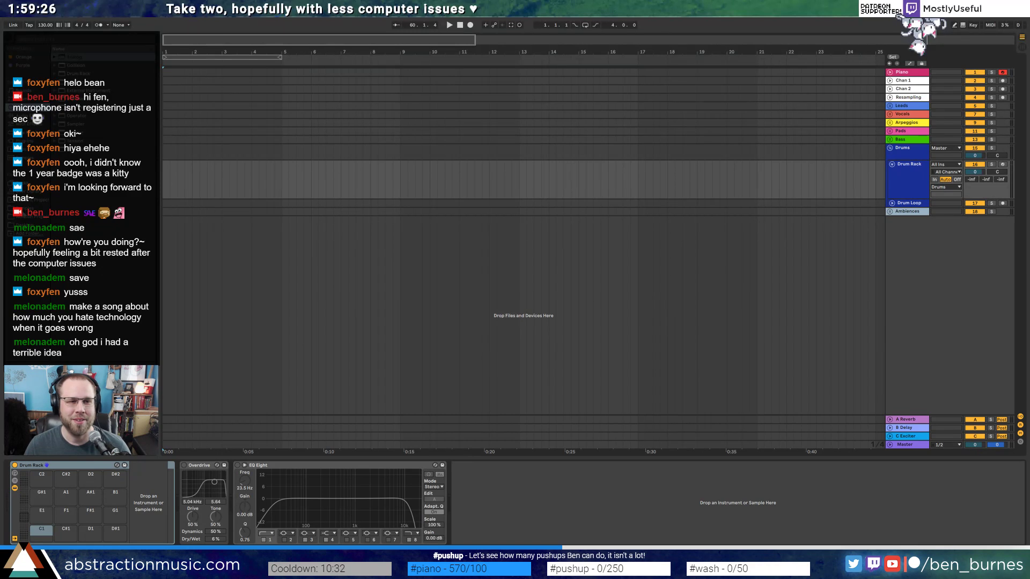
click(27, 208)
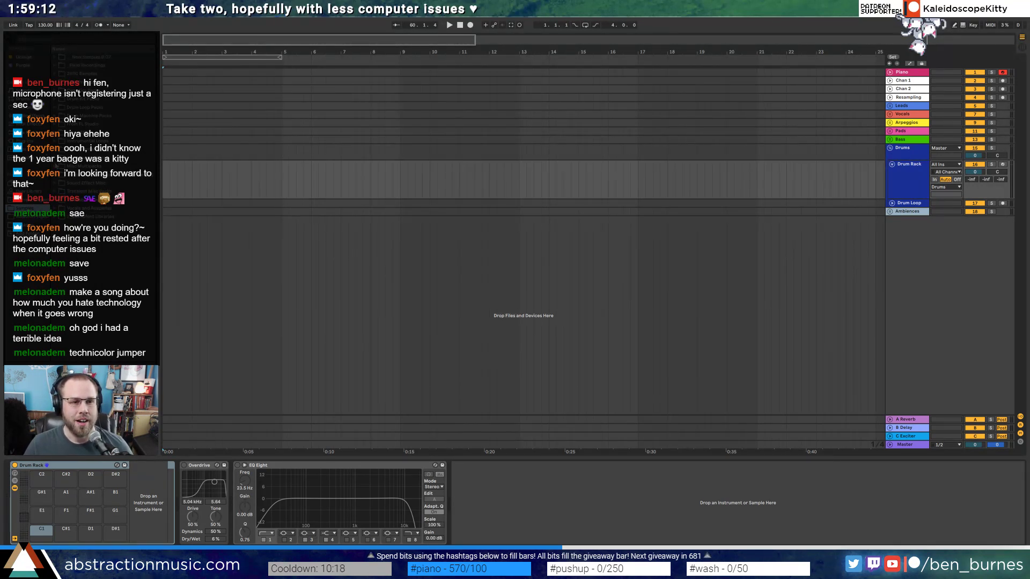
click(54, 99)
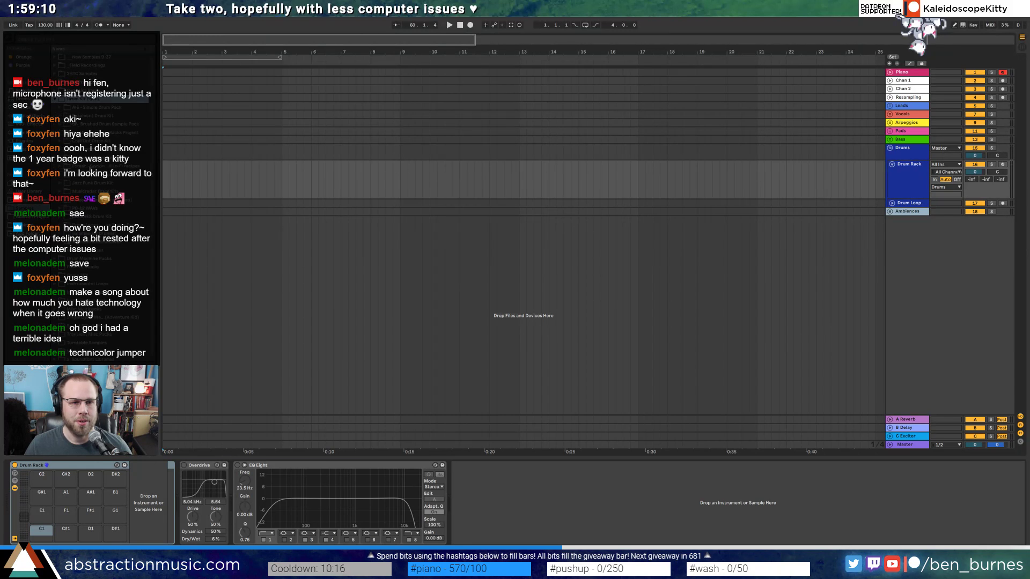
click(60, 116)
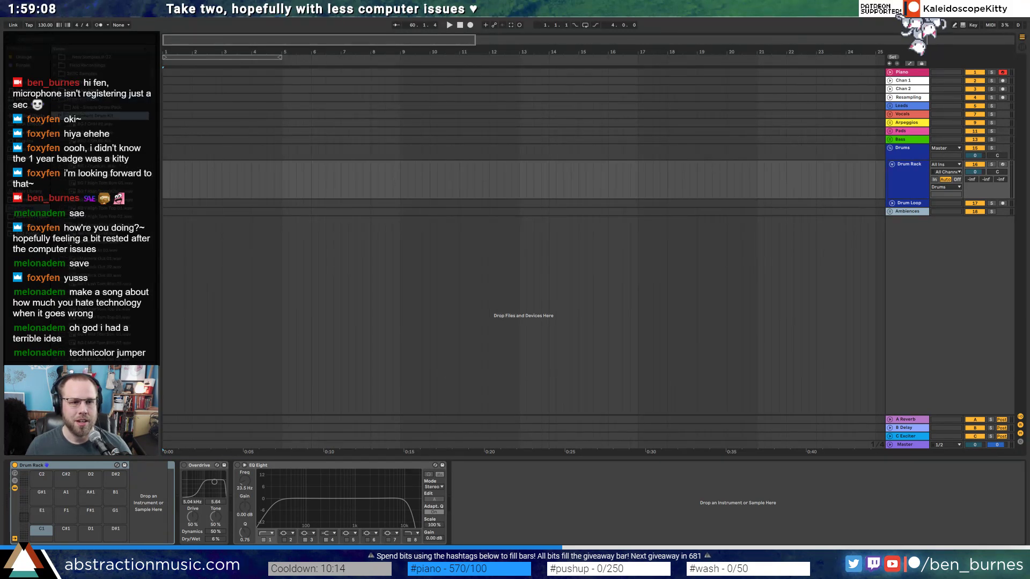
click(60, 116)
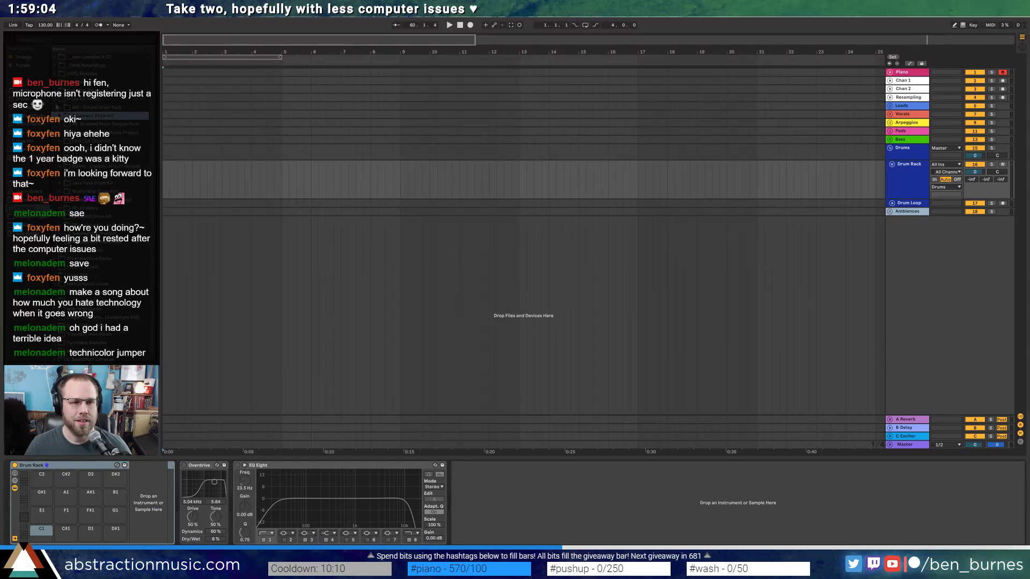
click(54, 99)
click(55, 116)
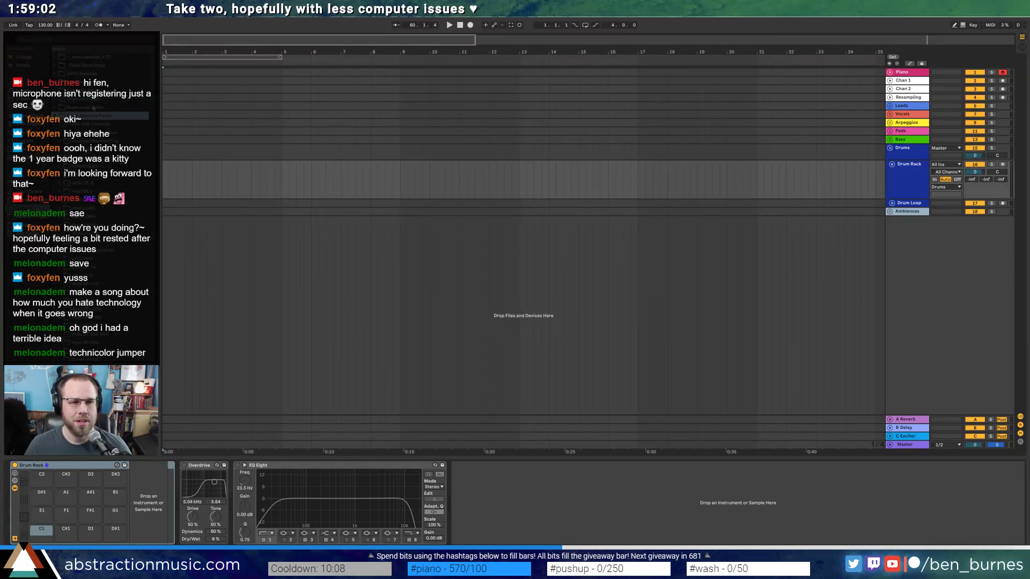
click(60, 124)
drag(152, 86, 152, 98)
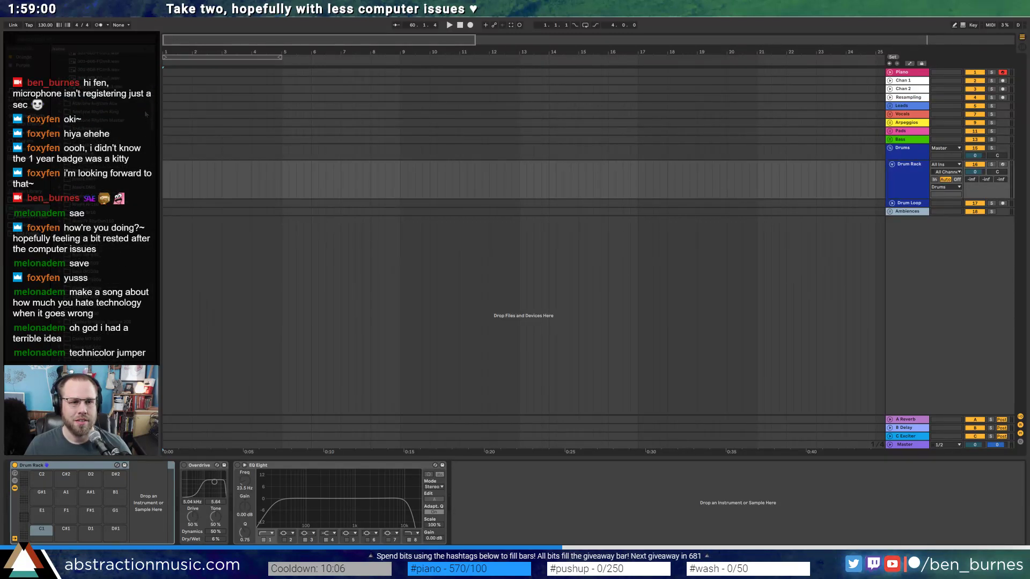
click(108, 116)
click(110, 91)
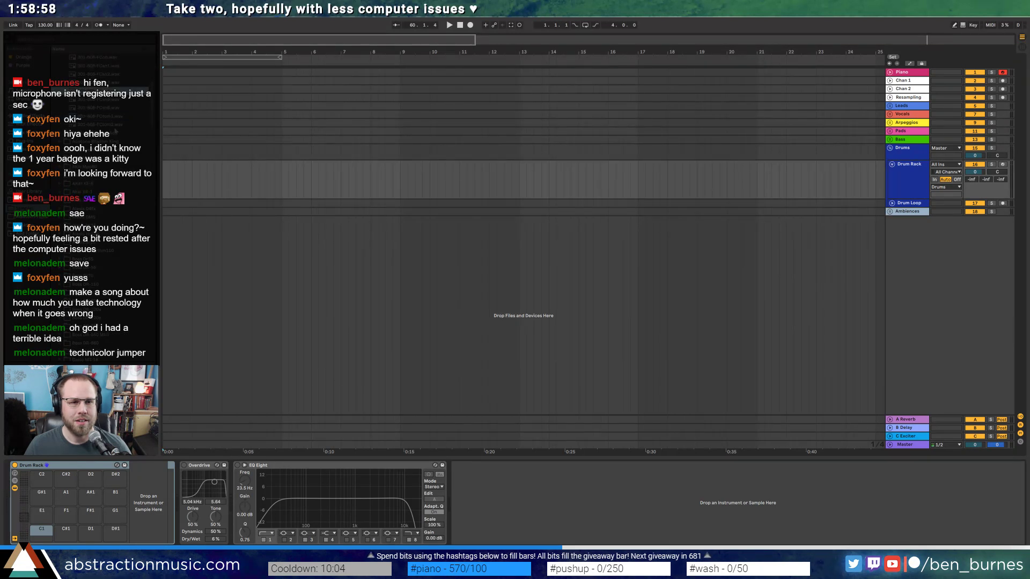
scroll(109, 90, up, 1)
click(109, 83)
scroll(109, 83, up, 3)
click(59, 67)
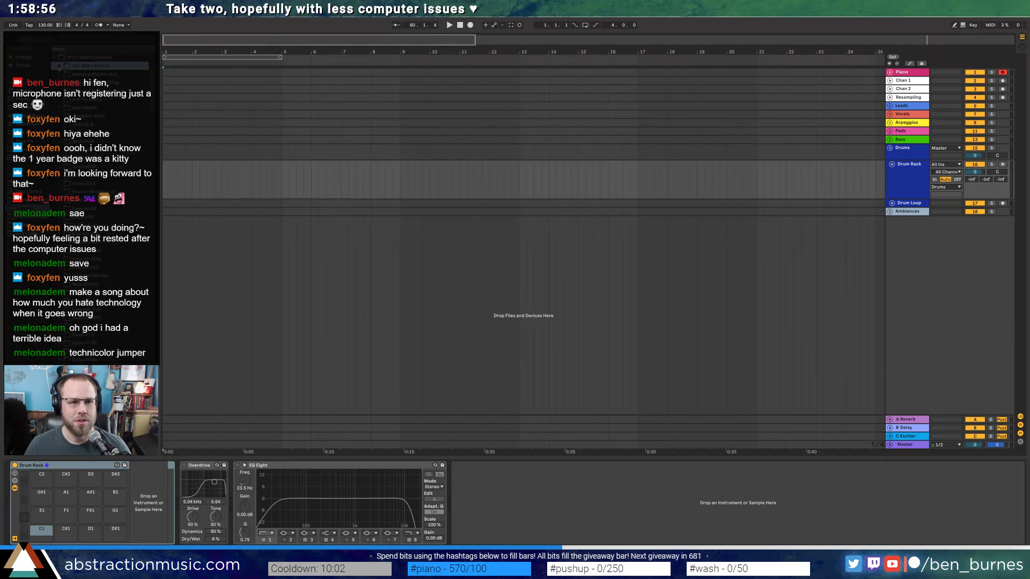
- Look through the drum sample folder for an 808 kick suited to the rack's C1 pad
drag(153, 74, 175, 267)
click(60, 125)
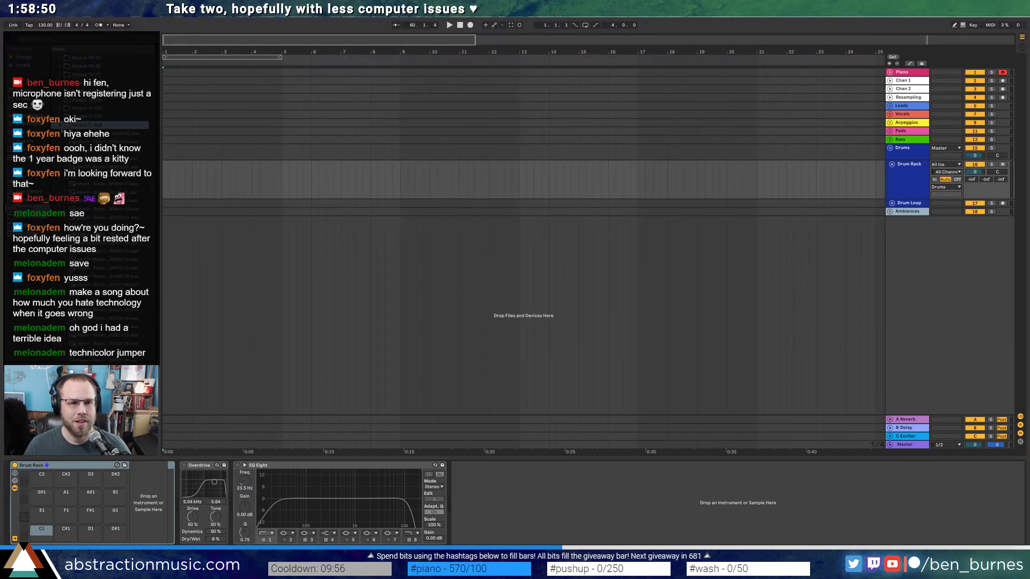
scroll(153, 231, down, 5)
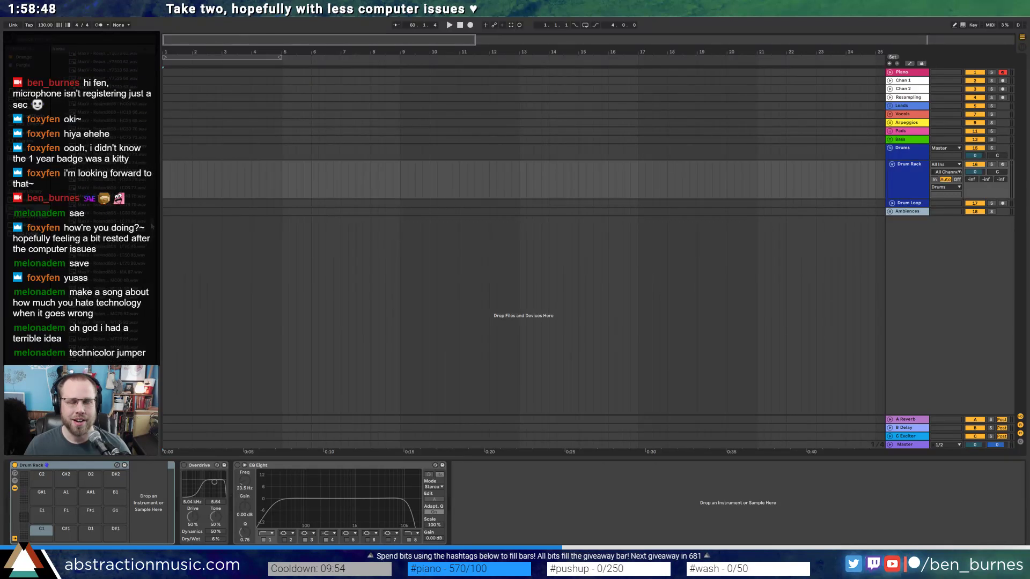
scroll(153, 230, down, 4)
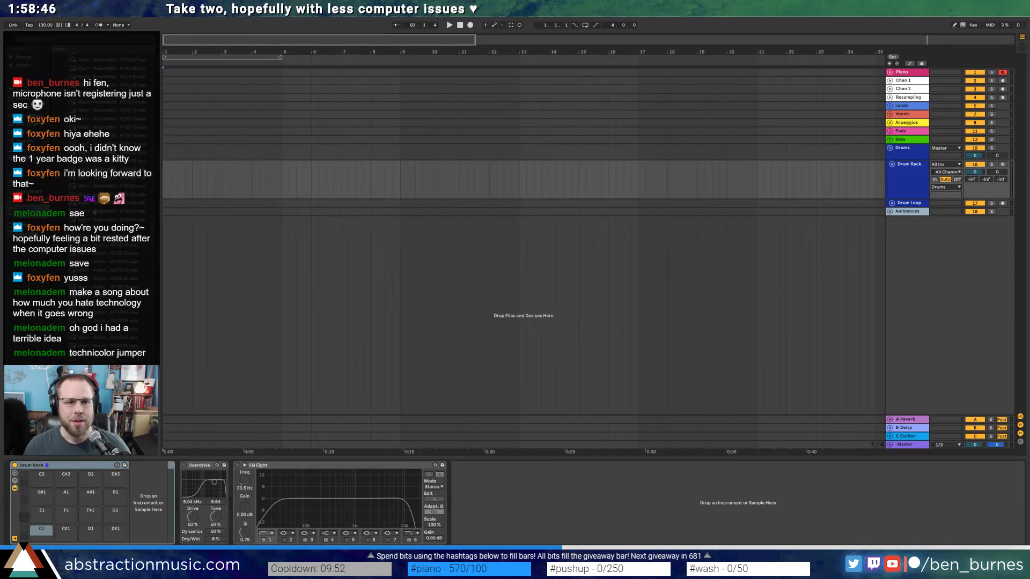
scroll(113, 263, down, 4)
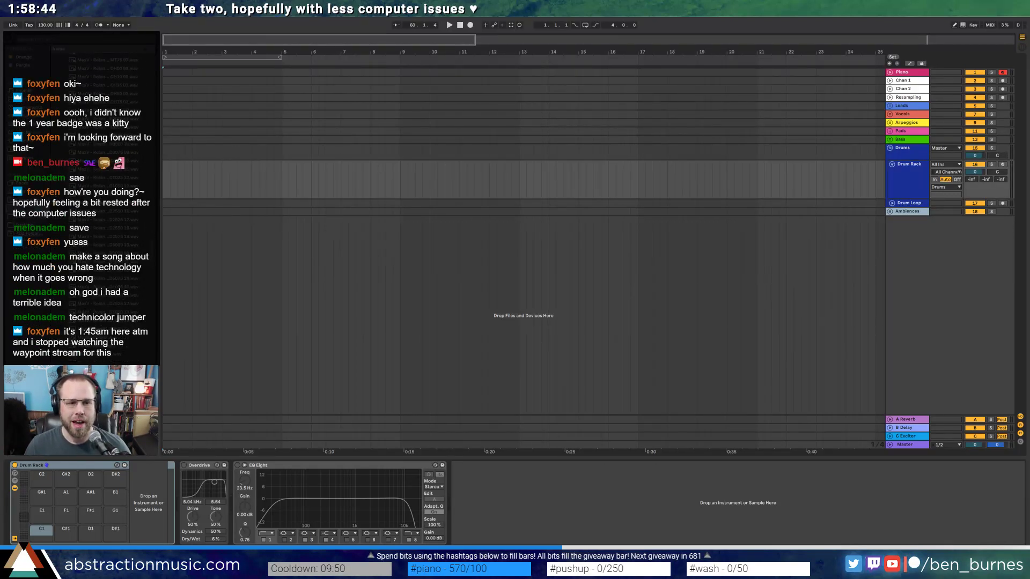
scroll(153, 268, down, 4)
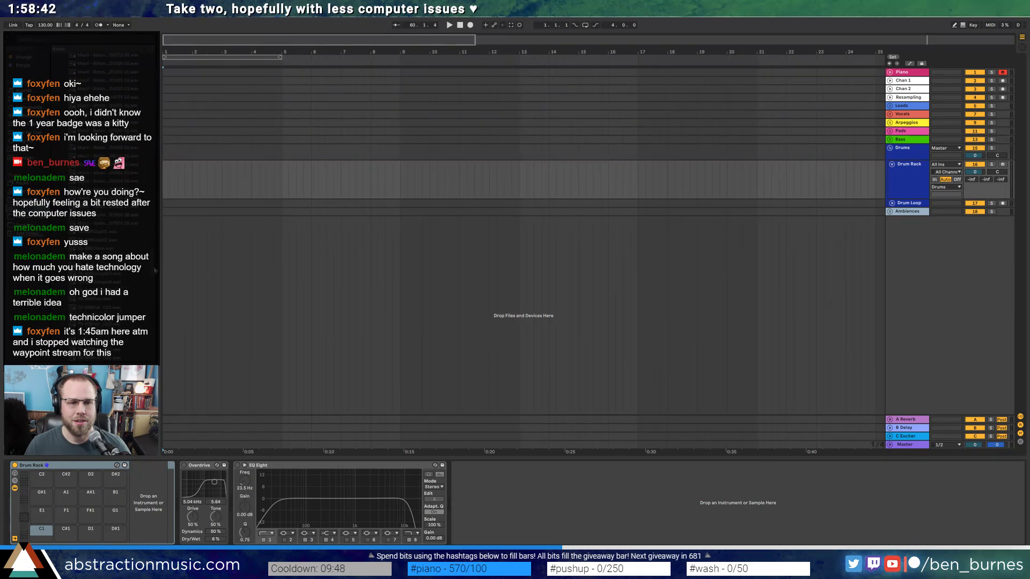
scroll(136, 263, down, 3)
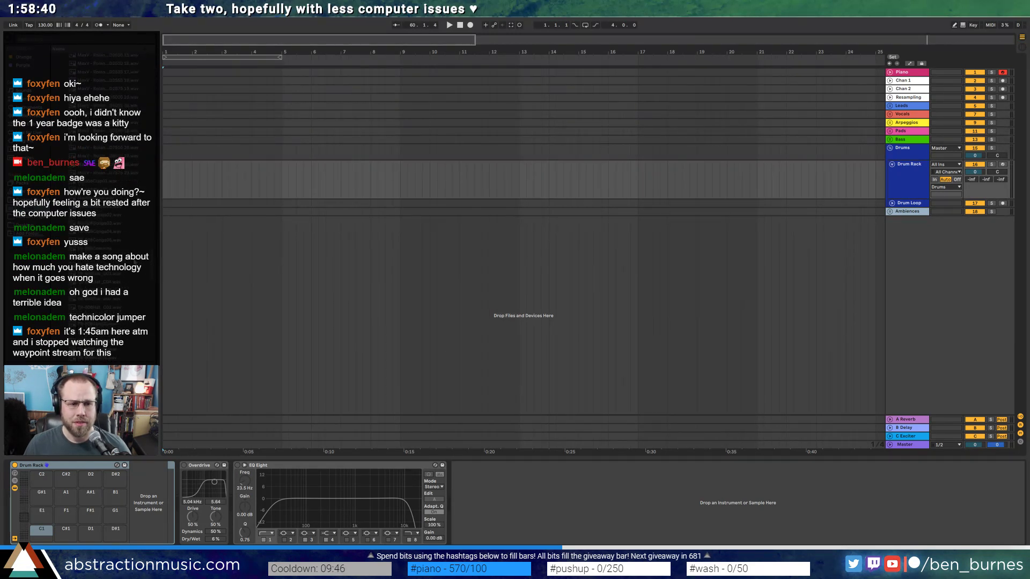
scroll(120, 281, down, 3)
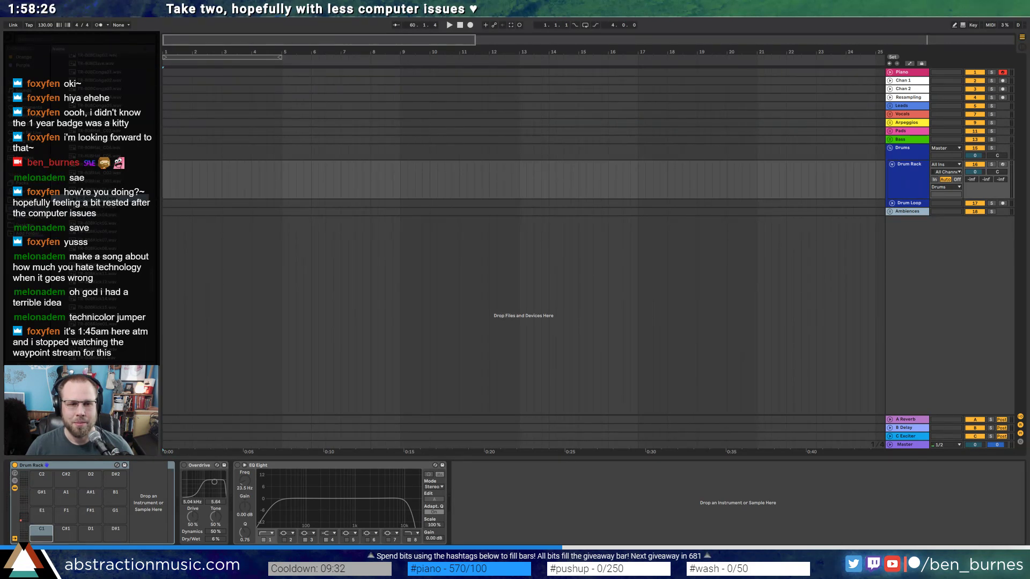
- Create a one-bar MIDI clip in bar 1 of the Drum Rack track and loop that bar
double_click(192, 183)
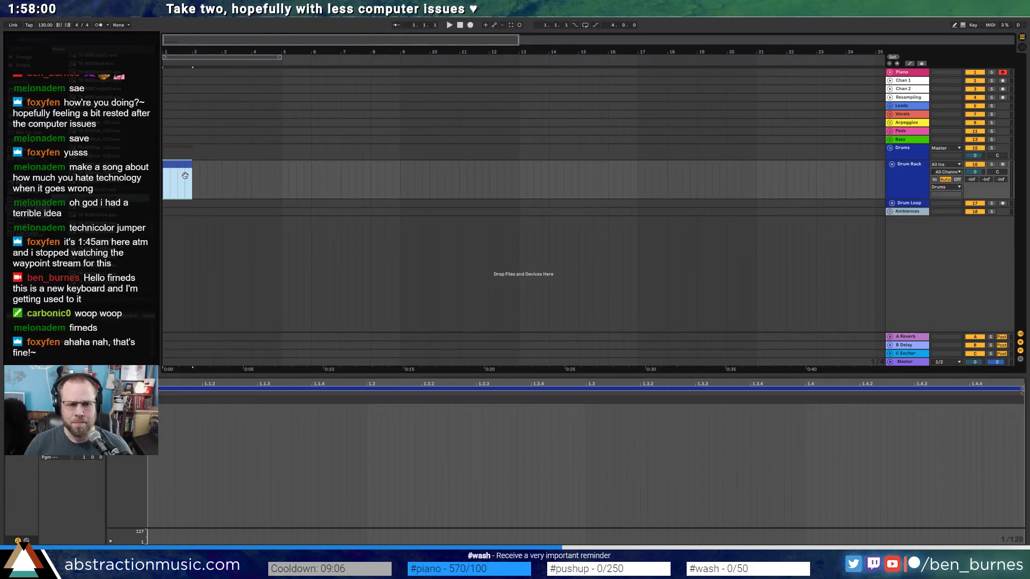
key(ctrl+l)
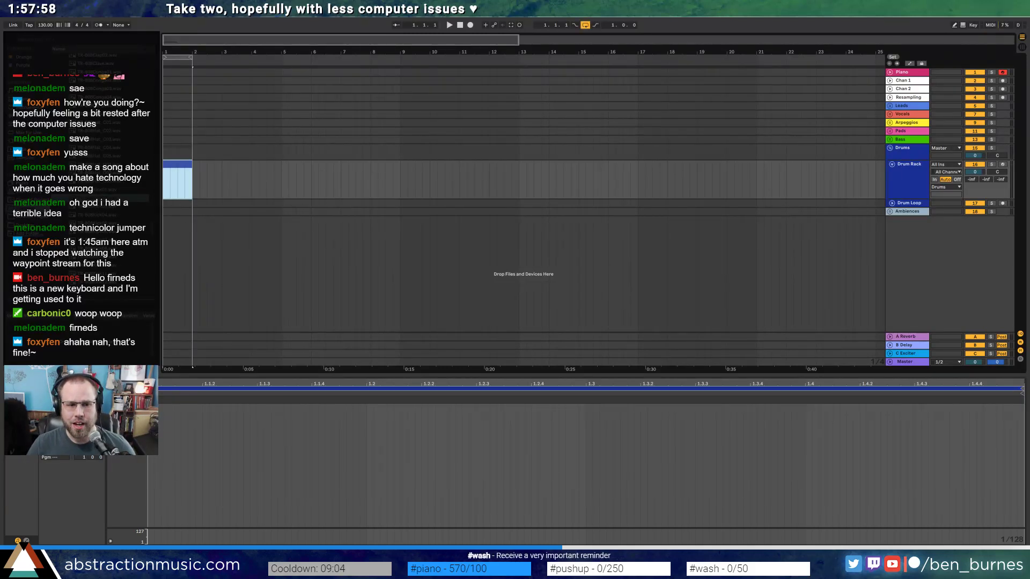
- Draw an eighth-note TR-808Kick02 note on beat 1 and duplicate it onto beats 2, 3 and 4
drag(152, 409, 259, 408)
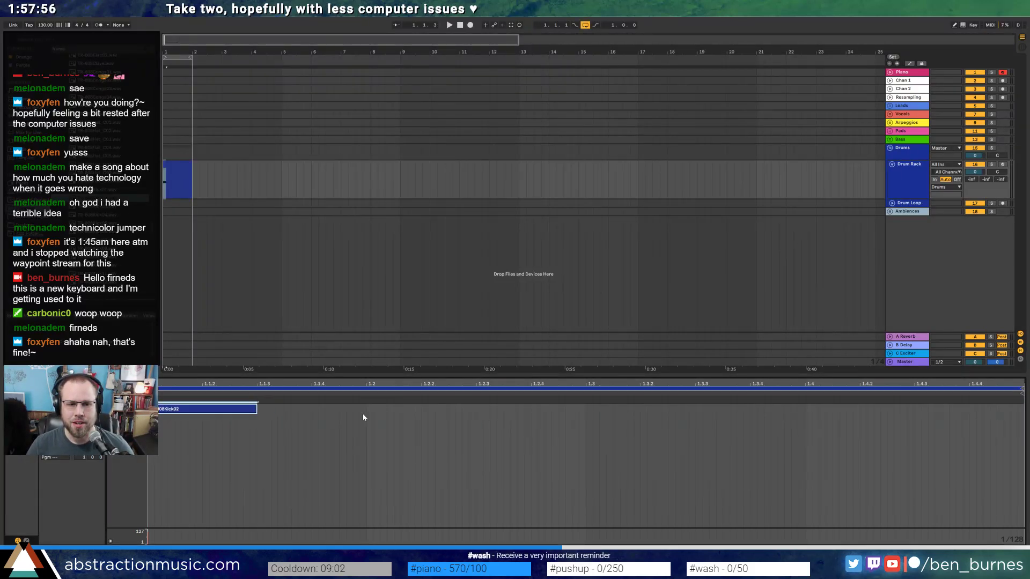
drag(367, 405, 235, 410)
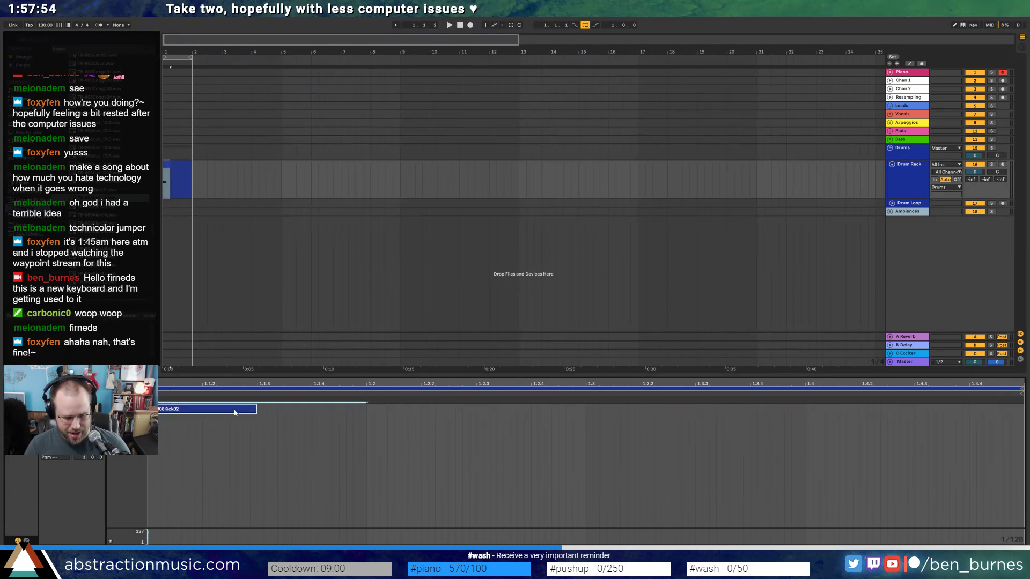
key(ctrl+d)
key(ctrl+d)
key(ctrl+d)
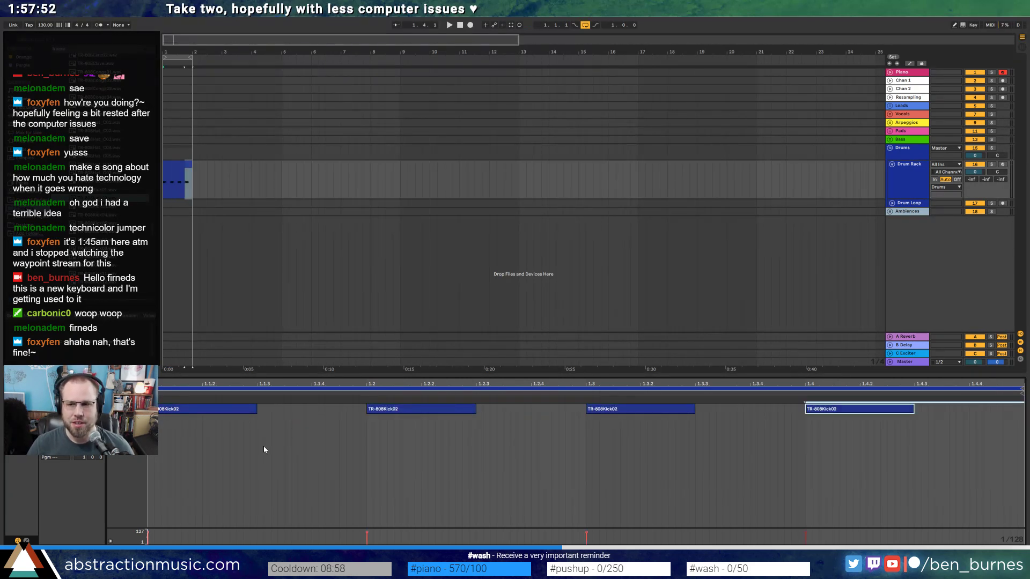
click(263, 445)
- Play back the looped kick clip from its start, then stop playback
click(187, 184)
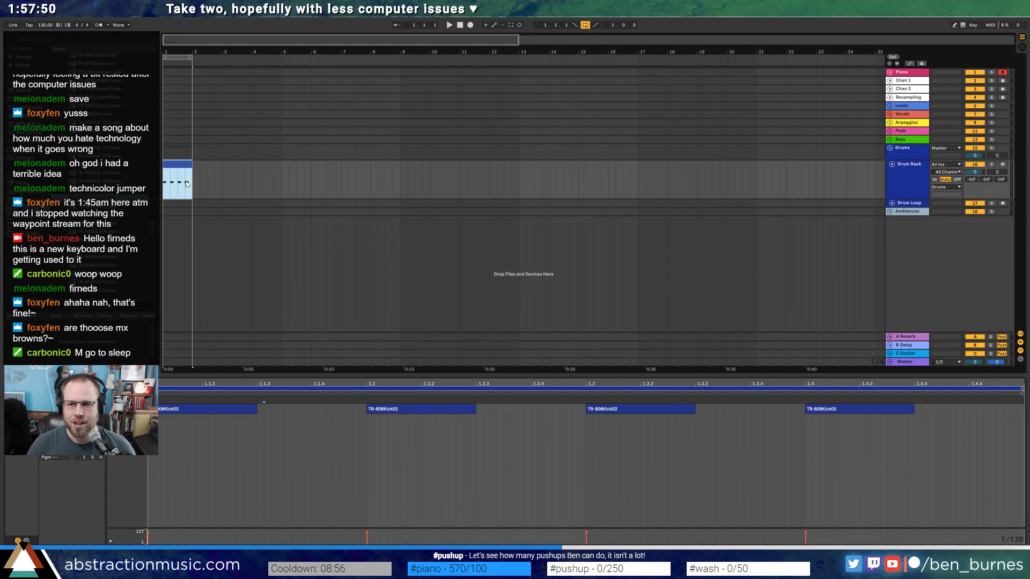
key(space)
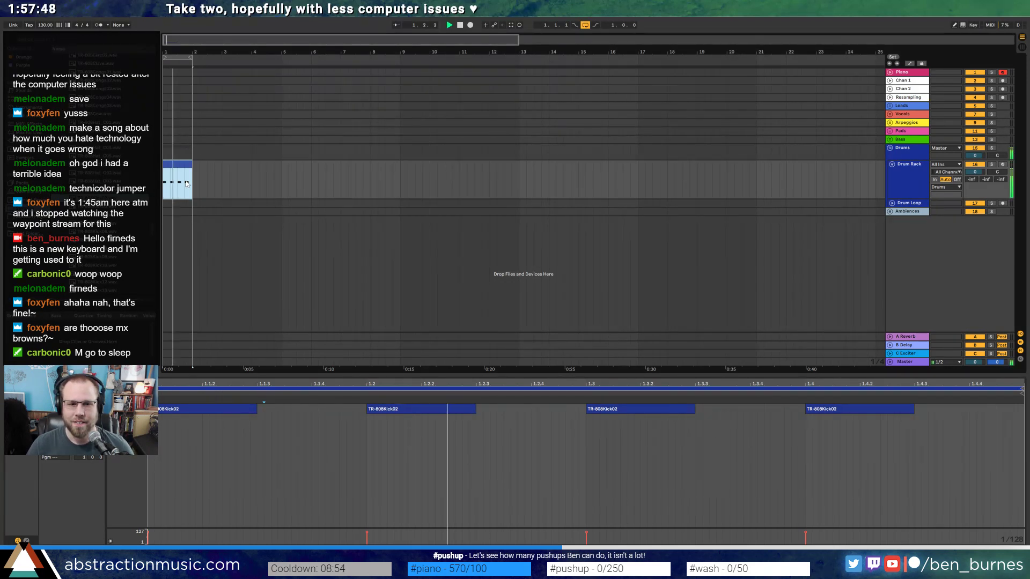
key(space)
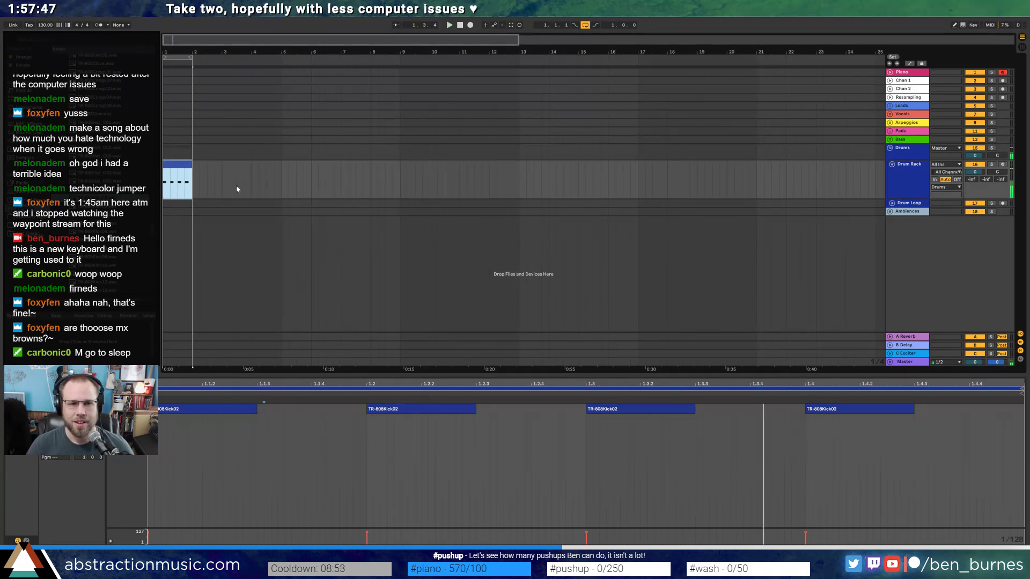
- Expand the Bass group, arm its Bass track and create an empty one-bar MIDI clip in bar 1
click(891, 140)
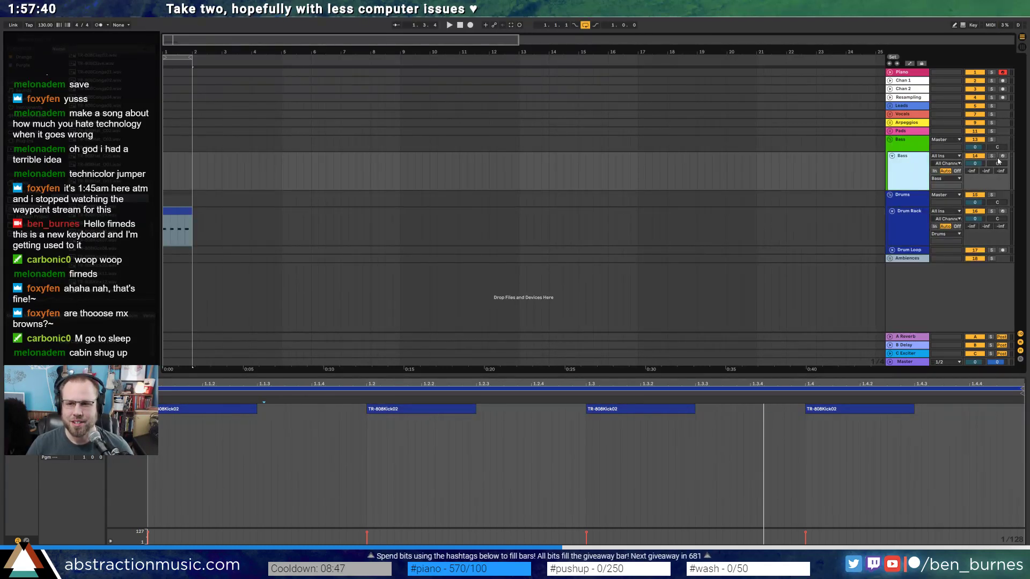
click(325, 158)
drag(178, 171, 163, 168)
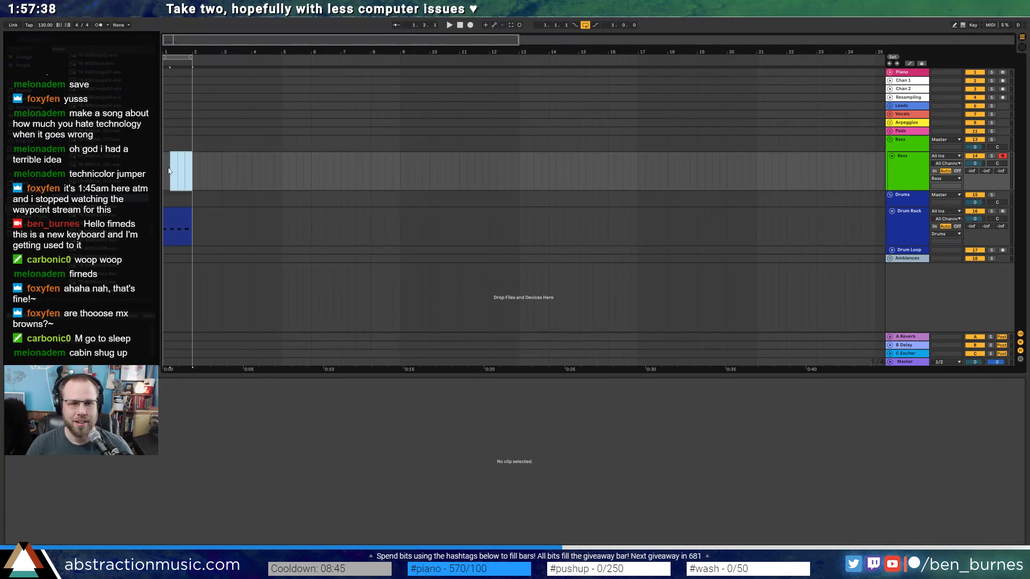
key(ctrl+shift+m)
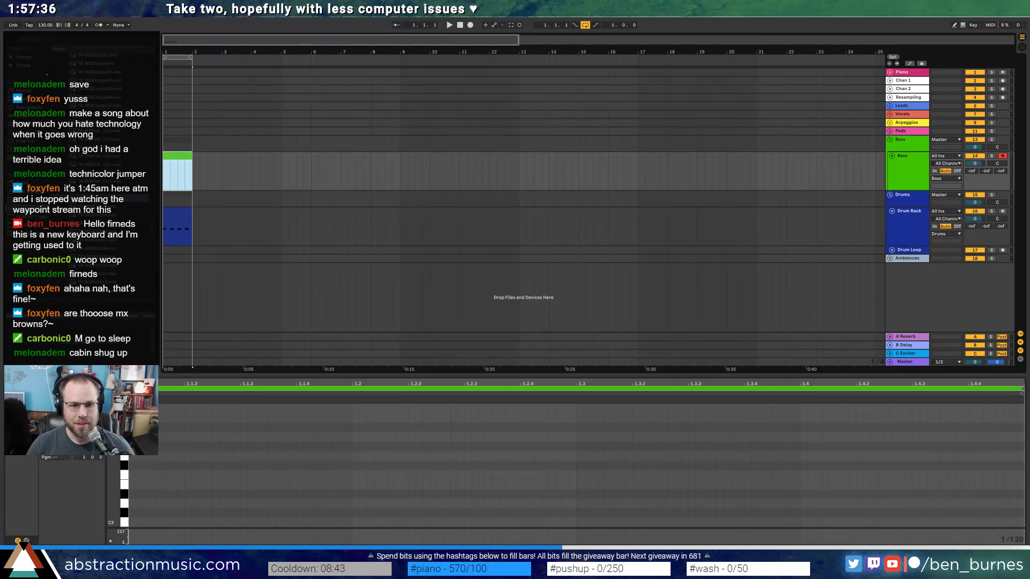
- Load the Operator instrument onto the Bass track and show the track's devices
click(30, 107)
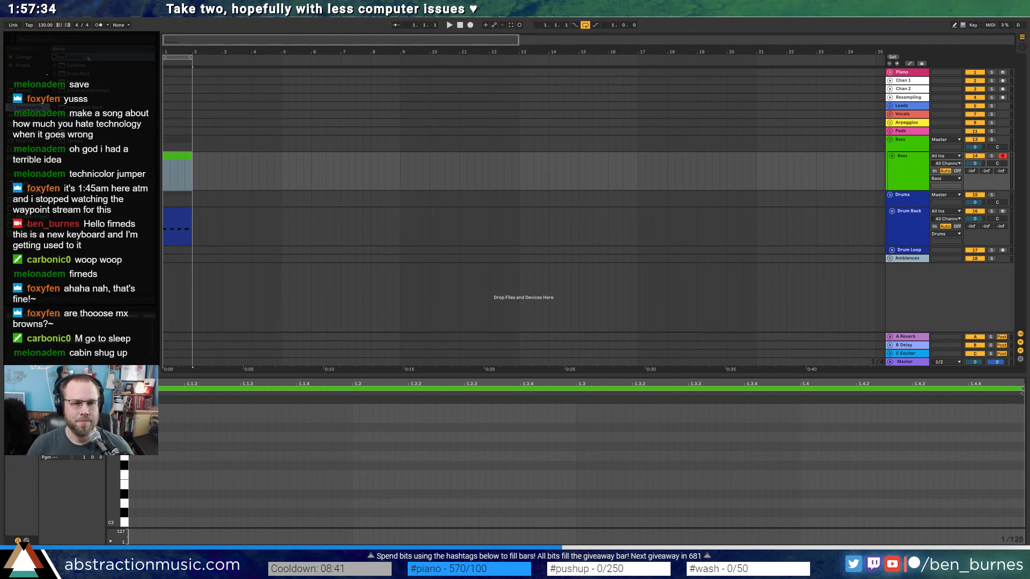
key(shift+Tab)
drag(75, 116, 22, 496)
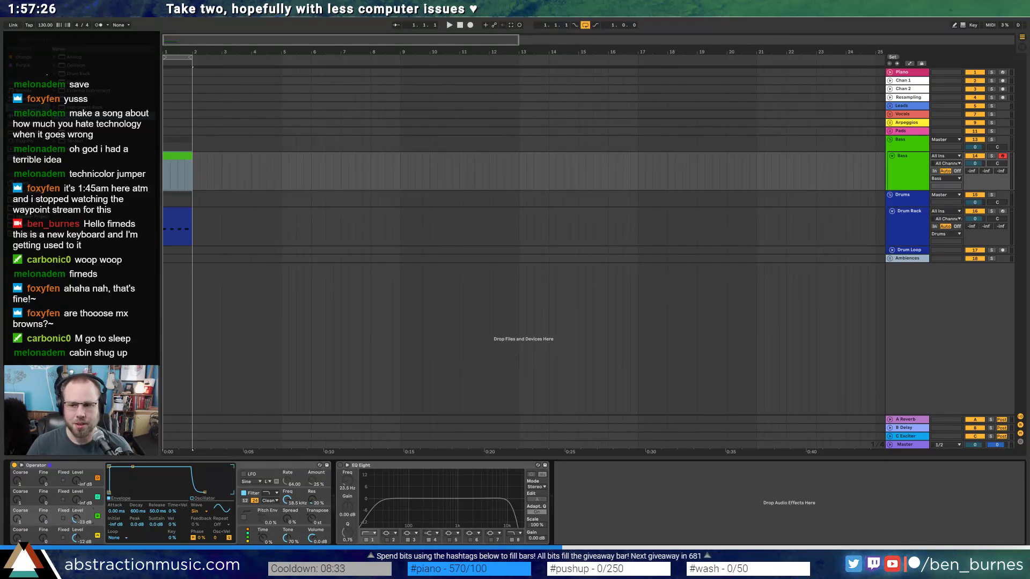
- Raise Operator's oscillator B level to -15 dB and lower its filter frequency to 313 Hz
drag(77, 523, 77, 521)
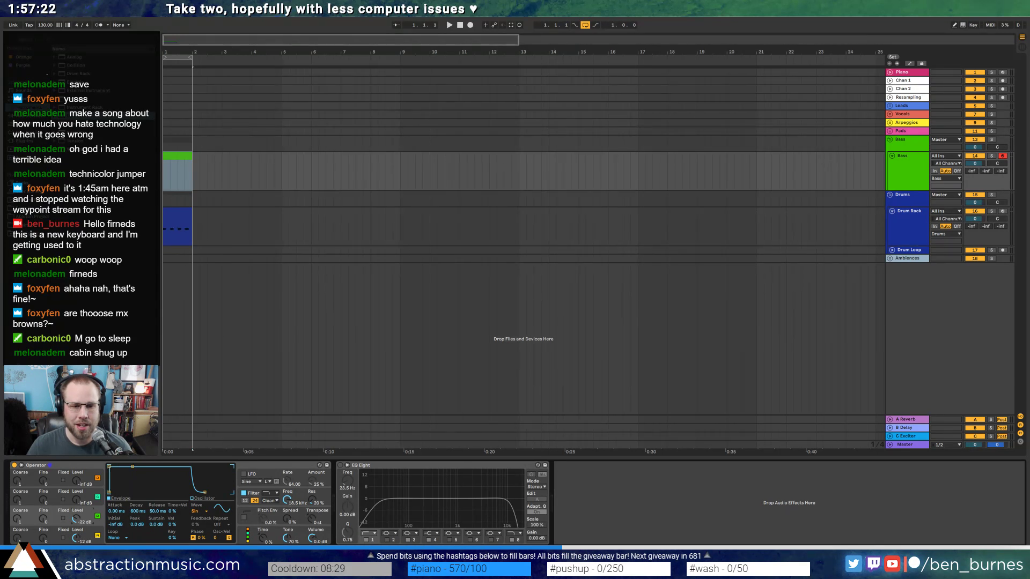
drag(287, 500, 287, 531)
click(81, 514)
- In the Bass clip, set the grid to 1/16, draw an eighth-note C1 at 1.1.3 and audition it
double_click(174, 165)
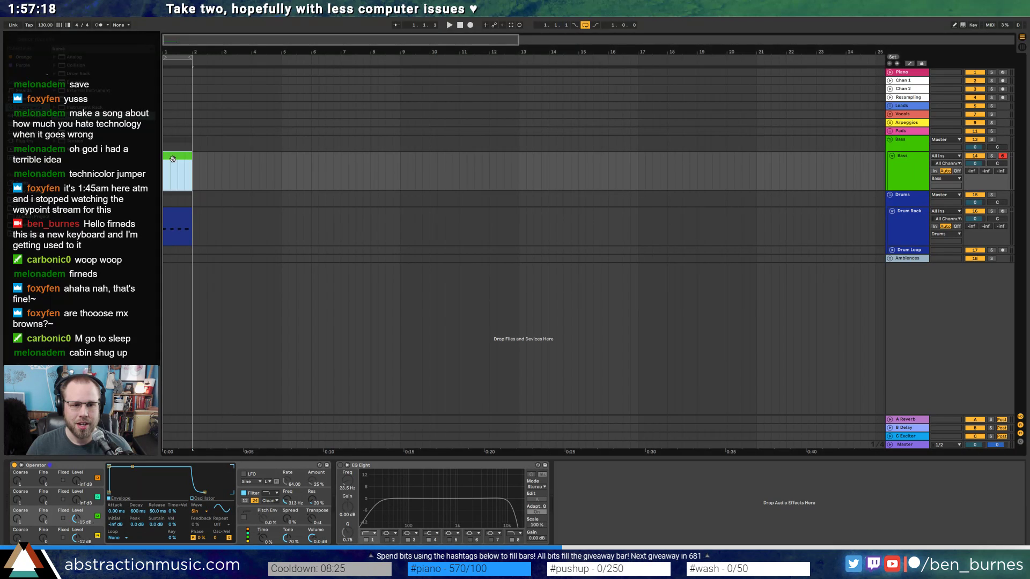
scroll(227, 476, down, 3)
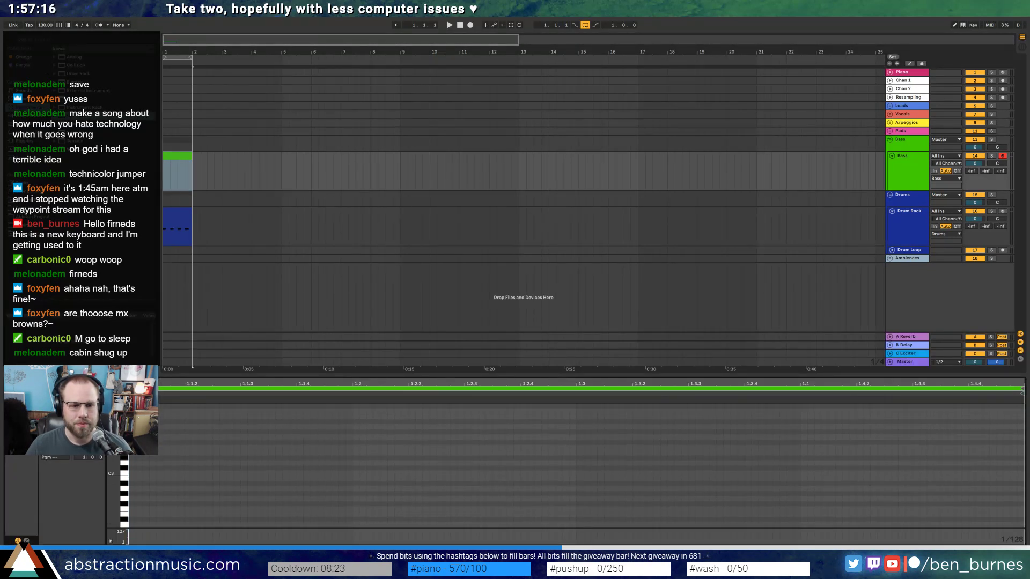
scroll(124, 486, down, 6)
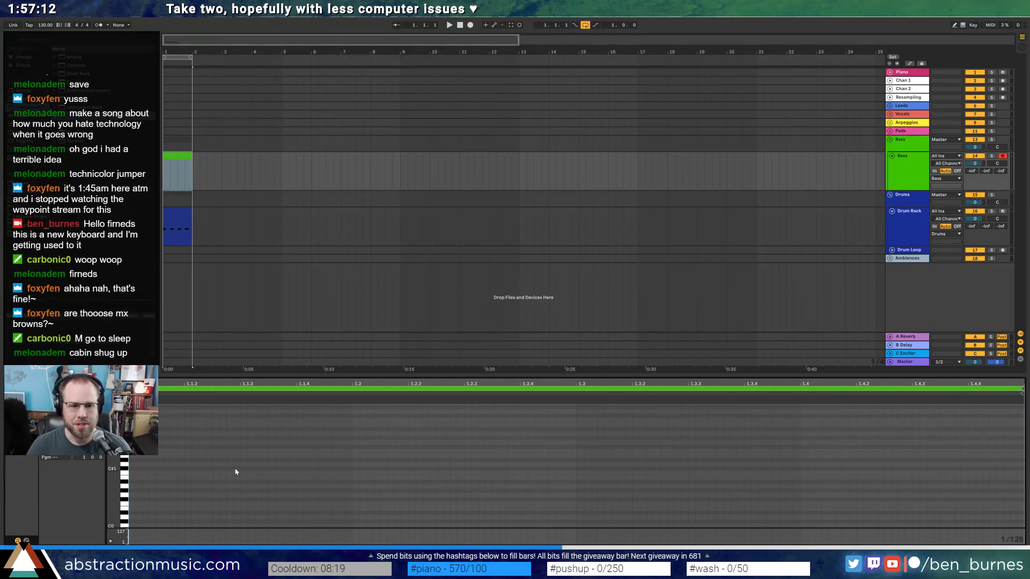
key(ctrl+2)
key(ctrl+2)
key(ctrl+2)
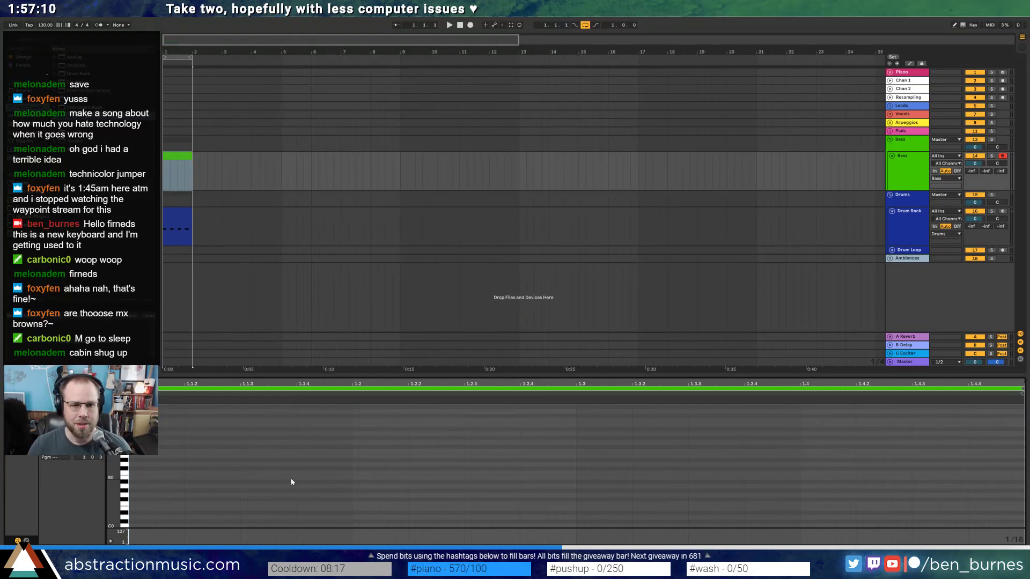
drag(257, 474, 362, 474)
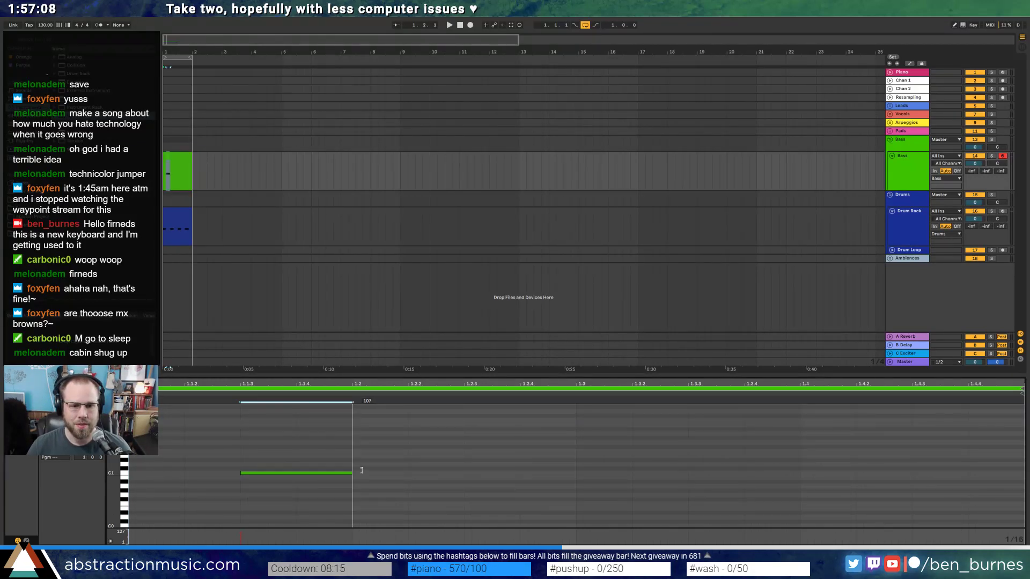
key(space)
key(space)
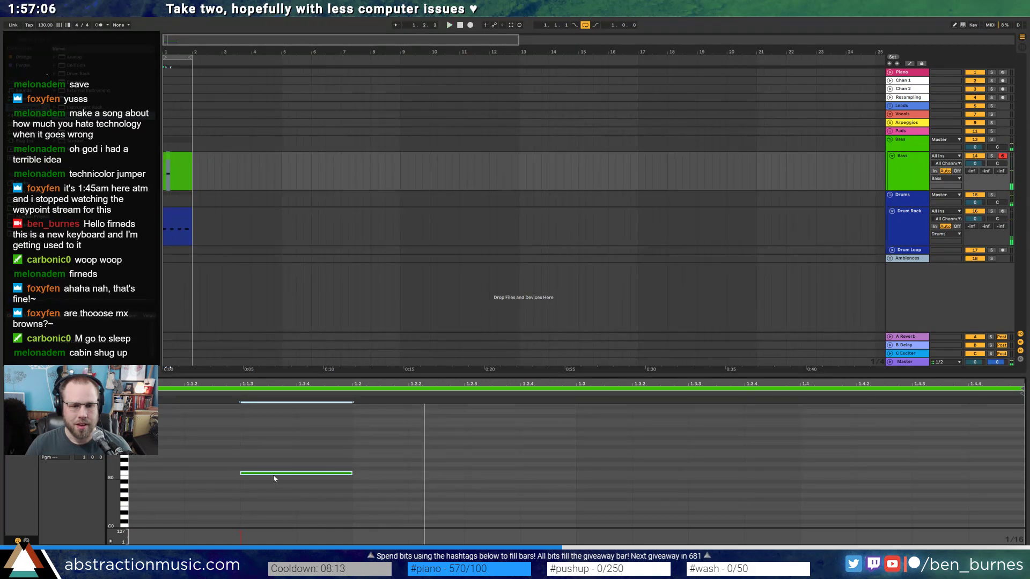
- Extend the bass line with eighth notes D1 at 1.2.3, D#1 at 1.3.2 and G1 at 1.4
click(408, 441)
drag(130, 446, 335, 512)
key(ctrl+d)
key(Up)
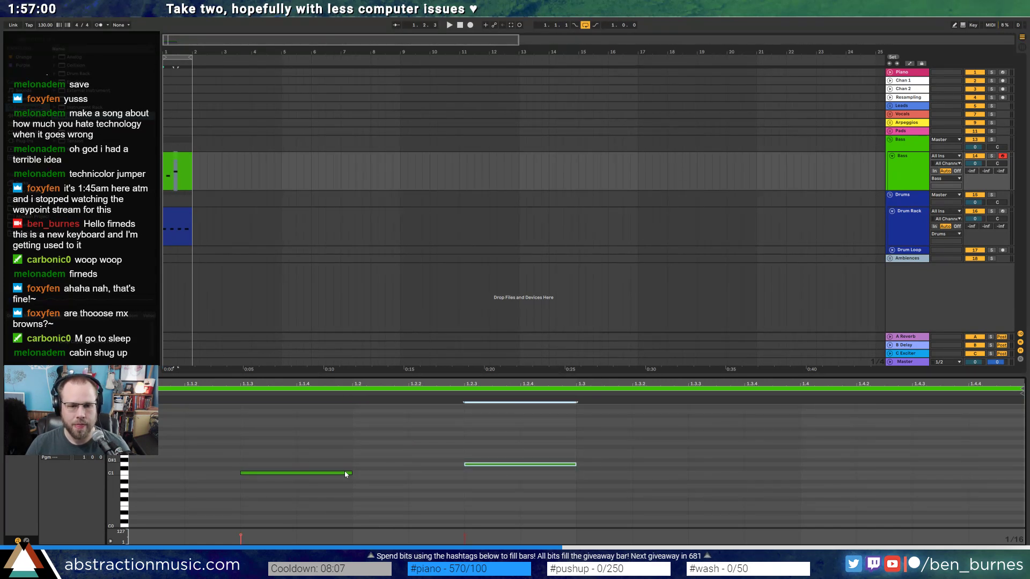
drag(539, 466, 708, 461)
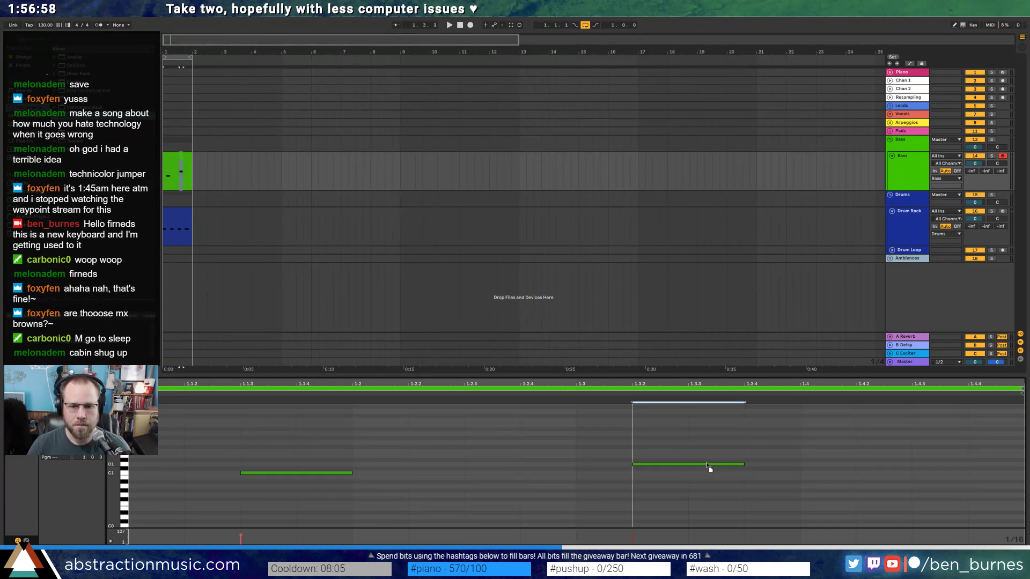
click(482, 465)
drag(481, 465, 578, 466)
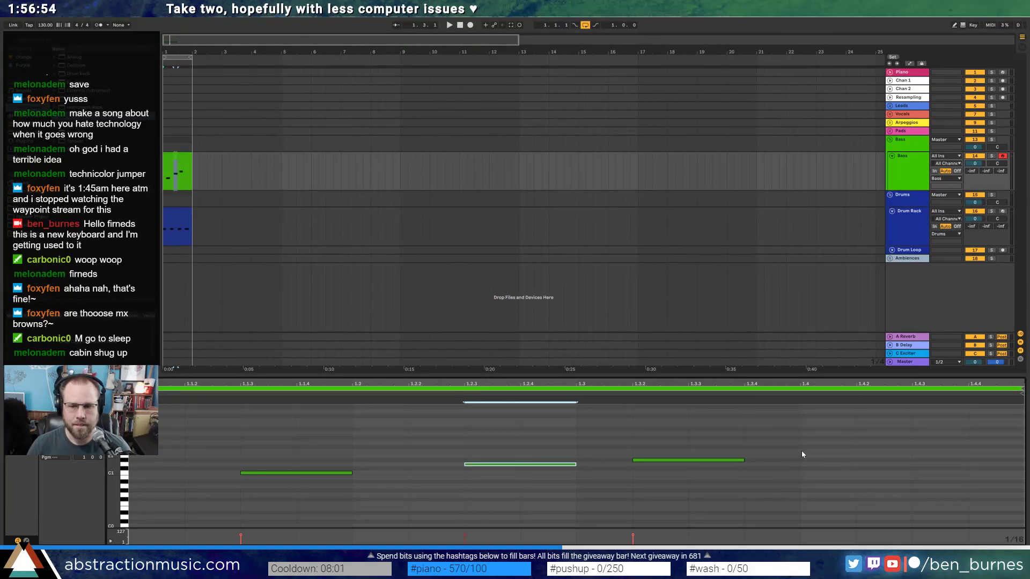
drag(801, 444, 911, 443)
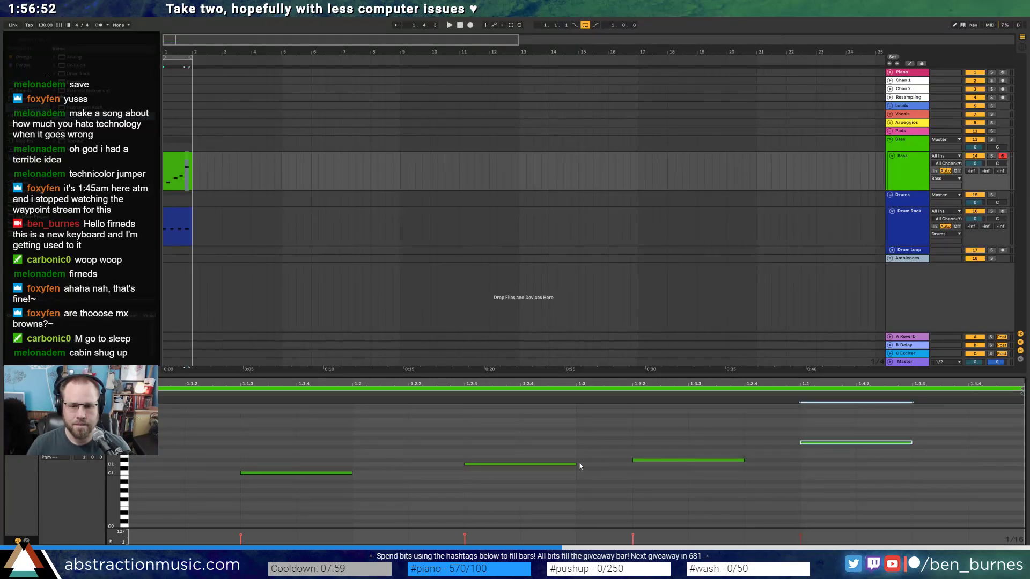
- Add a sixteenth-note C1 at 1.3 and shorten the notes at 1.1.3, 1.2.3 and 1.3.2 to sixteenths
click(581, 478)
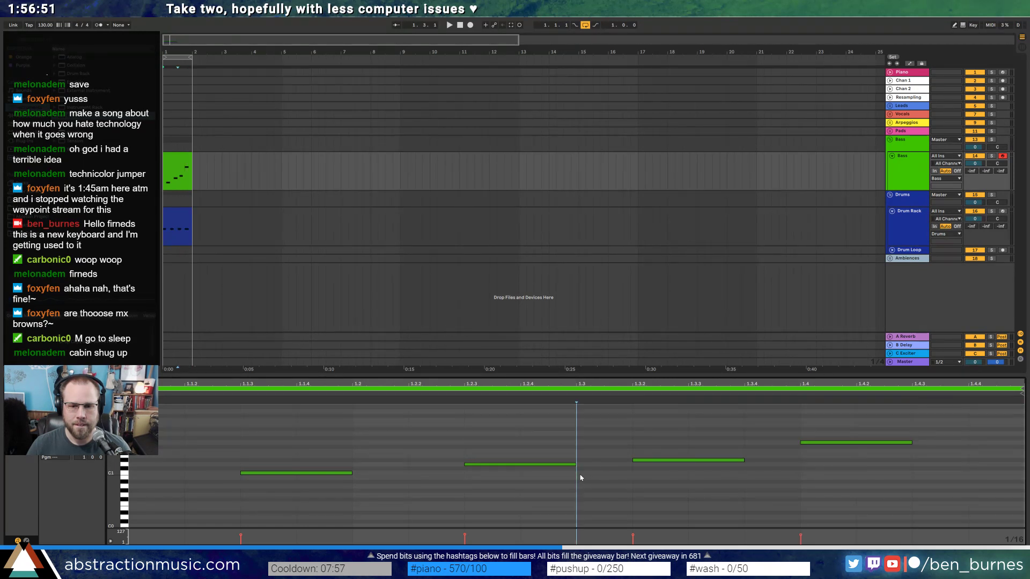
double_click(632, 474)
drag(575, 465, 529, 466)
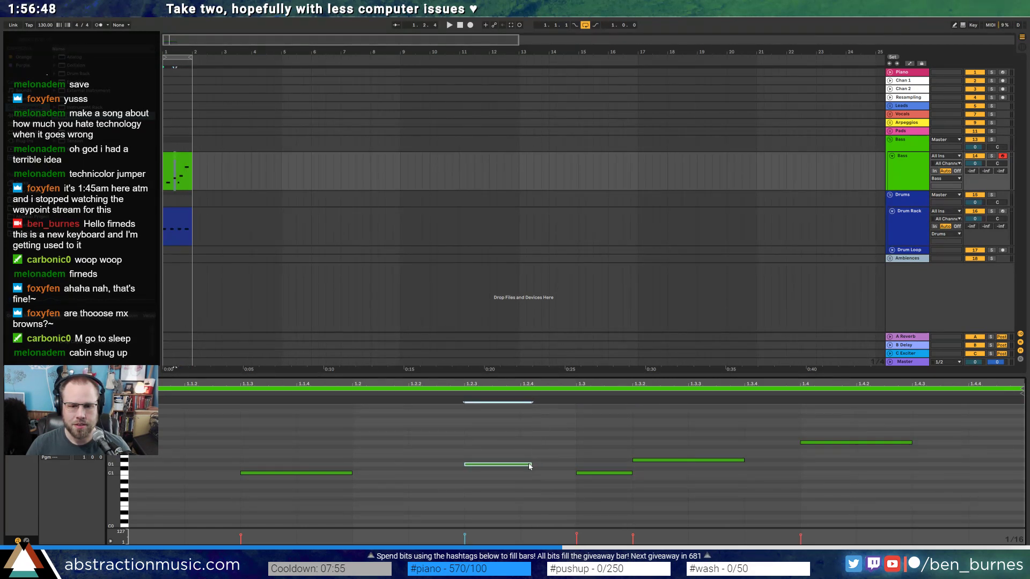
drag(329, 456, 326, 504)
key(shift+Left)
mouse_move(521, 455)
mouse_down()
mouse_move(528, 487)
mouse_move(521, 466)
mouse_up()
drag(697, 437, 719, 510)
key(shift+Left)
click(745, 493)
drag(833, 432, 845, 465)
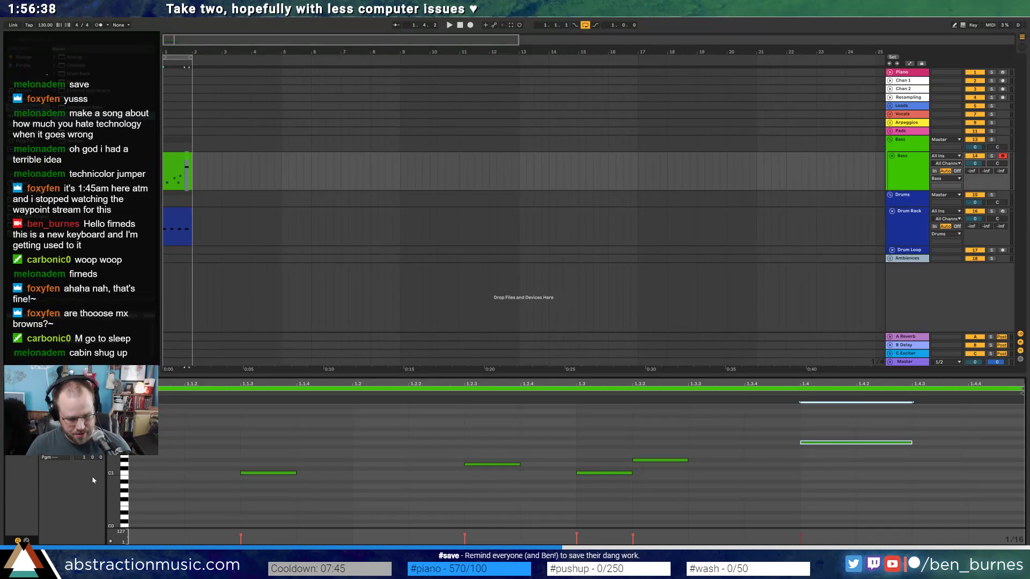
- Set Operator's filter frequency to 102 Hz with a filter envelope decay of 51.7 ms and amount of 41 %, and audition the loop
key(shift+Tab)
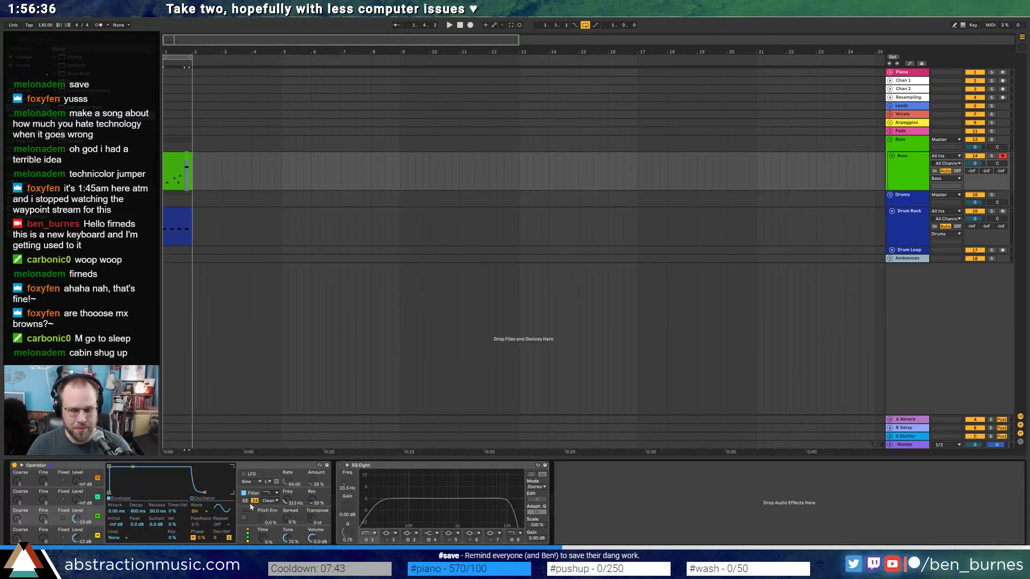
click(288, 502)
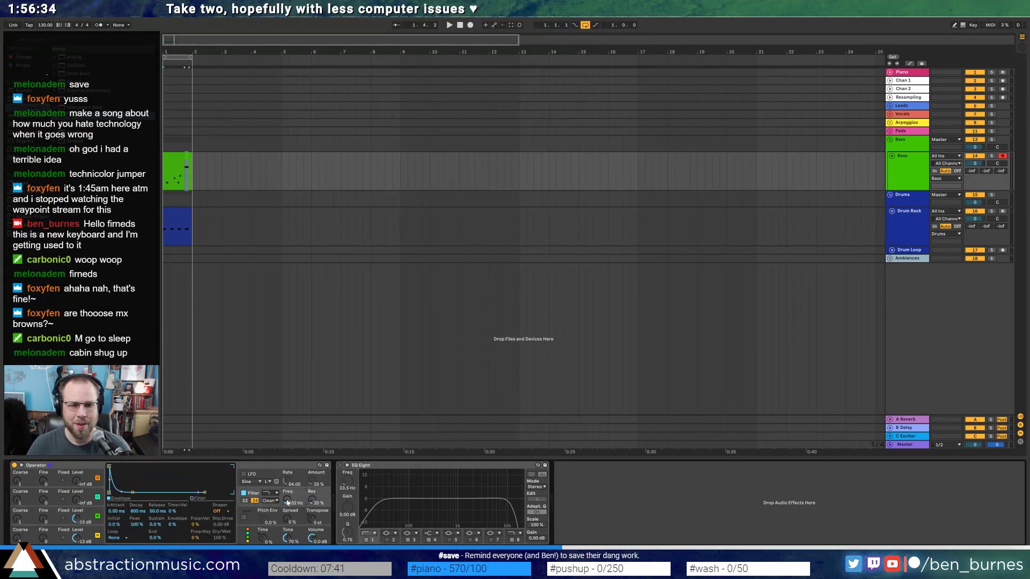
drag(138, 511, 172, 499)
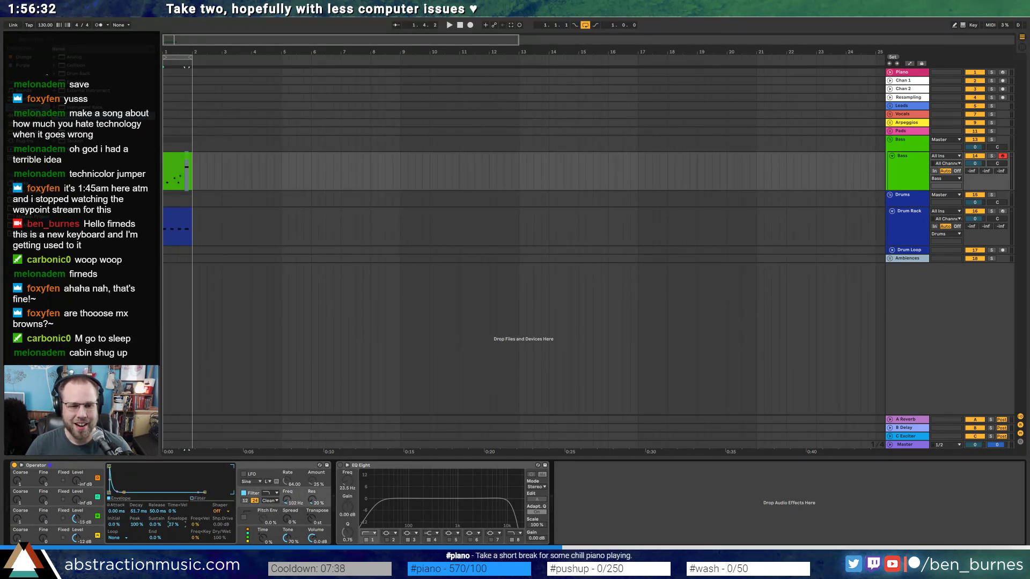
click(170, 166)
key(space)
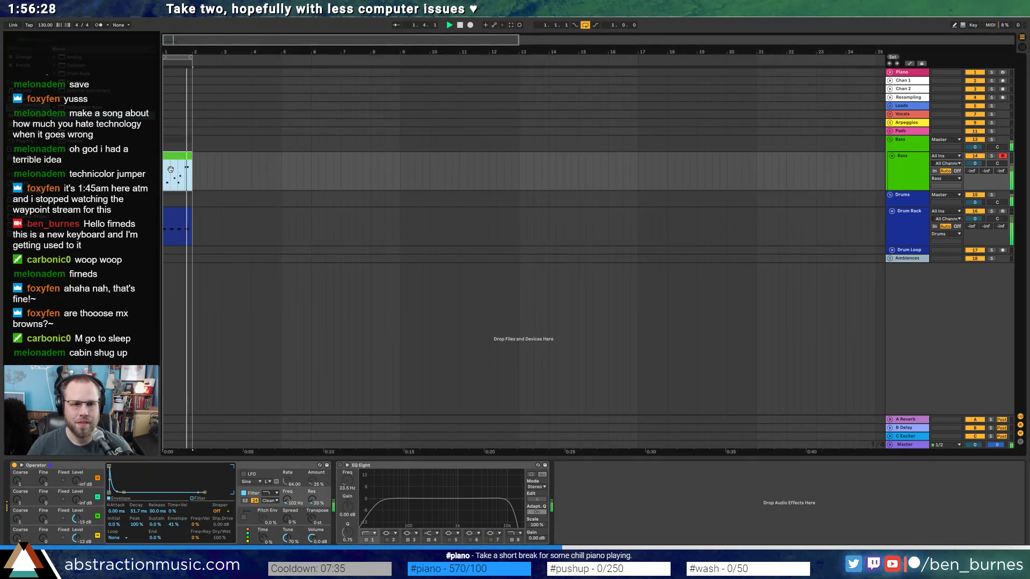
key(space)
- Shift the notes at 1.3, 1.3.2 and 1.4 two sixteenths later in the Bass clip and play the loop
double_click(171, 169)
drag(594, 439, 633, 500)
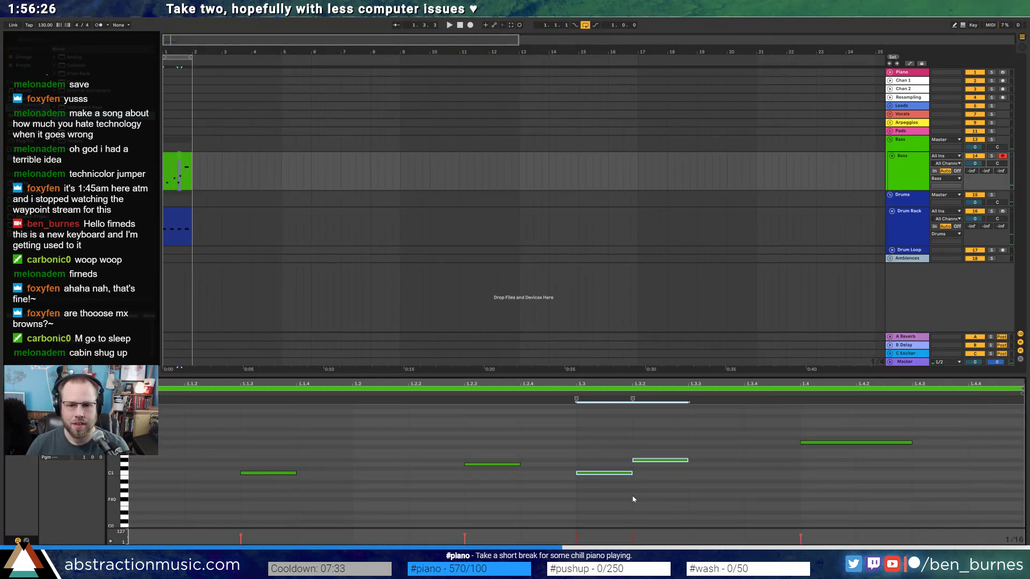
key(Right)
key(Right)
drag(837, 433, 856, 461)
key(Right)
key(Right)
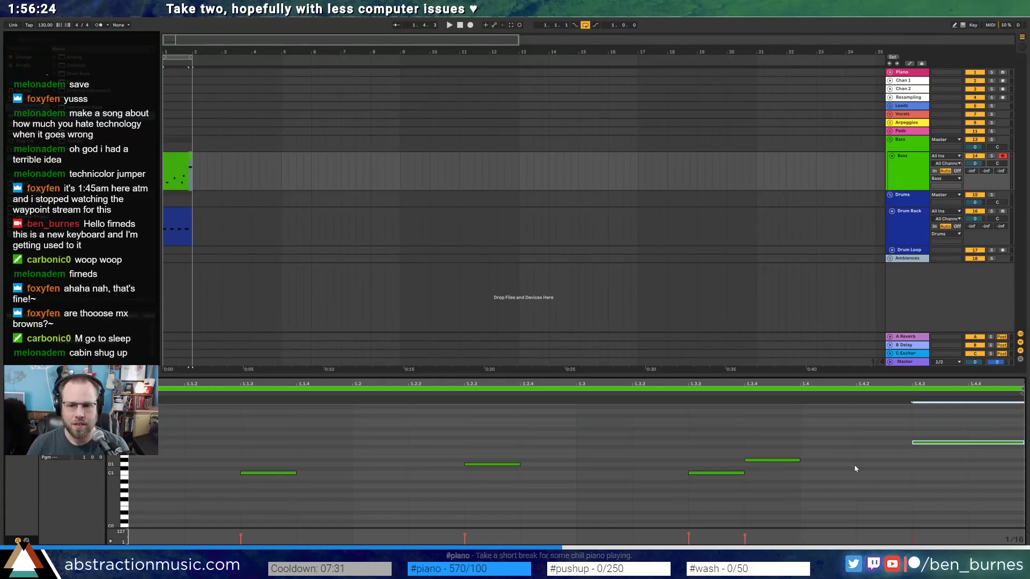
key(space)
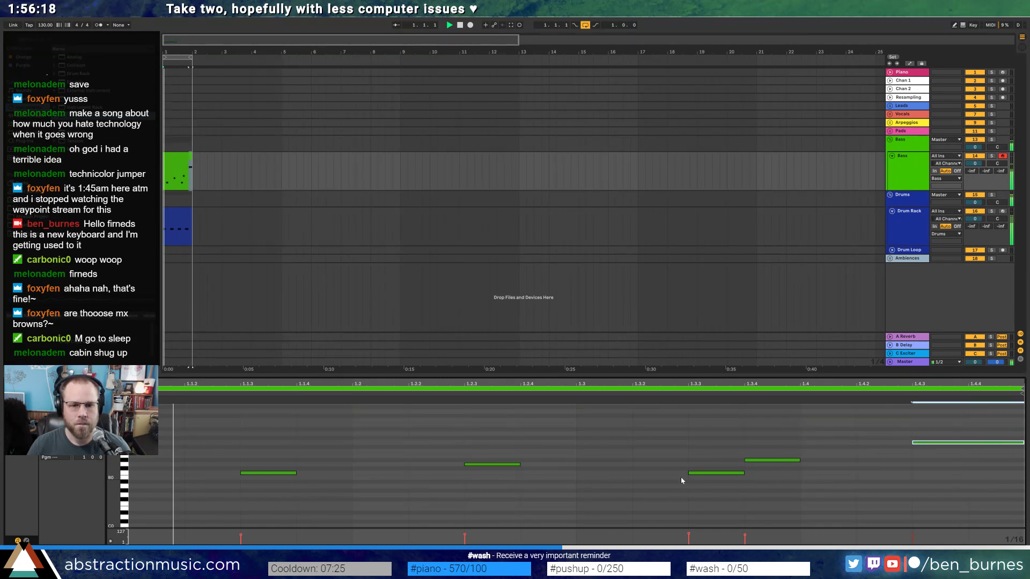
- Set Operator's filter envelope amount to 53 %, filter frequency to 113 Hz and envelope decay to about 58 ms while auditioning the loop
key(shift+Tab)
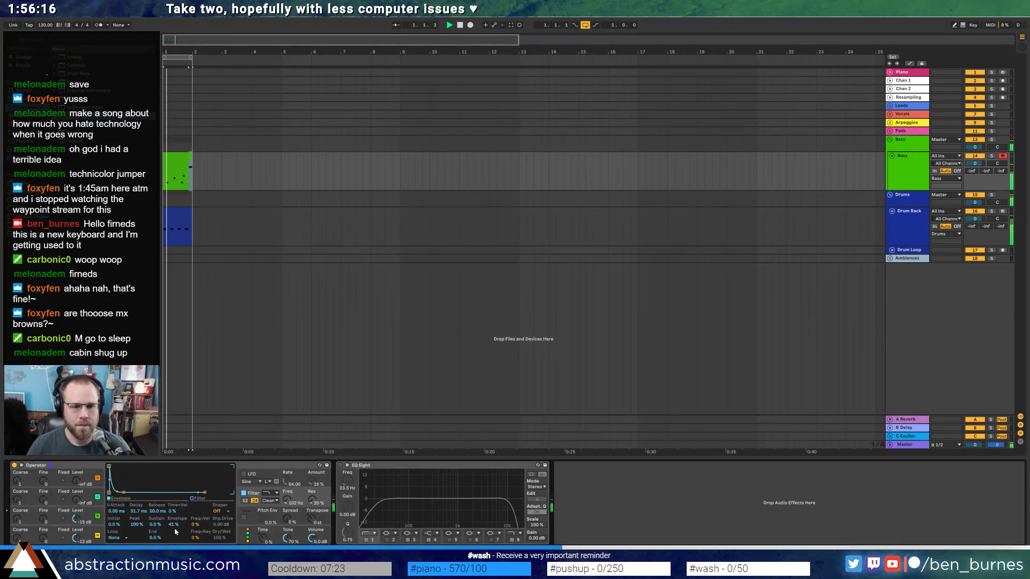
drag(173, 525, 173, 520)
drag(287, 500, 312, 501)
key(space)
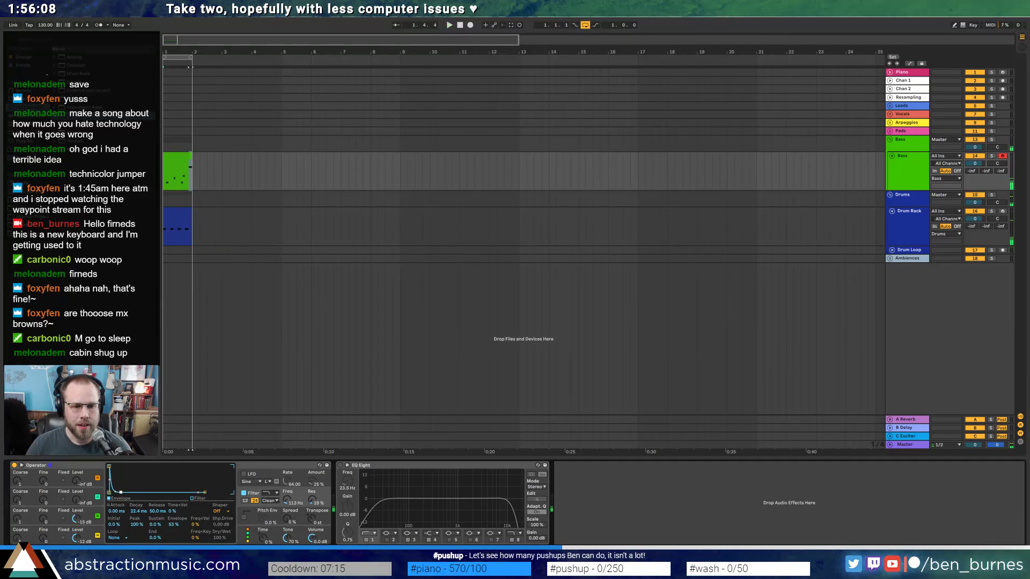
drag(124, 492, 124, 493)
key(space)
key(space)
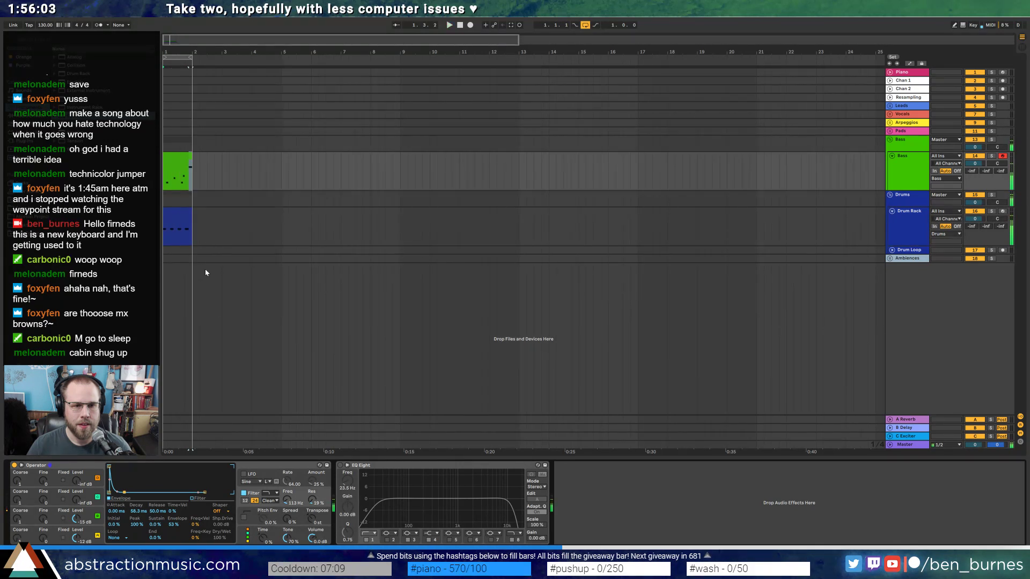
- Raise the bass note at 1.2.3 to D#1 in the Bass clip
double_click(180, 166)
drag(456, 447, 486, 494)
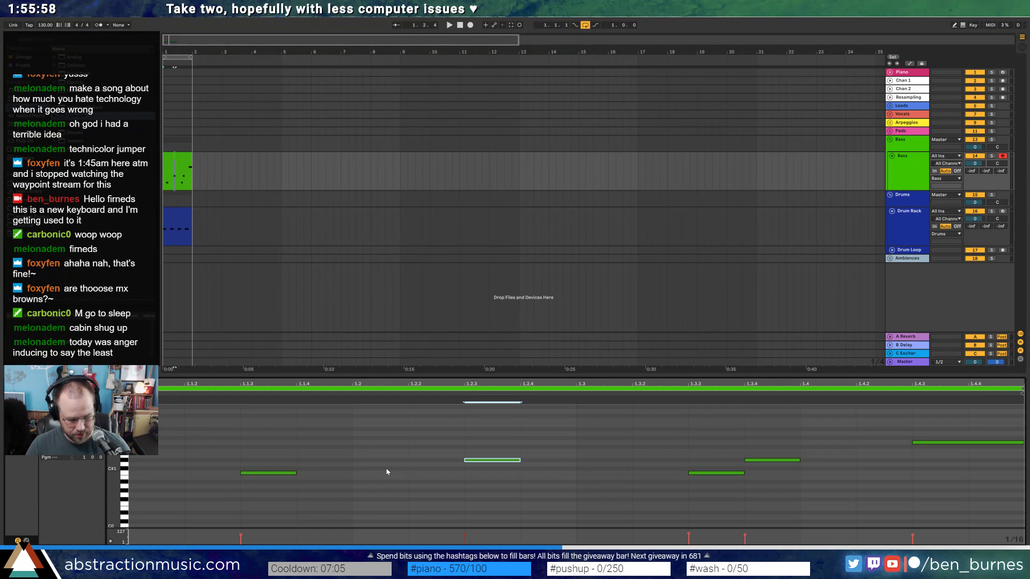
click(255, 250)
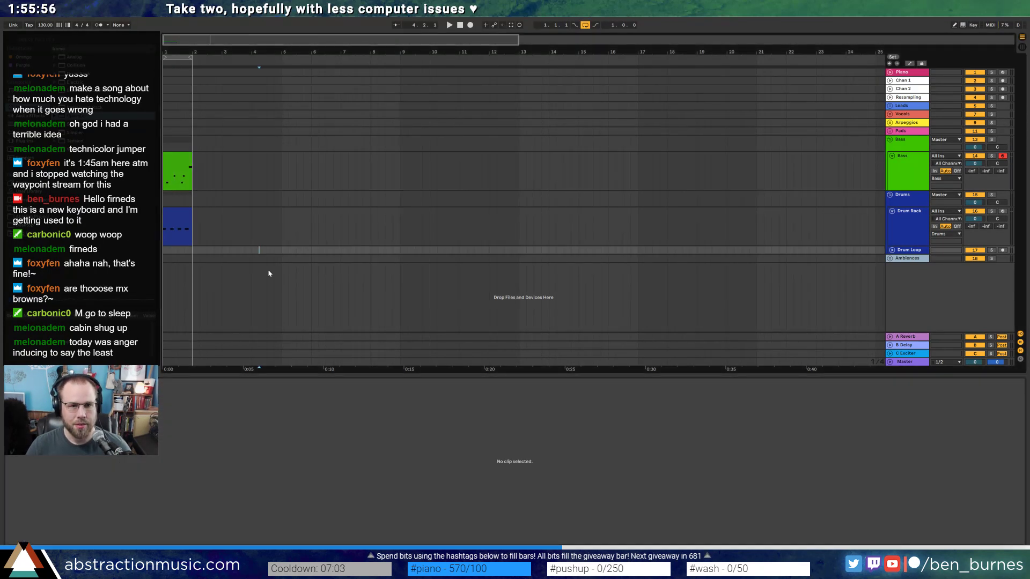
click(178, 163)
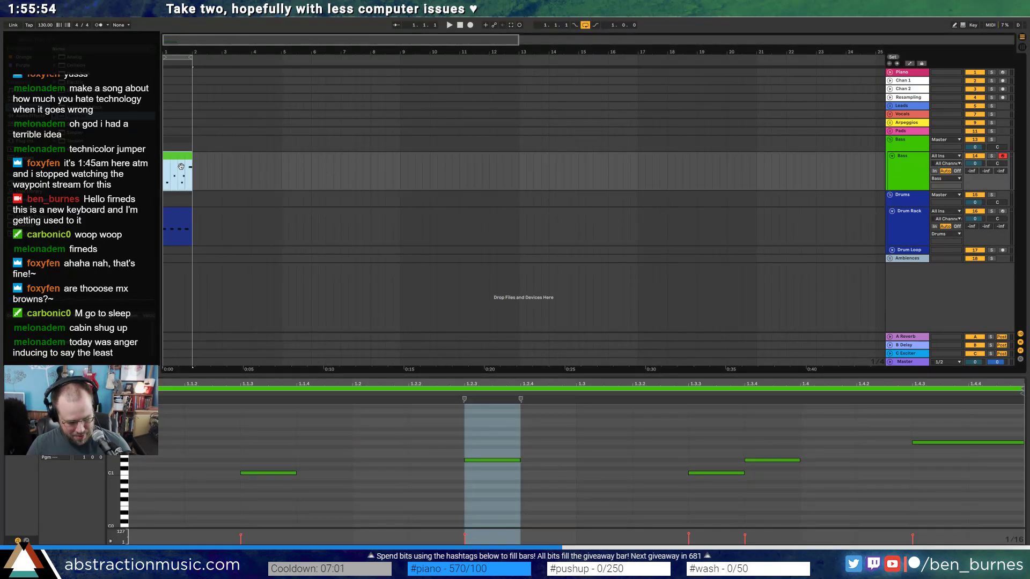
click(233, 180)
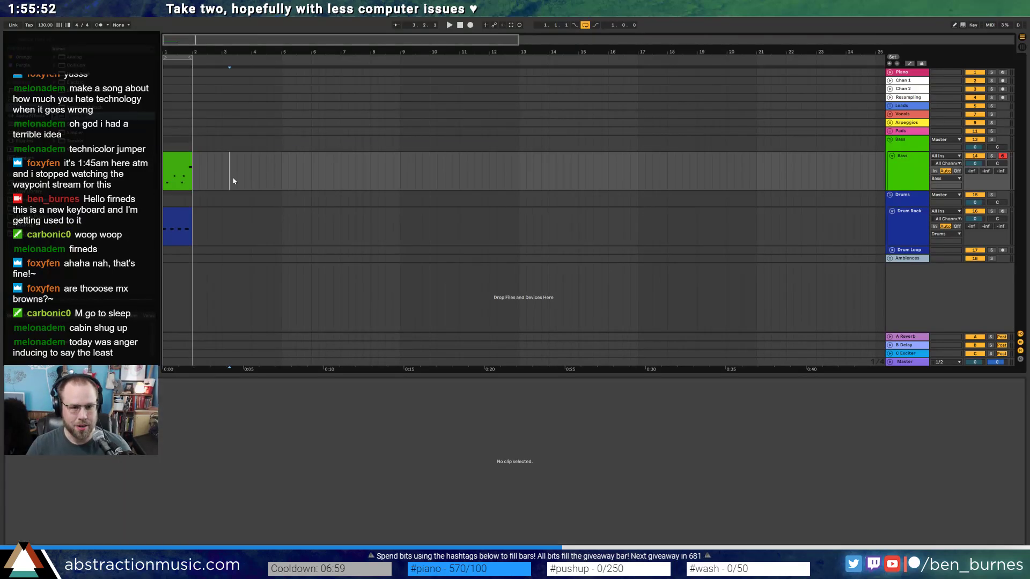
- Set Operator's filter envelope decay to 45.8 ms and oscillator B's coarse tuning to 0.5, and play the loop
key(shift+Tab)
key(shift+Tab)
key(shift+Tab)
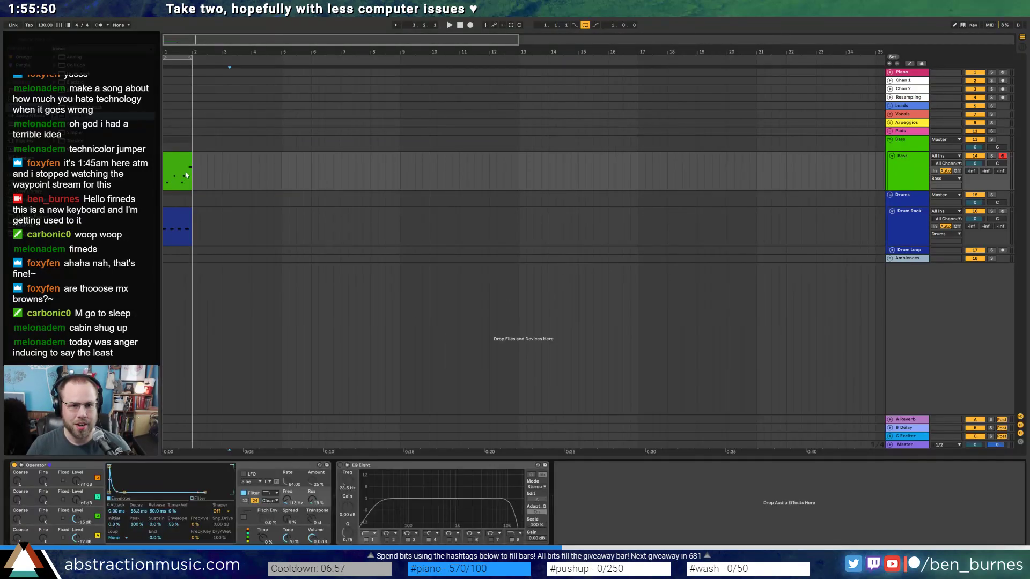
click(182, 161)
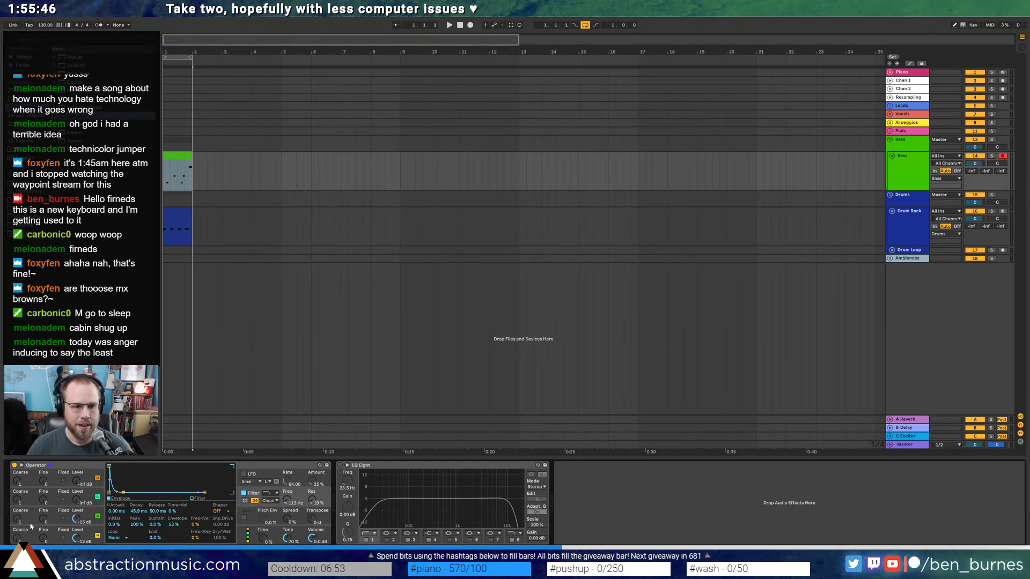
drag(17, 519, 16, 524)
key(space)
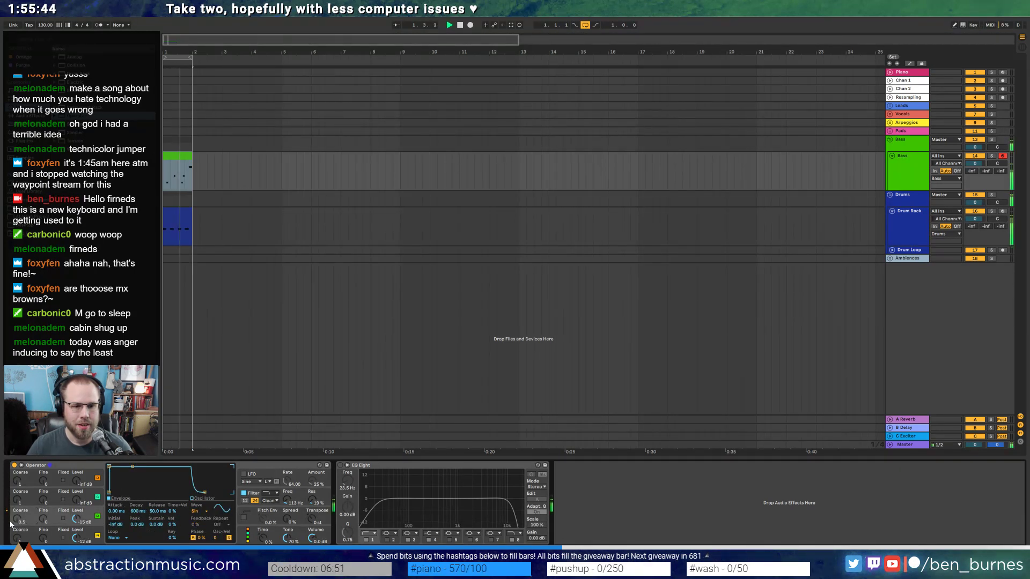
- Transpose all notes in the Bass clip up one octave during playback
key(shift+Tab)
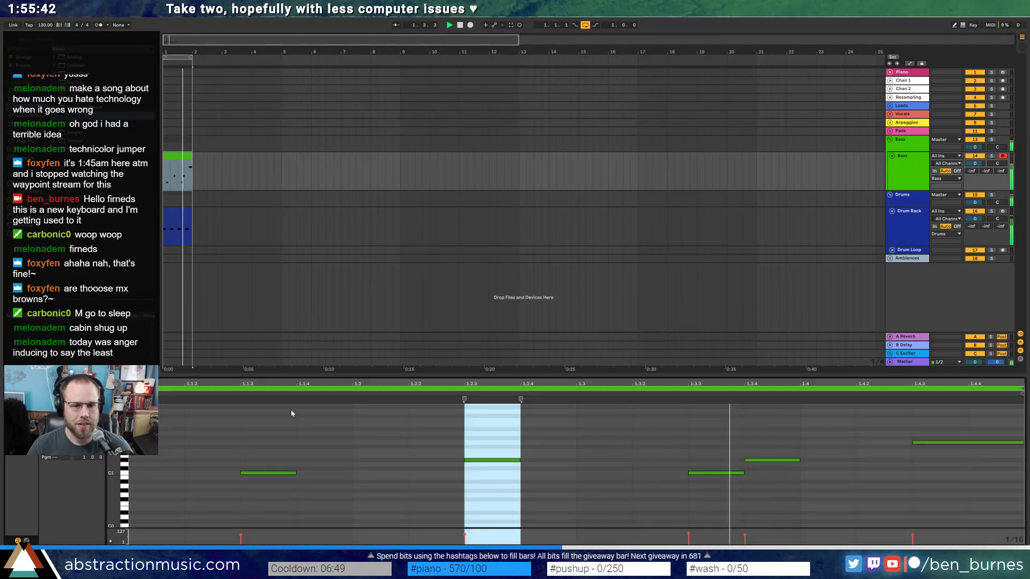
click(296, 422)
key(ctrl+a)
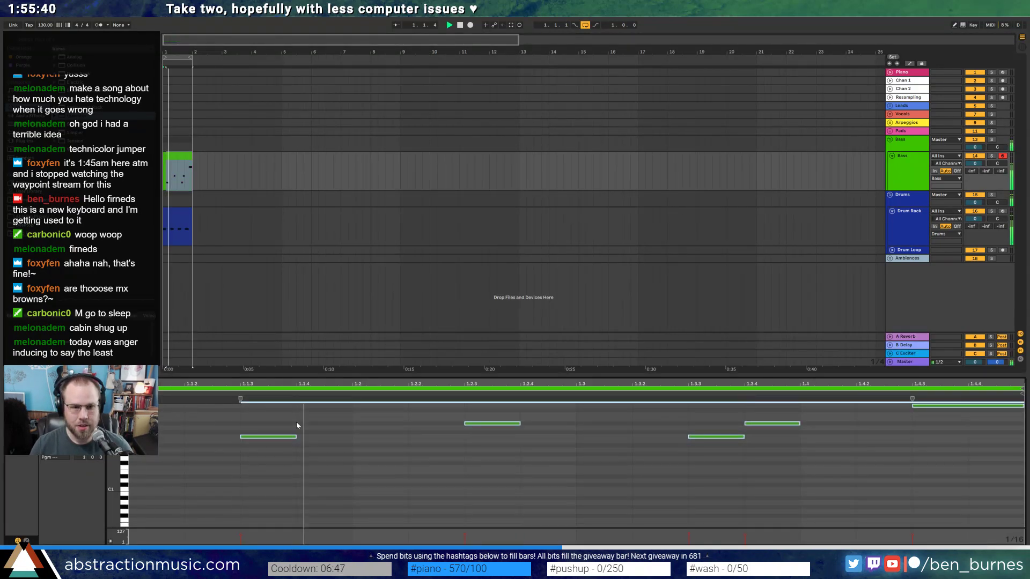
- Shift the last, longest note in the Bass clip one sixteenth earlier to 1.4.2 and stop playback
key(shift+Tab)
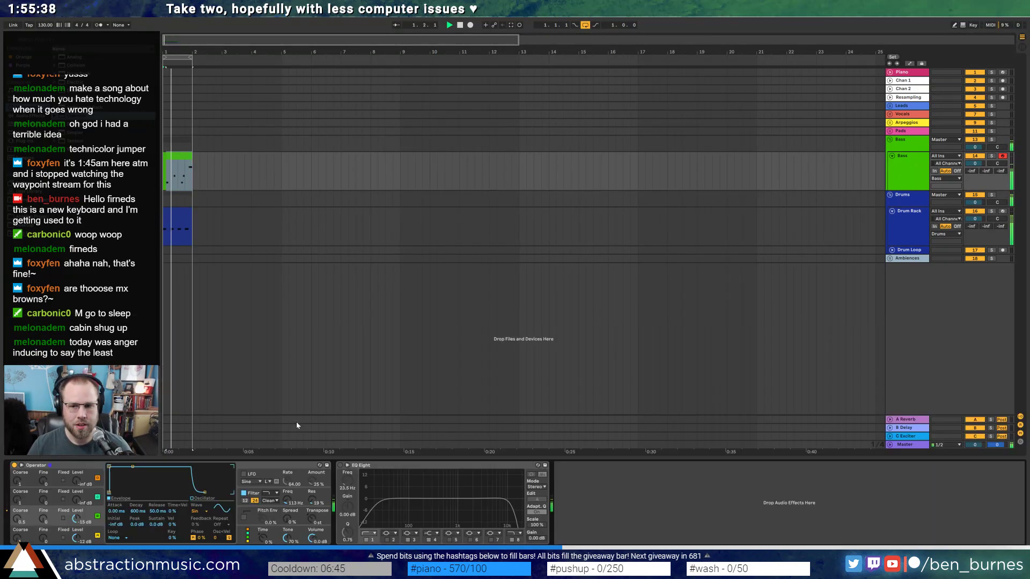
key(shift+Tab)
click(937, 406)
key(space)
key(Left)
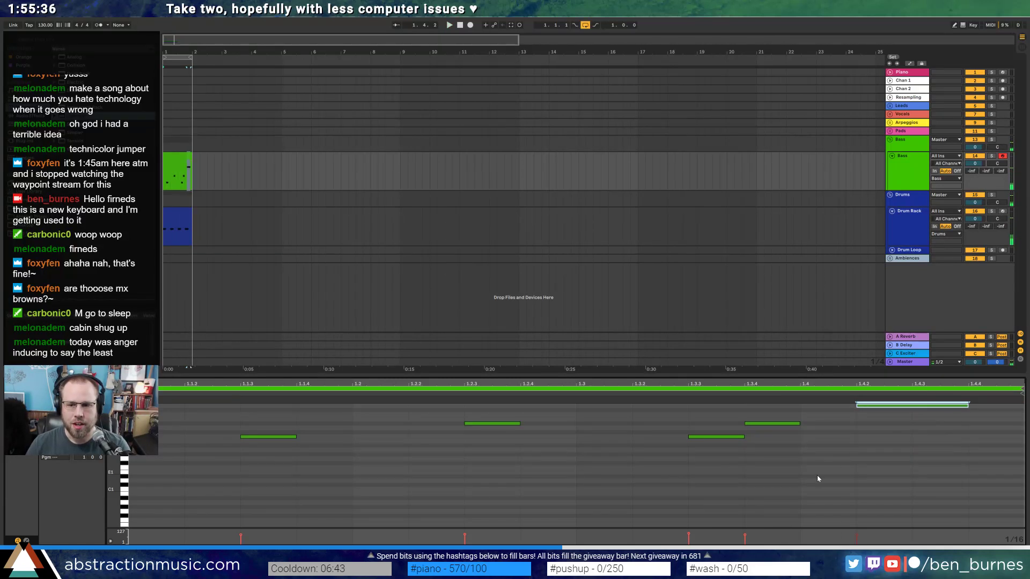
- Search the library for "swing", apply a swing groove to the Bass clip, and play the loop
key(shift+Tab)
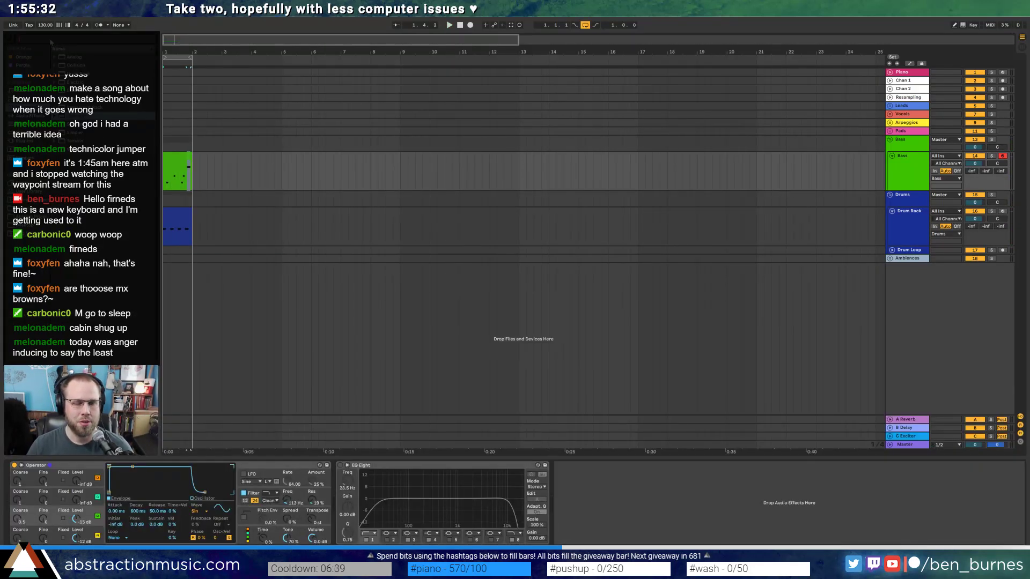
text(swing)
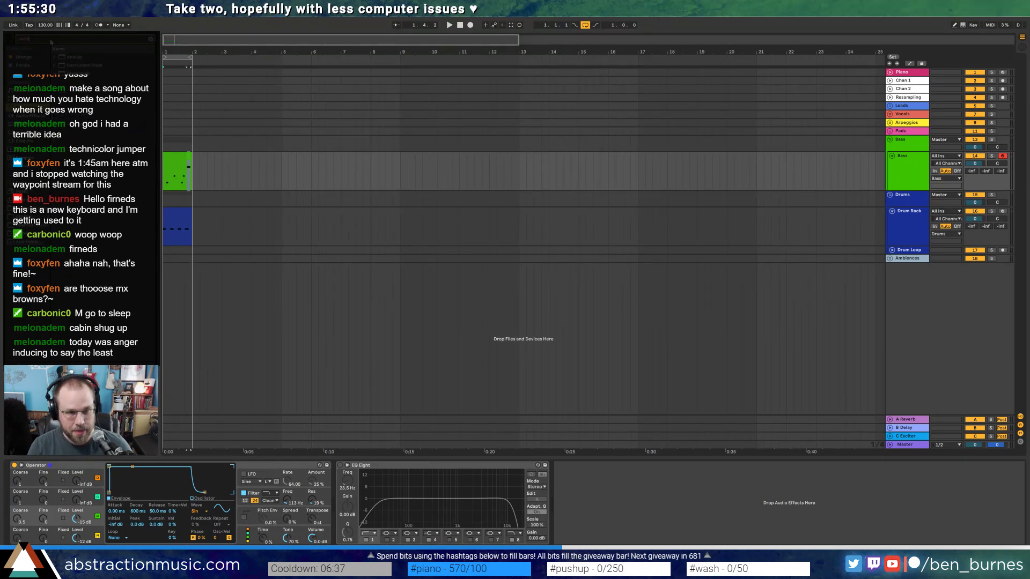
click(34, 168)
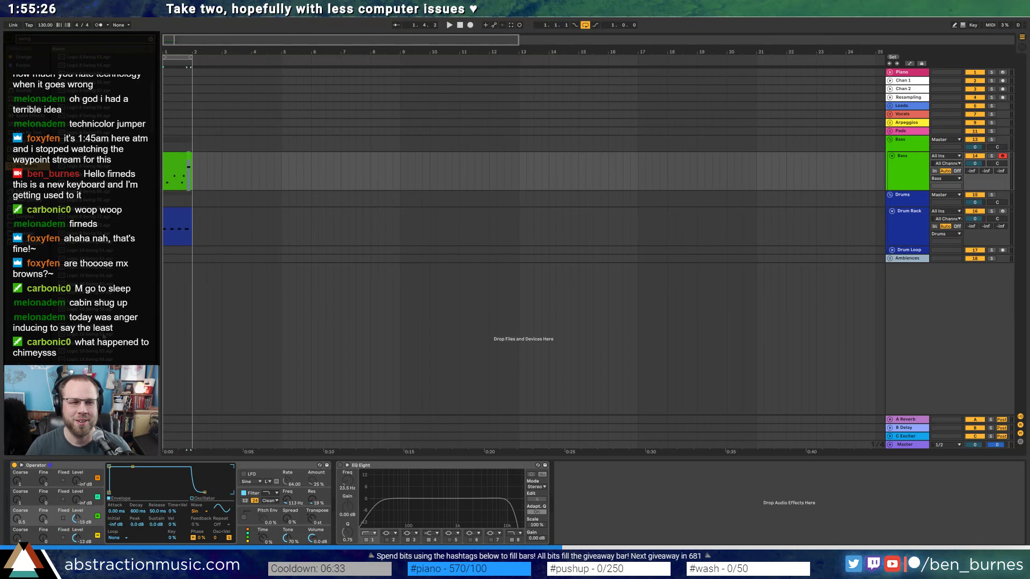
click(176, 177)
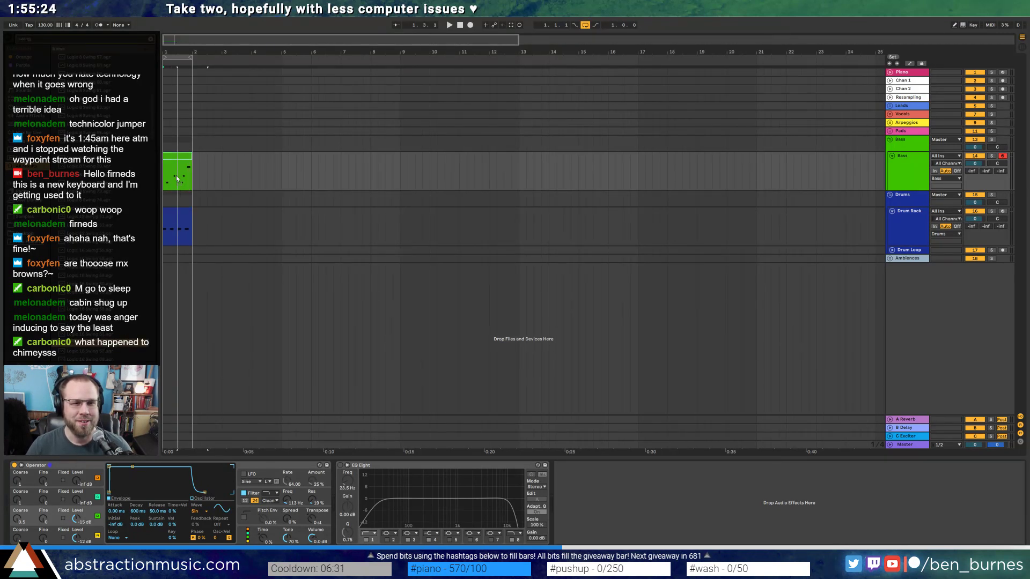
key(Right)
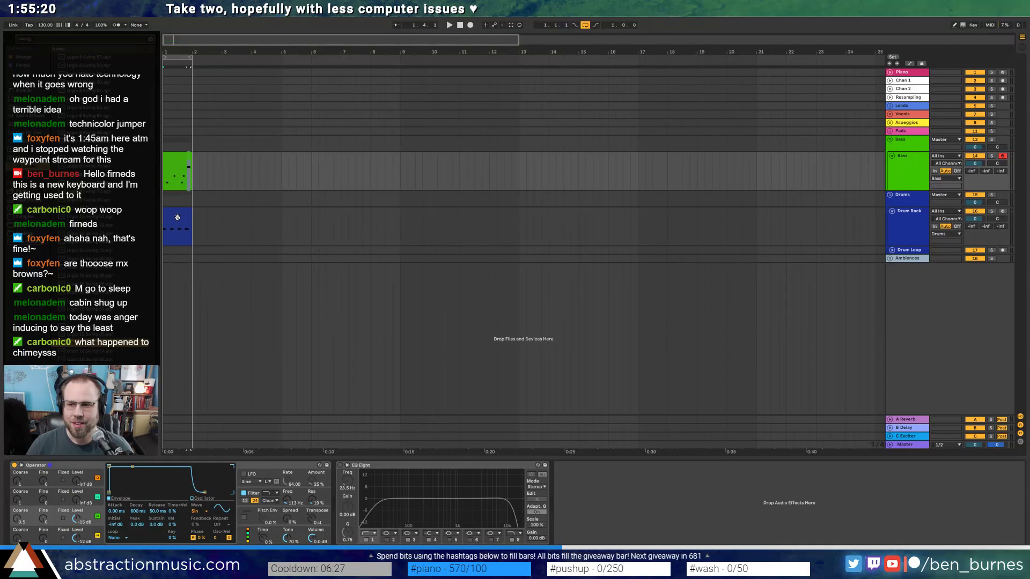
click(172, 158)
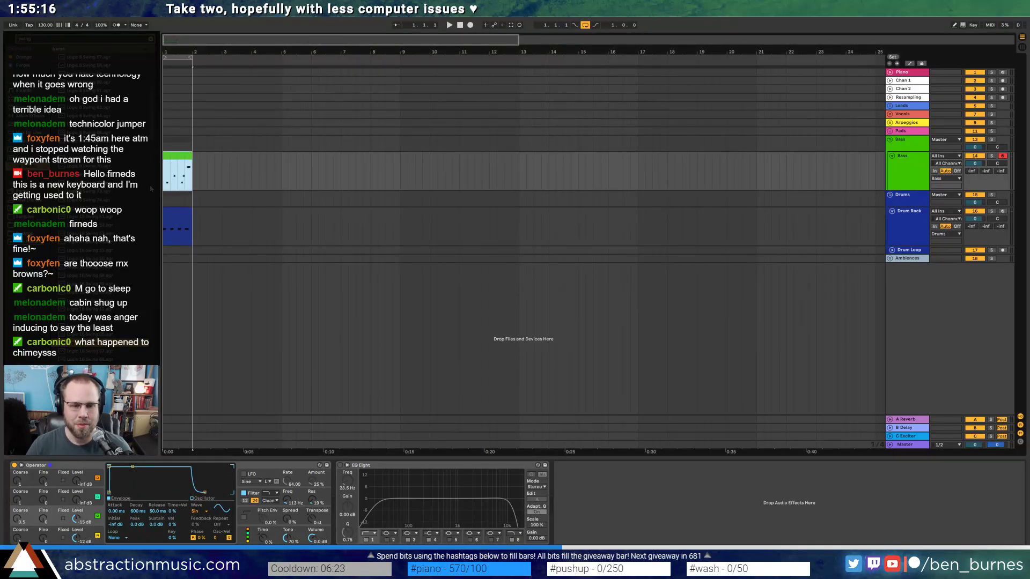
key(shift+Tab)
click(182, 163)
key(shift+Tab)
key(space)
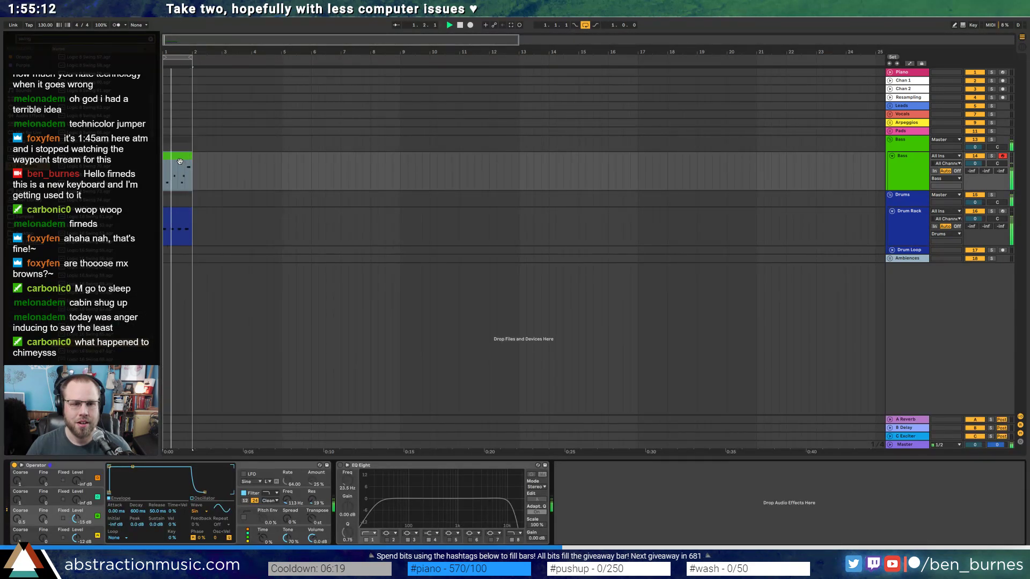
- Zoom the Bass clip to its notes and move the notes at 1.3.3 and 1.3.4 one sixteenth earlier
key(shift+Tab)
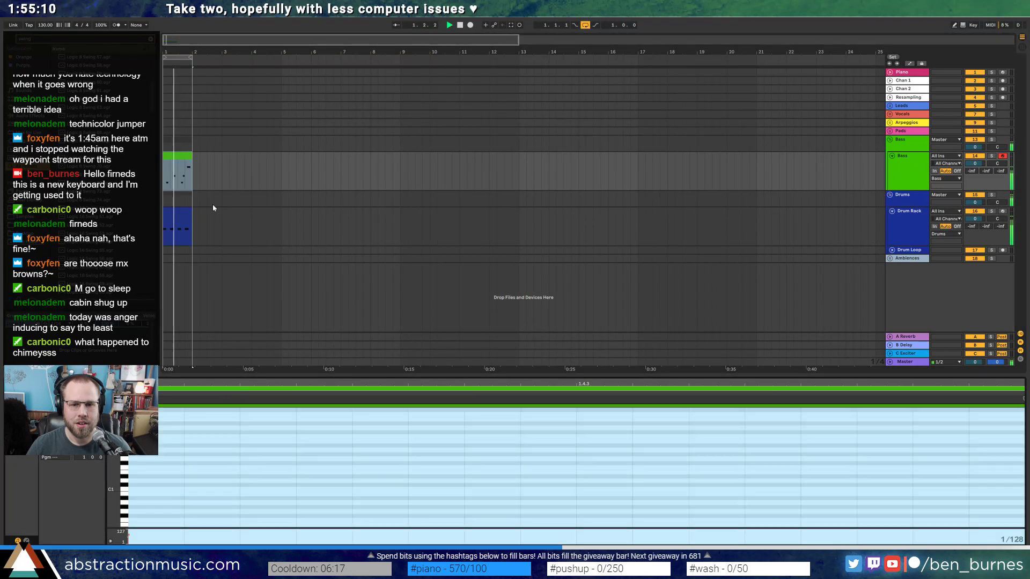
key(space)
click(347, 449)
key(x)
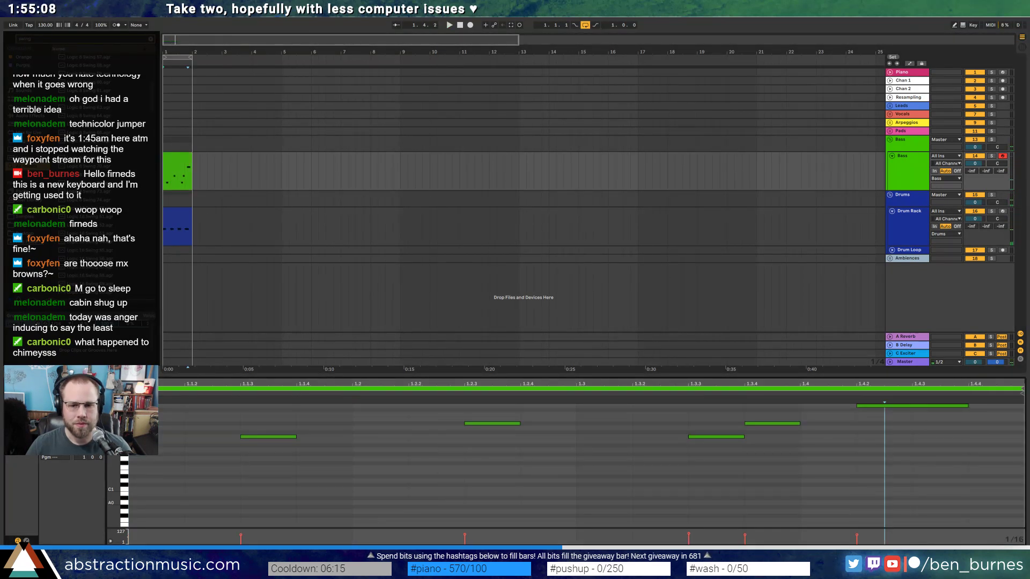
drag(736, 420, 808, 488)
key(Left)
scroll(840, 466, up, 3)
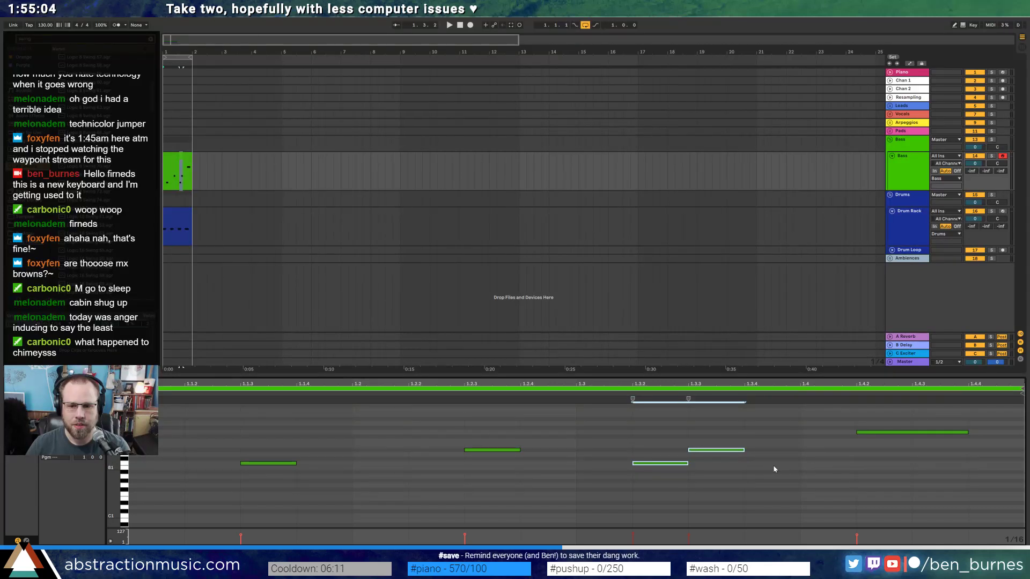
- Add a C2 note at 1.3.4, move the long last note to 1.4, and audition the bass line
double_click(749, 464)
drag(861, 432, 805, 432)
key(space)
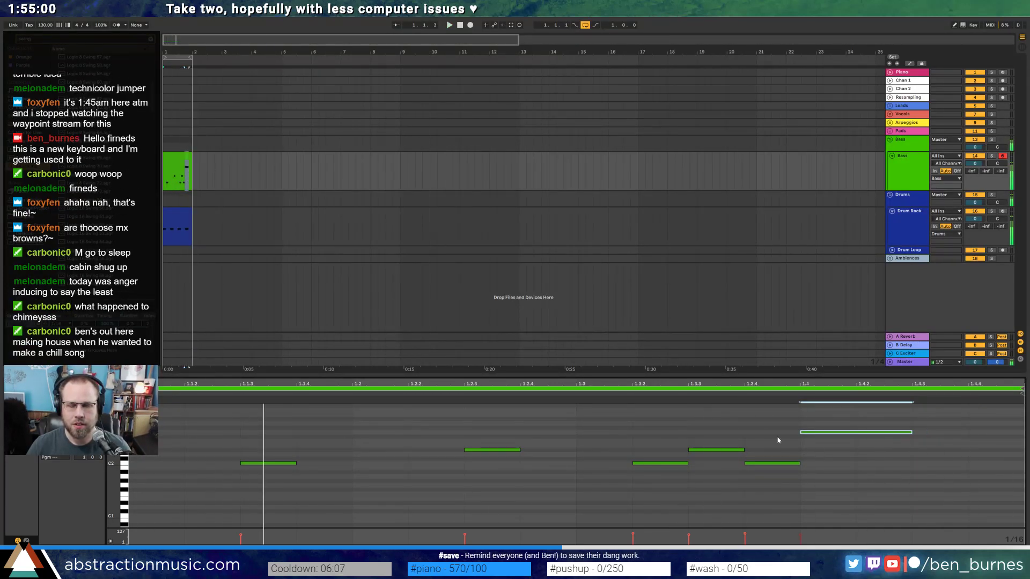
- Try the last two bass notes two sixteenths later with playback, and return them to 1.3.4 and 1.4
drag(769, 423, 875, 496)
key(Right)
key(Right)
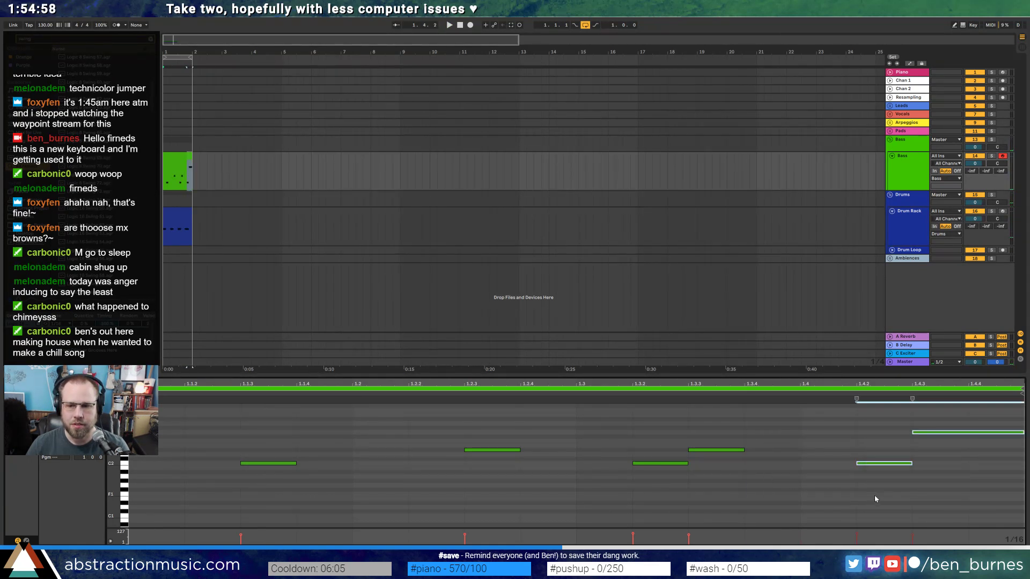
key(space)
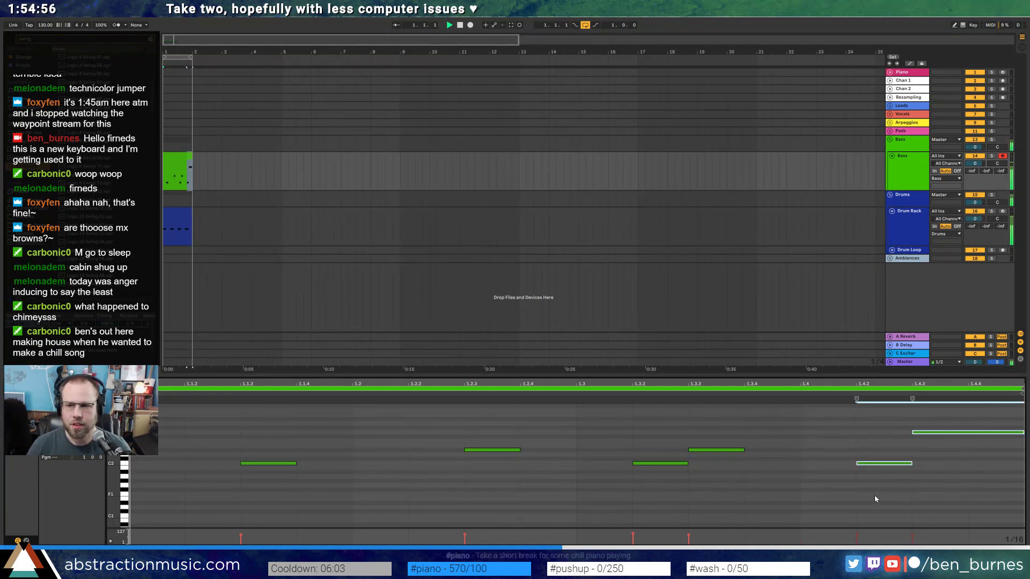
key(space)
drag(895, 463, 784, 465)
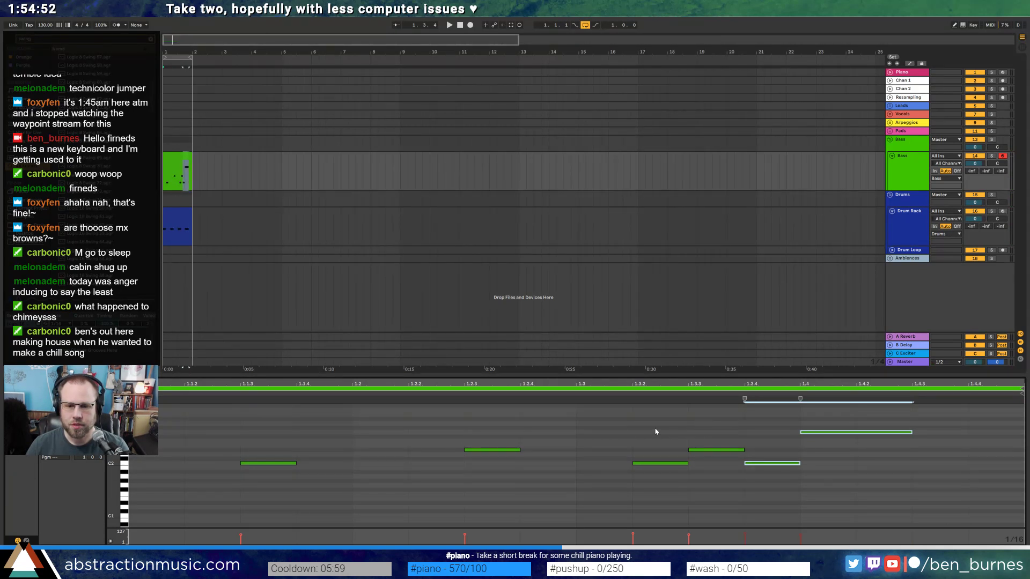
- Move the bass notes at 1.3.2 and 1.3.3 one sixteenth earlier, to 1.3 and 1.3.2, and audition the loop
drag(655, 431, 720, 494)
key(Left)
key(Left)
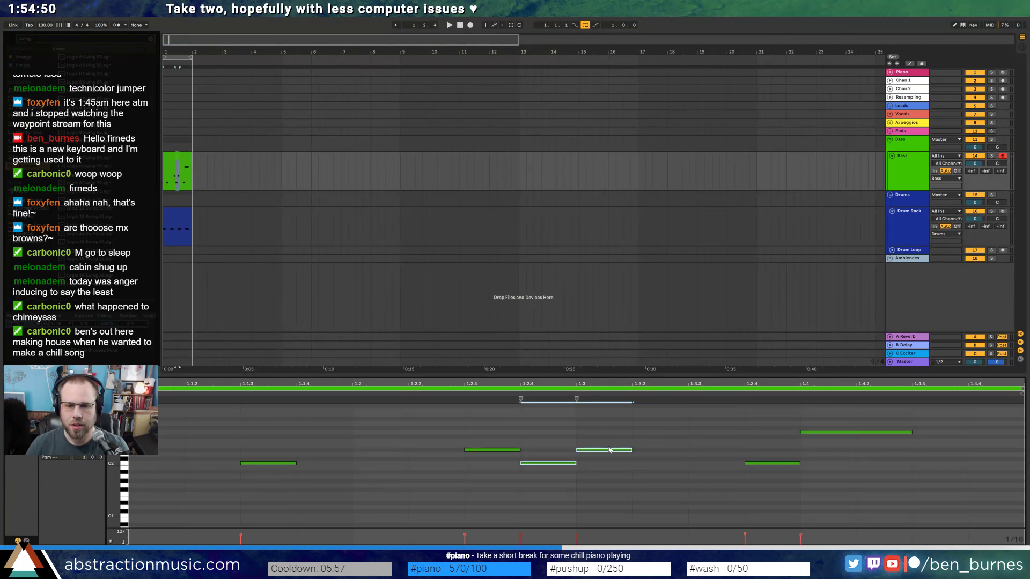
key(Right)
key(space)
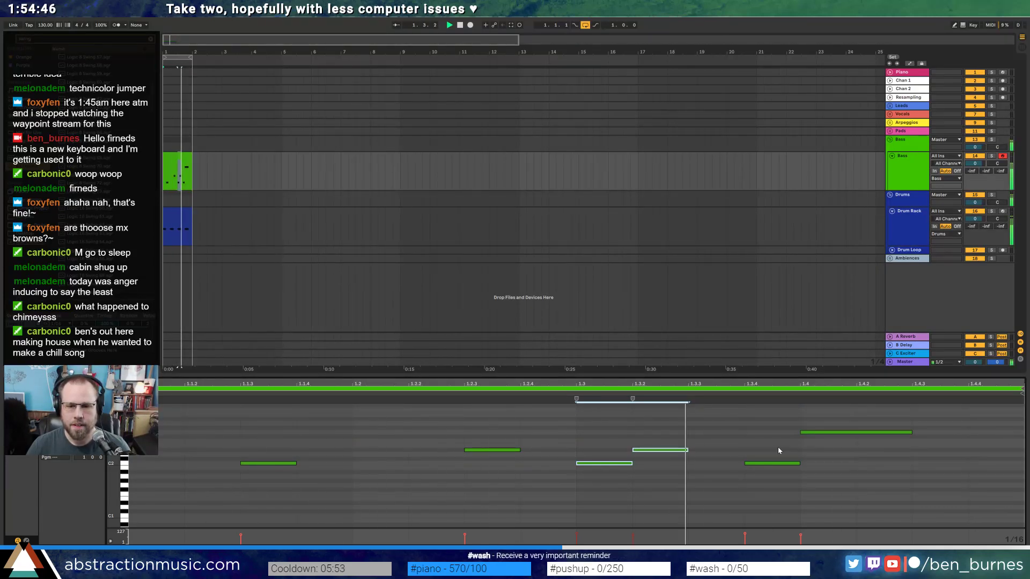
key(space)
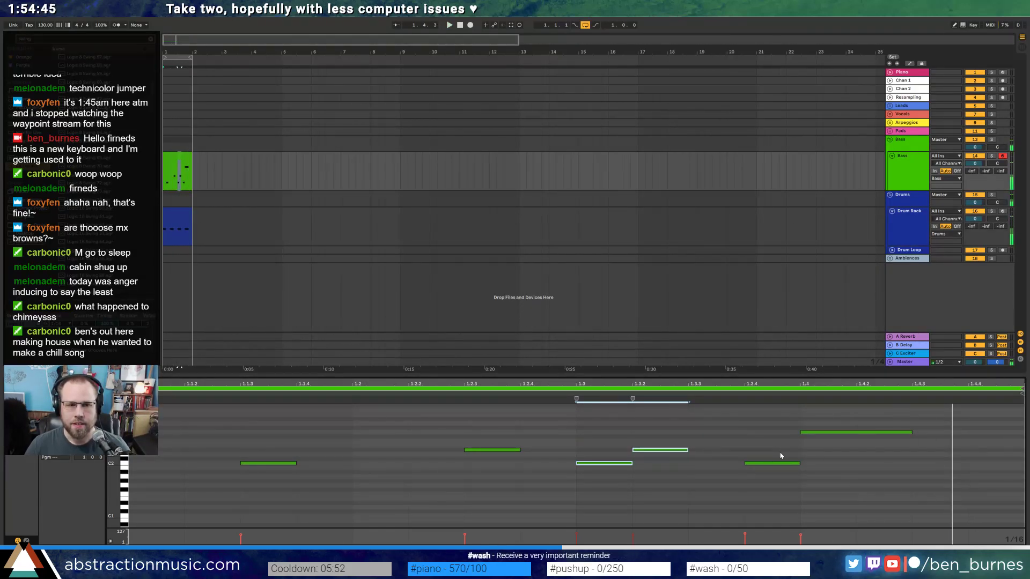
- Unfold the Pads group and create an empty one-bar MIDI clip at bar 1 on the Pad track
click(187, 161)
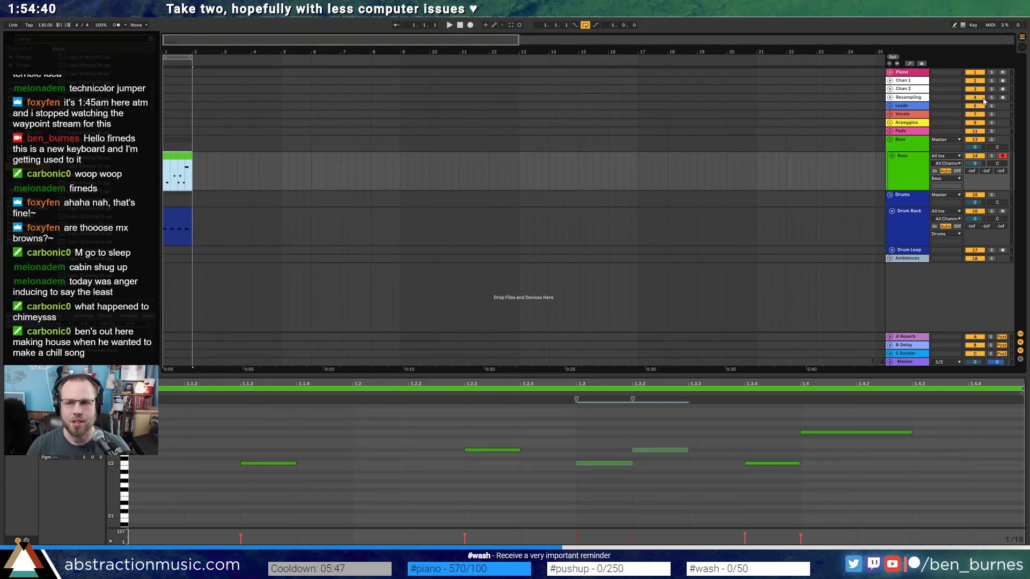
click(890, 131)
click(903, 149)
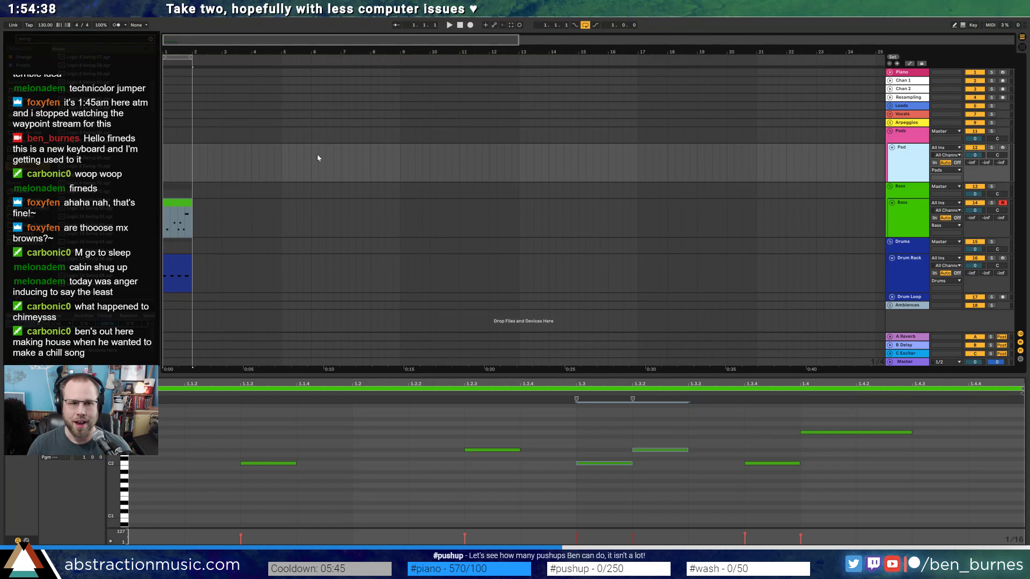
drag(168, 158, 190, 159)
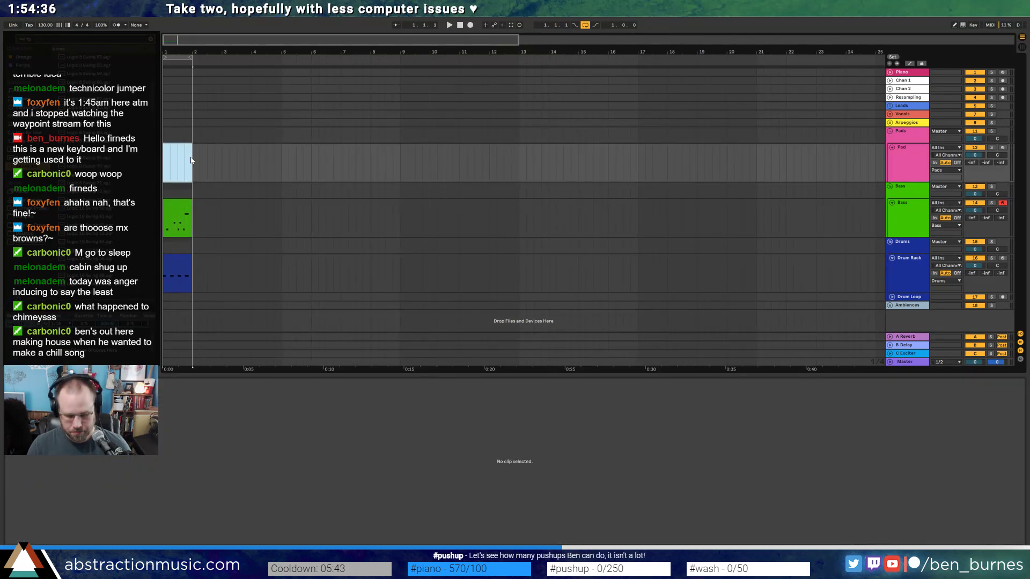
key(ctrl+shift+m)
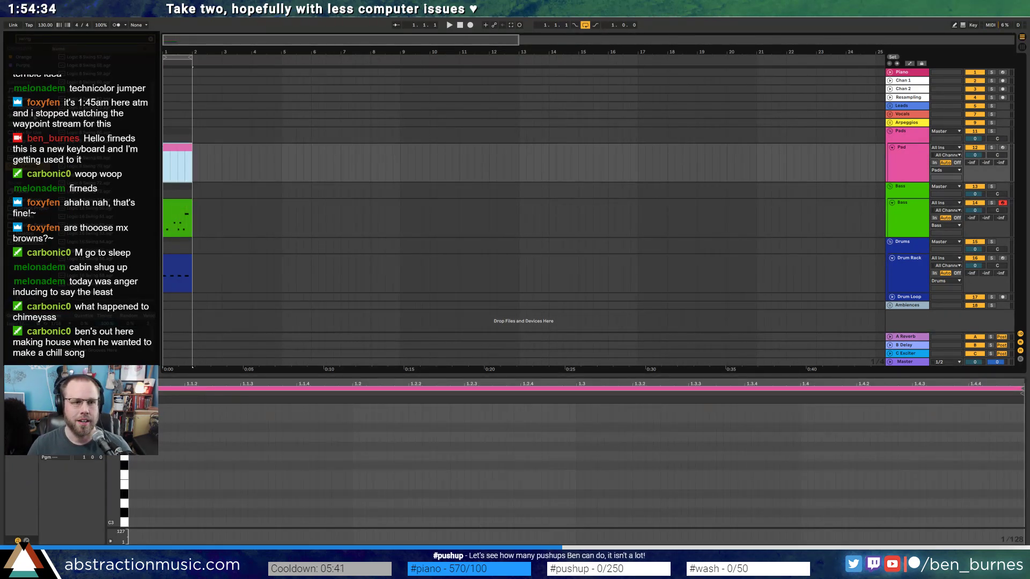
- Clear the library search, load the Analog instrument onto the Pad track, and turn on its unison
click(35, 116)
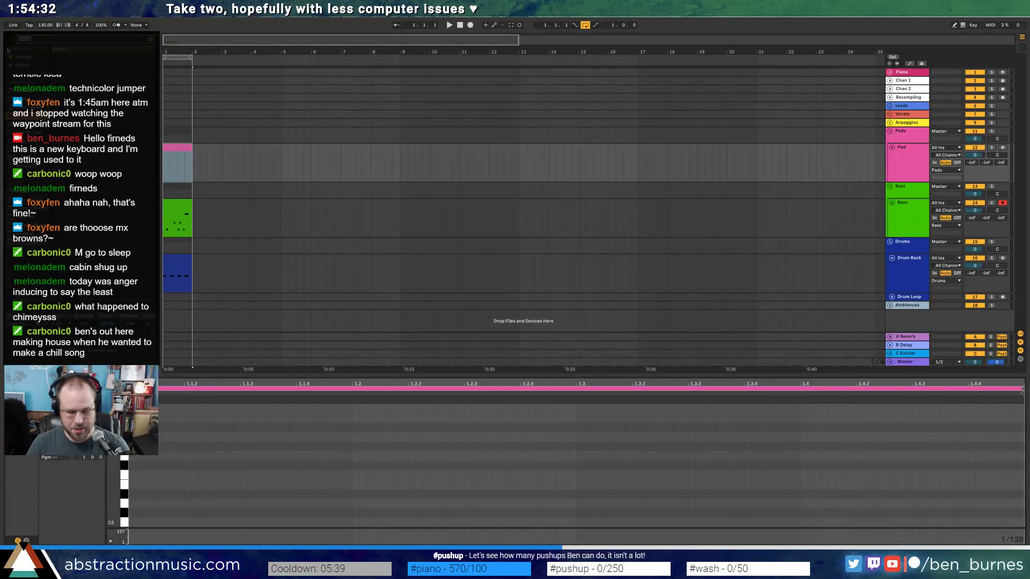
key(BackSpace)
click(33, 108)
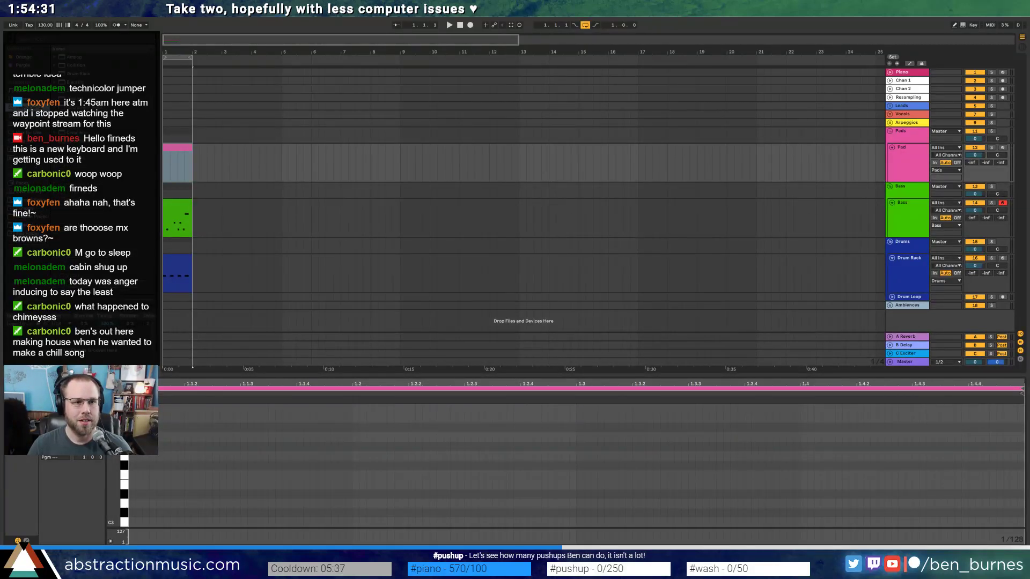
click(70, 58)
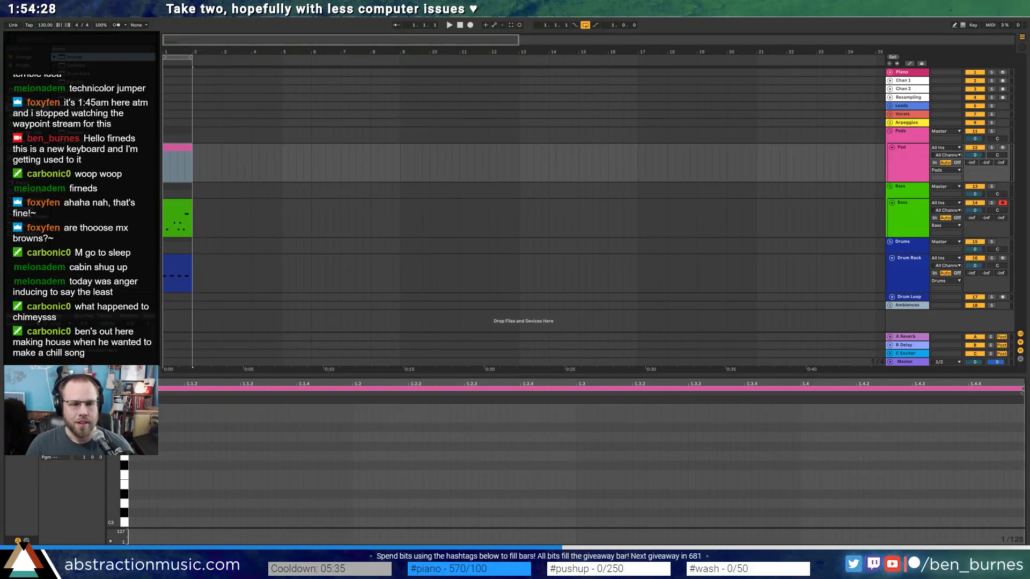
key(Return)
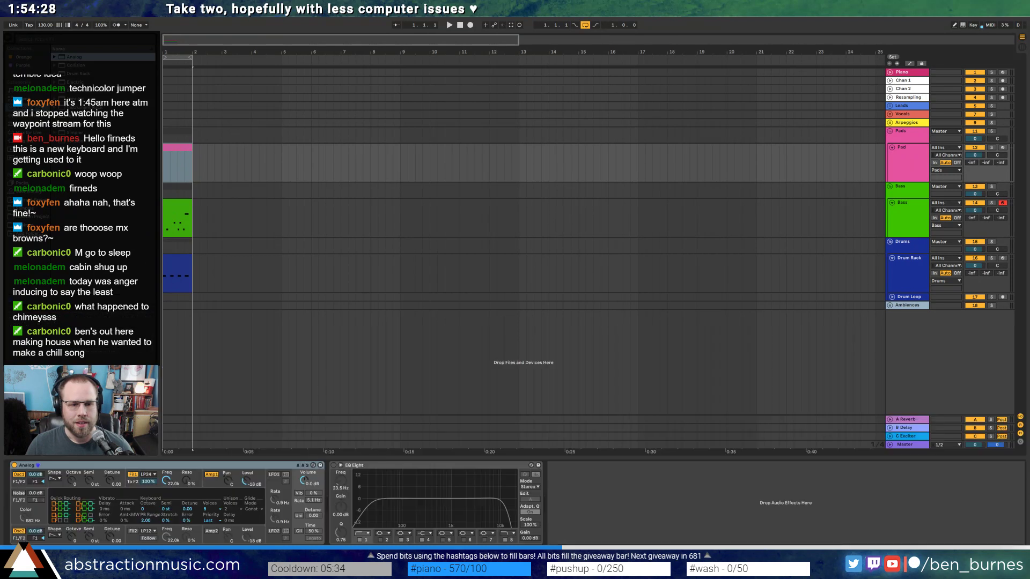
click(298, 516)
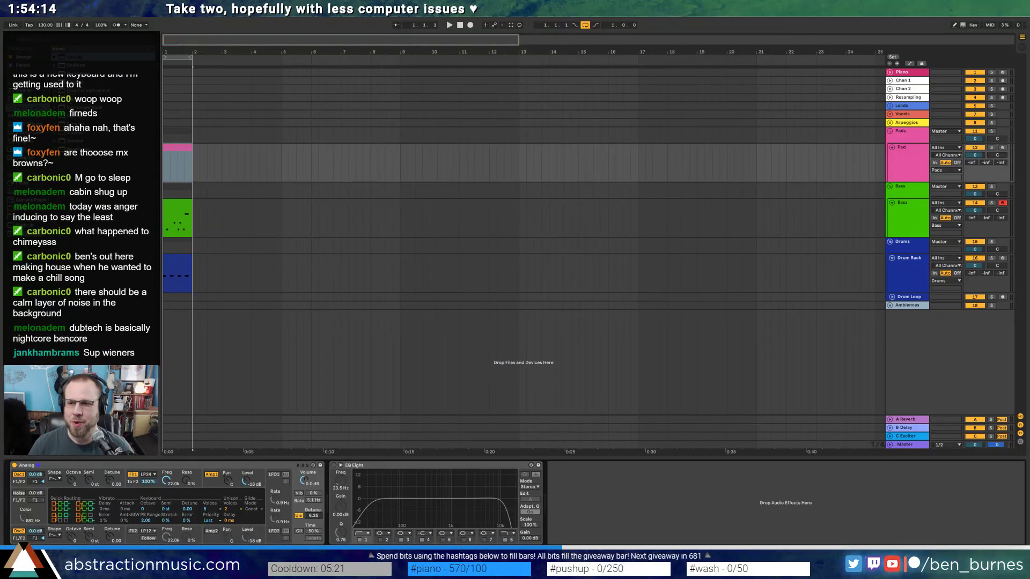
- Lower Analog's filter 1 frequency to about 128 Hz and bring its filter envelope sustain down to zero
click(176, 149)
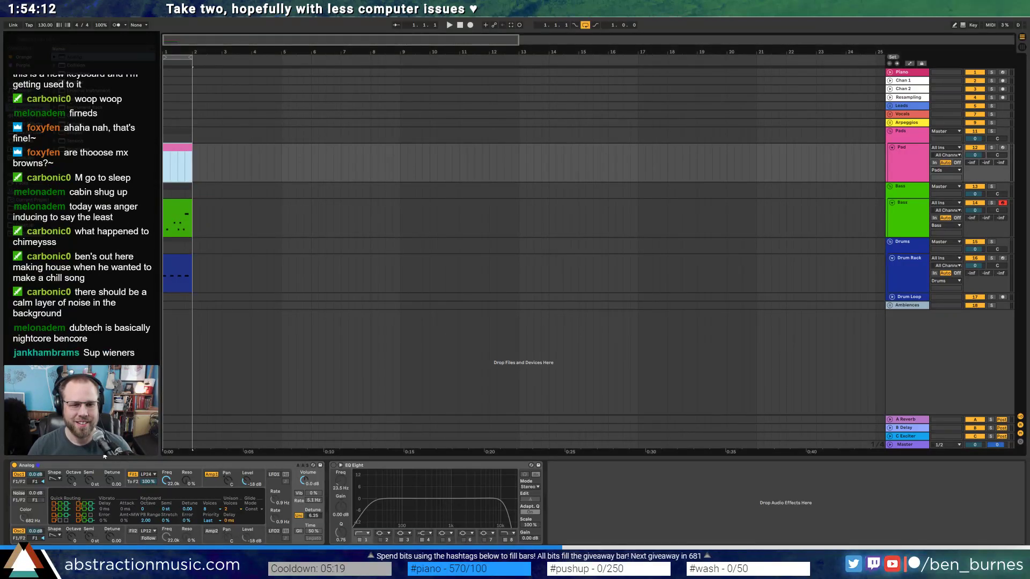
drag(175, 485, 175, 504)
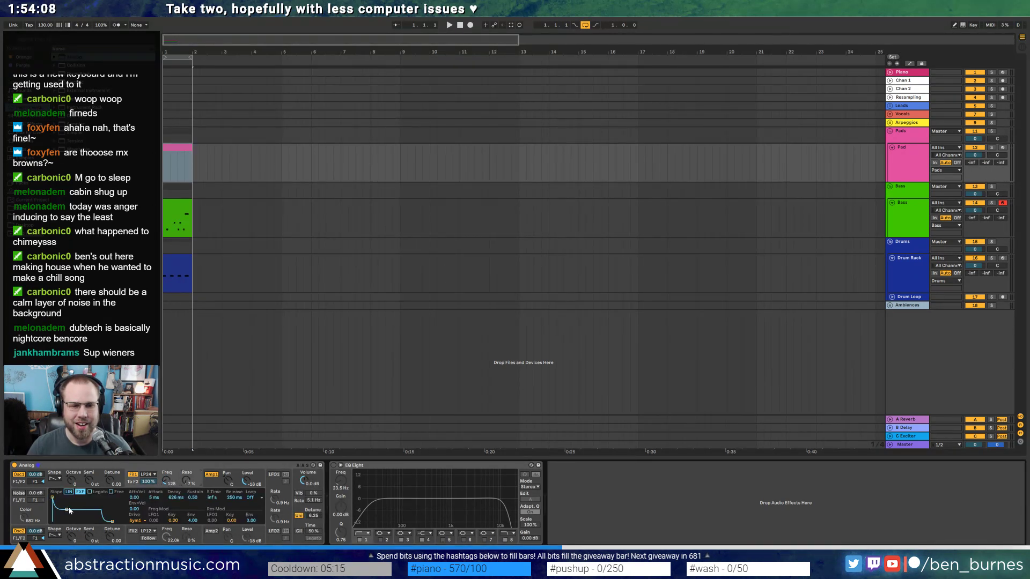
drag(69, 509, 66, 521)
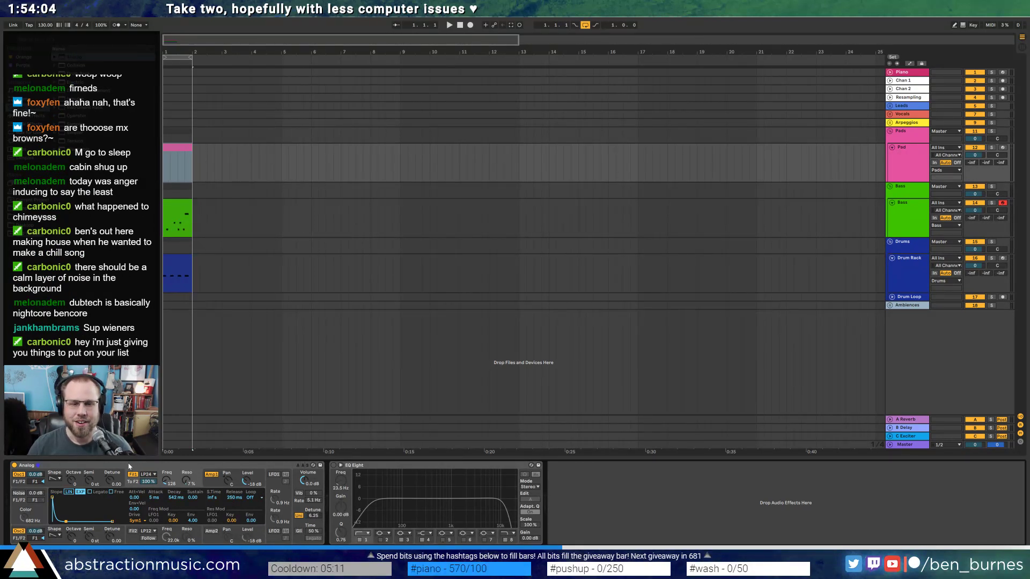
- Detune Analog's oscillator 1 to 0.01 and oscillator 2 to -0.01, and set the unison detune to 7.03
click(116, 480)
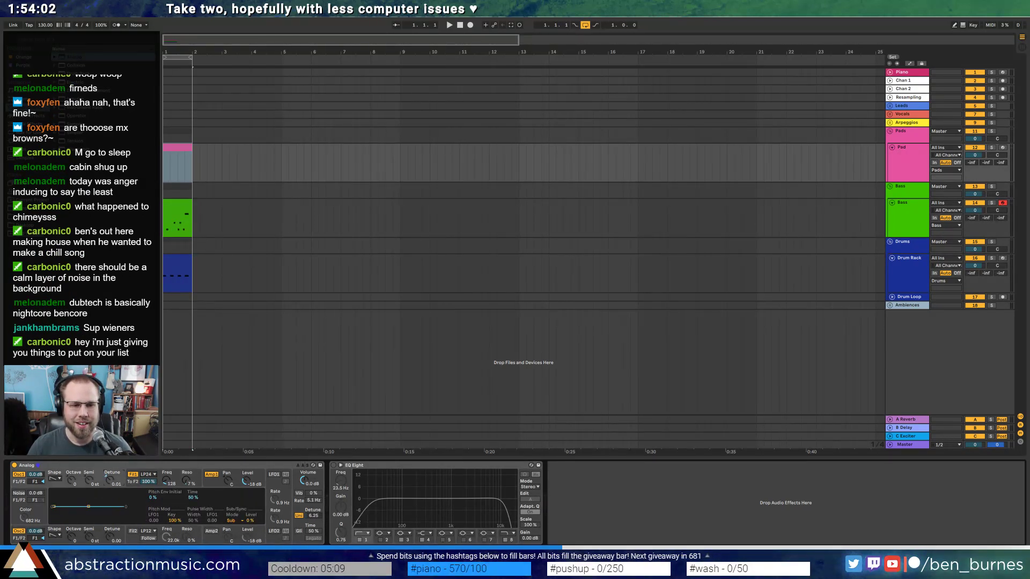
click(112, 536)
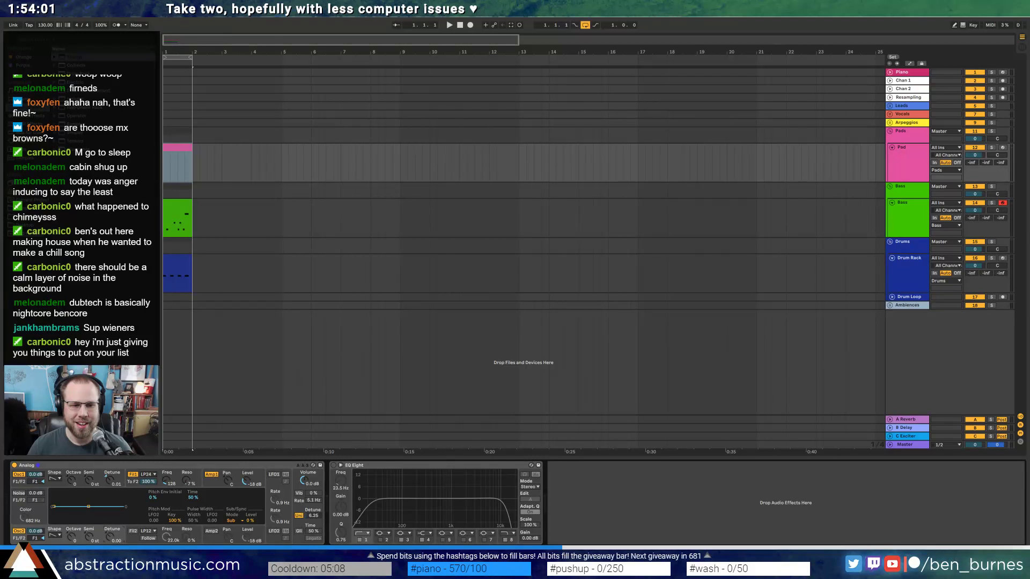
click(313, 516)
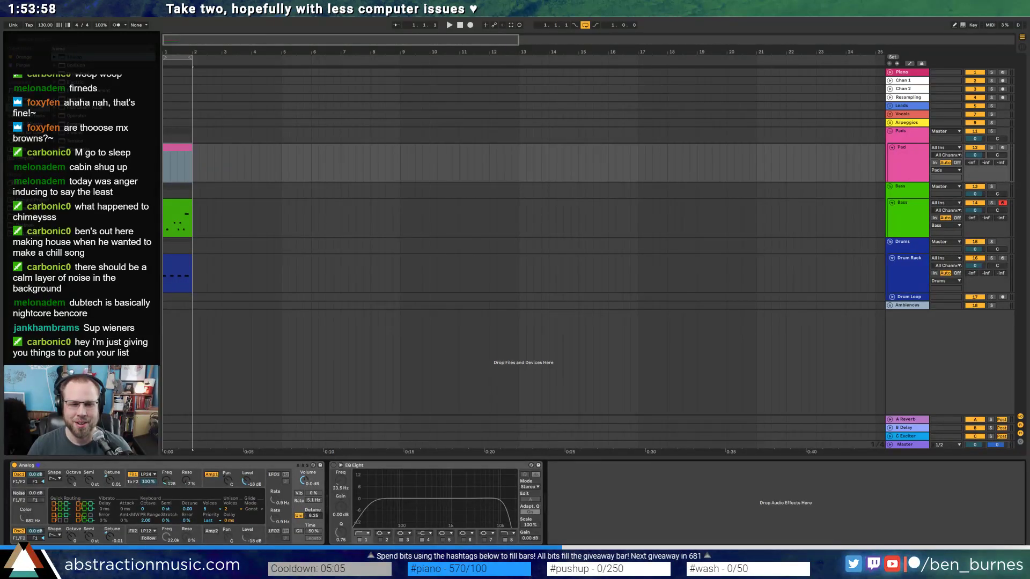
drag(314, 516, 313, 514)
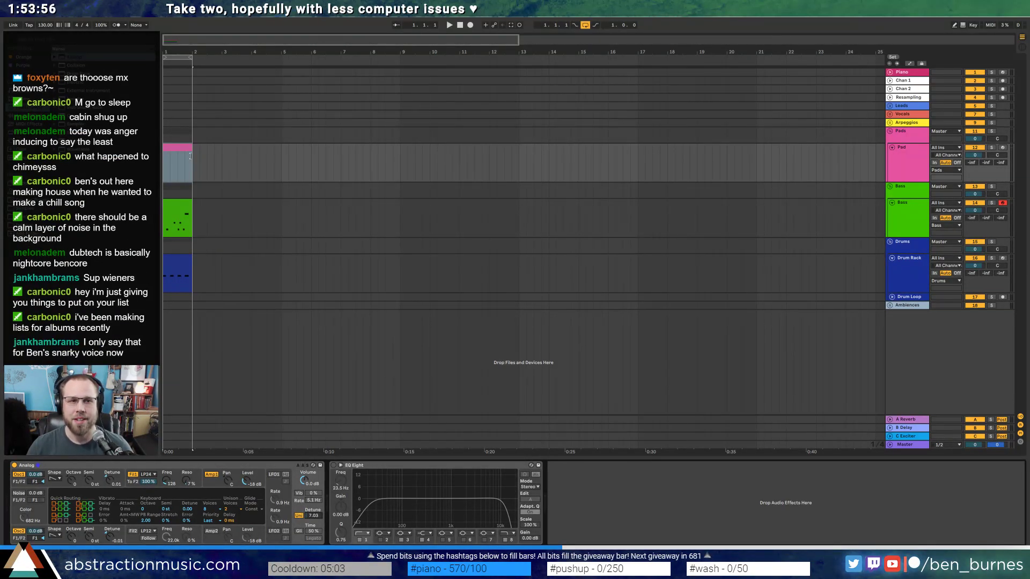
- In the Pad clip, draw a sixteenth C3 note at 1.1.3 and add a copy moved up an octave and down five semitones
key(shift+Tab)
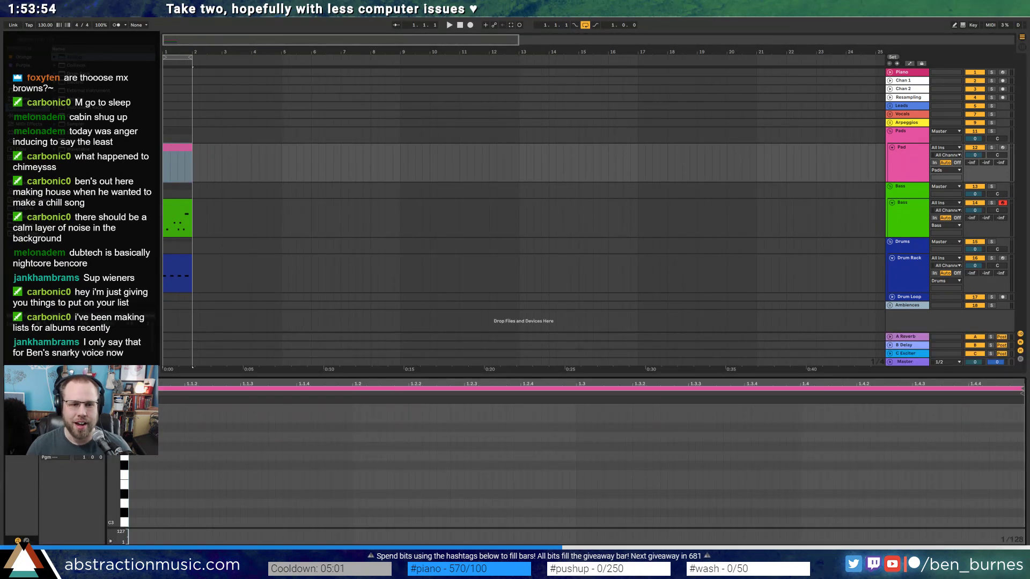
scroll(195, 439, down, 2)
scroll(572, 467, up, 1)
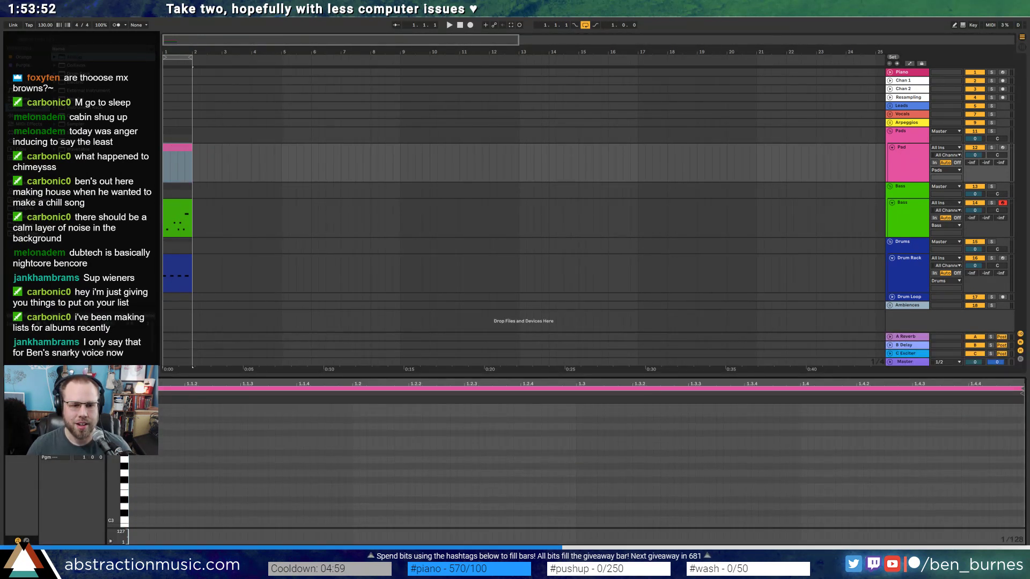
drag(245, 509, 296, 503)
key(ctrl+v)
key(shift+Up)
key(Down)
key(Down)
key(Down)
key(Down)
key(Down)
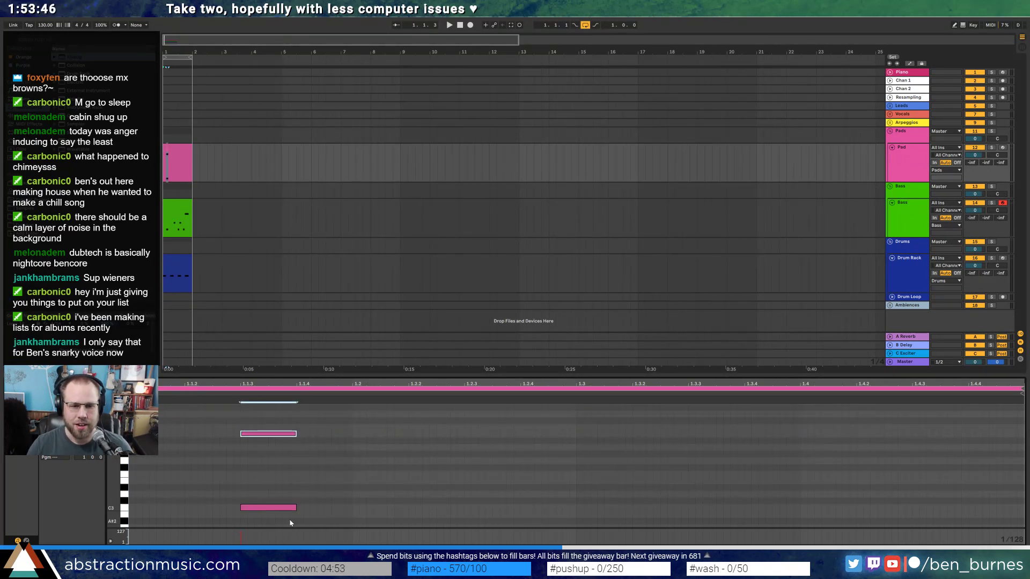
- Add another copy of the C3 note to the chord, moved down an octave and up three semitones
key(ctrl+v)
key(shift+Down)
key(Up)
key(Up)
key(Up)
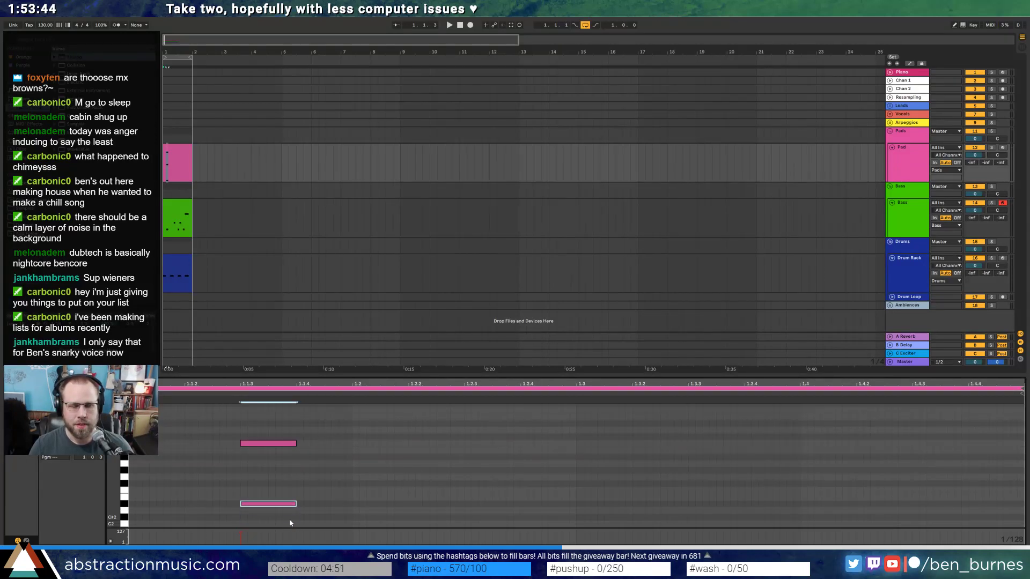
- Play the loop with the new pad chord and show Analog's filter 1 envelope settings
key(space)
key(shift+Tab)
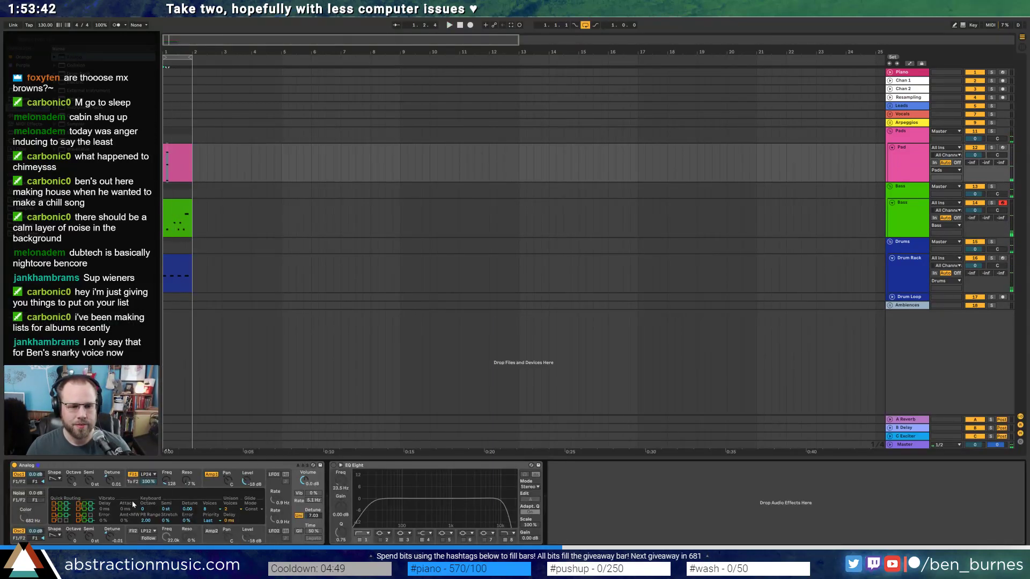
click(131, 486)
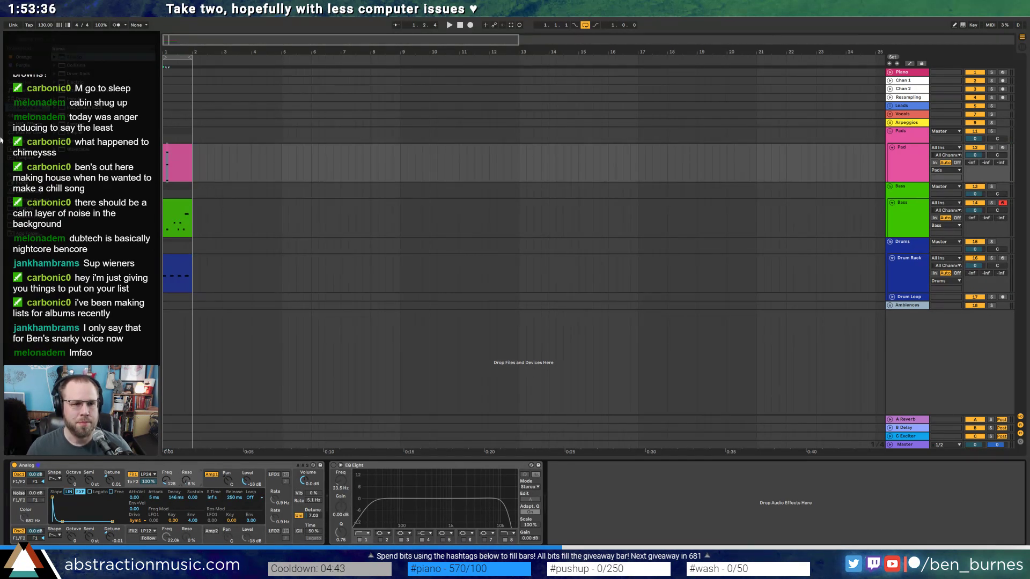
- Insert ValhallaDelay between Analog and EQ Eight on the Pad track and move its window clear over the arrangement
click(38, 118)
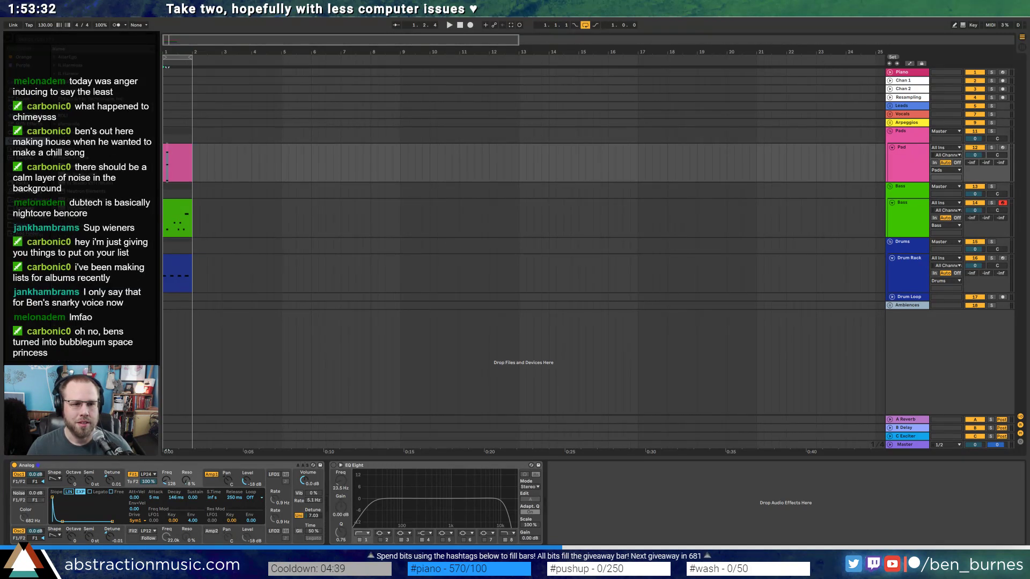
click(55, 150)
drag(91, 158, 289, 473)
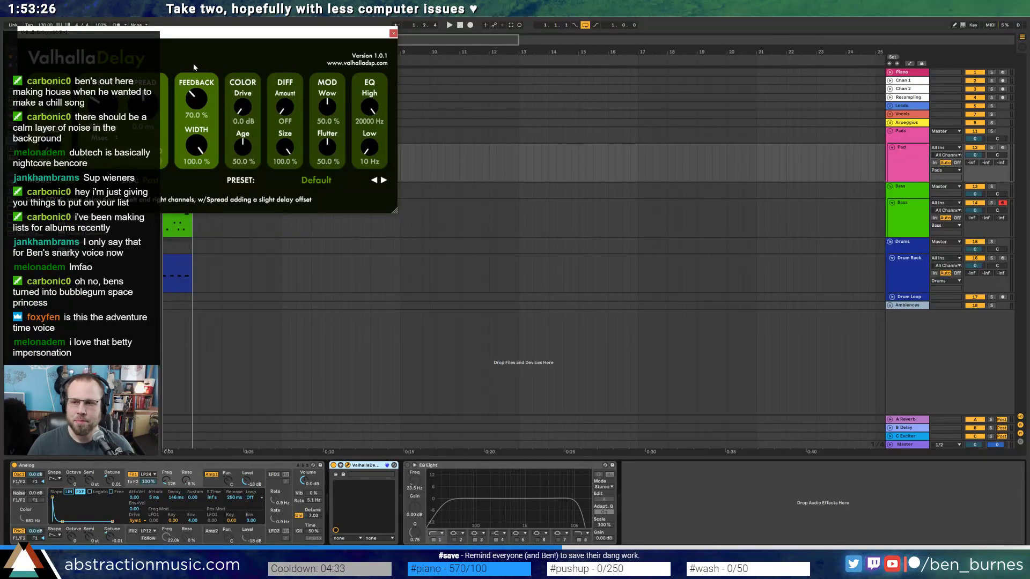
drag(219, 37, 405, 132)
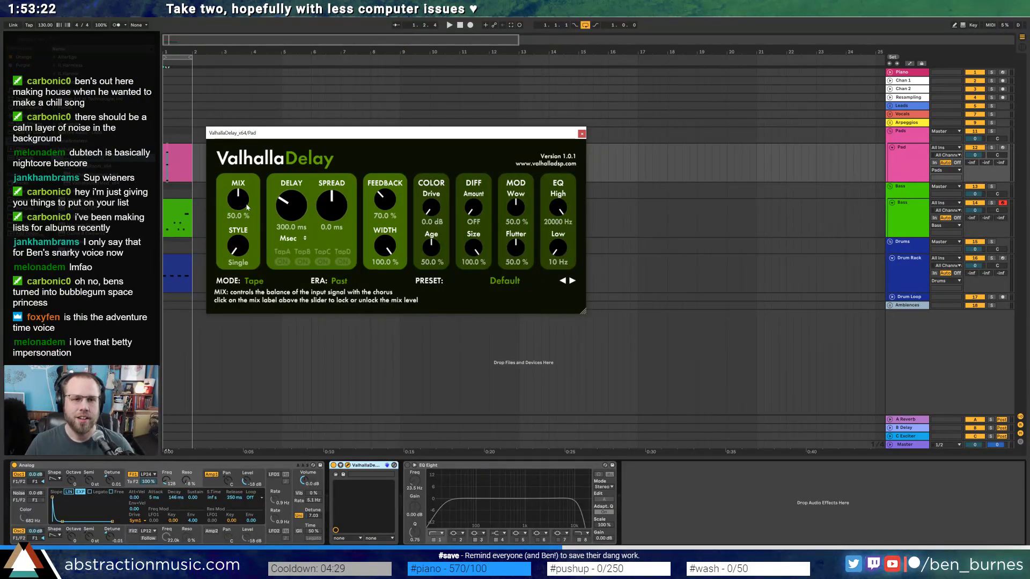
- Set ValhallaDelay's mode to Ghost and its era to Present
click(256, 281)
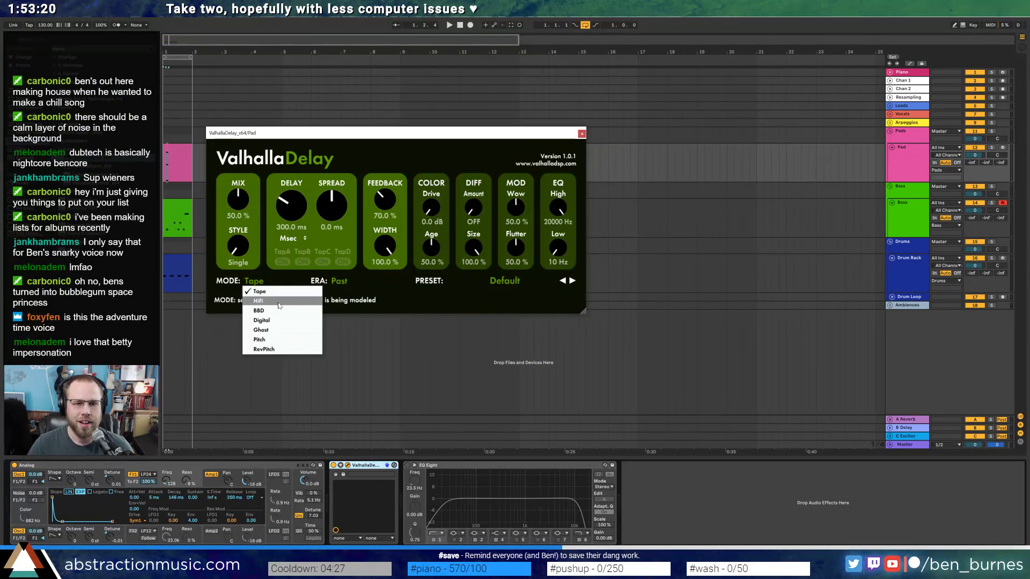
click(258, 301)
click(252, 281)
click(261, 330)
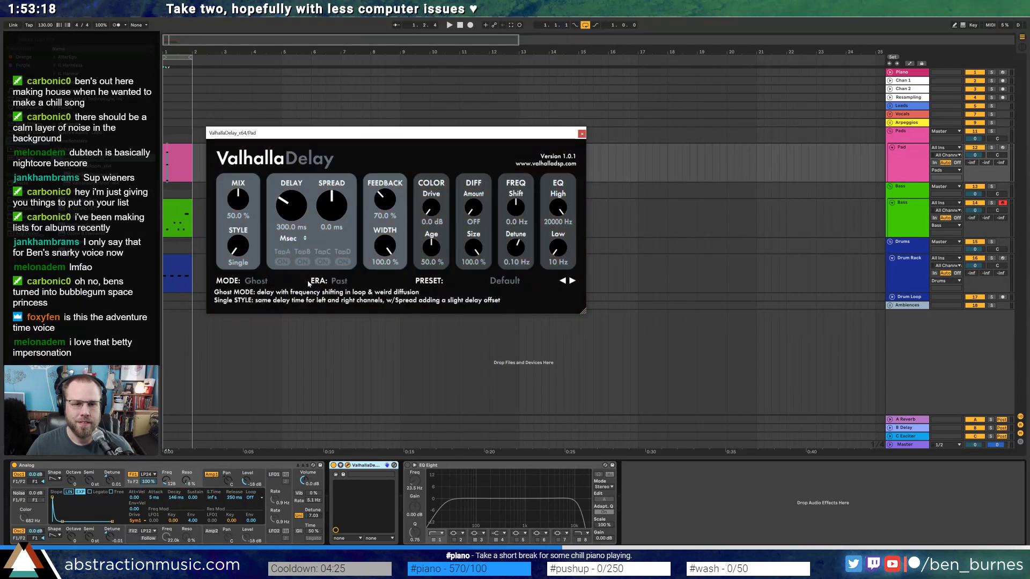
click(339, 281)
click(342, 301)
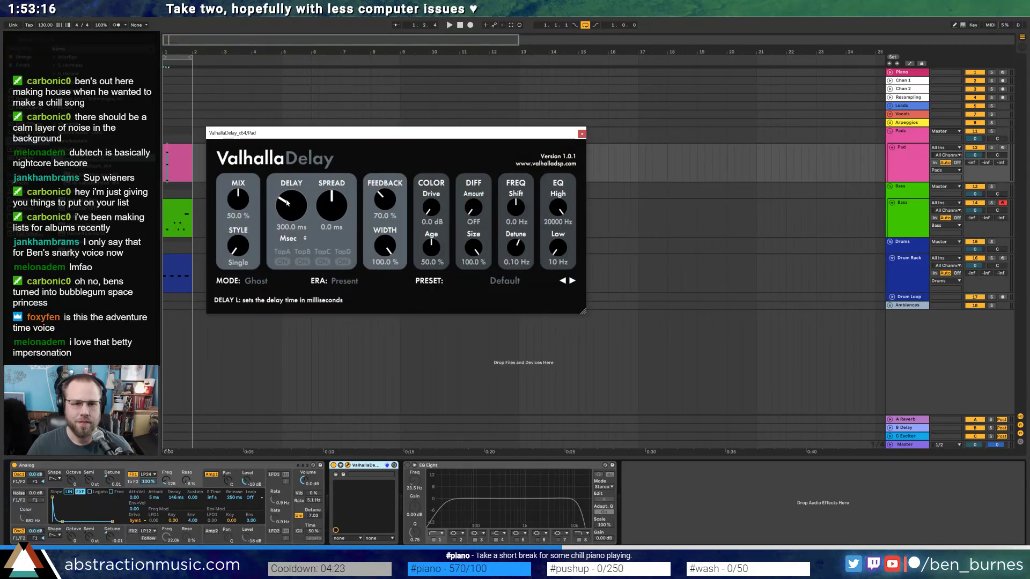
- Try ValhallaDelay with 352 ms delay, -1.1 ms spread, 49.2% diffusion and 7.2 dB drive while playing the loop
drag(331, 203, 330, 207)
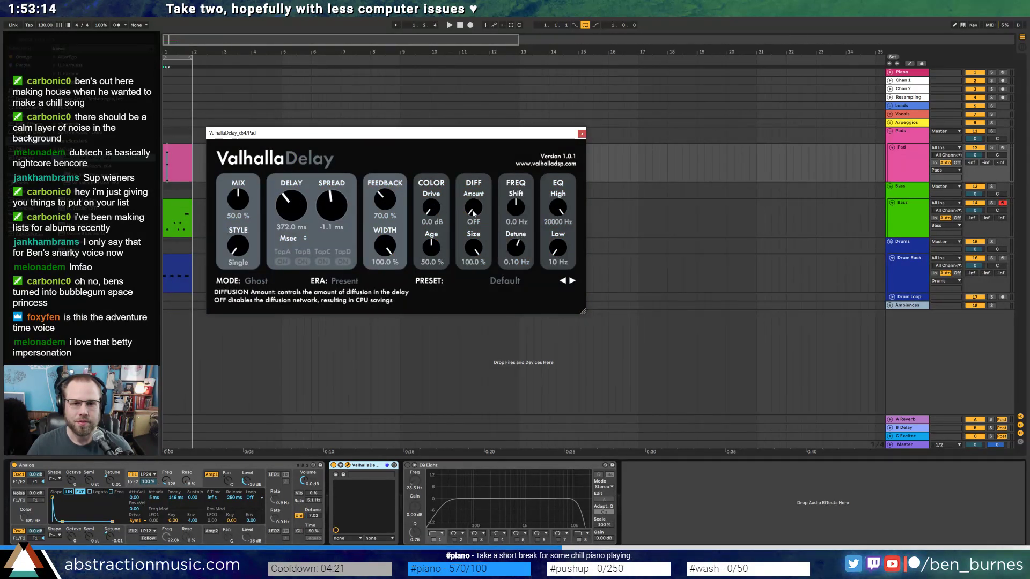
drag(473, 207, 467, 168)
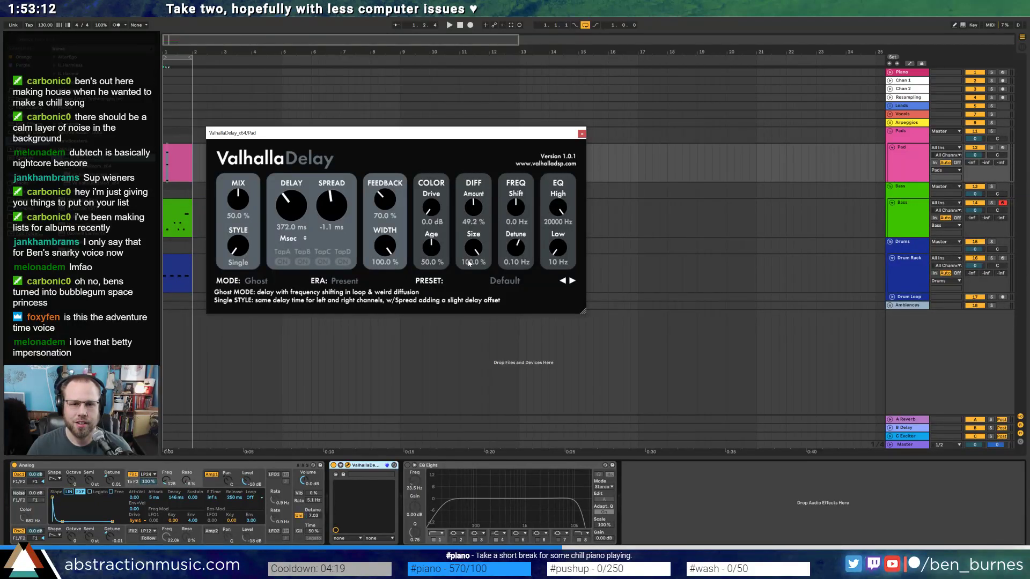
drag(431, 208, 429, 198)
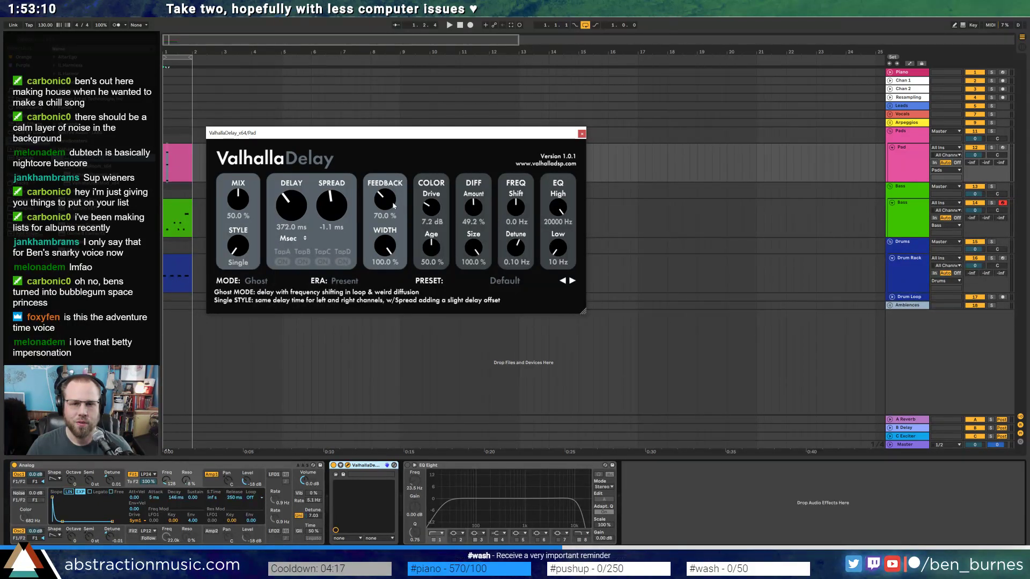
drag(299, 209, 302, 215)
key(space)
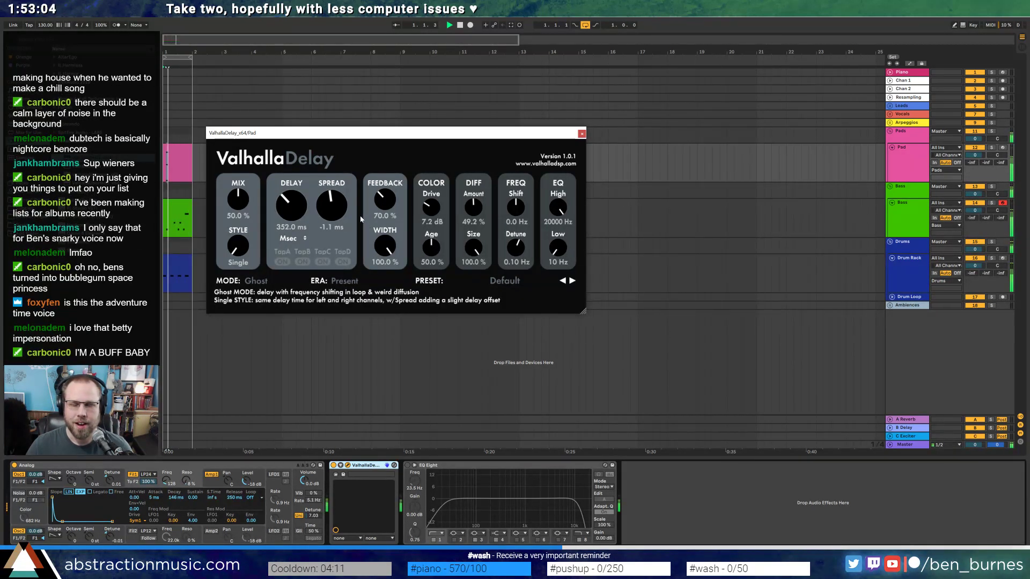
key(space)
- Set ValhallaDelay to 364 ms delay, -0.2 ms spread, 67.6% feedback, 8.0 dB drive, 43.6% diffusion, and EQ limits of 14140 Hz high and 890 Hz low
drag(290, 206, 331, 202)
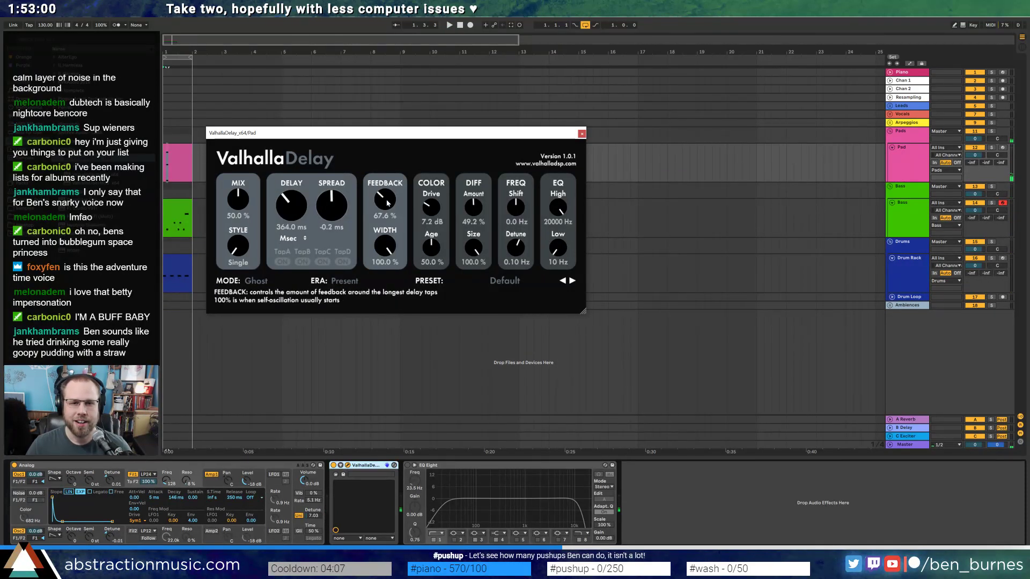
drag(431, 207, 547, 215)
click(518, 212)
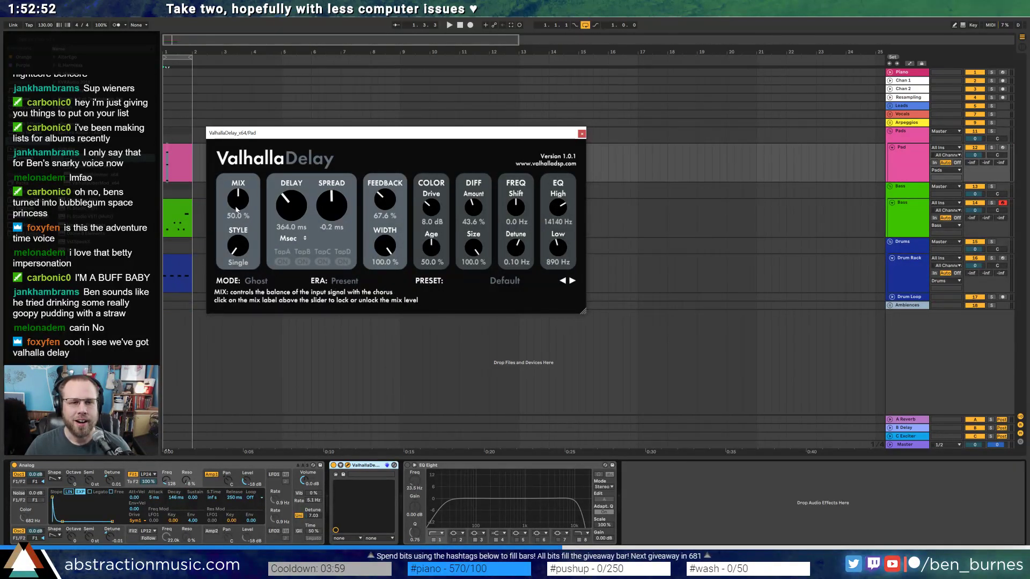
- Switch the delay style to Dual with 336 ms left and 388 ms right, lower the mix to 30.4%, and play the loop
drag(240, 243, 240, 238)
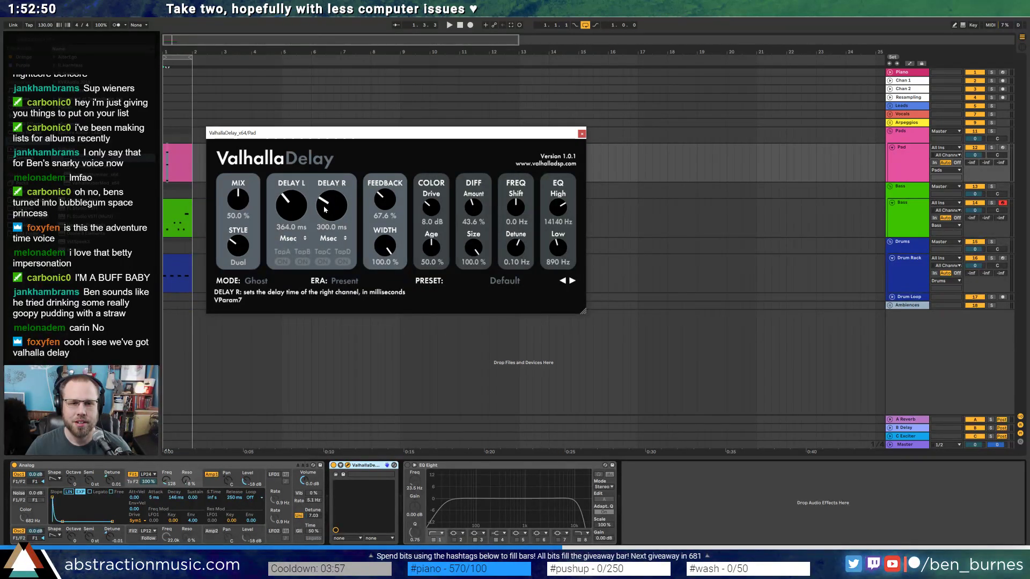
drag(321, 199, 294, 207)
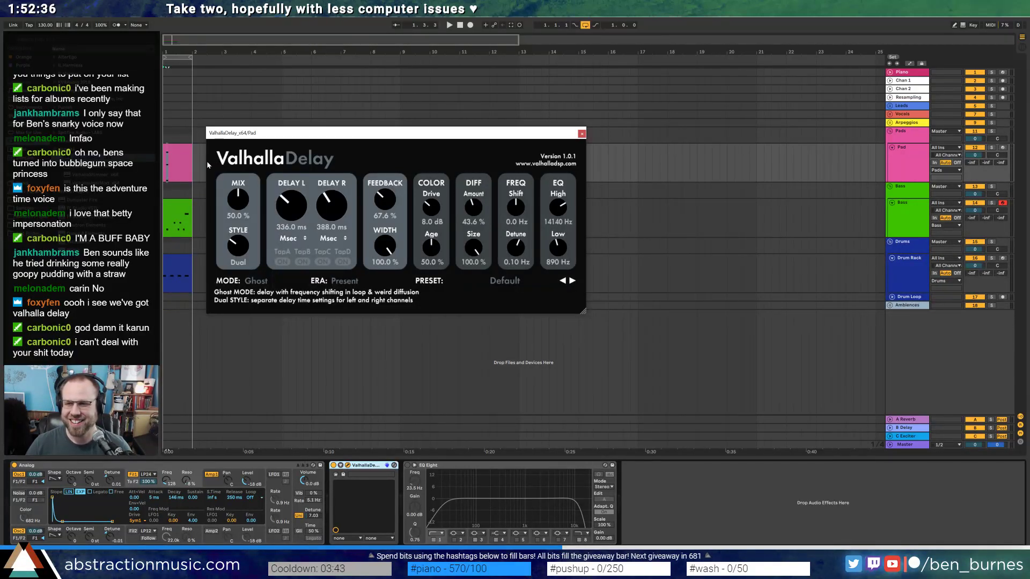
drag(237, 200, 239, 221)
key(space)
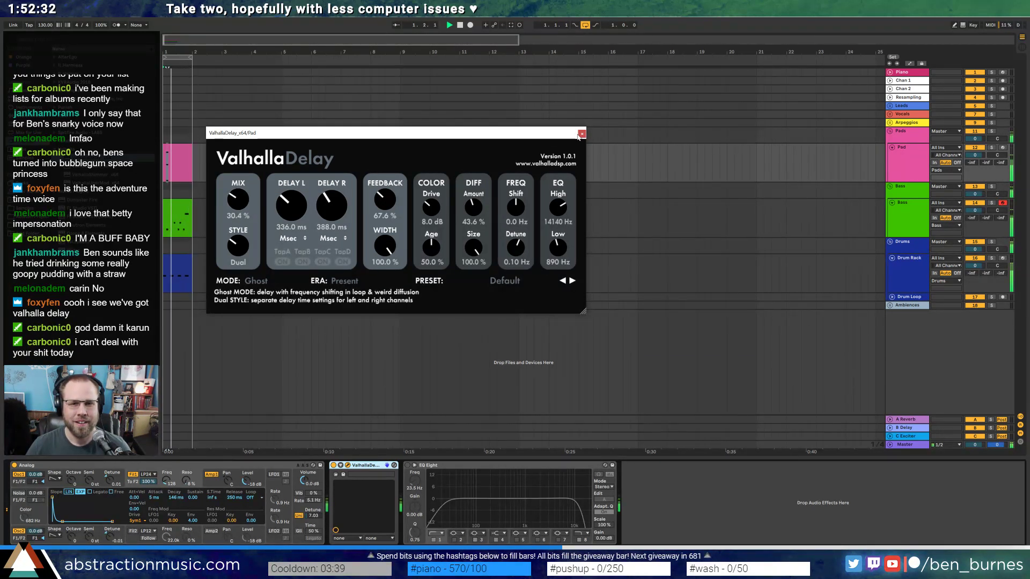
- Close the ValhallaDelay window, view the bass clip's notes during playback, and stop the loop
click(581, 134)
double_click(177, 217)
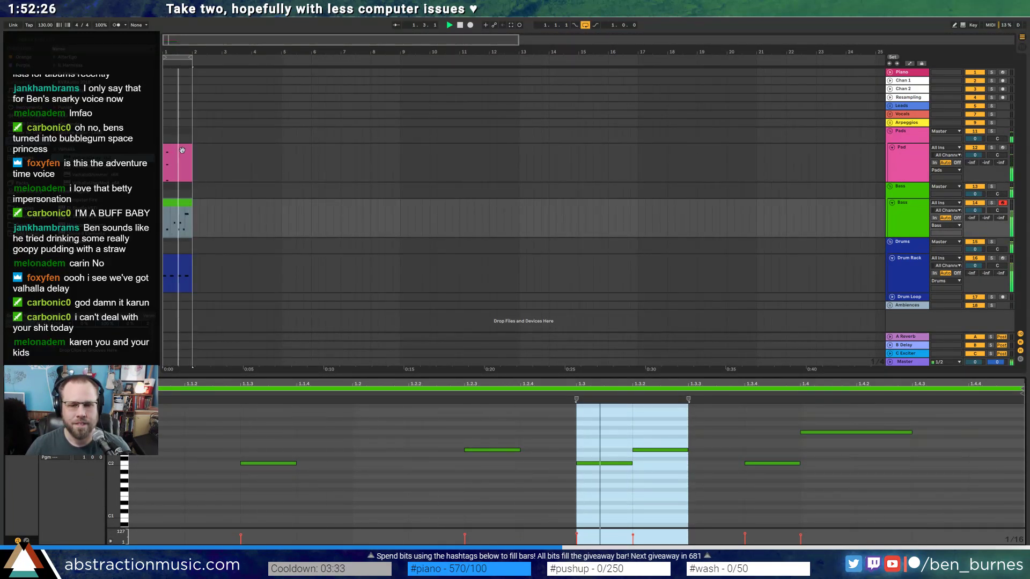
key(space)
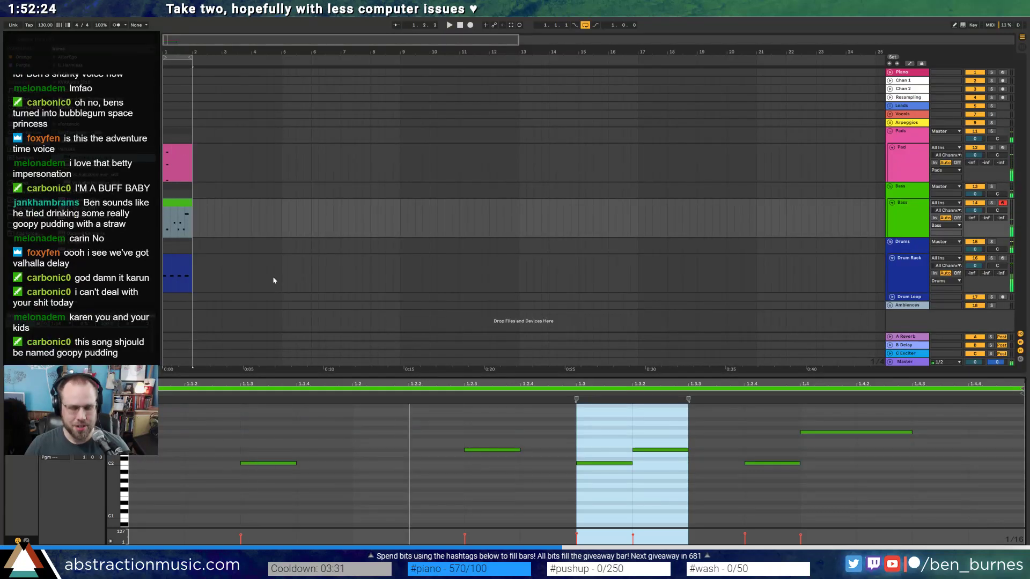
- Unfold the Ambiences group and search the library for "tape"
key(shift+Tab)
click(890, 308)
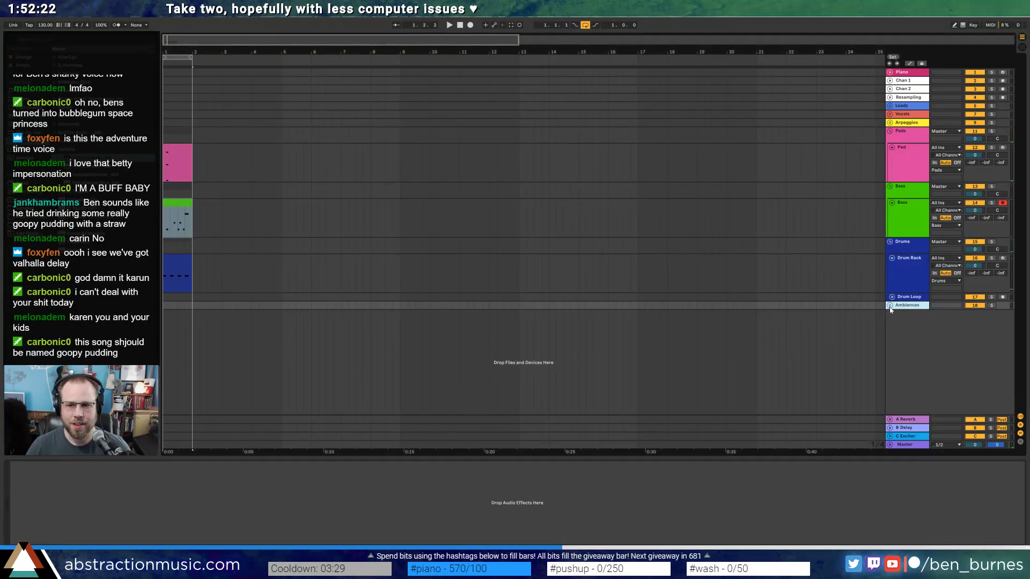
click(890, 305)
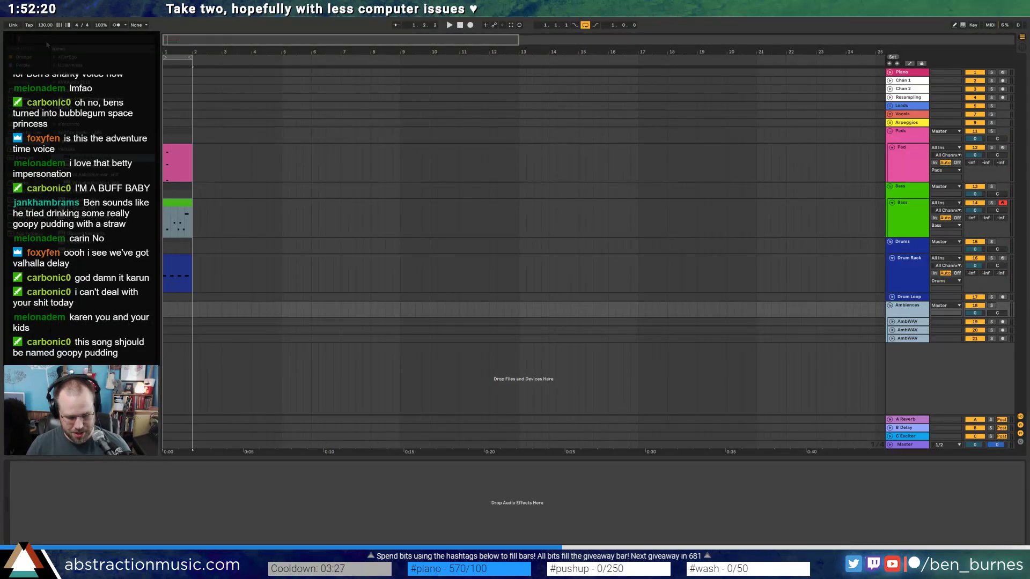
text(tapef)
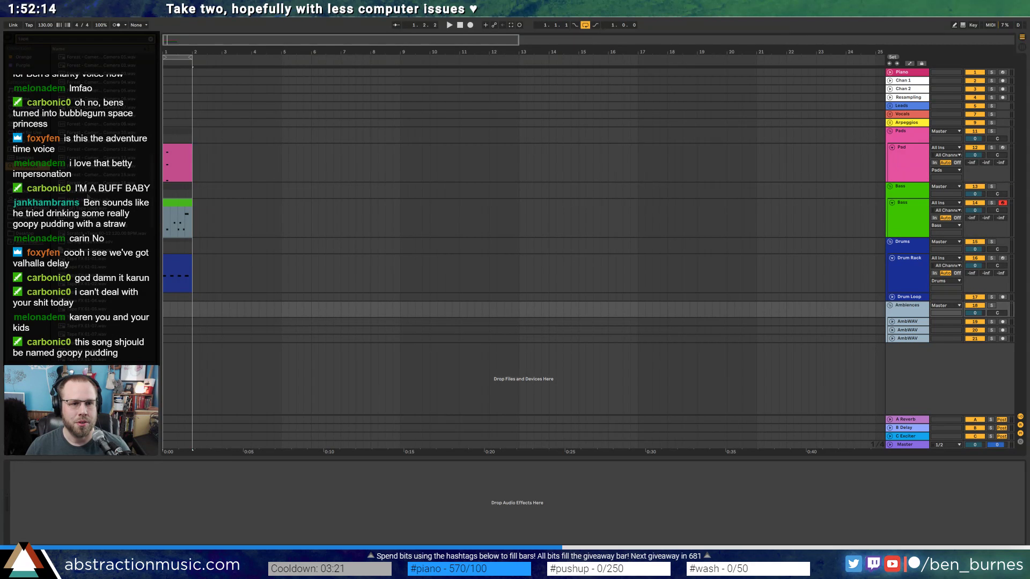
- Audition several tape samples and place Tape Recording 5 at bar 1 on the first AmbWAV track
click(87, 193)
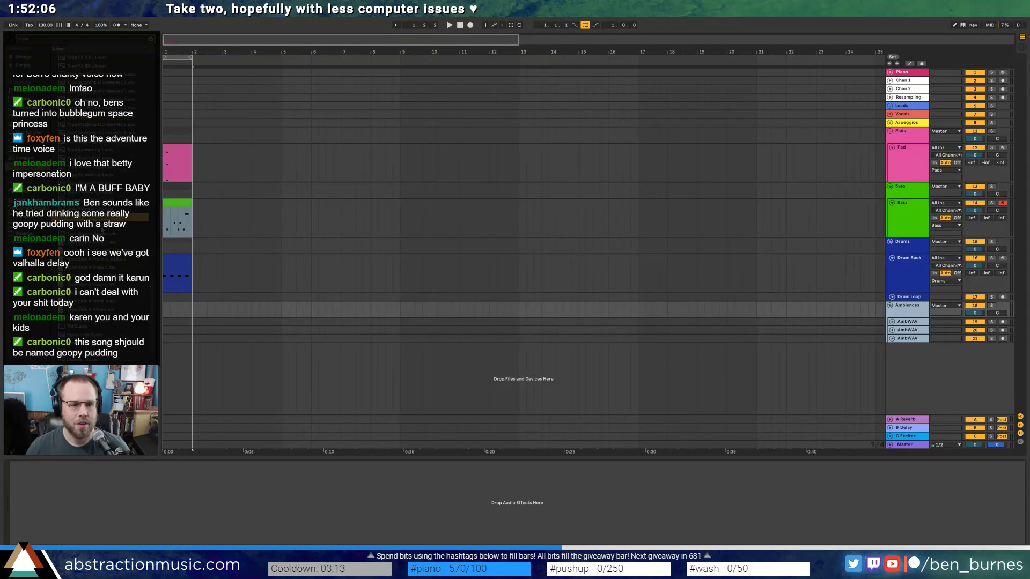
click(91, 203)
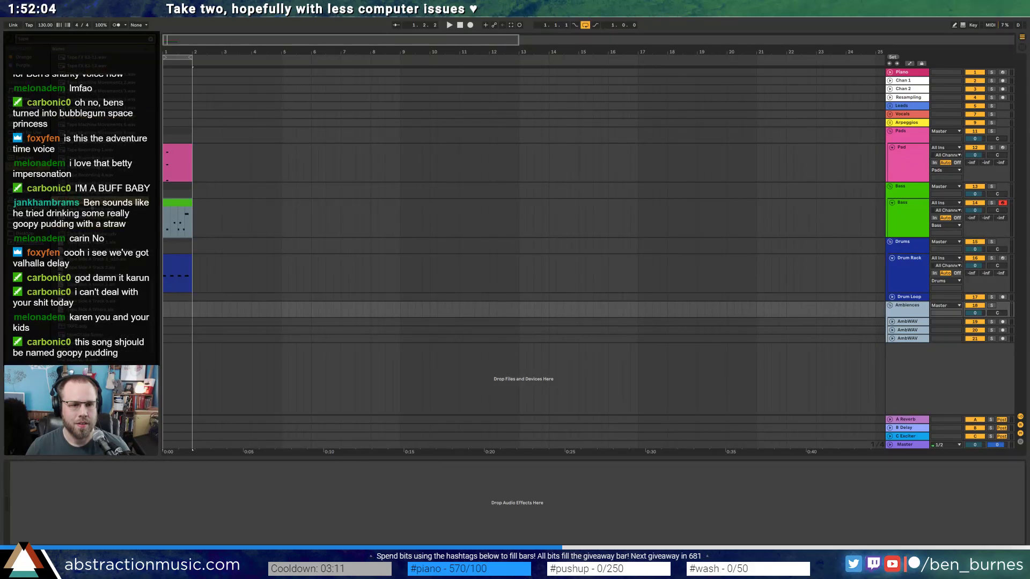
click(91, 192)
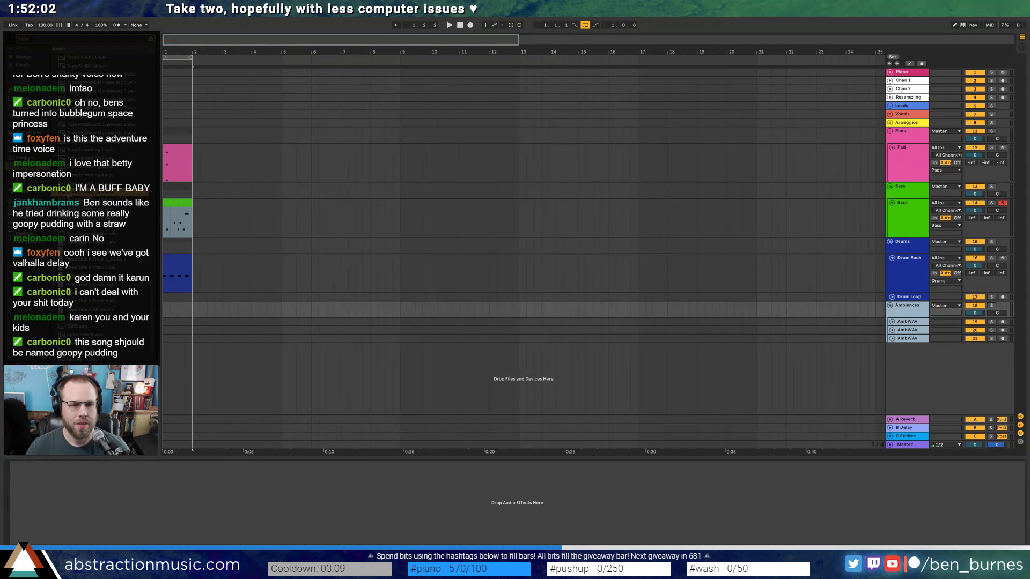
key(Up)
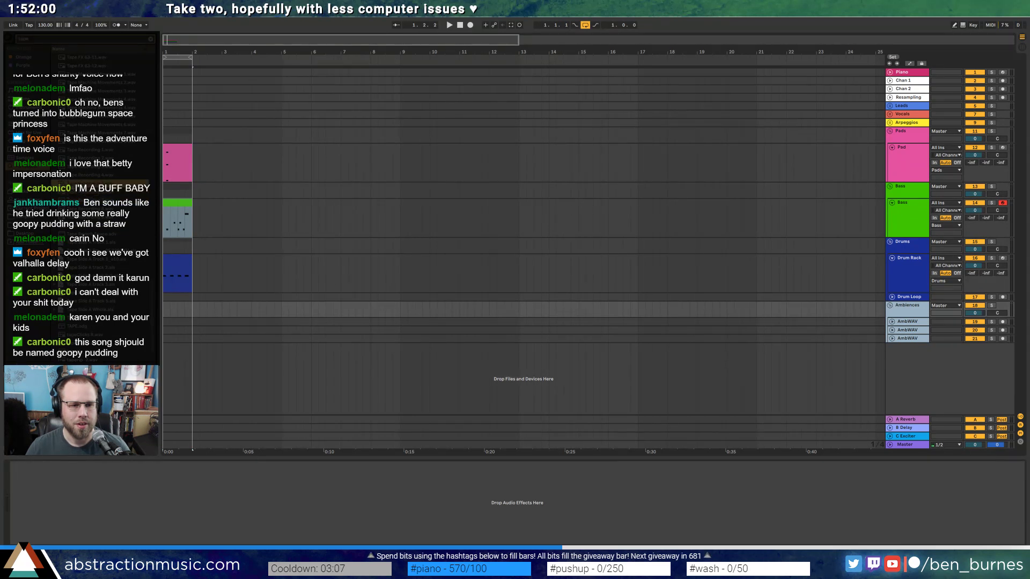
drag(90, 183, 166, 325)
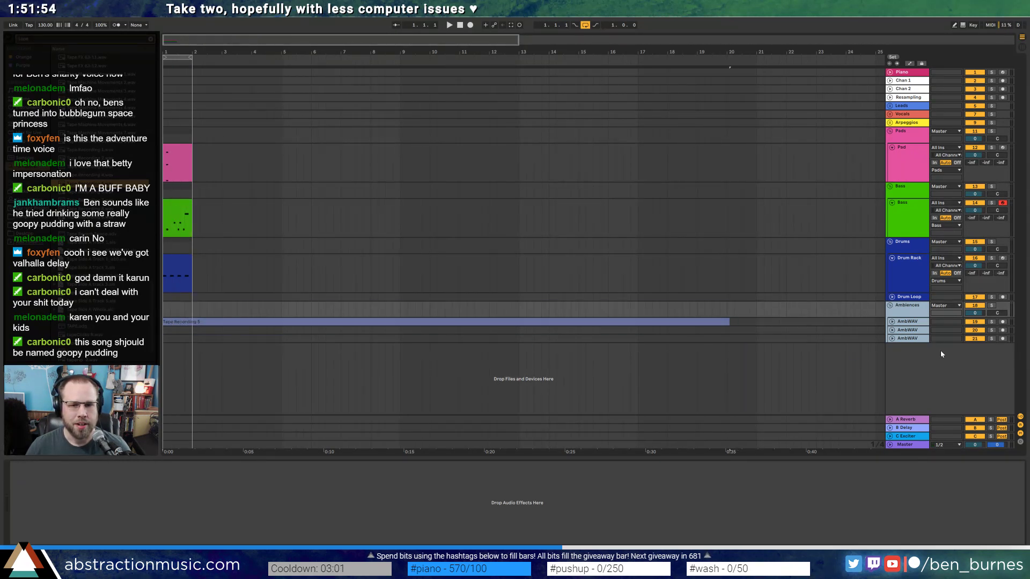
- Unfold the first AmbWAV track and shorten the tape recording clip so it ends at 9.2.1
click(908, 303)
click(891, 321)
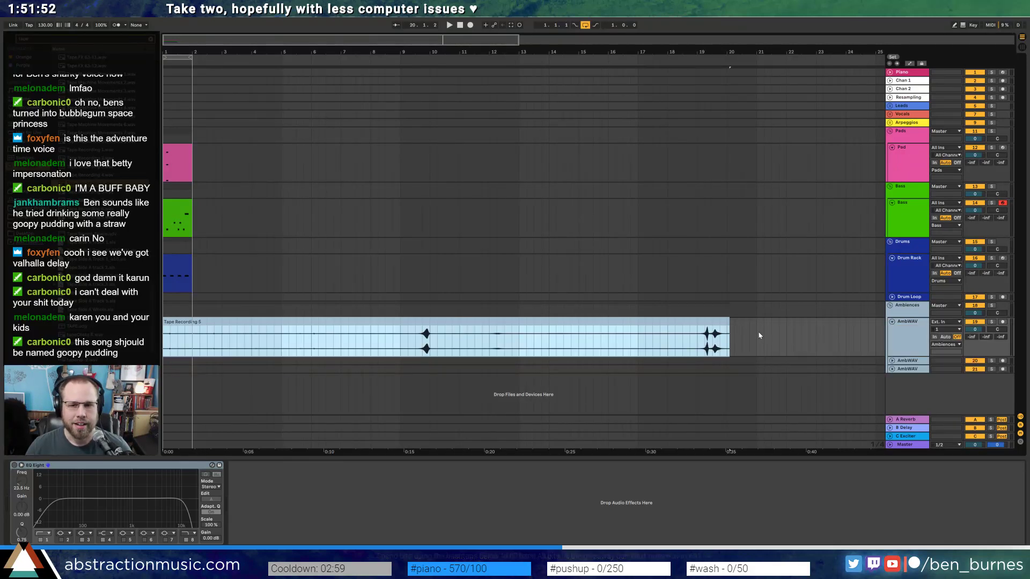
drag(728, 322, 397, 322)
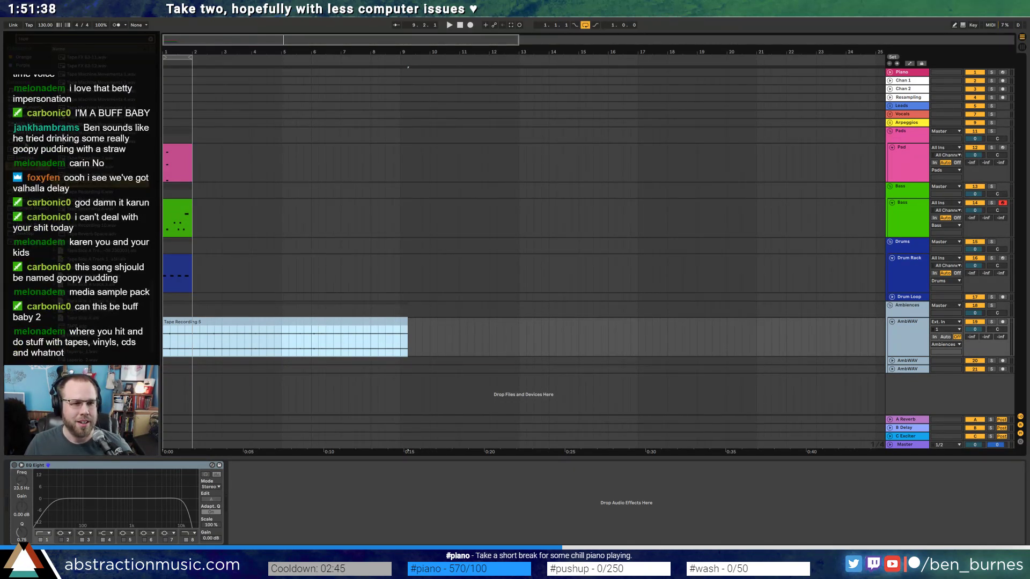
- Switch the library to another category and clear the tape search
click(31, 116)
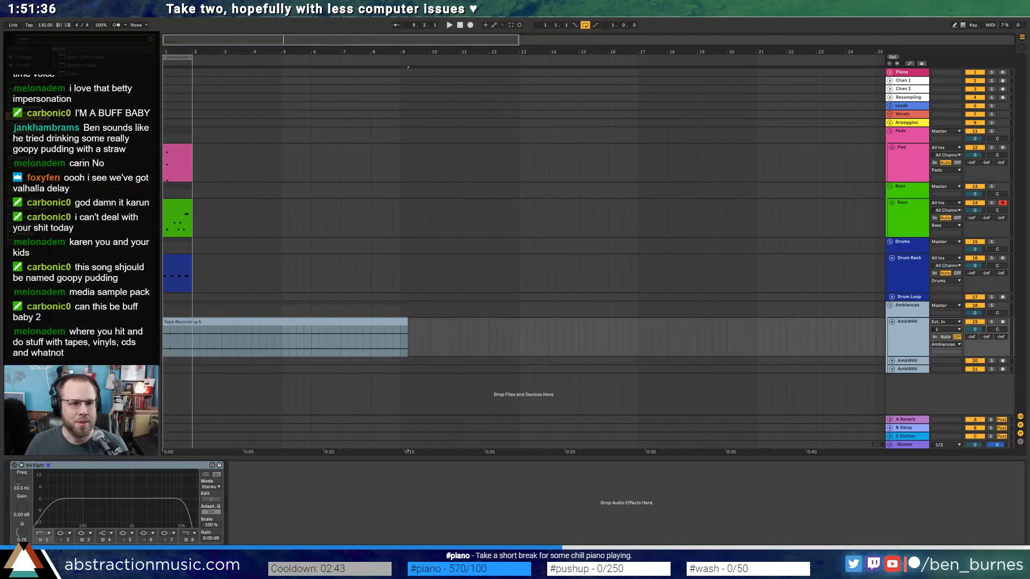
click(31, 107)
click(18, 38)
key(BackSpace)
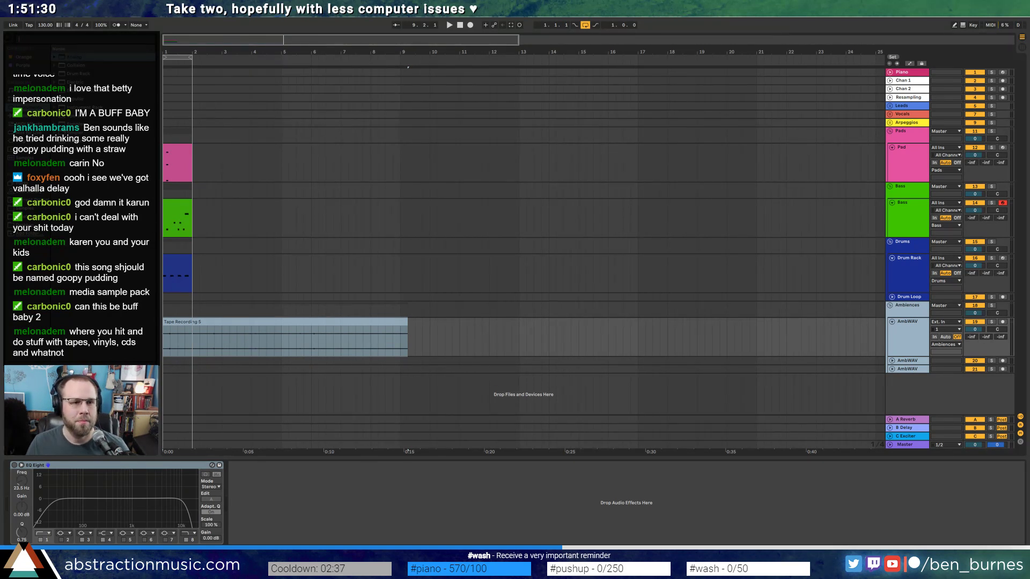
- Add a Compressor after the EQ Eight on the first AmbWAV track and enable the EQ Eight with its low cut at about 758 Hz
click(27, 116)
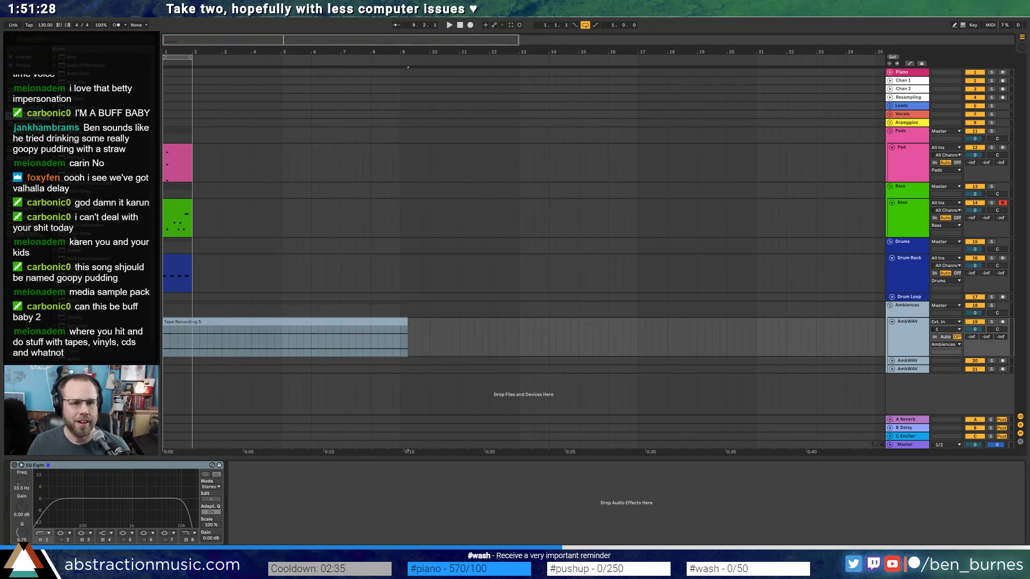
drag(79, 116, 200, 339)
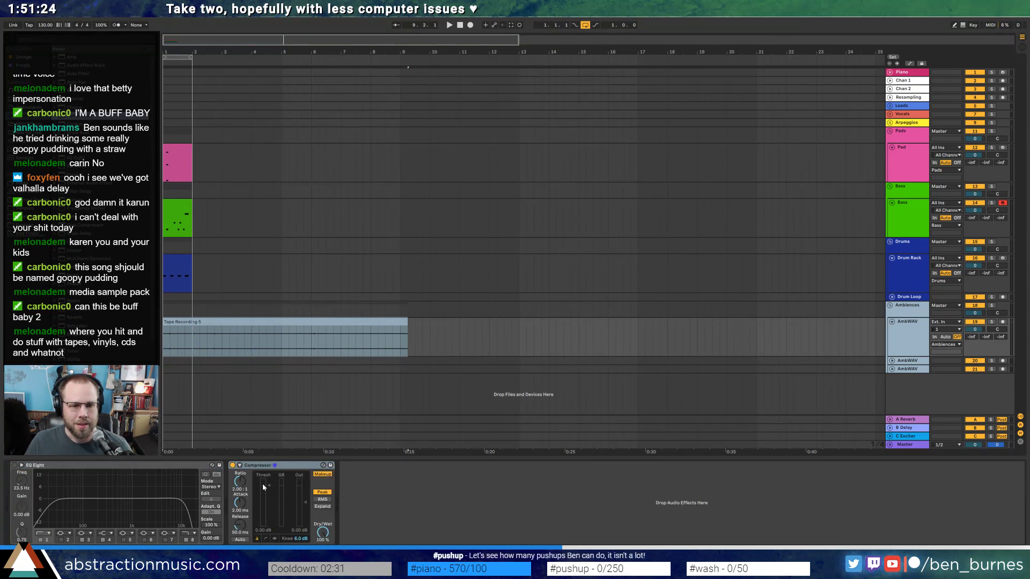
click(14, 465)
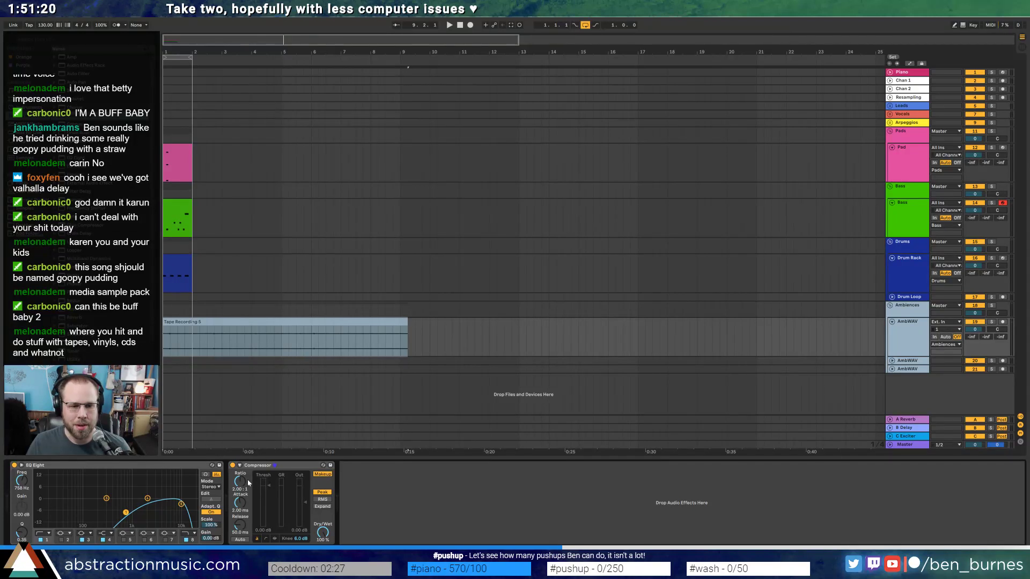
- Sidechain the Compressor from the Drum Rack's TR-808Kick02 Post FX signal and lower its threshold to about -34 dB while the loop plays
click(240, 466)
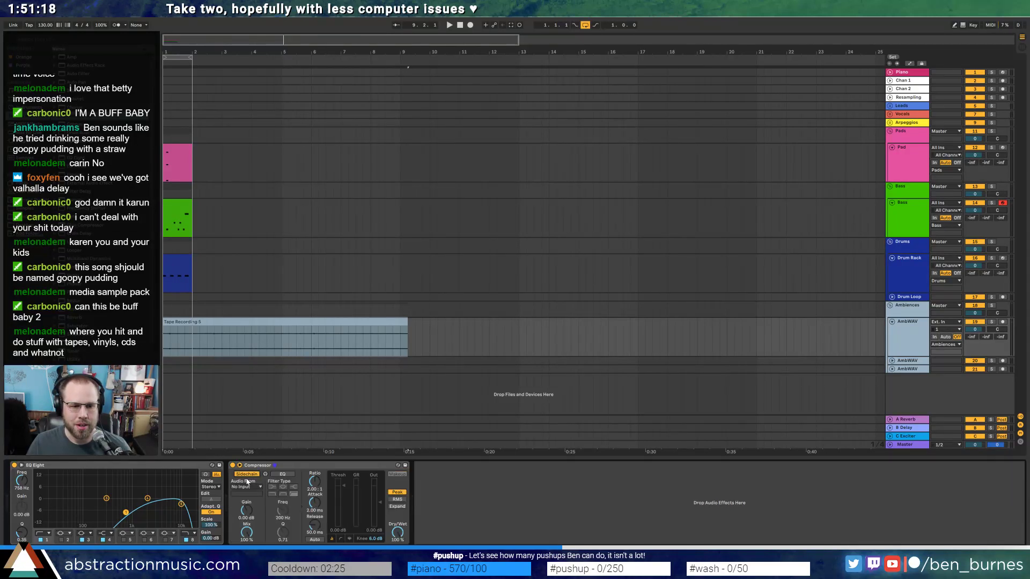
click(246, 487)
click(252, 413)
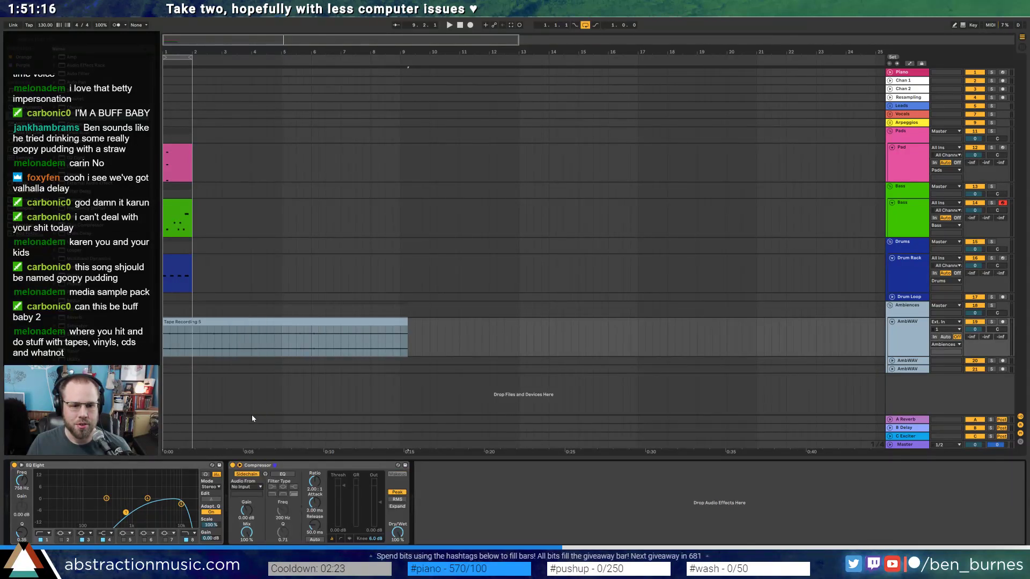
click(245, 494)
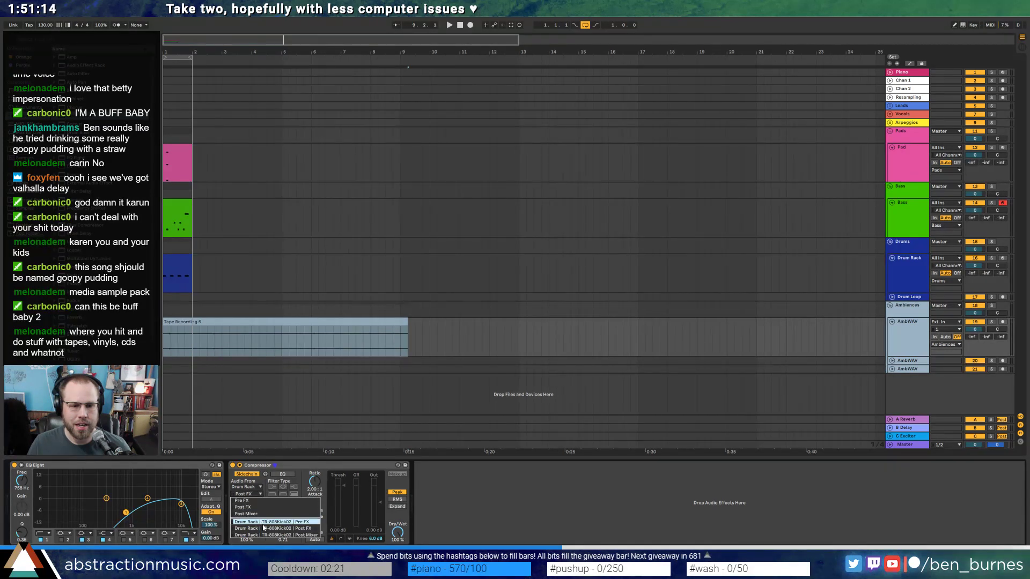
click(263, 529)
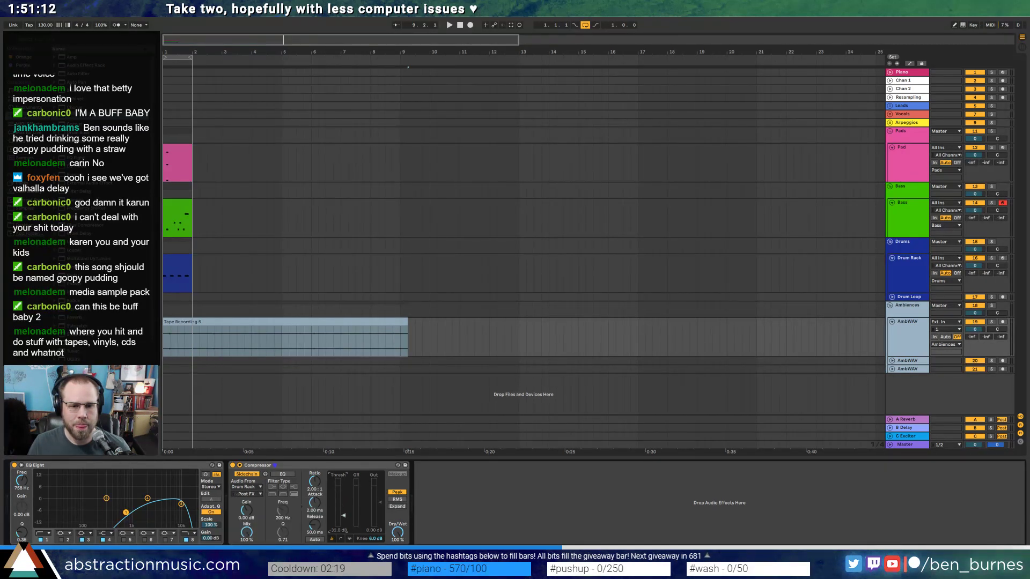
key(space)
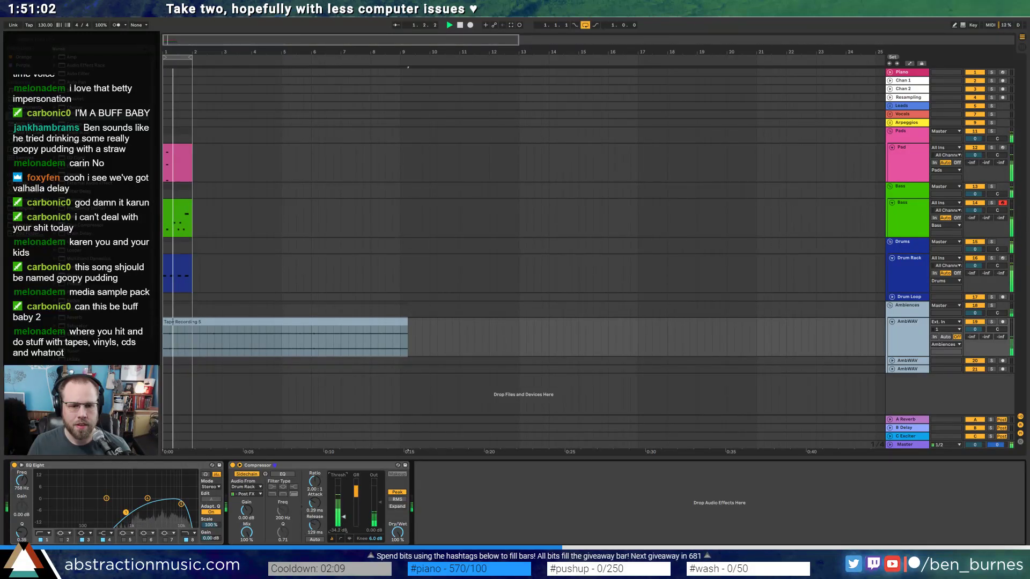
- Group the Pad track's ValhallaDelay into an Audio Effect Rack and create a second, empty chain in it
click(177, 148)
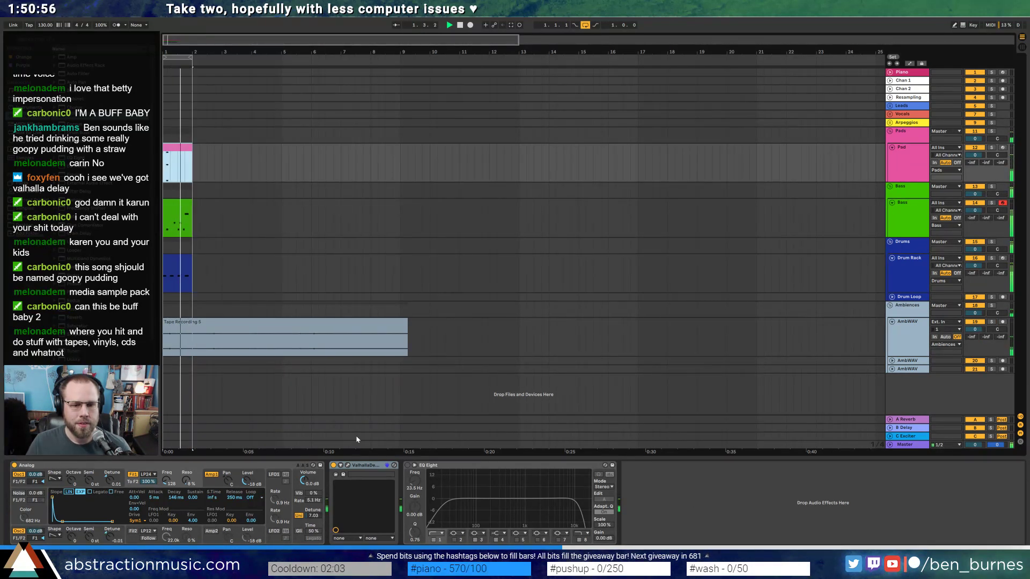
click(367, 465)
key(ctrl+g)
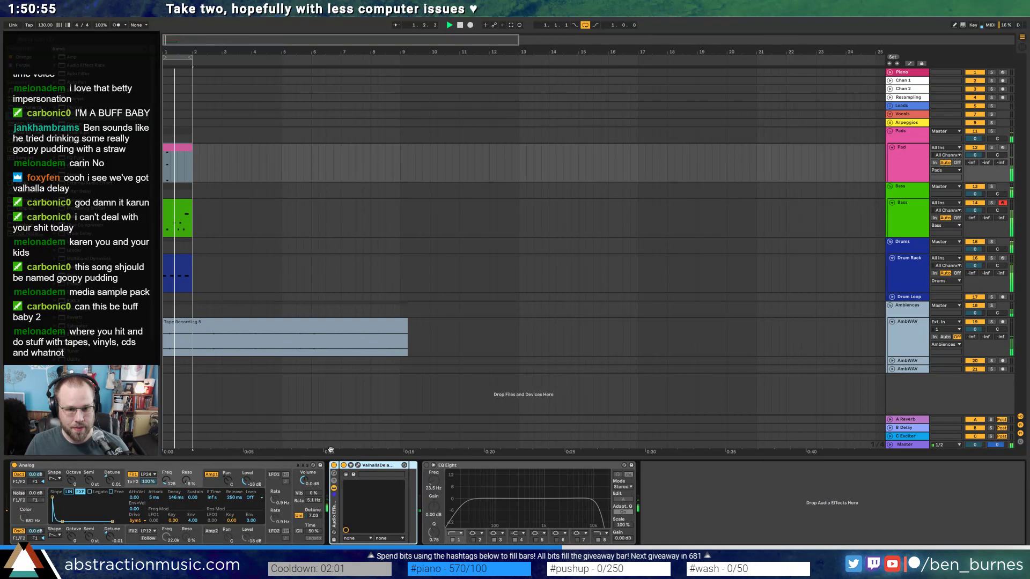
click(334, 481)
right_click(358, 501)
click(372, 505)
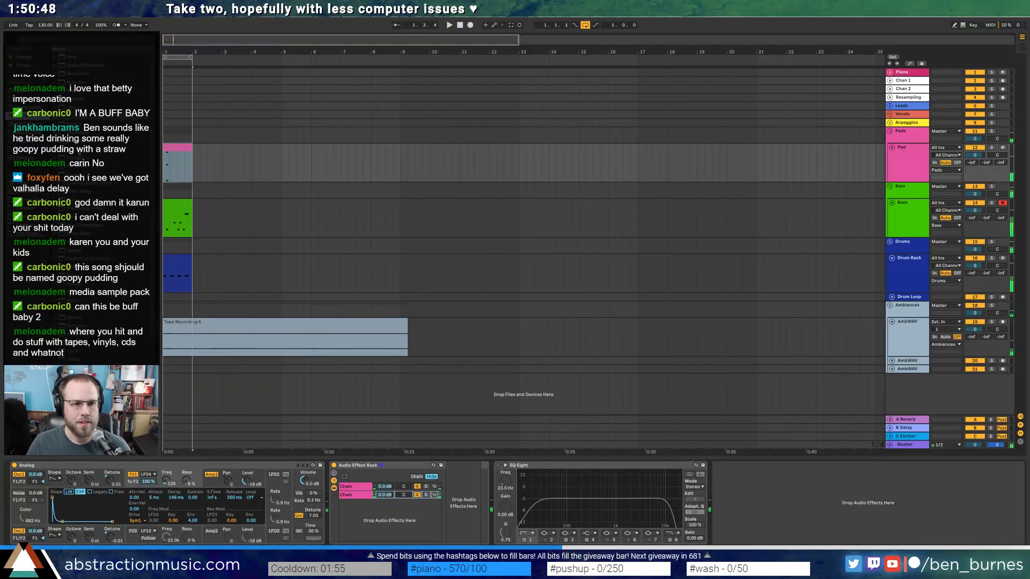
- Place a Ping Pong Delay in the rack's second chain, set its delay time to 1 sixteenth and offset it by about -4 %
drag(73, 295, 463, 503)
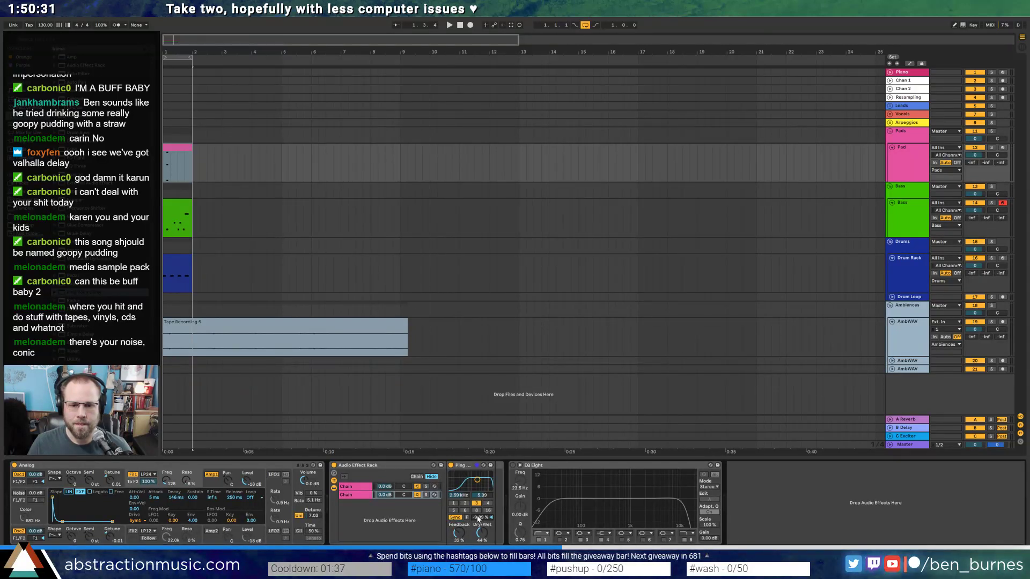
click(465, 504)
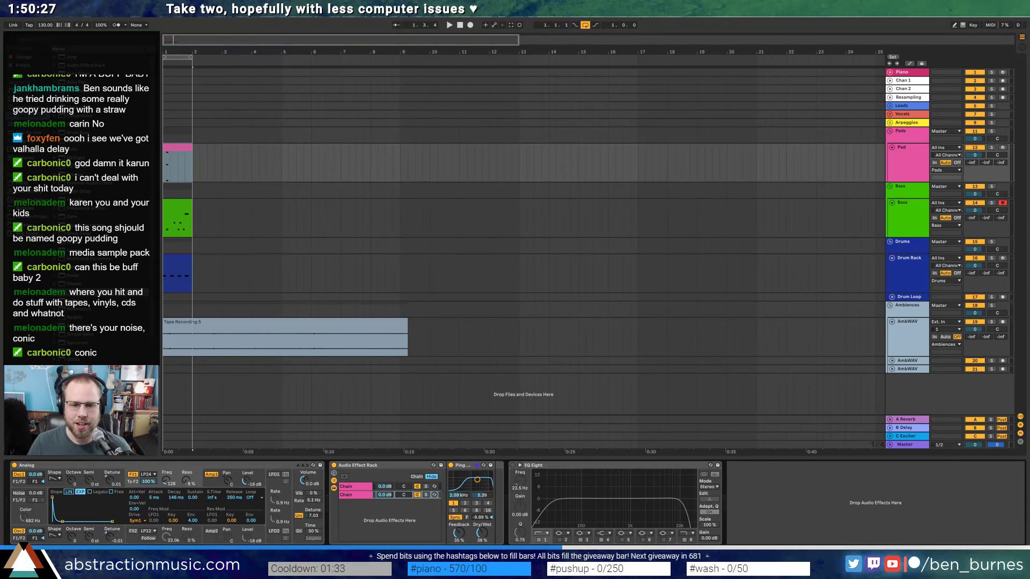
drag(480, 518, 481, 515)
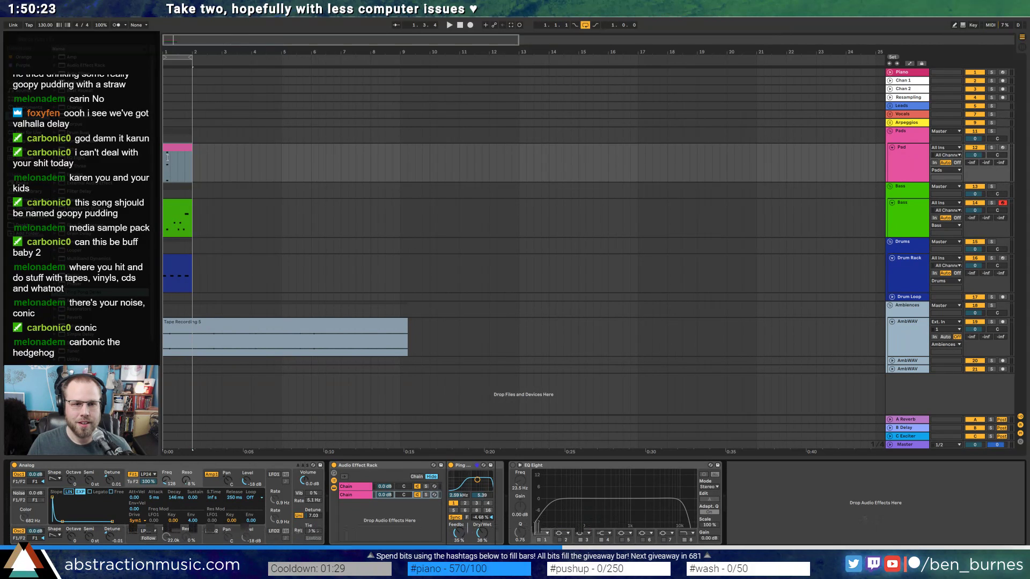
- Audition the Ping Pong Delay against the loop, raise its feedback to about 73 % and widen its filter to 8.36
key(space)
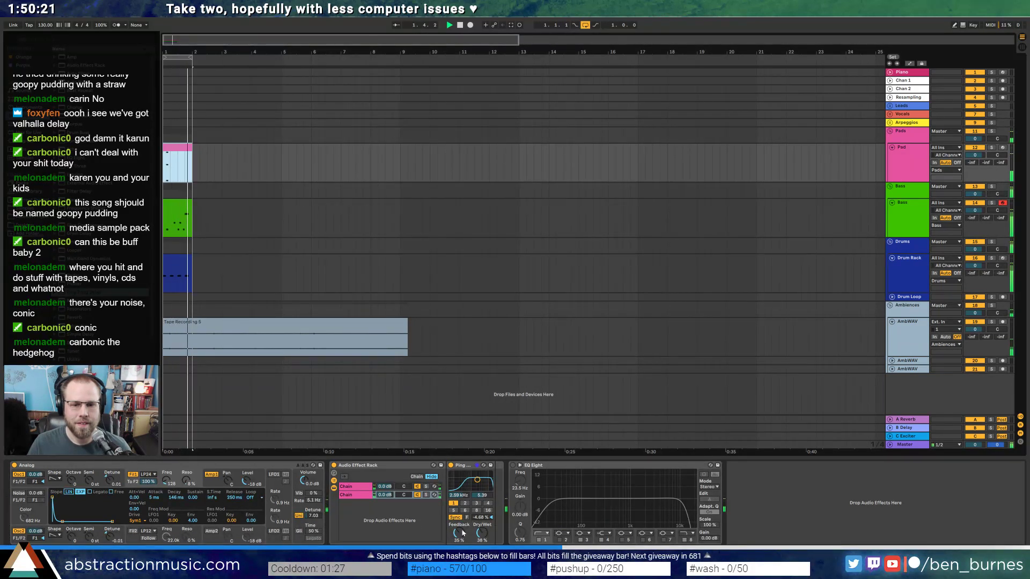
mouse_move(463, 532)
mouse_down()
mouse_move(463, 524)
mouse_move(482, 535)
mouse_move(465, 532)
mouse_move(481, 516)
mouse_move(459, 531)
mouse_up()
key(space)
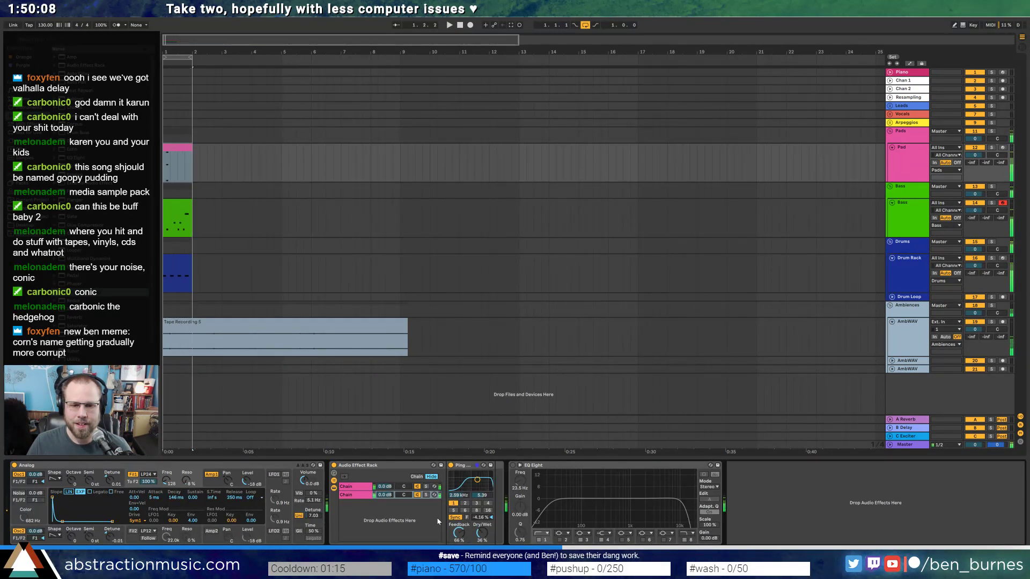
click(362, 486)
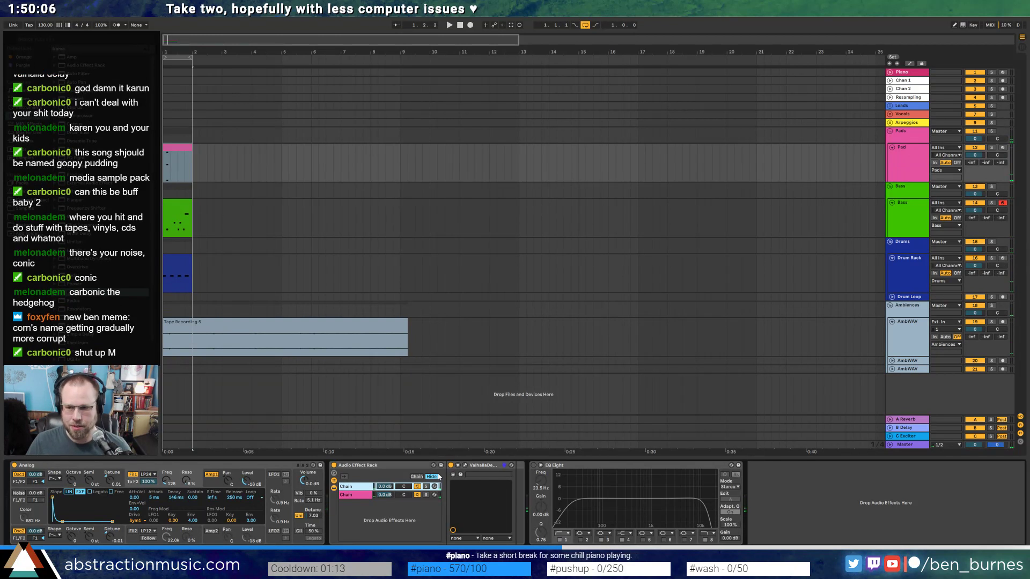
click(382, 496)
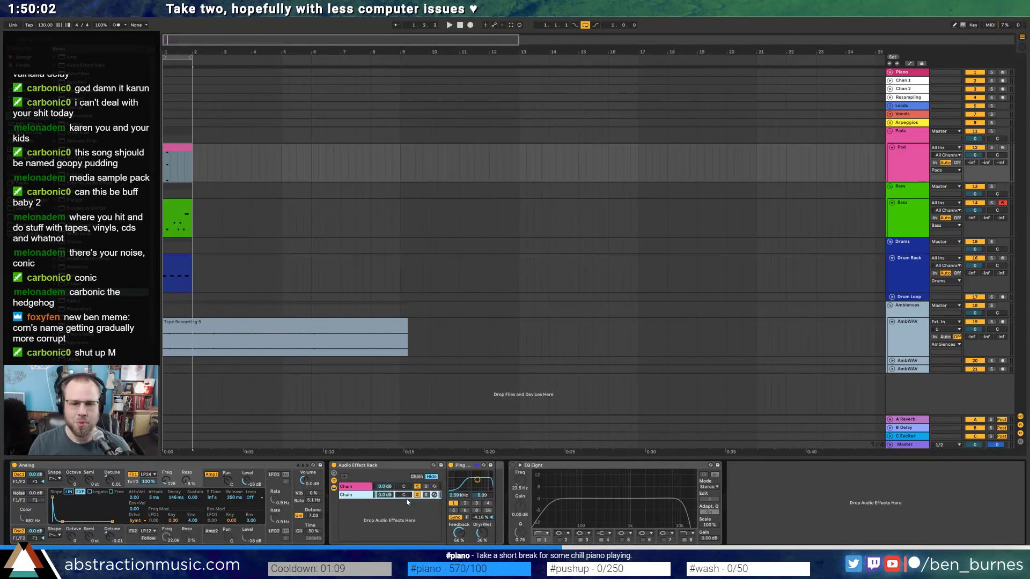
drag(479, 483, 481, 484)
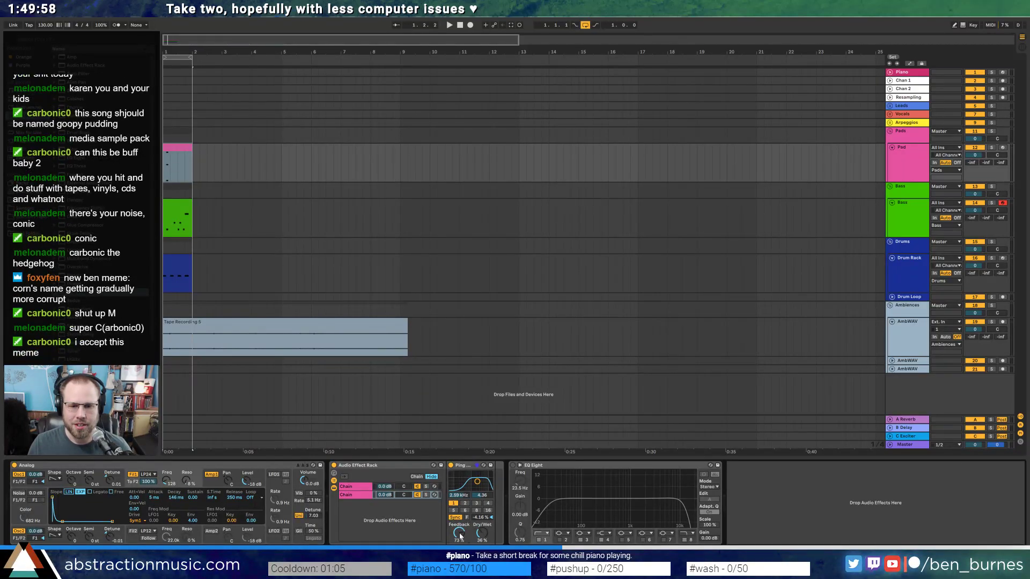
- Fine-tune the Filter 1 frequency and resonance of the pad's Analog synth while the loop plays
key(space)
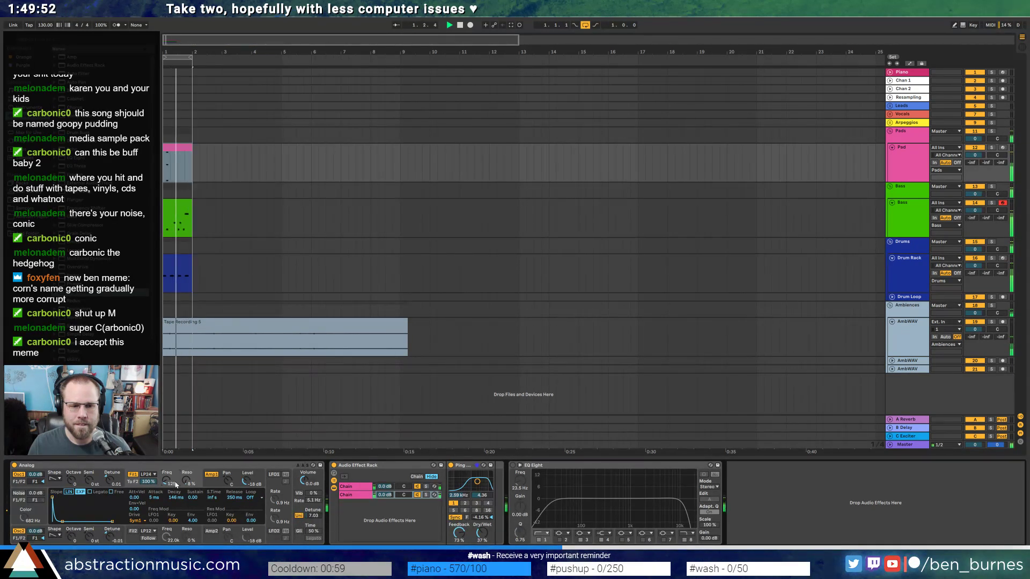
mouse_move(187, 481)
mouse_down()
mouse_move(187, 467)
mouse_move(186, 480)
mouse_up()
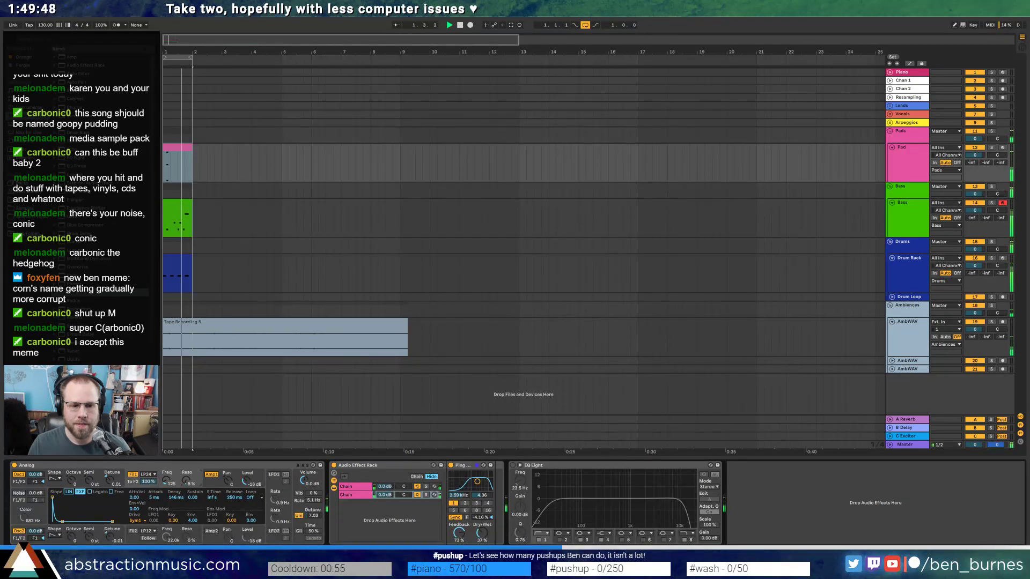
key(space)
- Enable LFO1 in the pad's Analog, set its Filter 1 frequency modulation to 0.33 and its rate to 0.6 Hz, and play the result
click(273, 476)
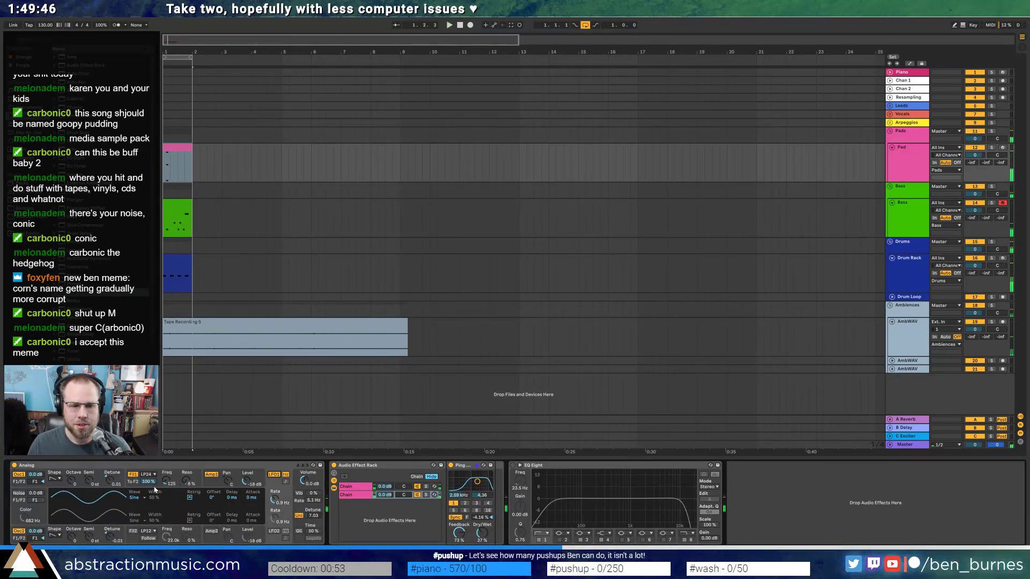
click(134, 484)
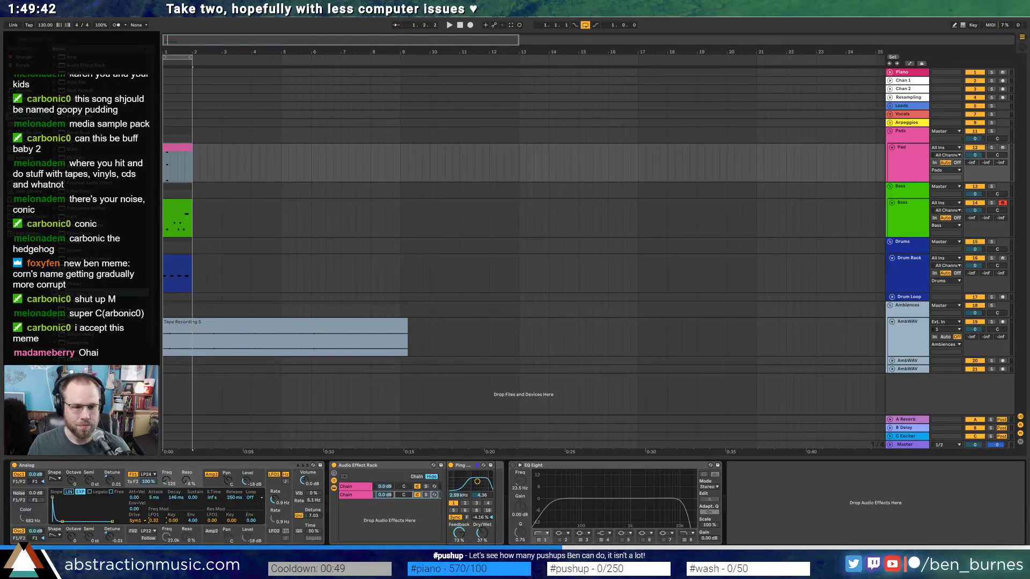
click(270, 494)
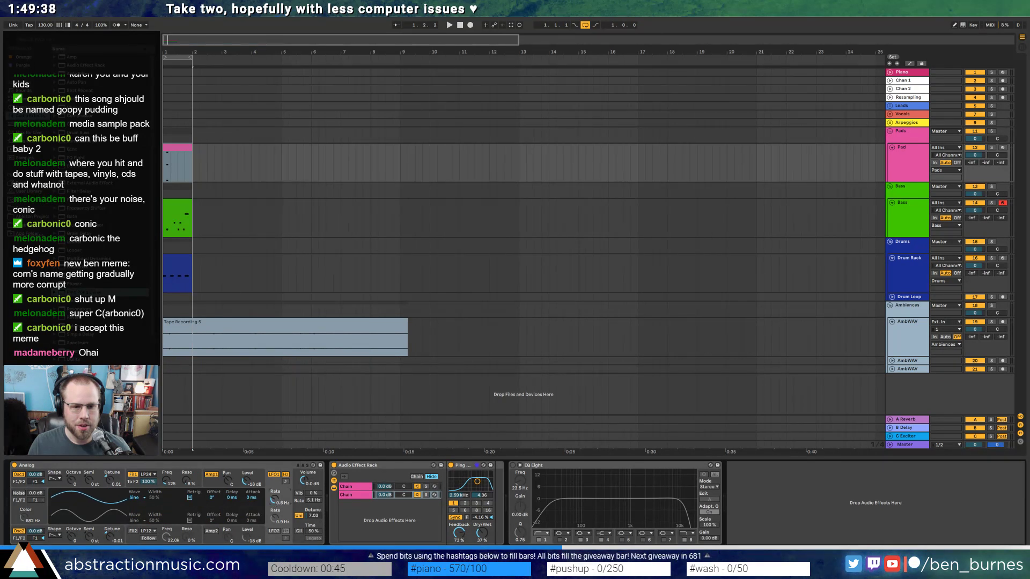
key(space)
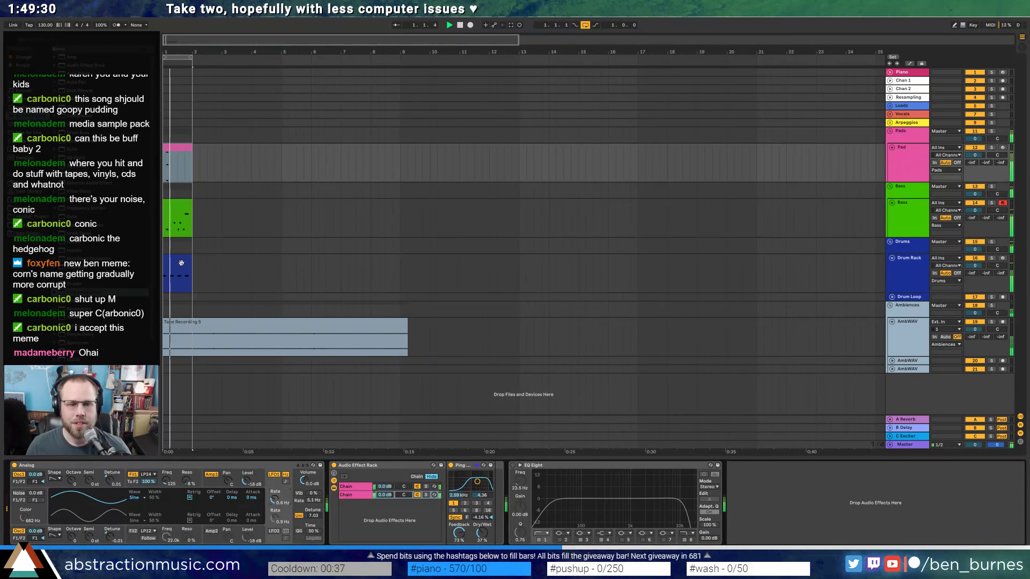
- Extend the kick, bass and pad clips to four bars and lengthen the arrangement loop to bars 1 to 4
click(181, 263)
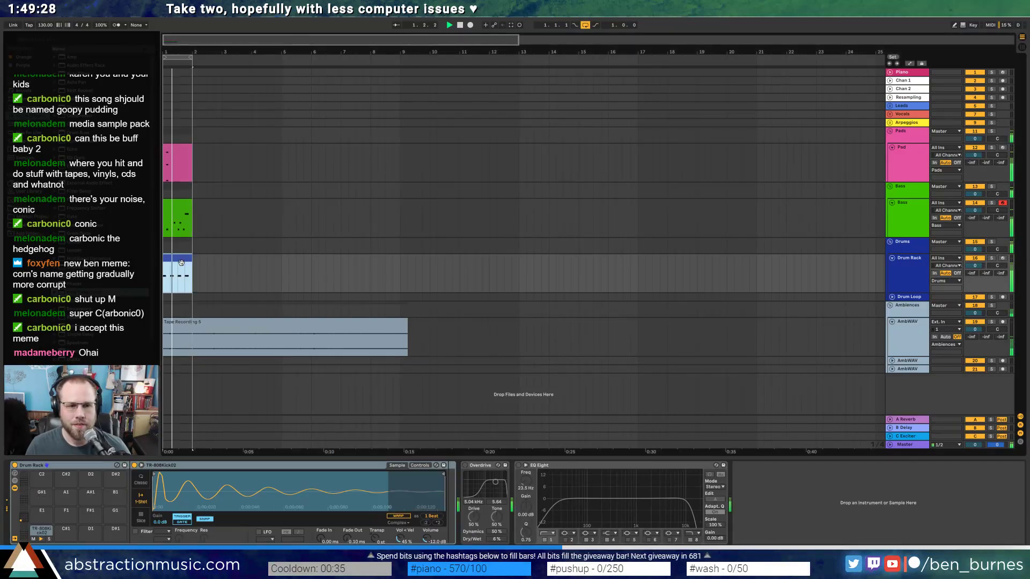
drag(192, 259, 281, 259)
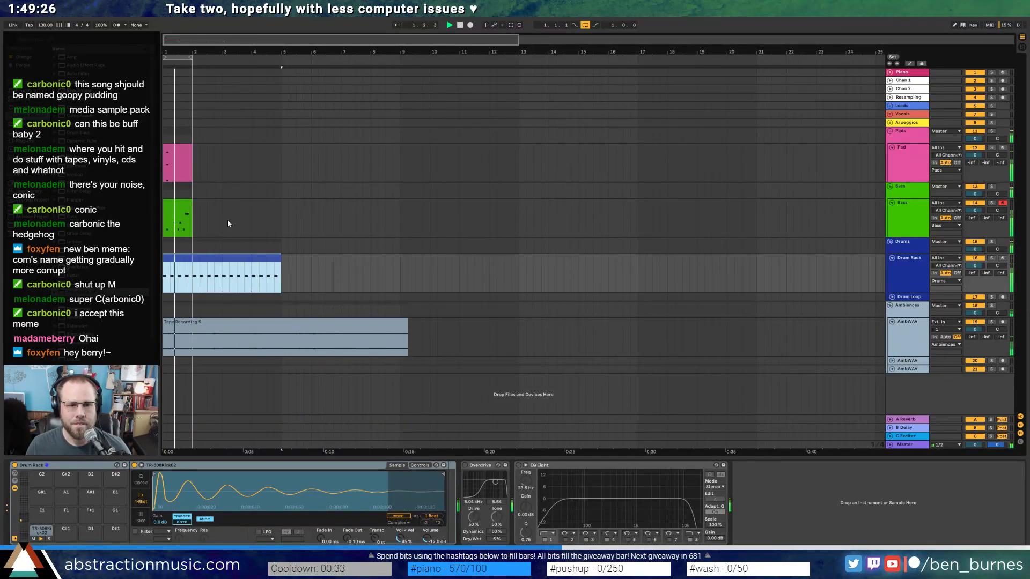
drag(191, 204, 281, 204)
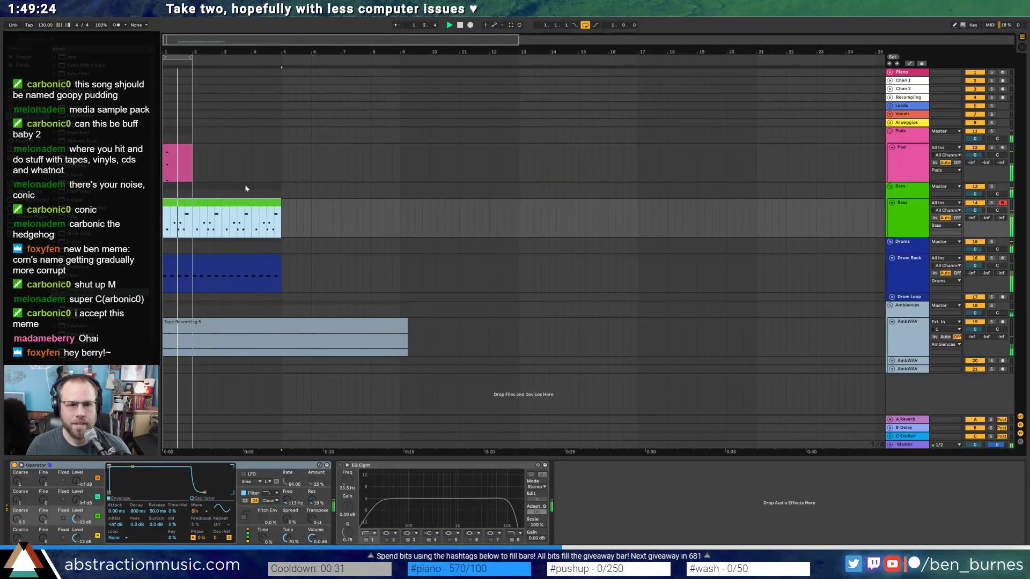
drag(192, 153, 284, 159)
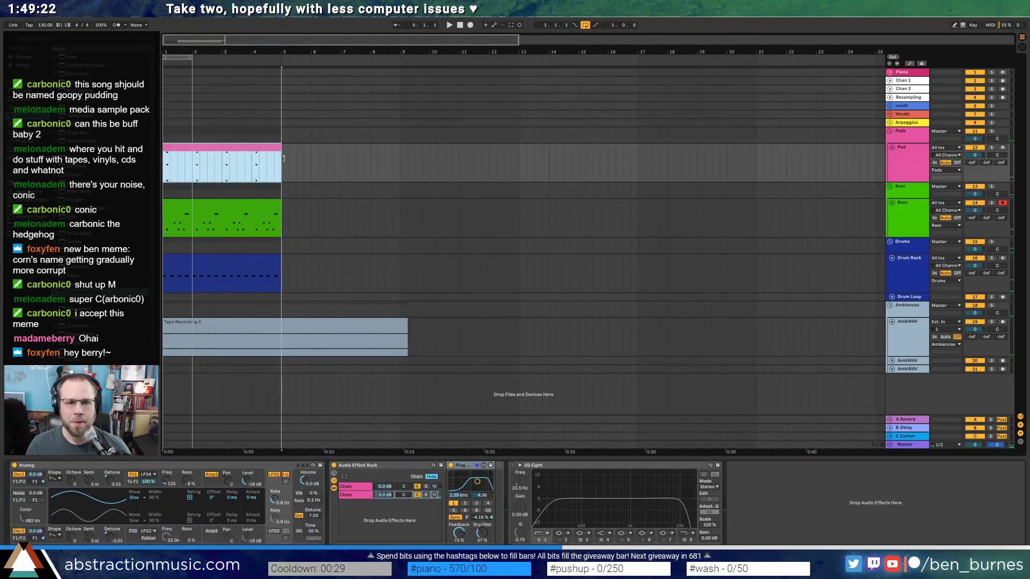
drag(194, 61, 280, 60)
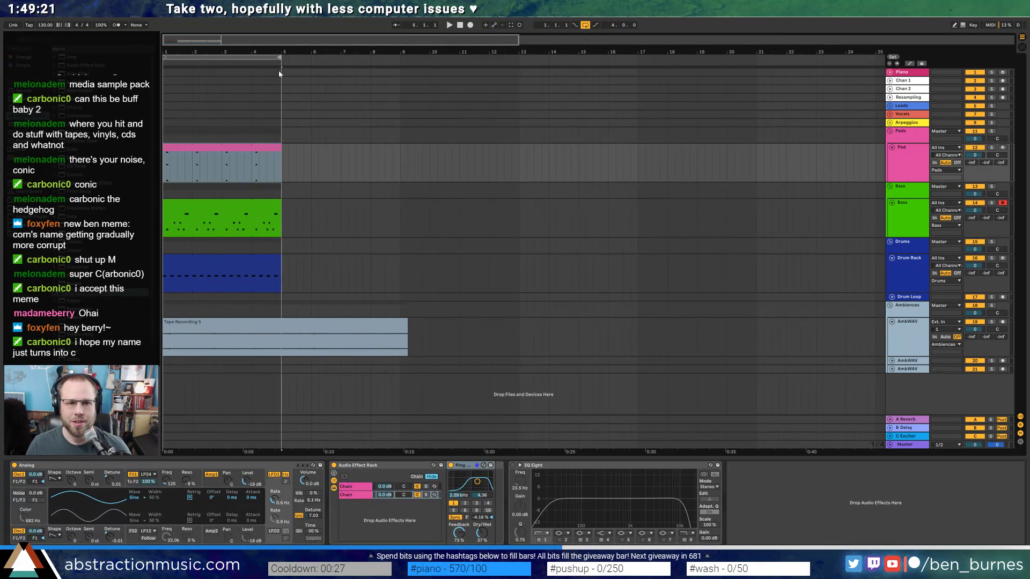
- Review the notes in the four-bar kick clip and return to the Drum Rack's devices
click(244, 262)
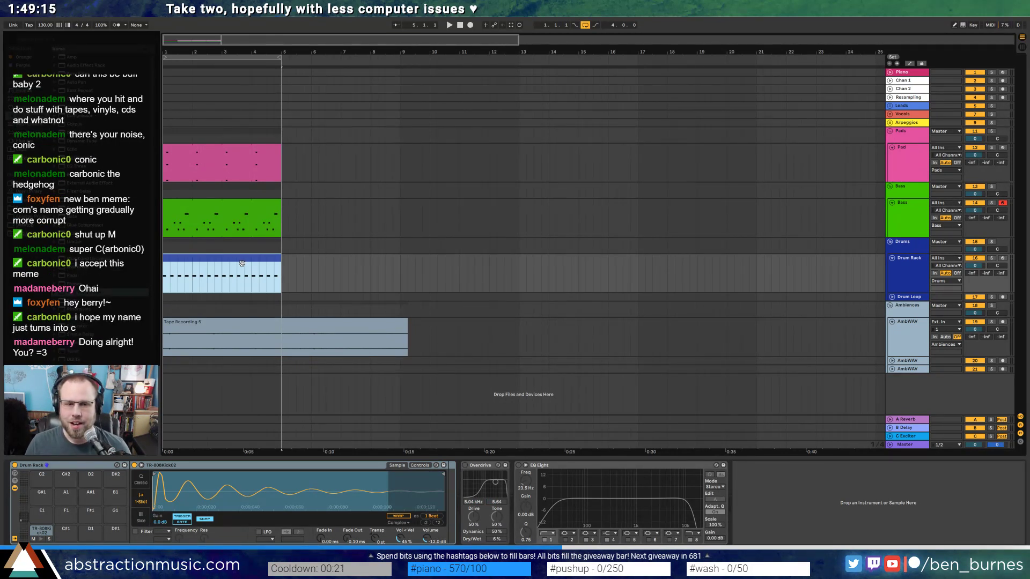
double_click(232, 263)
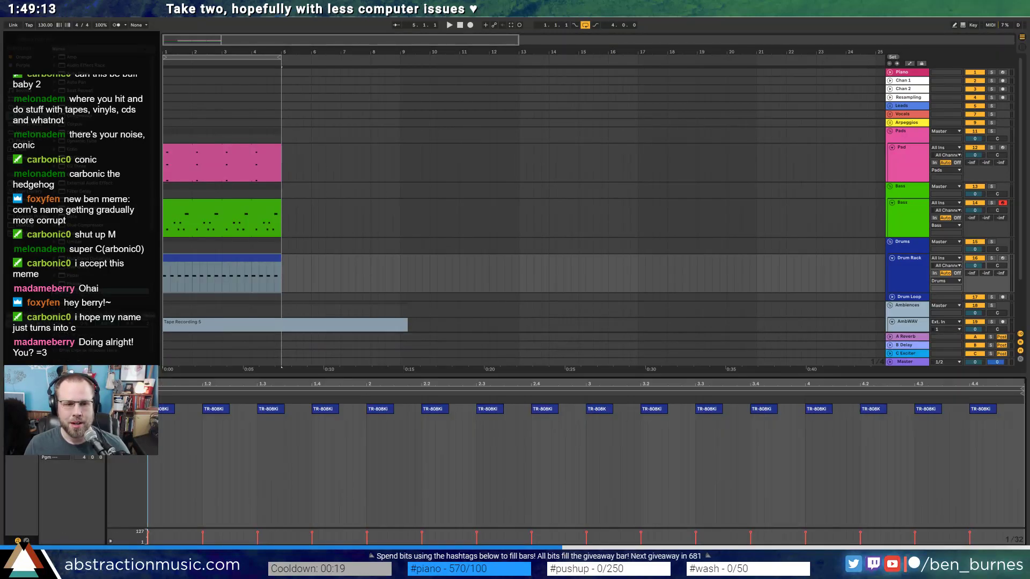
key(shift+Tab)
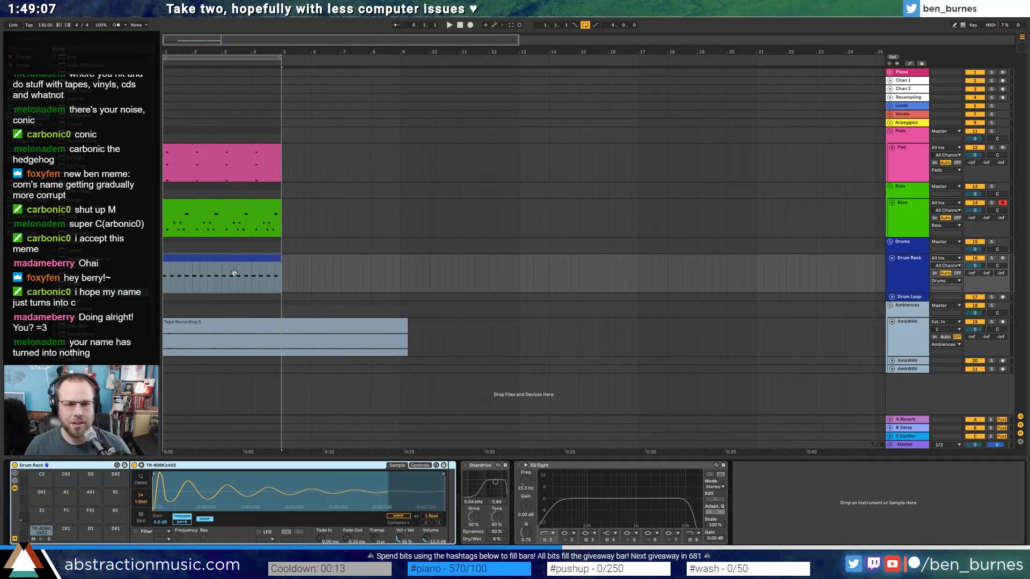
- Enable looping for the Tape Recording 5 clip on the ambience track and extend it to about bar 60
double_click(349, 330)
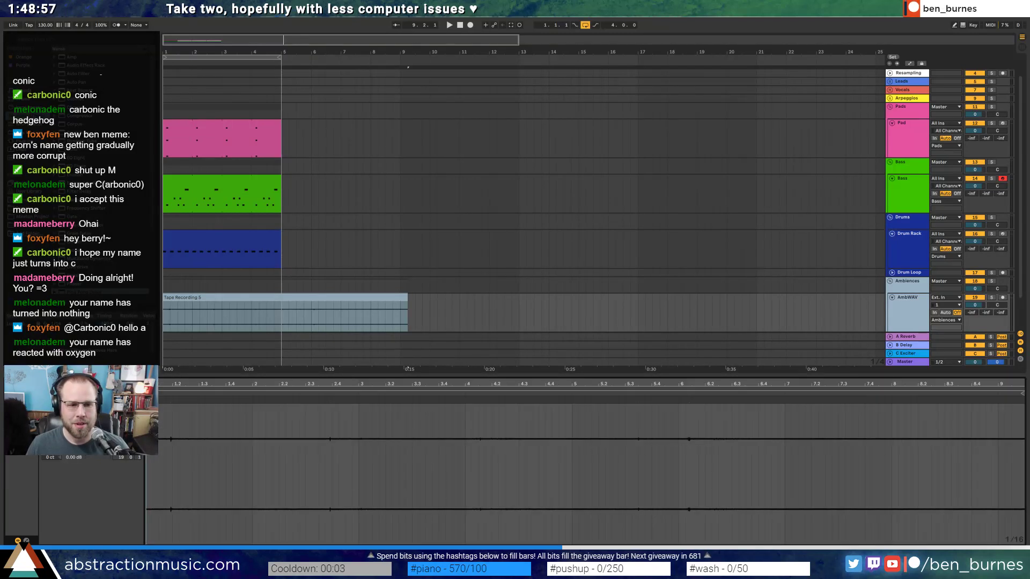
drag(385, 382, 249, 383)
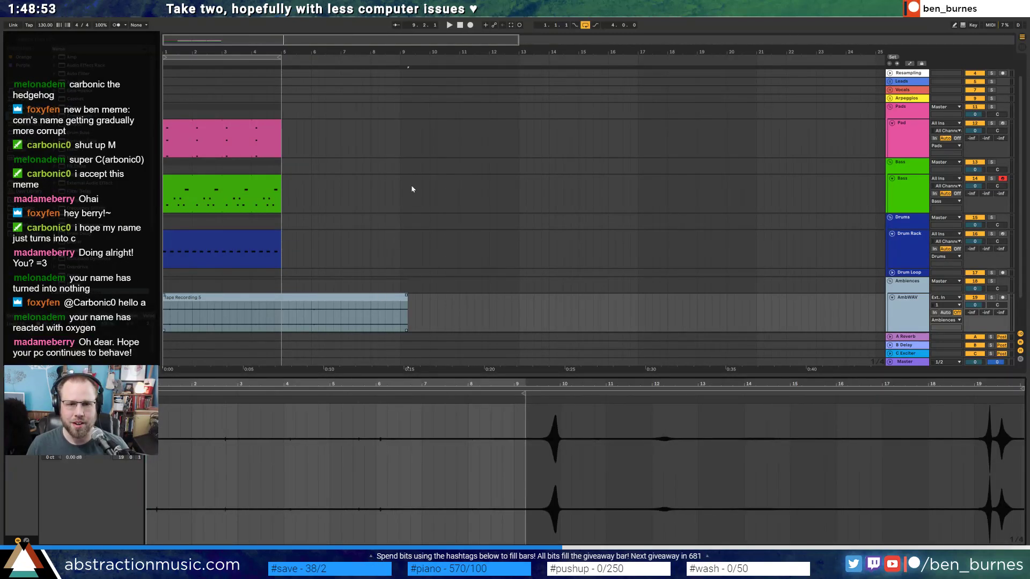
drag(278, 38, 439, 43)
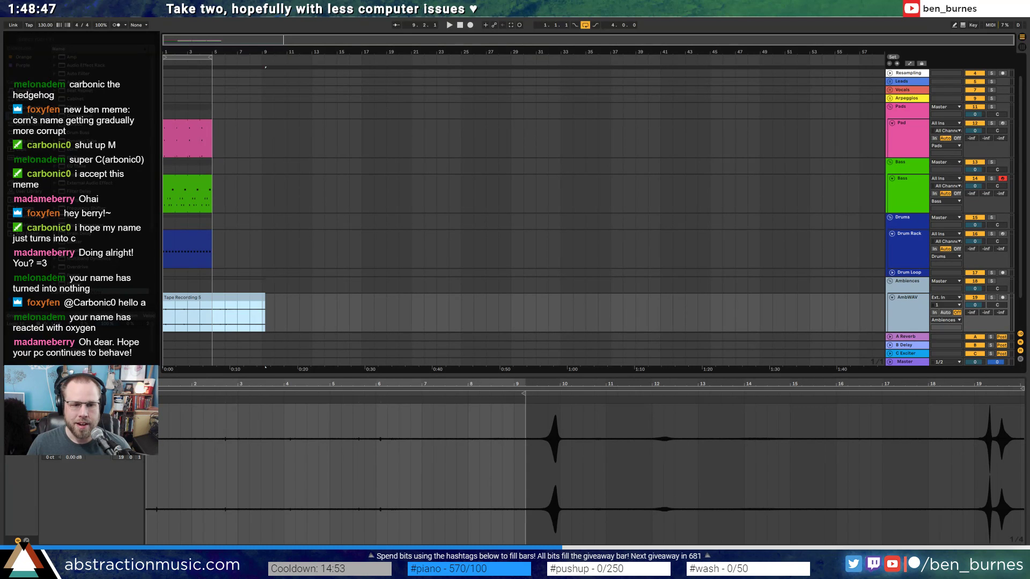
click(130, 426)
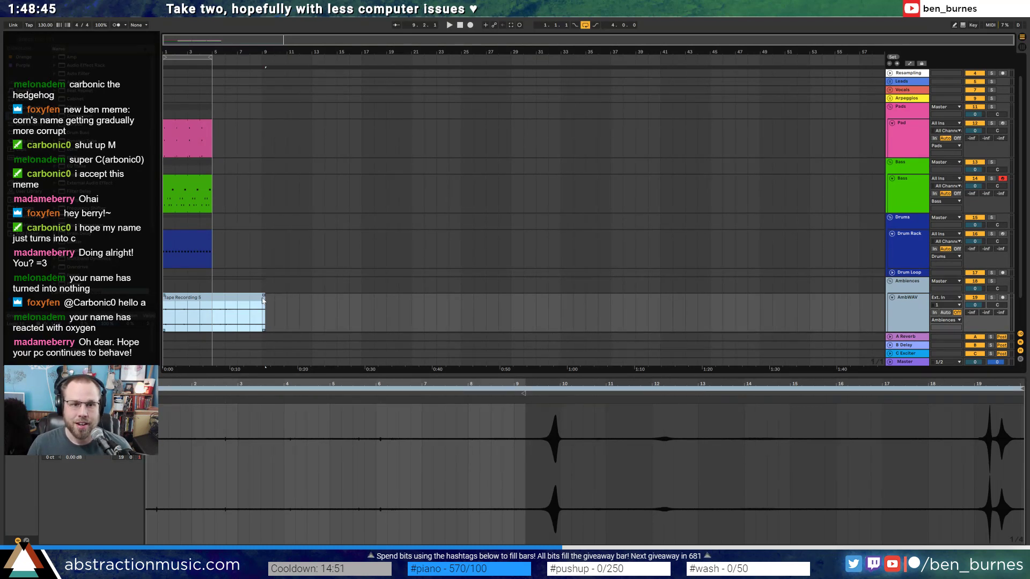
drag(263, 300, 840, 335)
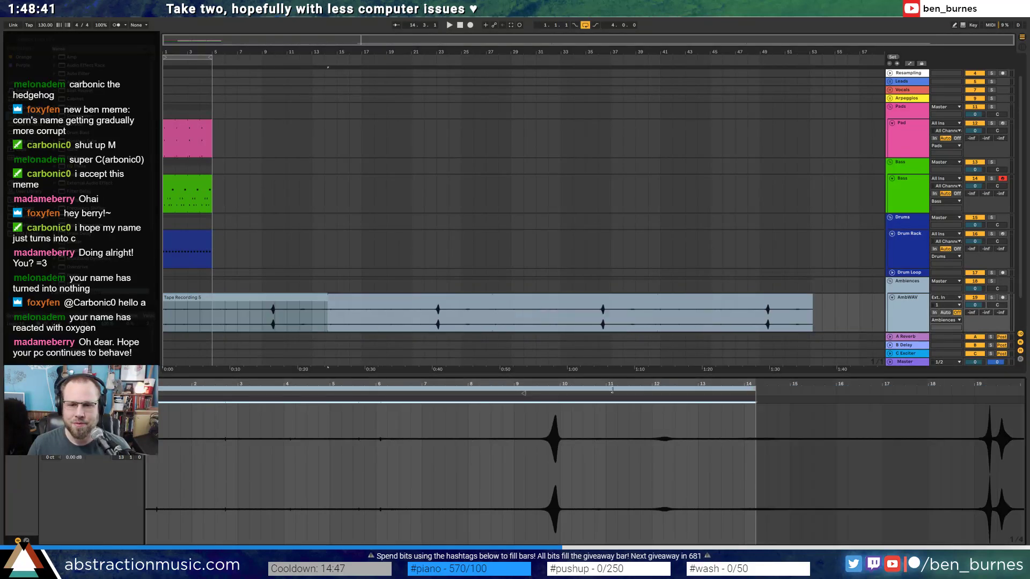
click(510, 317)
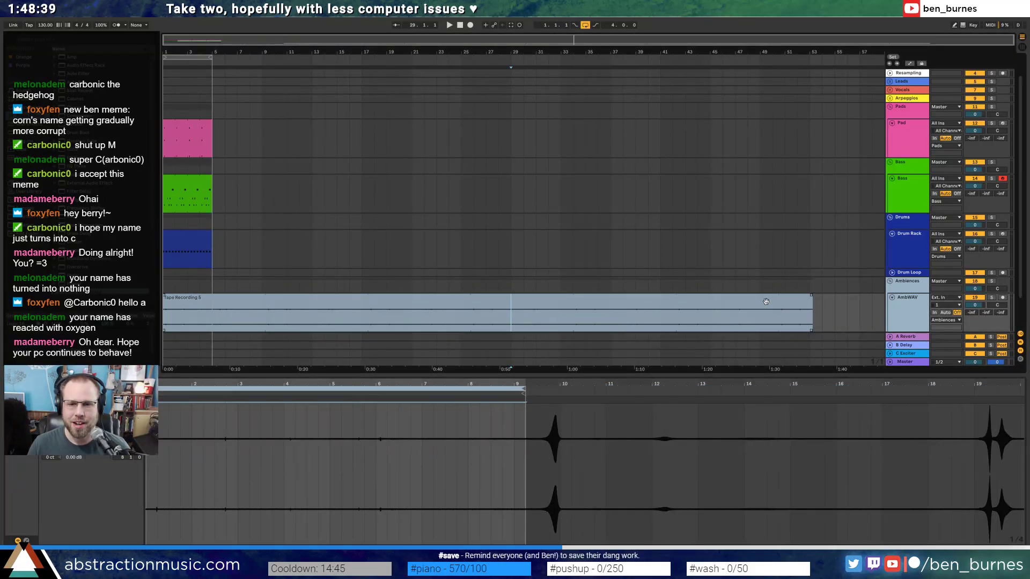
drag(809, 301, 870, 306)
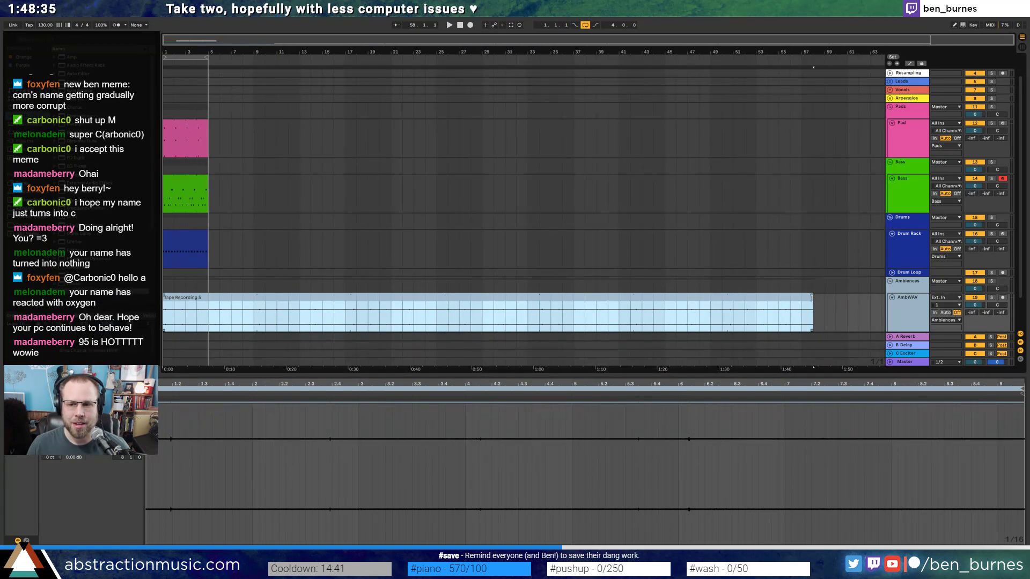
drag(810, 300, 847, 303)
- Play the loop and lower the sidechained Compressor's threshold on the tape-noise track to -33.1 dB
click(176, 247)
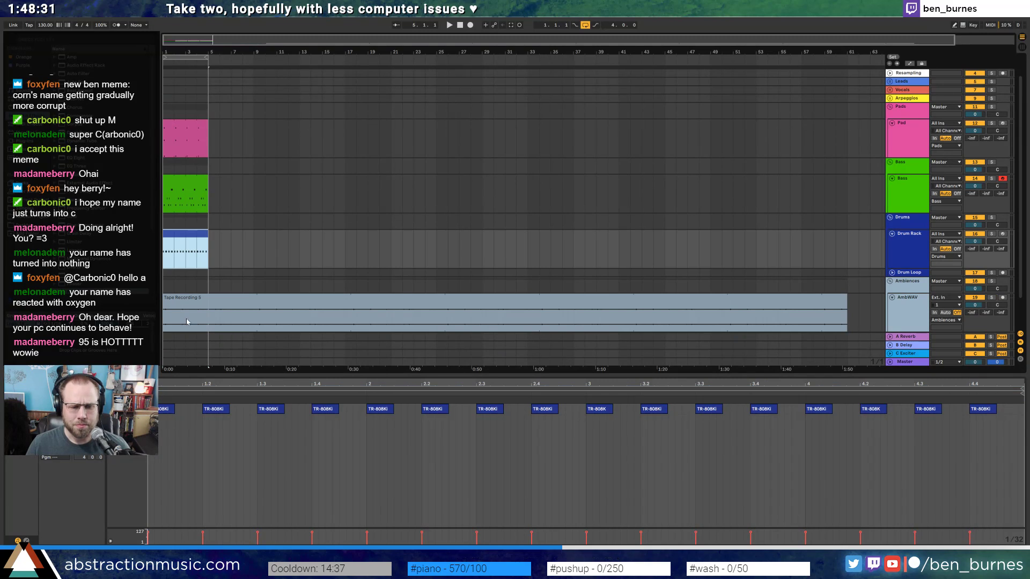
key(shift+Tab)
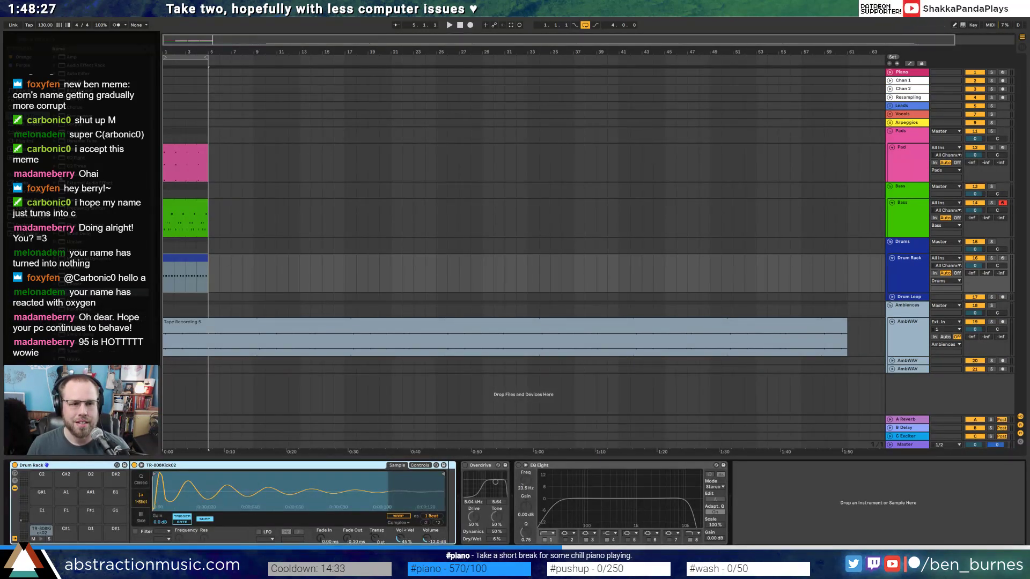
click(187, 324)
key(space)
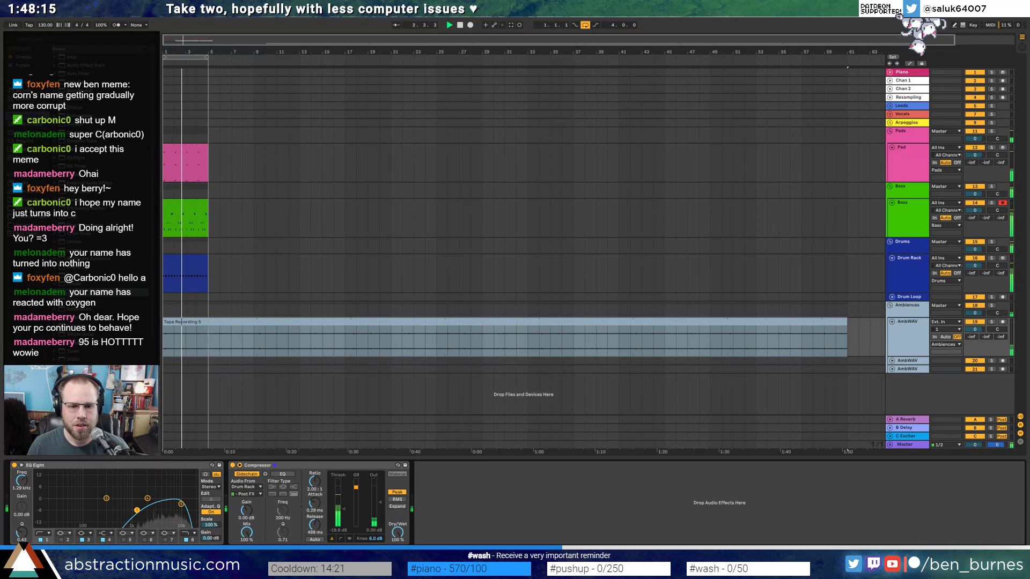
mouse_move(314, 526)
mouse_down()
mouse_move(314, 513)
mouse_move(315, 529)
mouse_move(344, 514)
mouse_move(315, 529)
mouse_up()
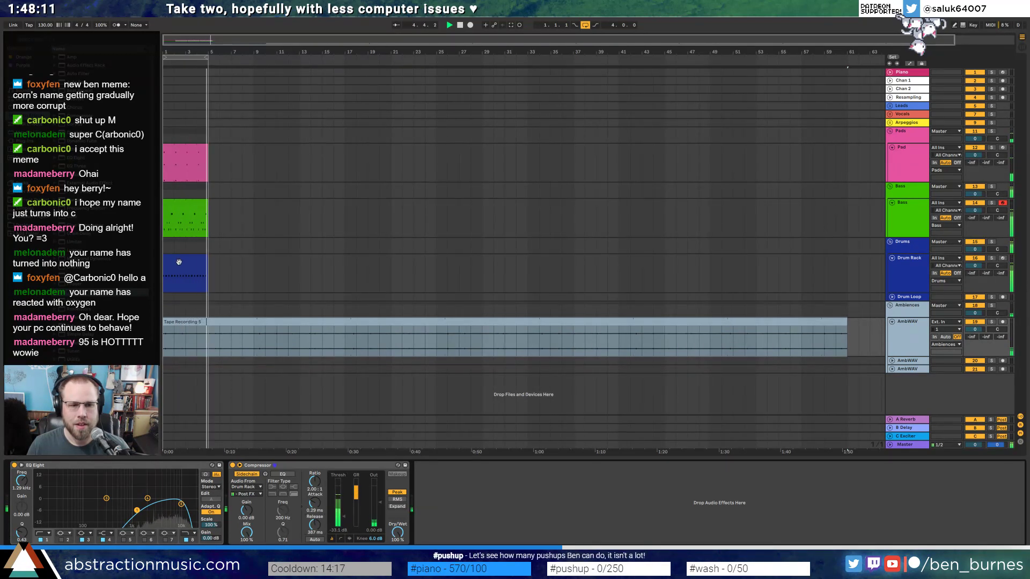
- Open the kick clip's notes, stop playback and audition several 808 drum samples from the browser
double_click(182, 263)
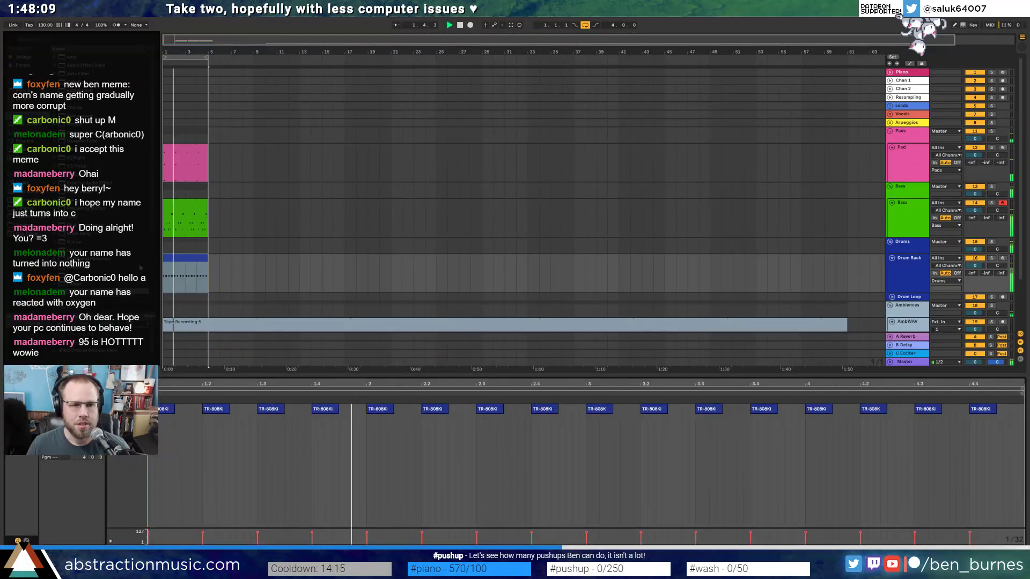
click(27, 208)
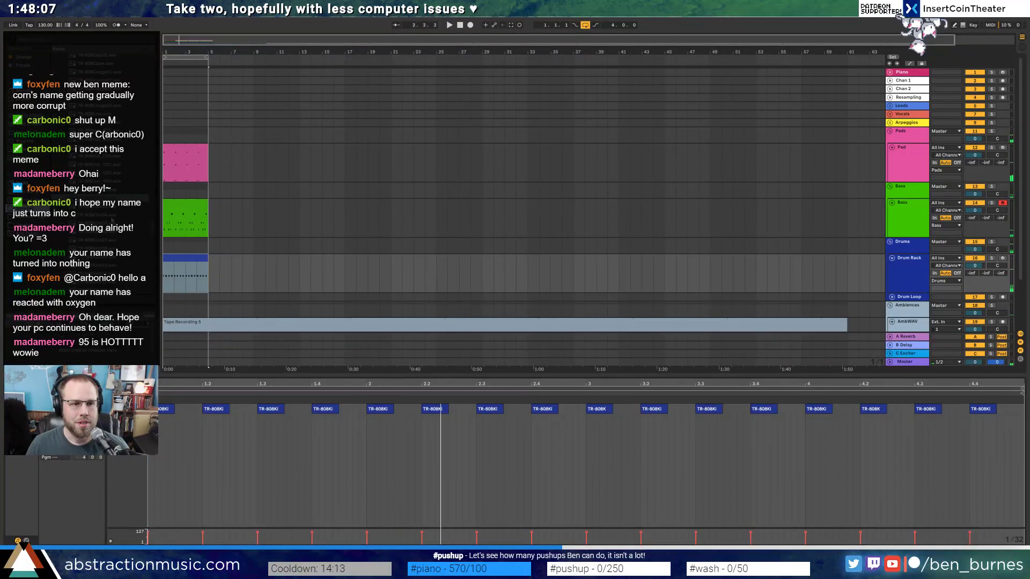
click(96, 181)
click(109, 165)
click(105, 151)
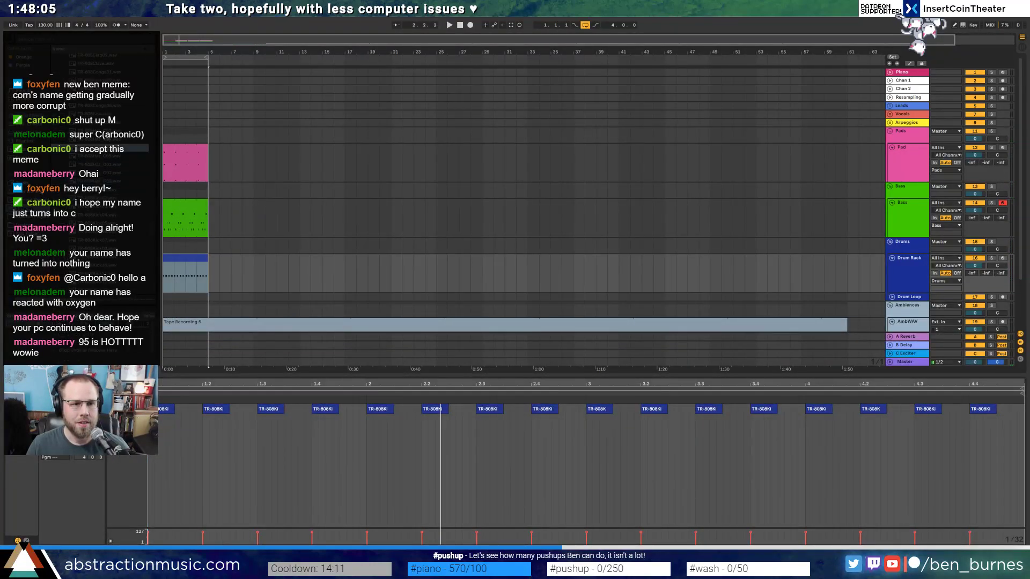
click(109, 140)
click(108, 132)
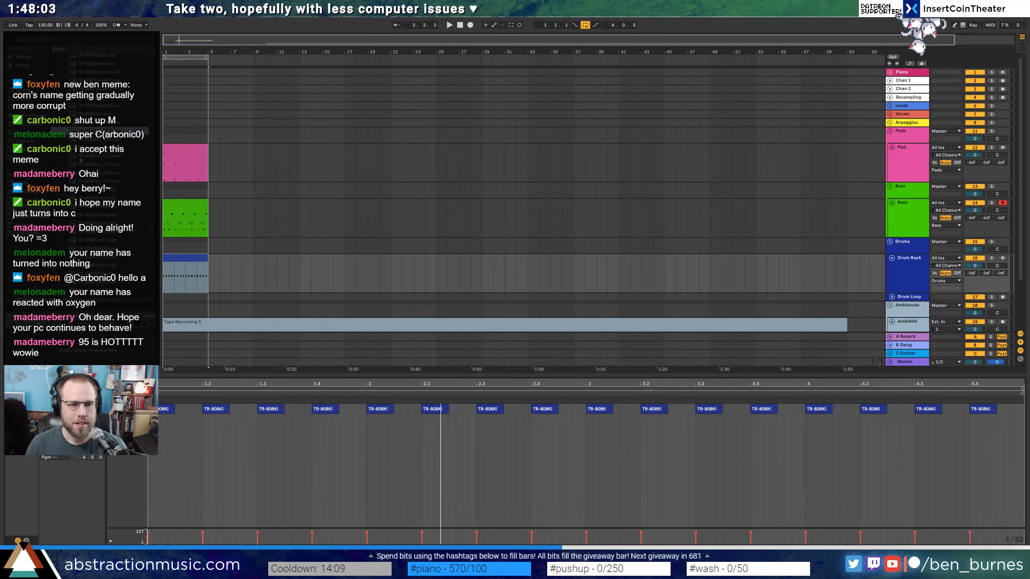
- Collapse the drum machine sample folders and browse the other sample folders for new percussion material
key(Left)
key(Left)
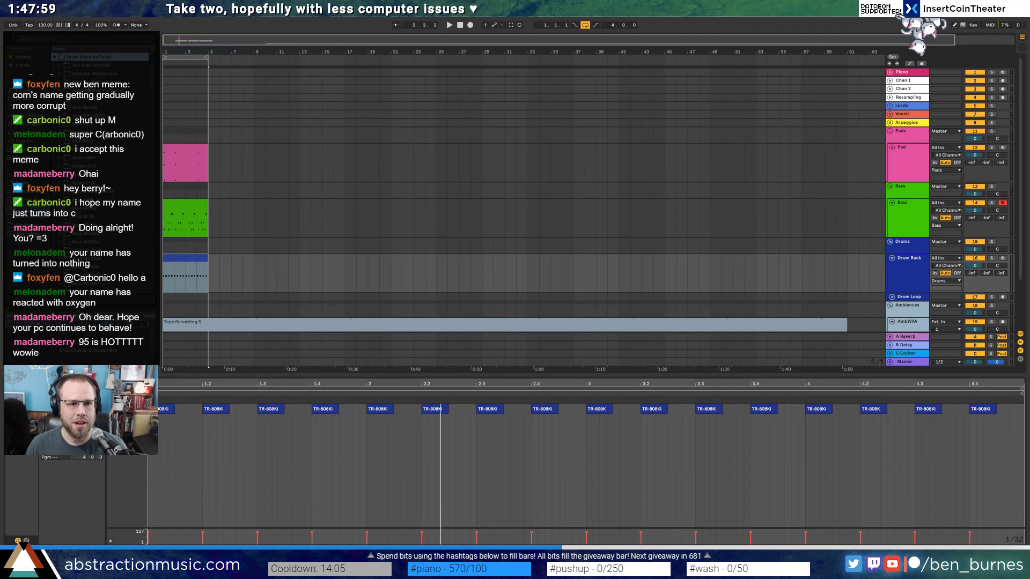
key(Left)
click(54, 66)
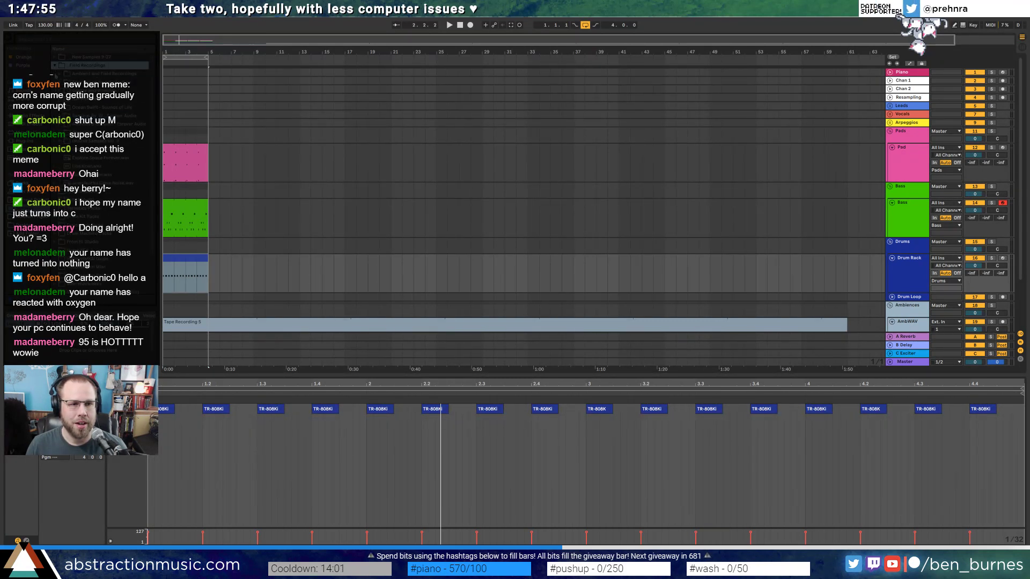
click(60, 132)
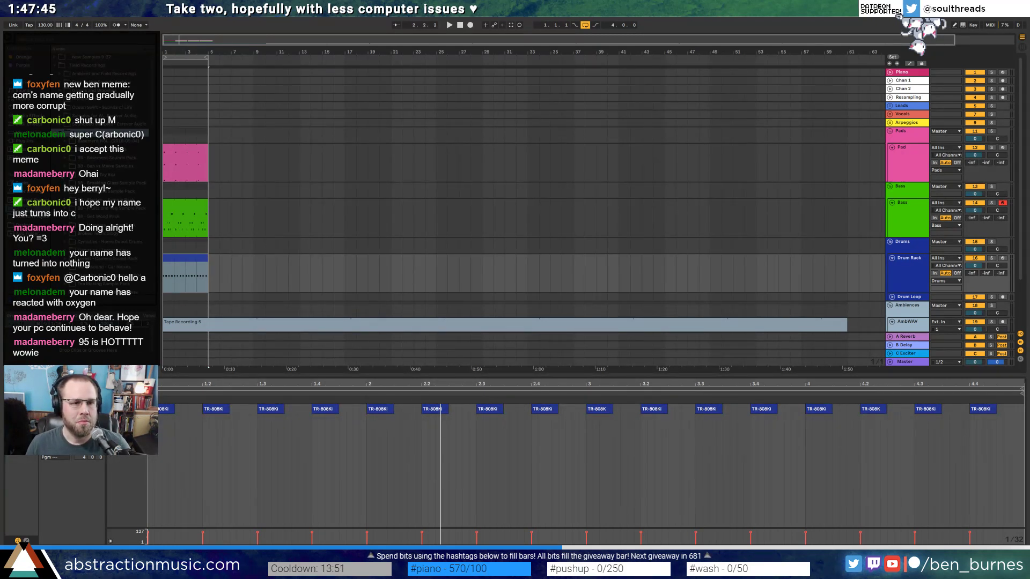
click(54, 65)
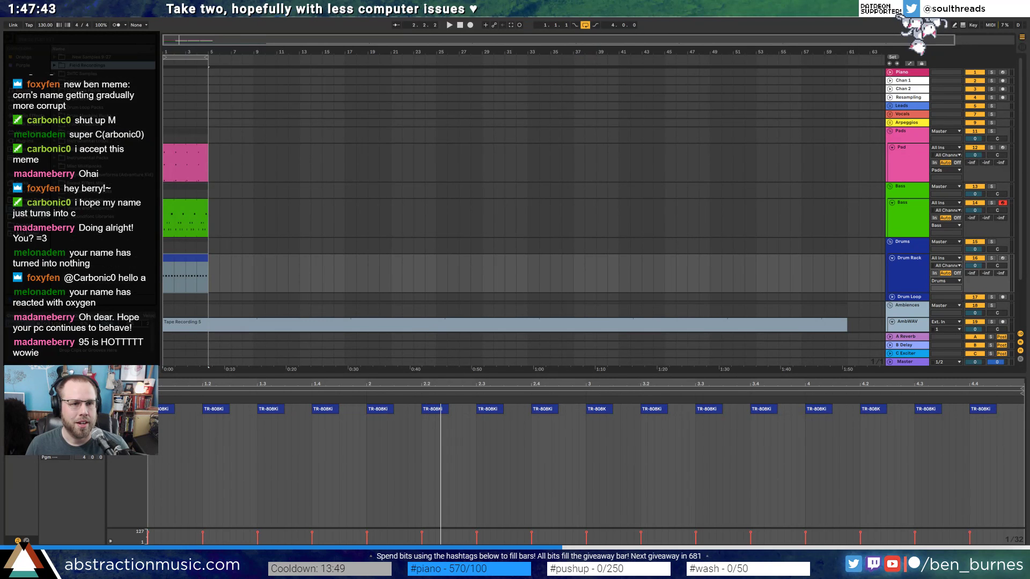
click(55, 99)
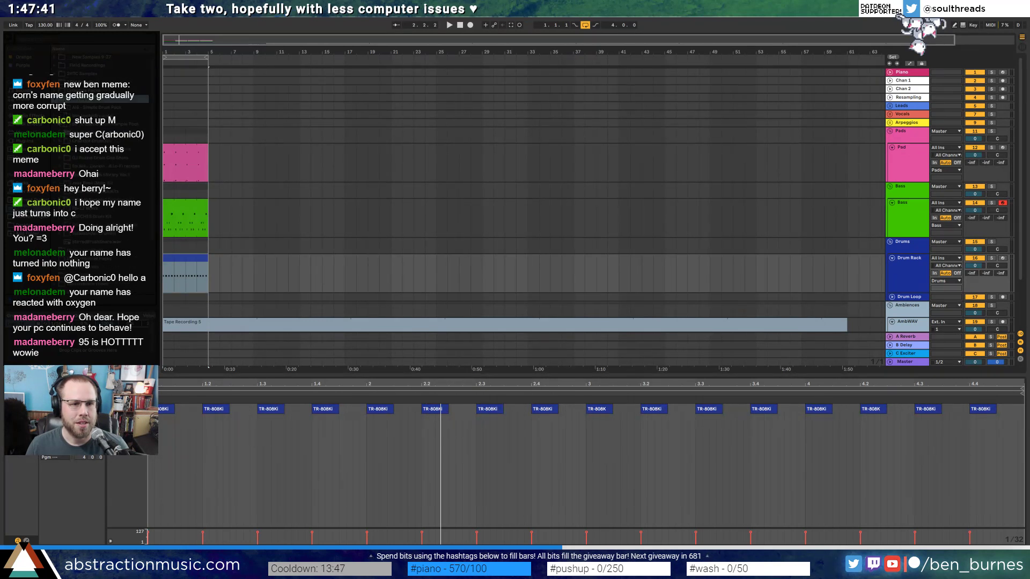
- Open a sample subfolder and audition its samples one after another down the list to pick a percussion texture
click(61, 124)
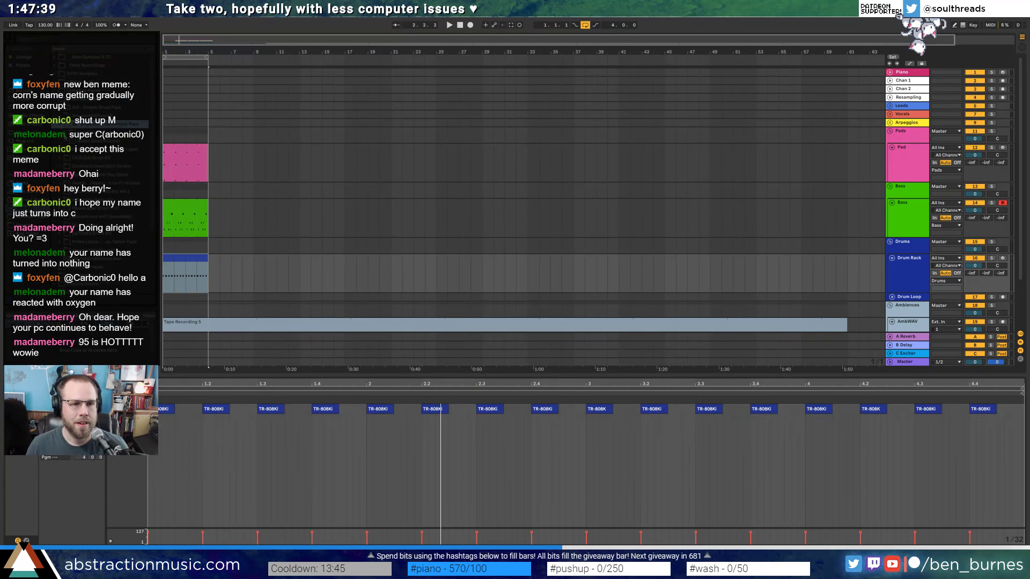
click(65, 133)
click(99, 175)
click(99, 209)
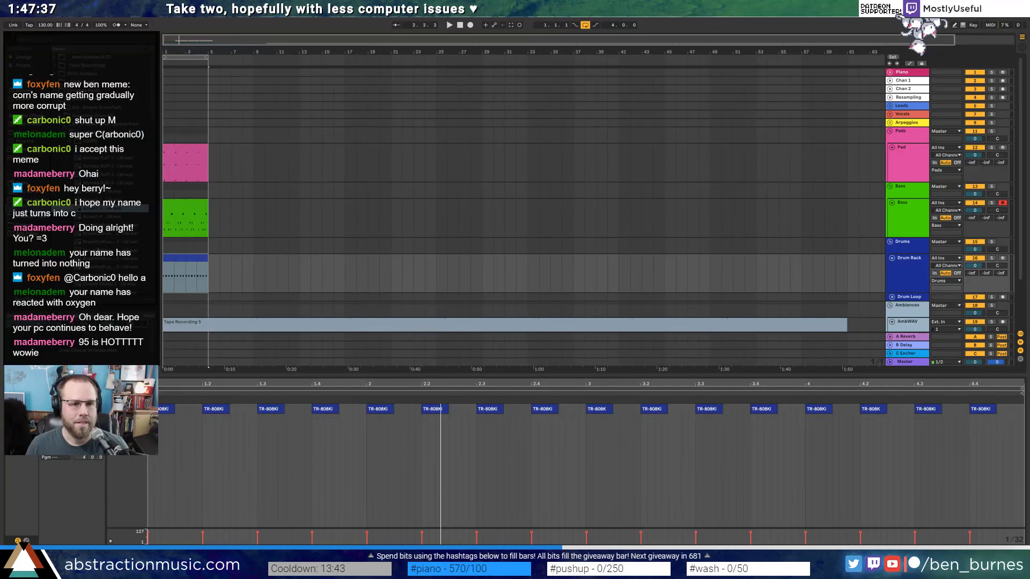
click(100, 249)
scroll(99, 250, down, 2)
click(99, 242)
scroll(99, 260, down, 2)
click(99, 259)
scroll(99, 259, down, 2)
click(99, 259)
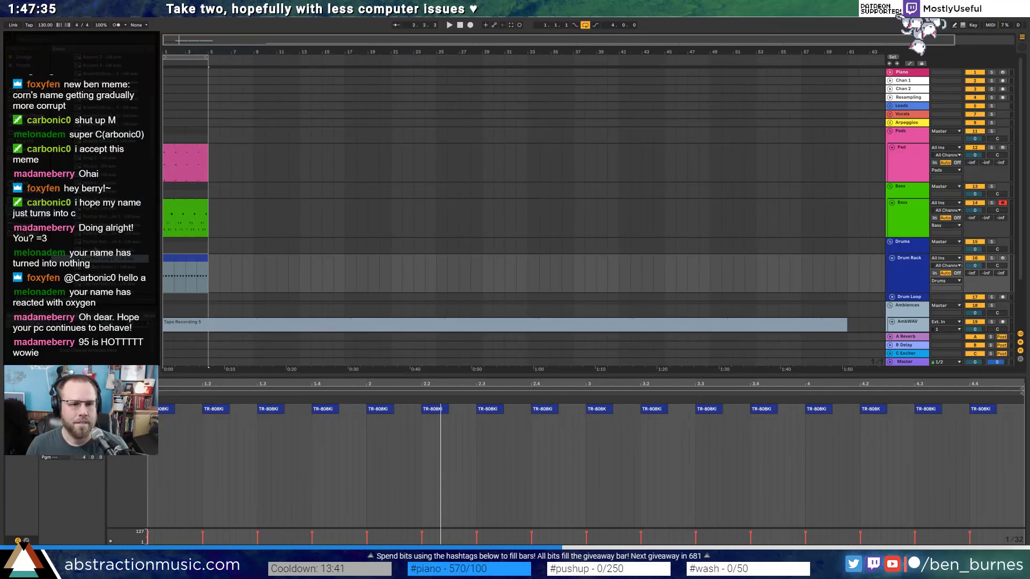
scroll(99, 259, down, 2)
click(99, 259)
scroll(99, 259, down, 2)
click(108, 233)
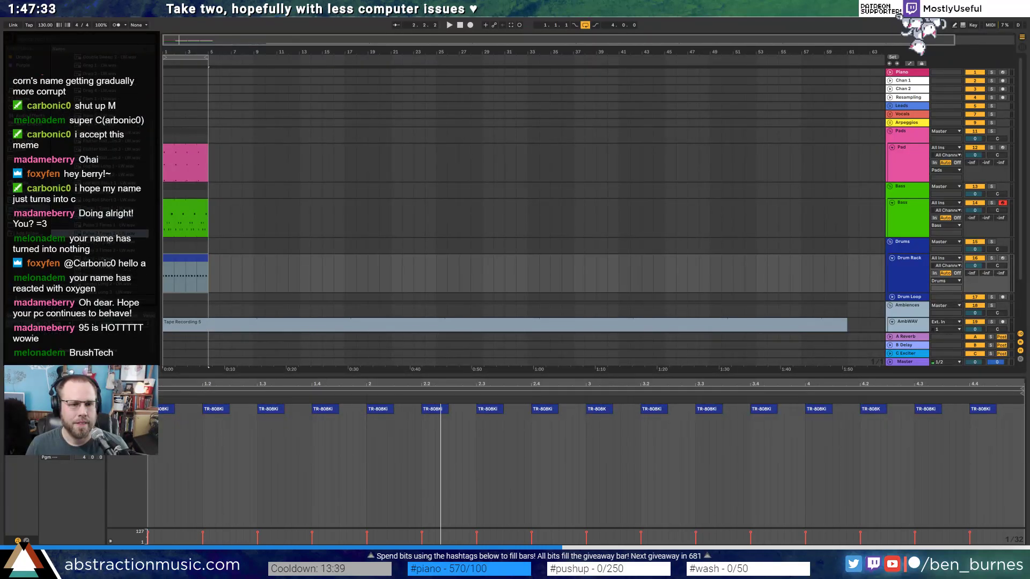
scroll(111, 247, down, 2)
click(108, 243)
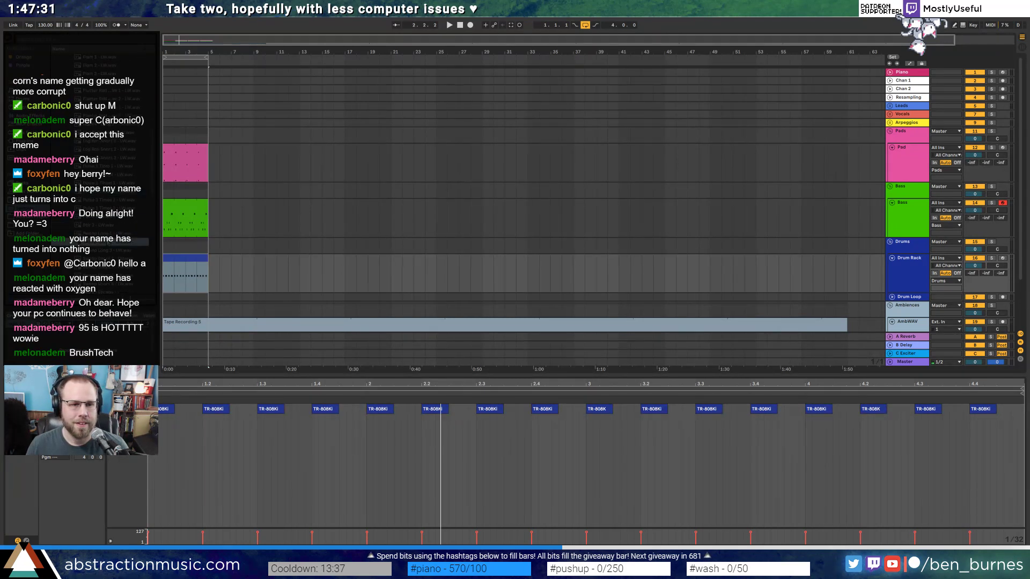
click(111, 259)
scroll(111, 259, down, 2)
click(111, 252)
scroll(111, 251, down, 2)
click(111, 252)
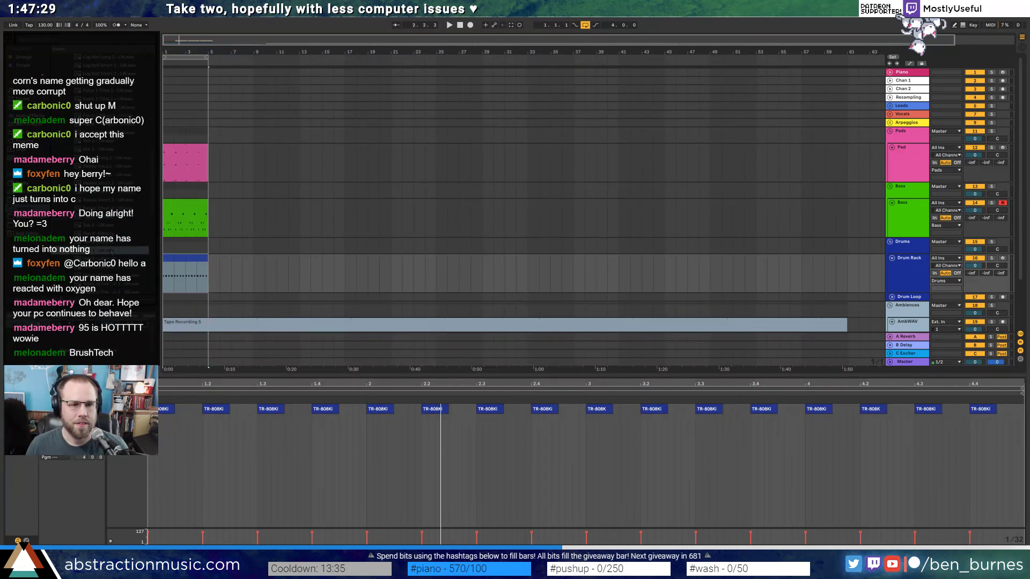
click(112, 242)
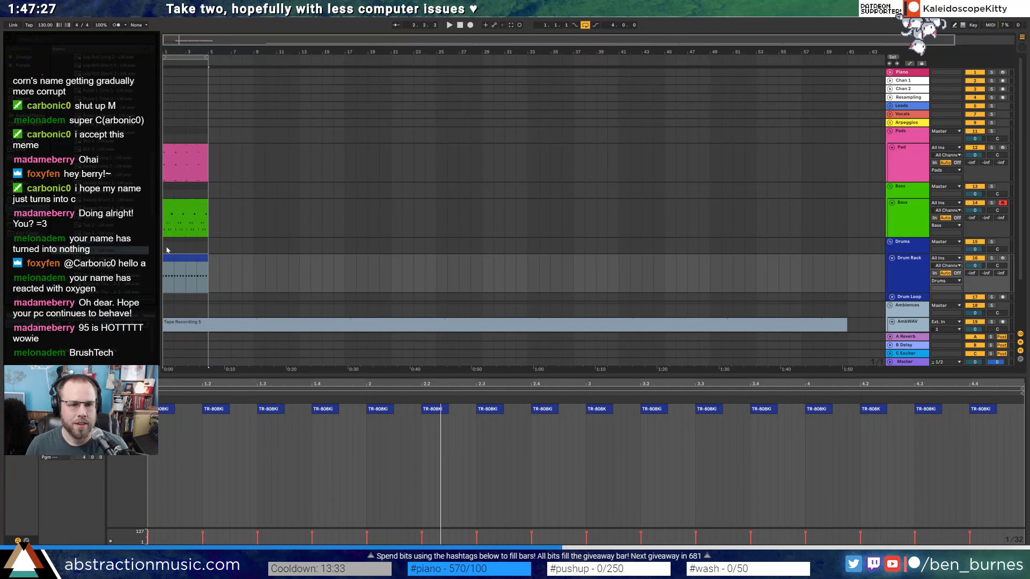
- Insert an audio track below the Drum Rack, place the chosen browser sample at bar 3 and play it with the loop
scroll(363, 262, down, 3)
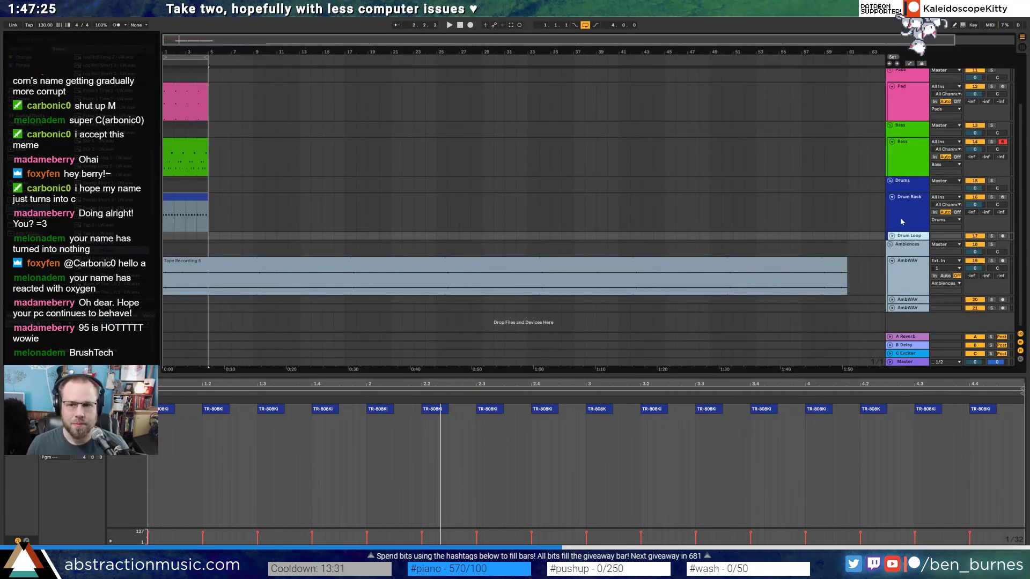
click(895, 228)
key(ctrl+t)
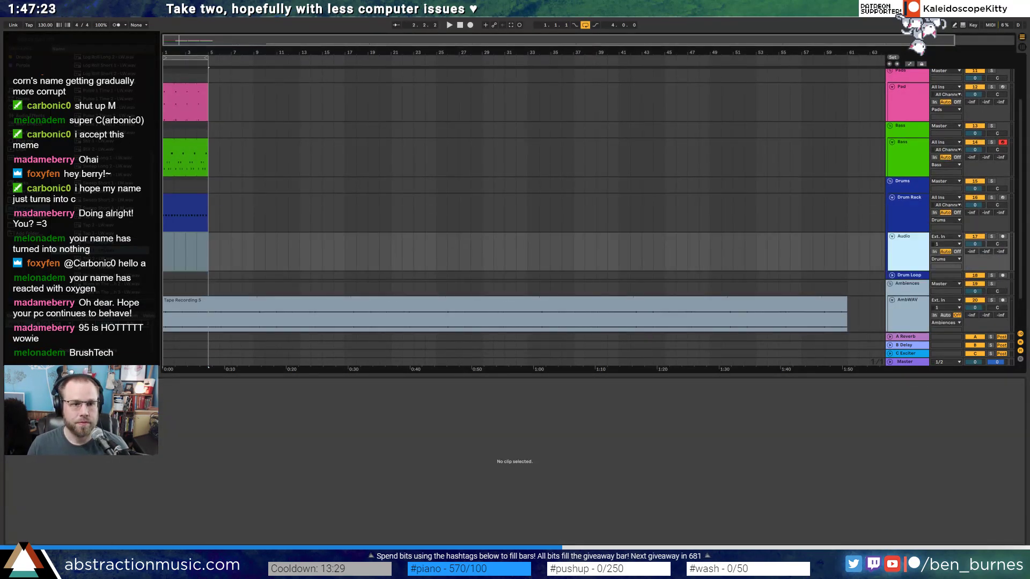
drag(108, 251, 206, 242)
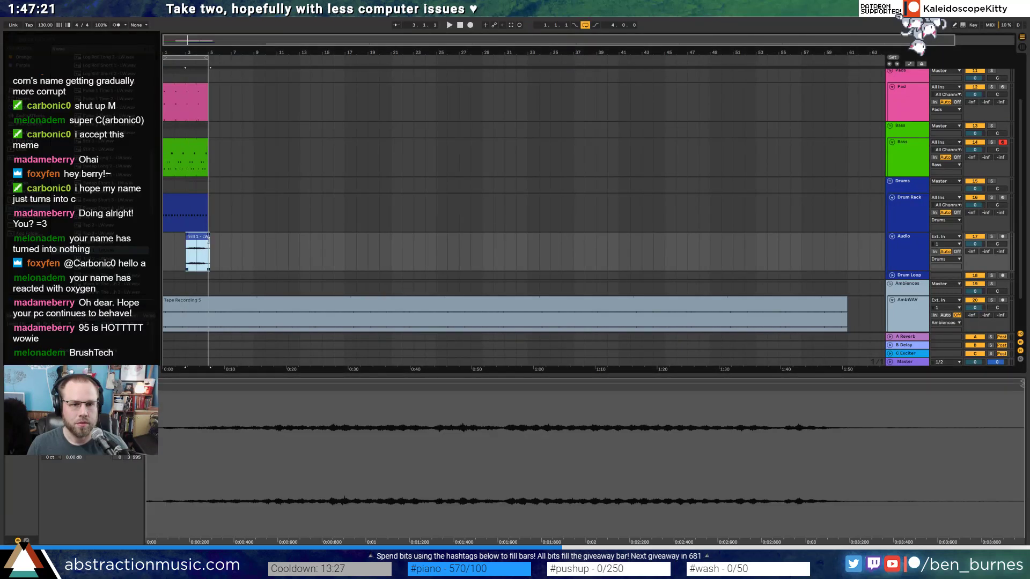
key(space)
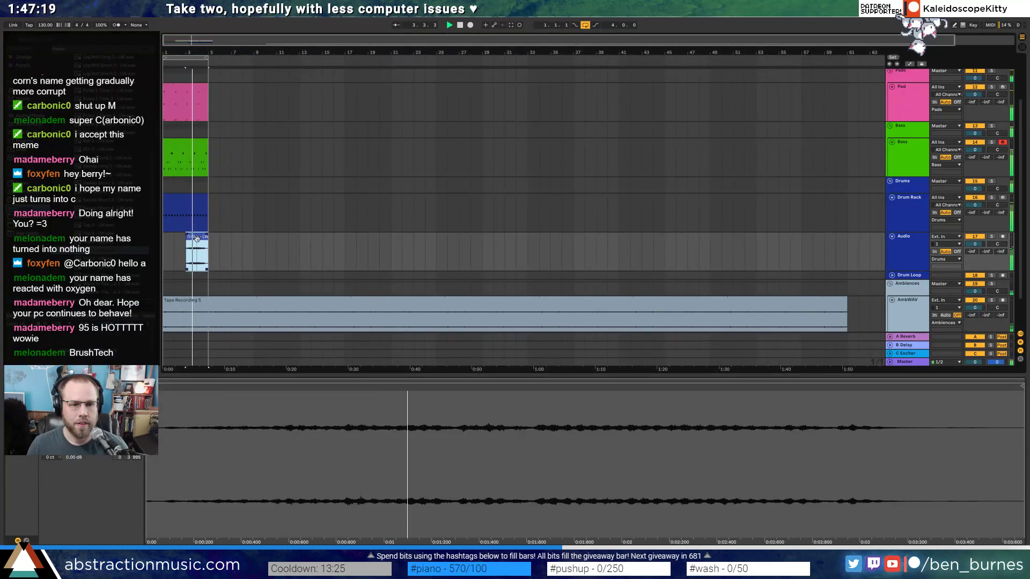
key(space)
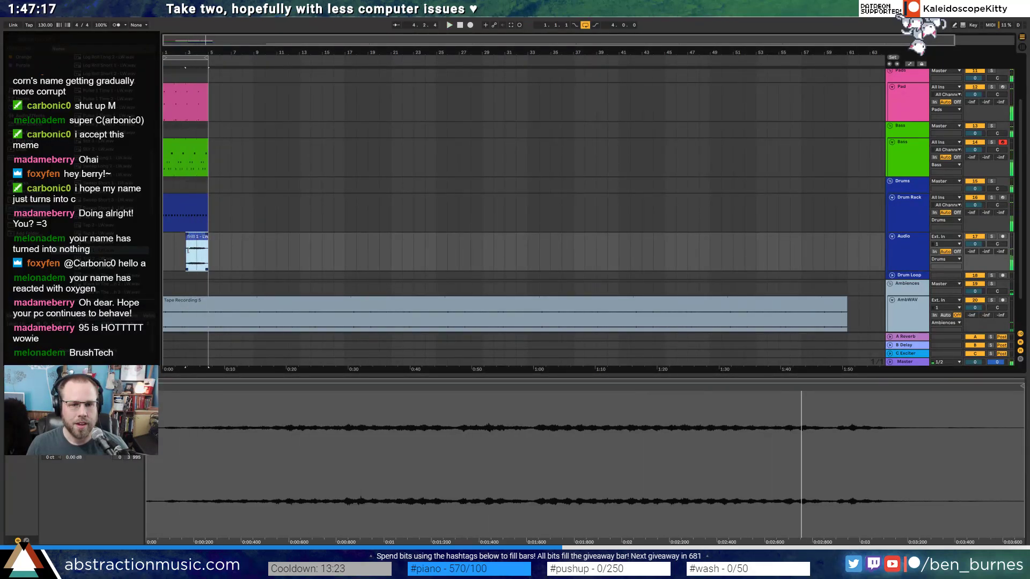
- Trim the start and end of the new sample clip down to a short slice late in bar 3
scroll(189, 250, up, 5)
drag(228, 42, 202, 41)
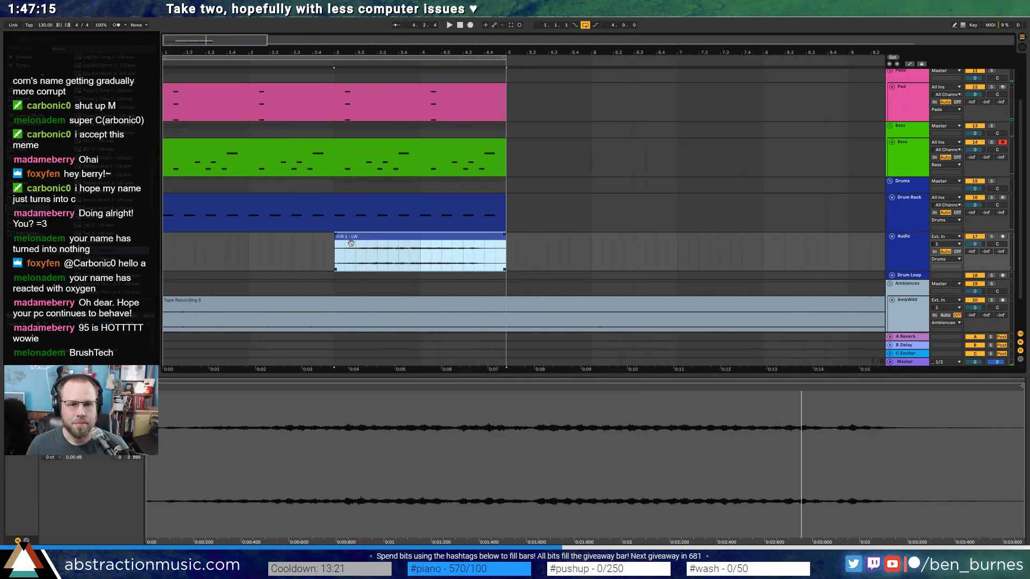
drag(337, 241, 408, 239)
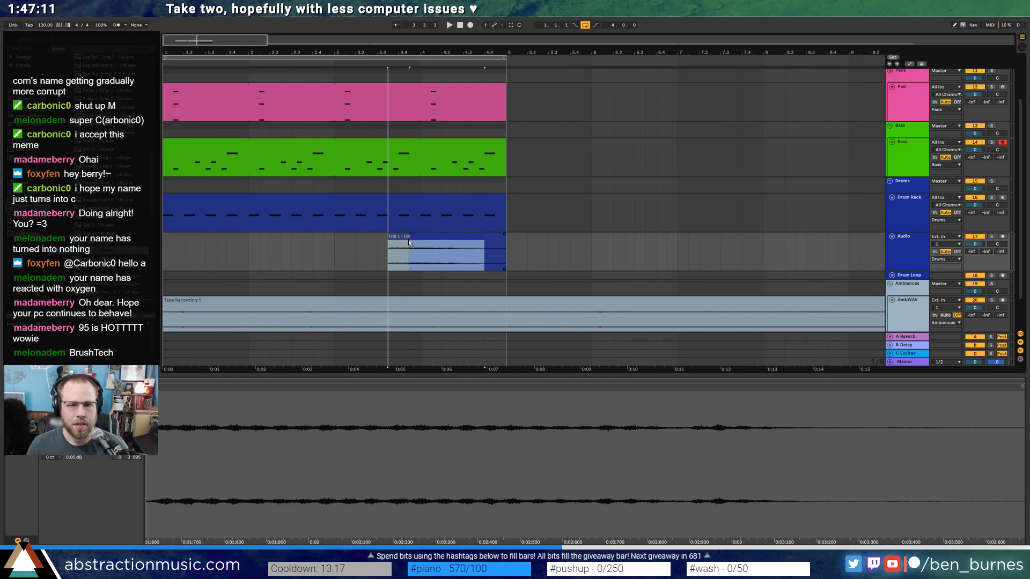
drag(480, 239, 393, 234)
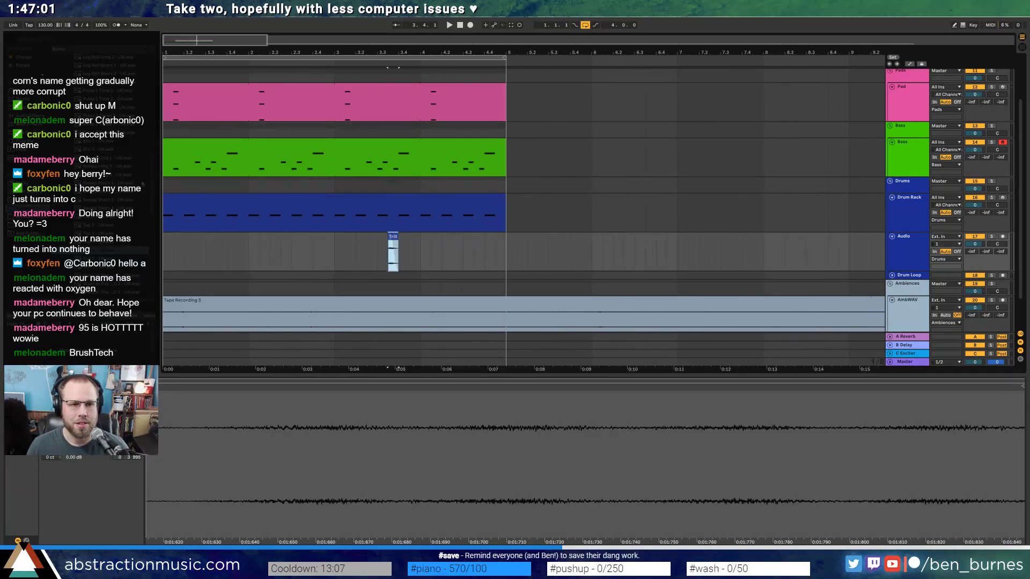
- Browse the sample library folders down to a percussion subfolder containing hi-hat samples
drag(151, 175, 152, 111)
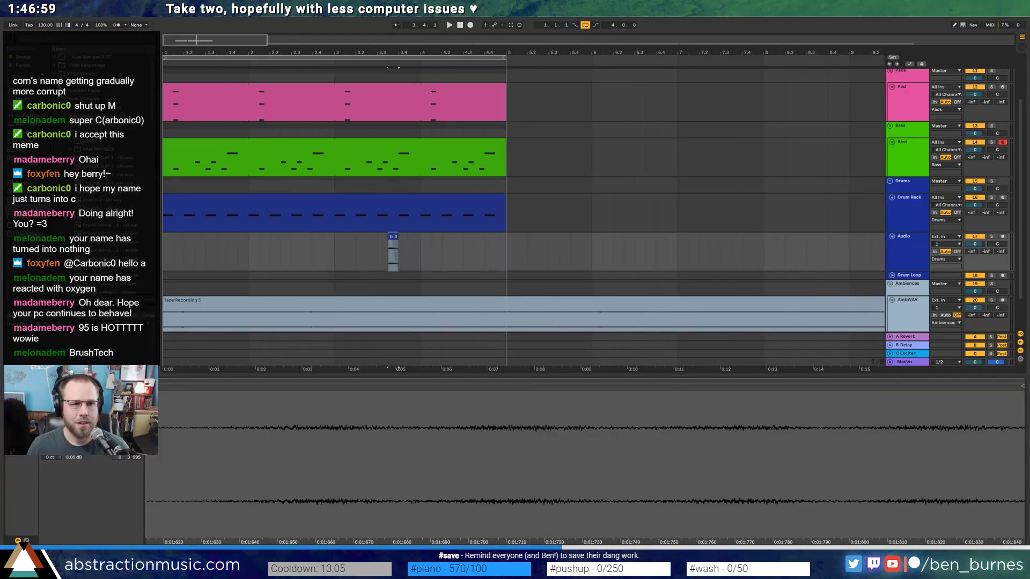
click(54, 68)
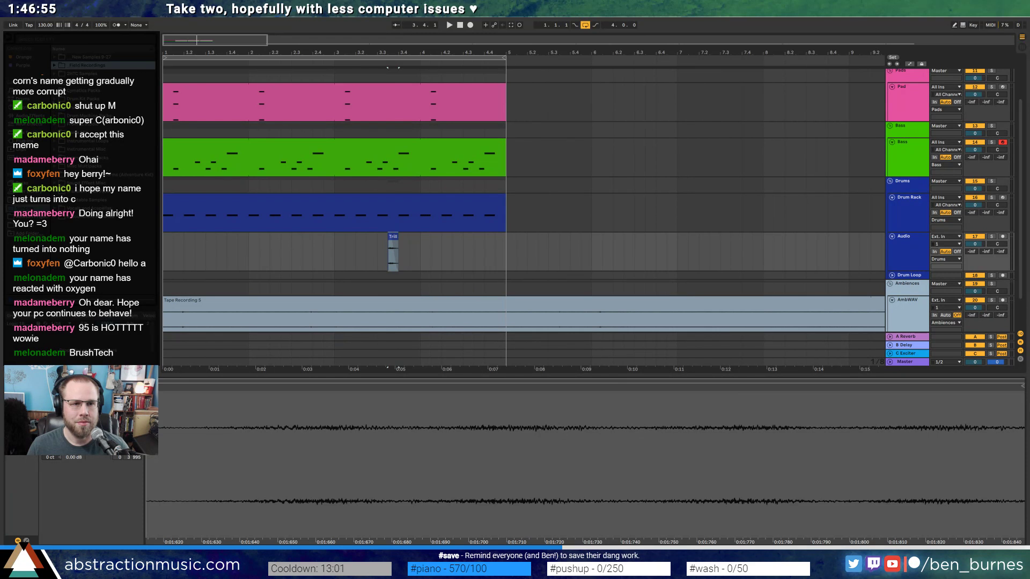
click(54, 99)
click(60, 124)
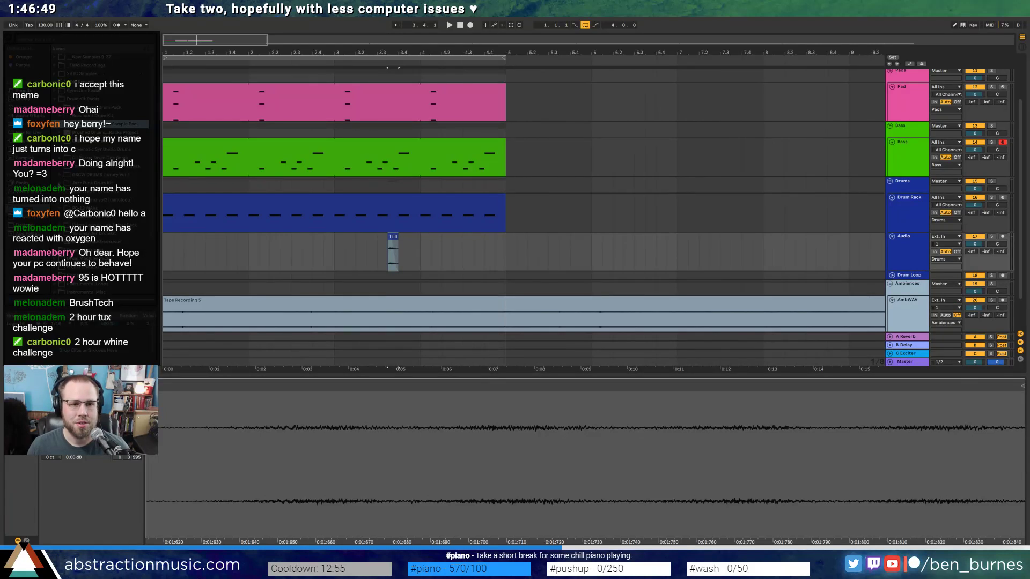
click(60, 184)
scroll(102, 249, down, 3)
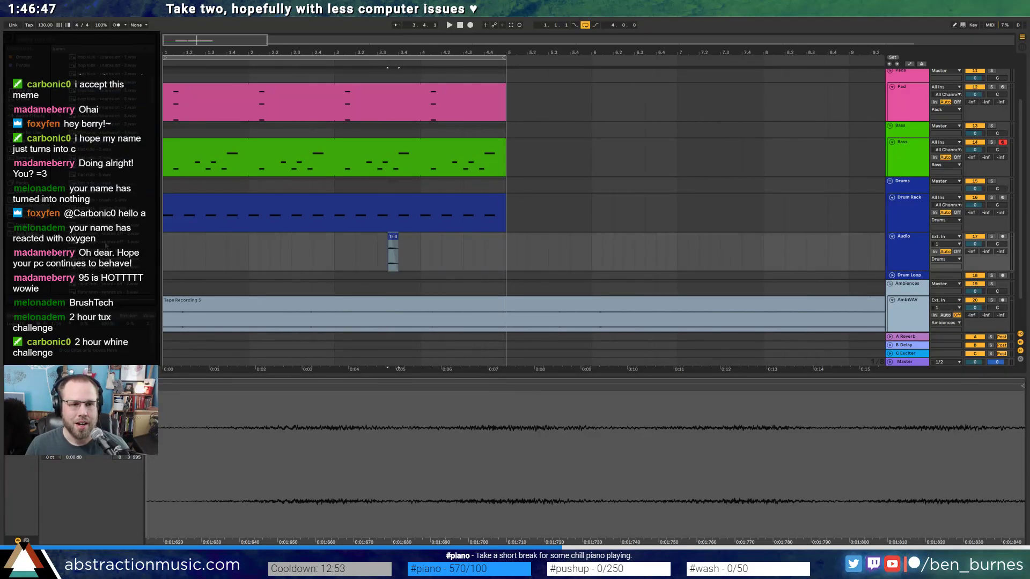
drag(153, 99, 155, 114)
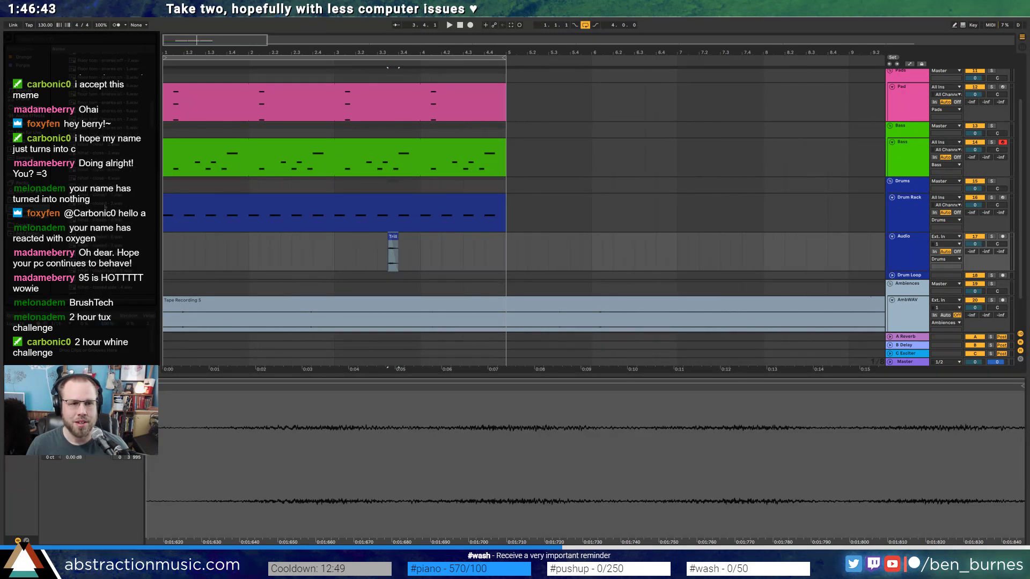
- Audition the samples in the opened folder one after another and pick a closed hi-hat
key(Down)
key(Down)
key(Down)
key(Down)
key(Down)
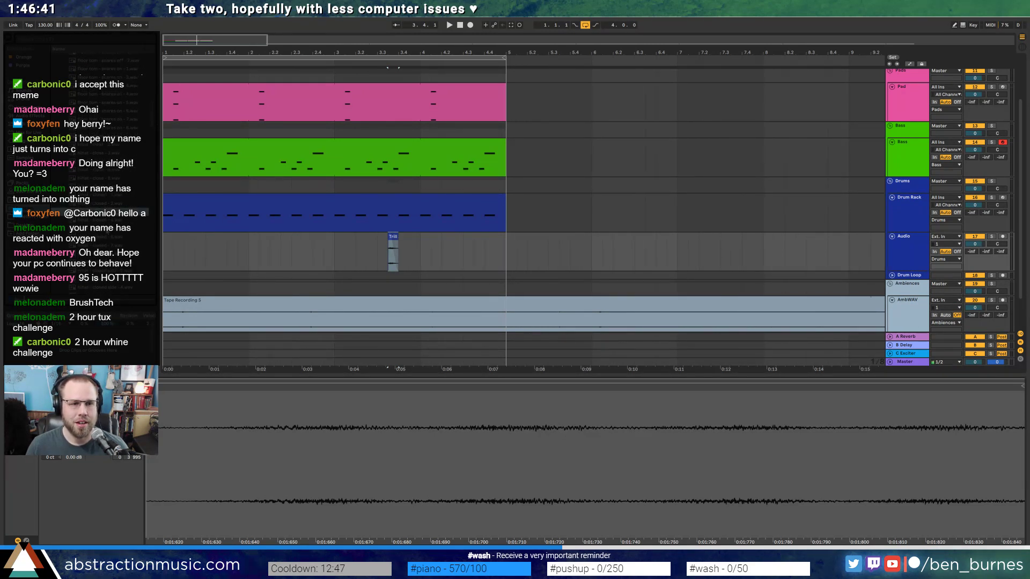
click(101, 239)
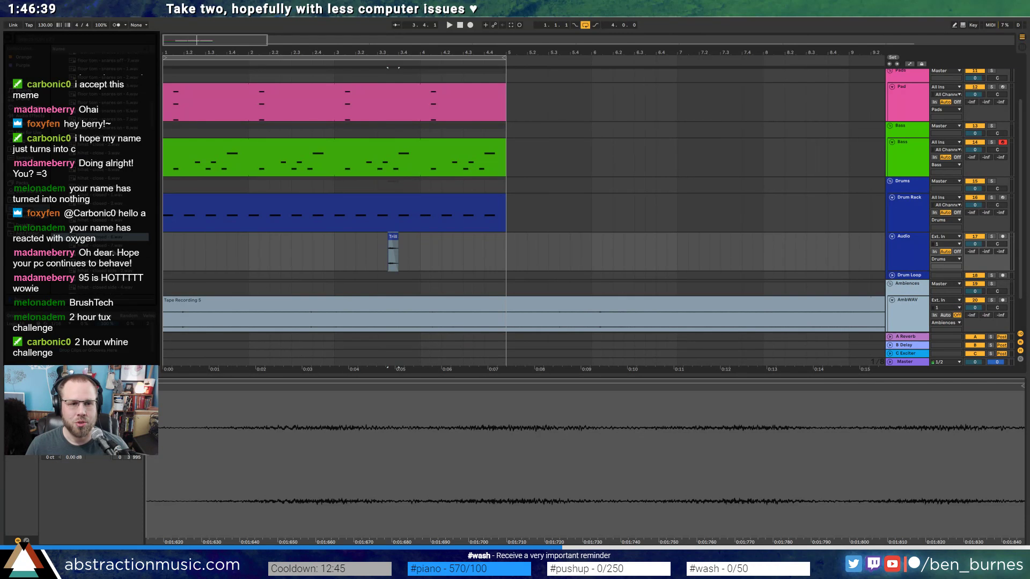
- Load the chosen closed hi-hat onto the Drum Rack's E1 pad and add a short hi-hat note at beat 1.2 of the clip
click(261, 197)
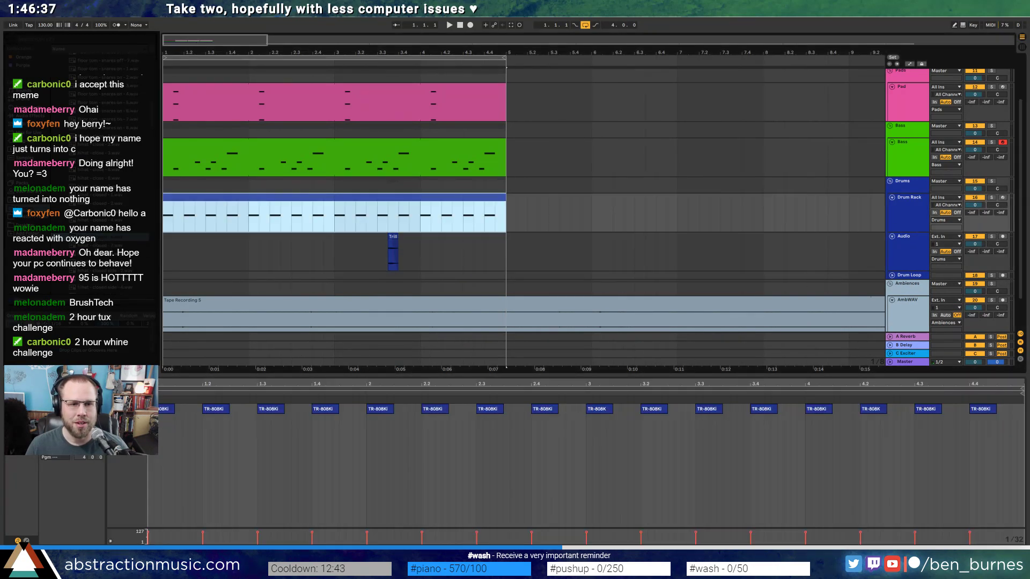
key(shift+Tab)
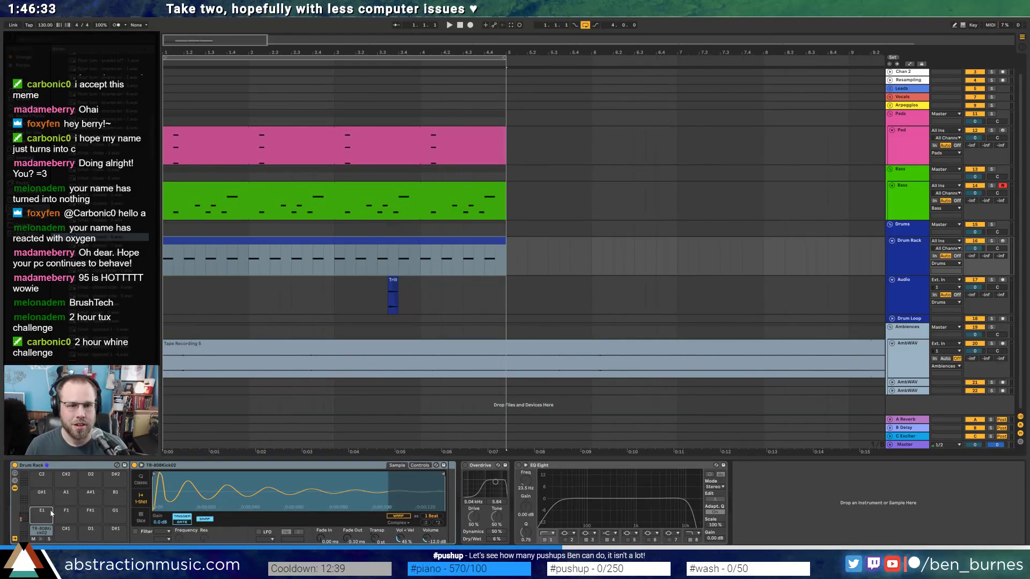
double_click(203, 244)
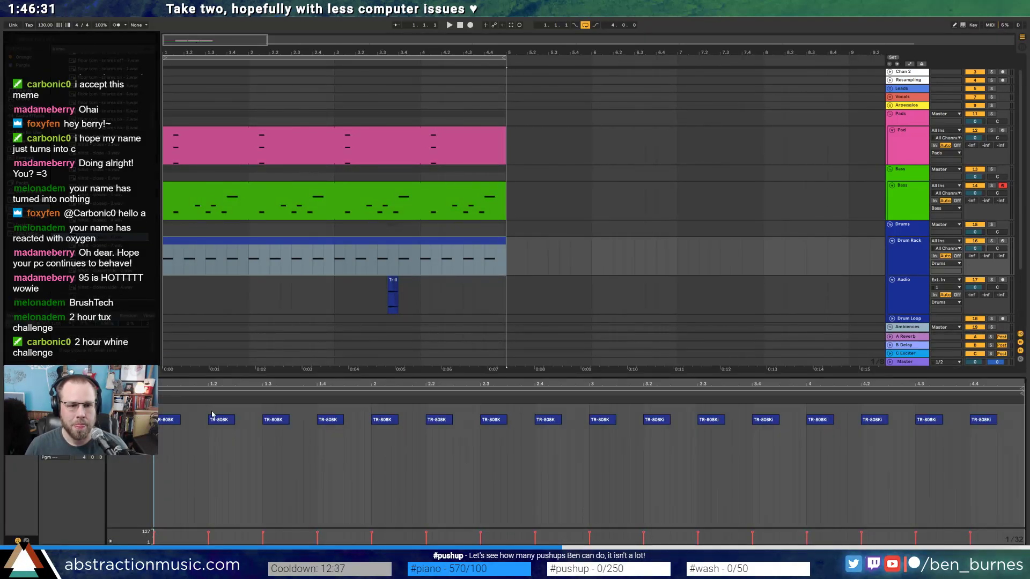
double_click(215, 408)
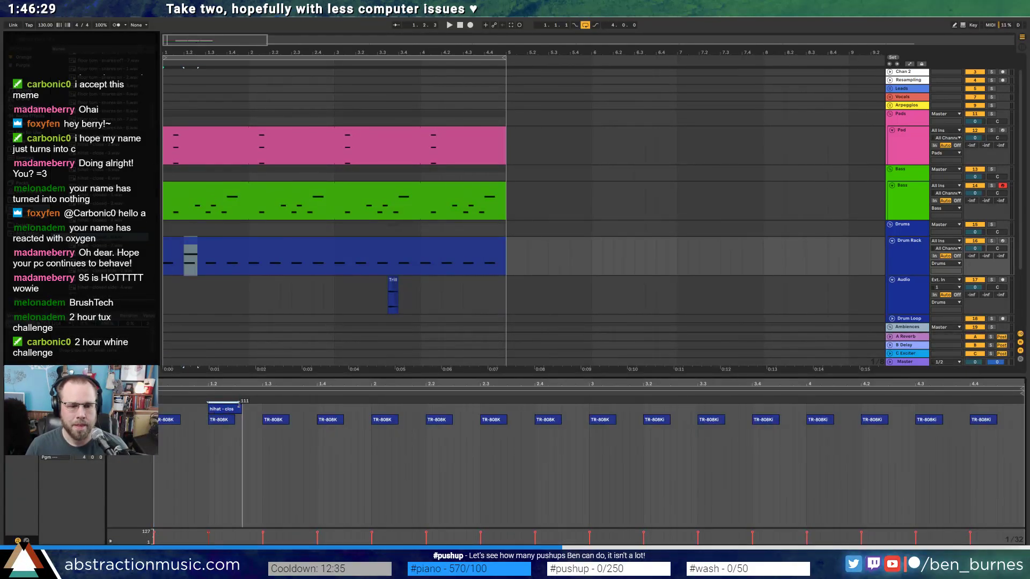
drag(242, 409, 235, 408)
- Add a Ping Pong Delay after the closed hi-hat sampler in the Drum Rack chain and adjust its settings
key(shift+Tab)
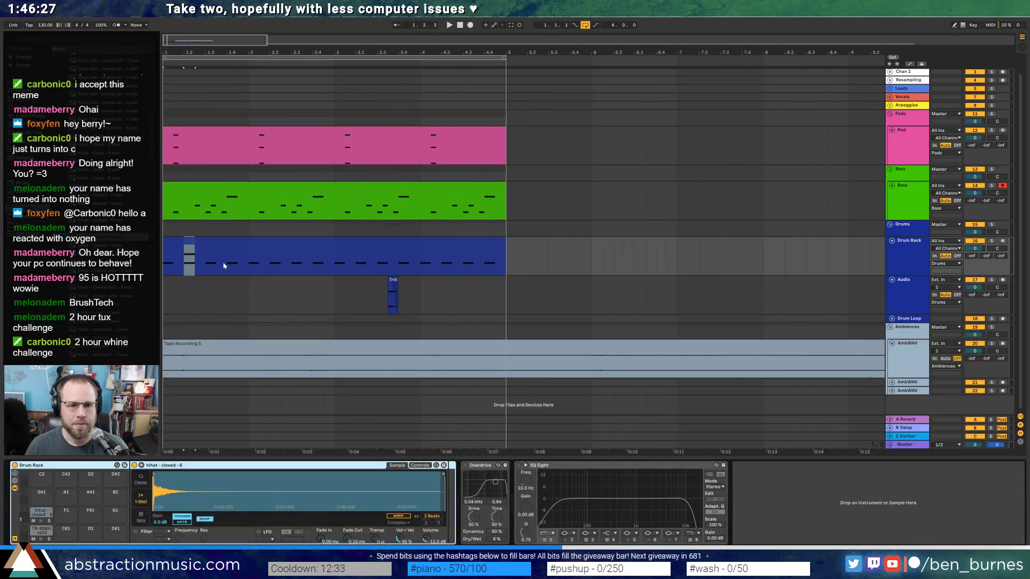
click(217, 252)
click(18, 116)
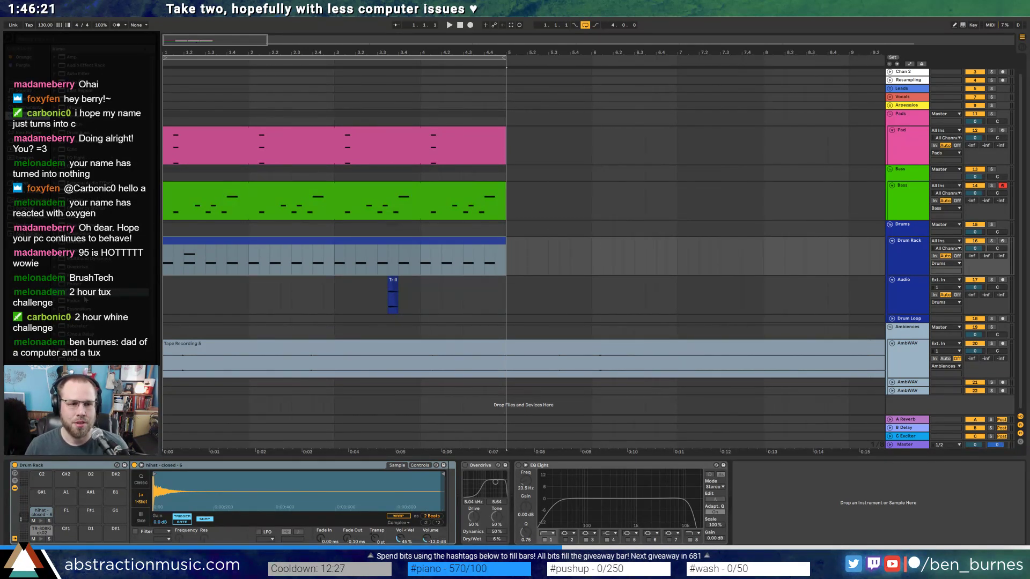
drag(76, 296, 161, 378)
drag(430, 501, 456, 502)
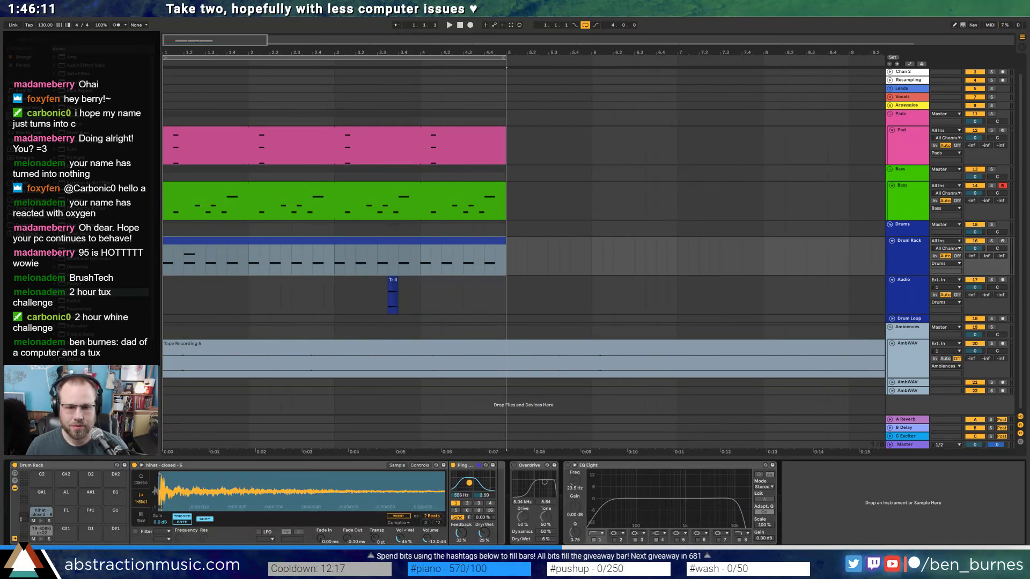
drag(469, 537, 469, 530)
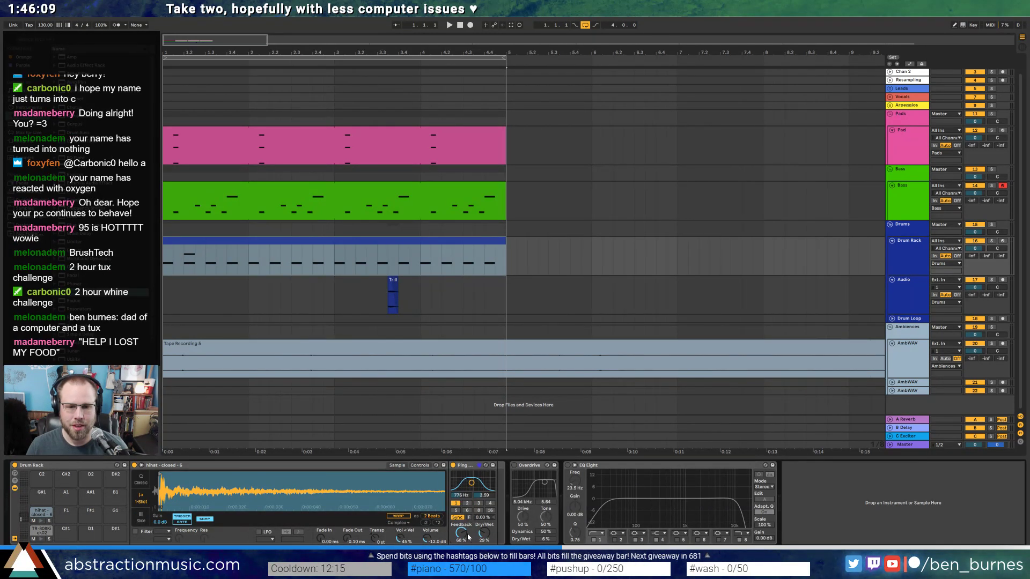
- Move the hi-hat note half a beat earlier to the first off-beat of bar 1 and play the loop
click(172, 240)
key(space)
double_click(172, 240)
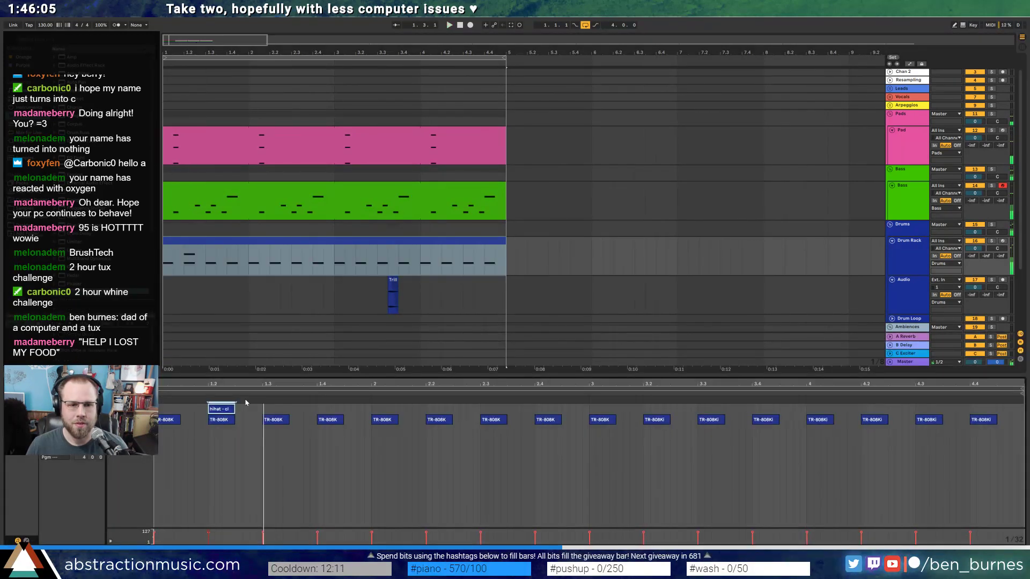
drag(219, 412, 191, 409)
key(shift+Tab)
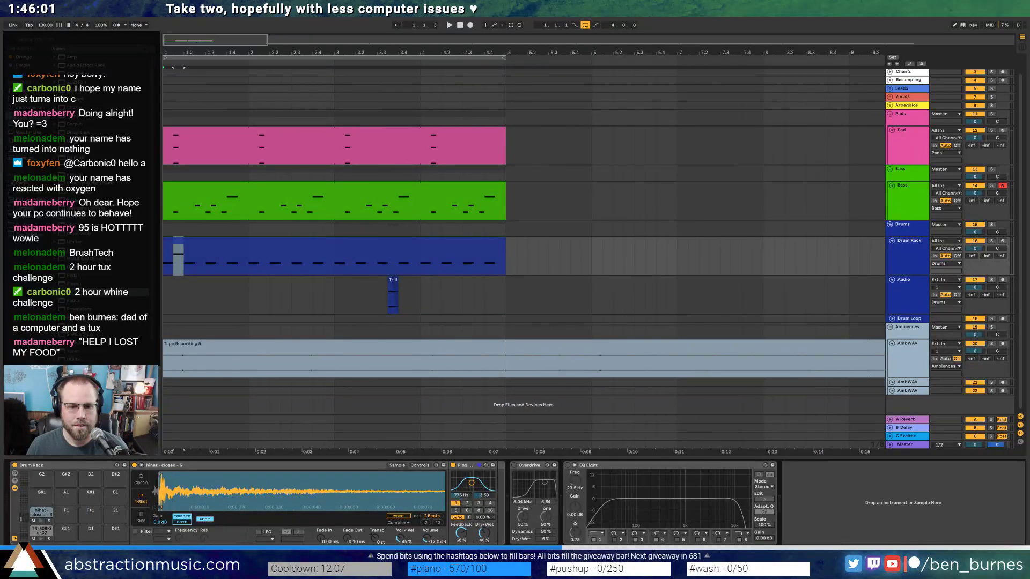
key(space)
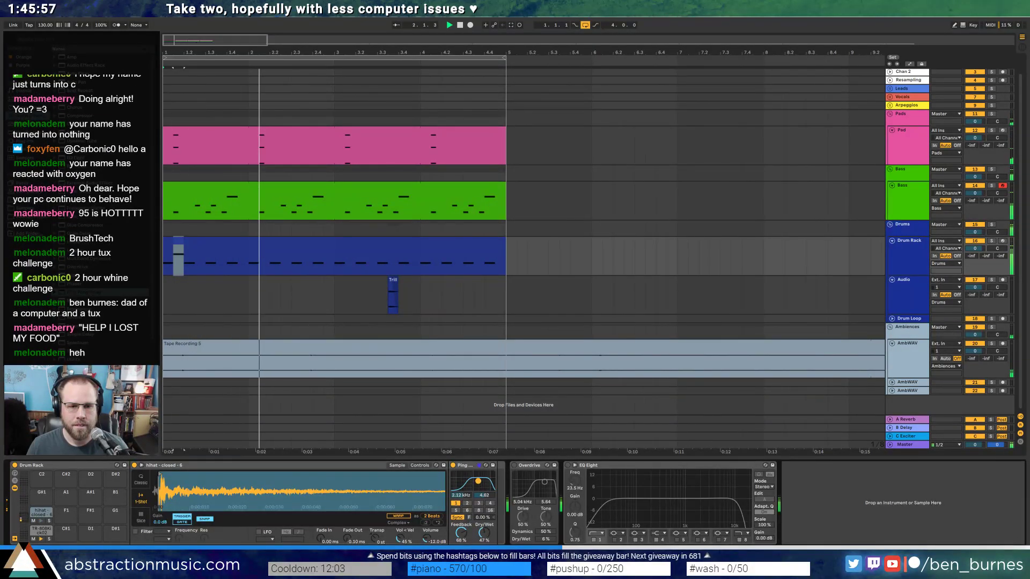
- Extend the end of the trill sample clip to the start of bar 4 with a fade-in and show its track's devices
click(391, 283)
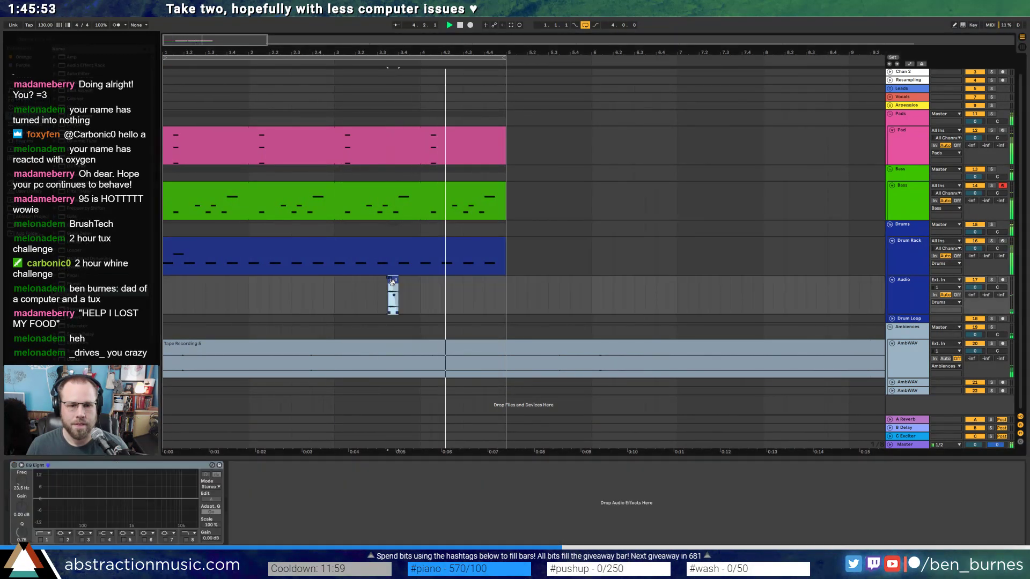
mouse_move(399, 283)
mouse_down()
mouse_move(416, 282)
mouse_move(399, 279)
mouse_up()
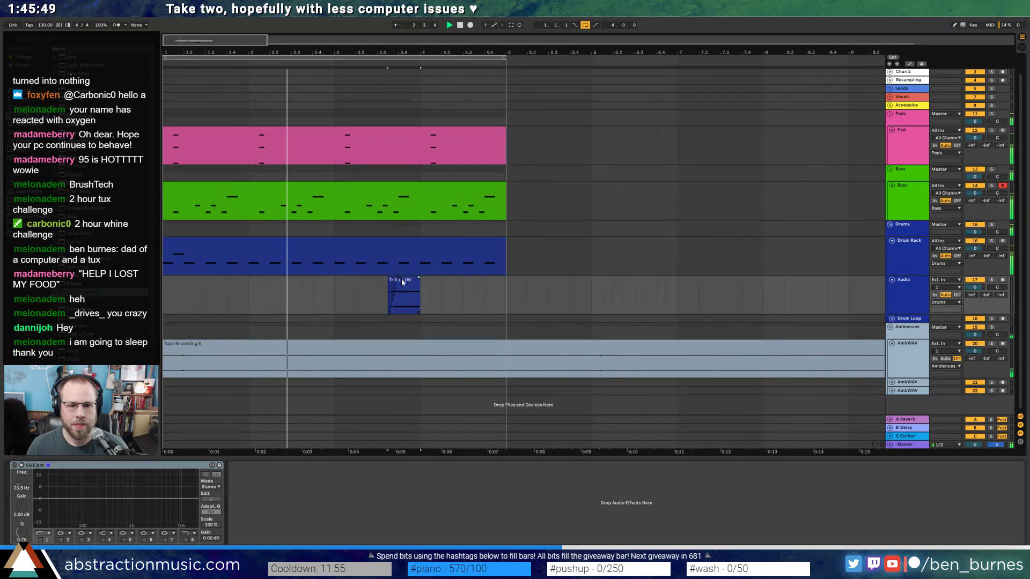
key(space)
click(399, 280)
double_click(400, 280)
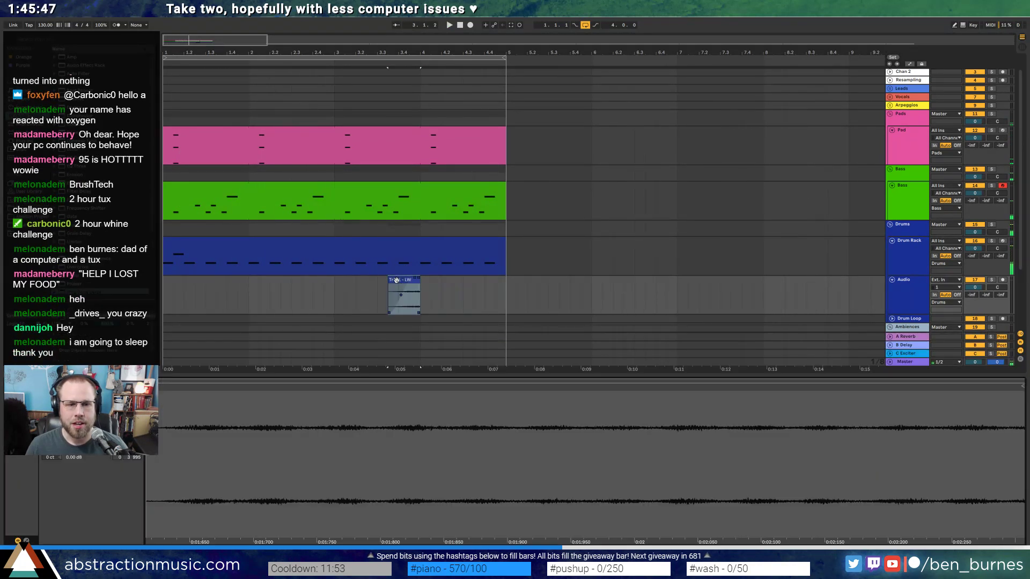
key(shift+Tab)
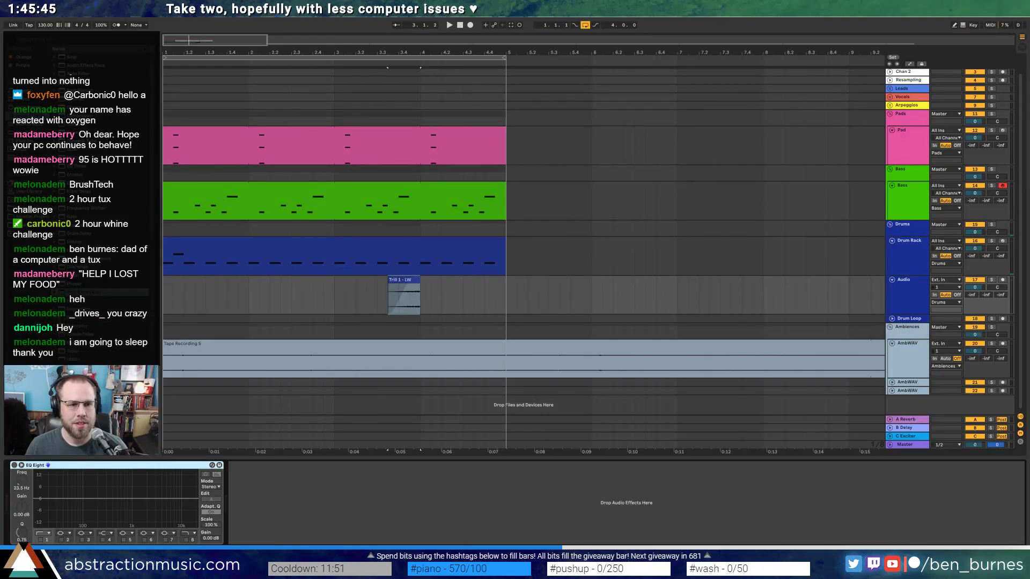
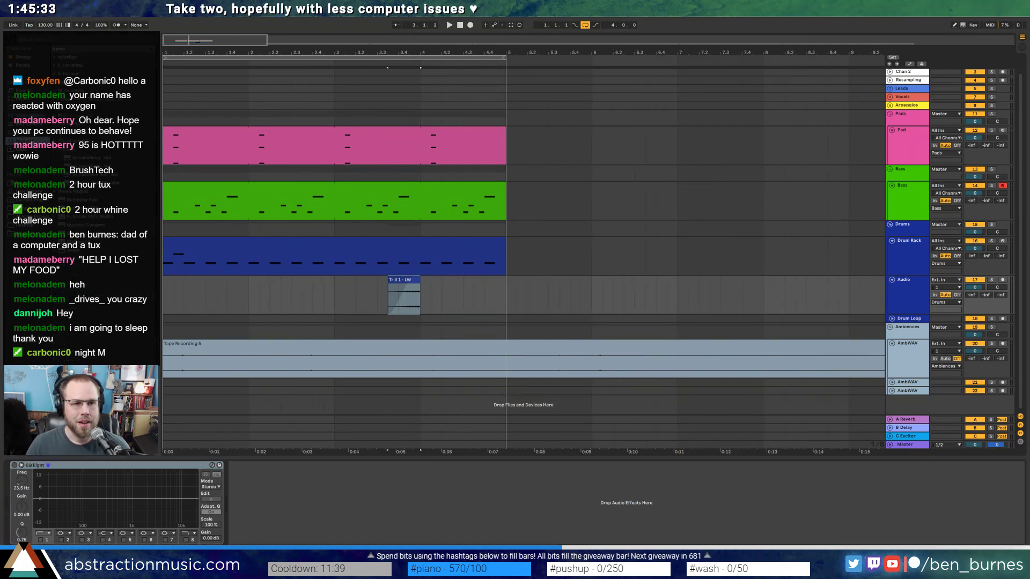
- Add ValhallaDelay before the EQ Eight on the Audio track, with its mode set to Pitch and its era to Future
drag(91, 158, 46, 478)
drag(400, 146, 617, 194)
click(479, 341)
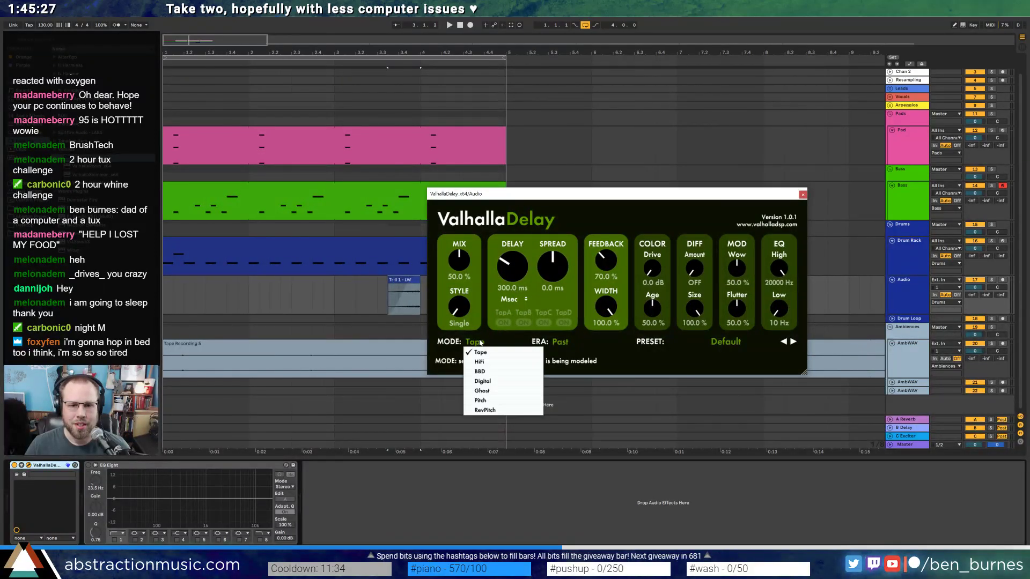
click(503, 400)
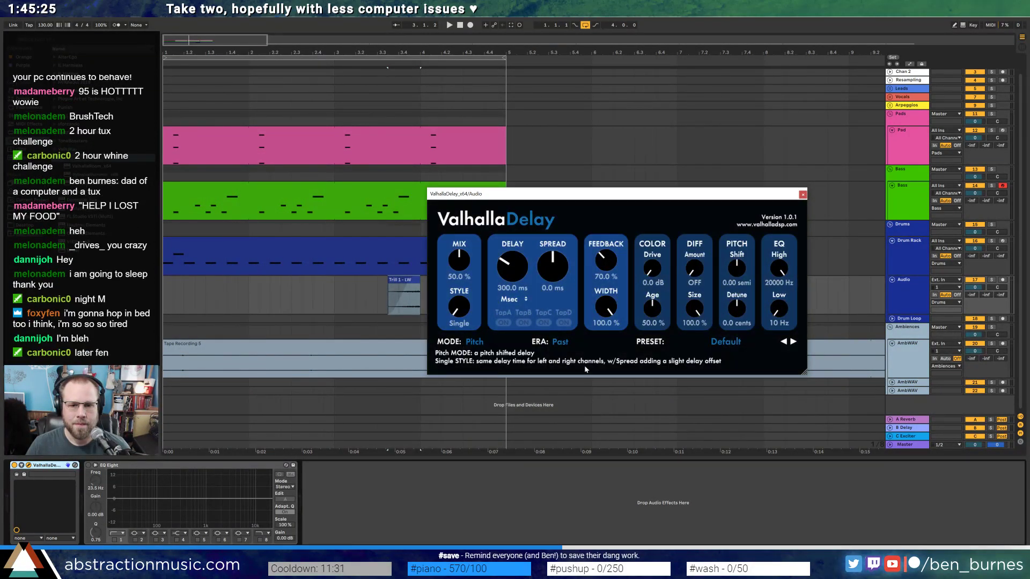
click(560, 341)
click(566, 370)
- Set ValhallaDelay's drive to 9.9 dB, diffusion amount to 27.2 %, delay to 746.2 ms and spread to 1.1 ms
drag(652, 269, 651, 227)
drag(695, 269, 681, 244)
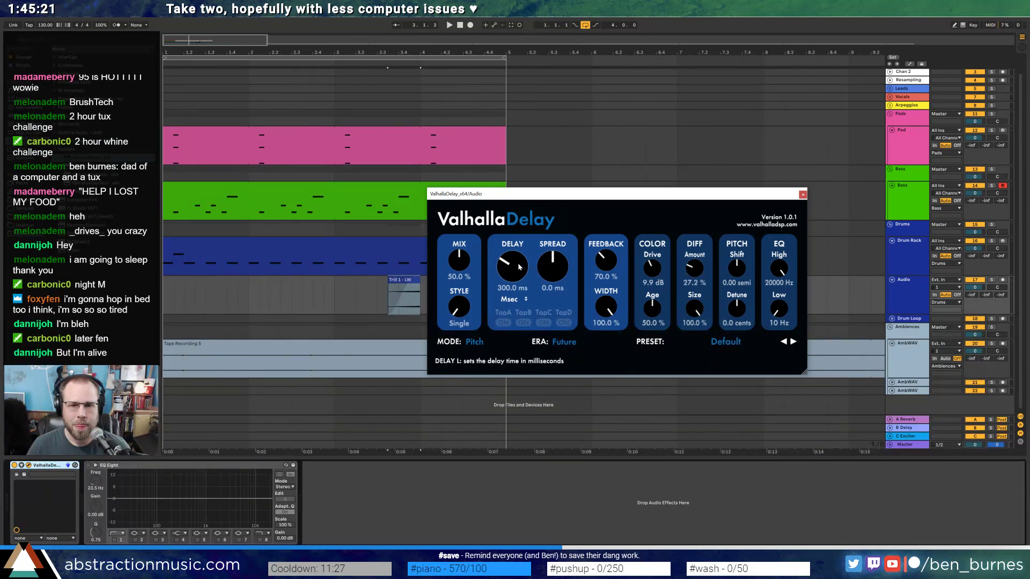
drag(511, 268, 523, 235)
drag(552, 269, 552, 264)
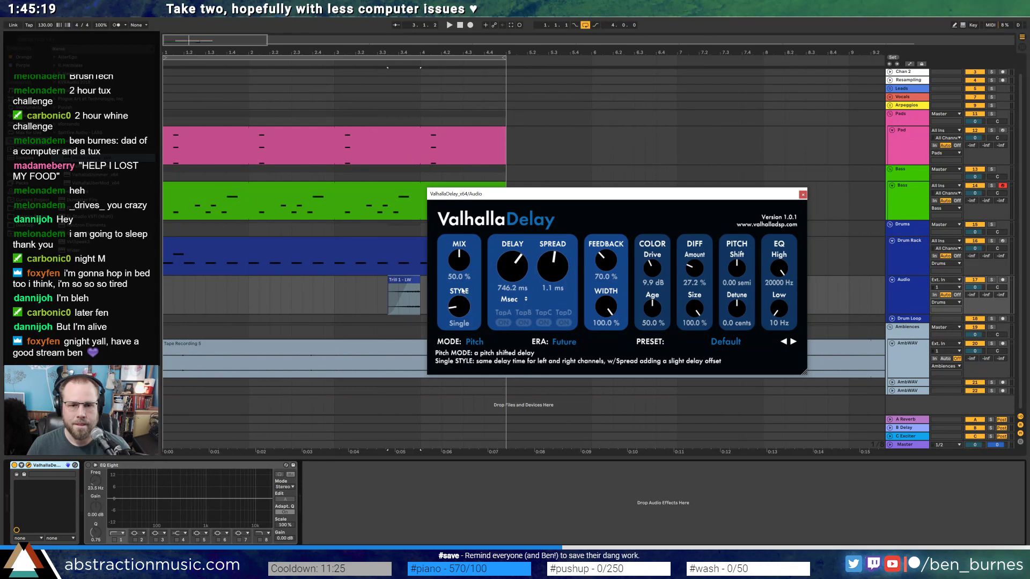
- Switch the delay style to Dual with a 1.34-semitone pitch shift, 480.0 ms left delay and 630.8 ms right delay
drag(461, 308, 464, 307)
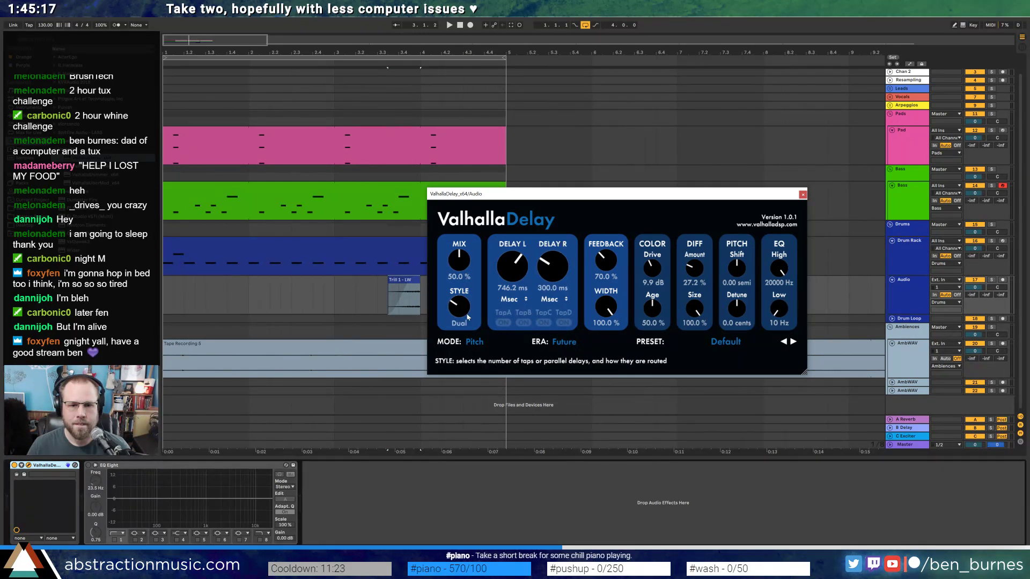
drag(730, 277, 732, 269)
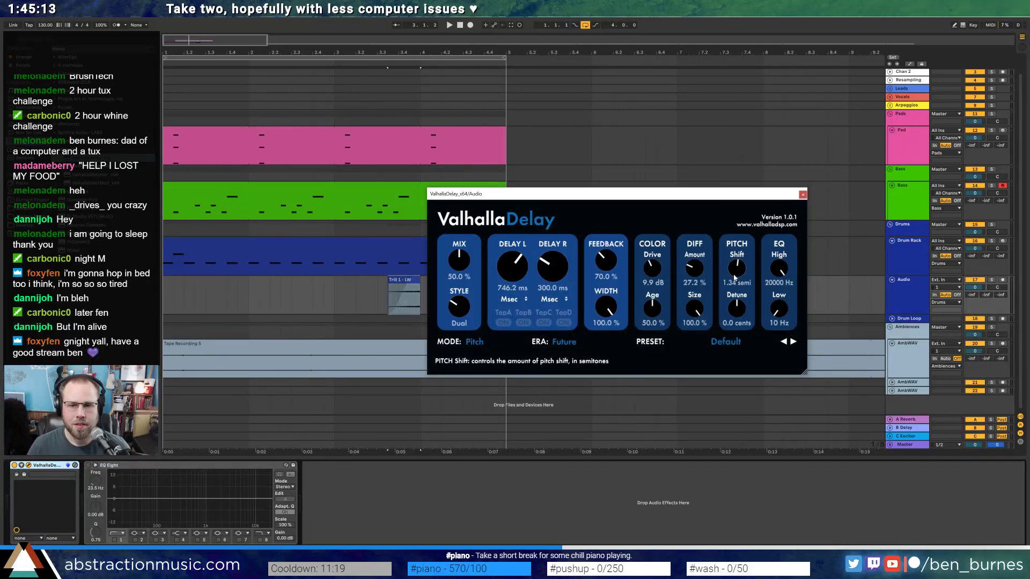
drag(518, 268, 545, 244)
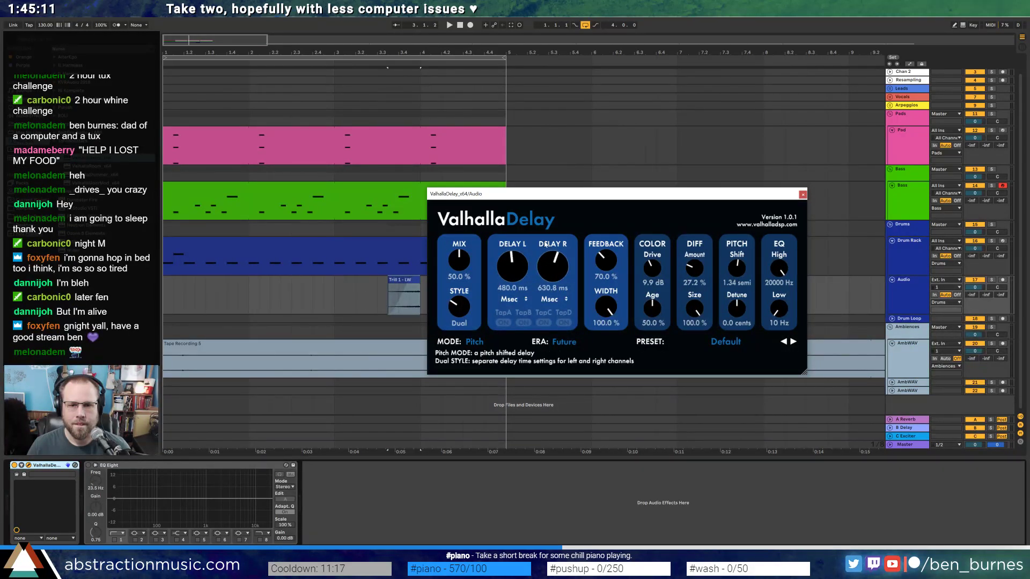
- While the loop plays, set pitch shift to 1.15 semitones, left delay 472.0 ms, right delay 448.0 ms, mix 43.2 % and feedback 58.8 %
key(space)
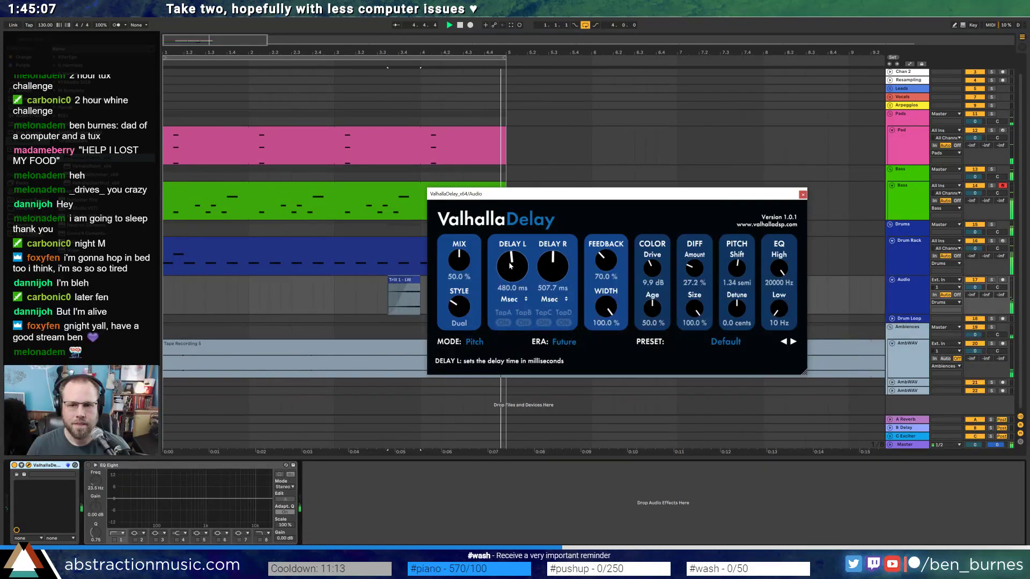
drag(736, 265, 734, 268)
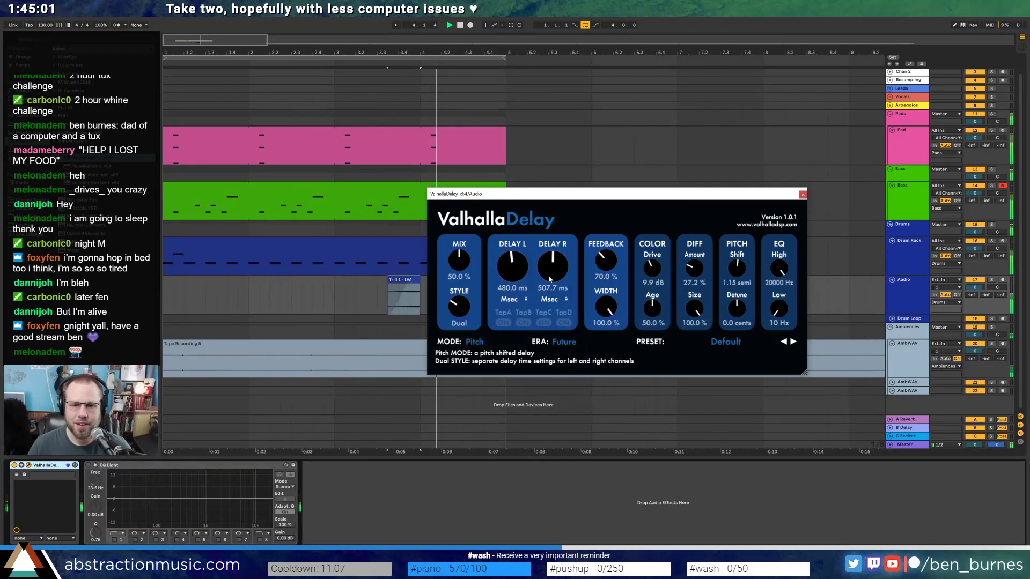
drag(513, 268, 552, 273)
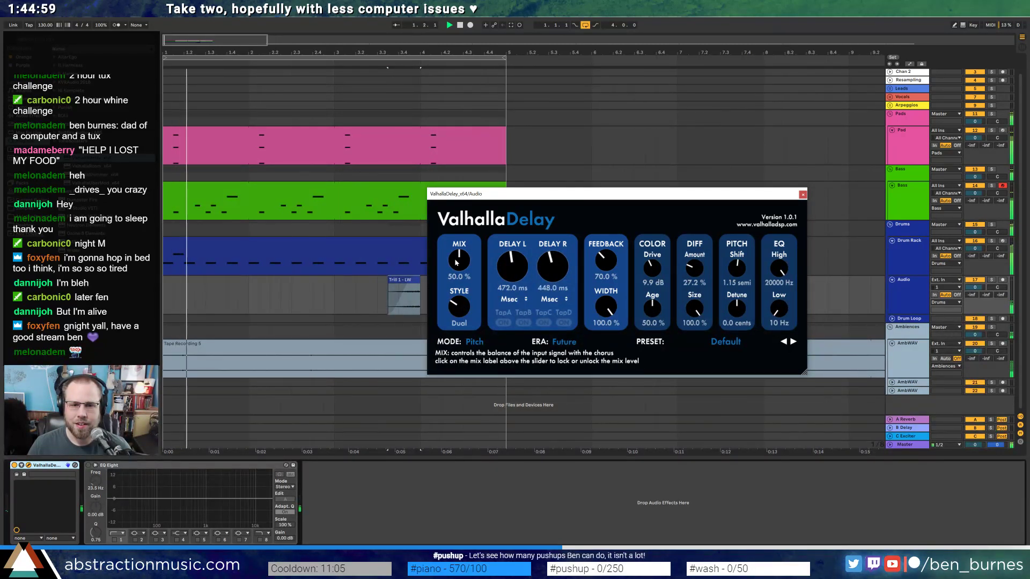
drag(456, 262, 467, 275)
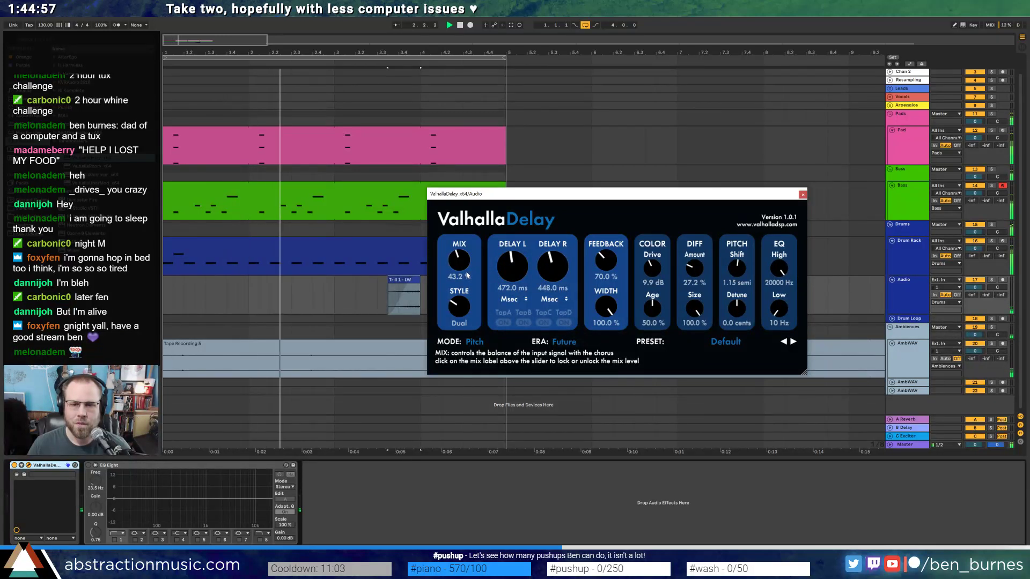
drag(605, 261, 605, 270)
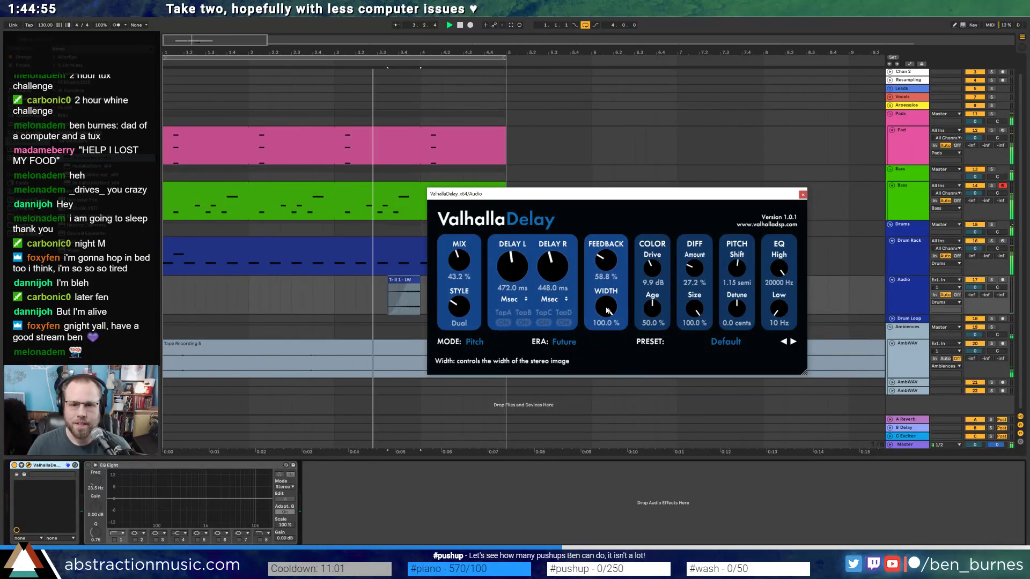
- Set ValhallaDelay's drive to 9.5 dB, stop playback and move the plugin window clear of the Audio track's clip
drag(654, 268, 658, 272)
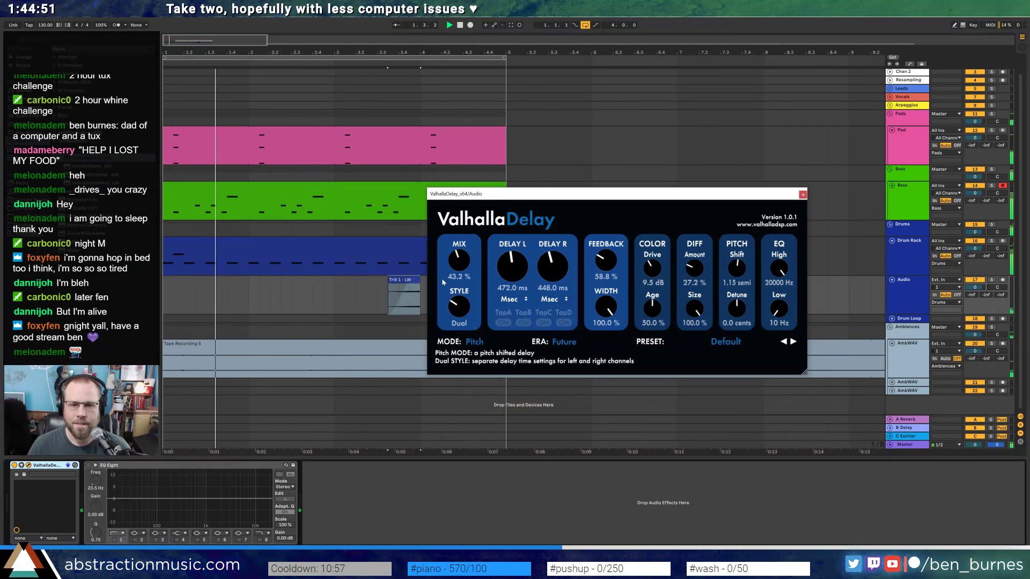
key(space)
drag(594, 193, 698, 279)
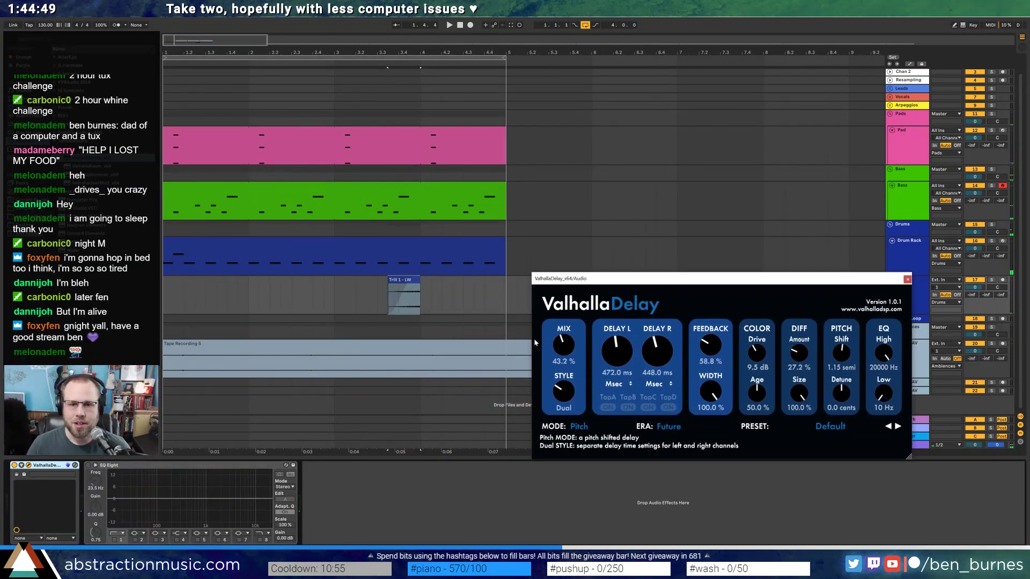
- Set ValhallaDelay's feedback to 60.6 % and draw a Feedback automation drop at the very end of bar 4 on the Audio track
key(a)
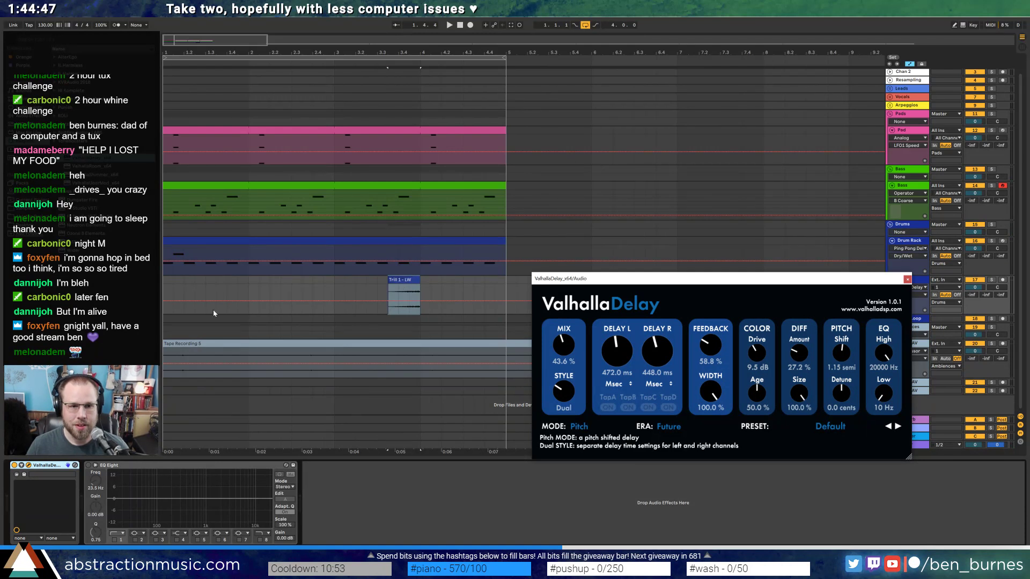
click(248, 305)
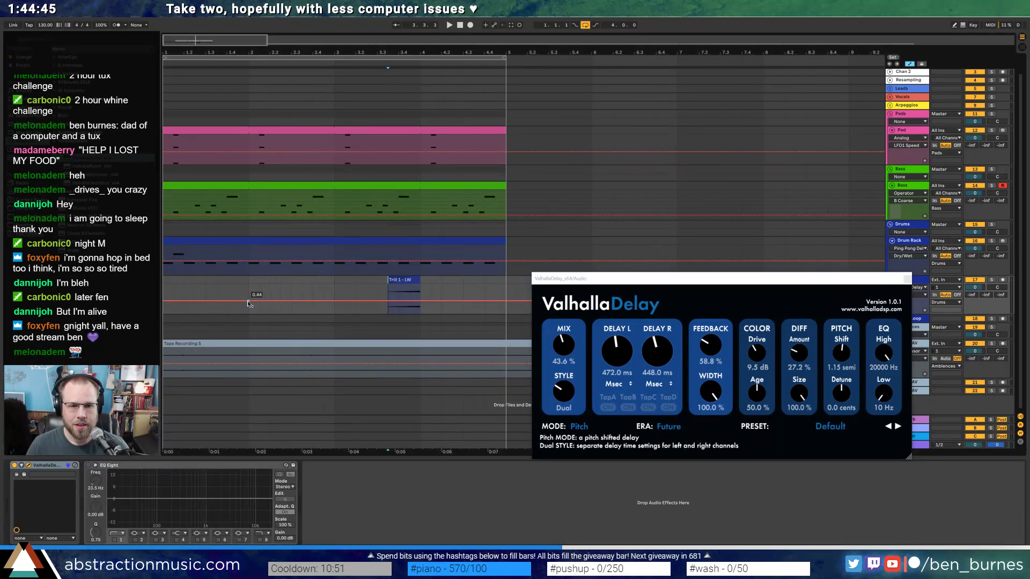
click(711, 345)
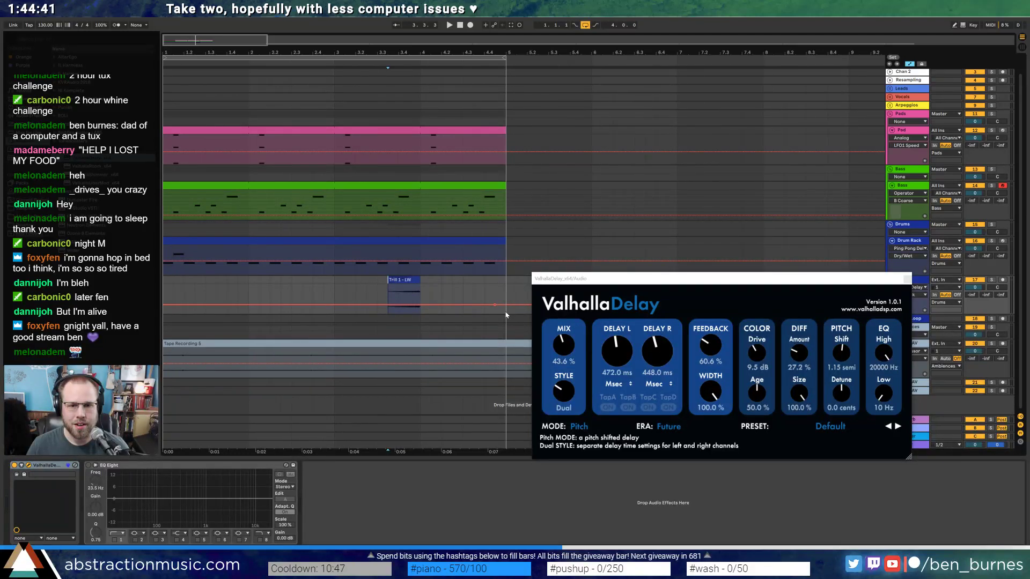
drag(505, 309, 506, 314)
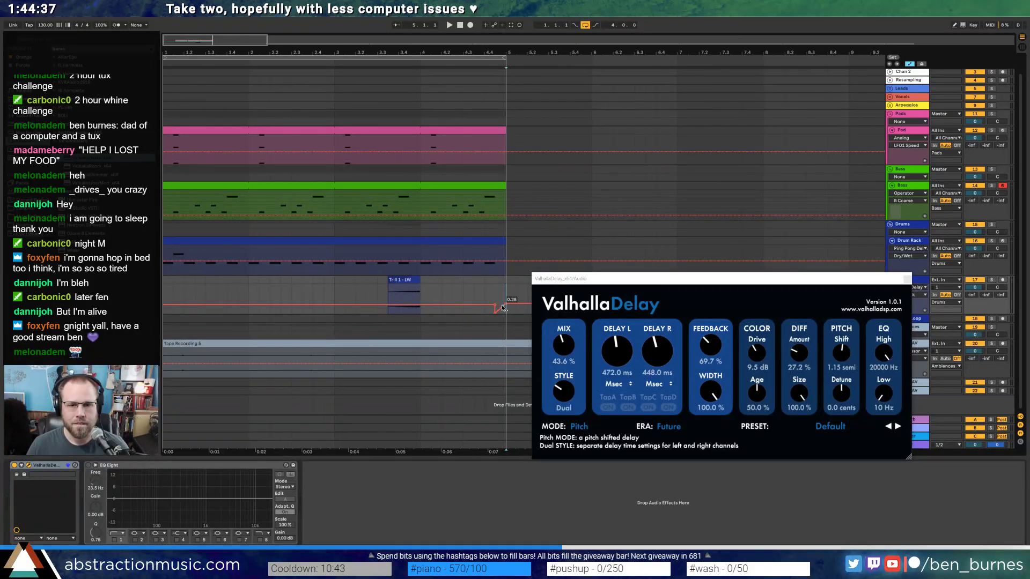
click(391, 288)
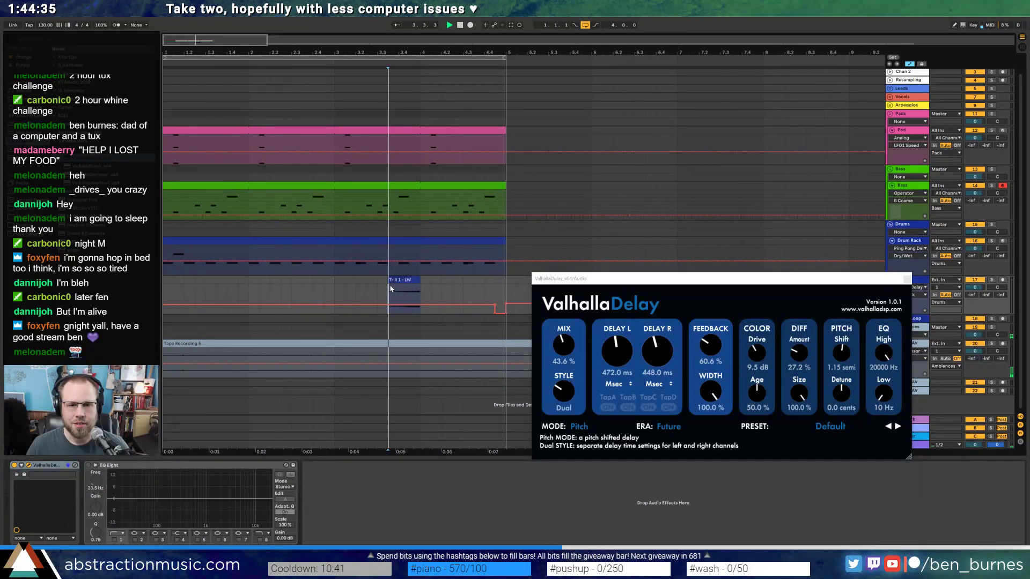
key(space)
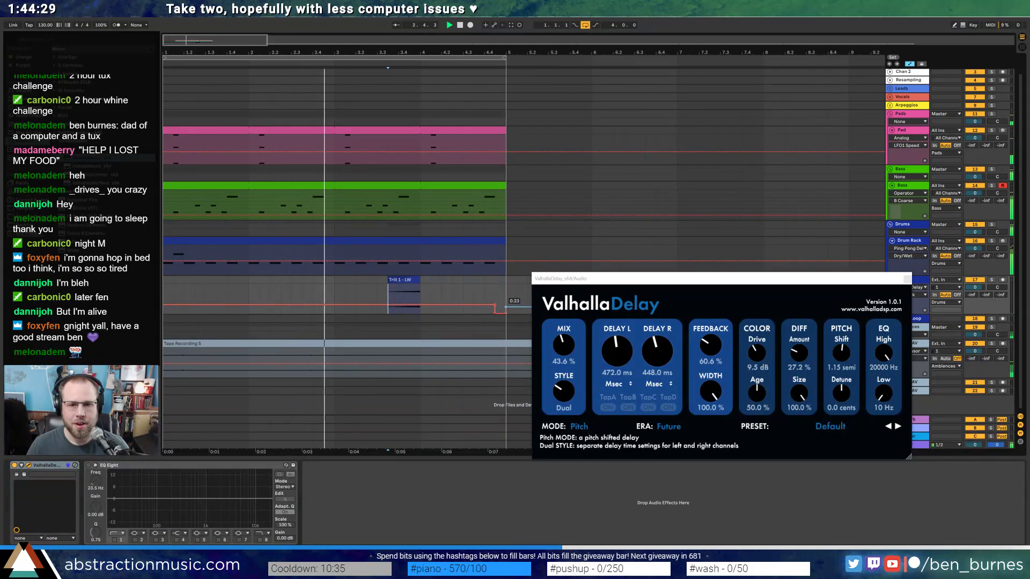
- Widen the Feedback automation drop to 0.00 across the last beat of bar 4 and close the ValhallaDelay window
mouse_move(485, 309)
mouse_down()
mouse_move(474, 309)
mouse_move(516, 310)
mouse_up()
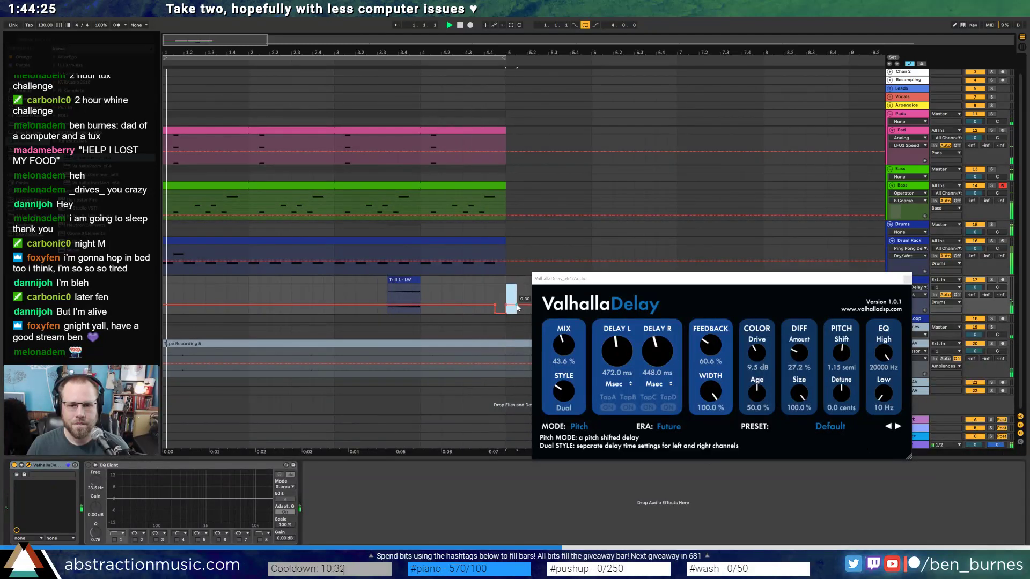
click(510, 294)
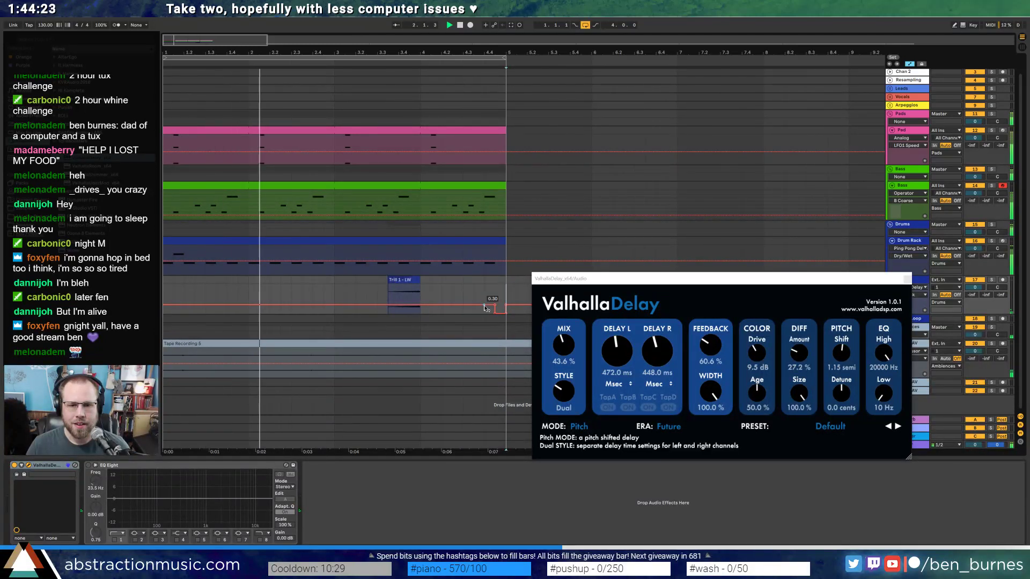
drag(494, 313, 494, 316)
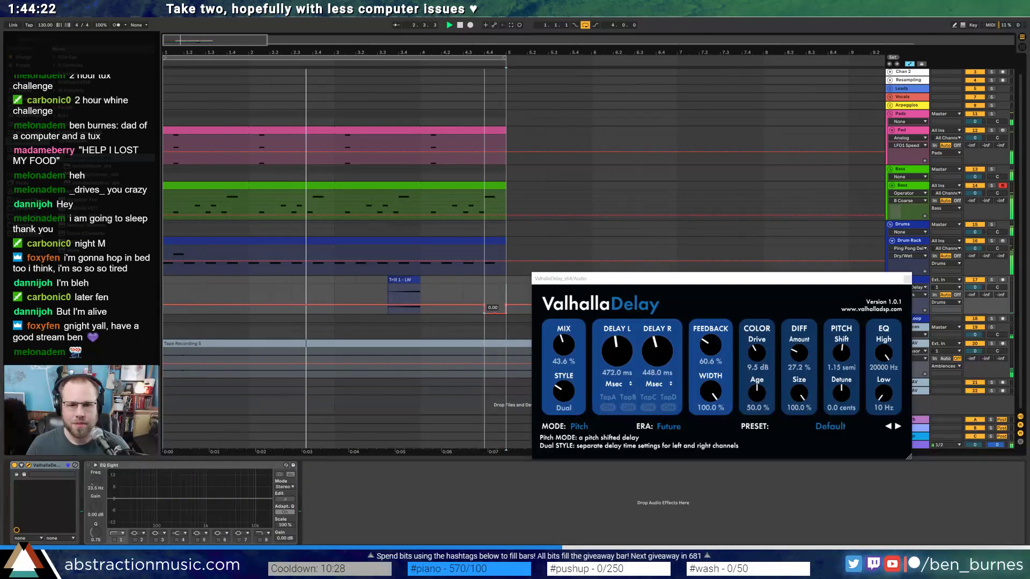
click(492, 294)
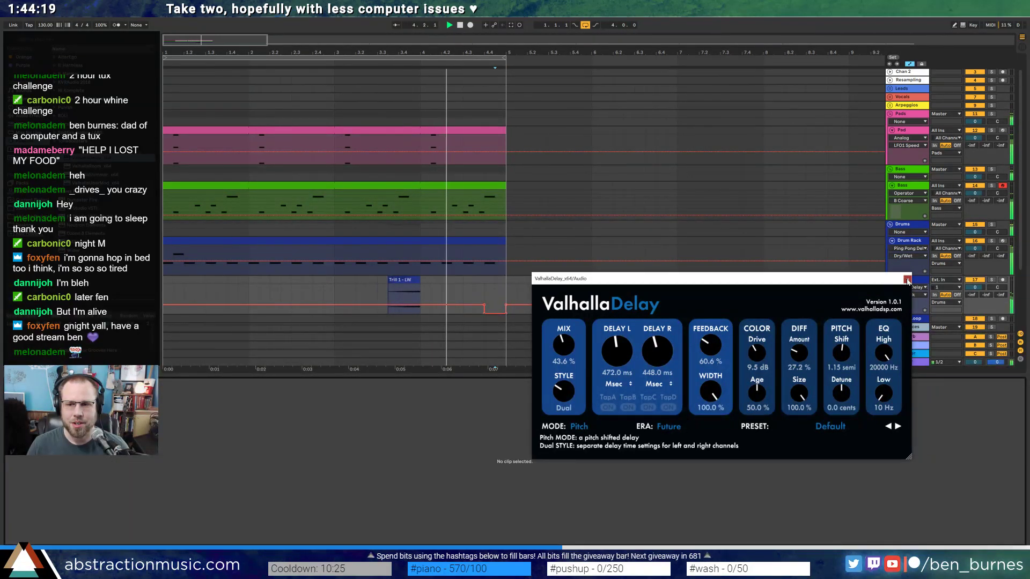
click(906, 279)
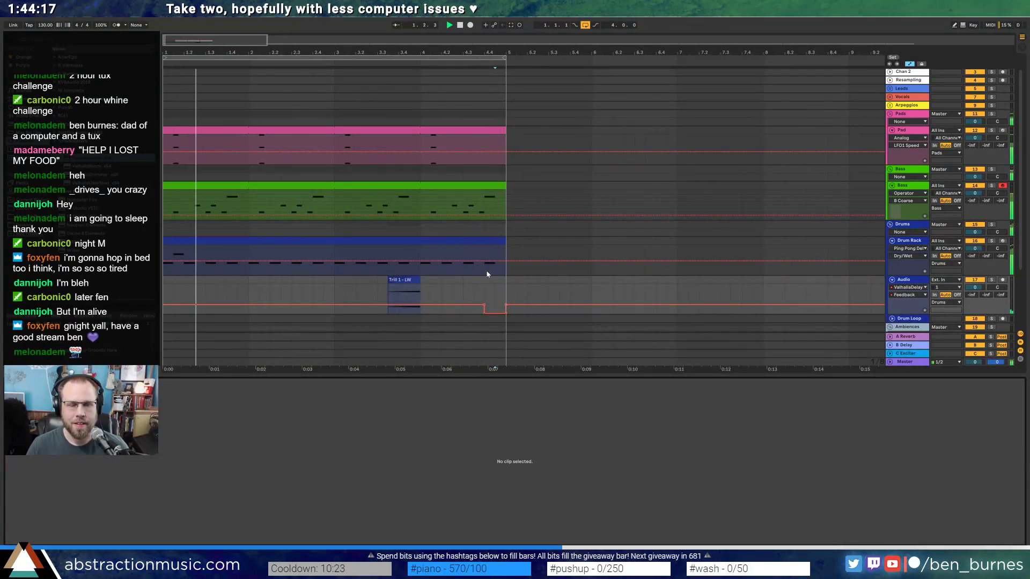
drag(260, 53, 260, 39)
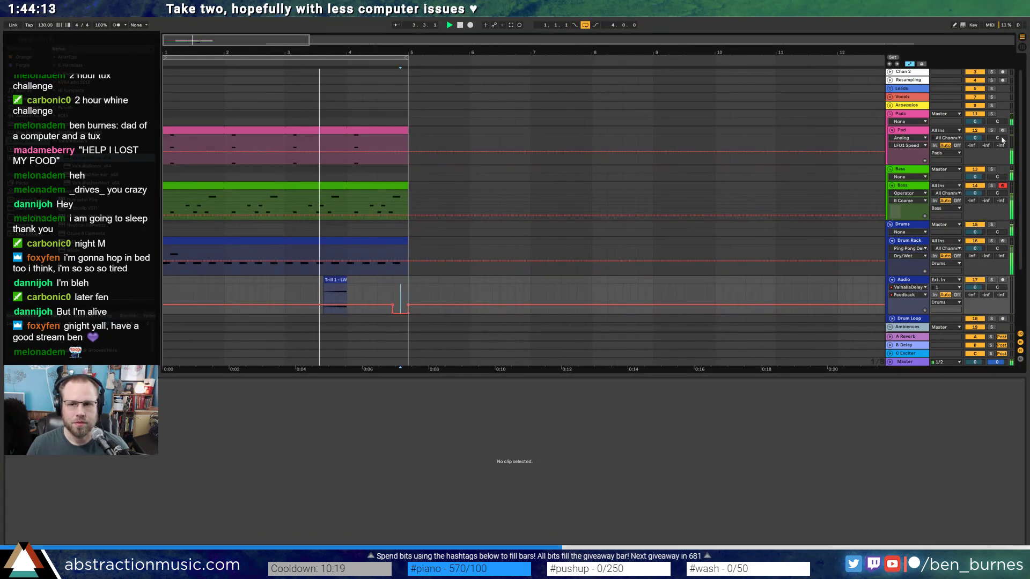
- Review the notes in the pad clip and the bass clip, stopping playback
click(380, 133)
double_click(380, 133)
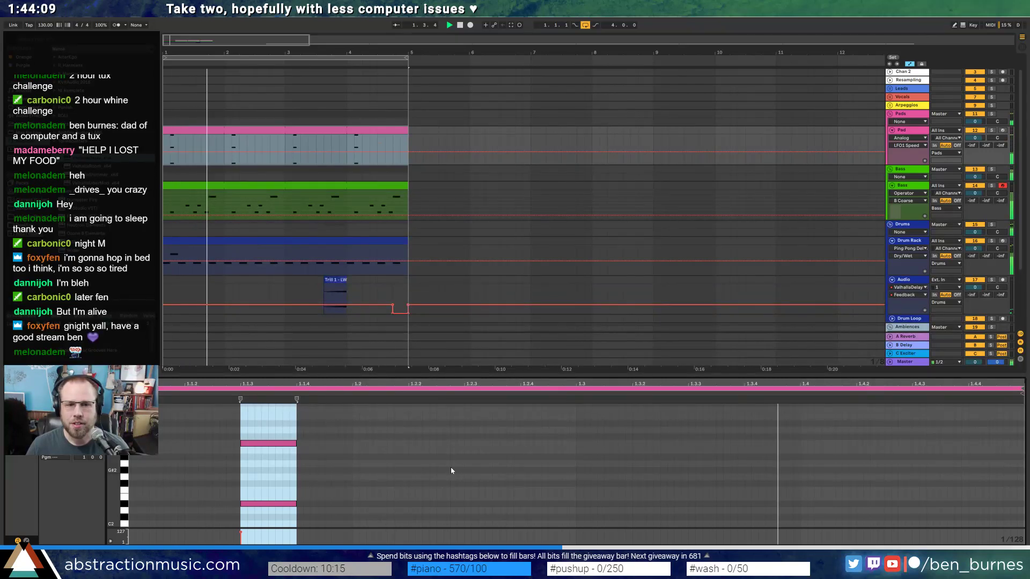
key(space)
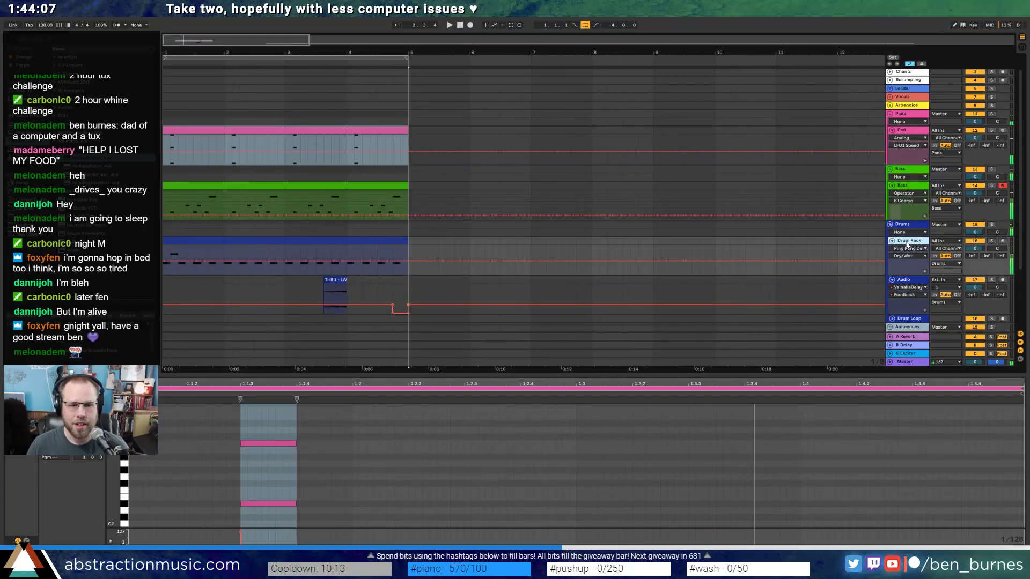
click(261, 185)
key(shift+Tab)
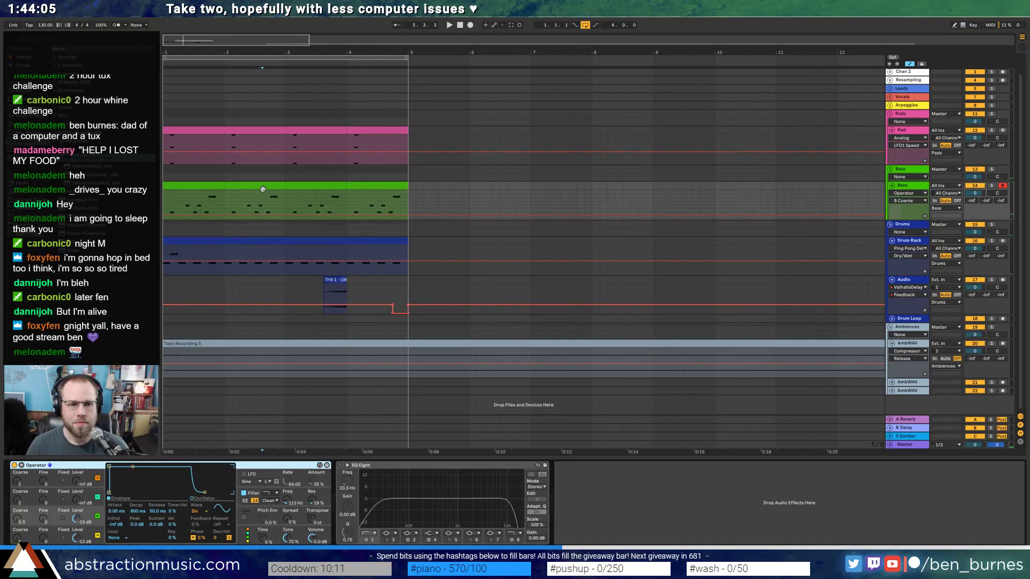
click(263, 188)
key(shift+Tab)
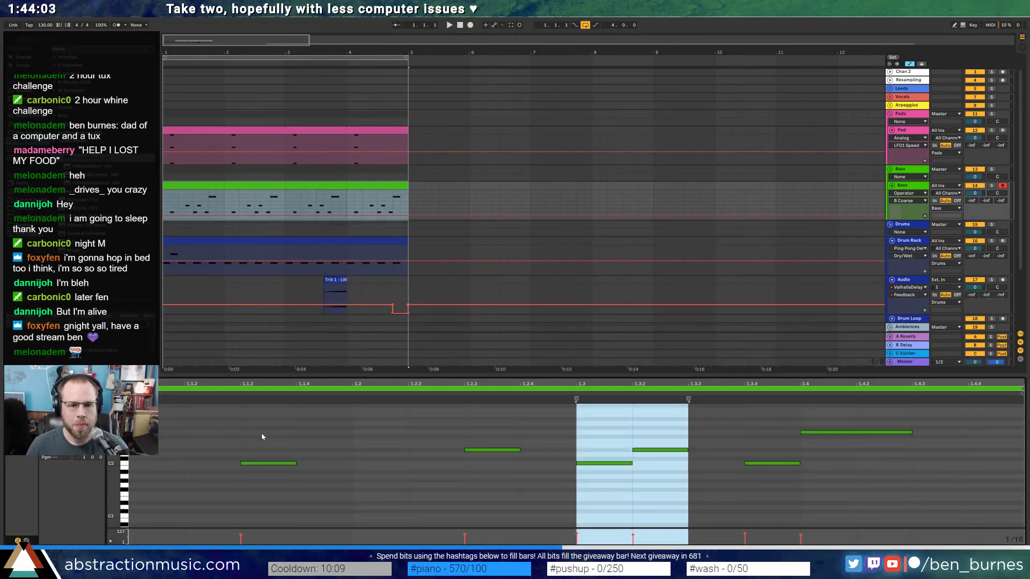
- Enable the pitch envelope in the Bass track's Operator and solo the Bass track during playback
key(shift+Tab)
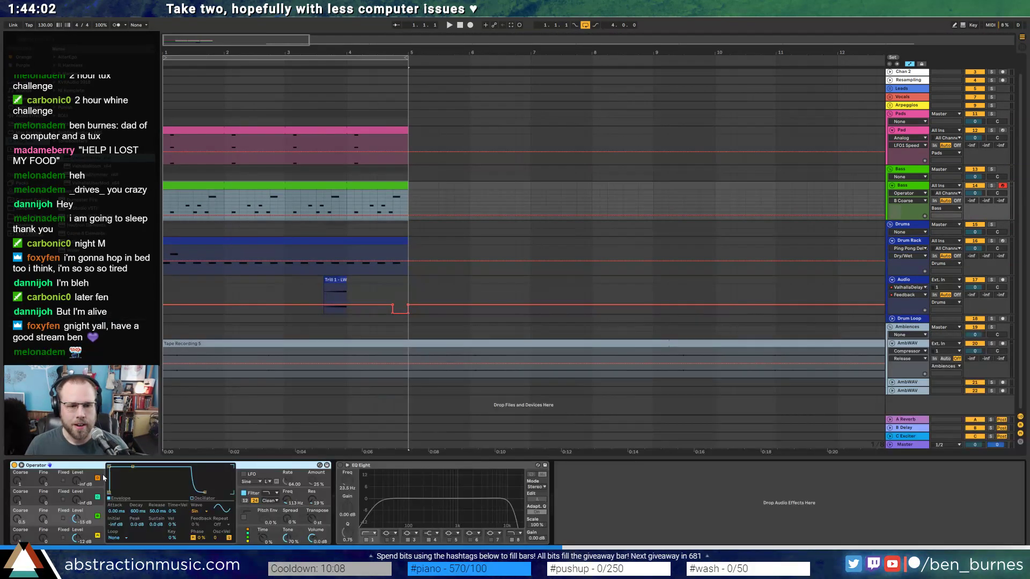
click(89, 535)
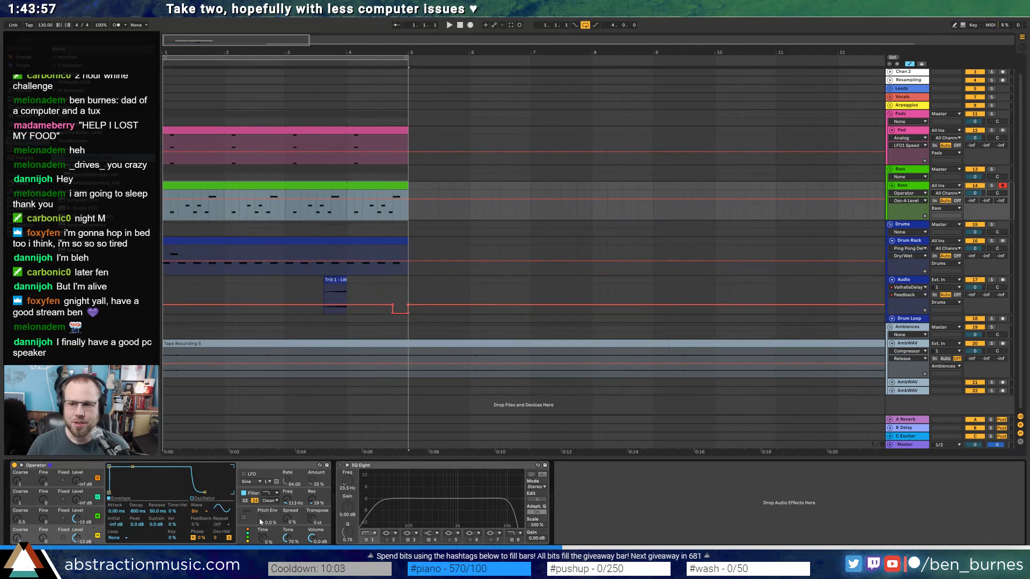
click(244, 518)
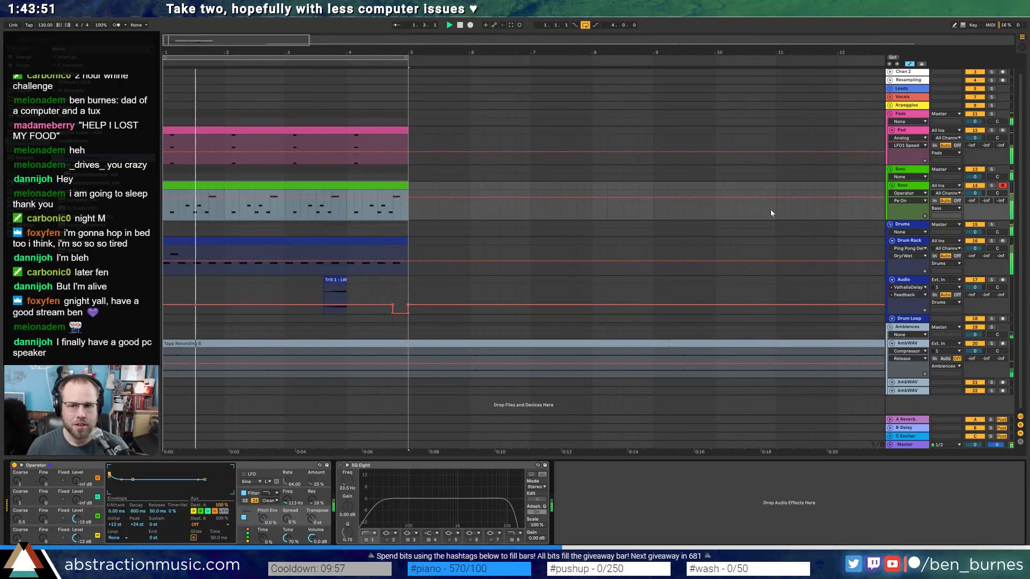
click(992, 186)
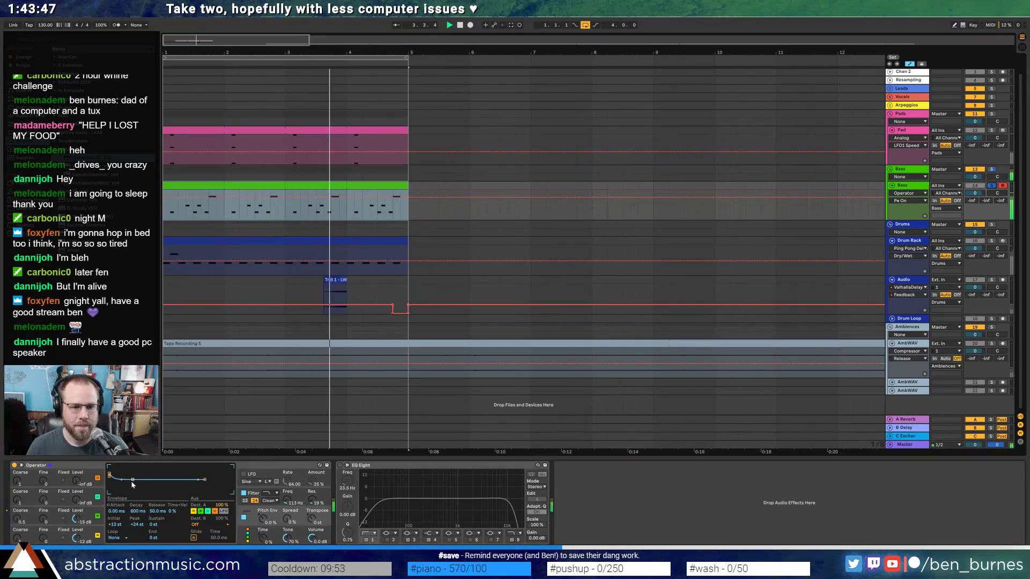
- Set the pitch envelope's decay to 13.9 ms and peak to +29 st, and try a filter frequency of 247 Hz
drag(132, 480, 110, 473)
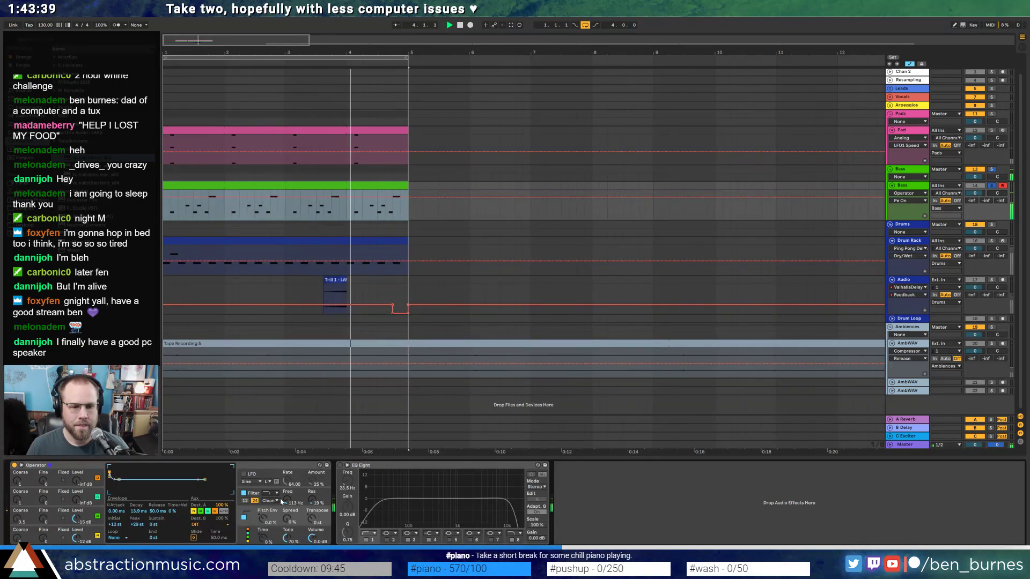
drag(281, 502, 280, 490)
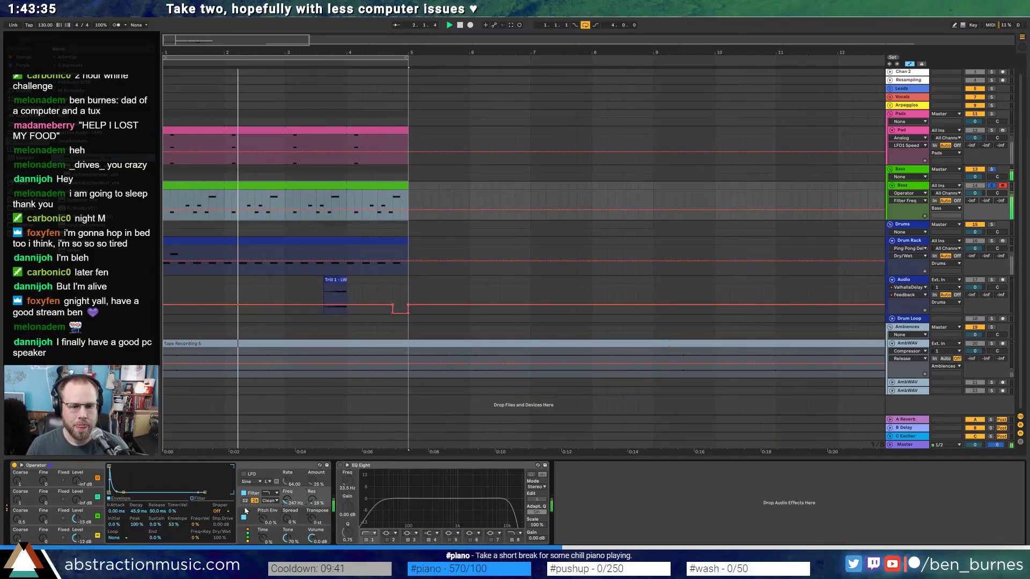
click(245, 511)
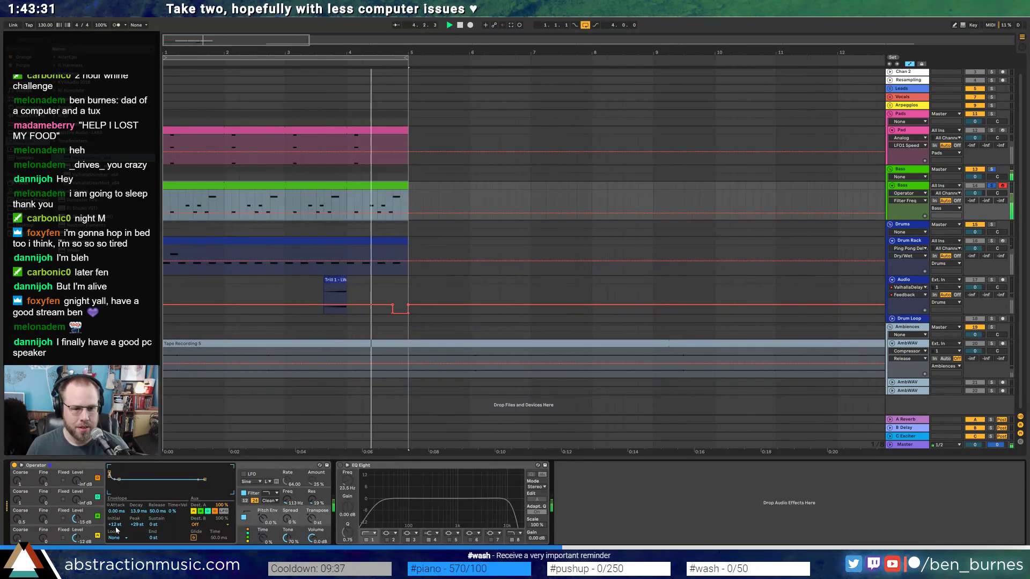
- Raise the pitch envelope's initial value and undo the trial changes to its decay and sustain
drag(116, 525, 135, 479)
key(ctrl+z)
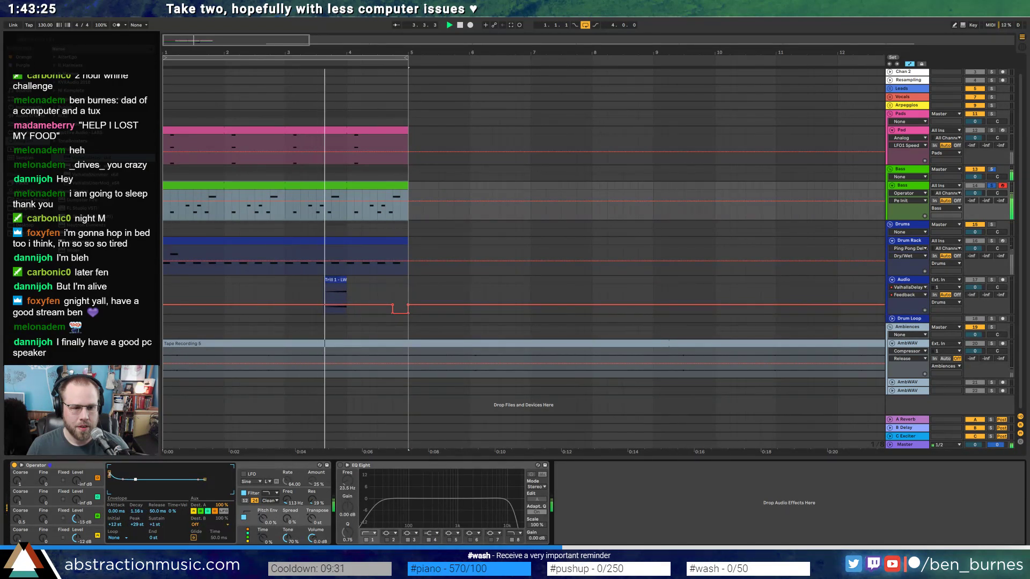
key(ctrl+z)
key(ctrl+z)
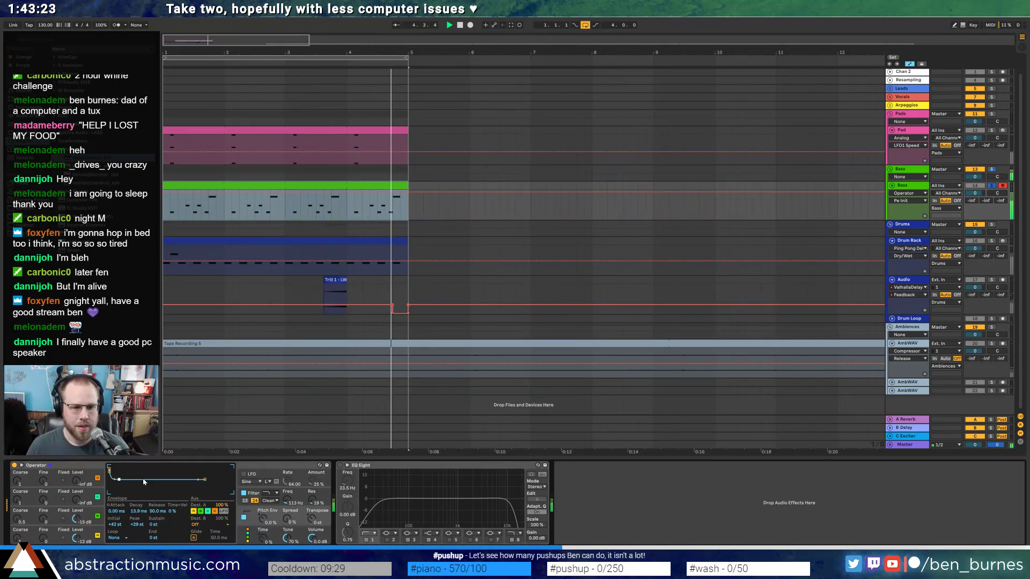
- Raise Operator's pitch envelope amount while the bass plays, comparing the sound with the envelope off and on
key(space)
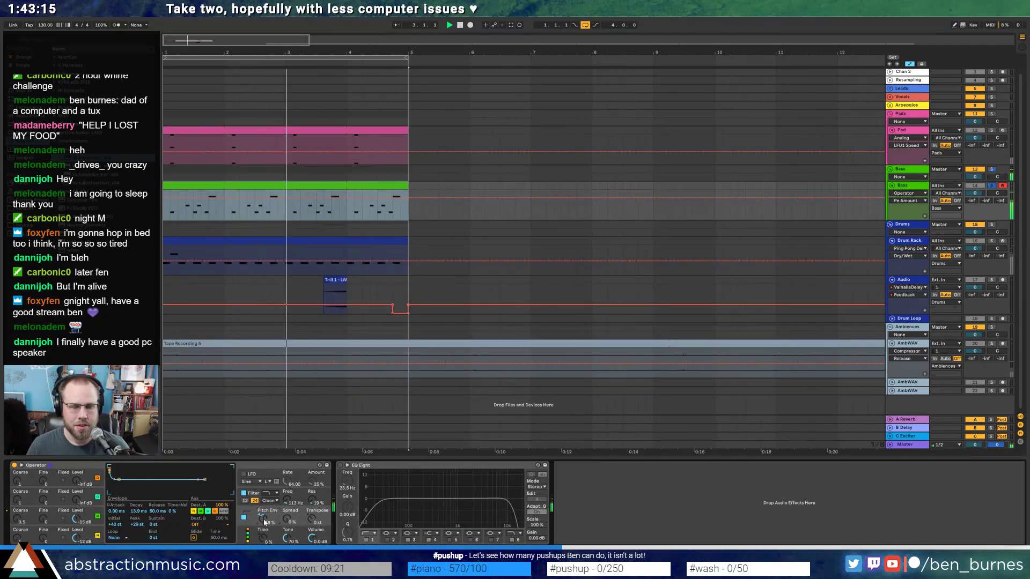
key(space)
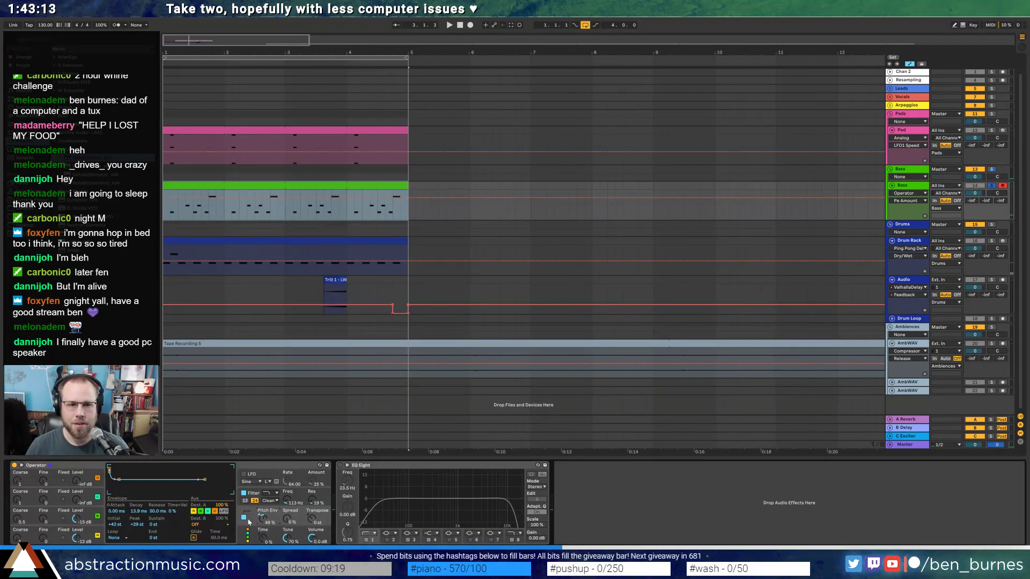
key(space)
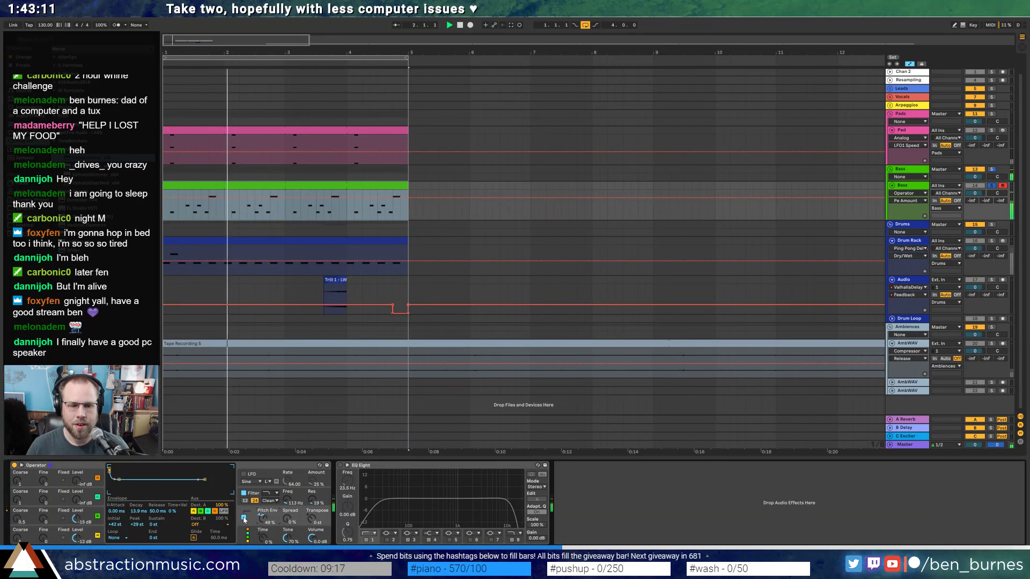
click(244, 518)
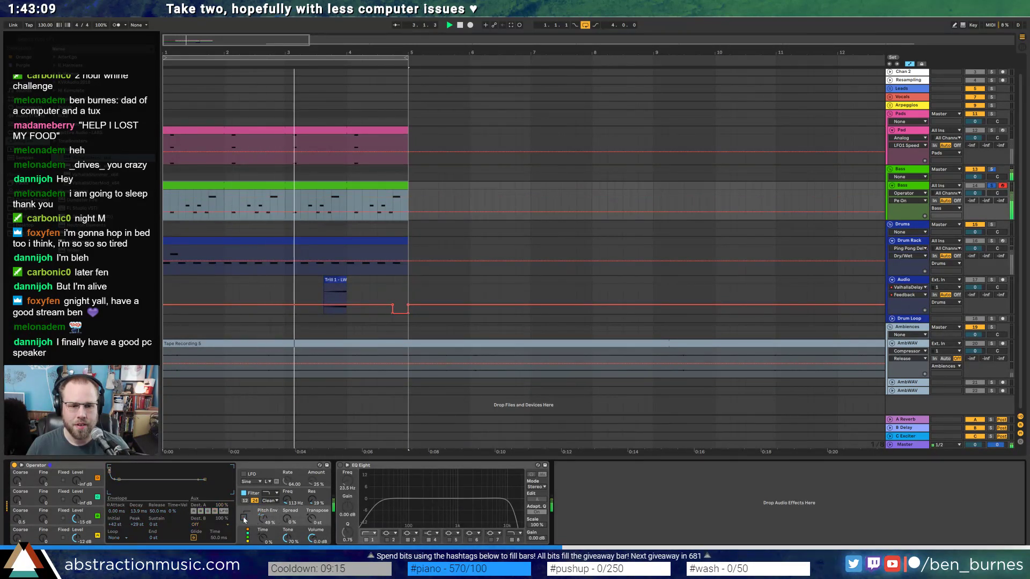
click(244, 518)
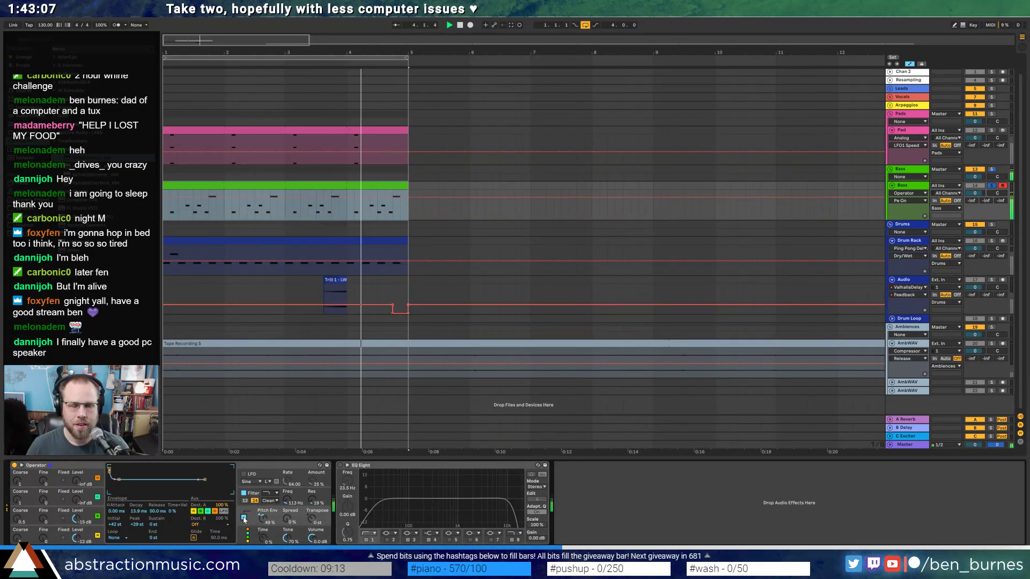
drag(263, 519, 264, 543)
key(space)
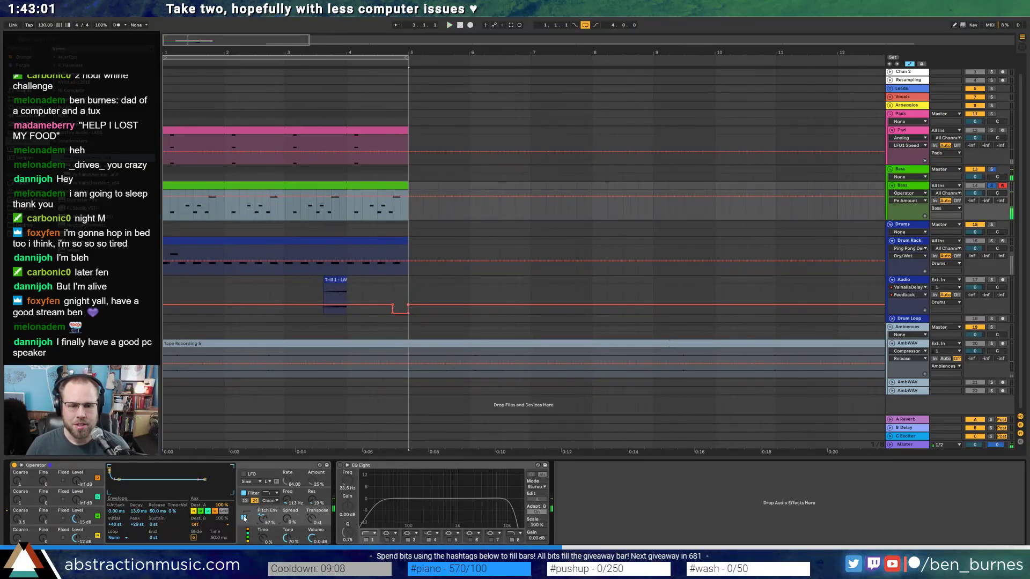
- Change the waveform of Operator's oscillator B on the Bass track to Square 3 and audition the bass
click(31, 512)
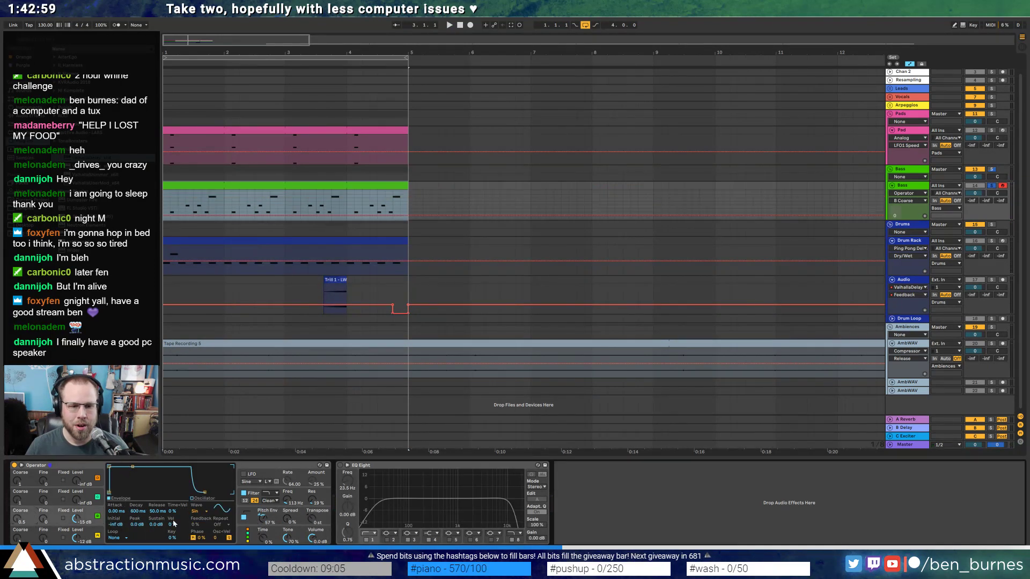
click(194, 513)
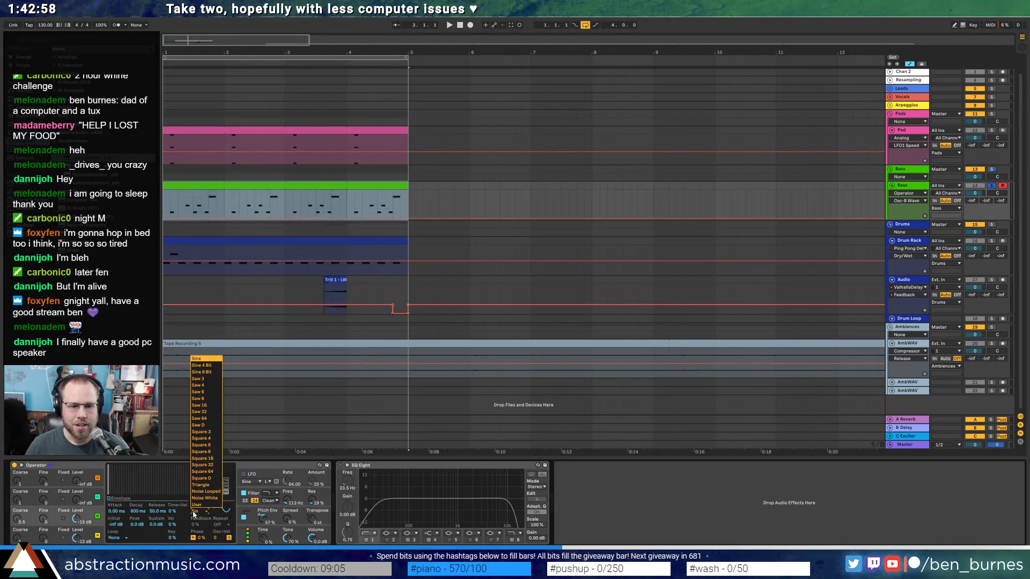
click(202, 433)
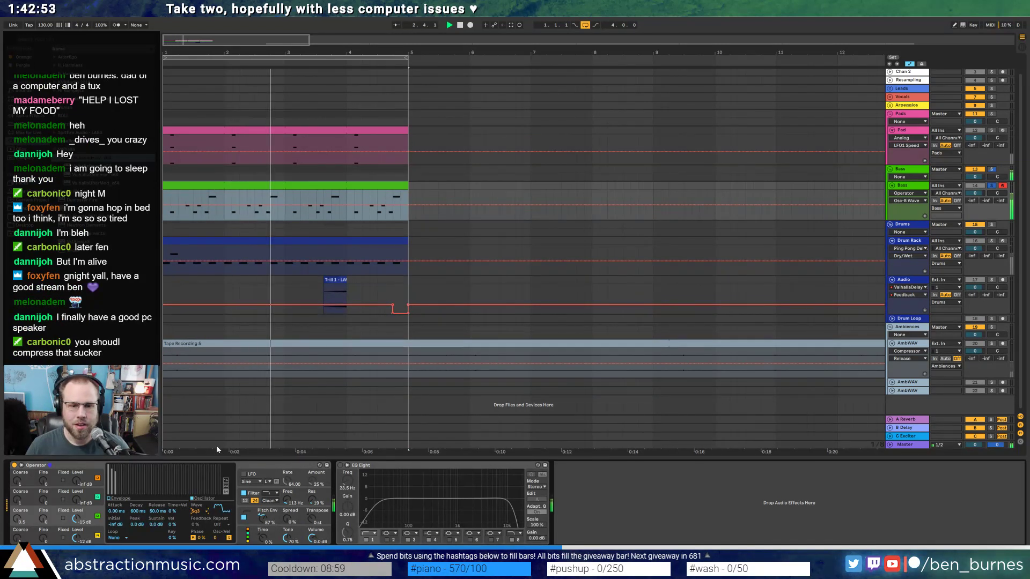
key(space)
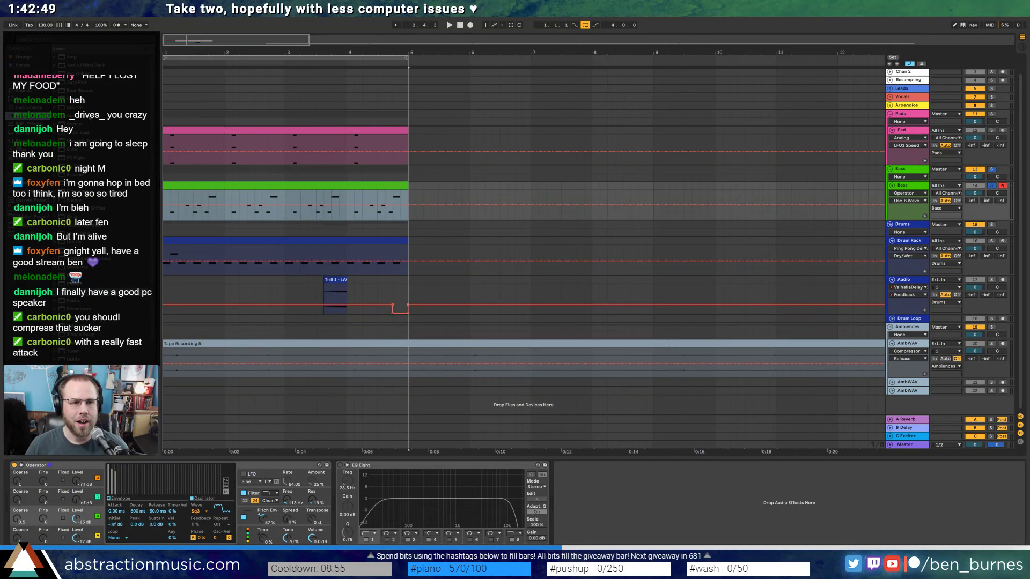
- Insert a Compressor between Operator and EQ Eight on the Bass track and adjust its threshold during playback
drag(80, 116, 339, 497)
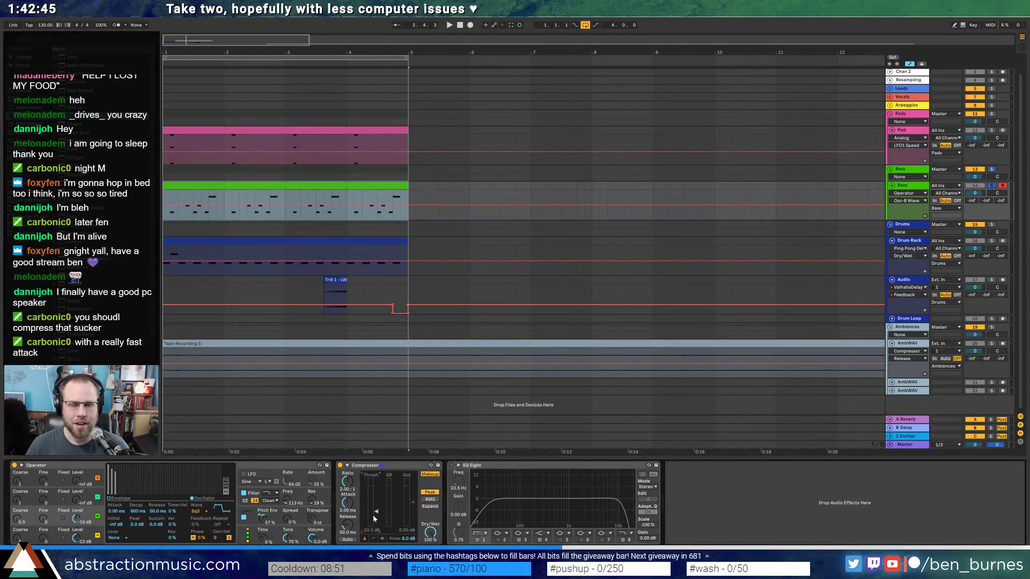
key(space)
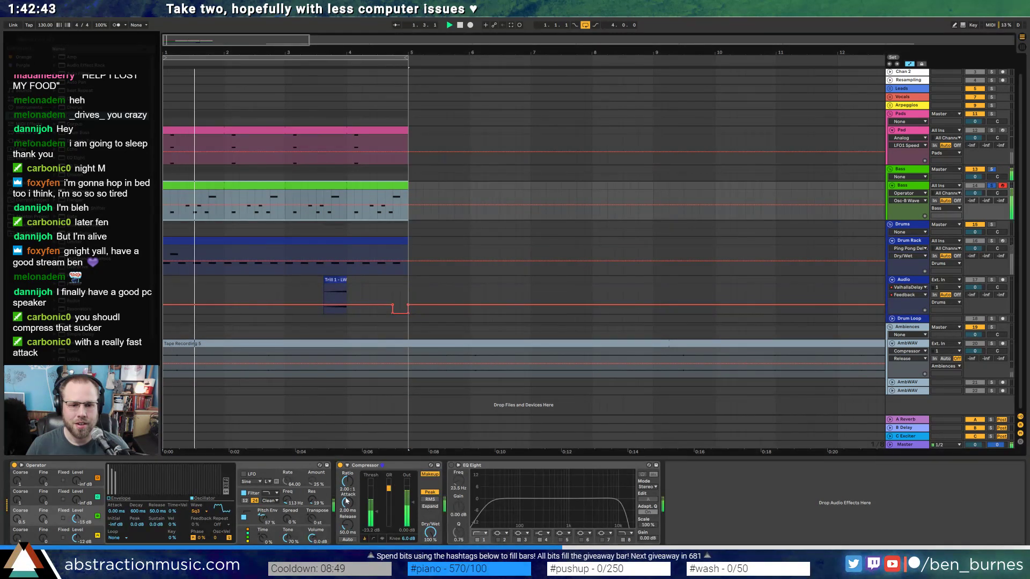
drag(378, 518, 375, 519)
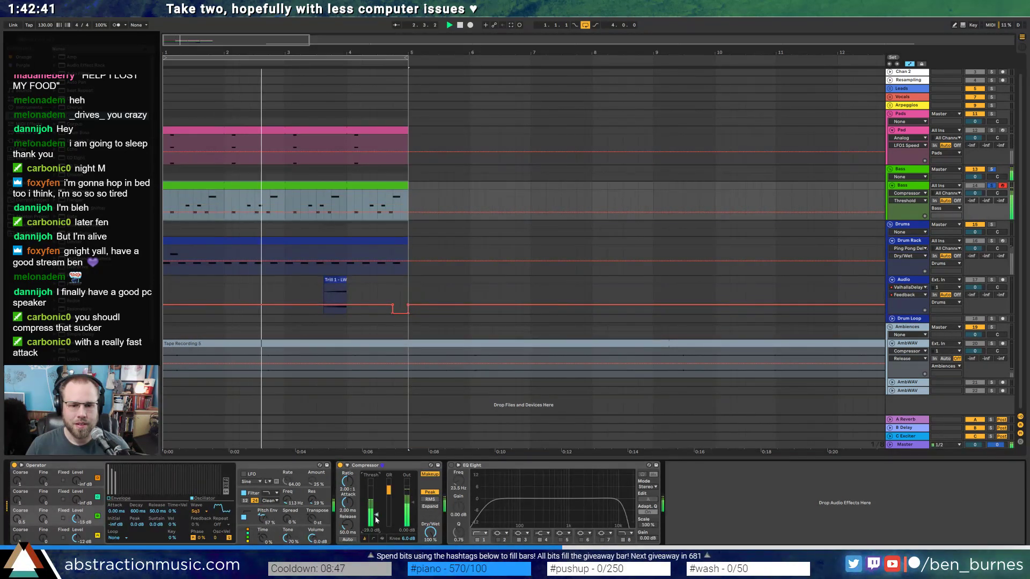
- Lower Operator's filter frequency and set the Bass Compressor to 0.01 ms attack, a longer release and a 2.47:1 ratio
drag(289, 503, 289, 496)
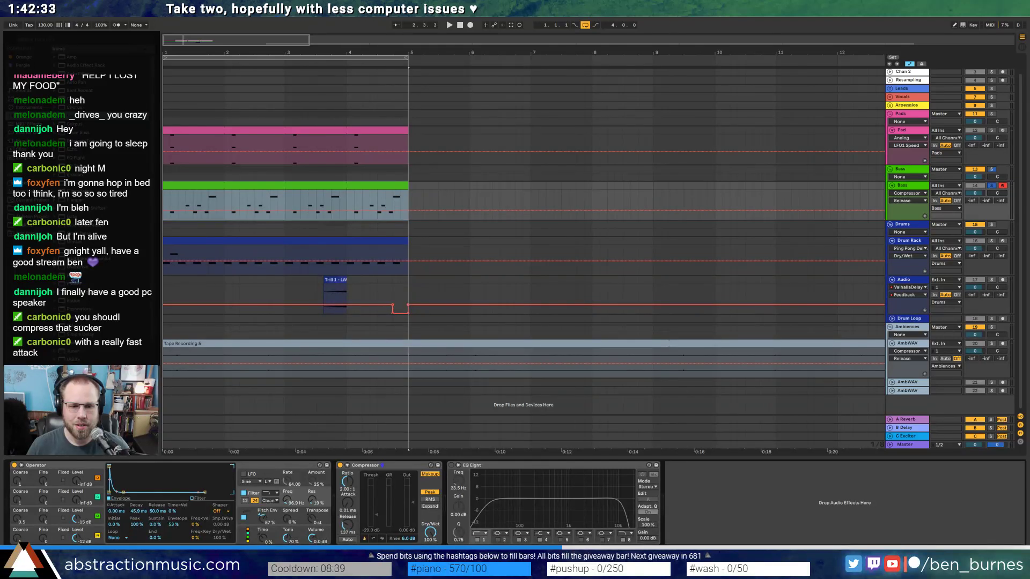
drag(343, 527, 343, 528)
key(space)
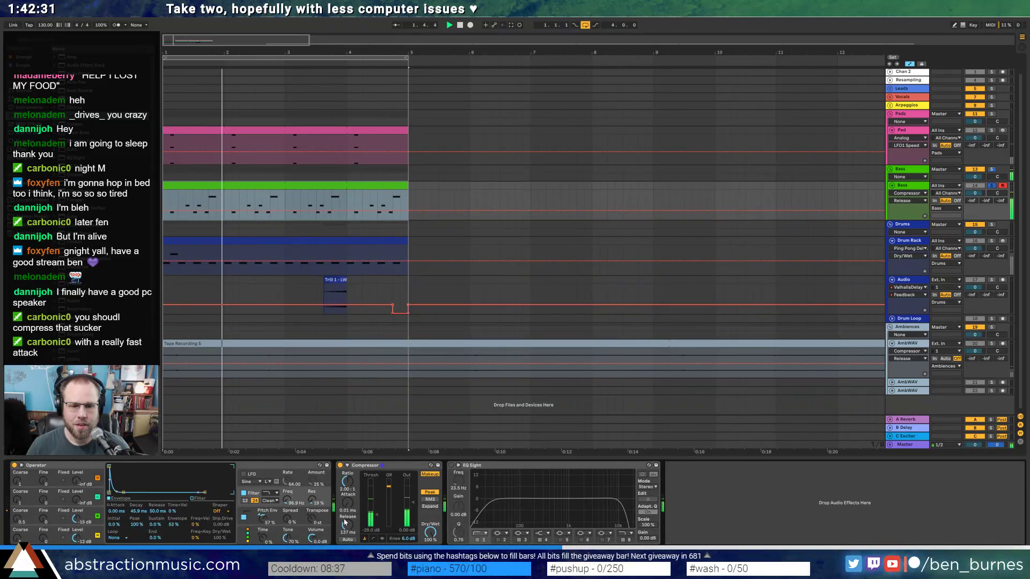
drag(347, 481, 348, 470)
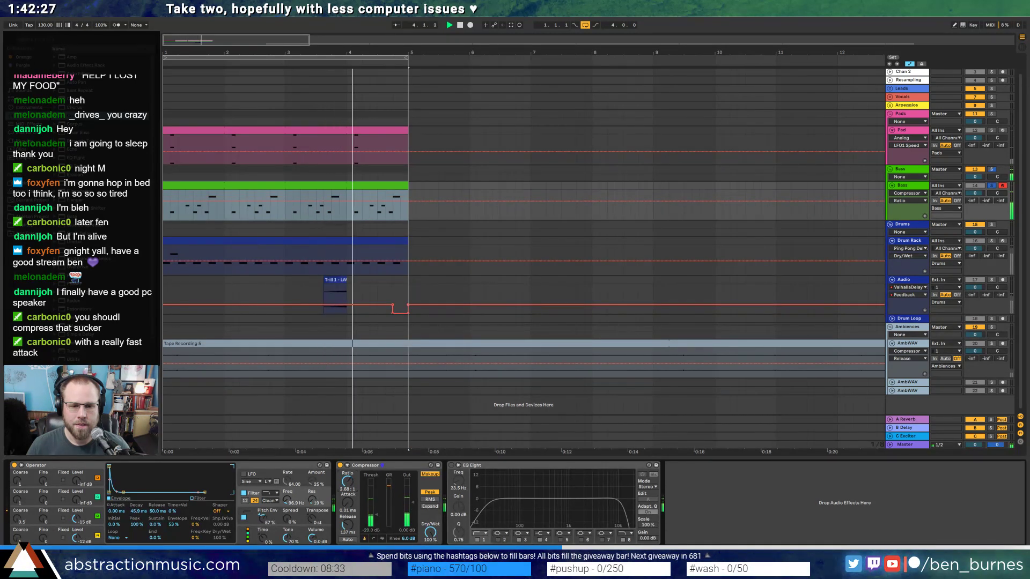
key(space)
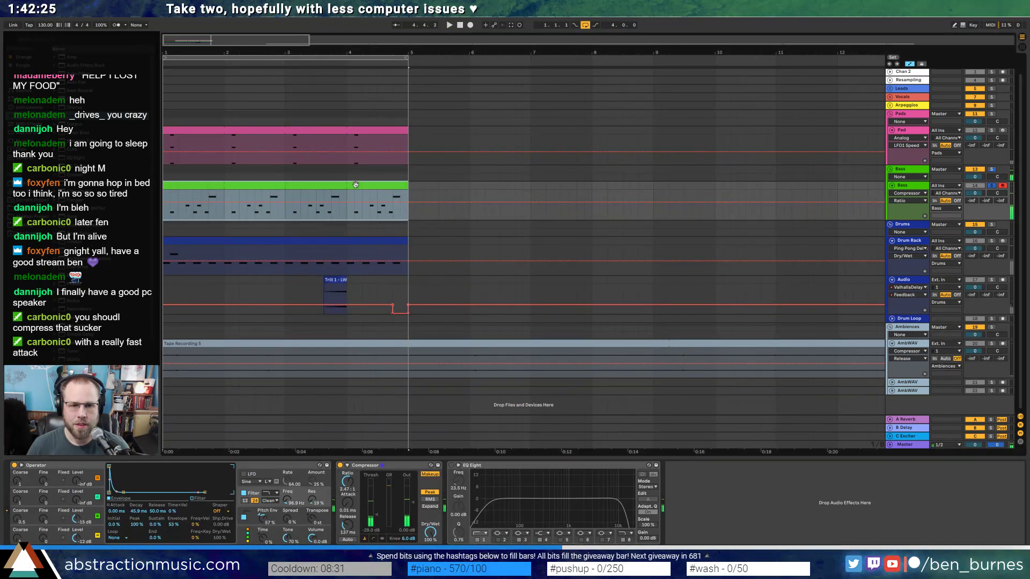
- Split bar 4 of the Bass part into its own clip and hide the arrangement's automation lanes
double_click(354, 184)
drag(349, 197, 407, 195)
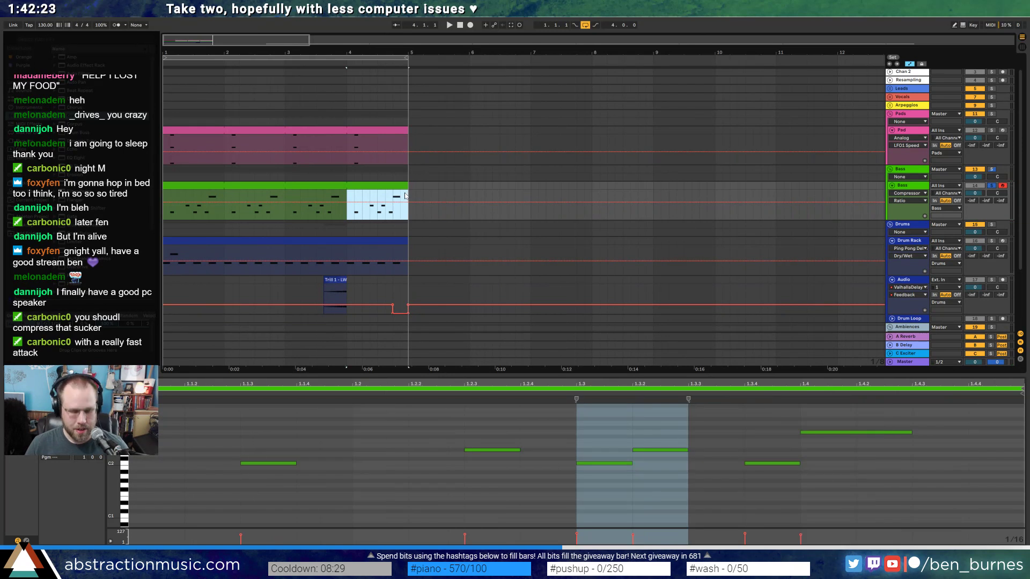
key(a)
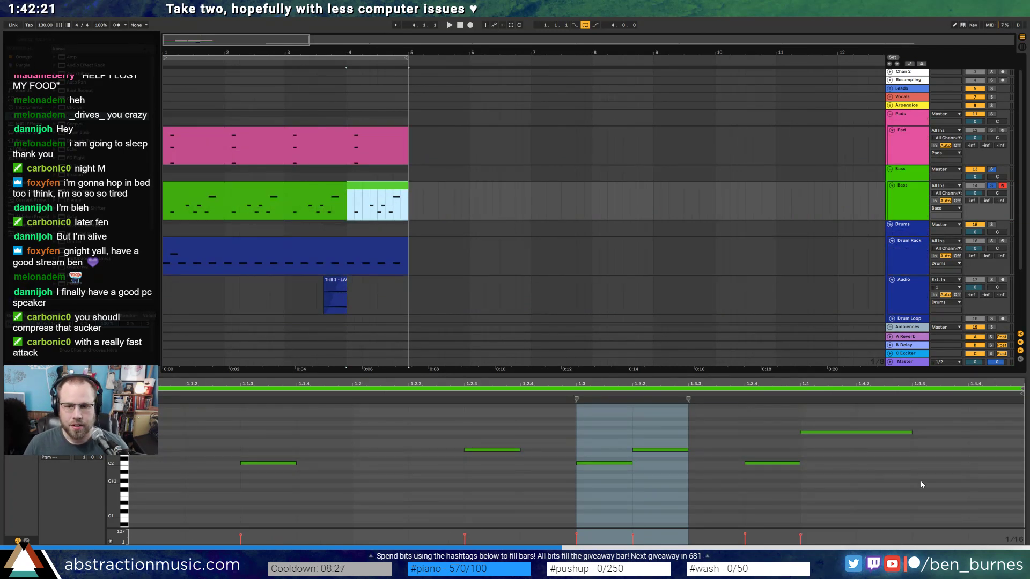
- In the bar 4 Bass clip, add a sixteenth note at 1.4.4 matching the pitch of the eighth note at 1.4
click(875, 431)
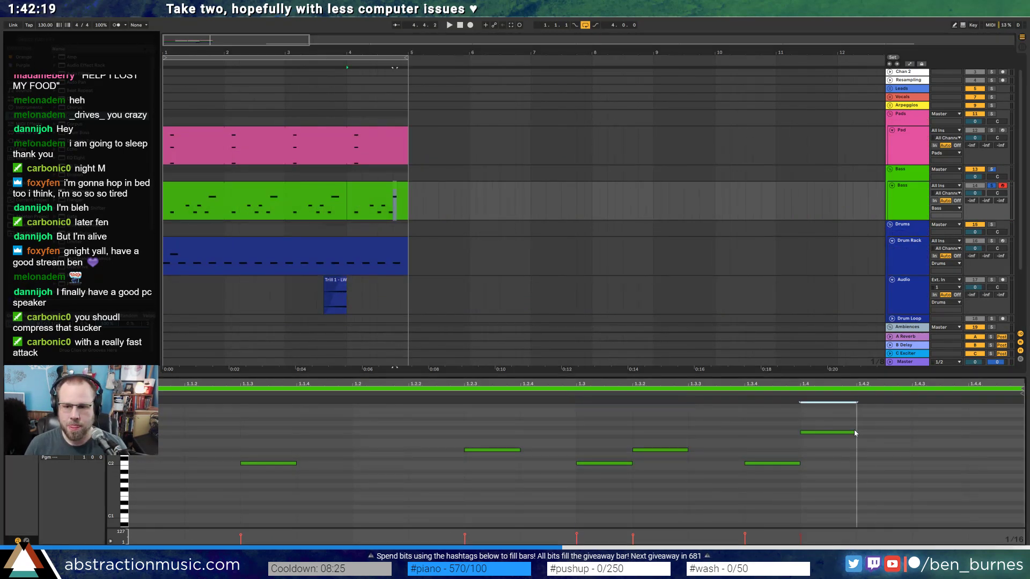
drag(884, 418, 963, 452)
key(ctrl+d)
key(space)
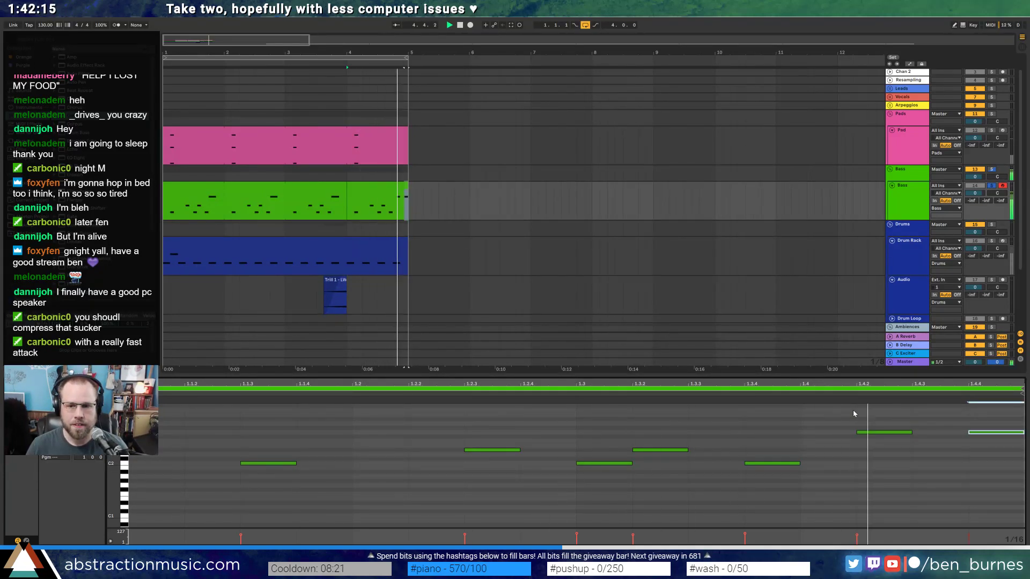
drag(878, 415, 912, 432)
key(Left)
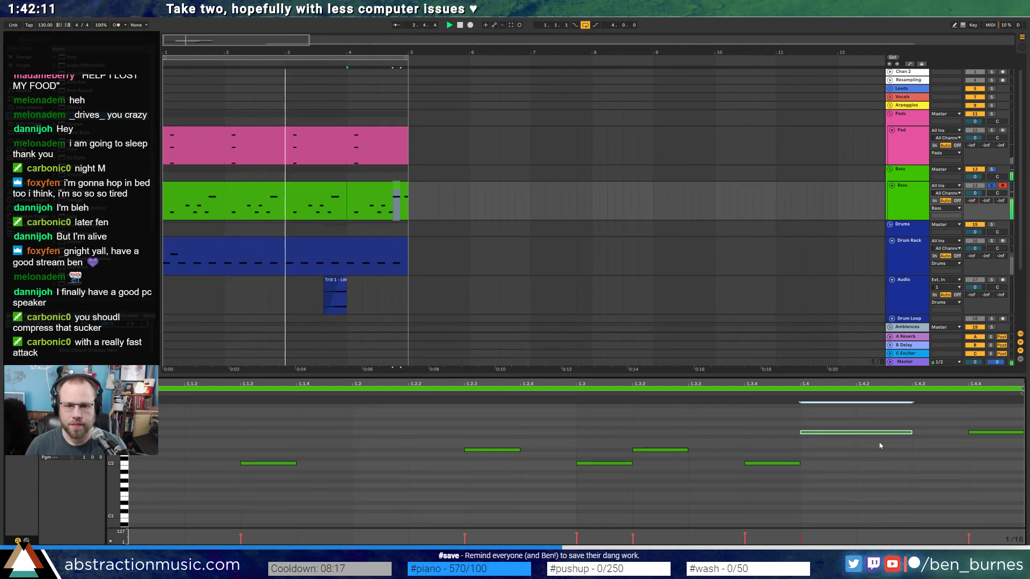
- Unsolo the Bass track and copy the edited bar 4 Bass clip over bar 2
click(992, 185)
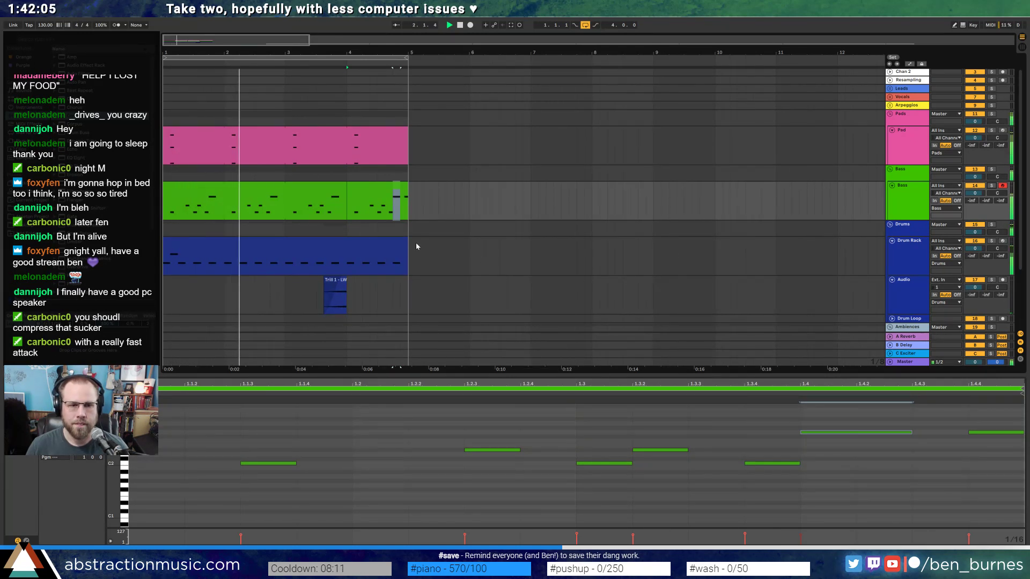
click(356, 186)
key(ctrl+c)
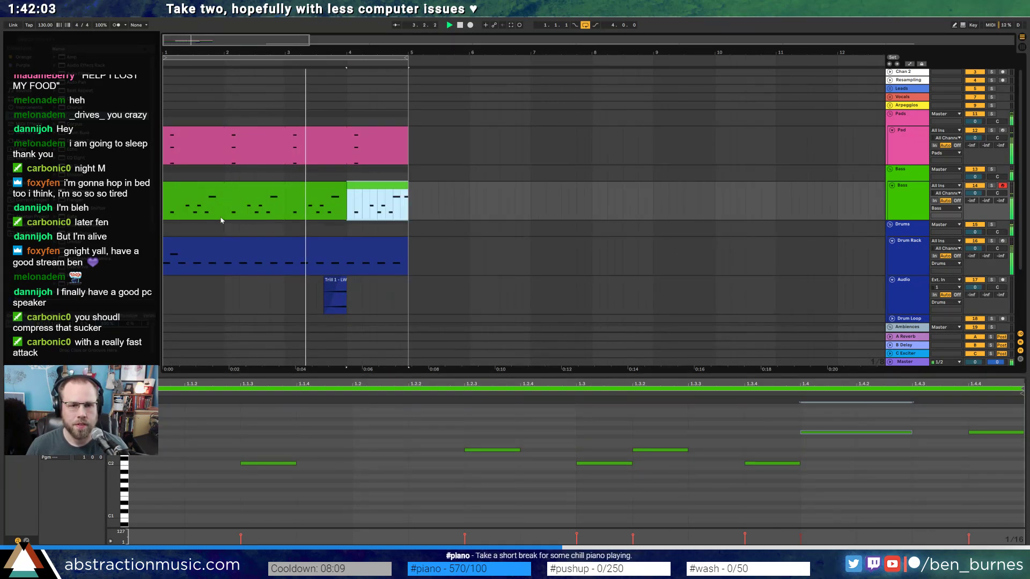
click(225, 213)
key(ctrl+v)
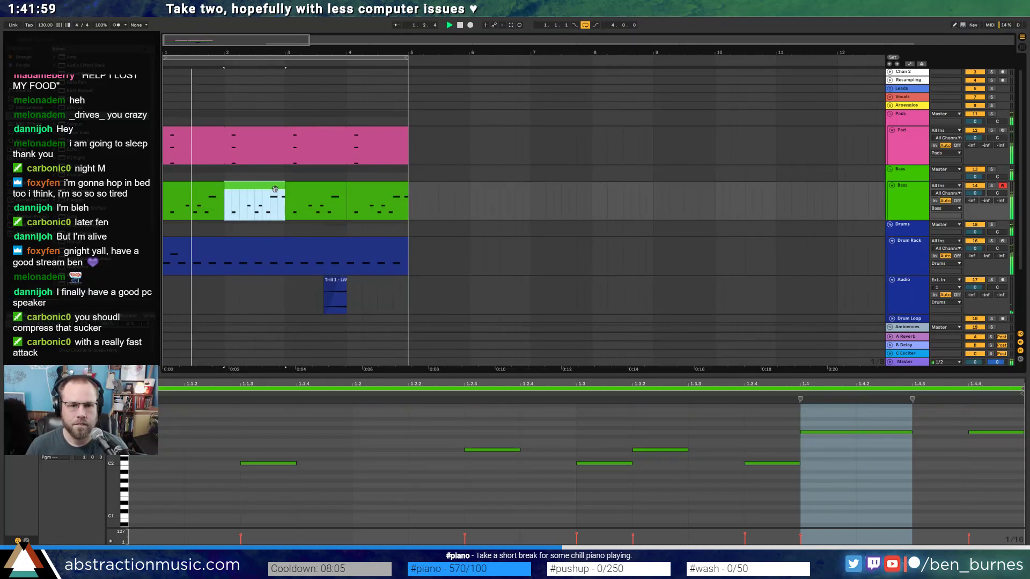
- On the trill track's EQ Eight, enable a gentle low cut at 287 Hz and a high shelf that reduces the highs
click(839, 469)
key(shift+Tab)
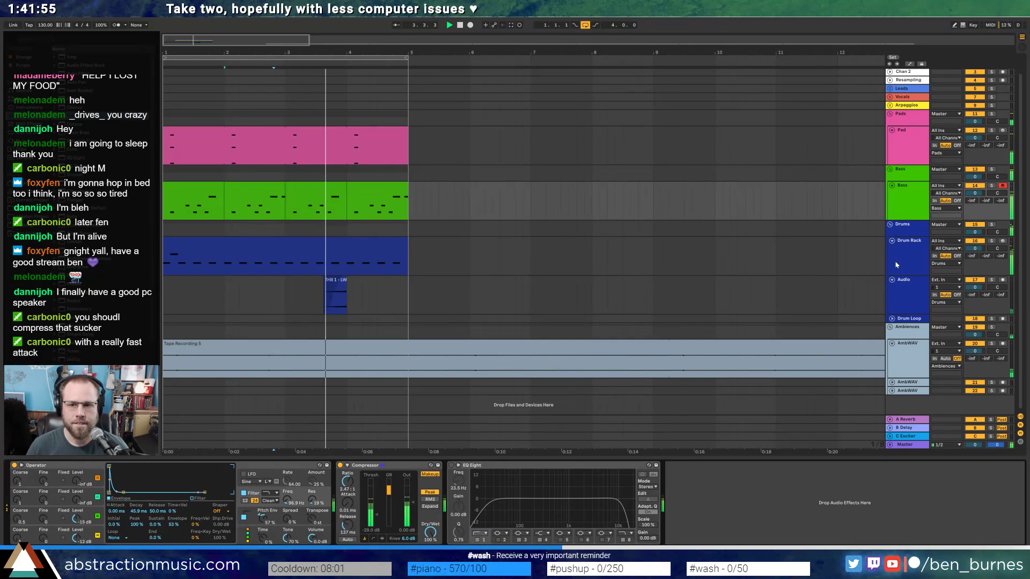
click(332, 287)
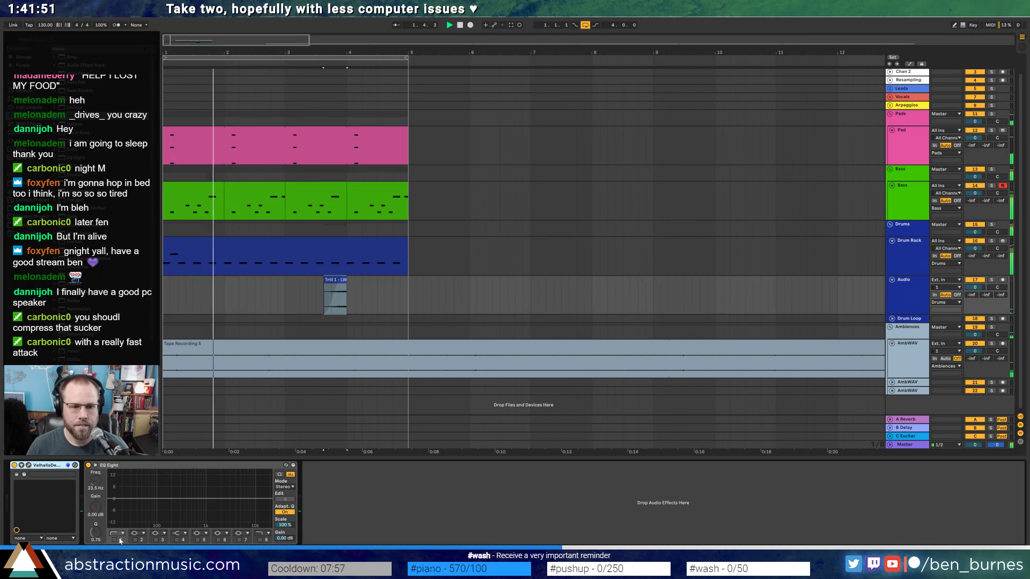
click(114, 540)
drag(126, 503, 192, 519)
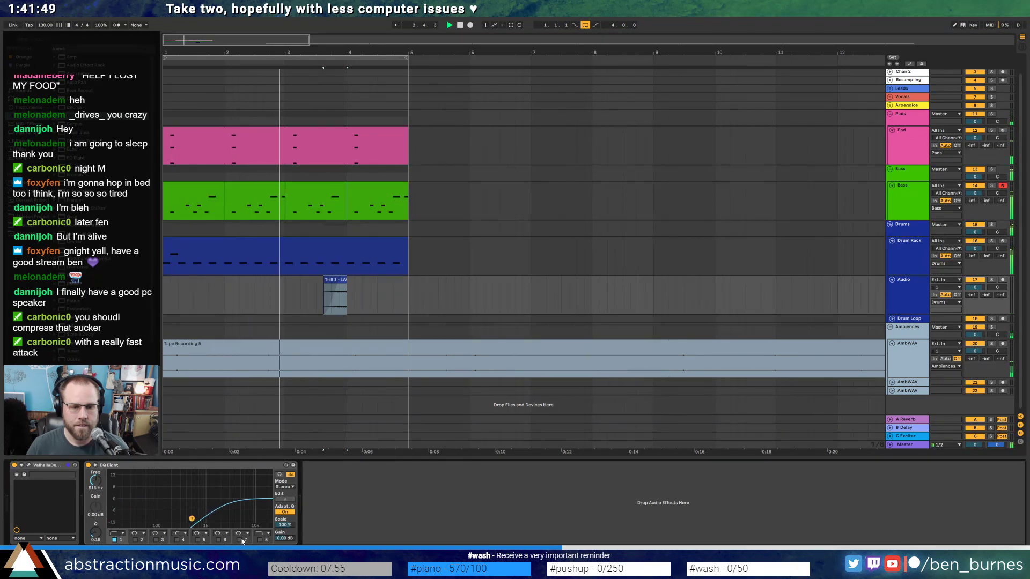
click(177, 540)
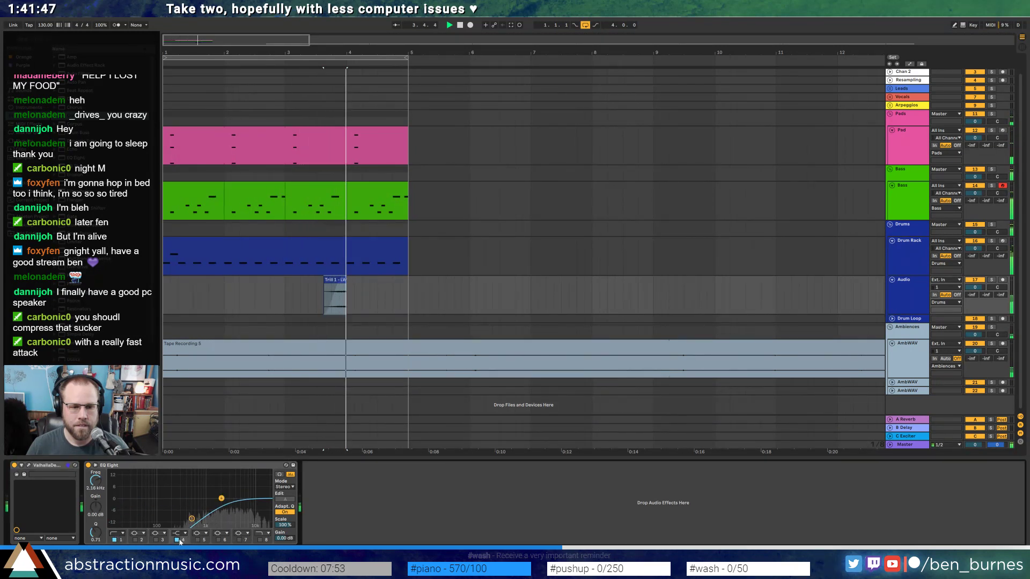
drag(222, 498, 161, 511)
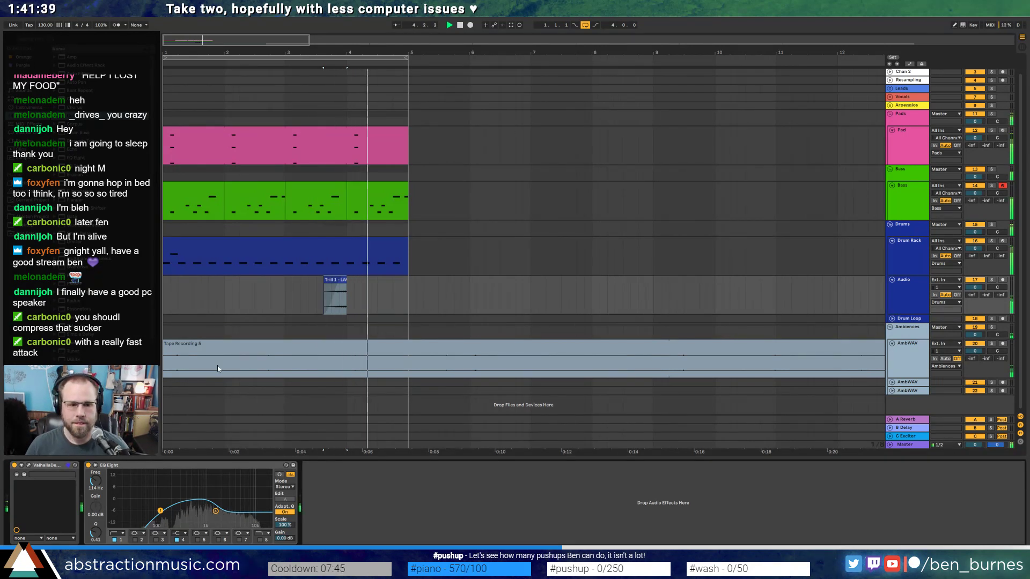
click(216, 511)
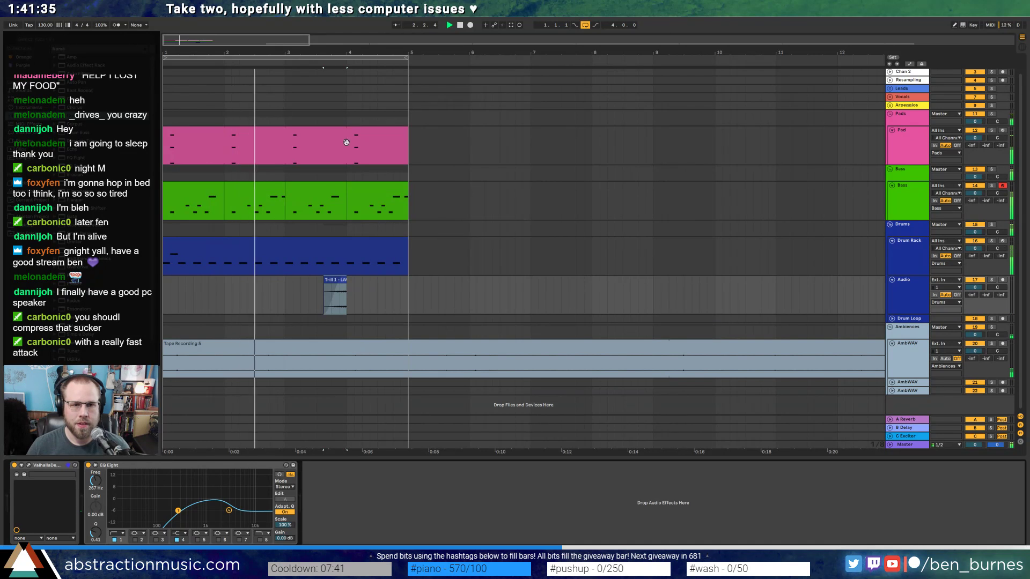
- Group the empty AmbWAV tracks inside the Ambiences group
click(343, 132)
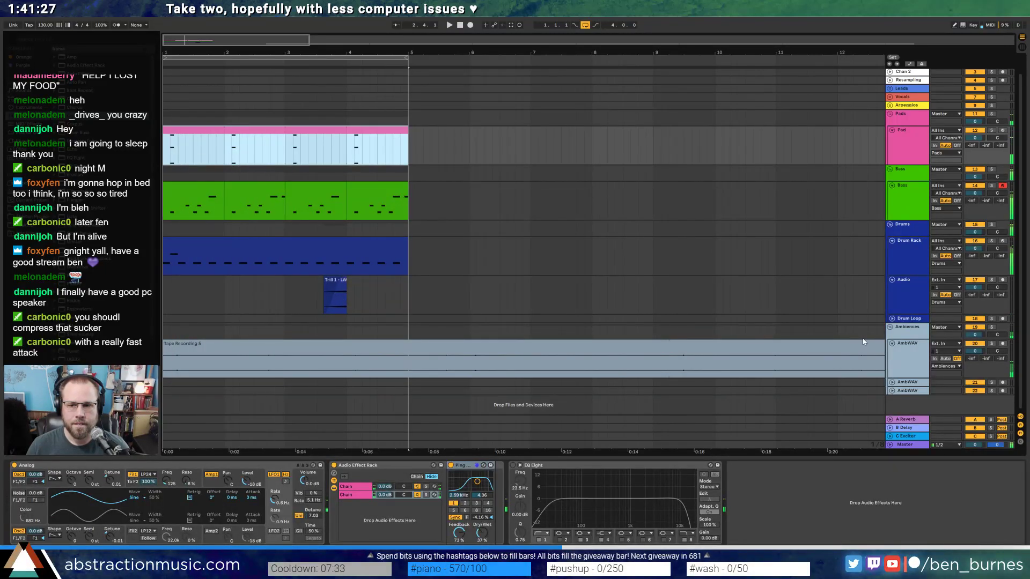
click(906, 382)
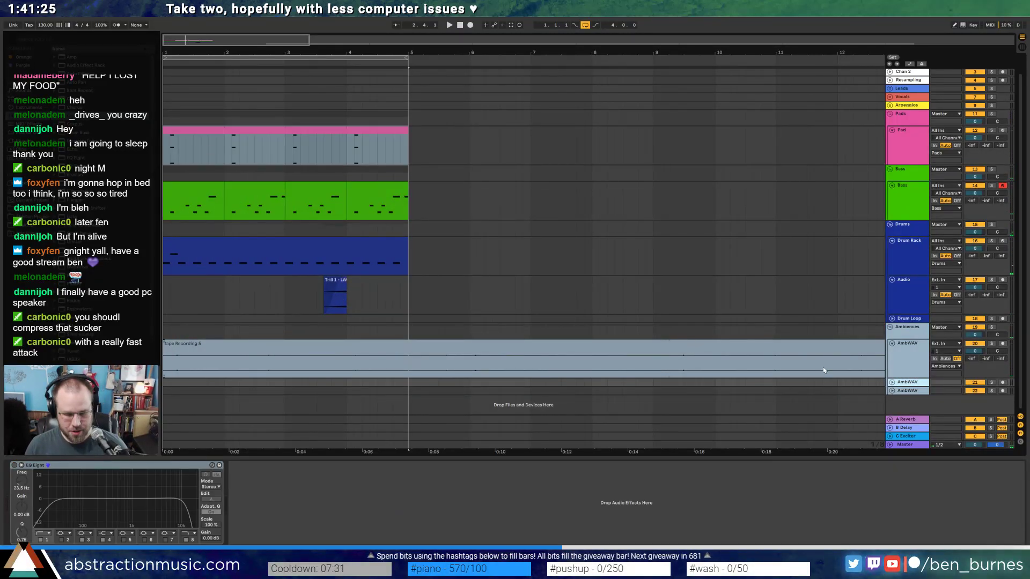
shift+click(894, 392)
key(ctrl+g)
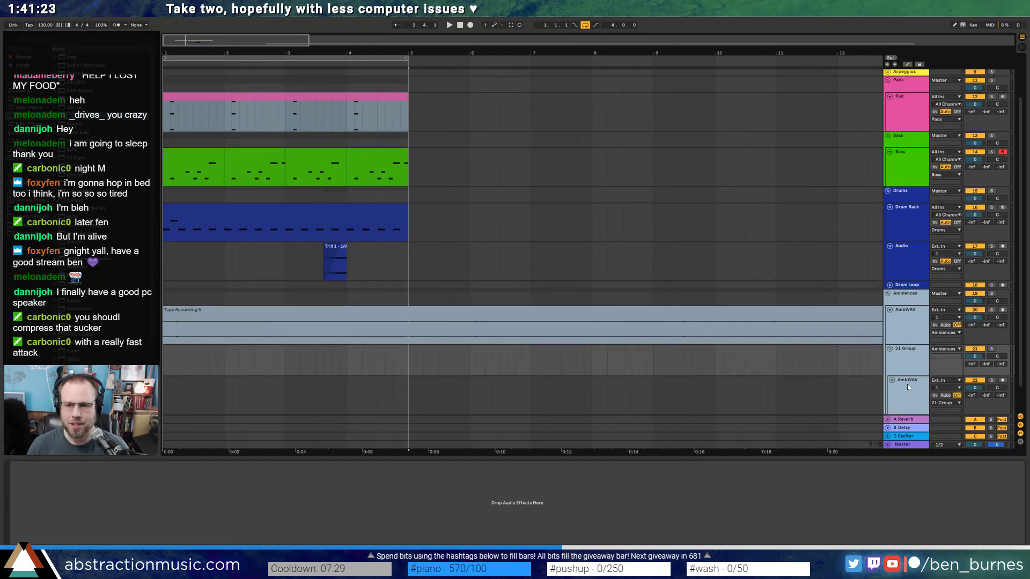
- Find the "Abstraction - Field Recording - Tux Purr" sample and place it at bar 1 on the grouped AmbWAV track
click(906, 384)
click(31, 200)
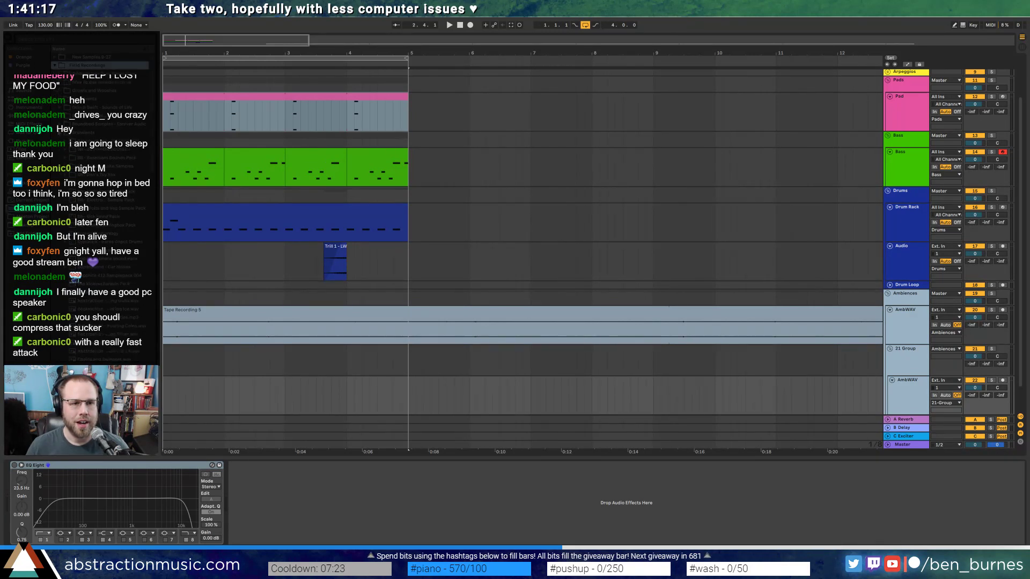
click(60, 135)
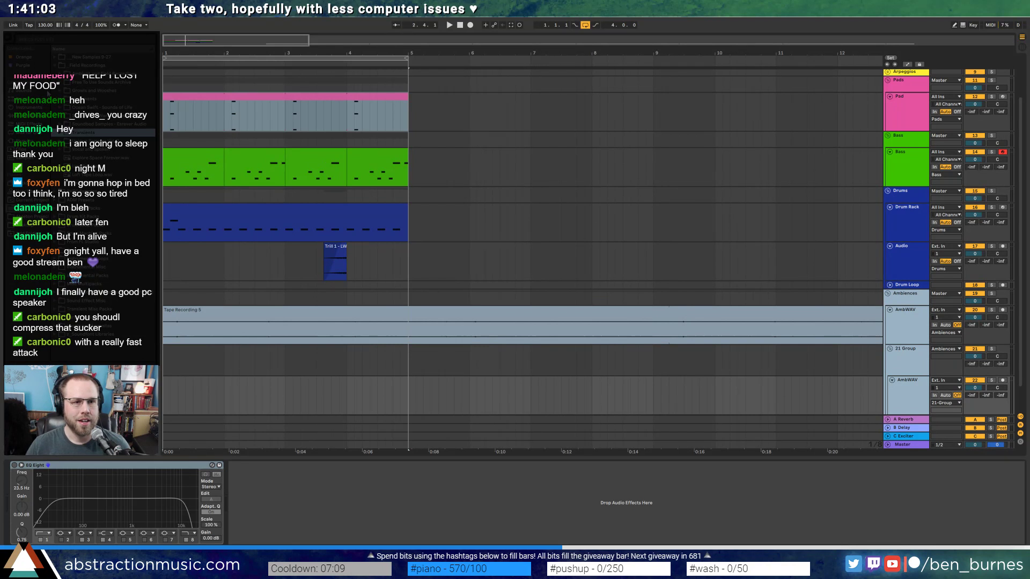
click(60, 91)
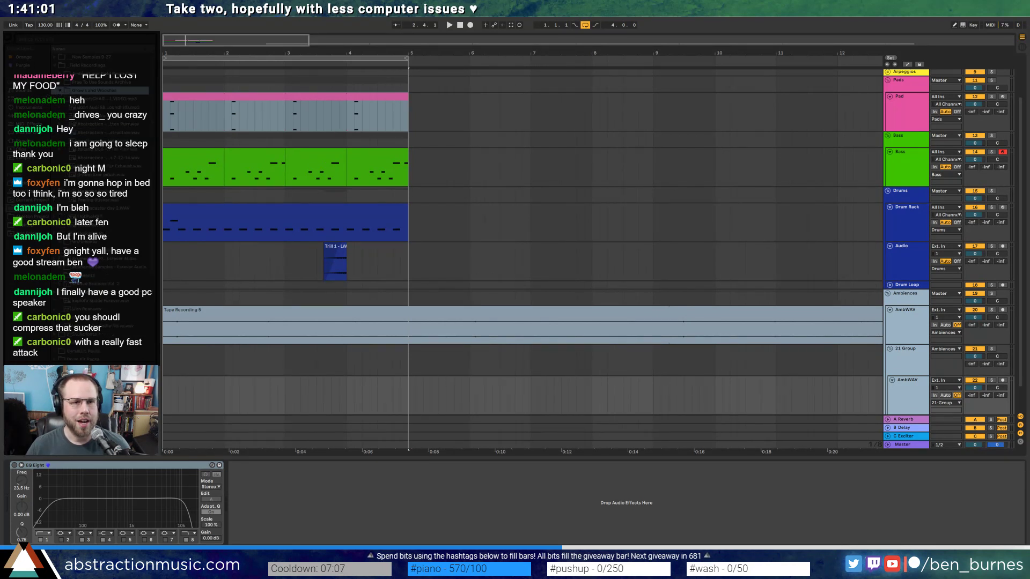
click(90, 150)
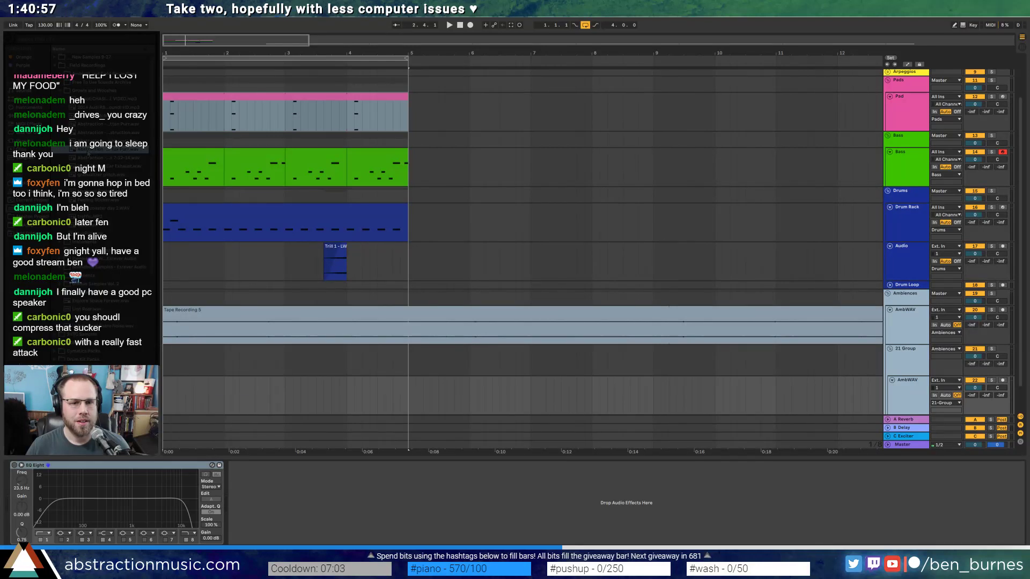
drag(89, 152, 197, 390)
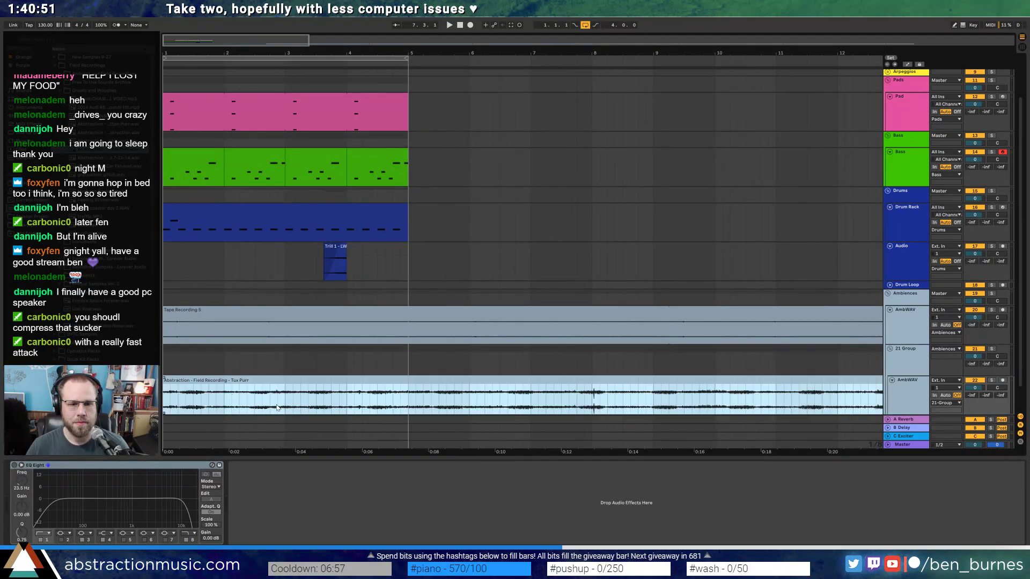
- Trim the Tux Purr recording to about five and a quarter bars from bar 1 and open its waveform
drag(397, 411, 646, 403)
click(525, 406)
key(Delete)
click(671, 391)
key(Delete)
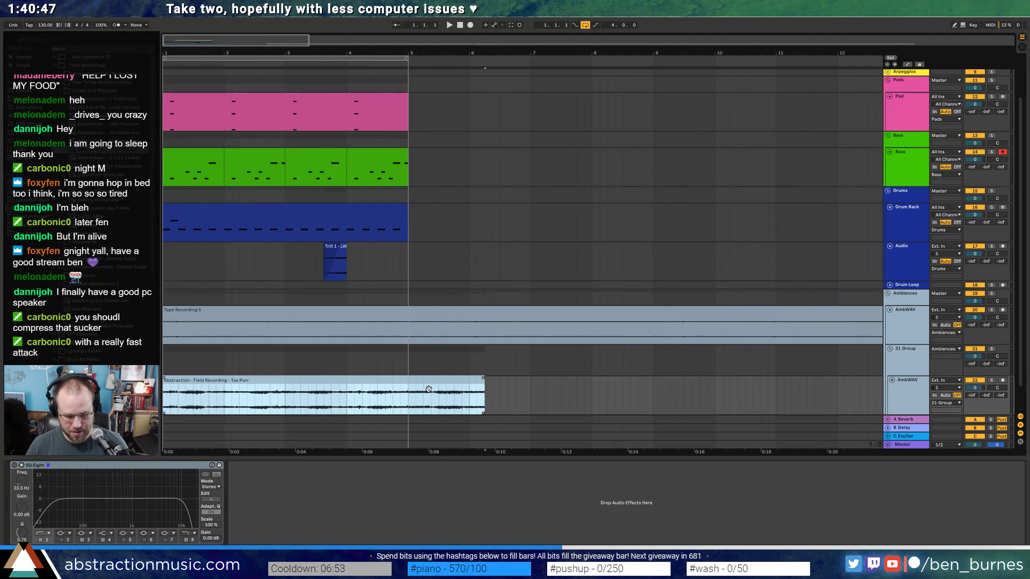
double_click(429, 389)
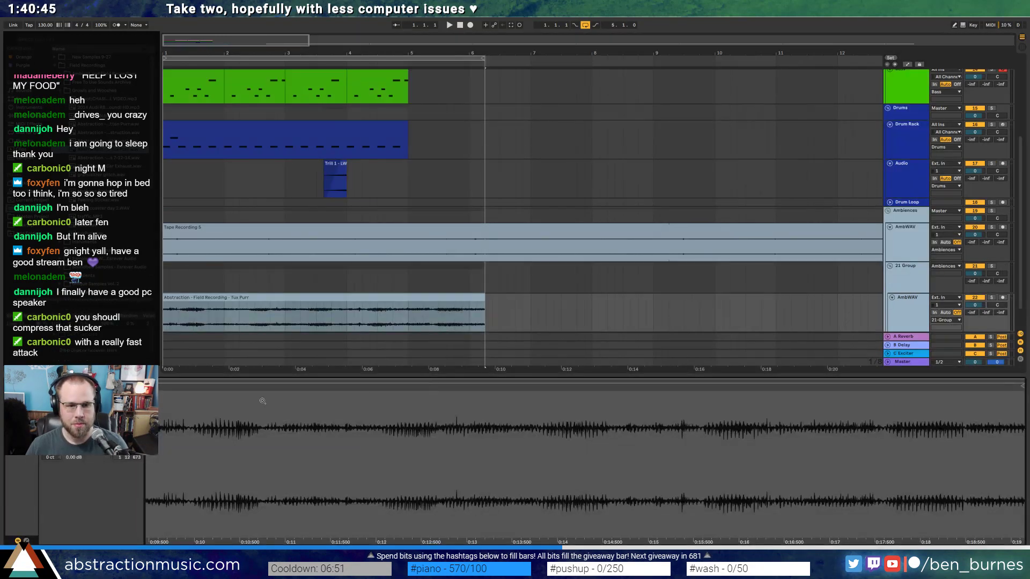
- Loop about five bars of the Tux Purr sample, extend its clip to just before bar 11, and play it back
drag(266, 394, 277, 393)
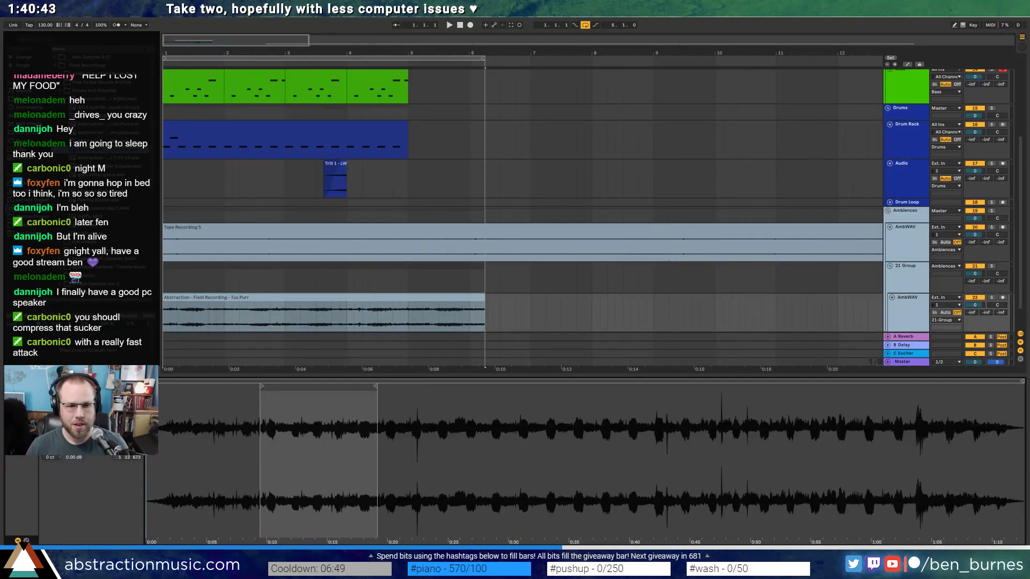
drag(260, 448, 373, 444)
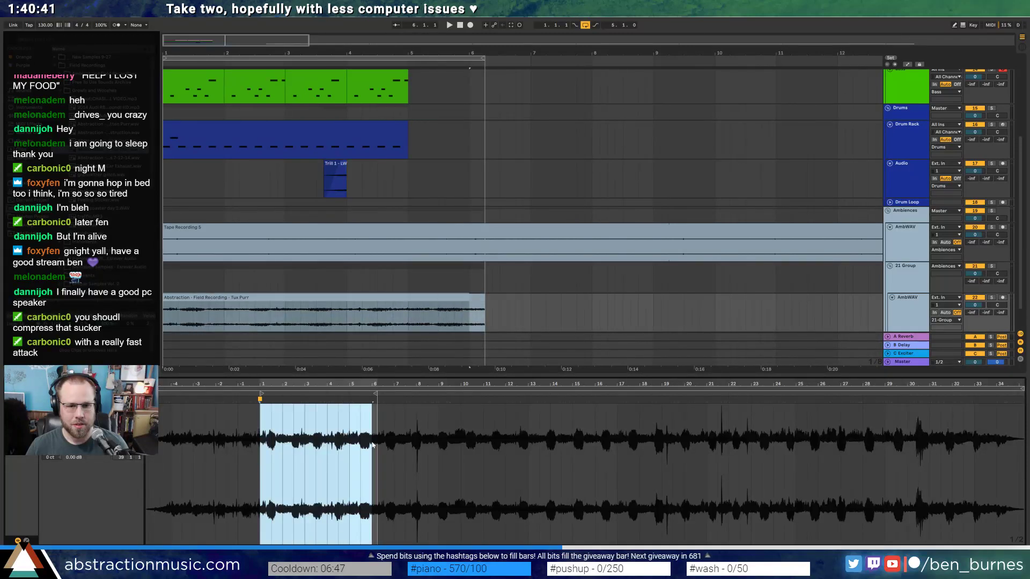
key(ctrl+l)
click(490, 286)
drag(484, 298, 769, 298)
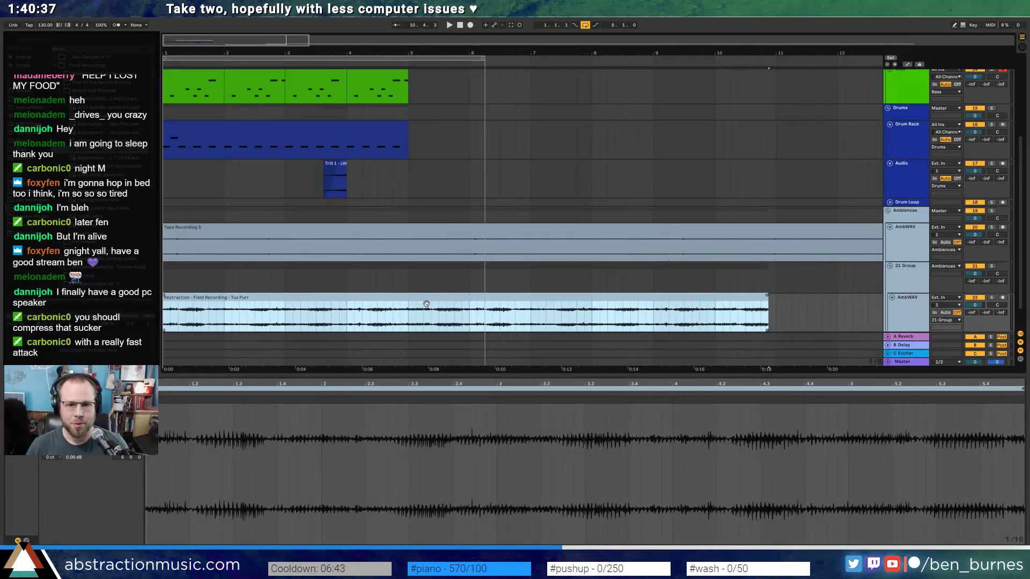
key(space)
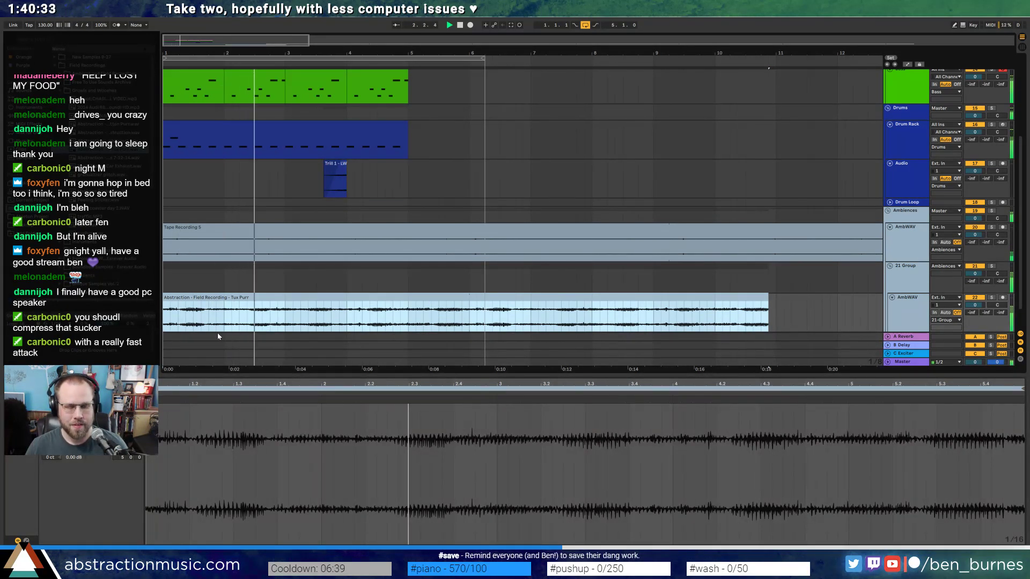
key(space)
- Add a Resonators effect to the group track that contains the Tux Purr recording
key(shift+Tab)
click(309, 330)
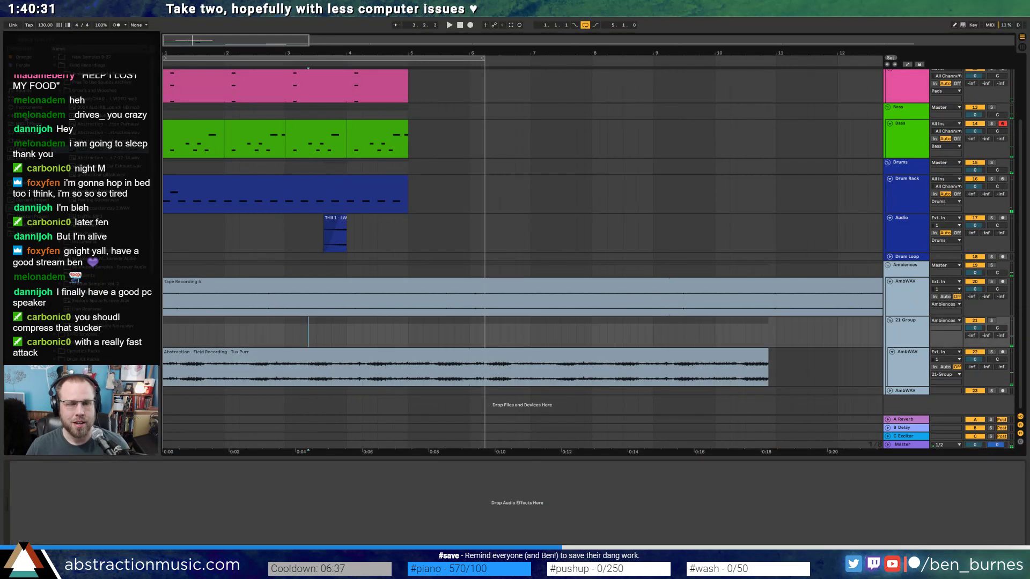
scroll(102, 313, down, 1)
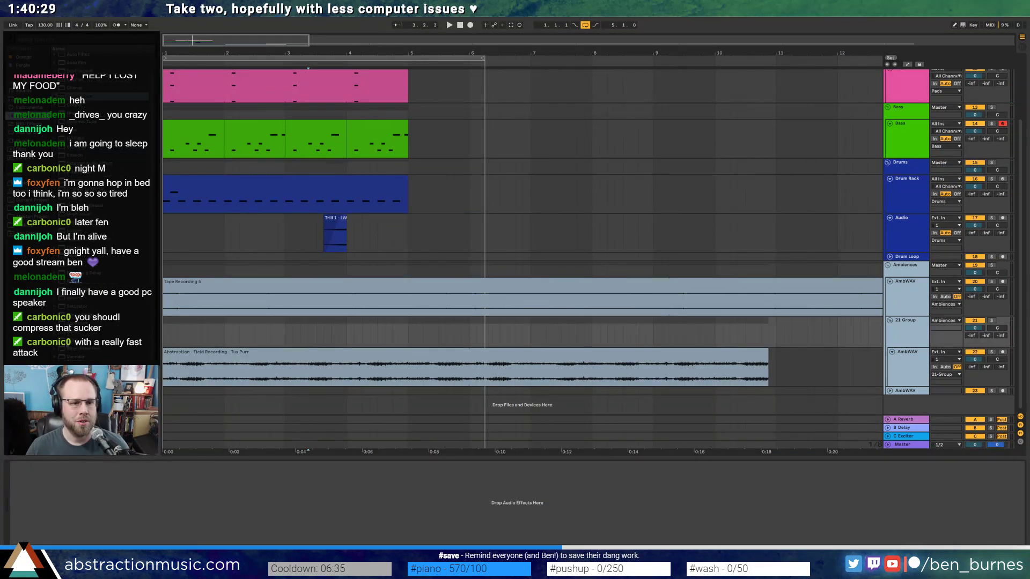
drag(80, 289, 166, 522)
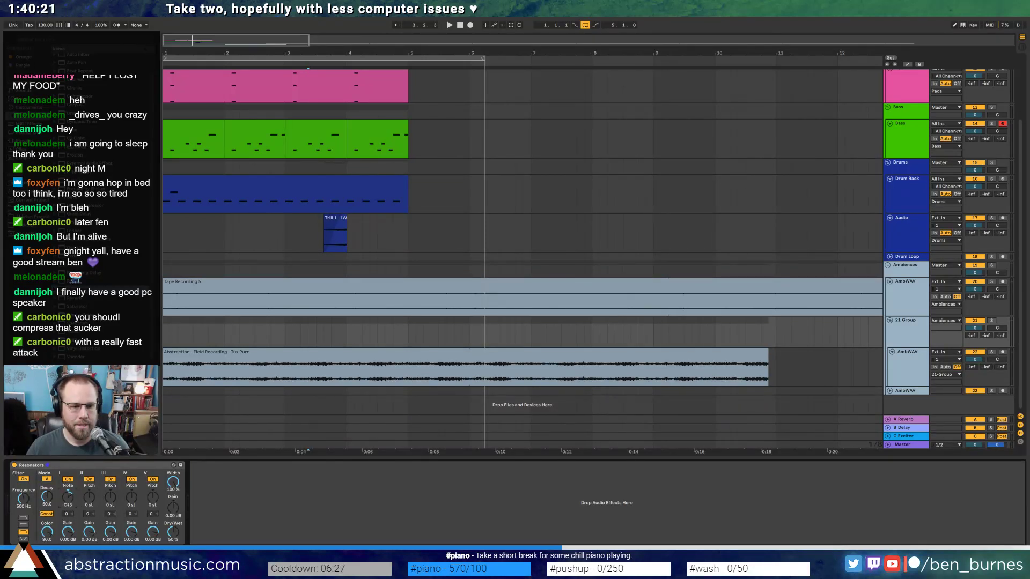
- Tune Resonators II, III and IV to +13, +7 and +15 st above C3 and turn resonator V off
drag(89, 497, 89, 502)
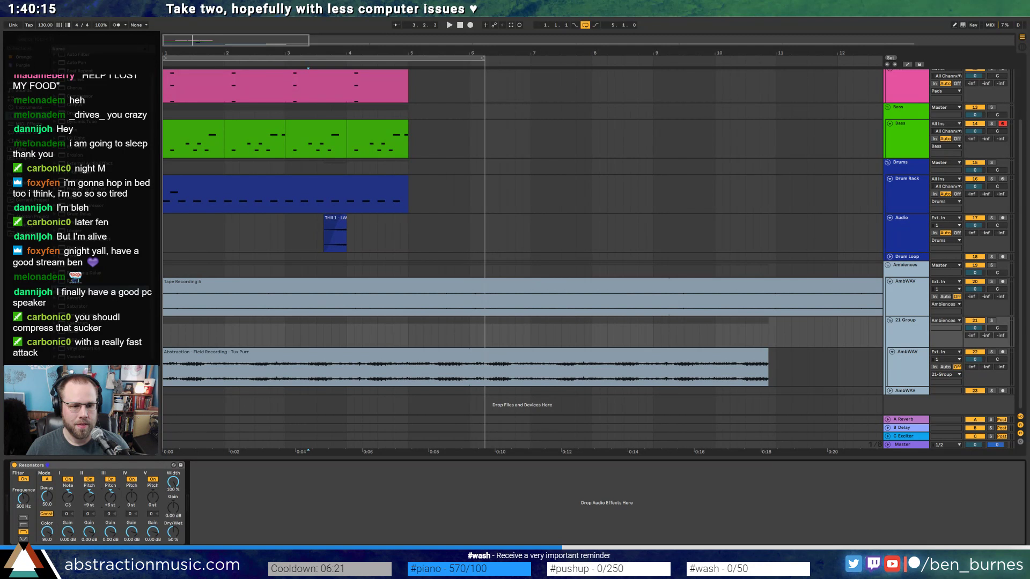
drag(131, 497, 131, 489)
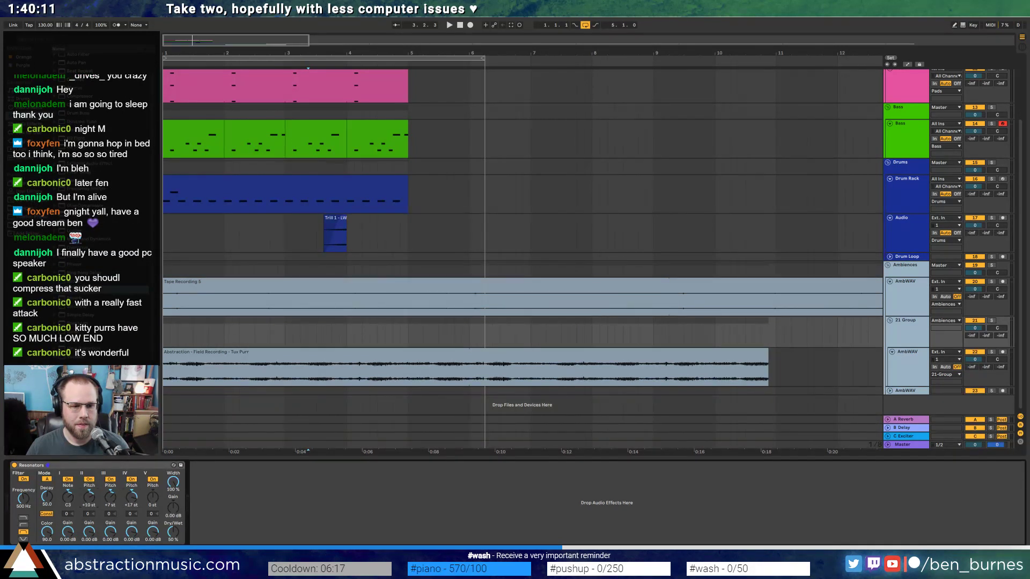
drag(89, 498, 89, 496)
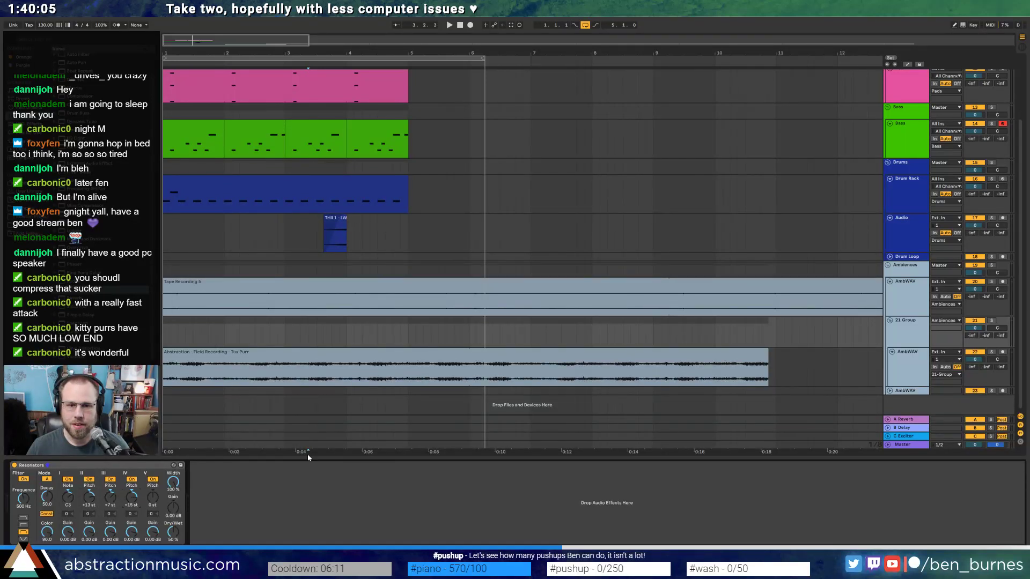
click(153, 480)
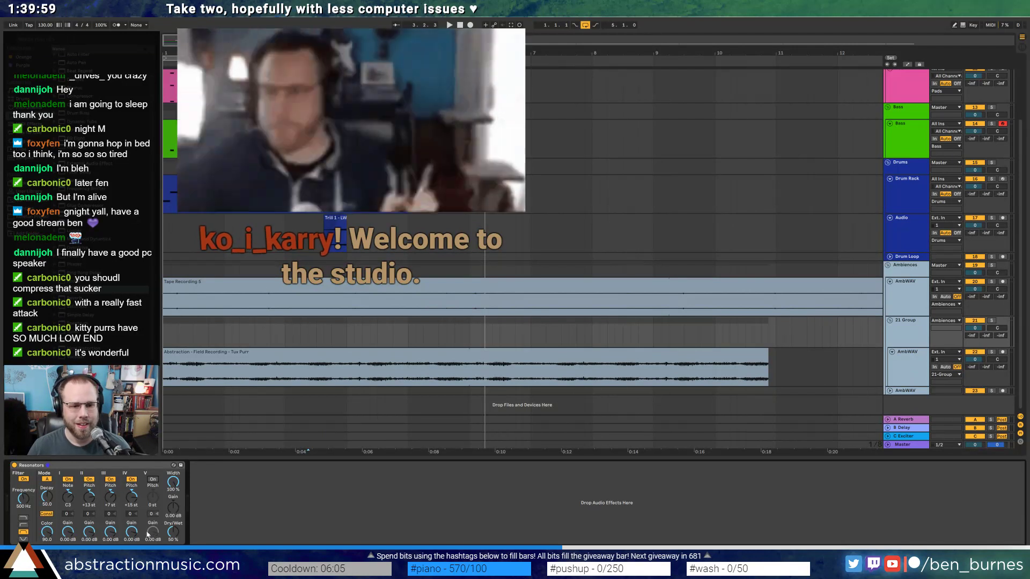
- Reduce the Resonators width to 67% and its color to 39.7
drag(173, 482, 173, 502)
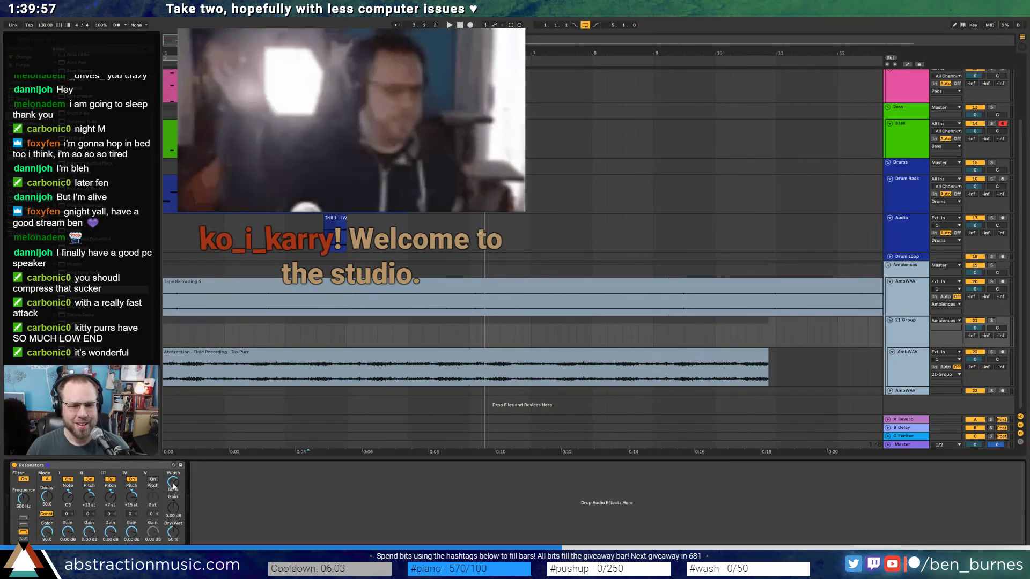
click(45, 517)
drag(47, 532, 47, 545)
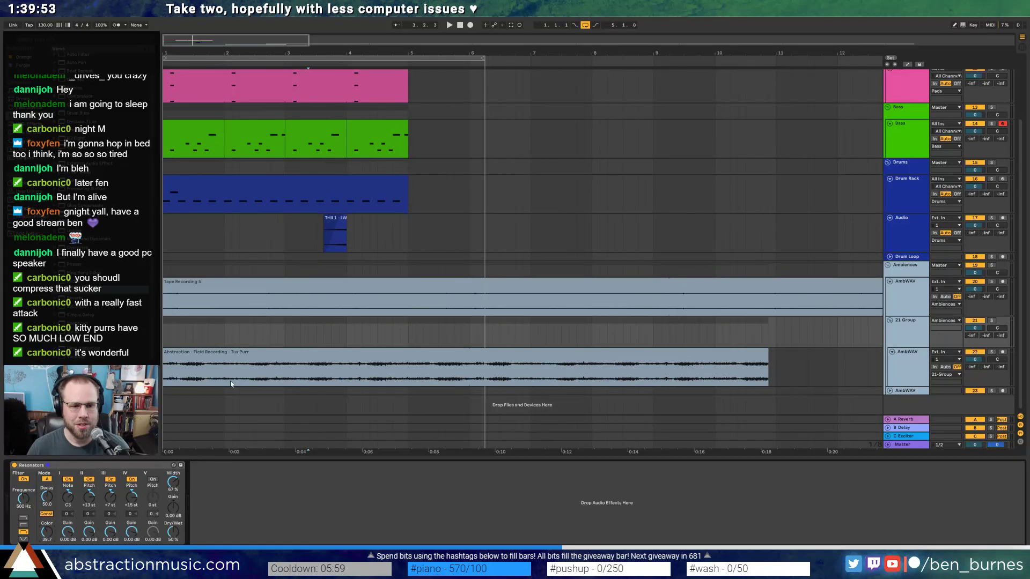
- Solo the purr group during playback, set the Resonators dry/wet to 100%, and unsolo the group
click(992, 321)
key(space)
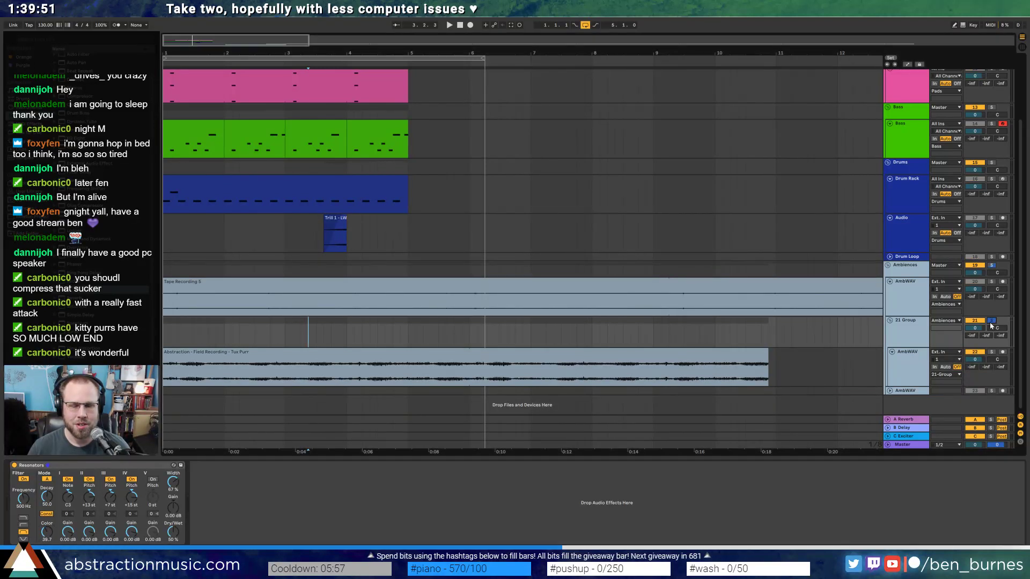
drag(173, 531, 173, 497)
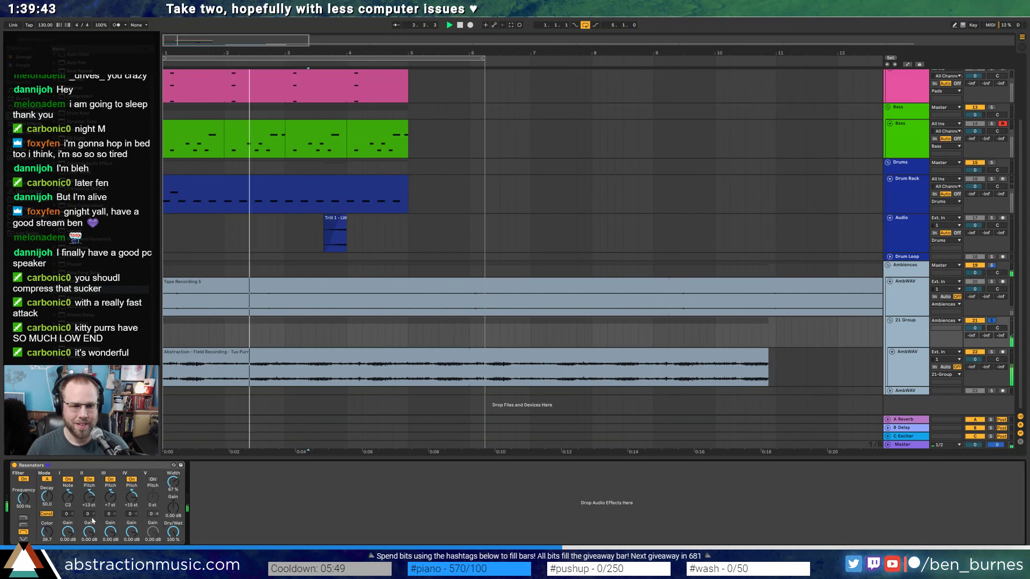
click(990, 321)
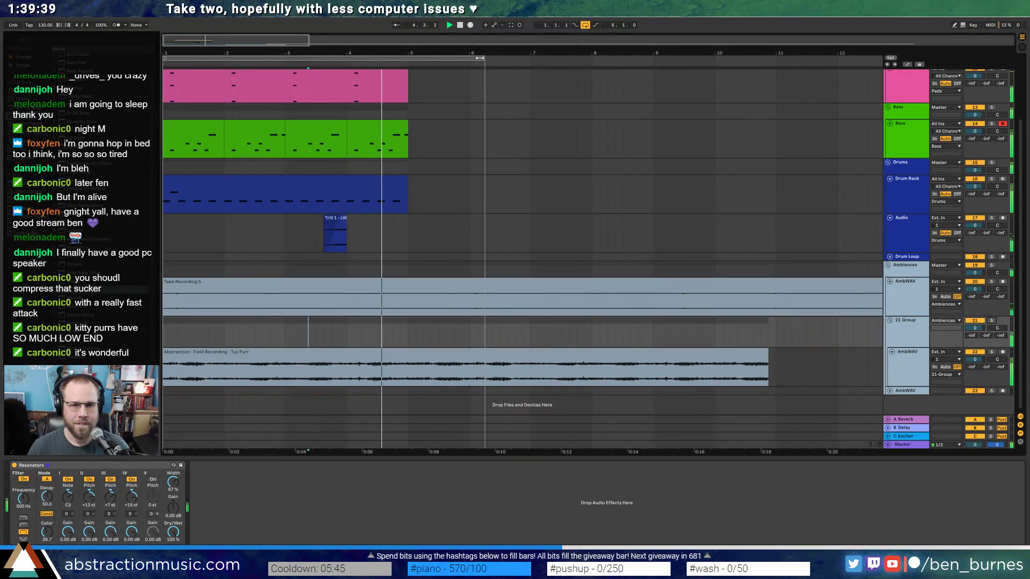
- Shorten the arrangement loop to the four bars from bar 1 to bar 5, listen to it, and stop playback
drag(485, 57, 408, 64)
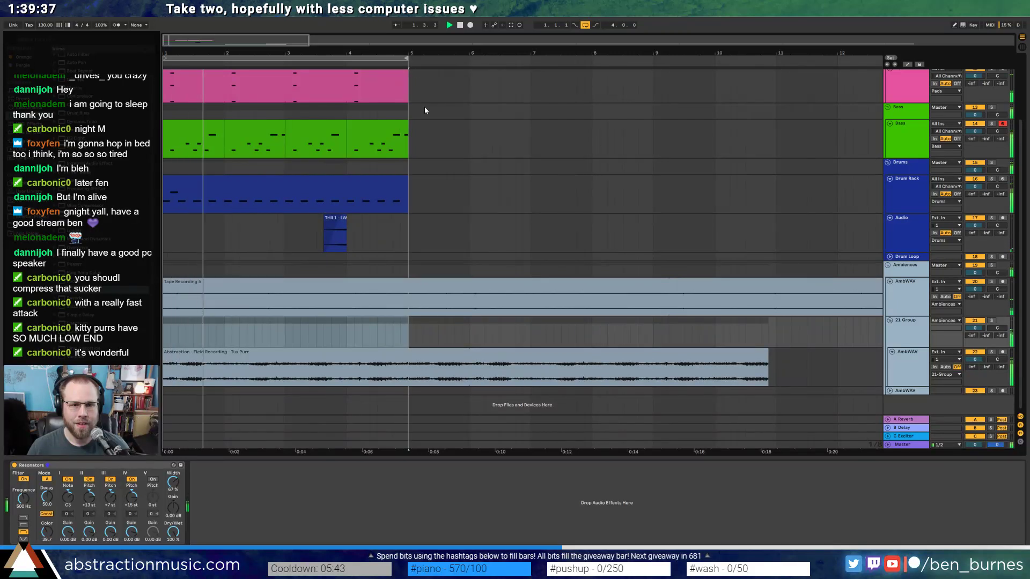
click(254, 351)
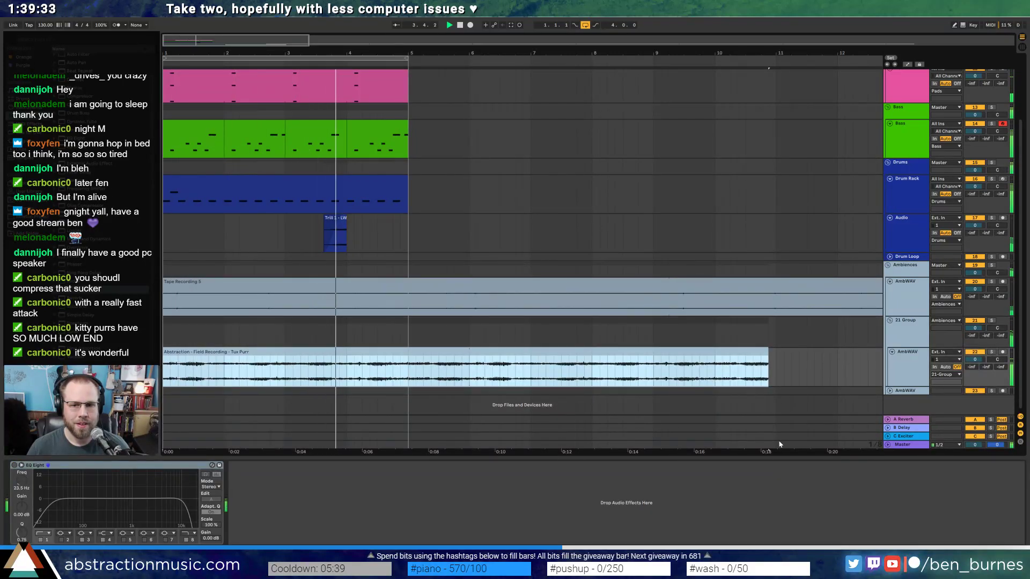
click(912, 329)
key(space)
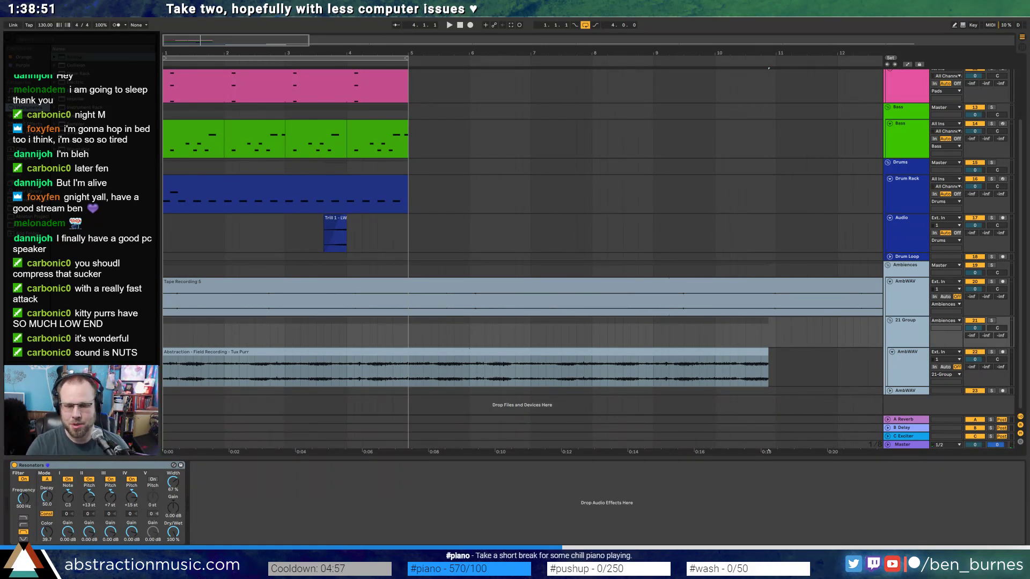
- Check the device chains of the drum rack, trill and purr tracks and briefly play the arrangement from bar 1
click(299, 177)
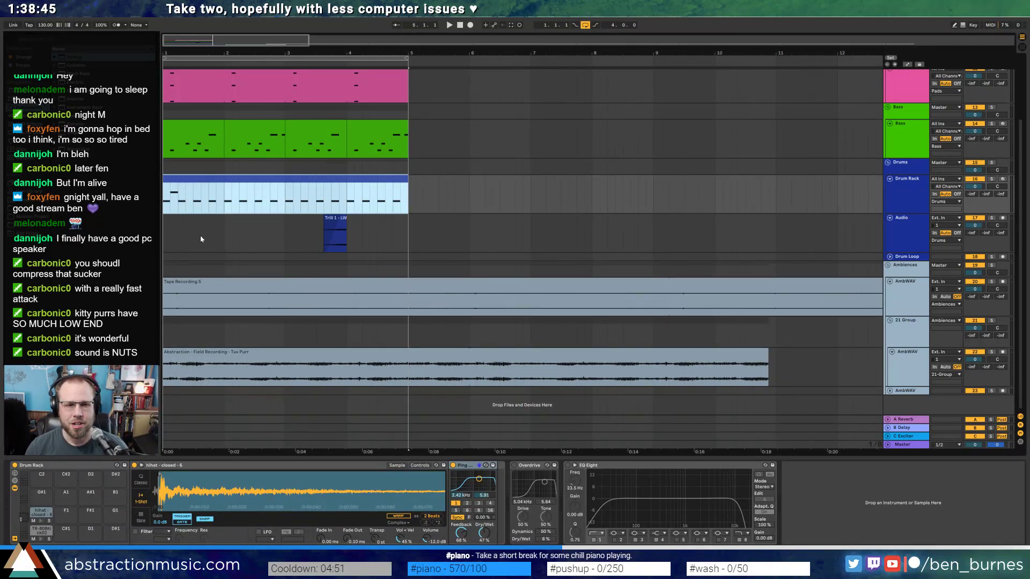
click(166, 233)
key(space)
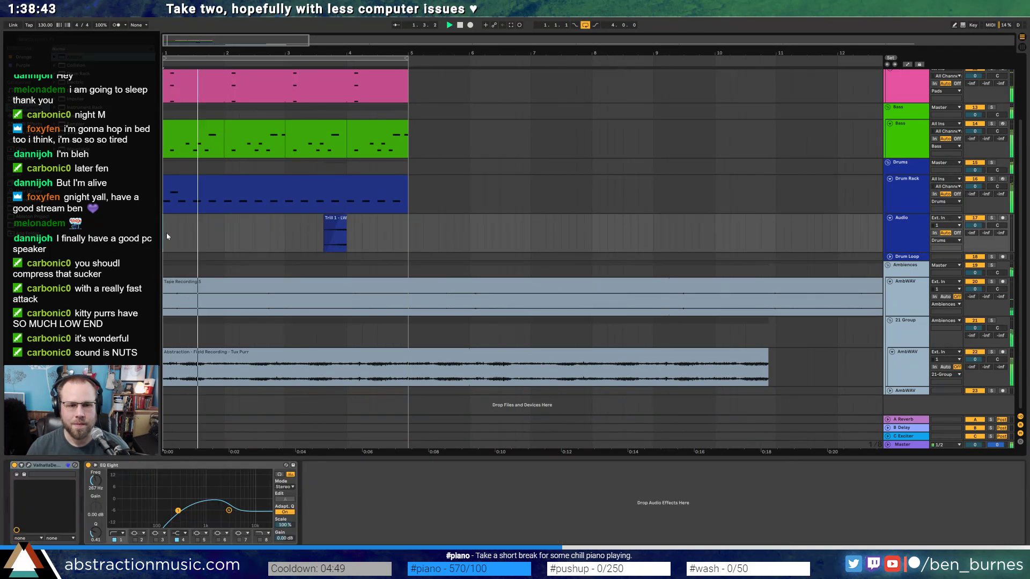
key(space)
click(318, 358)
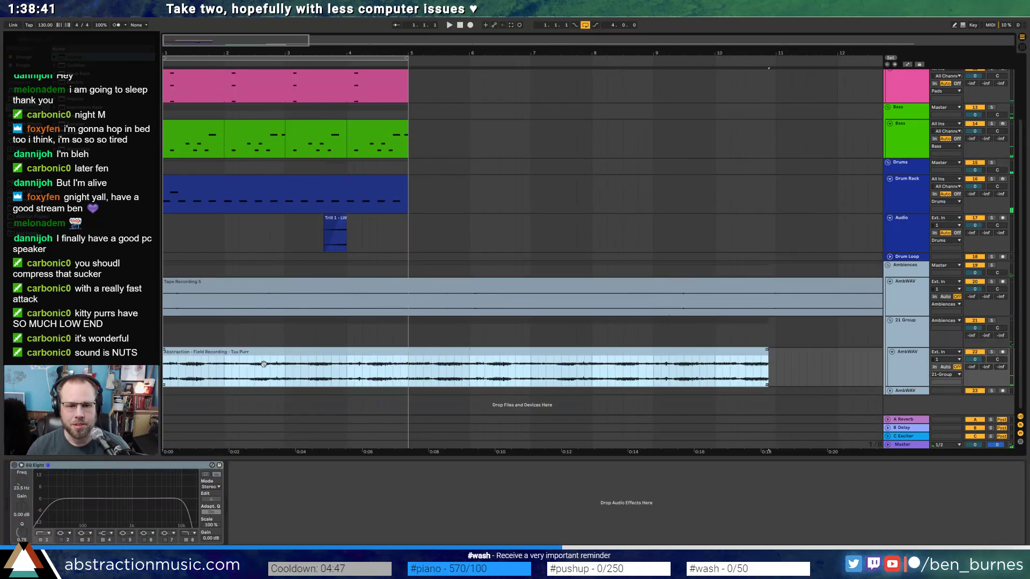
- Adjust the purr group's Resonators during playback, setting the filter frequency to 1.03 kHz and the decay to about 27
click(286, 335)
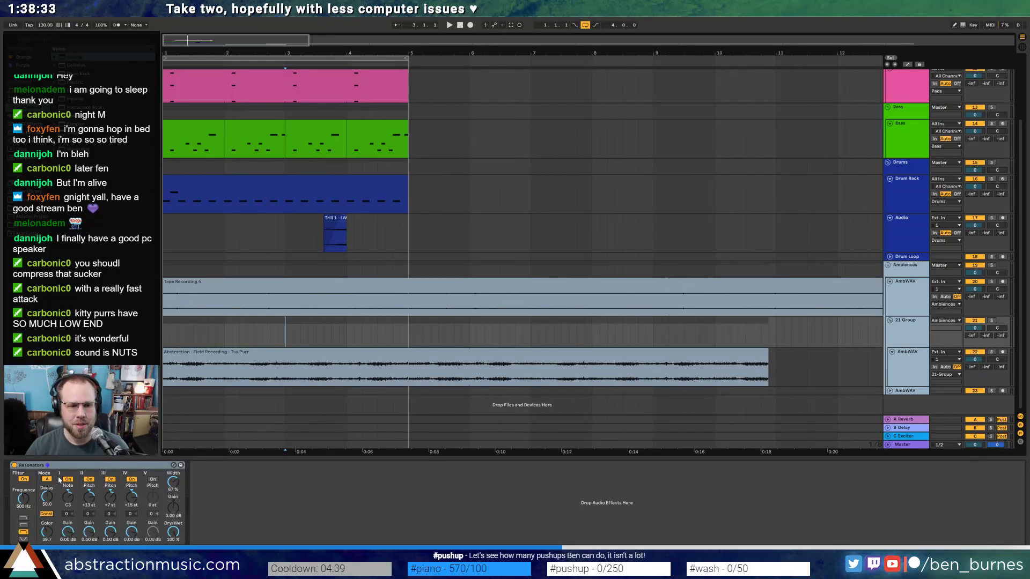
drag(46, 497, 46, 476)
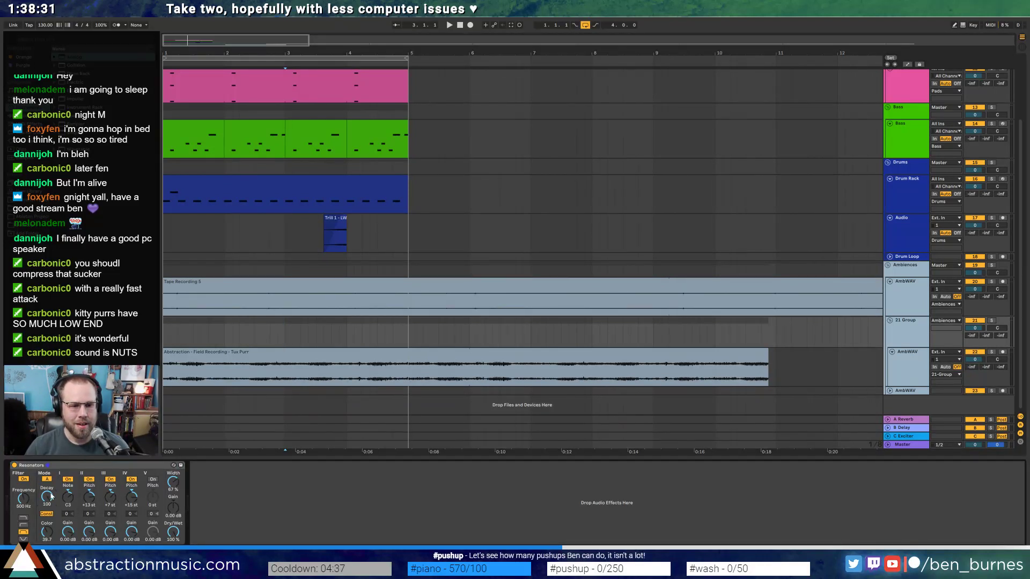
key(space)
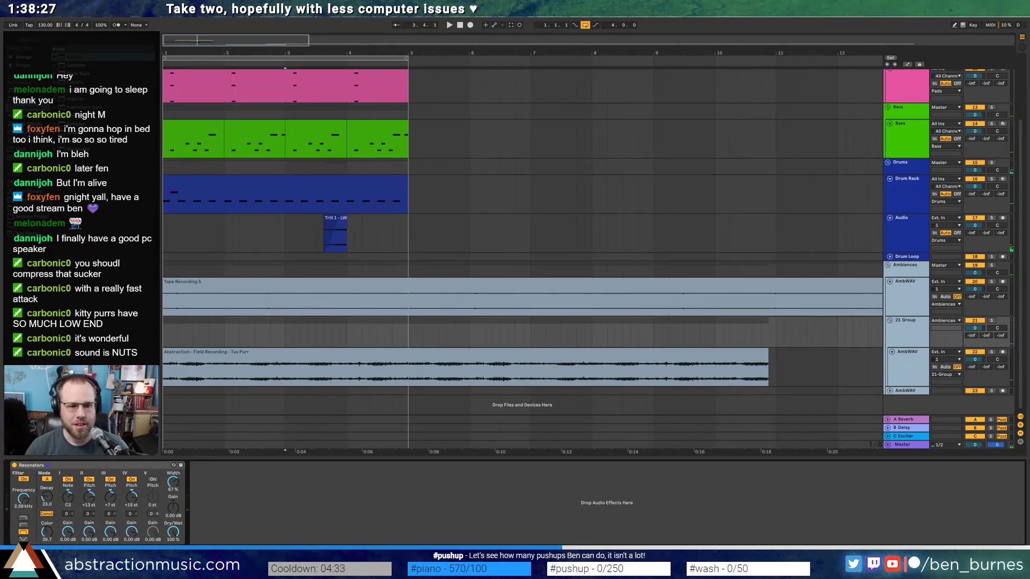
key(space)
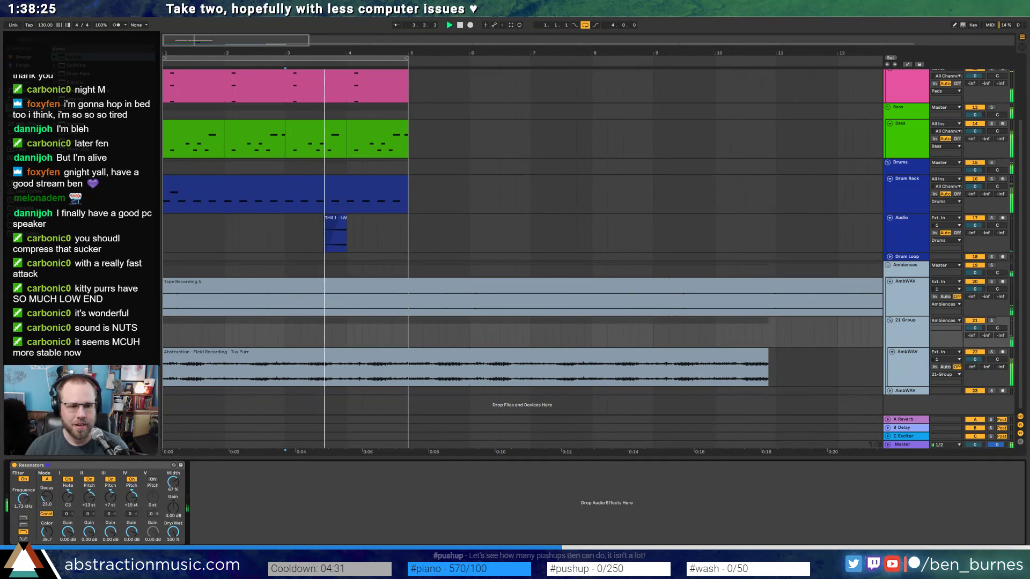
drag(23, 503, 47, 495)
key(space)
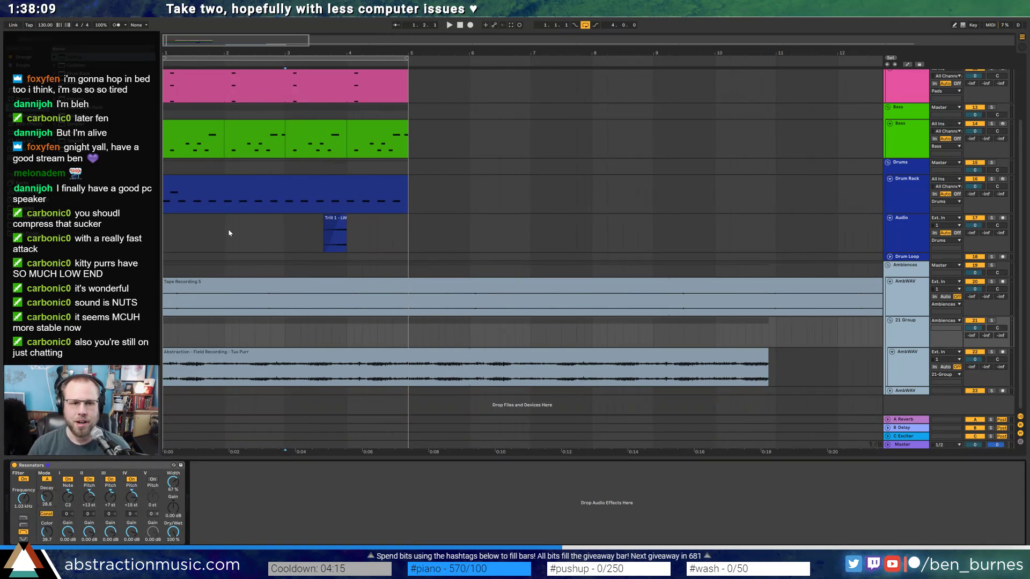
- Play the arrangement from bar 1 and add ValhallaRoom after the EQ Eight on the Tux Purr track
click(163, 234)
key(space)
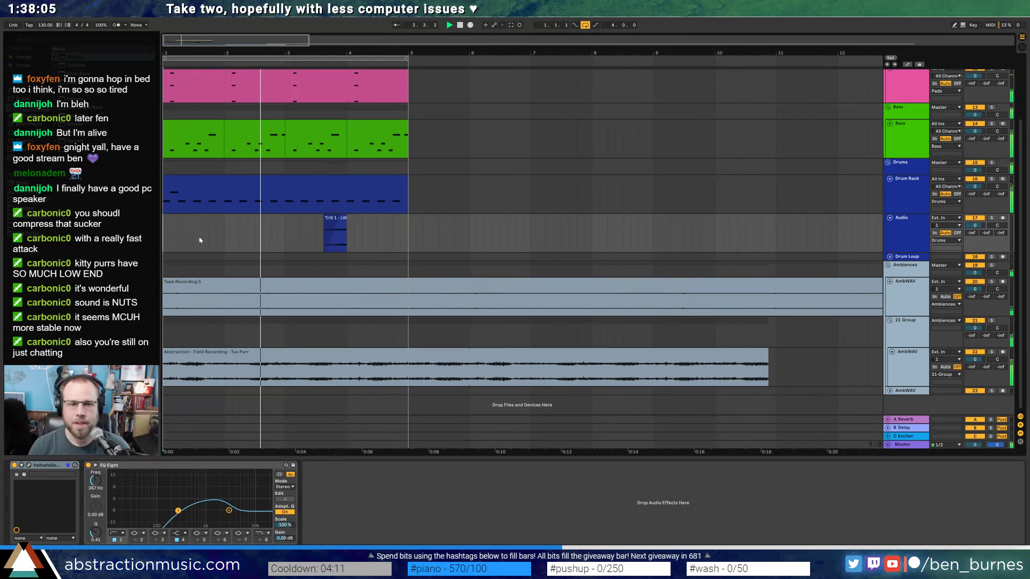
click(236, 353)
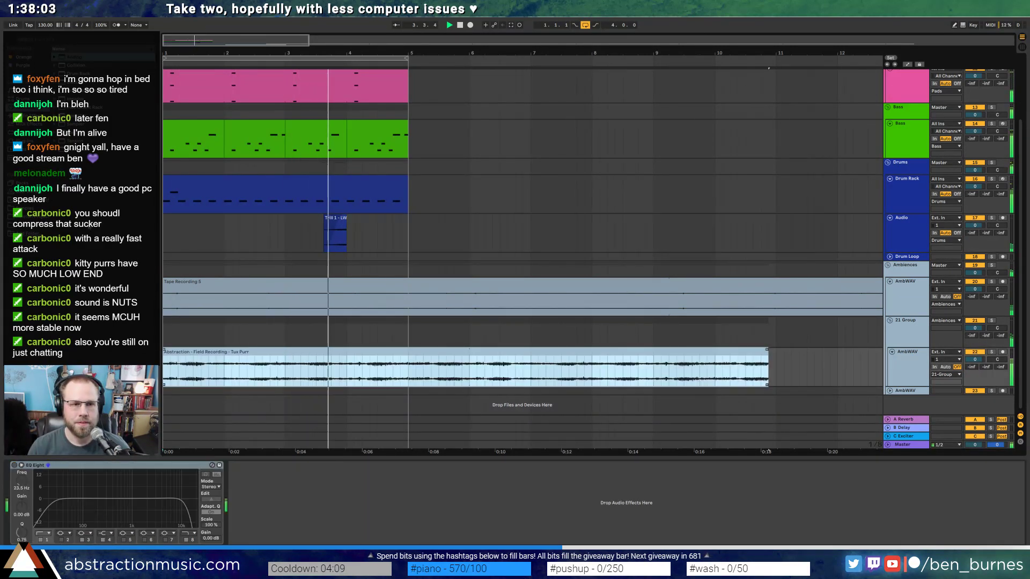
click(499, 327)
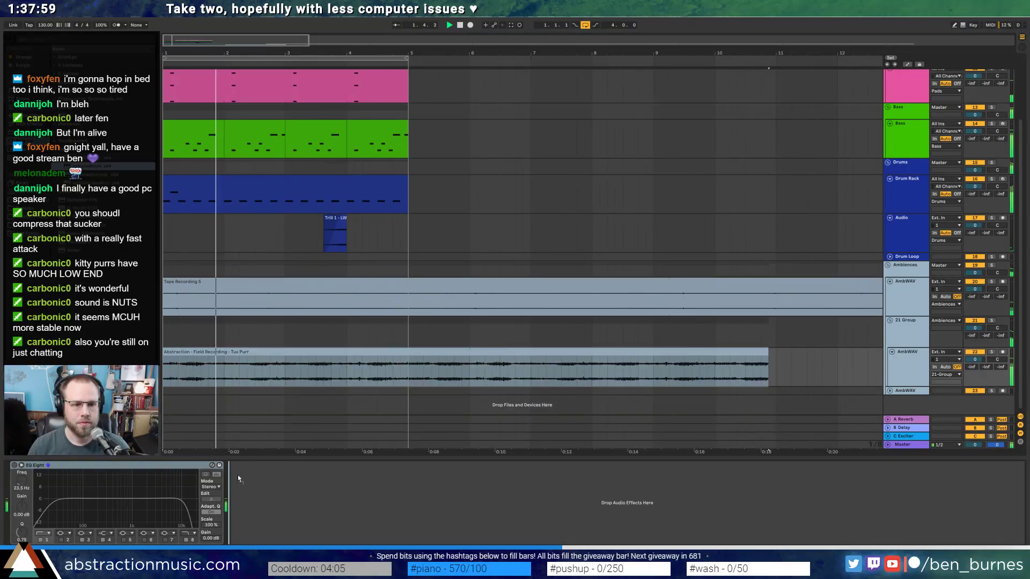
drag(268, 498, 271, 496)
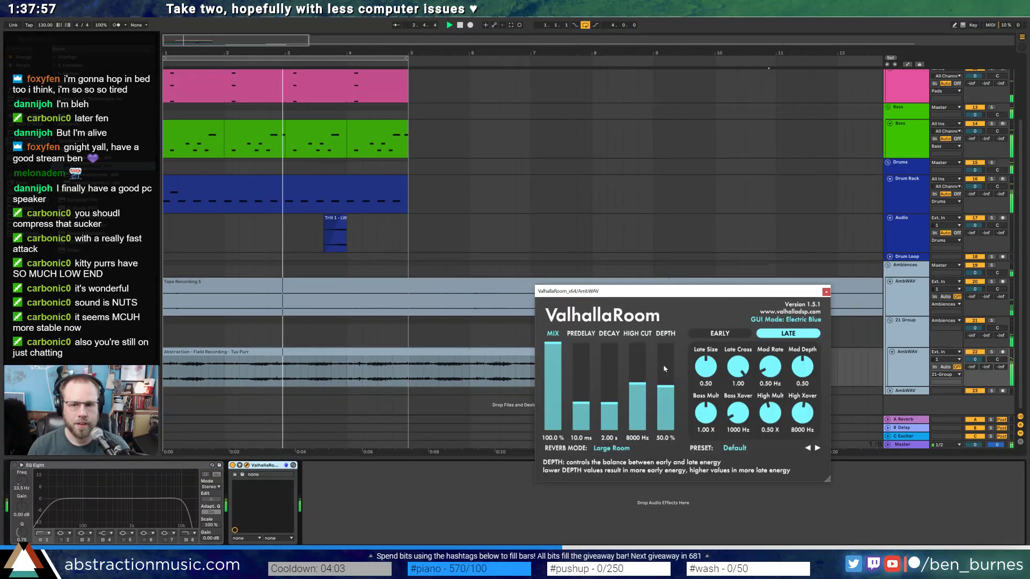
- Move ValhallaRoom from the Tux Purr track to its group, placing it after Resonators
click(266, 467)
key(ctrl+x)
click(339, 343)
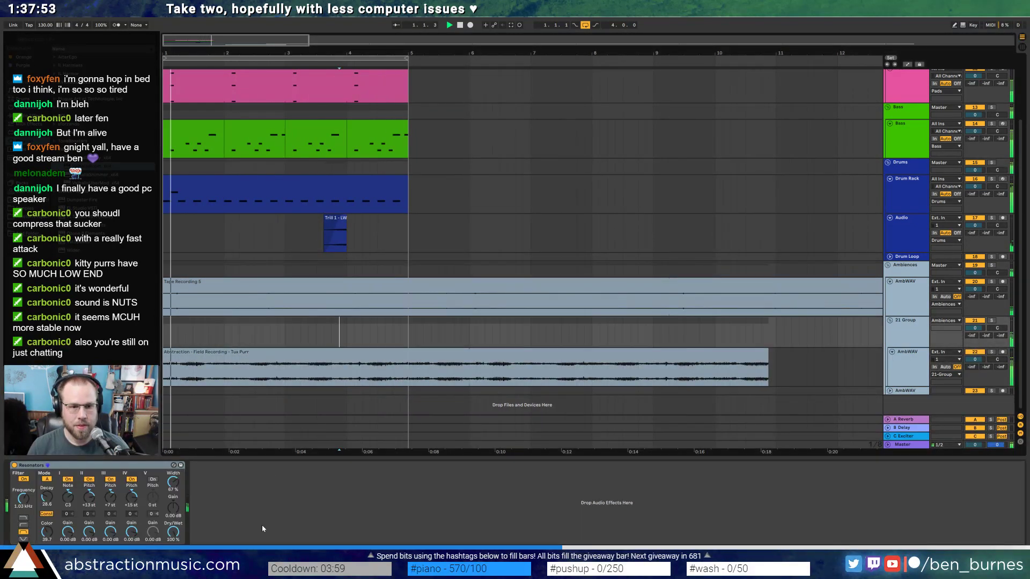
click(264, 530)
key(ctrl+v)
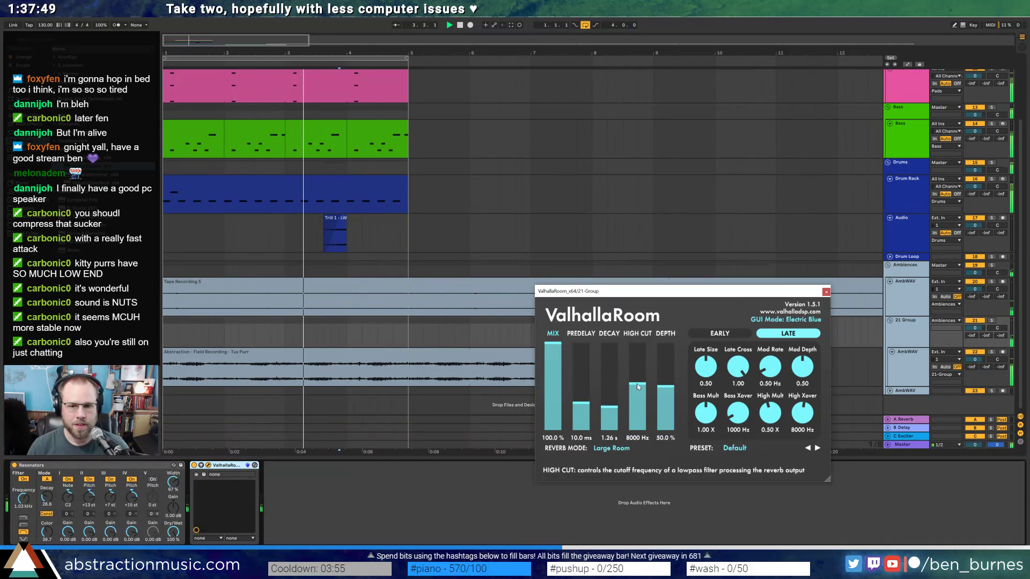
- Set ValhallaRoom's decay to 1.19 s, high cut to 7040 Hz, depth to 66.8%, late mod rate to 0.86 Hz and high mult to 0.51 X
drag(669, 388, 648, 394)
drag(769, 371, 766, 365)
drag(611, 408, 611, 408)
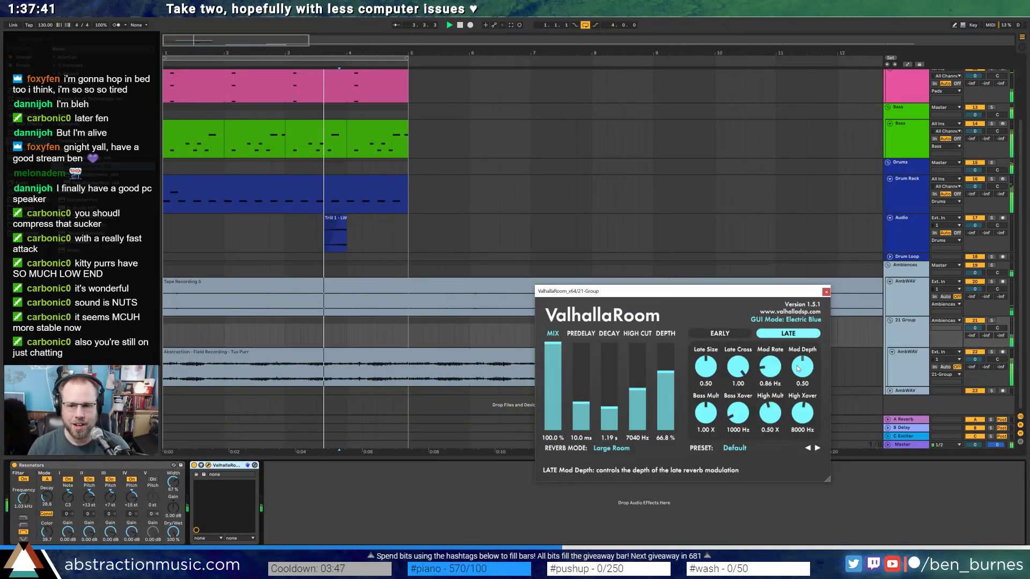
drag(771, 417, 771, 417)
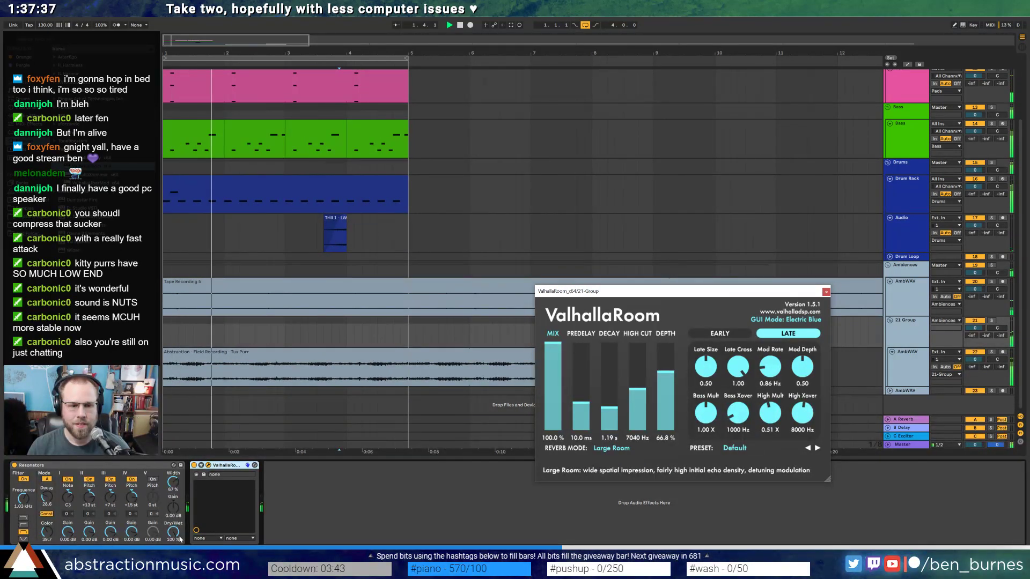
- Set the purr group's Resonators width to 60% and decay to 57.1, closing the ValhallaRoom window and stopping playback
drag(173, 482, 173, 487)
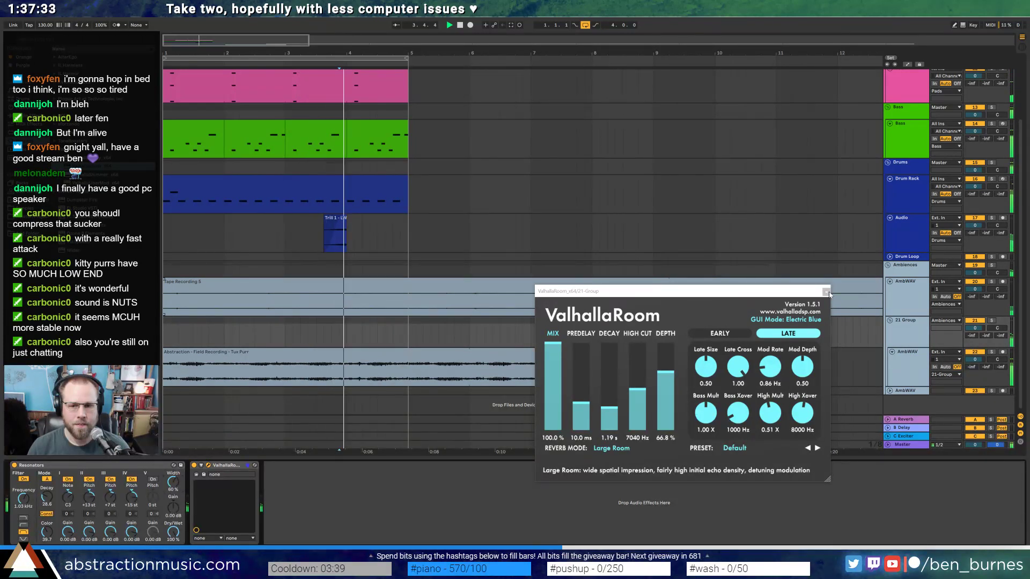
click(790, 293)
drag(790, 293, 788, 278)
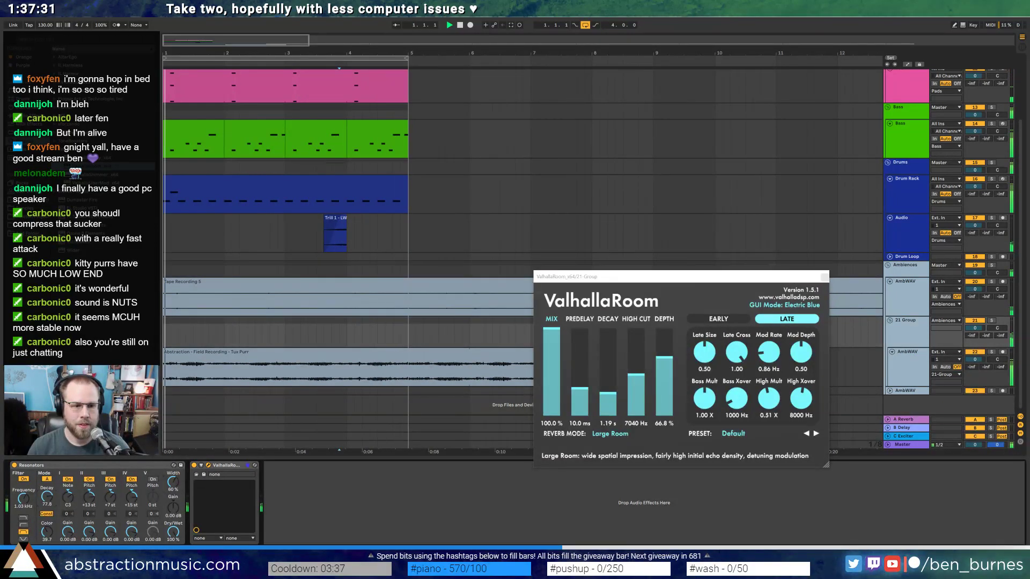
drag(47, 497, 47, 489)
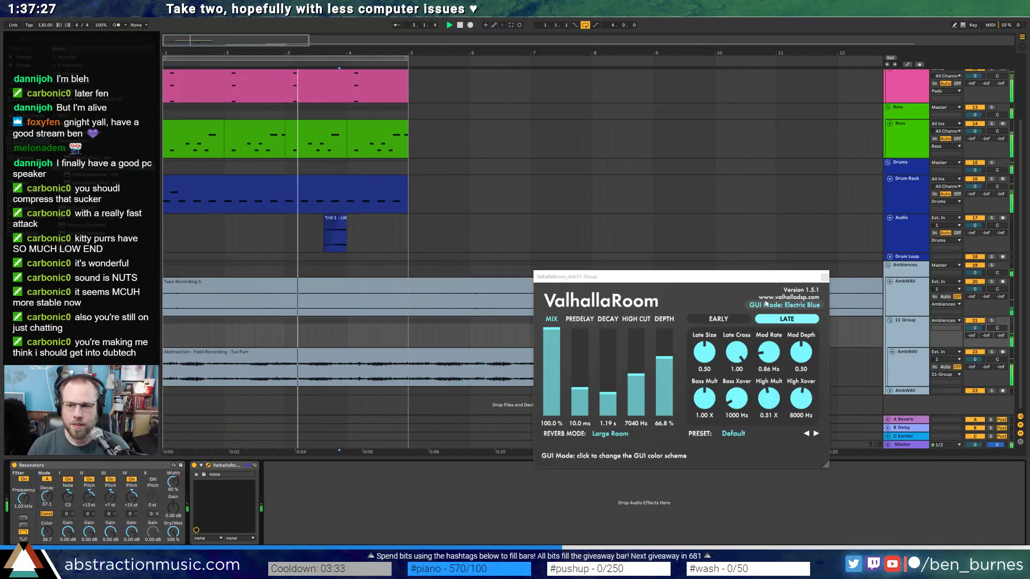
click(824, 277)
key(space)
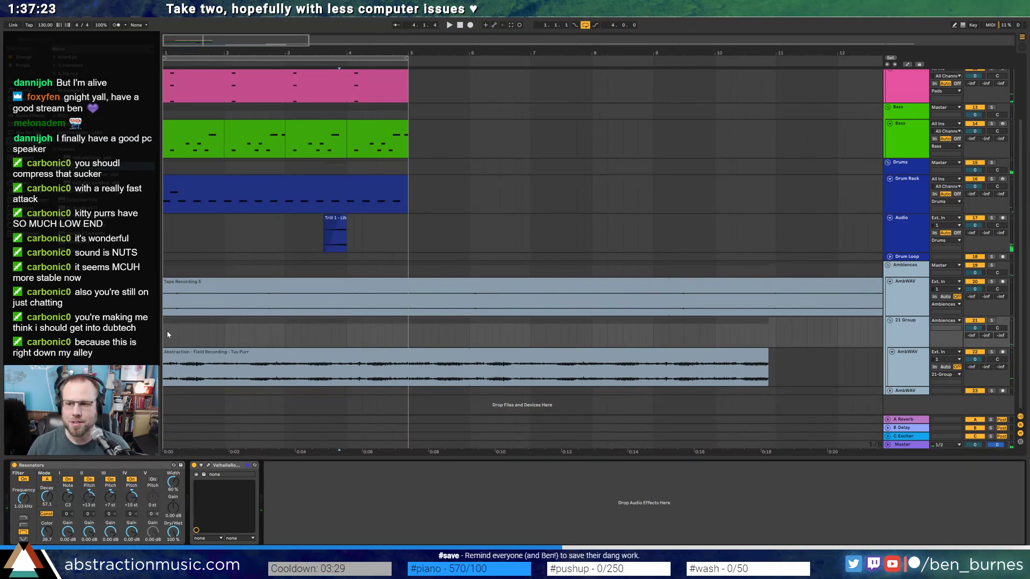
- During playback, set the pad's Analog filter 1 LFO frequency modulation to 0.57 and its amp 1 envelope decay to about 351 ms
scroll(205, 337, up, 3)
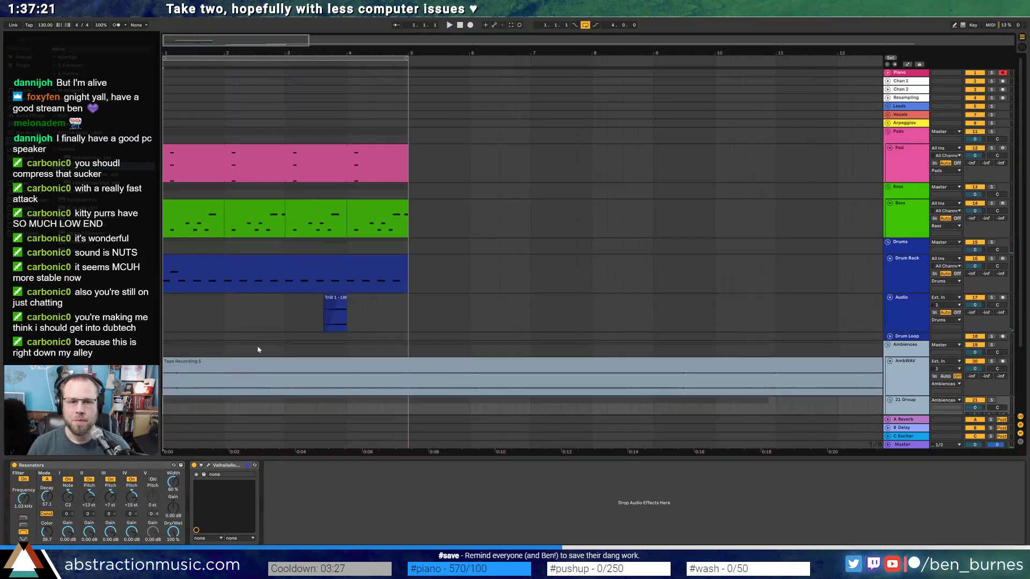
click(191, 209)
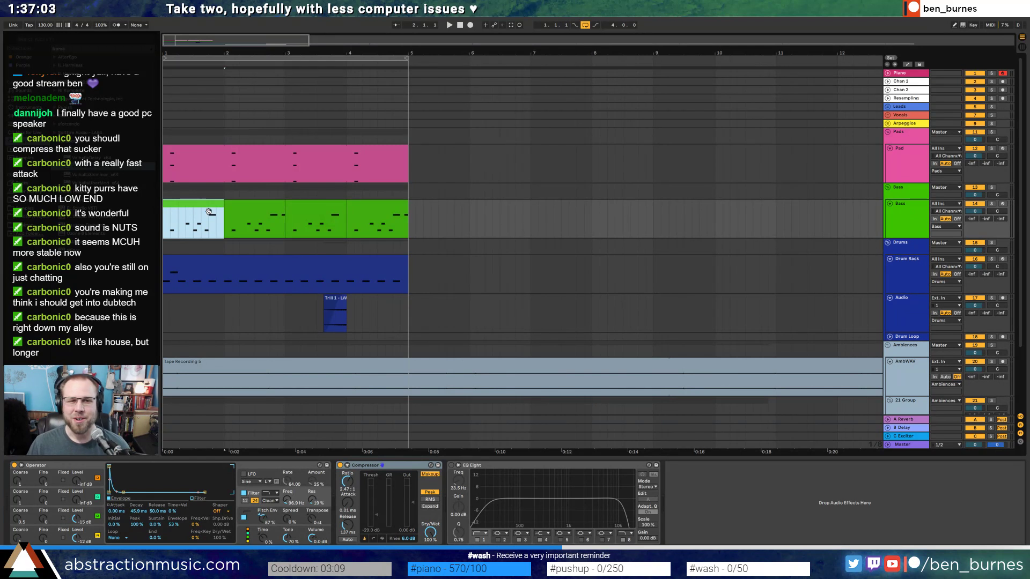
click(203, 161)
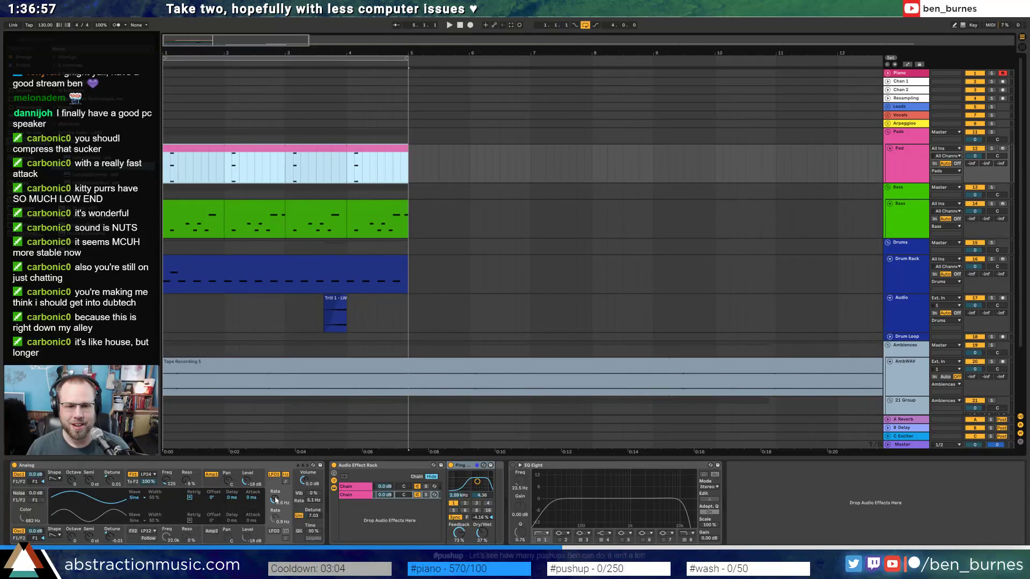
click(137, 485)
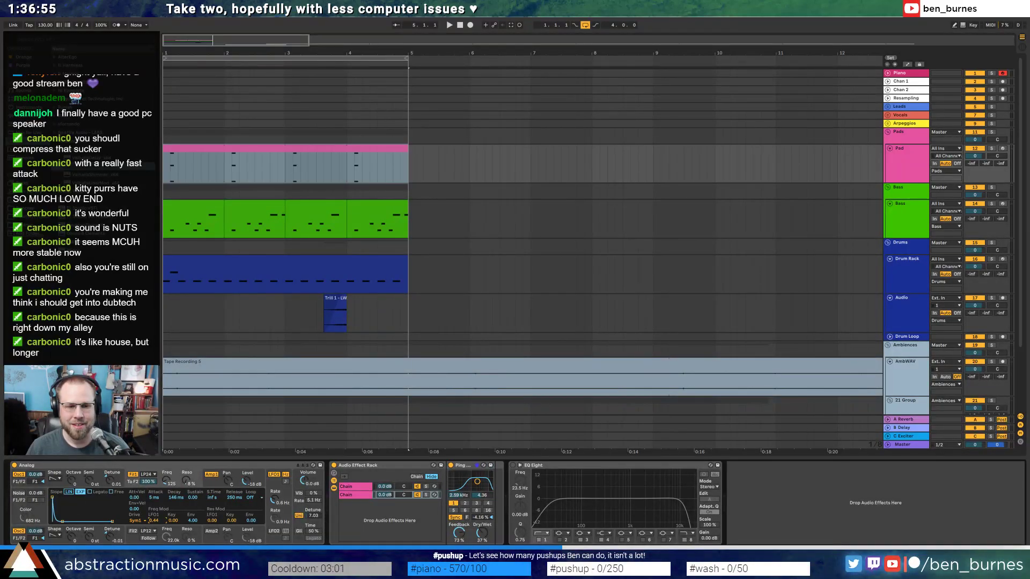
click(198, 151)
key(space)
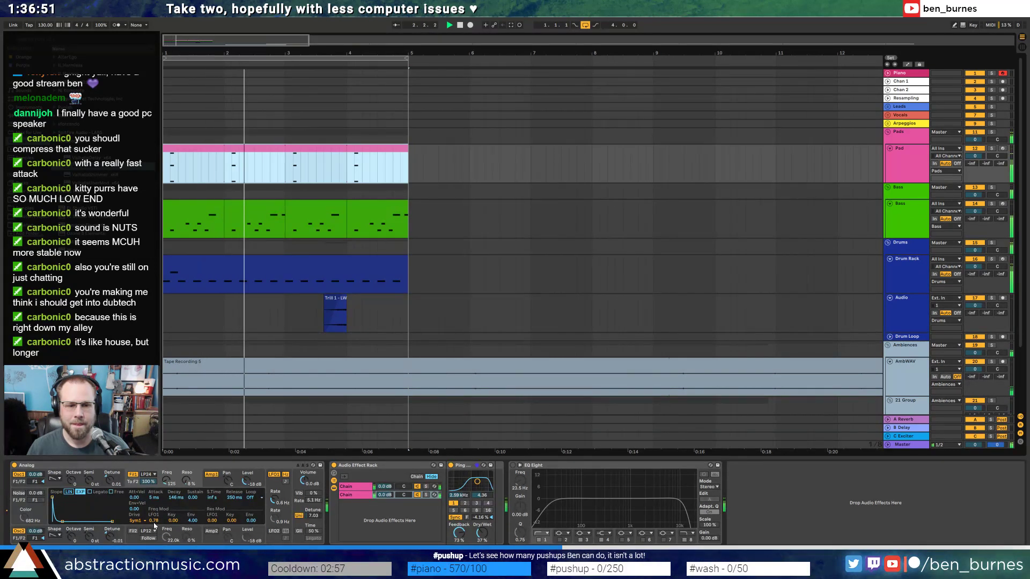
drag(154, 521, 154, 531)
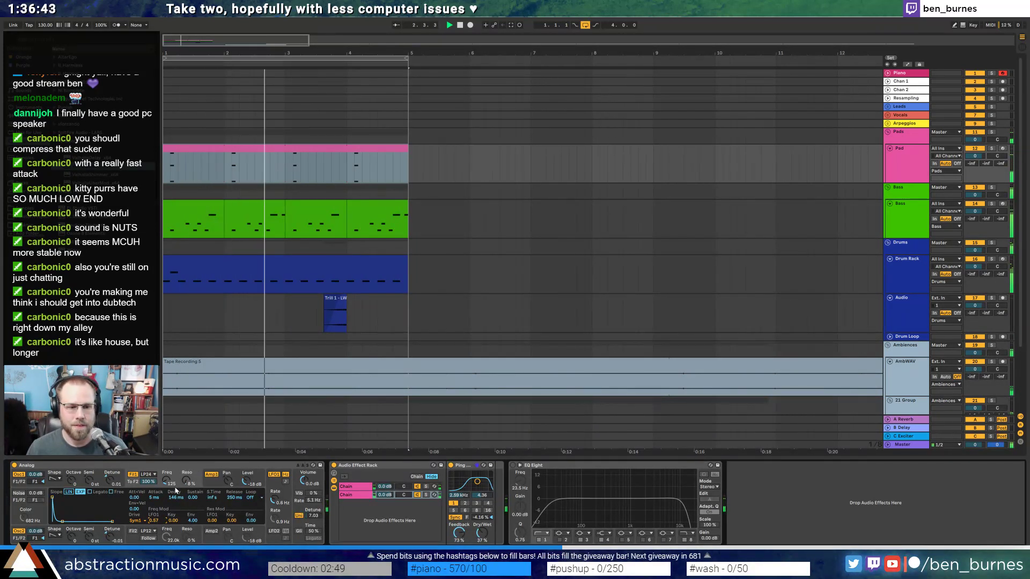
click(215, 486)
drag(67, 511, 65, 522)
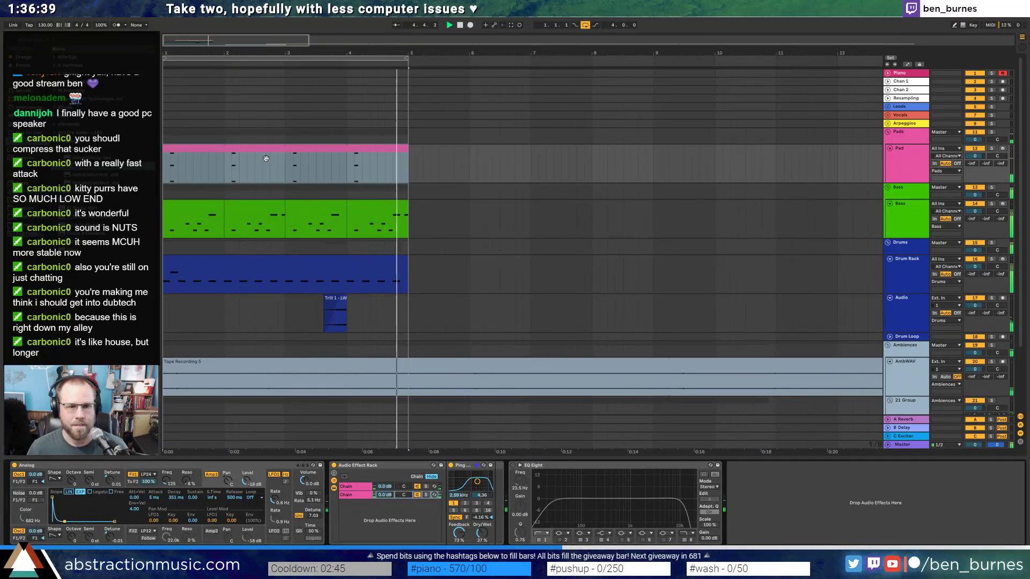
- Lengthen all notes in the Pad clip to about one beat each
key(shift+Tab)
click(196, 476)
key(ctrl+a)
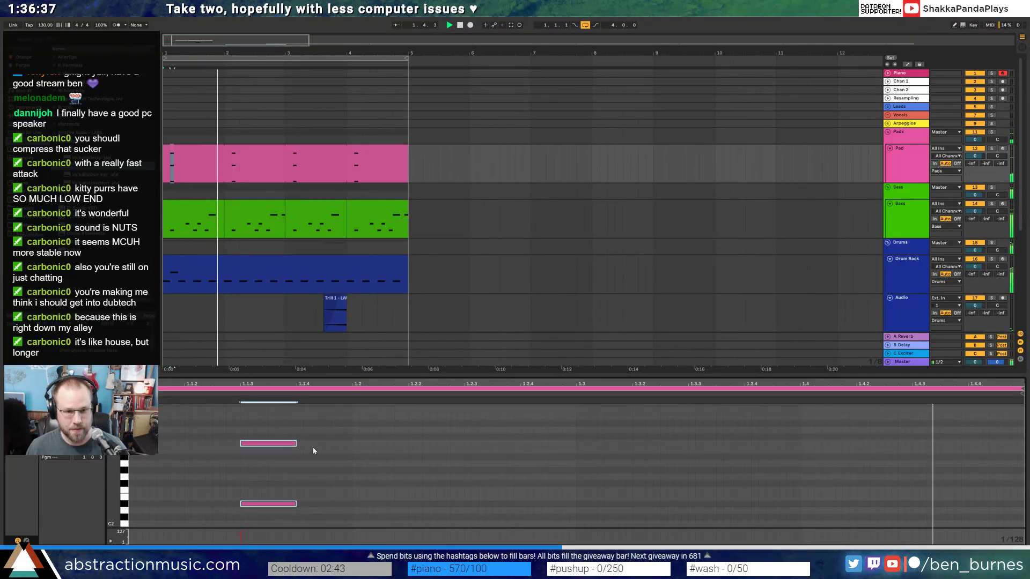
drag(296, 444, 468, 443)
key(shift+Tab)
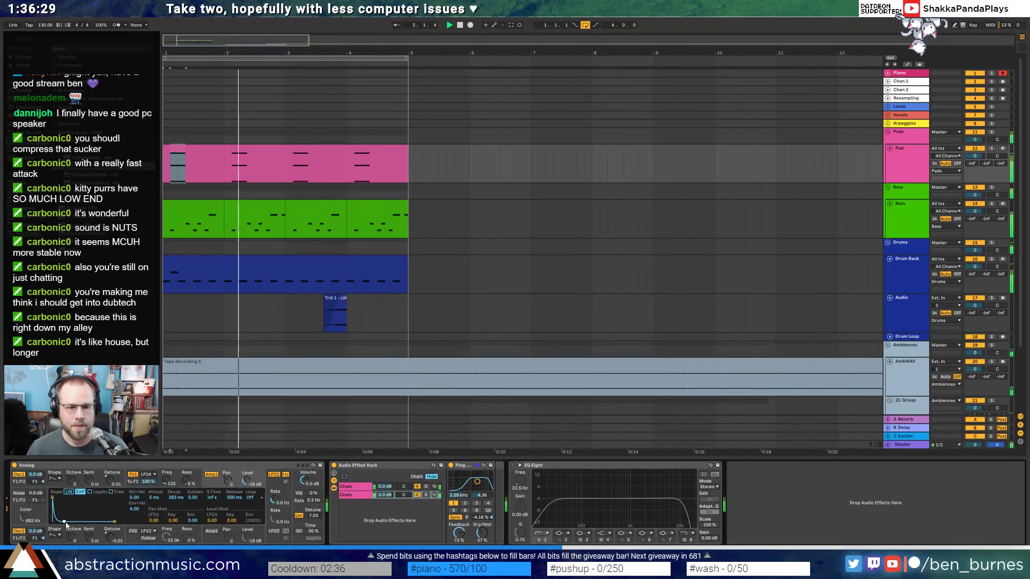
- Automate Analog's AEG1 Decay on the Pad track, rising from 263 ms at the first note to about 4.80 s at bar 9
key(a)
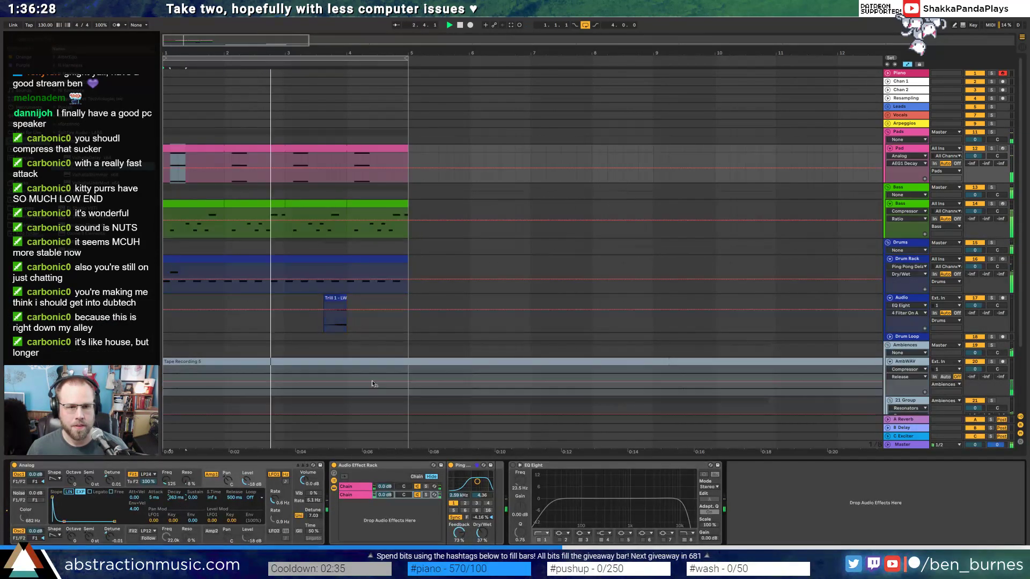
click(170, 168)
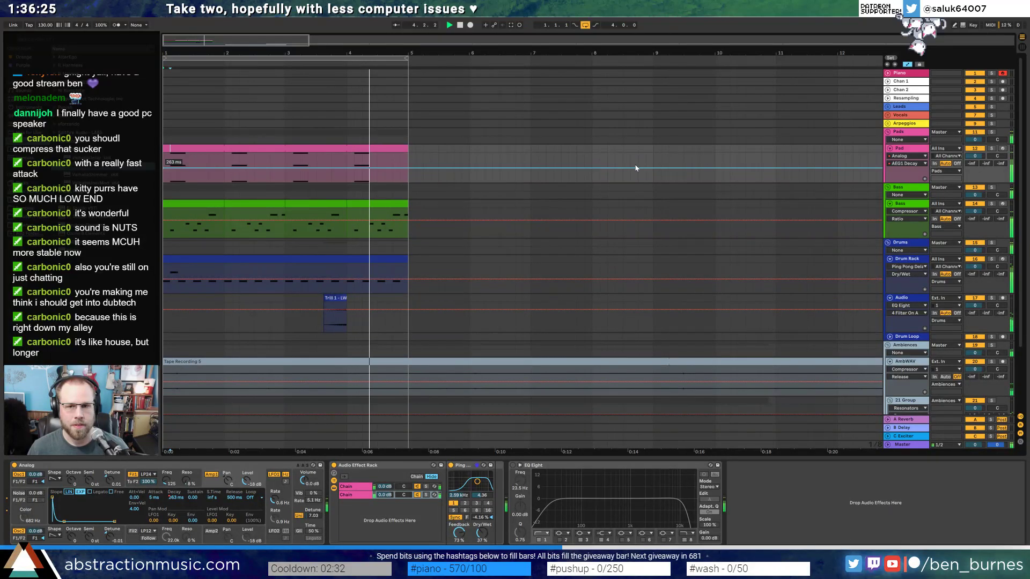
drag(654, 169, 654, 157)
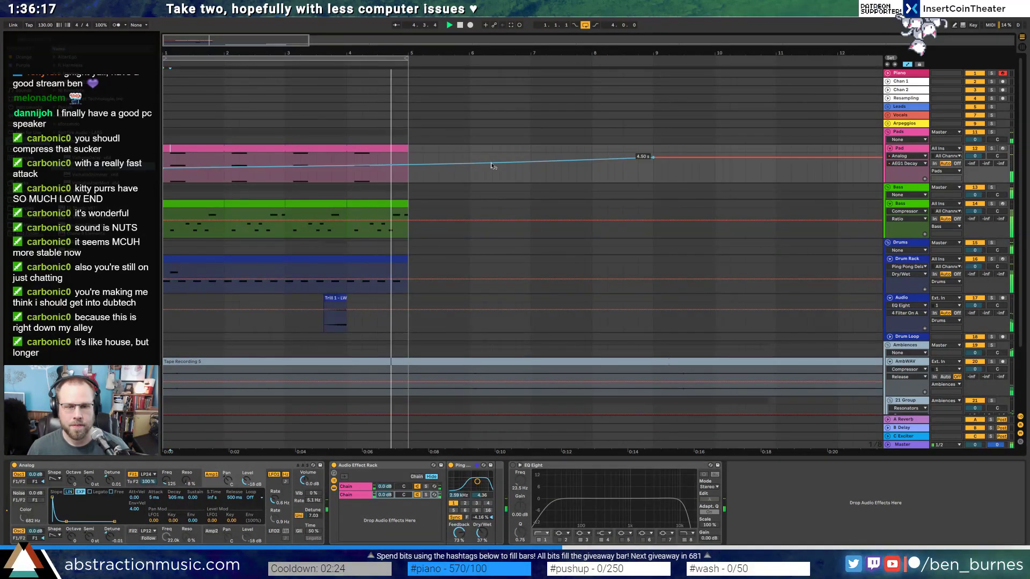
- Extend the Pad clip to bar 9 and duplicate the bar 4 Bass clip four times to the same point
drag(407, 150, 653, 149)
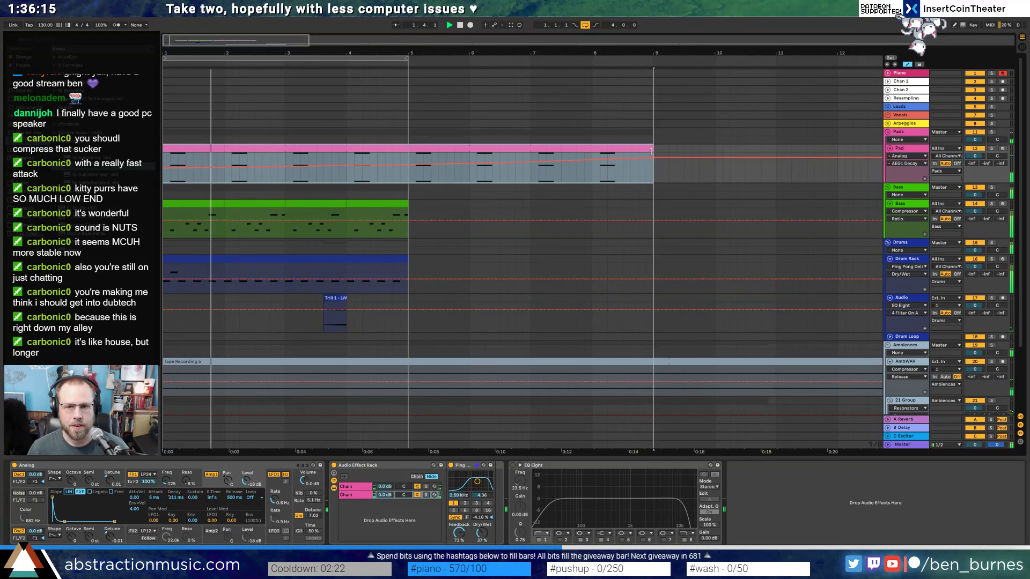
click(347, 205)
key(ctrl+d)
key(ctrl+d)
key(ctrl+d)
key(ctrl+d)
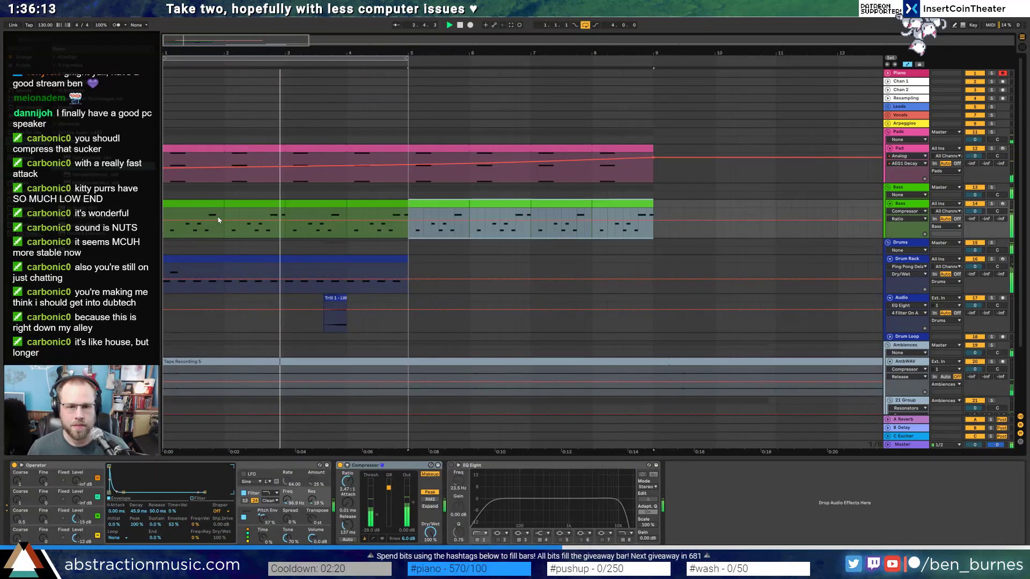
- Hide the automation lanes and select the four-bar Drum Rack clip
key(a)
click(354, 259)
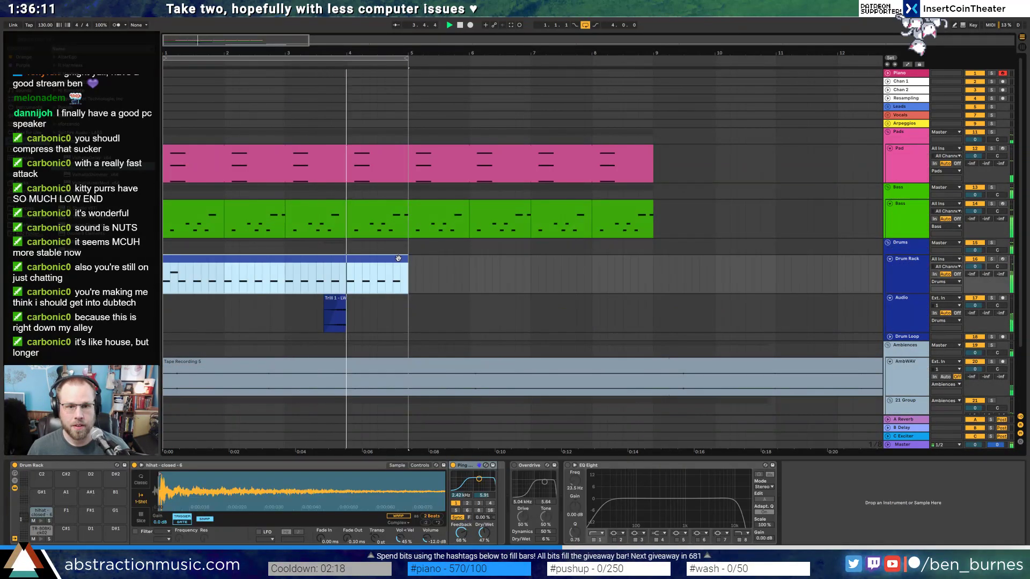
- Extend the Drum Rack clip to bar 9 and turn on its looping so the drum pattern repeats throughout
drag(407, 260, 654, 264)
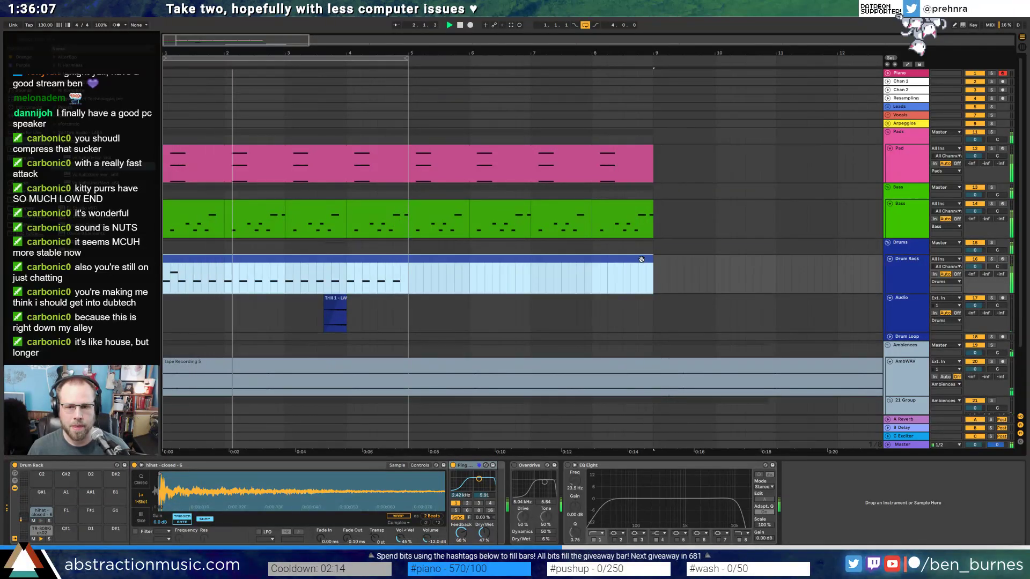
double_click(641, 260)
click(90, 426)
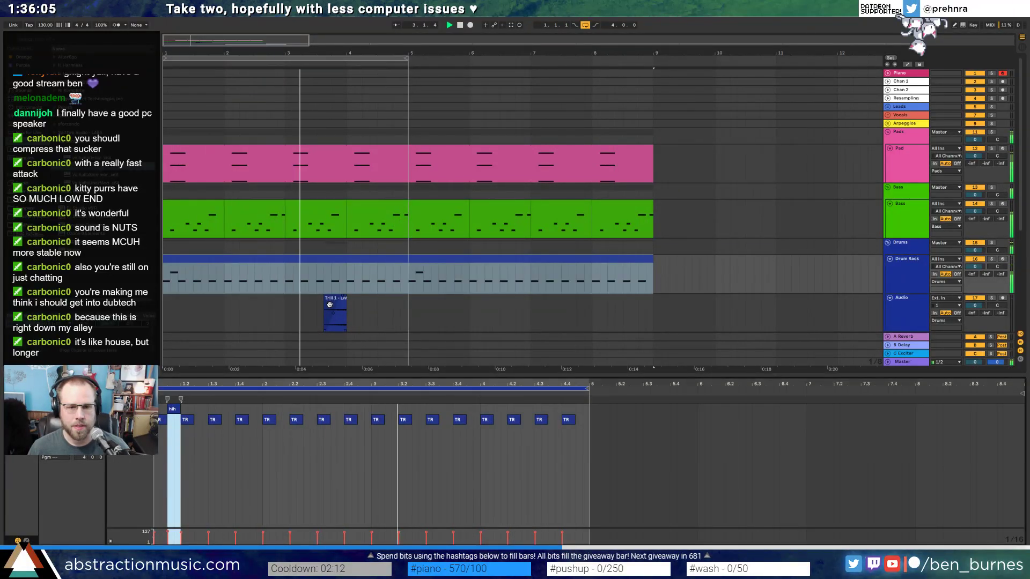
- Move the Trill 1 audio clip to the second half of bar 7 and extend the arrangement loop to bar 9
drag(342, 298, 587, 299)
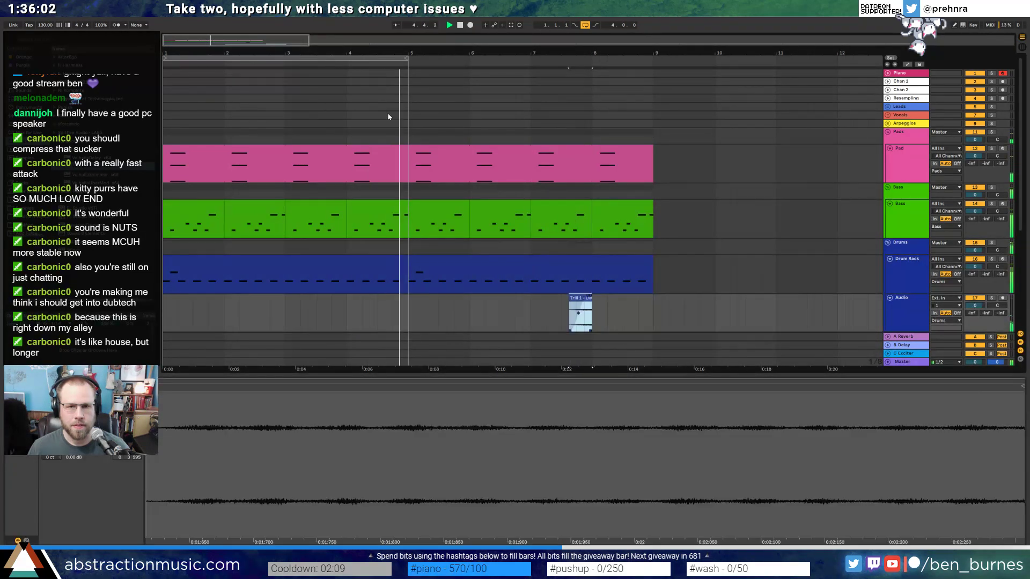
click(408, 57)
drag(413, 65, 652, 70)
key(shift+Tab)
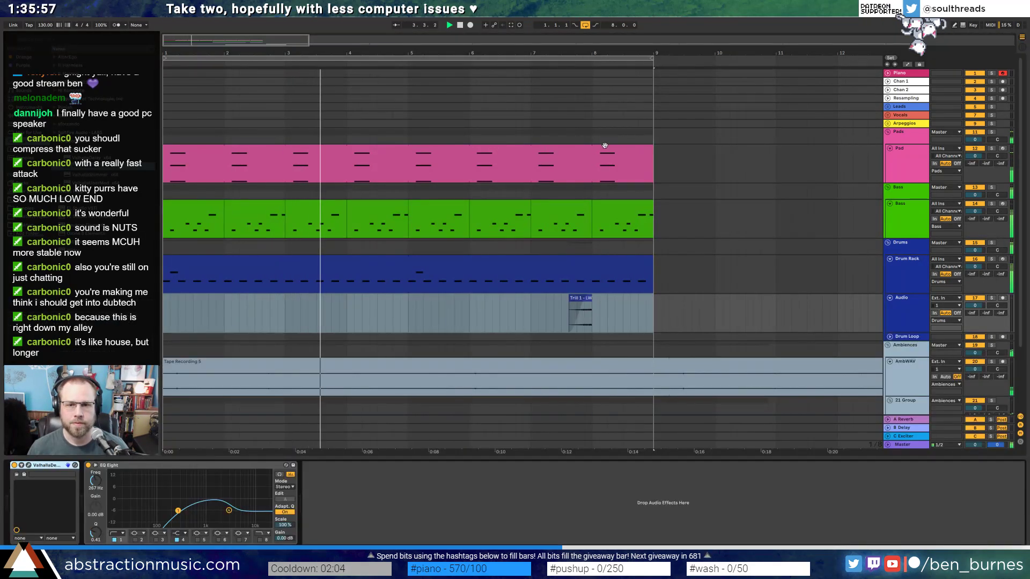
- Stop playback and show the automation lane for the filter envelope decay of the Pad track's Analog synth
click(605, 148)
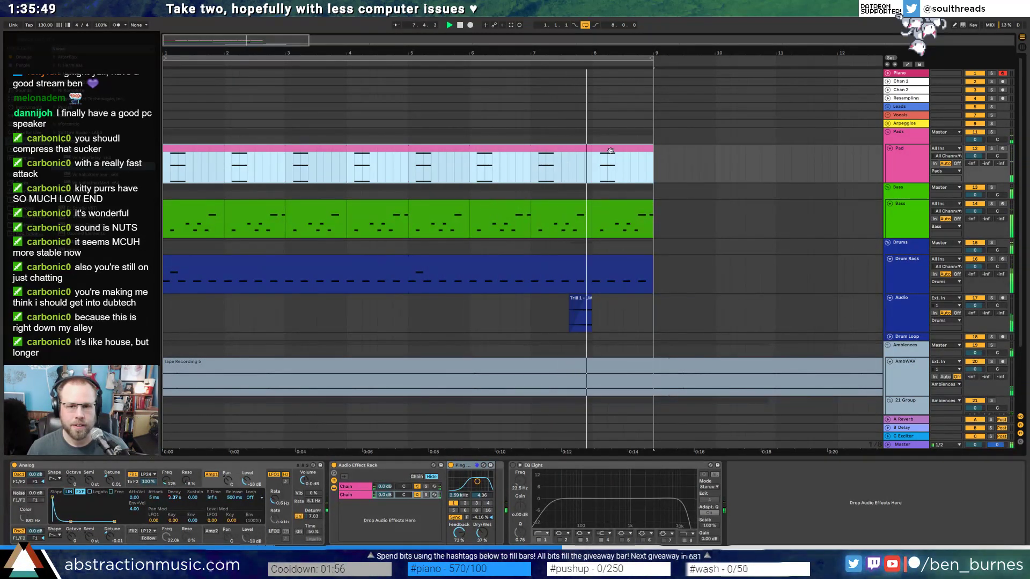
click(212, 485)
key(space)
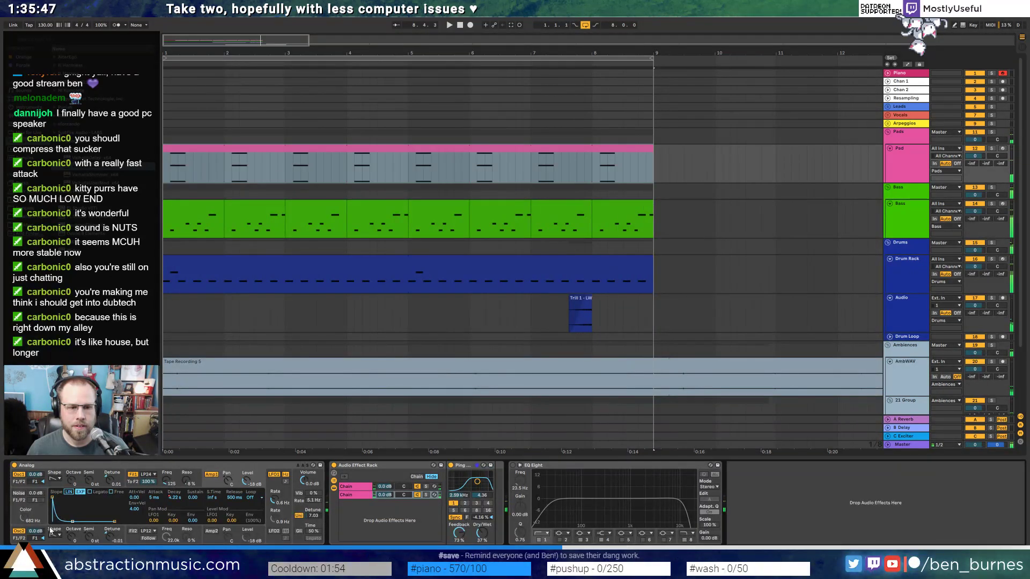
click(133, 487)
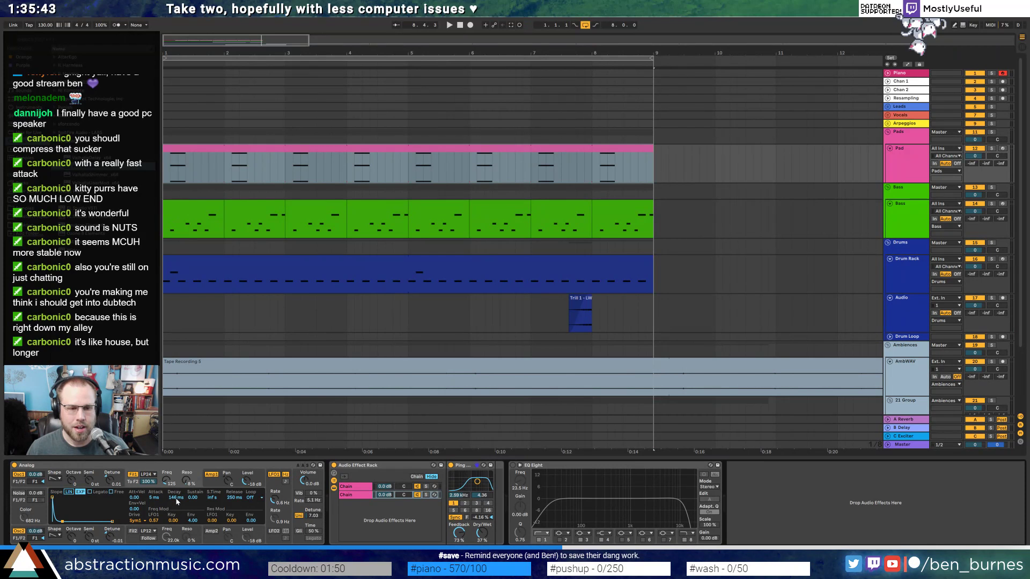
key(a)
- Automate FEG1 Decay to curve upward until bar 9 and jump higher there, with the Pad clip extended to bar 10
click(648, 170)
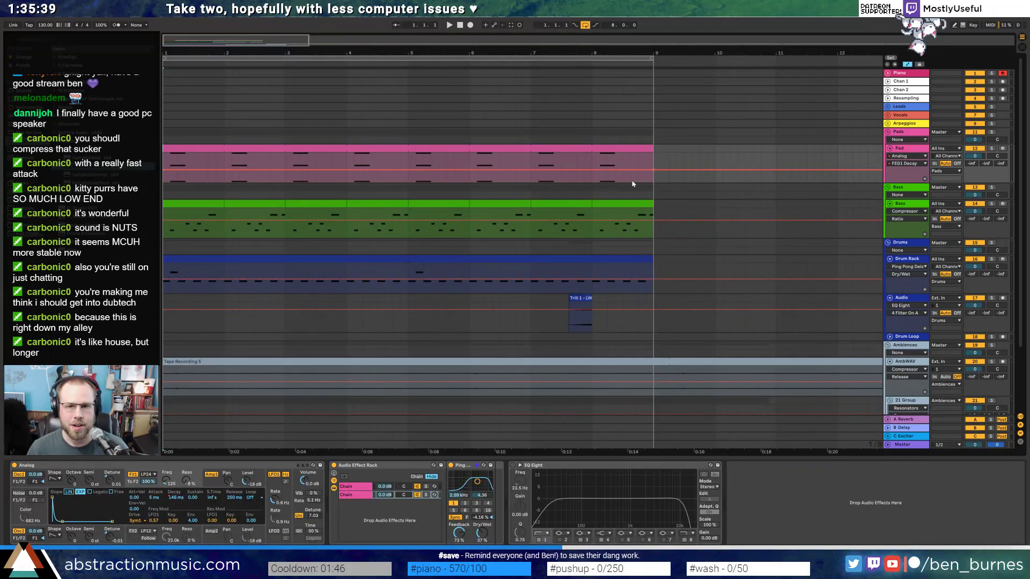
drag(652, 169, 622, 166)
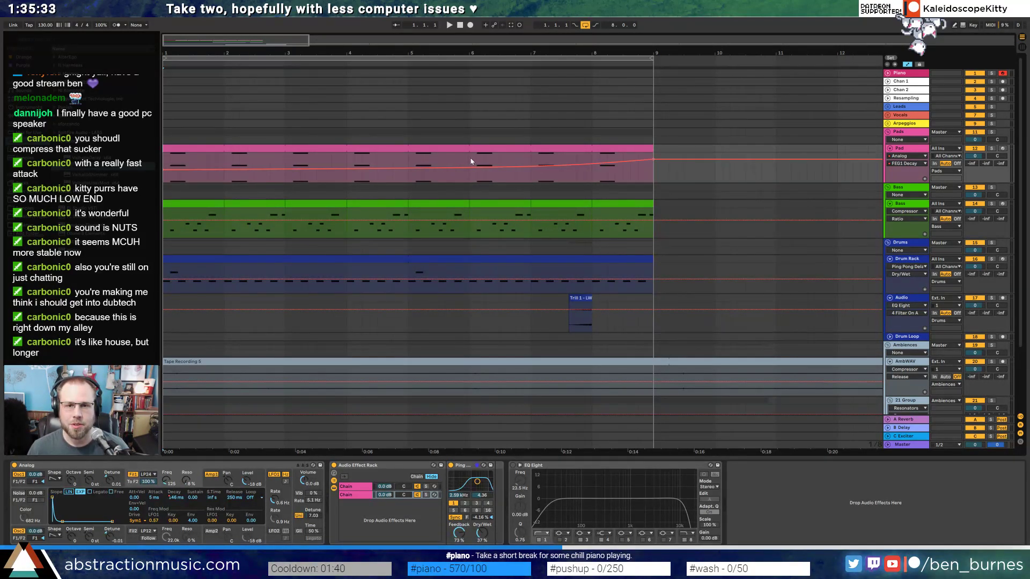
key(space)
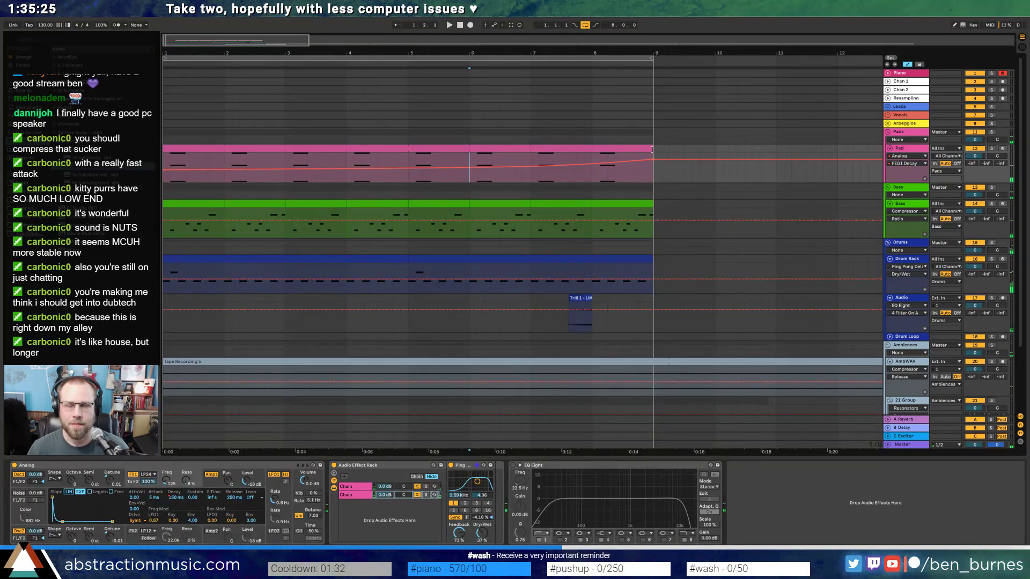
mouse_move(651, 150)
mouse_down()
mouse_move(715, 149)
mouse_move(653, 159)
mouse_up()
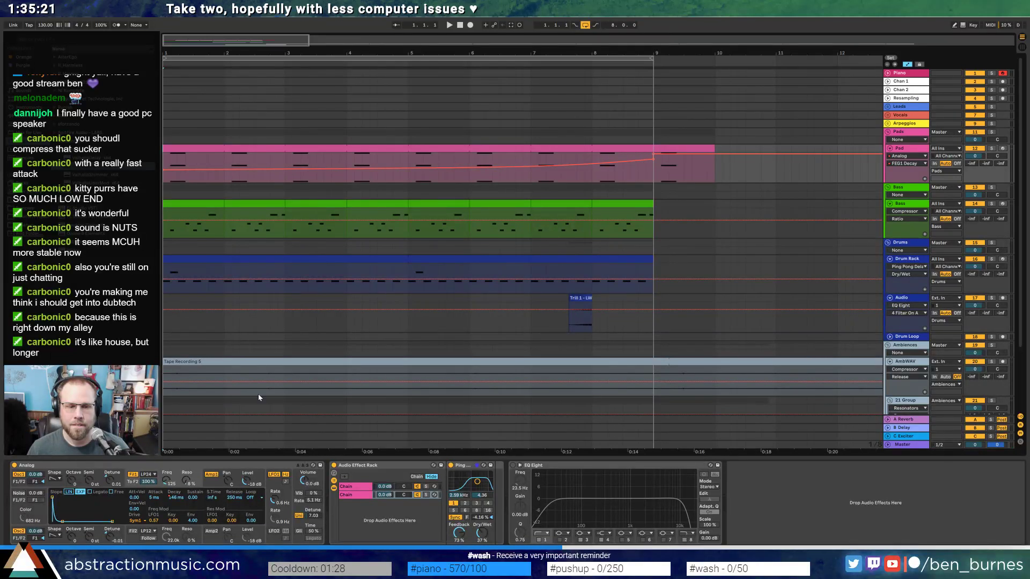
- Automate the Pad synth's AEG1 Decay to rise gradually until bar 9 and hold that level from there
click(210, 476)
click(182, 498)
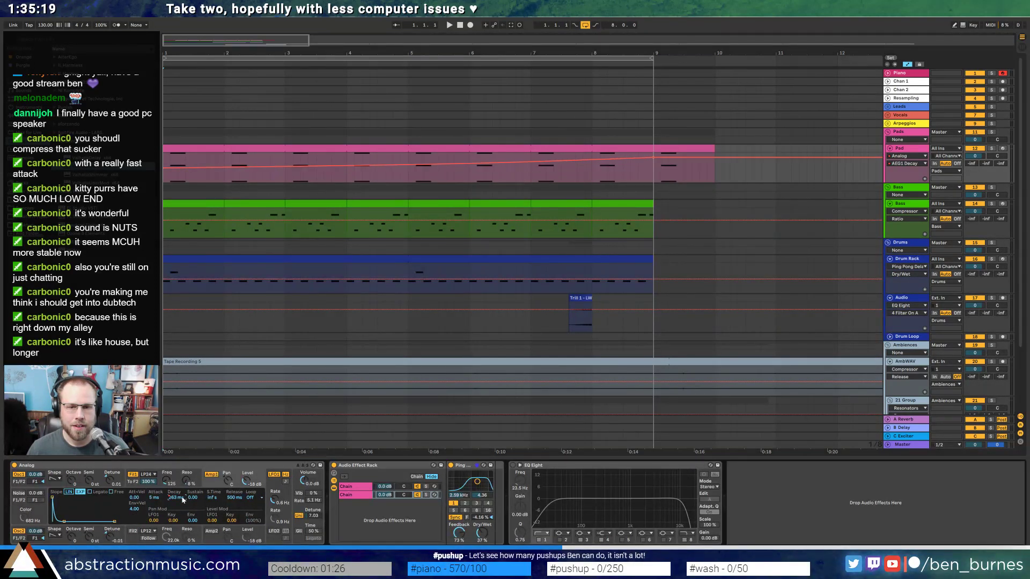
drag(659, 158, 654, 154)
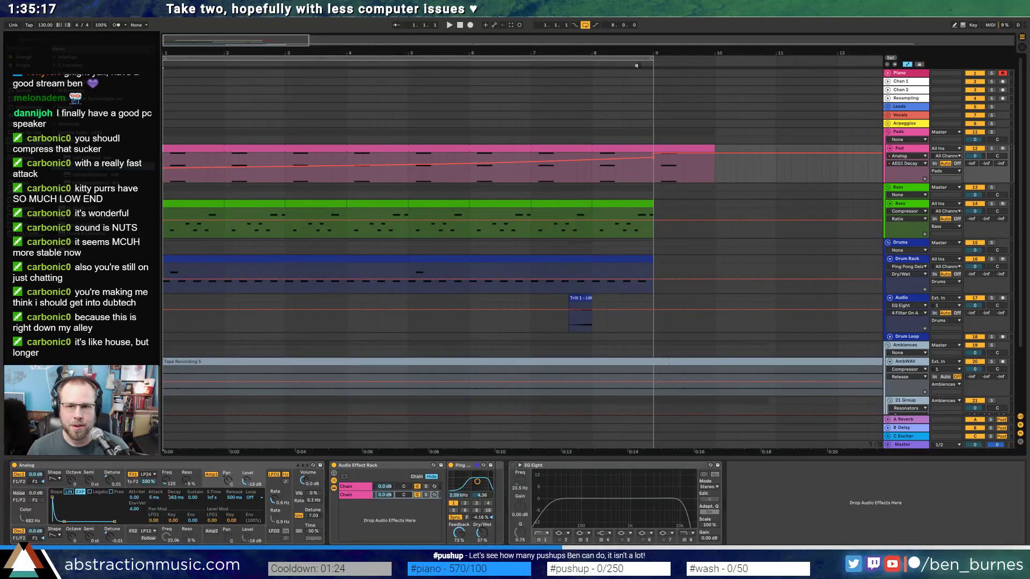
key(space)
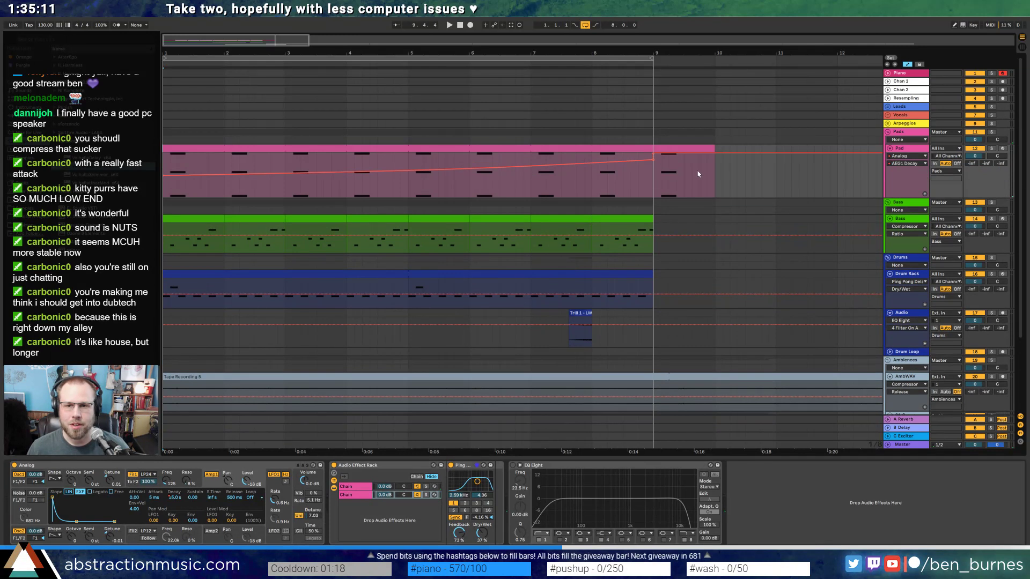
ctrl+scroll(693, 169, up, 5)
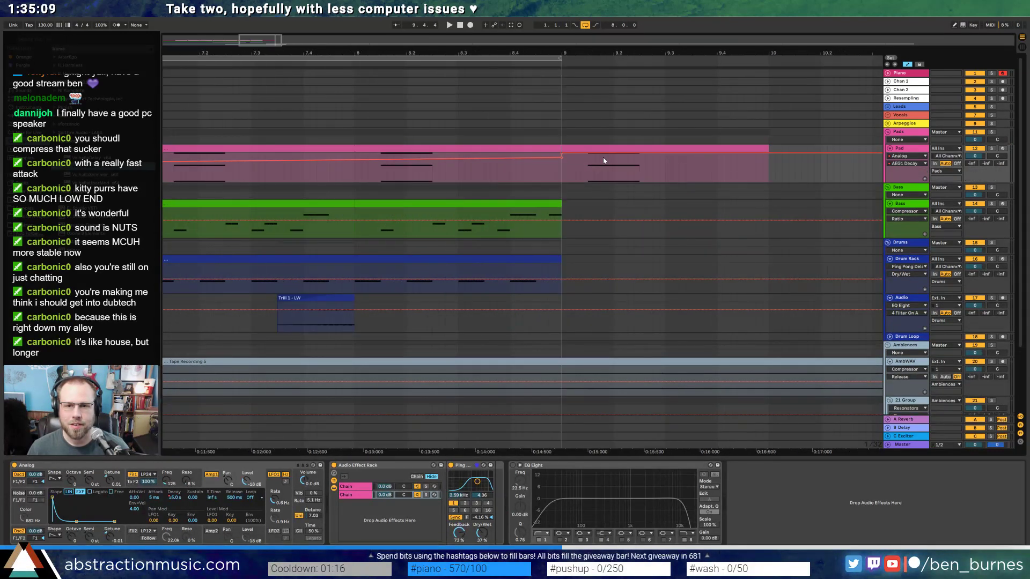
drag(563, 157, 583, 158)
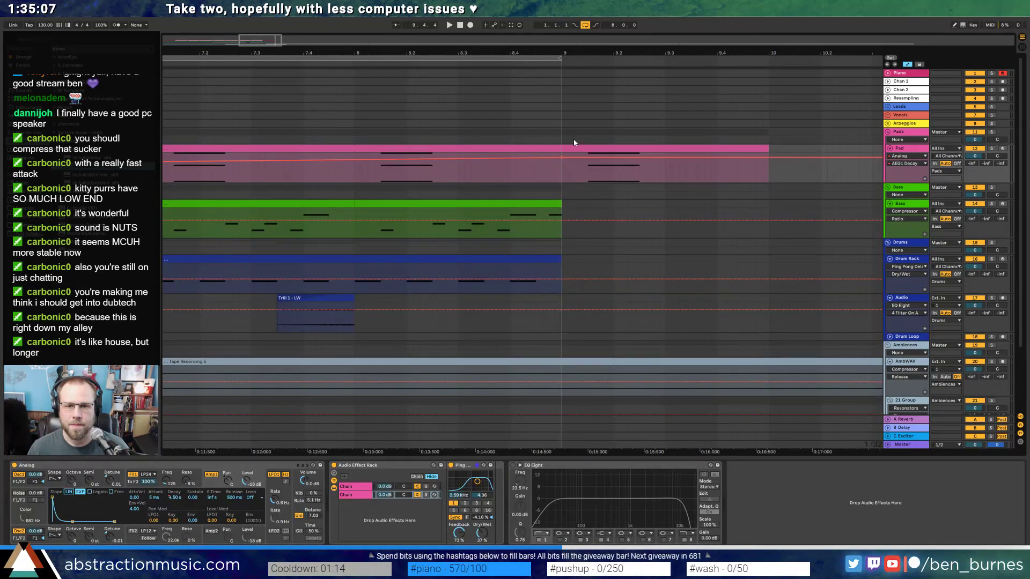
- Automate the Pad synth's F1 Resonance to step up at bar 9 and drop back at 9.3
click(185, 481)
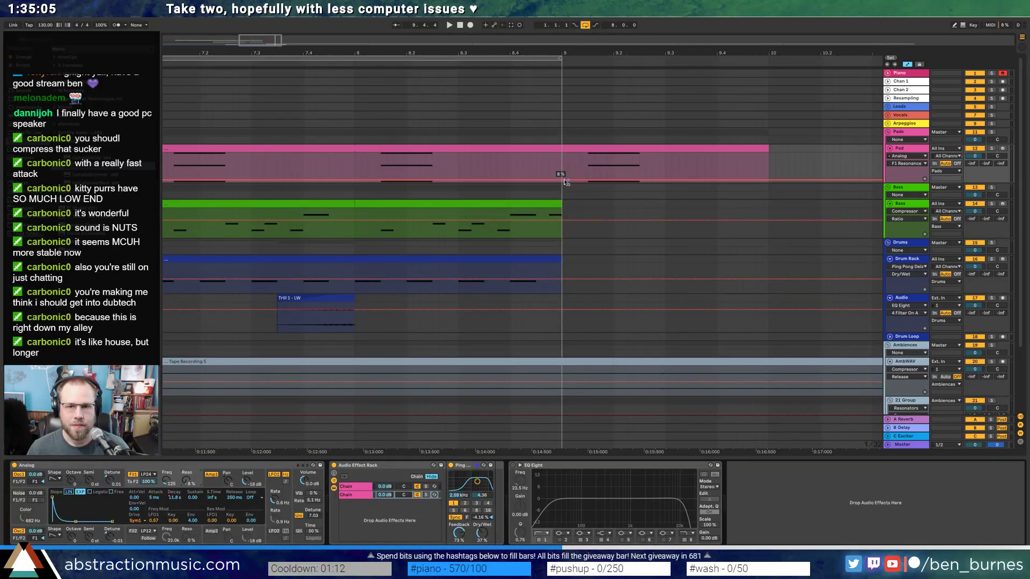
drag(562, 182, 561, 175)
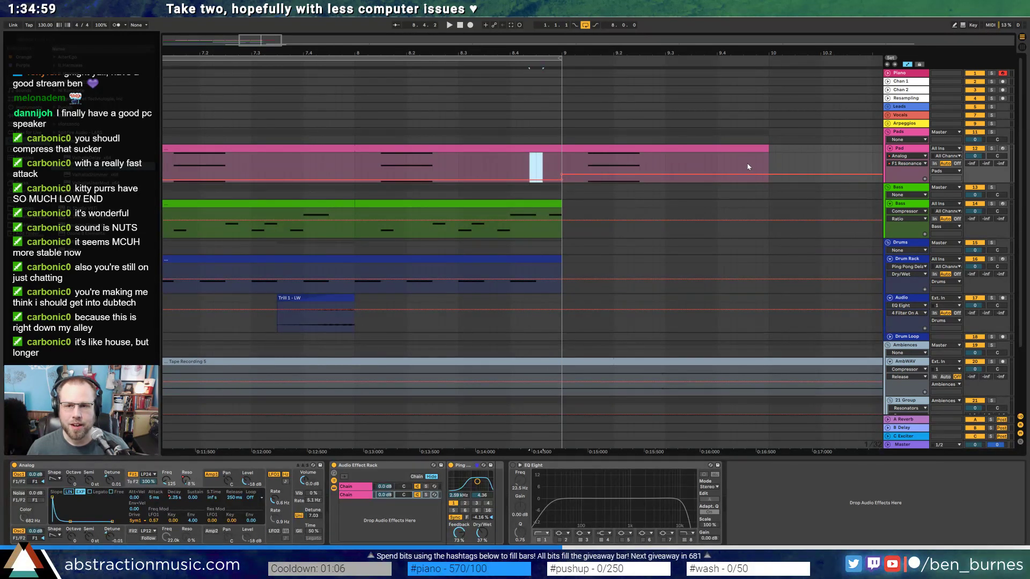
click(679, 174)
click(679, 180)
click(685, 172)
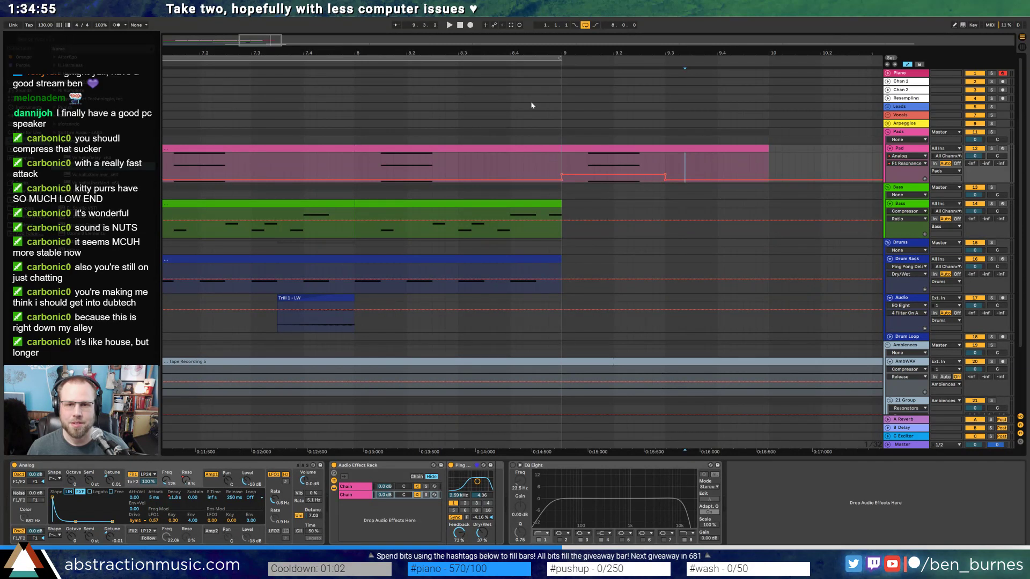
- Extend the arrangement loop and the Drum Rack clip to bar 10
drag(255, 37, 409, 41)
drag(549, 59, 600, 65)
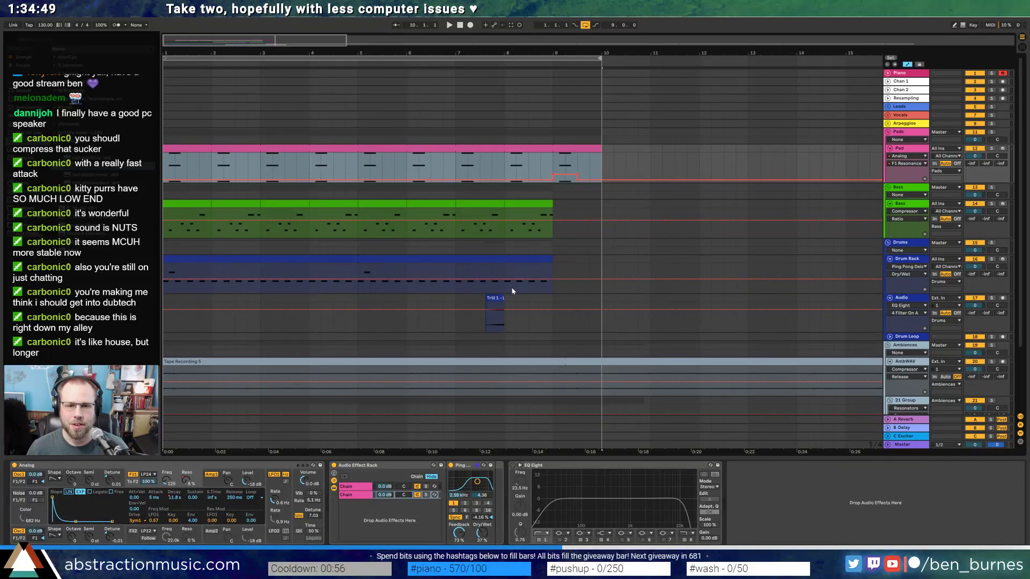
drag(550, 260, 602, 264)
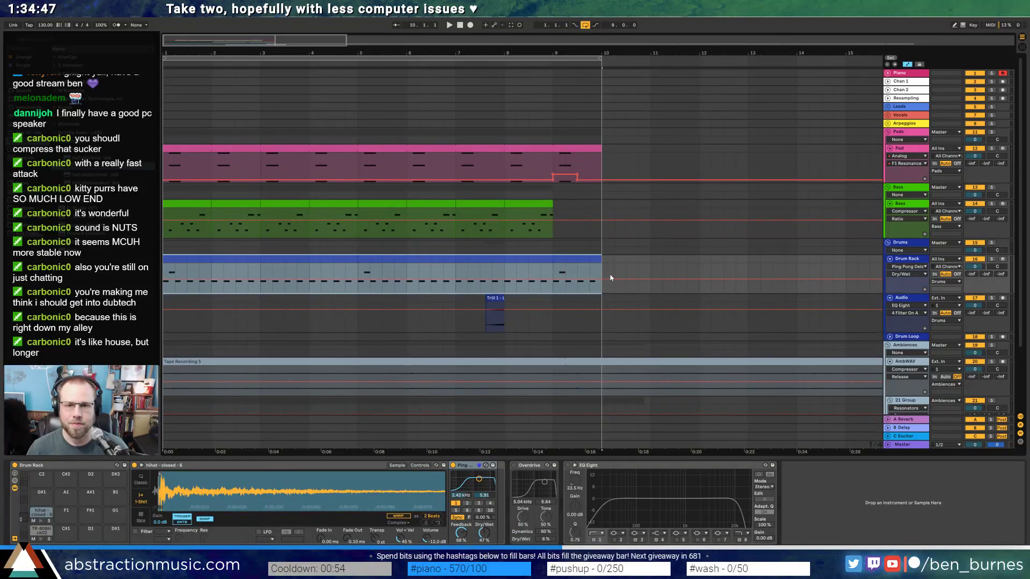
- Open ValhallaDelay from the first chain of the Pad track's effect rack and place its window clear of the Pad clip
click(573, 148)
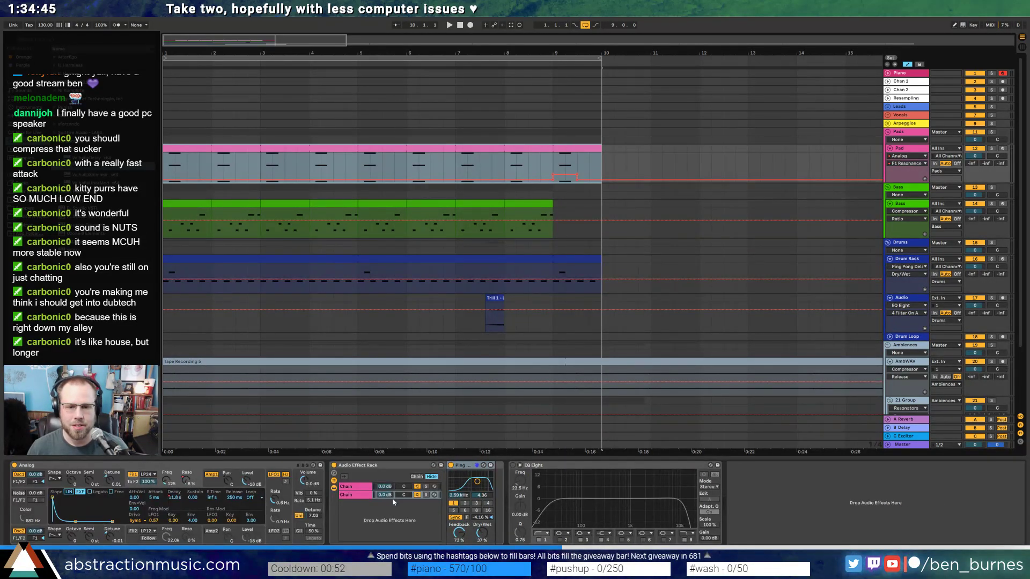
click(362, 484)
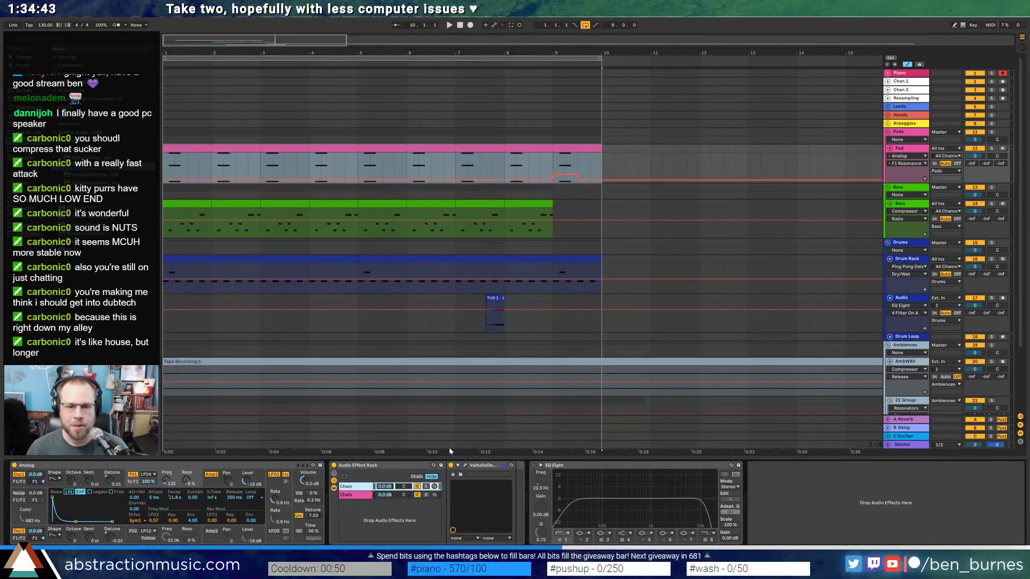
click(466, 467)
drag(436, 141, 771, 249)
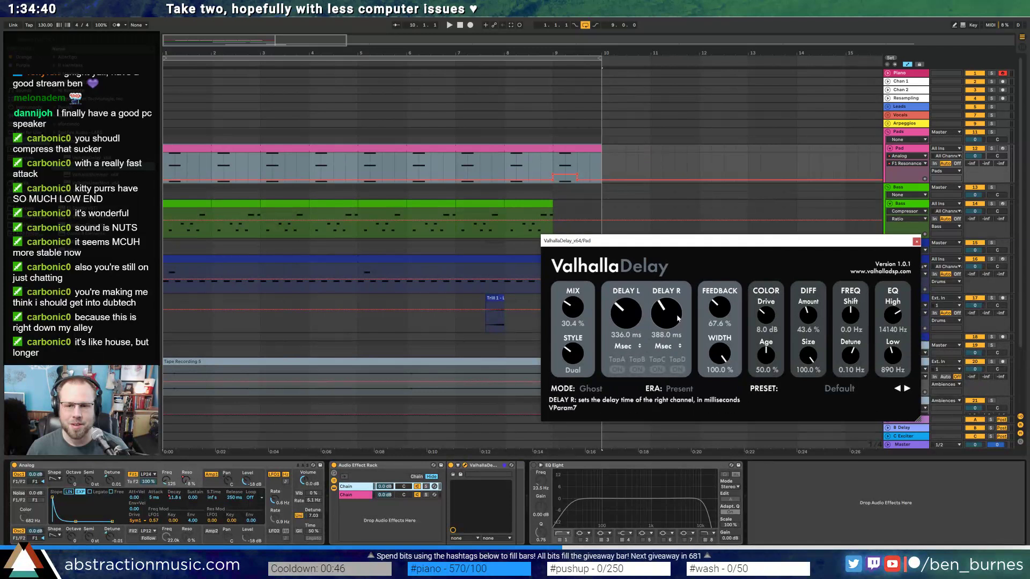
- Automate the ValhallaDelay feedback to jump to 157.6% at bar 9, hold until bar 10 and ramp back down by bar 11
click(719, 307)
key(a)
key(a)
click(553, 175)
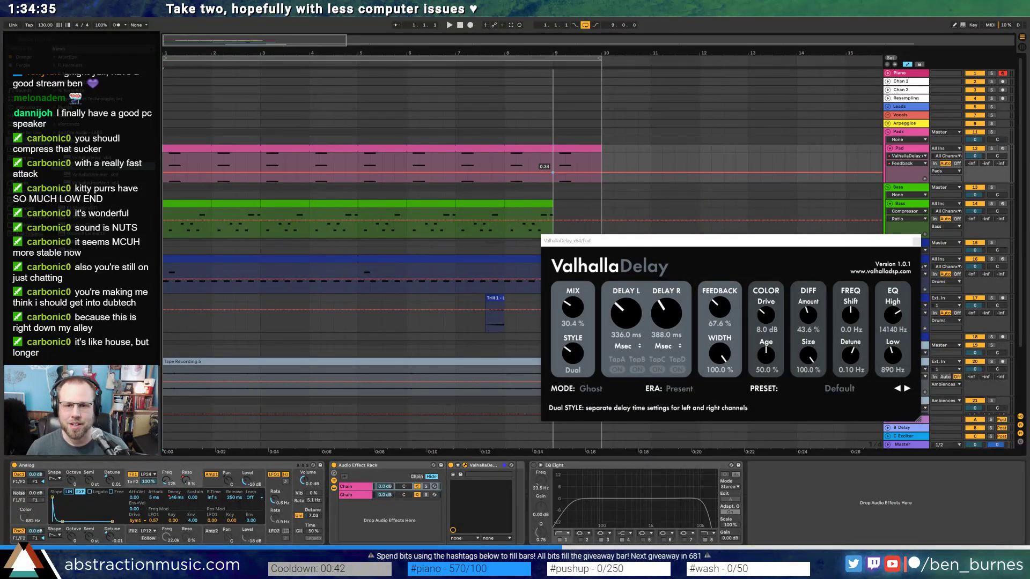
drag(561, 179, 561, 165)
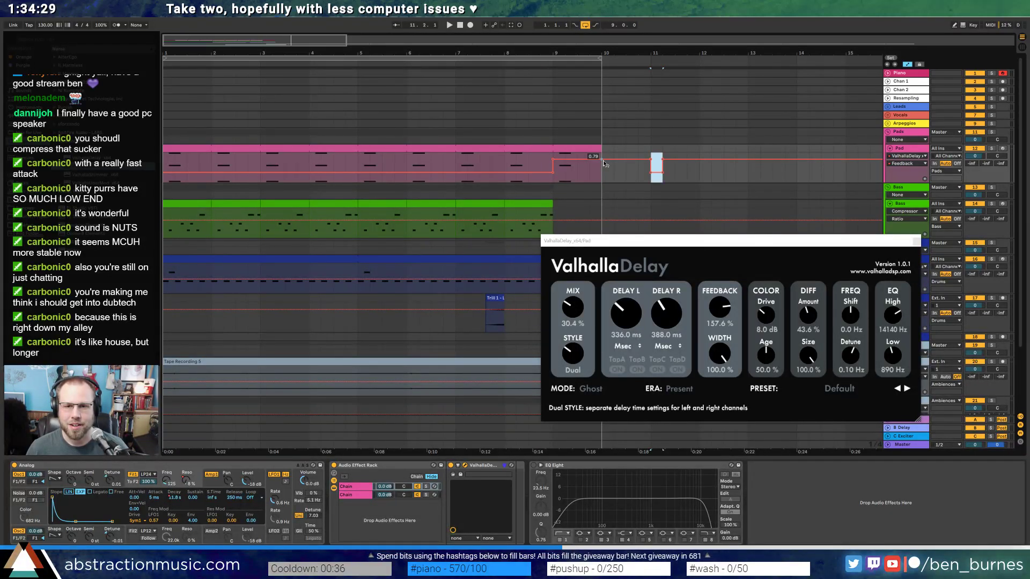
click(662, 160)
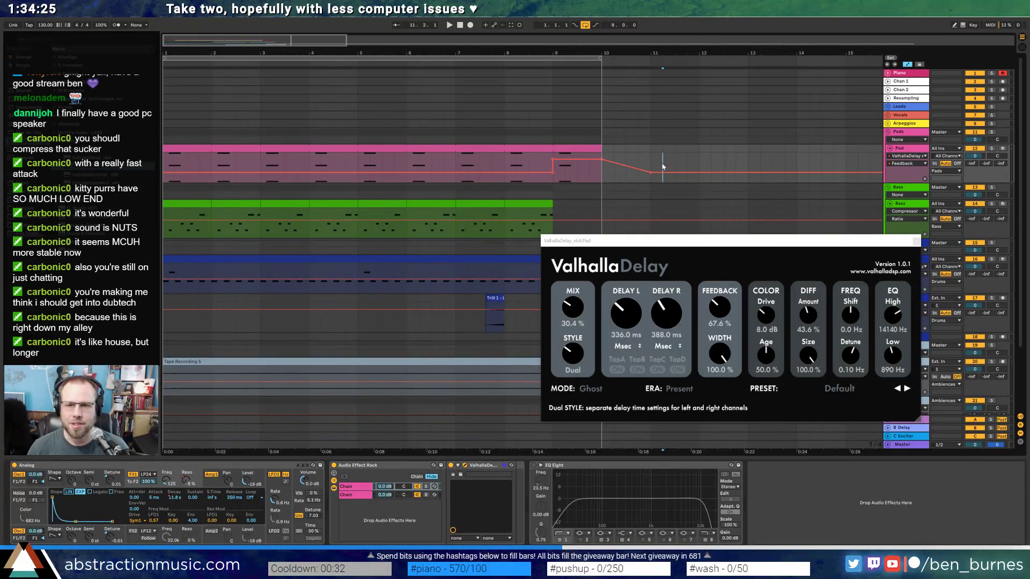
- Automate the second chain's Ping Pong Delay feedback to rise at bar 9 and curve back down to 73% by bar 11
click(346, 496)
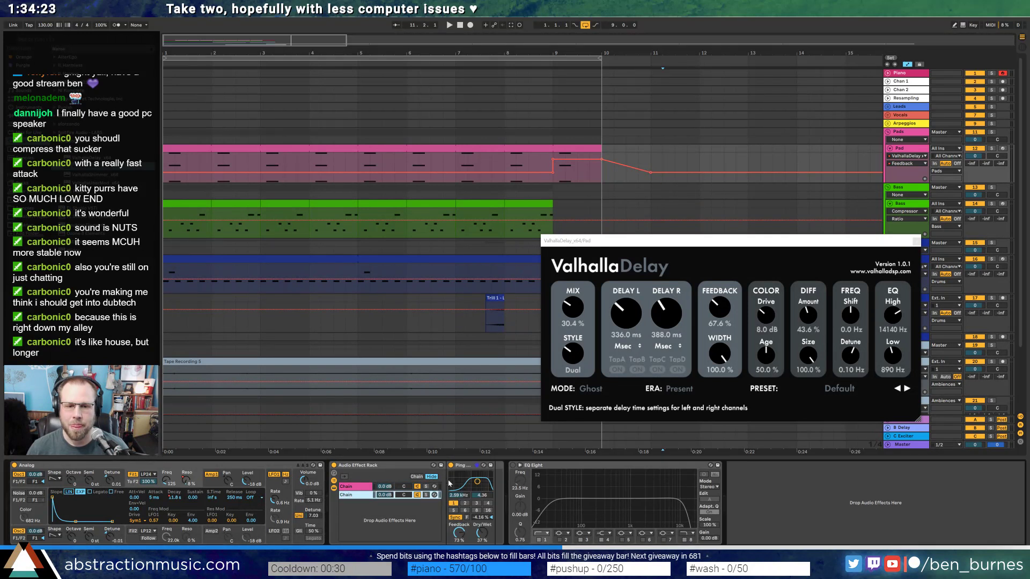
click(461, 535)
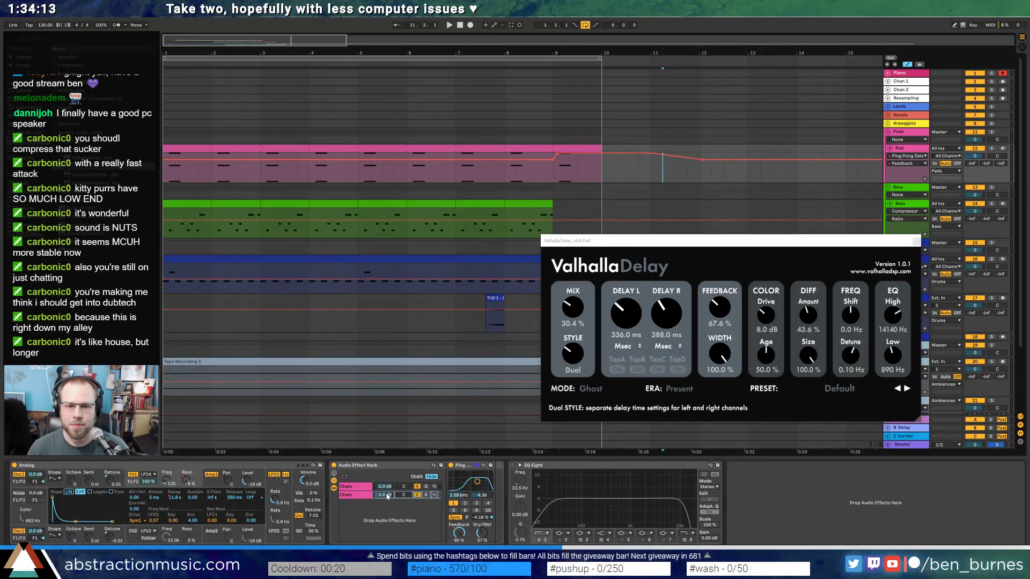
click(366, 486)
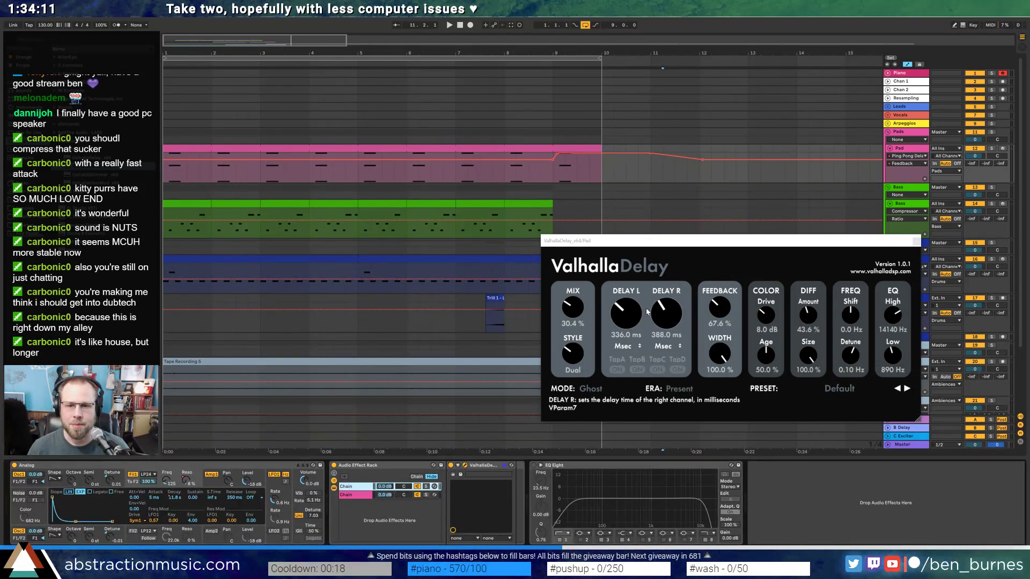
click(362, 494)
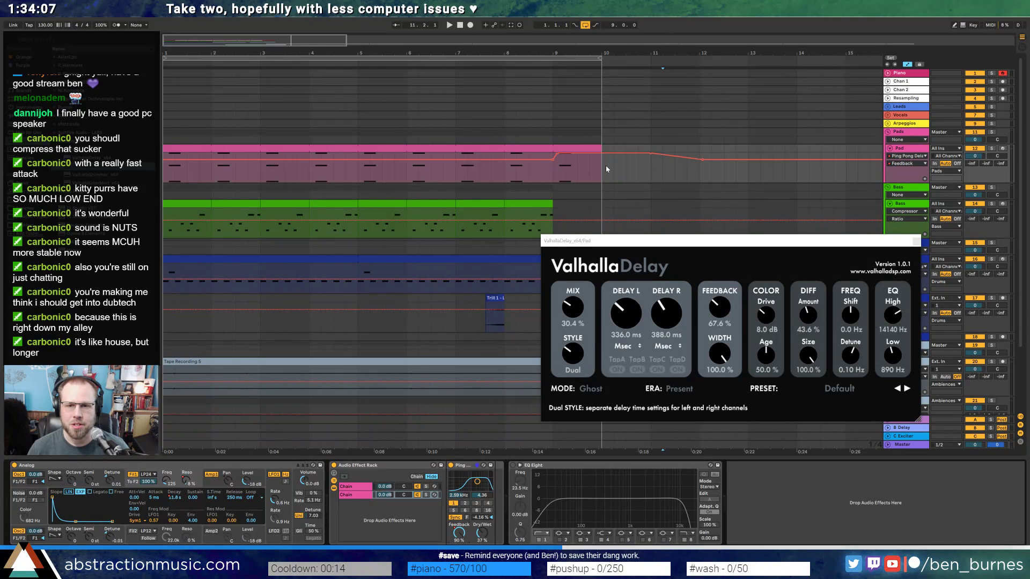
click(649, 156)
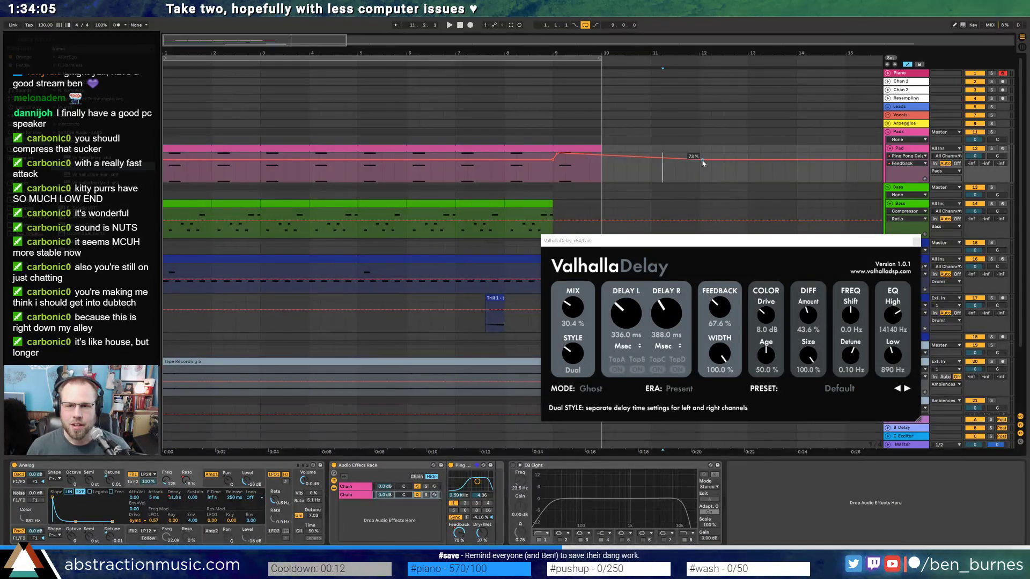
drag(703, 160, 651, 159)
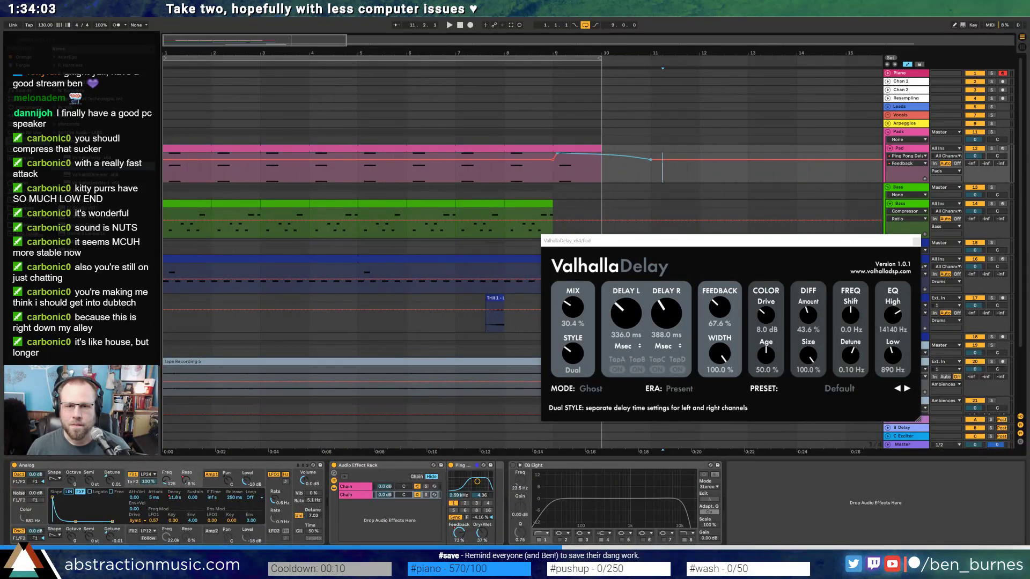
- Play the arrangement from bar 9 and extend the arrangement loop to bar 11
click(551, 177)
key(space)
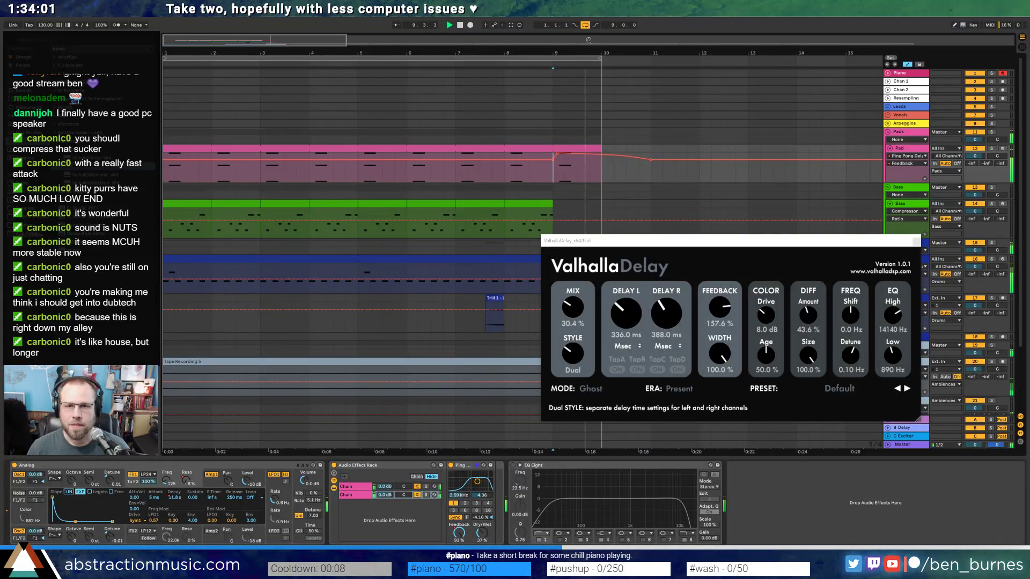
drag(603, 55, 651, 55)
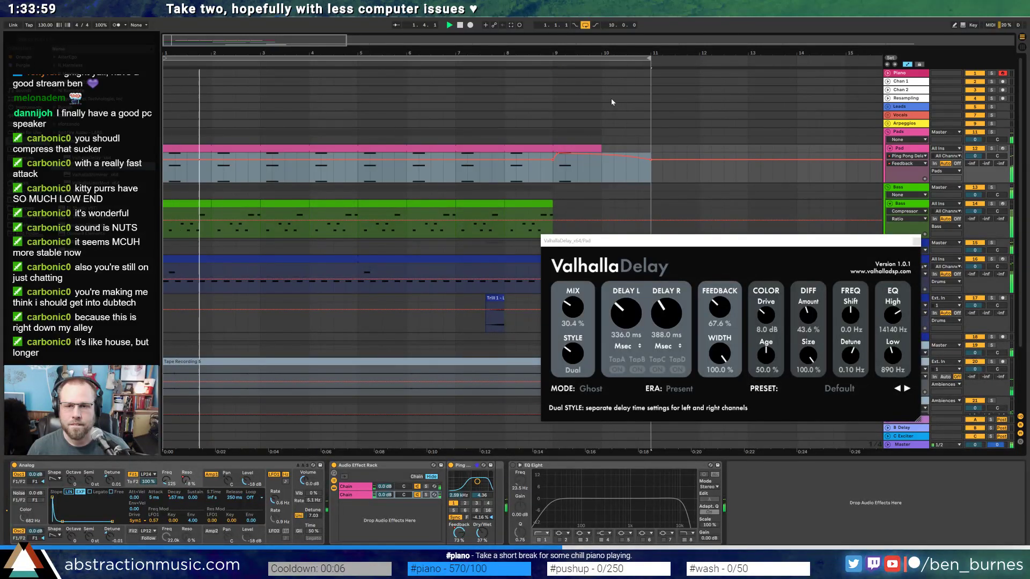
- Lower the Pad's Analog filter-envelope (FEG1) and amp-envelope (AEG1) decay automation from bar 9 onward
click(600, 147)
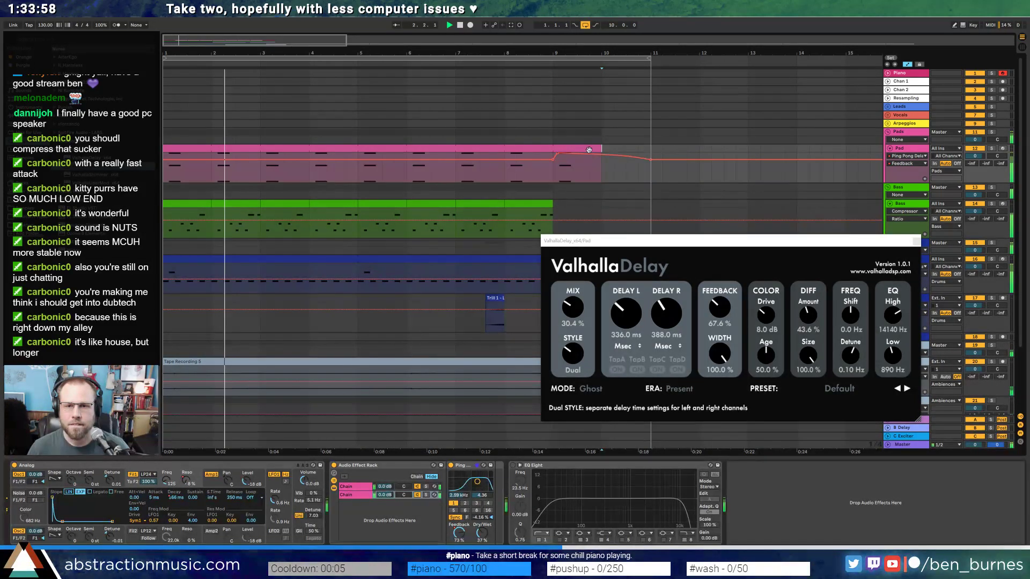
click(181, 497)
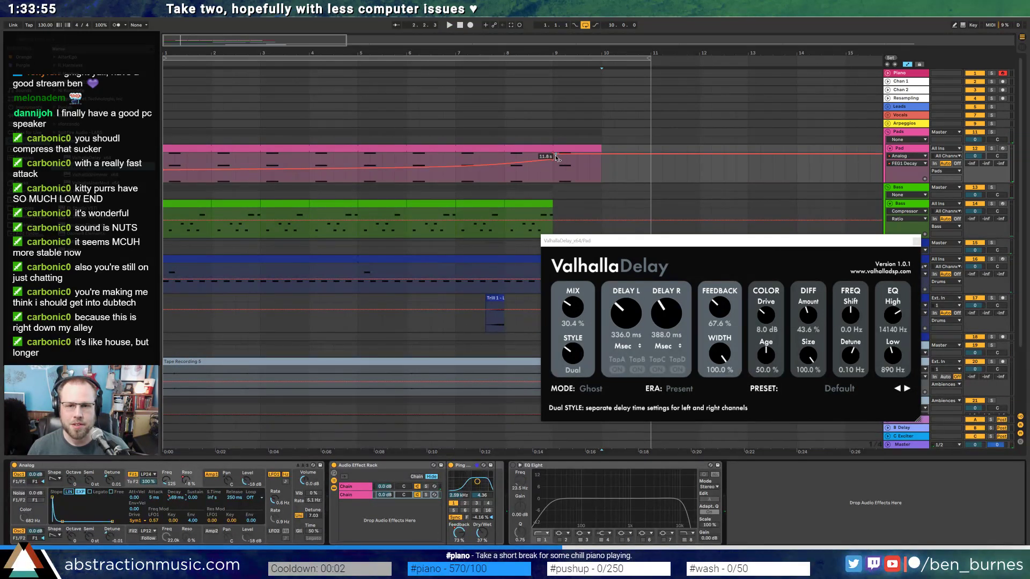
mouse_move(554, 156)
mouse_down()
mouse_move(553, 169)
mouse_move(553, 161)
mouse_up()
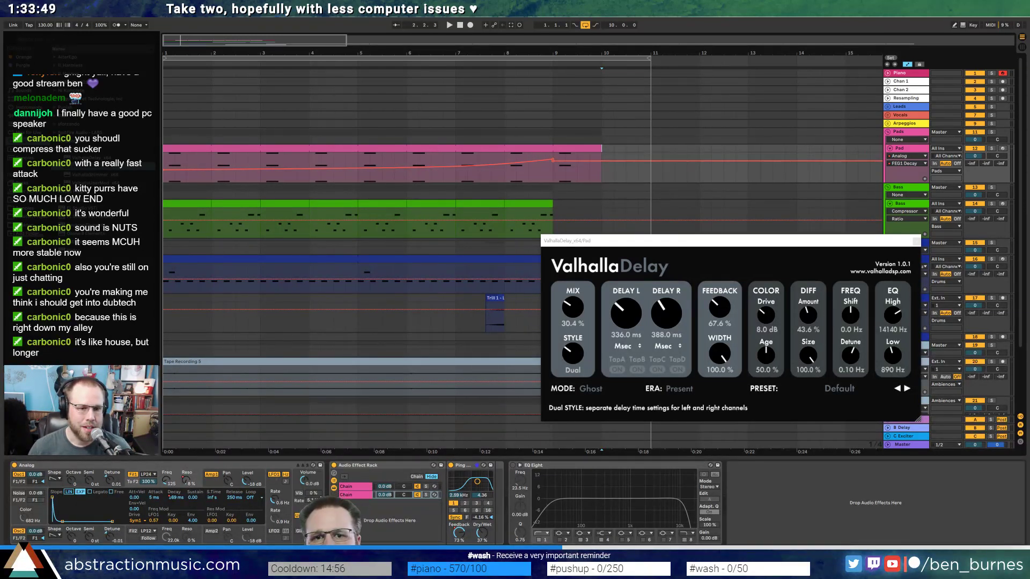
click(211, 474)
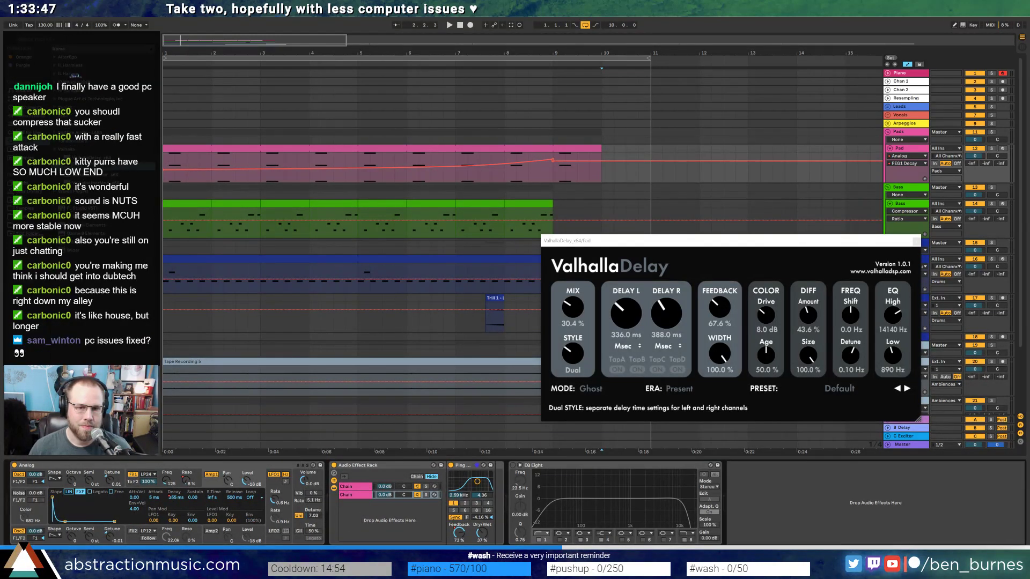
drag(553, 157, 553, 160)
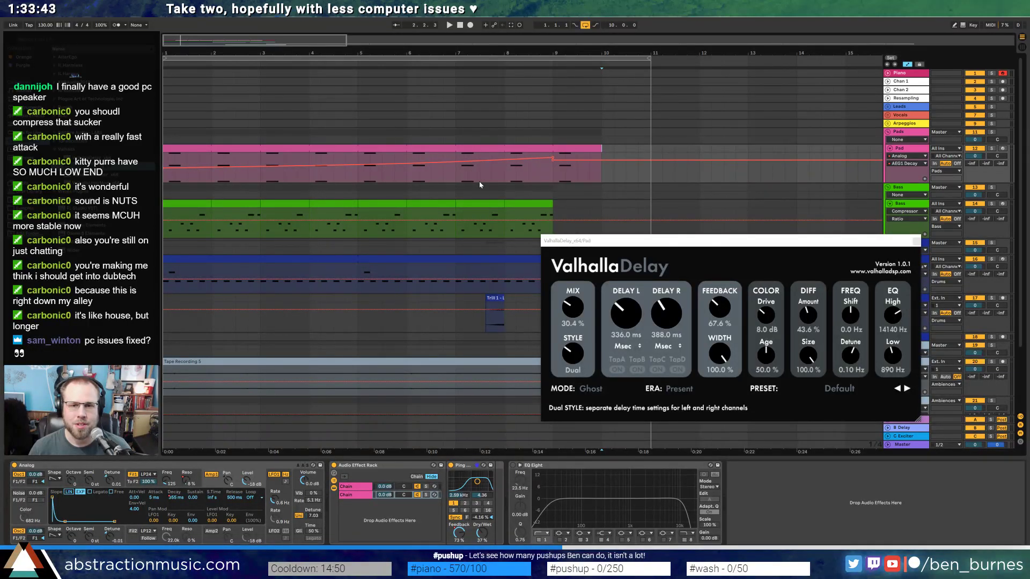
- Play the arrangement from late in bar 7 and close the ValhallaDelay window
click(492, 171)
key(space)
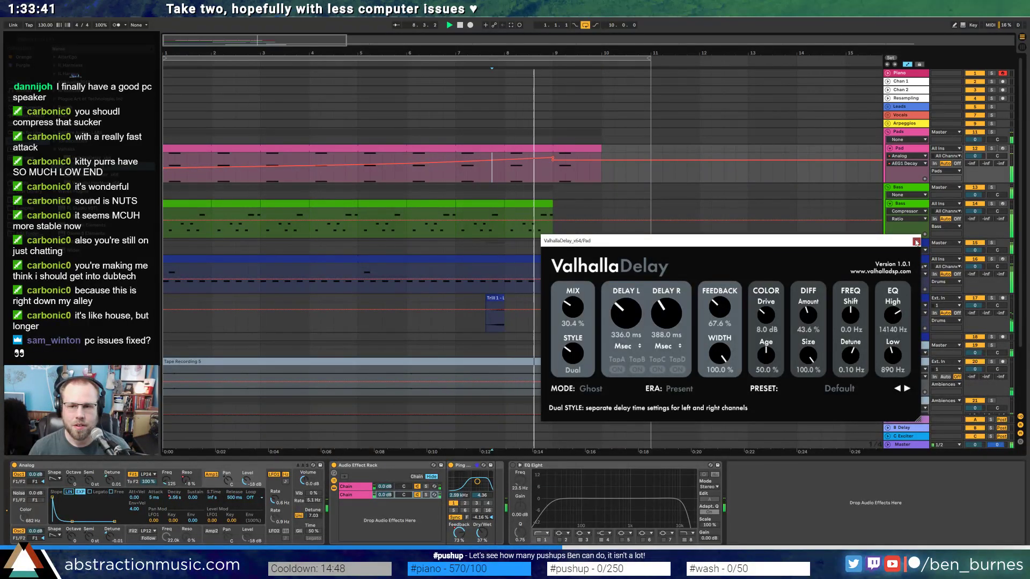
click(916, 242)
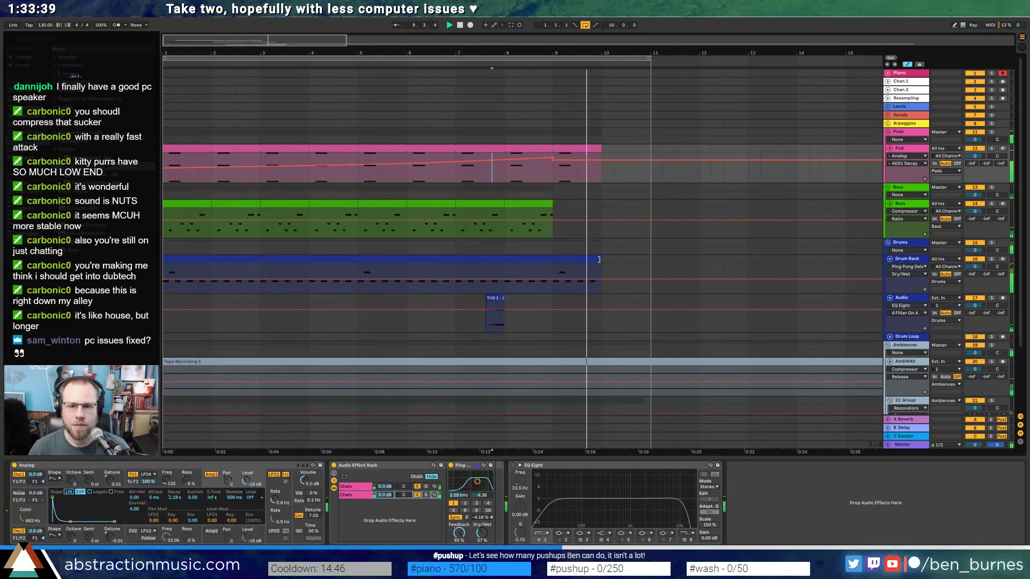
- Extend the Drum Rack clip to one beat past bar 11 and the arrangement loop to bar 13
drag(599, 260, 657, 263)
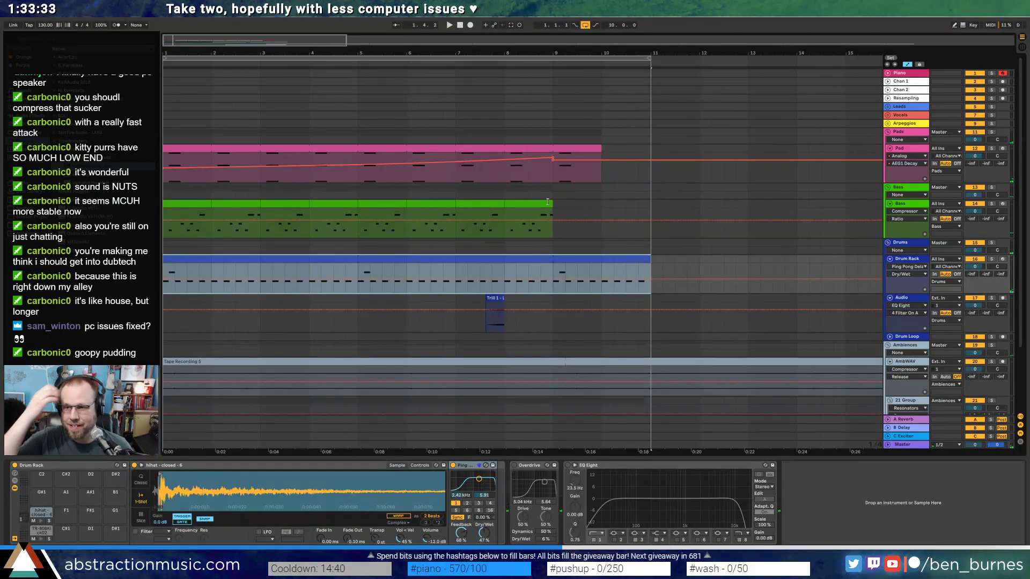
drag(651, 58, 750, 60)
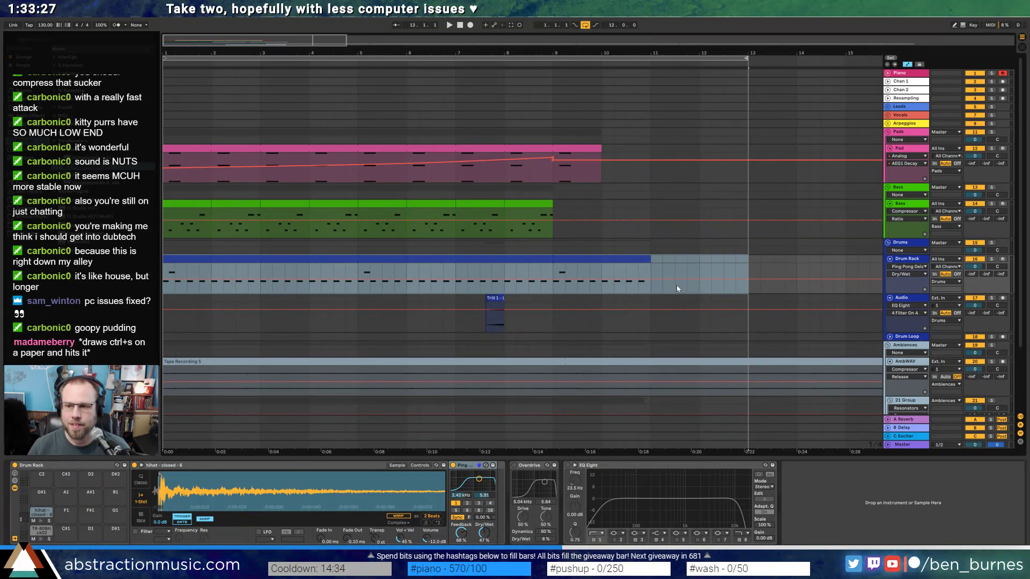
click(648, 263)
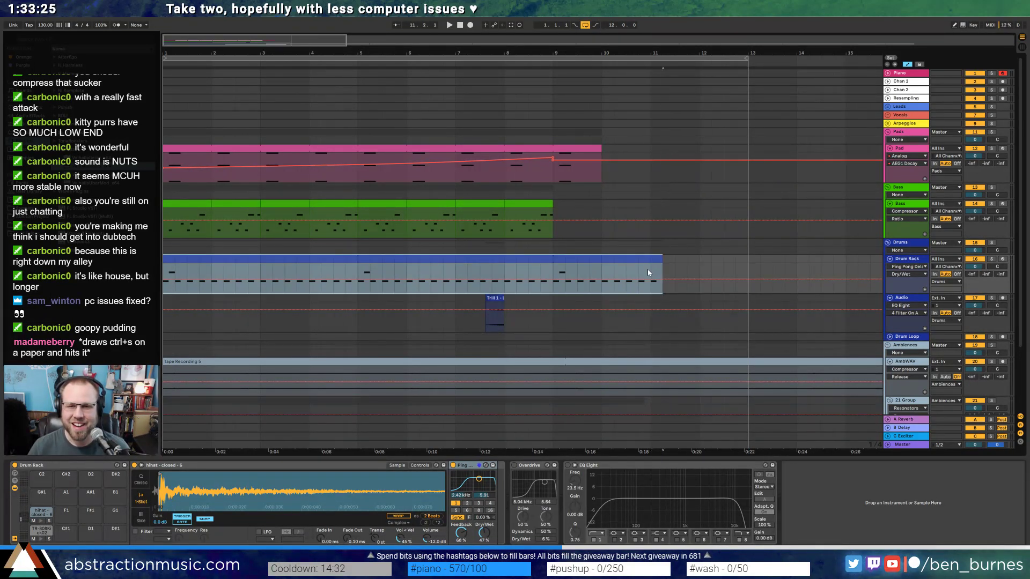
- Copy the Bass clip at bar 7 to bar 9 and open the copy's notes
click(533, 206)
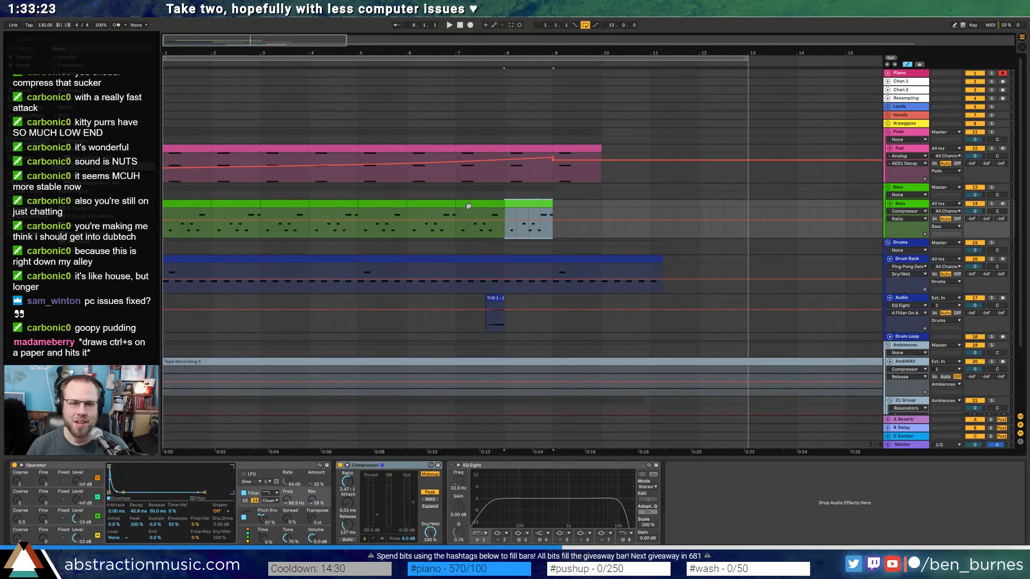
click(471, 206)
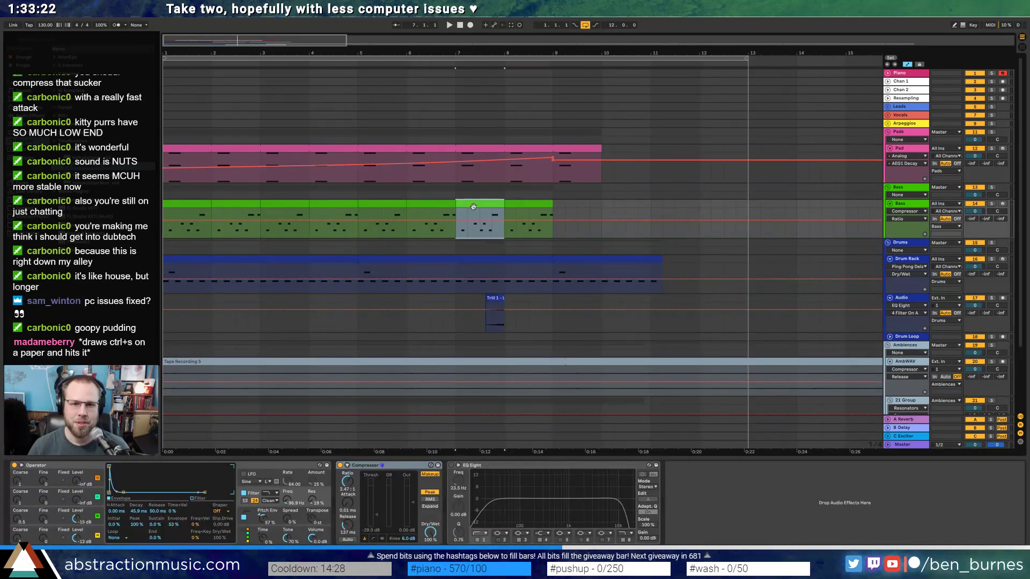
click(558, 206)
key(ctrl+v)
double_click(568, 204)
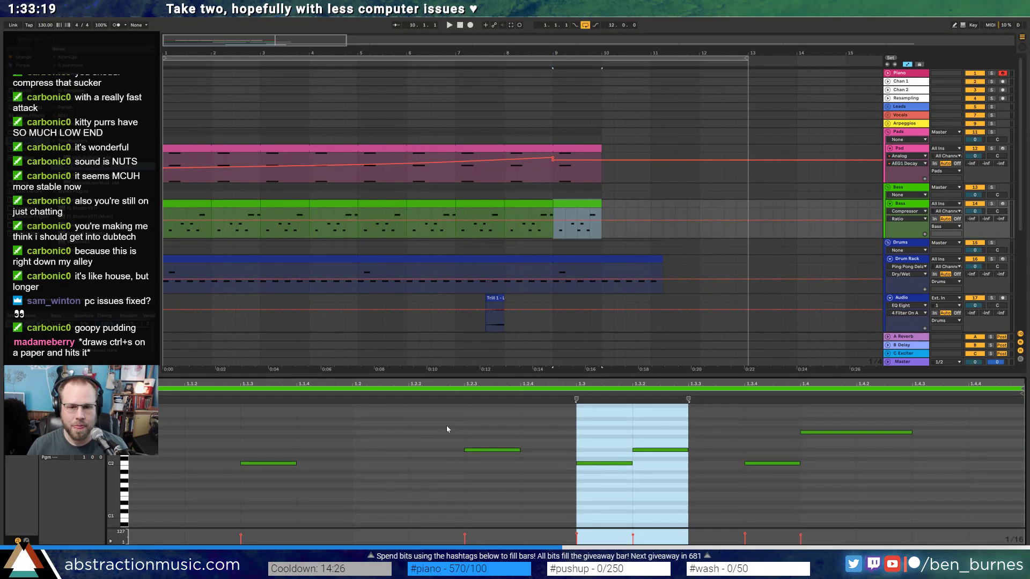
- Reduce the bar 9 Bass clip to its first note repeated once per beat, and extend the clip to bar 11
drag(447, 430, 947, 507)
key(Delete)
drag(134, 443, 348, 504)
key(ctrl+d)
key(ctrl+d)
key(ctrl+d)
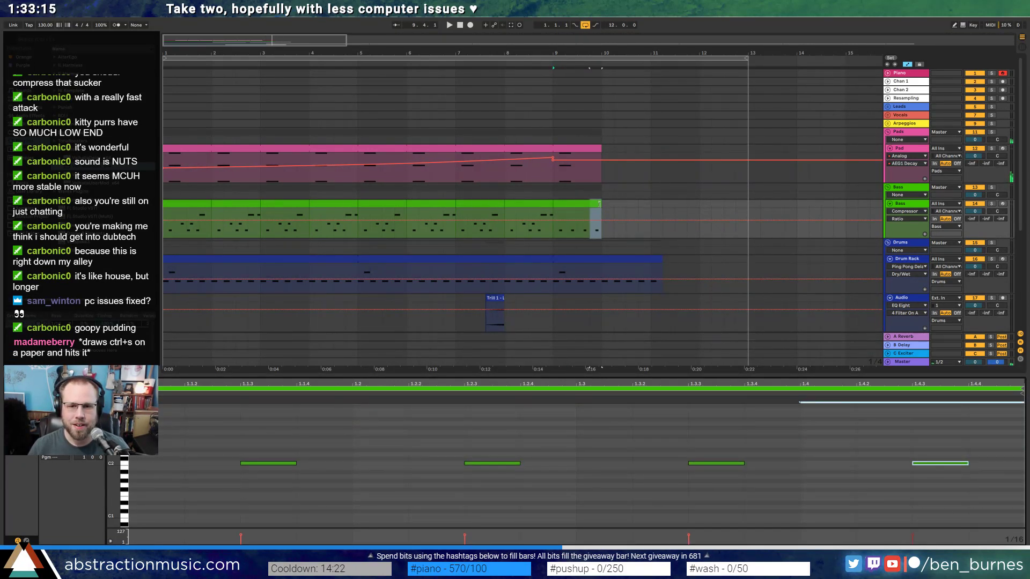
drag(599, 204, 651, 205)
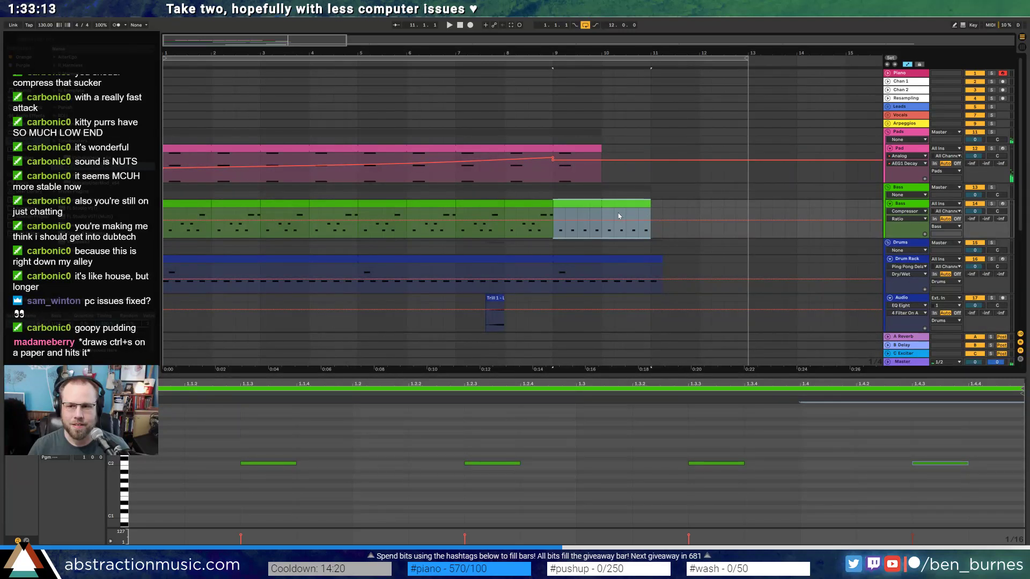
- Play the arrangement from bar 9 through the break to check the transition
click(552, 174)
key(space)
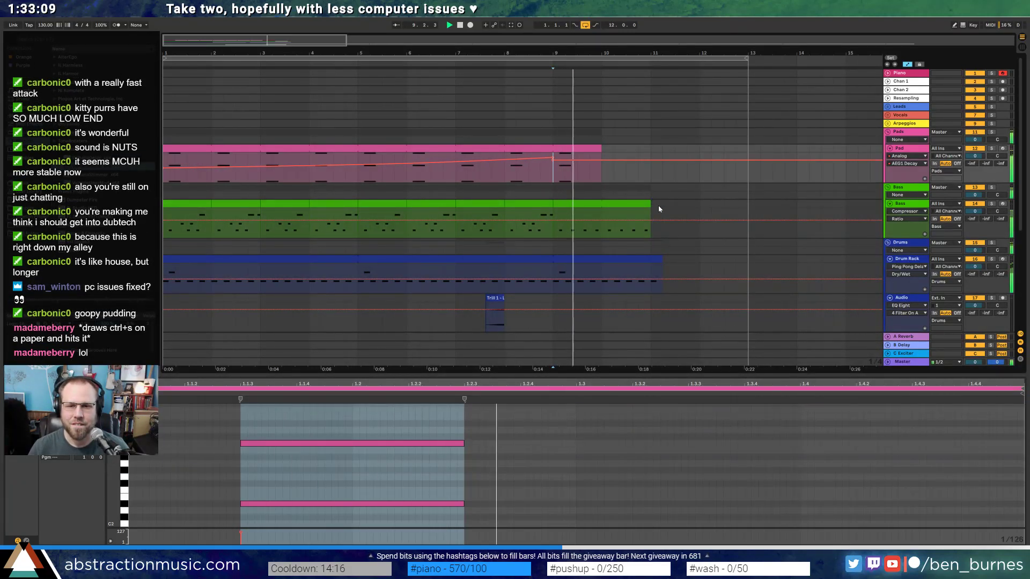
scroll(687, 216, down, 2)
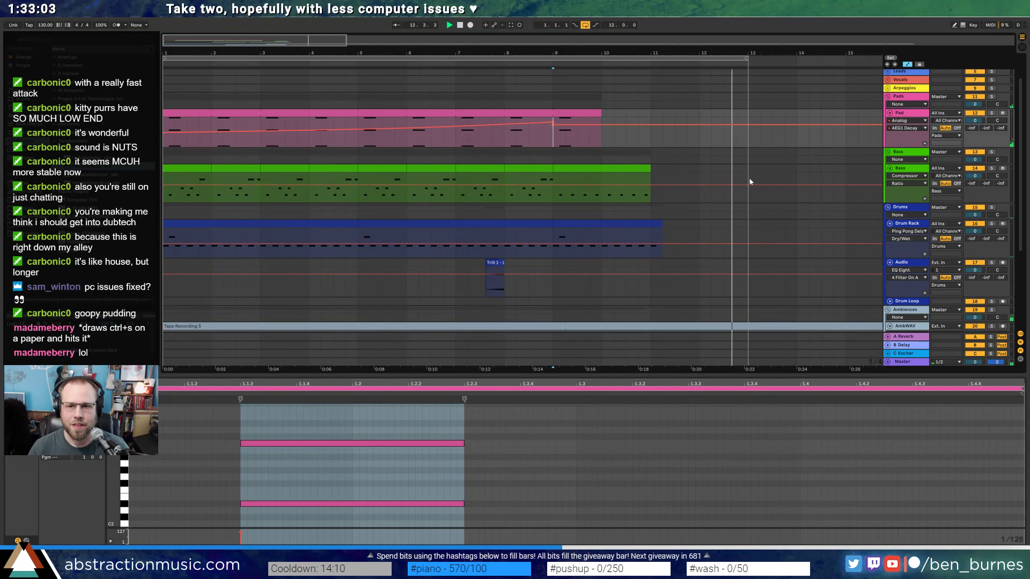
key(space)
- Hide the automation and copy the Drum Rack's single beat at bar 11 to the last beat before bar 13
drag(651, 236, 661, 236)
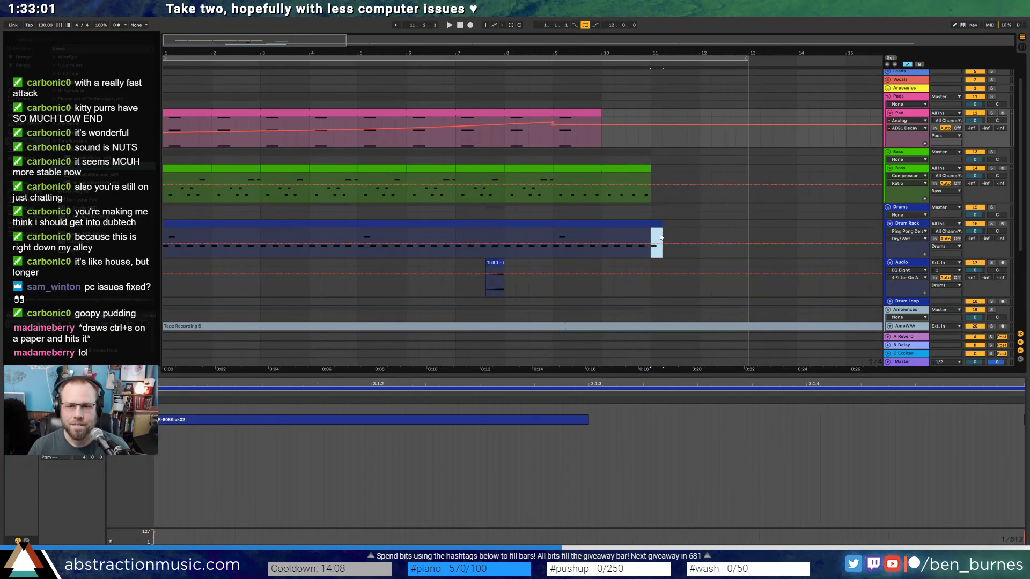
key(a)
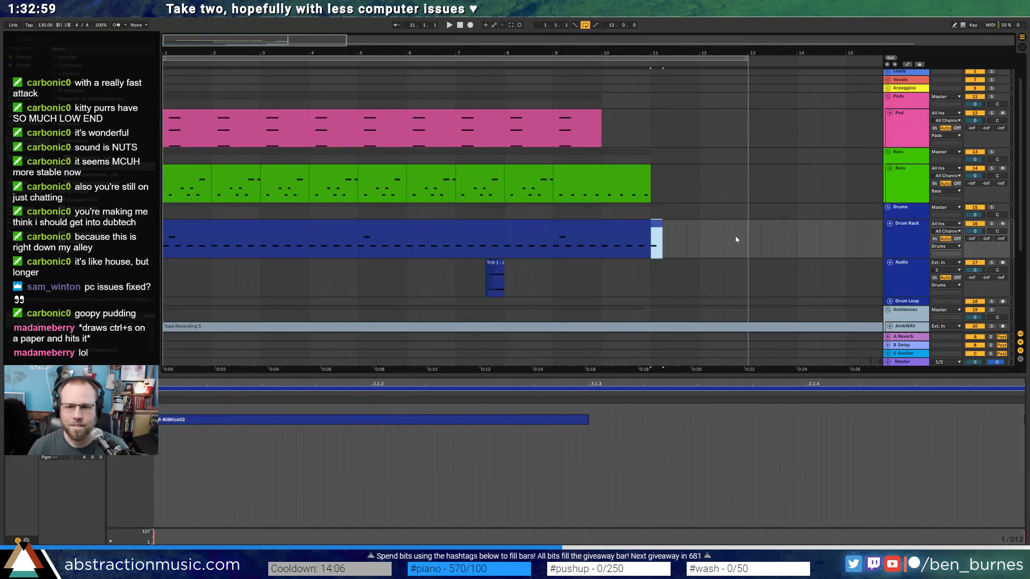
click(736, 240)
key(ctrl+v)
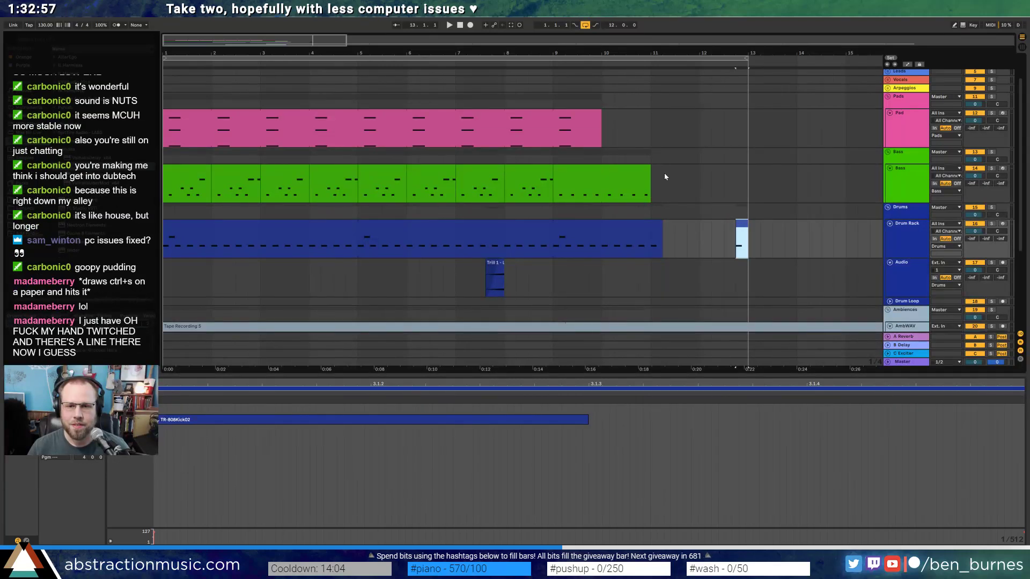
- Copy the first four Bass clips to bar 13
click(202, 171)
shift+click(344, 172)
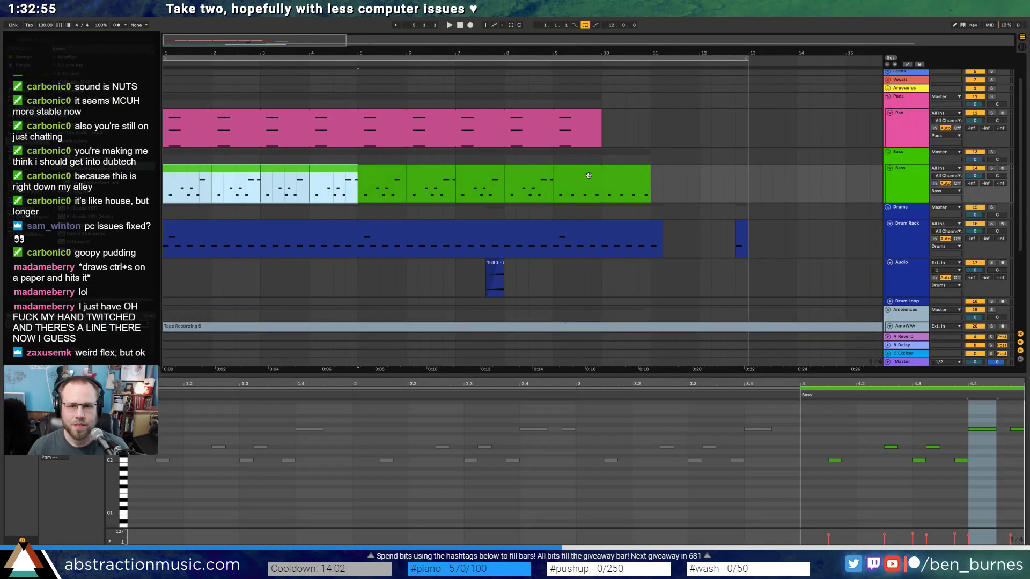
click(743, 183)
key(ctrl+v)
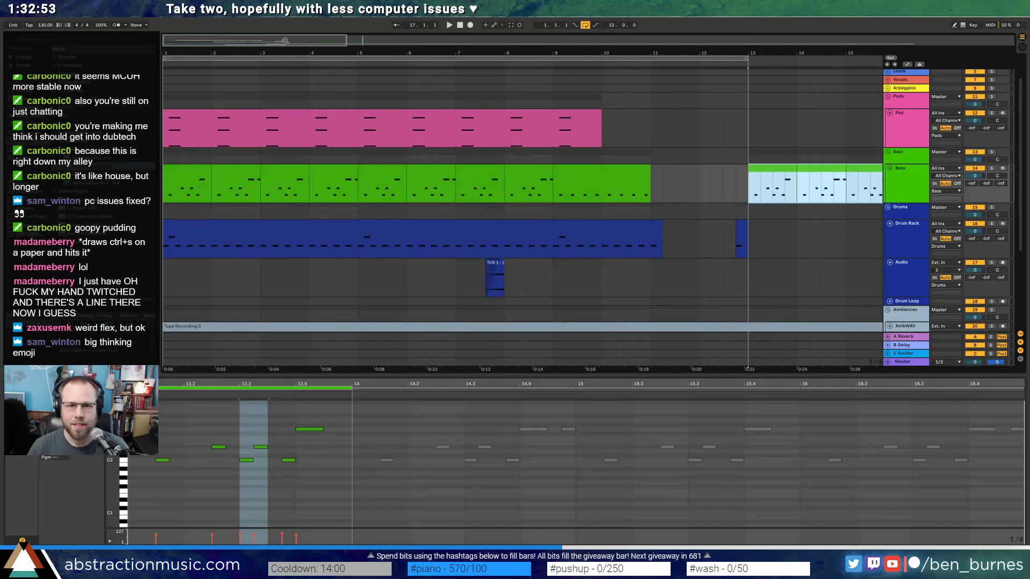
- Copy the Pad clip to bar 13 and delete the part of the copy past bar 21
drag(286, 40, 288, 27)
click(359, 106)
click(396, 116)
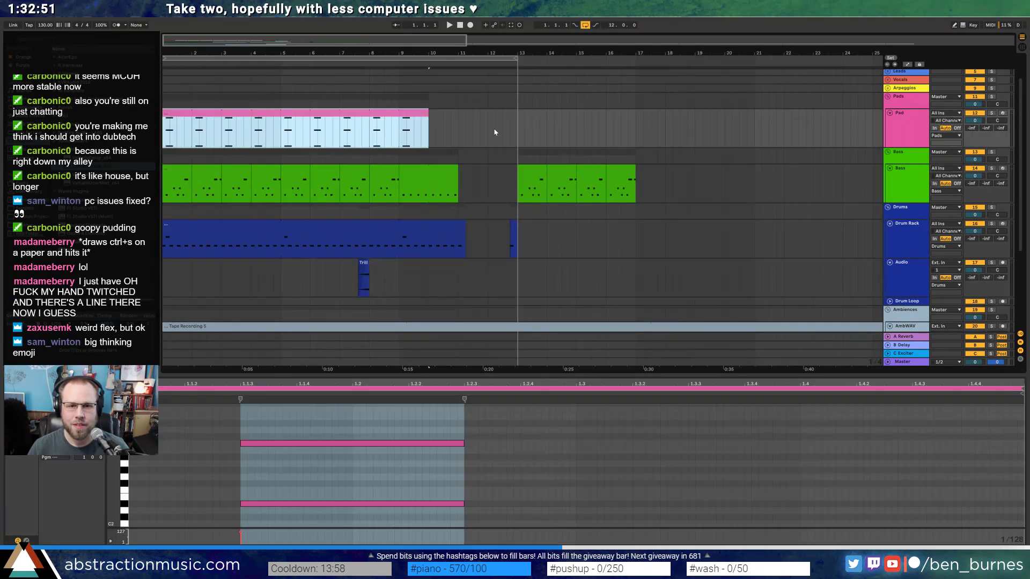
click(516, 129)
key(ctrl+v)
drag(806, 126, 756, 132)
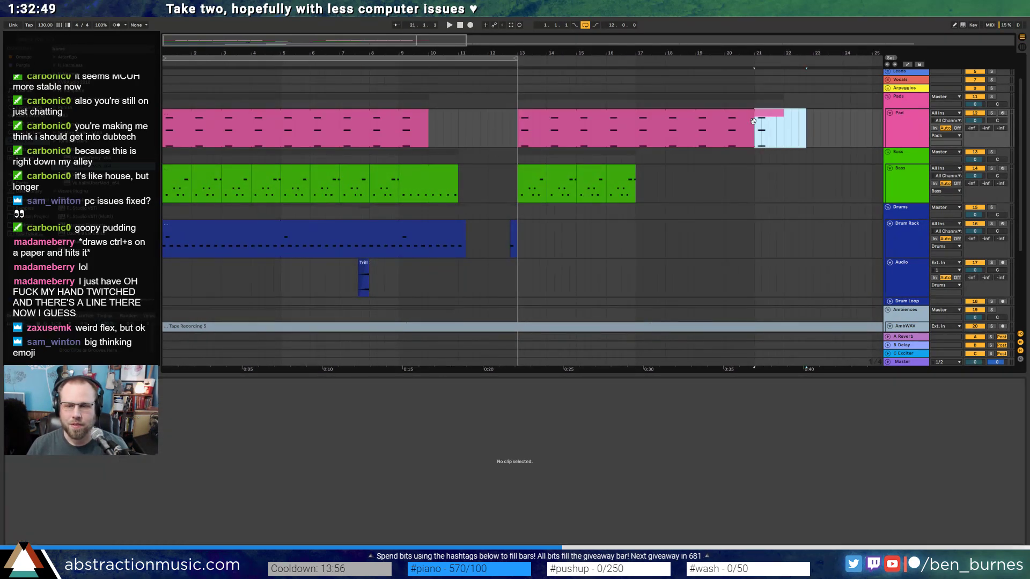
key(Delete)
click(784, 136)
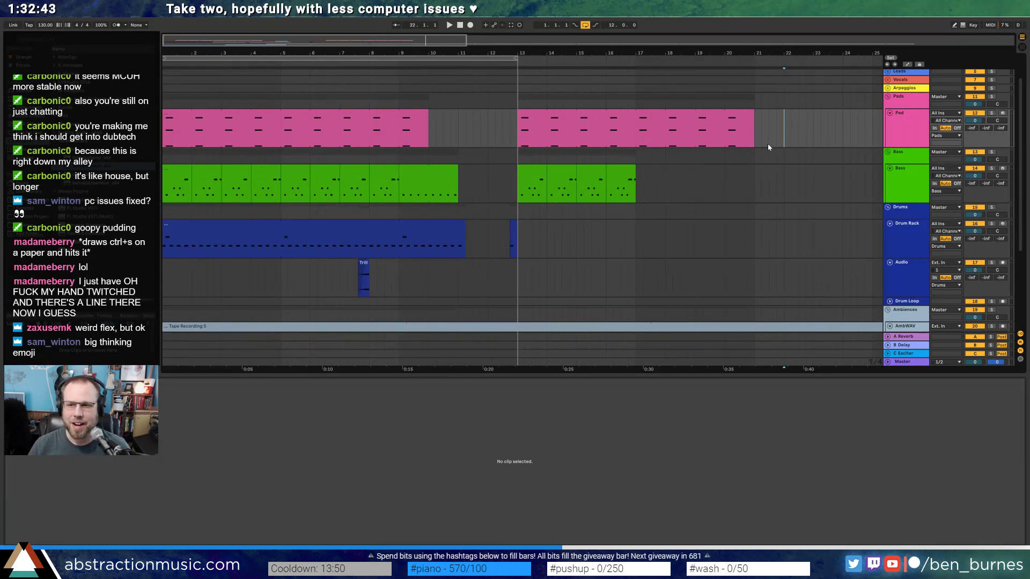
- Copy bars 5 to 9 of the Drum Rack clip to bar 13
scroll(500, 231, down, 3)
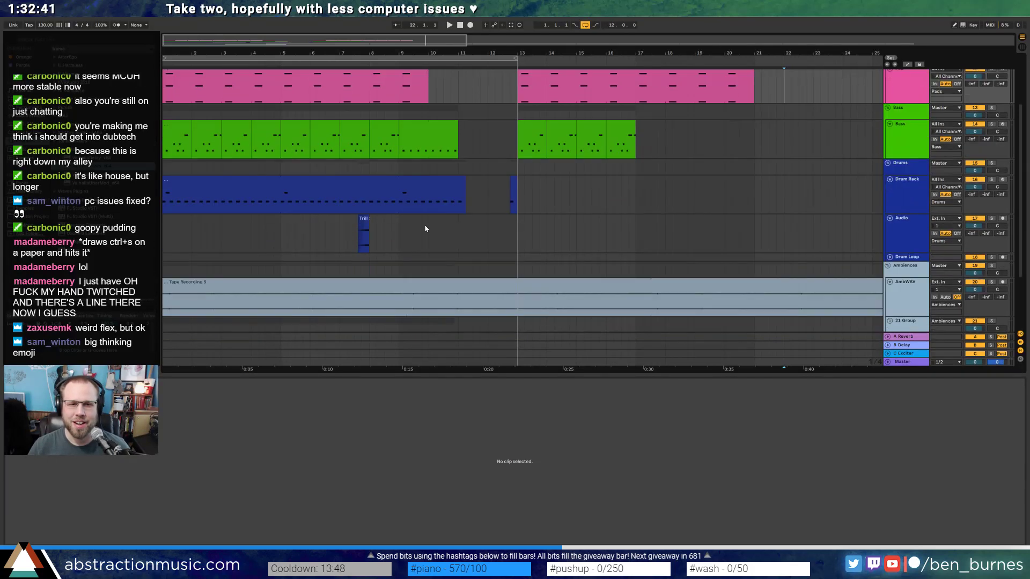
drag(407, 204, 281, 204)
key(ctrl+c)
click(523, 202)
key(ctrl+v)
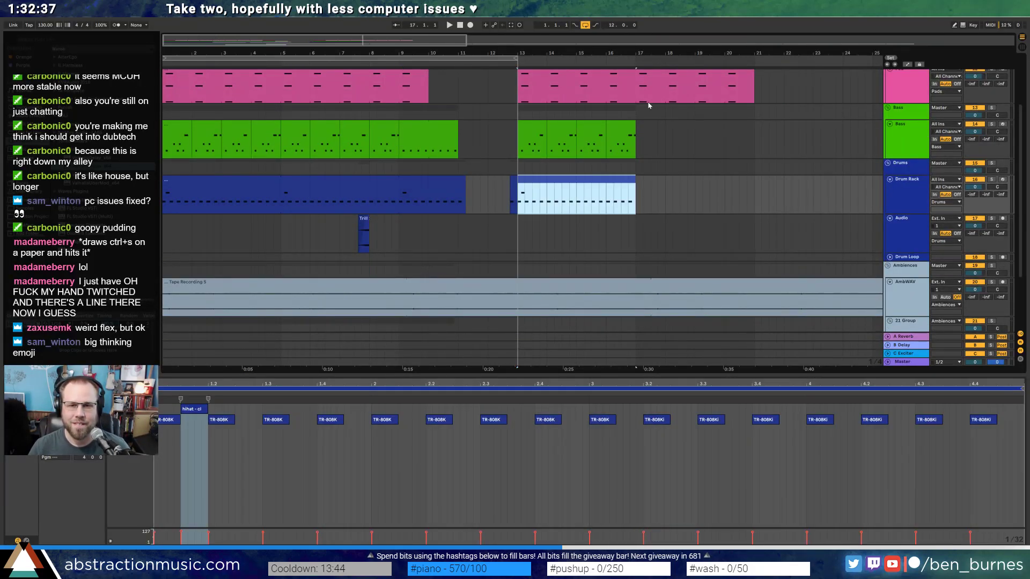
- Duplicate the four Bass clips at bar 13 and extend the copied Drum Rack clip so both tracks run to bar 21
scroll(650, 155, up, 3)
drag(632, 180, 518, 177)
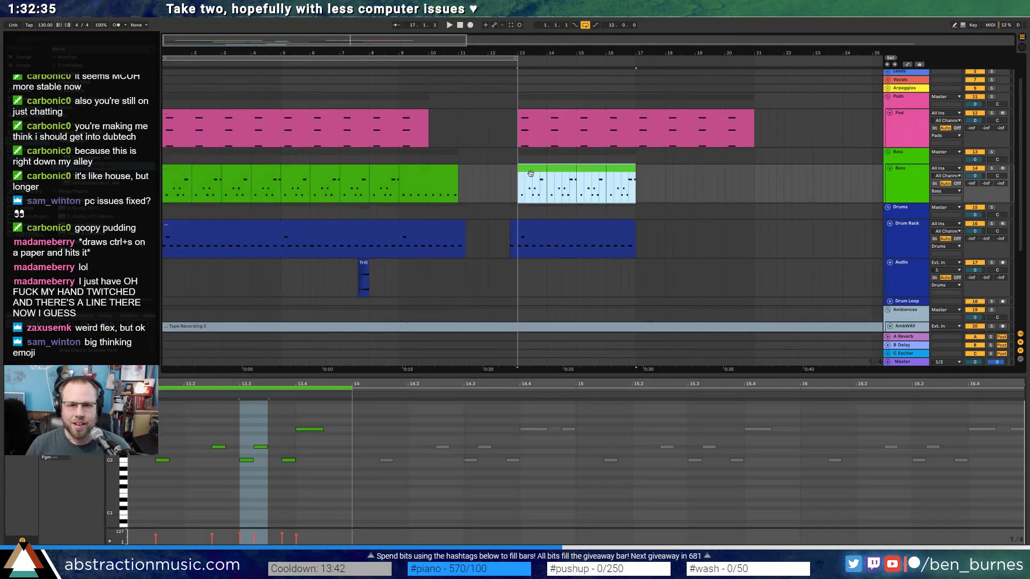
key(ctrl+d)
click(577, 228)
drag(633, 228, 751, 227)
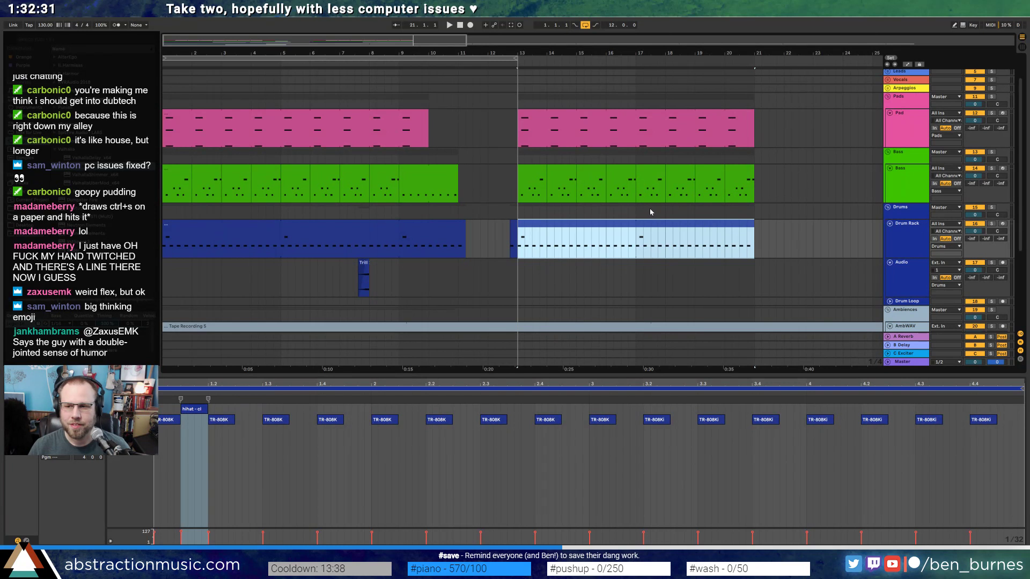
- Play the arrangement briefly from the start and set the loop to the second Pad clip, bars 13 to 21
click(450, 26)
click(591, 117)
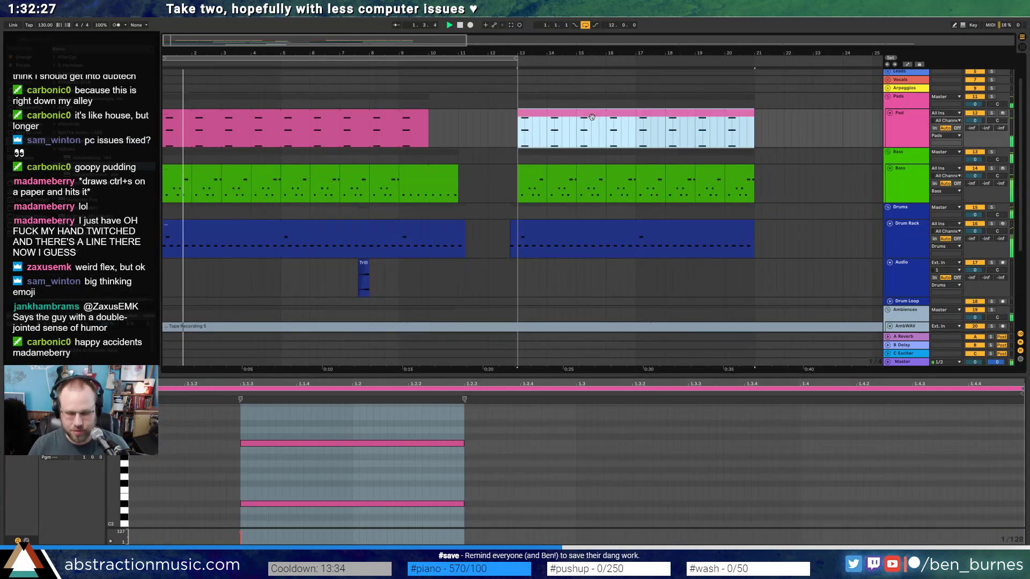
key(ctrl+l)
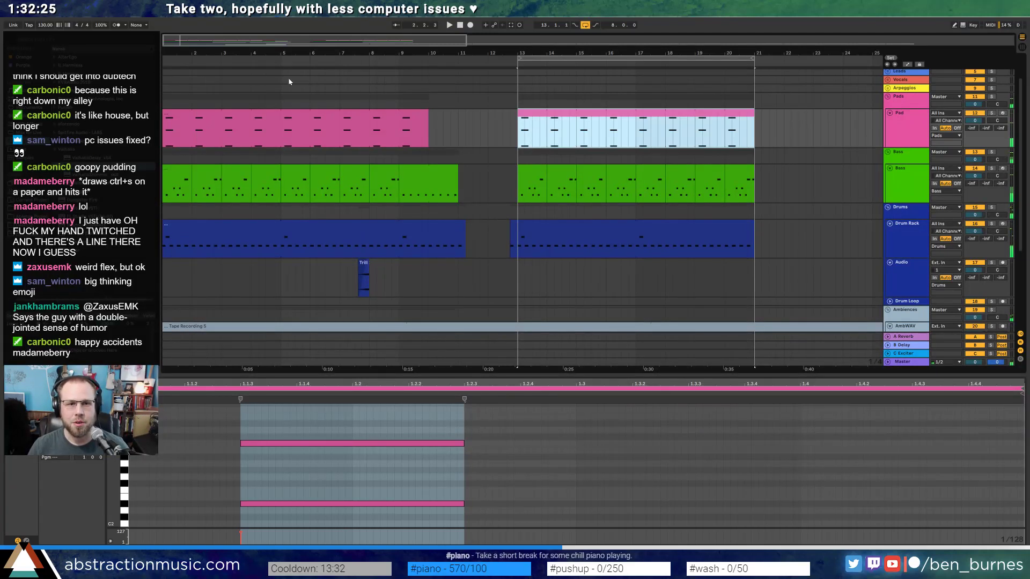
- Copy bars 5 to 9 of the Audio track, including its short clip, to bar 17
scroll(291, 145, down, 2)
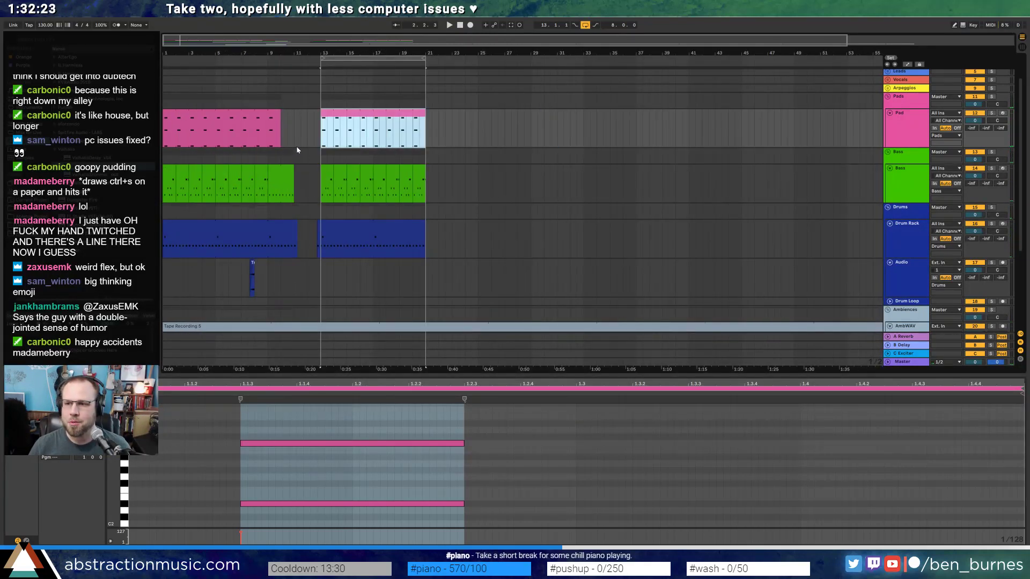
click(246, 113)
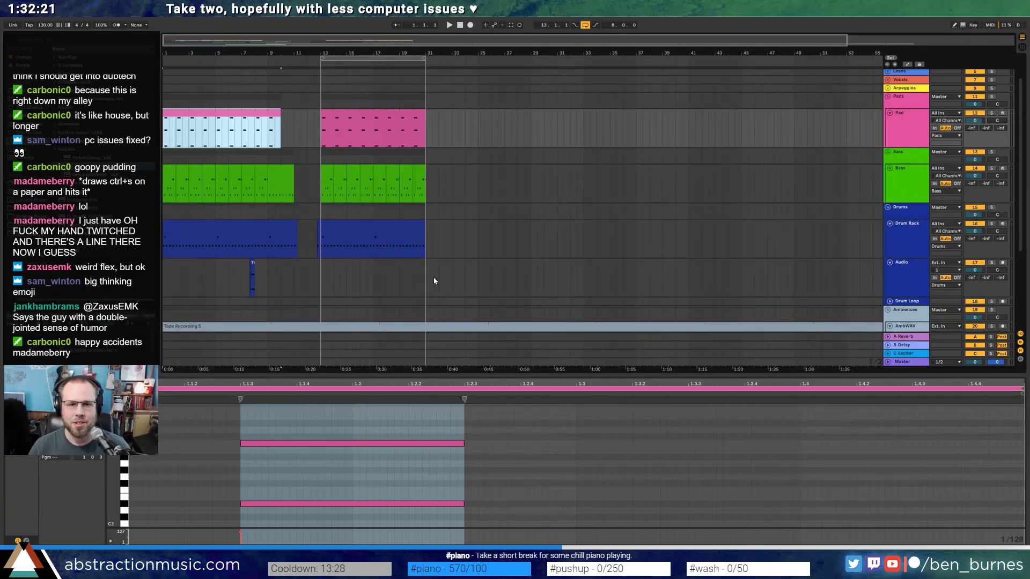
drag(268, 284, 215, 278)
click(373, 276)
key(ctrl+v)
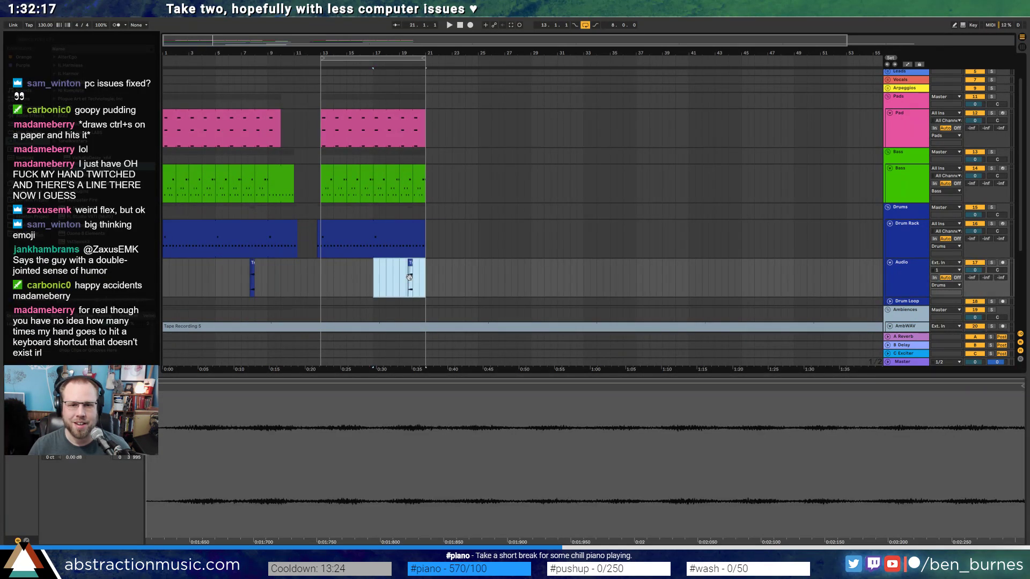
- Shift the Pad, Bass, Drum Rack and Audio clips eight bars later and move the arrangement loop to bars 21 to 29
drag(426, 279, 290, 112)
drag(356, 58, 461, 59)
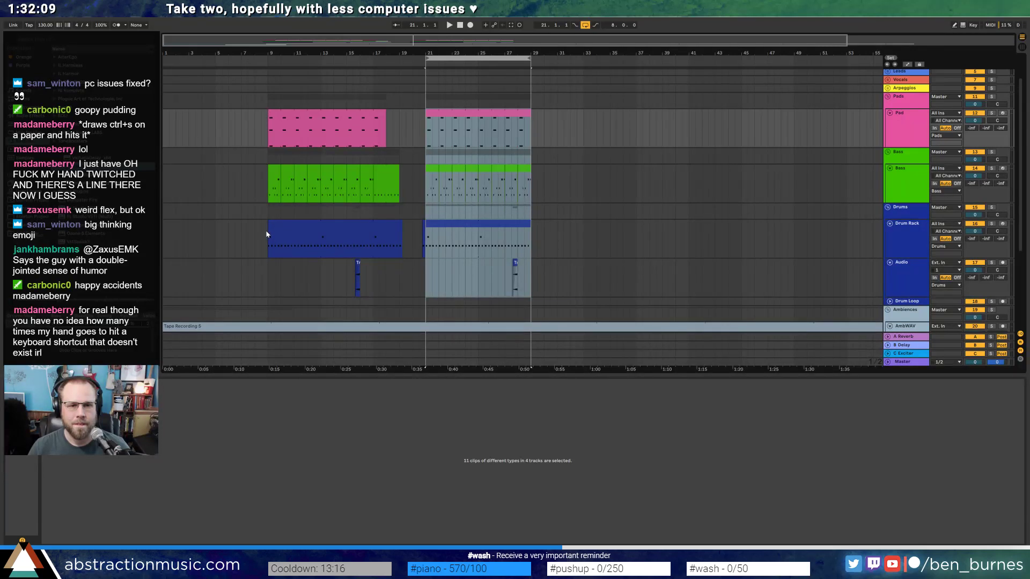
- Extend the first Drum Rack clip back to bar 1 and the first Pad clip back to bar 5
click(460, 26)
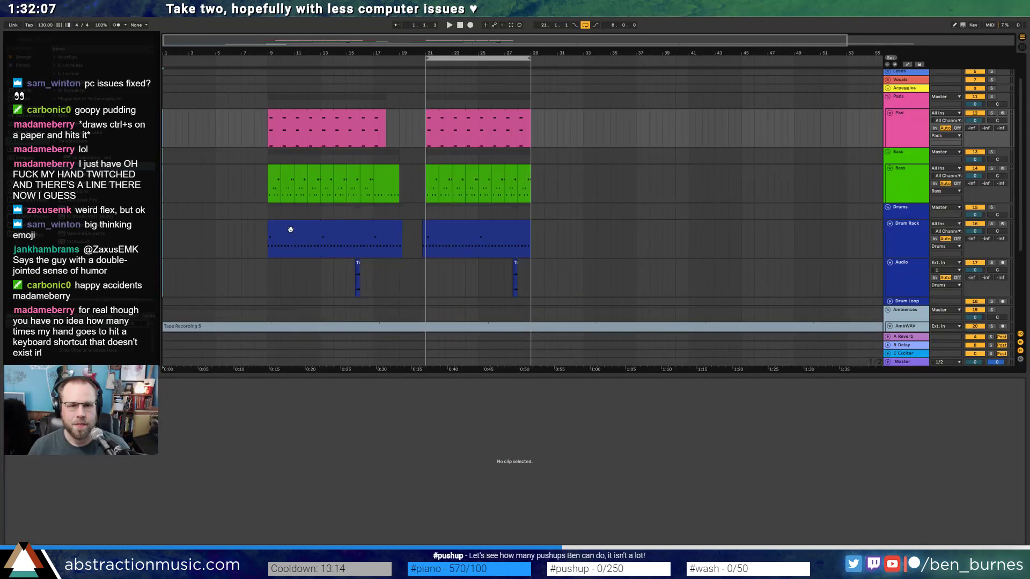
drag(267, 232, 165, 232)
key(space)
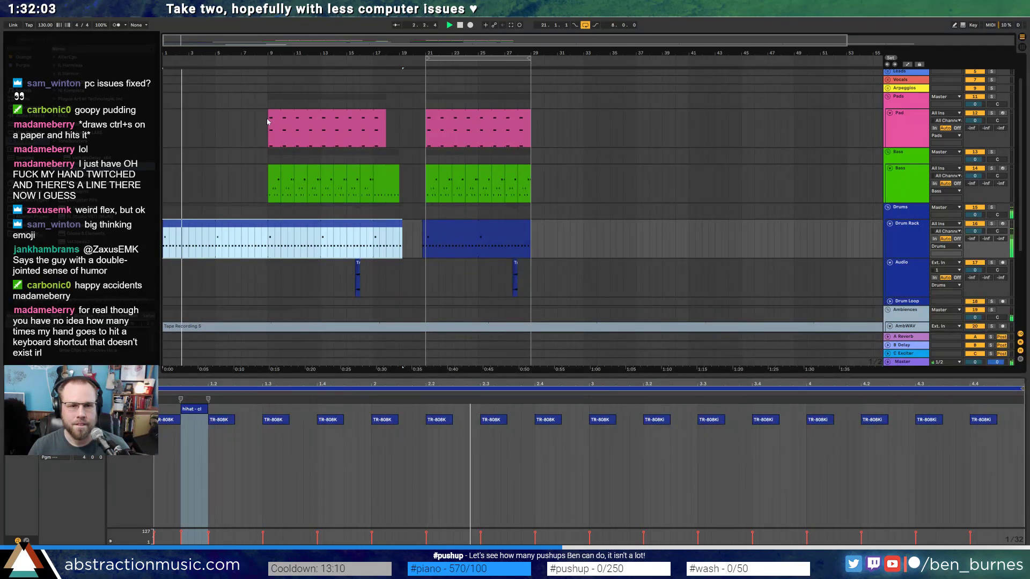
drag(269, 118, 217, 116)
key(shift+Tab)
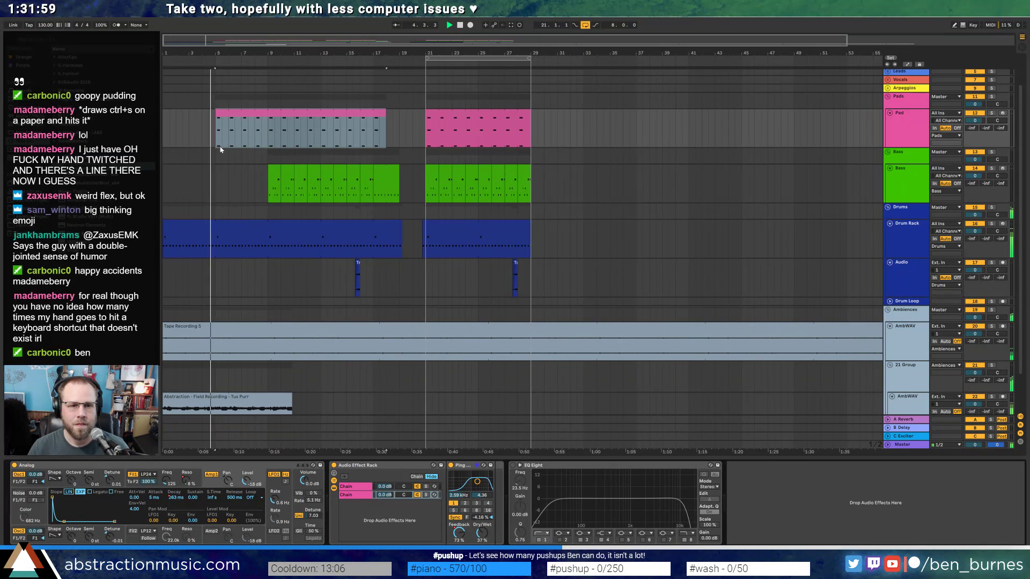
- Extend the field recording clip in the AmbWAV track inside 21 Group to bar 29
scroll(278, 391, down, 2)
double_click(285, 354)
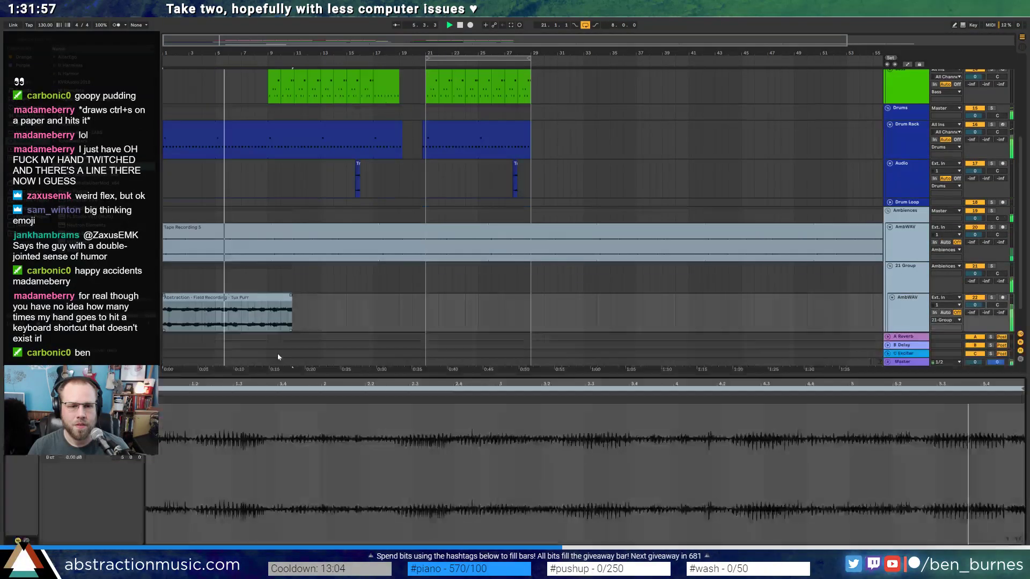
drag(291, 307, 531, 307)
click(531, 308)
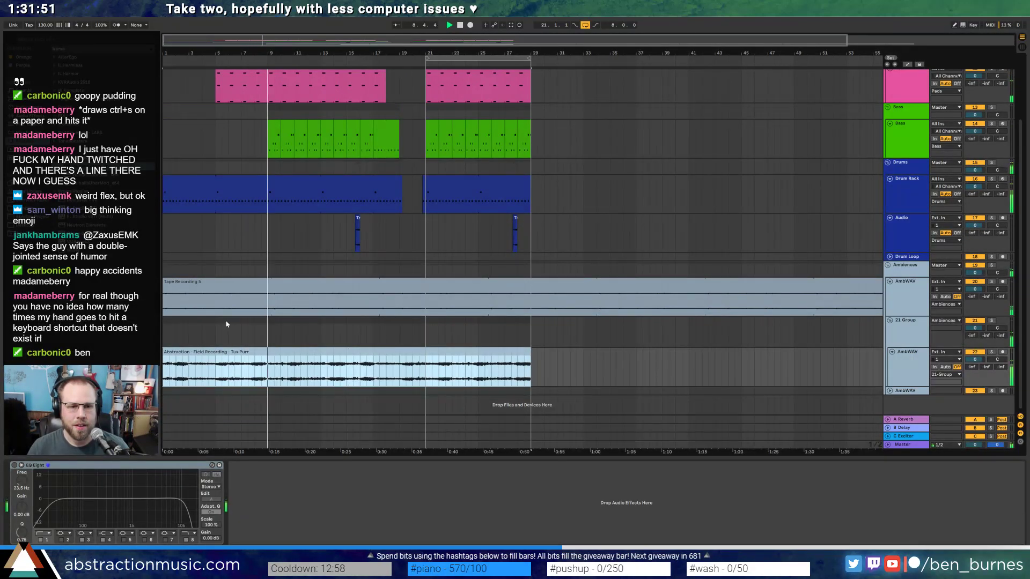
click(234, 339)
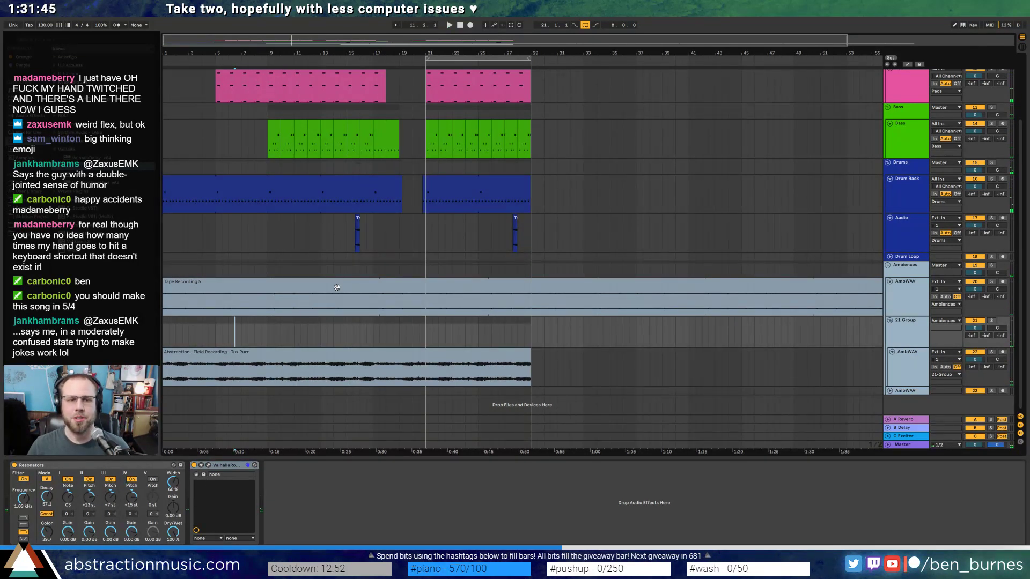
click(208, 466)
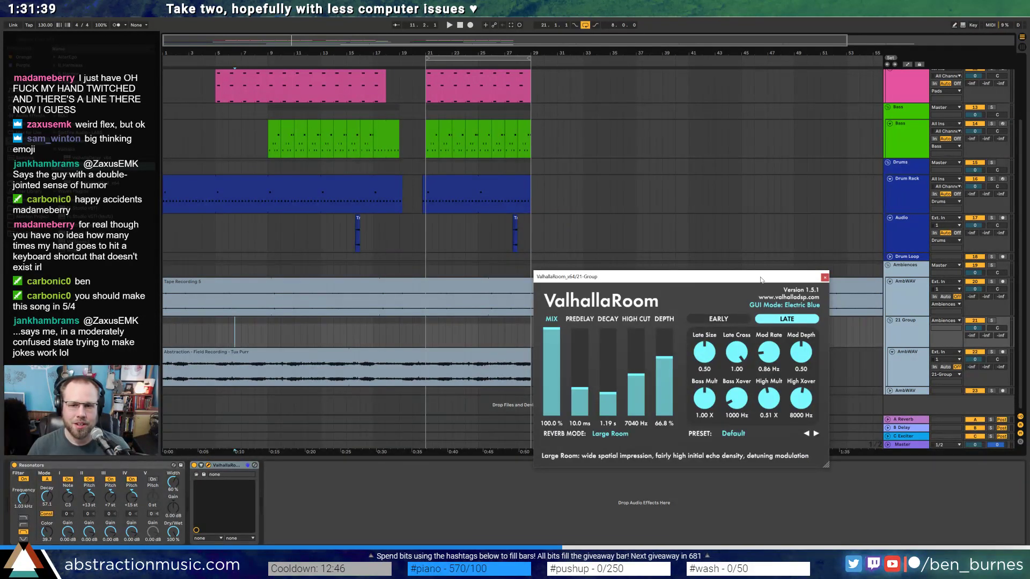
click(824, 277)
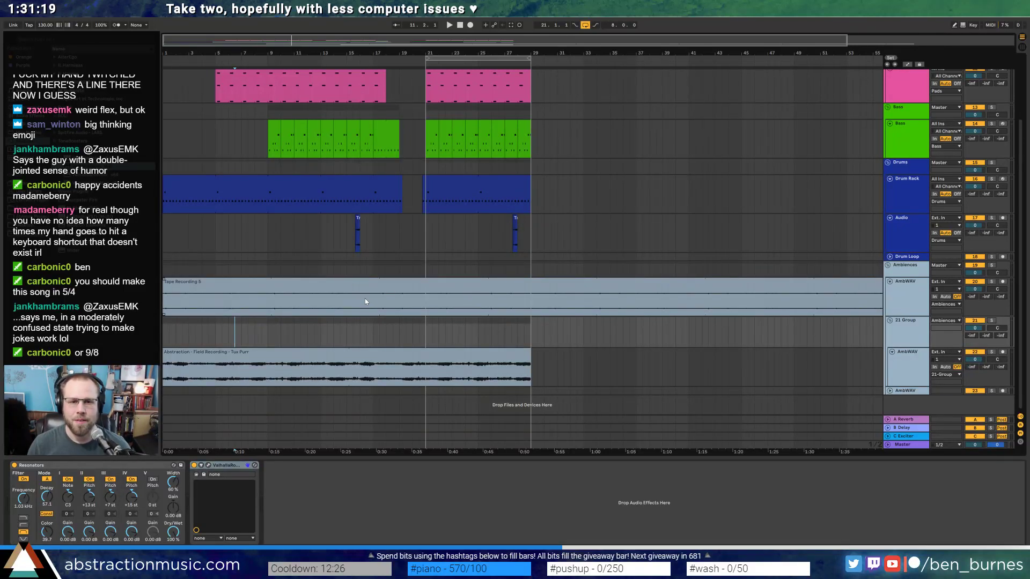
- Play the arrangement from the start while checking the devices on 21 Group and its AmbWAV track
click(296, 276)
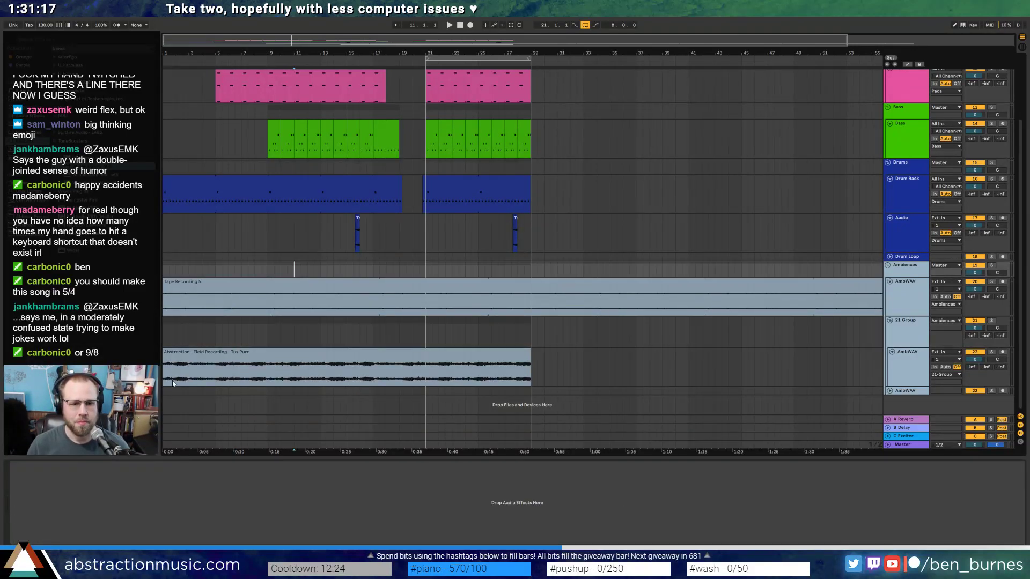
click(389, 348)
key(space)
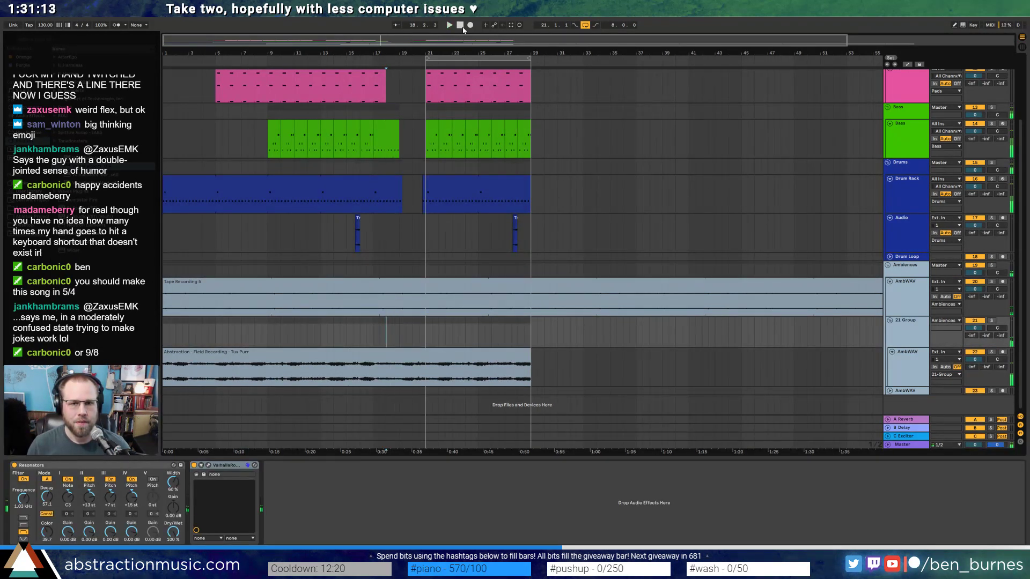
key(space)
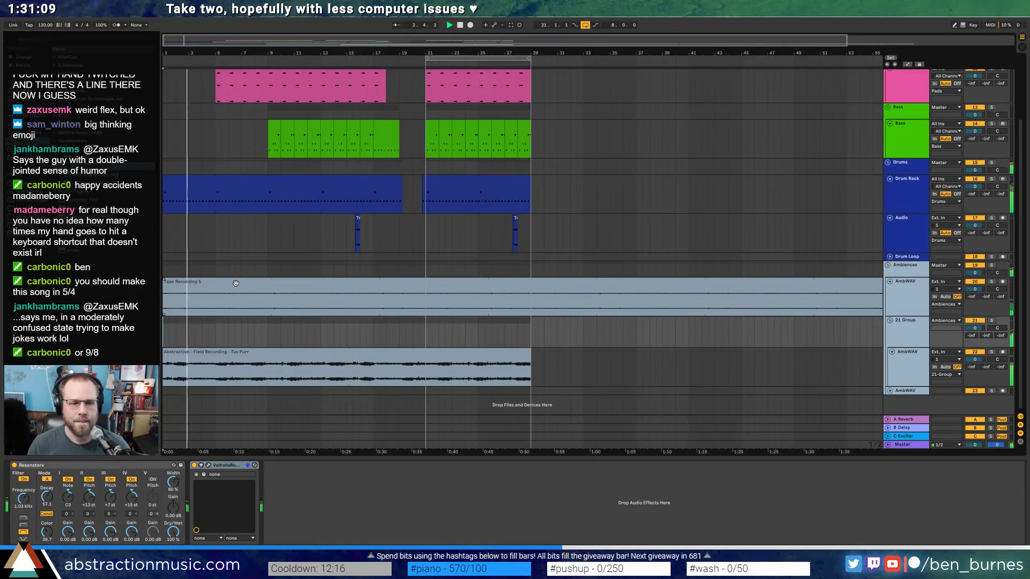
click(200, 359)
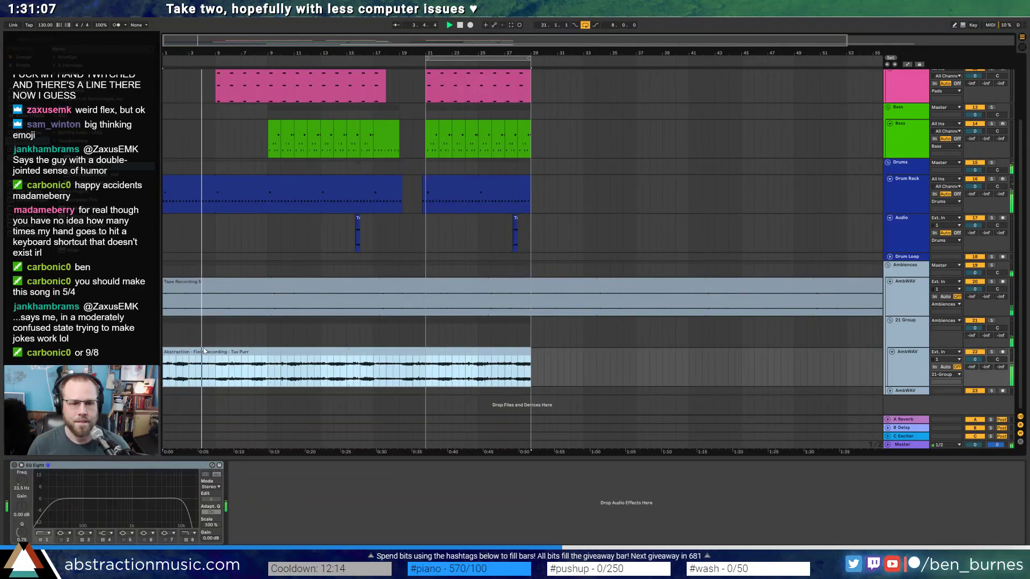
click(206, 339)
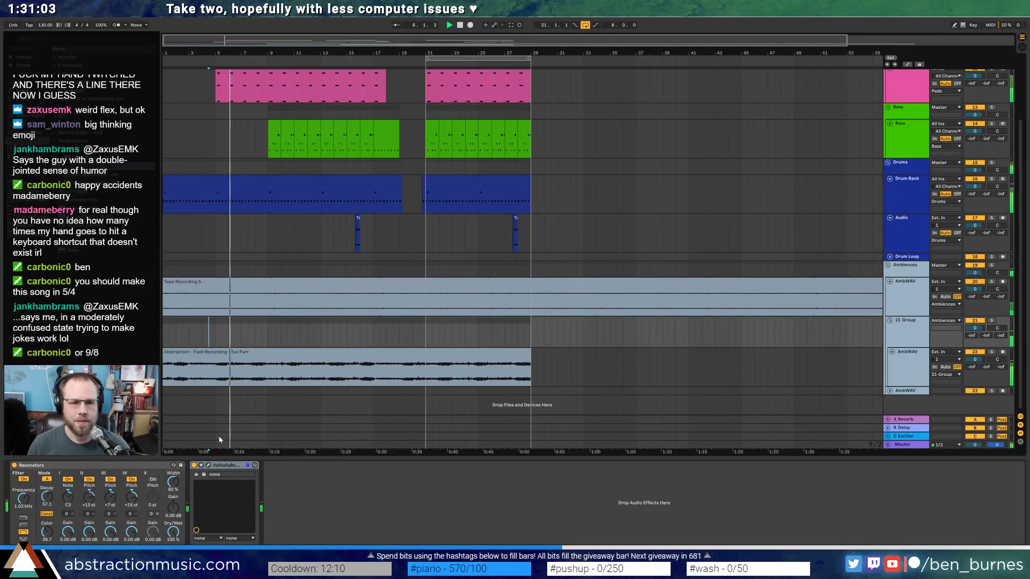
scroll(292, 236, up, 1)
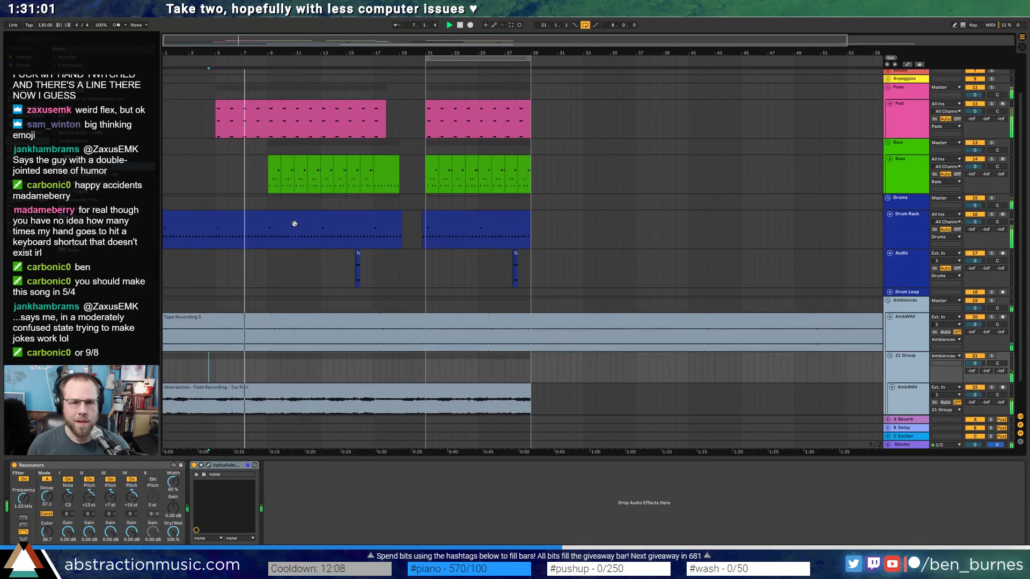
- Check the Pad's Analog filter frequency and the Drum Rack and Bass device chains, and stop playback
click(264, 113)
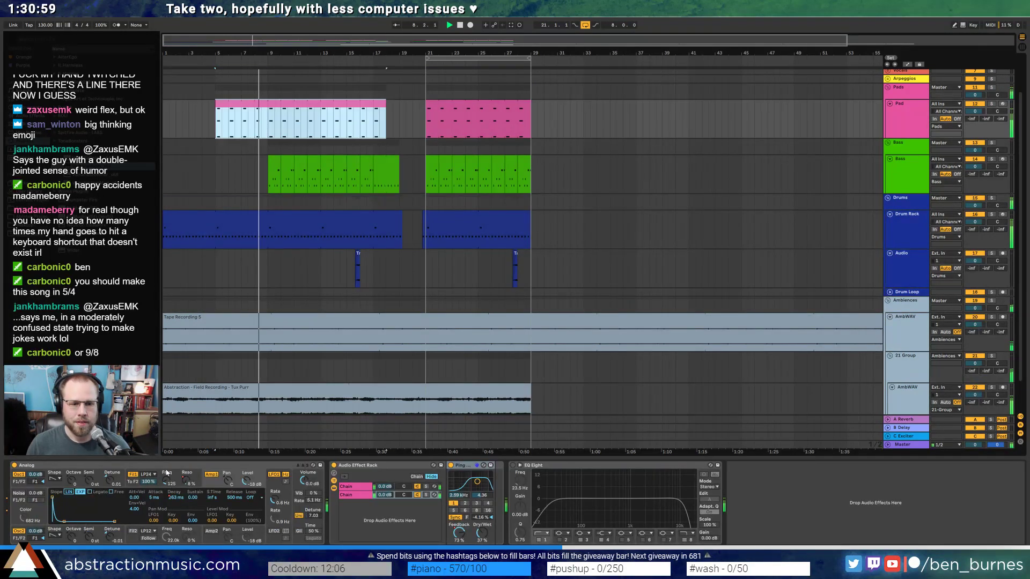
click(168, 480)
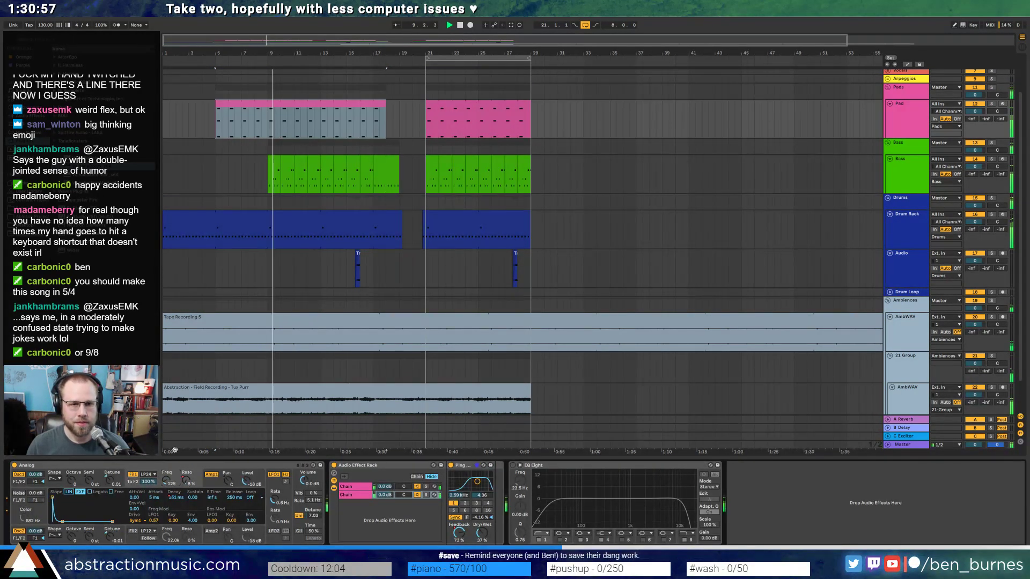
key(space)
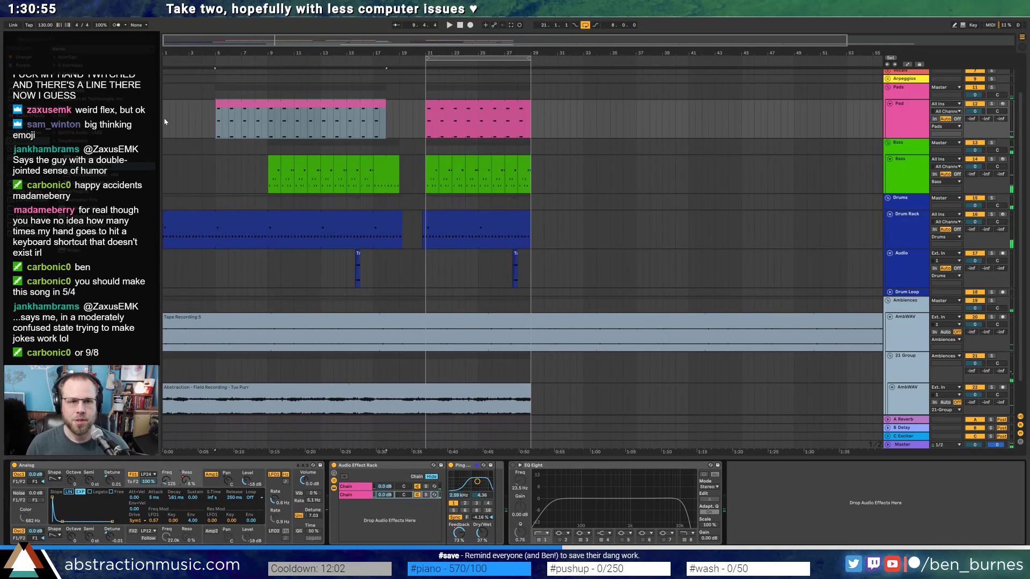
drag(165, 121, 266, 239)
click(267, 240)
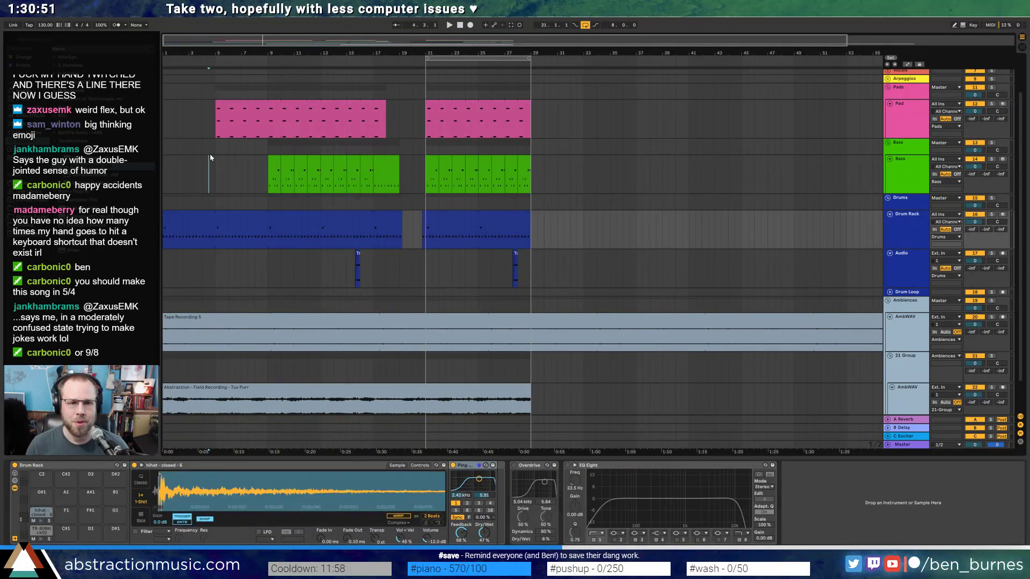
click(216, 176)
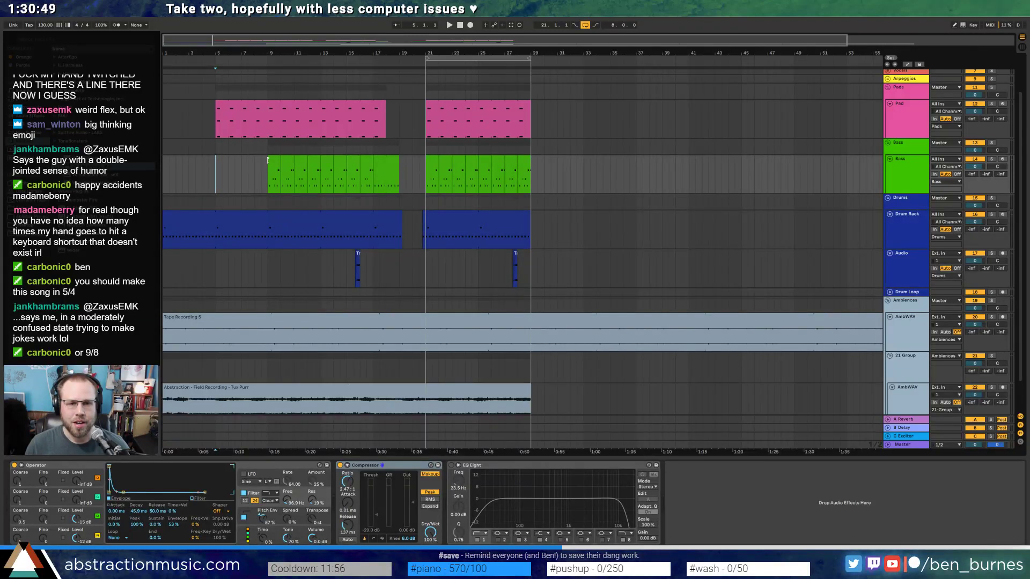
- Add an Auto Filter before the Resonators on 21 Group and lower its frequency to about 280 Hz
click(219, 363)
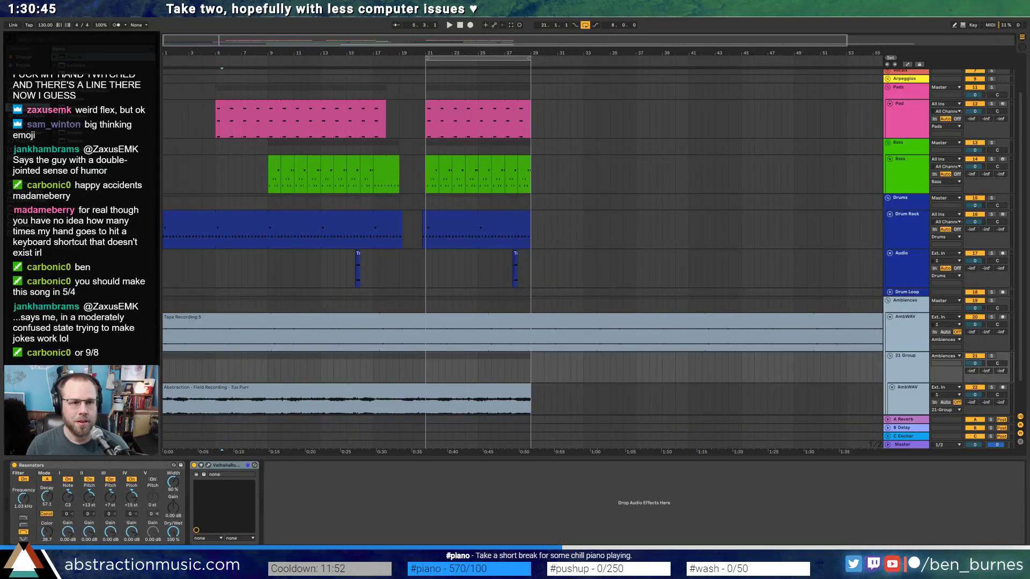
click(31, 117)
scroll(80, 64, up, 1)
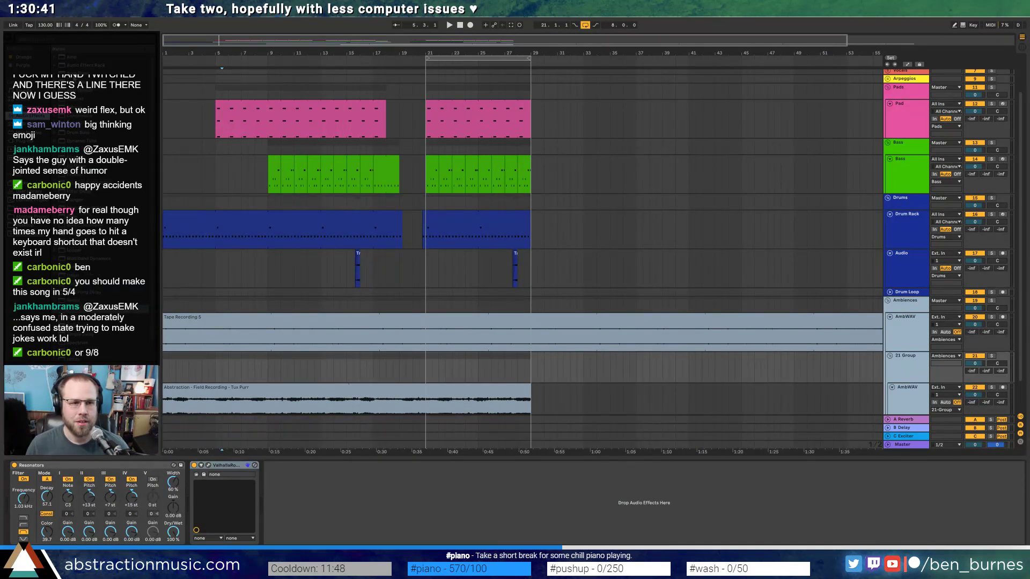
drag(78, 74, 30, 487)
drag(44, 543, 61, 514)
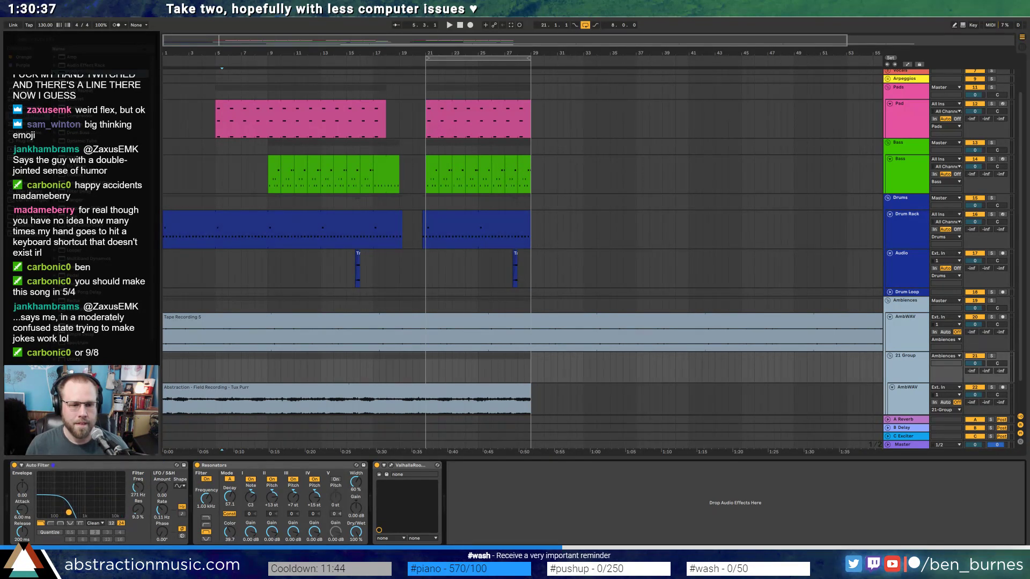
- Automate the 21 Group's Auto Filter frequency with a curved rise from about 280 Hz at bar 1 to about 19.8 kHz at bar 9
key(a)
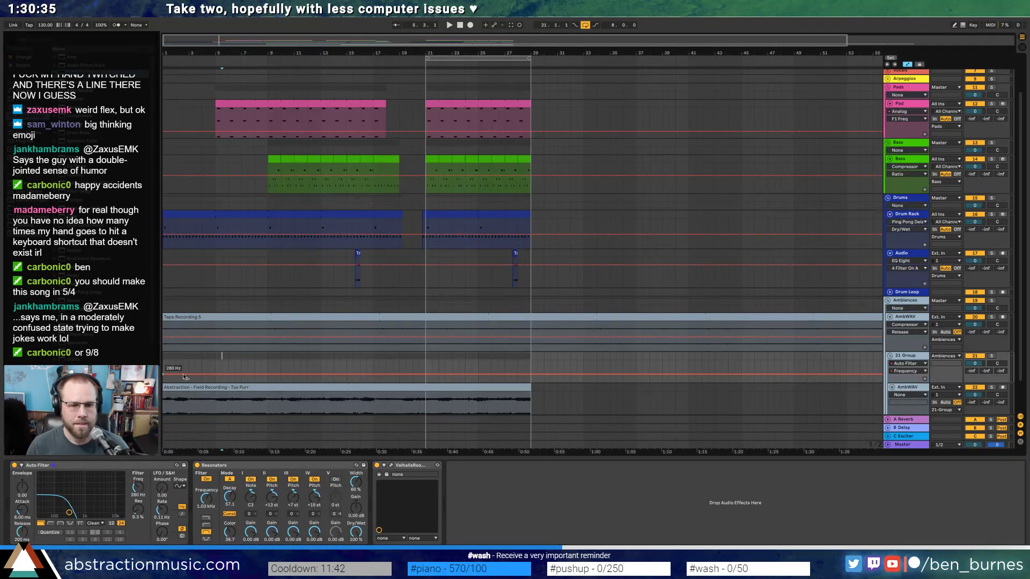
drag(276, 377, 269, 360)
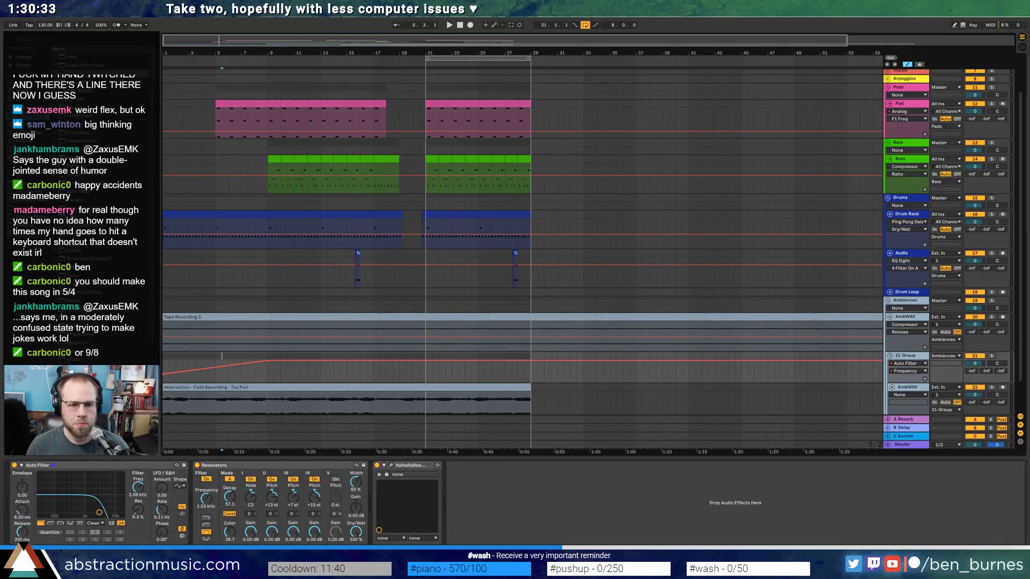
key(space)
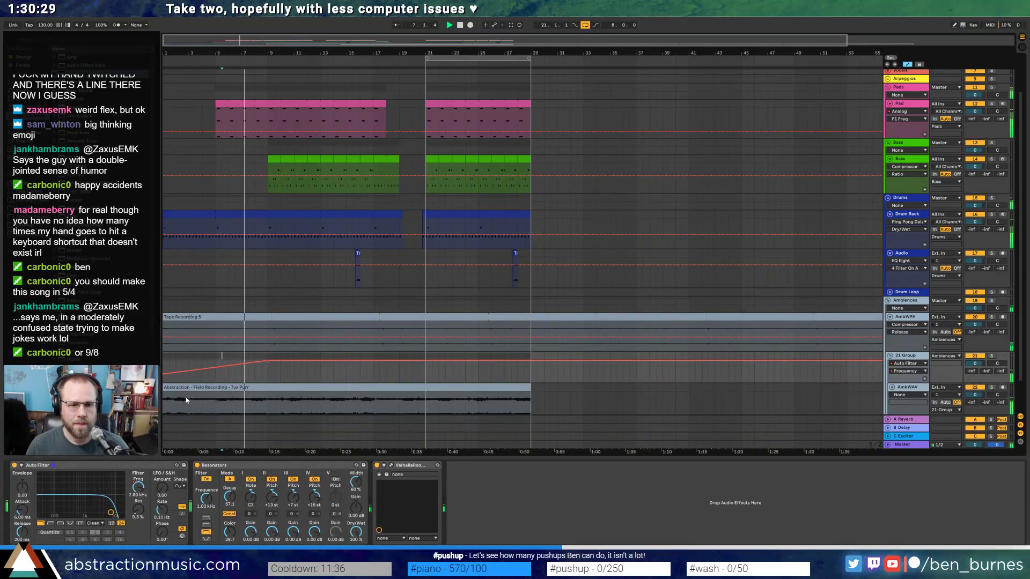
key(space)
click(165, 367)
key(space)
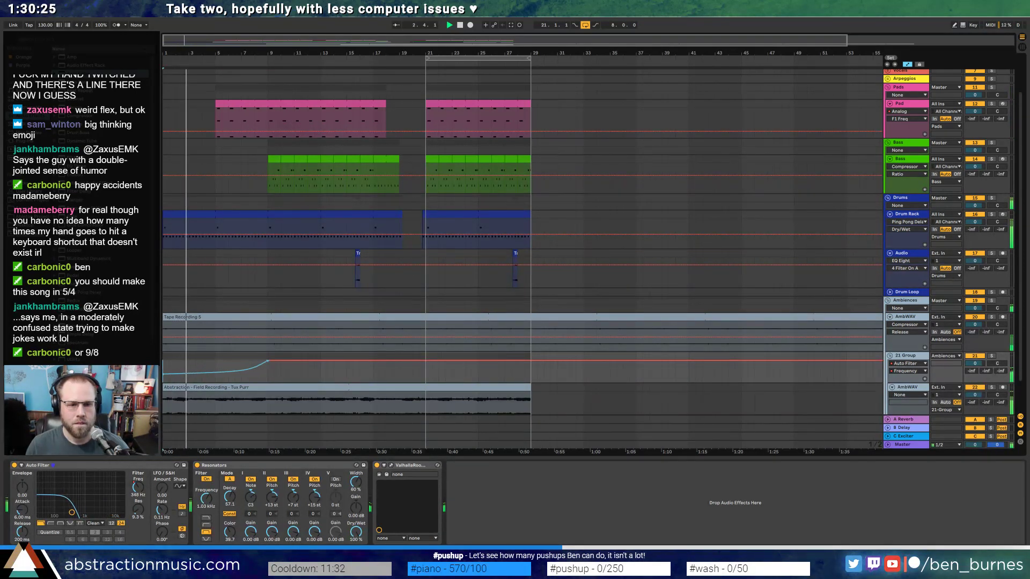
- Hide the automation lanes and listen to the intro as it leads into the Pad and Bass entries
double_click(224, 370)
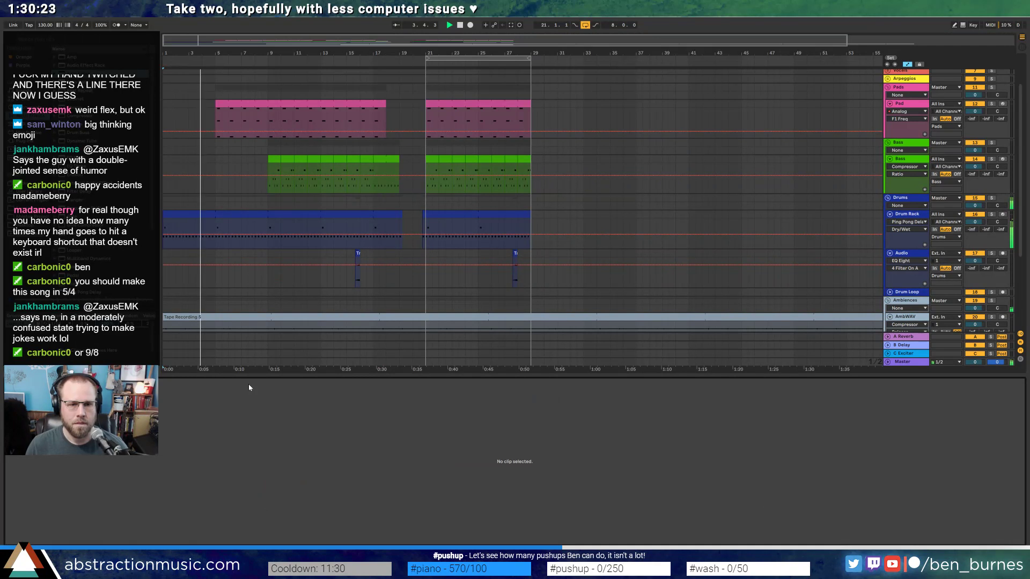
key(shift+Tab)
key(a)
scroll(268, 227, up, 2)
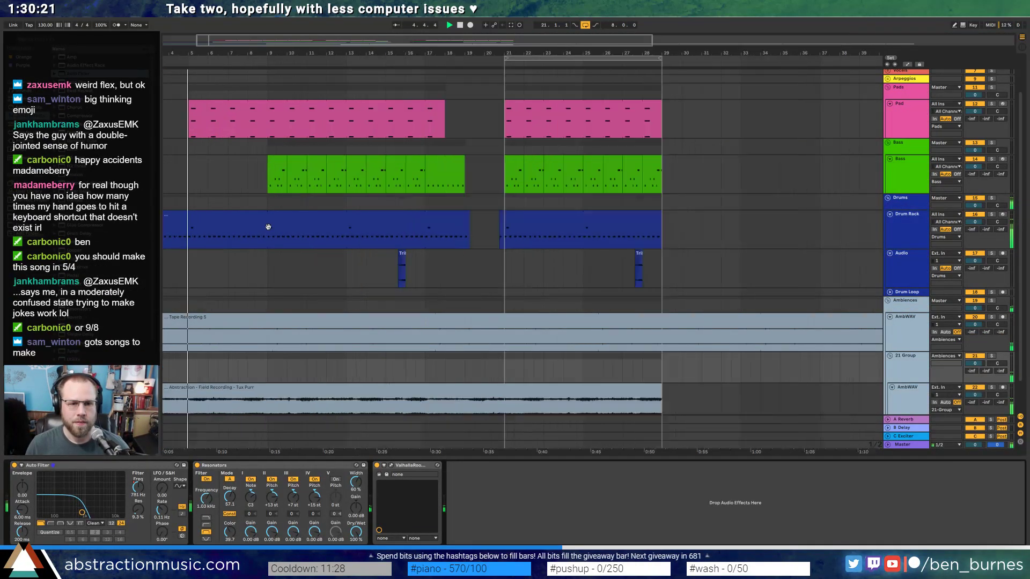
scroll(268, 227, up, 2)
scroll(309, 220, down, 2)
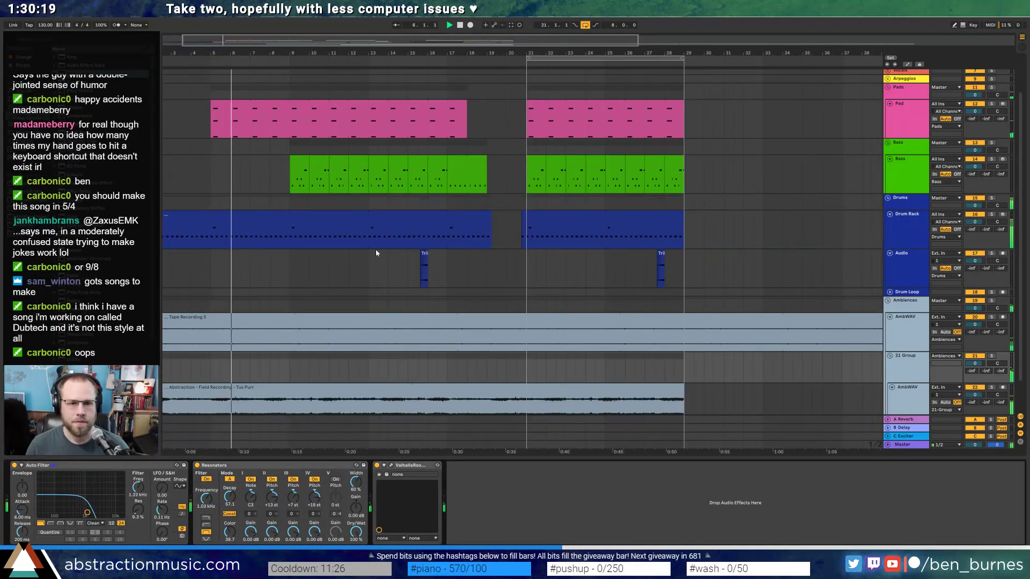
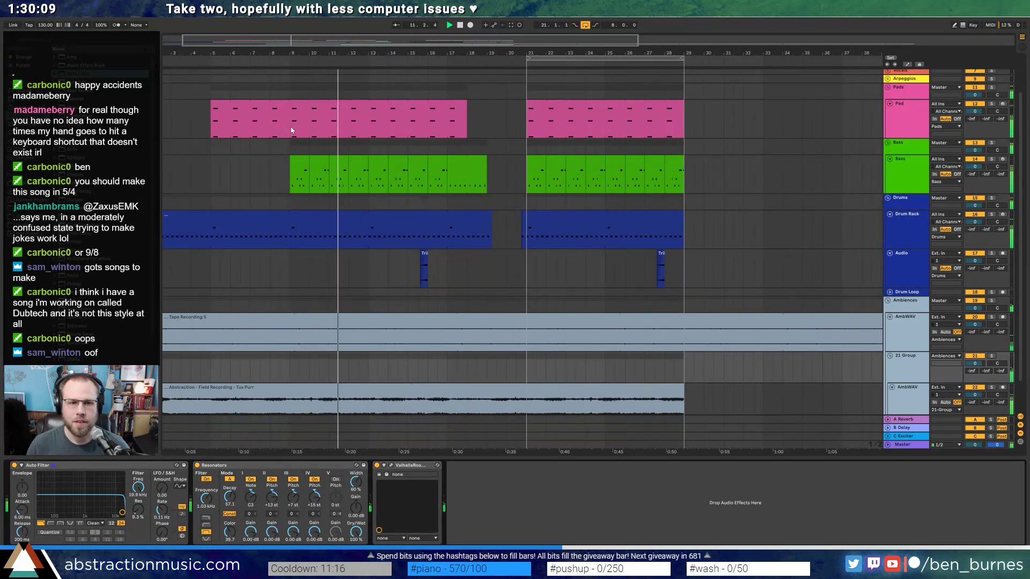
- Add a TR-808 kick note on the last sixteenth of the first Drum Rack clip's four-bar pattern and play it back
double_click(362, 243)
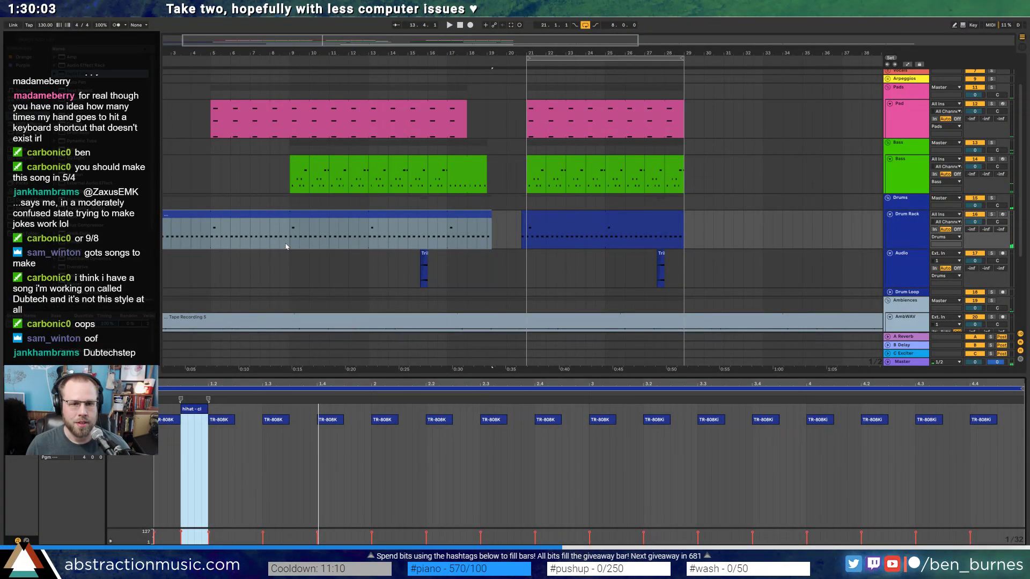
click(290, 244)
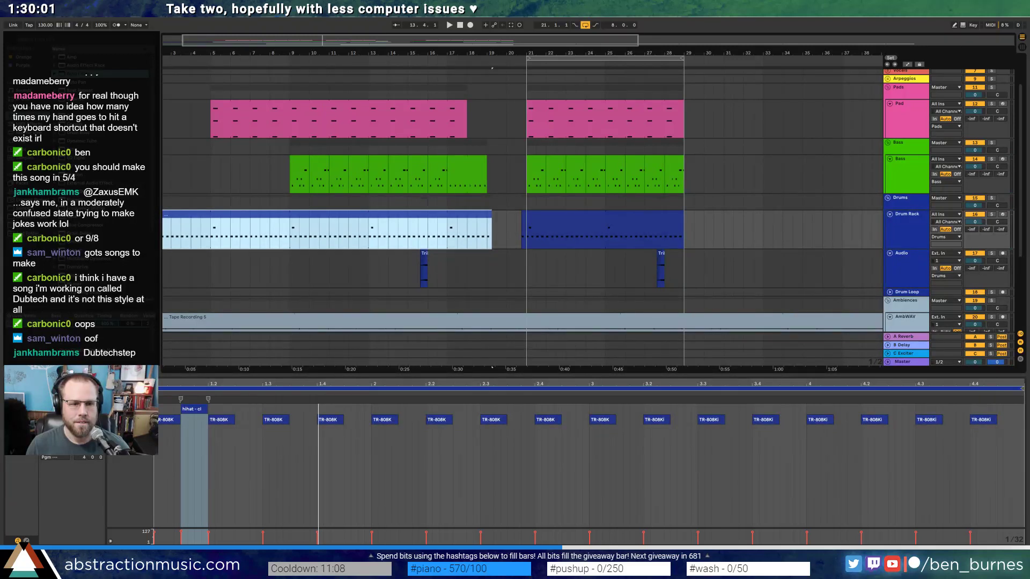
key(space)
double_click(1013, 422)
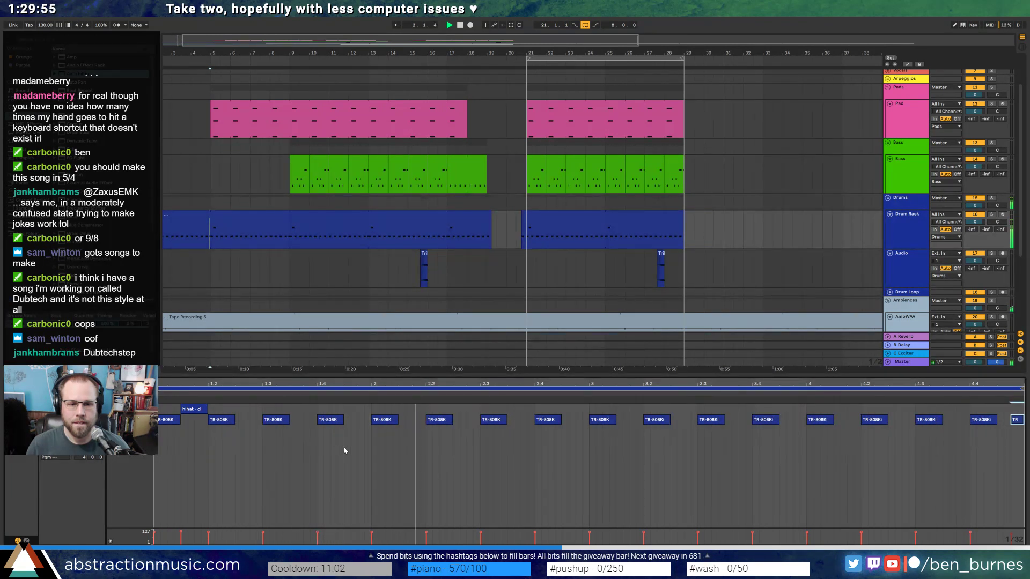
key(space)
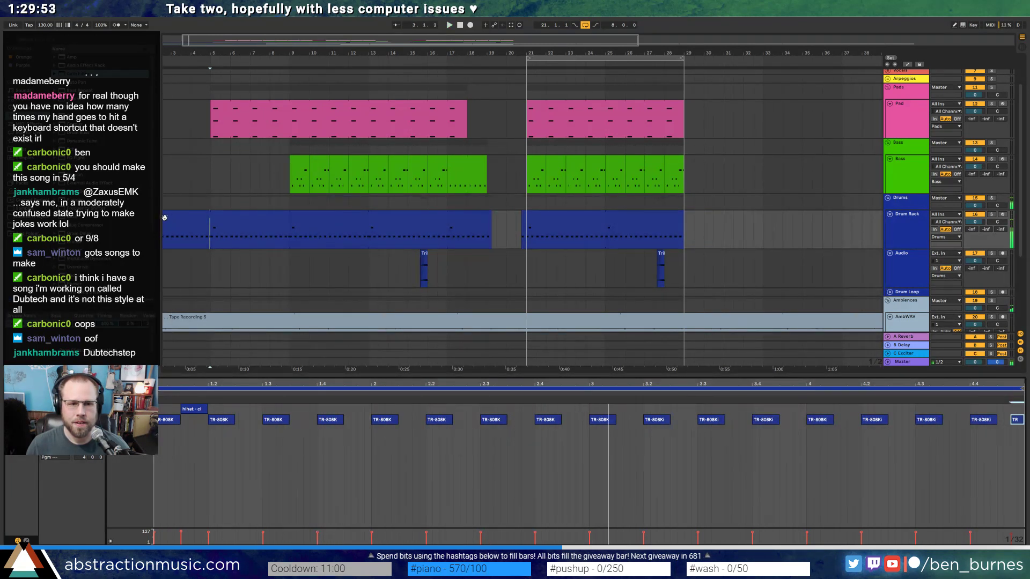
drag(210, 41, 184, 42)
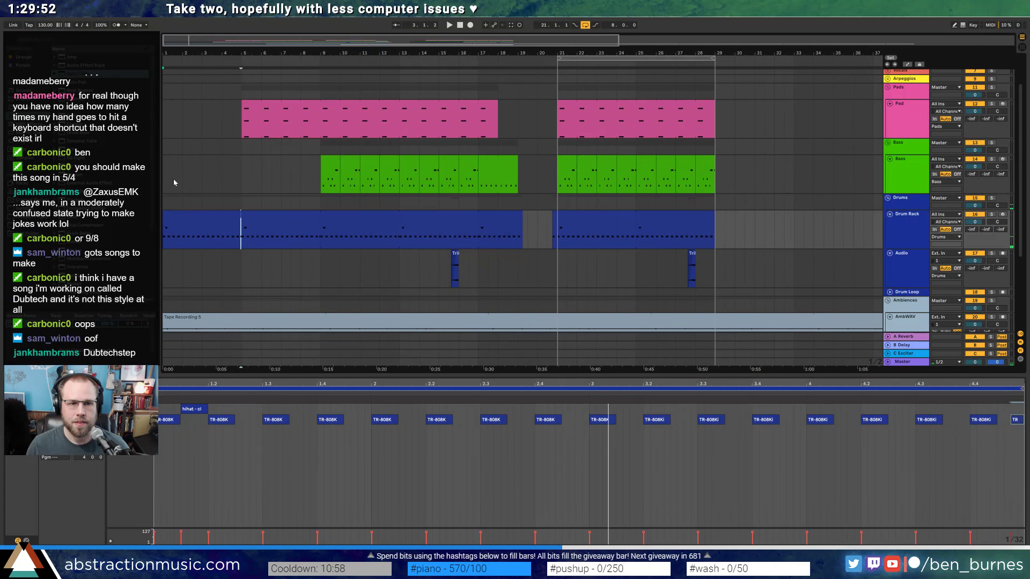
- Split the first Drum Rack clip at bar 5 and delete every TR-808 kick note from its opening four bars
double_click(163, 224)
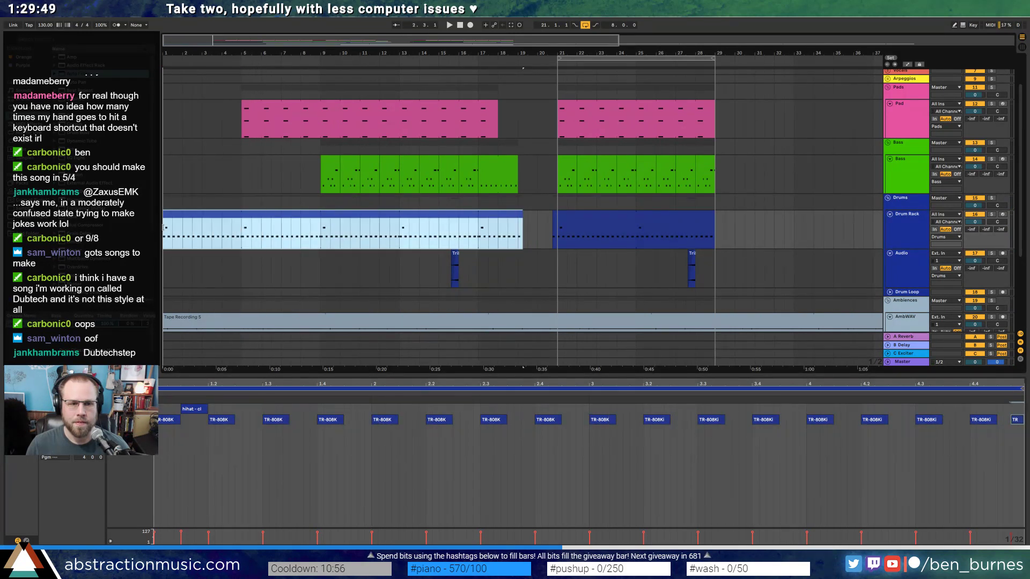
drag(243, 246, 167, 239)
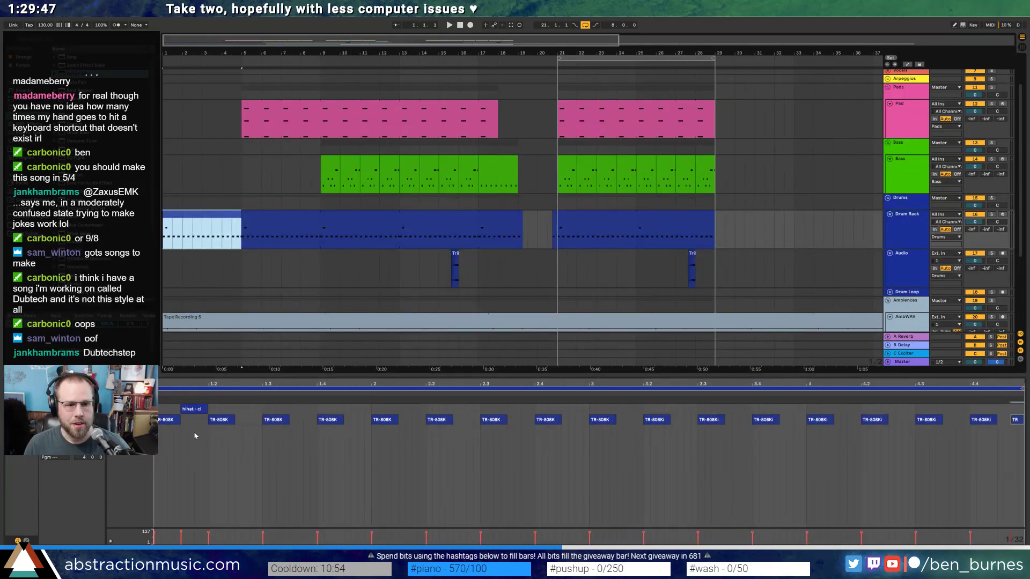
key(Delete)
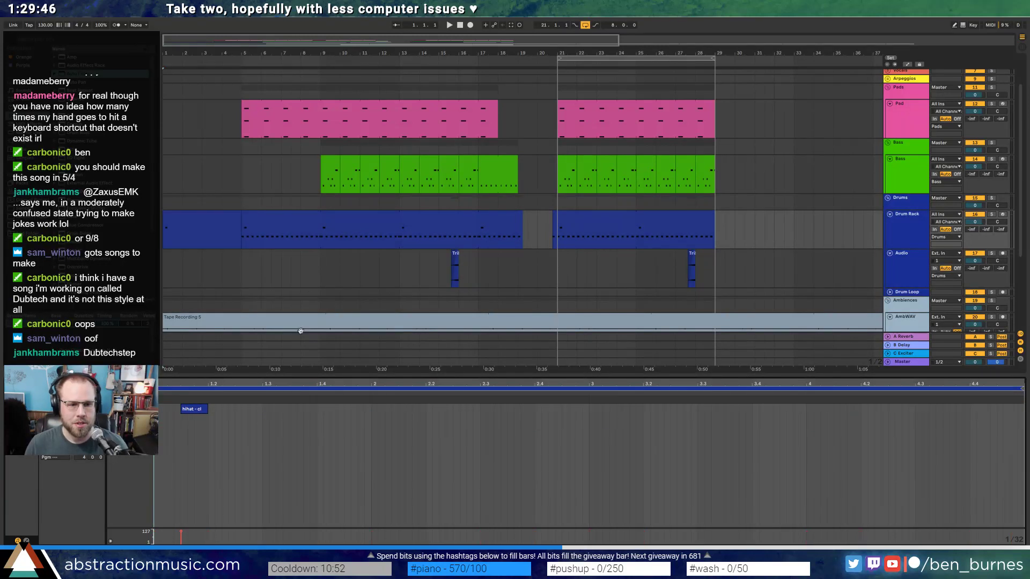
- Add TR-808 kick notes on the offbeat eighths at 1.1.3 and 3.1.3 in the Drum Rack clip starting at bar 5, and play it back
click(271, 223)
click(188, 451)
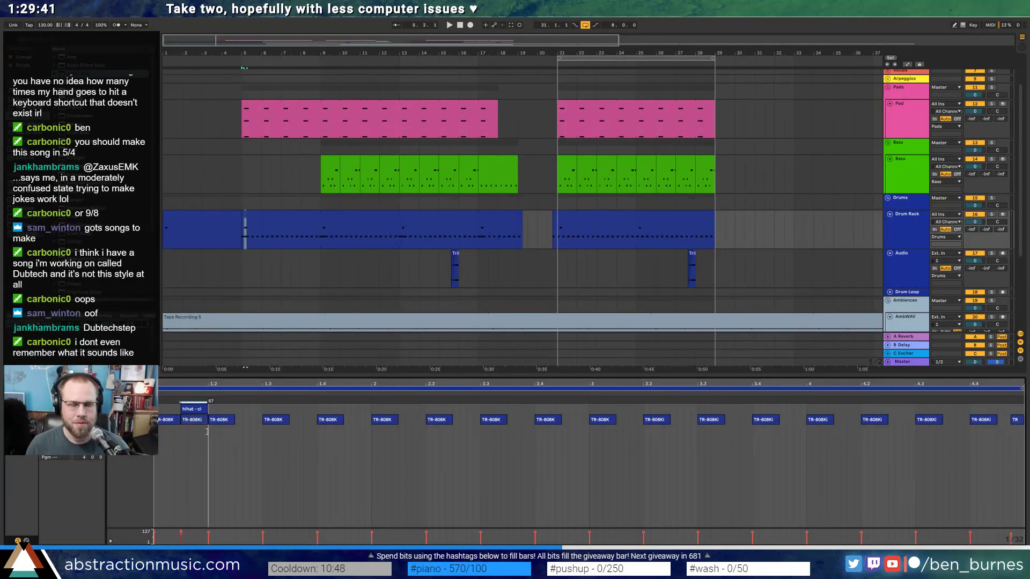
drag(207, 432, 207, 432)
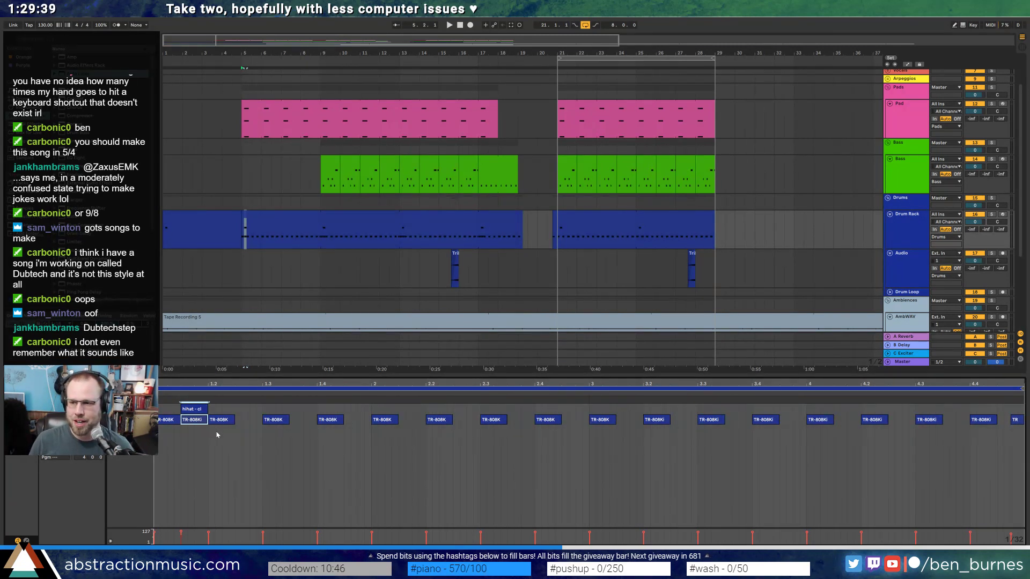
key(space)
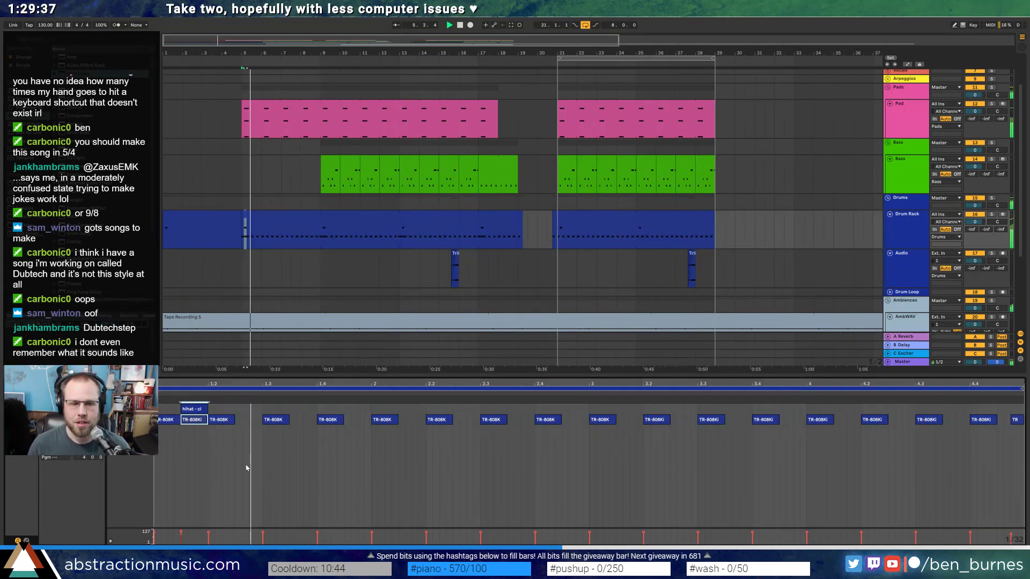
double_click(625, 419)
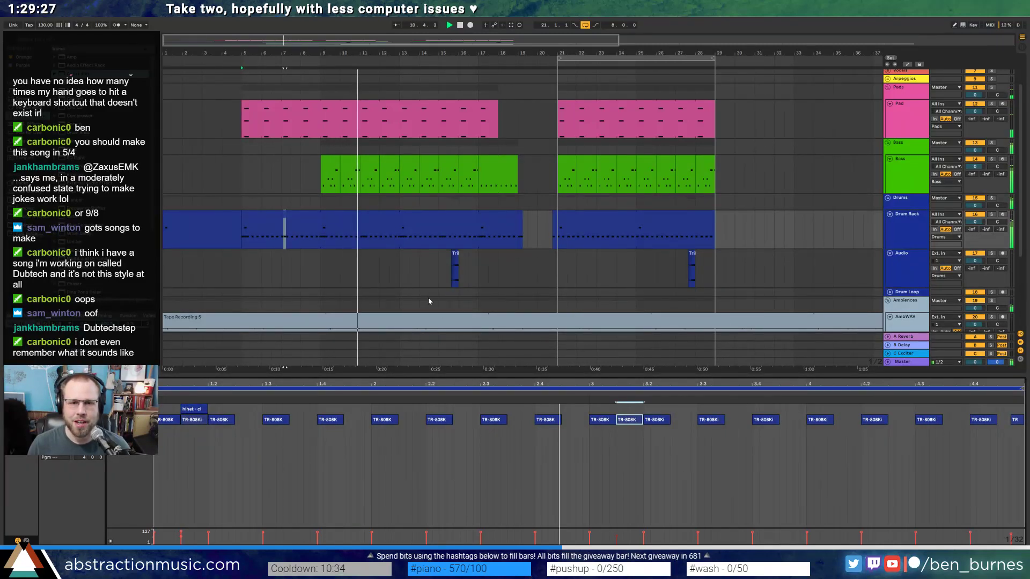
- Extend the field recording clip to about bar 36, collapse the two AmbWAV tracks holding clips and show the 21 Group's devices
key(shift+Tab)
scroll(717, 363, down, 2)
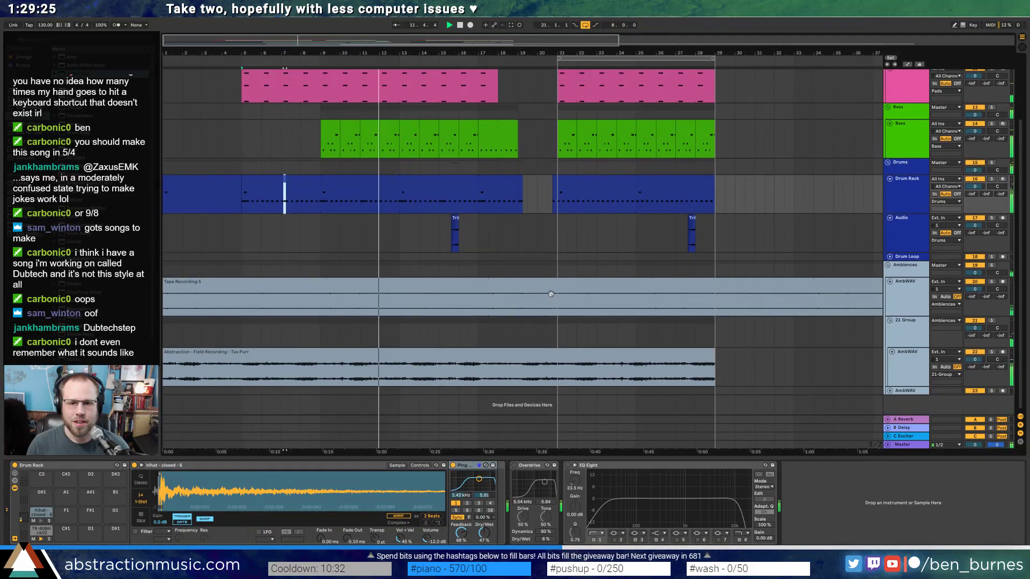
drag(715, 352, 853, 353)
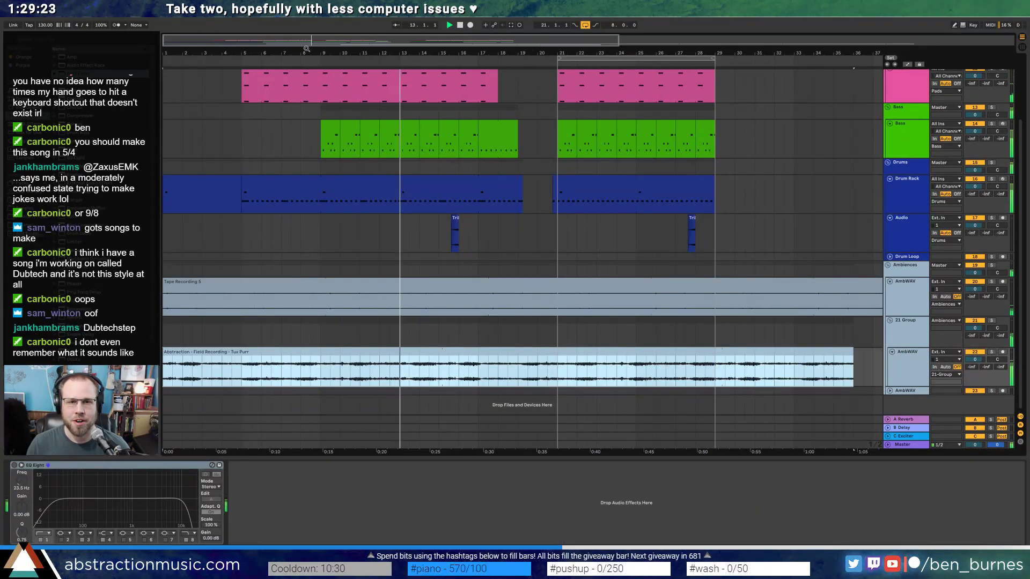
drag(460, 44, 460, 37)
scroll(529, 276, up, 1)
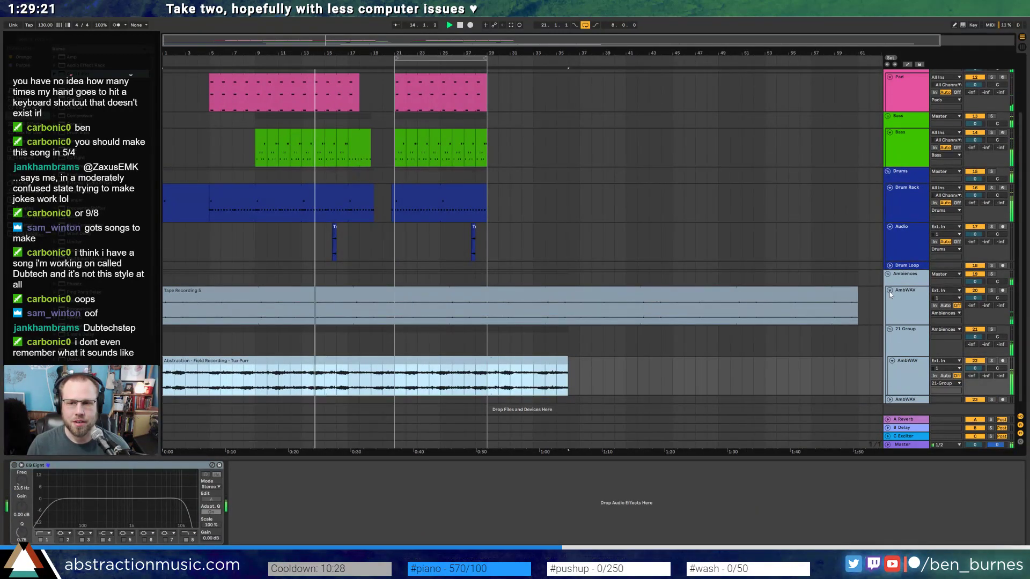
click(890, 290)
click(893, 333)
click(899, 319)
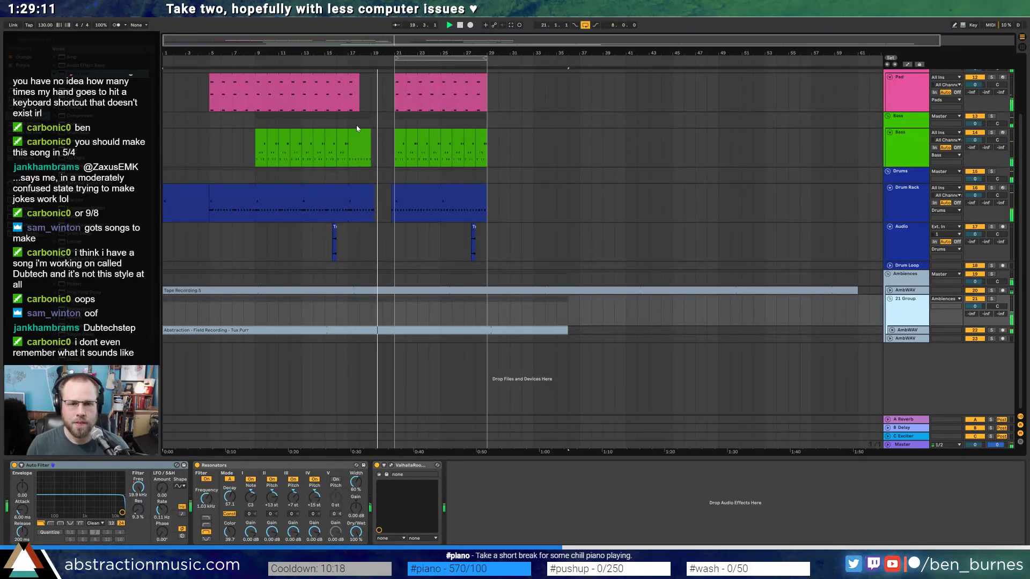
- Deactivate the Bass clip between bars 17 and 19 and listen through the break
click(371, 194)
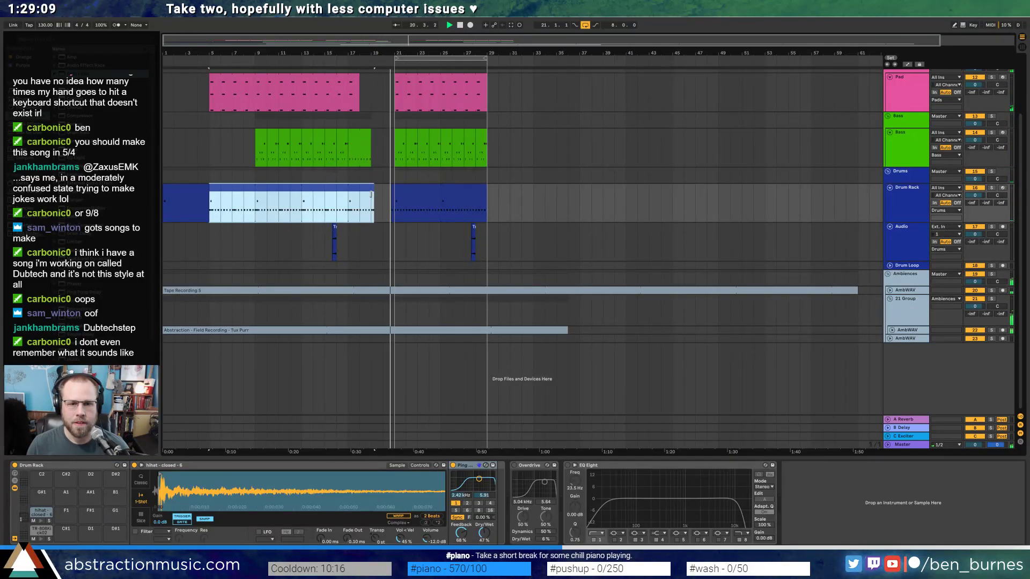
scroll(370, 193, up, 5)
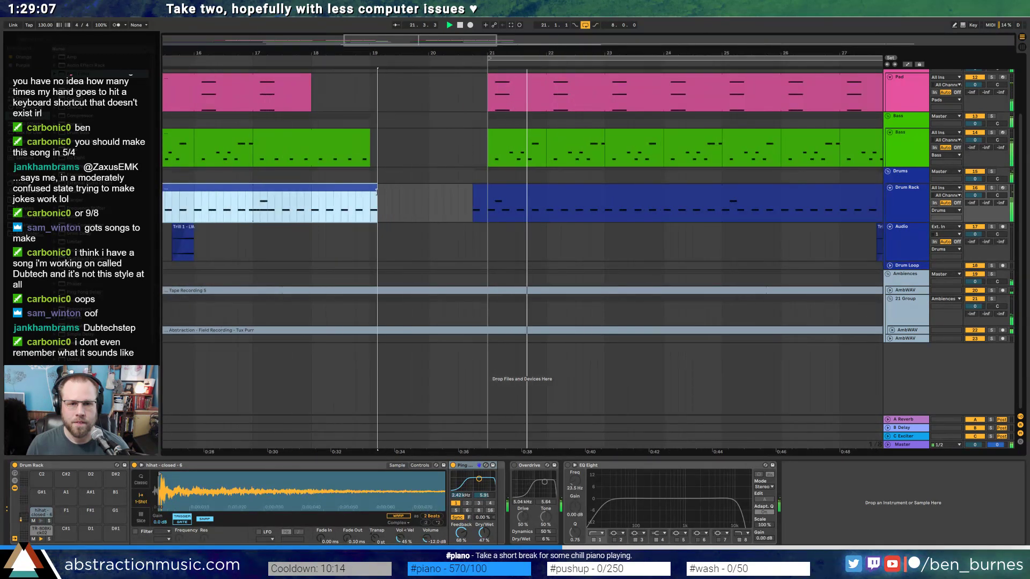
scroll(377, 189, down, 3)
click(326, 136)
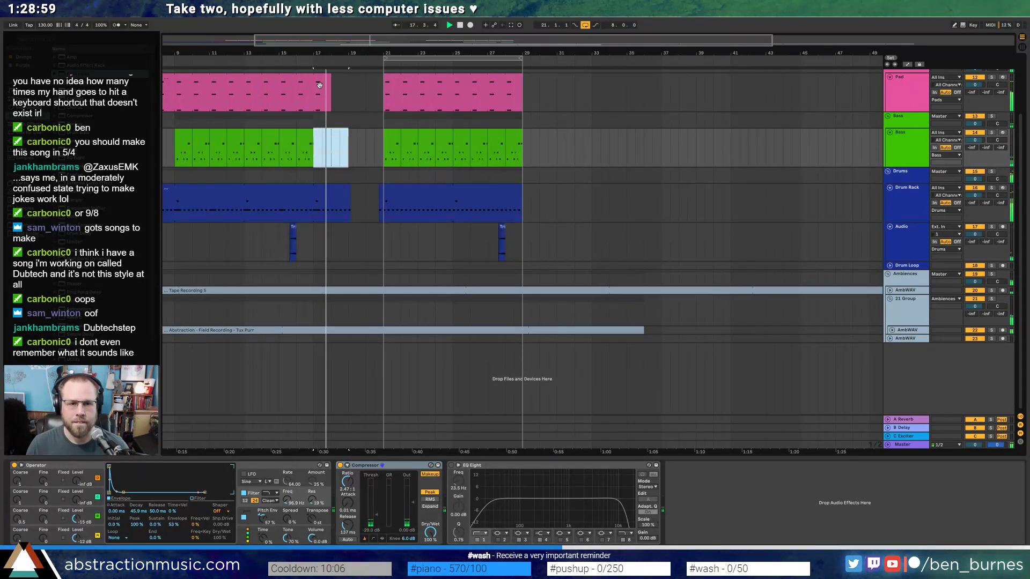
click(324, 81)
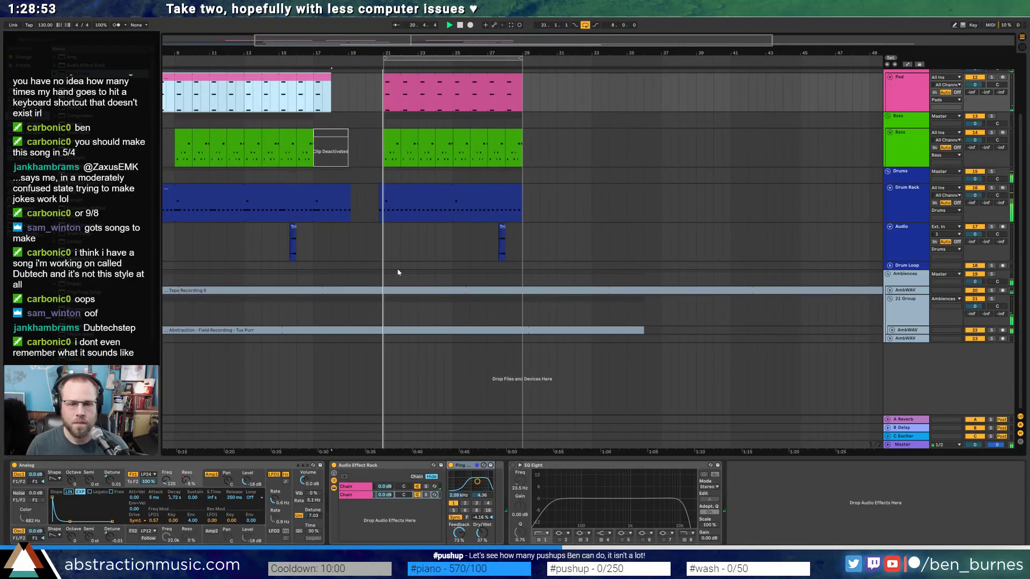
key(space)
- Cut the last beat before bar 21 out of the field recording clip
ctrl+scroll(342, 290, up, 3)
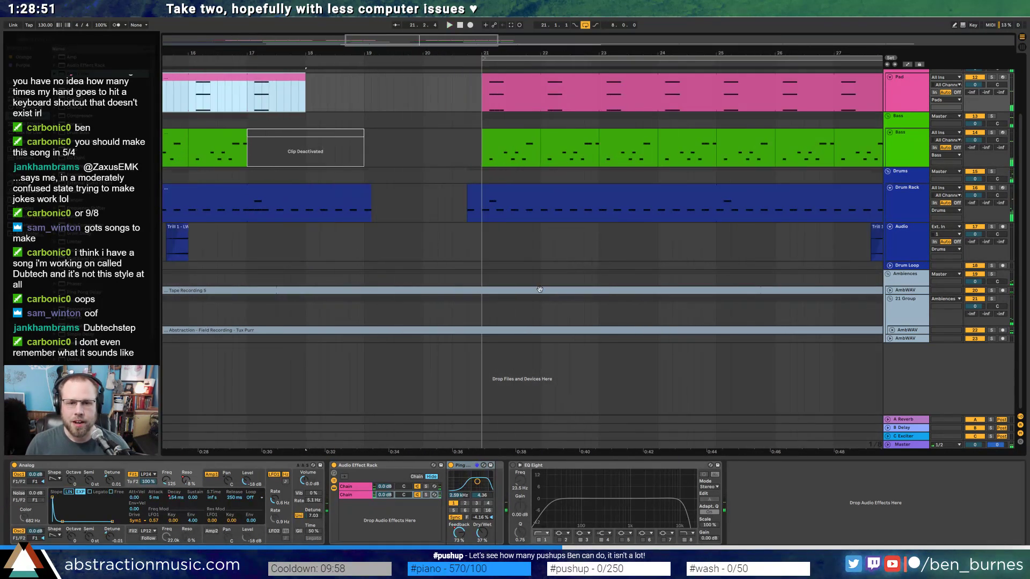
click(891, 330)
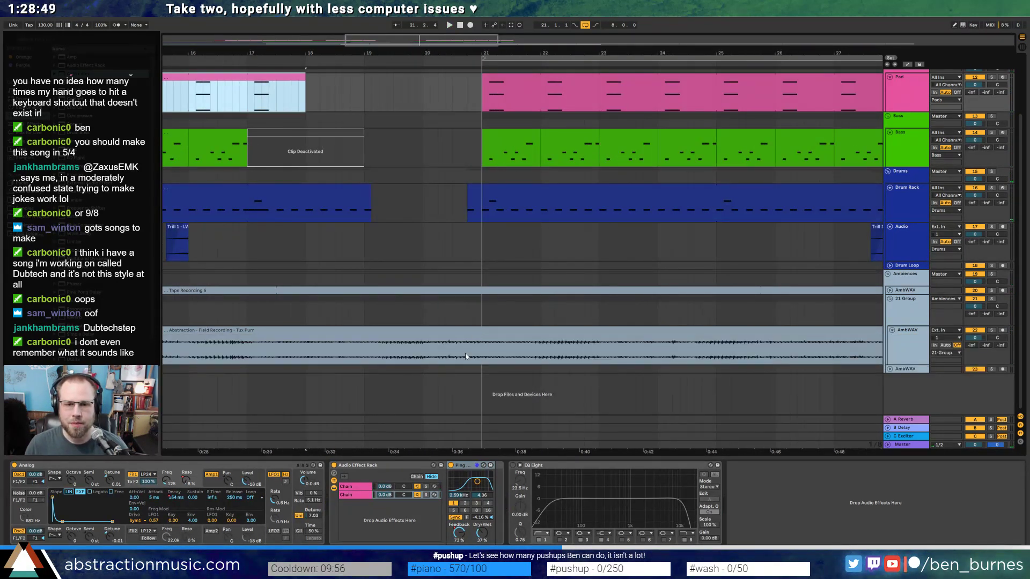
drag(465, 356, 477, 352)
key(ctrl+e)
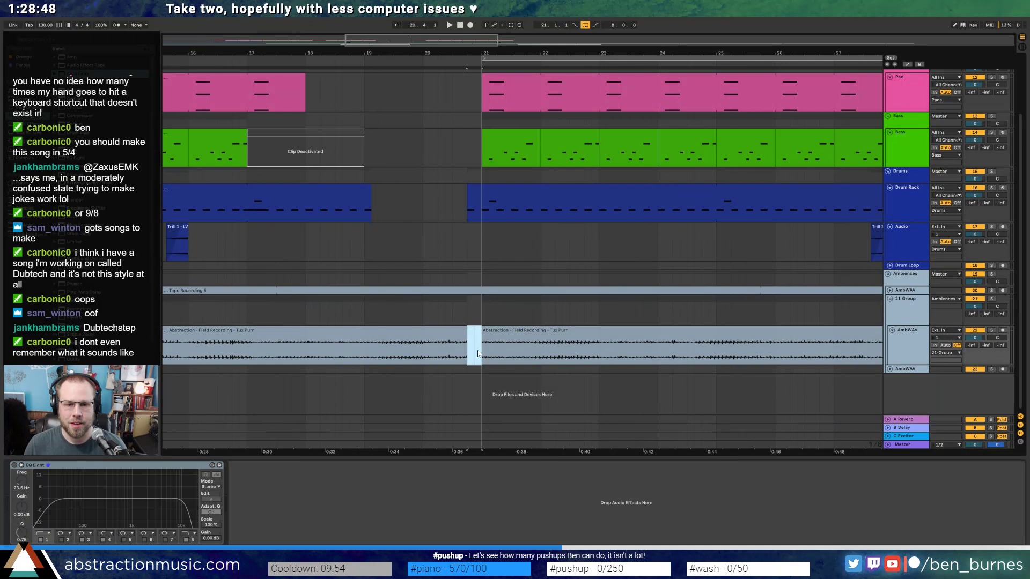
key(Delete)
- Automate the 21 Group's ValhallaRoom mix with a curved drop from 100% around bar 19 to 0% at beat 20.4, returning to 100% at bar 21
click(459, 322)
click(392, 466)
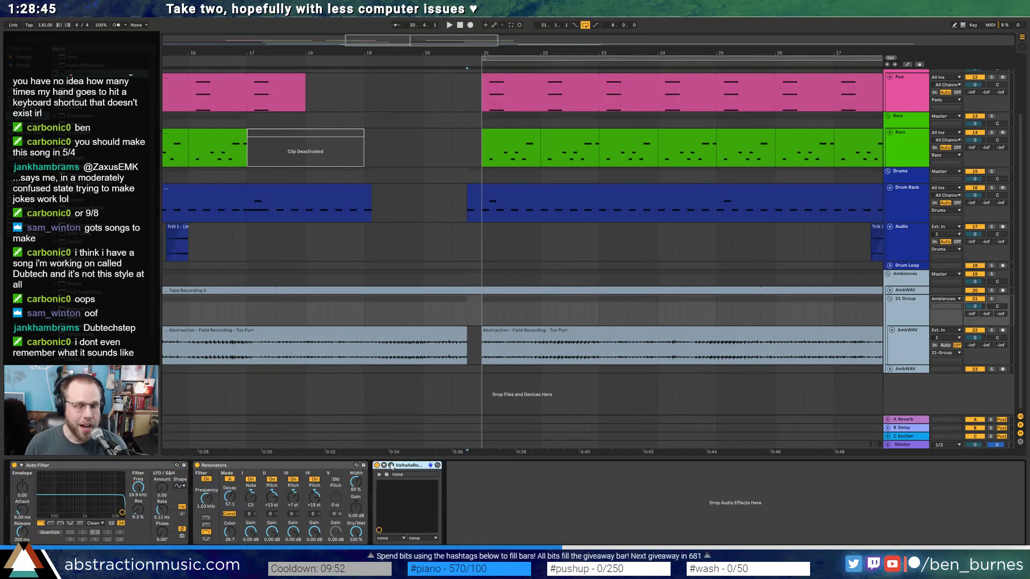
click(391, 466)
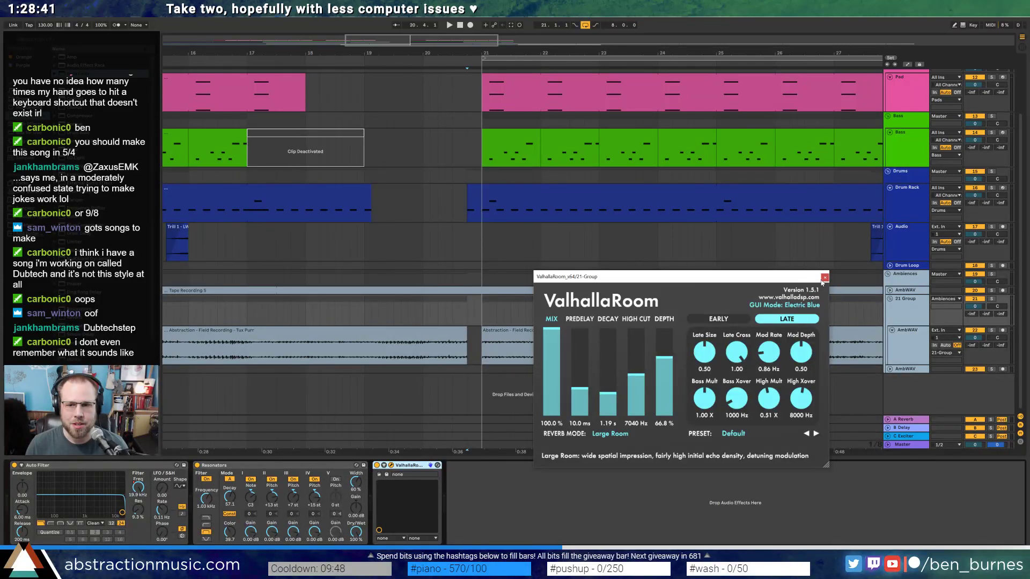
click(554, 338)
key(a)
key(ctrl+z)
click(466, 305)
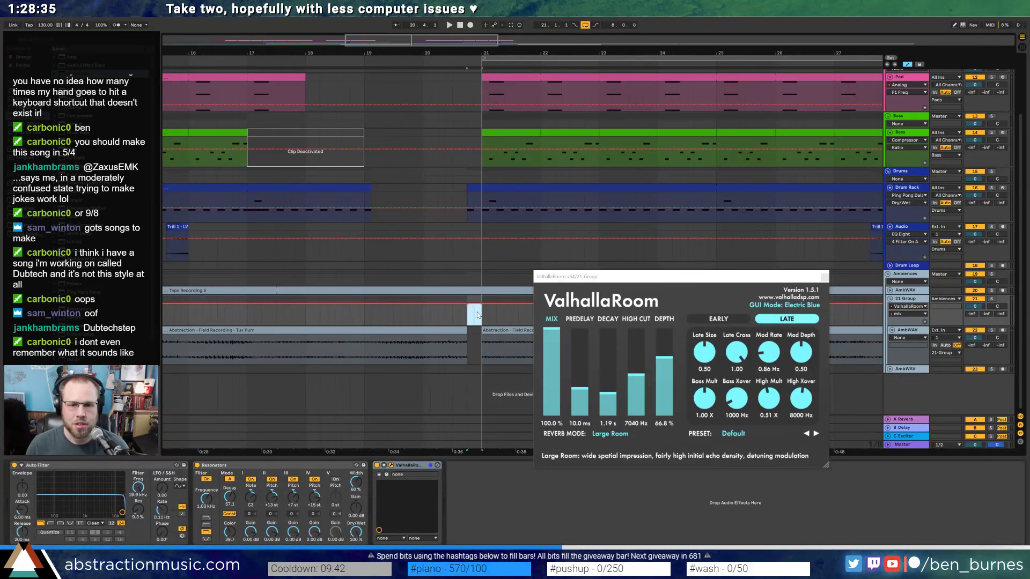
drag(475, 309, 475, 325)
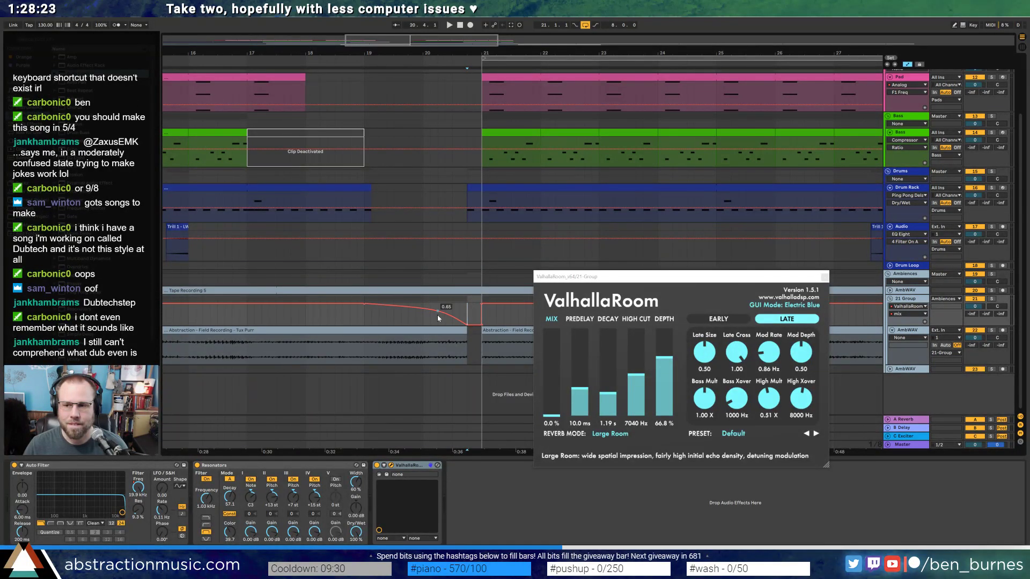
- Add a curved fade-out to the end of the first field recording clip, from about bar 19 to beat 20.4
drag(465, 331, 411, 331)
key(ctrl+z)
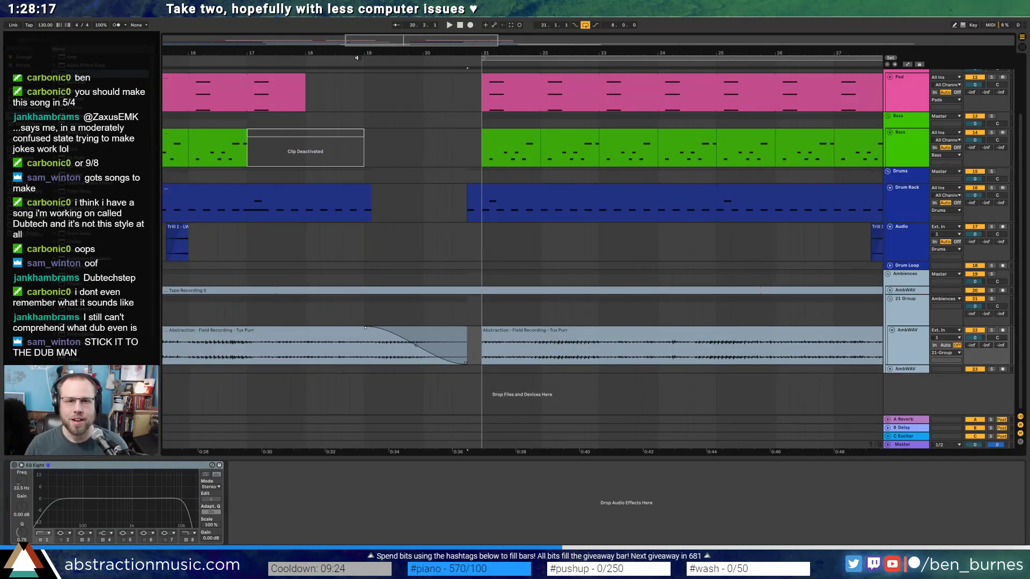
- Play from bar 15 to check the transition through the break and view the first Pad clip's notes
scroll(375, 214, down, 4)
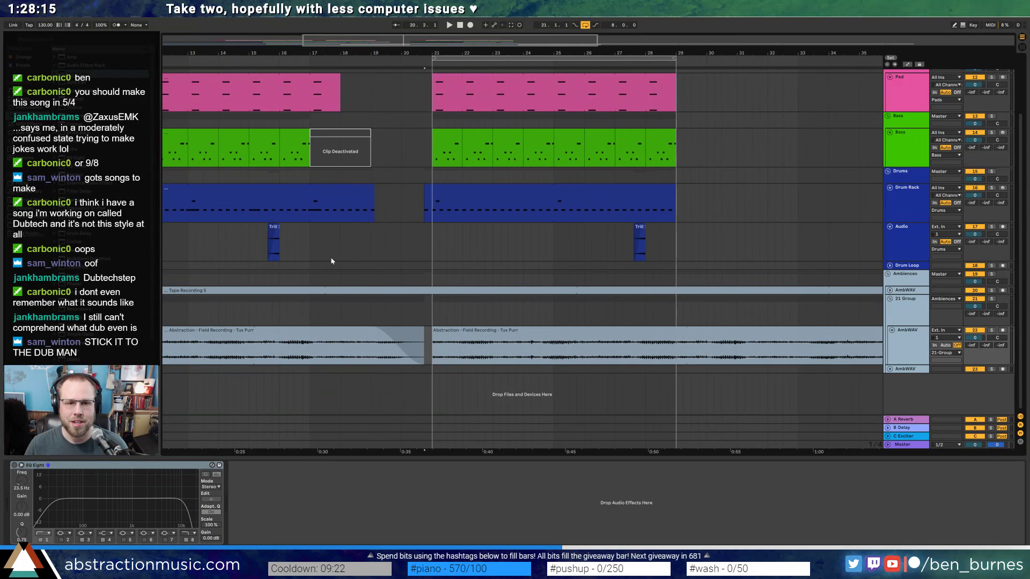
click(292, 251)
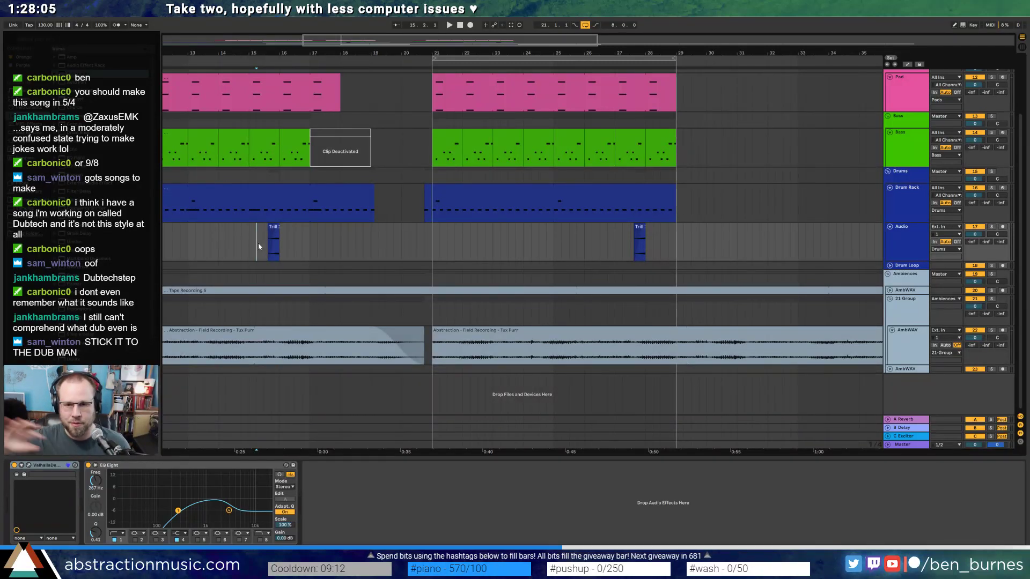
click(249, 242)
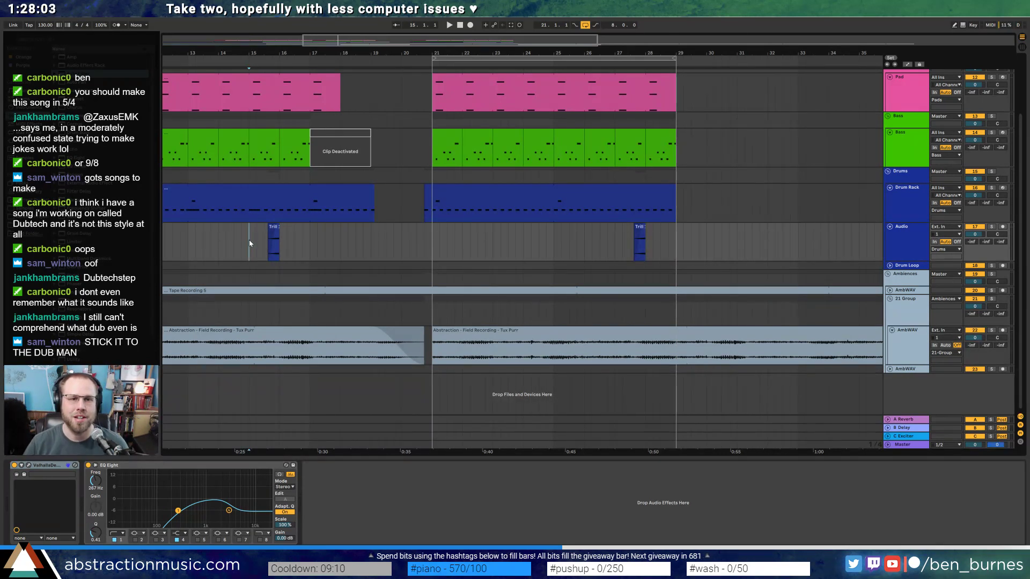
key(space)
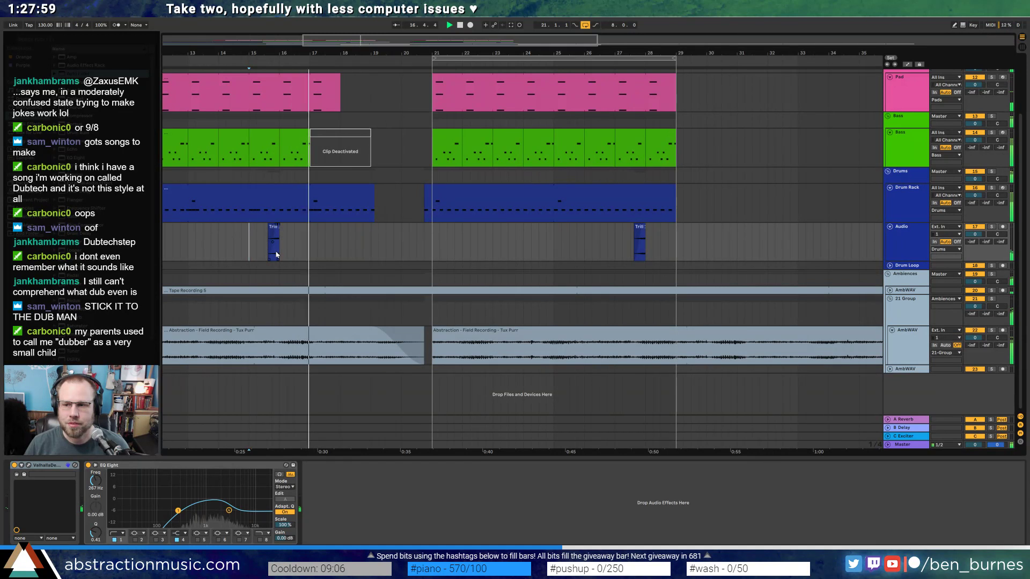
scroll(293, 283, up, 3)
scroll(293, 284, up, 1)
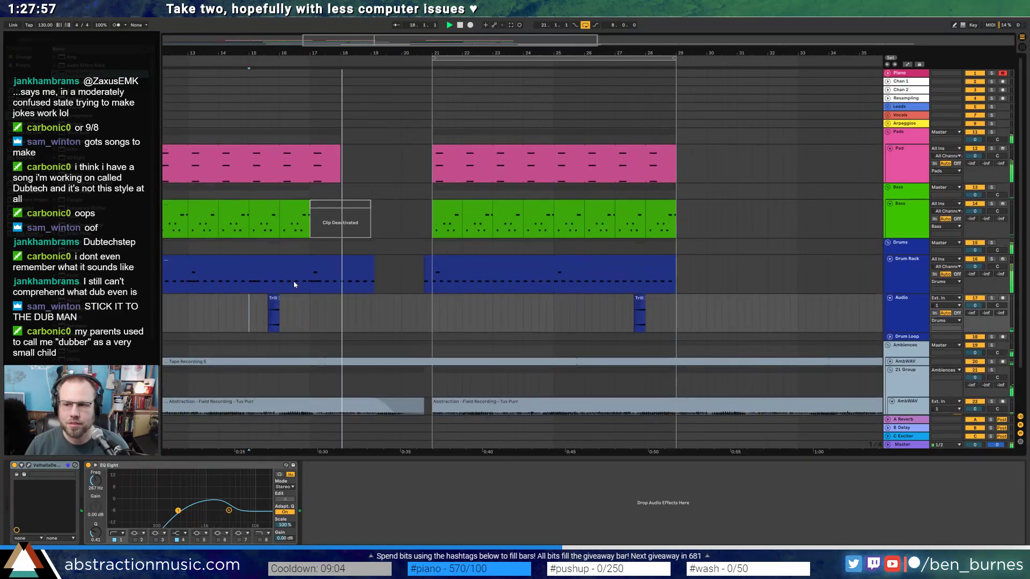
key(shift+Tab)
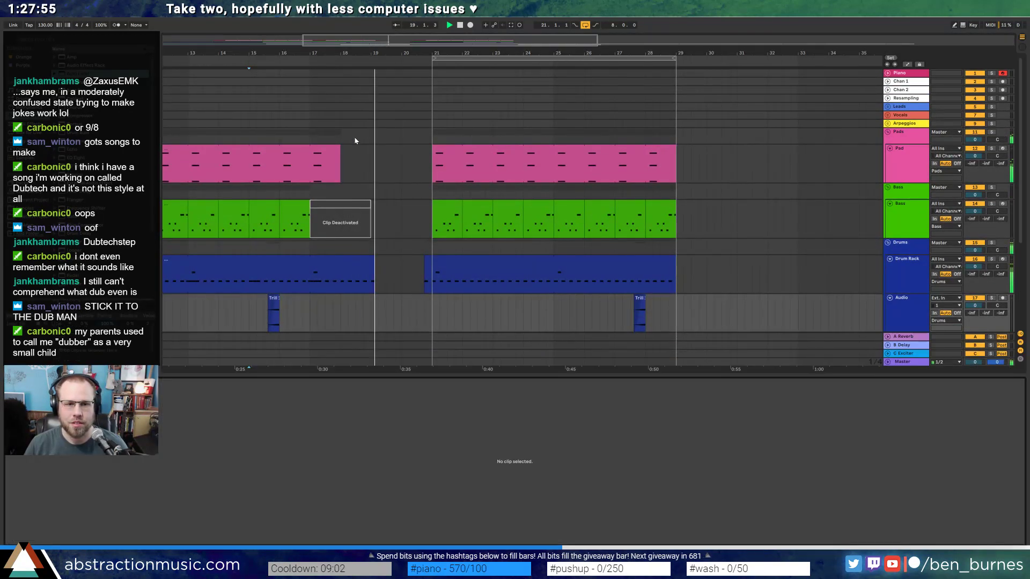
click(327, 160)
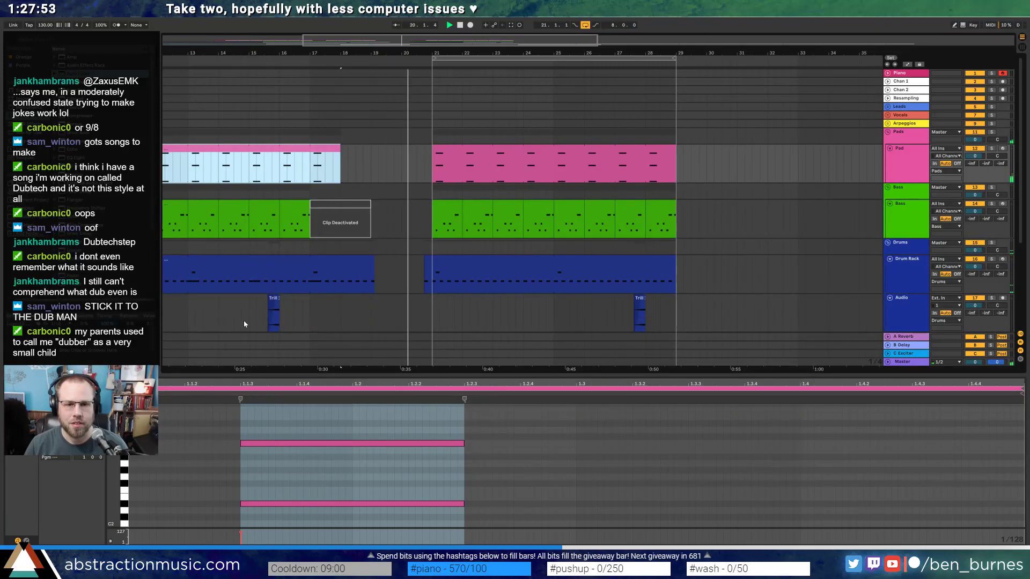
- Move the kick note in the one-beat Drum Rack pickup clip before bar 21 an eighth note later and play it back
click(425, 260)
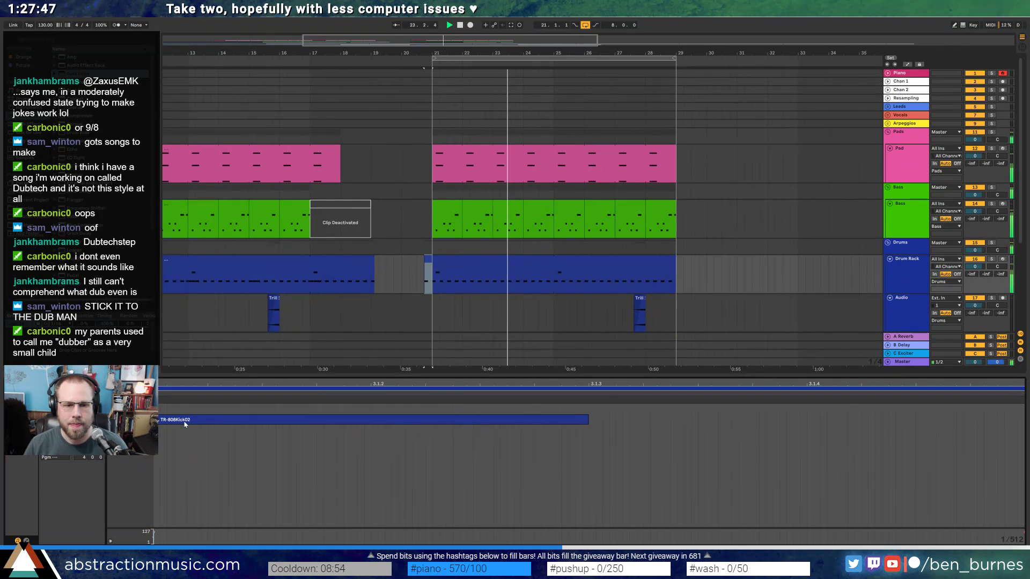
drag(371, 420, 593, 418)
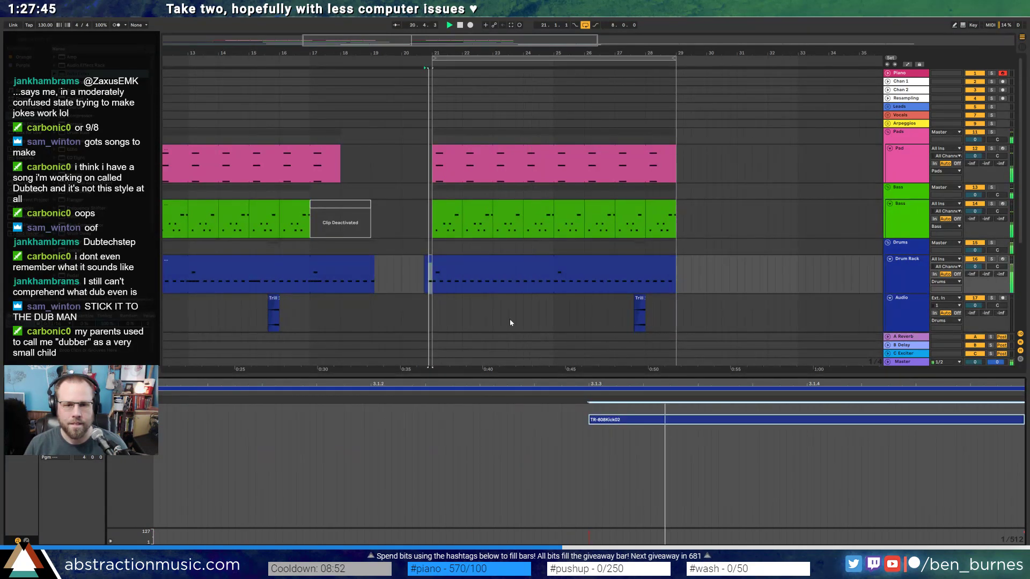
key(shift+Tab)
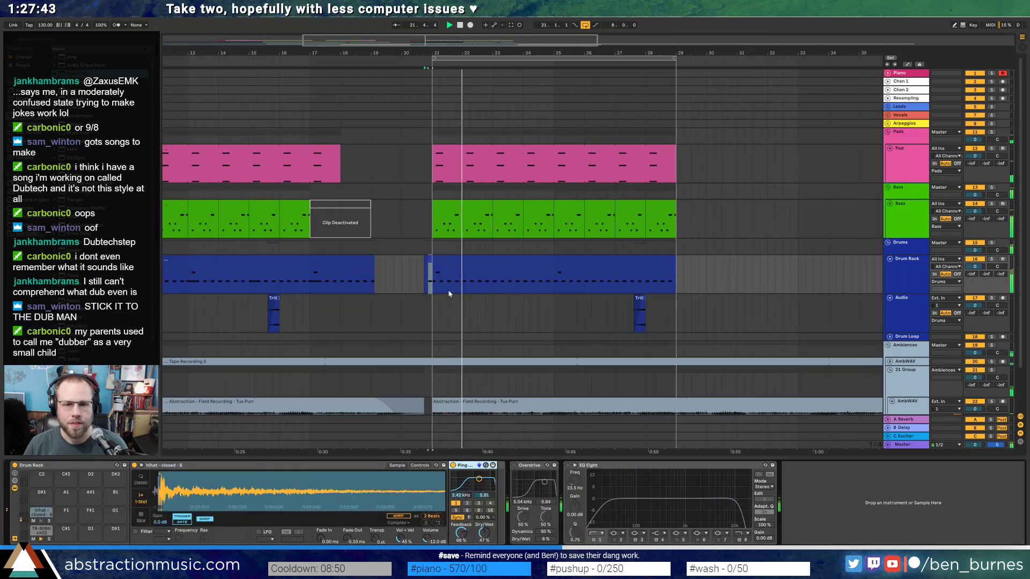
key(space)
- Show the Pad track's automation and inspect its Analog filter-envelope decay, amp-envelope decay and filter frequency lanes around bar 17
click(316, 148)
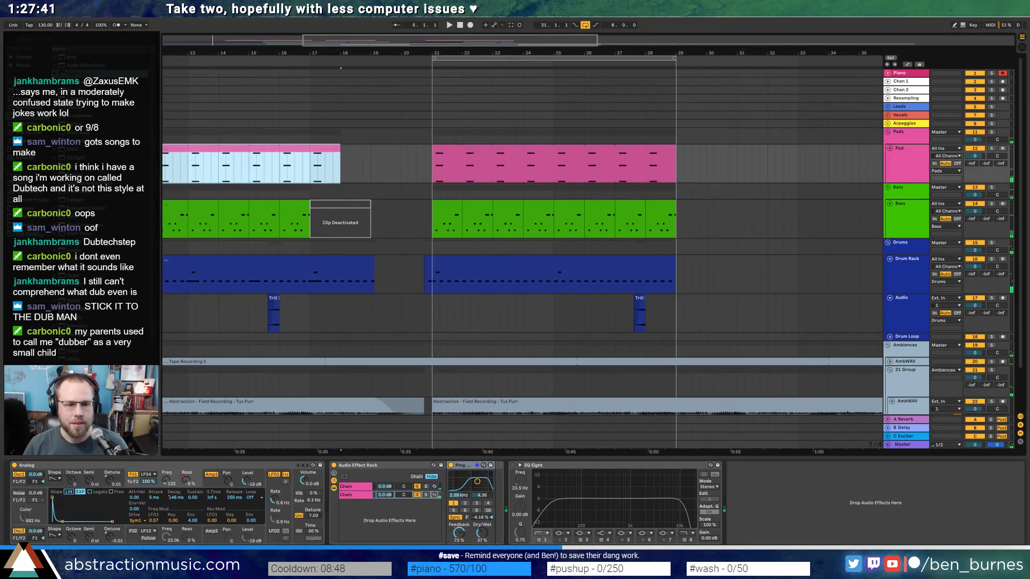
click(131, 484)
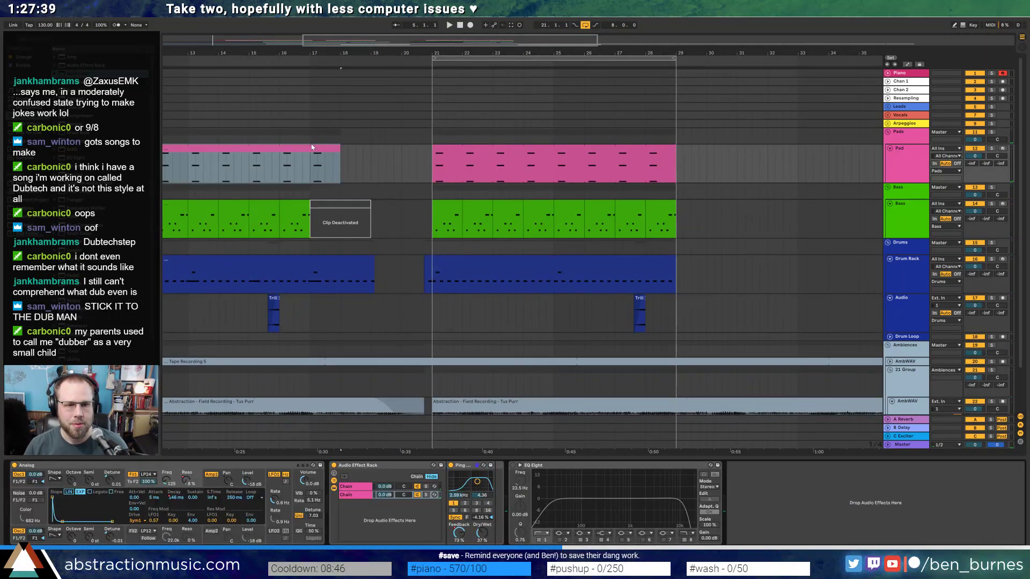
key(a)
click(178, 499)
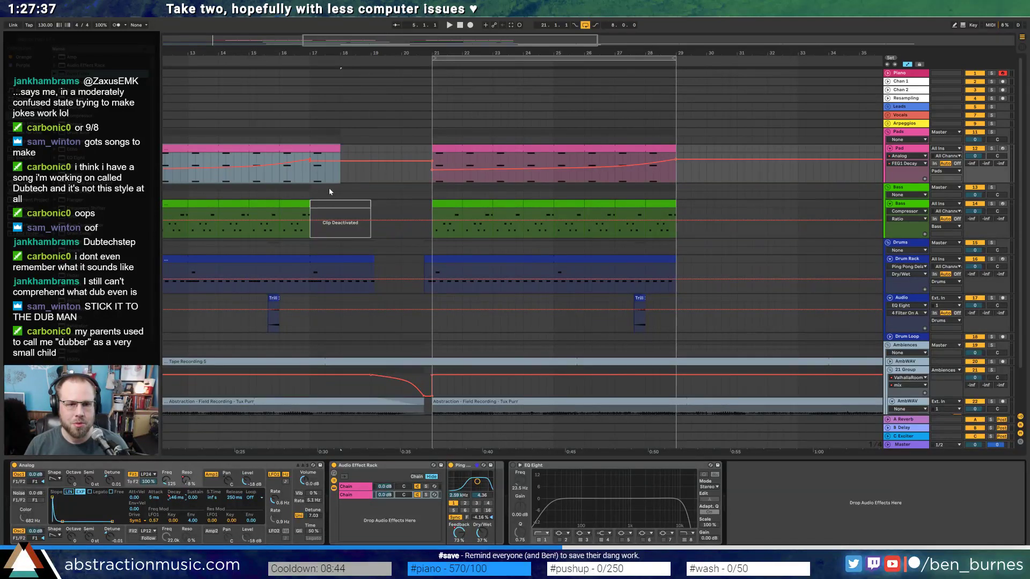
click(355, 166)
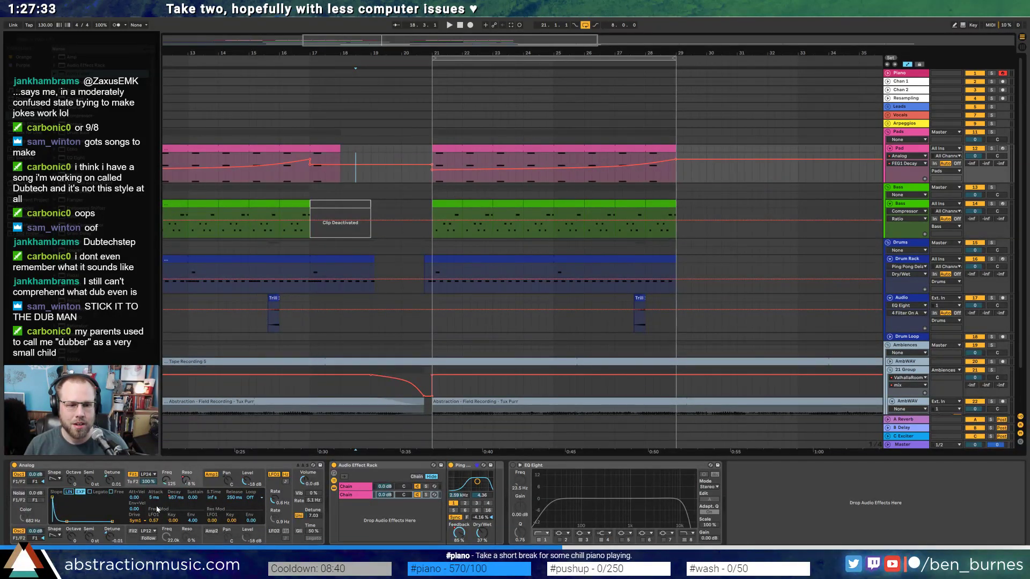
click(212, 479)
click(183, 497)
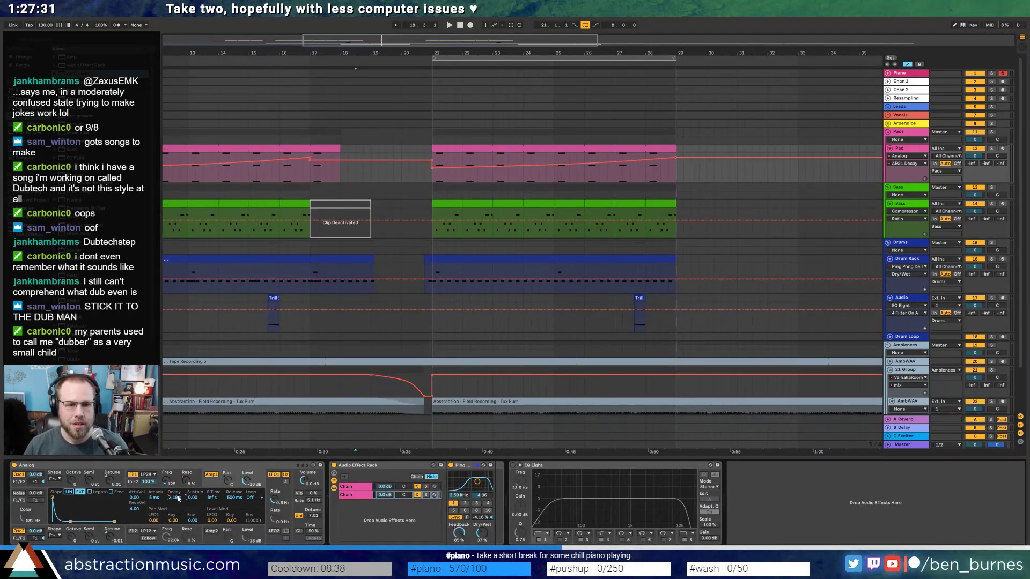
drag(310, 159, 310, 161)
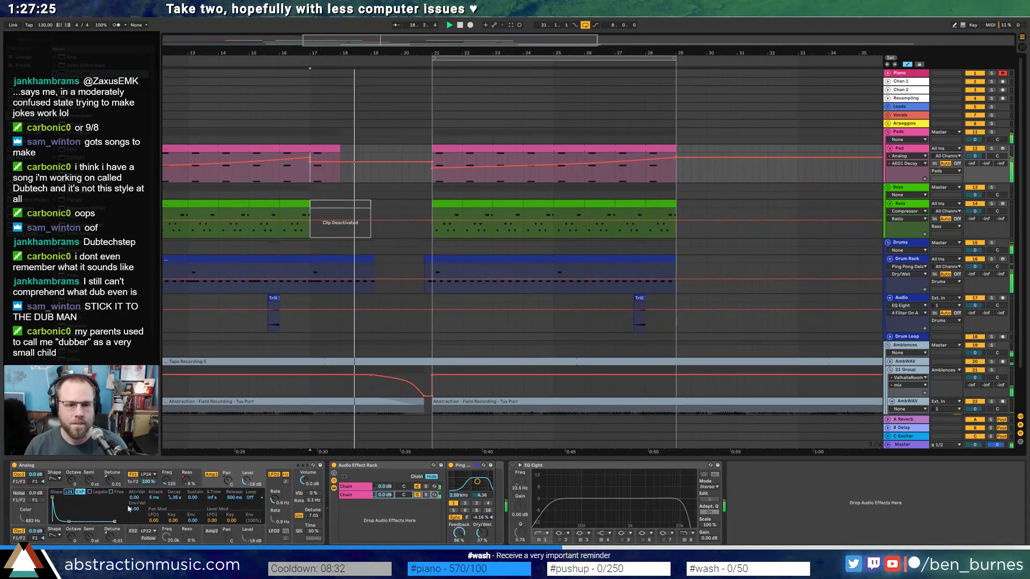
click(168, 484)
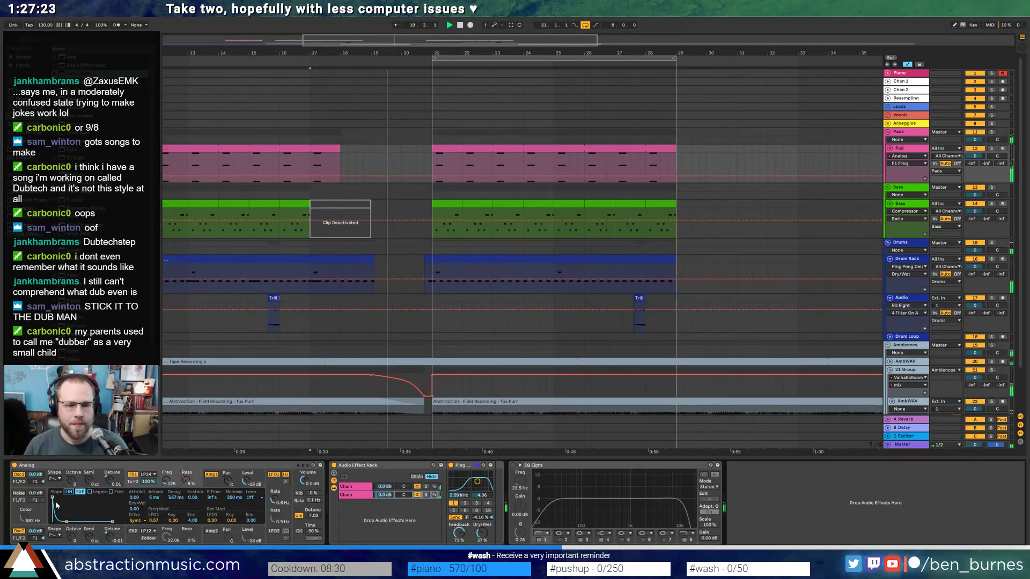
- Raise the Pad's FEG1 Attack automation to about 458 ms for the first half of bar 17 and play it back
click(154, 498)
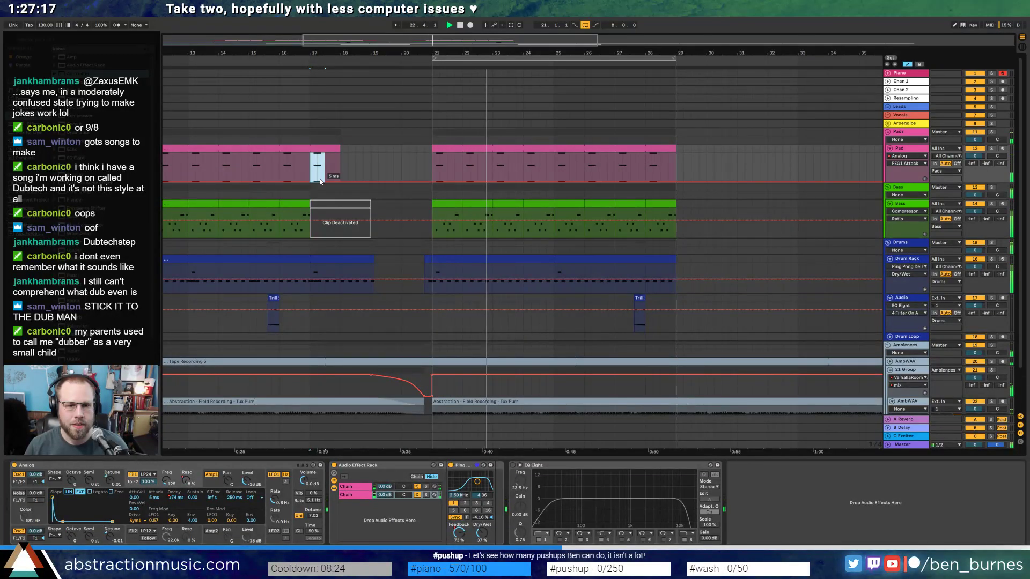
mouse_move(310, 166)
mouse_down()
mouse_move(325, 165)
mouse_move(317, 163)
mouse_up()
key(space)
key(space)
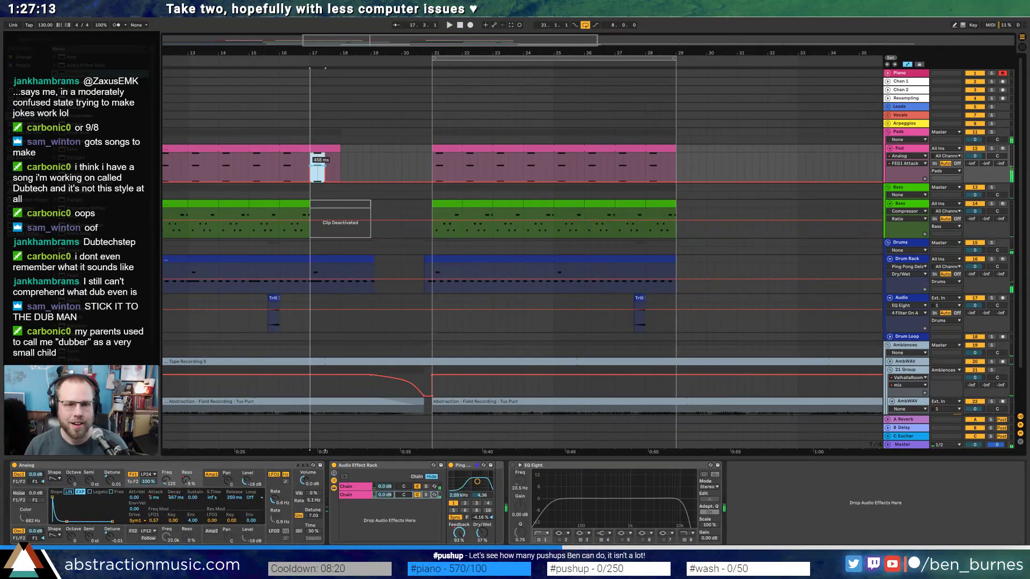
click(237, 170)
key(space)
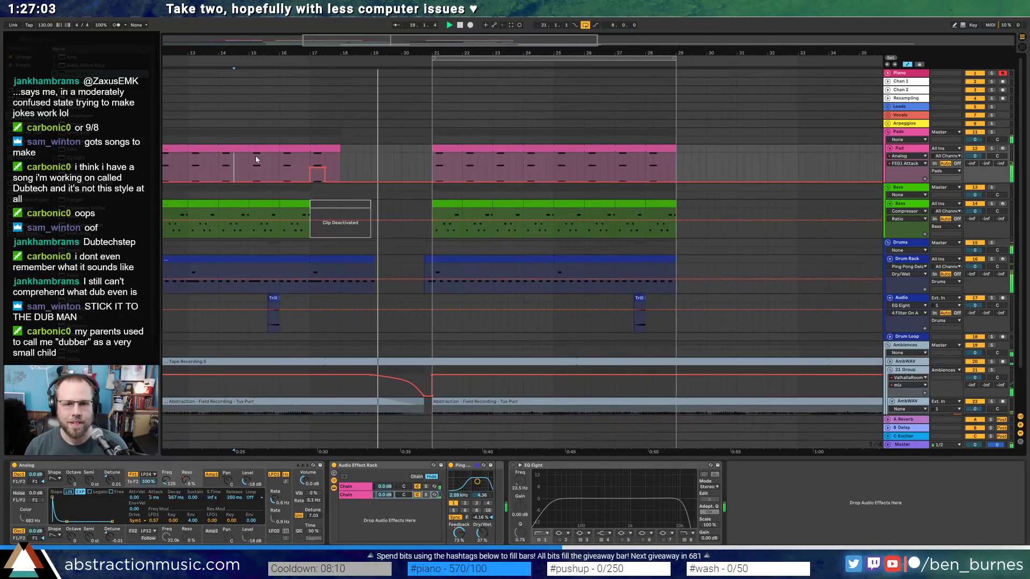
- Extend the Pad's Ping Pong Delay feedback fall after bar 17 so it reaches 73% around beat 20.3
click(355, 150)
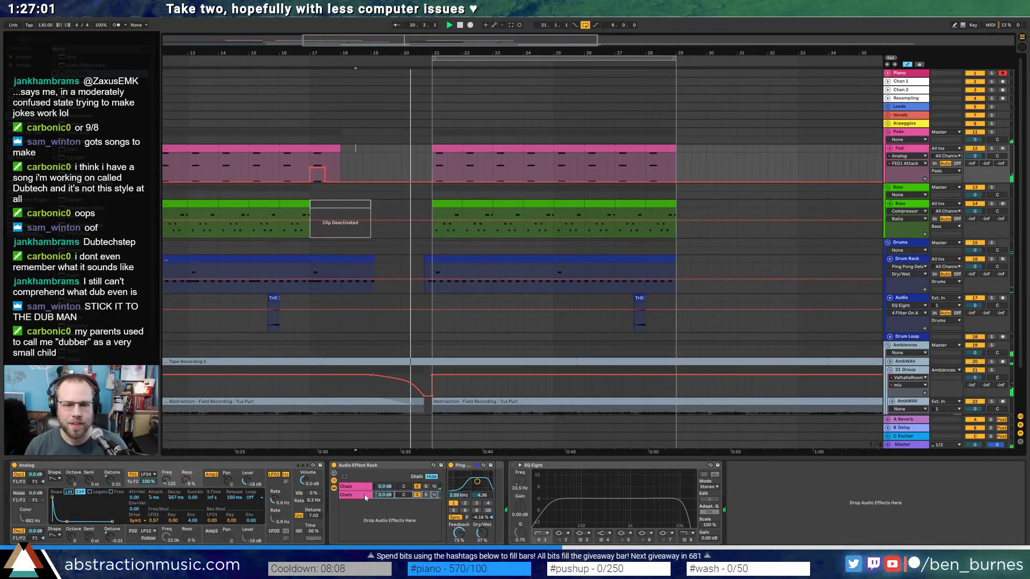
click(460, 534)
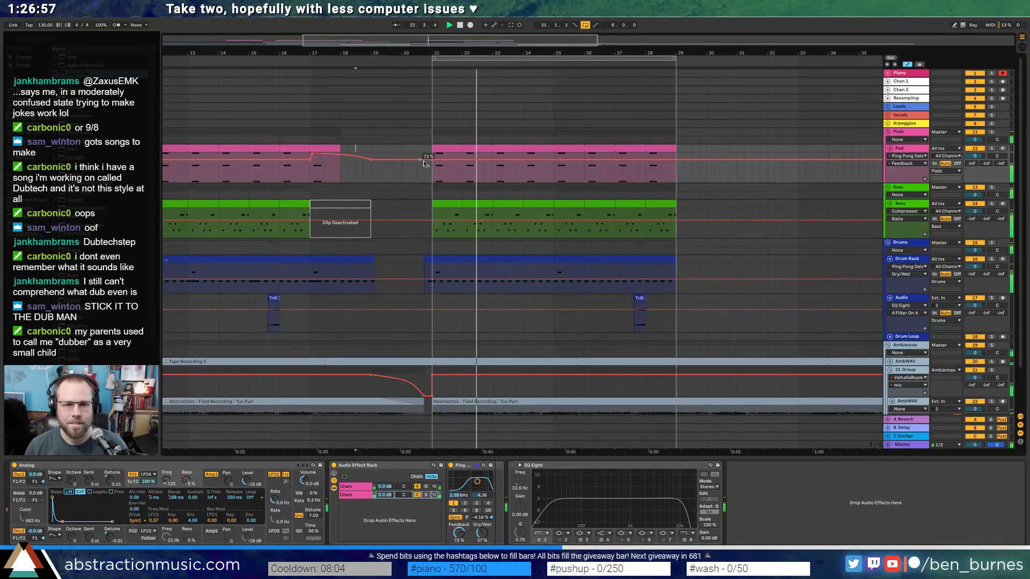
click(371, 160)
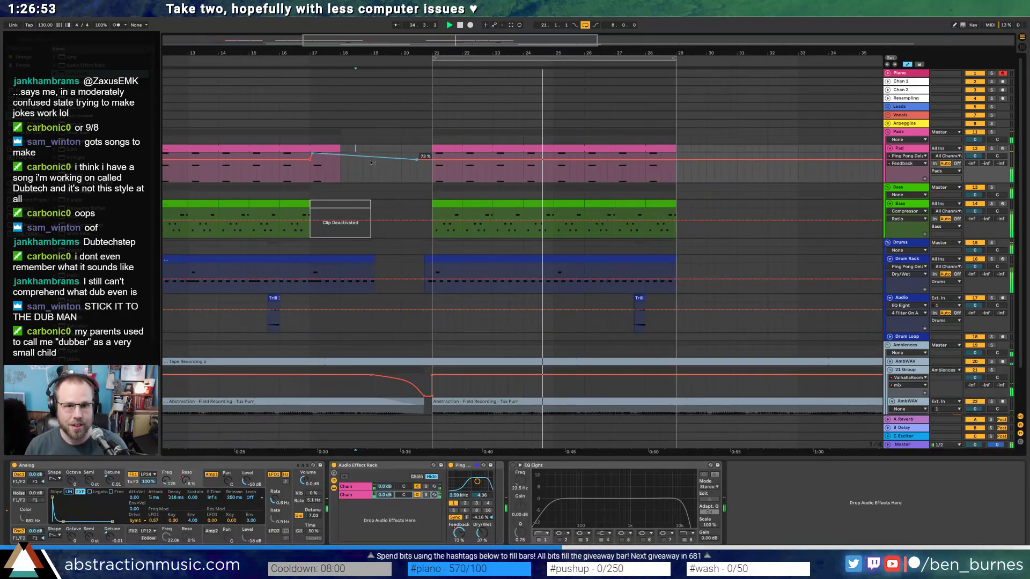
- Extend the Pad's ValhallaDelay feedback automation into a curved fall ending at about 0.34 around beat 20.3, and audition it
click(356, 487)
click(465, 466)
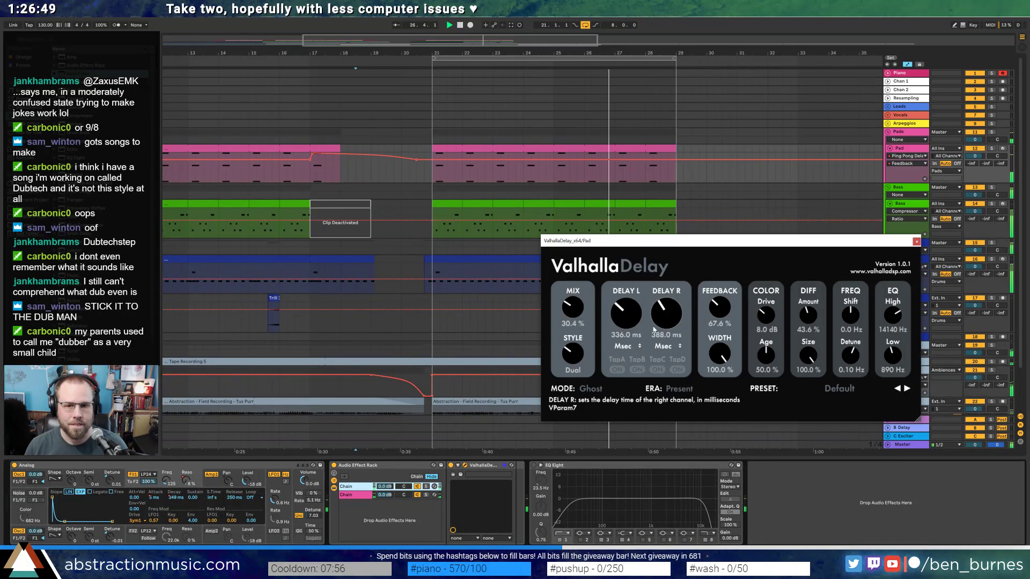
click(718, 308)
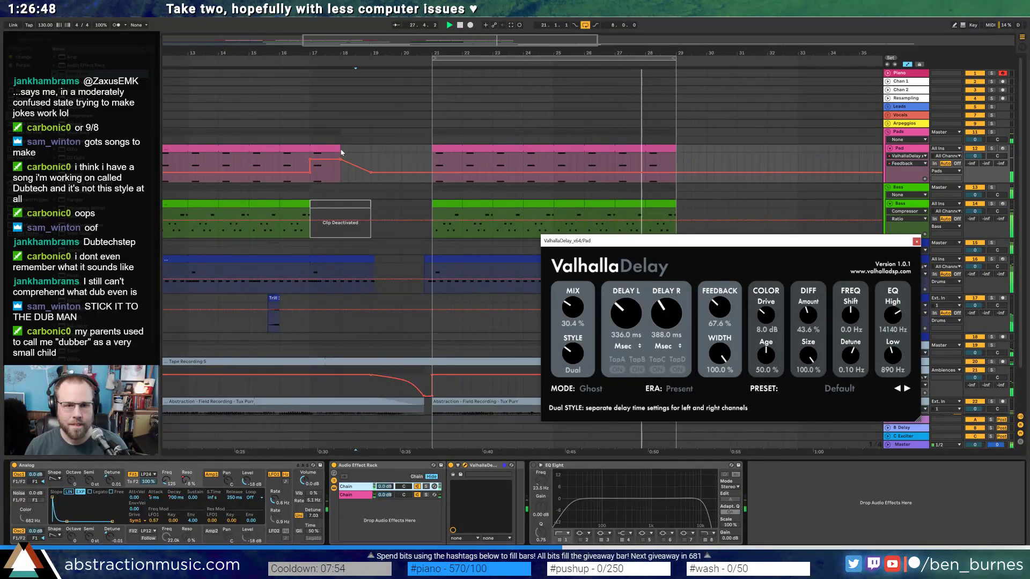
click(417, 177)
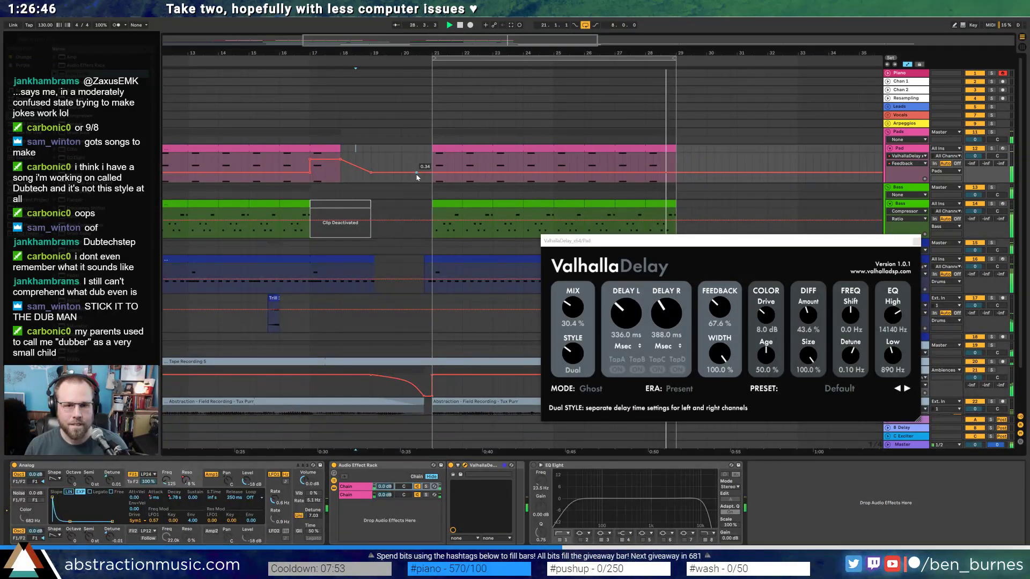
click(372, 174)
drag(374, 167, 374, 156)
key(space)
key(space)
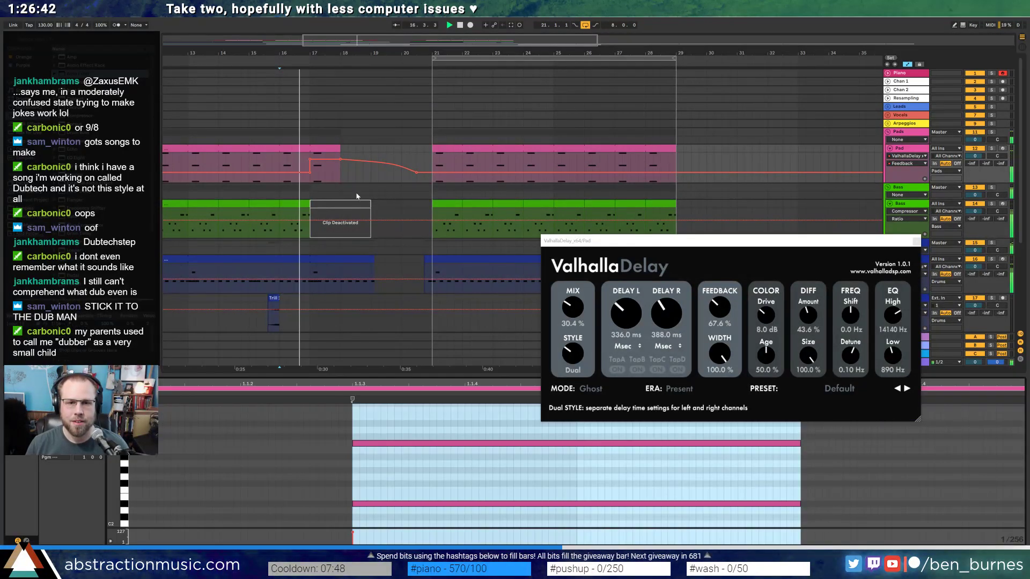
click(916, 241)
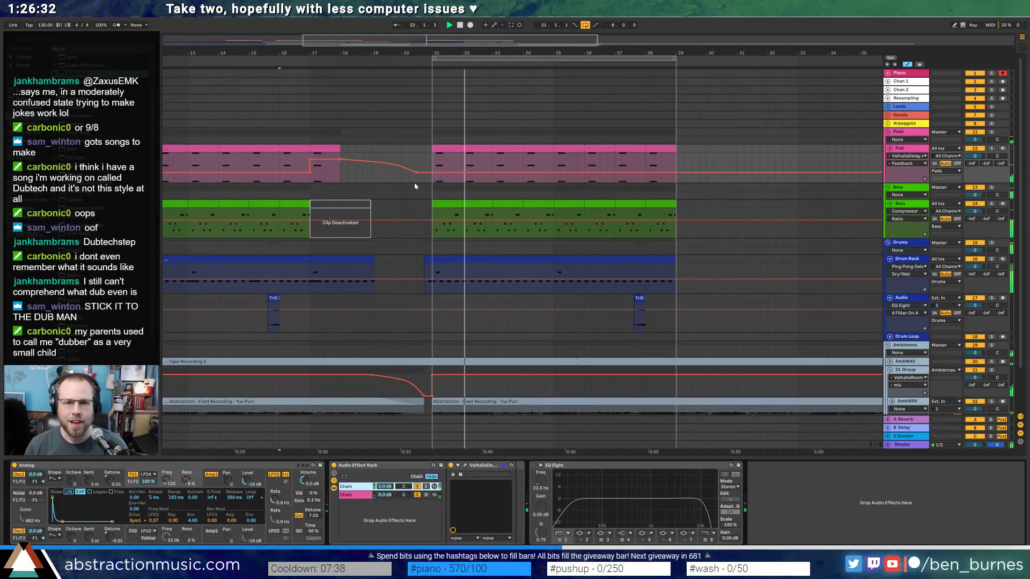
key(space)
- Find the TR-808Hat_C03 hi-hat in the sample folders and load it onto the Drum Rack's F1 pad
click(503, 283)
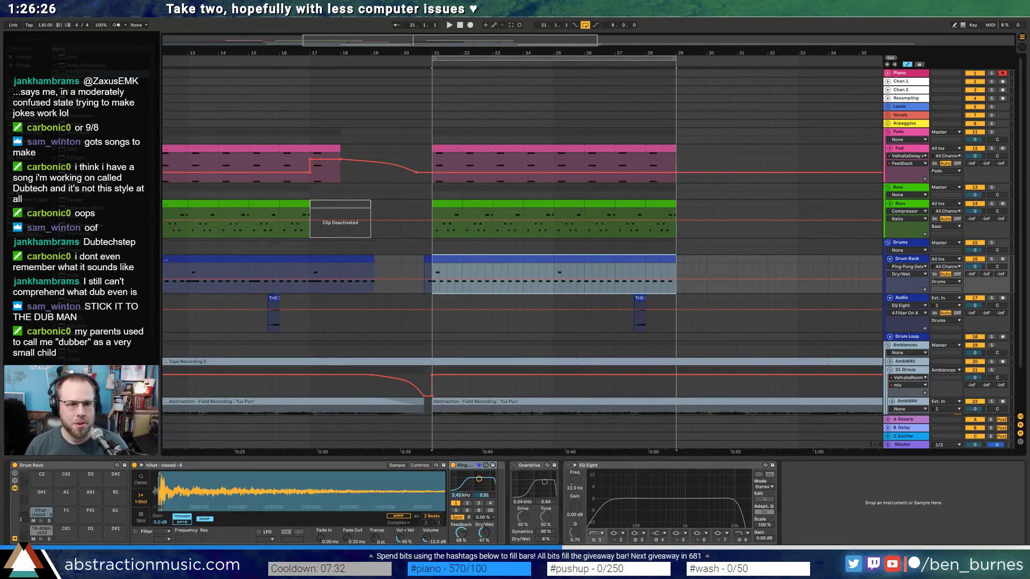
click(27, 208)
click(60, 91)
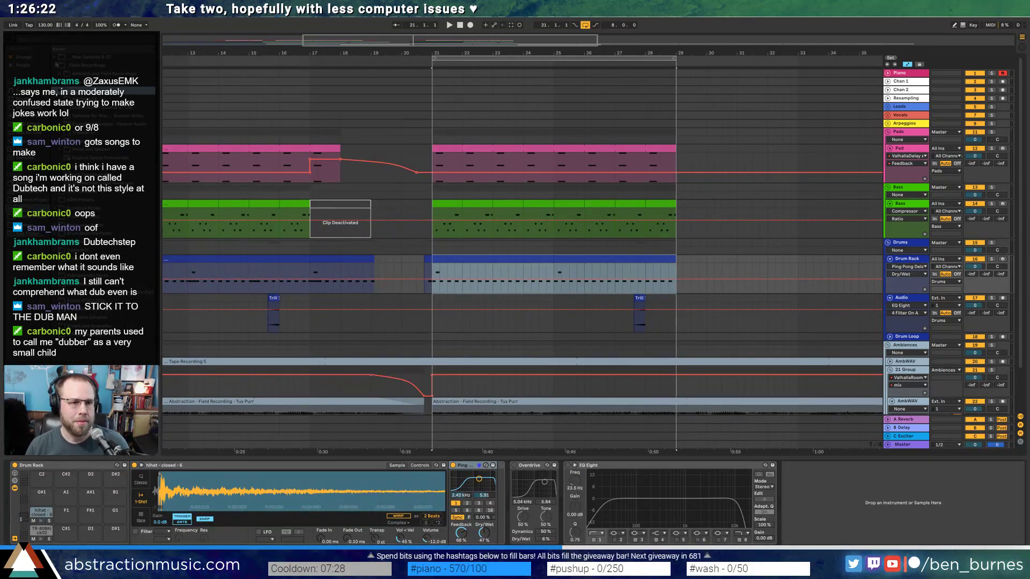
click(55, 65)
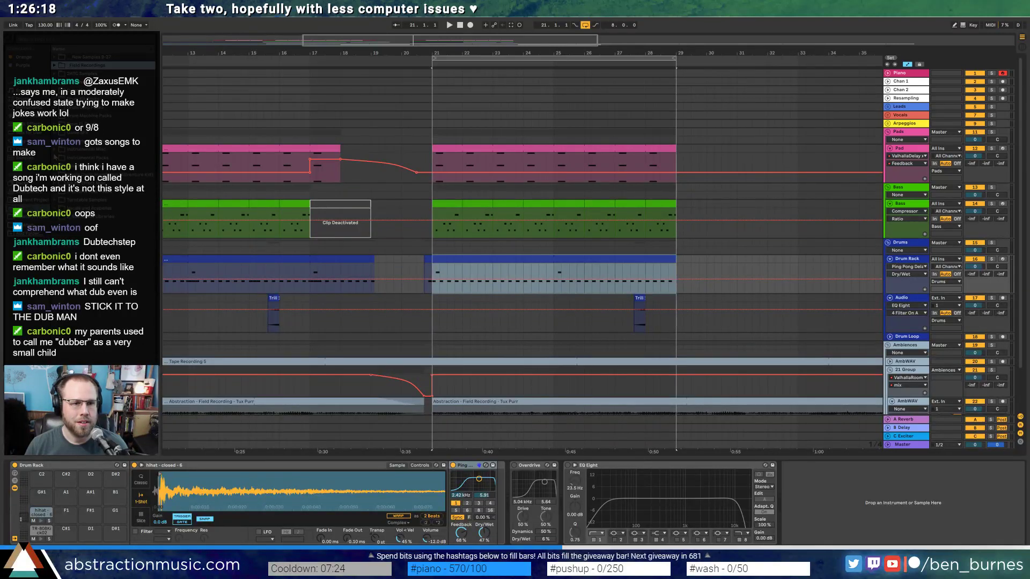
click(59, 150)
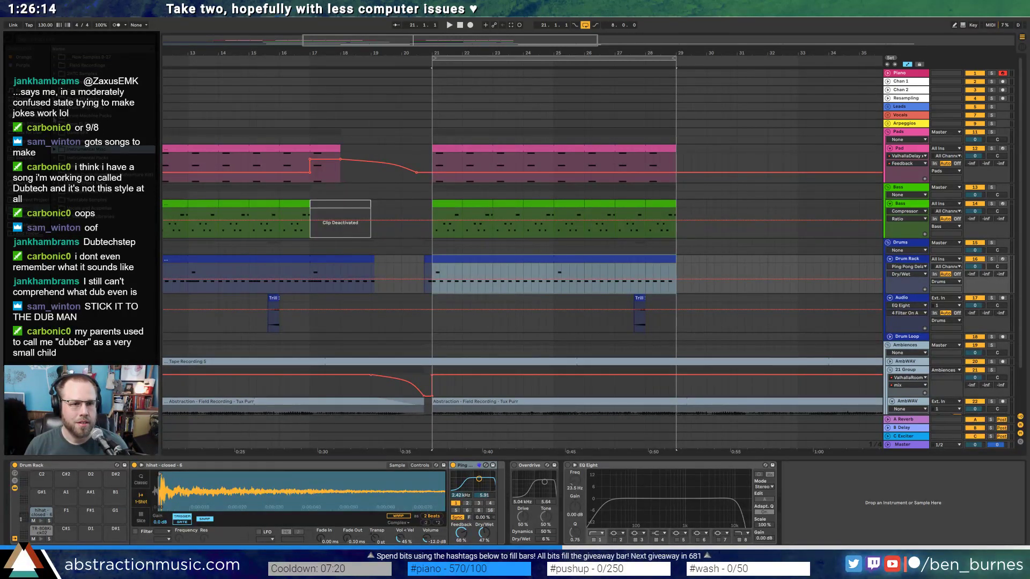
click(54, 117)
drag(153, 87, 155, 180)
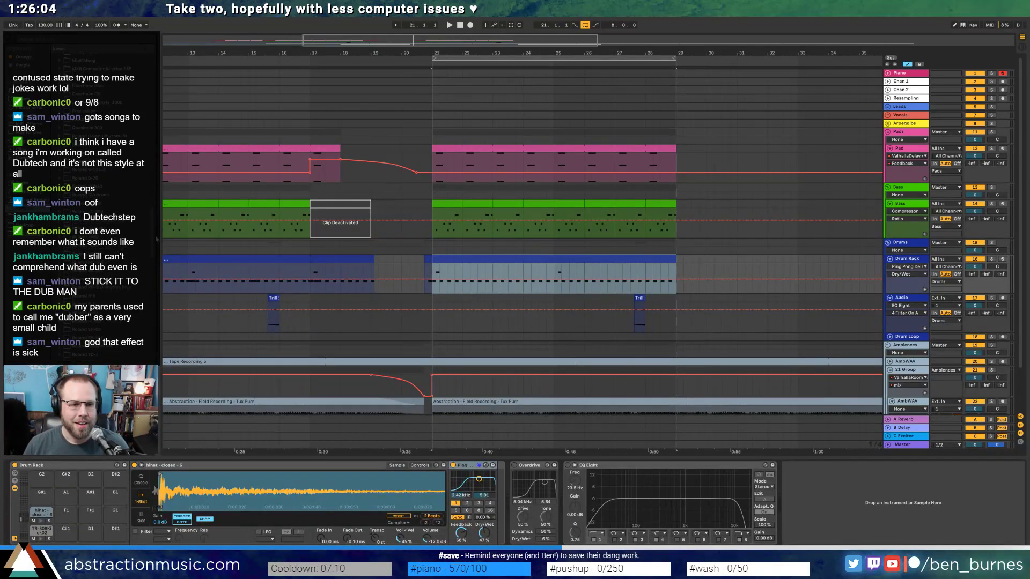
drag(156, 243, 150, 250)
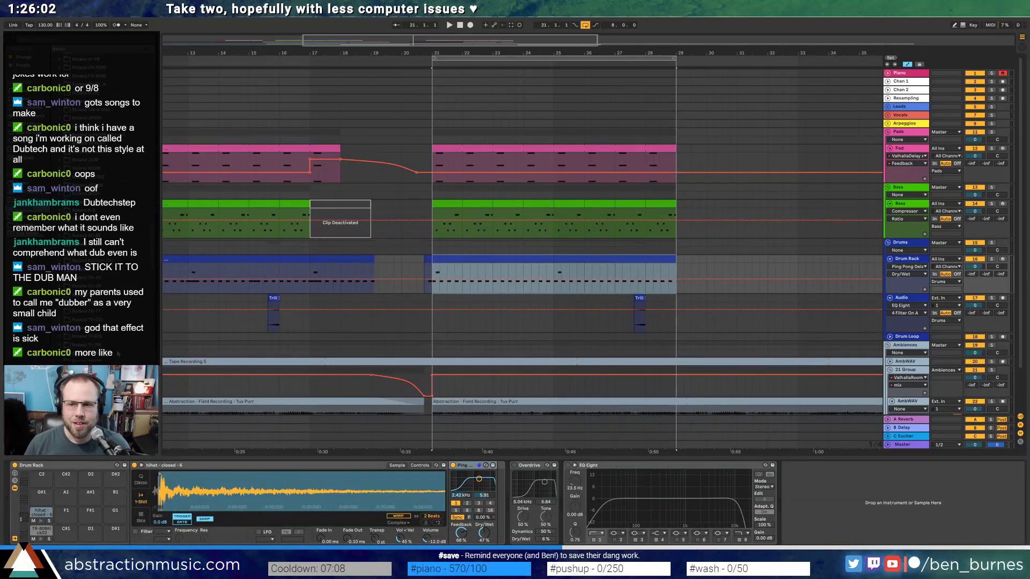
click(60, 295)
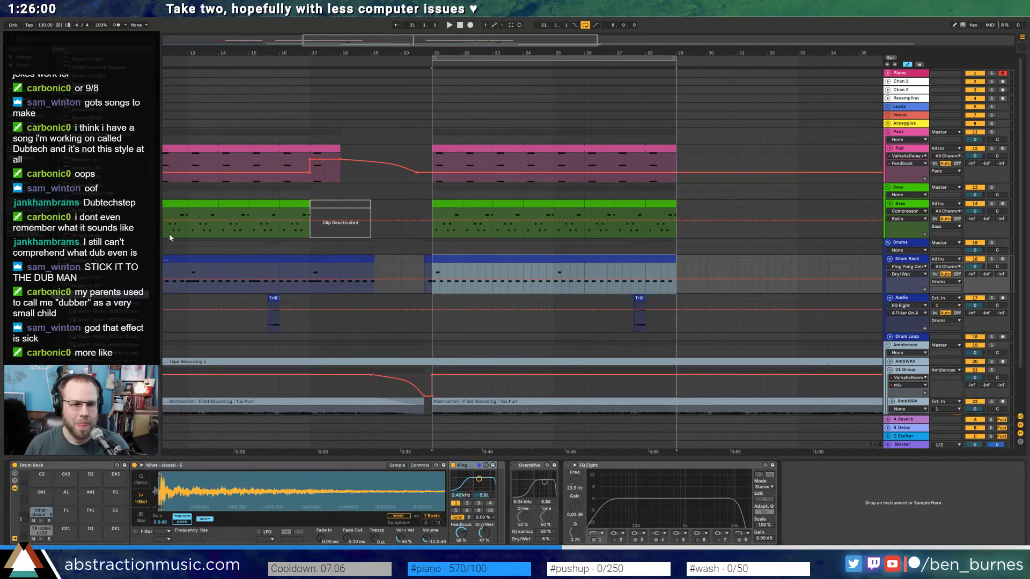
drag(156, 206, 160, 276)
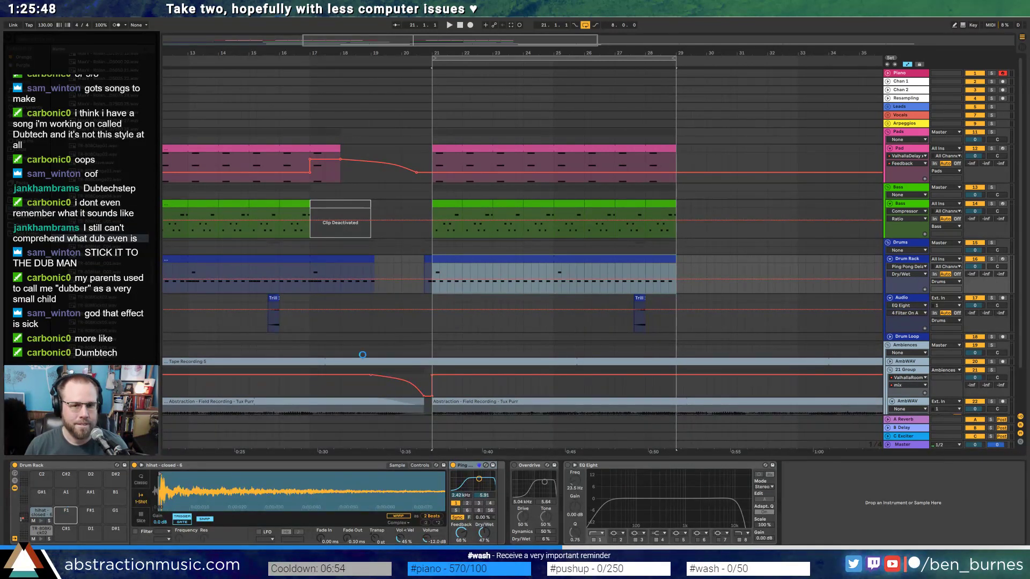
- Add TR-808 hat notes on the offbeat eighths of the bar 21 Drum Rack clip, duplicate them through bar 24 and play back
double_click(461, 259)
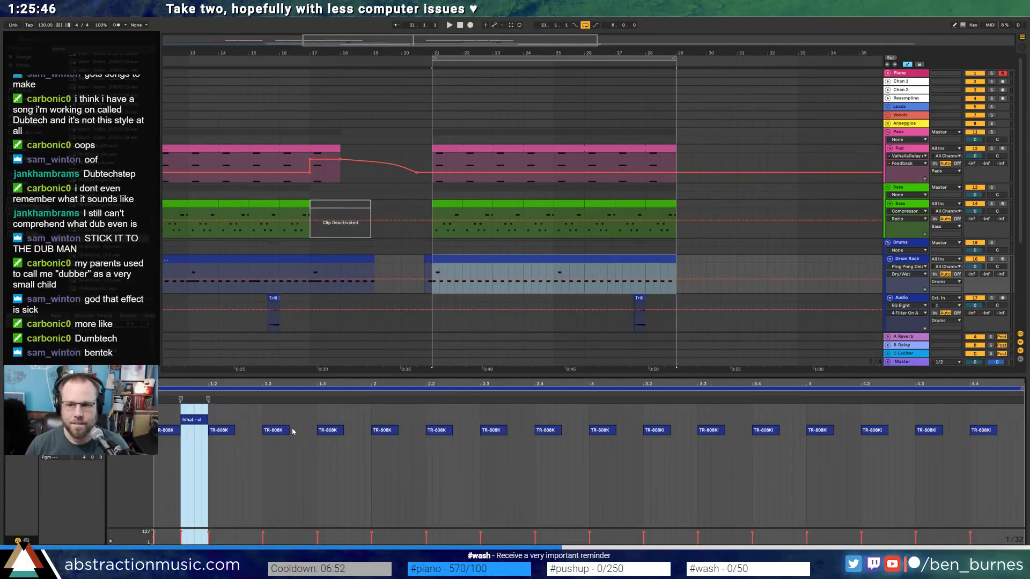
click(181, 409)
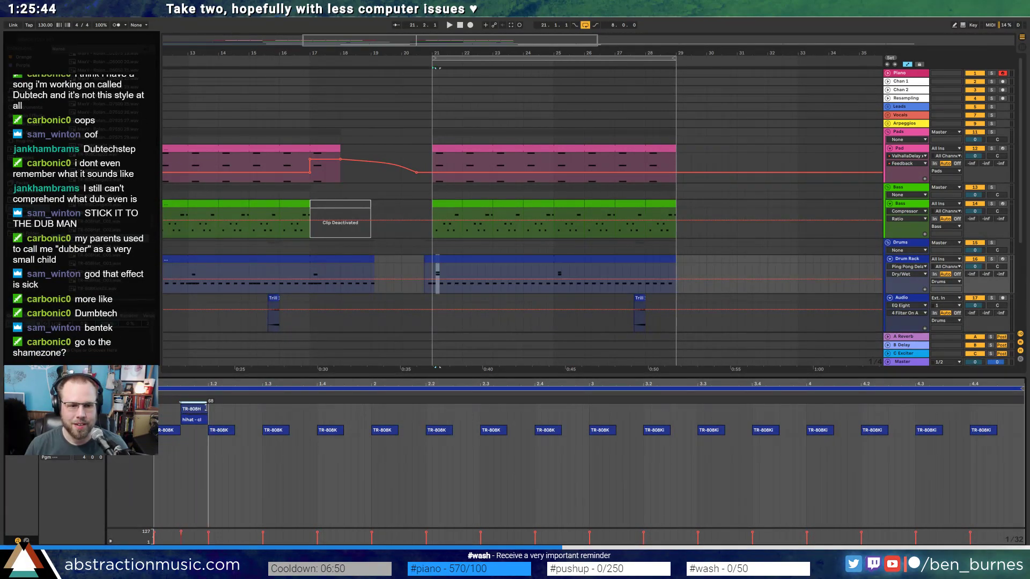
drag(156, 409, 355, 409)
key(ctrl+d)
key(ctrl+d)
key(ctrl+d)
key(ctrl+d)
key(ctrl+d)
key(ctrl+d)
key(space)
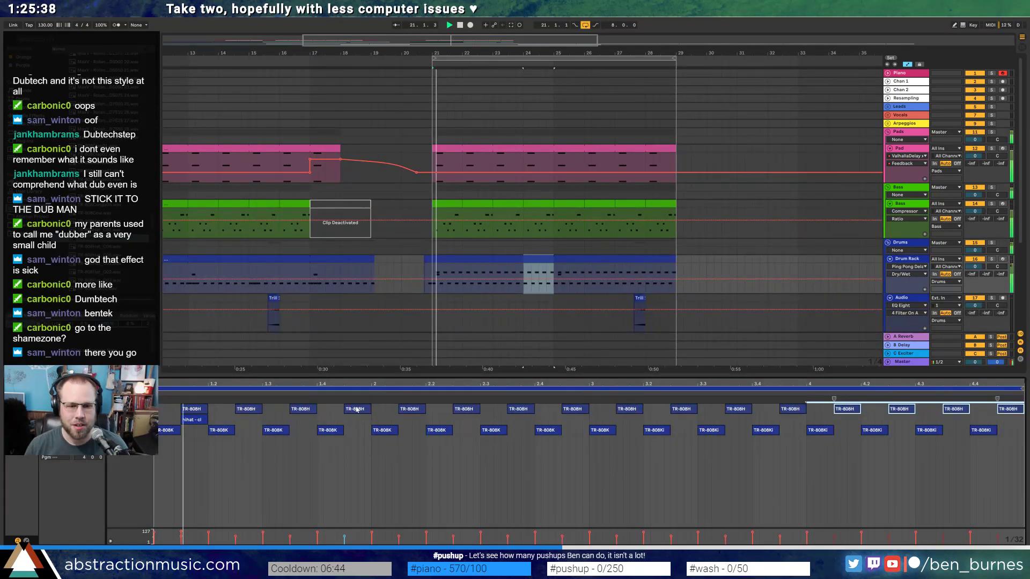
- In the bar 21 Drum Rack clip, shift the hat at 1.4.3 to a short hit at 1.4.4 and replace 2.4.3 with two 32nd hits at 2.4.4
shift+click(199, 411)
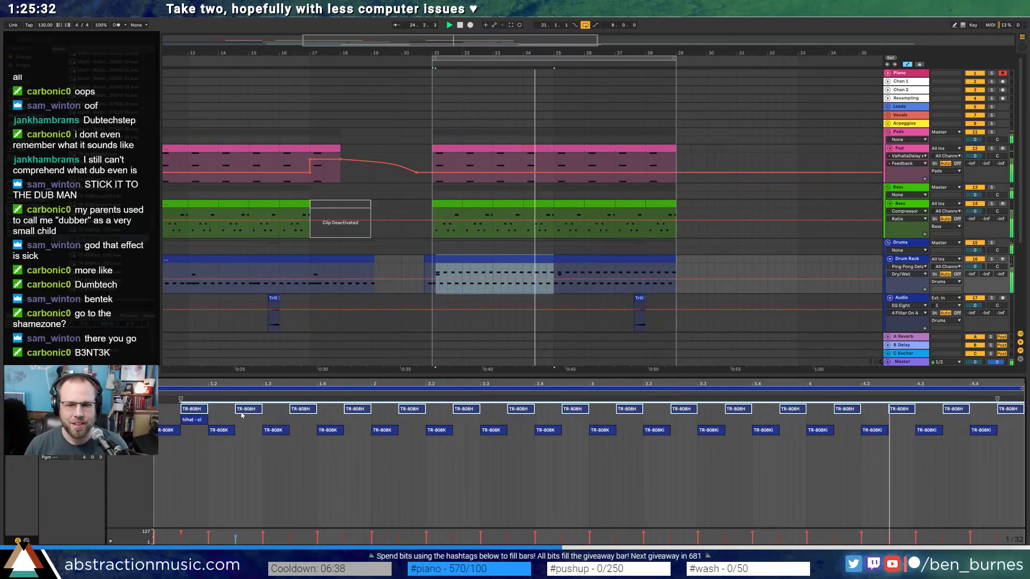
click(485, 487)
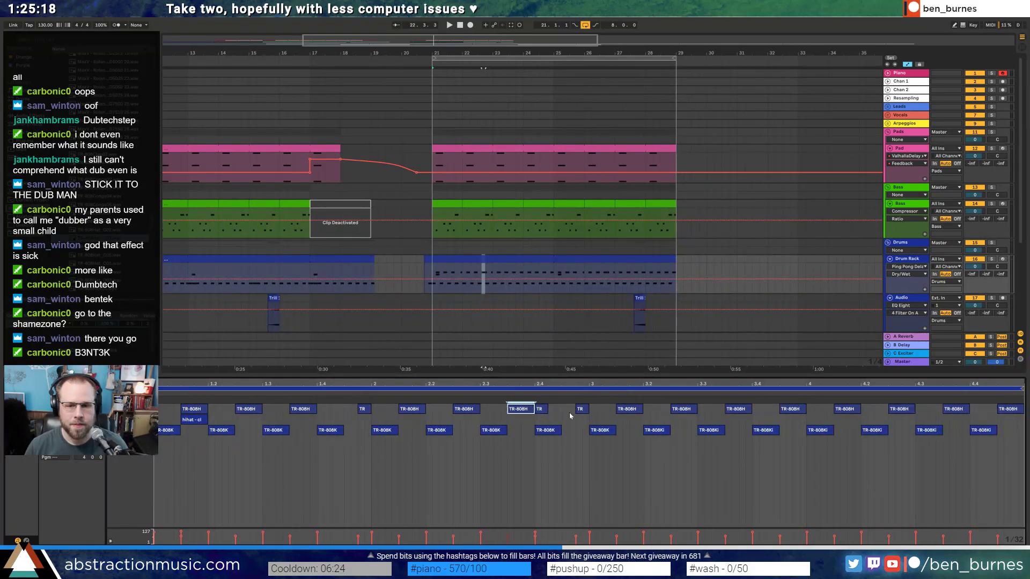
scroll(591, 413, up, 3)
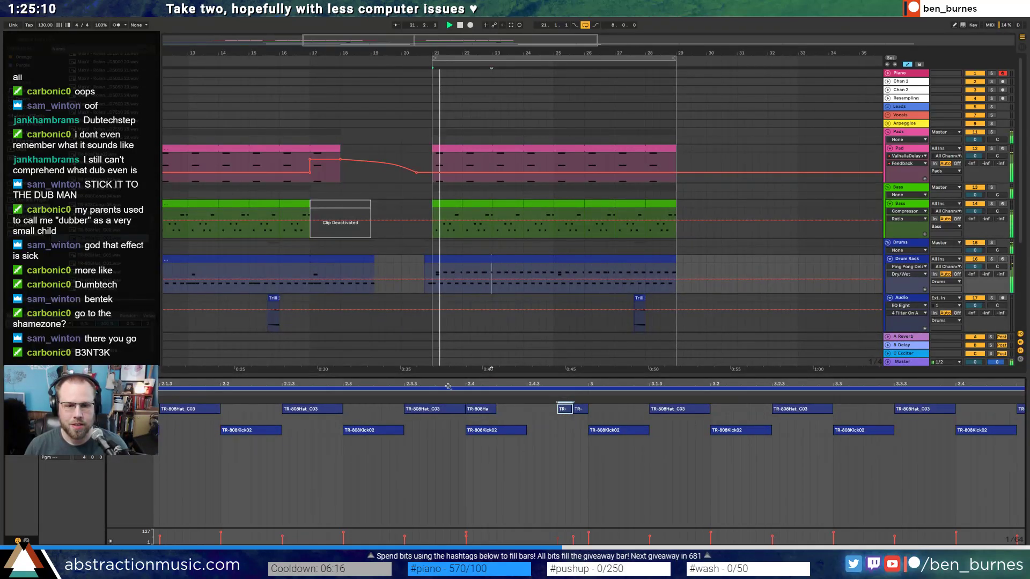
scroll(550, 424, down, 3)
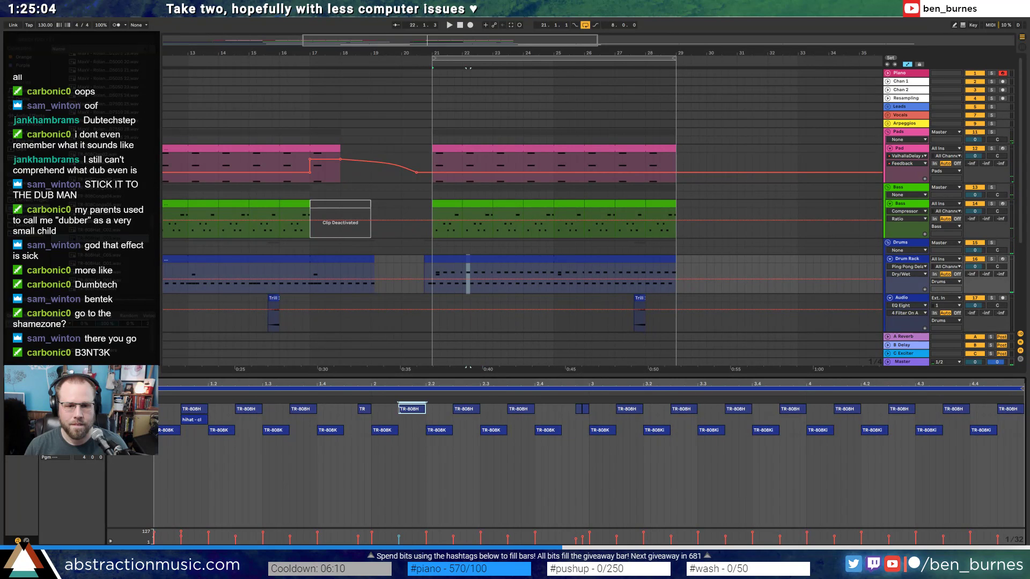
key(space)
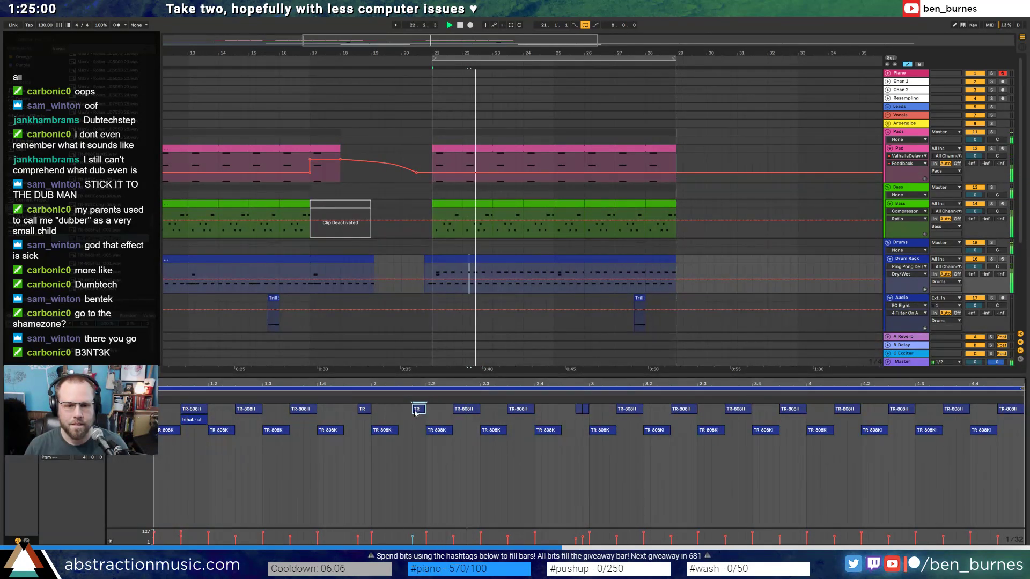
drag(413, 409, 396, 412)
key(space)
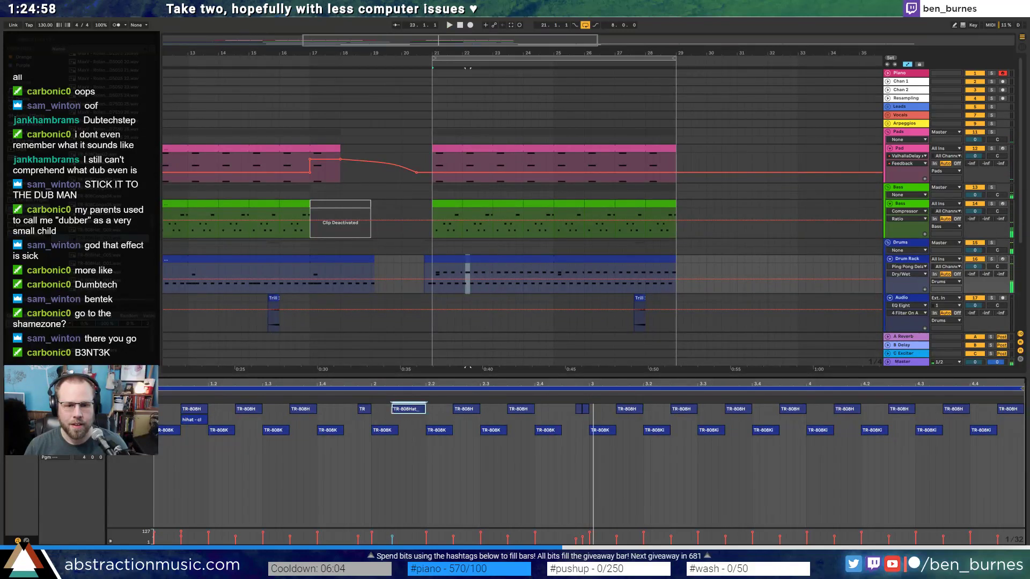
- Replace the hats in bars 3 and 4 with a copy of the first two bars' hat pattern, and add a short hat at 4.4.3
drag(613, 419, 1021, 406)
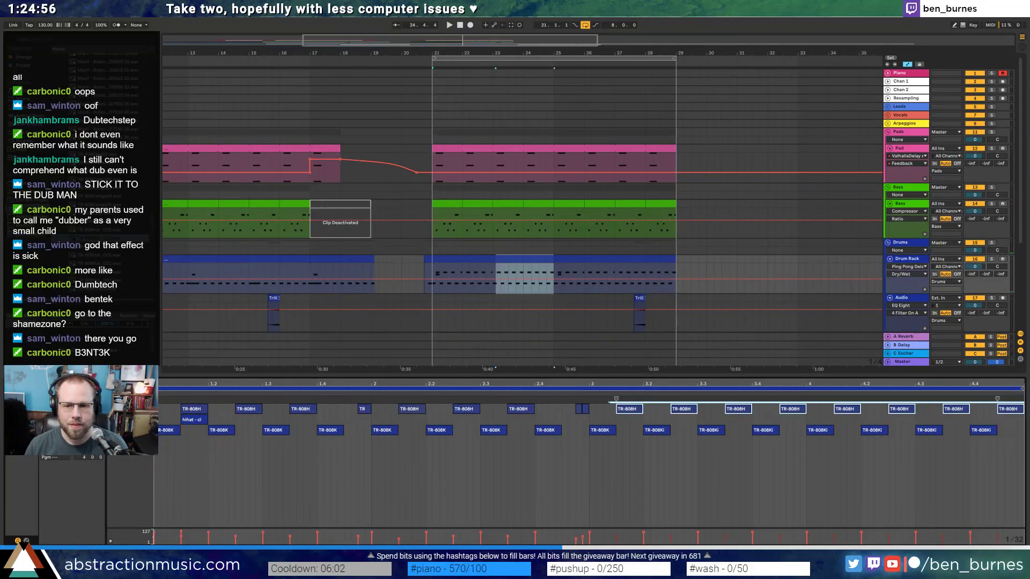
key(Delete)
drag(593, 411, 177, 406)
key(ctrl+d)
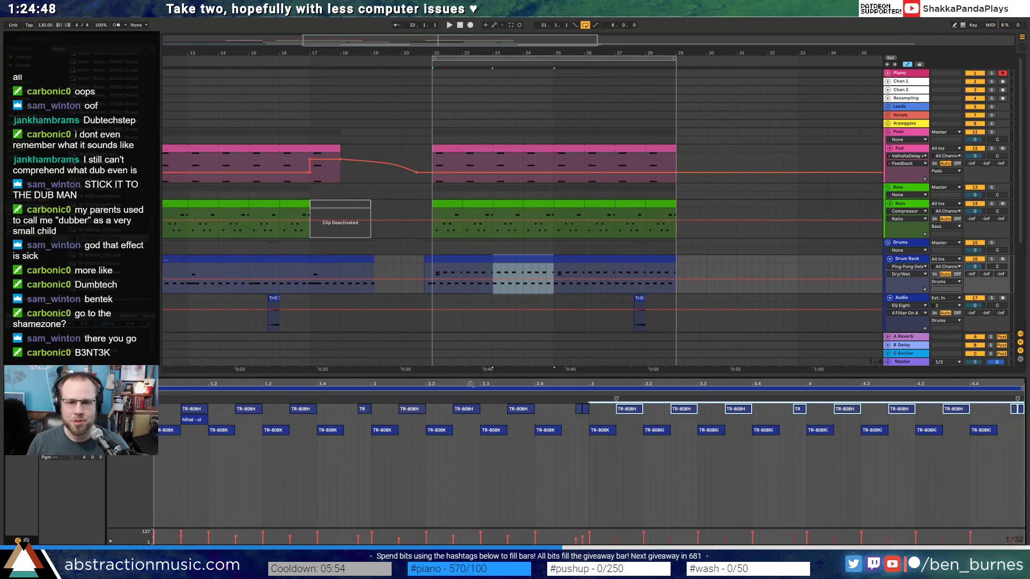
key(shift+Tab)
key(space)
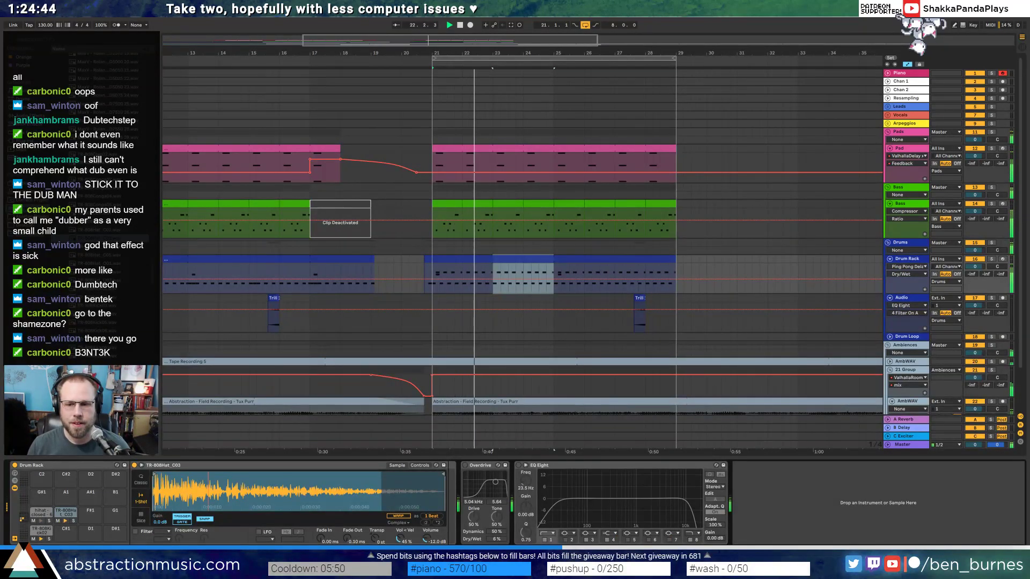
double_click(520, 261)
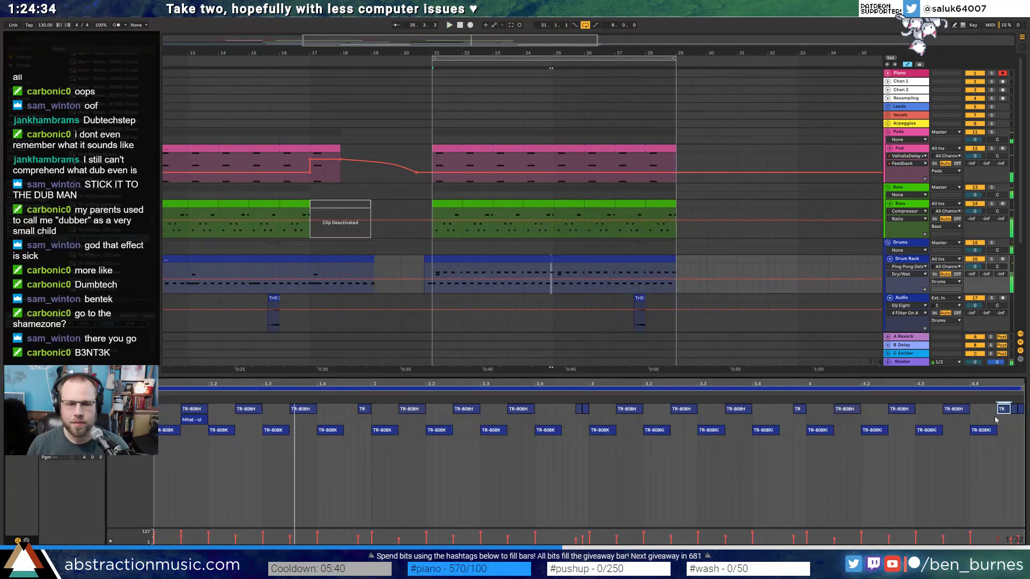
- Shorten the TR-808Hat_C03 sample by pulling its end point earlier and set its fade-out to about 24.4 ms during playback
key(shift+Tab)
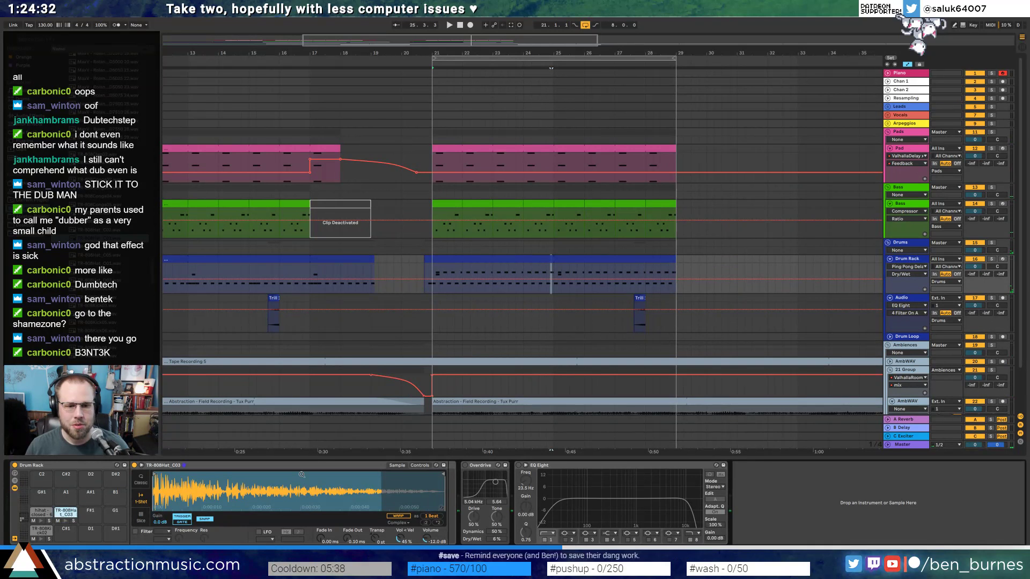
drag(443, 476, 371, 475)
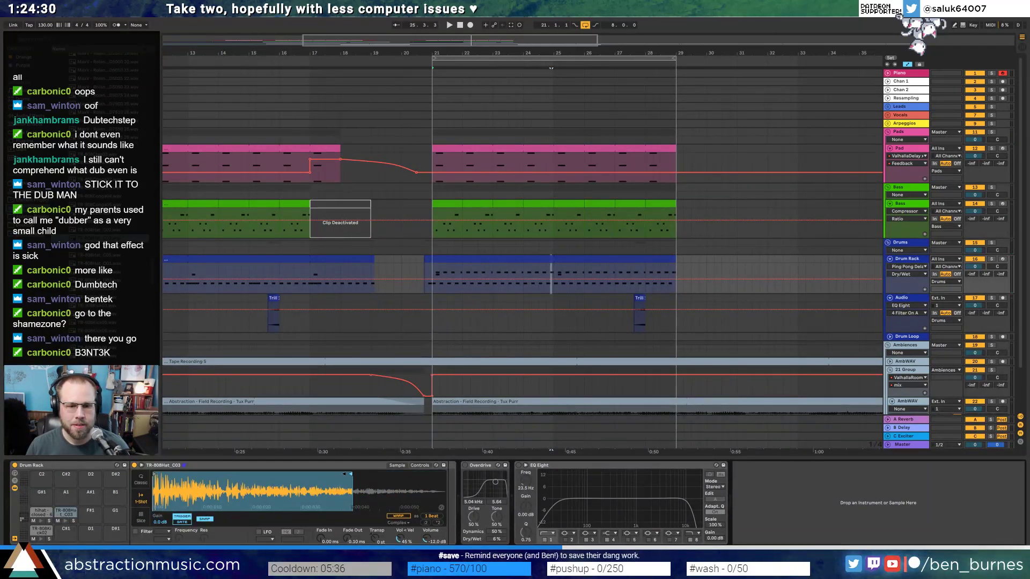
drag(361, 542, 361, 515)
key(space)
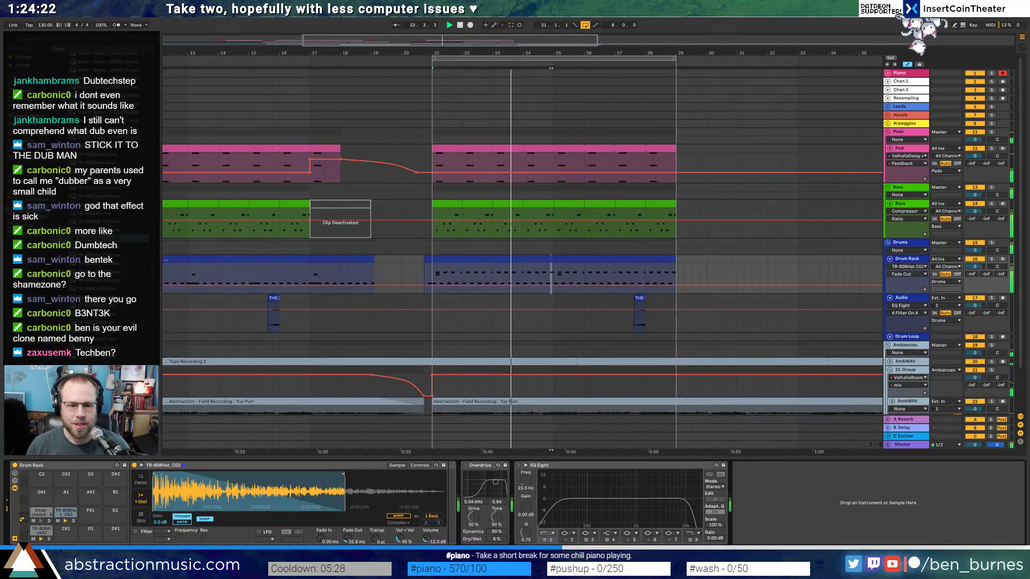
drag(349, 539, 349, 535)
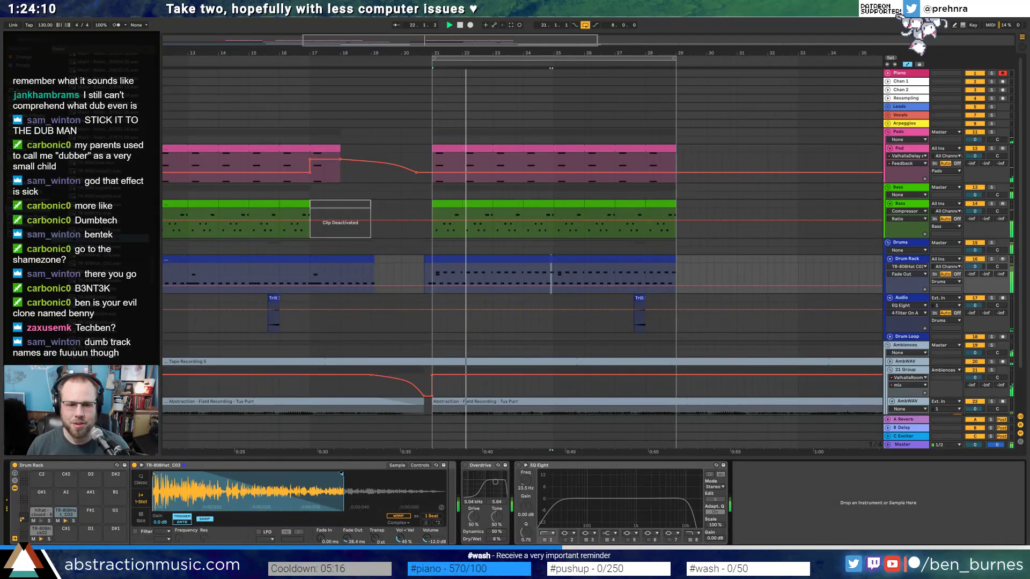
drag(343, 475, 335, 538)
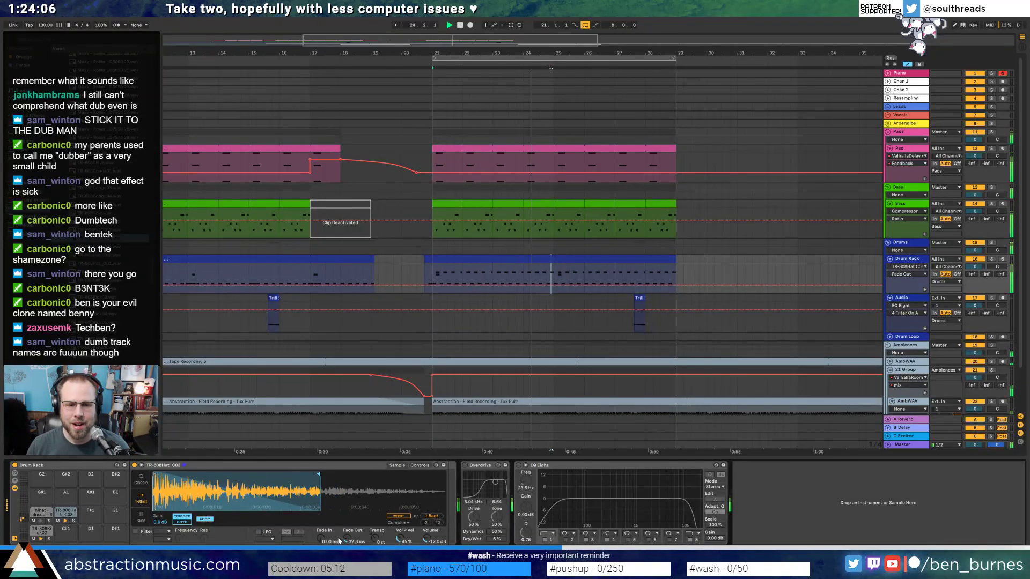
drag(345, 539, 345, 536)
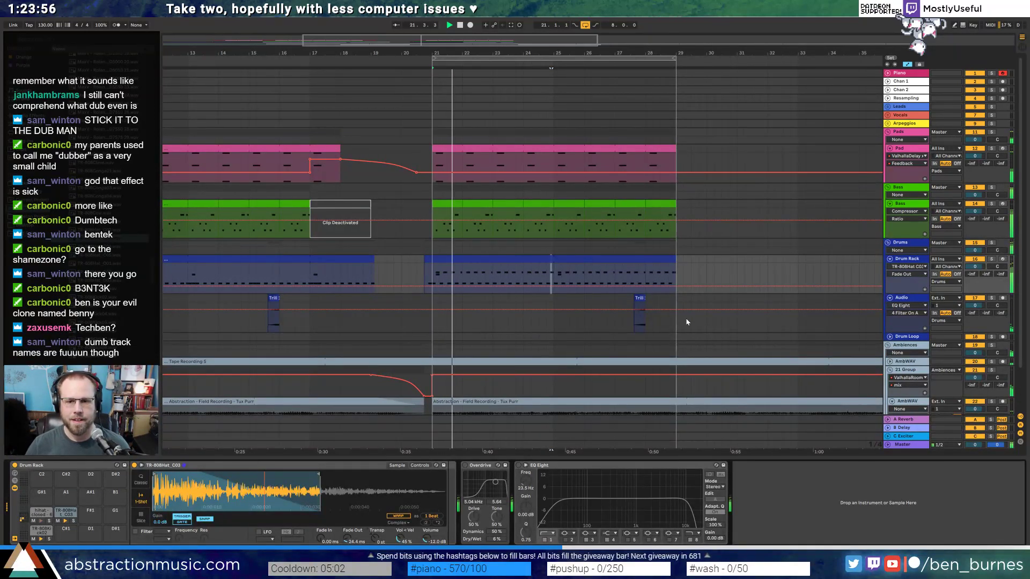
- Show the Audio track's ValhallaDelay feedback automation and dip it on the last beat of bars 12, 16 and 28
click(668, 317)
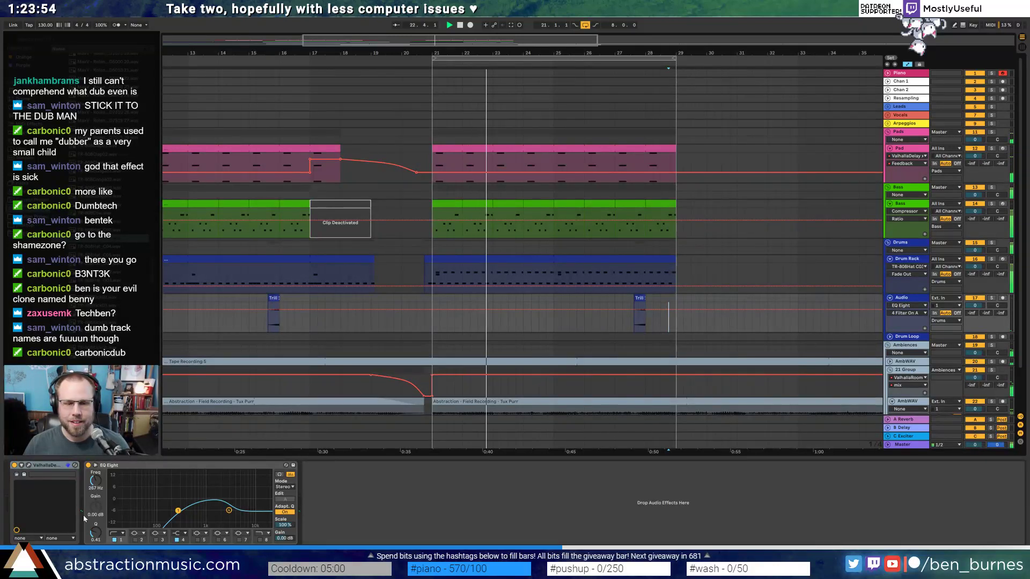
click(28, 466)
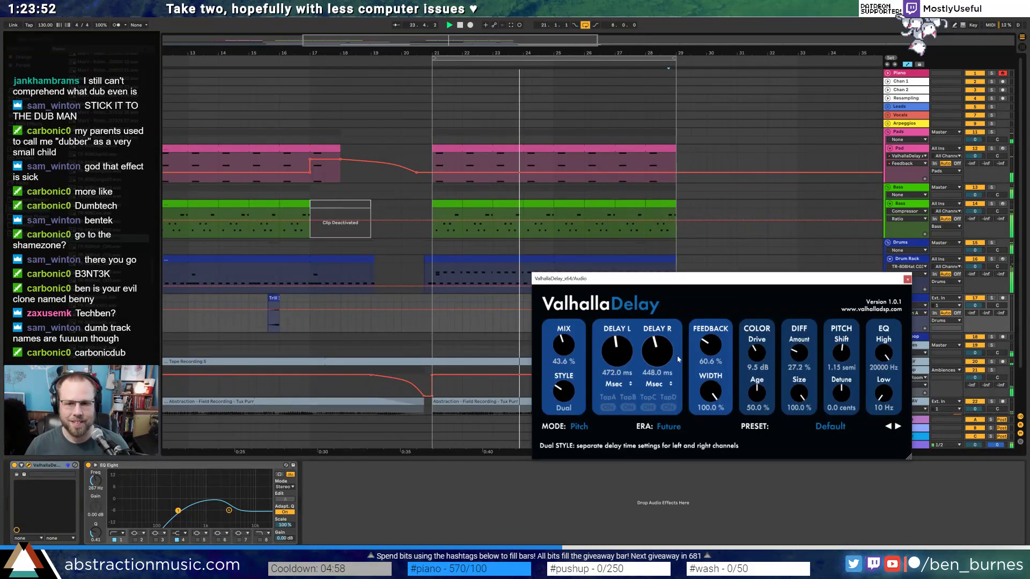
click(710, 346)
drag(726, 279, 683, 387)
click(185, 316)
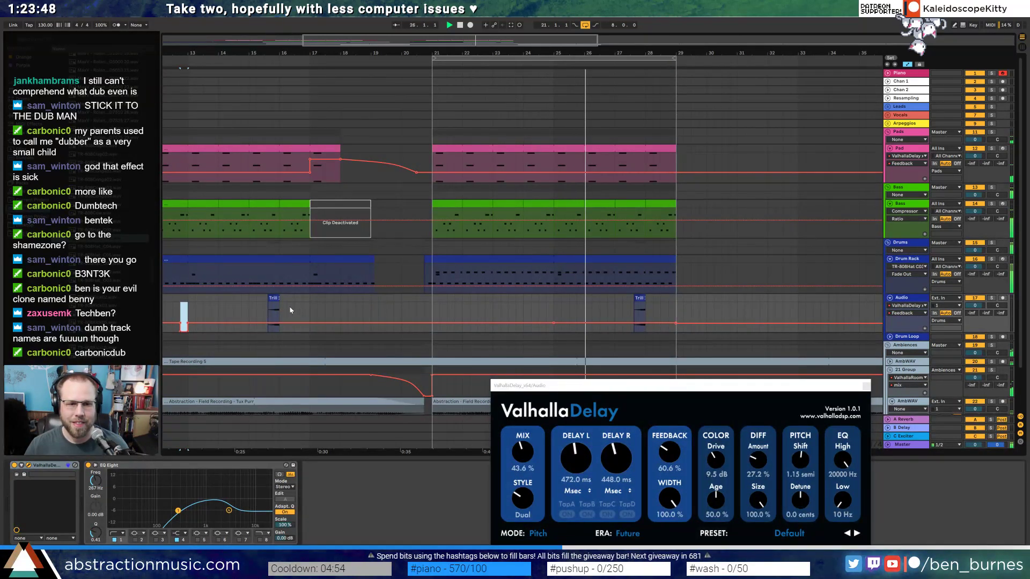
click(306, 316)
click(670, 317)
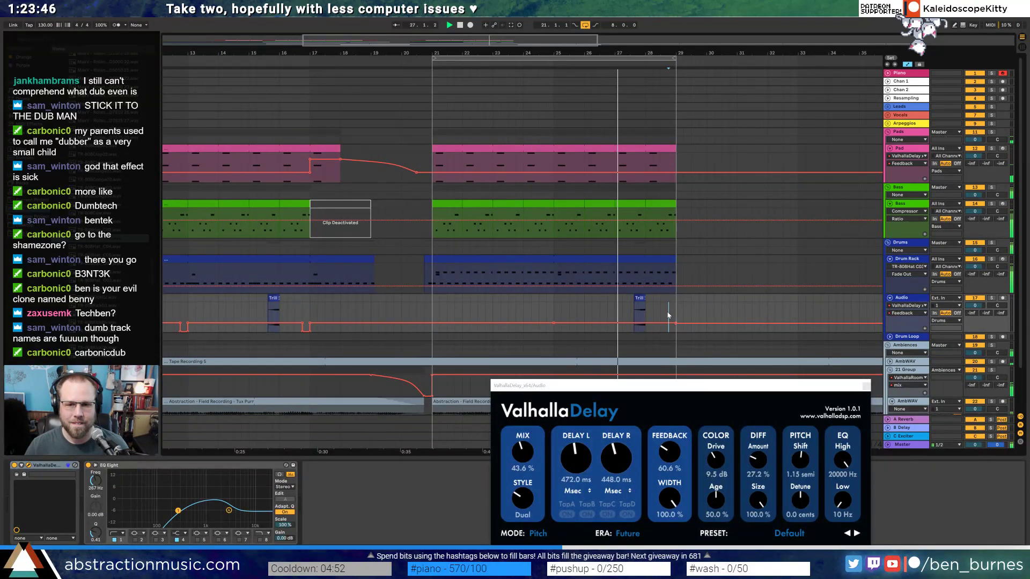
click(564, 309)
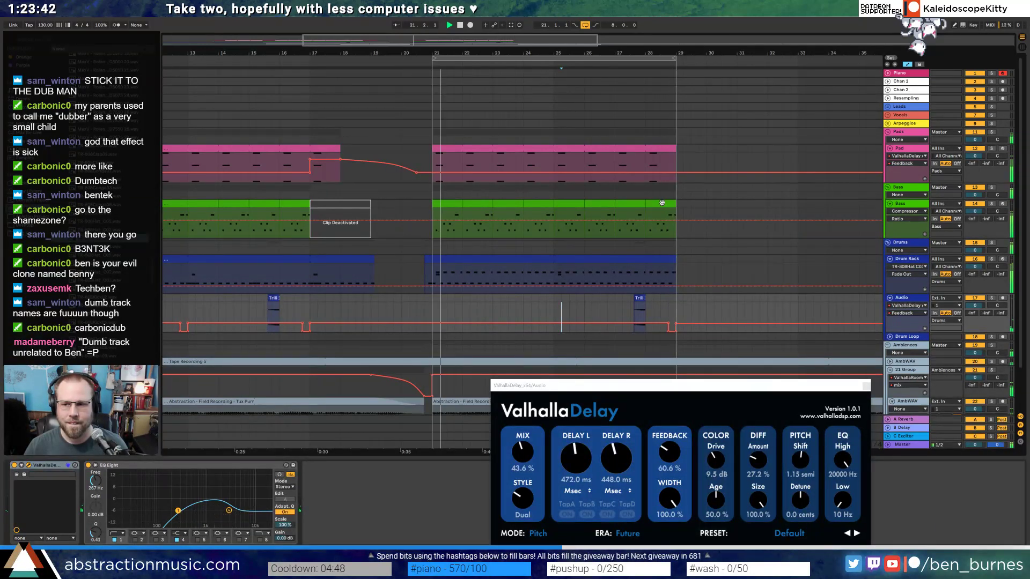
key(shift+Tab)
click(866, 386)
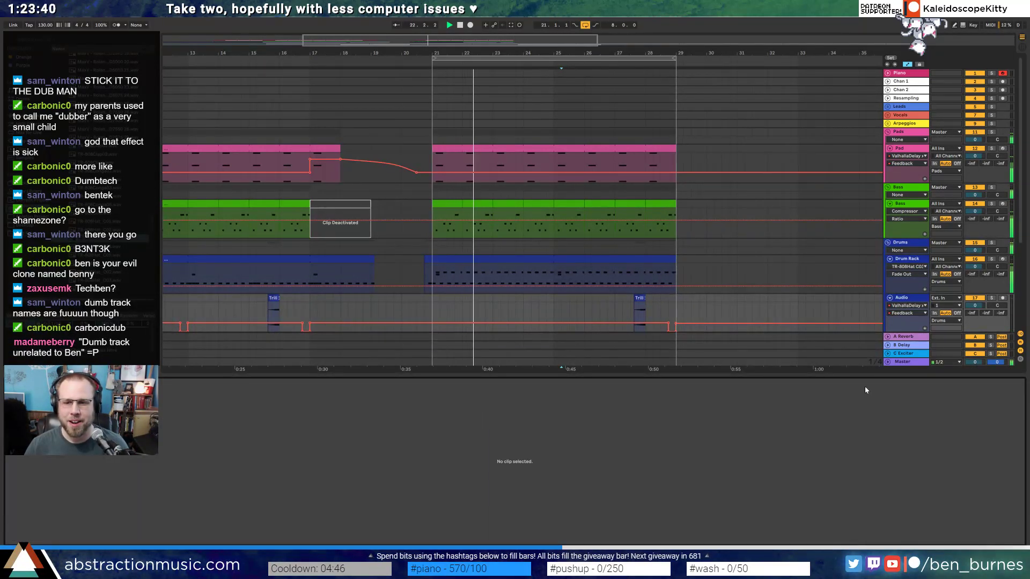
- Open the bar 28 Bass clip and place the insert marker on its second beat
click(667, 205)
click(353, 491)
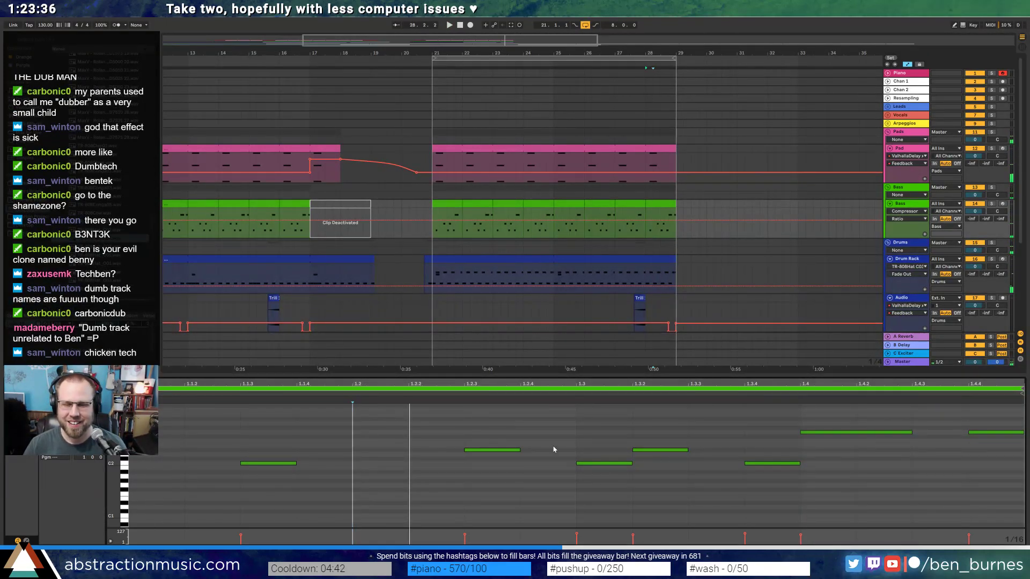
- Try a different pitch for the bass note on beat 3 of the bar 28 clip and audition it
drag(593, 443, 597, 485)
key(Down)
key(Down)
key(Right)
key(Right)
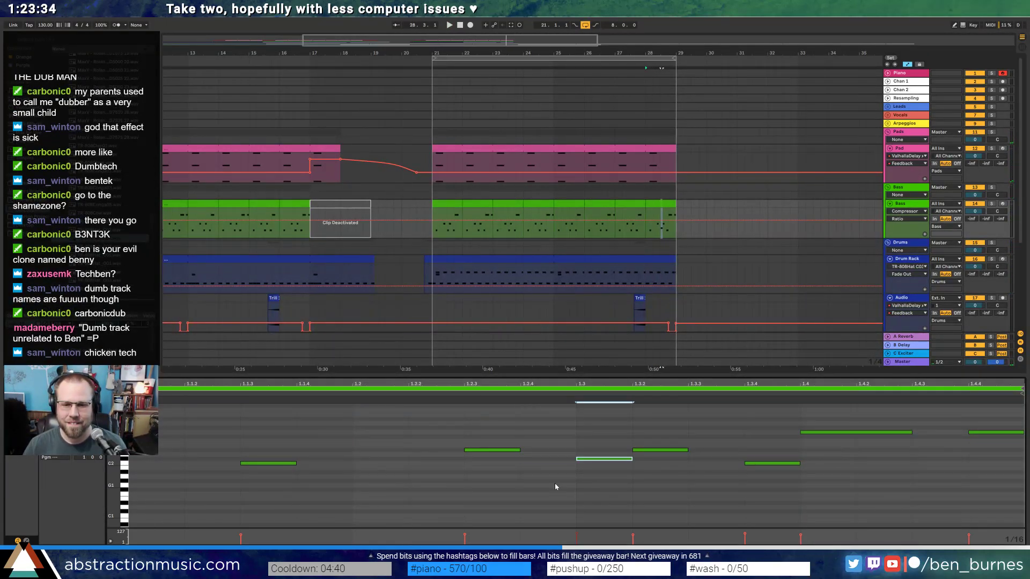
key(Down)
key(Left)
key(space)
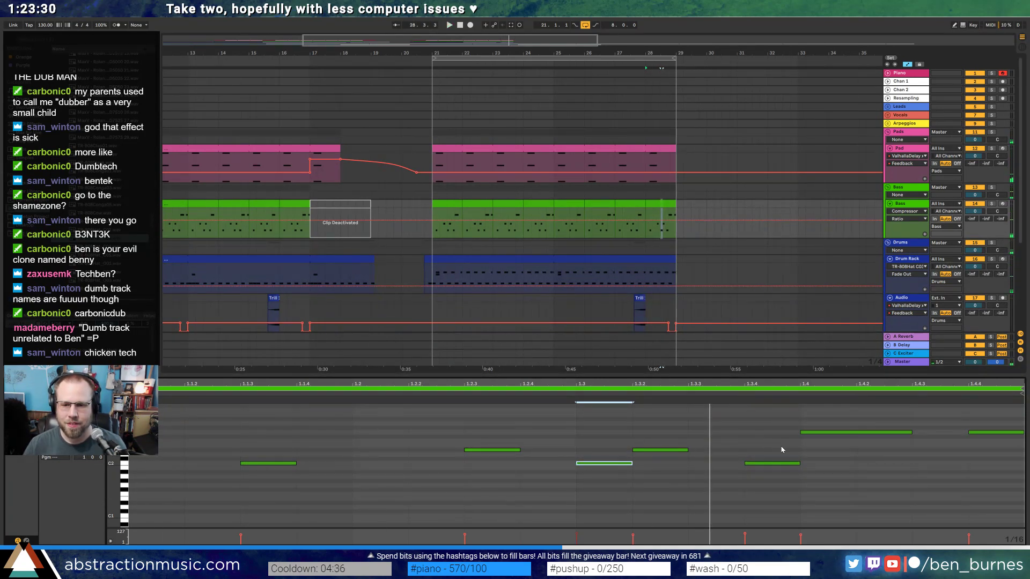
- Turn the beat 4 bass notes of the bar 28 clip into four repeated sixteenths, shorten each to about half length, and audition them
drag(911, 432, 856, 433)
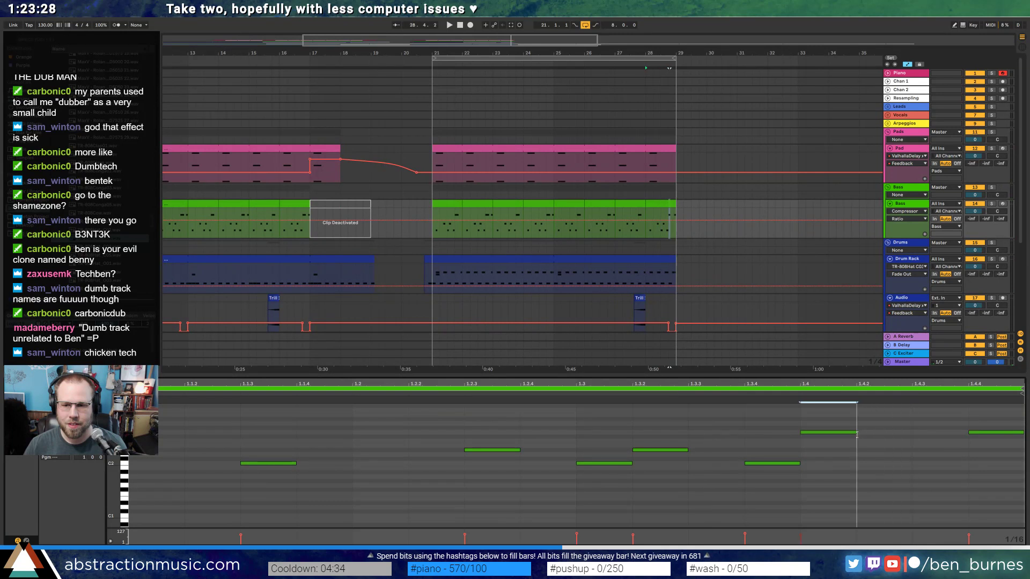
key(ctrl+d)
key(ctrl+d)
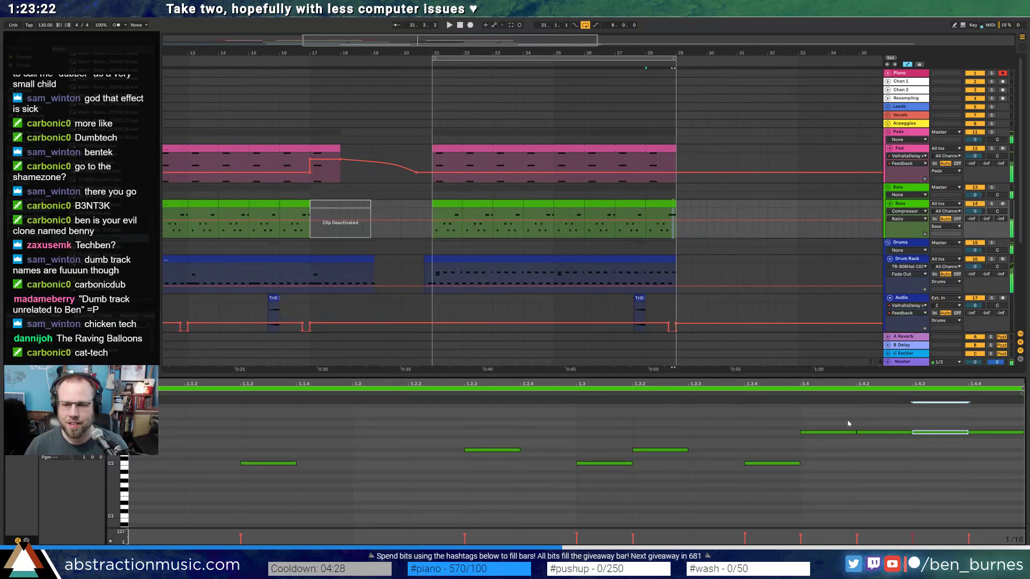
drag(849, 424, 946, 433)
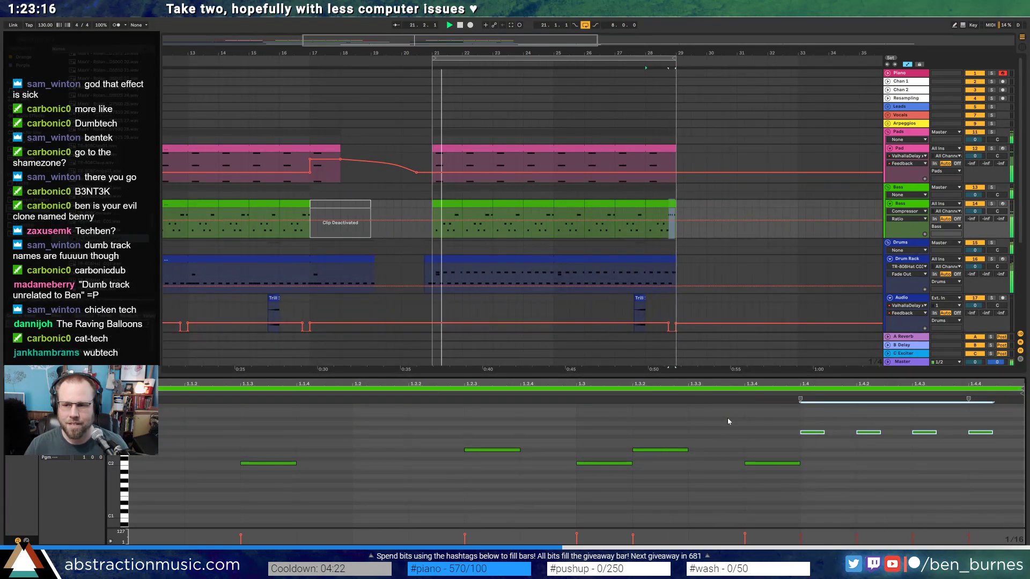
click(361, 428)
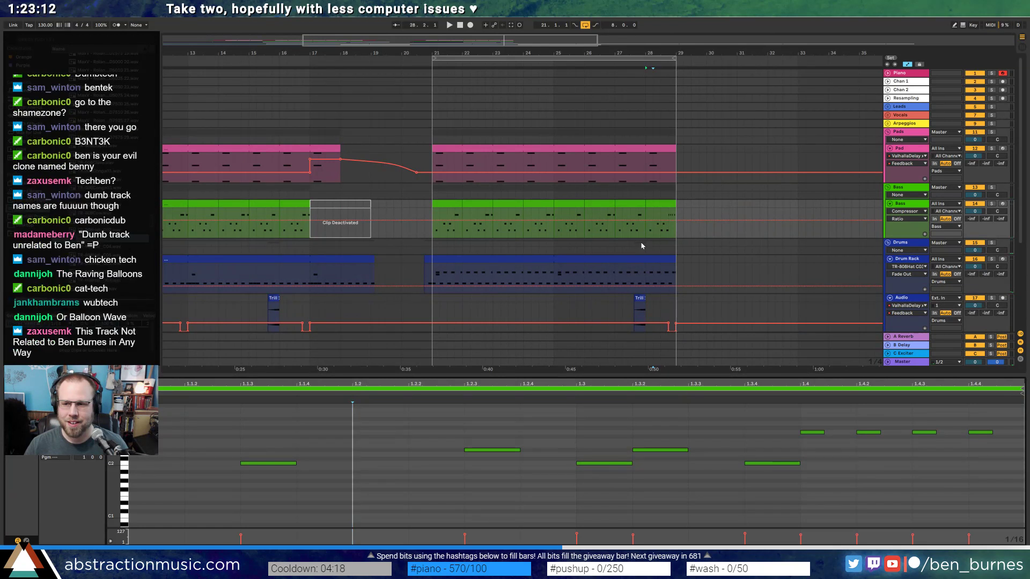
- Show the whole arrangement and play it from the beginning
key(shift+Tab)
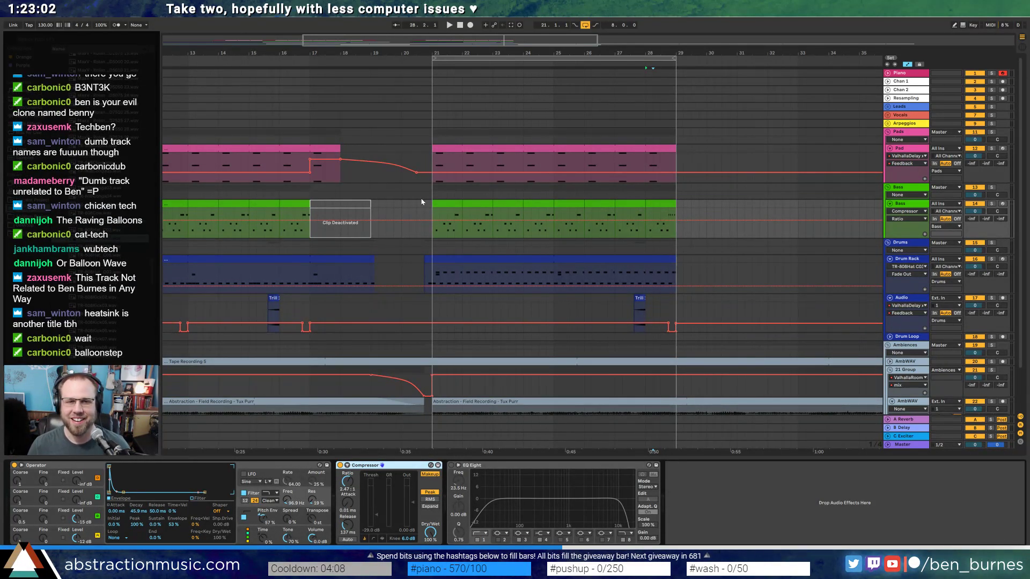
drag(389, 49, 390, 42)
click(461, 25)
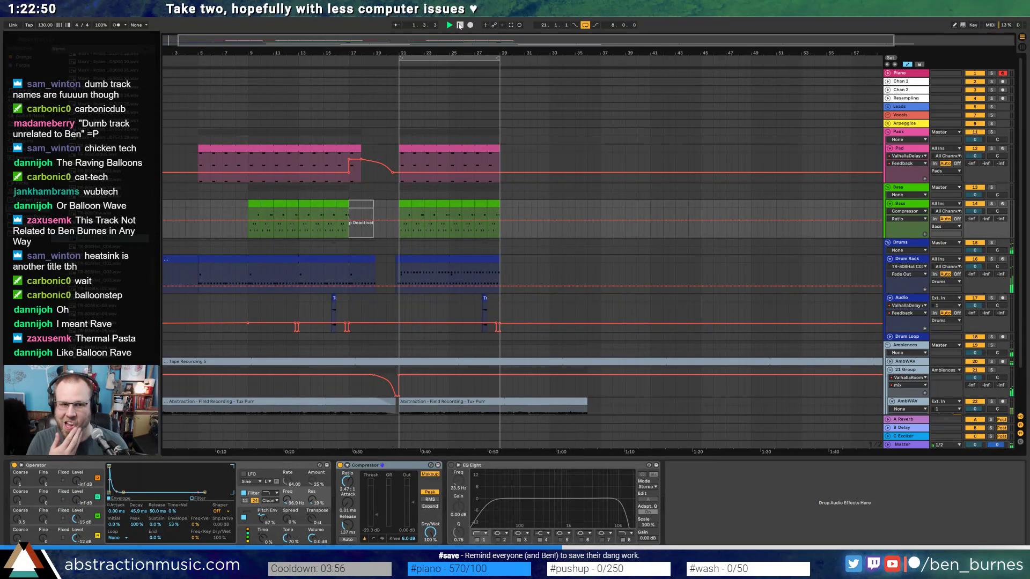
double_click(245, 44)
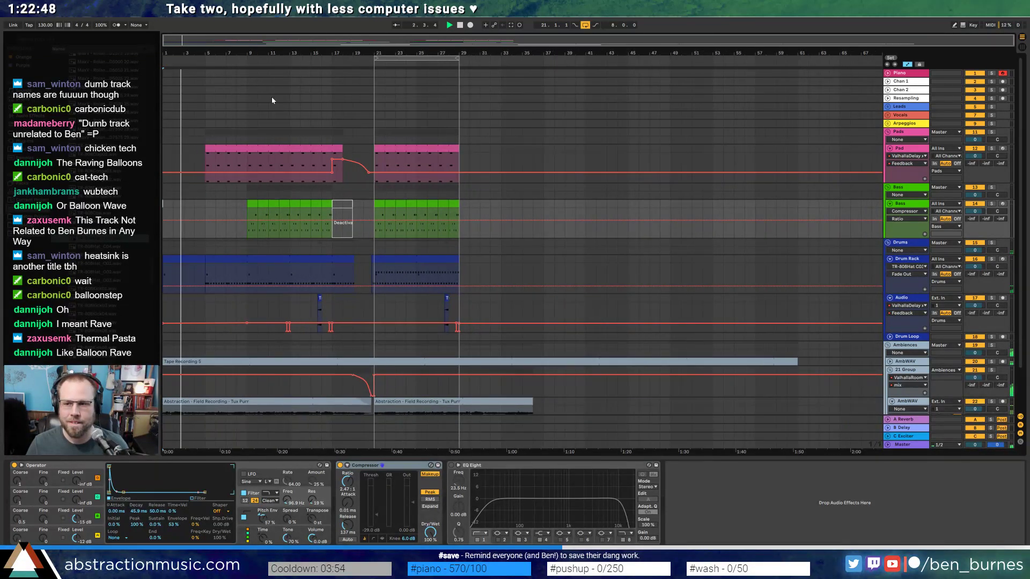
- Set the closed hi-hat note's velocity to about 67 in the opening Drum Rack clip and return to the track's devices
double_click(188, 263)
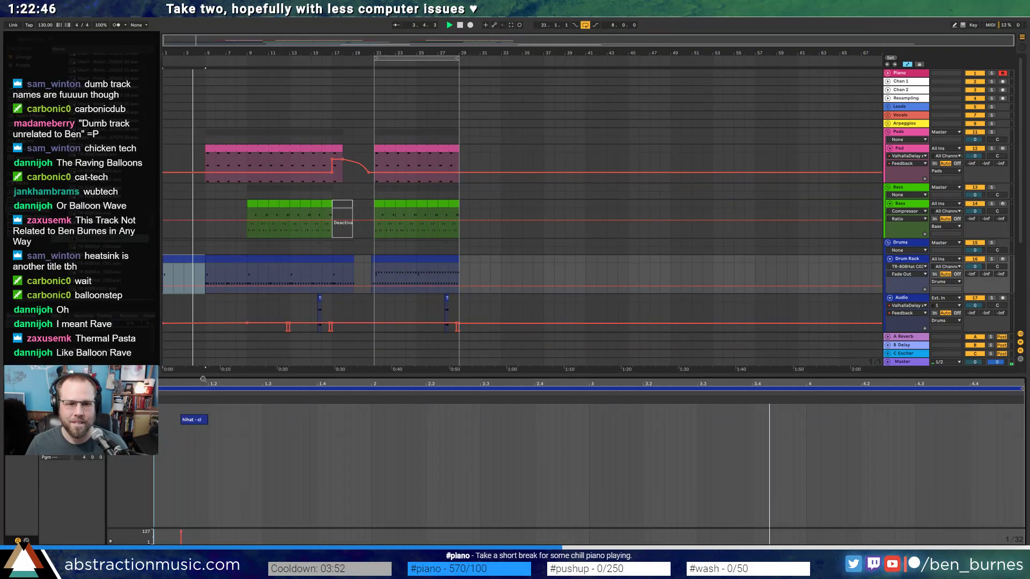
click(190, 423)
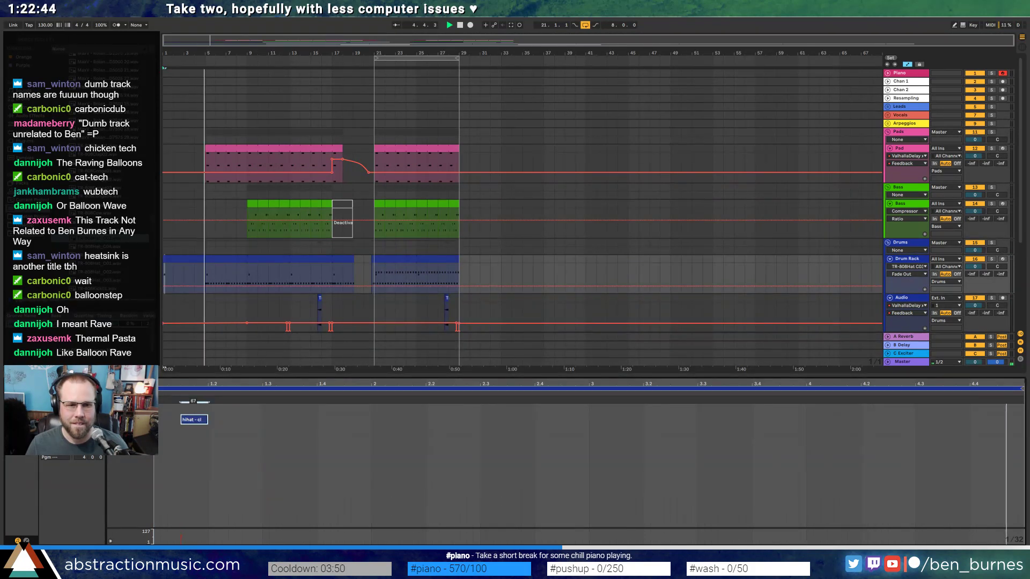
key(shift+Tab)
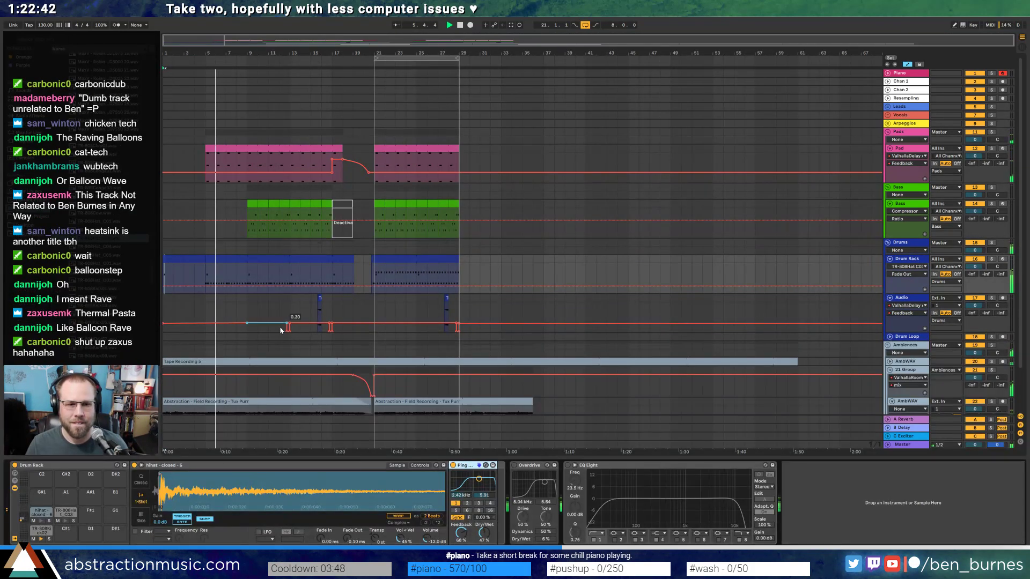
- Copy the Audio track's hit and feedback automation from bars 13–16 to bars 1–4, and play the track from the beginning
click(298, 313)
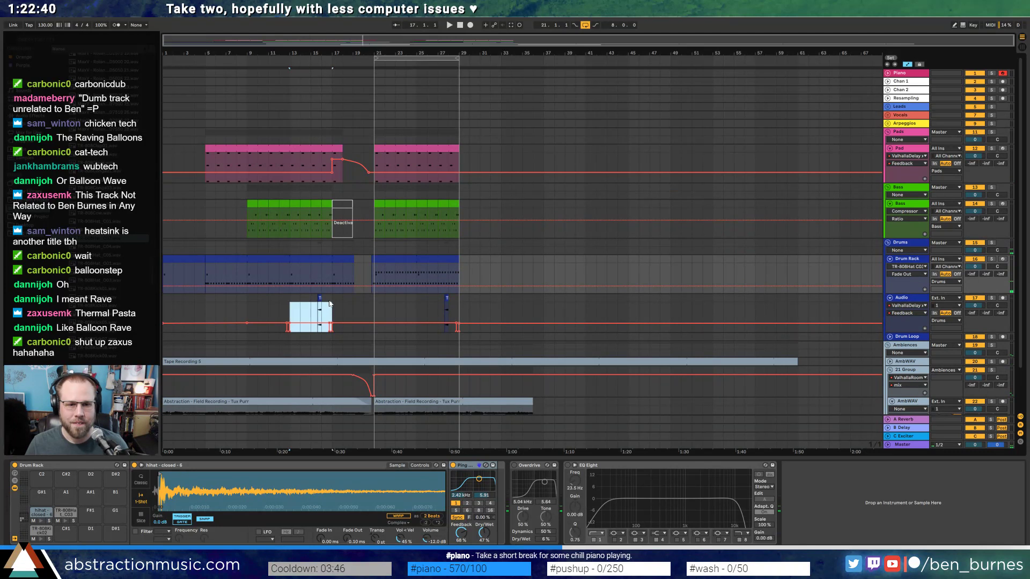
click(321, 297)
click(162, 299)
key(space)
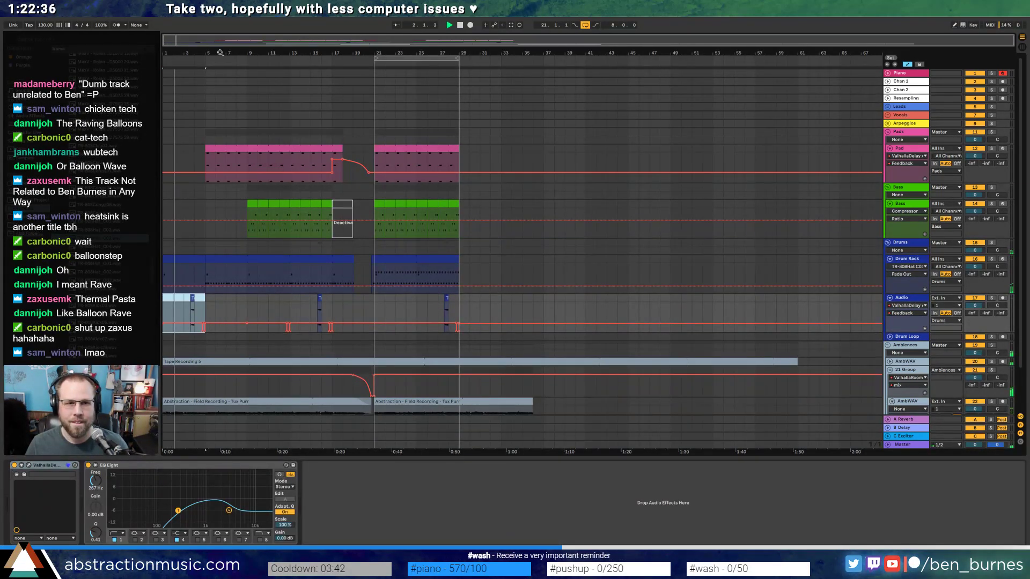
- Copy the kick pattern with its doubled hits from the bar 5 Drum Rack clip into the bar 21 clip
drag(179, 53, 183, 78)
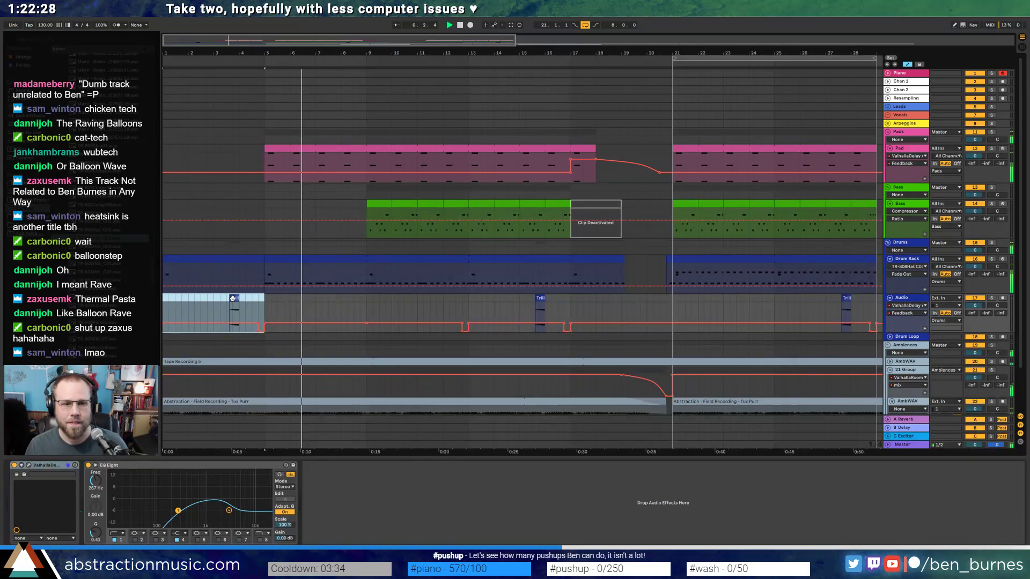
click(288, 256)
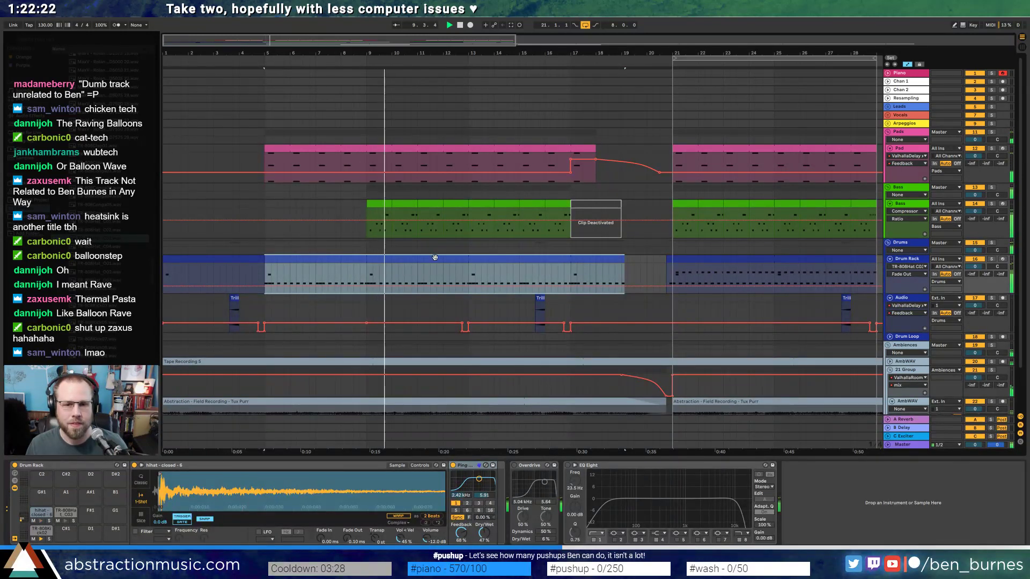
double_click(406, 258)
click(308, 259)
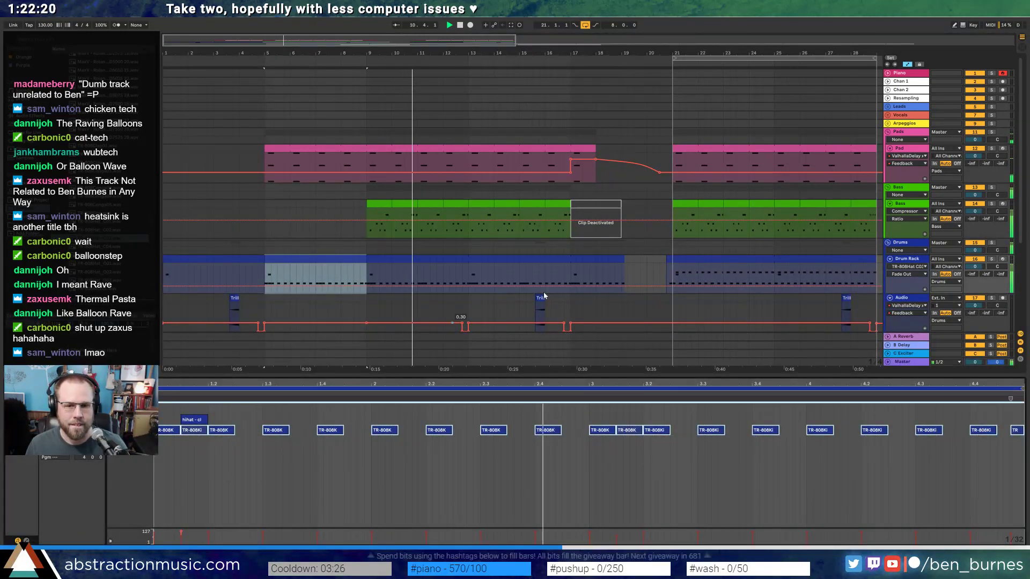
click(699, 260)
key(ctrl+z)
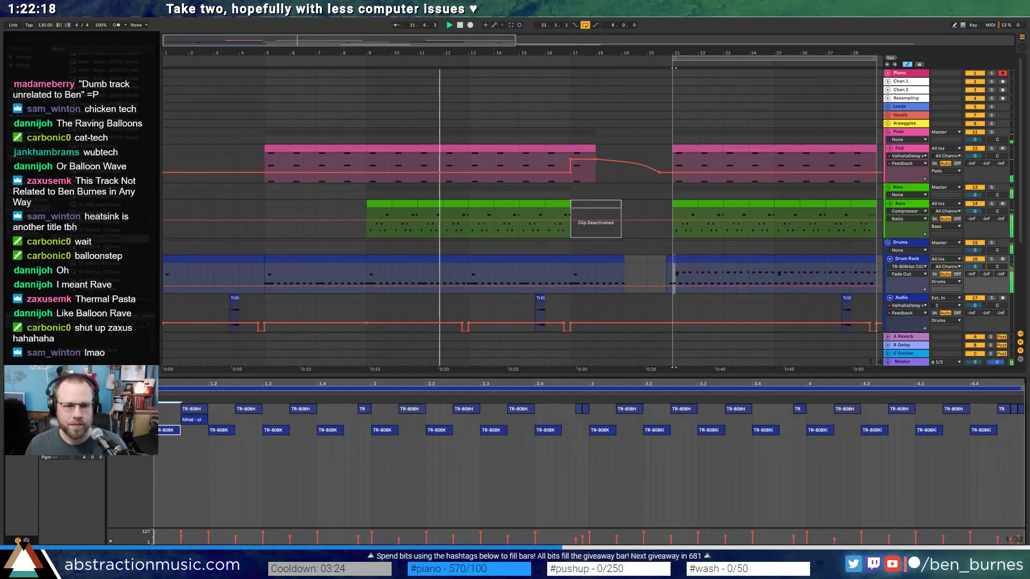
key(ctrl+z)
- Repeat the updated four-bar Drum Rack clip from bar 21 across bars 25 to 28
drag(429, 55, 429, 45)
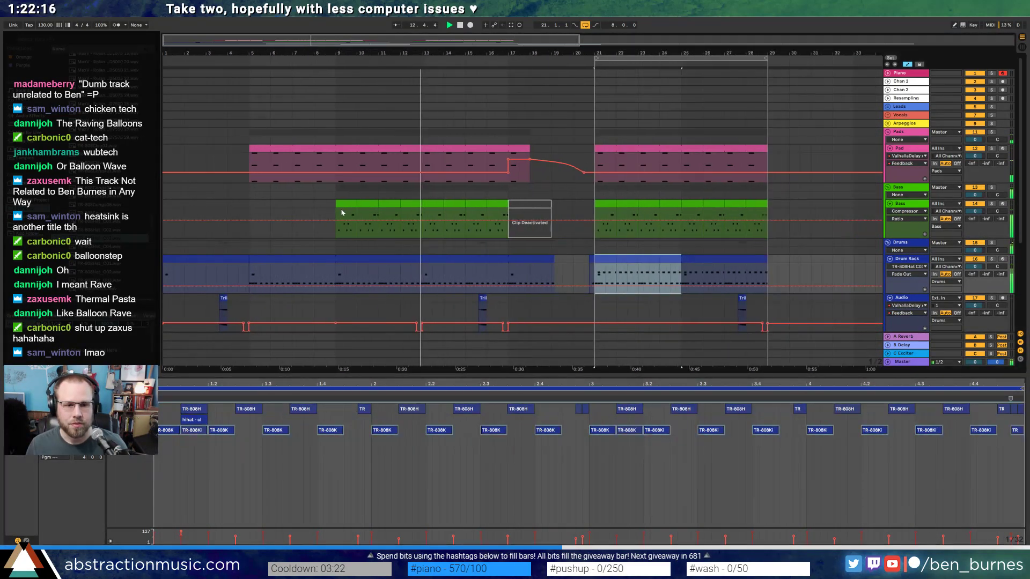
key(ctrl+d)
key(ctrl+z)
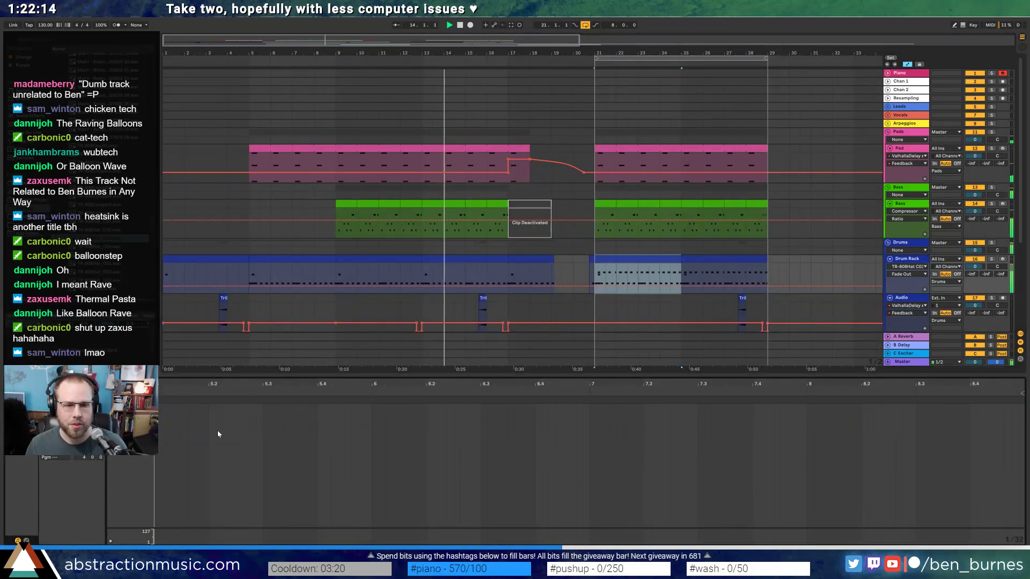
- Add an extra kick on the offbeat after beat 2 in the first bar of the bar 21 drum clip
click(626, 259)
drag(493, 384, 493, 370)
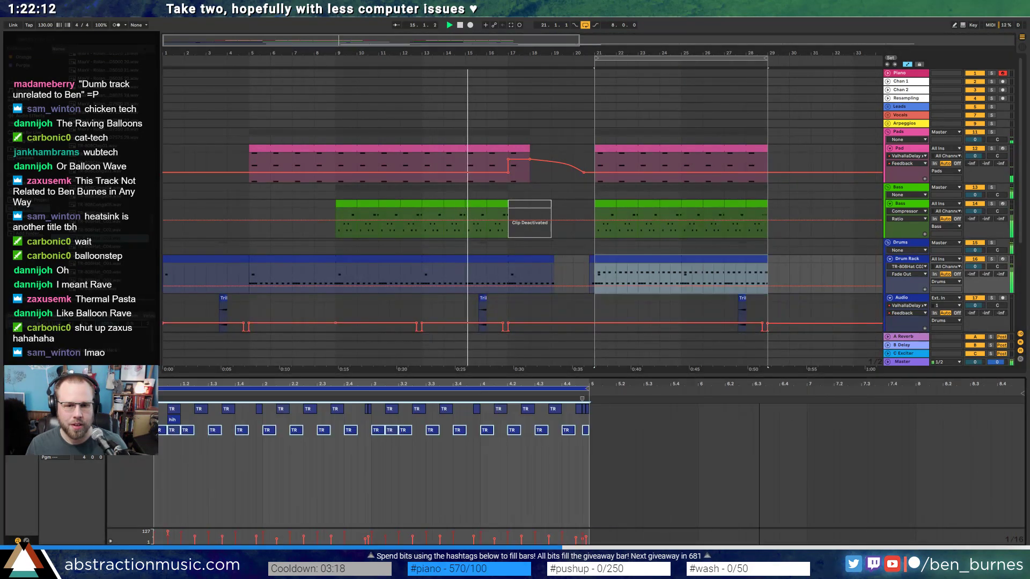
click(210, 458)
click(187, 432)
key(ctrl+d)
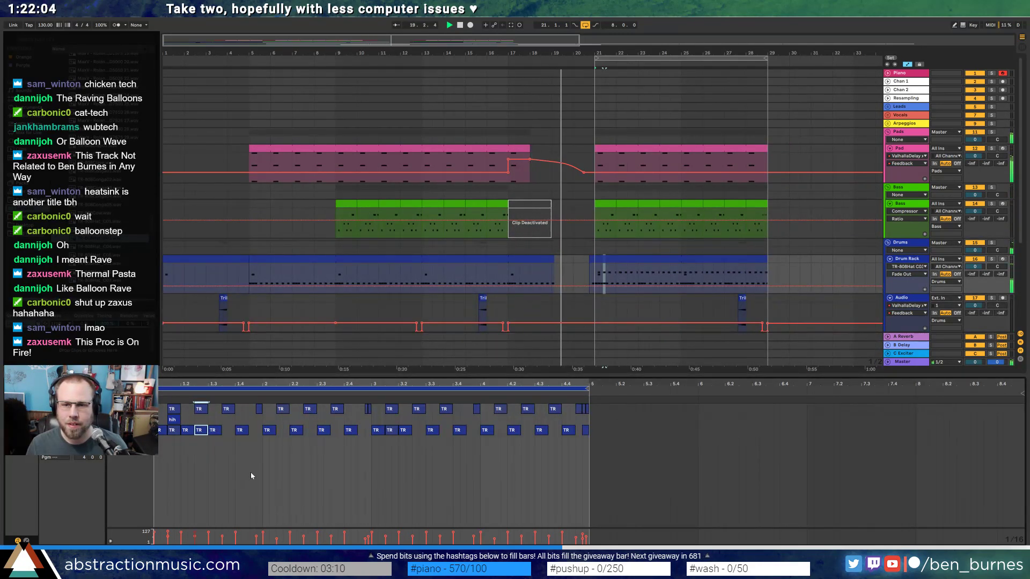
- Stop playback, show the Drum Rack's chains, and pan the TR-808Hat_C03 chain to about 34R
click(521, 149)
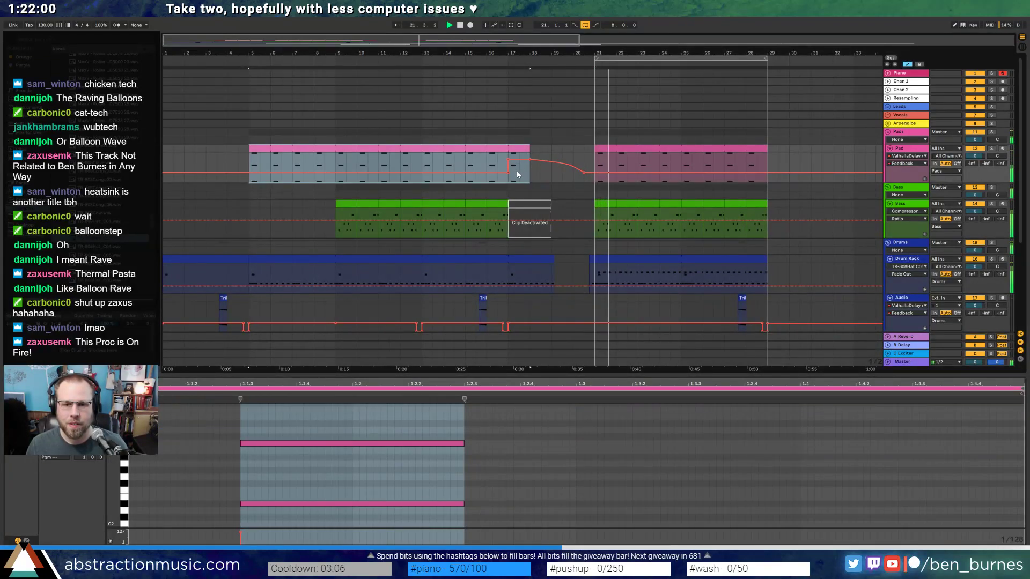
key(shift+Tab)
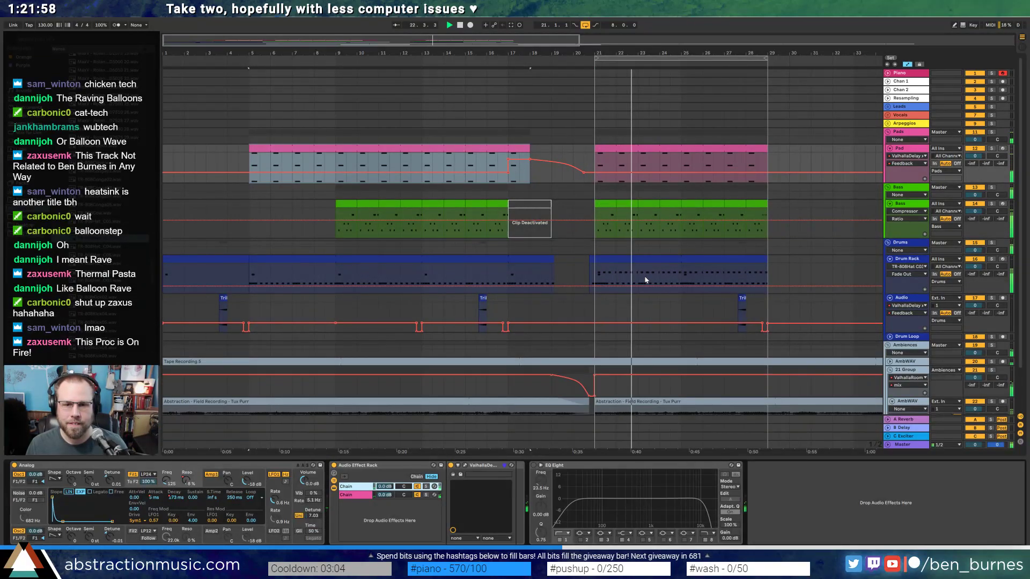
key(space)
click(645, 259)
click(64, 514)
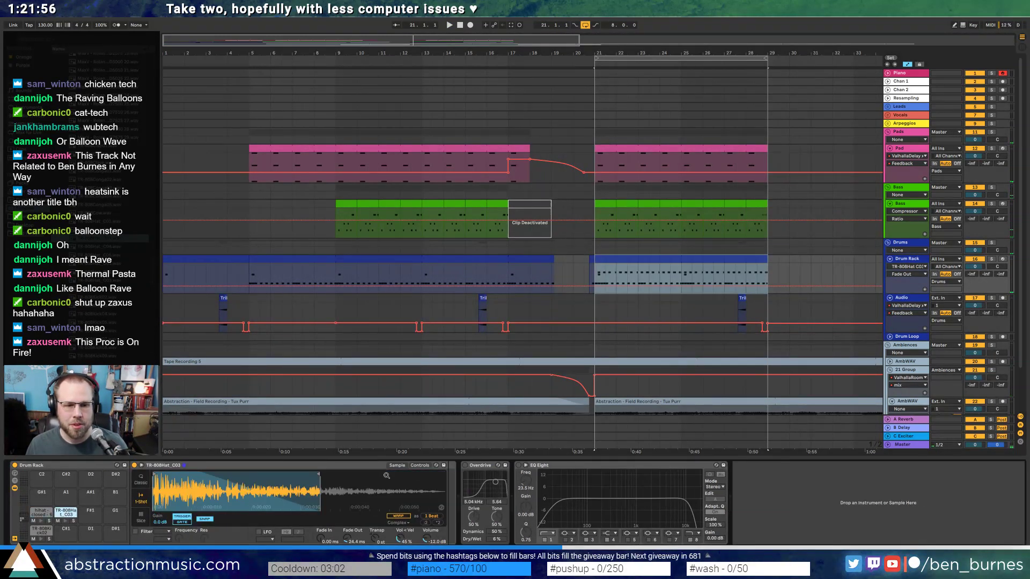
click(15, 486)
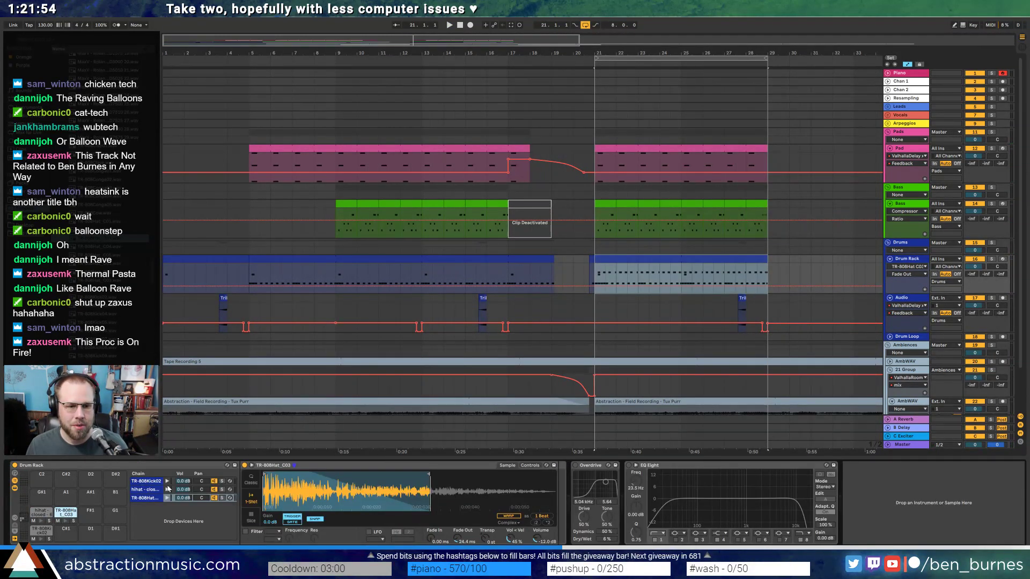
mouse_move(198, 500)
mouse_down()
mouse_move(198, 486)
mouse_move(202, 494)
mouse_up()
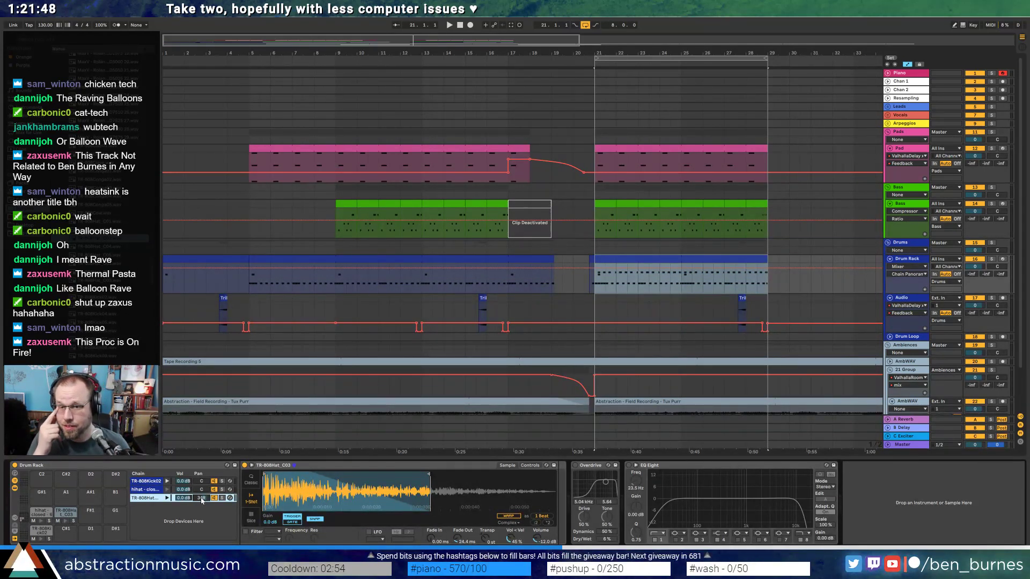
- Load the TR-808Hat_C05 sample onto the Drum Rack's F#1 pad and pan its chain to about 30L
drag(488, 45, 500, 43)
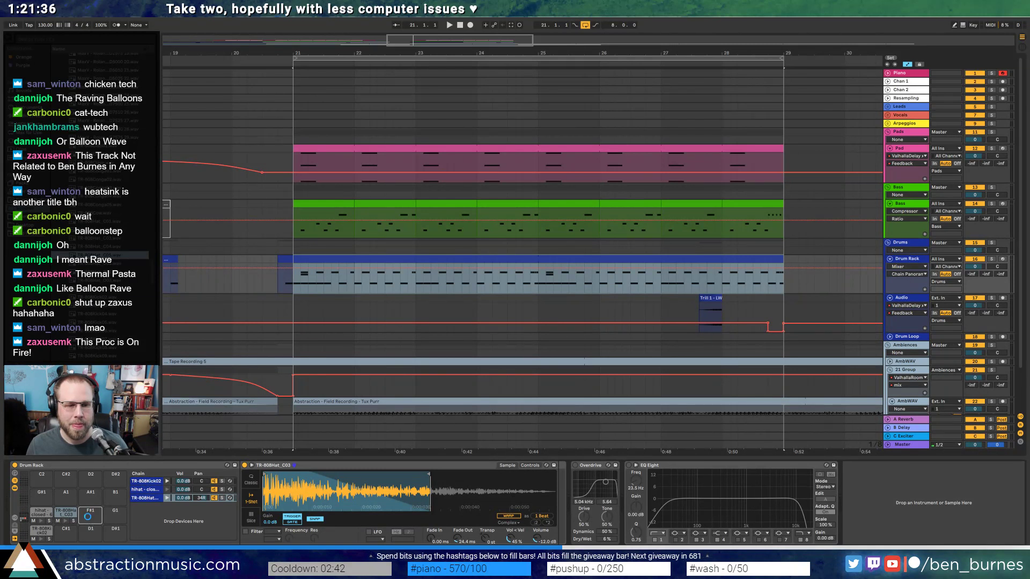
drag(88, 517, 87, 517)
drag(203, 507, 203, 518)
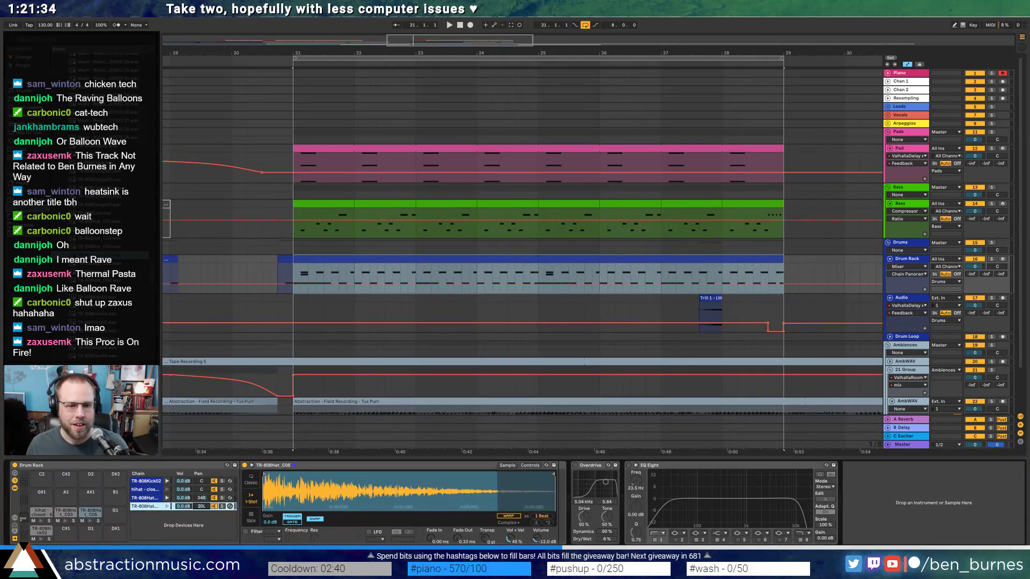
click(202, 498)
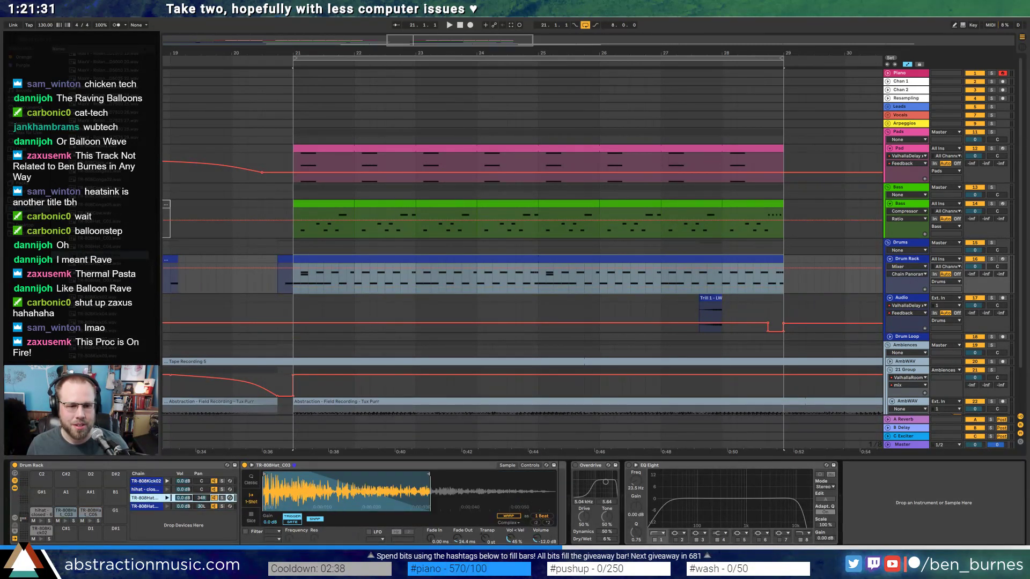
- Program five TR-808Hat_C05 hits in the first bar of the bar 21 drum clip, audition them, and repeat them through all four bars
double_click(460, 258)
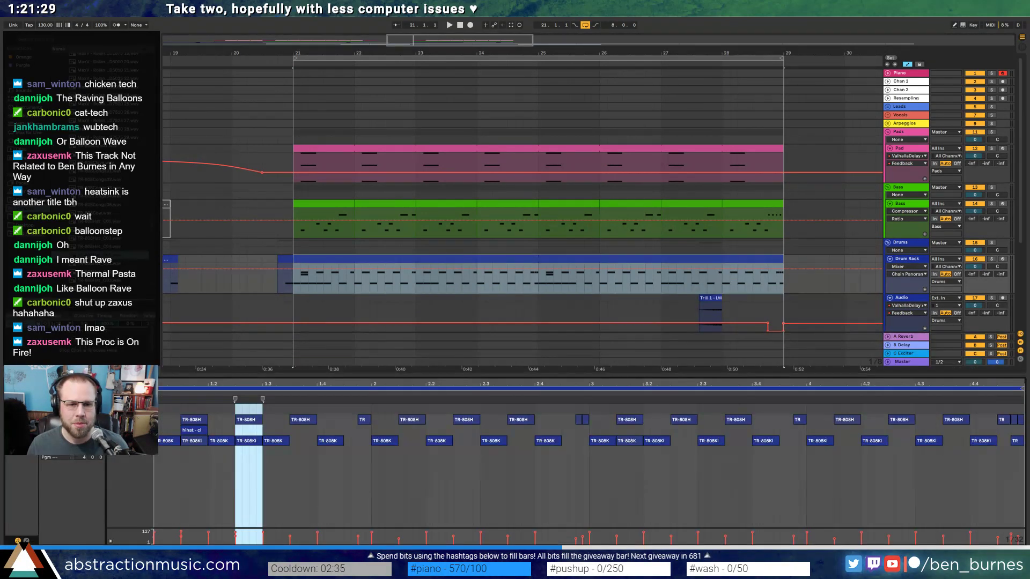
double_click(182, 411)
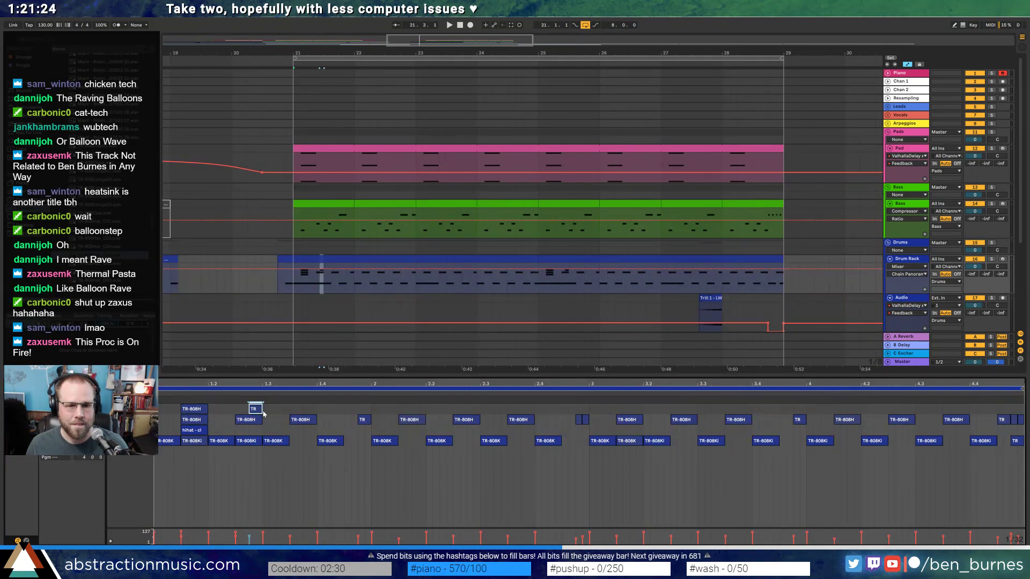
double_click(295, 409)
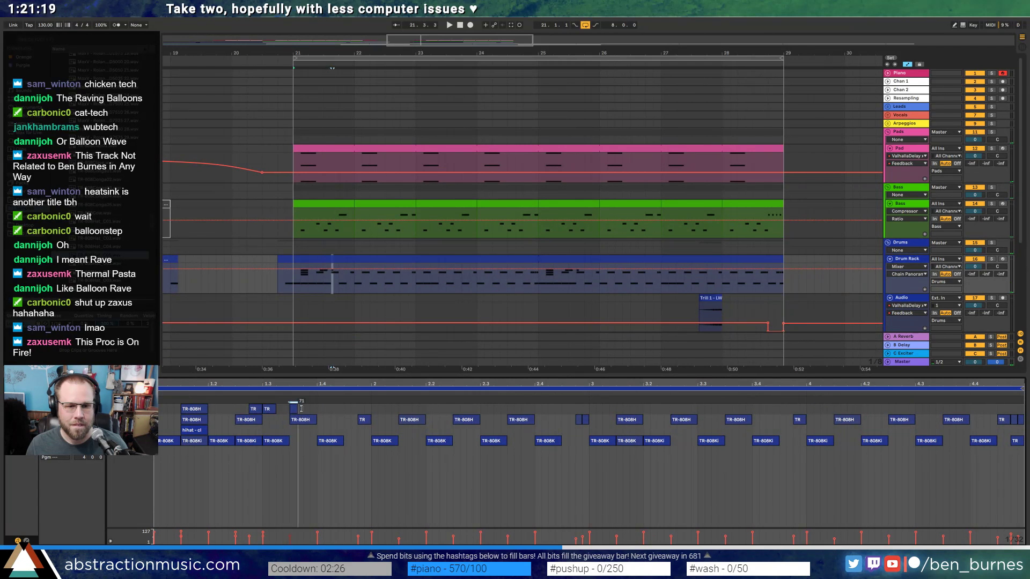
double_click(332, 409)
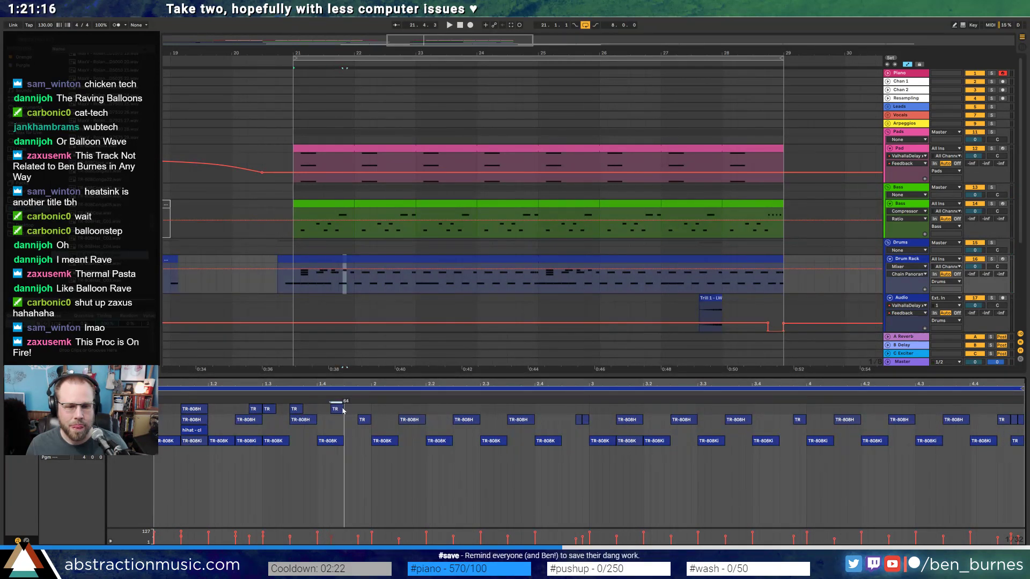
key(space)
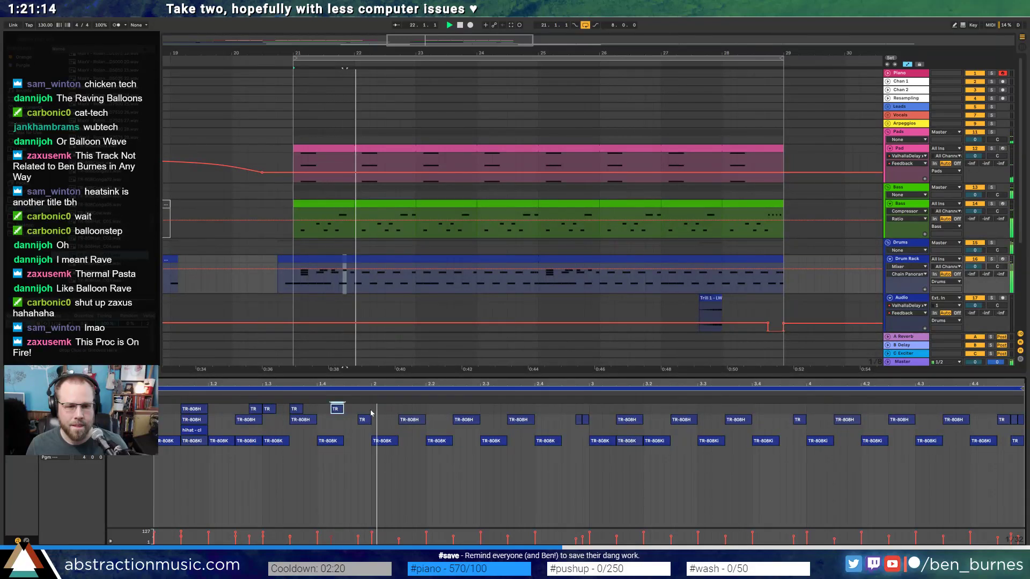
drag(370, 412, 173, 405)
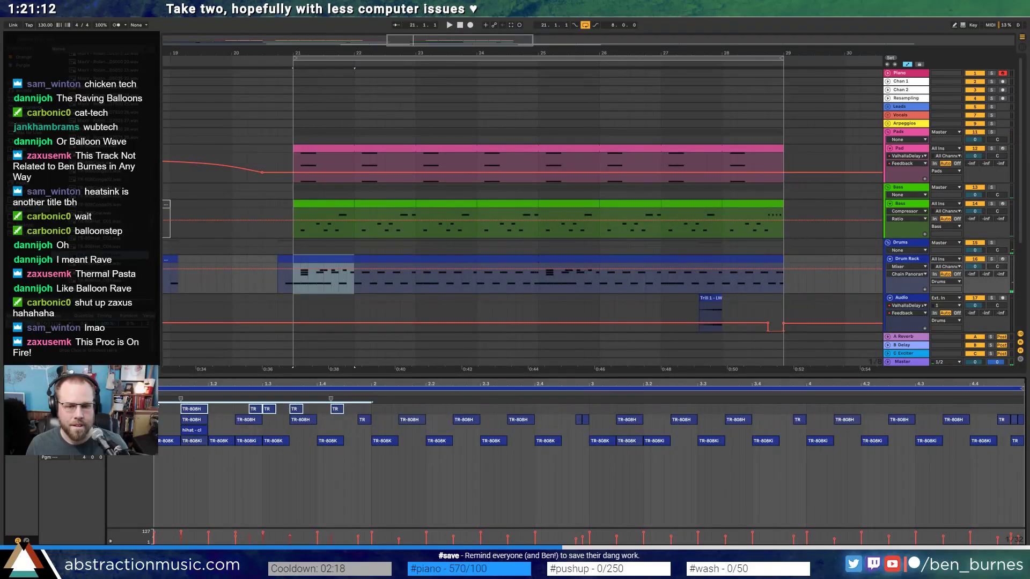
- Shorten the TR-808Hat_C05 sample to a bit under half its length, increase its fade-out, and audition it
key(shift+Tab)
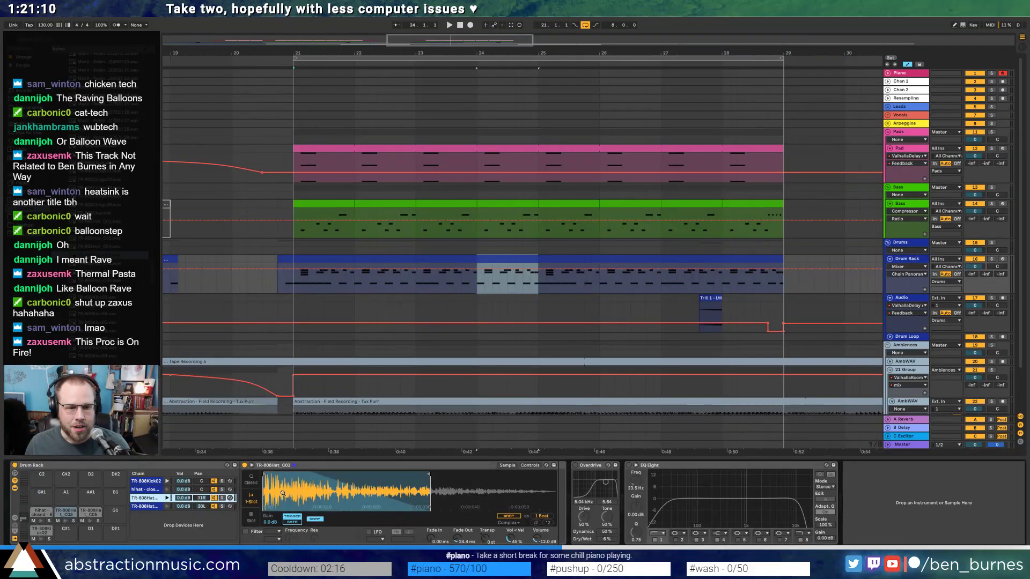
click(163, 506)
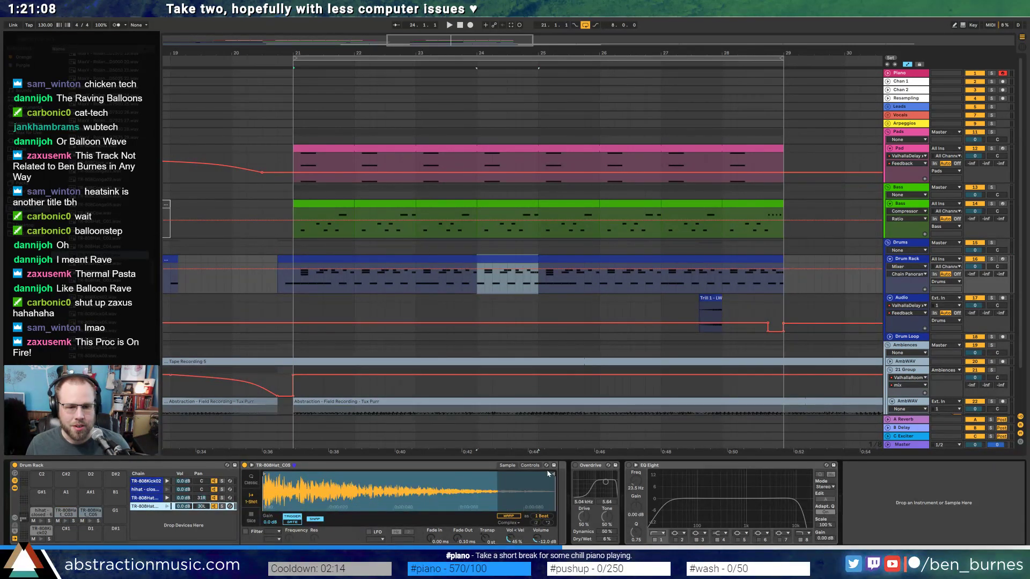
drag(553, 474, 379, 475)
mouse_move(464, 538)
mouse_down()
mouse_move(463, 517)
mouse_move(463, 526)
mouse_up()
key(space)
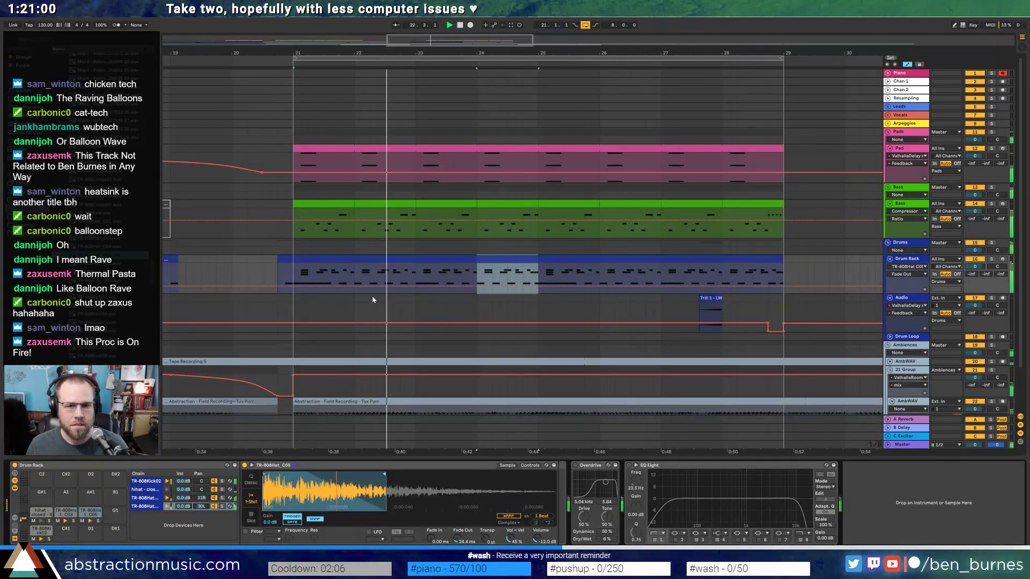
- Audition the drum clip and thin its second bar to a single TR-808Hat_C05 hit on beat 3, removing the extra hits around it
double_click(411, 261)
click(323, 455)
key(space)
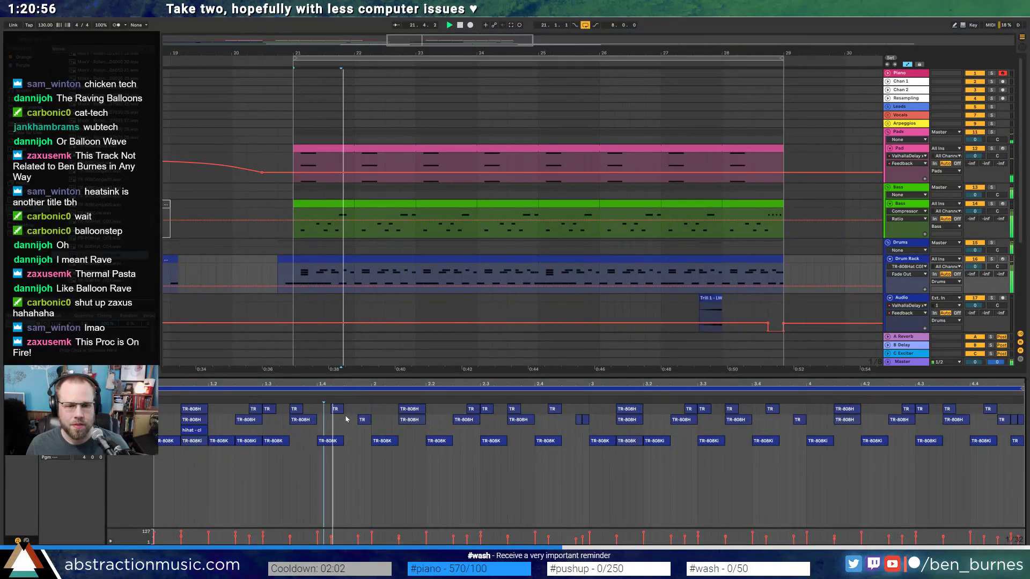
key(space)
drag(473, 410, 492, 411)
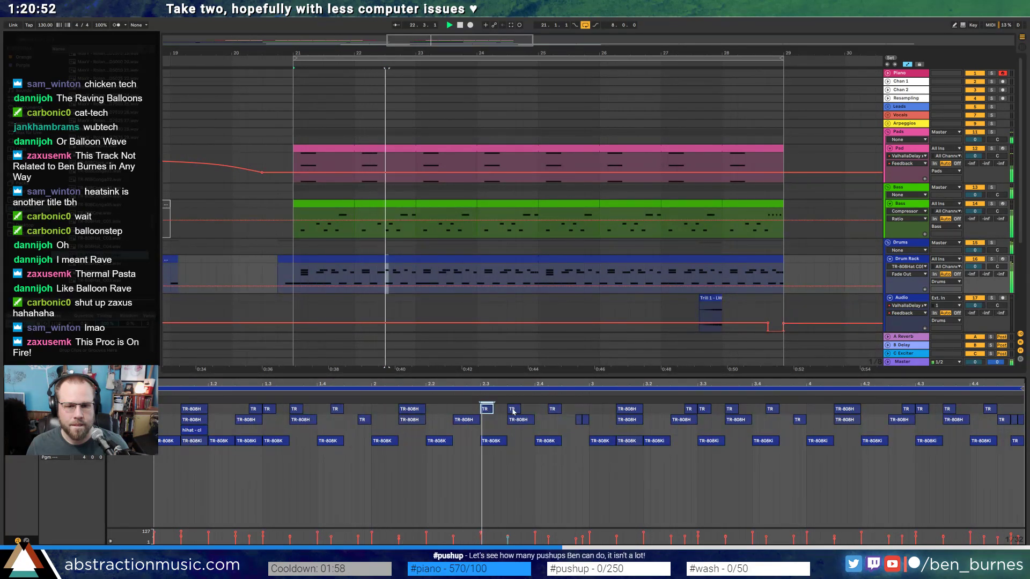
double_click(515, 411)
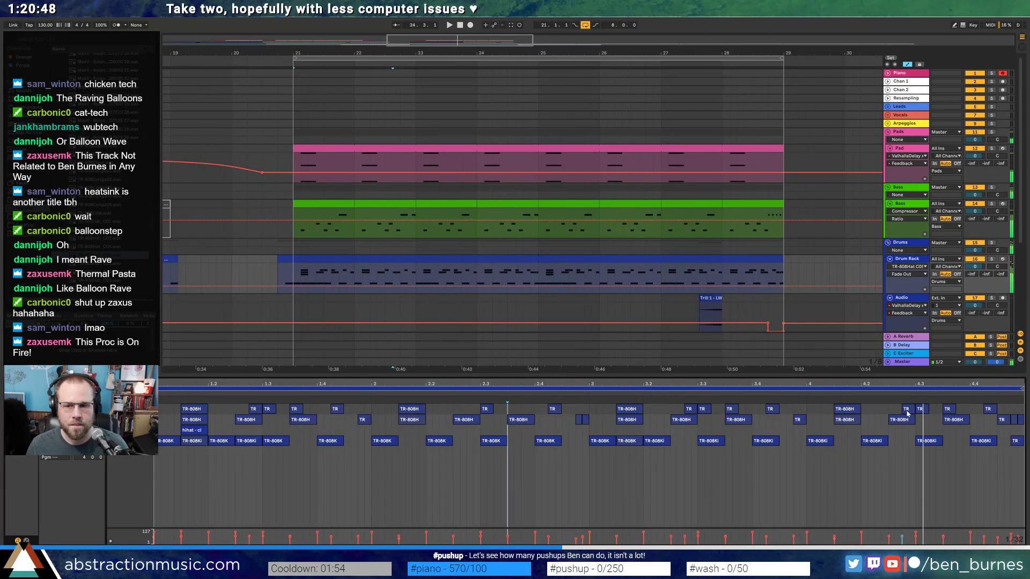
- Reduce the fourth bar's TR-808Hat_C05 pair before beat 3 to its first hit and move the bar's last hit one sixteenth later
key(space)
drag(921, 411, 907, 411)
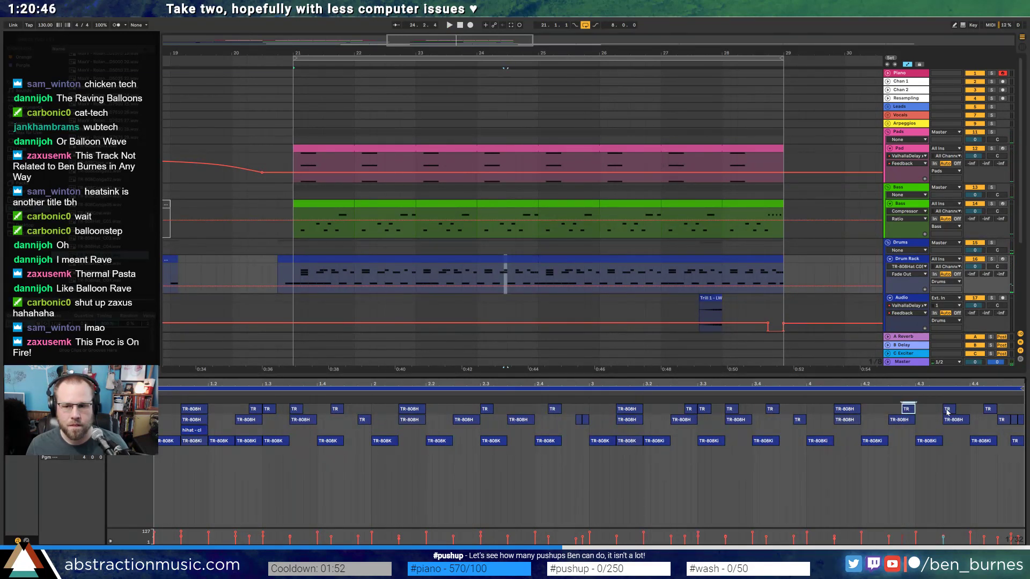
click(948, 410)
drag(990, 411, 1003, 411)
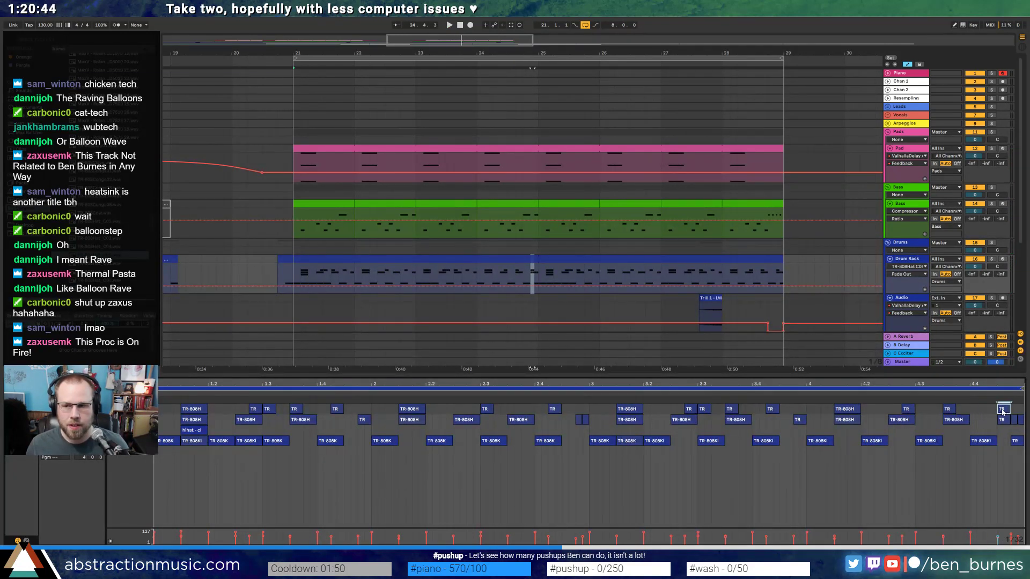
- Audition the varied hat pattern, stop playback, and return to the Drum Rack's devices
key(space)
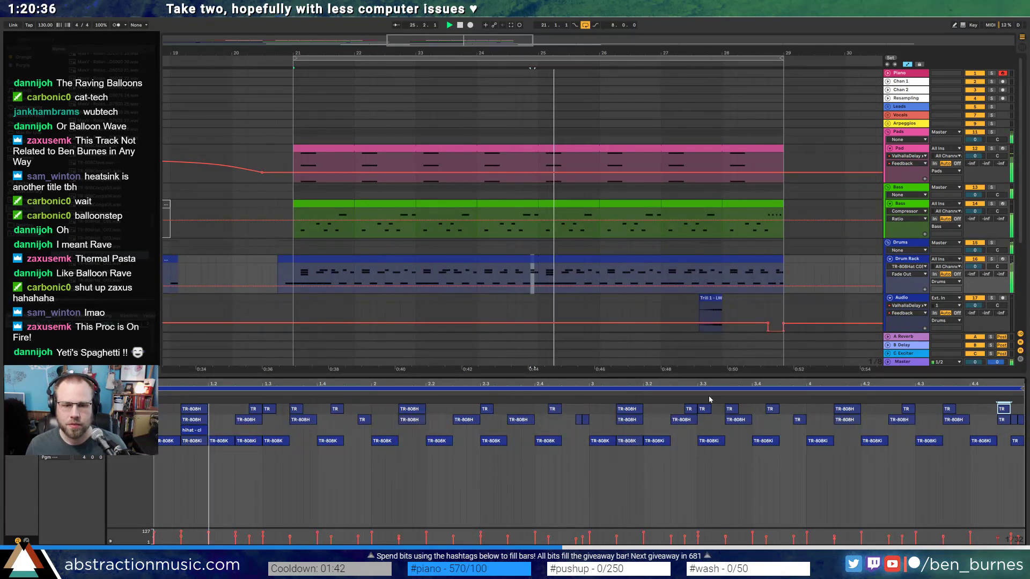
key(shift+Tab)
key(space)
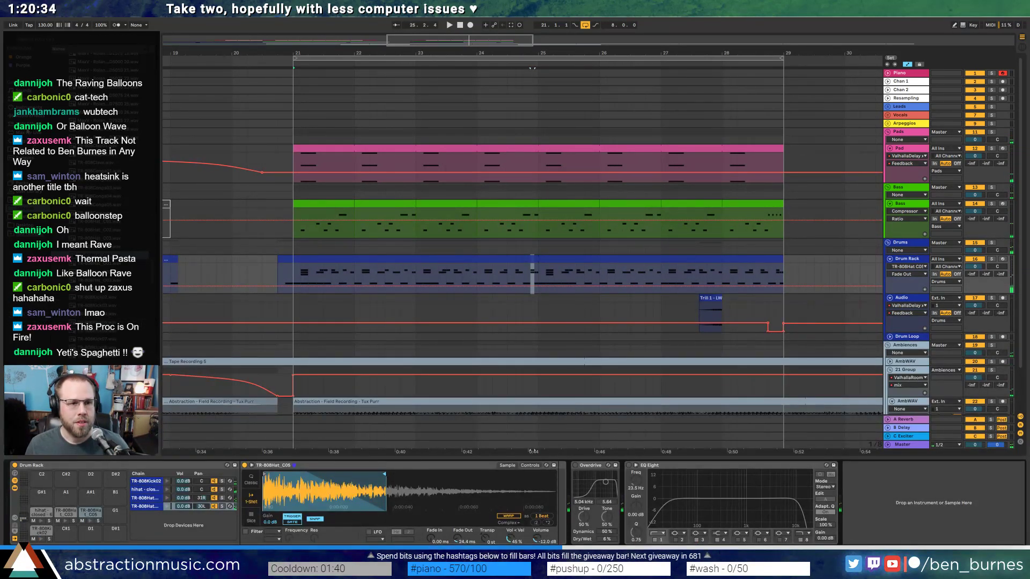
scroll(69, 258, down, 1)
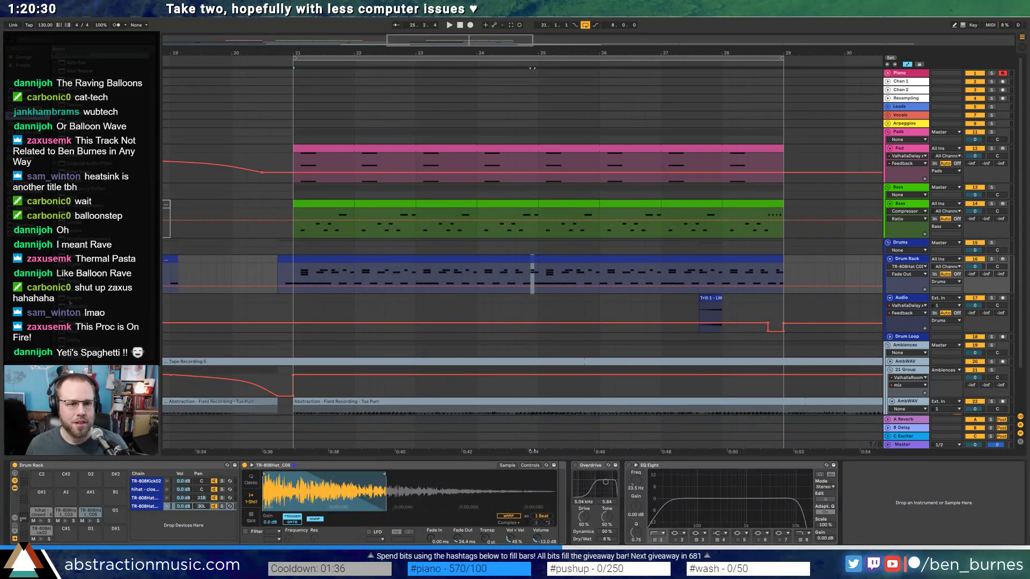
- Remove the trial Reverb from the TR-808Hat_C05 chain, show the Drum Rack's return chains and add the Reverb as a return chain
drag(69, 300, 556, 499)
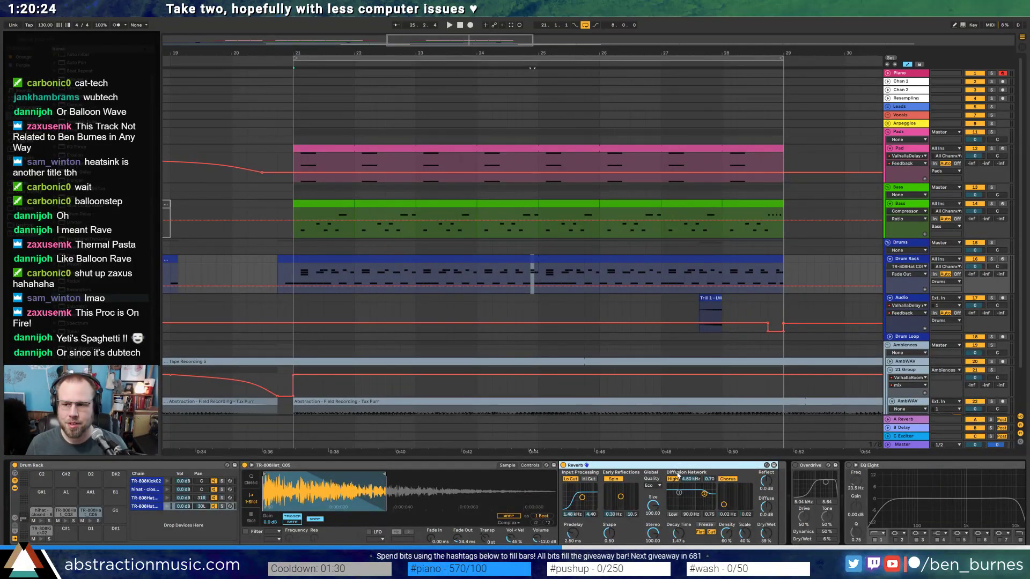
key(Delete)
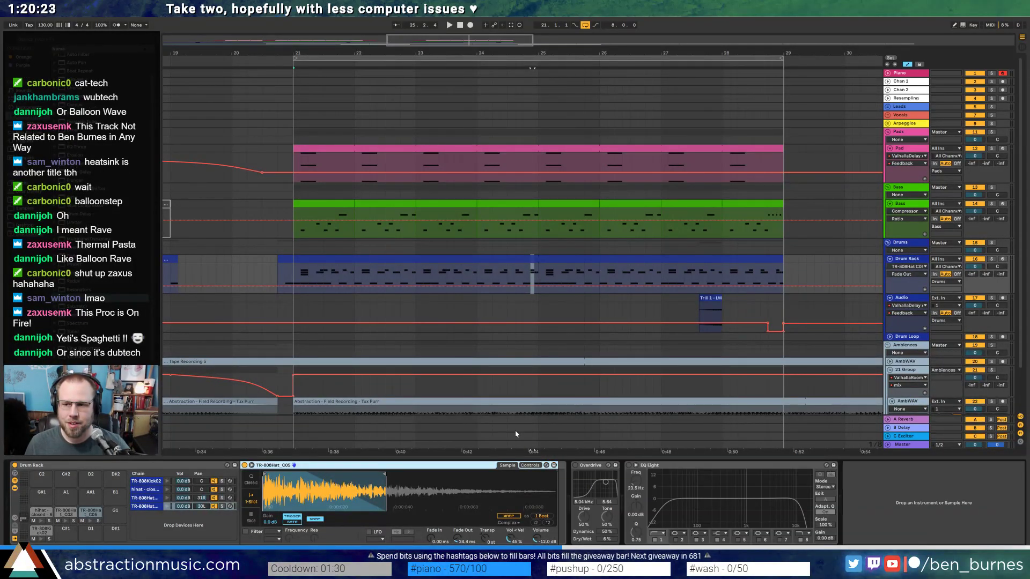
click(16, 533)
click(172, 525)
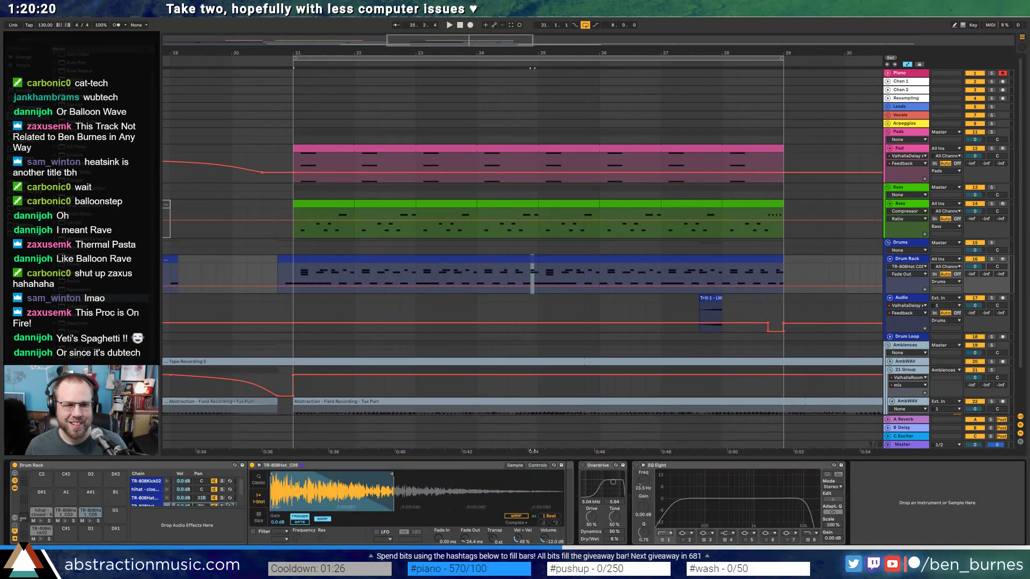
drag(77, 298, 168, 525)
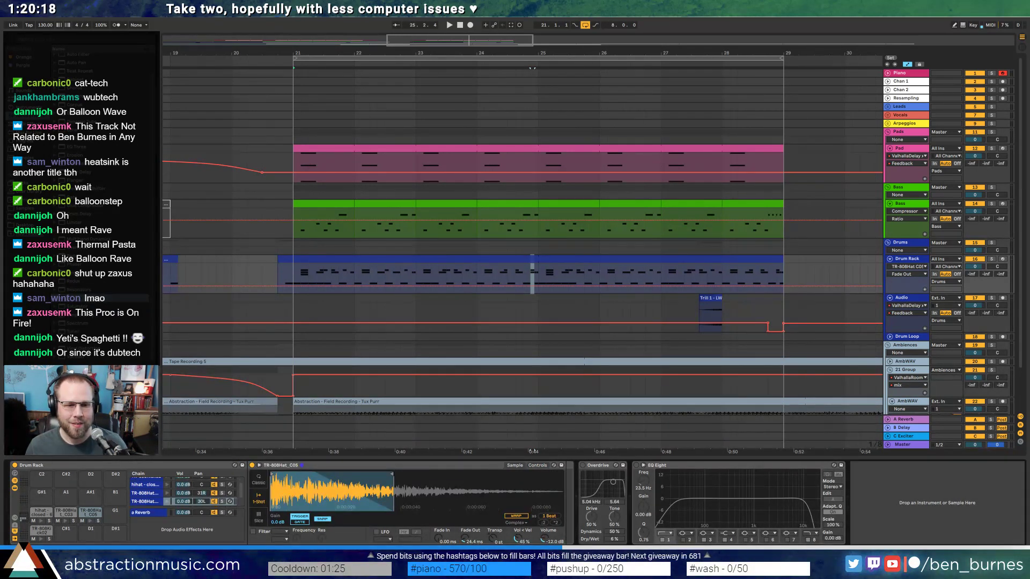
click(148, 514)
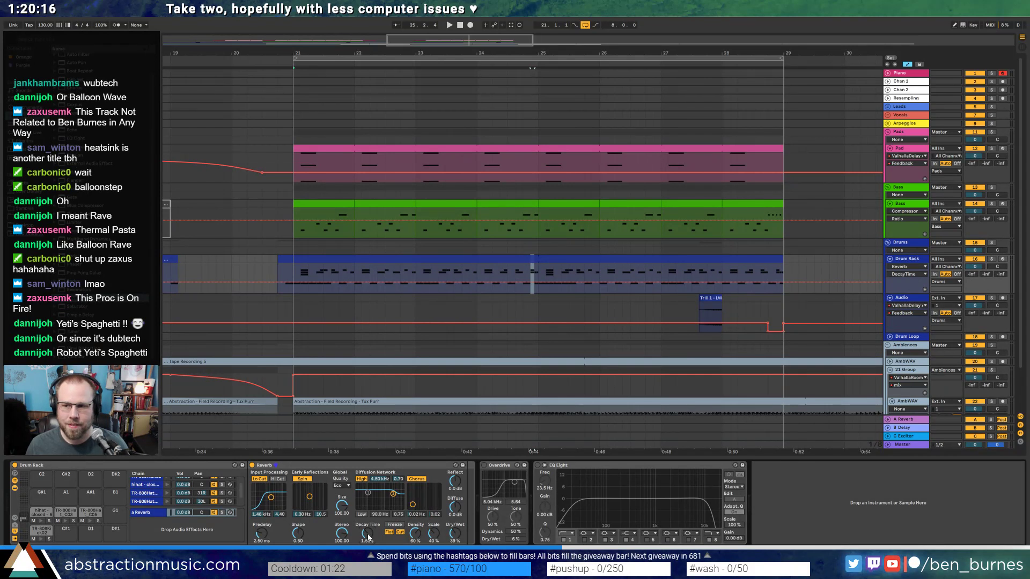
- Lower the return Reverb's dry/wet mix, reduce its size to about 90 and set its quality to Mid
drag(454, 534, 455, 548)
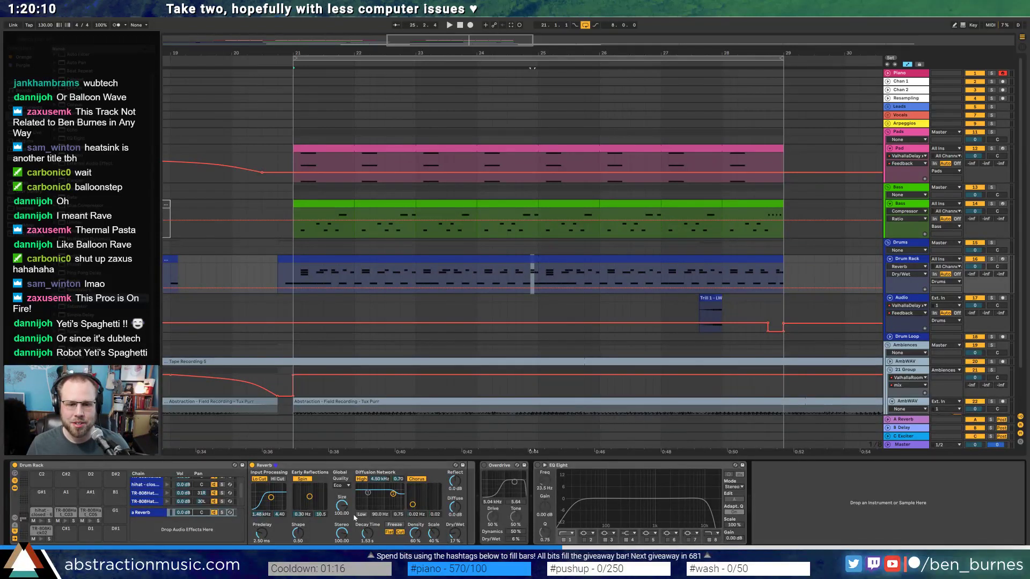
drag(342, 506, 342, 508)
click(342, 485)
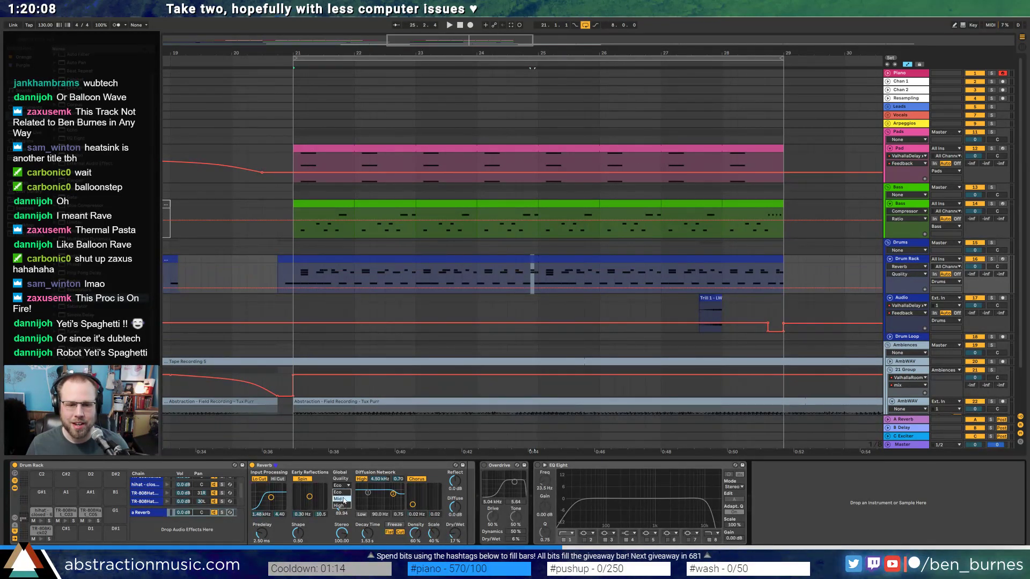
click(342, 495)
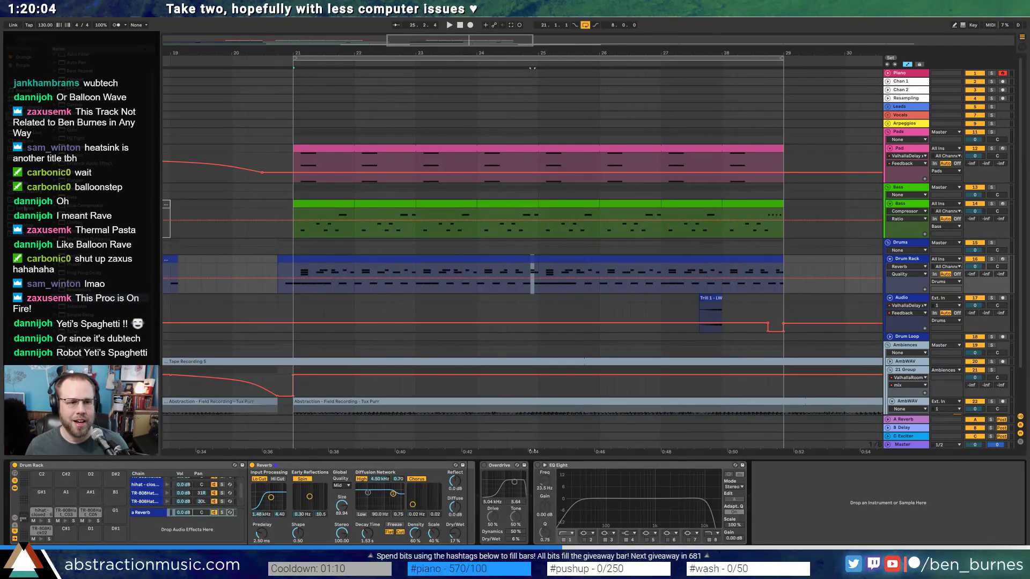
- Browse the sample library folders for additional percussion sounds
drag(152, 267, 163, 62)
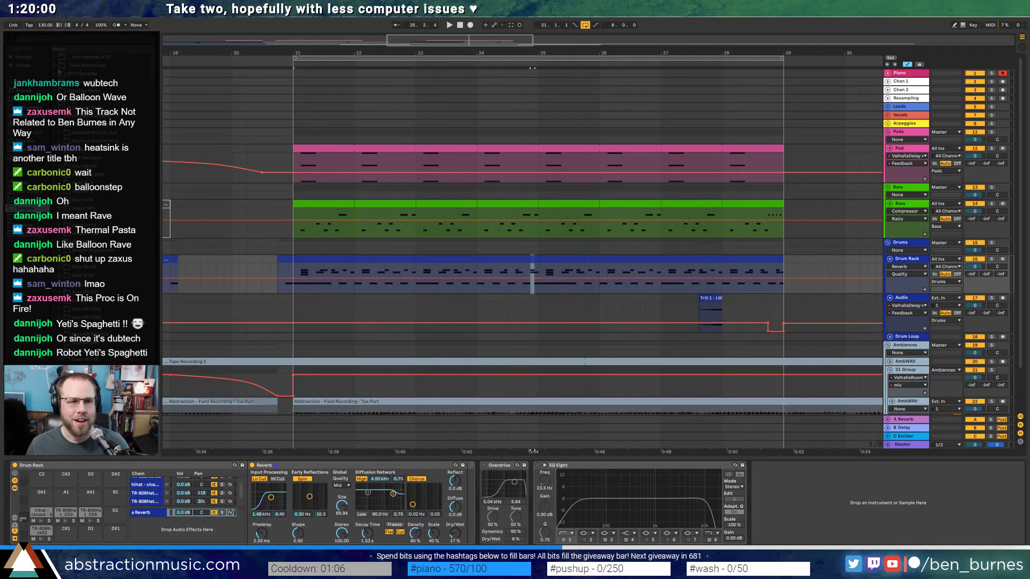
click(55, 66)
click(60, 133)
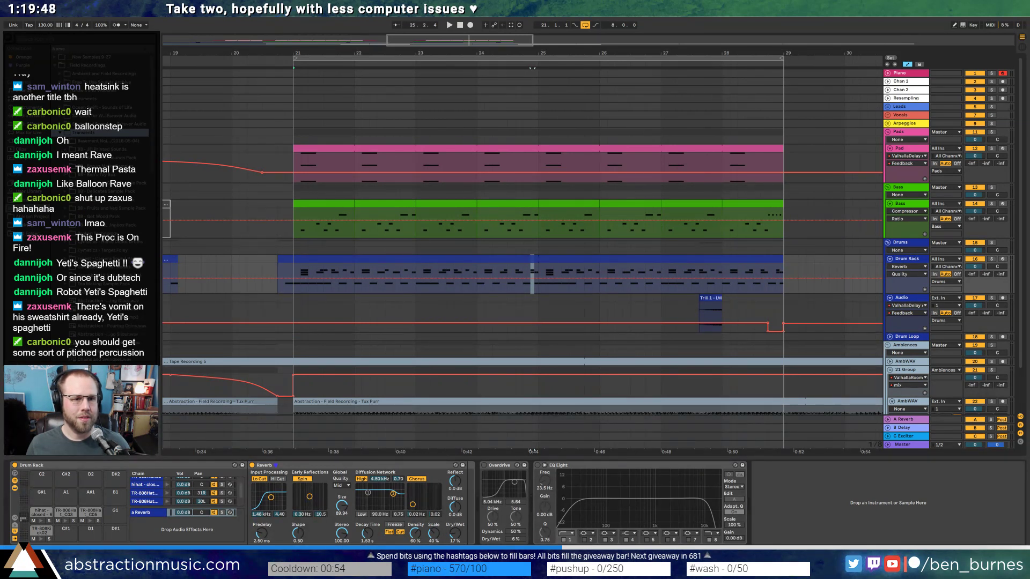
click(65, 166)
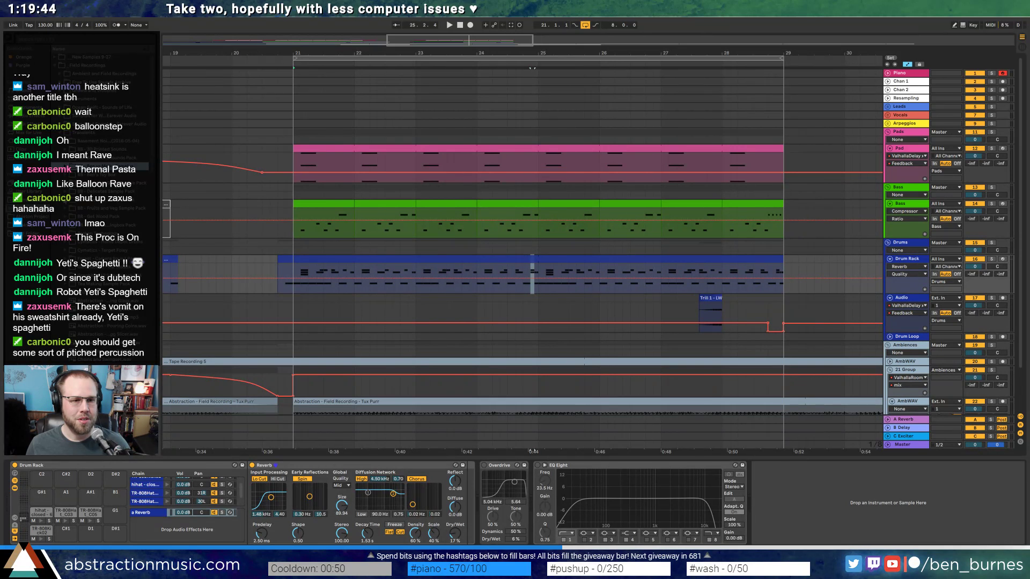
click(65, 200)
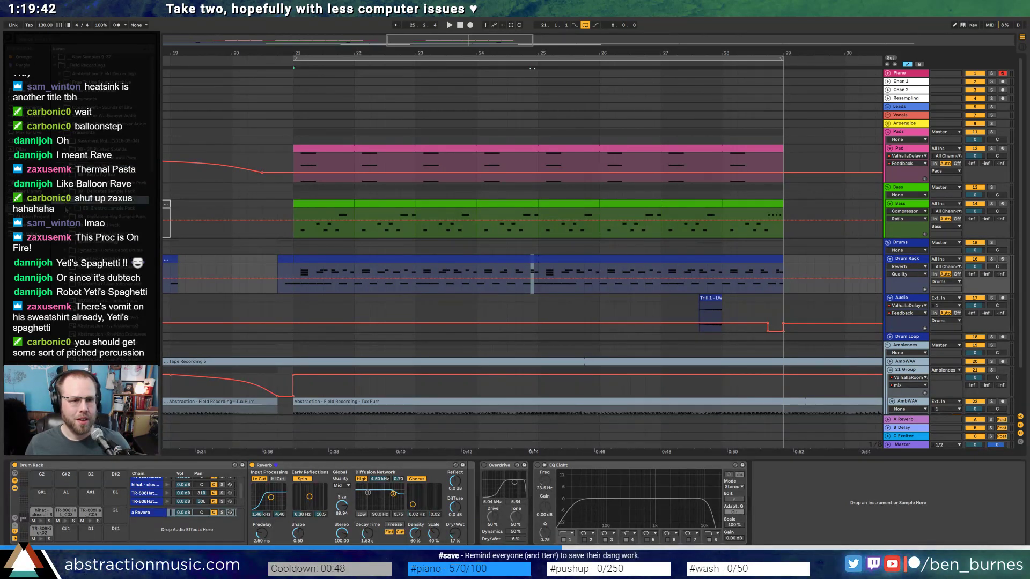
click(69, 208)
click(64, 202)
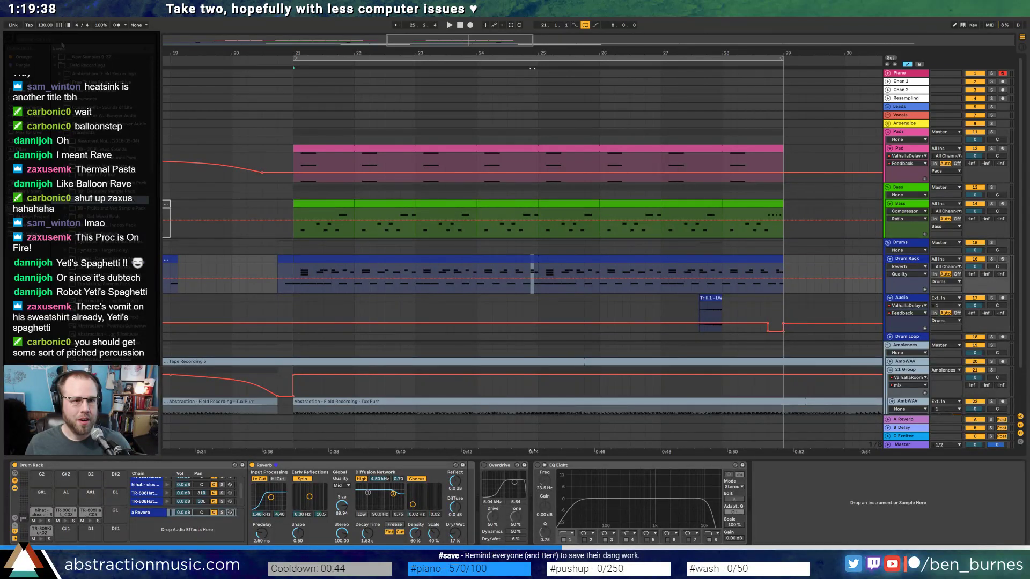
- Search the sample library for marimba and audition several of the samples
text(marimba)
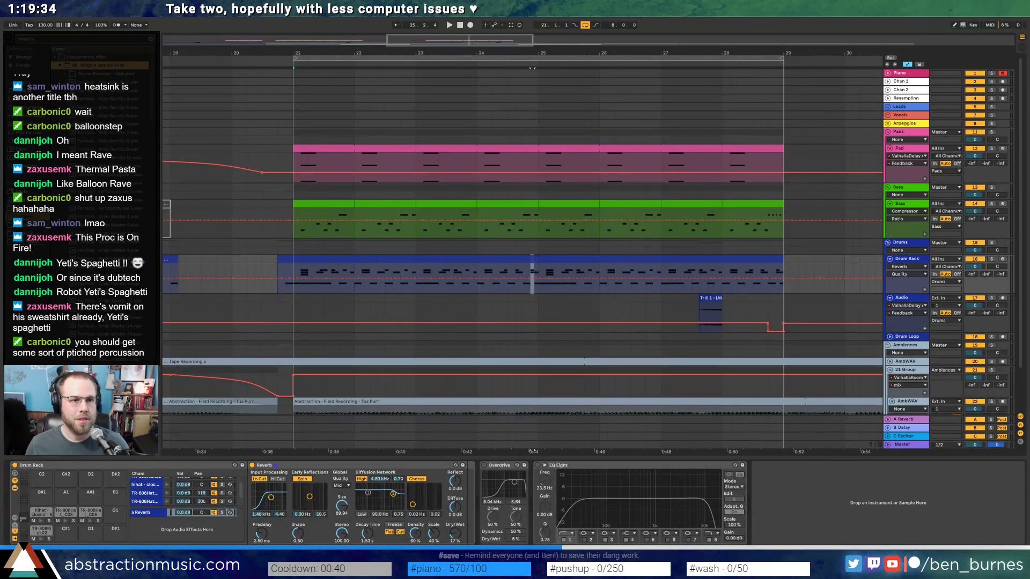
click(96, 100)
click(105, 133)
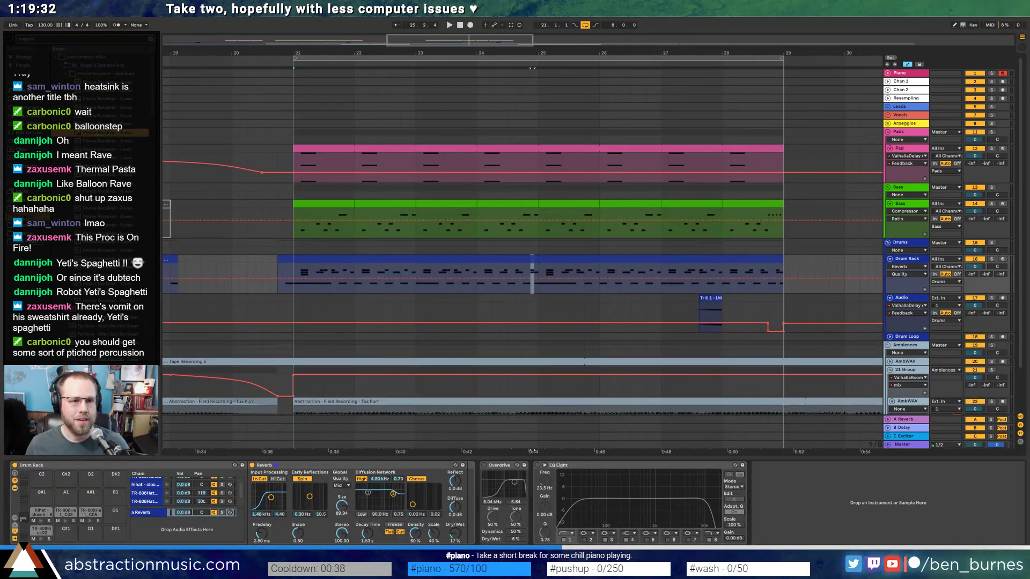
click(110, 191)
click(112, 151)
click(121, 98)
click(122, 200)
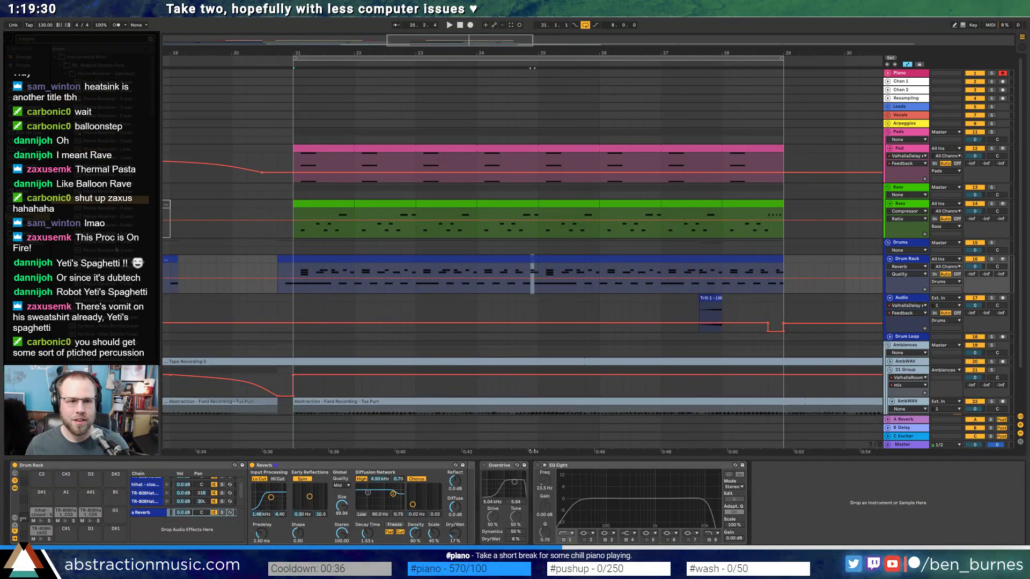
click(122, 259)
click(123, 208)
click(124, 133)
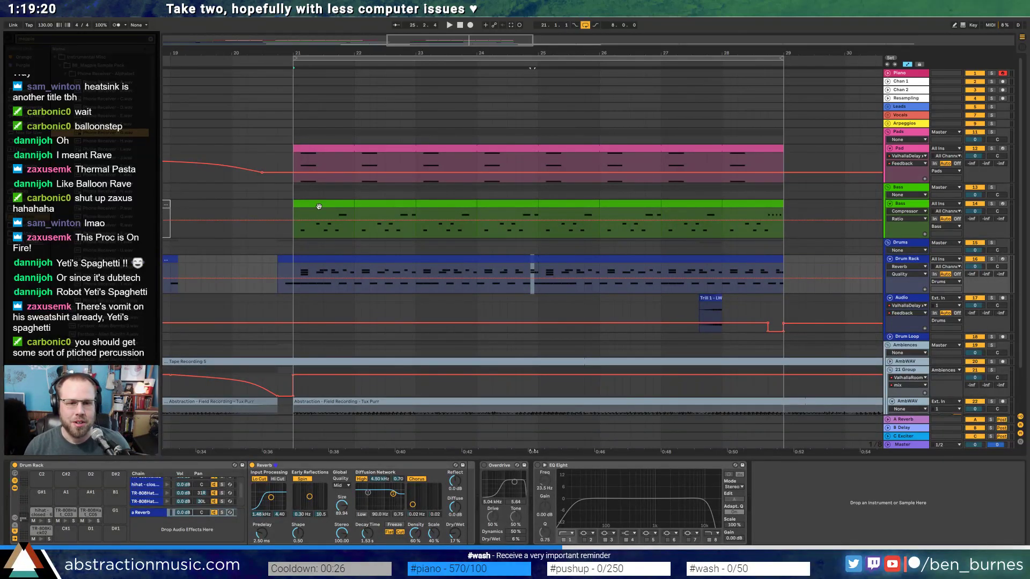
- Select the main section's drum clip and show the send controls of the Drum Rack's chains
click(345, 267)
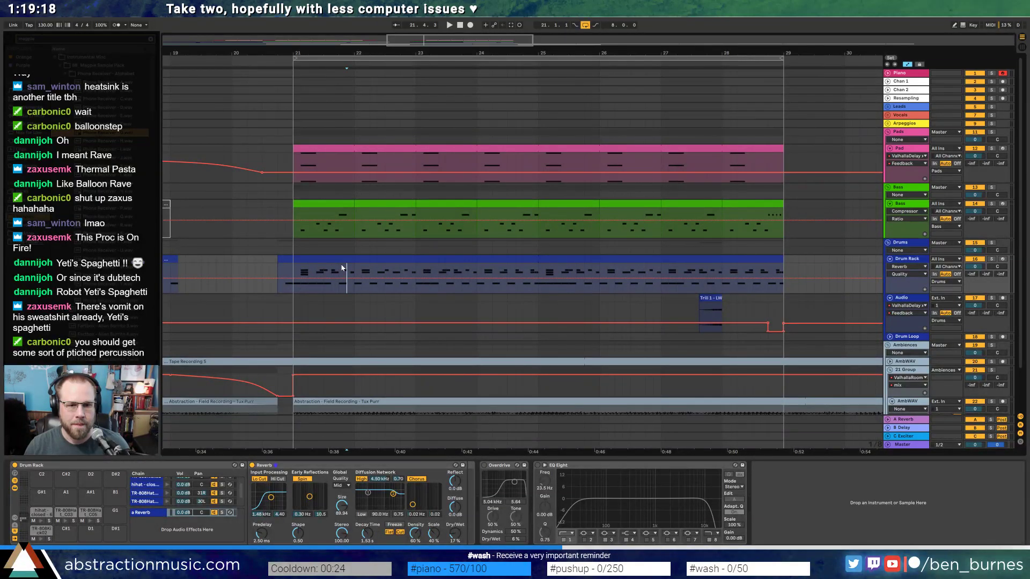
click(344, 260)
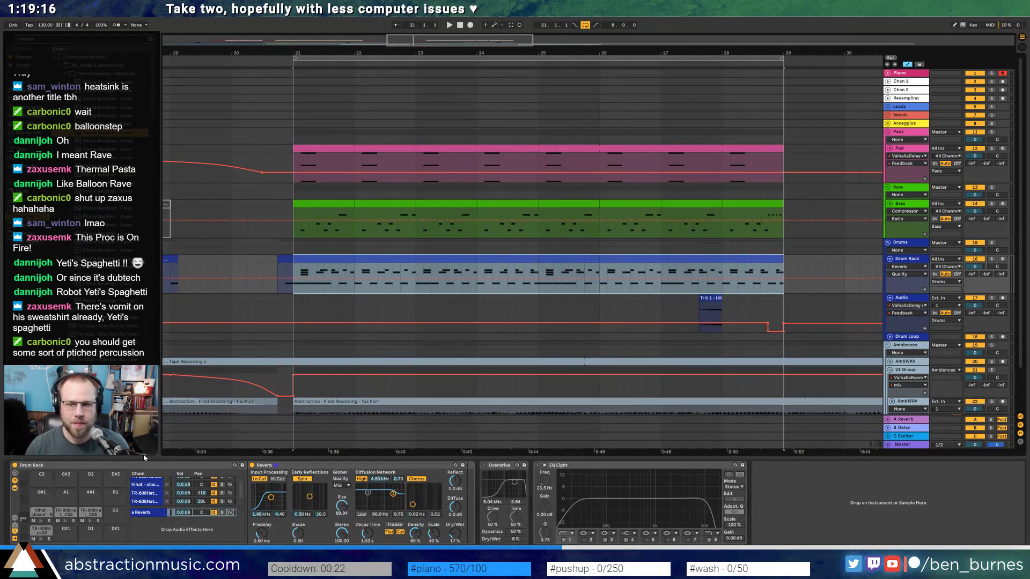
click(15, 519)
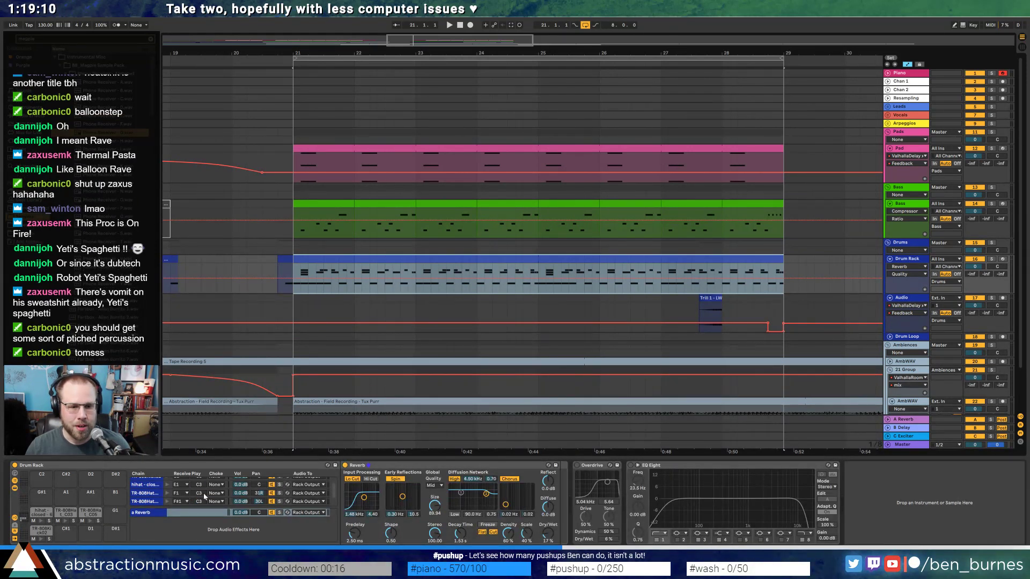
click(14, 519)
click(14, 525)
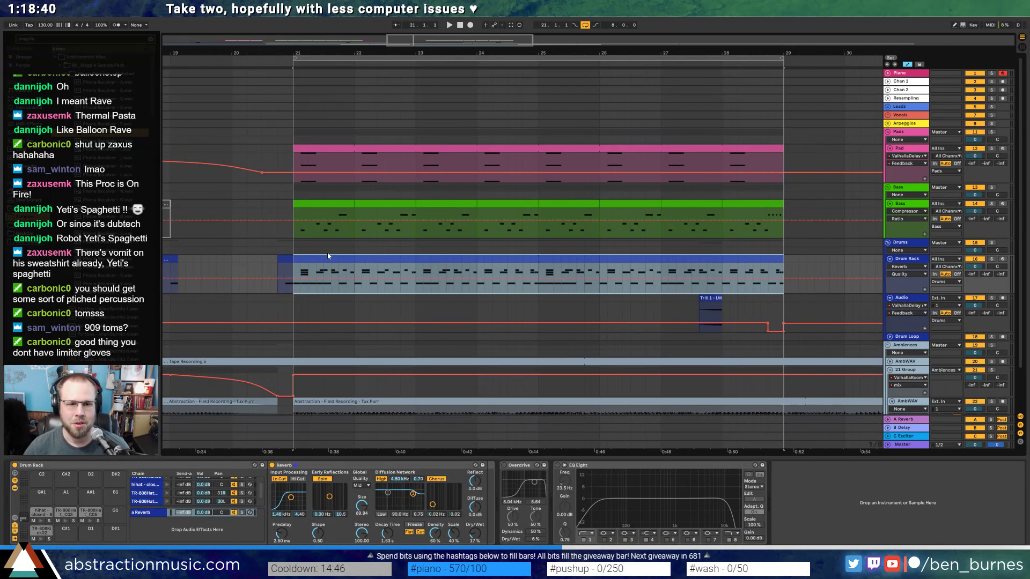
- Play the loop and send both panned TR-808Hat chains to the Reverb return, balancing the two send levels
key(space)
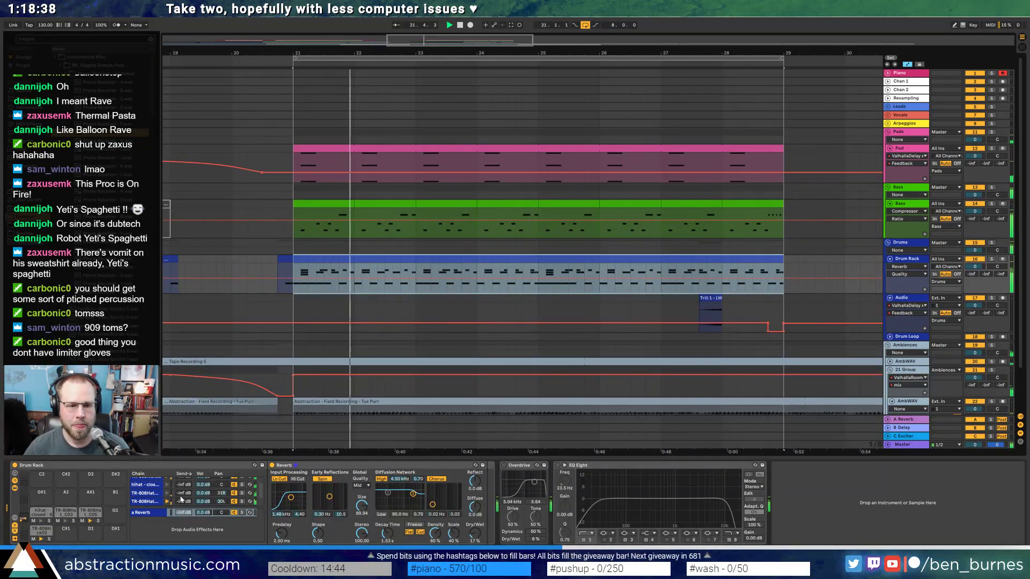
click(181, 496)
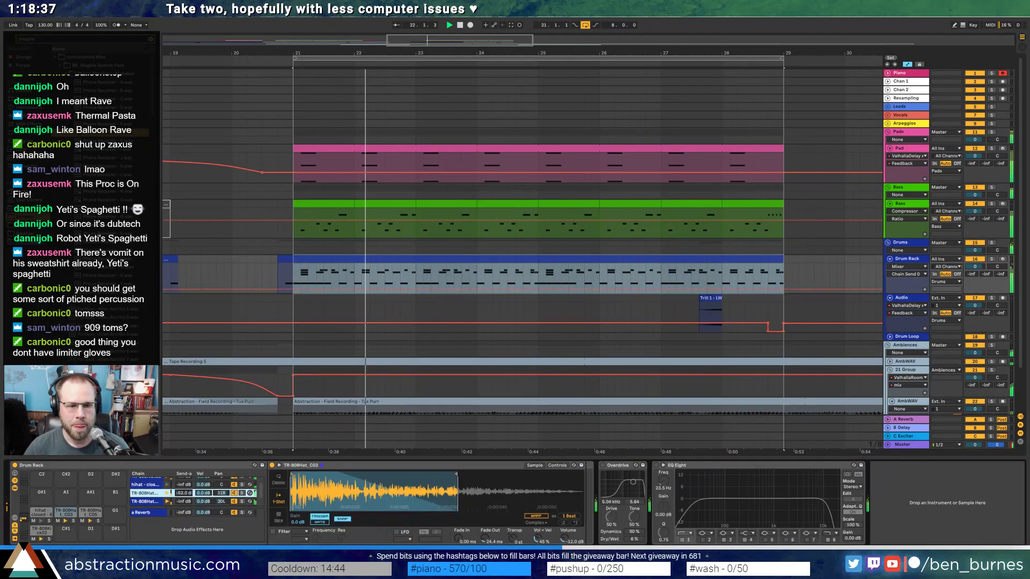
click(181, 503)
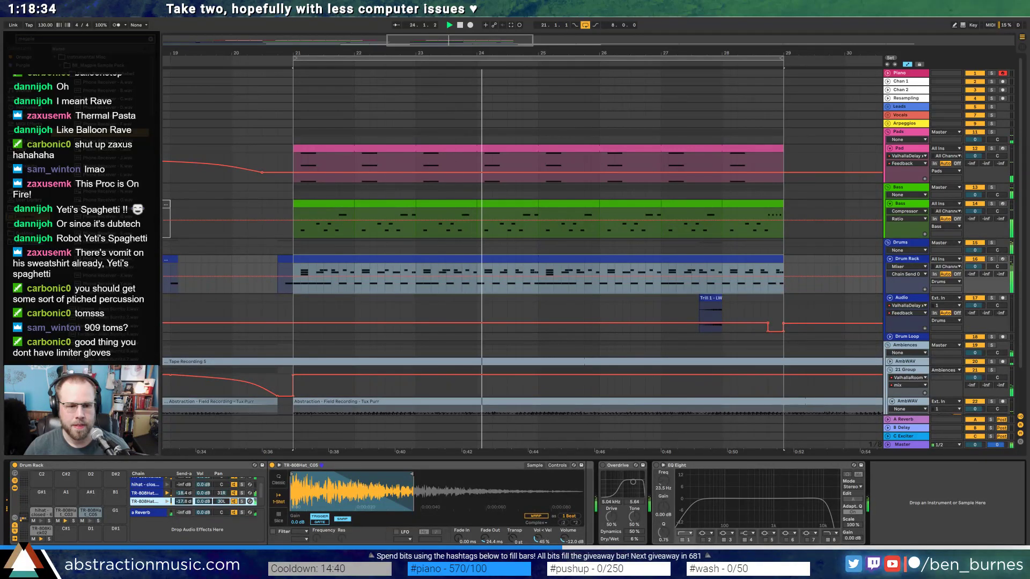
click(185, 494)
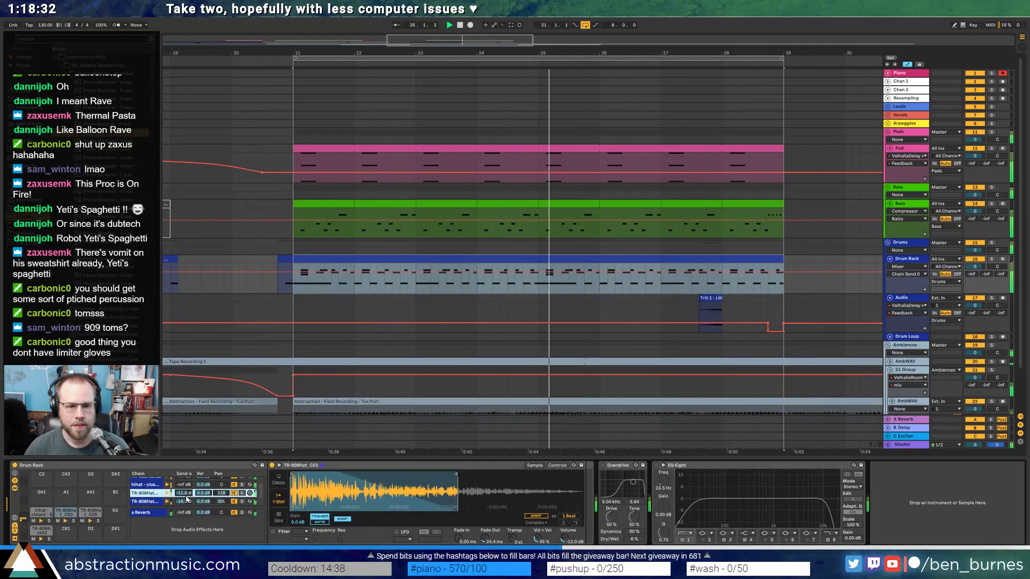
- Raise the return Reverb's dry/wet mix and lengthen its decay time to about 1.84 s
click(184, 513)
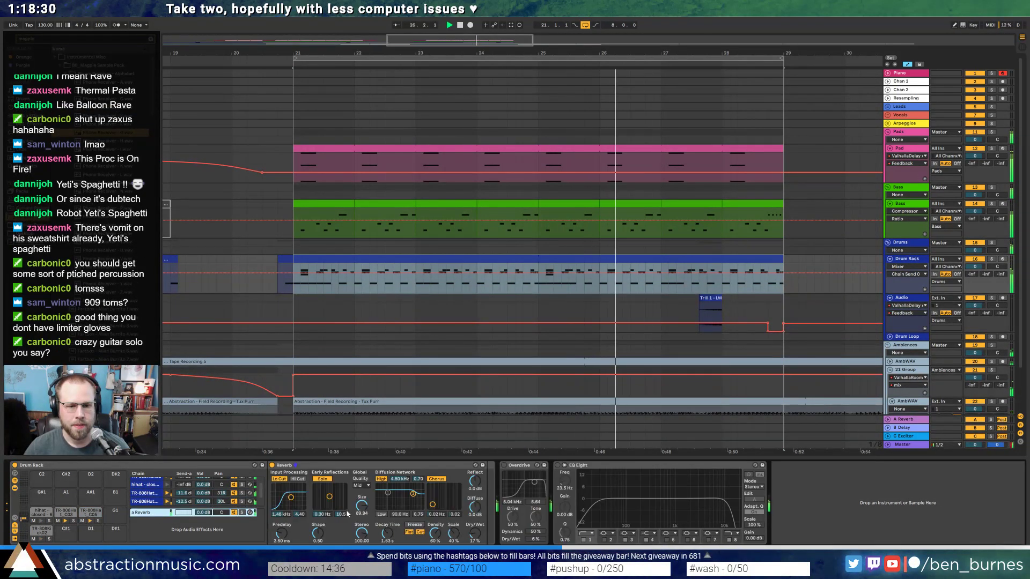
drag(475, 533, 475, 472)
drag(387, 533, 388, 530)
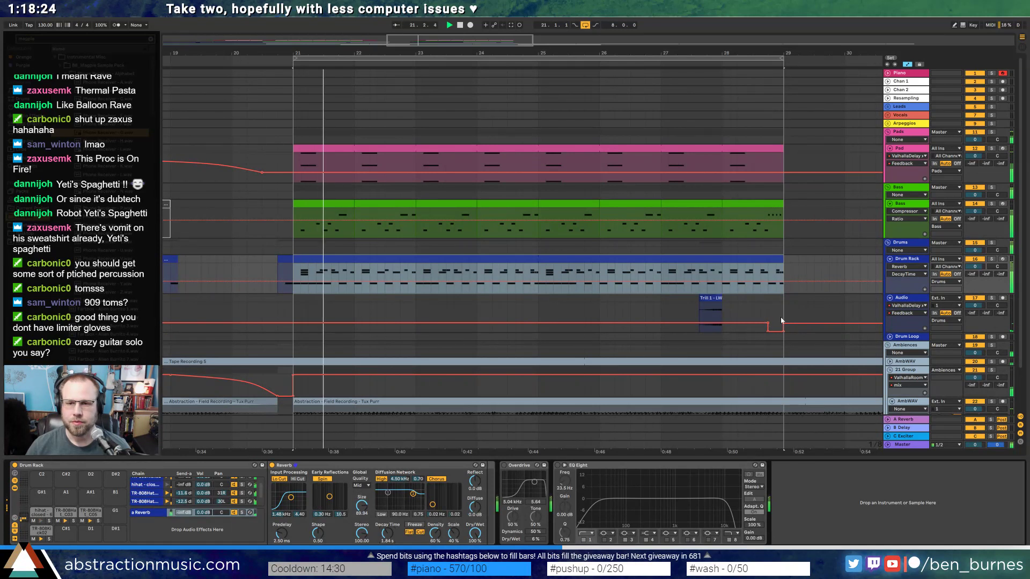
- Audition the reverberated hats, insert a new MIDI track below the Drum Rack track and stop playback
drag(622, 53, 498, 46)
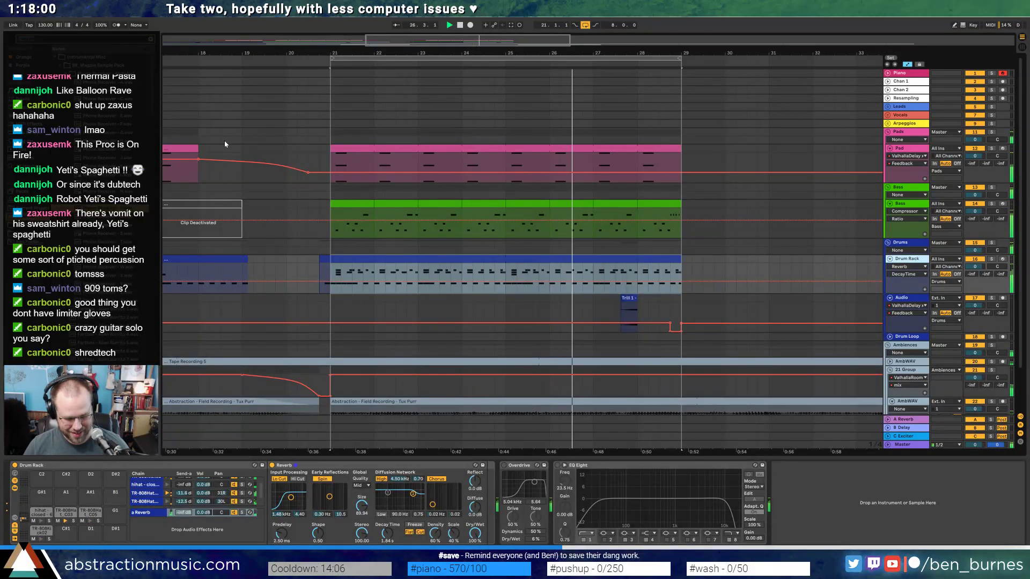
key(ctrl+shift+t)
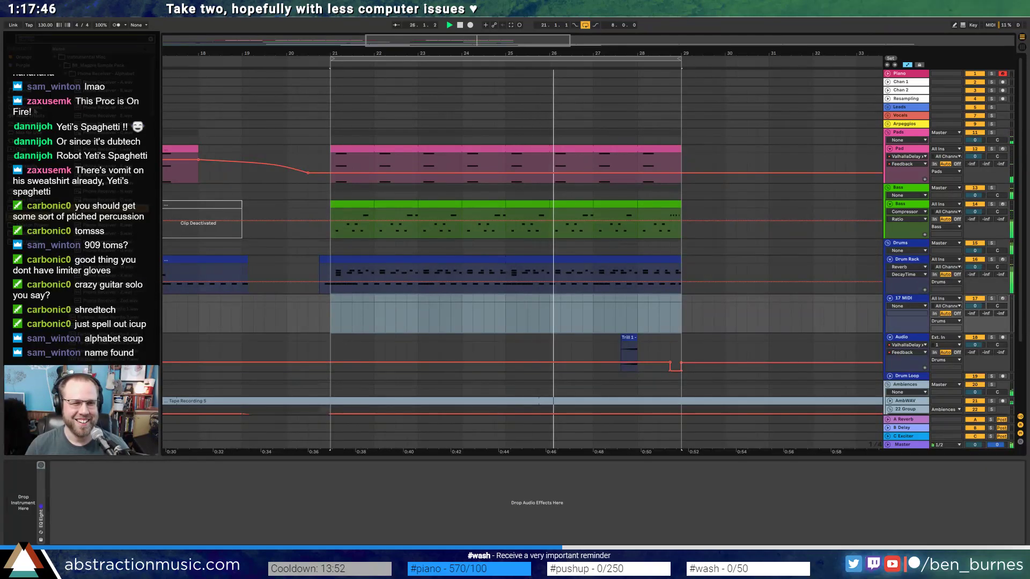
key(space)
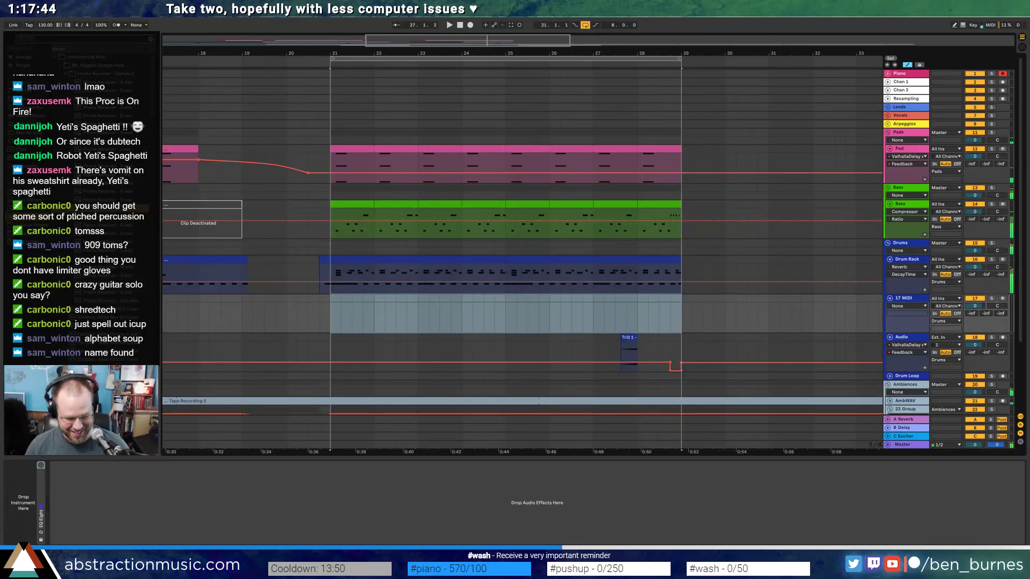
- Start saving the Live Set and browse to Media > Ableton Projects > 2 Hour Tracks 2019 on Storage (D:)
key(ctrl+s)
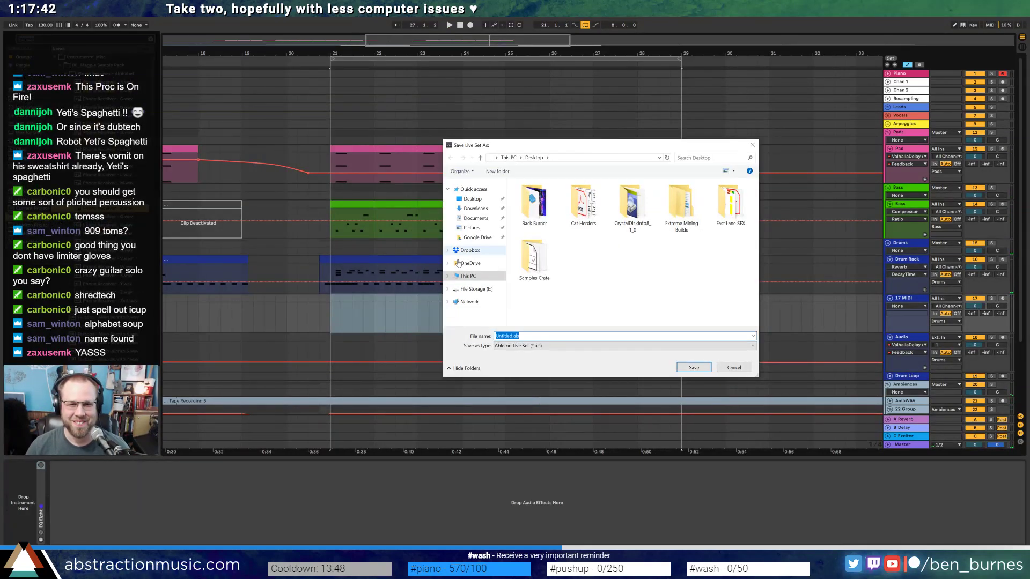
click(467, 276)
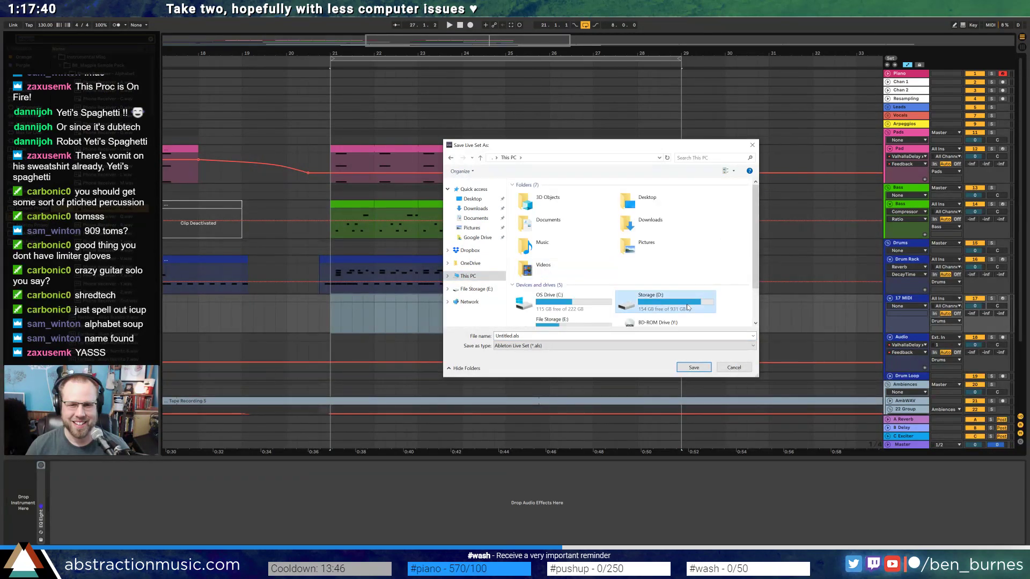
double_click(688, 307)
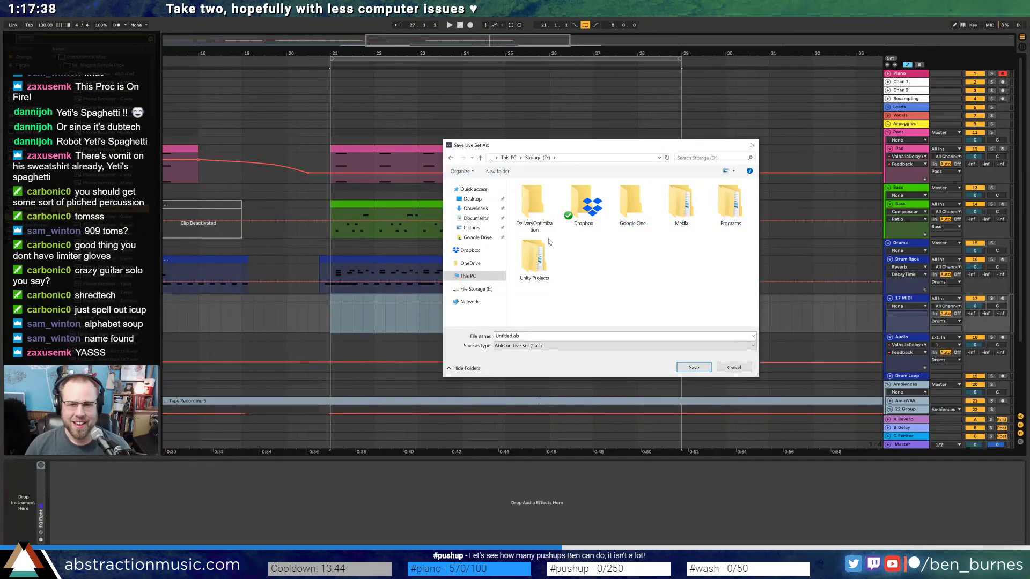
double_click(682, 204)
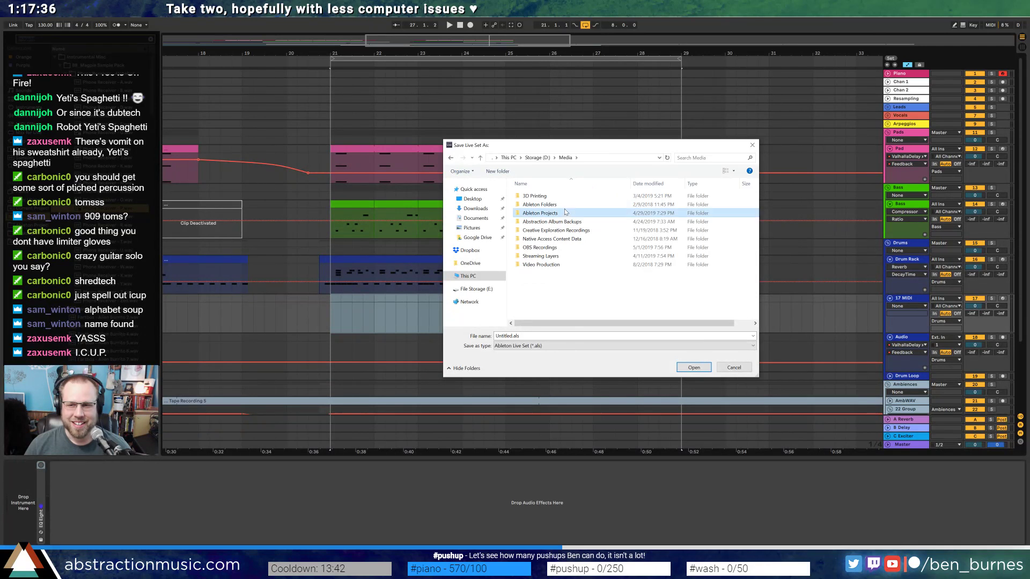
double_click(564, 213)
double_click(541, 241)
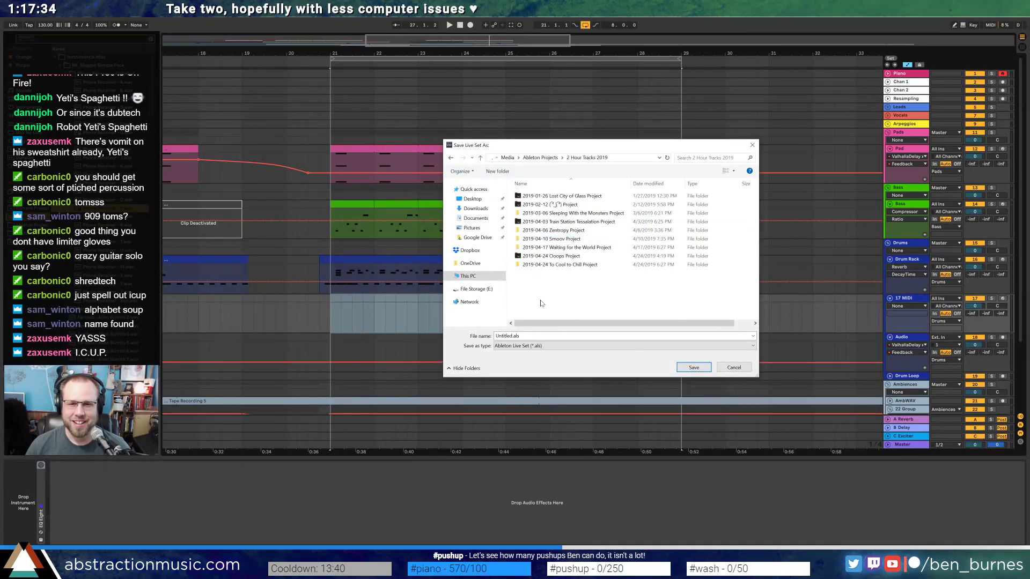
- Save the Live Set under the name 2019-05-02 ICUP
click(539, 336)
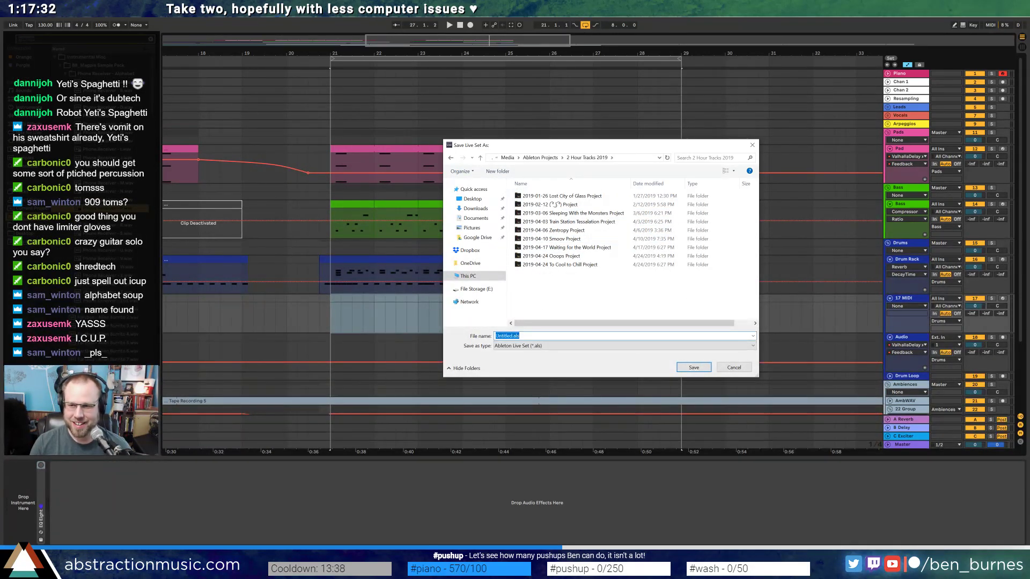
text(2019-04)
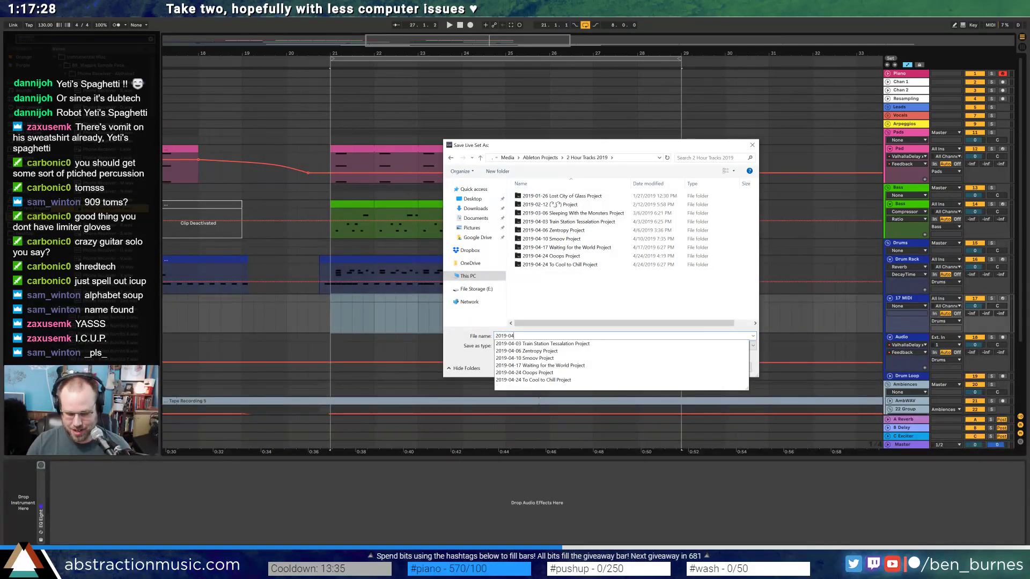
key(BackSpace)
text(5)
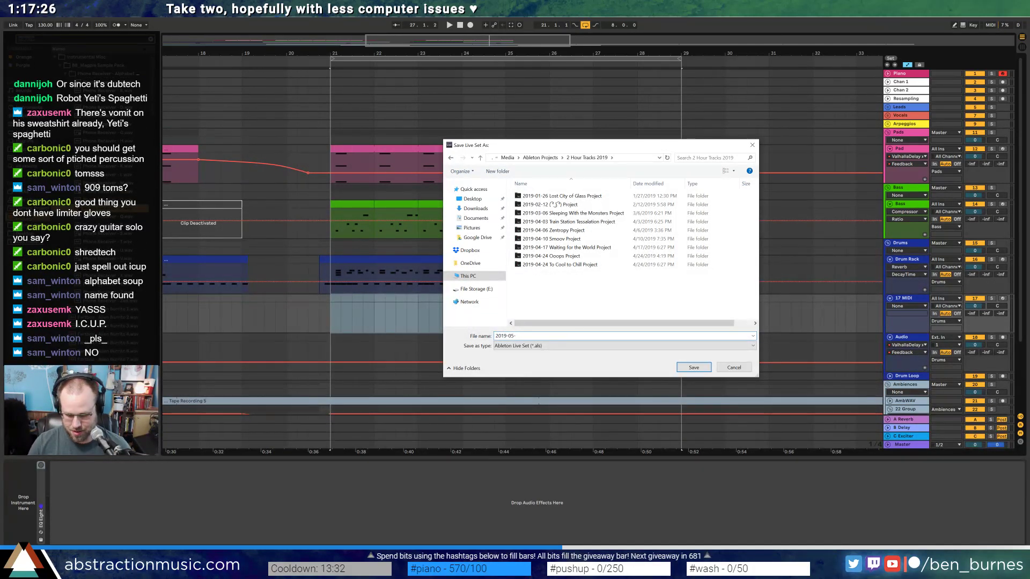
text(-02 IC)
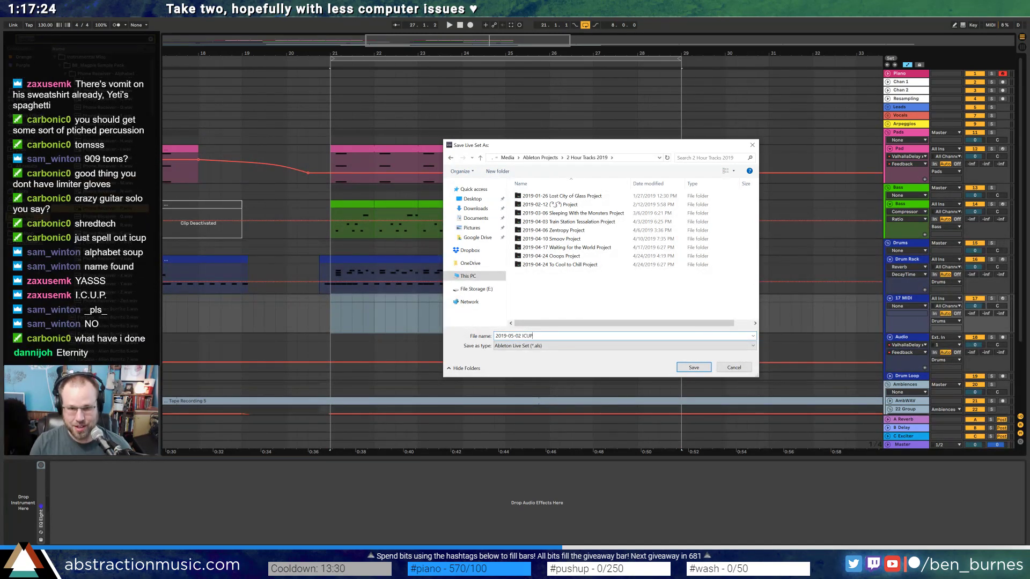
text(UP)
key(Return)
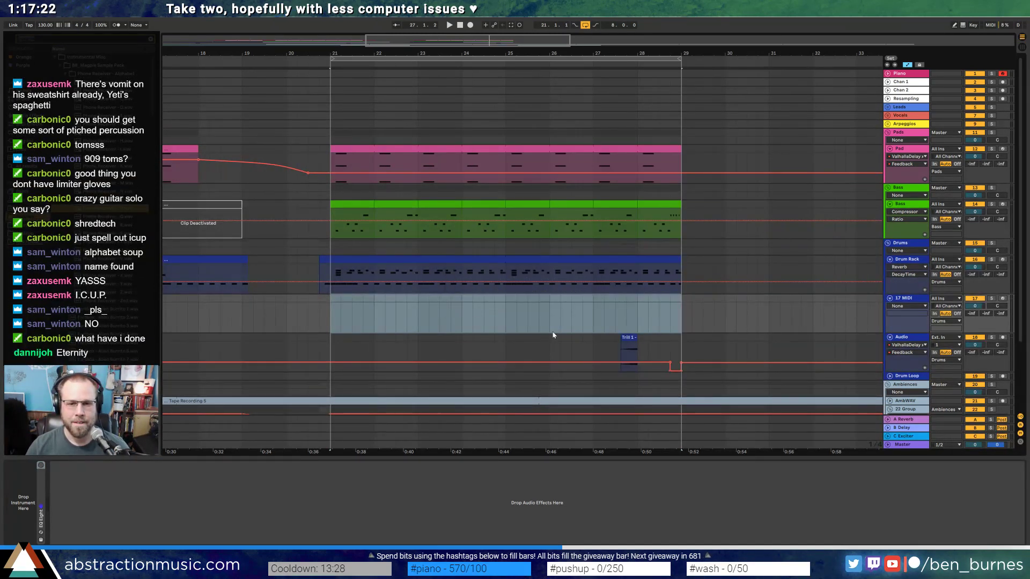
click(631, 296)
click(643, 259)
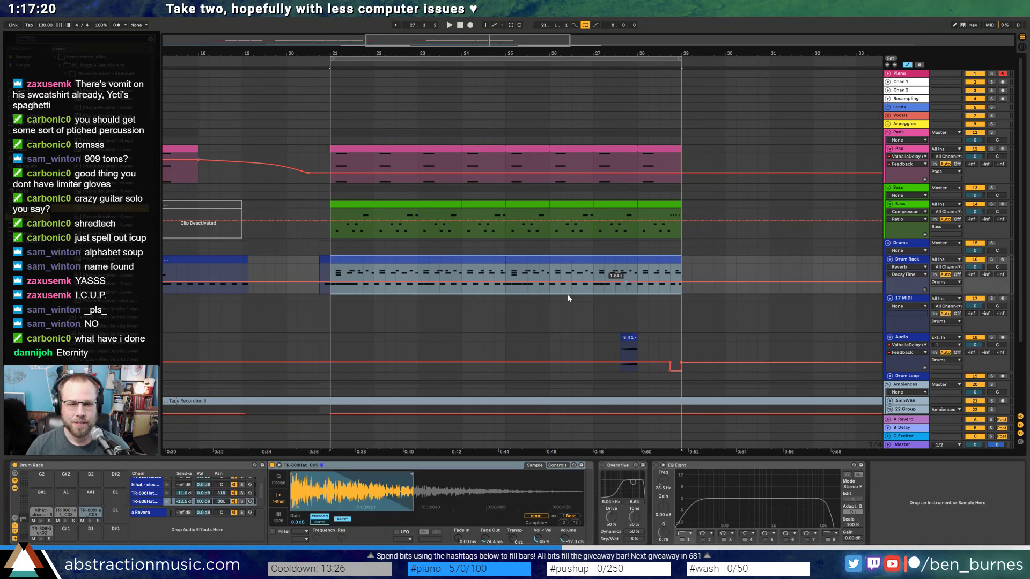
click(648, 317)
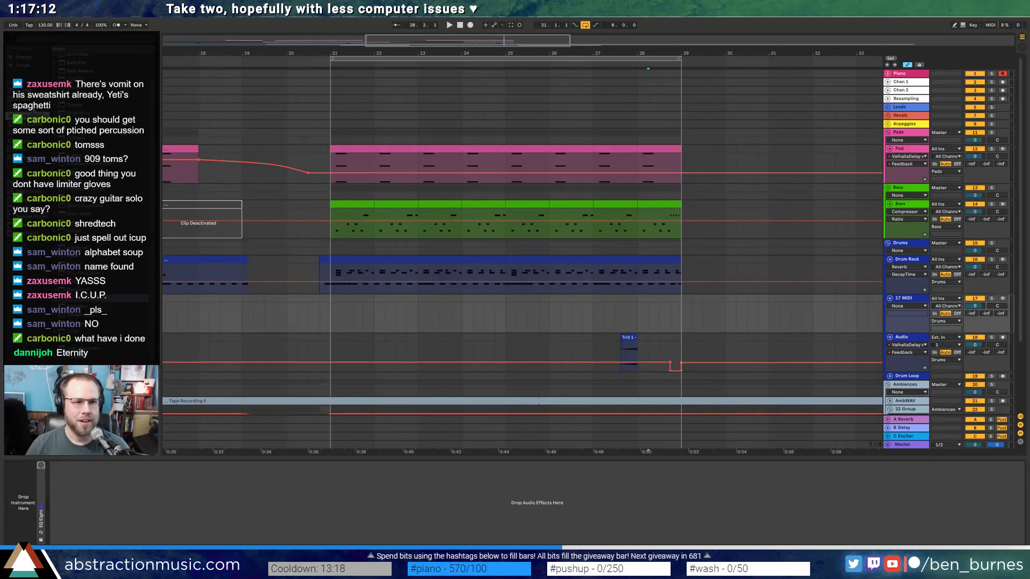
drag(79, 73, 30, 488)
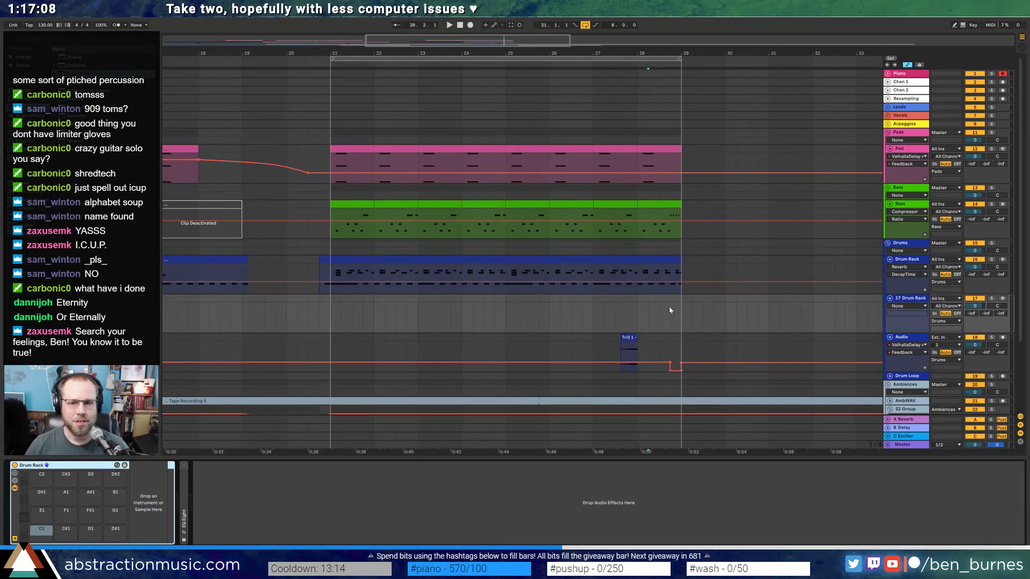
- Delete the empty 17 Drum Rack track and insert a new audio track below the Audio track in the Drums group
click(909, 299)
key(Delete)
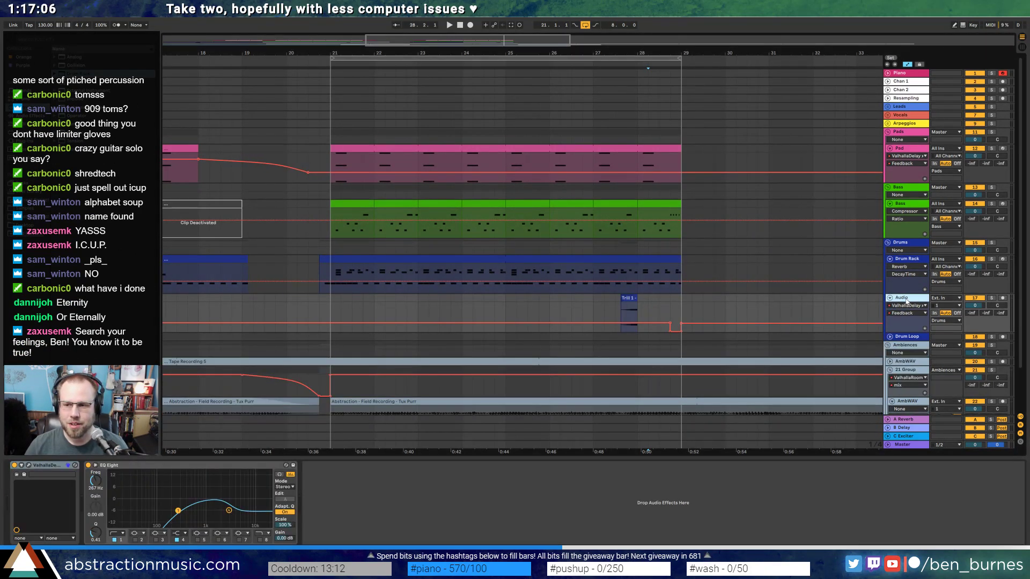
key(ctrl+t)
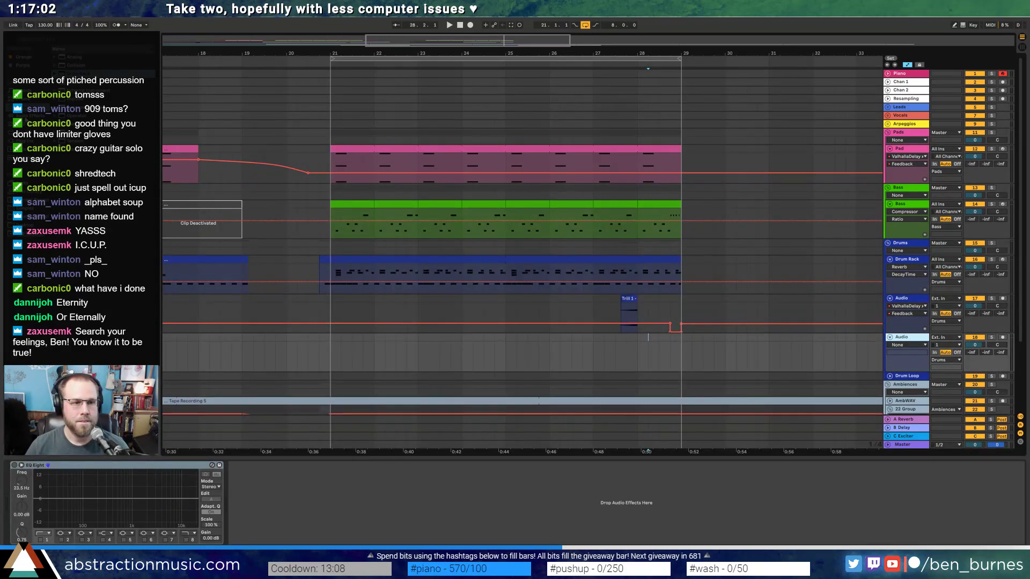
- Audition the Phone Receiver letter samples in the browser to find I, C, U and P
click(23, 209)
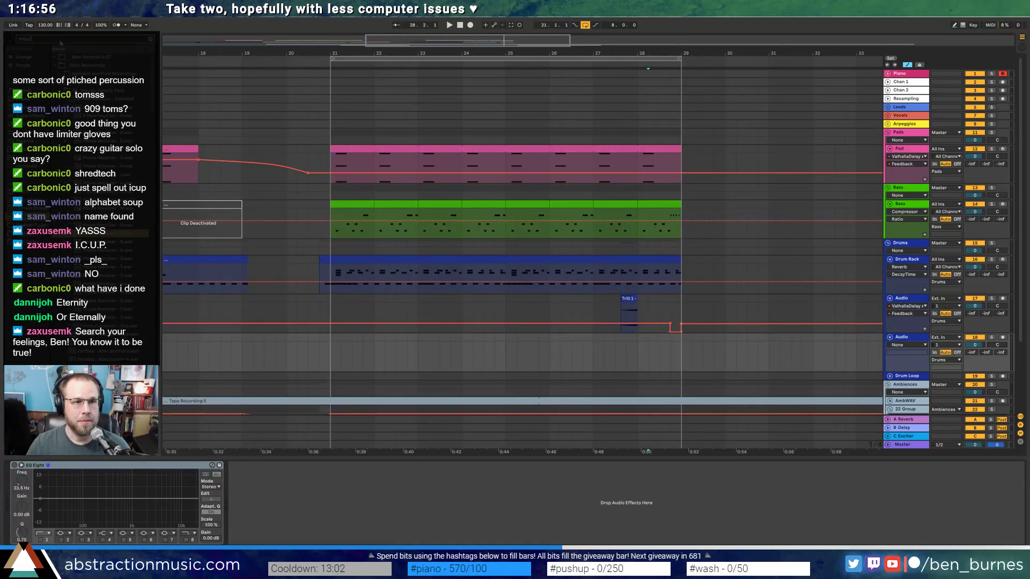
scroll(101, 182, down, 1)
click(106, 153)
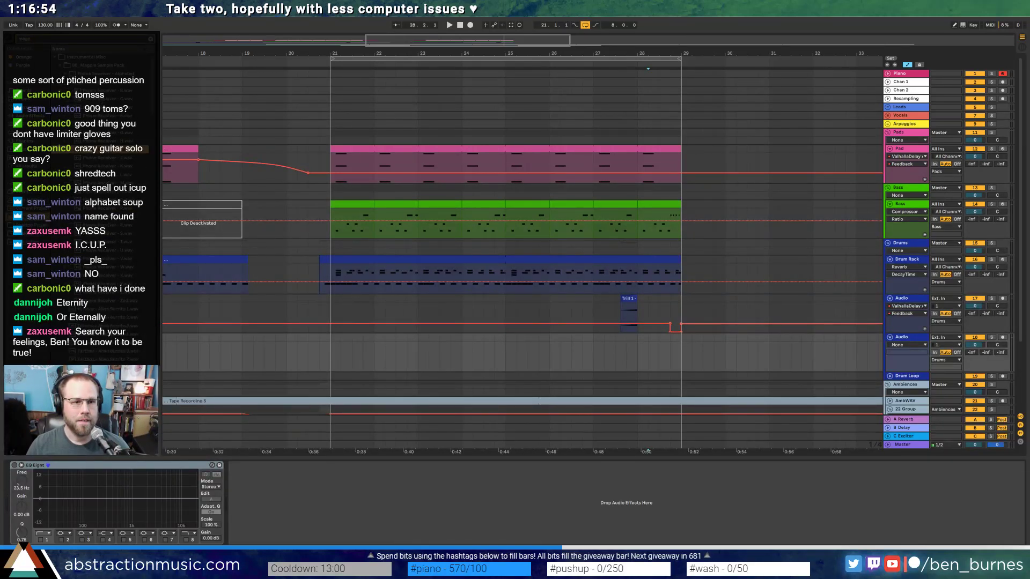
click(101, 99)
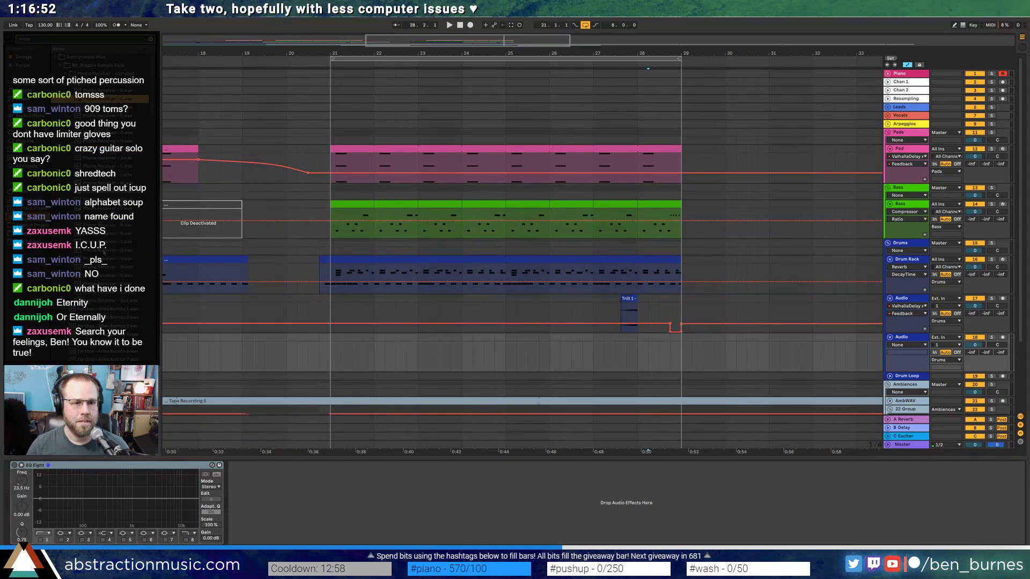
click(103, 250)
click(118, 210)
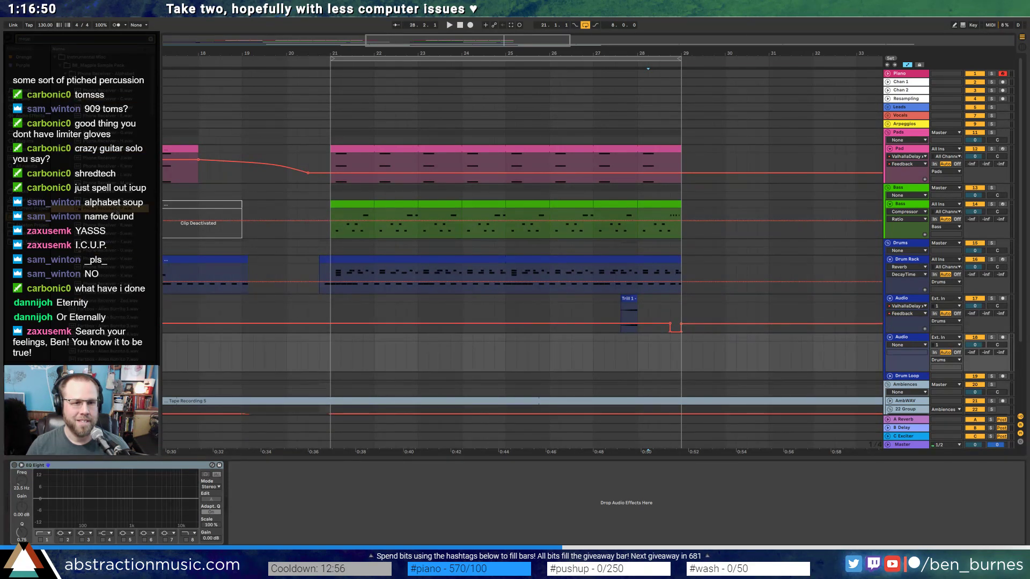
- Place the Phone Receiver I, C, U and P samples back to back on the new audio track, starting at bar 28
drag(102, 148, 639, 351)
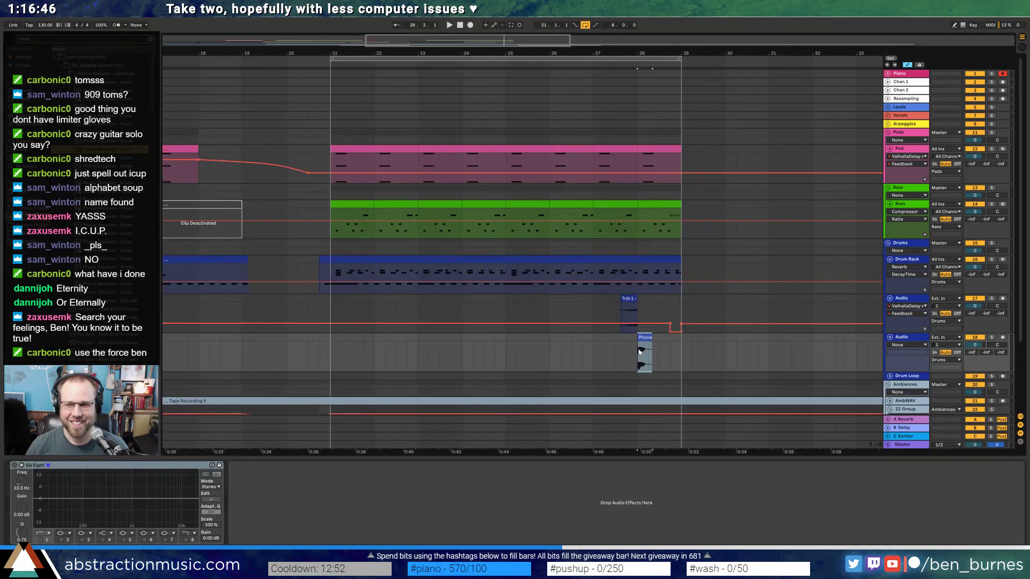
drag(119, 100, 650, 355)
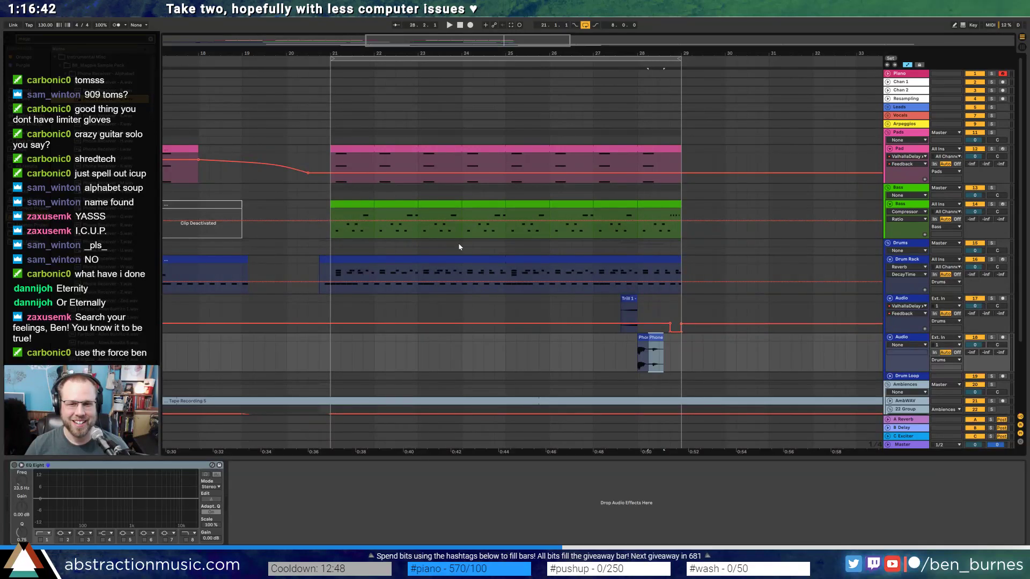
drag(107, 252, 658, 350)
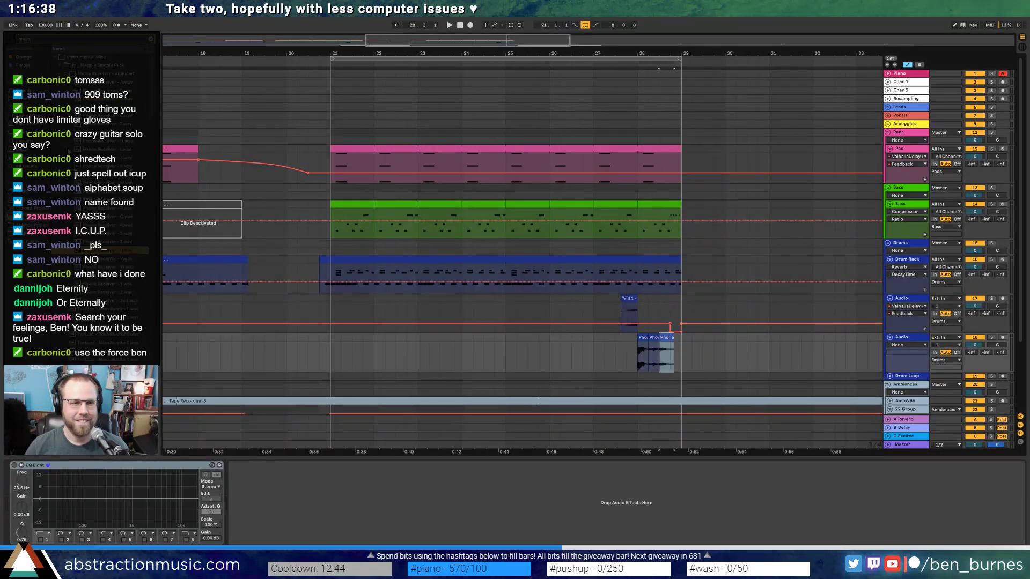
click(670, 355)
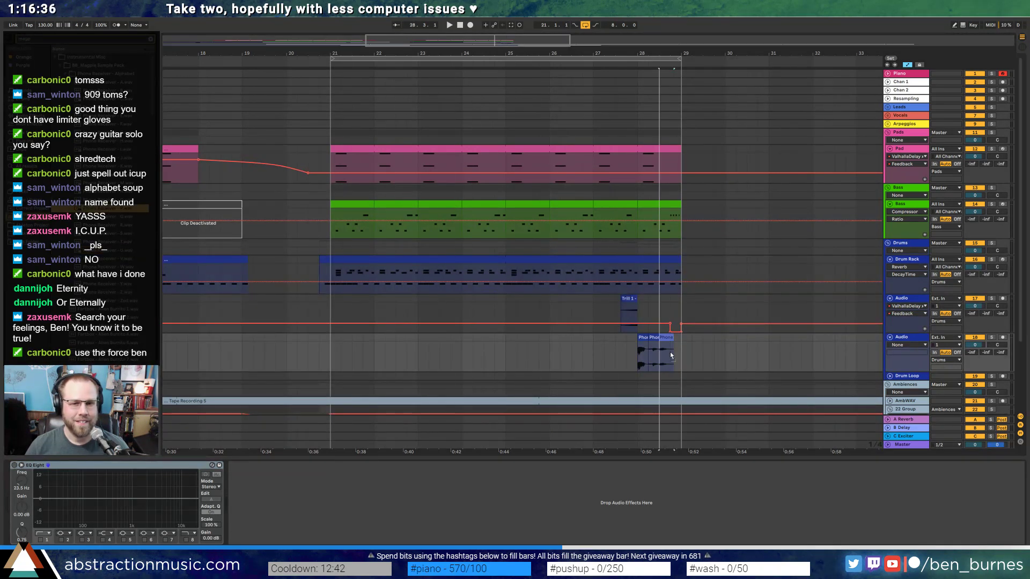
drag(674, 358, 671, 353)
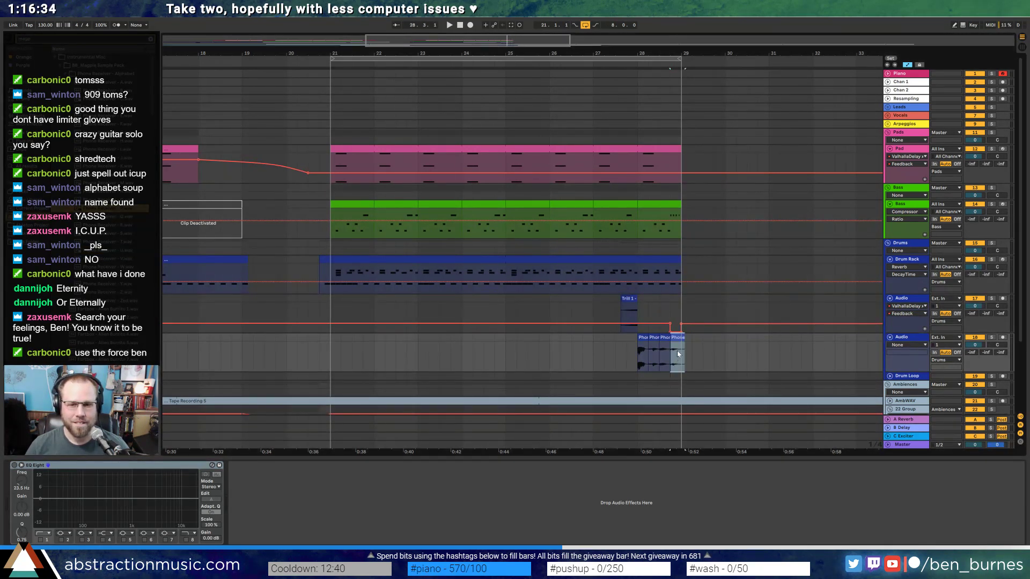
- Play the letter samples in context and trim the end of the Phone Receiver - P clip to bar 29
scroll(677, 350, up, 7)
scroll(413, 352, down, 3)
click(187, 358)
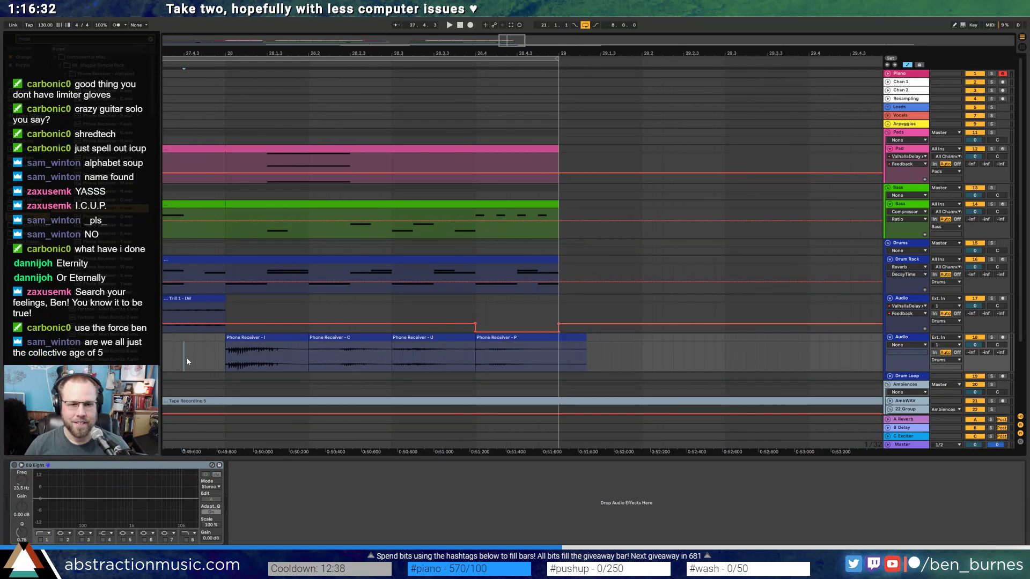
key(space)
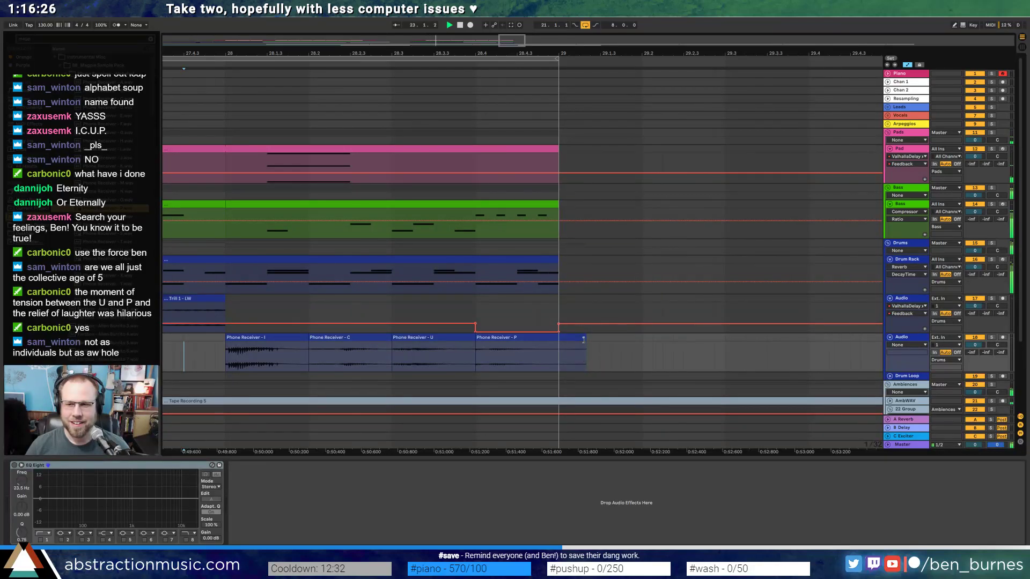
drag(584, 340, 557, 340)
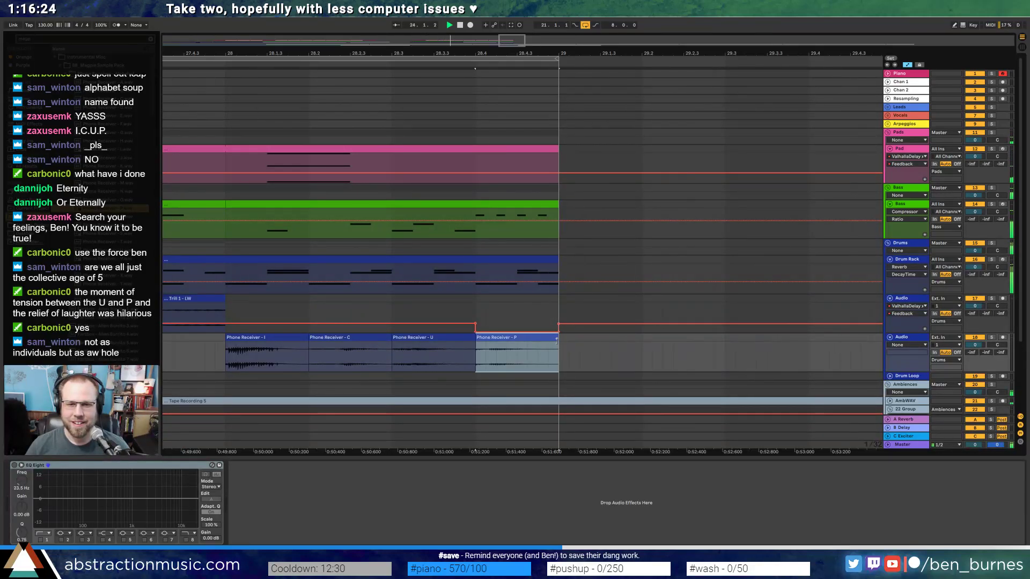
click(530, 364)
- Move the Phone Receiver I, C and U clips to 27, 27.3 and 28, and audition the spacing against the P clip
scroll(382, 324, down, 5)
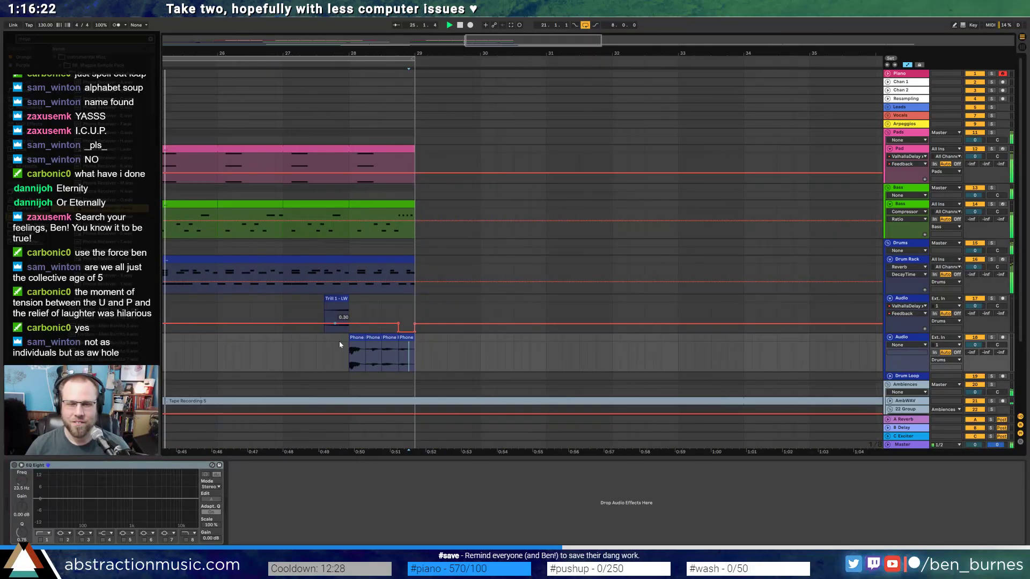
scroll(359, 349, up, 5)
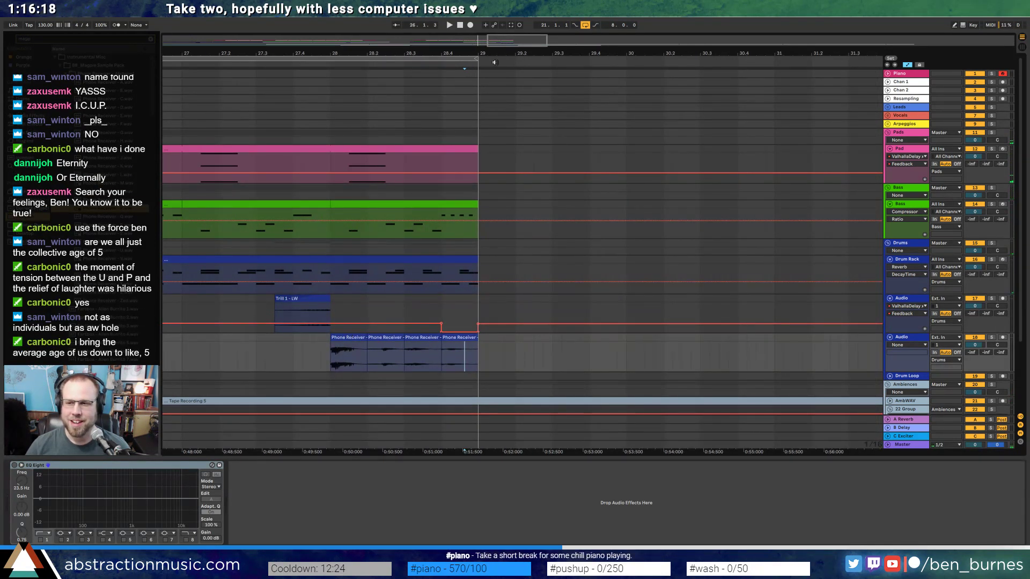
scroll(531, 363, left, 8)
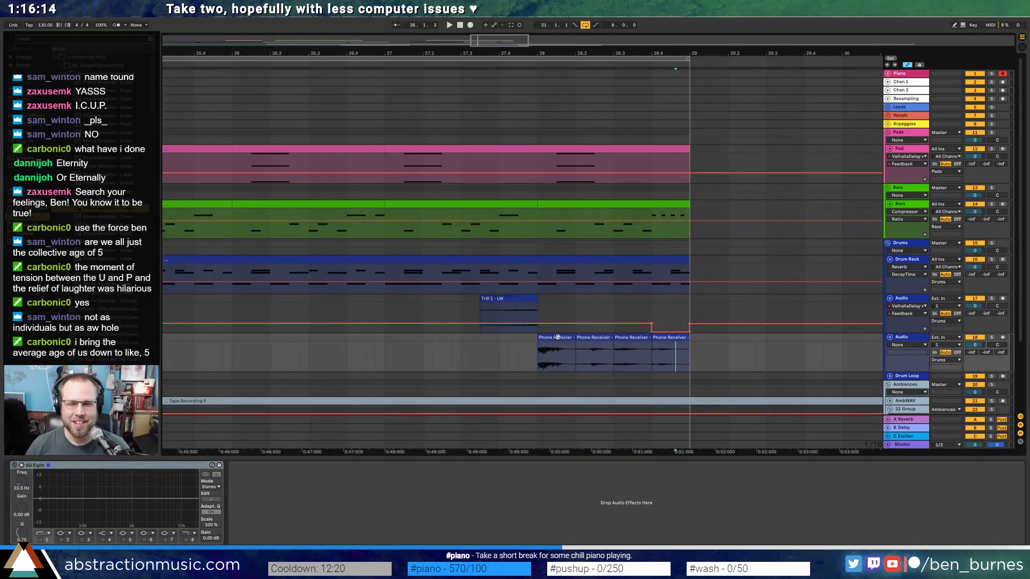
drag(558, 337, 405, 337)
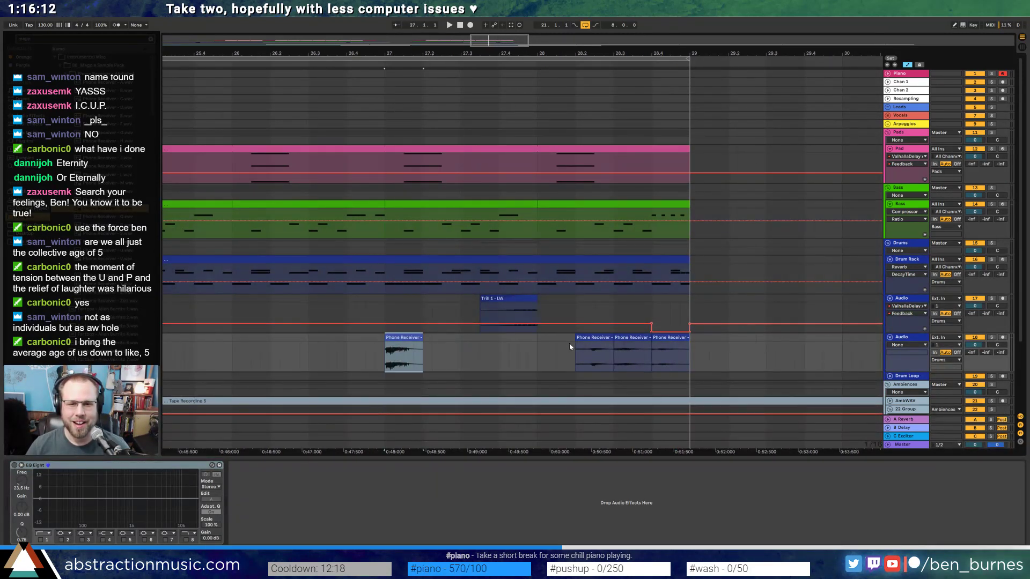
drag(594, 337, 490, 338)
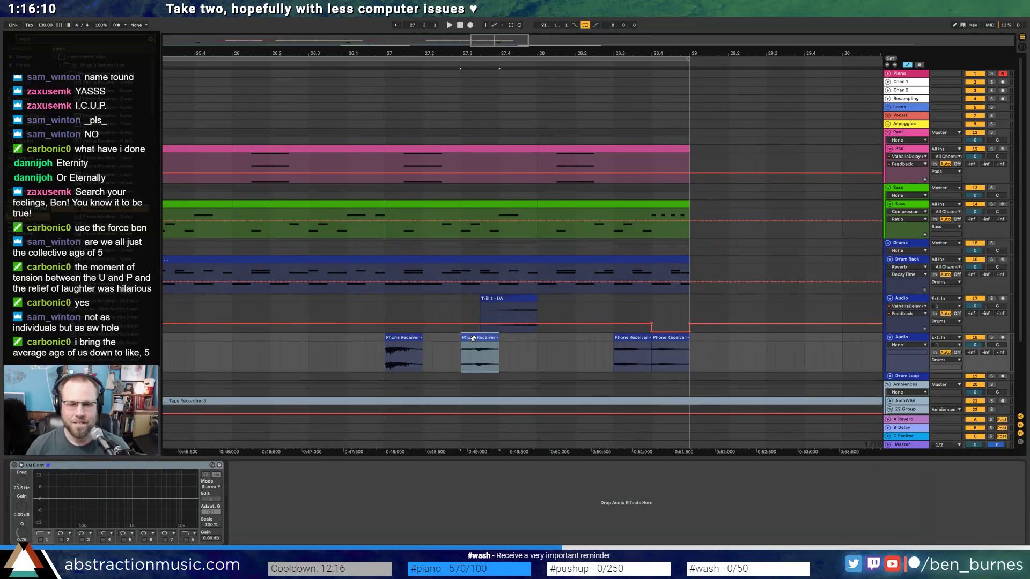
key(space)
click(638, 337)
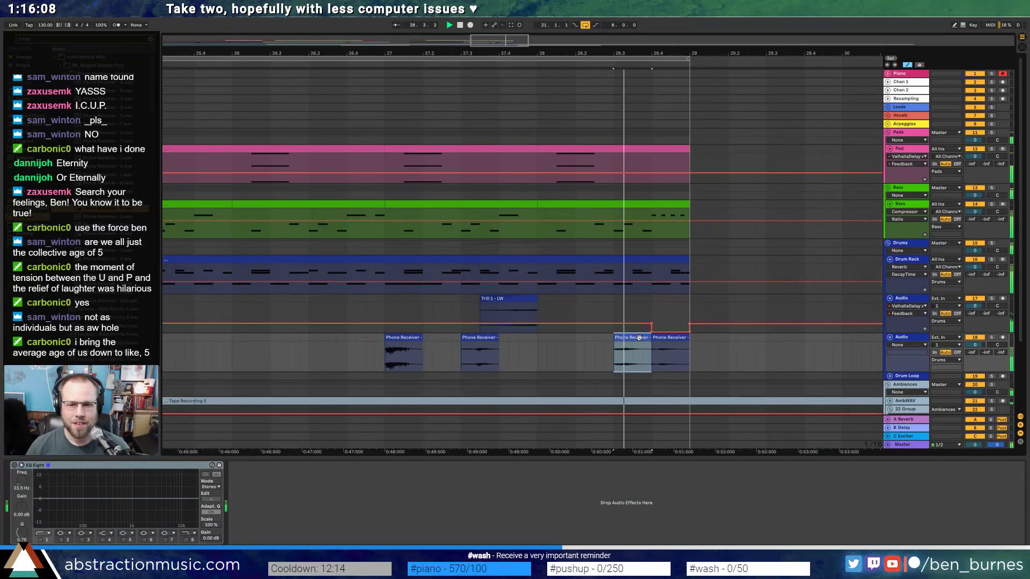
key(space)
drag(638, 338, 563, 338)
click(666, 338)
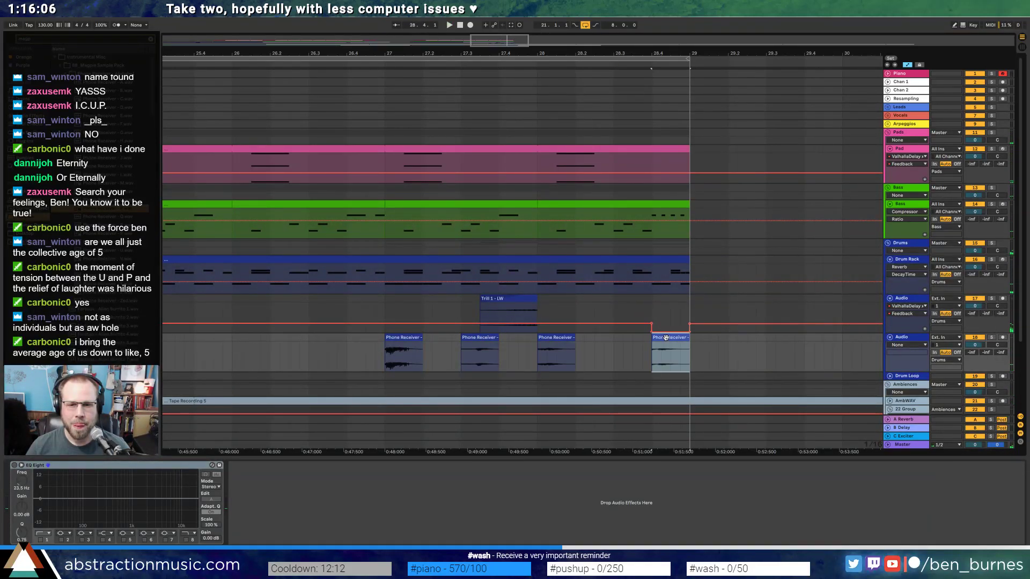
key(space)
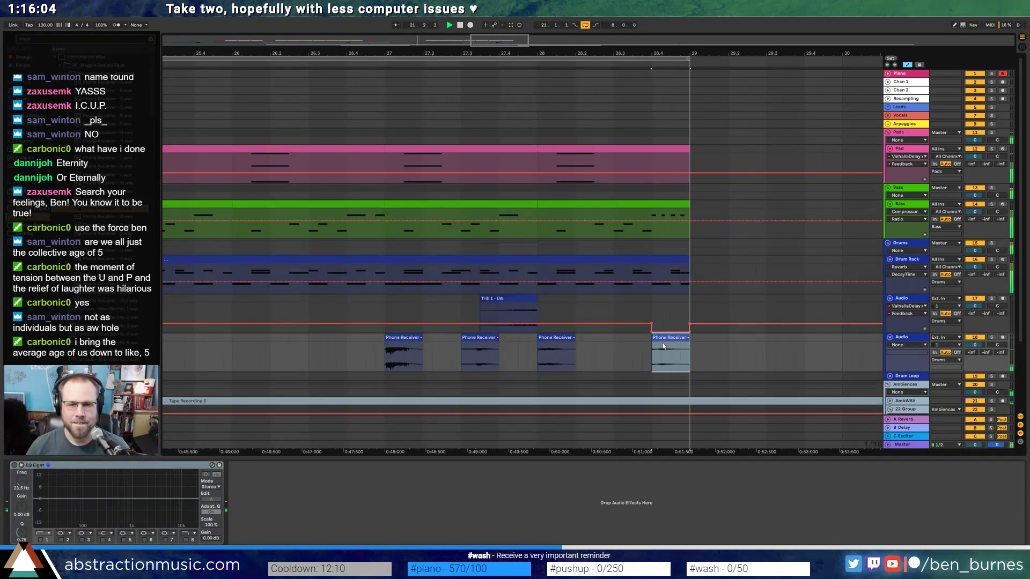
- Add a Compressor ahead of EQ Eight on the Phone Receiver track and insert a new MIDI track below it
double_click(665, 339)
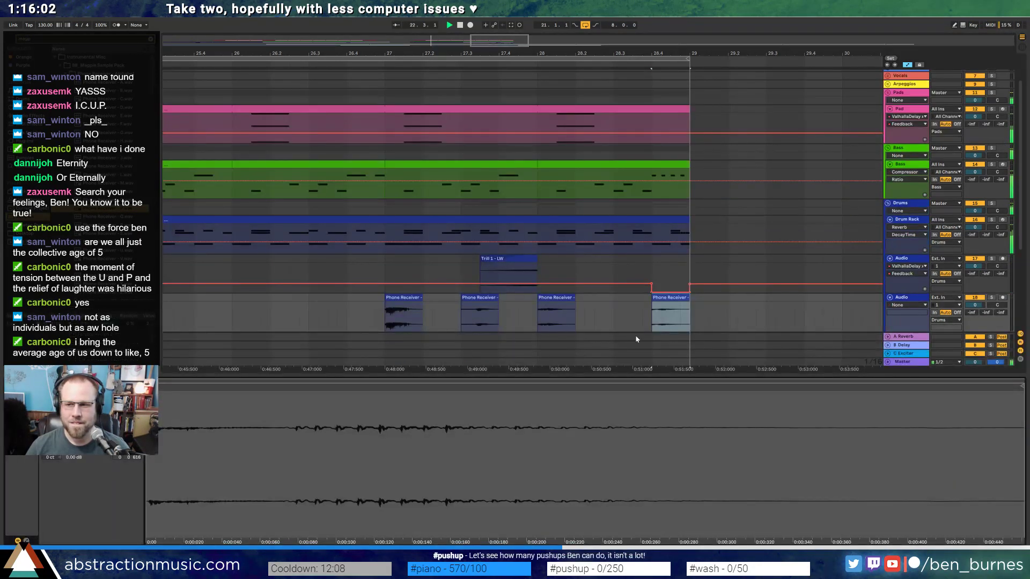
scroll(476, 309, down, 3)
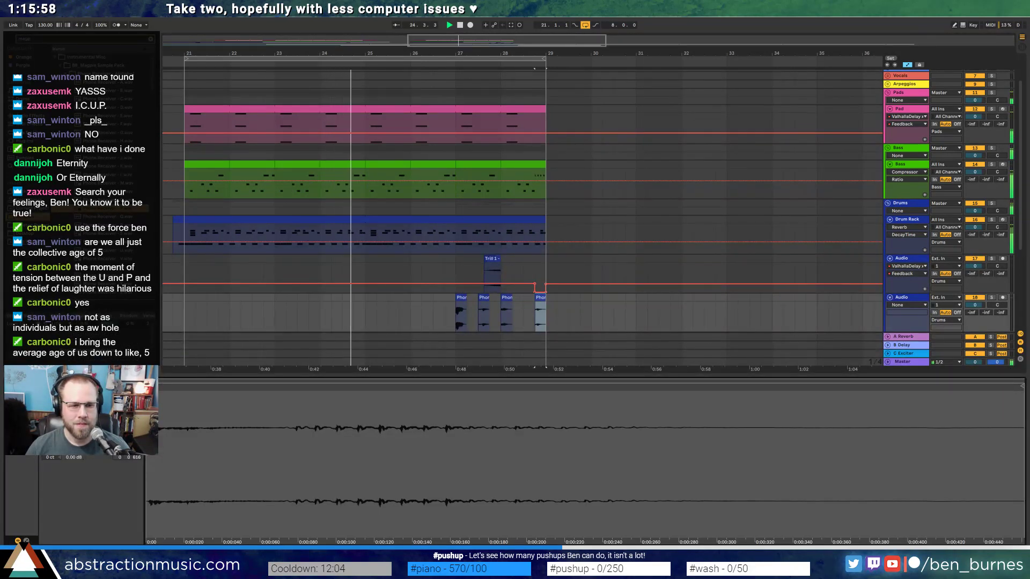
double_click(484, 298)
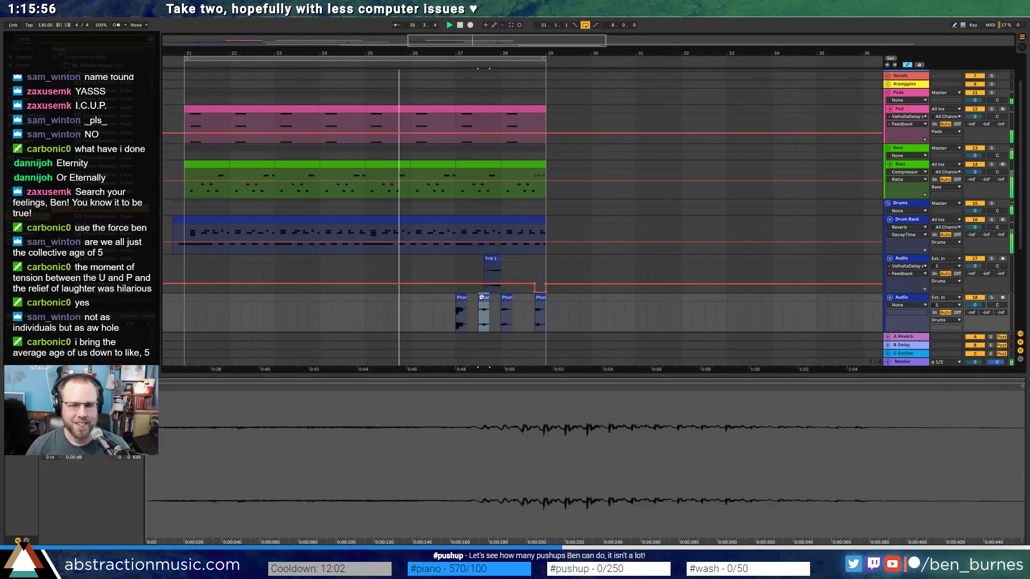
key(shift+Tab)
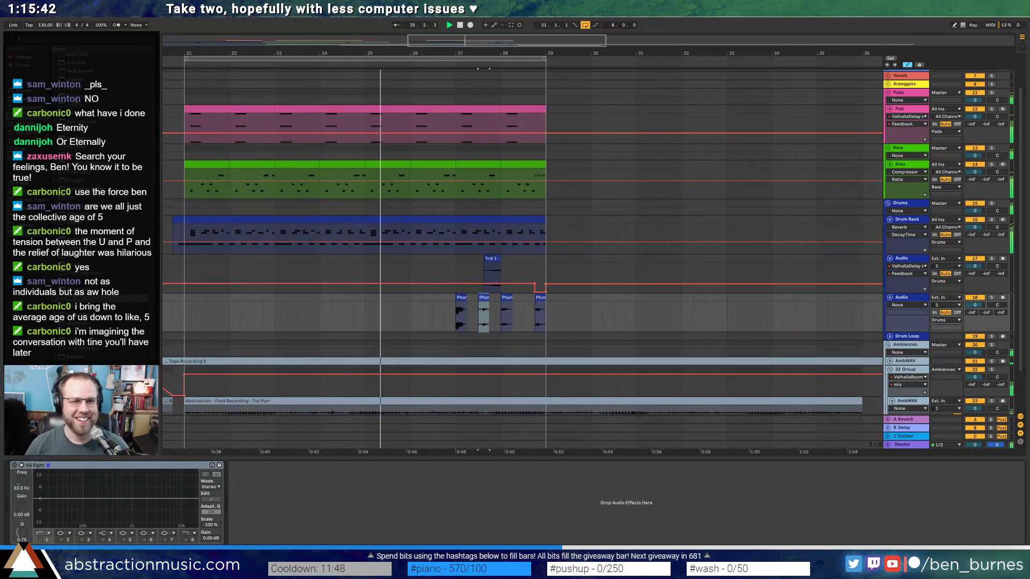
drag(77, 96, 17, 500)
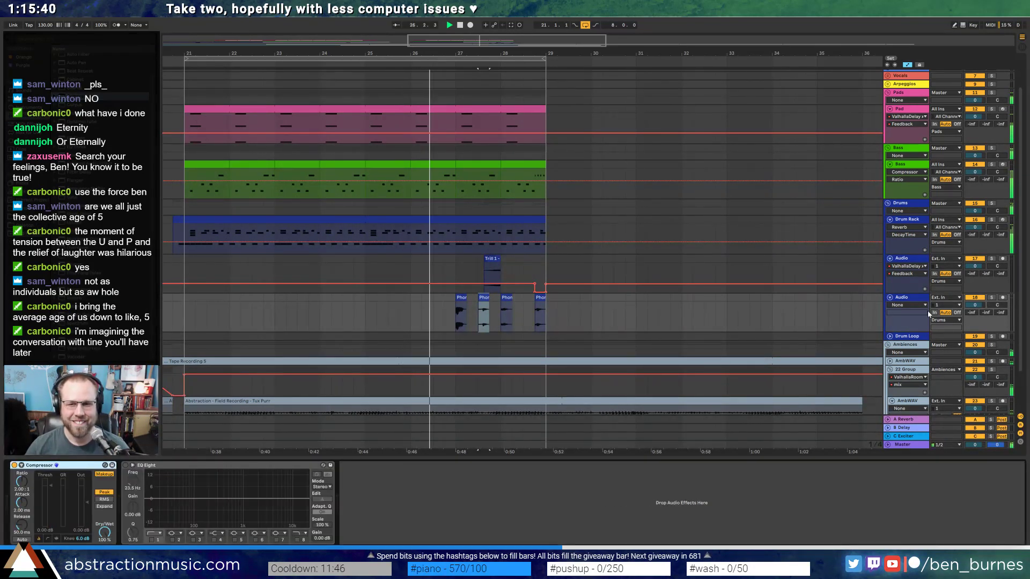
key(ctrl+shift+t)
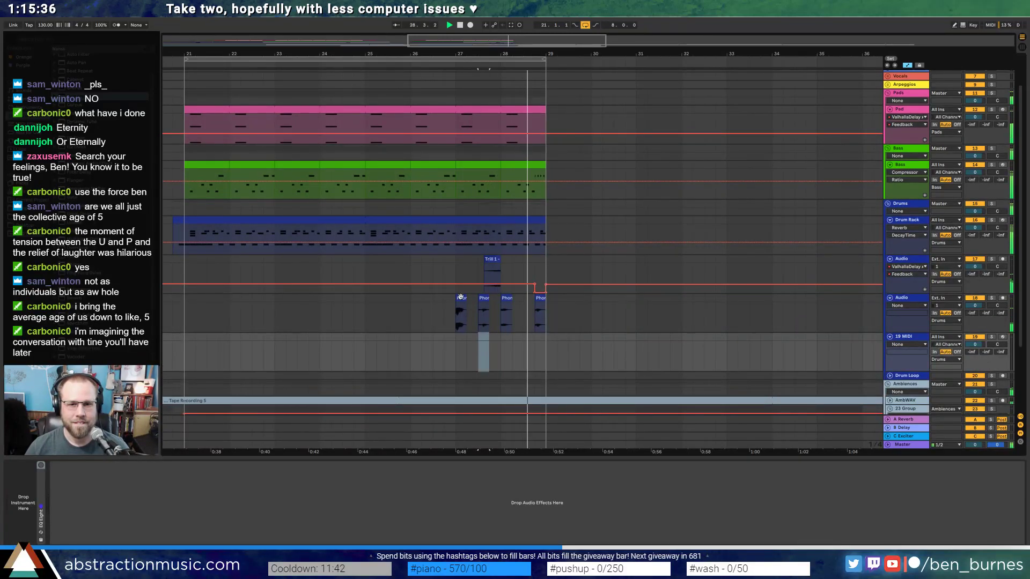
- Trim the start of the Phone Receiver - I clip, shift it to begin slightly before bar 27, and play it
click(460, 298)
scroll(461, 298, up, 5)
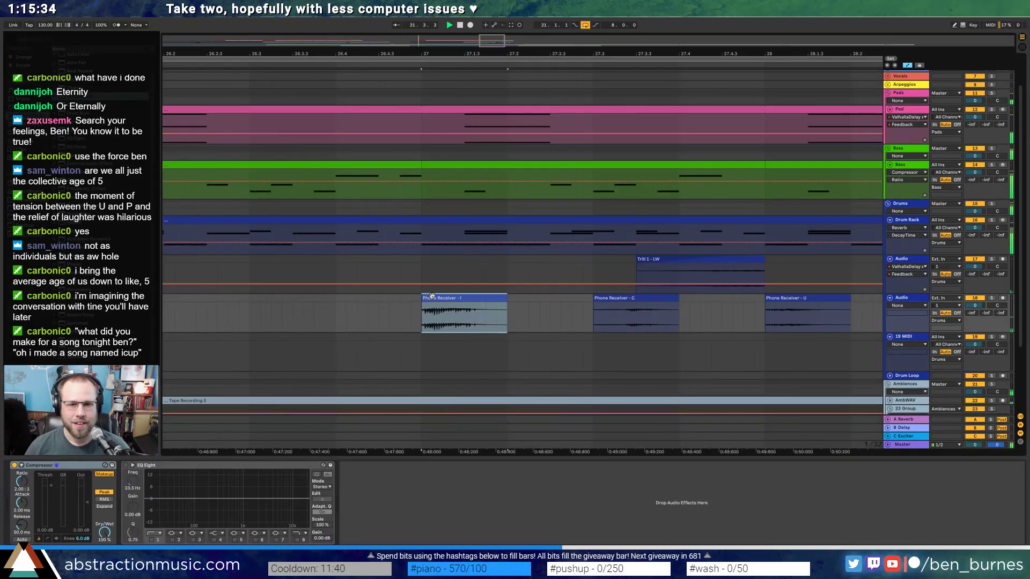
scroll(435, 298, up, 3)
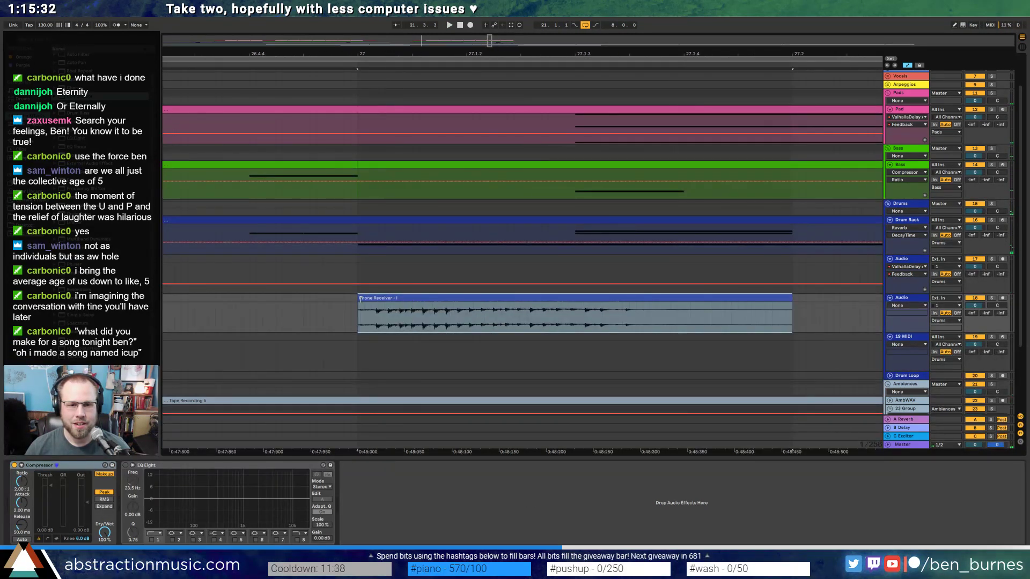
drag(359, 299, 372, 298)
key(space)
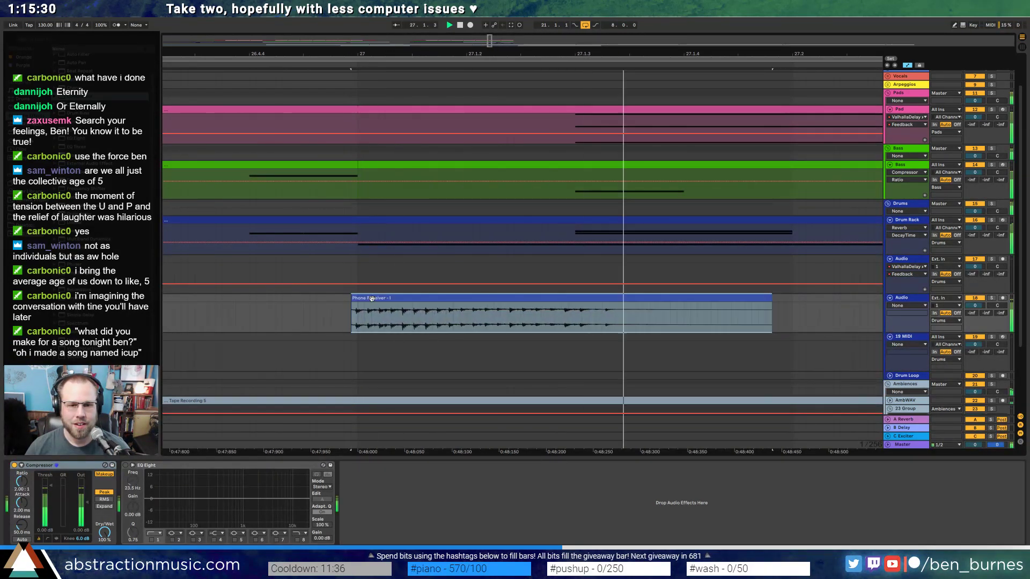
- Trim the start of the Phone Receiver - C clip, align it at 27.3, and audition the timing up to the U clip
drag(492, 41, 501, 33)
mouse_move(279, 298)
mouse_down()
mouse_move(245, 298)
mouse_move(276, 298)
mouse_move(272, 307)
mouse_up()
click(272, 314)
key(space)
key(space)
key(space)
key(space)
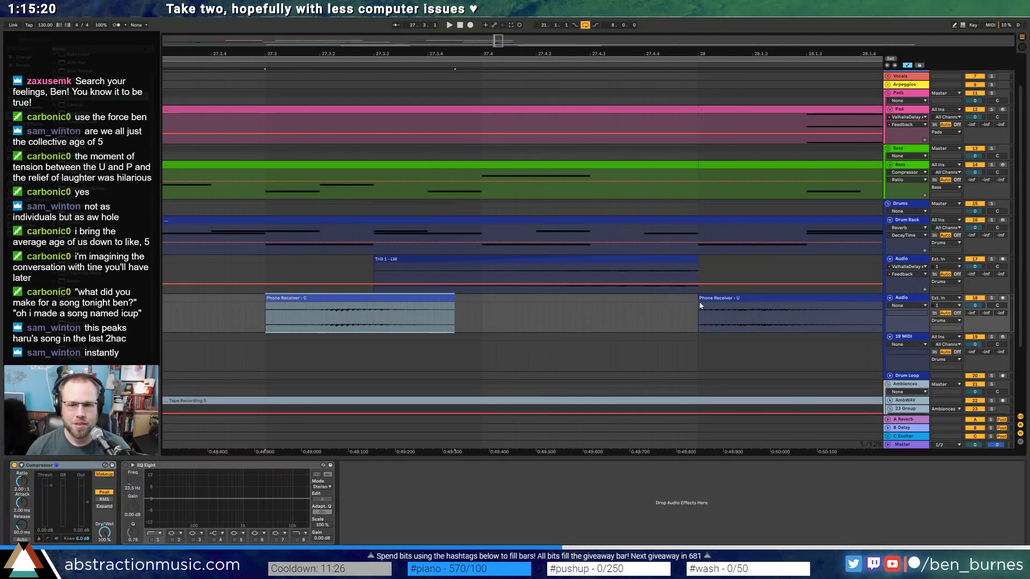
drag(711, 298, 711, 298)
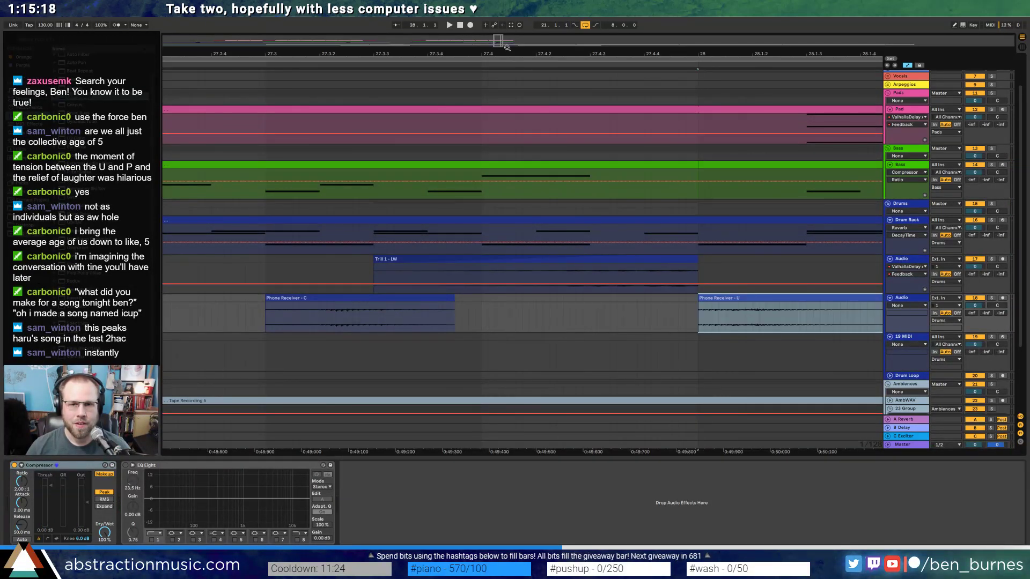
- Adjust the filter of the Ping Pong Delay on the B Delay return to about 3.3 kHz
drag(499, 43, 497, 10)
click(566, 306)
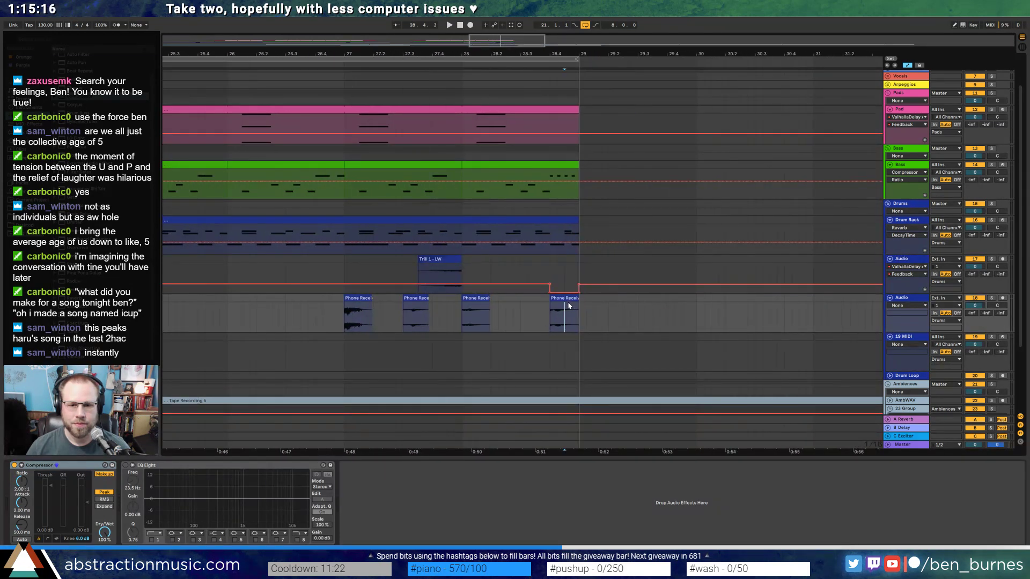
click(568, 297)
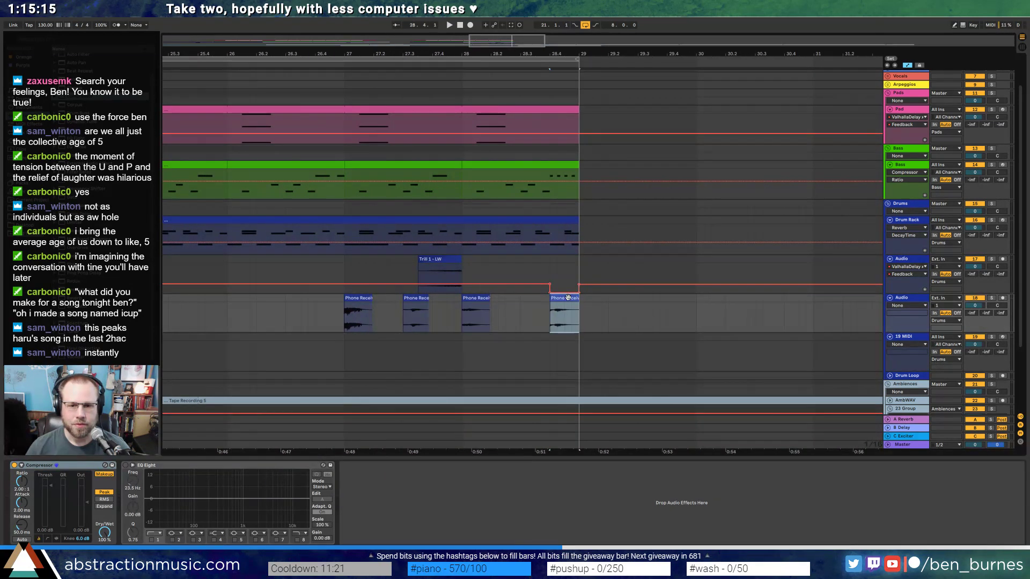
click(902, 428)
drag(38, 487, 44, 486)
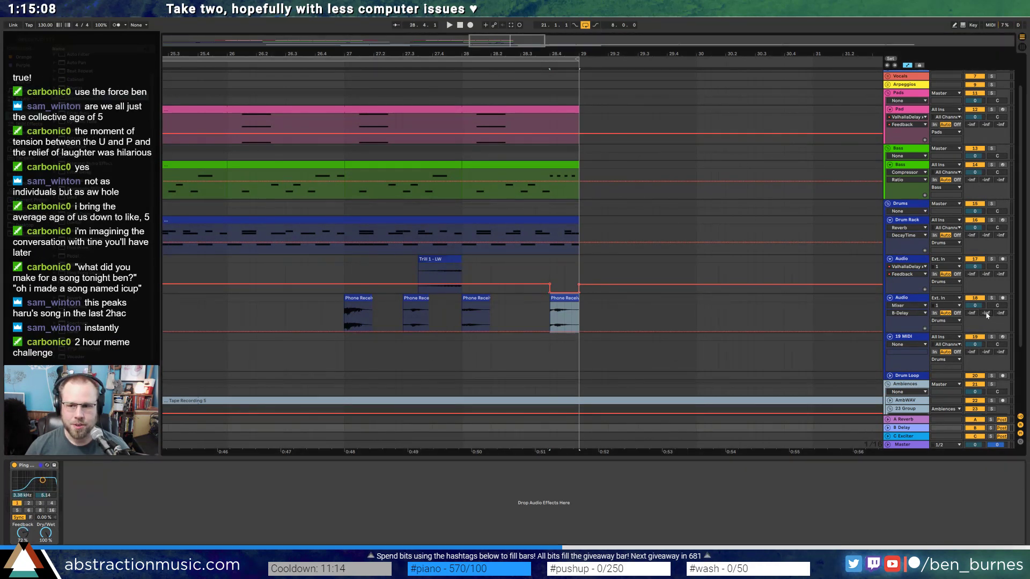
- Draw a spike in the letter track's B-Delay send automation over the Phone Receiver - P clip and play it back
click(558, 332)
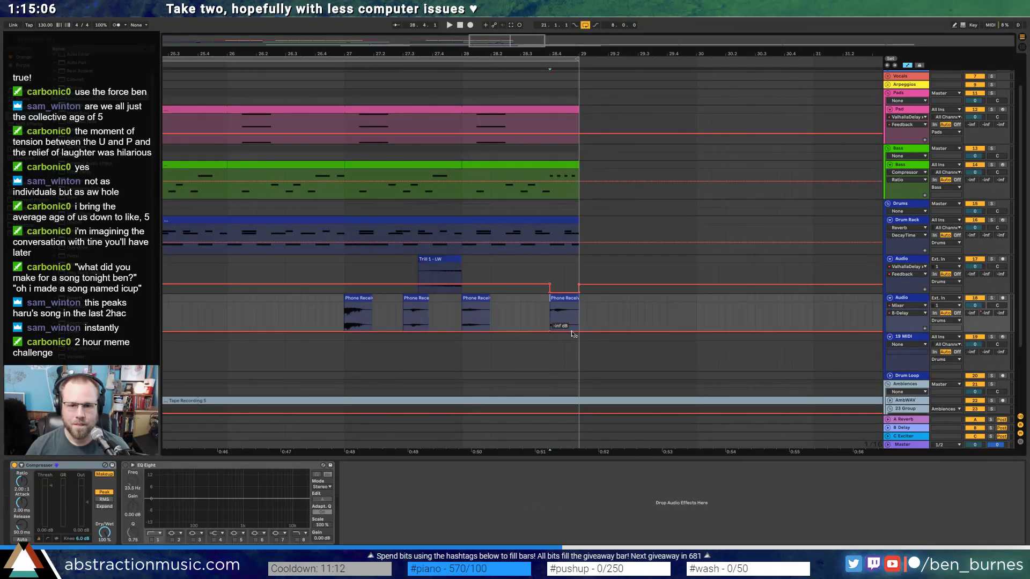
drag(558, 332, 557, 320)
key(space)
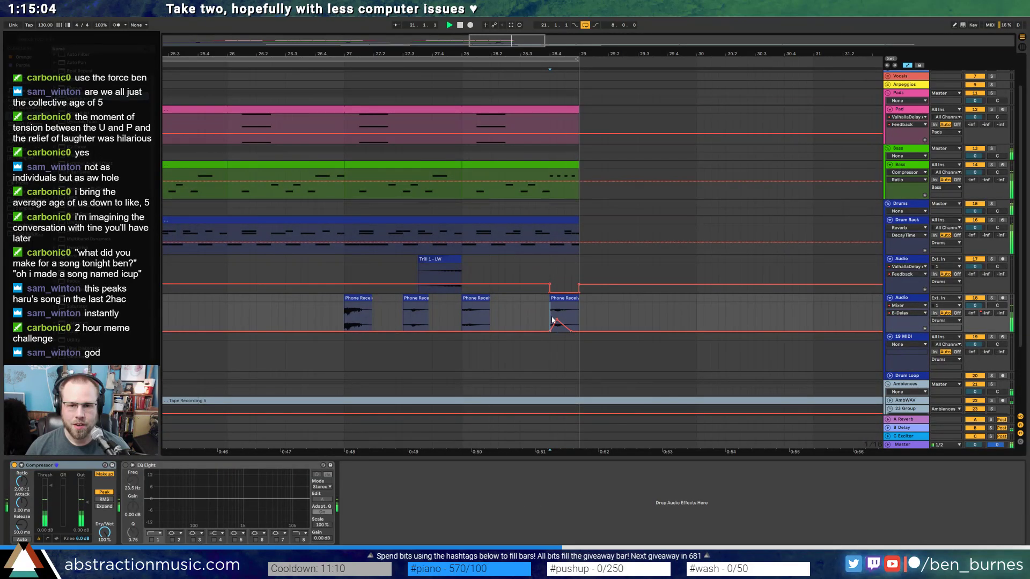
- Check the clip's waveform and play the whole section from 20.4 with automation hidden
key(shift+Tab)
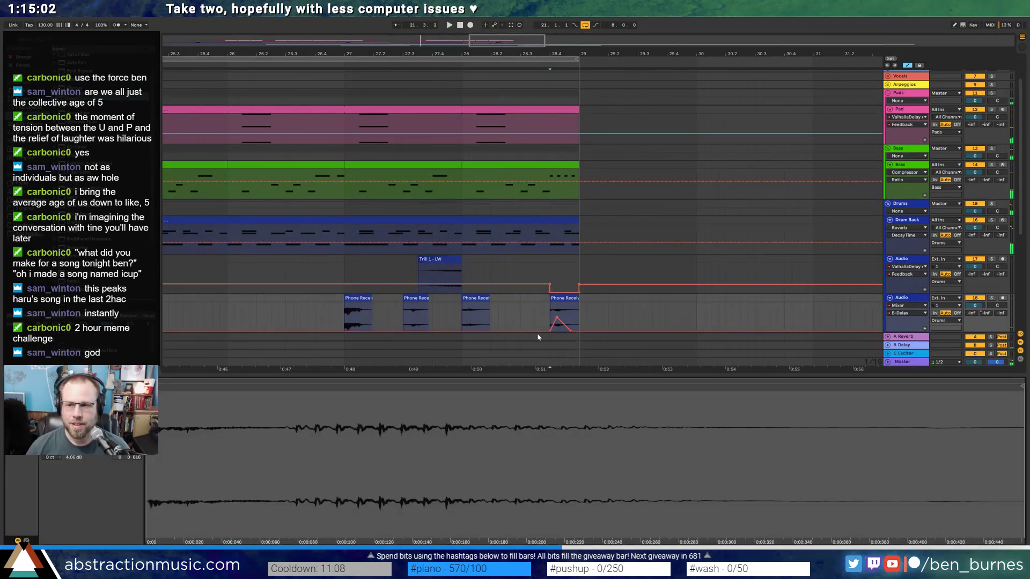
key(shift+Tab)
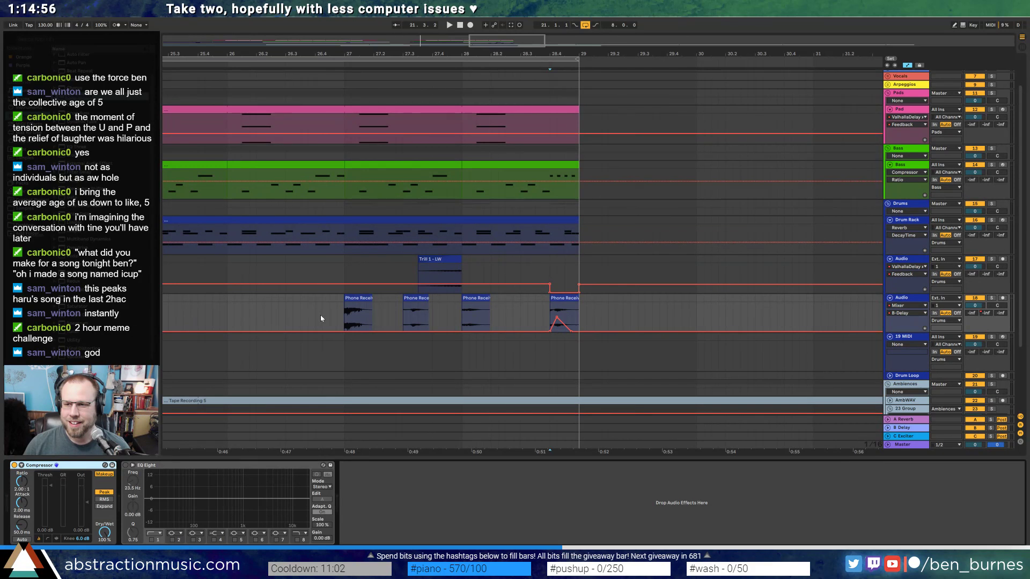
drag(488, 38, 730, 51)
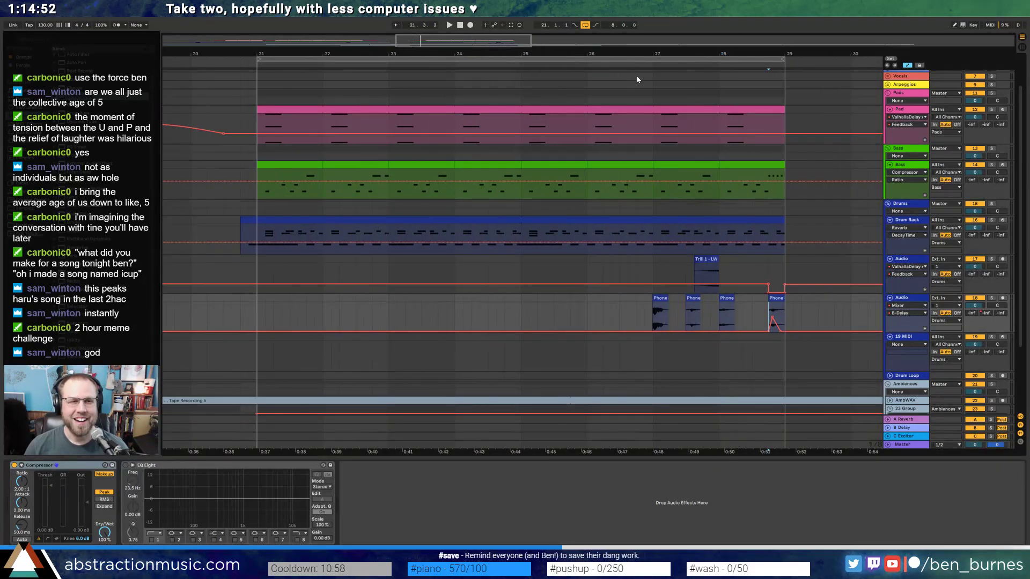
key(a)
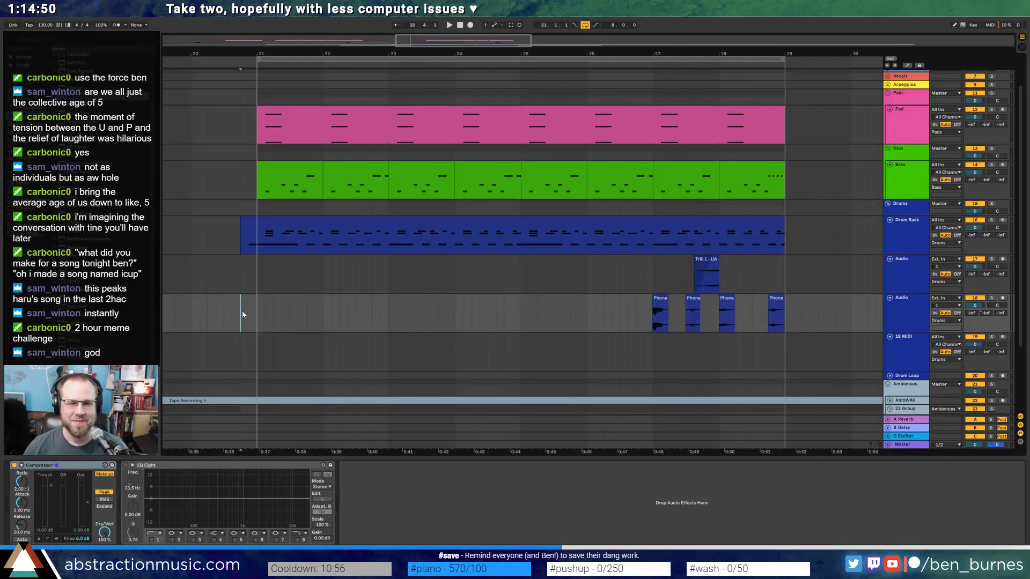
key(space)
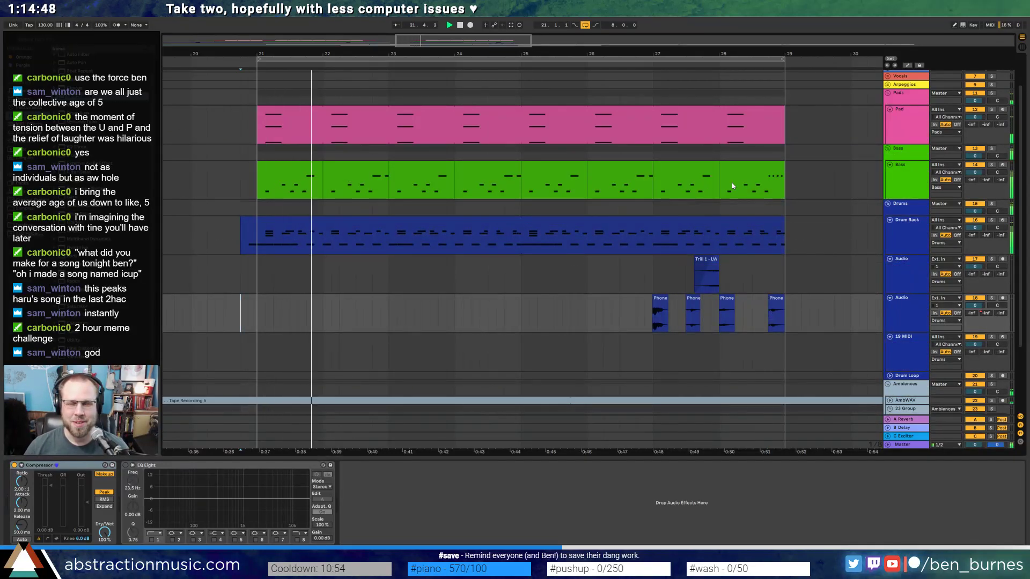
click(664, 303)
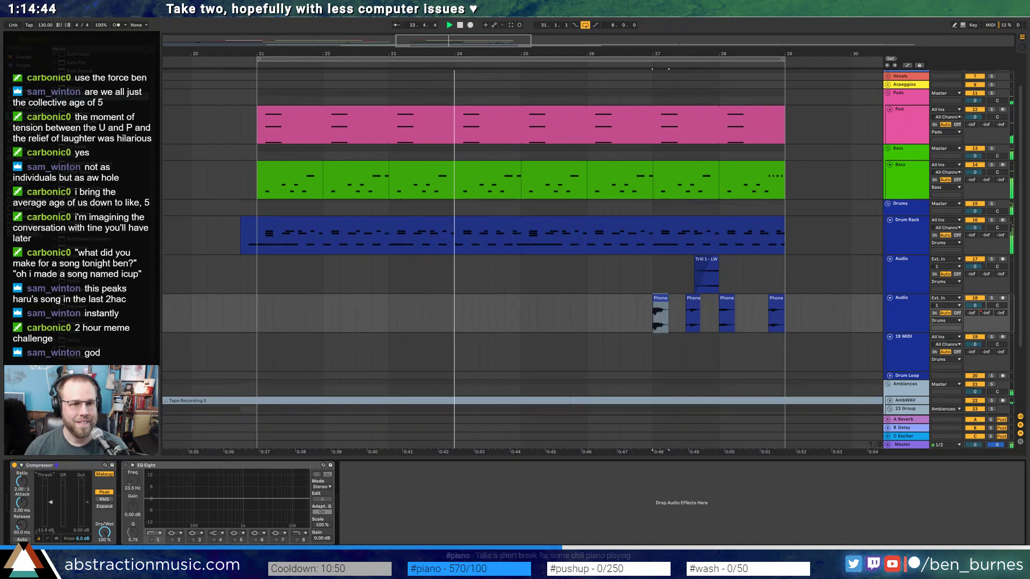
- Load the Analog instrument on the 19 MIDI track and change oscillator 1 to the rectangle shape
click(903, 349)
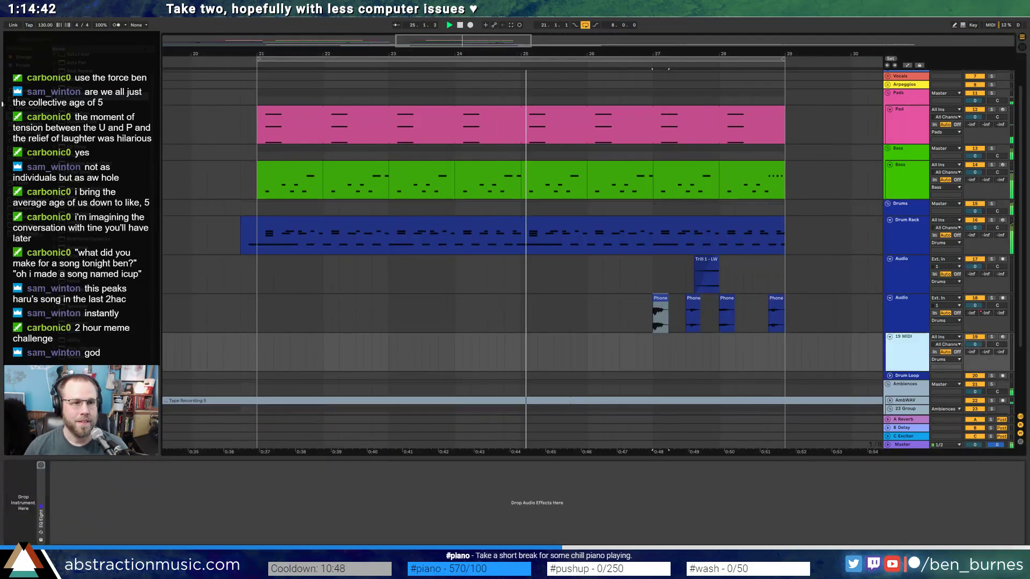
click(28, 108)
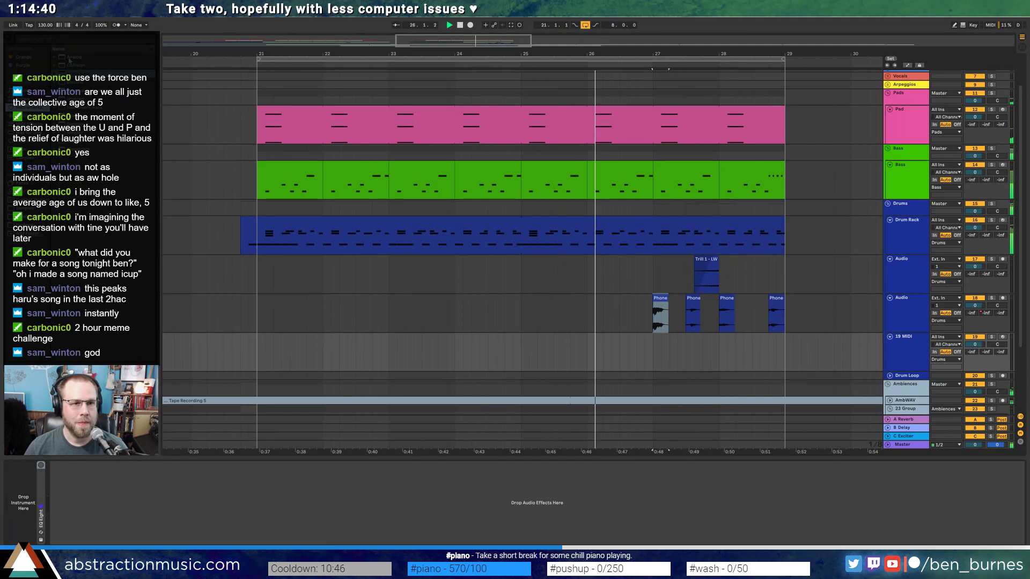
double_click(75, 57)
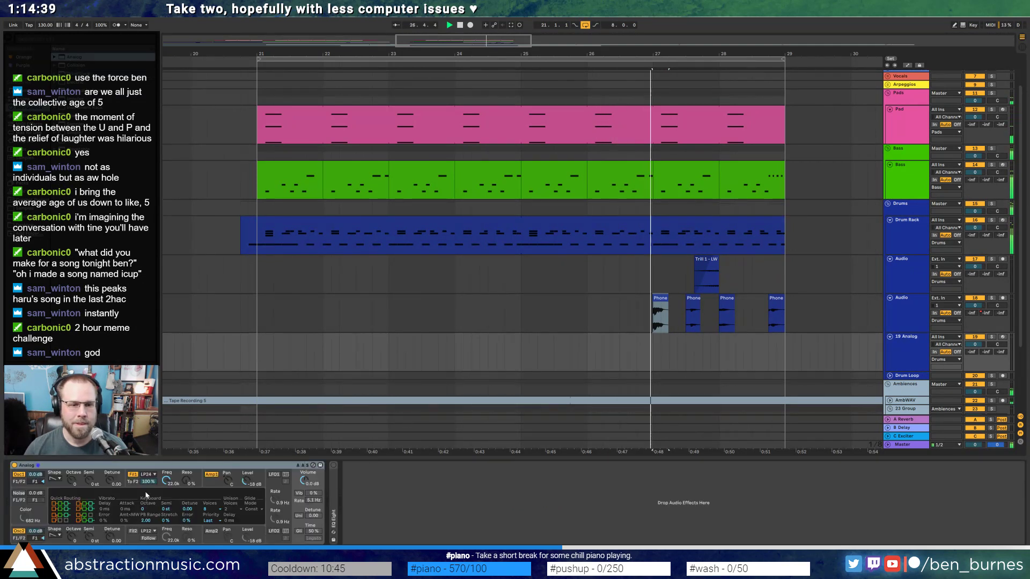
click(55, 479)
click(56, 496)
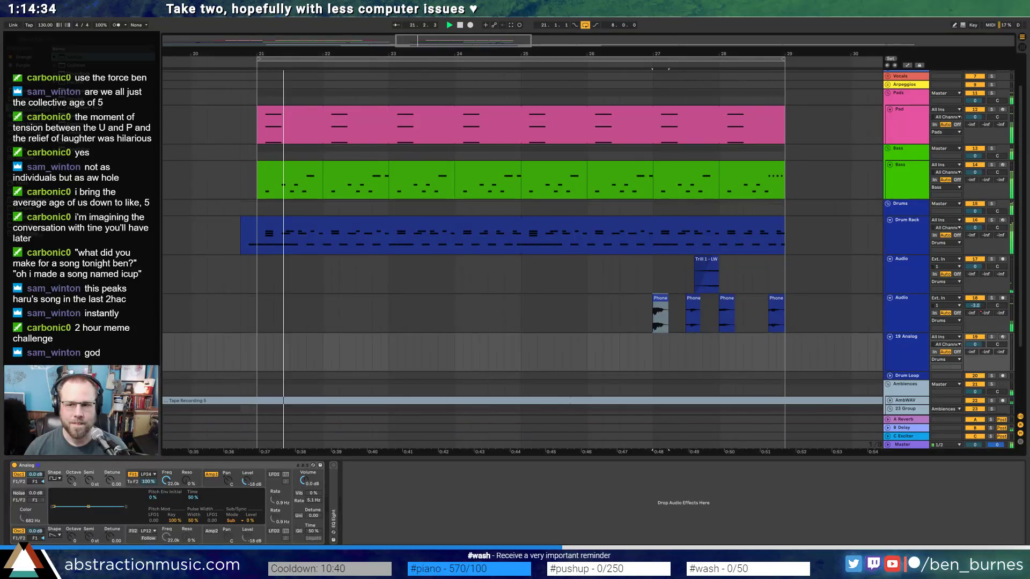
- Raise the B-Delay send automation peak over the P clip to about -16.4 dB and lower the letter track's volume to about -6.7 dB
key(a)
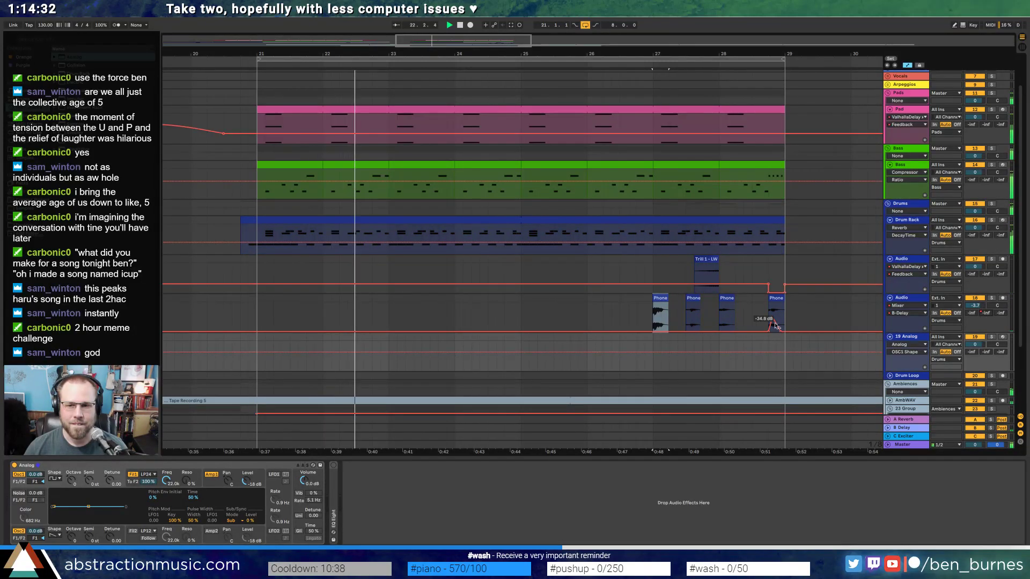
drag(772, 318, 776, 311)
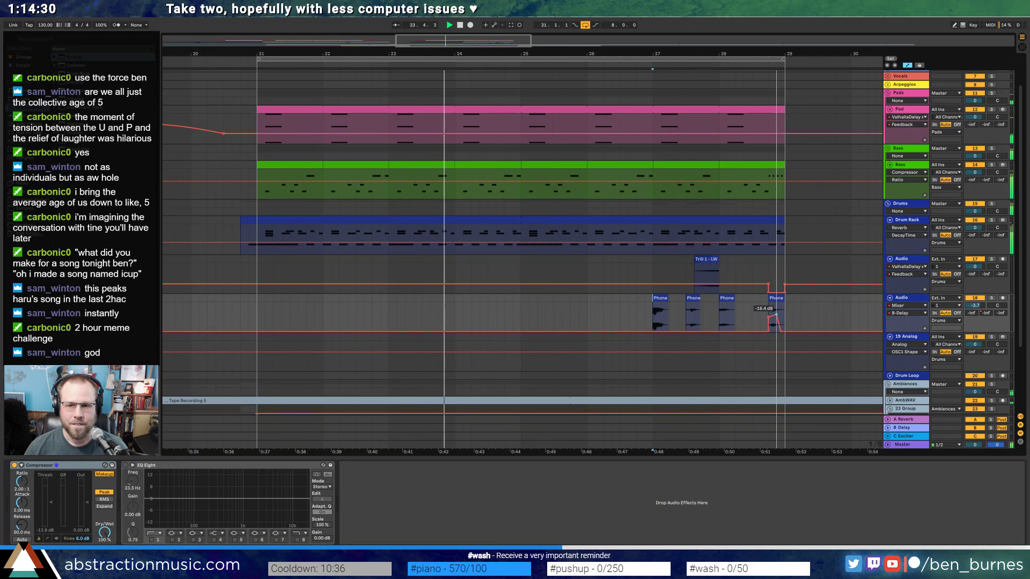
click(801, 309)
drag(975, 307, 974, 312)
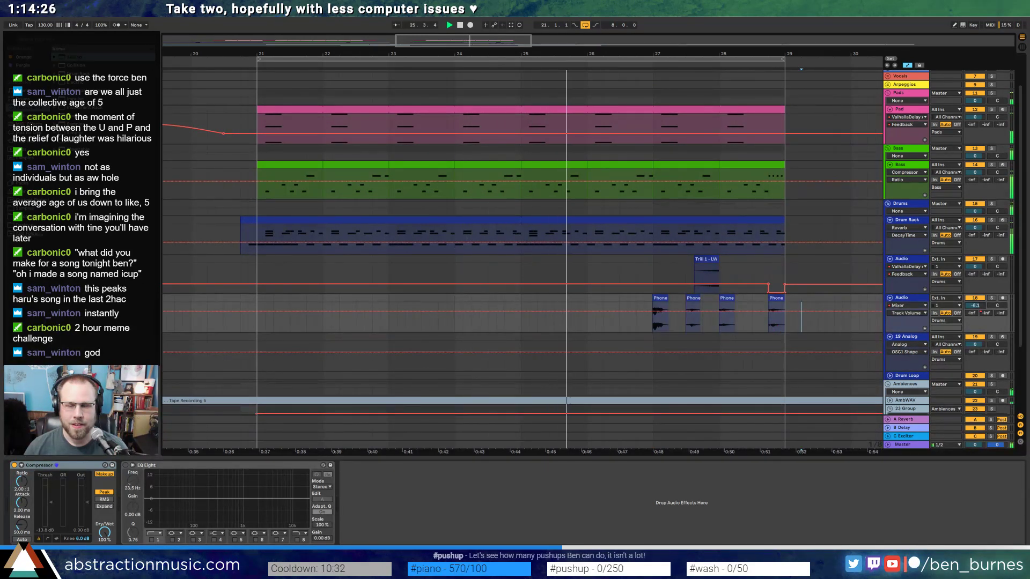
- Hide the automation and delete the Analog instrument from track 19
click(665, 354)
key(a)
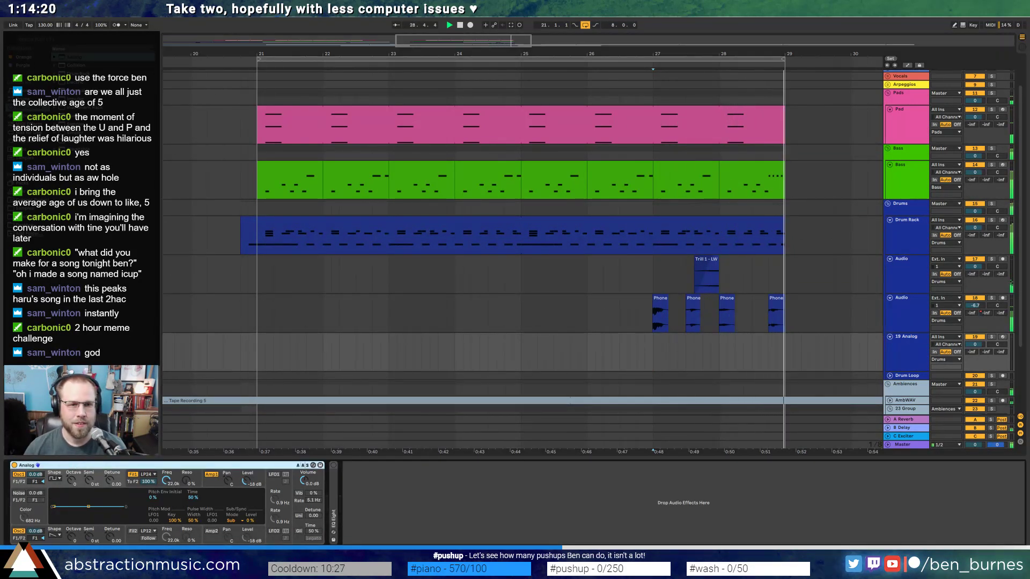
key(Delete)
- Show the letter track's B-Delay send automation and fine-tune its level at the start of the P clip
click(781, 305)
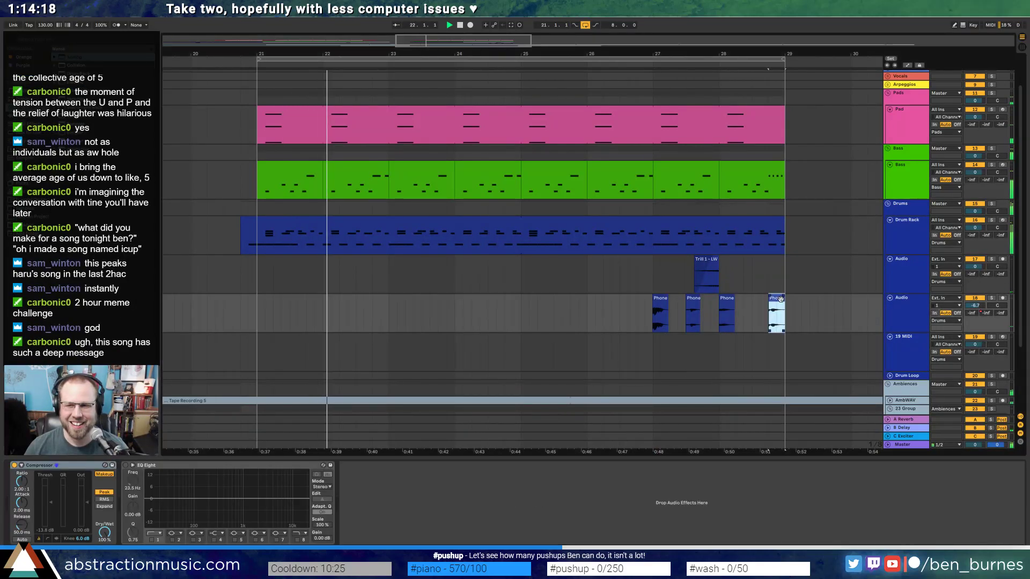
key(a)
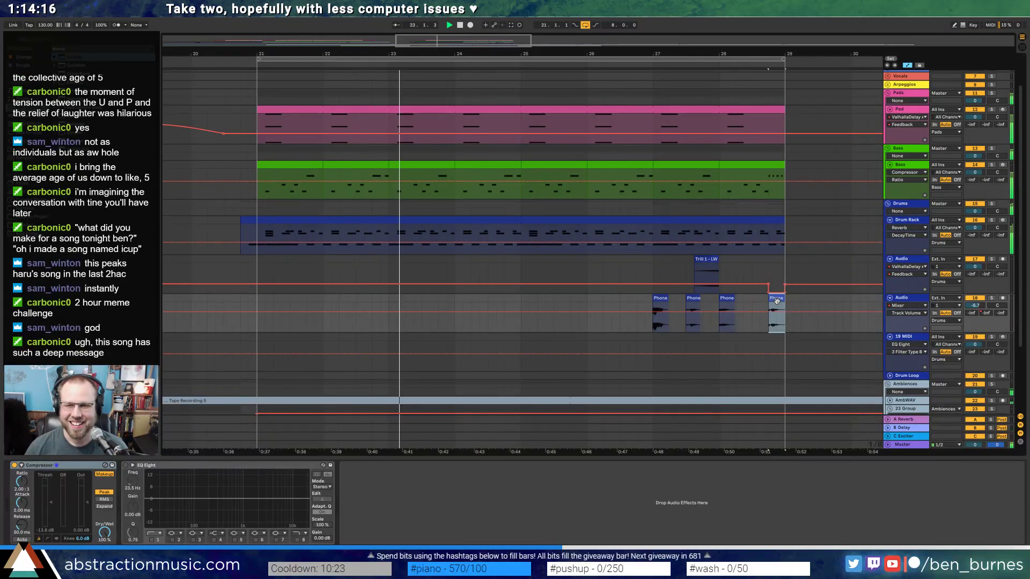
click(988, 314)
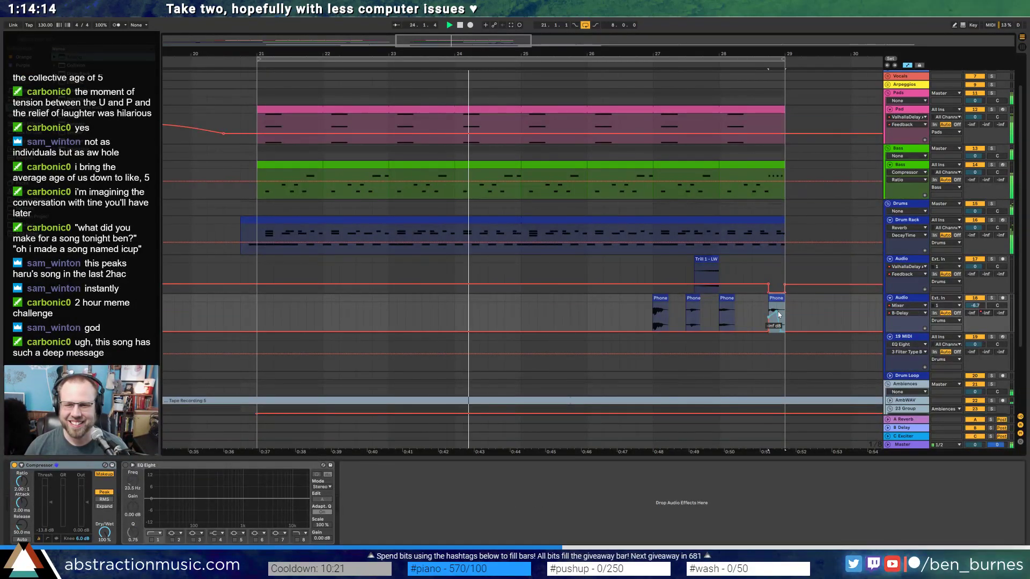
click(751, 311)
drag(769, 313, 769, 317)
key(space)
click(760, 310)
- Hide the automation and load the Operator instrument on the 19 MIDI track
key(a)
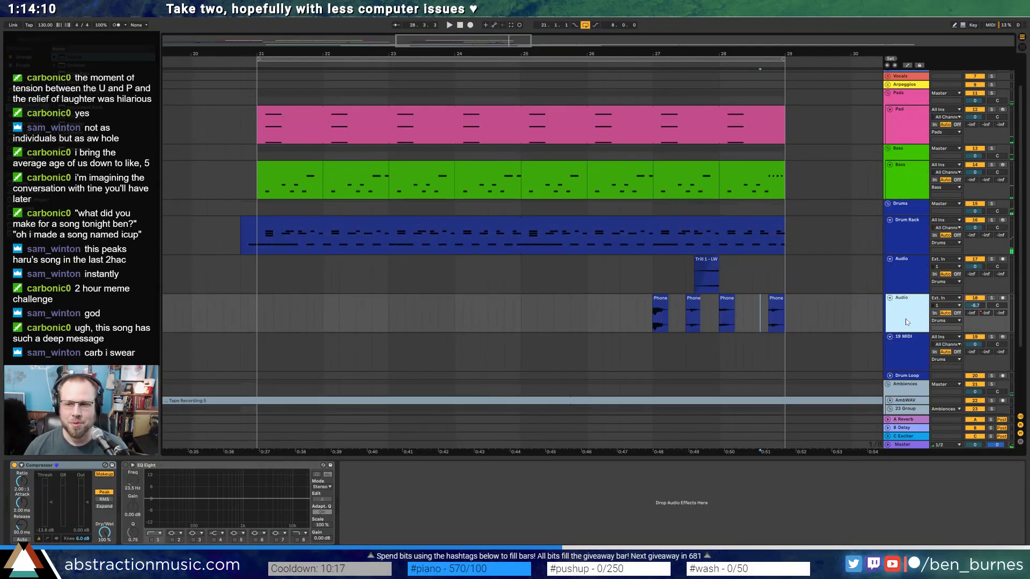
click(905, 355)
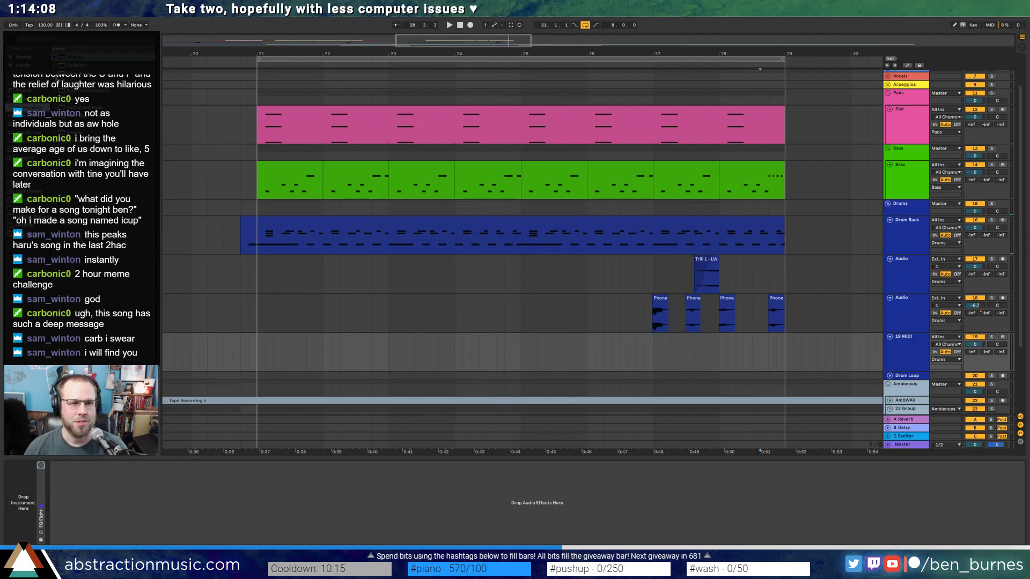
drag(58, 117, 59, 185)
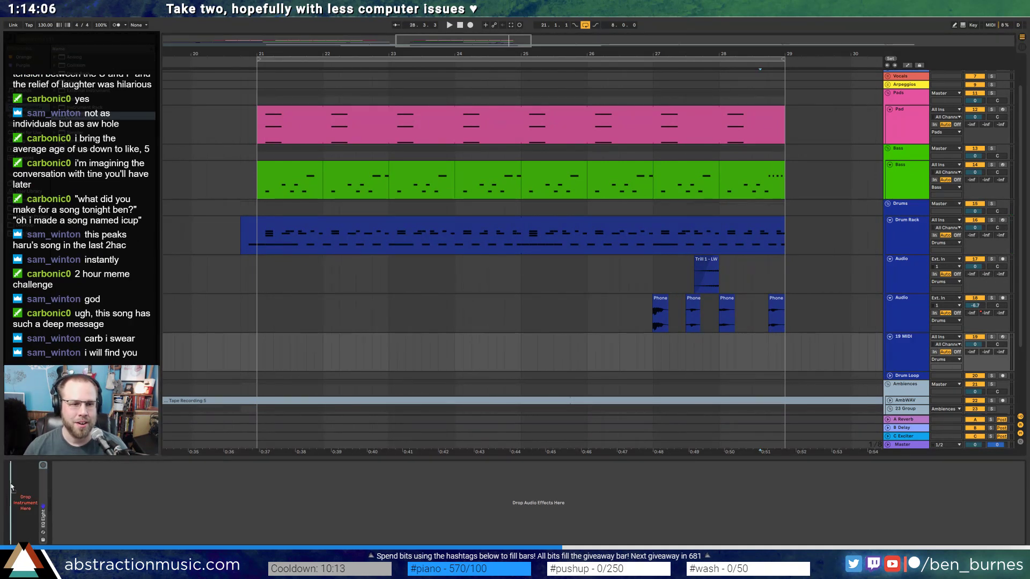
drag(65, 490, 143, 499)
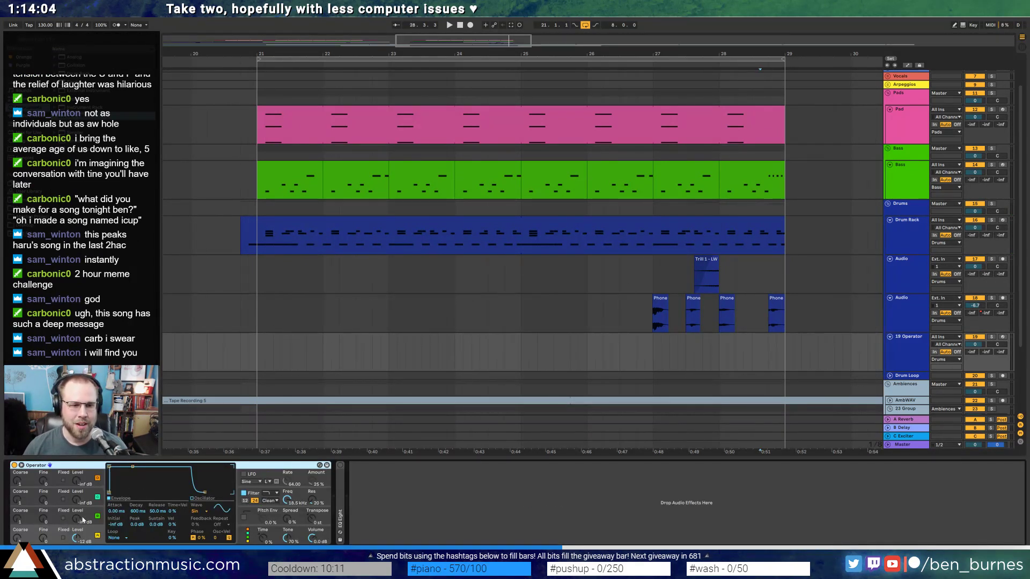
- Give Operator a square oscillator A and a saw oscillator B at coarse 0.5 and -8.6 dB, with filter frequency 608 Hz and spread 37%
click(194, 512)
click(203, 438)
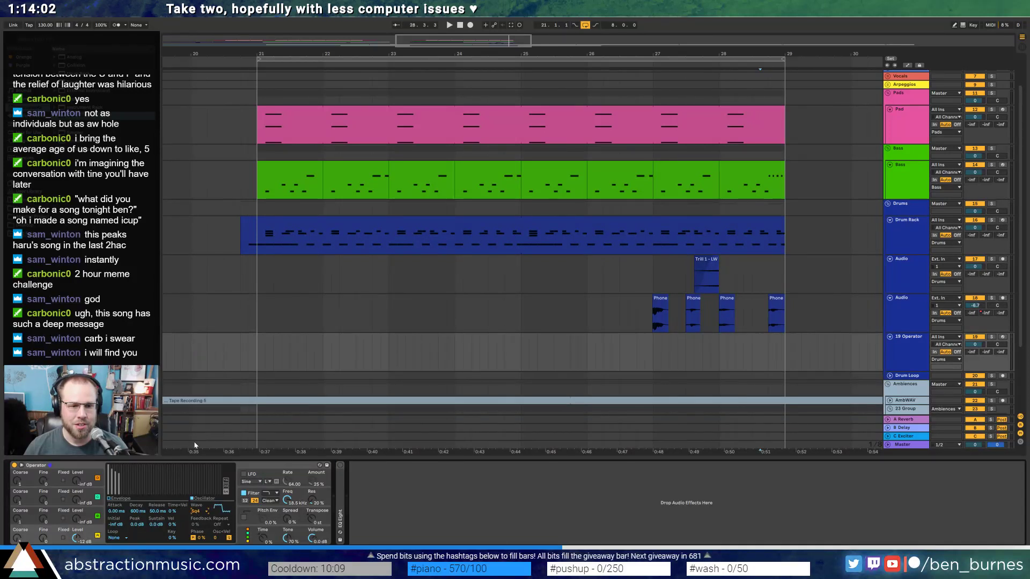
drag(17, 524, 19, 527)
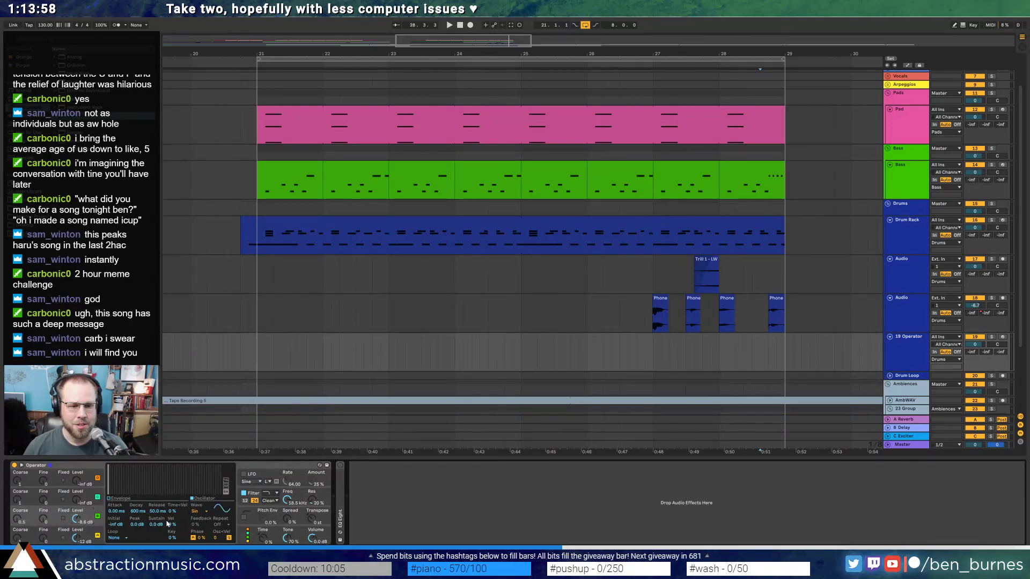
click(196, 512)
click(199, 443)
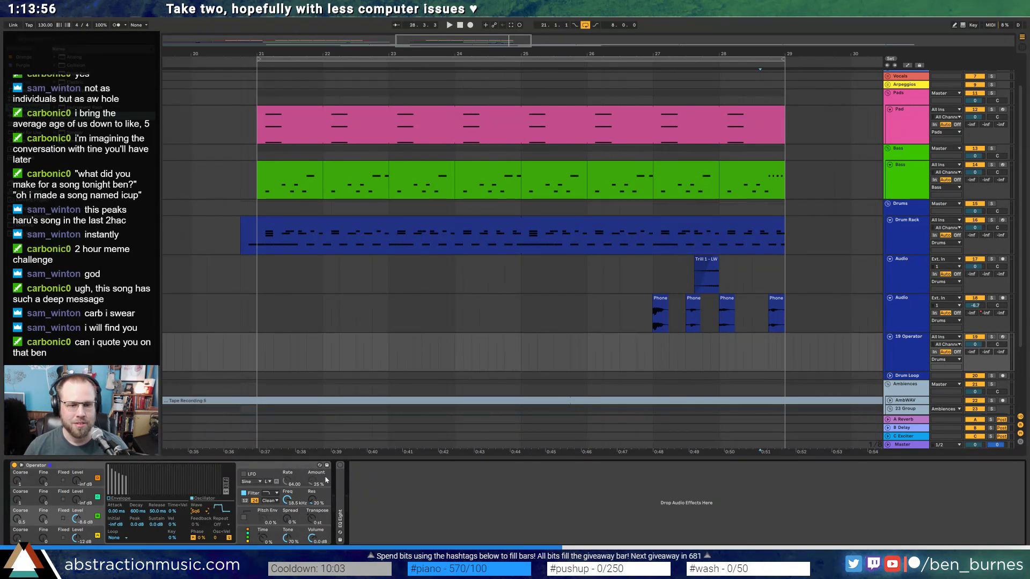
drag(290, 498, 290, 519)
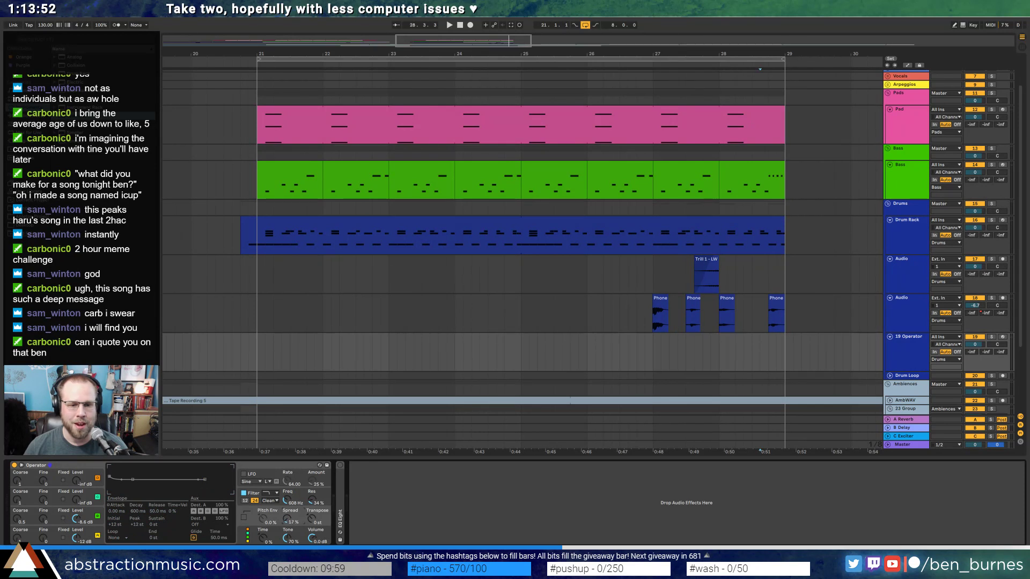
- Create a MIDI clip over bars 27 and 28 of the 19 Operator track and draw one low sustained note across its full length
drag(655, 338, 783, 360)
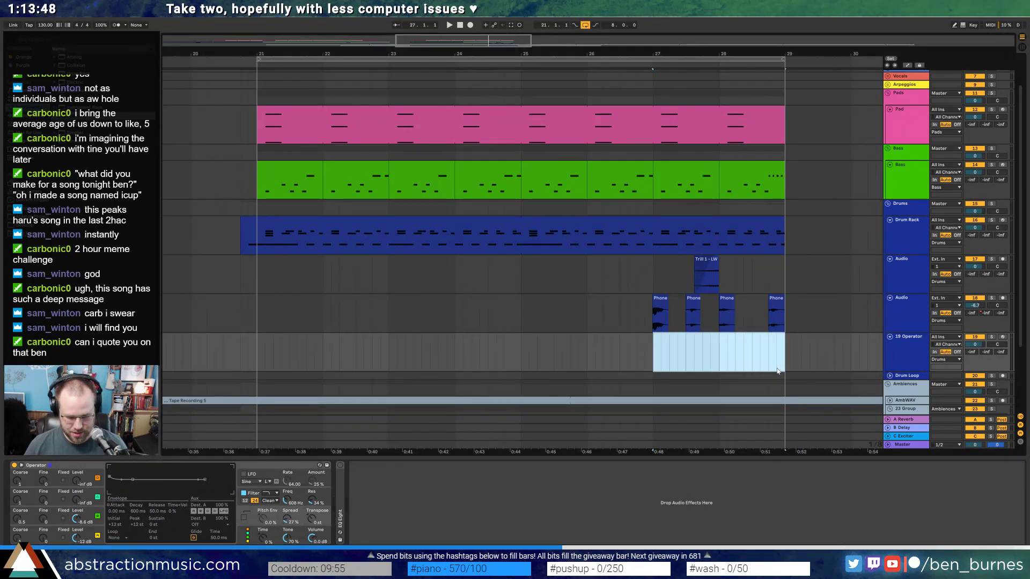
key(ctrl+shift+m)
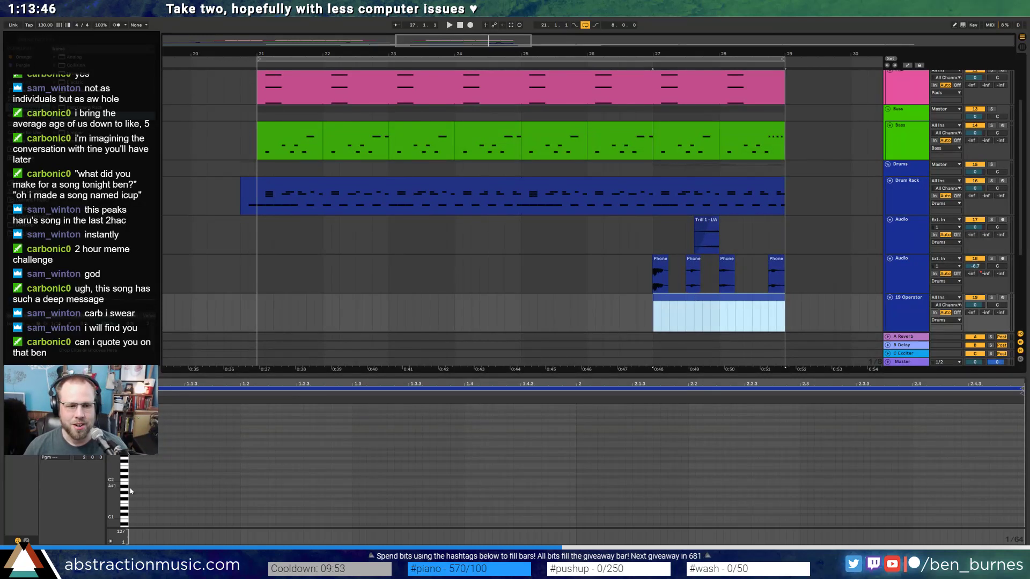
drag(114, 426, 102, 426)
mouse_move(132, 488)
mouse_down()
mouse_move(974, 488)
mouse_move(1025, 466)
mouse_up()
key(Down)
- Add a Vocoder to the Phone clips' audio track with an external carrier taken from 19-Operator
click(652, 268)
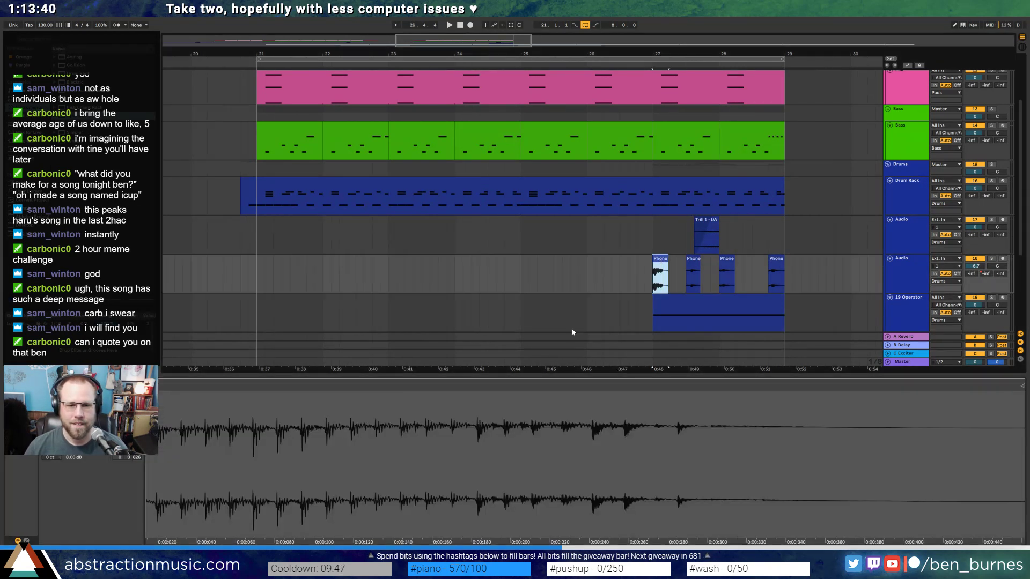
key(shift+Tab)
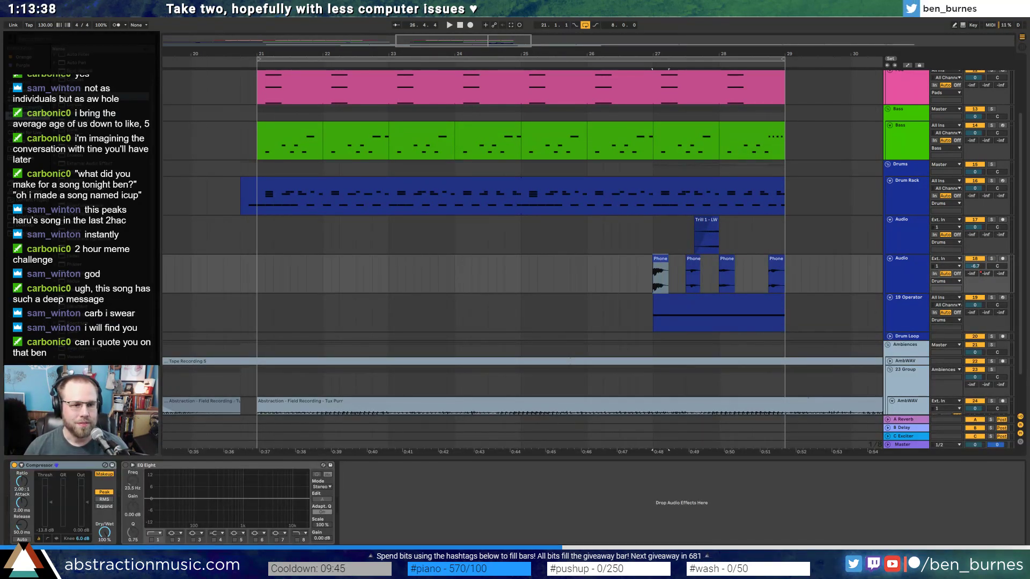
drag(41, 485, 43, 486)
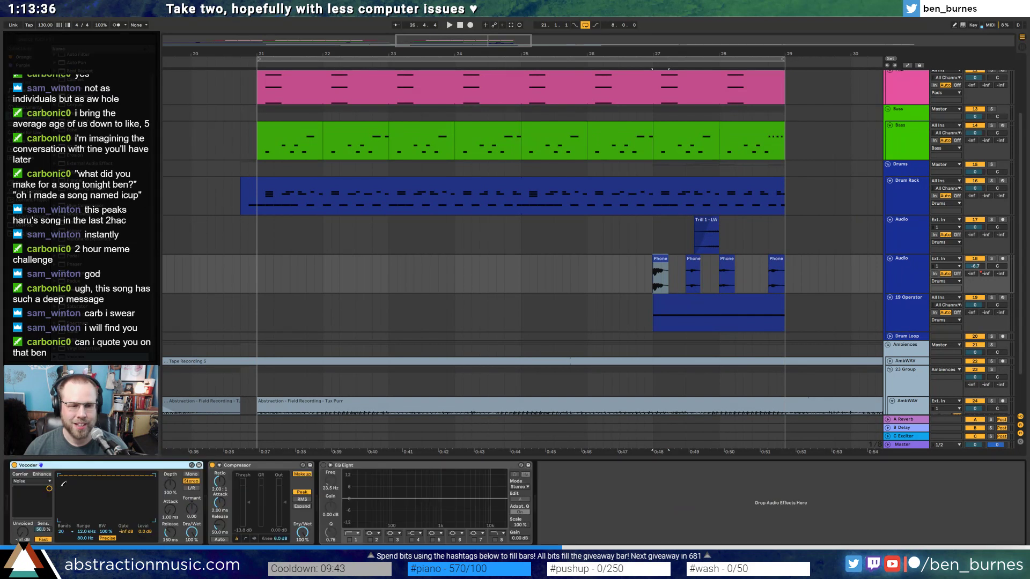
click(31, 482)
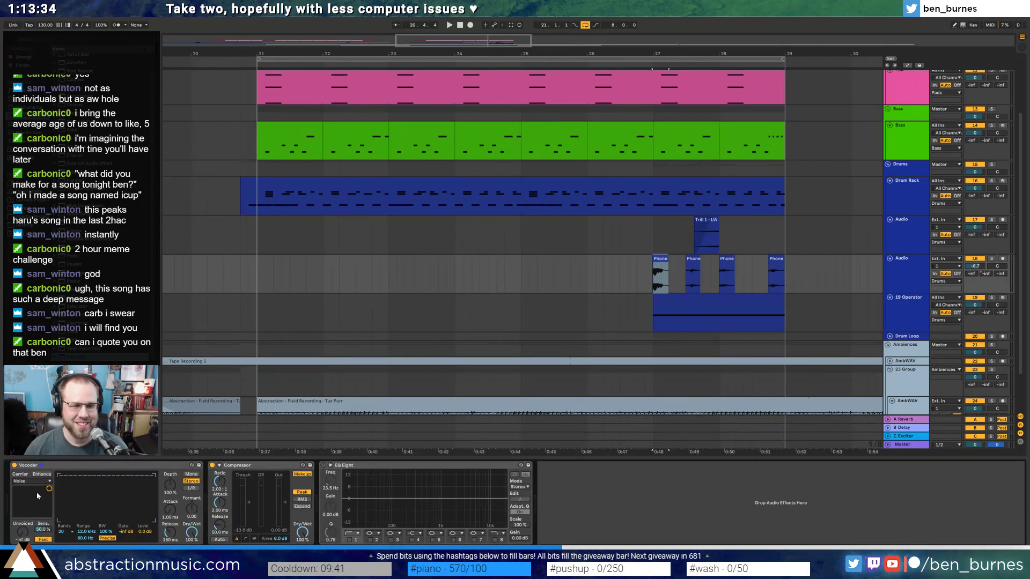
click(33, 493)
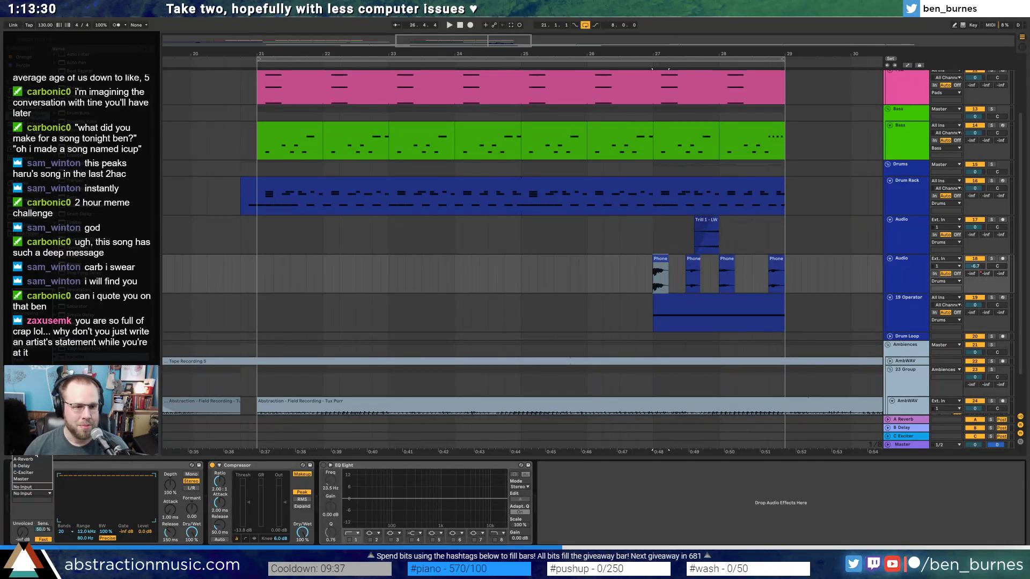
click(26, 419)
- Set the 19 Operator track's output to Sends Only and play the arrangement from just before bar 27
click(944, 305)
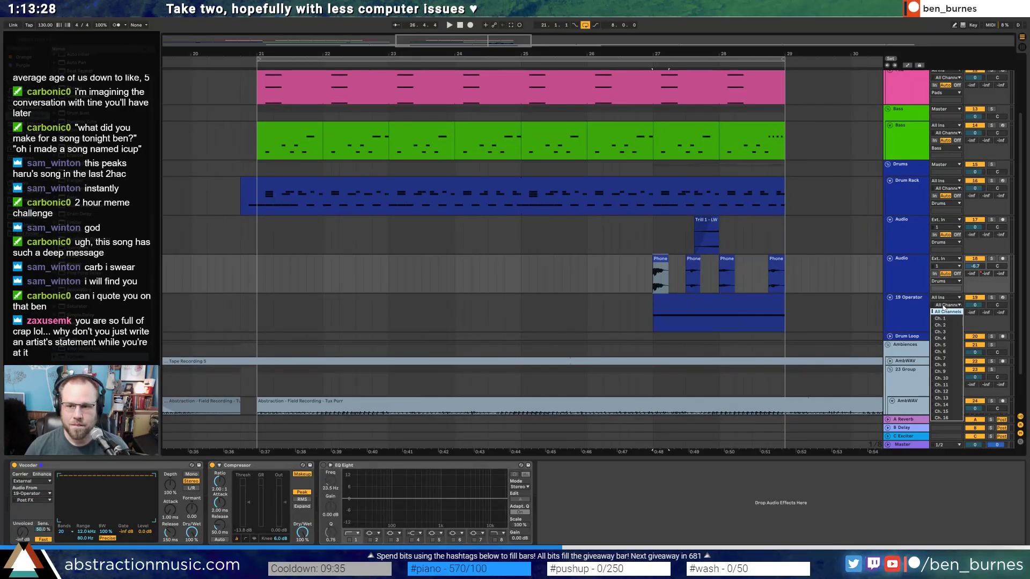
click(943, 307)
click(946, 320)
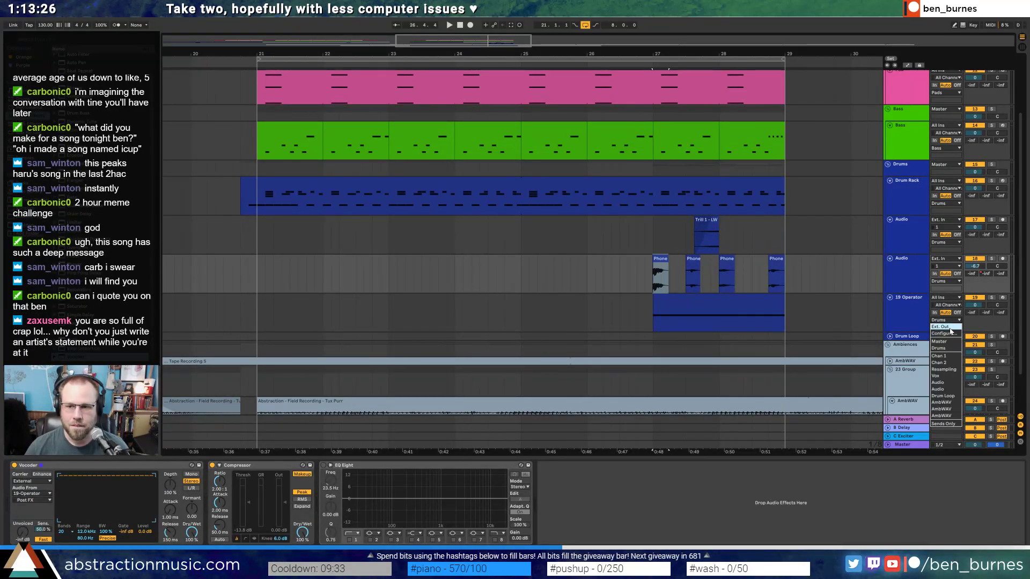
click(952, 426)
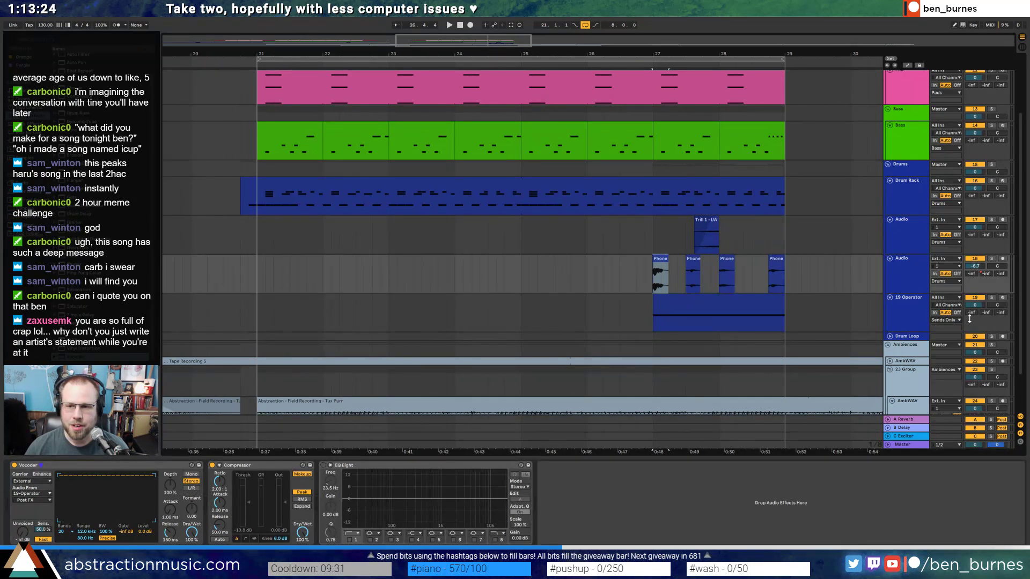
click(645, 317)
key(space)
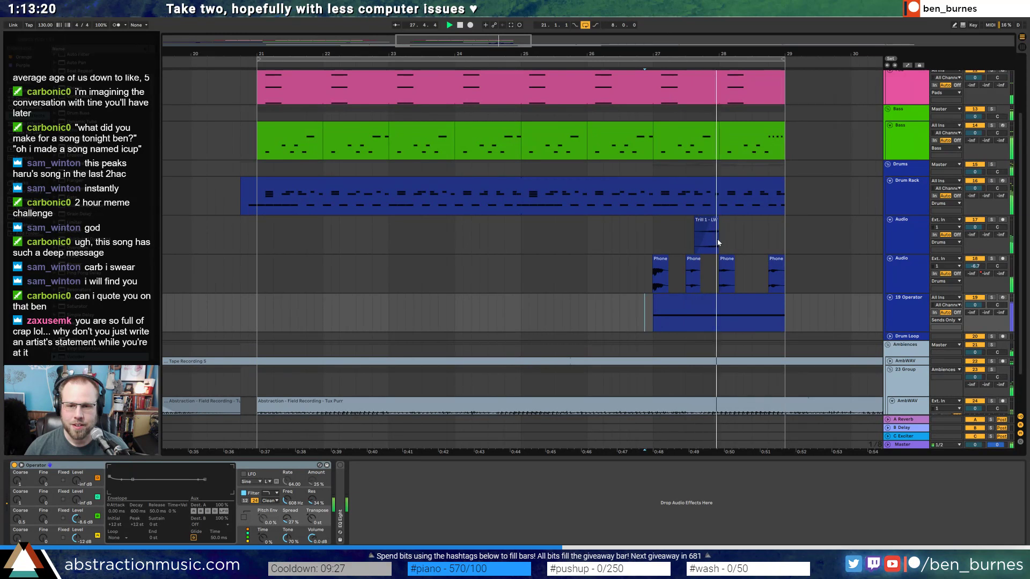
- Reset Operator's filter frequency to its default of 18.5 kHz
click(663, 259)
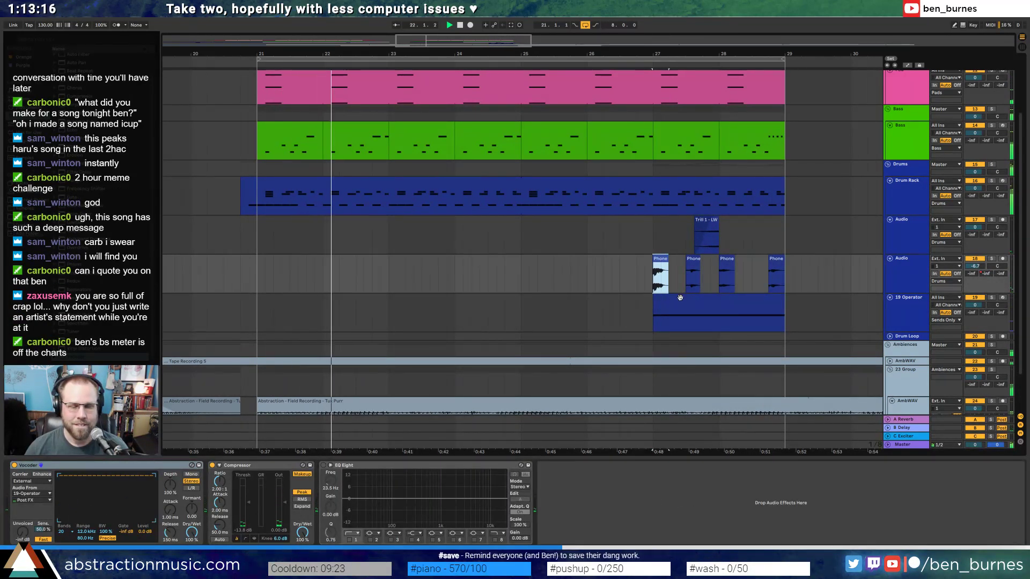
click(678, 298)
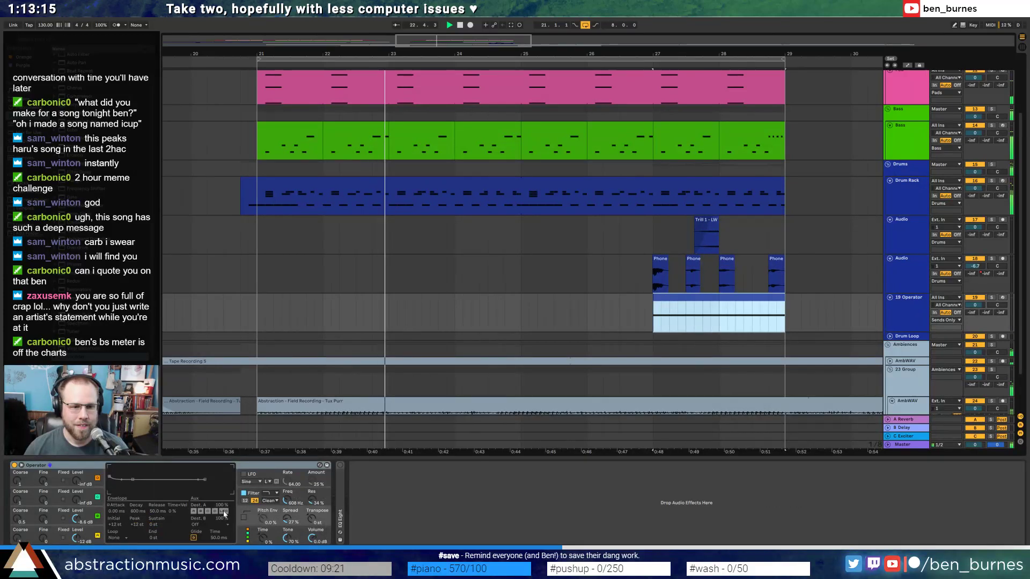
double_click(287, 500)
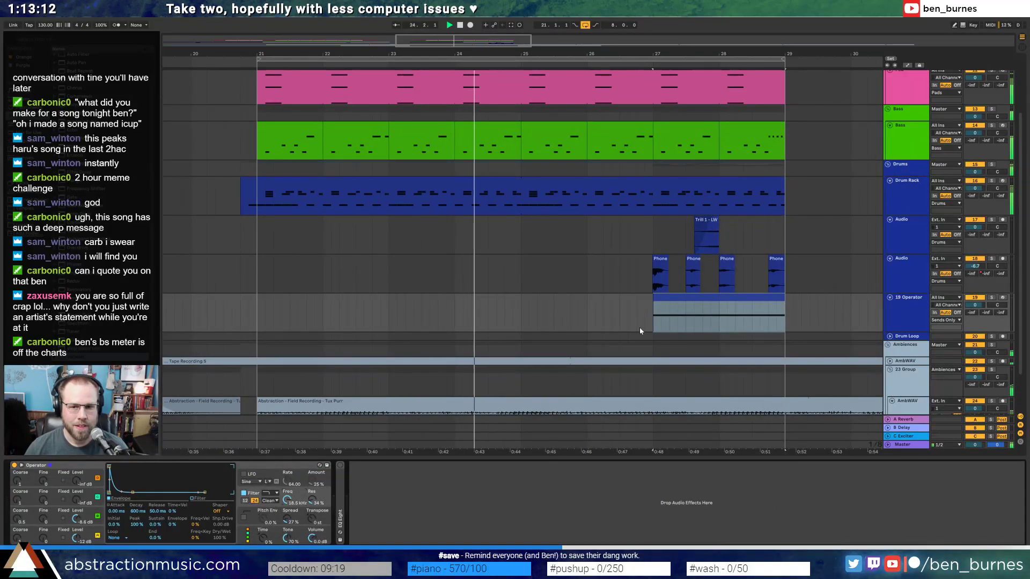
- Transpose the sustained note in the Operator clip up one octave
double_click(673, 300)
click(485, 477)
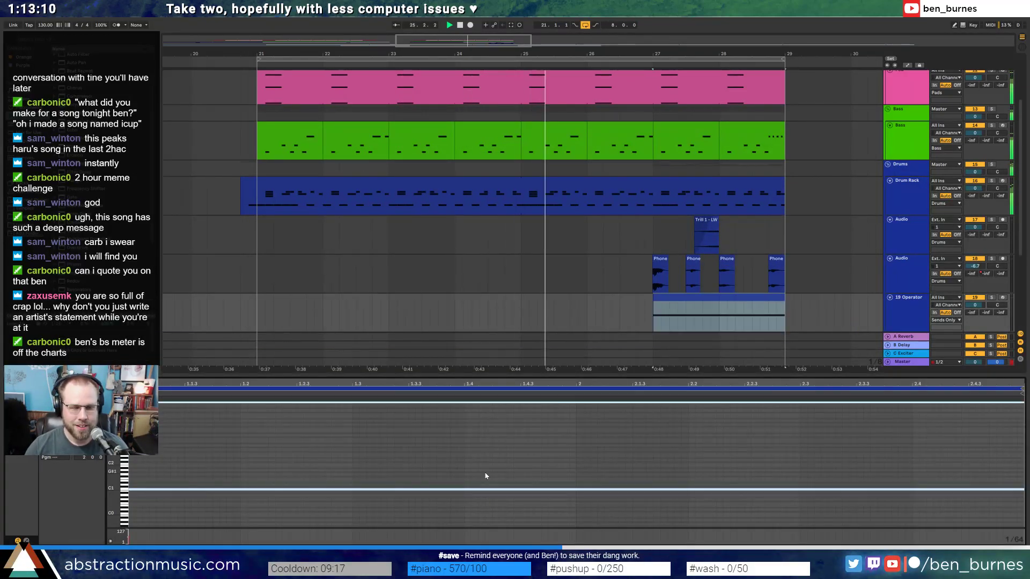
key(shift+Up)
key(shift+Tab)
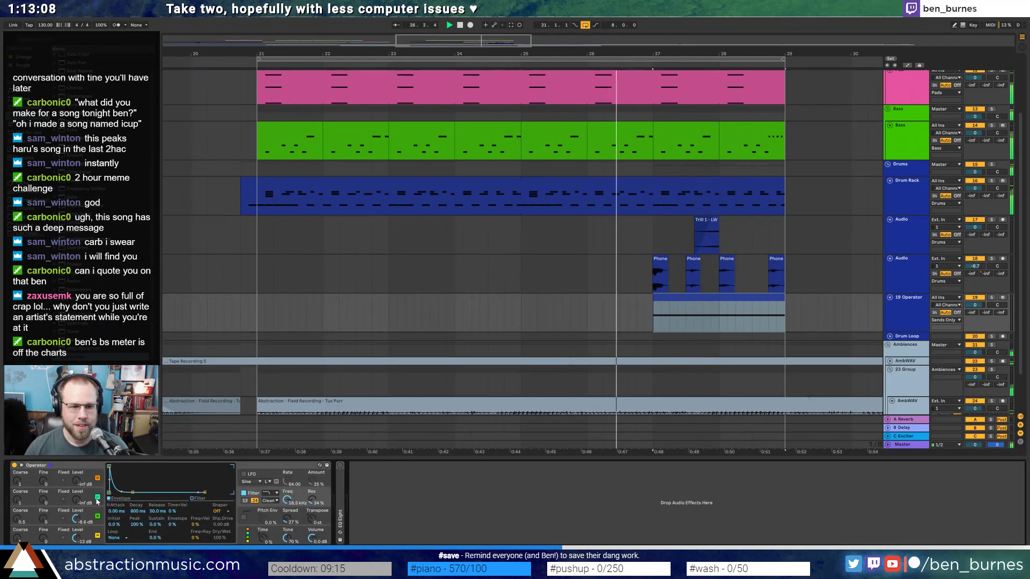
- Adjust the Vocoder on the Phone clips' track to formant 8.20, release 86.8 ms and depth about 68%
click(663, 277)
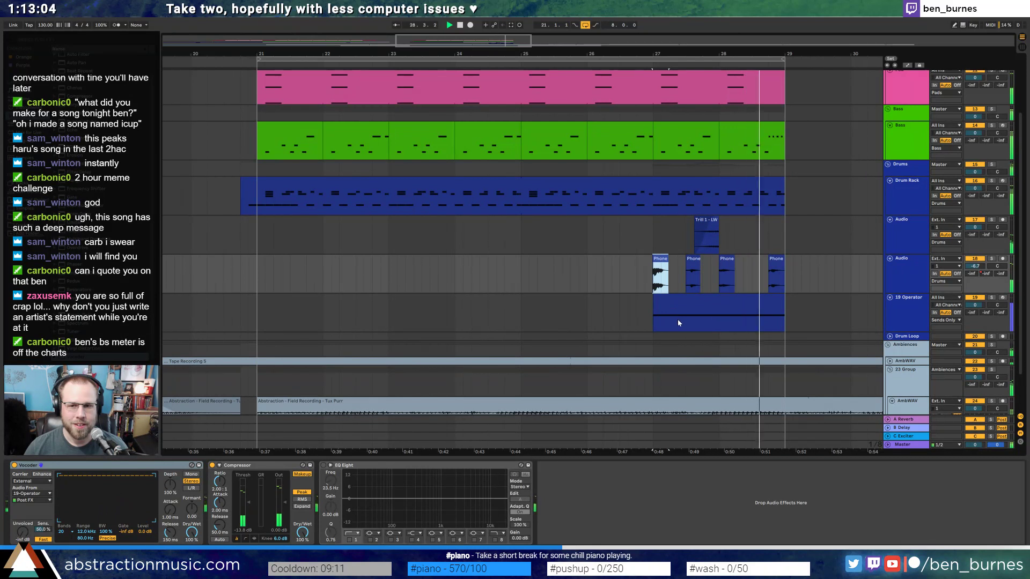
click(692, 262)
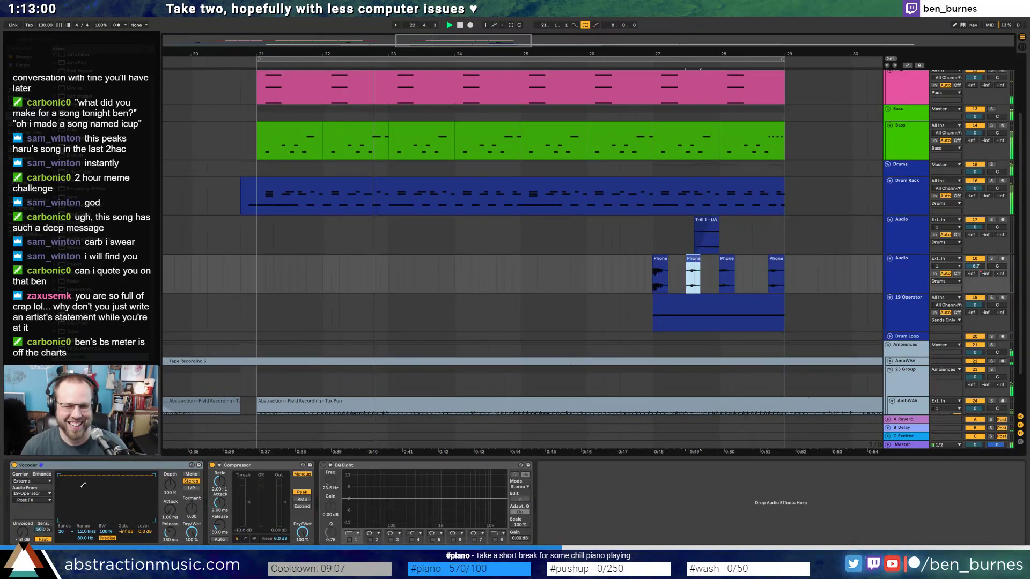
drag(192, 509, 192, 495)
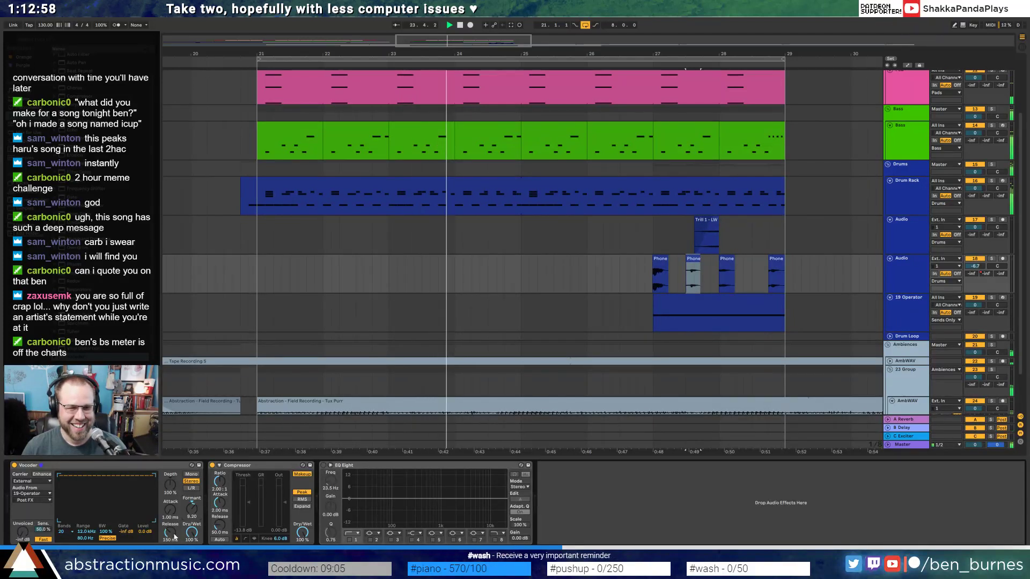
drag(171, 534, 170, 539)
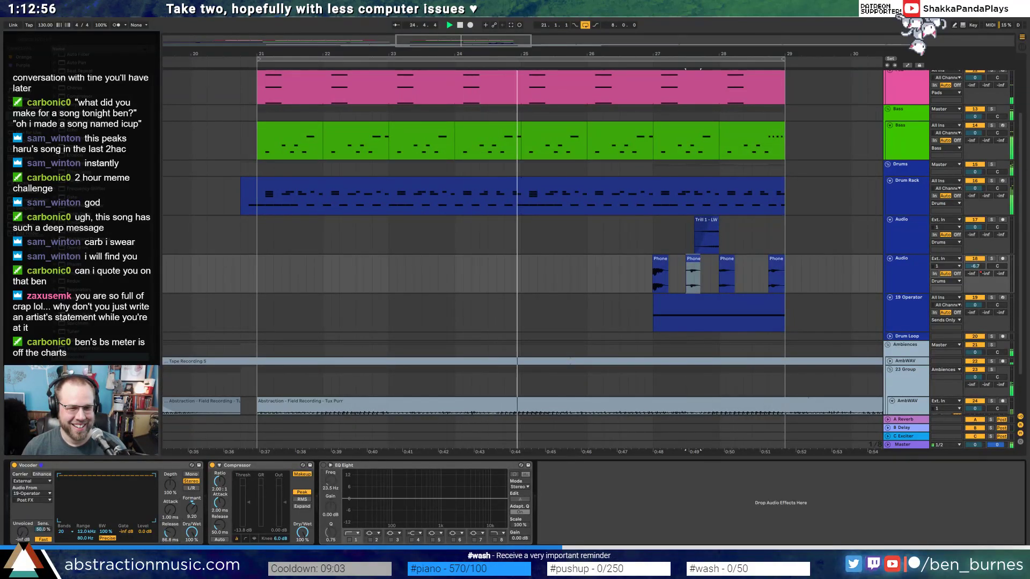
drag(170, 485, 170, 496)
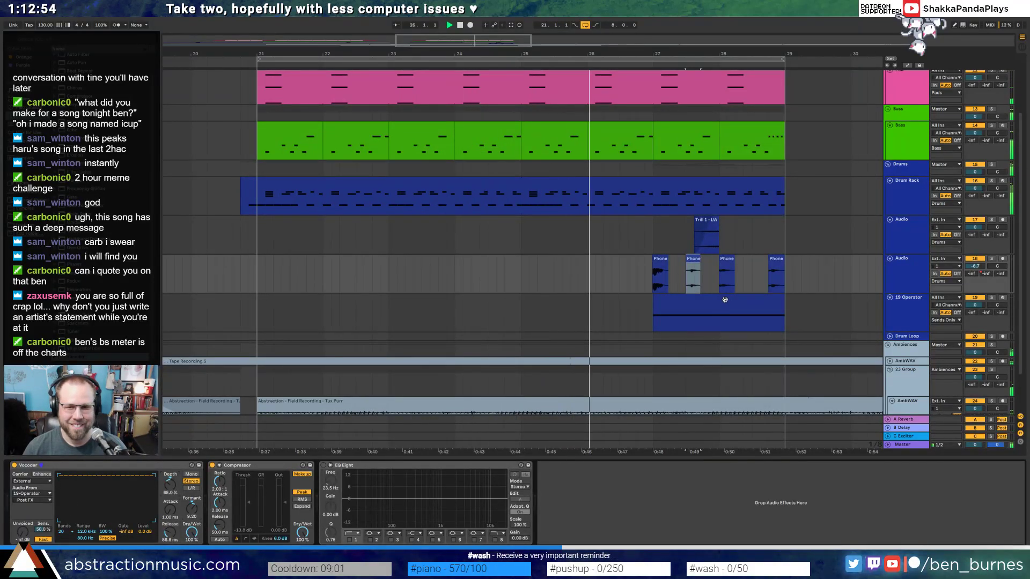
- Duplicate all notes in the 19 Operator clip one octave lower and bring back the effects of the phone audio track
double_click(724, 298)
click(458, 478)
key(ctrl+a)
key(ctrl+c)
key(ctrl+v)
key(shift+Down)
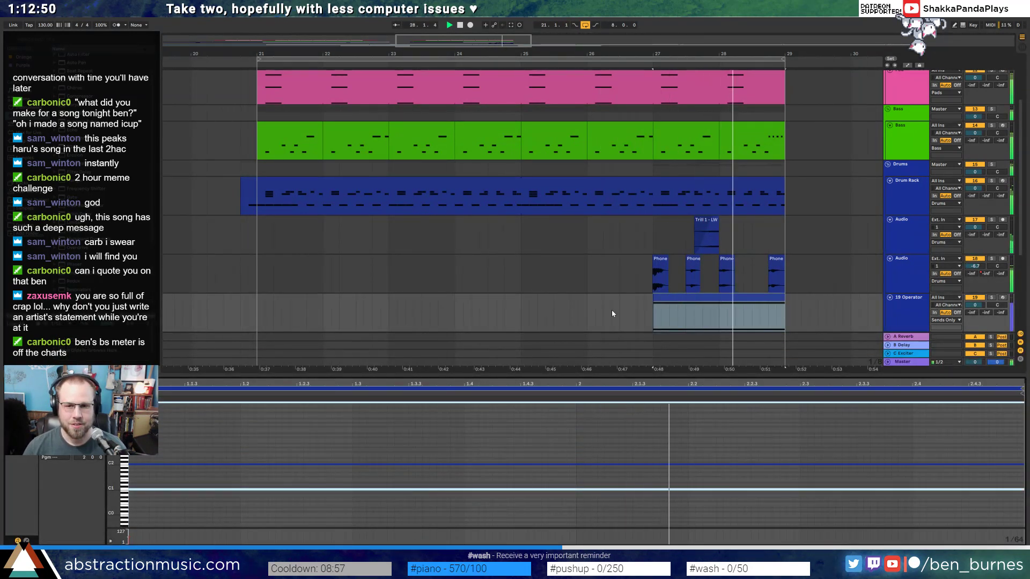
click(901, 282)
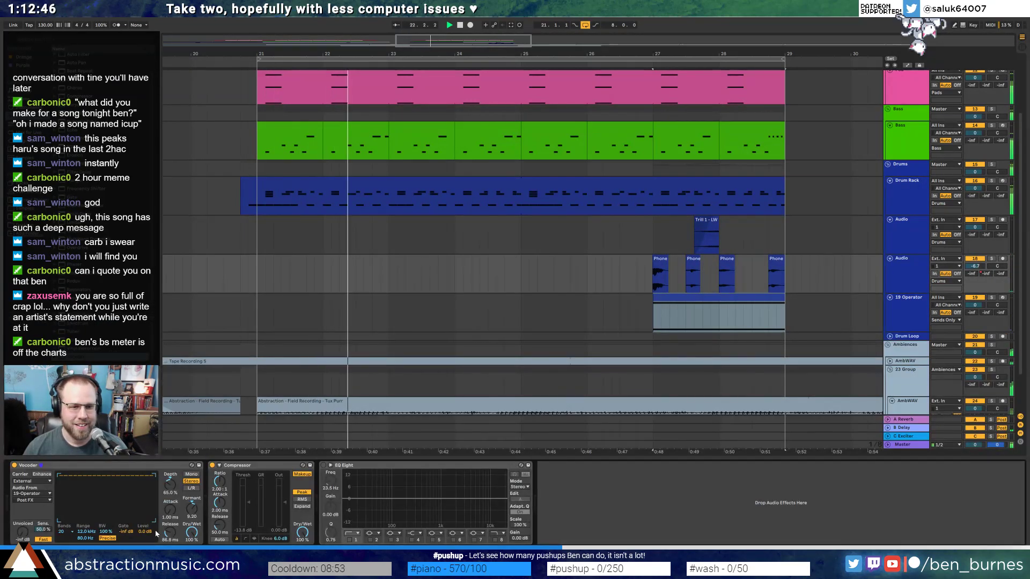
- Set the Vocoder's dry/wet to 46.5 % and the Compressor's threshold to -9.41 dB while replaying the loop
drag(191, 532, 191, 538)
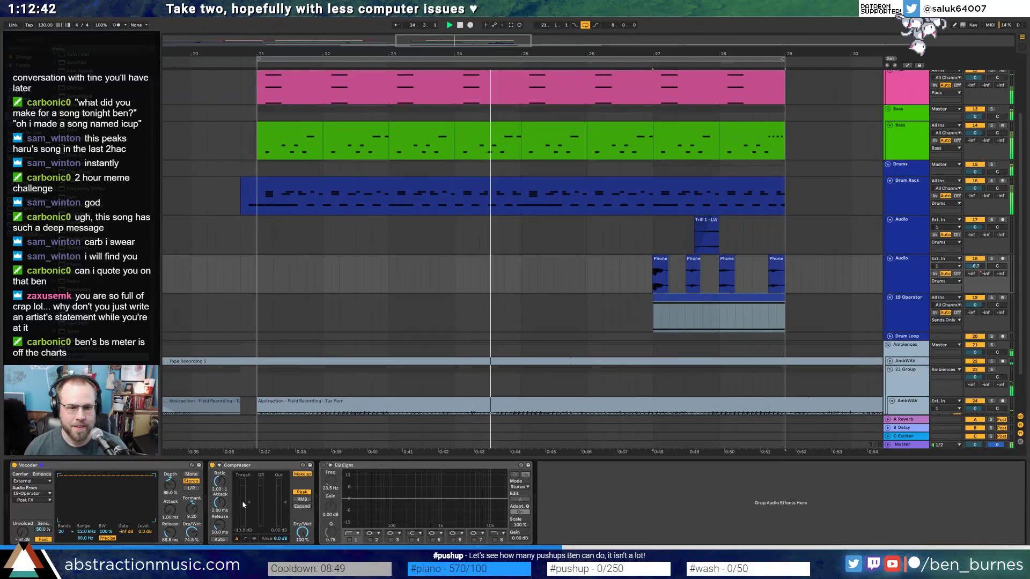
drag(248, 503, 247, 498)
key(space)
key(space)
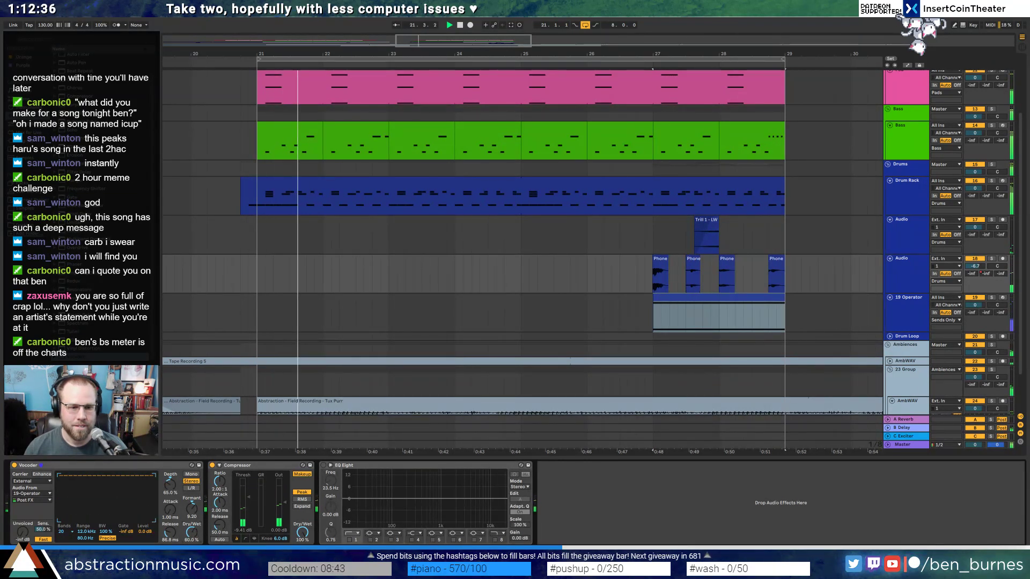
drag(194, 537, 194, 552)
key(space)
key(space)
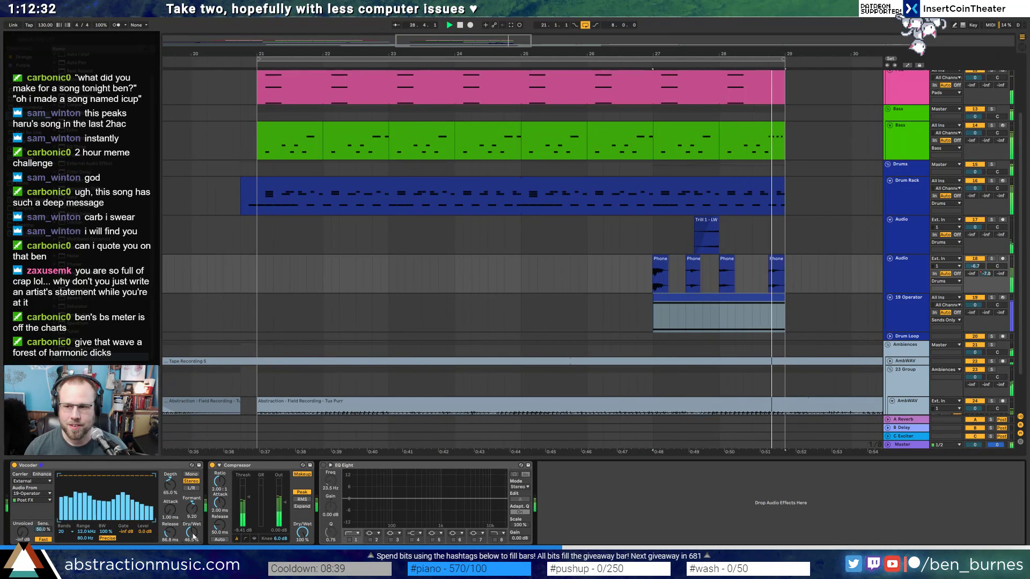
- Try a trimmed start and a shifted position for the Phone Receiver - C clip around bar 27.3
scroll(719, 267, up, 2)
scroll(719, 268, up, 2)
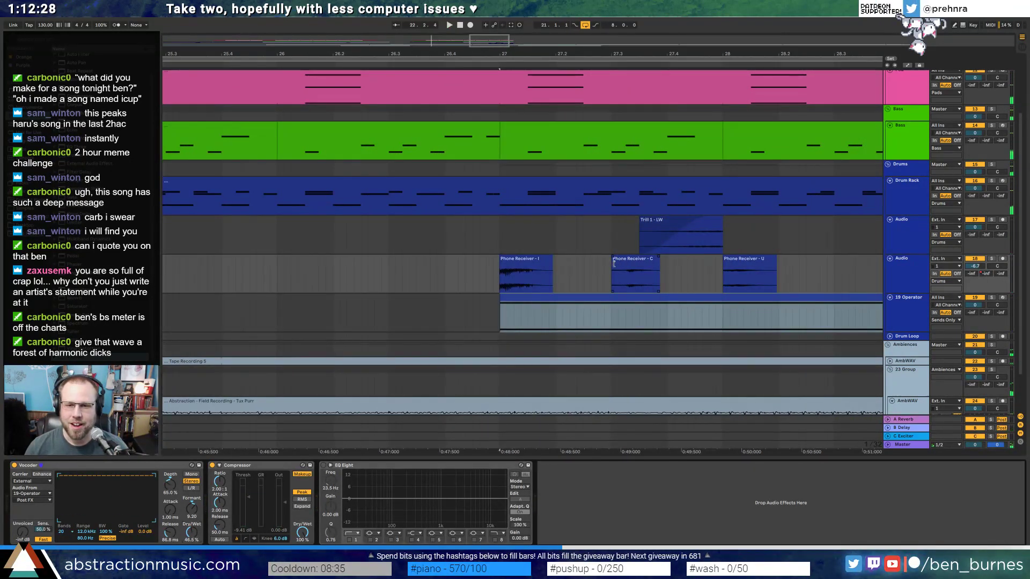
drag(612, 259, 620, 260)
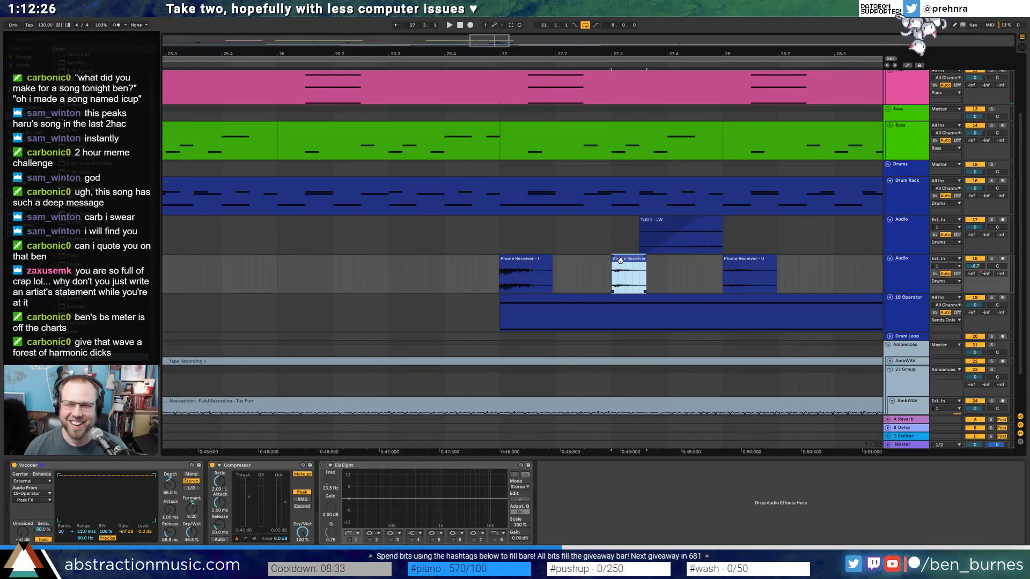
key(space)
key(Right)
key(Right)
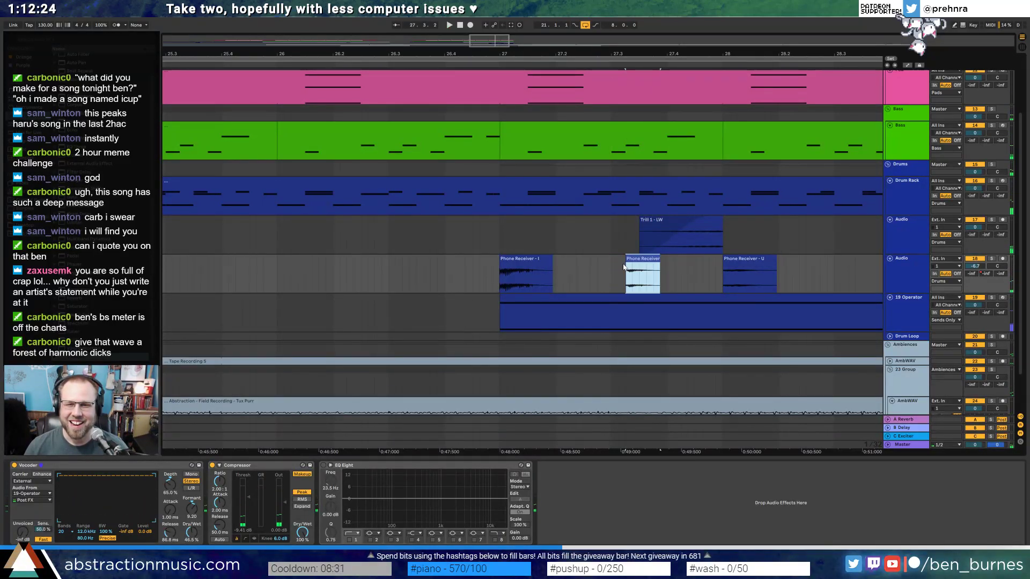
drag(616, 263, 611, 263)
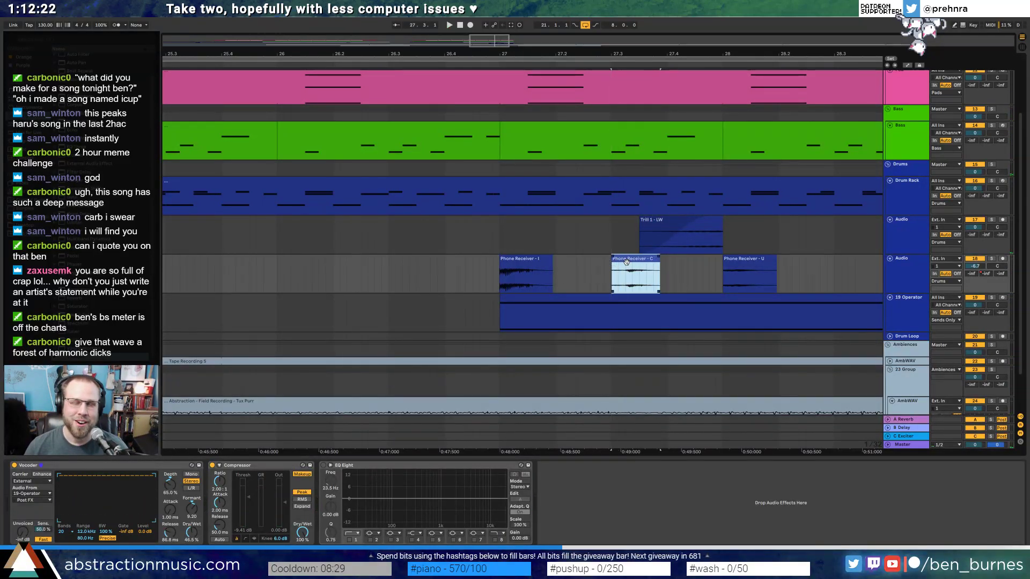
- Play the section with the Phone Receiver - I clip and set the Vocoder's depth to 67 %
click(529, 290)
key(space)
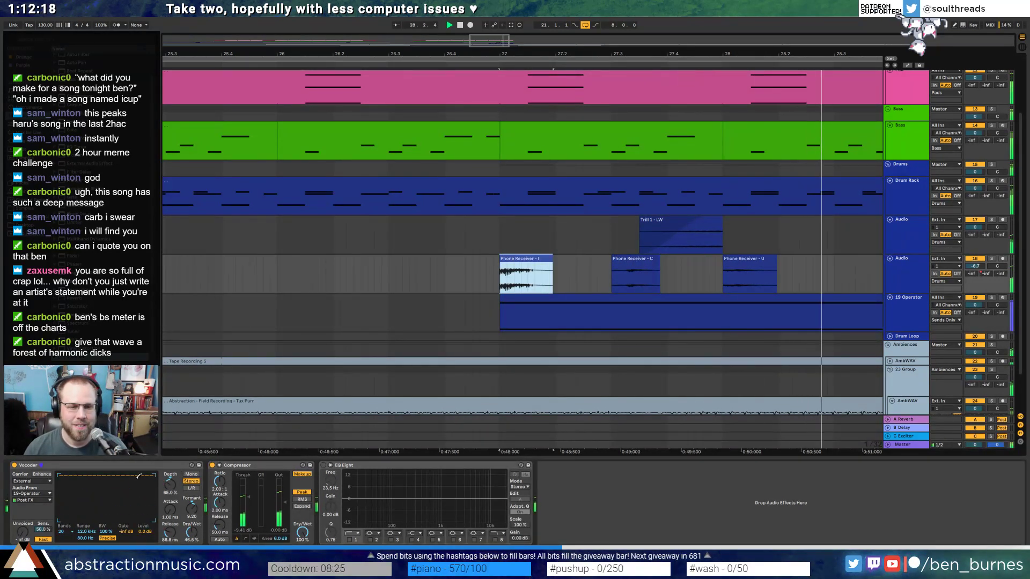
mouse_move(170, 484)
mouse_down()
mouse_move(170, 467)
mouse_move(170, 500)
mouse_up()
key(space)
key(space)
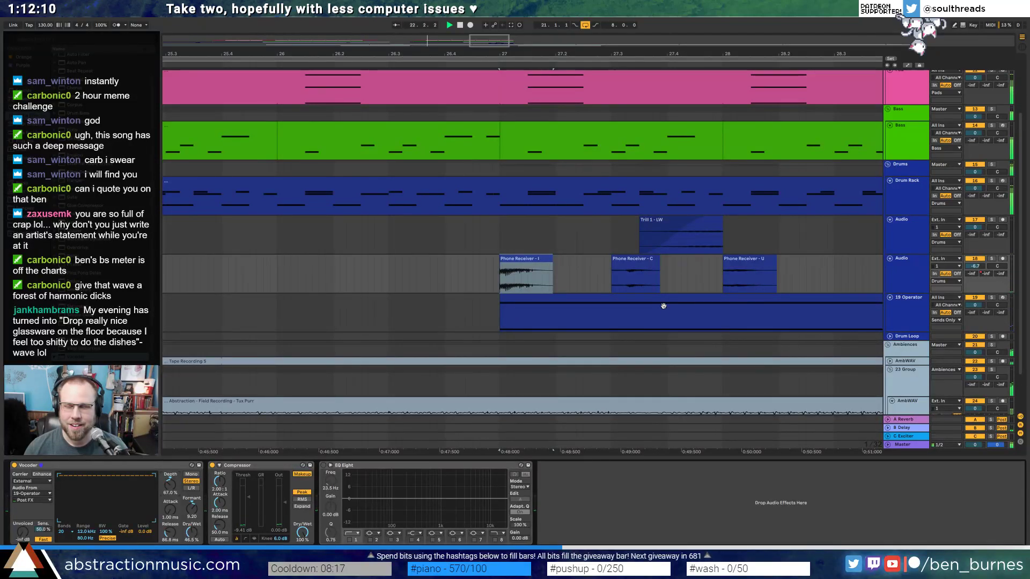
- Set the Vocoder's unvoiced level to -44 dB and its dry/wet to 63.5 % while replaying the loop
drag(533, 42, 521, 13)
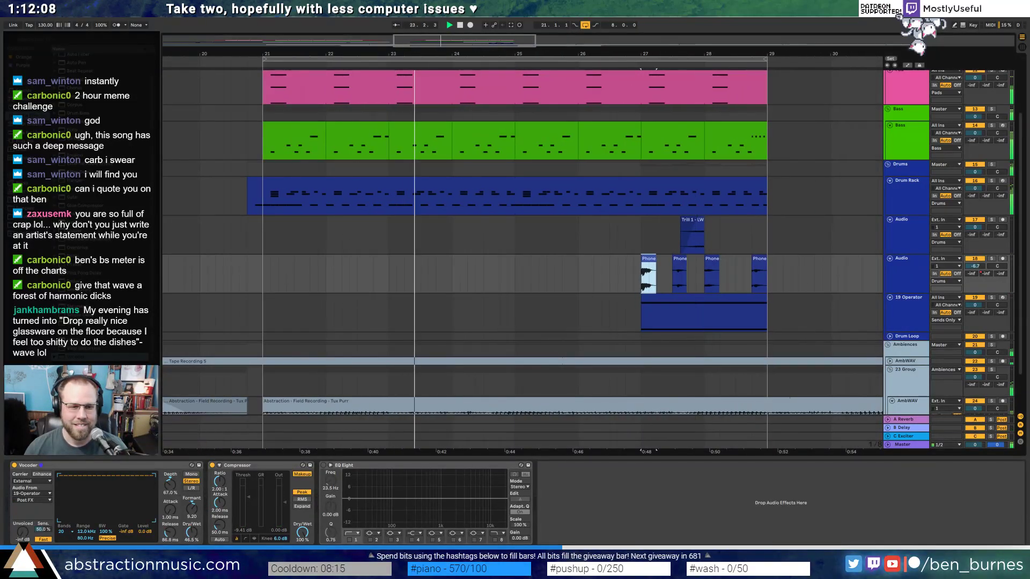
drag(22, 532, 22, 526)
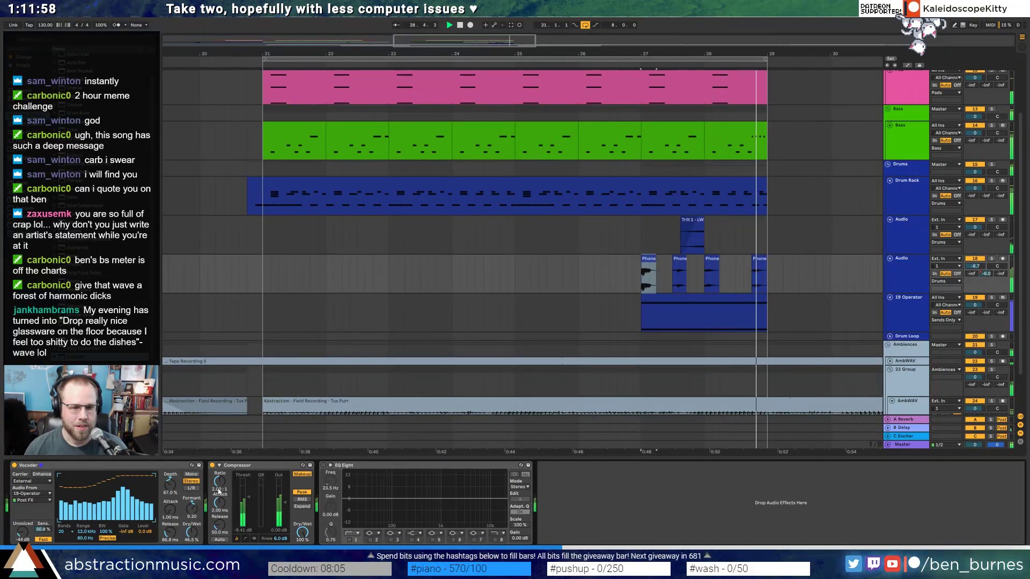
key(space)
key(space)
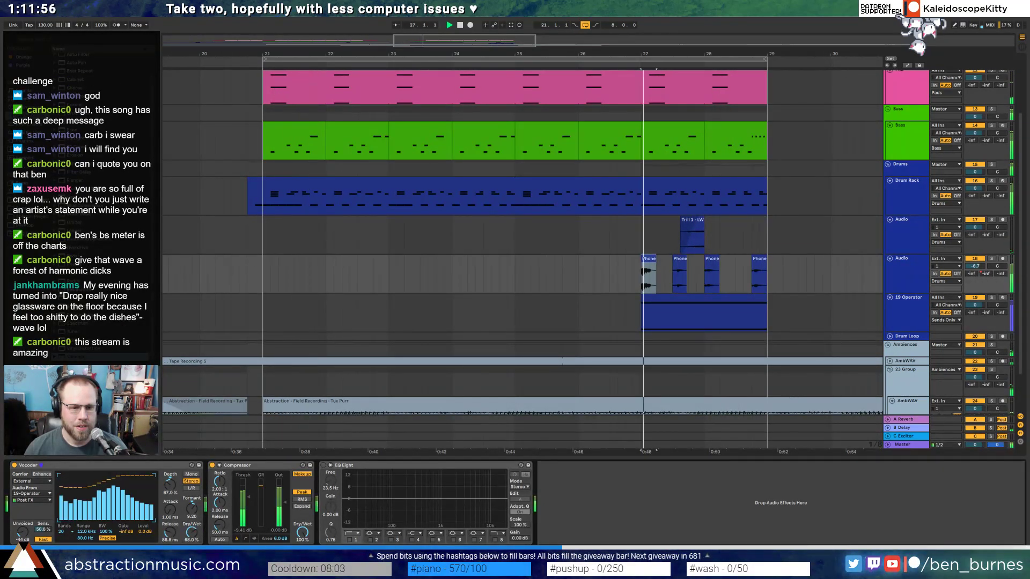
drag(191, 533, 192, 534)
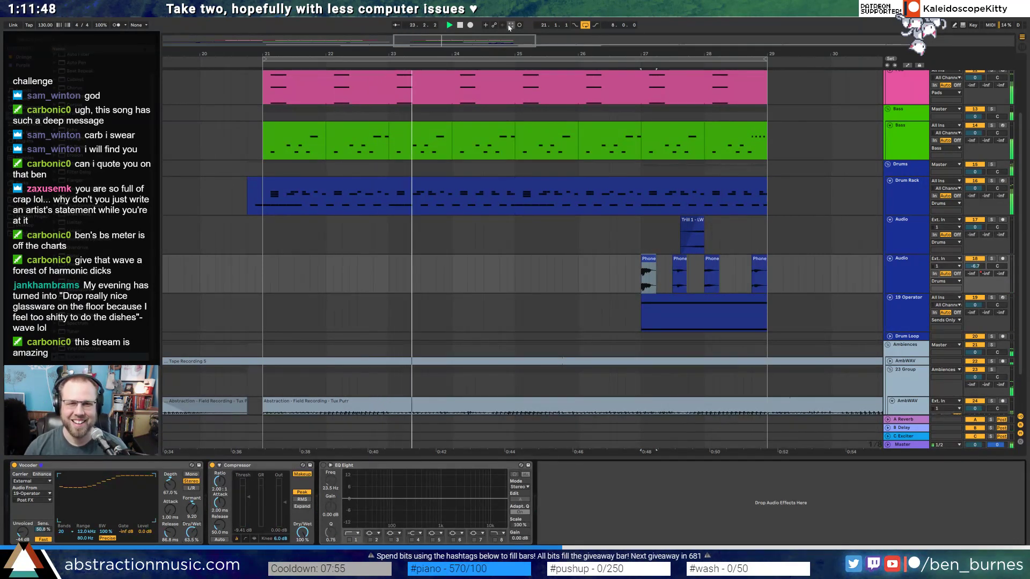
- Move the Compressor ahead of the Vocoder with its threshold at -6.48 dB and listen to the loop
scroll(339, 407, down, 2)
key(space)
click(258, 466)
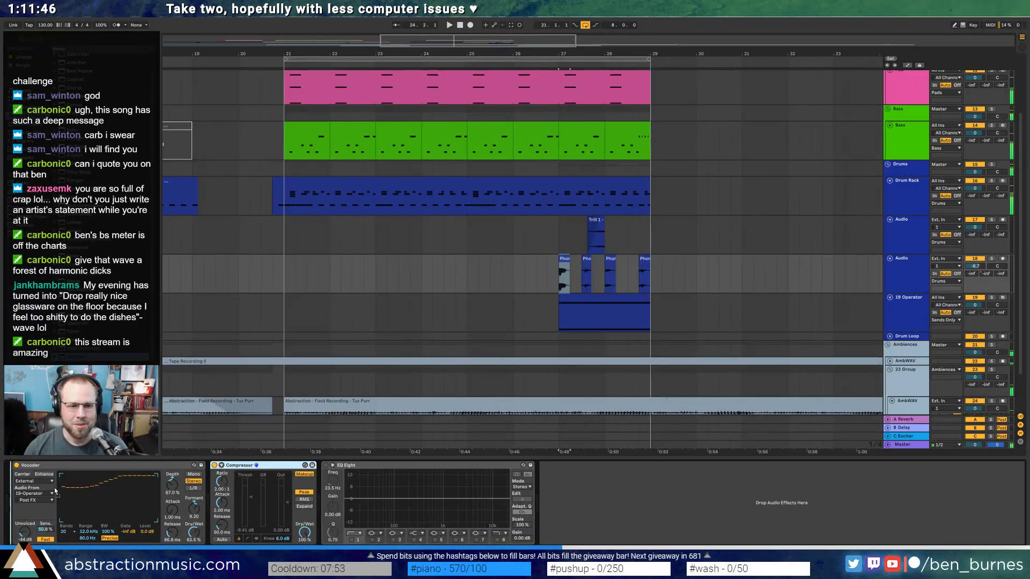
drag(35, 488, 22, 485)
key(space)
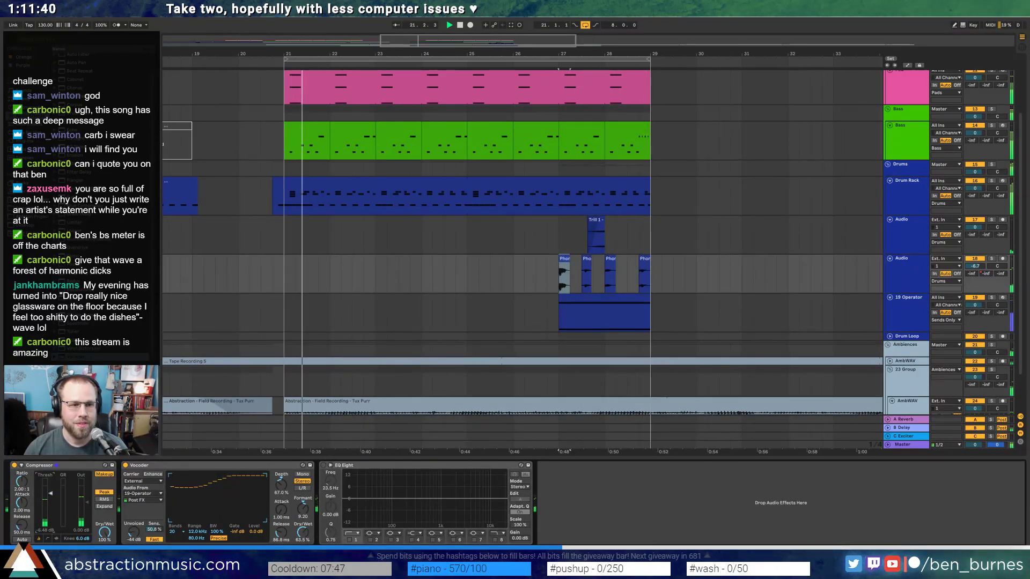
key(space)
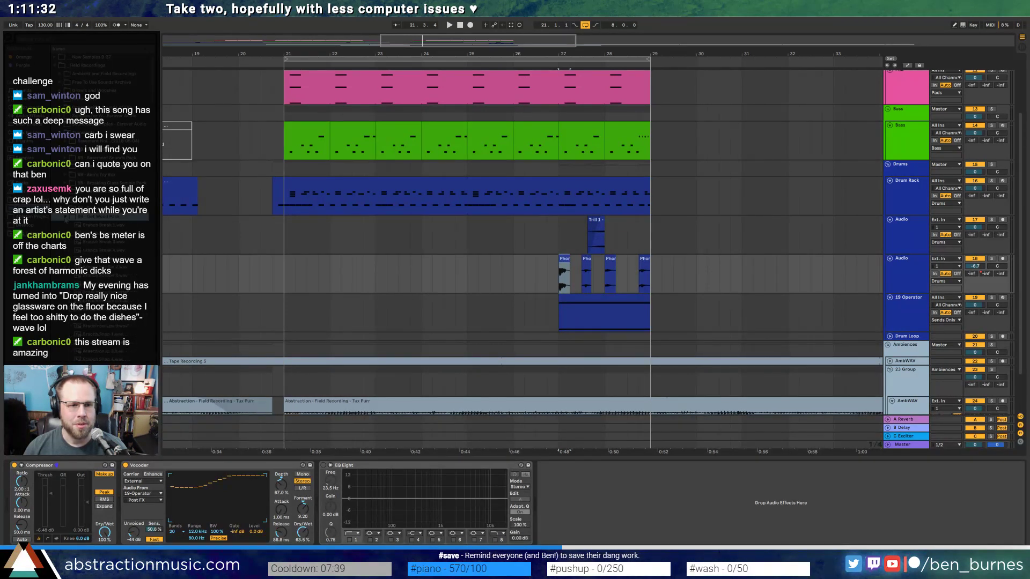
- Browse the sample library's folders for further voice samples to use in the track
click(66, 226)
key(Left)
key(Down)
key(Right)
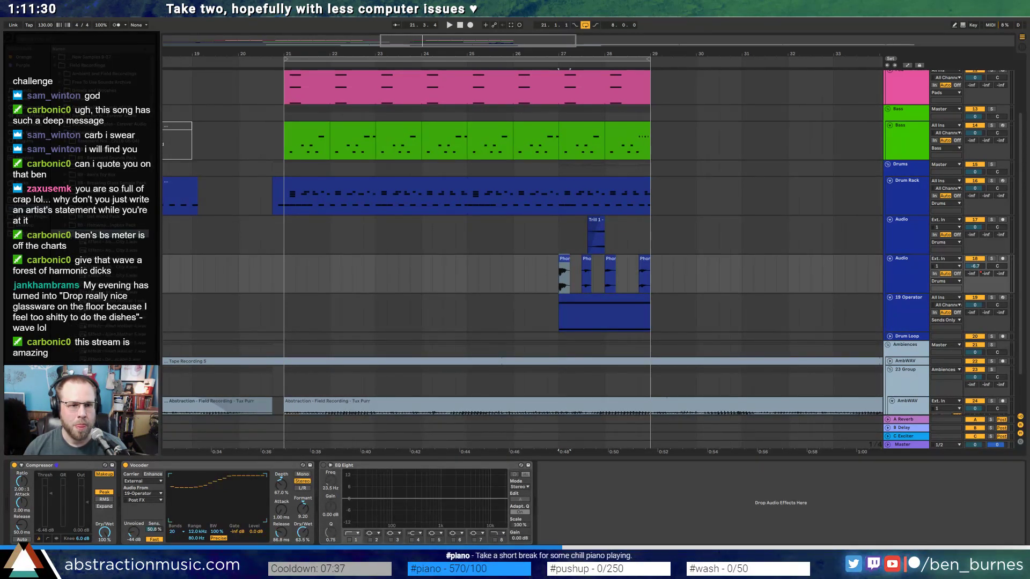
scroll(80, 252, down, 3)
scroll(71, 213, up, 1)
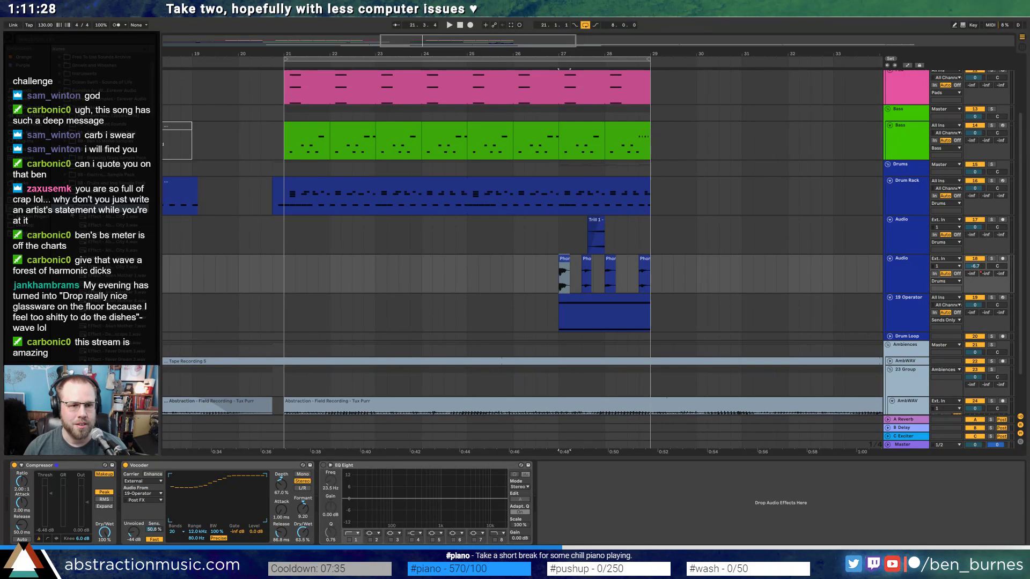
key(Left)
key(Up)
click(66, 151)
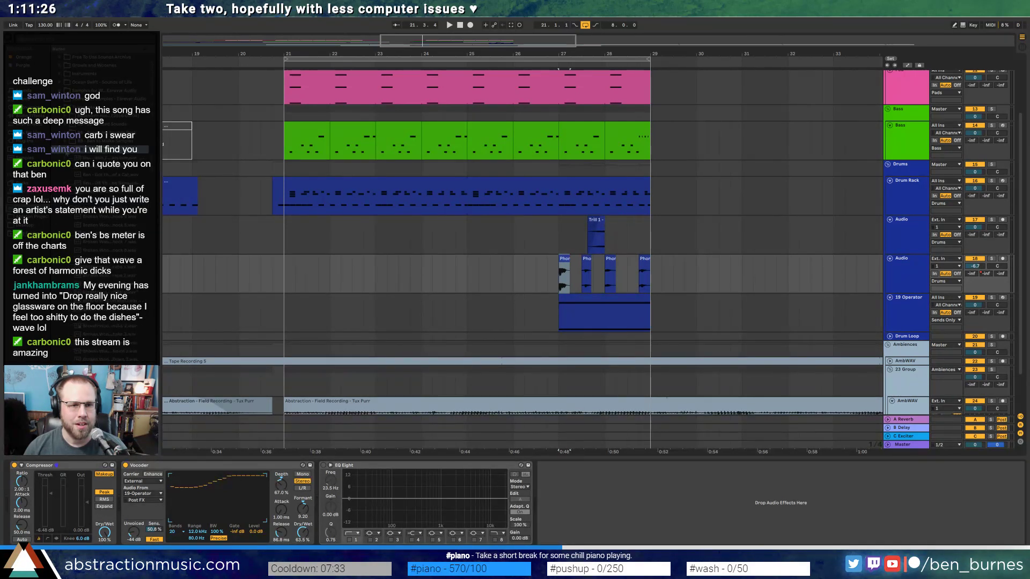
click(66, 143)
click(65, 133)
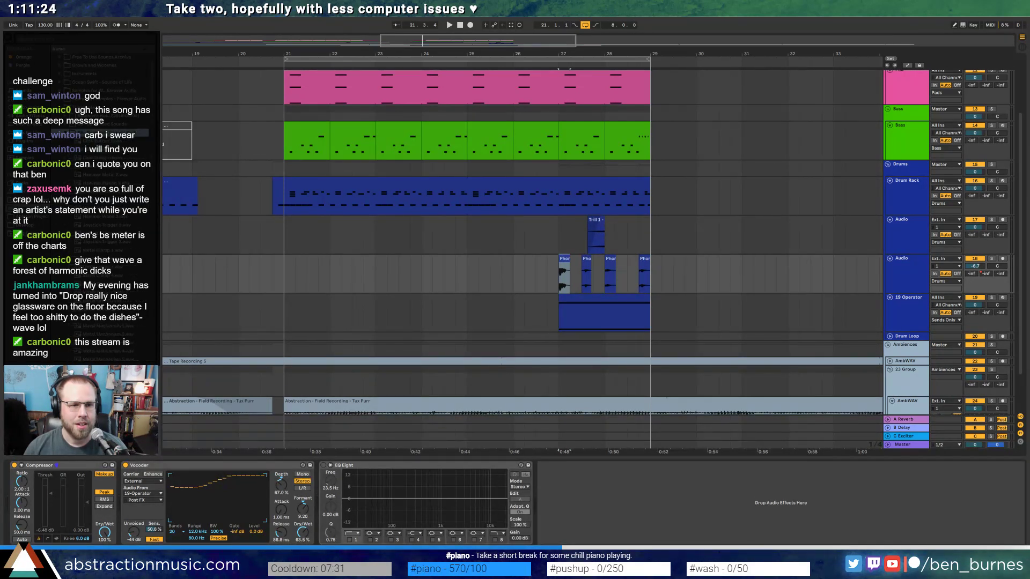
click(65, 126)
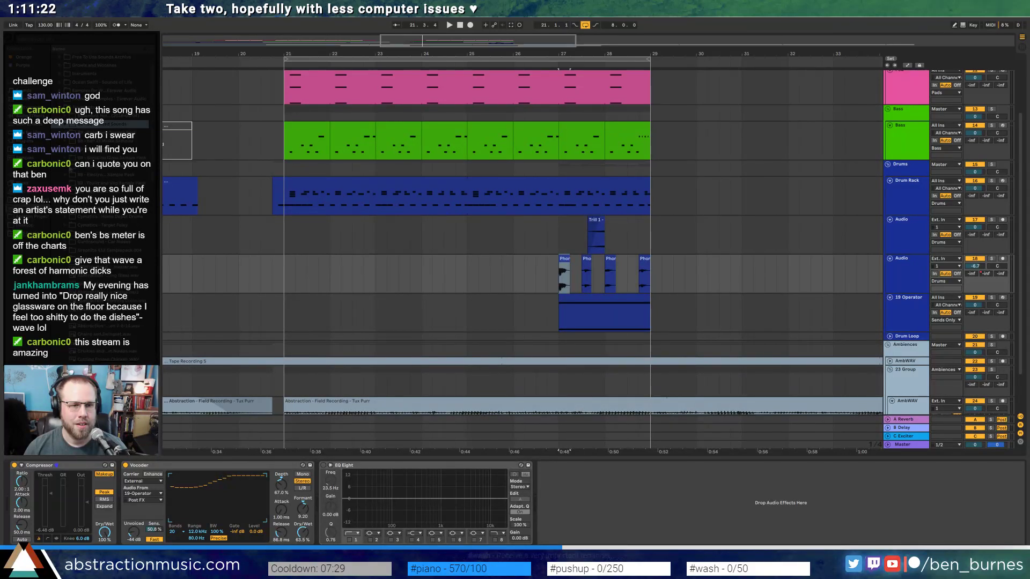
click(60, 107)
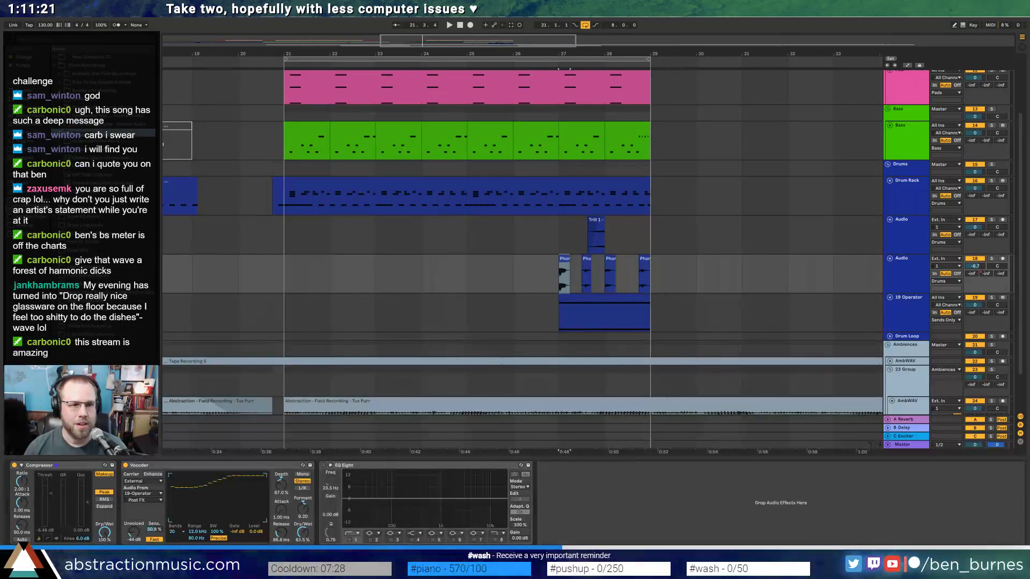
- Search the browser for "alpha" and preview several samples inside the matching folders
click(70, 38)
text(alpha)
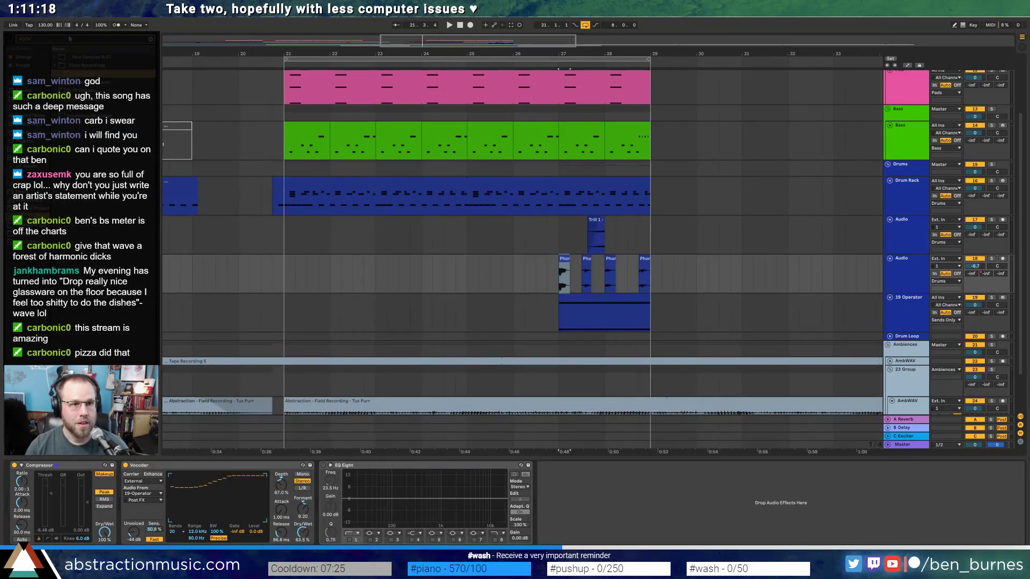
click(61, 83)
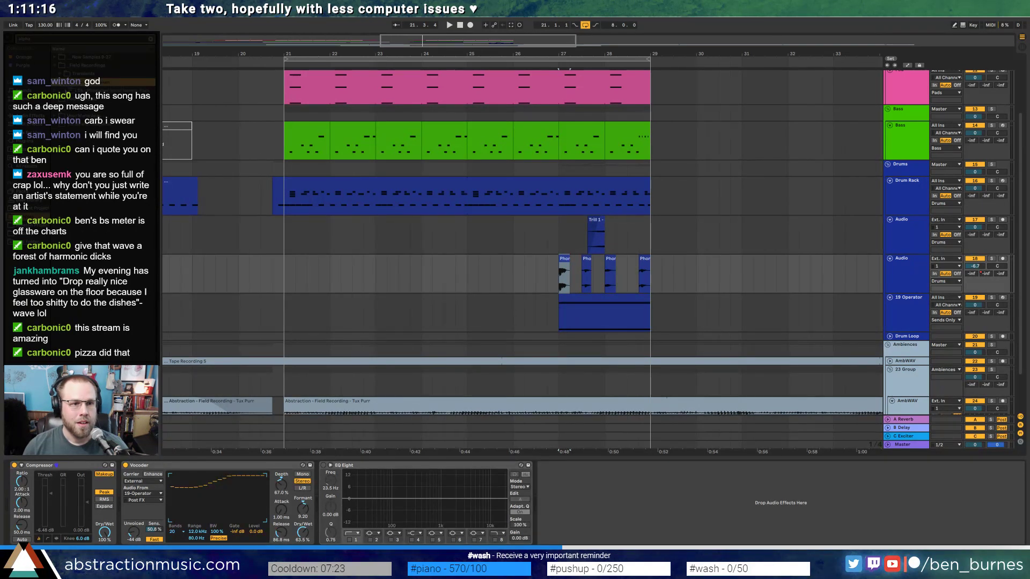
click(67, 91)
click(72, 99)
click(94, 124)
click(95, 174)
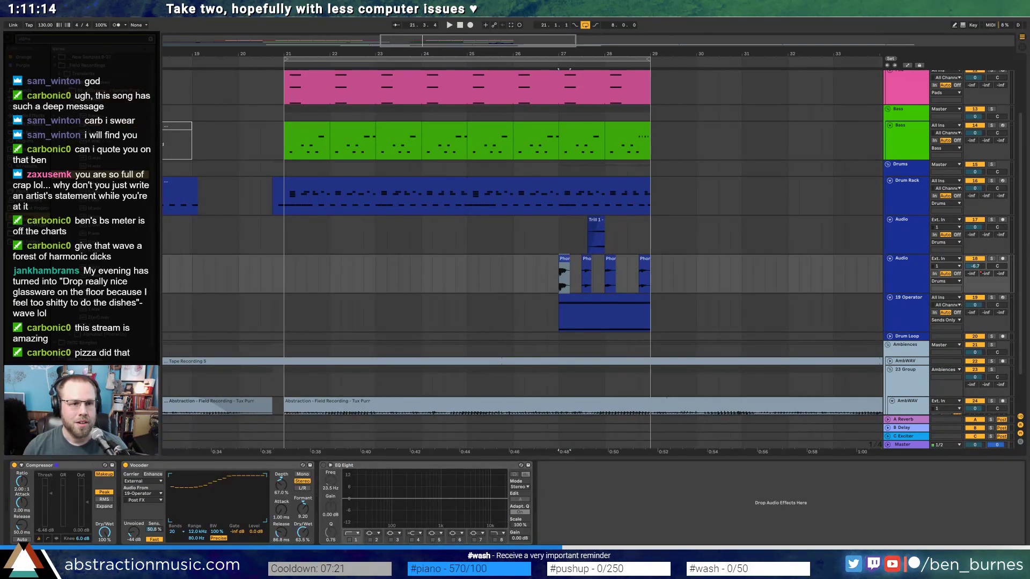
click(95, 242)
click(95, 293)
- Preview more of the found samples one by one and look for a usable spoken voice
click(70, 100)
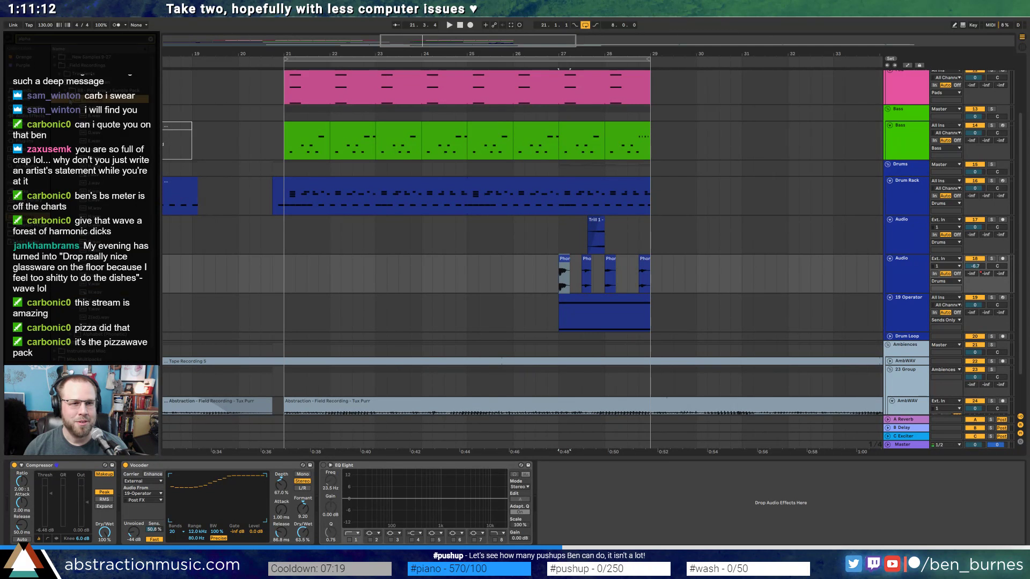
click(70, 108)
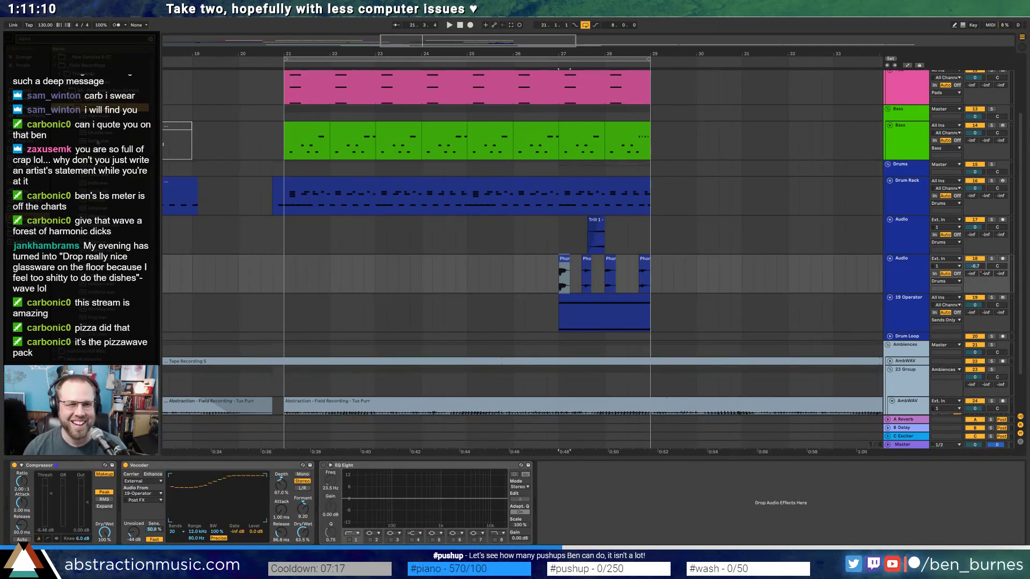
click(71, 91)
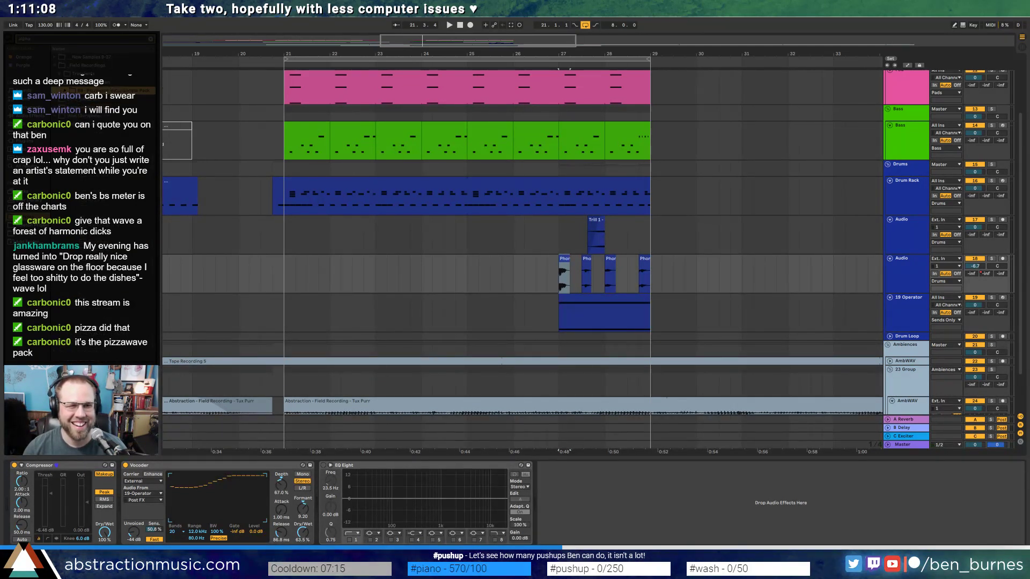
click(71, 82)
click(70, 74)
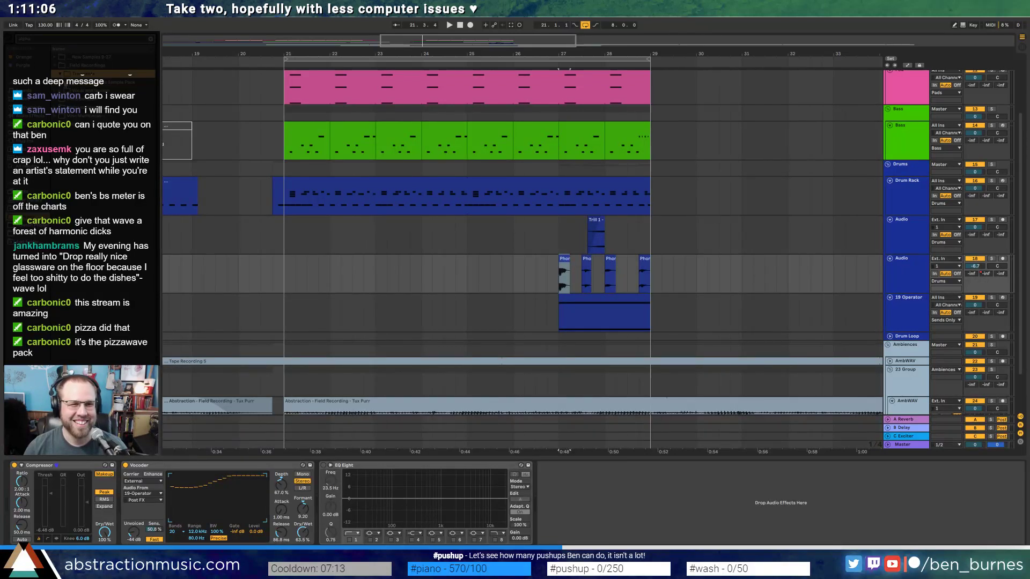
click(66, 83)
click(72, 90)
click(76, 100)
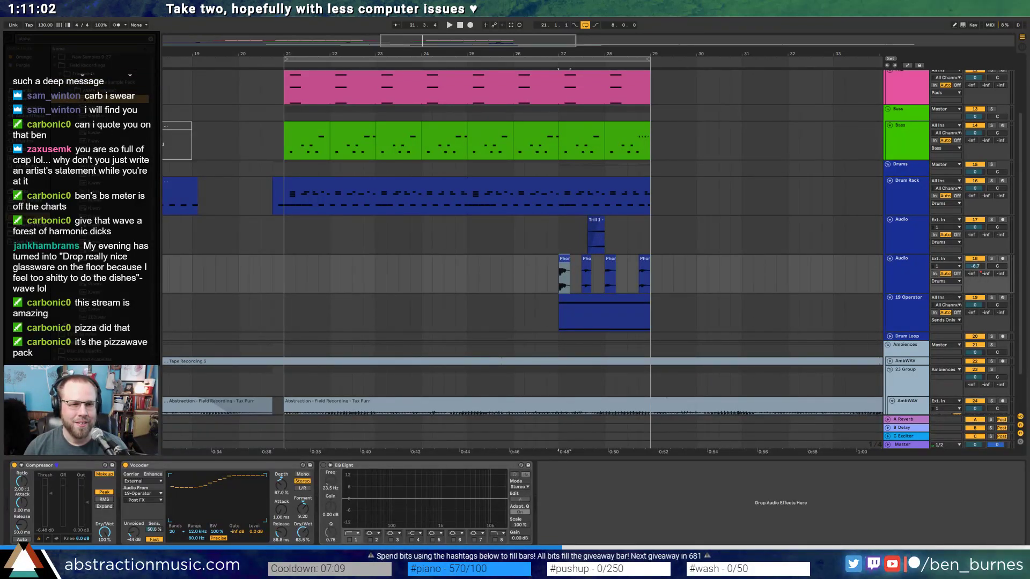
click(88, 167)
click(92, 115)
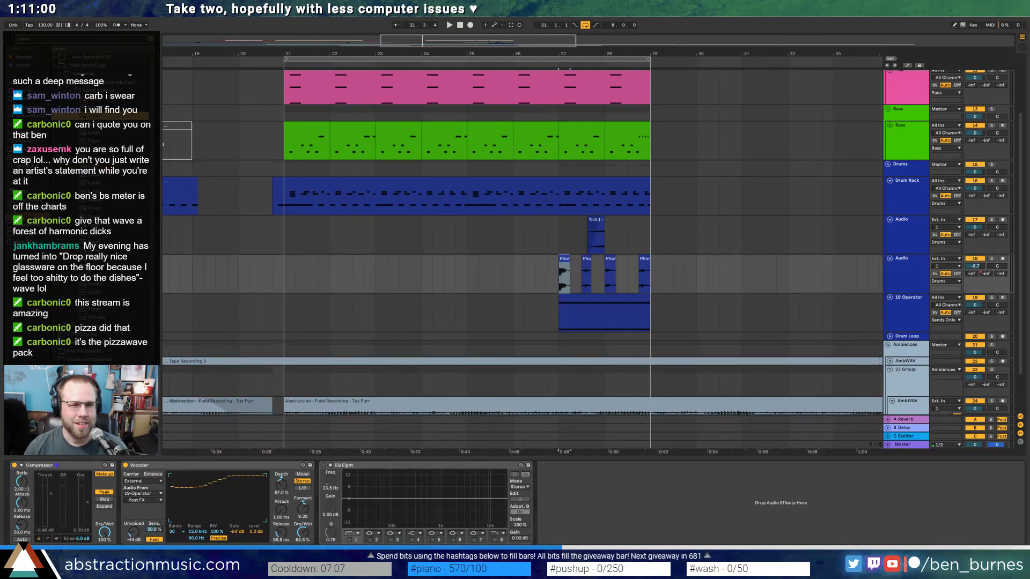
click(88, 267)
click(92, 225)
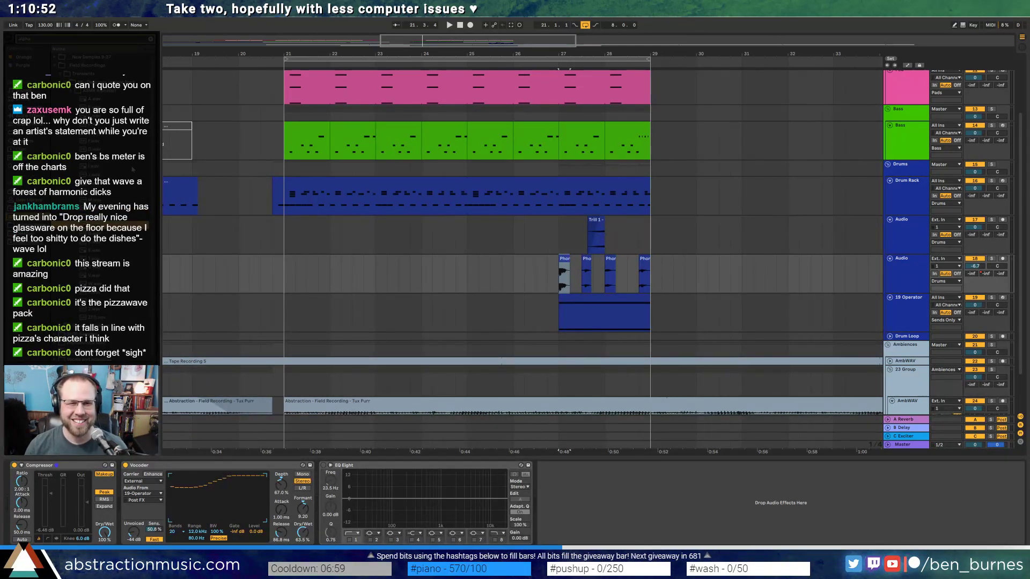
- Play the looped section from bar 21 and listen to the arrangement with the vocoded voice part
key(space)
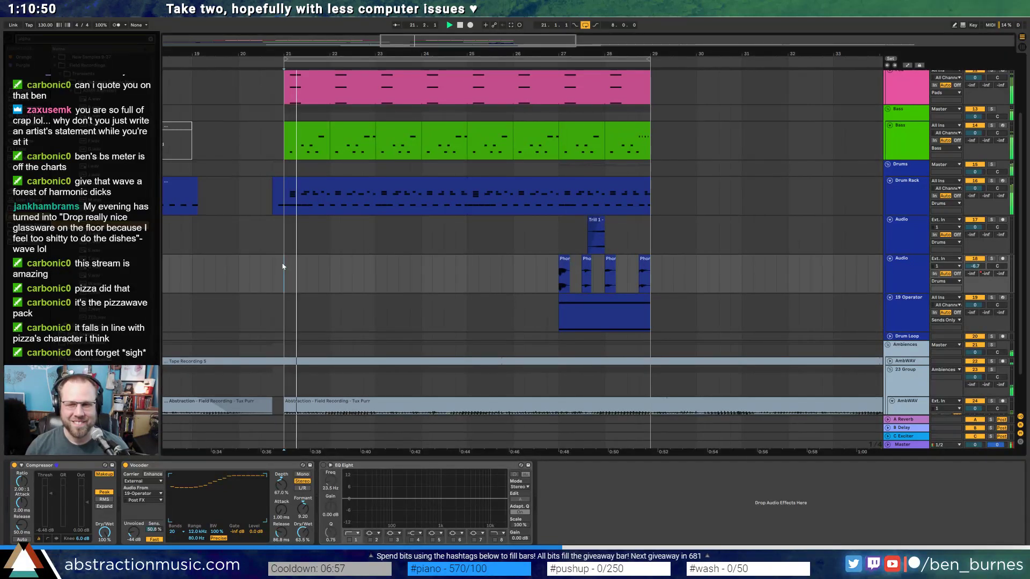
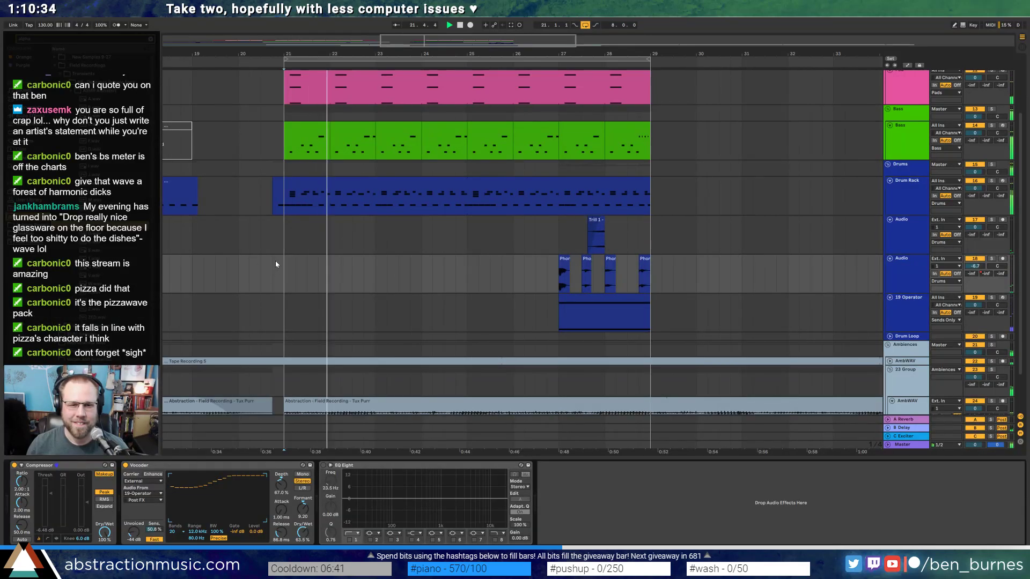
scroll(268, 268, down, 2)
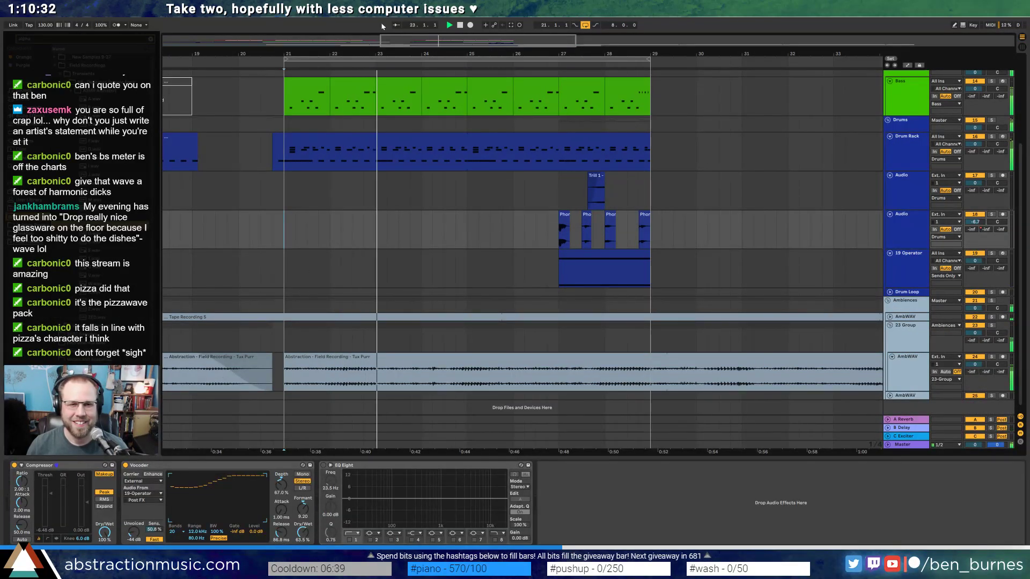
drag(355, 54, 405, 36)
scroll(501, 177, up, 5)
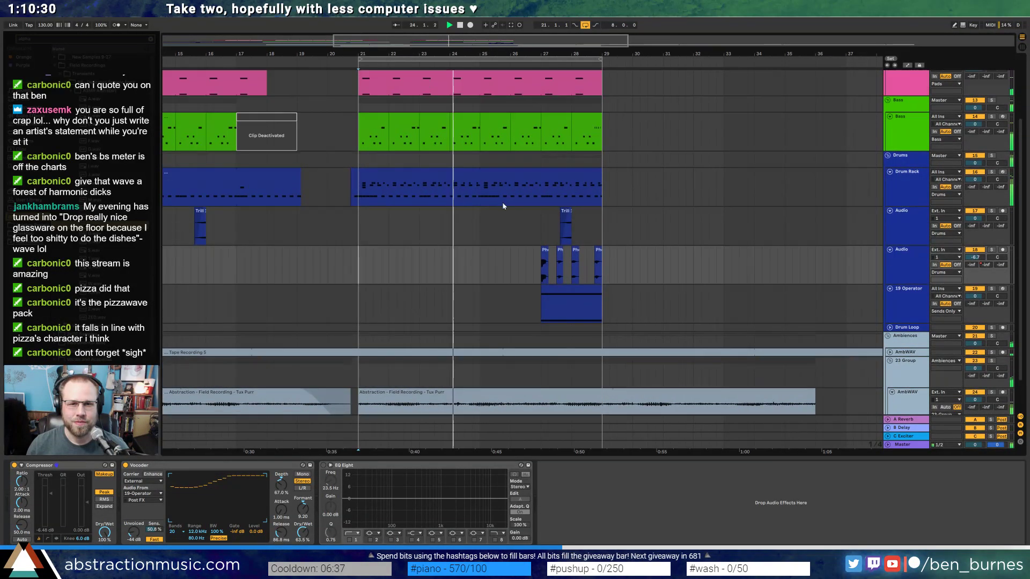
key(space)
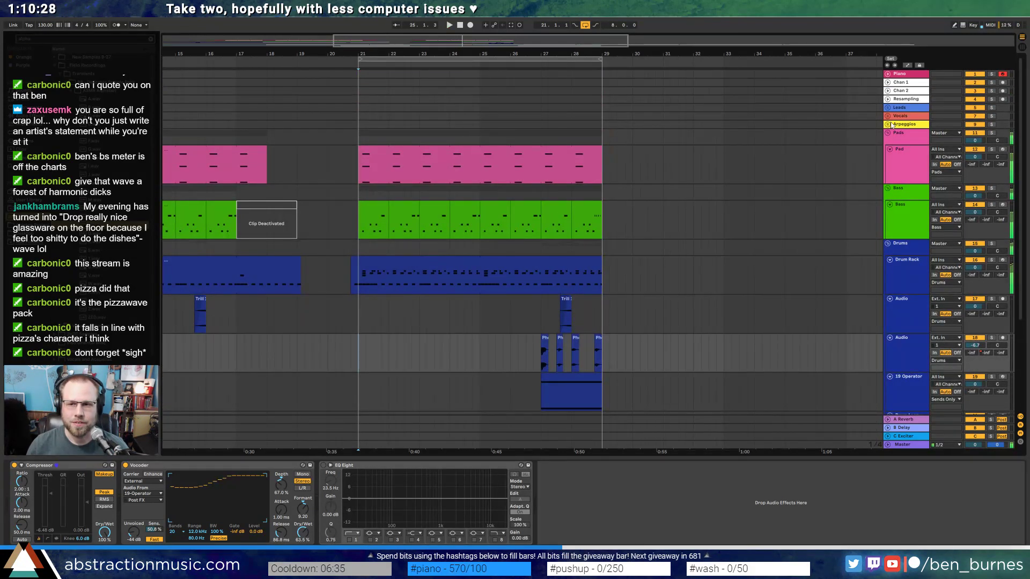
- Unfold the Arpeggios group and insert an empty two-bar MIDI clip at bar 21 on the Arp track
click(888, 125)
click(902, 147)
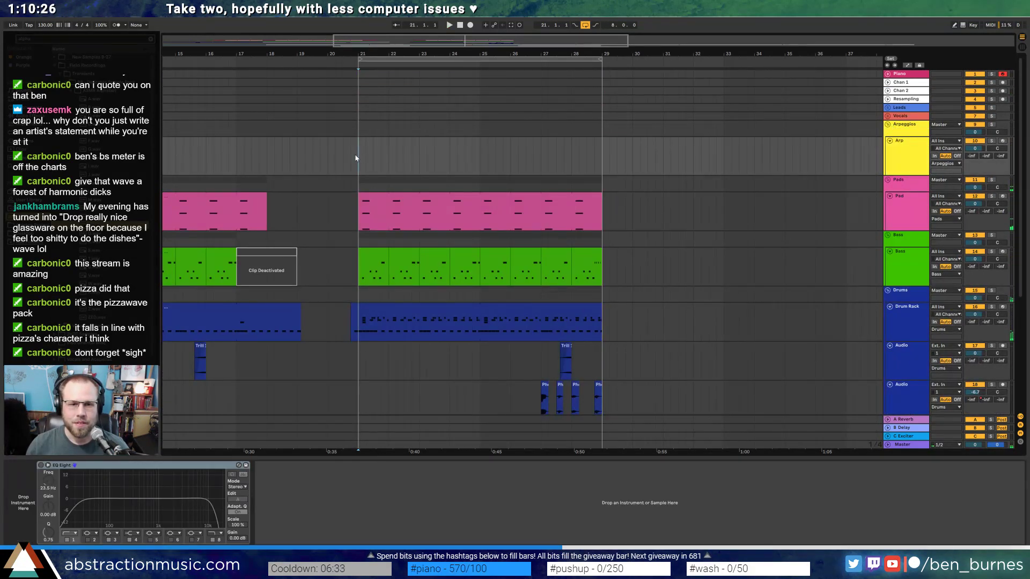
drag(418, 159, 422, 159)
key(ctrl+shift+m)
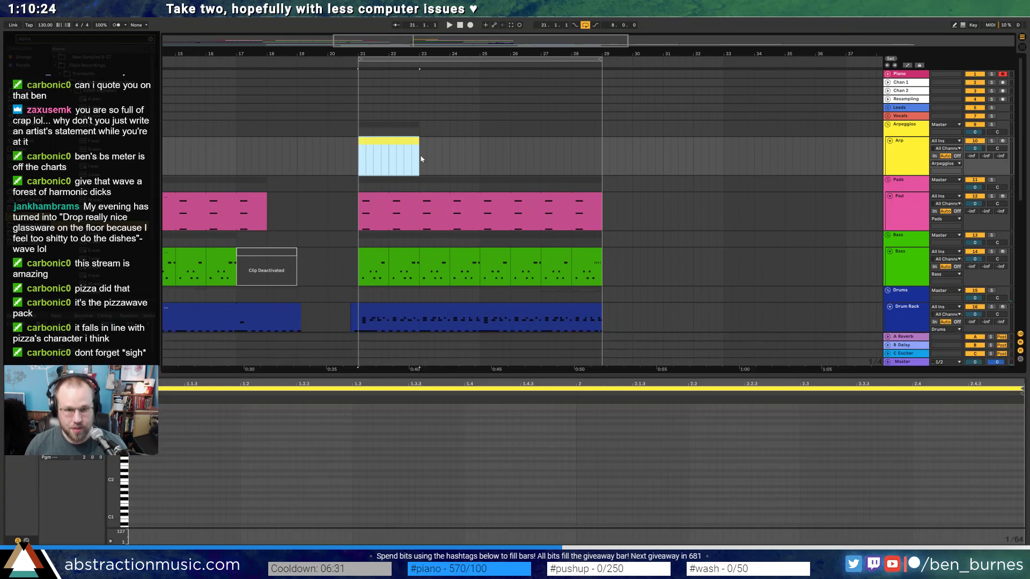
- Enter four short repeated notes of one pitch from the start of the clip's second bar and extend the clip to bar 29
click(114, 482)
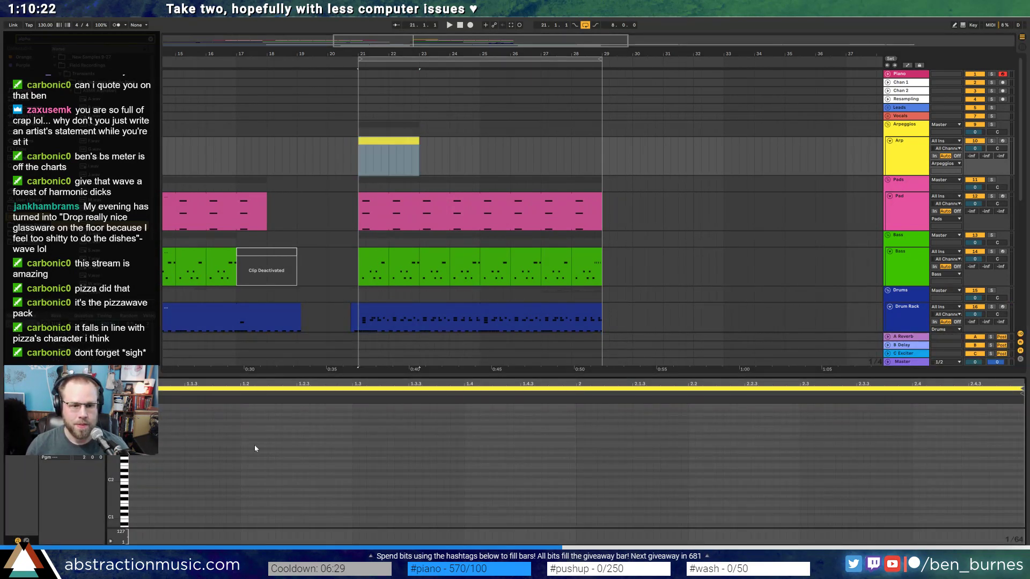
drag(114, 483, 107, 498)
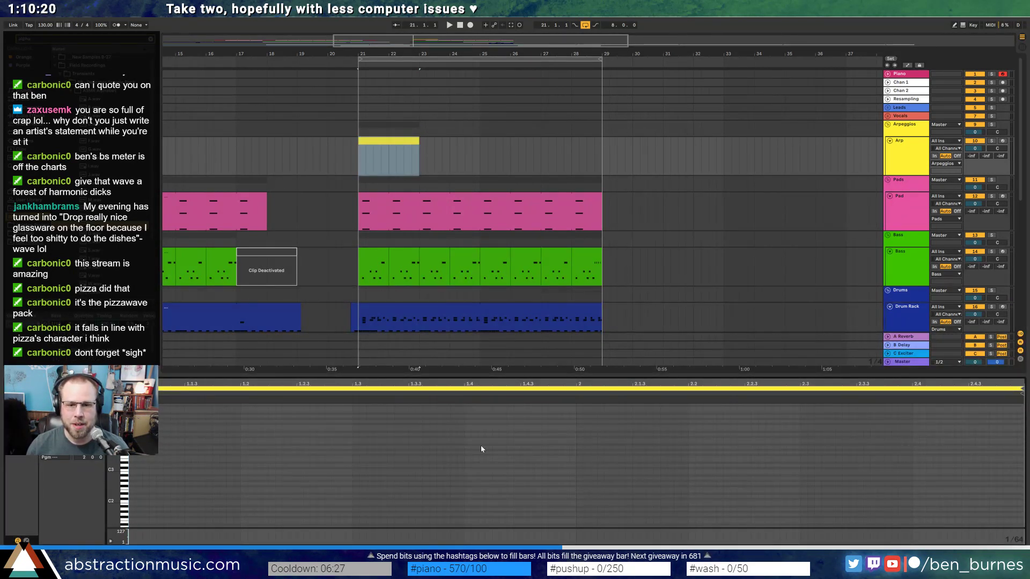
double_click(581, 442)
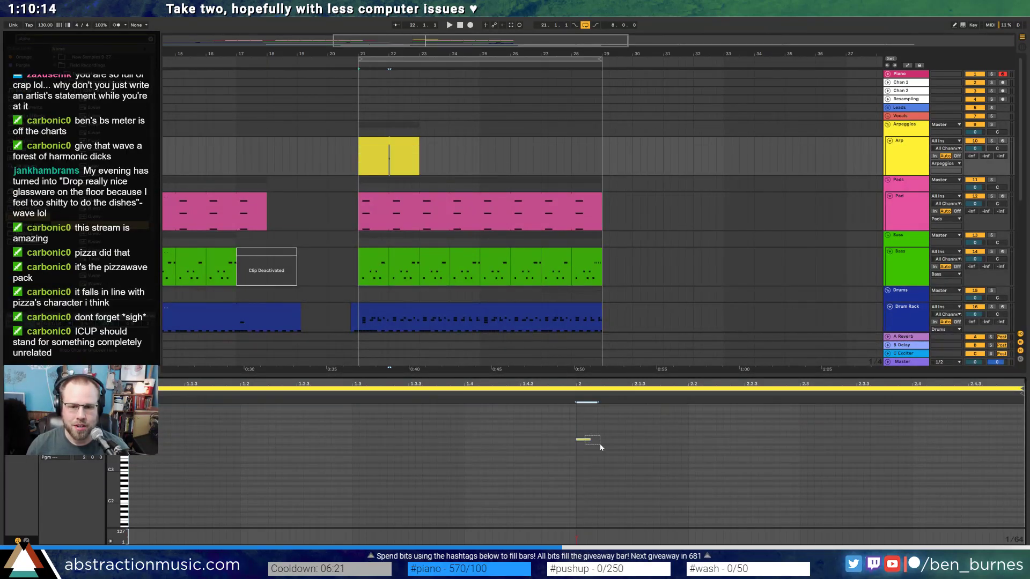
drag(584, 435, 602, 445)
key(ctrl+d)
key(ctrl+d)
key(ctrl+d)
key(shift+Tab)
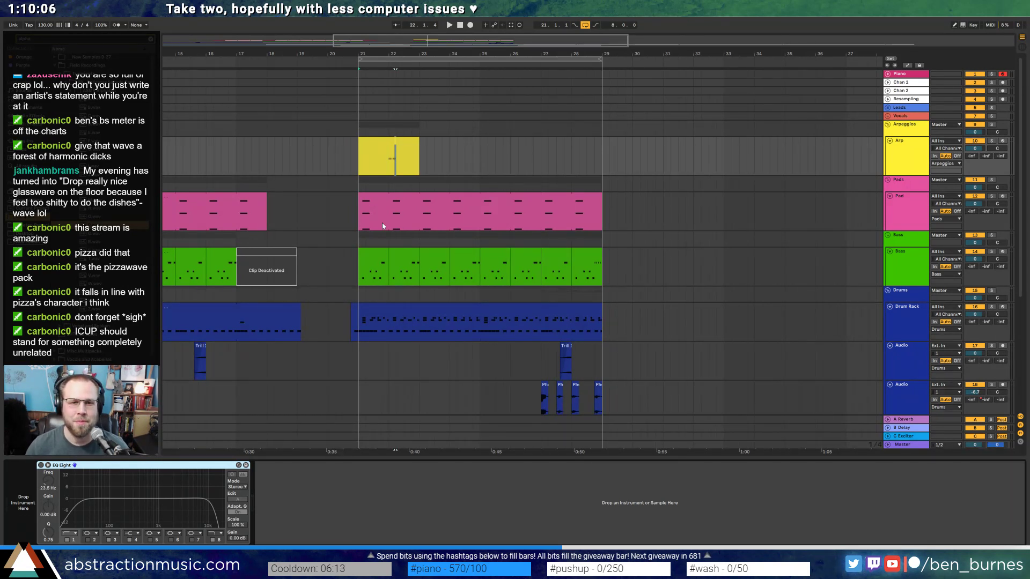
drag(418, 143, 602, 144)
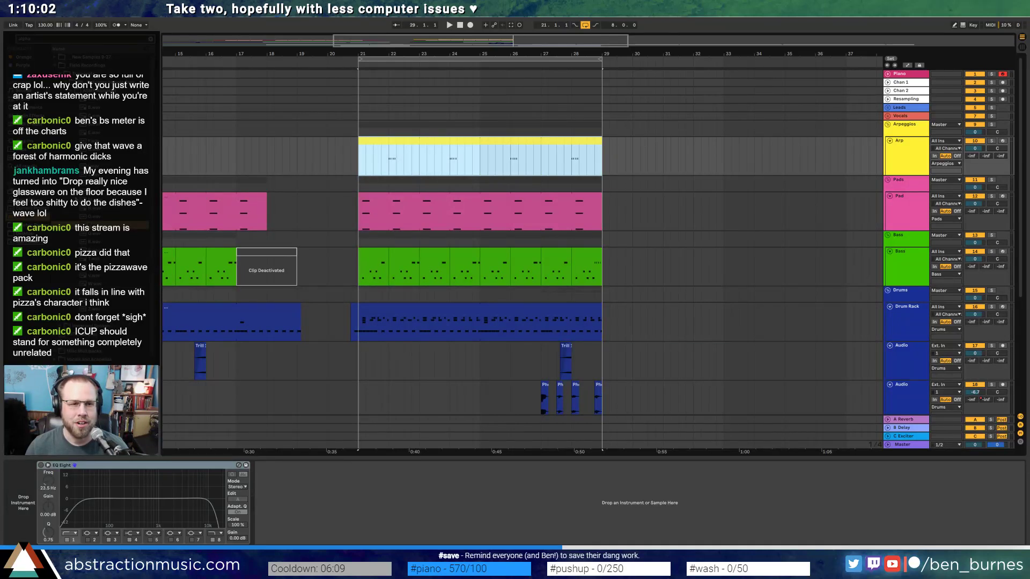
- Clear the browser search and load the Analog instrument onto the Arp track ahead of its EQ Eight
click(28, 116)
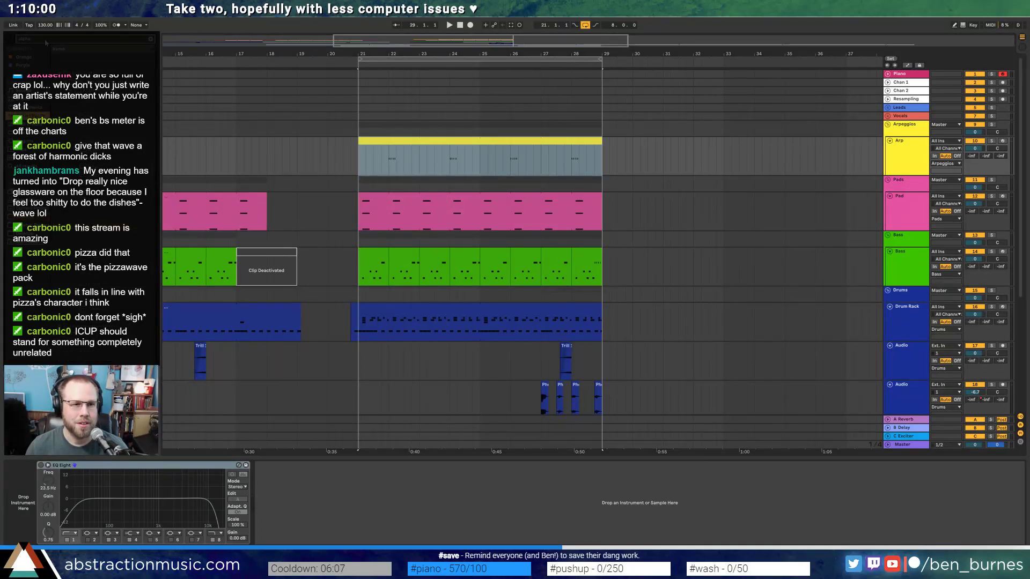
key(BackSpace)
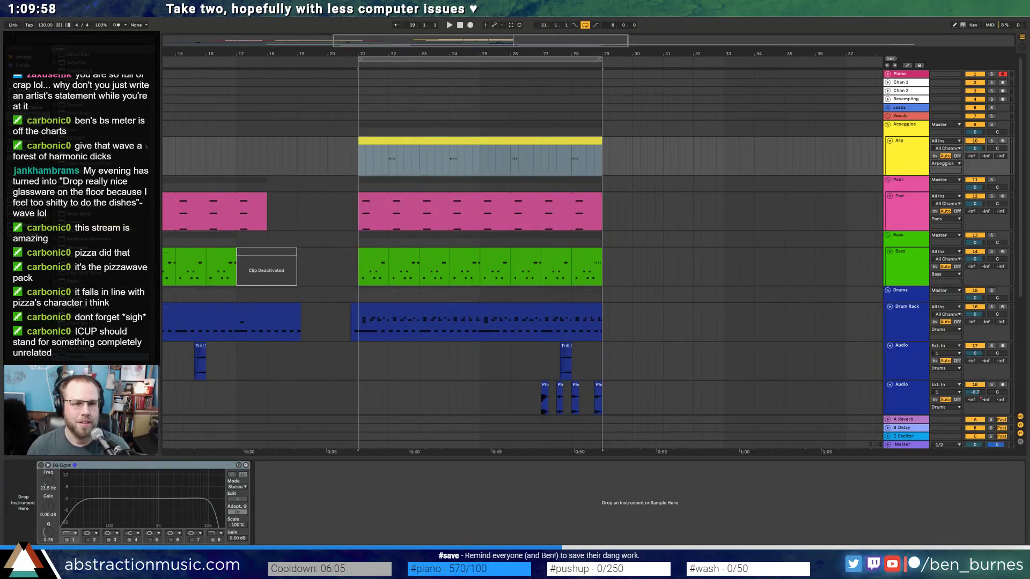
drag(153, 138, 153, 105)
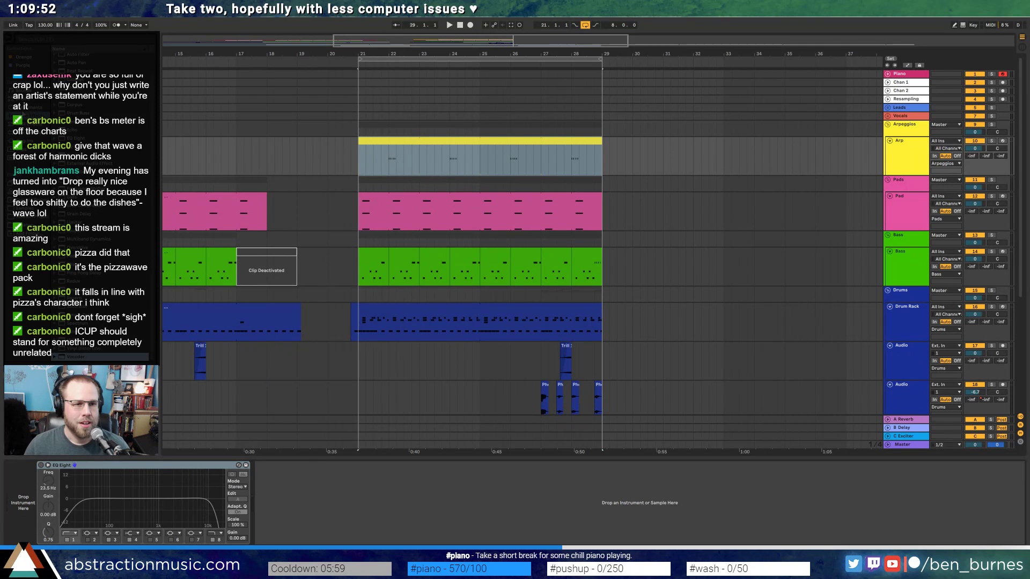
click(26, 108)
drag(74, 57, 57, 518)
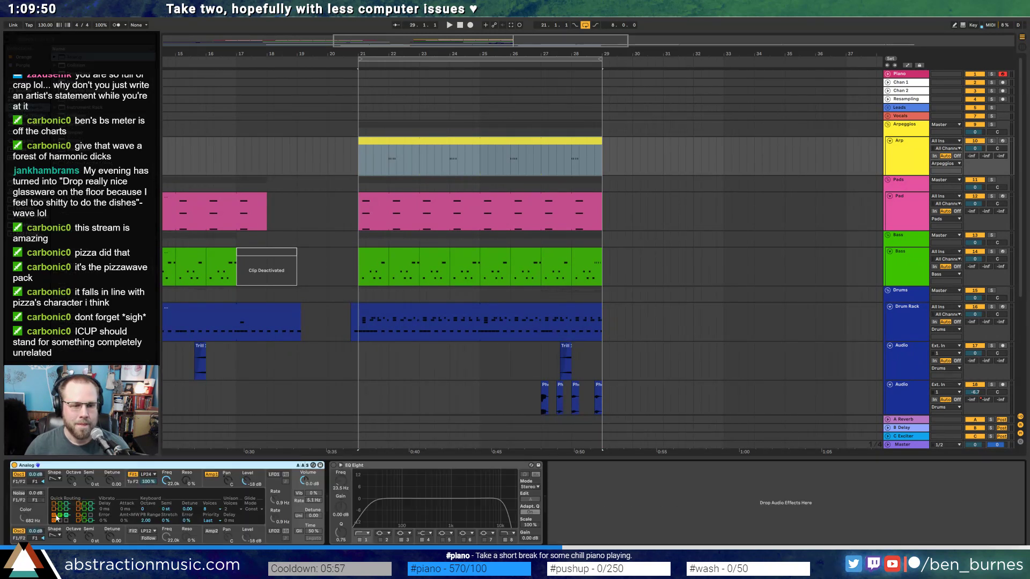
- Give Analog's first amp envelope a 227 ms decay with zero sustain and listen to the arp in the loop
click(57, 479)
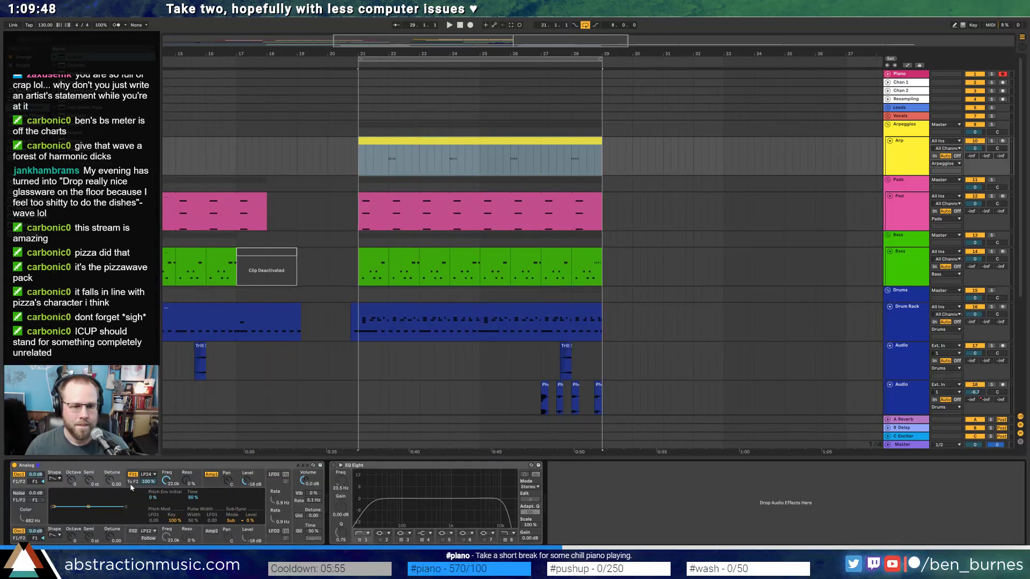
click(209, 485)
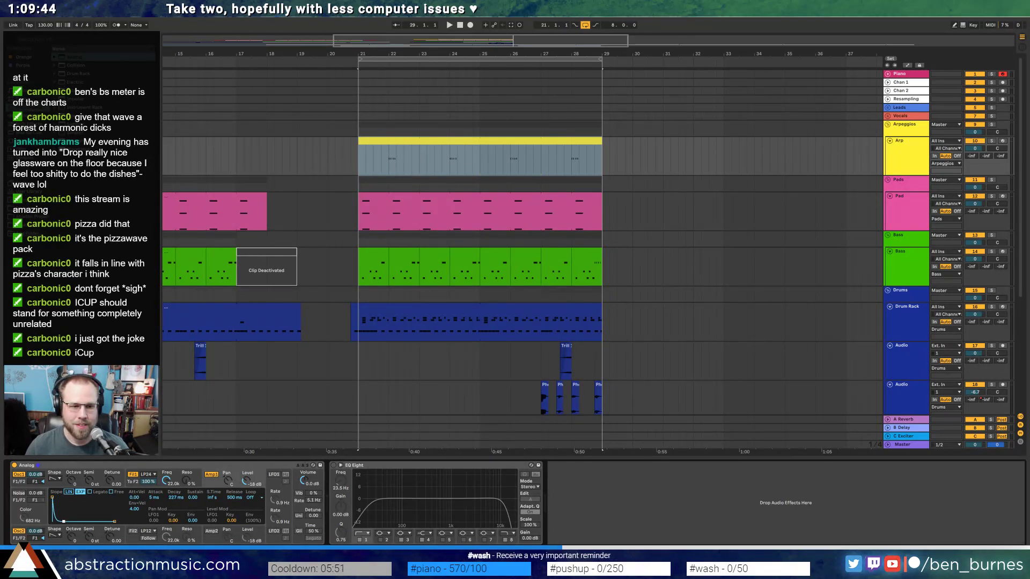
key(space)
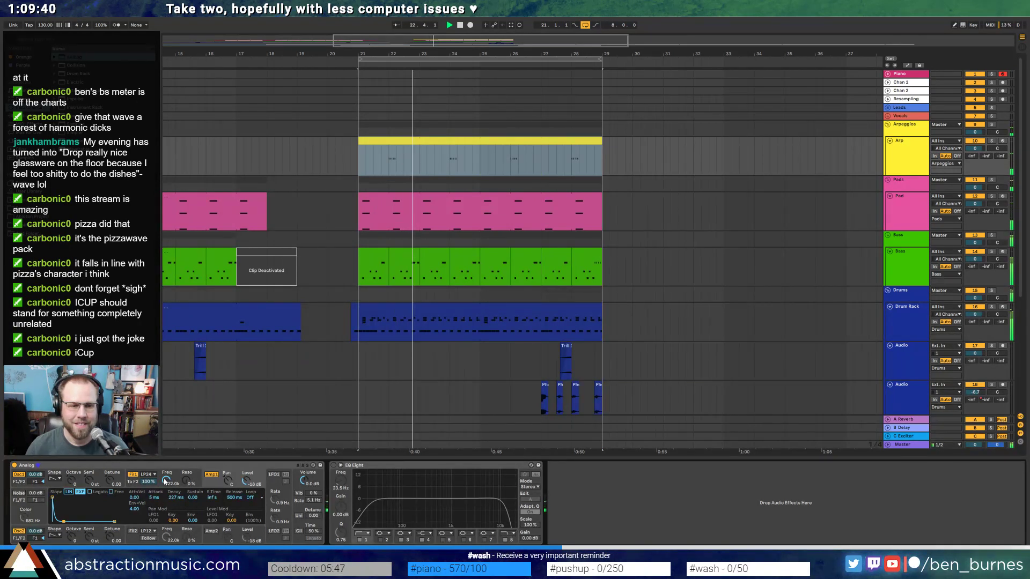
click(298, 515)
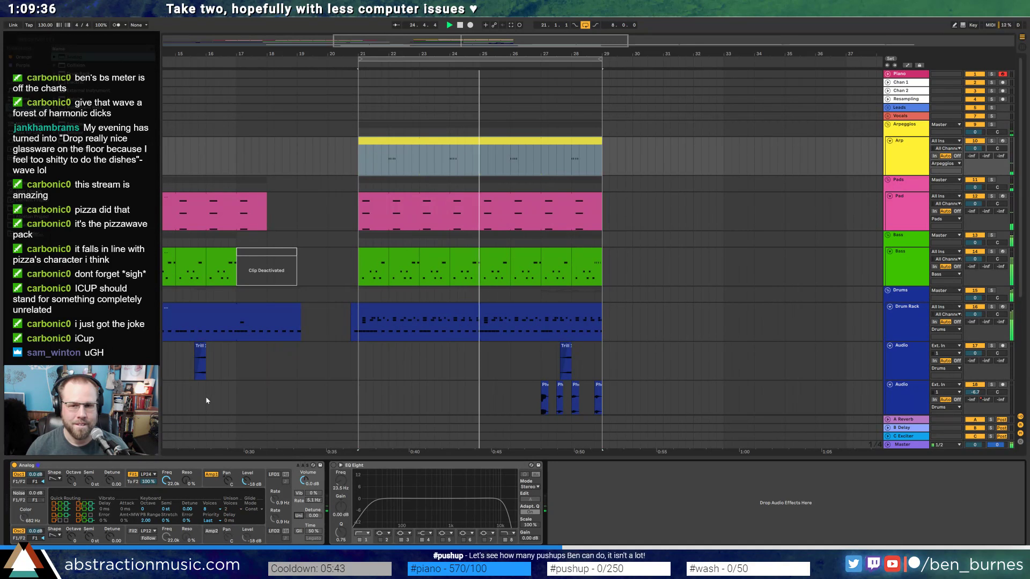
key(space)
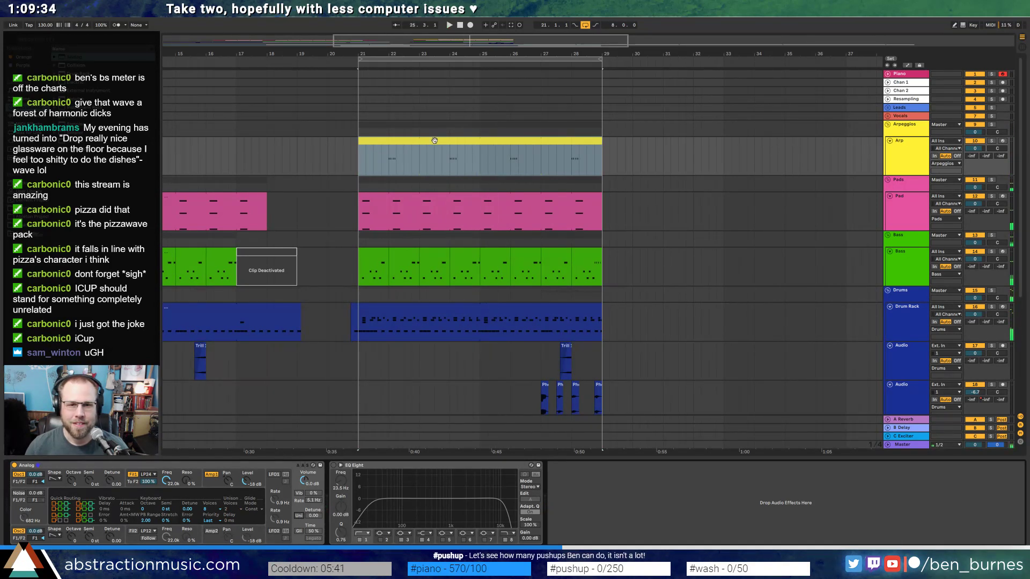
- Set the Arp clip's loop length to 4 bars and replay the section
double_click(434, 141)
click(84, 459)
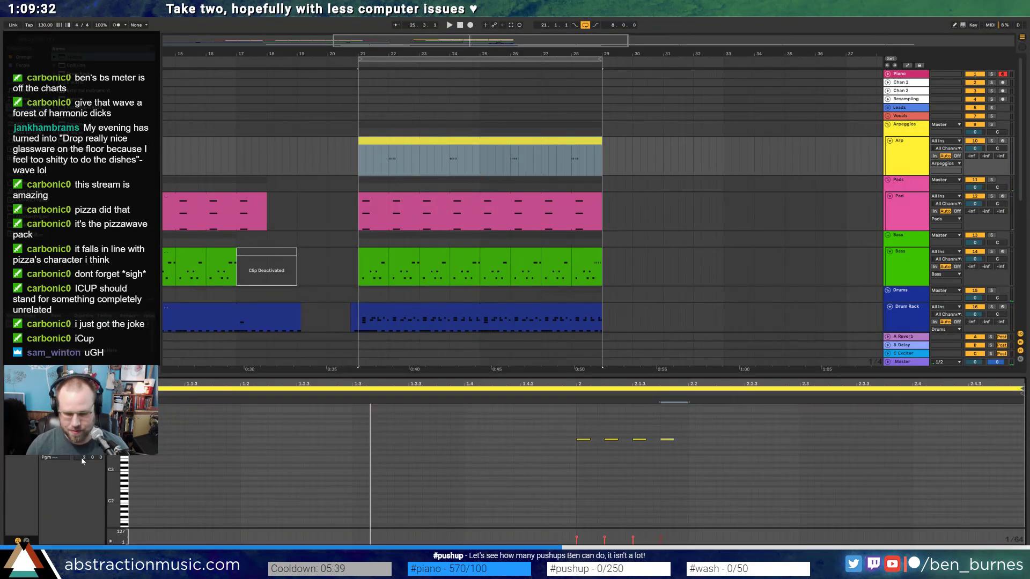
text(4)
key(Return)
key(space)
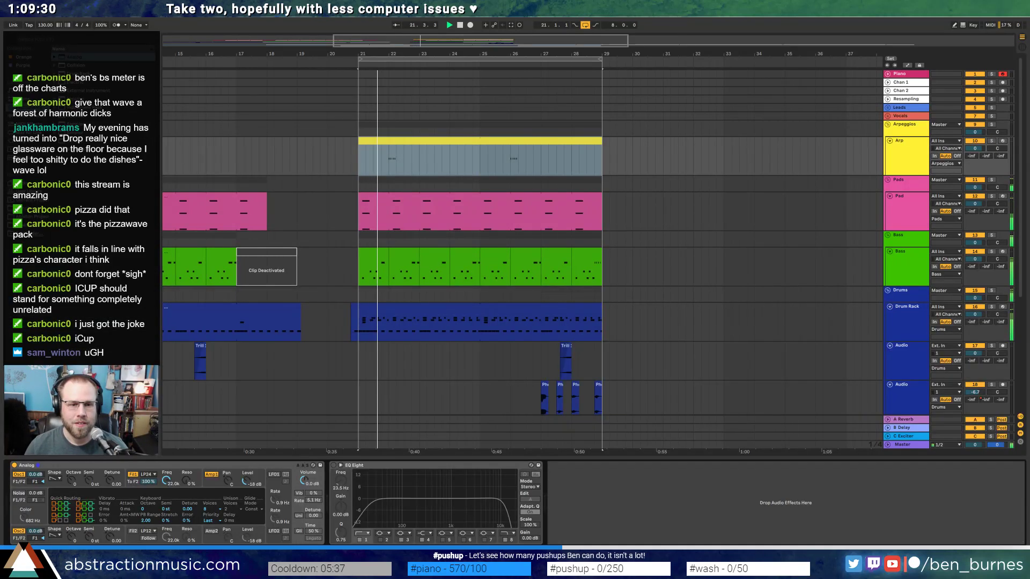
key(shift+Tab)
key(space)
- Turn off Analog's second oscillator, switch the first to a sine shape and set its amp decay to 196 ms
click(23, 531)
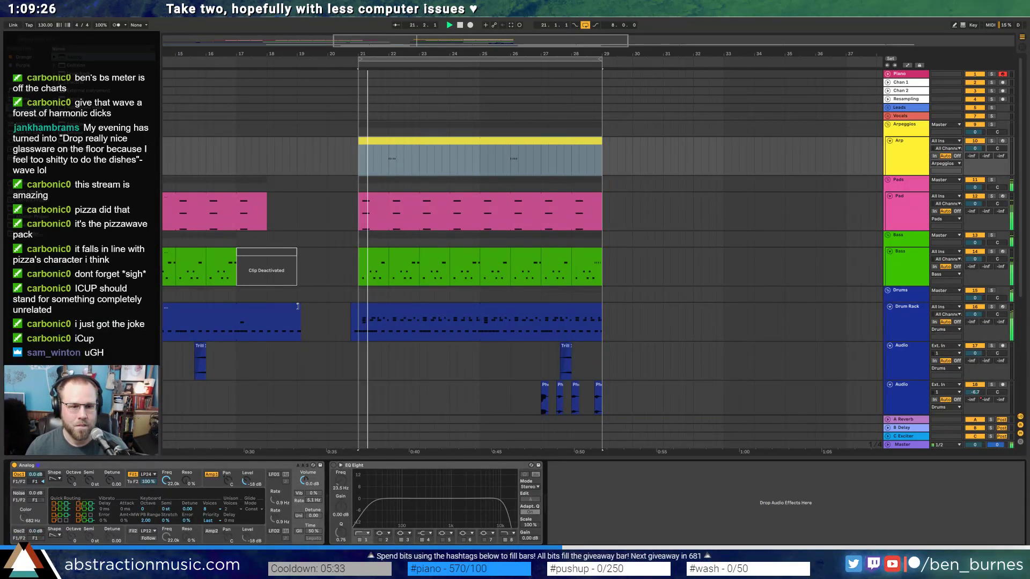
key(space)
click(52, 478)
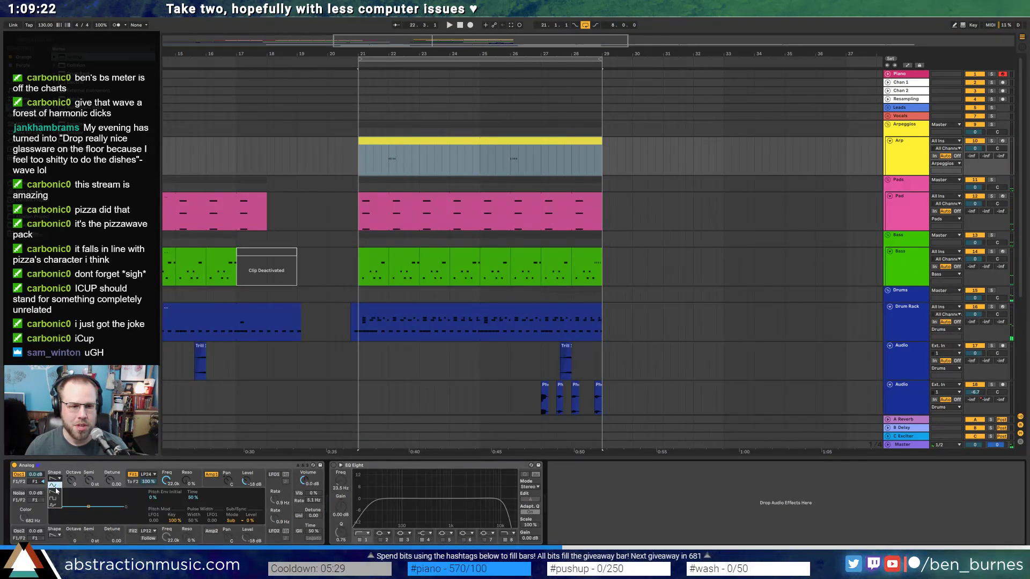
click(219, 482)
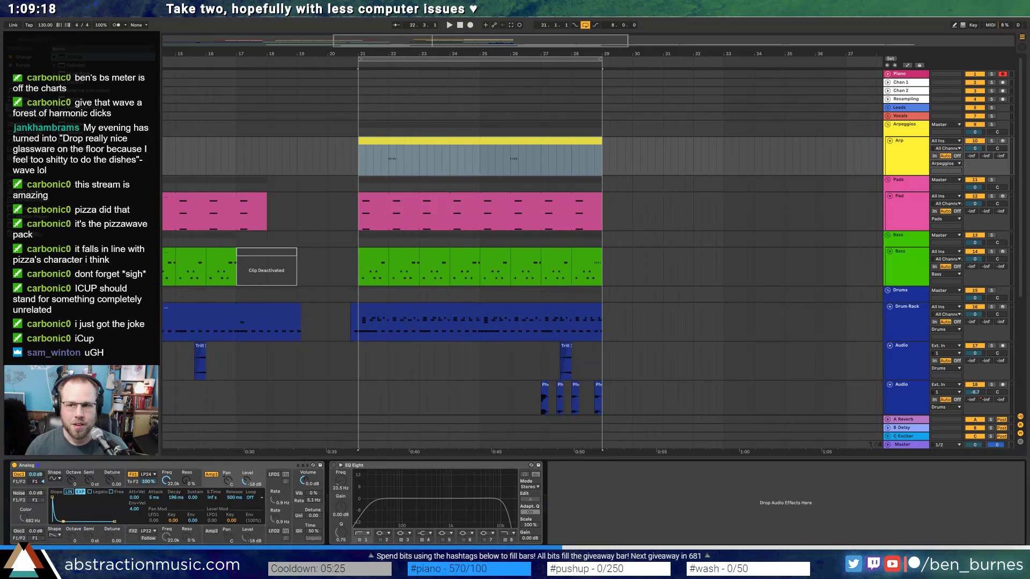
- Try sending the Arp track to the reverb and delay returns while the loop plays
drag(986, 158, 986, 144)
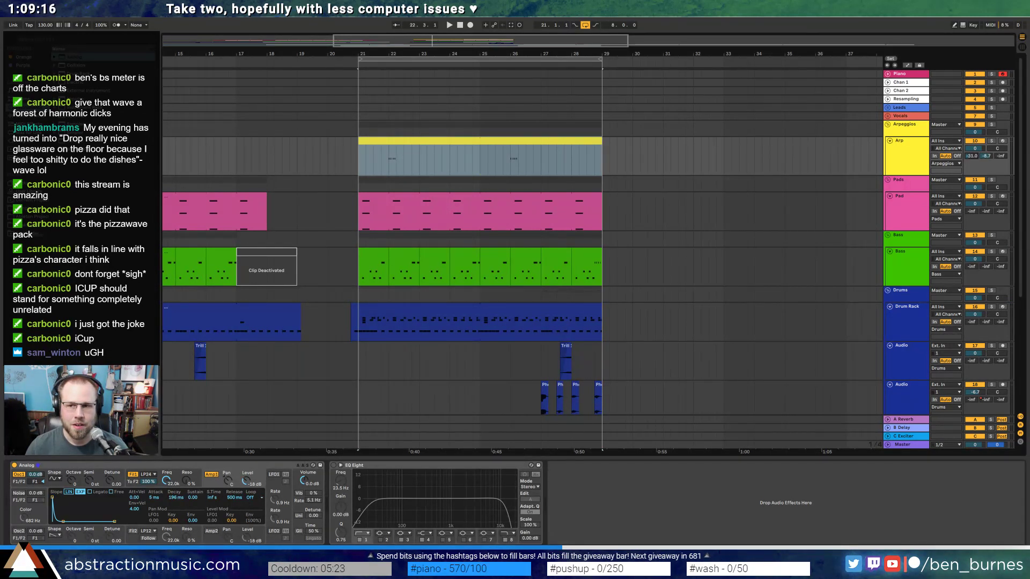
key(space)
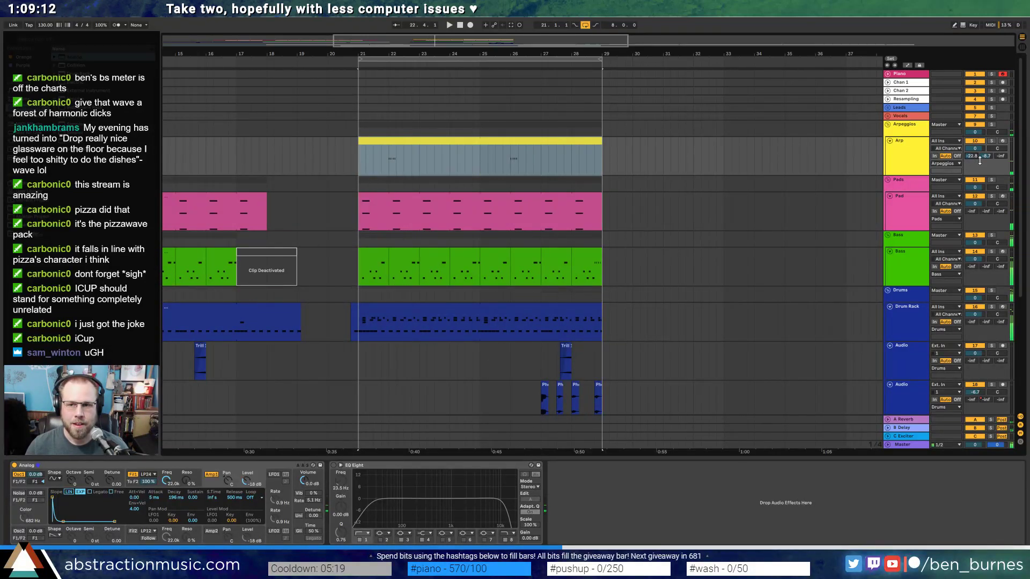
drag(980, 160, 974, 177)
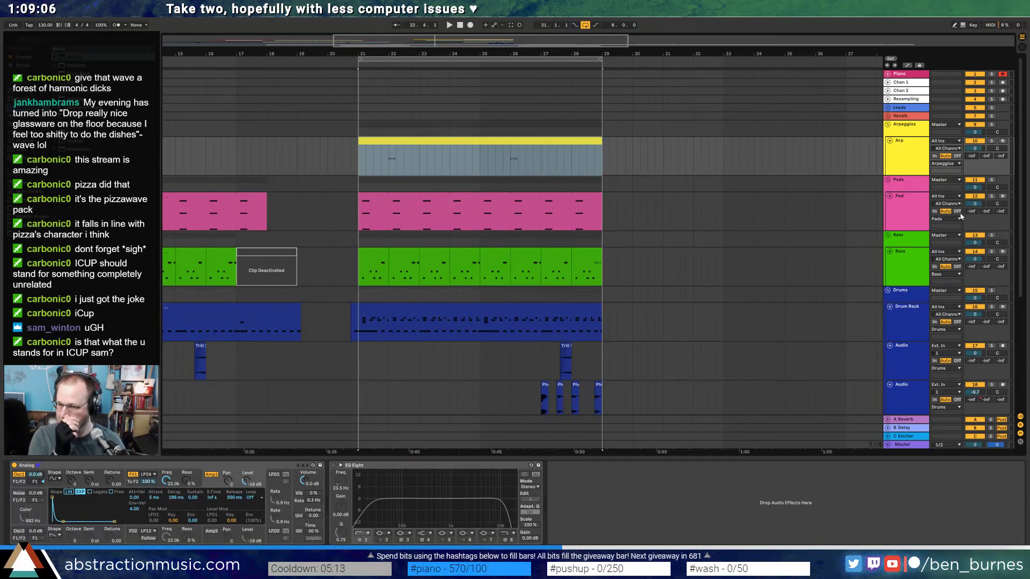
- Insert ValhallaDelay on the Arp track between Analog and EQ Eight and move its window clear of the devices
click(388, 168)
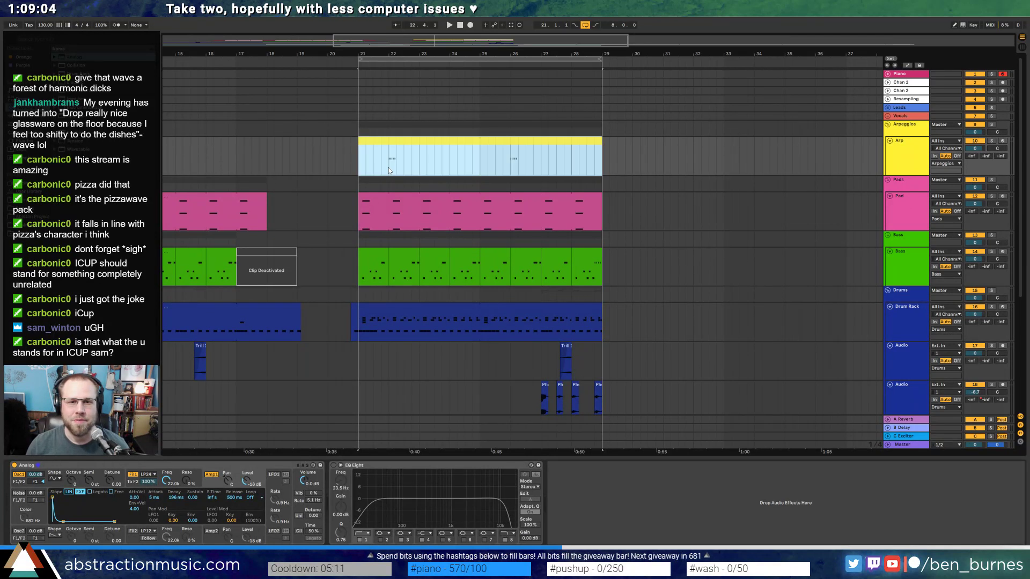
click(414, 140)
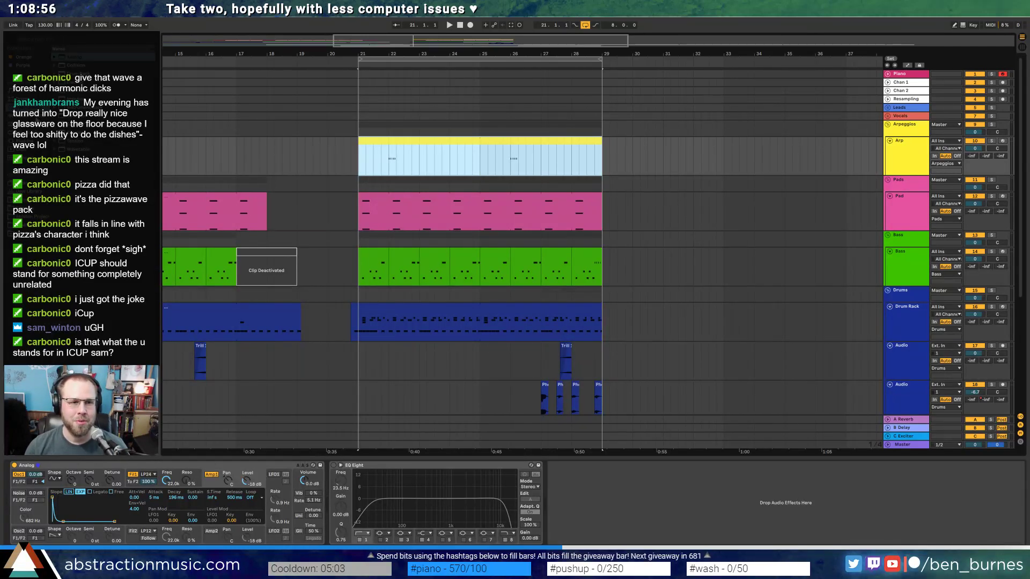
click(36, 116)
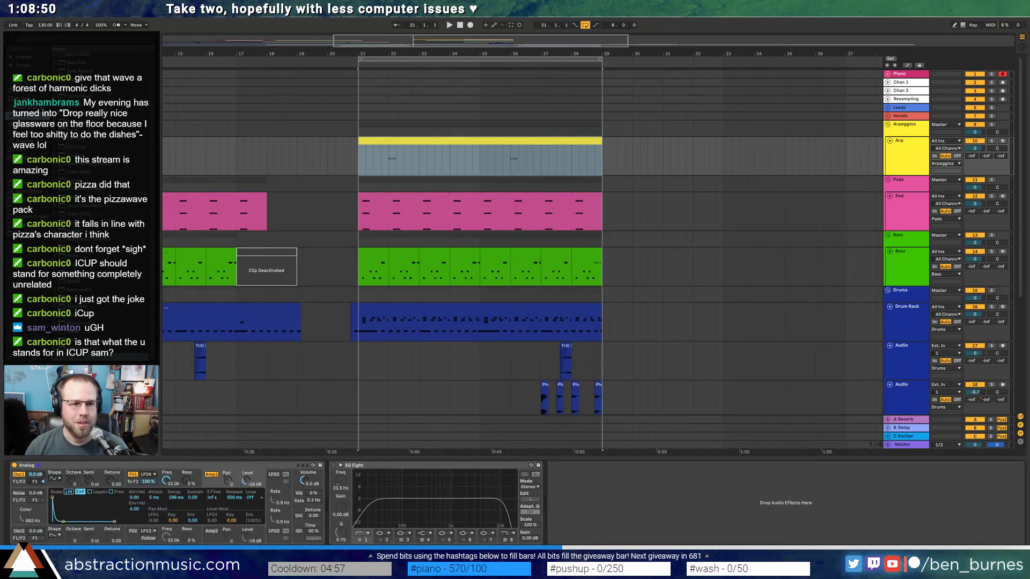
click(27, 141)
double_click(79, 169)
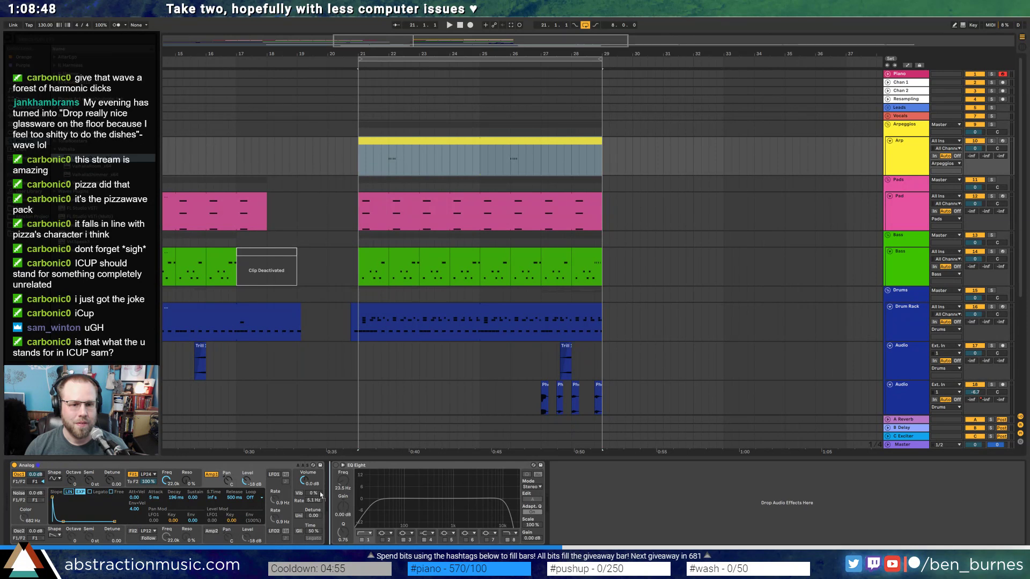
drag(625, 382, 634, 129)
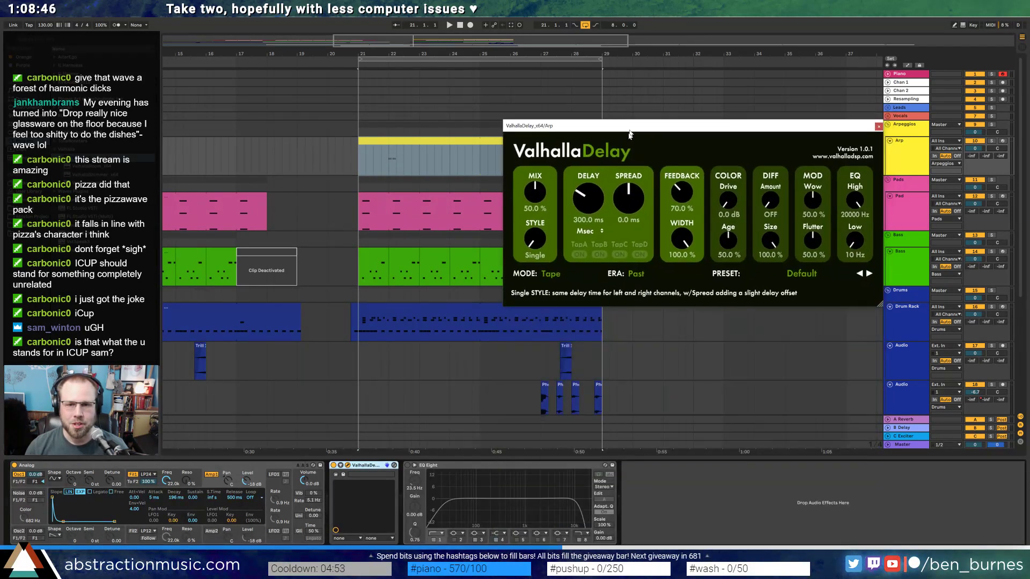
- Try ValhallaDelay's RevPitch mode and switch back to Tape
click(550, 277)
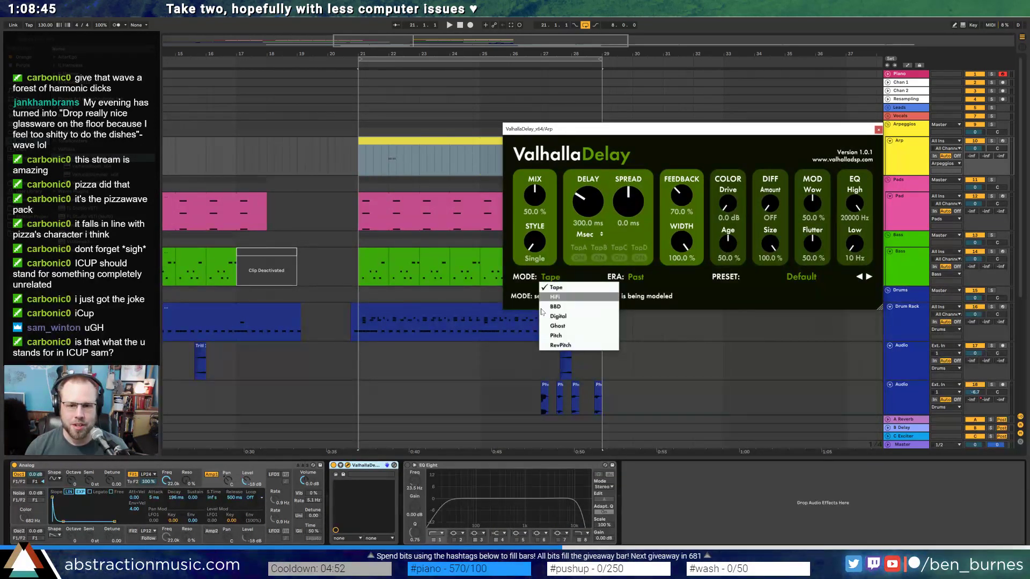
click(569, 345)
click(556, 276)
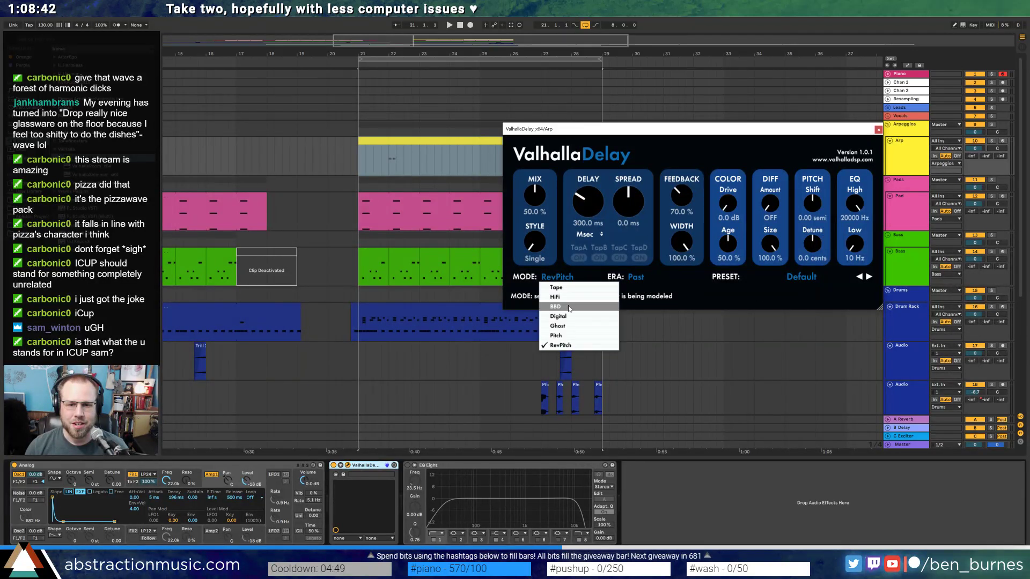
click(556, 288)
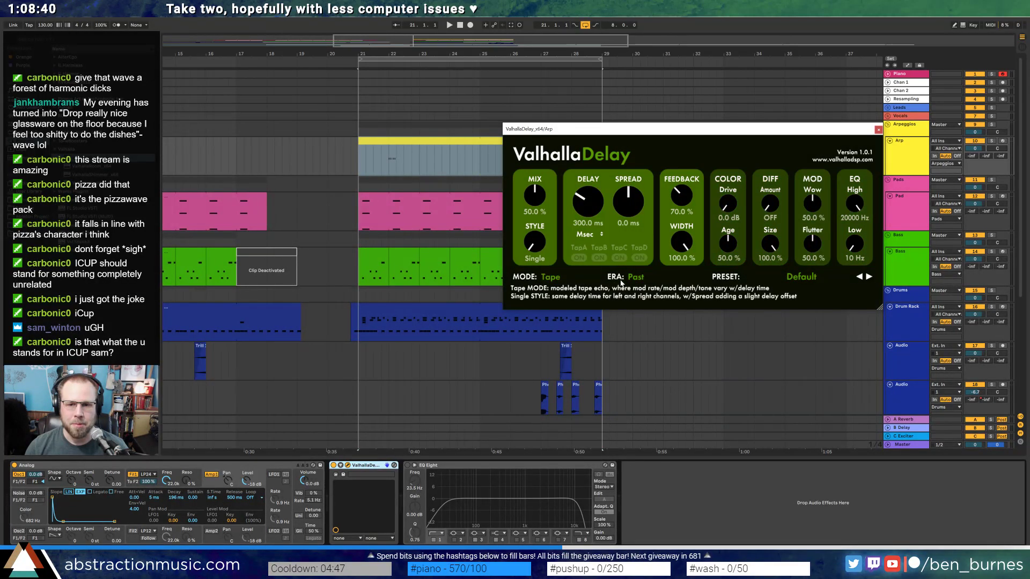
- Set ValhallaDelay's era to Future, with feedback at 82.8%, drive at 6.5 dB and diffusion amount at 14.8%
click(635, 277)
click(635, 309)
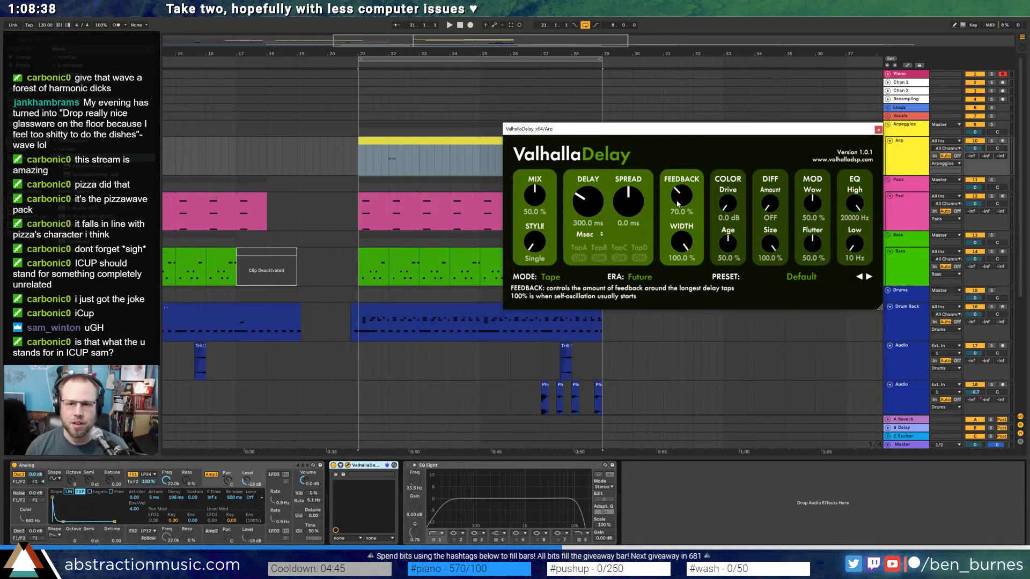
drag(675, 203, 767, 189)
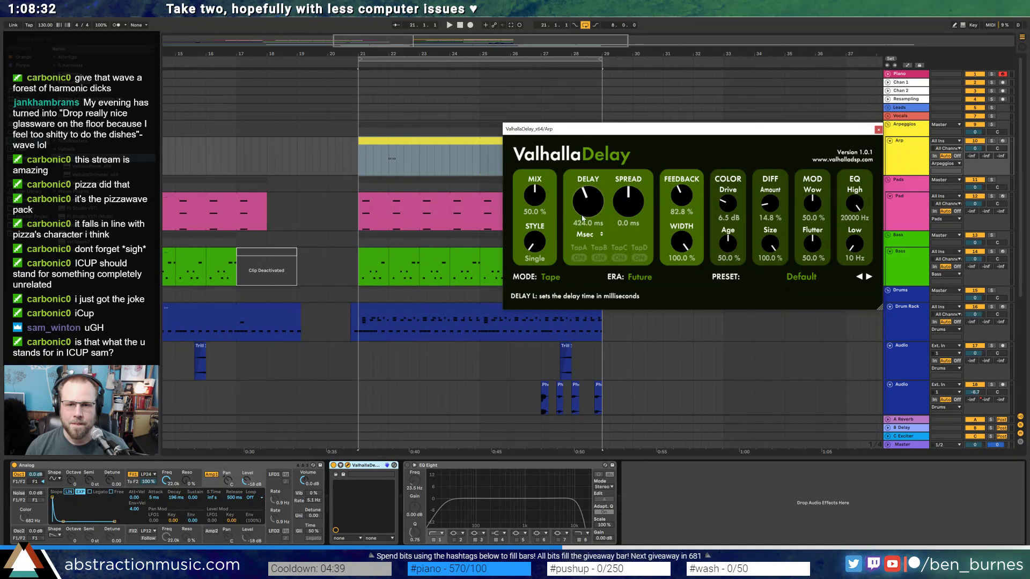
- Sync the delay time to a 1/8 note and set the mix to 45.6% while playing the loop
click(586, 251)
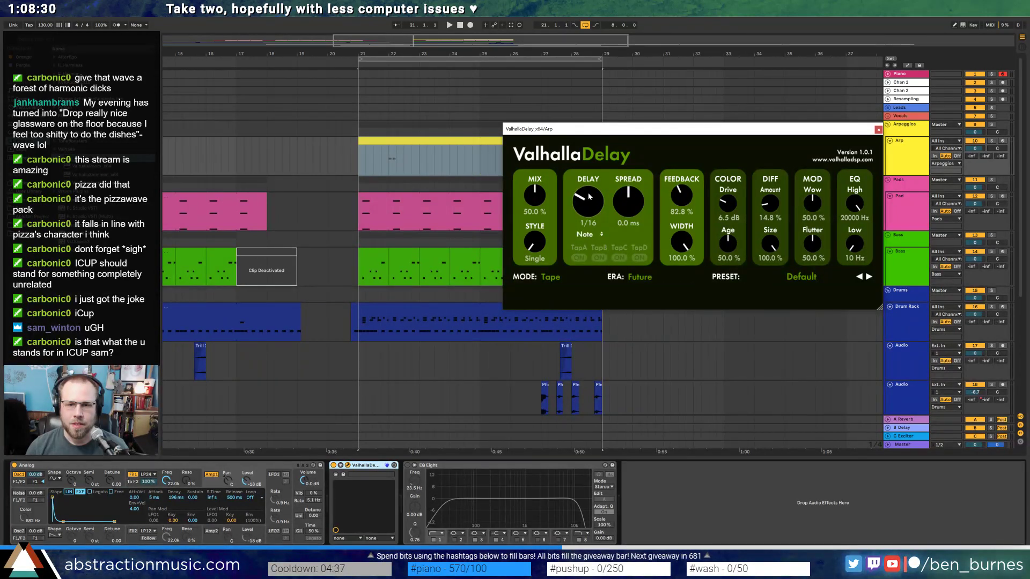
key(space)
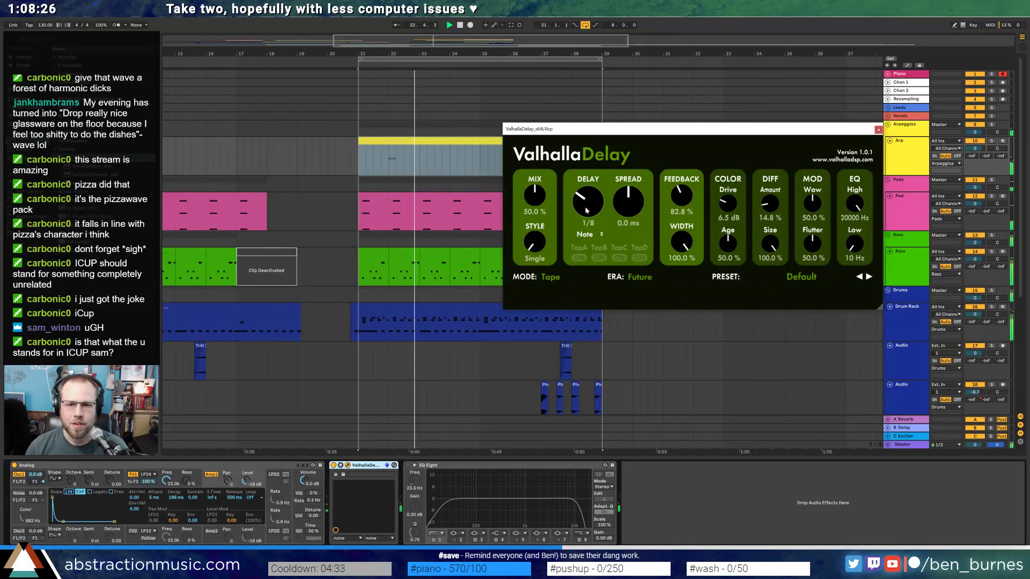
drag(537, 198, 536, 204)
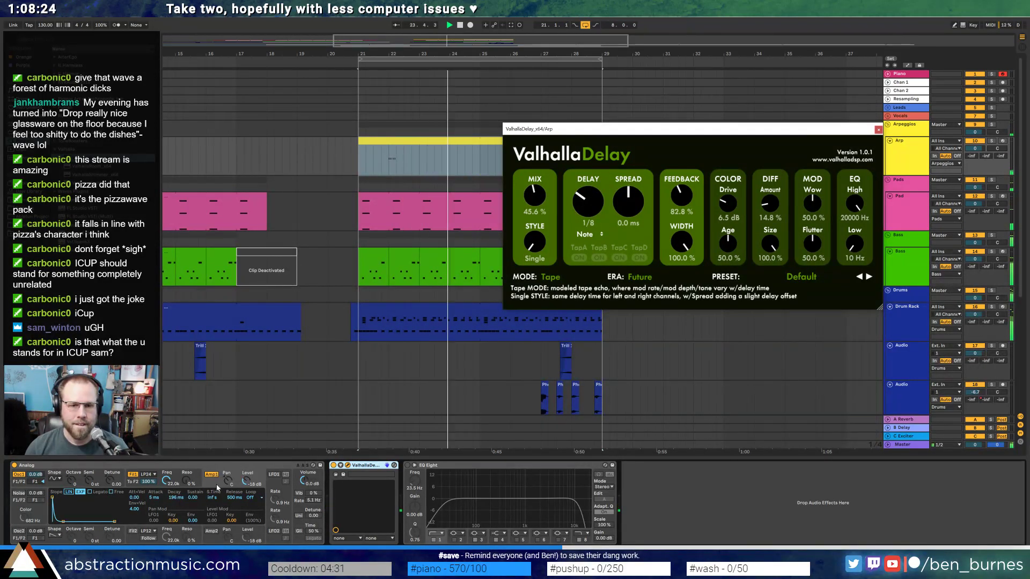
- Shift the four notes in the Arp clip one quarter note earlier
double_click(432, 140)
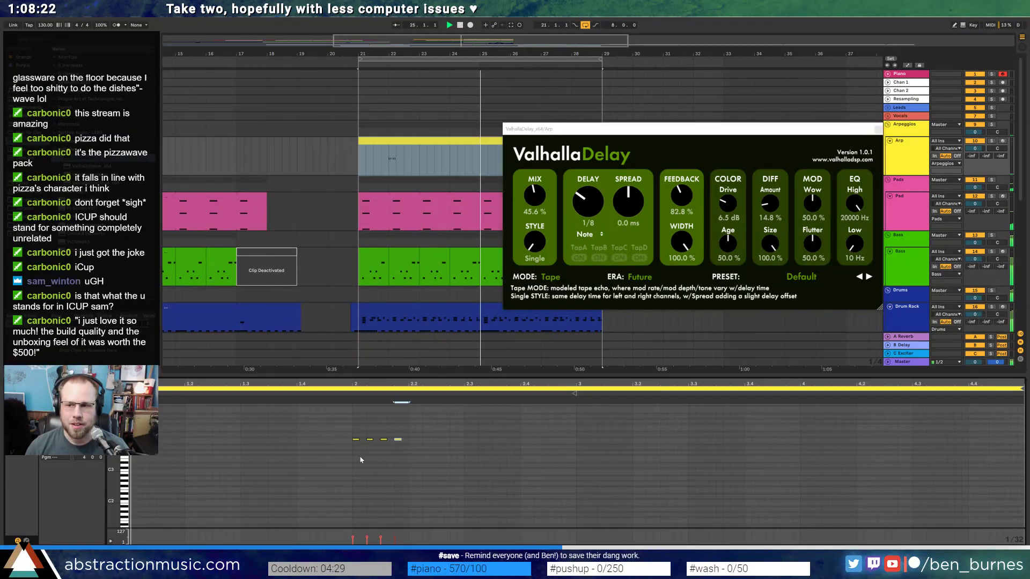
key(ctrl+a)
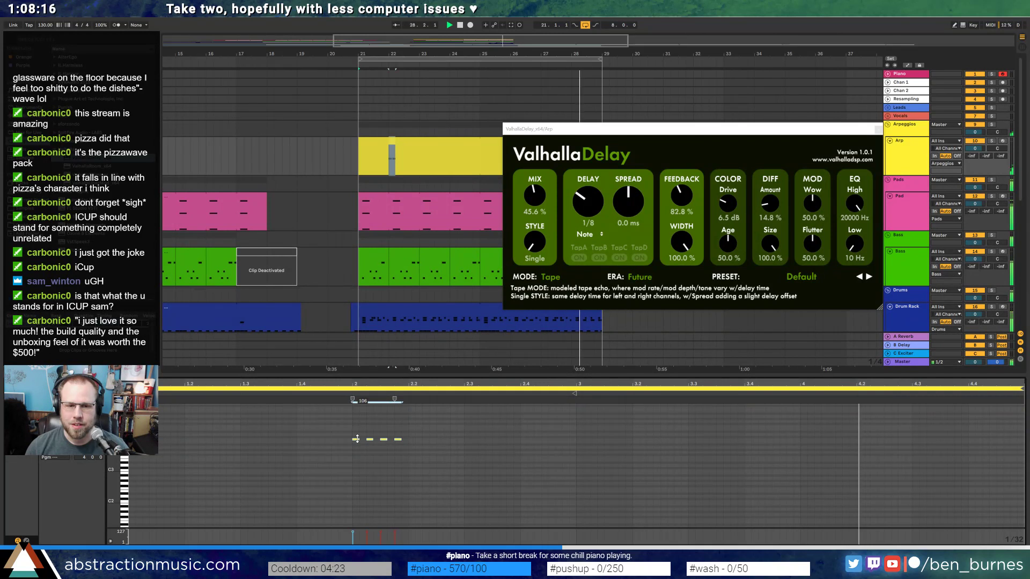
key(shift+Tab)
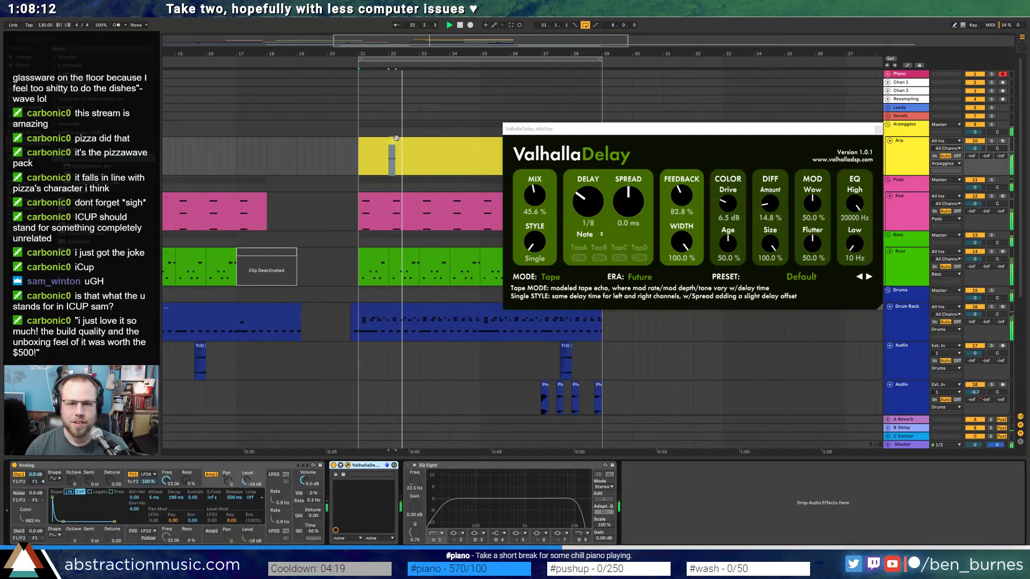
key(shift+Tab)
drag(330, 425, 482, 498)
key(Left)
key(Left)
key(Left)
key(Left)
key(Left)
key(Left)
key(Left)
key(Left)
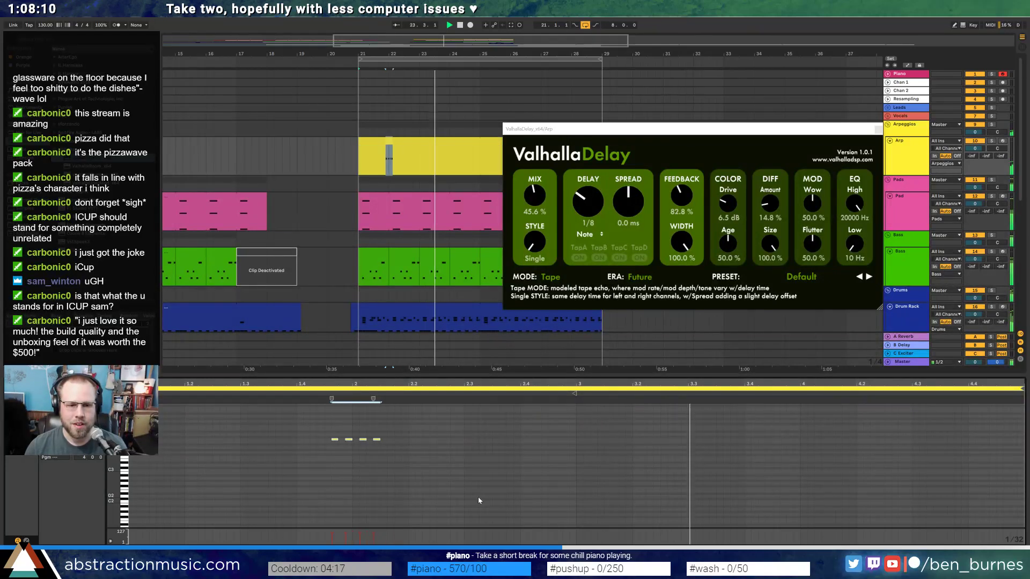
key(shift+Tab)
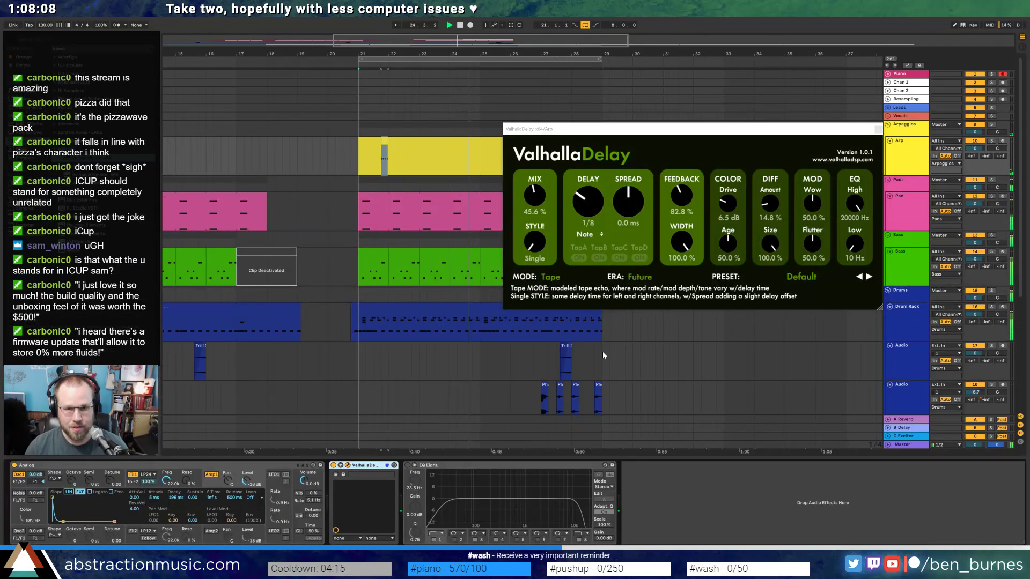
- Set ValhallaDelay's wow to 56.0% and flutter to 43.2%, and close the plug-in window
drag(861, 127, 890, 206)
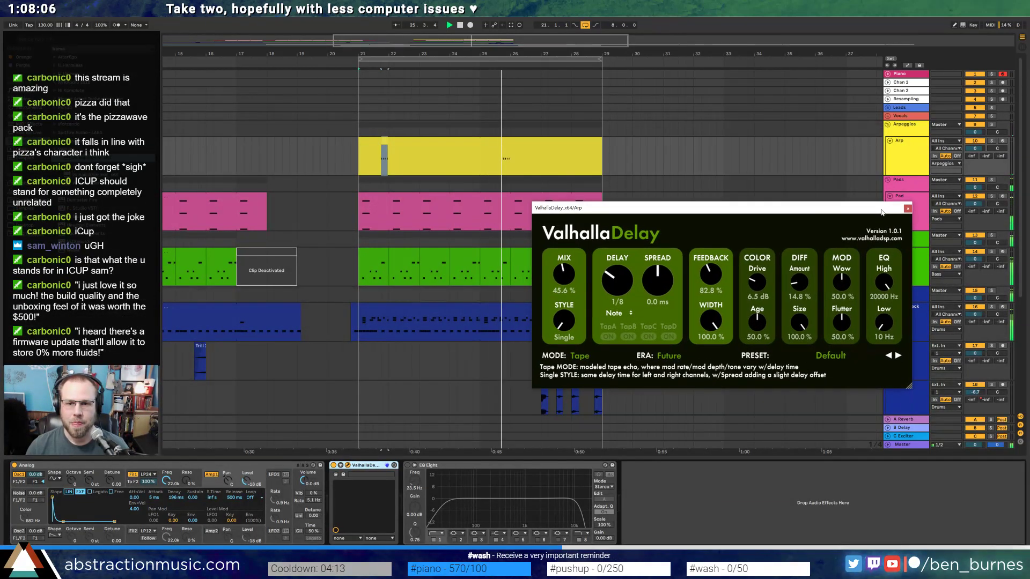
drag(841, 281, 841, 272)
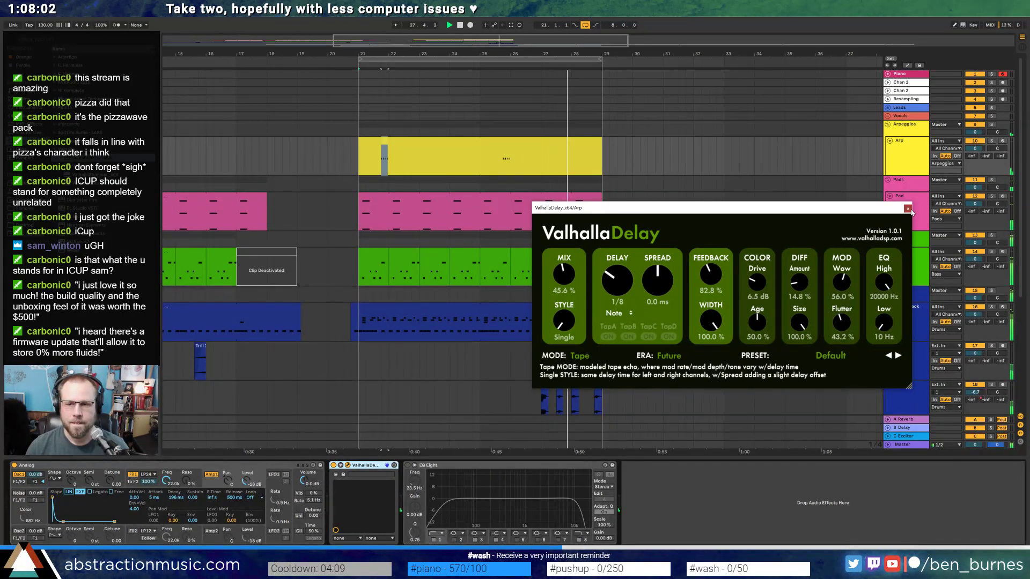
click(908, 209)
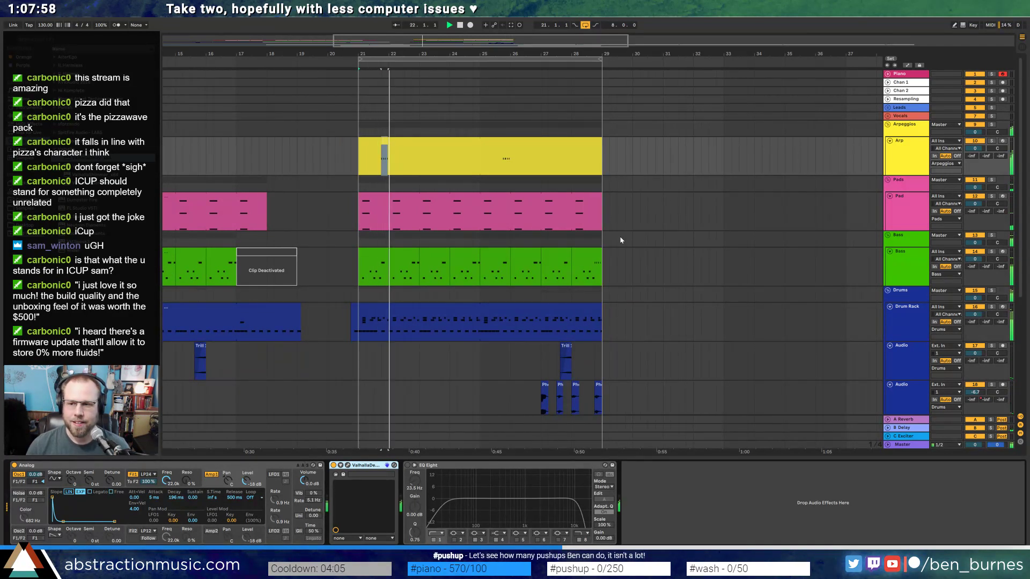
- Check the Arp clip's notes, show the whole arrangement and play the song from the start
click(464, 157)
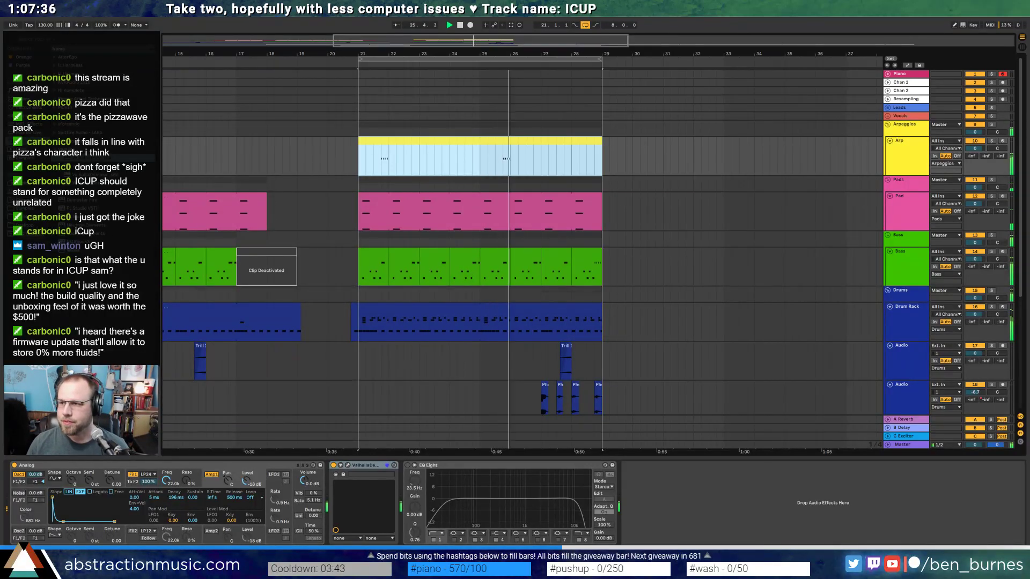
key(shift+Tab)
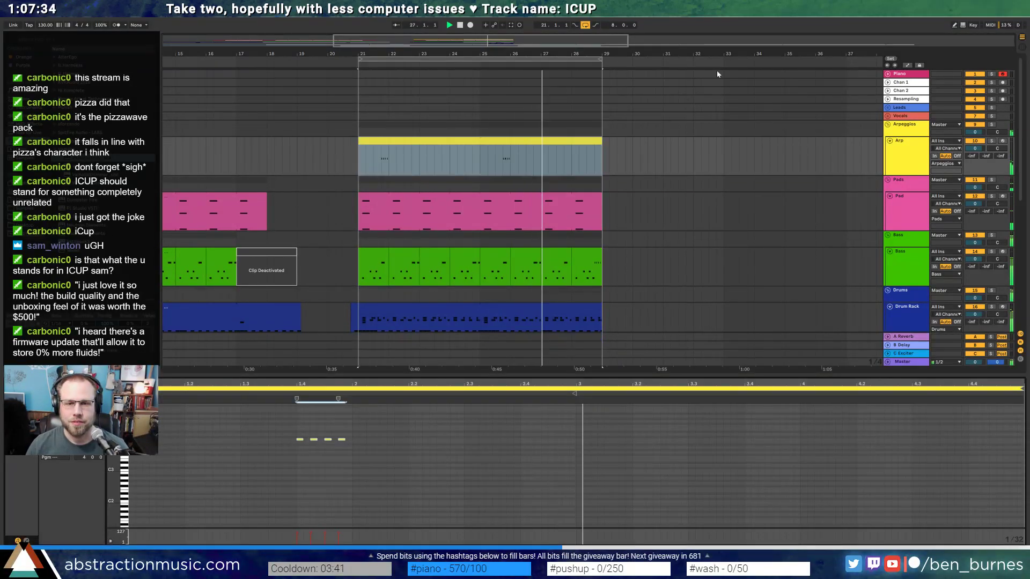
key(shift+Tab)
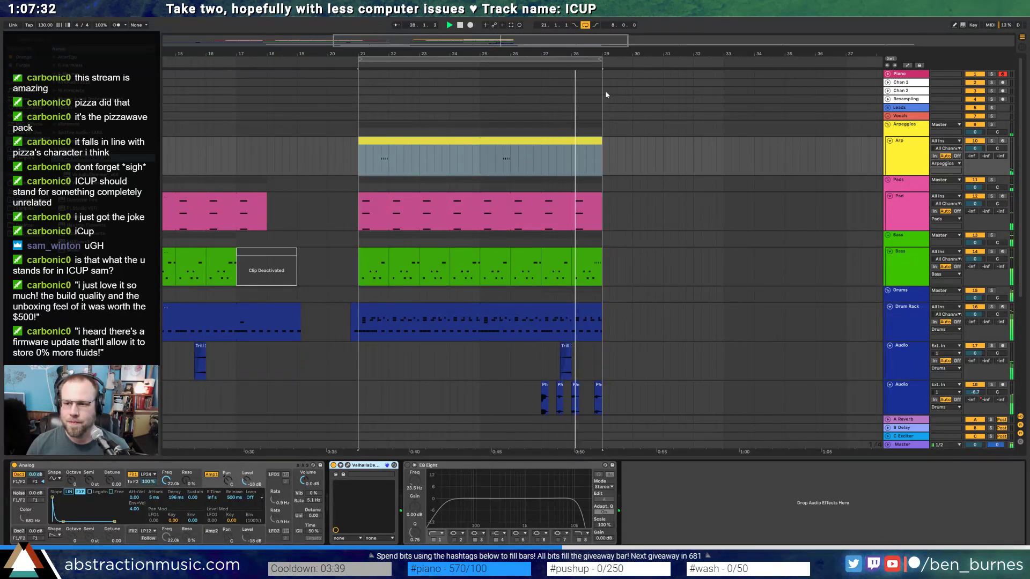
double_click(420, 39)
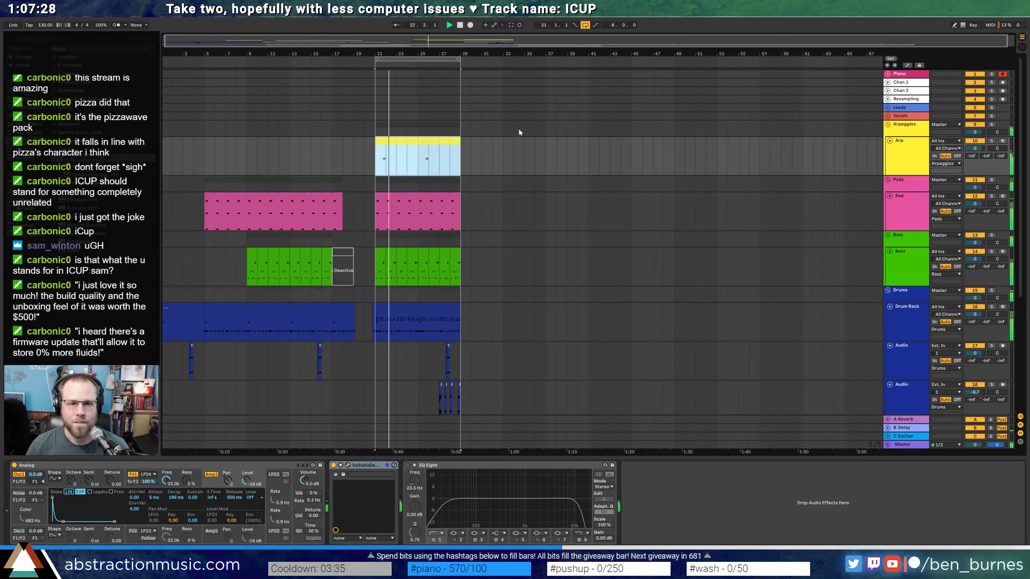
click(462, 27)
key(space)
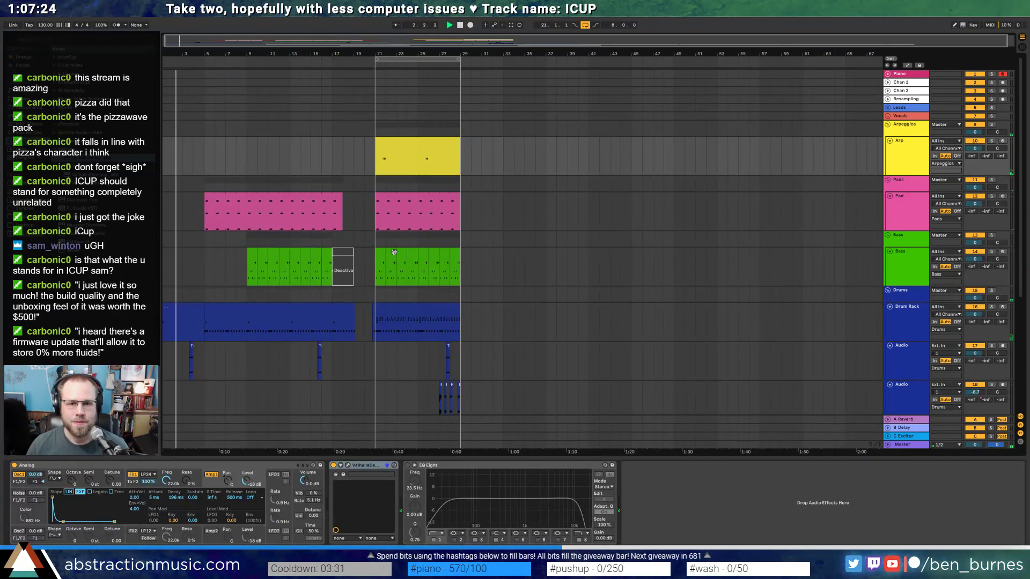
- Duplicate the looped section's Arp, Pad, Bass and Drum Rack clips directly after the originals, from bar 29
click(403, 148)
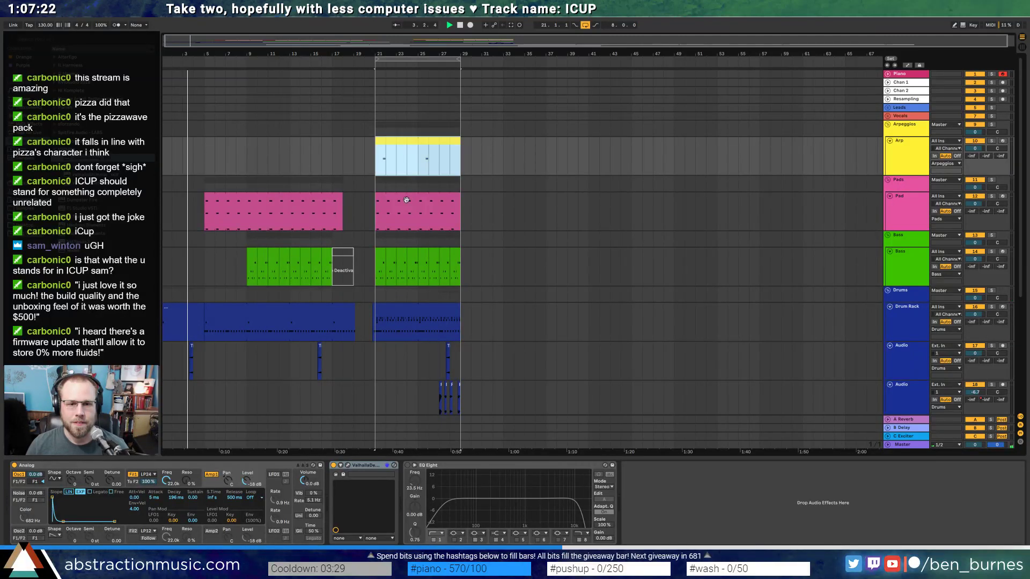
shift+click(448, 312)
key(ctrl+d)
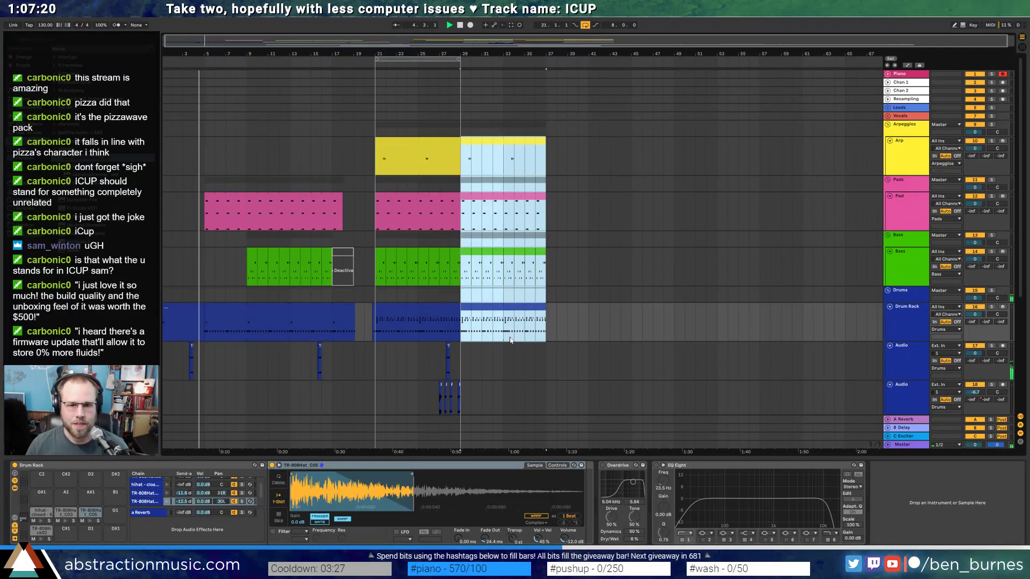
- Move the fill clips on the two Audio tracks and the Operator track 8 bars later and extend the loop to 16 bars
scroll(439, 332, down, 2)
scroll(439, 331, down, 2)
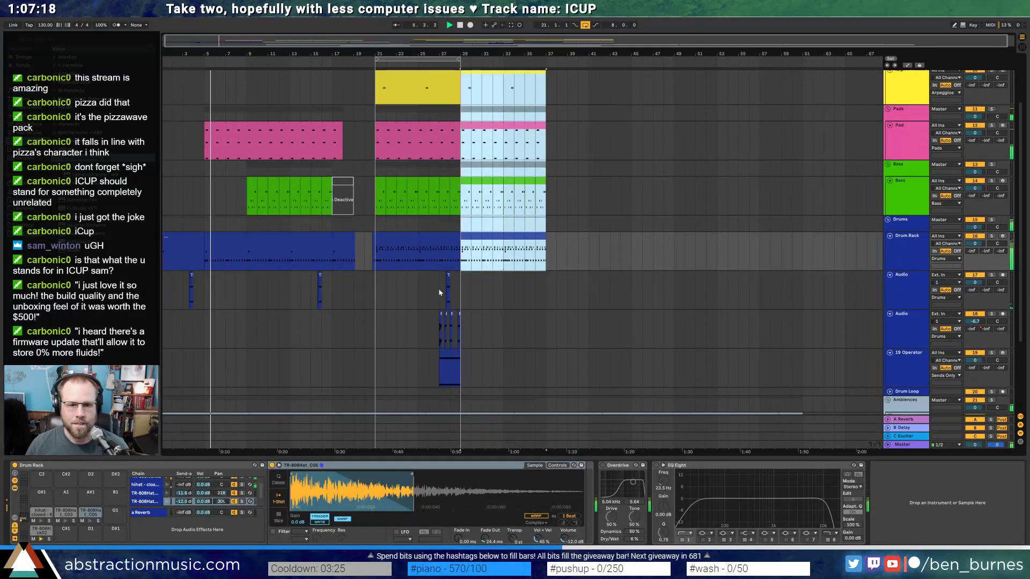
drag(441, 292, 547, 376)
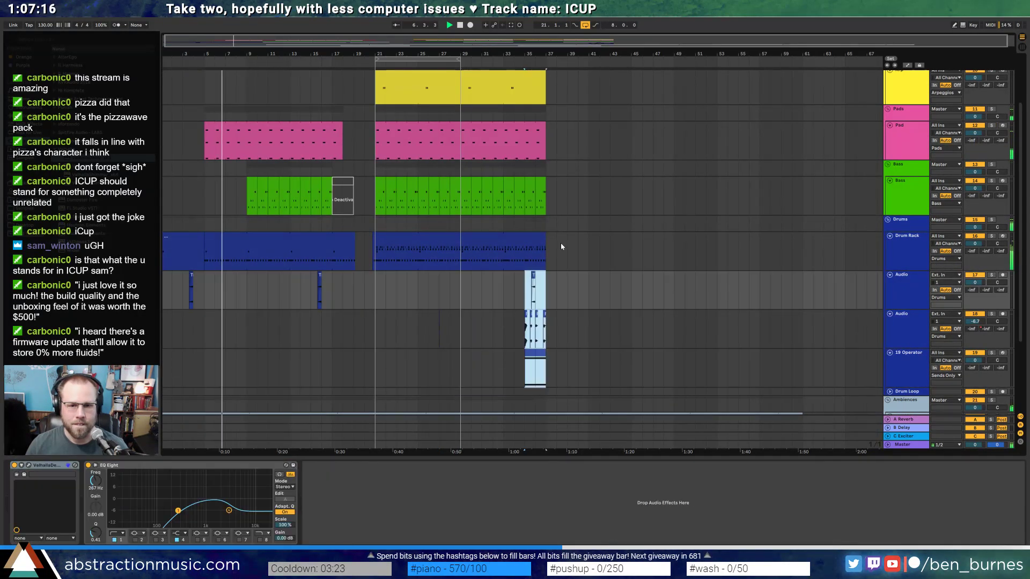
drag(453, 59, 546, 59)
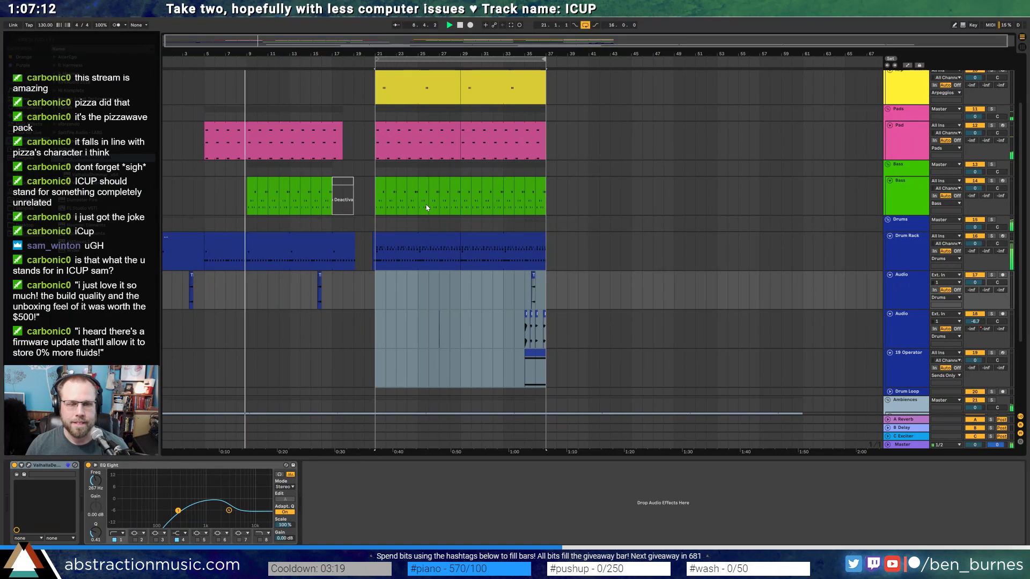
scroll(425, 204, down, 3)
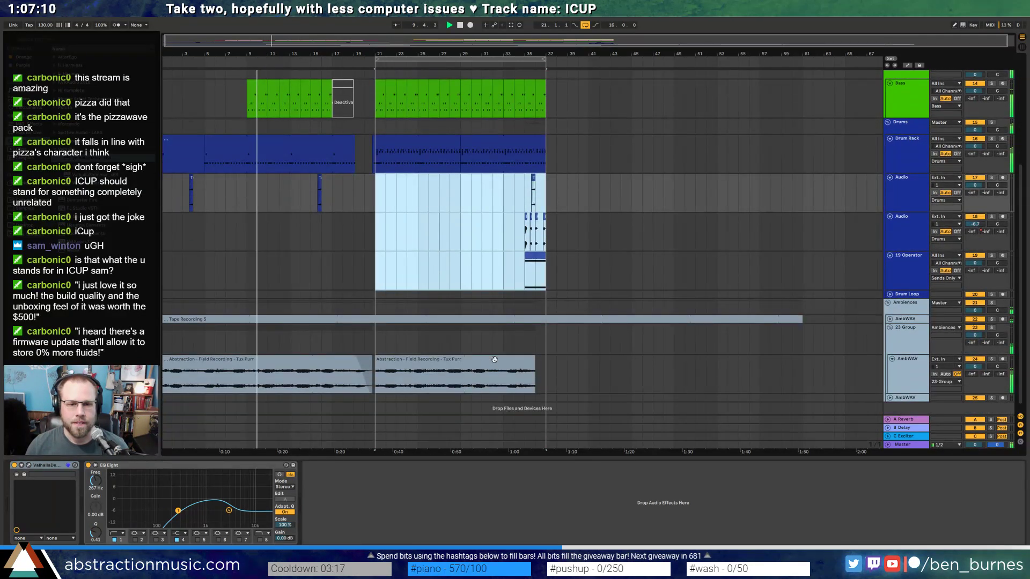
- Extend the second Tux Purr field recording clip and the Tape Recording ambience clip to bar 65
drag(534, 365, 845, 371)
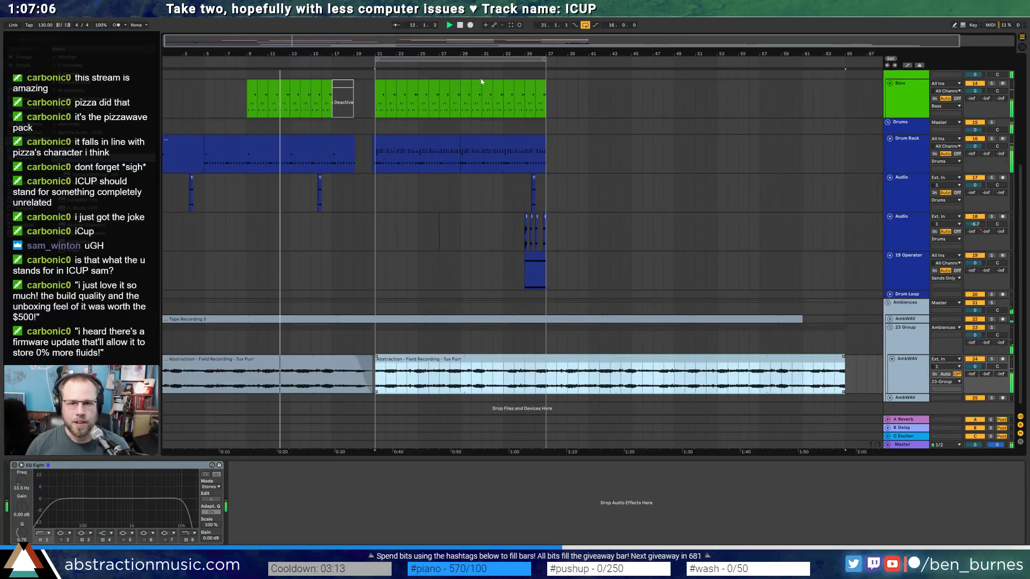
drag(419, 231, 457, 236)
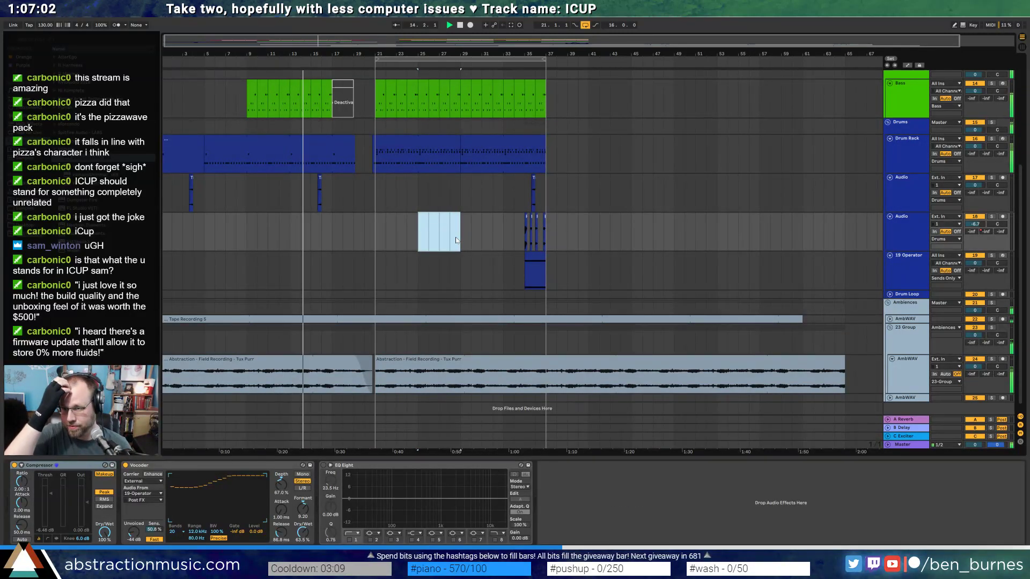
click(401, 244)
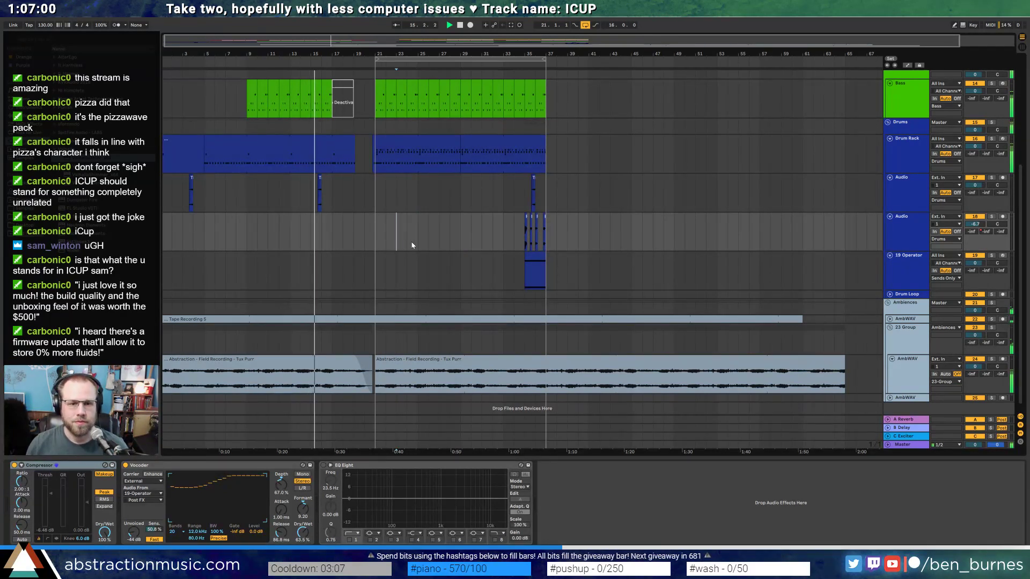
drag(802, 319, 846, 319)
- Move the looped section's clips on the Arp through Operator tracks, together with the loop, 2 bars later to start at bar 23
key(shift+Tab)
scroll(657, 258, up, 7)
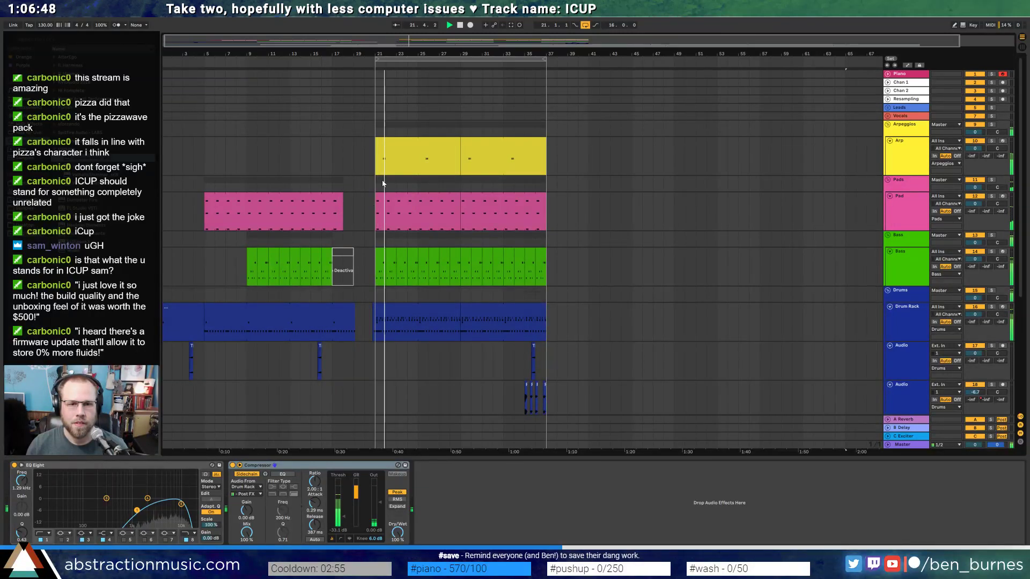
drag(364, 156, 548, 390)
scroll(552, 374, down, 2)
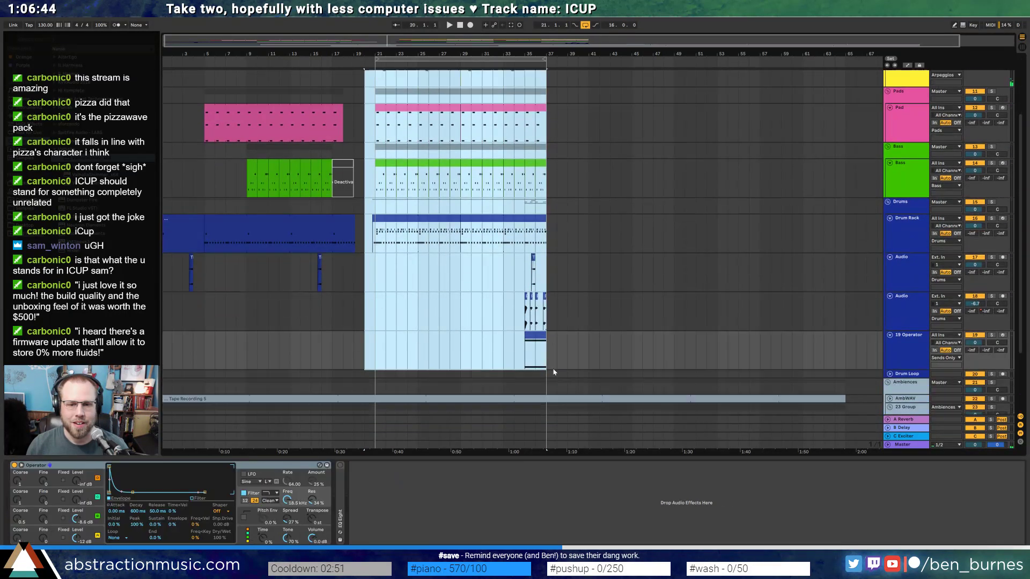
scroll(561, 379, up, 1)
scroll(398, 99, up, 1)
drag(397, 89, 440, 59)
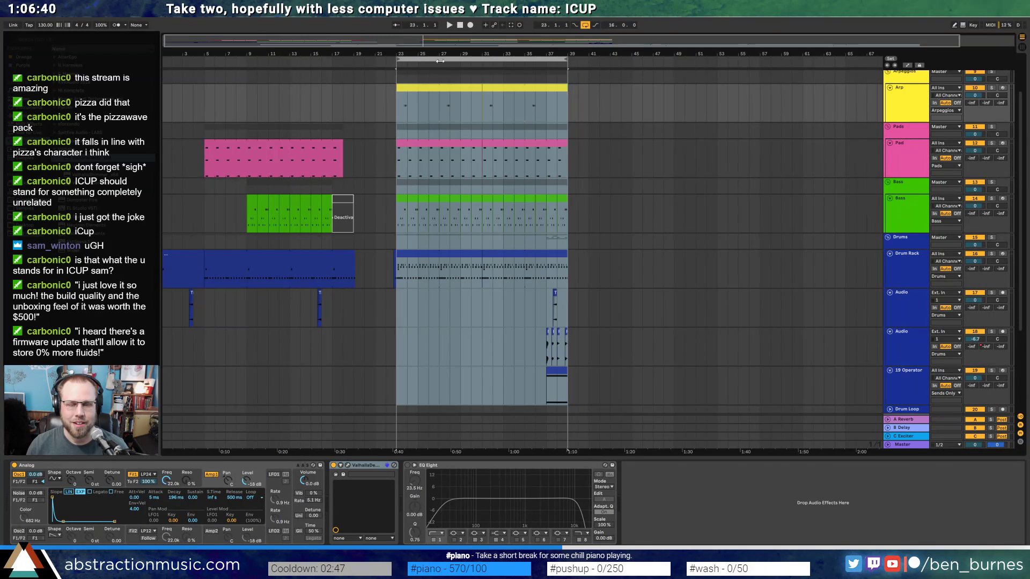
- Move the second Tux Purr field recording clip to start at bar 23 and lengthen the first one to 22.4.1
scroll(384, 352, down, 5)
drag(415, 353, 437, 353)
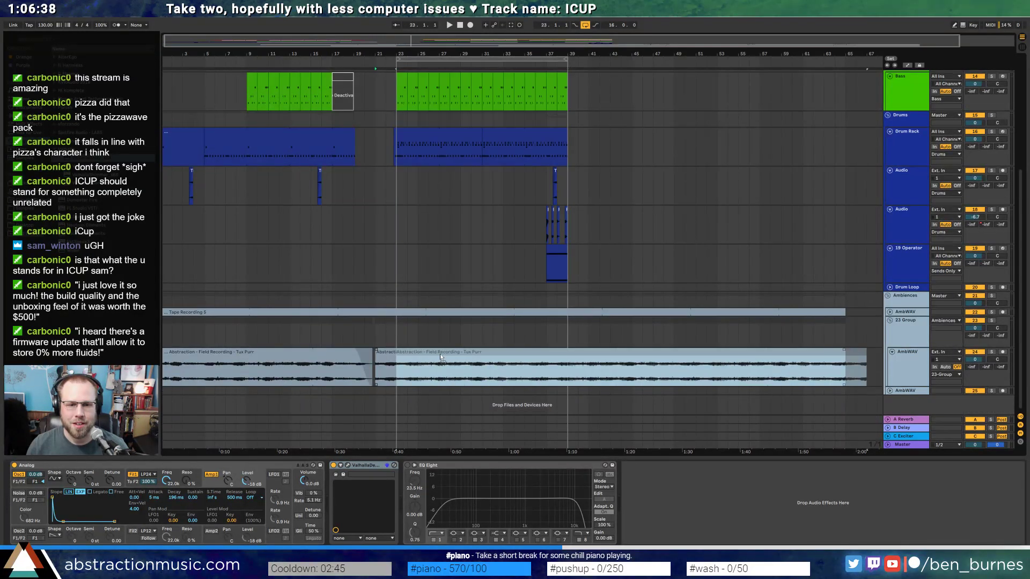
click(372, 353)
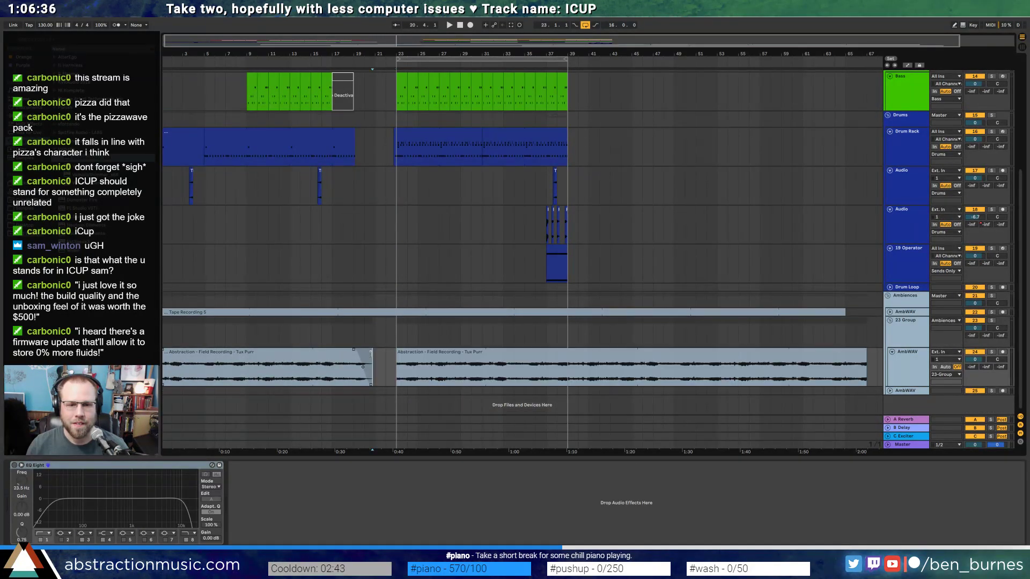
scroll(372, 354, up, 6)
drag(375, 353, 487, 367)
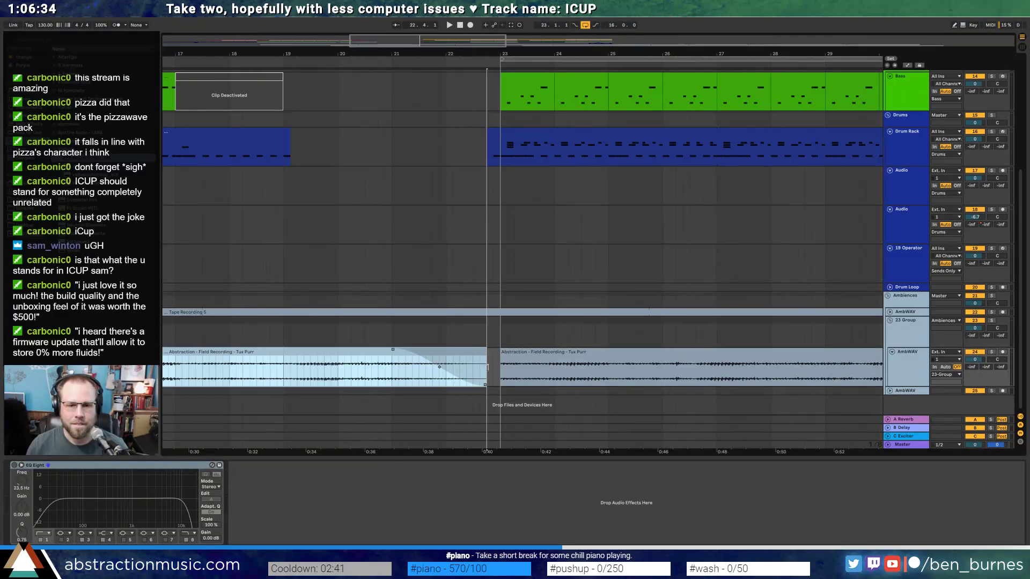
scroll(370, 183, down, 6)
scroll(380, 189, up, 5)
scroll(378, 190, up, 5)
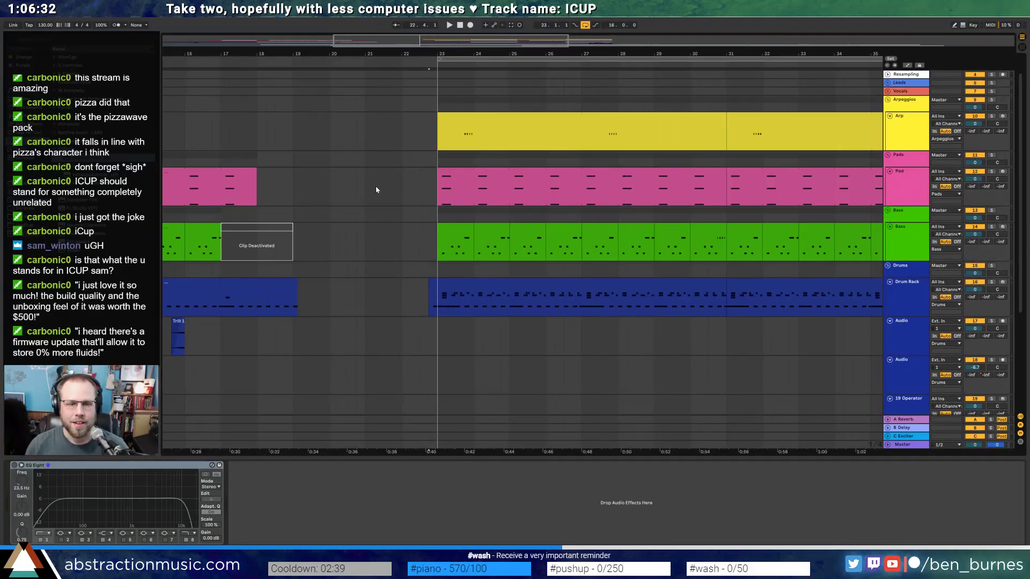
- Reshape the Pad's Ping Pong Delay feedback automation into a gradual fall from bar 17 that ends at bar 22
click(913, 196)
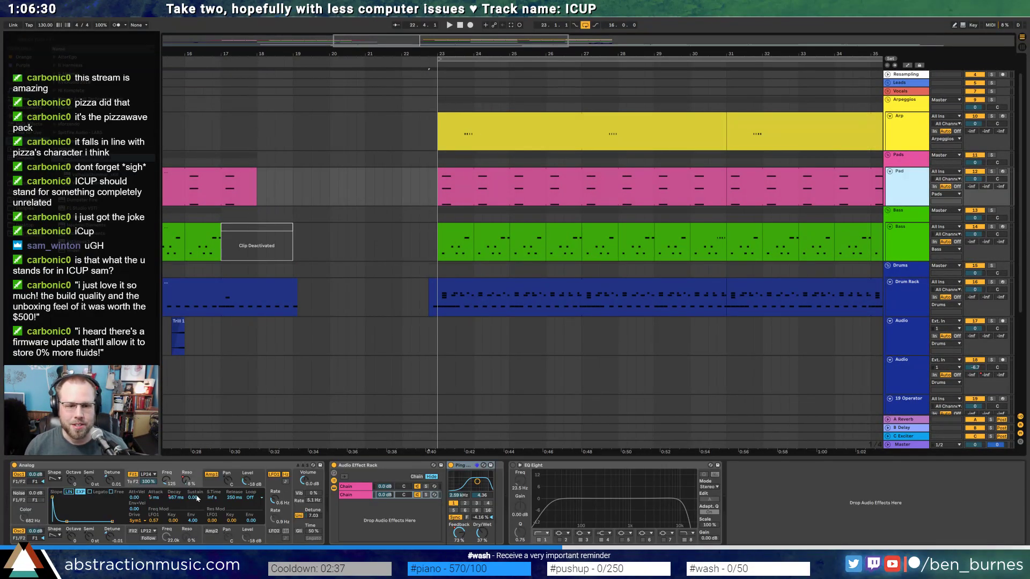
key(a)
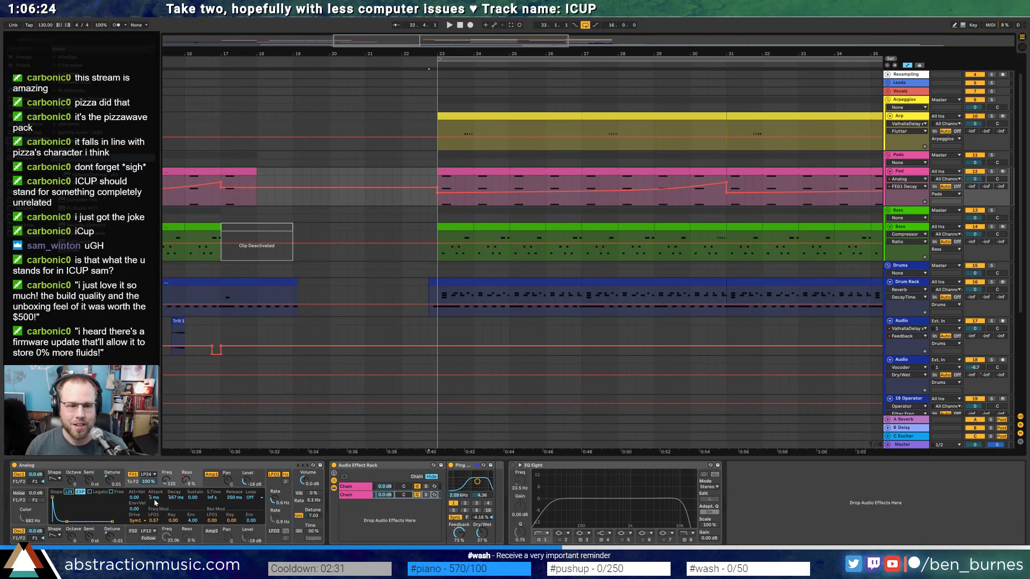
click(154, 502)
click(186, 482)
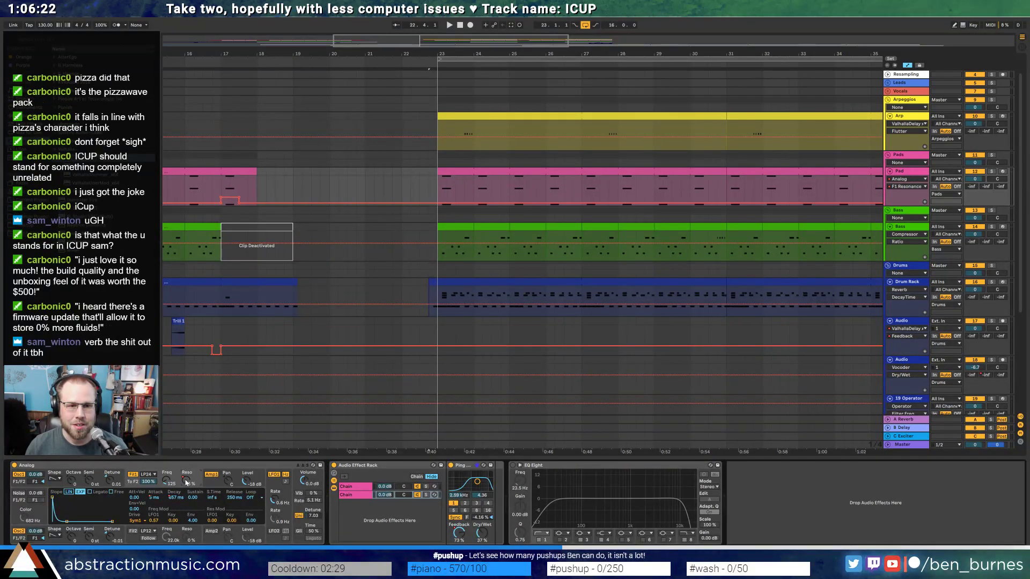
click(458, 534)
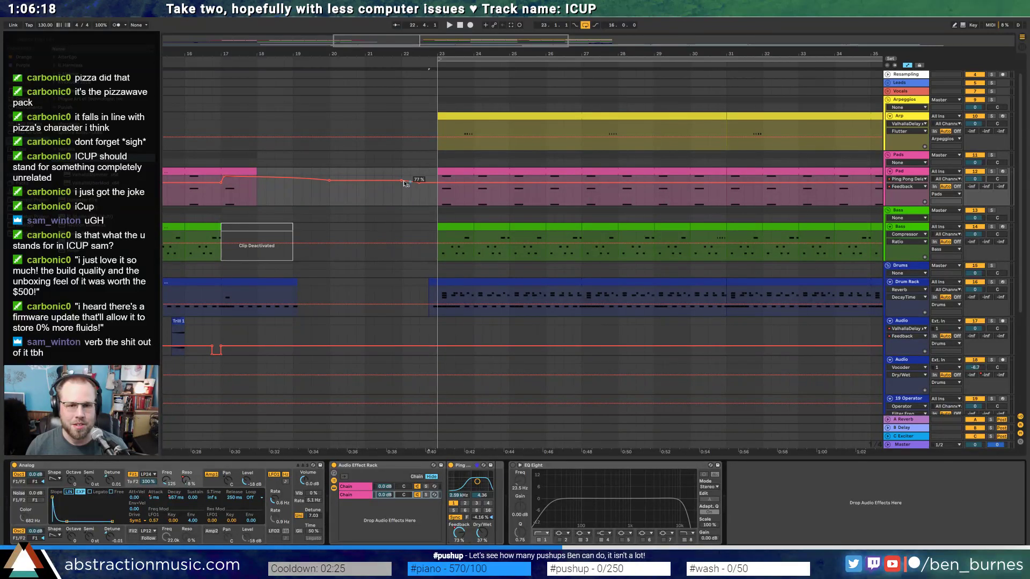
drag(419, 183, 437, 182)
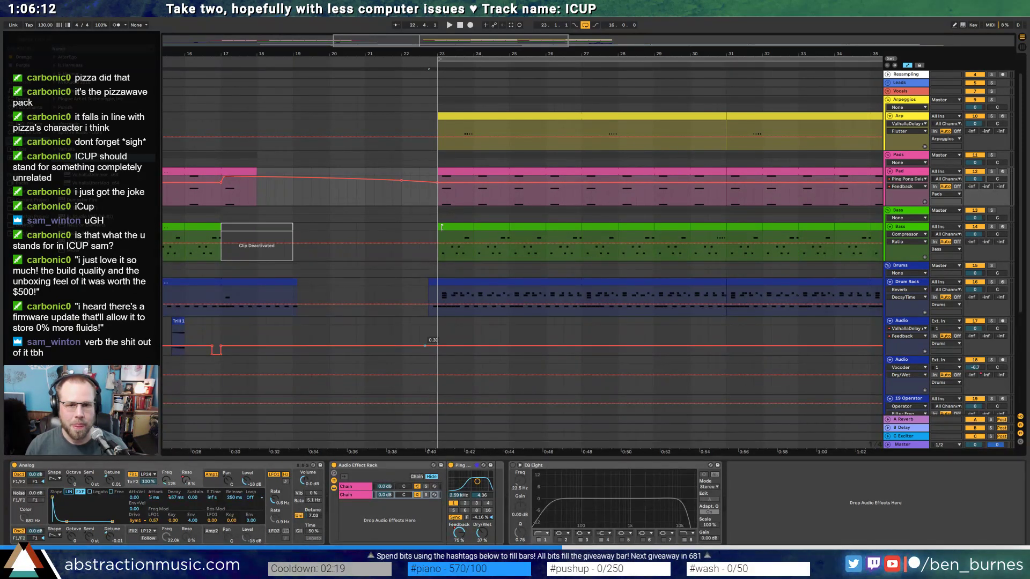
mouse_move(401, 183)
mouse_down()
mouse_move(429, 184)
mouse_move(392, 182)
mouse_up()
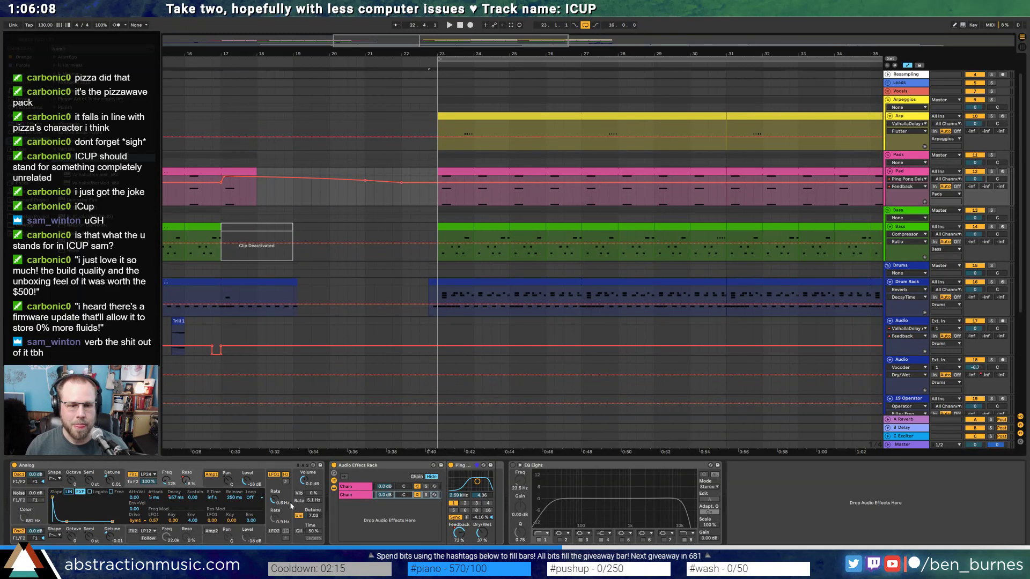
- Reshape the Pad's ValhallaDelay feedback automation into a slow decline from bar 17, dropping to its base level by bar 22
click(343, 489)
click(465, 466)
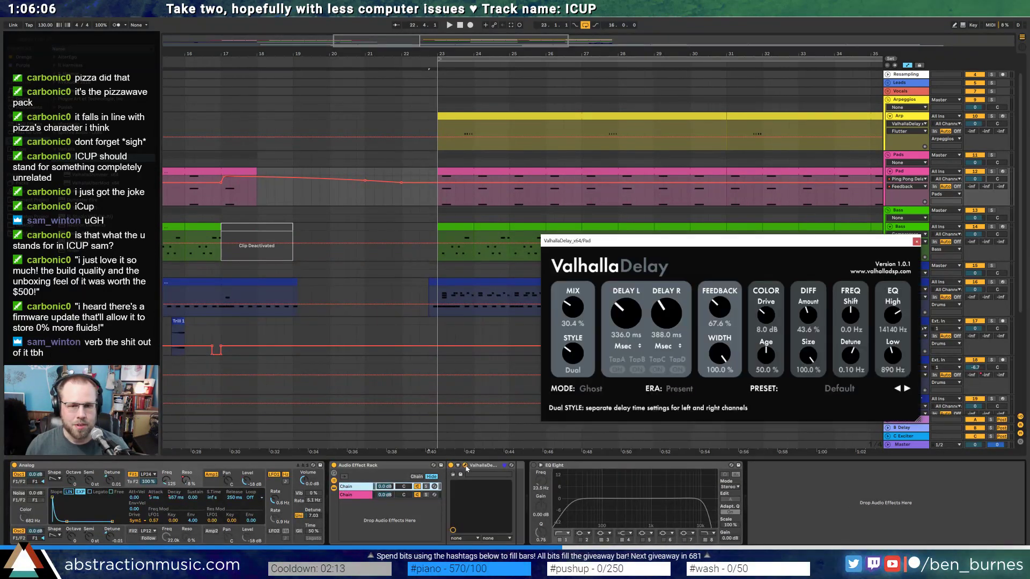
click(719, 310)
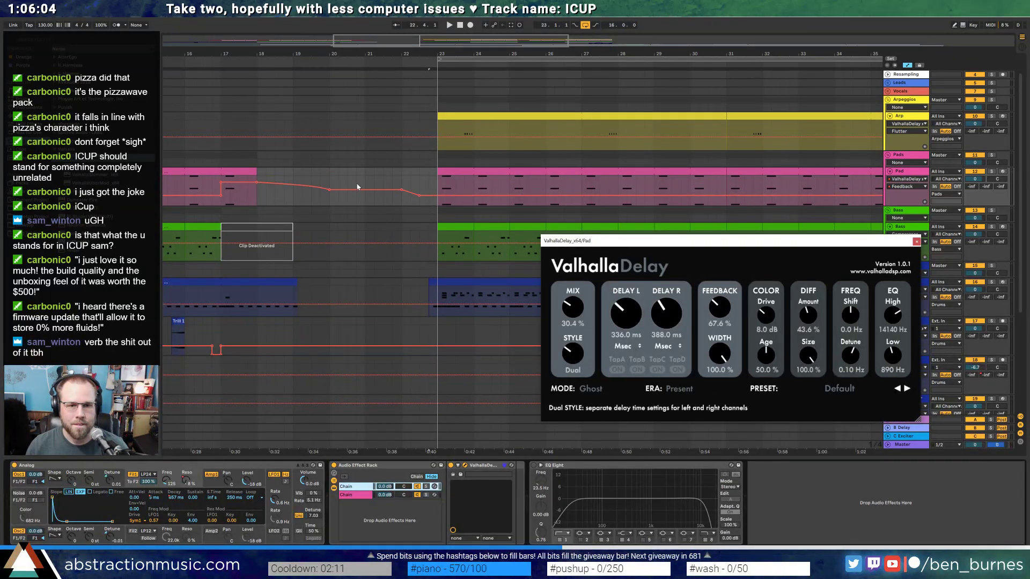
drag(358, 188, 359, 184)
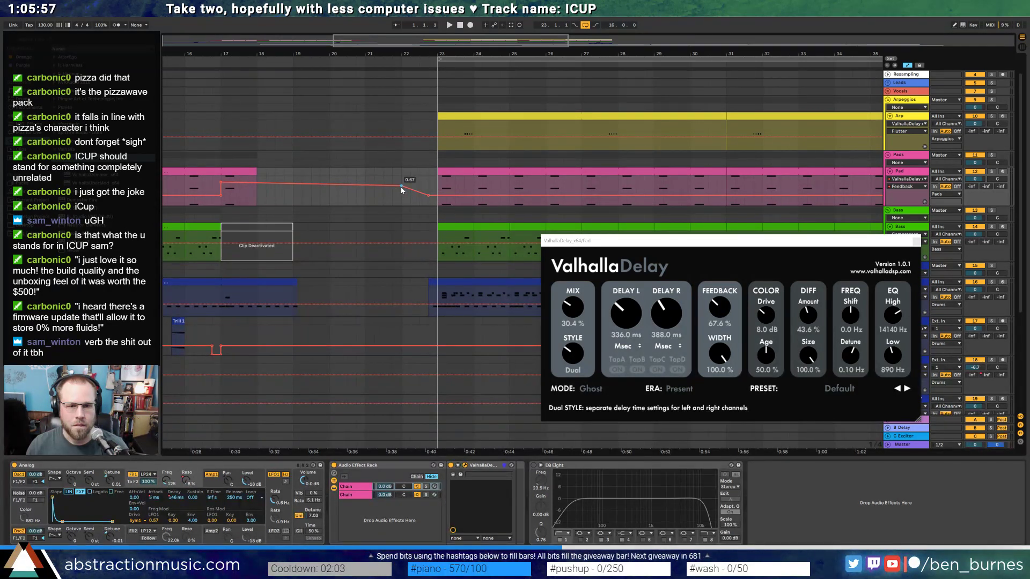
drag(428, 197, 402, 195)
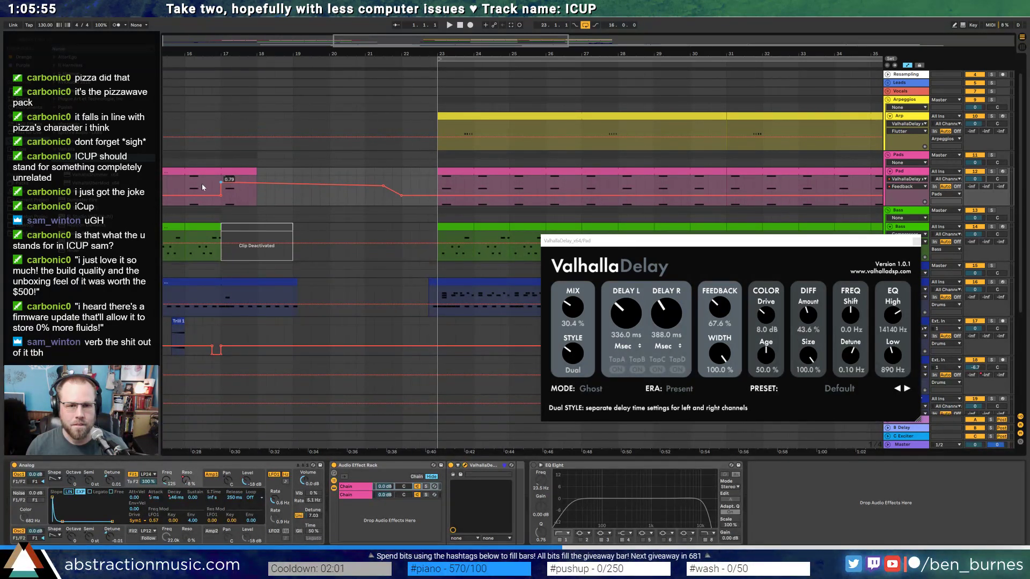
- Play the transition into the looped section and close the ValhallaDelay window
key(space)
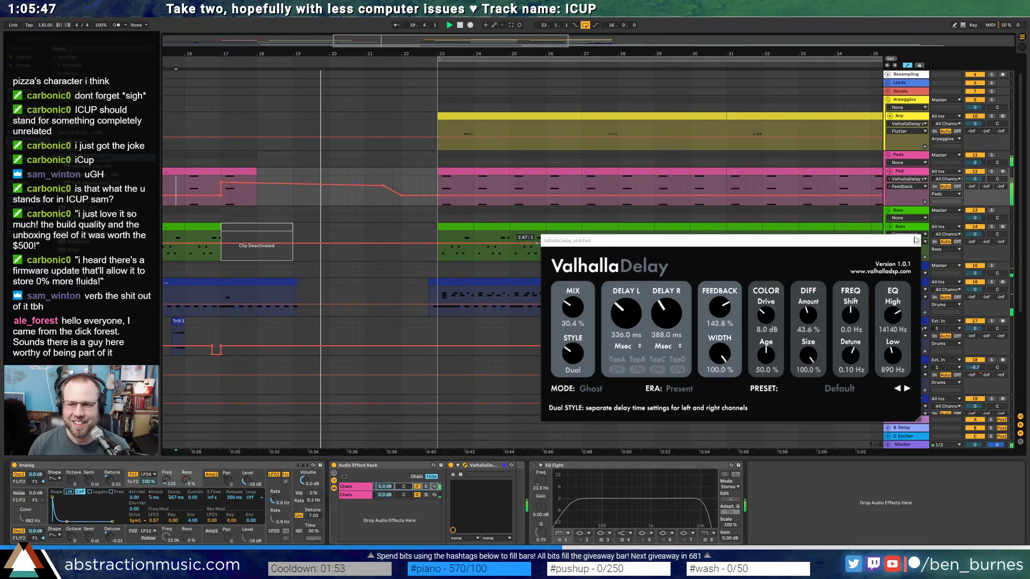
click(916, 240)
drag(519, 41, 552, 25)
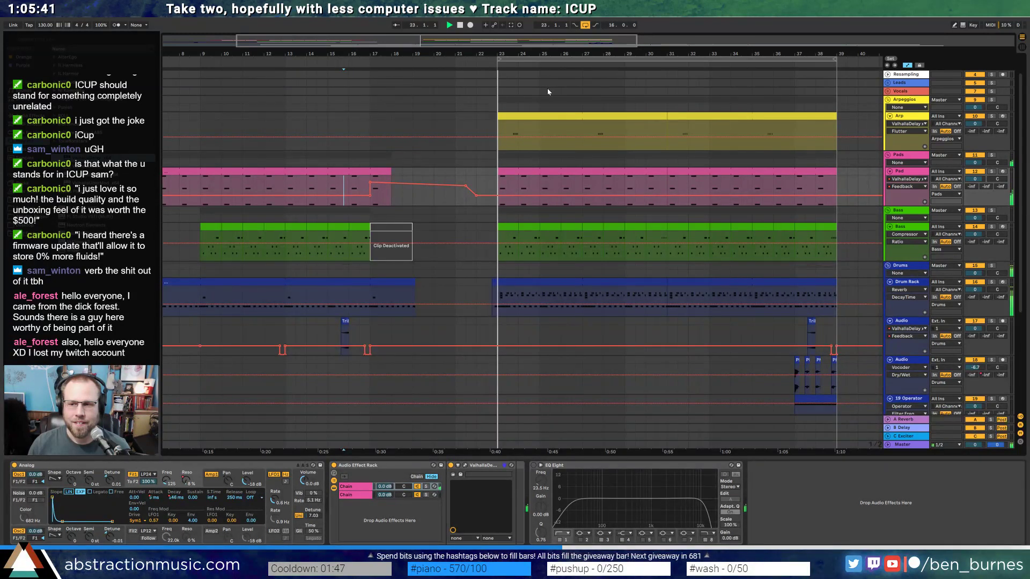
drag(490, 41, 608, 43)
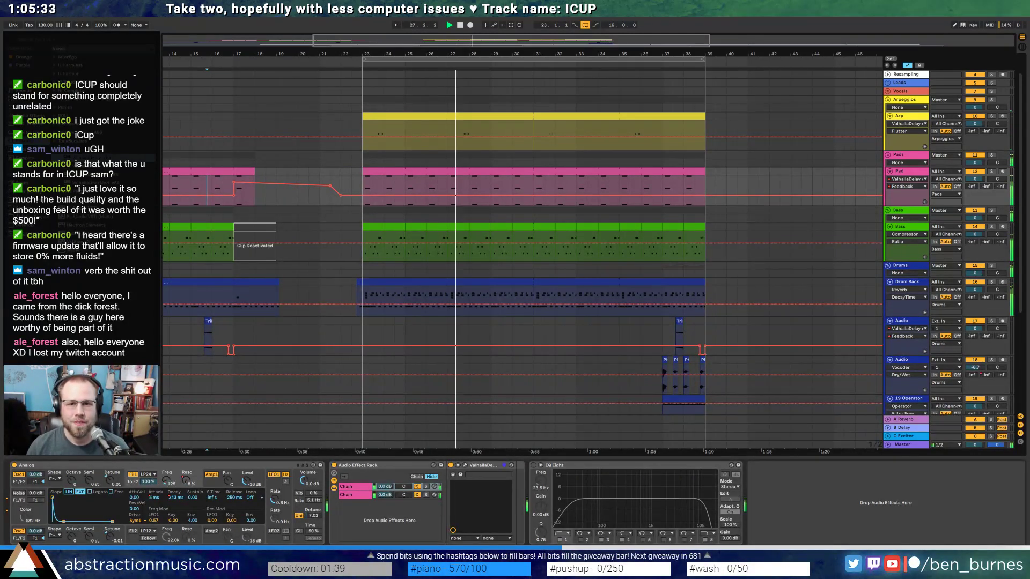
drag(511, 41, 559, 41)
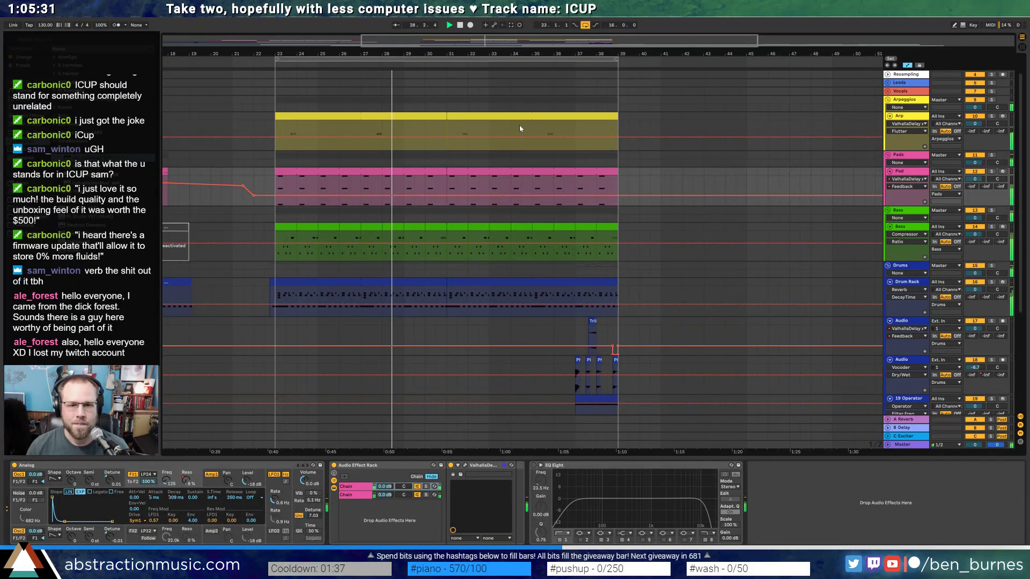
- Consolidate the looped section's two Arp clips into one clip, hide the automation and open the clip's notes
drag(275, 124, 618, 120)
key(a)
double_click(599, 117)
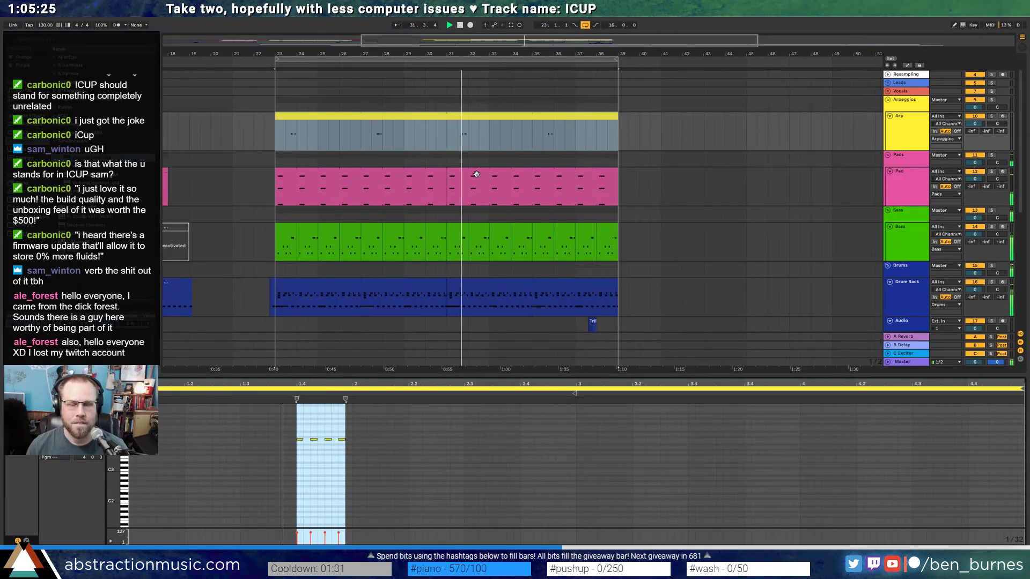
scroll(524, 219, down, 1)
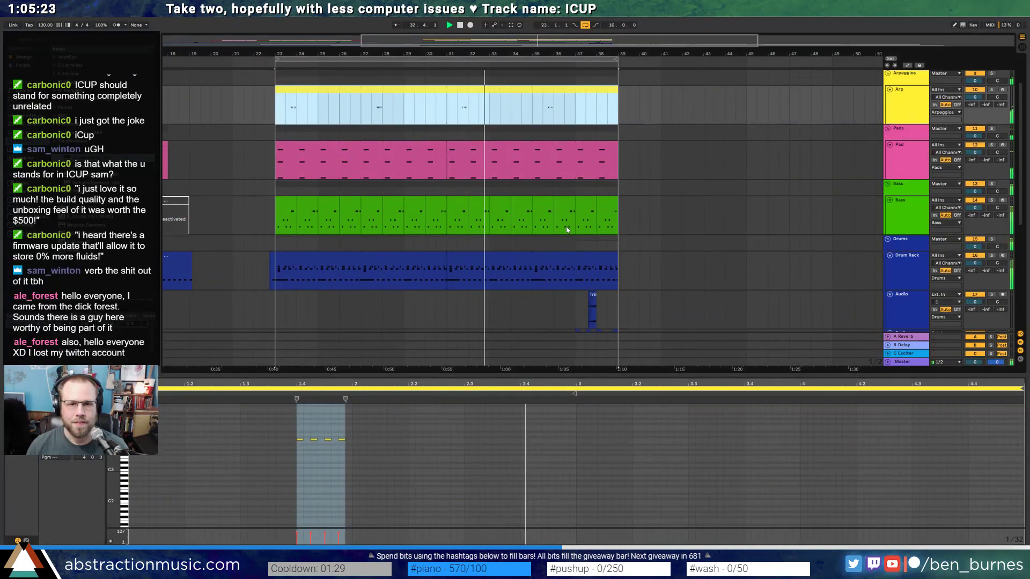
- Show the Pad's FEG1 Decay automation and straighten its two curved rises in the looped section into linear ramps
drag(275, 155, 596, 153)
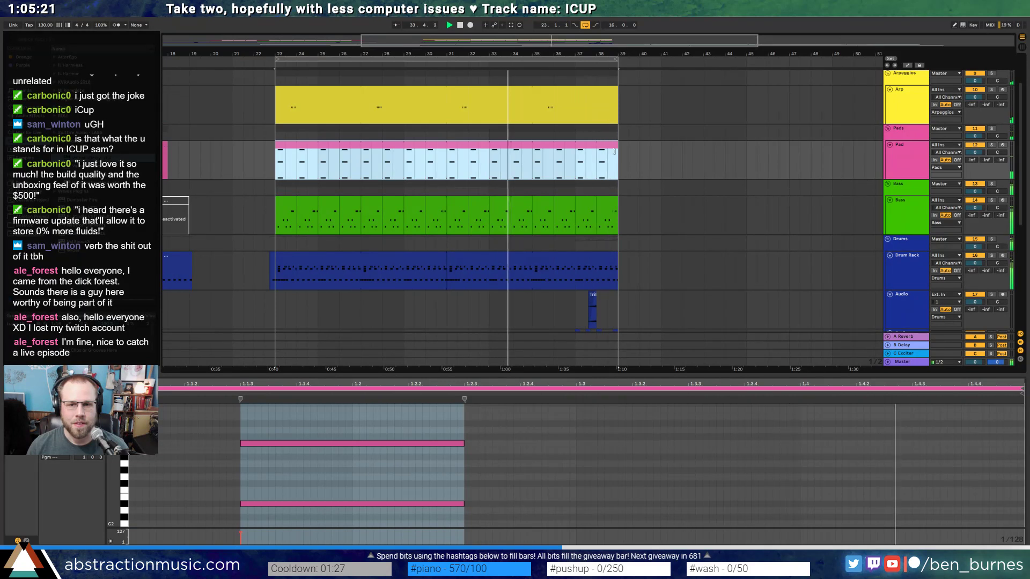
key(shift+Tab)
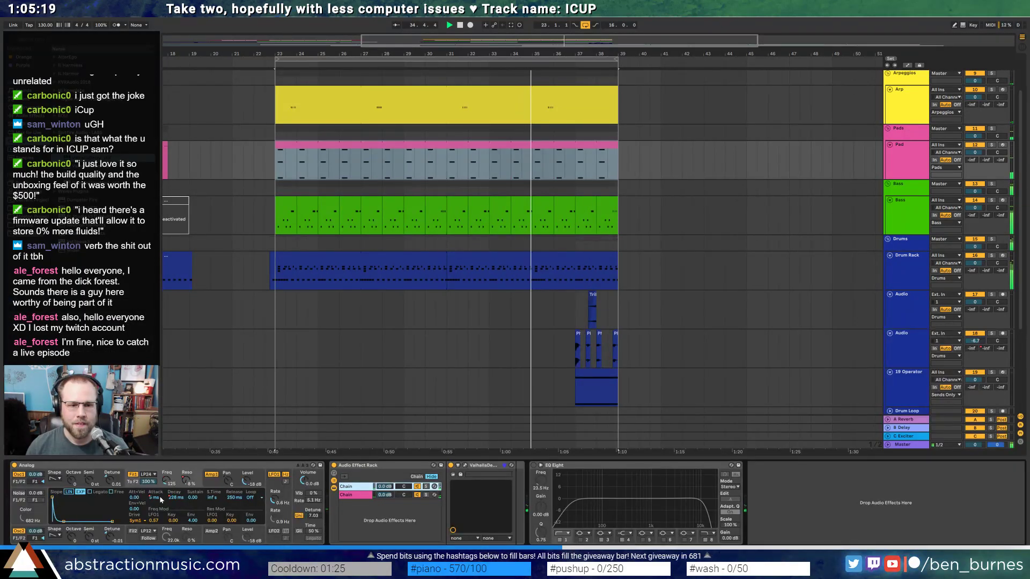
key(a)
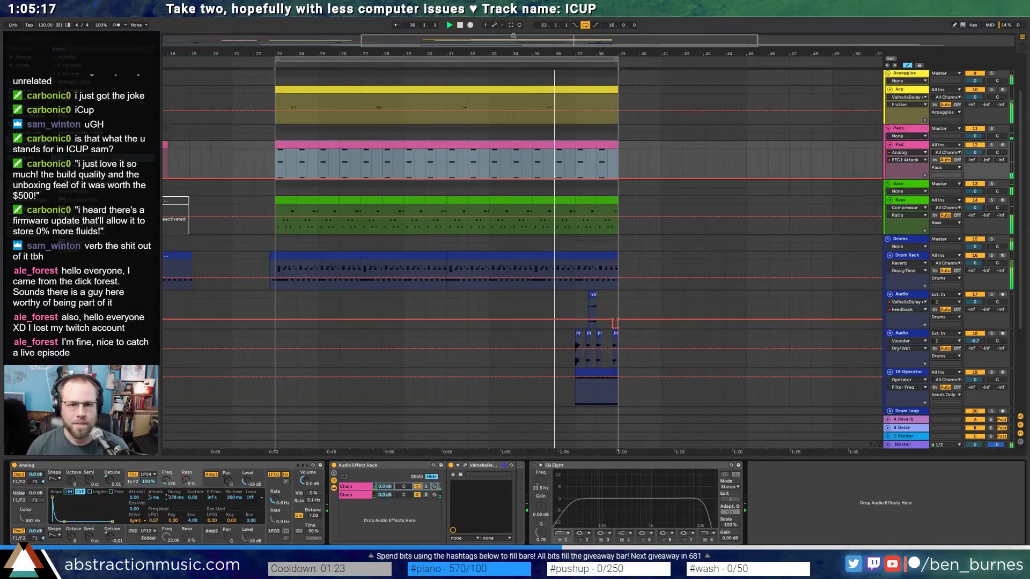
drag(513, 36, 464, 22)
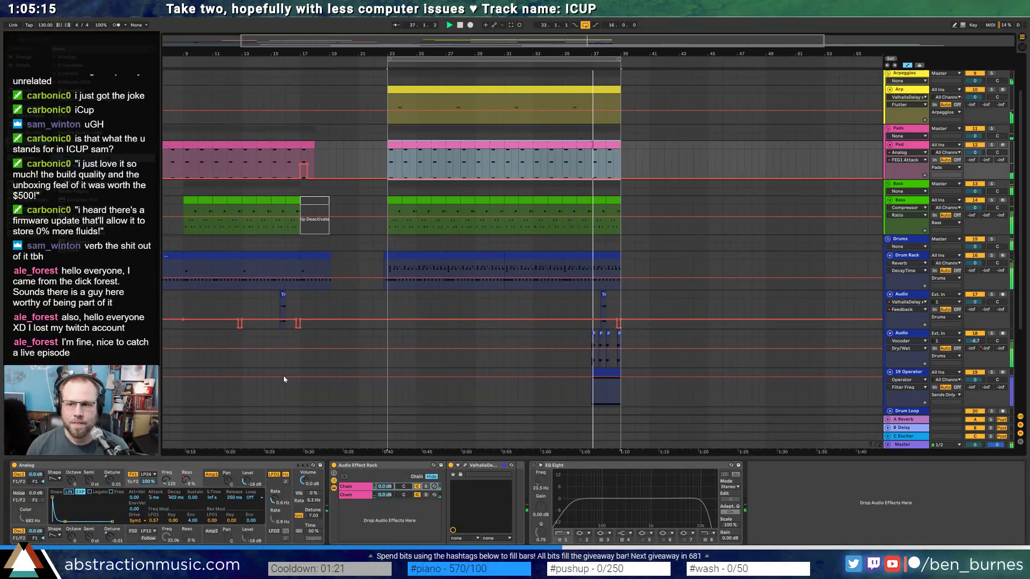
drag(171, 498, 170, 492)
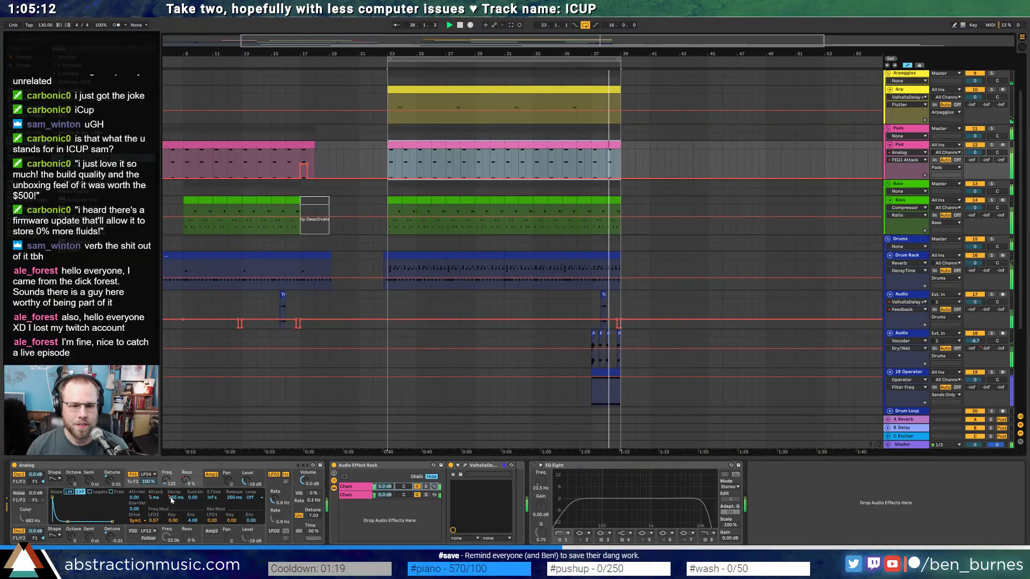
click(171, 499)
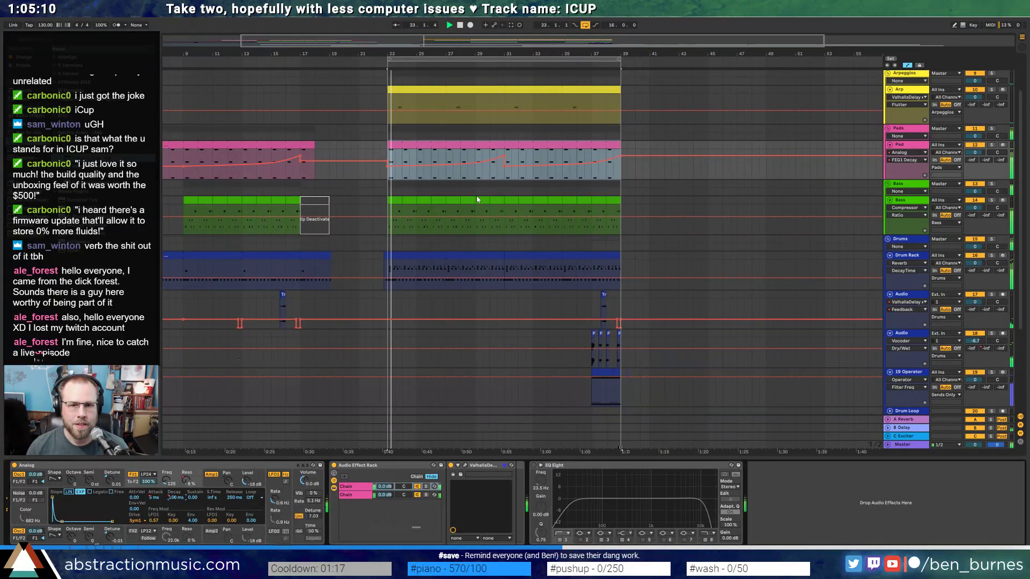
click(387, 163)
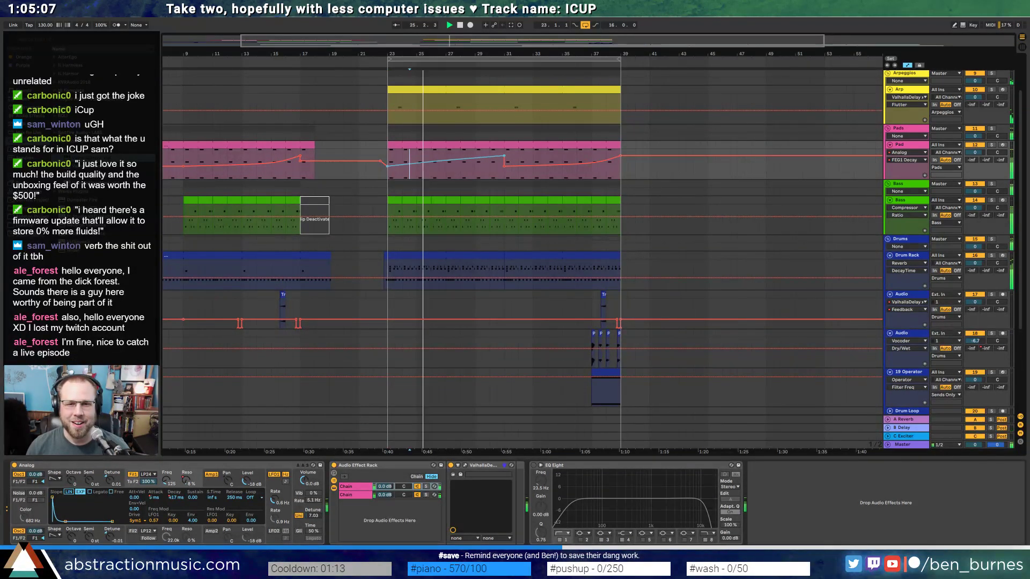
drag(421, 163, 421, 167)
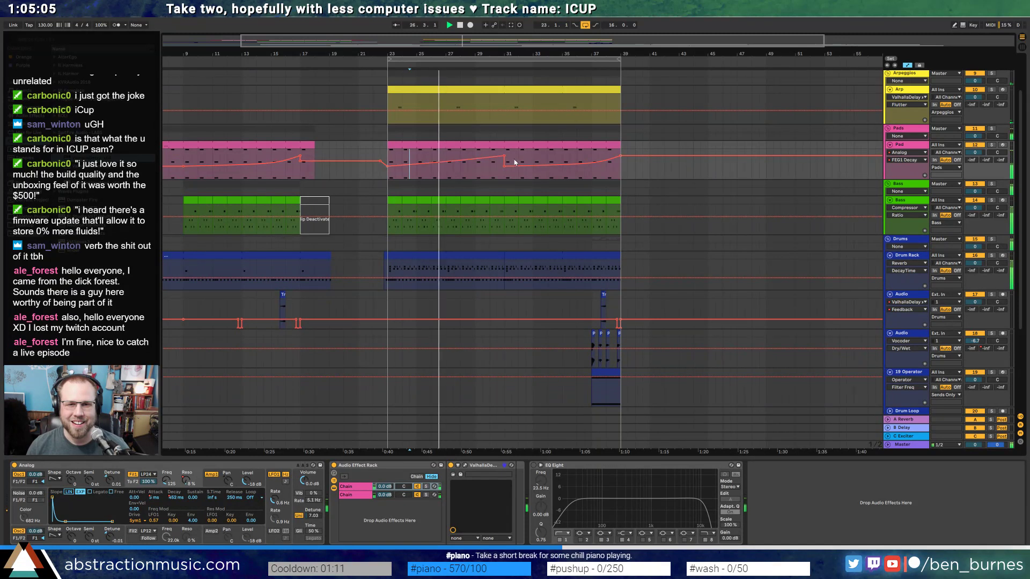
drag(514, 162, 514, 164)
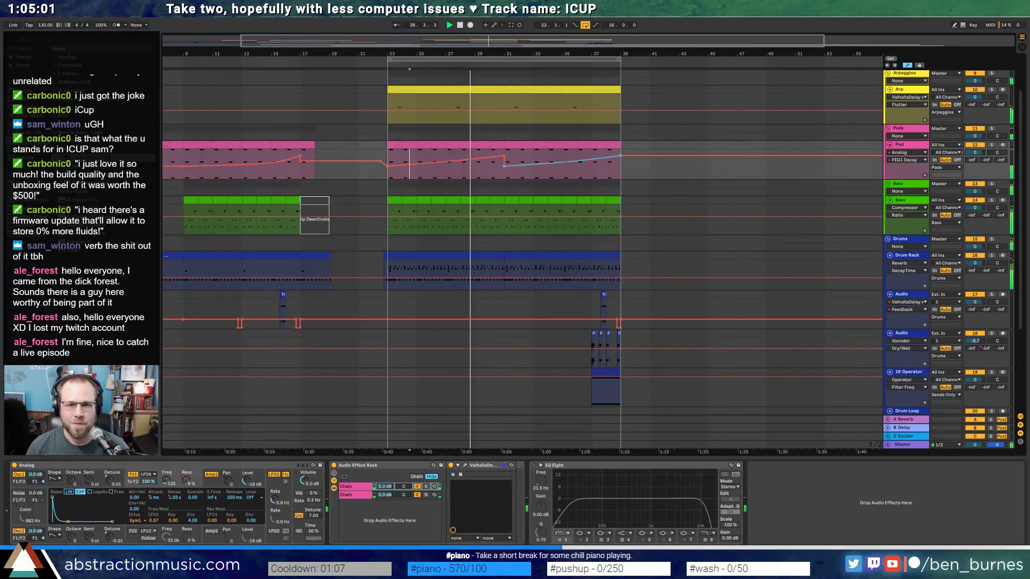
- Bend the Pad's second FEG1 Decay rise, from bar 31 to 39, so it stays low at first and climbs mainly near the end
drag(525, 164, 525, 165)
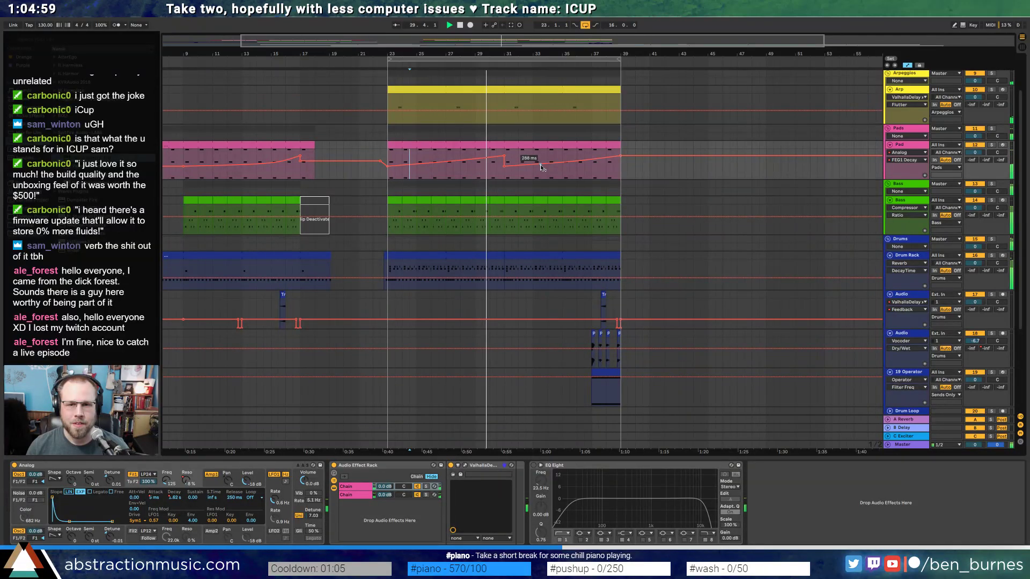
drag(556, 163, 556, 166)
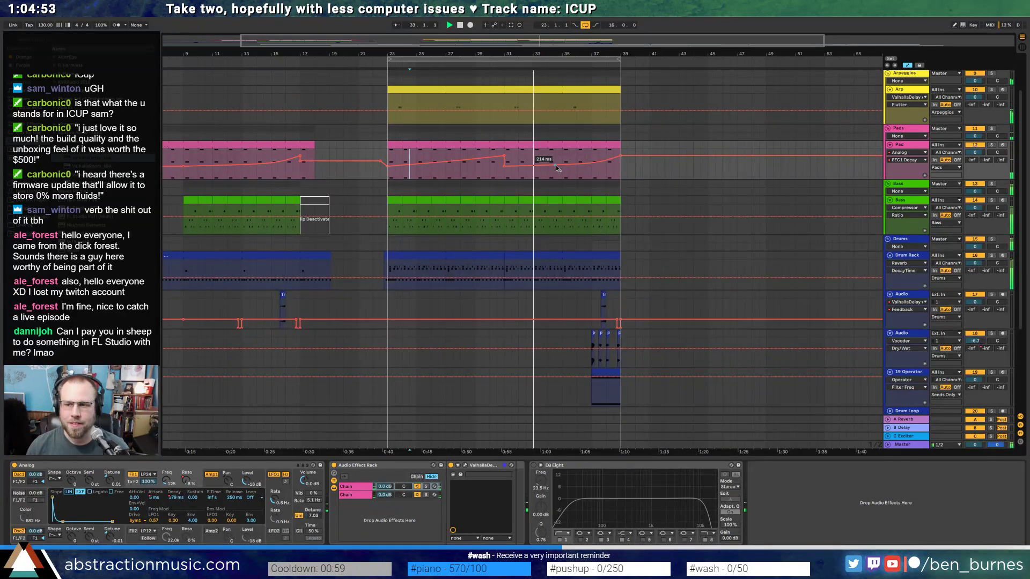
click(535, 157)
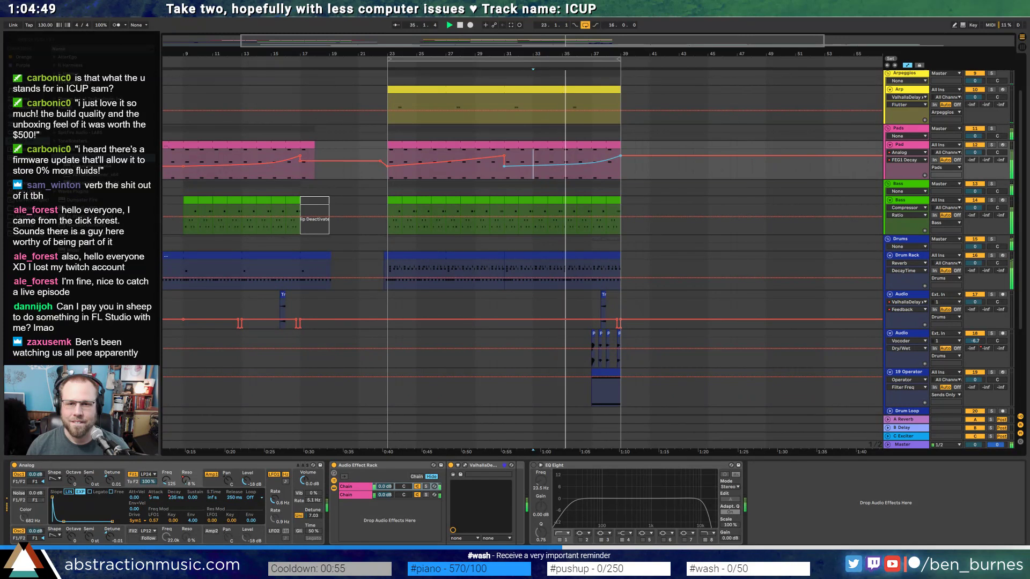
click(548, 162)
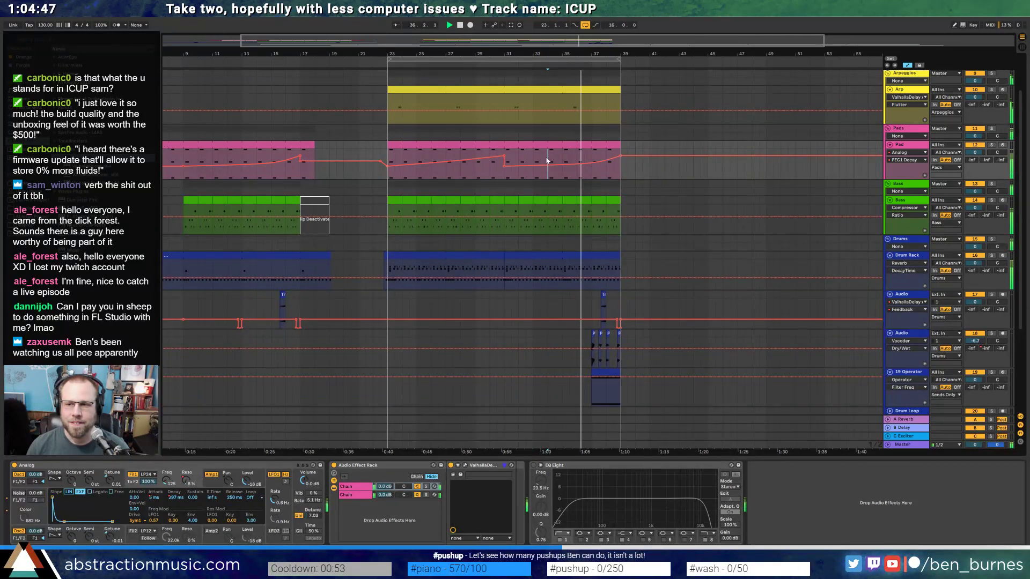
- Open the notes of the looped section's Pad clip and hide the arrangement automation
double_click(544, 146)
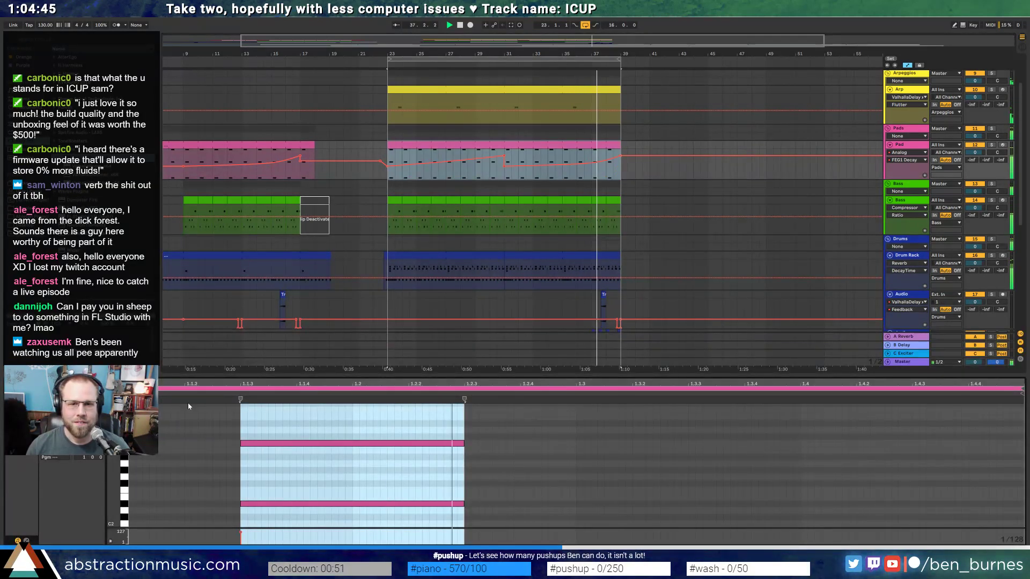
drag(117, 472, 107, 406)
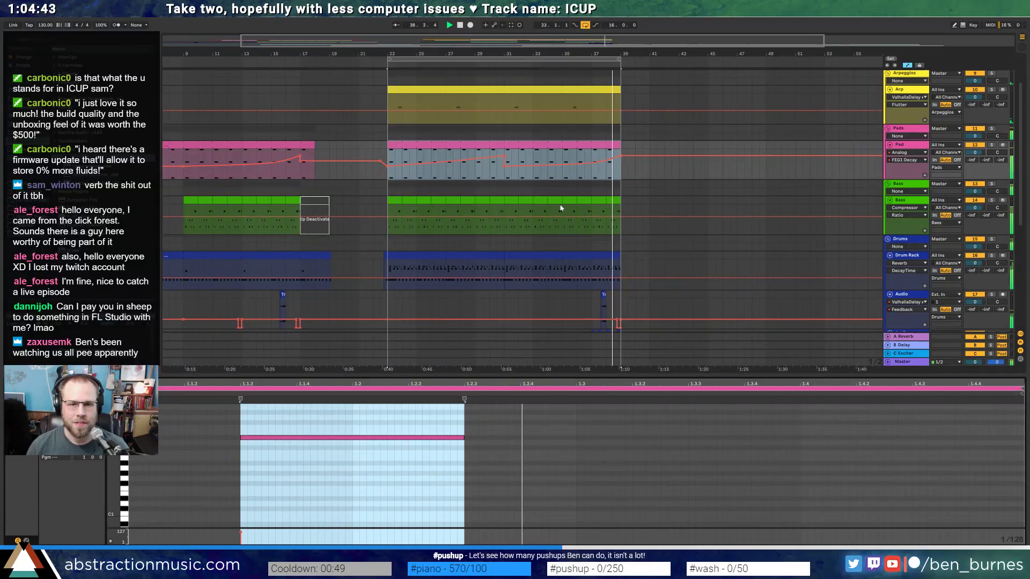
key(a)
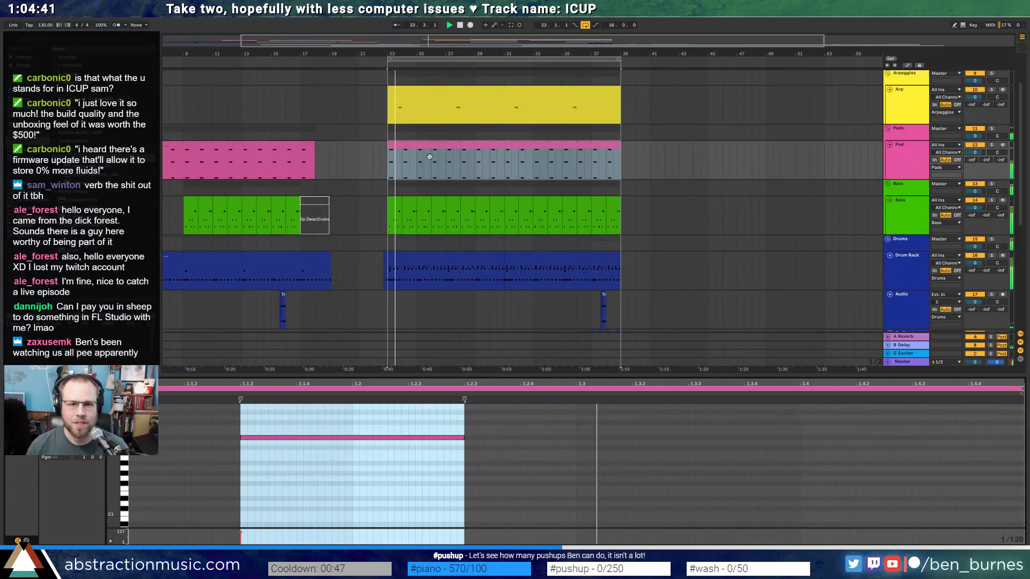
- Split bar 26 out of the looped Pad clip and add a short low note at 1.4.2, ending at 1.4.4
click(438, 163)
drag(439, 164, 445, 163)
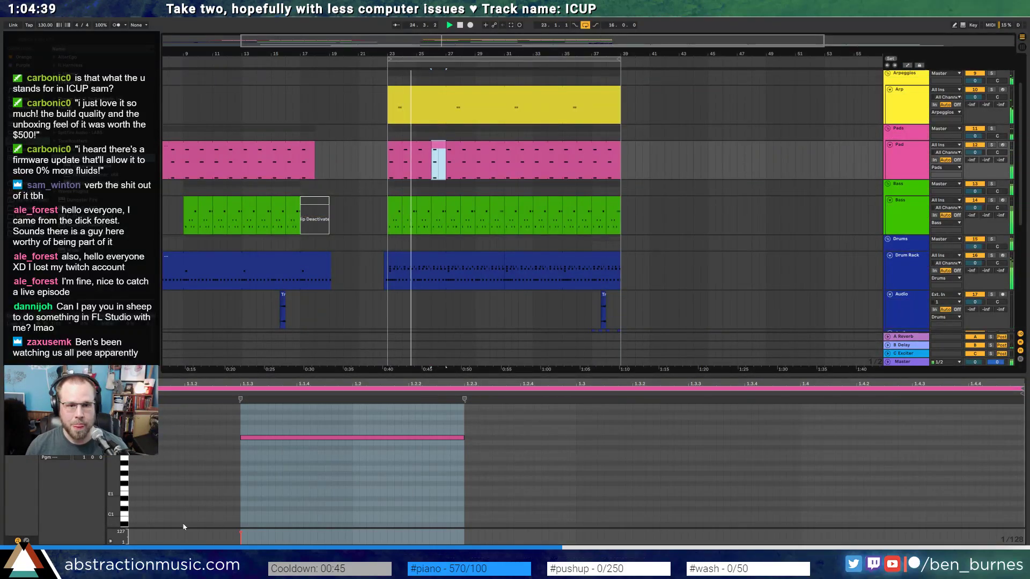
drag(124, 472, 143, 469)
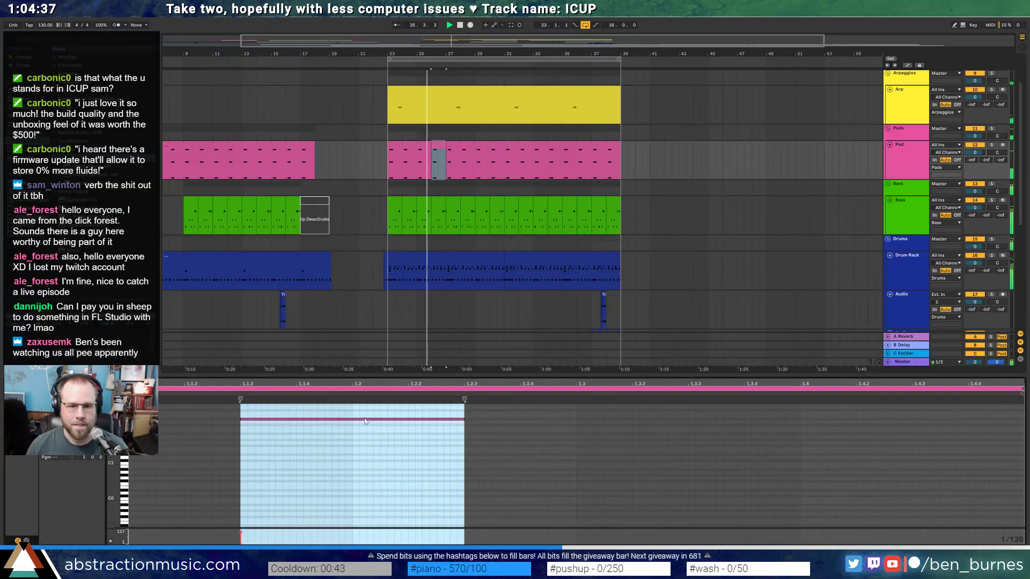
drag(861, 423, 969, 429)
double_click(860, 428)
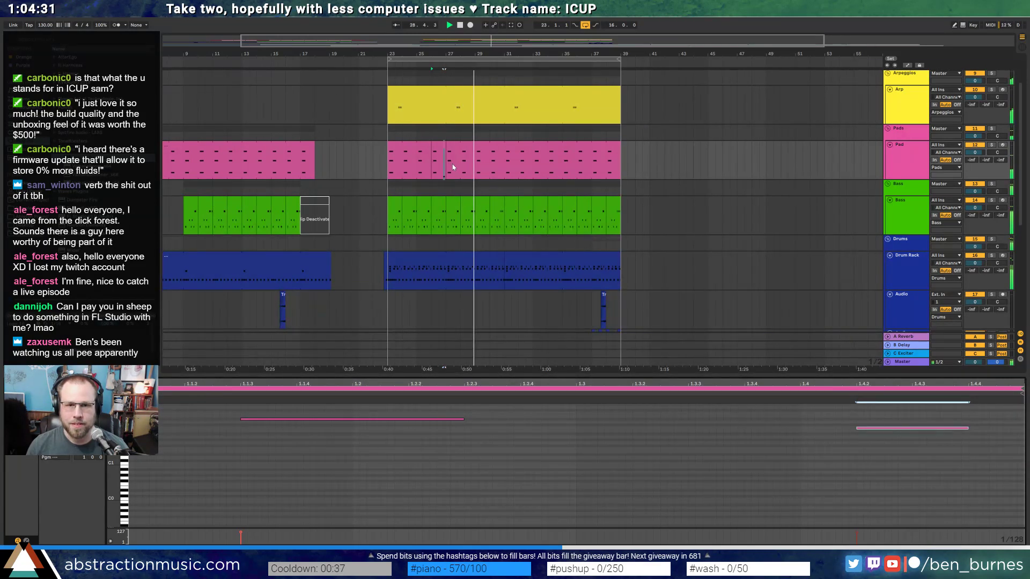
- Copy the edited bar 26 Pad clip over bar 30
click(440, 146)
key(ctrl+c)
click(492, 170)
key(ctrl+v)
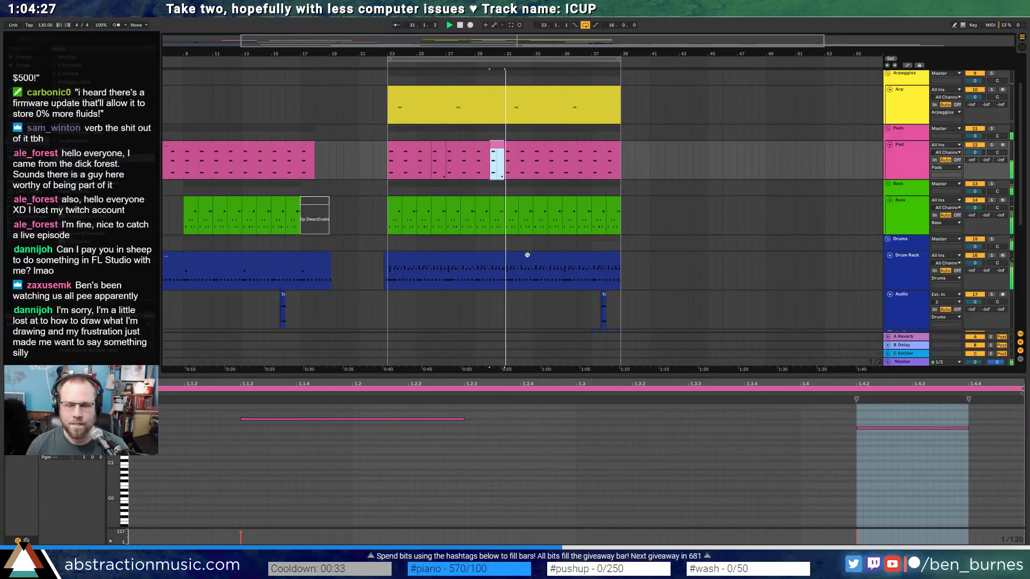
- Transpose the short note at 1.4.2 in the bar 30 Pad clip upward, level with the bar's upper note
scroll(840, 428, up, 1)
drag(841, 427, 899, 475)
key(Up)
key(Up)
key(Up)
key(Up)
key(Up)
key(Up)
key(Up)
key(Up)
key(Up)
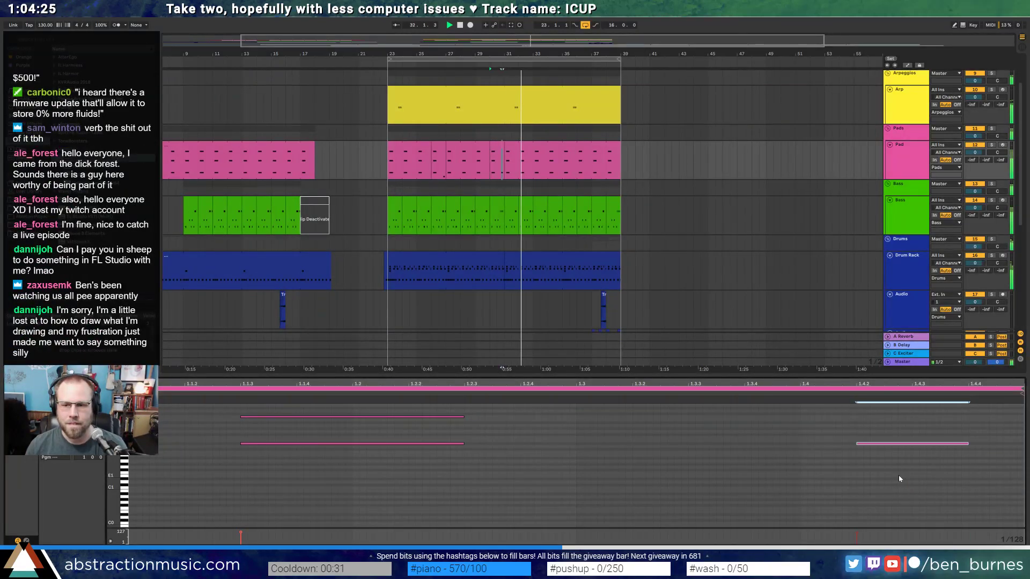
key(Up)
key(Up)
key(Up)
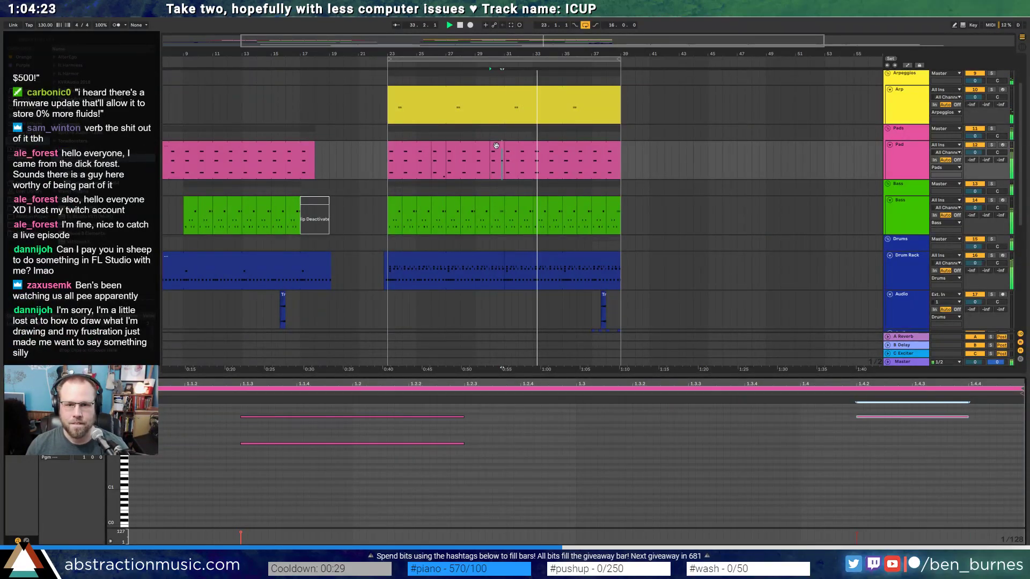
- Copy the bar 30 Pad clip to bar 34 and consolidate the Pad clips from bar 23 to 39 into one clip
click(495, 146)
click(548, 174)
key(ctrl+v)
click(433, 167)
key(ctrl+v)
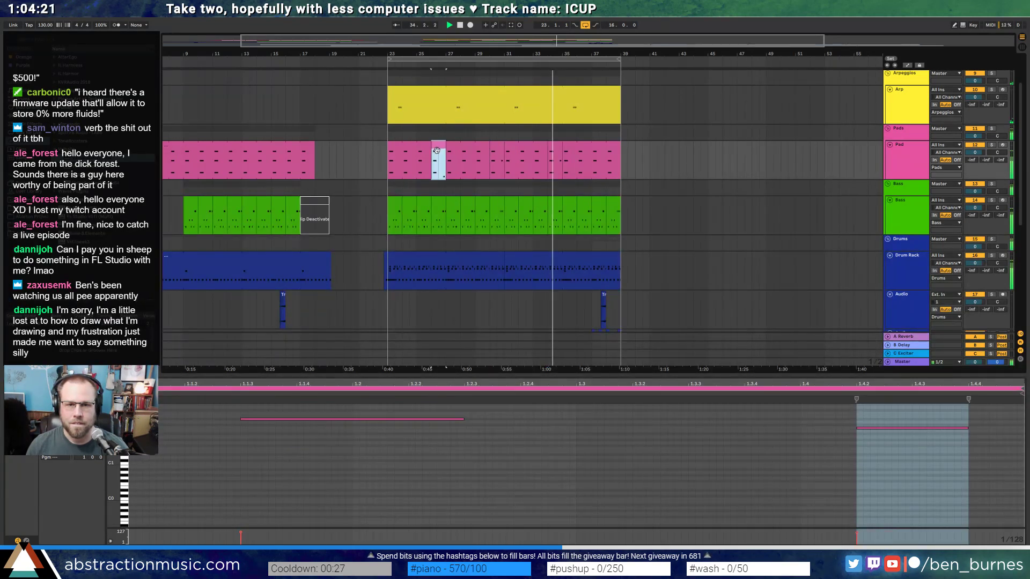
click(555, 146)
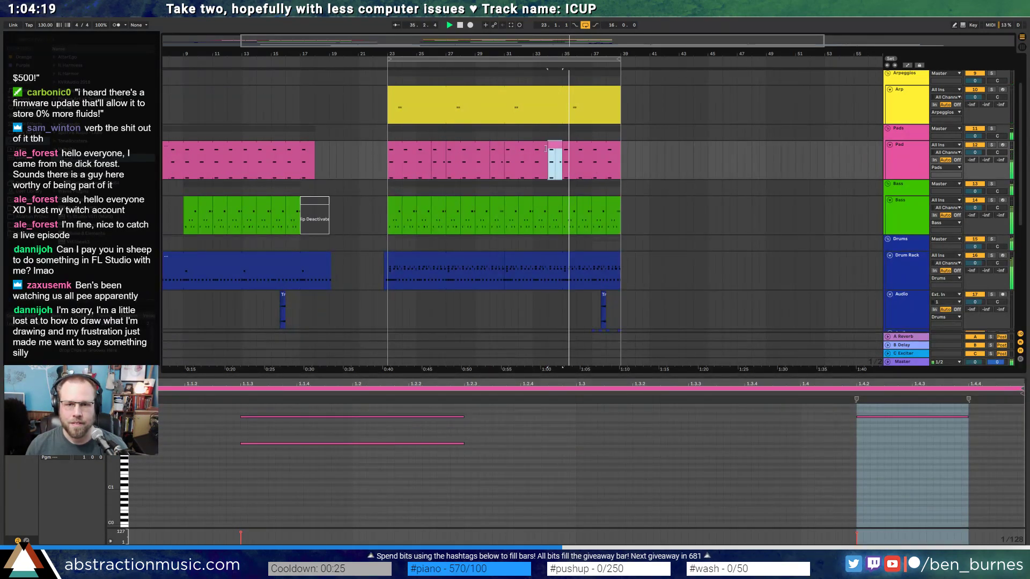
click(424, 146)
shift+click(613, 163)
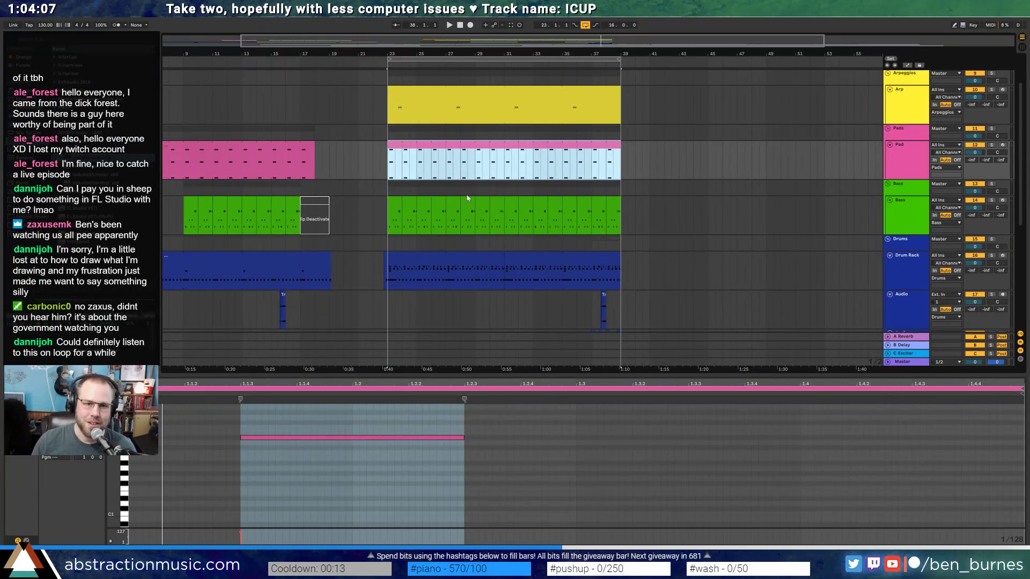
- Start playback from about bar 16 and duplicate the Bass clips of bars 23 to 39 into bars 39 to 55
scroll(478, 218, down, 1)
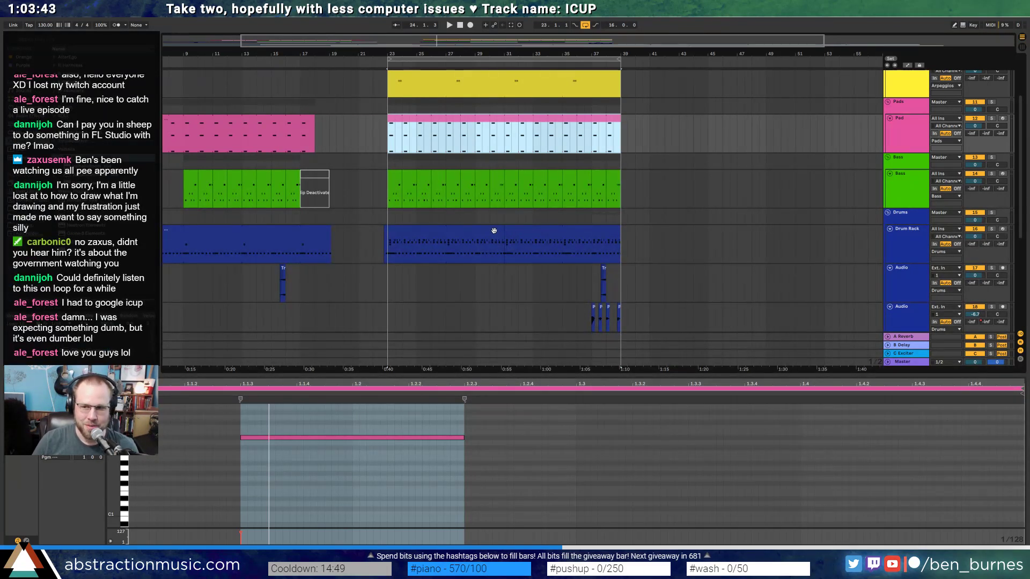
click(292, 64)
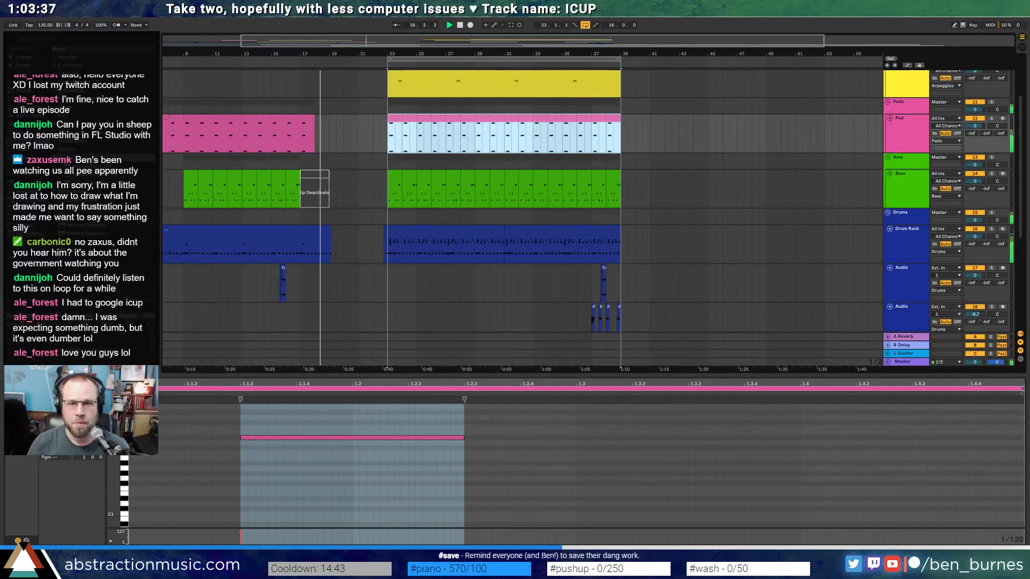
drag(621, 40, 724, 42)
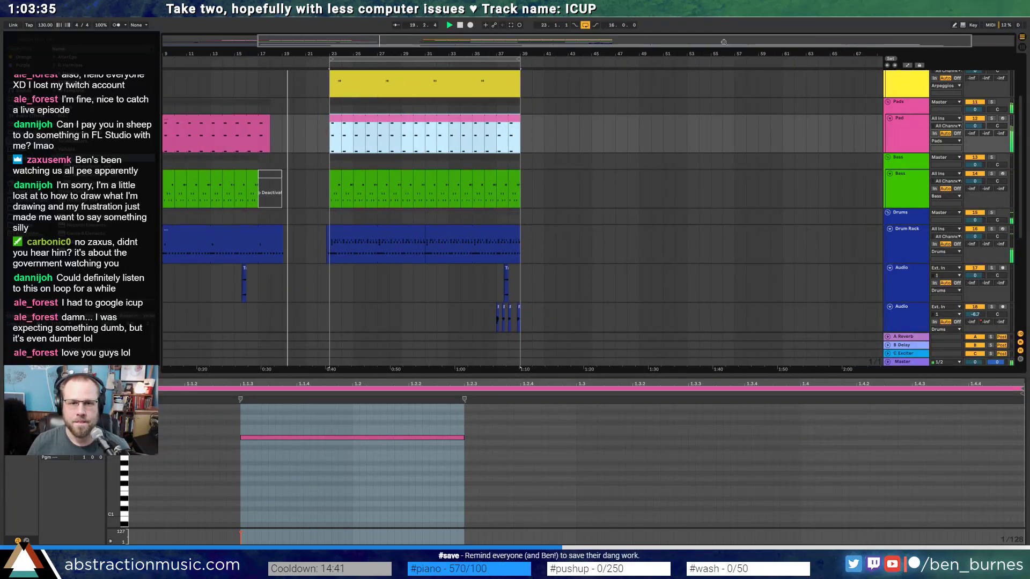
click(338, 178)
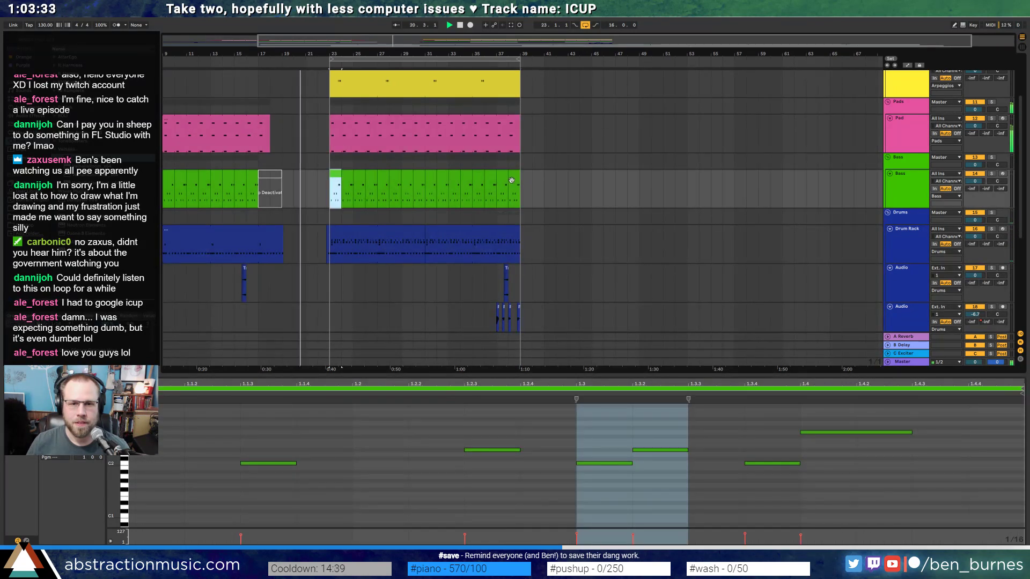
click(511, 180)
key(ctrl+d)
- Duplicate bars 23 to 39 of the two drum Audio tracks and the 19 Operator track into bars 39 to 55
scroll(433, 270, down, 1)
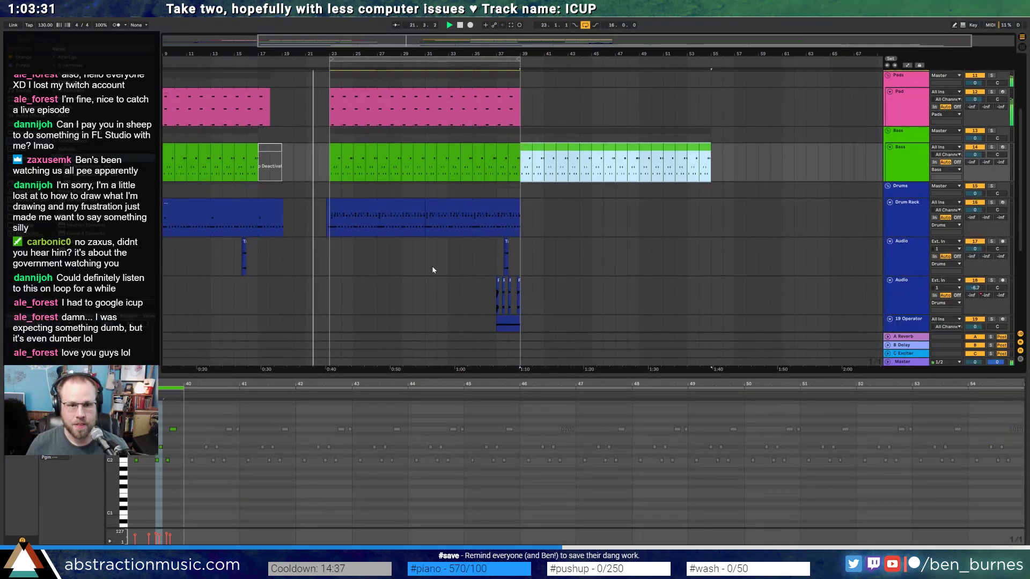
scroll(333, 242, down, 1)
scroll(331, 242, down, 2)
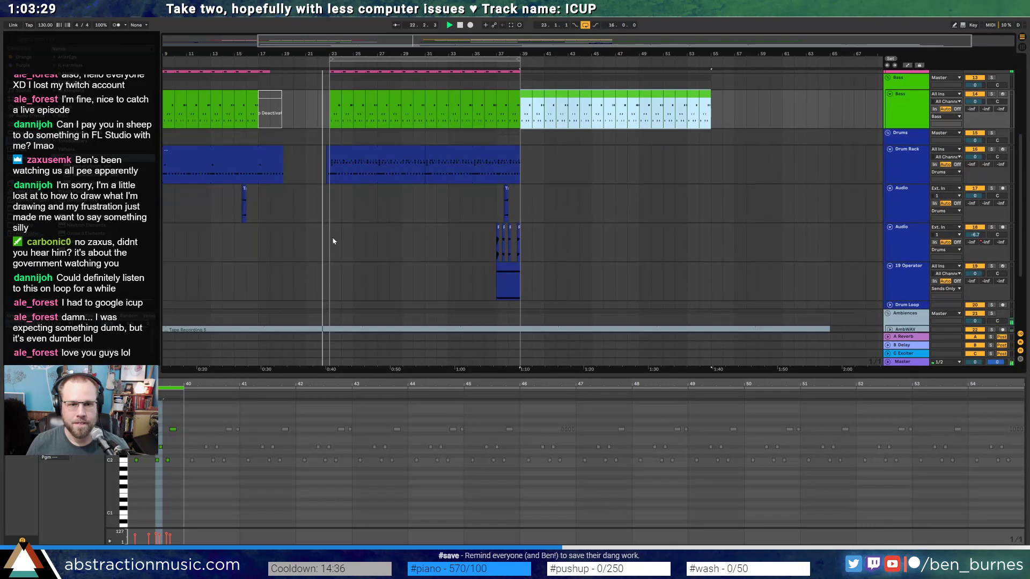
click(333, 205)
shift+click(516, 290)
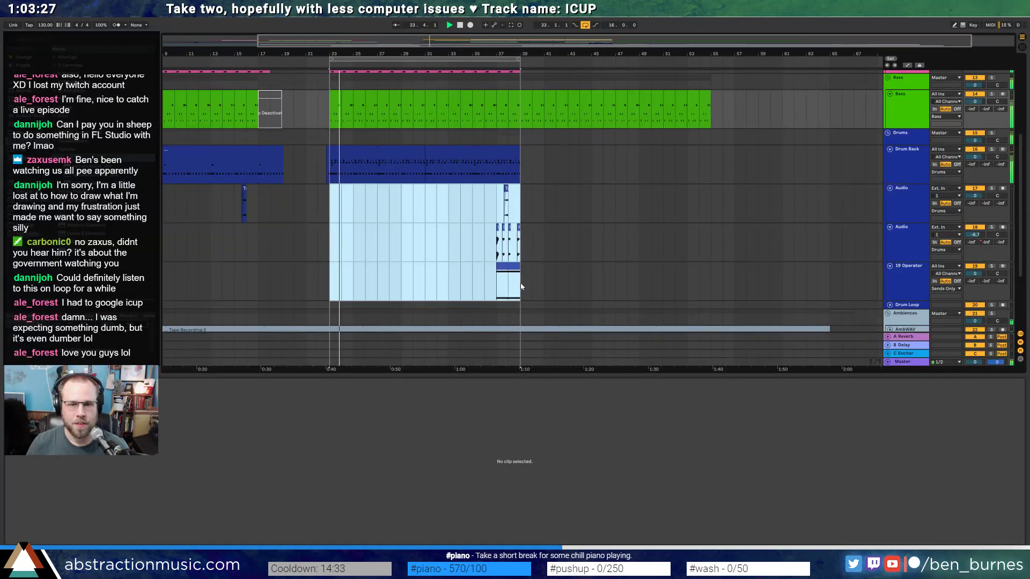
key(ctrl+d)
- Continue the Drum Rack pattern after bar 39 and lengthen its clip to bar 55
scroll(550, 251, up, 2)
click(557, 201)
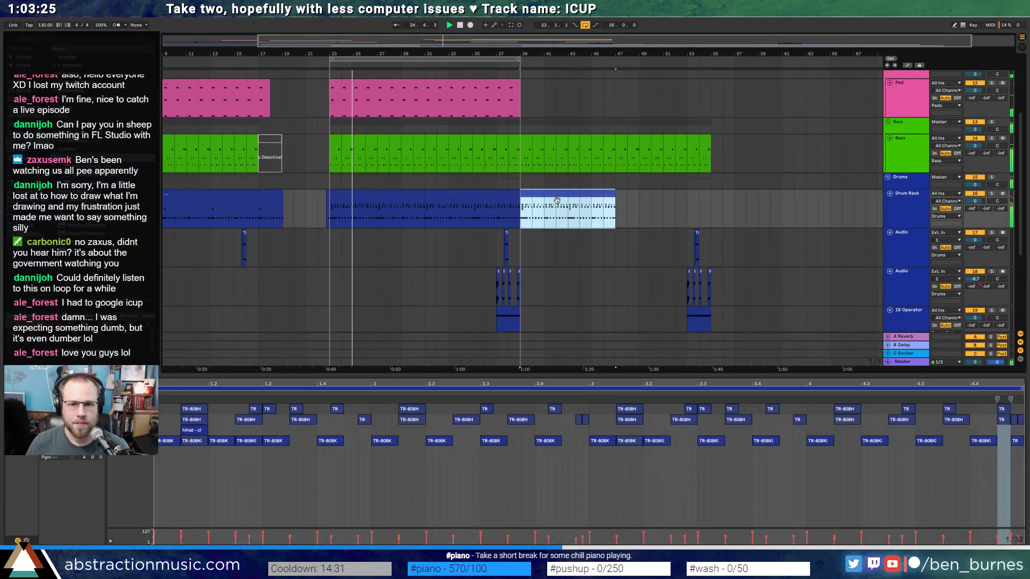
drag(613, 196, 710, 196)
- Extend the Pad part of the looped section from bar 39 to bar 55
scroll(493, 207, up, 5)
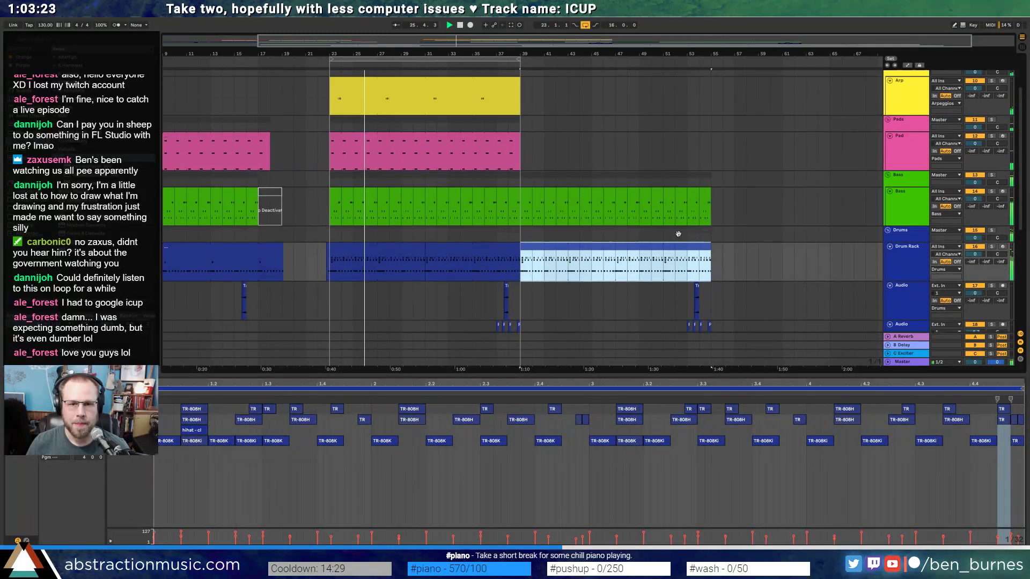
click(493, 206)
key(ctrl+d)
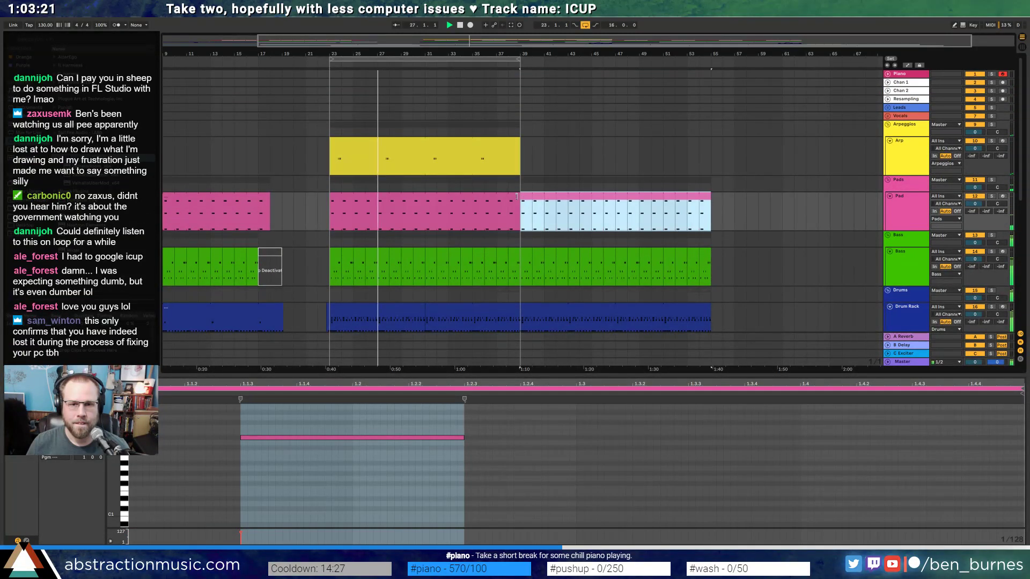
drag(517, 196, 712, 204)
- Lengthen the Arp clip to bar 55 and move the 16-bar loop to bars 39 to 55
click(515, 145)
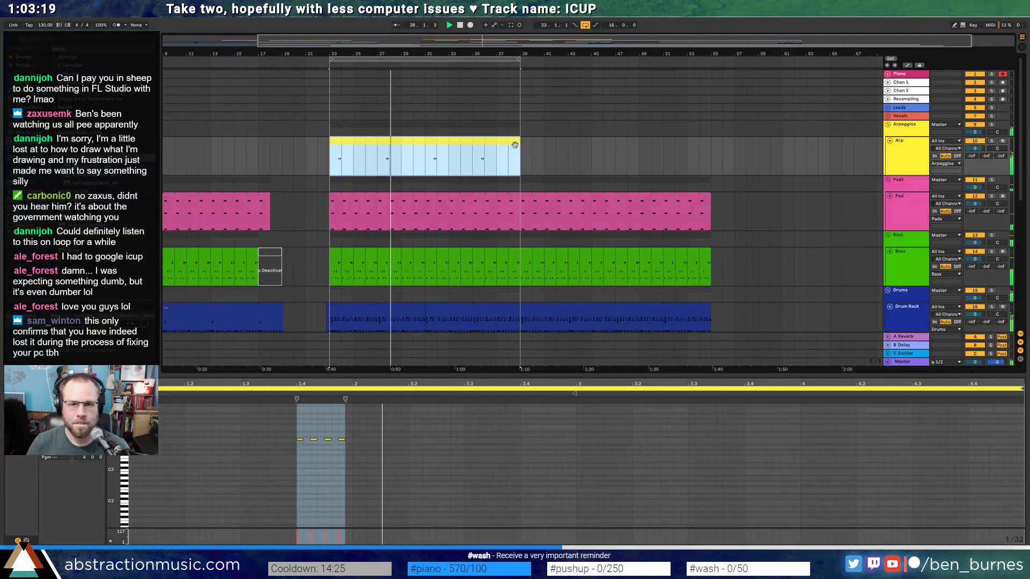
drag(519, 145, 710, 145)
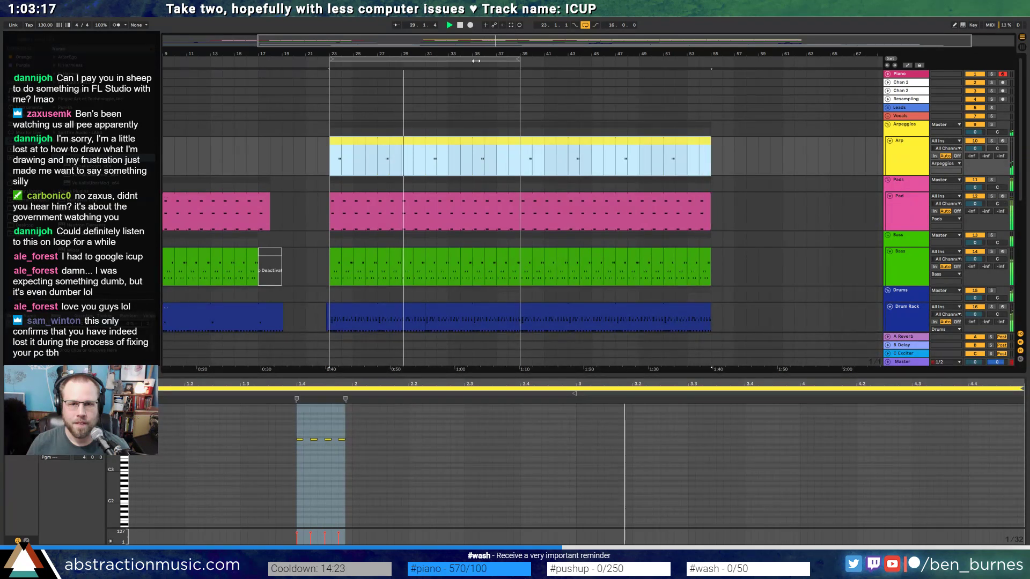
drag(475, 61, 665, 61)
- Examine the effect devices of ambience track 23 Group, closing the ValhallaRoom window and selecting Resonators
scroll(547, 203, down, 3)
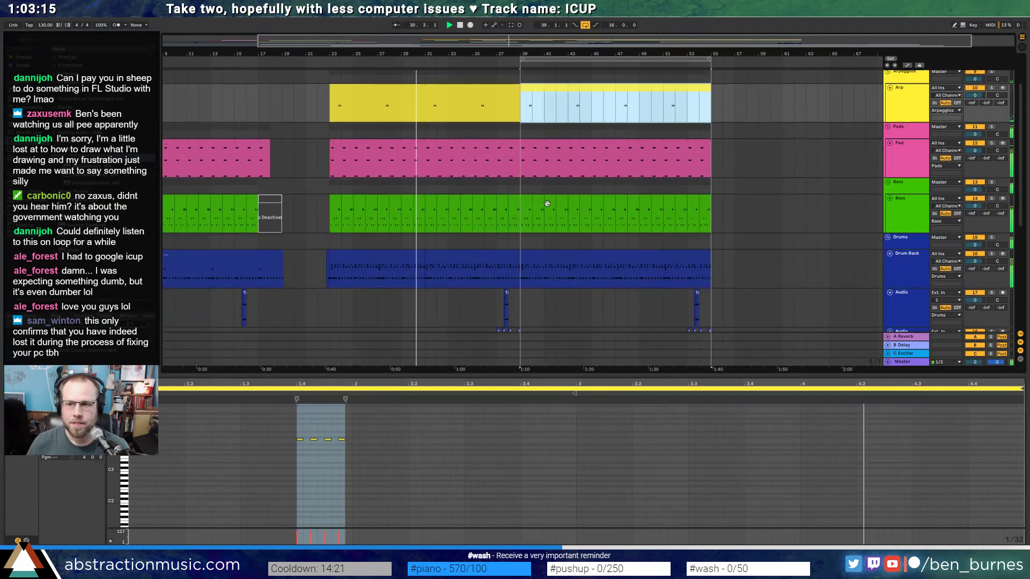
scroll(547, 204, down, 6)
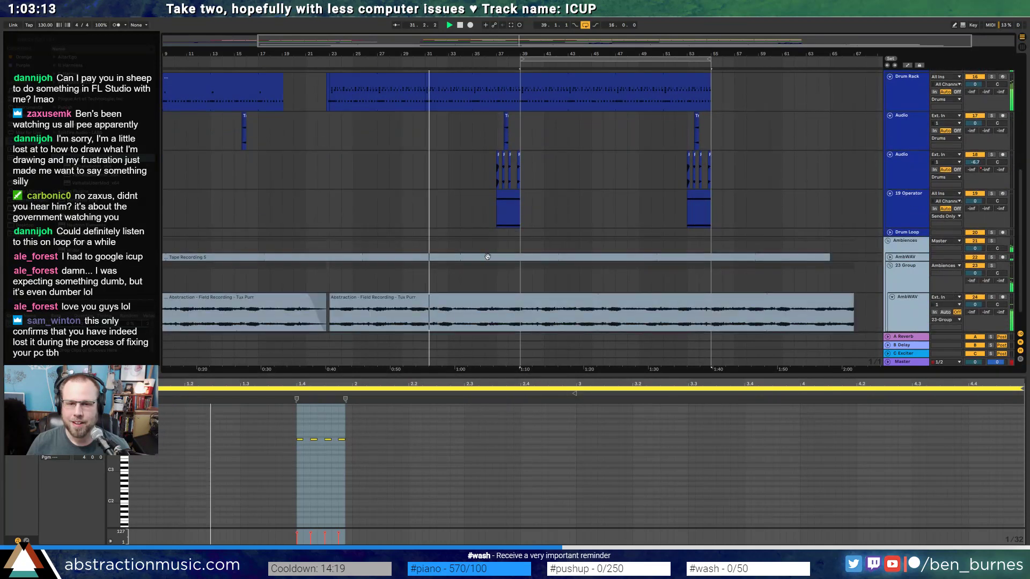
scroll(486, 258, down, 1)
click(473, 265)
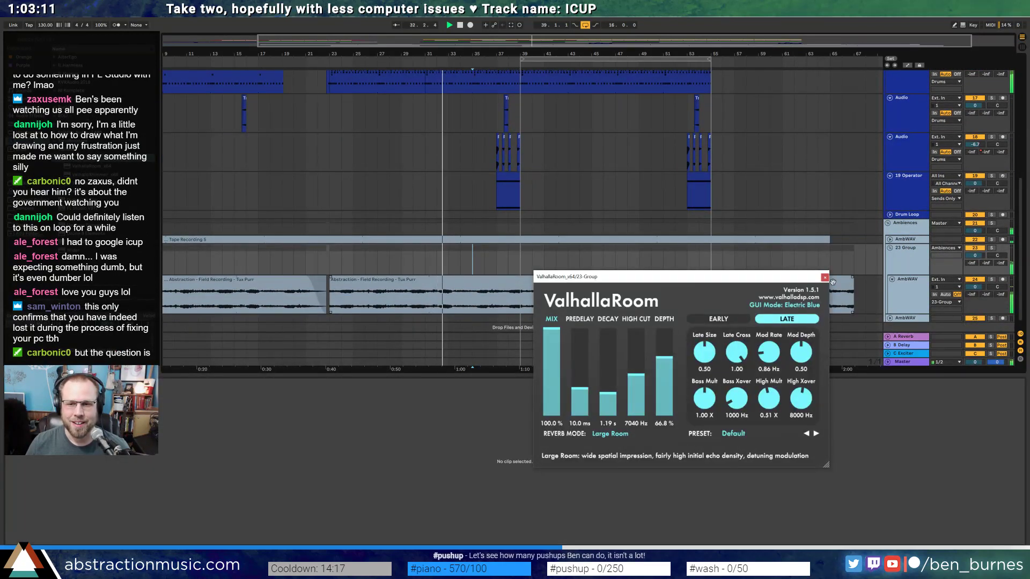
click(824, 278)
click(903, 268)
scroll(902, 270, up, 2)
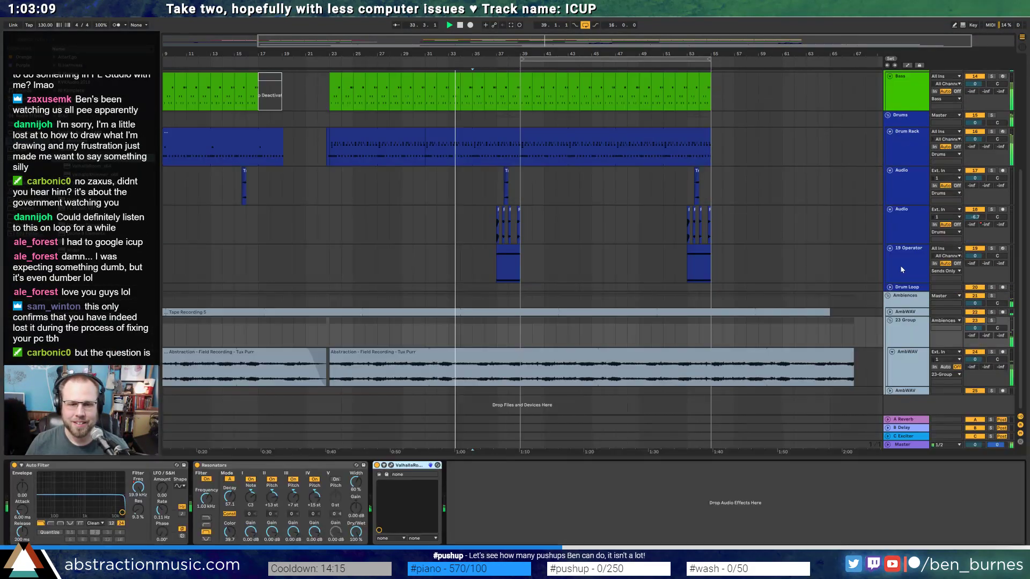
click(277, 472)
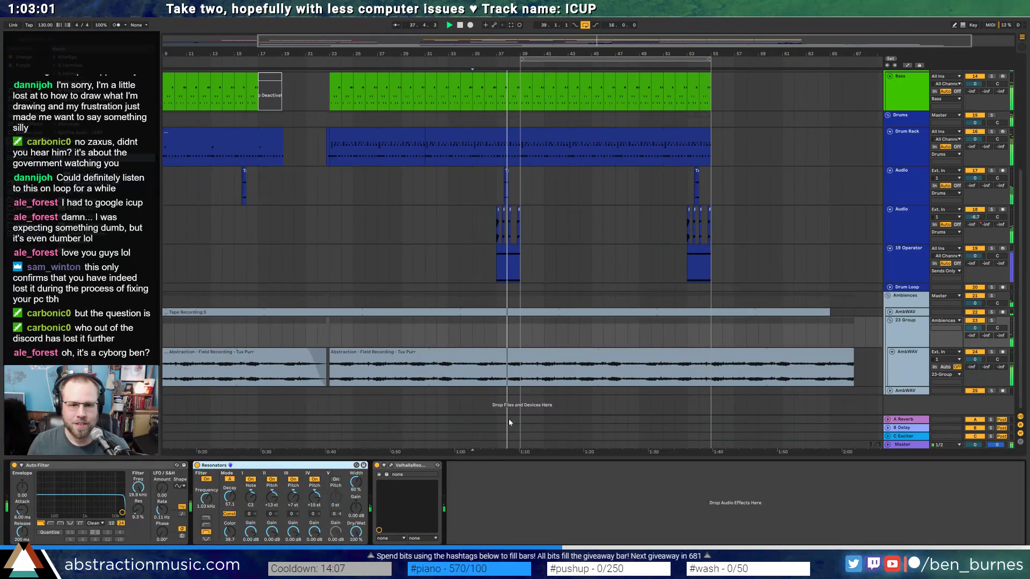
- Enable EQ Eight on the Vocoder audio track, set the low cut to 119 Hz and dip band 7 by 5.08 dB at 4.74 kHz
click(484, 220)
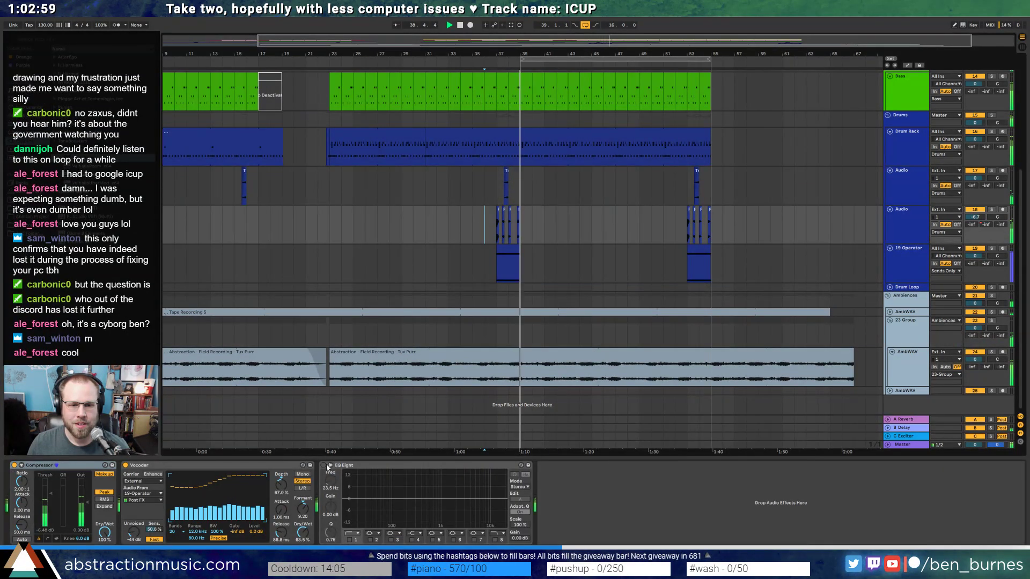
click(325, 466)
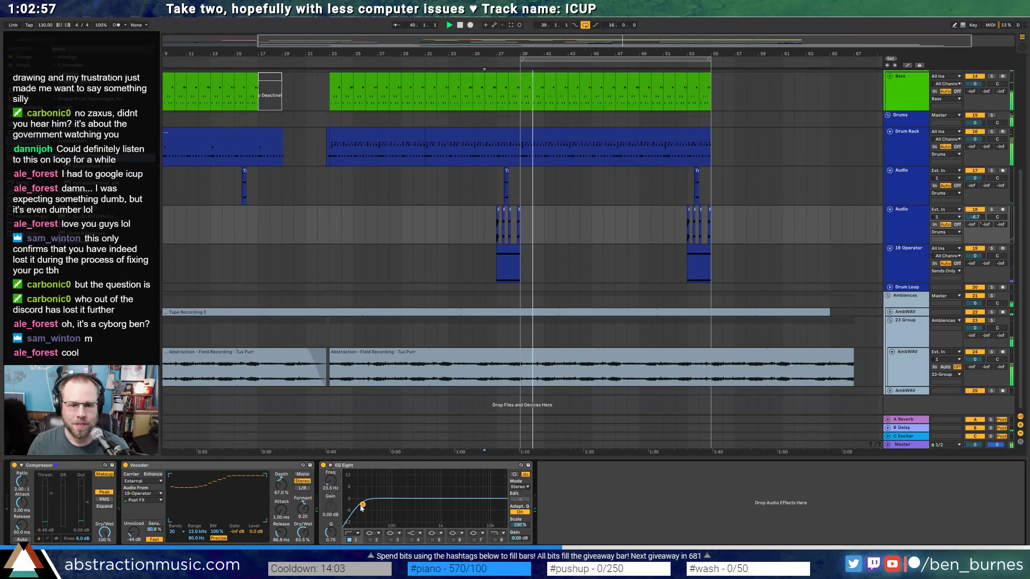
drag(362, 505, 395, 508)
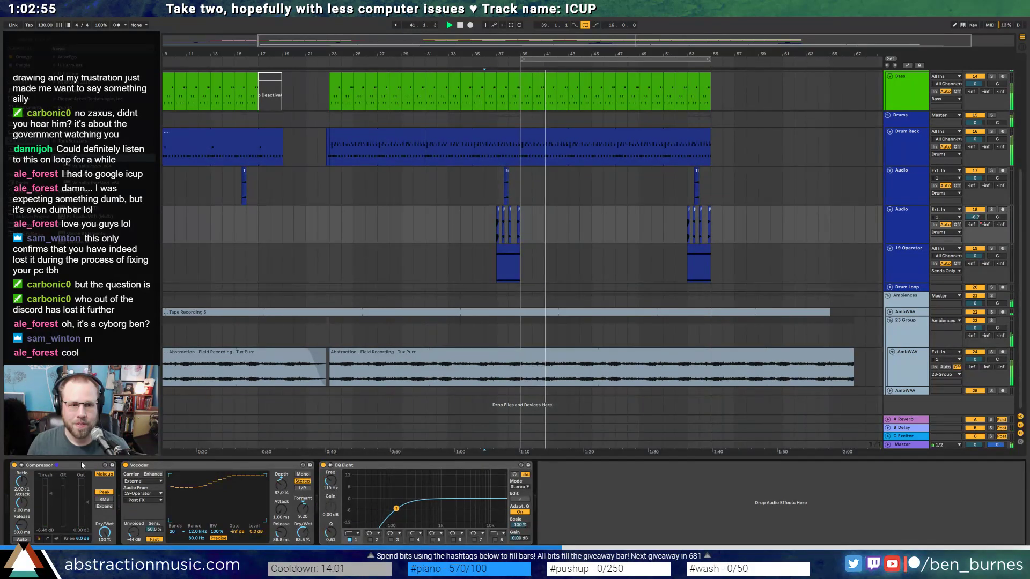
click(474, 540)
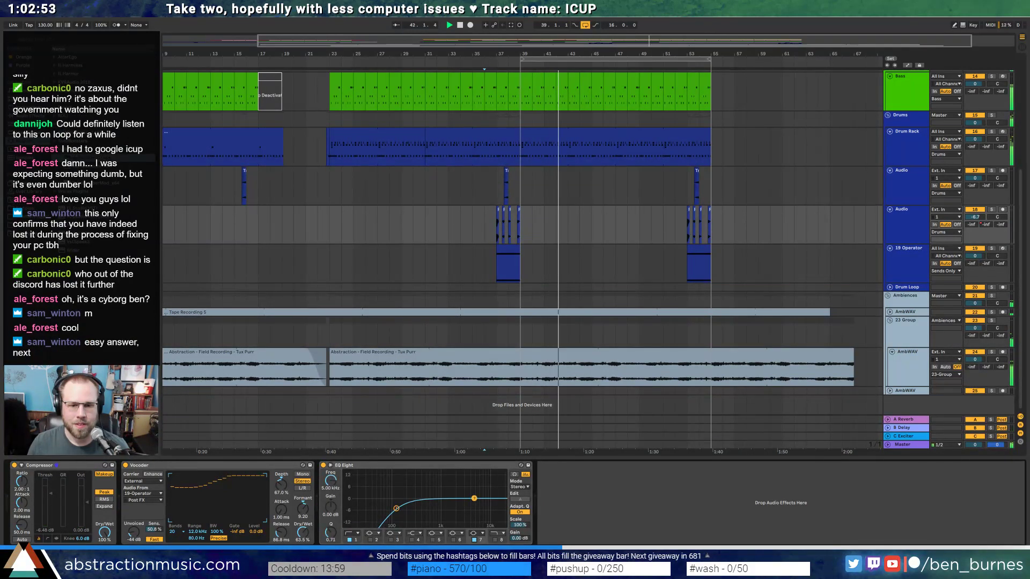
drag(474, 498, 473, 508)
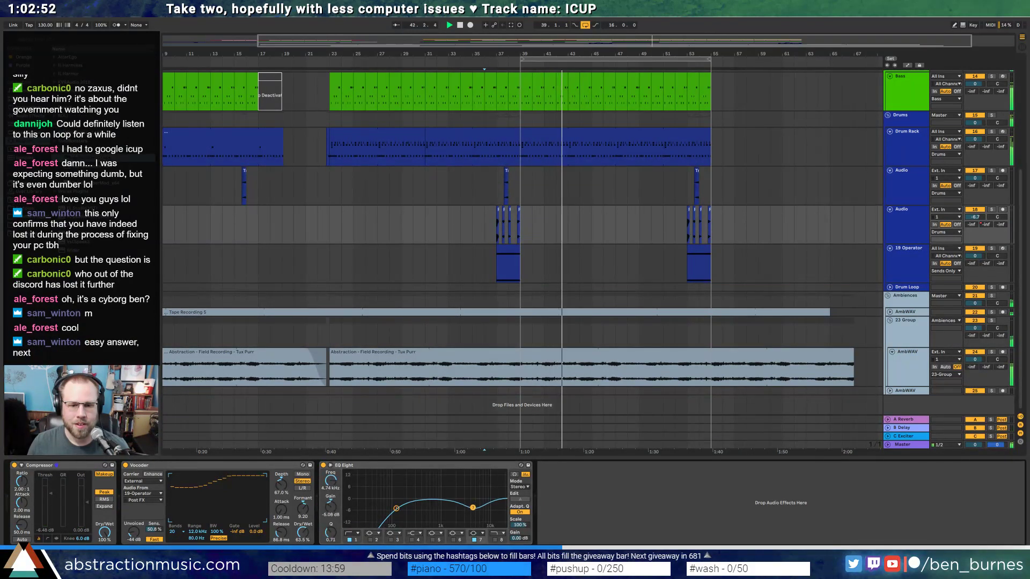
- Set the filter frequency of Operator on the 19 Operator track to 11.1 kHz
click(496, 223)
click(507, 263)
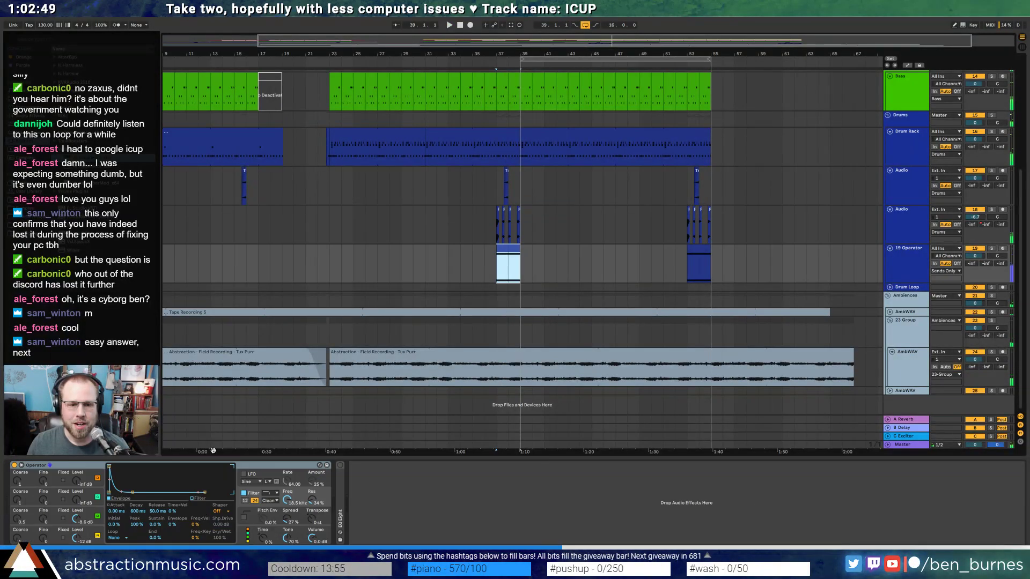
drag(288, 500, 305, 508)
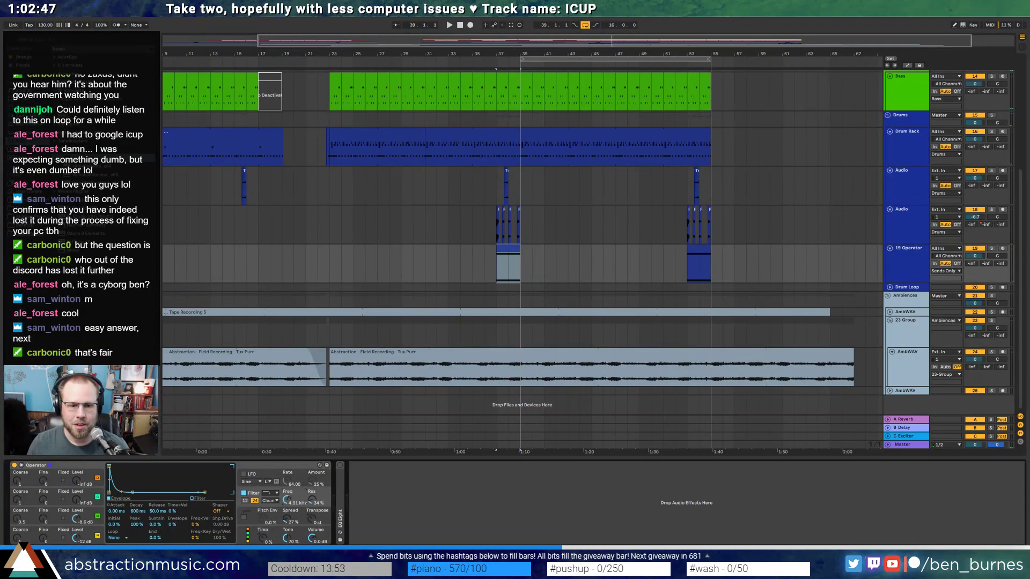
key(space)
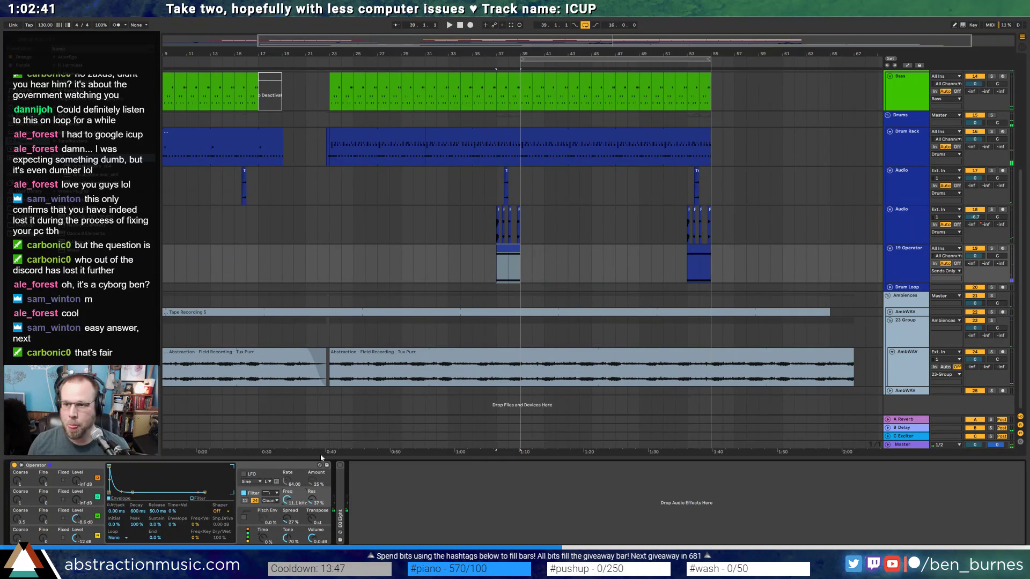
- Insert a MIDI track below the Bass track and create an empty one-bar clip on it at bar 39
double_click(508, 249)
scroll(521, 254, up, 2)
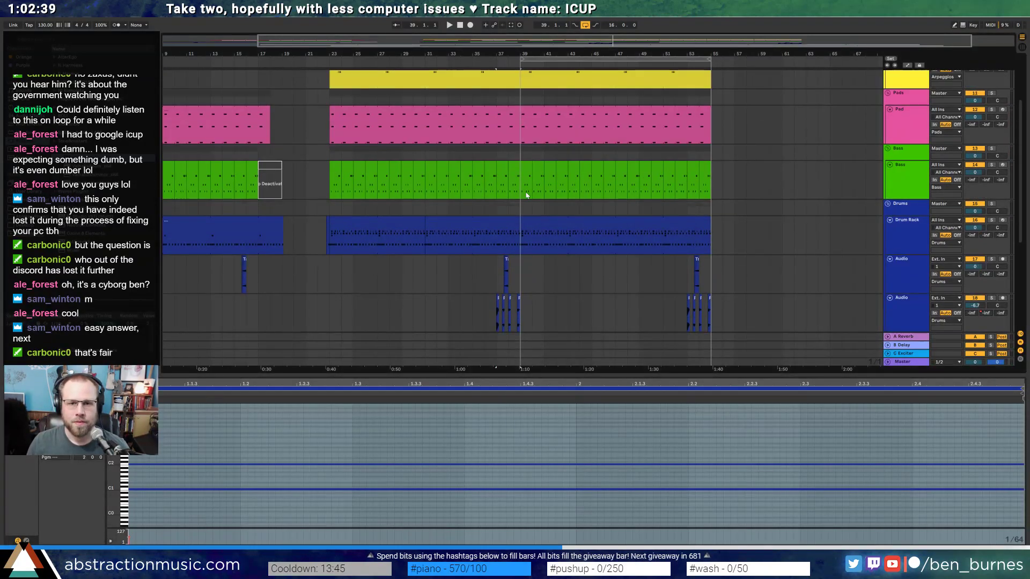
click(519, 187)
key(shift+Tab)
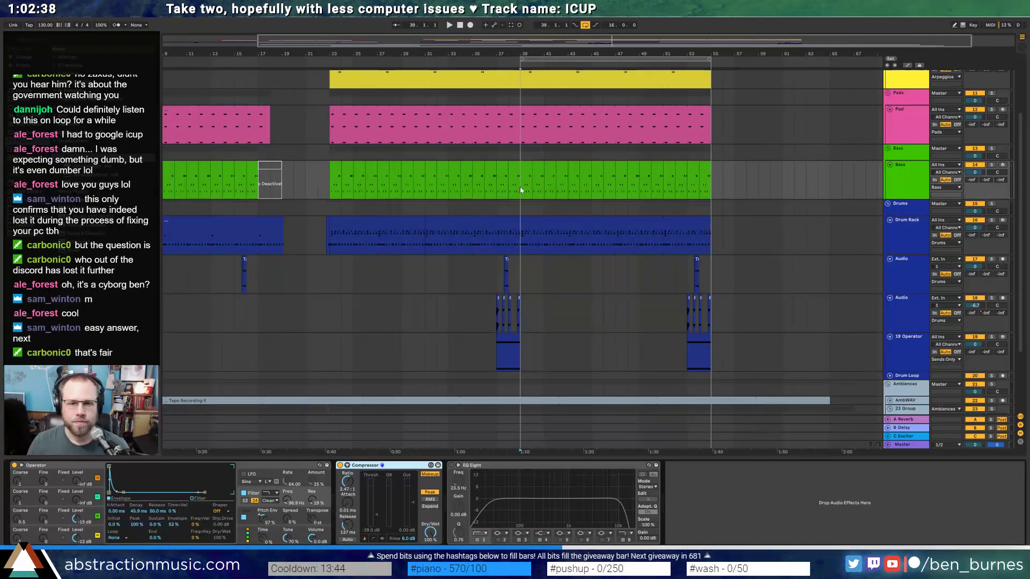
click(907, 180)
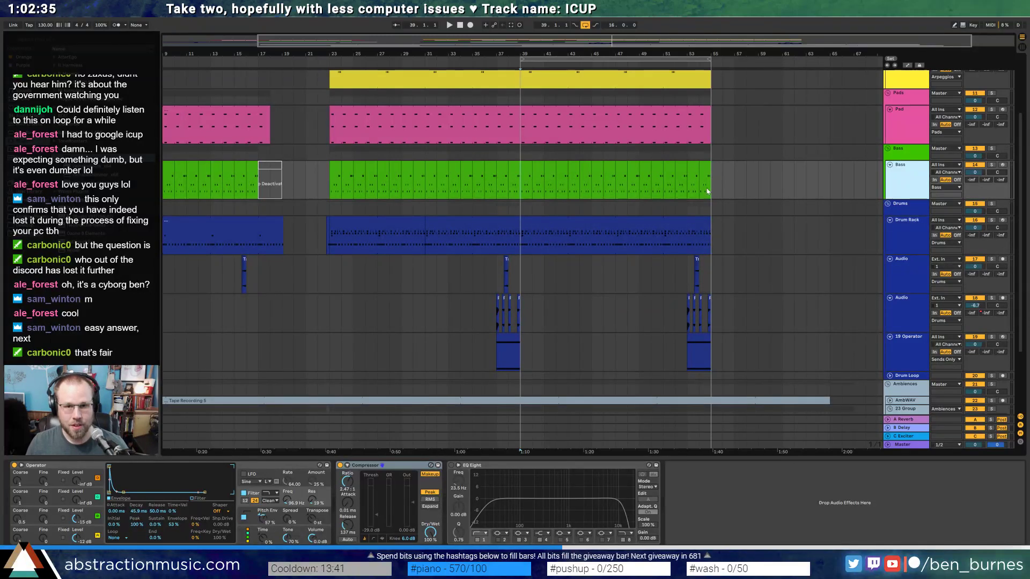
key(ctrl+shift+t)
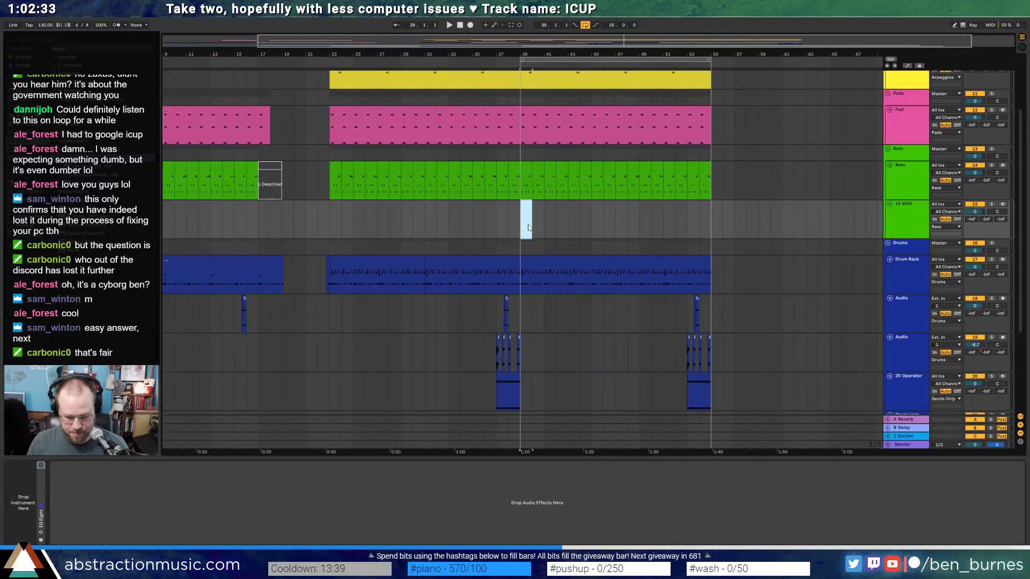
key(ctrl+shift+m)
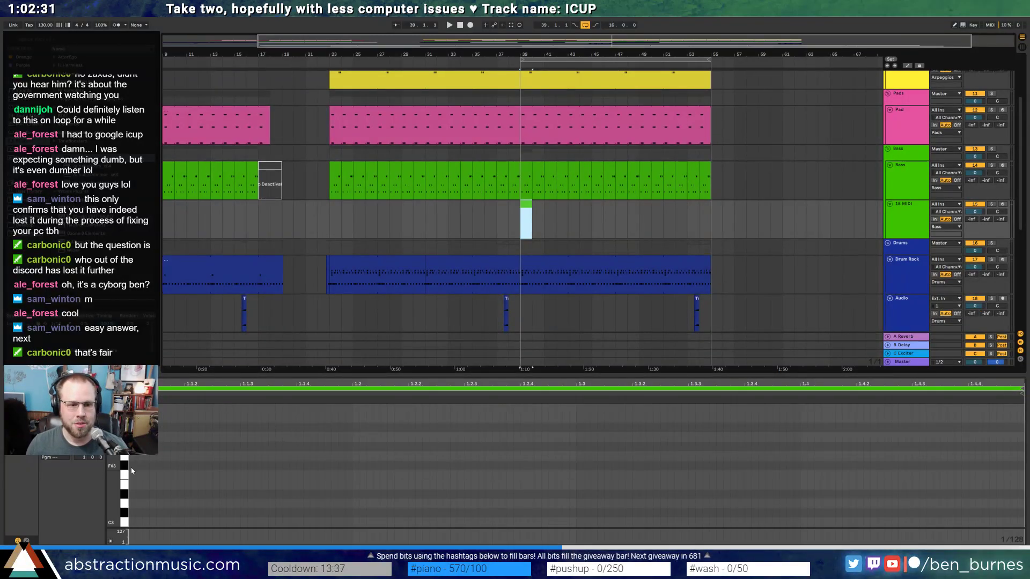
- Draw an off-beat sixteenth C2 note, repeat it on every beat of the bar and extend the clip to bar 55
scroll(192, 488, down, 6)
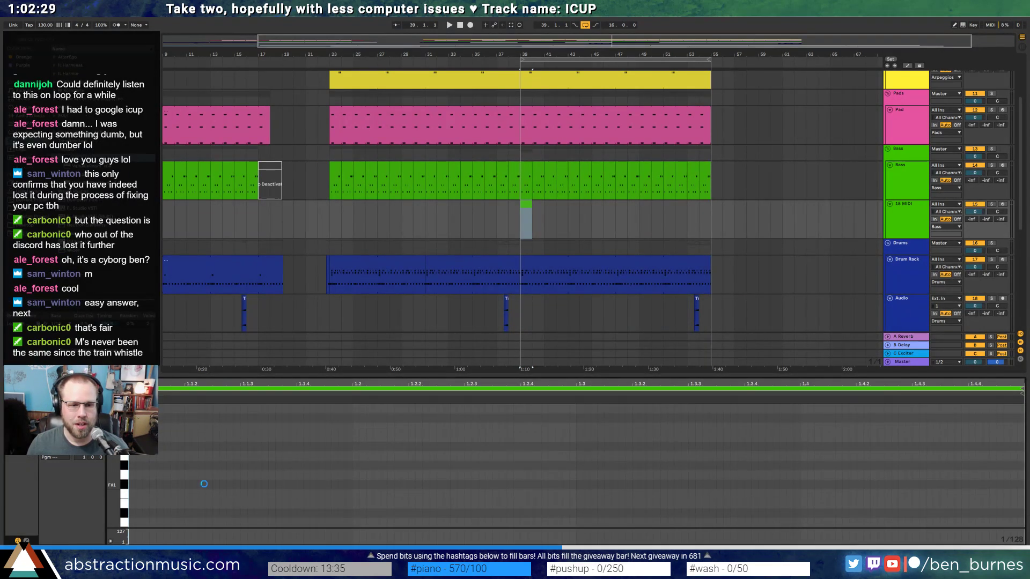
drag(242, 456, 298, 457)
drag(353, 436, 61, 459)
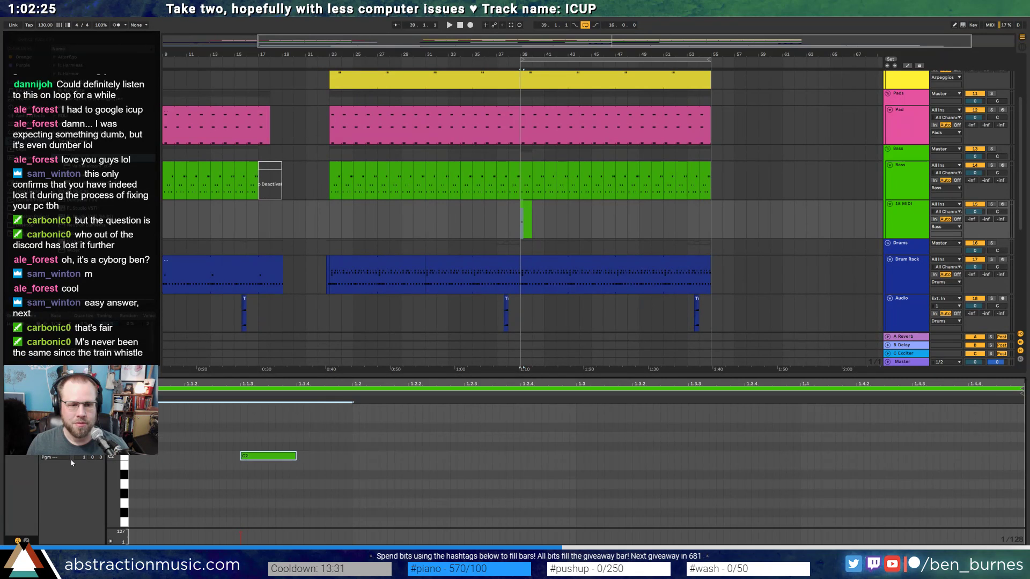
key(ctrl+d)
key(ctrl+d)
key(ctrl+d)
drag(530, 208, 711, 213)
key(shift+Tab)
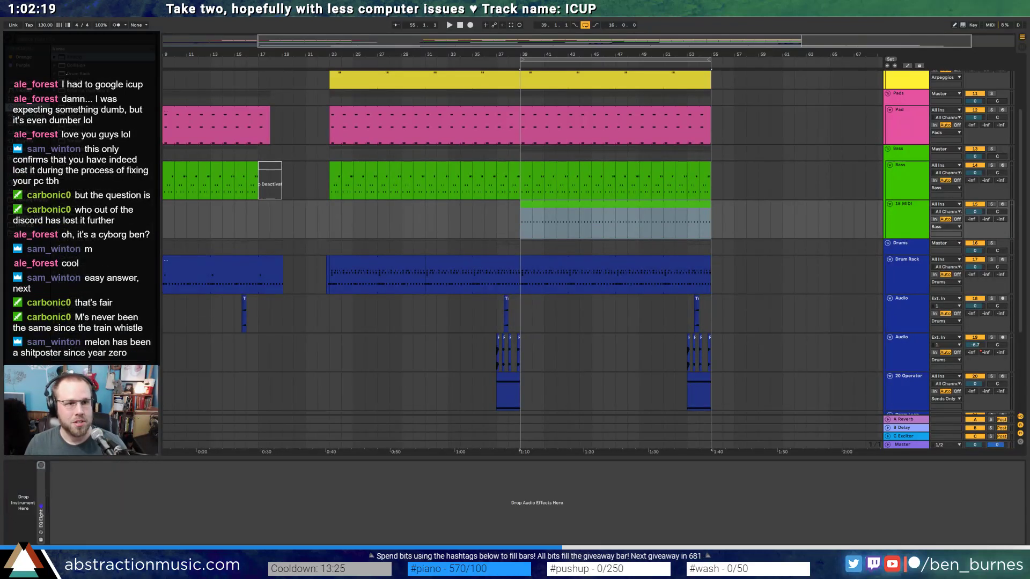
- Load Operator on the new bass layer track with a 311 ms decay and add Redux after it
drag(63, 117, 24, 500)
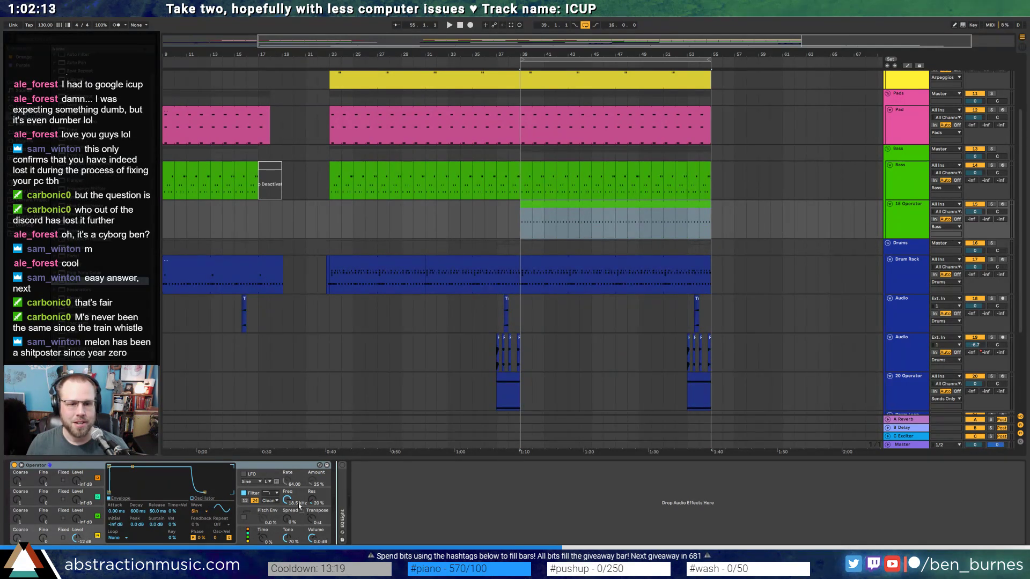
drag(324, 505, 328, 504)
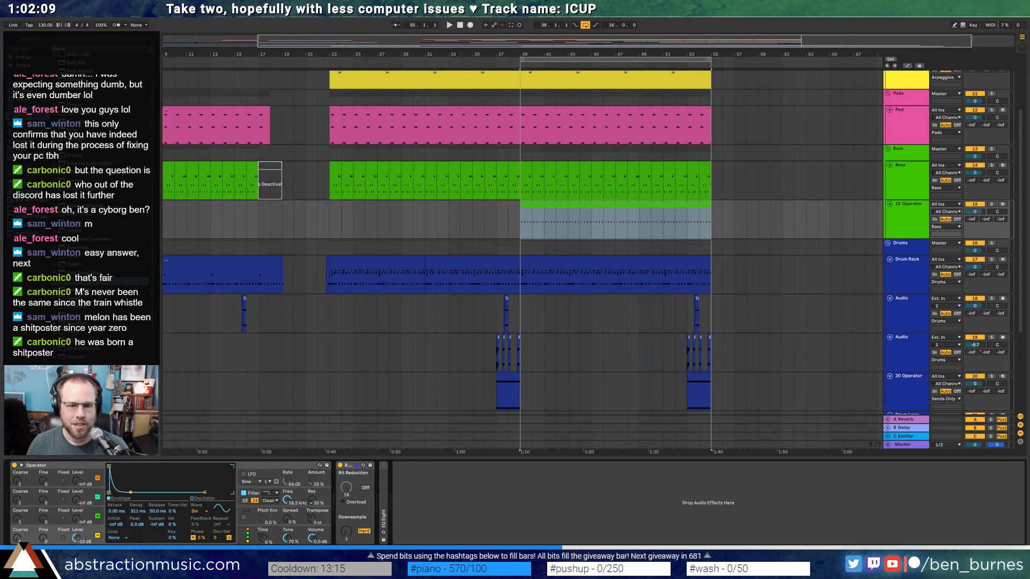
- During playback, turn on Redux's bit reduction, lower it to 6 and set the downsampling to 20
key(space)
click(365, 488)
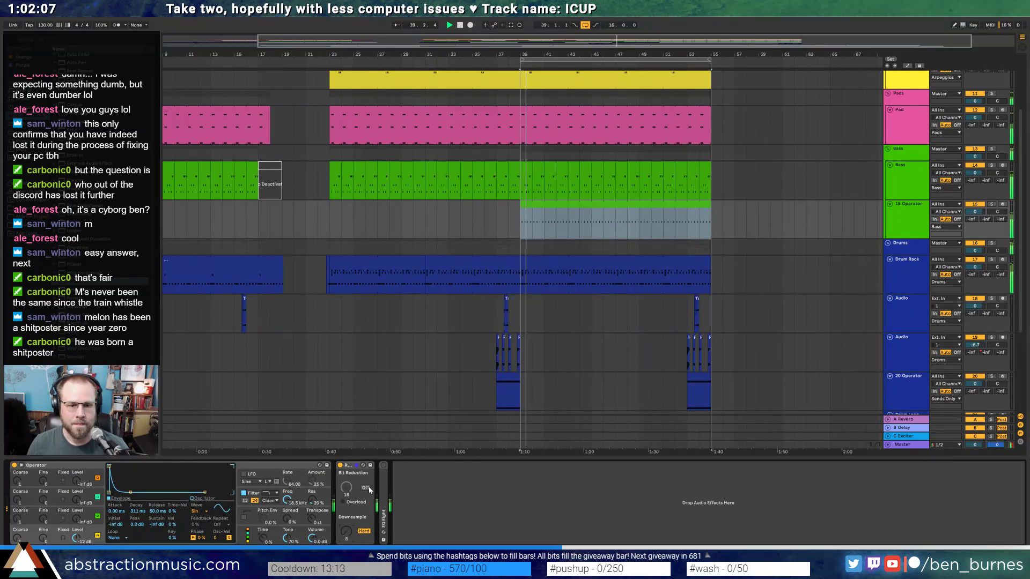
drag(348, 488, 348, 510)
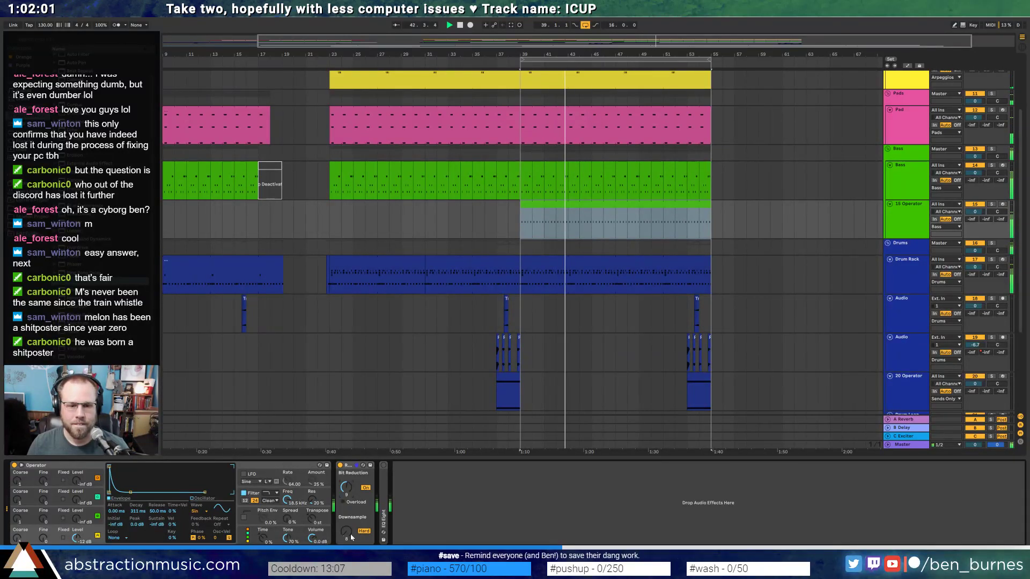
drag(346, 532, 346, 534)
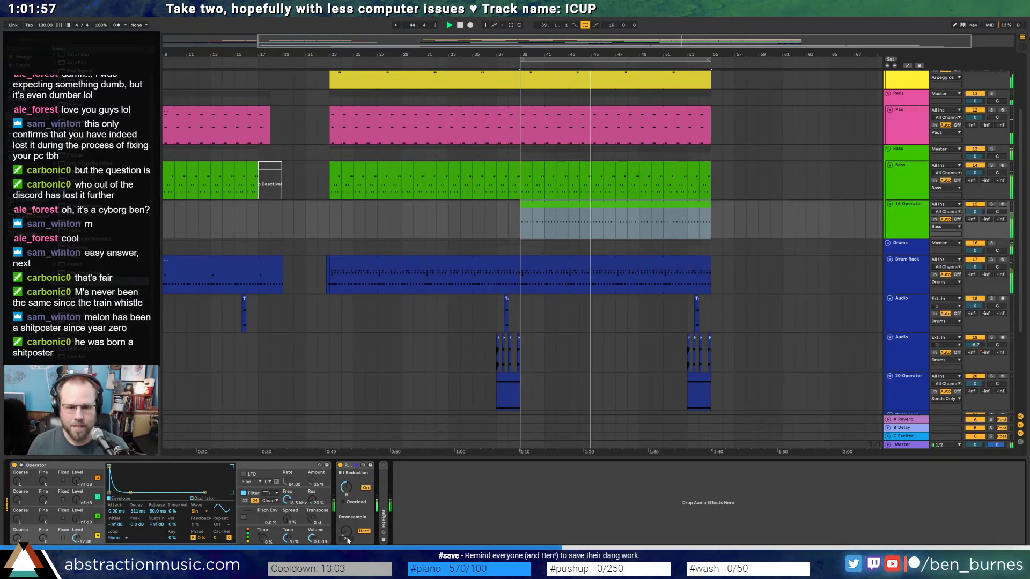
text(20)
key(Return)
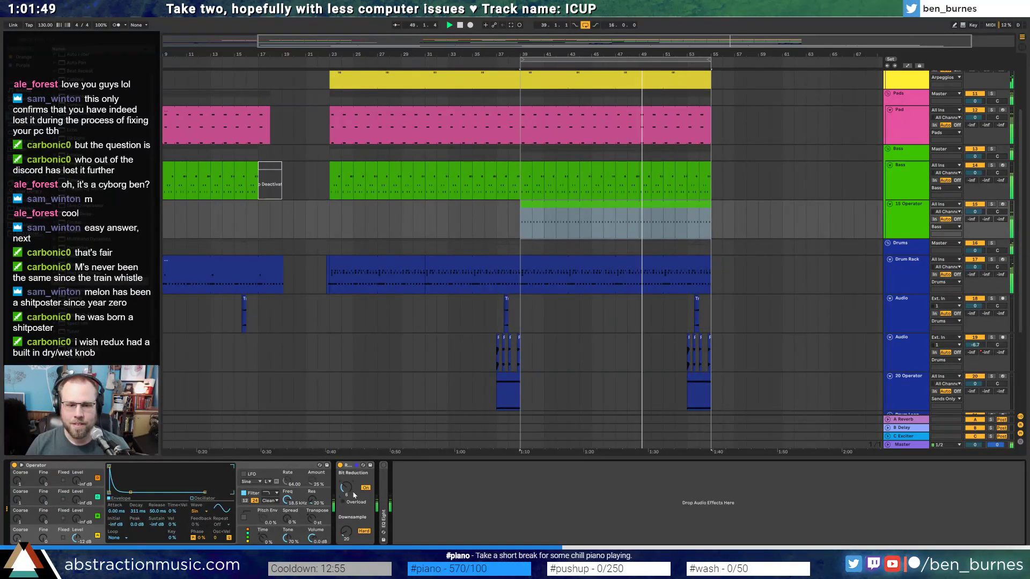
- Adjust the new bass sound during playback, setting Operator's decay to 276 ms and Redux's bit reduction to 8
key(space)
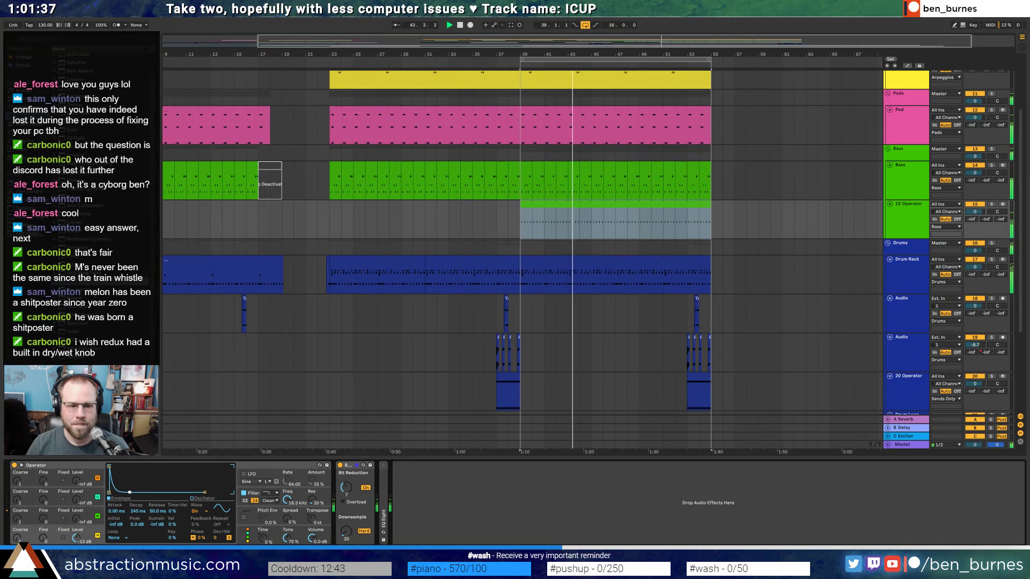
drag(130, 492, 129, 493)
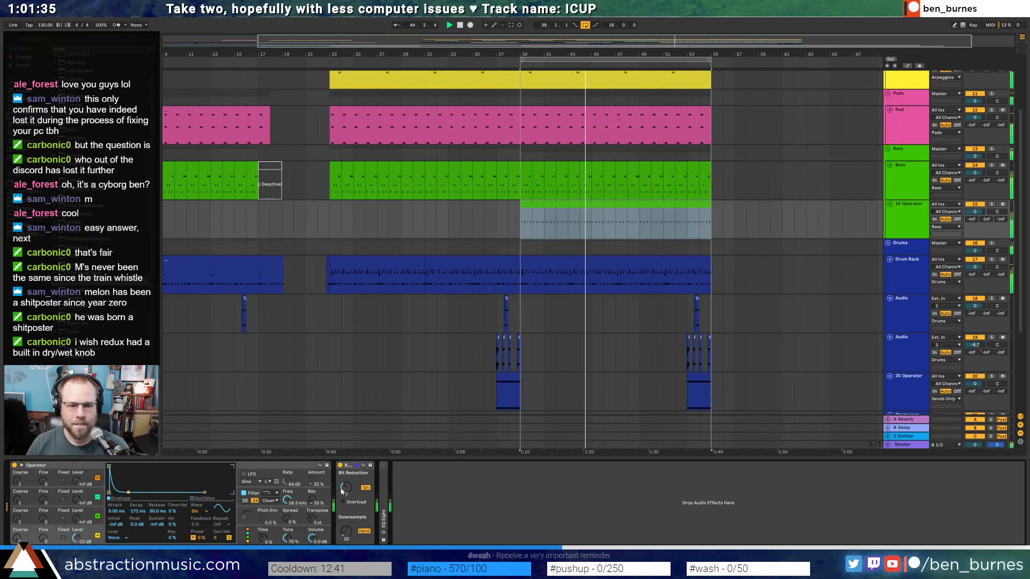
drag(341, 489, 340, 484)
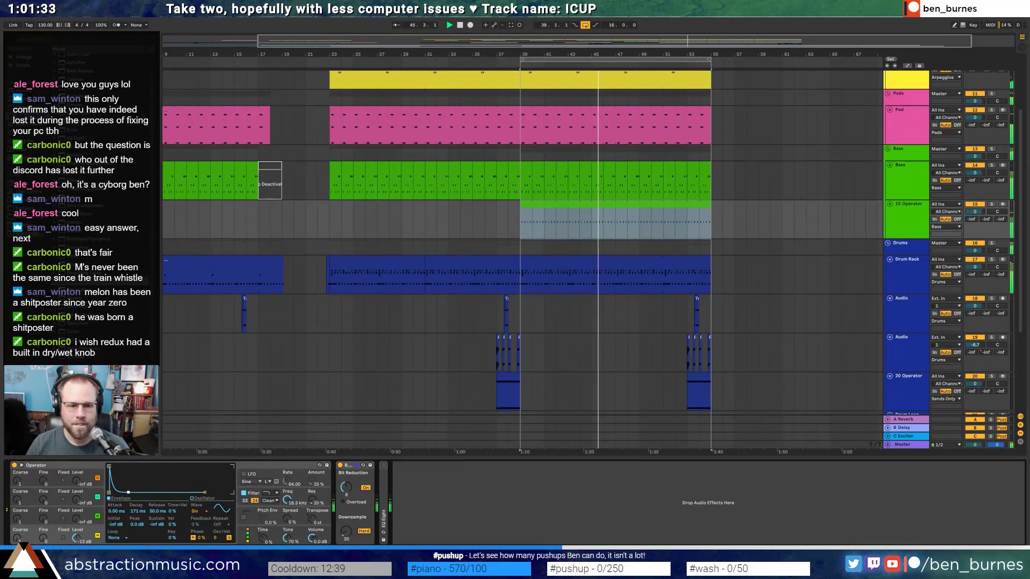
drag(131, 492, 130, 492)
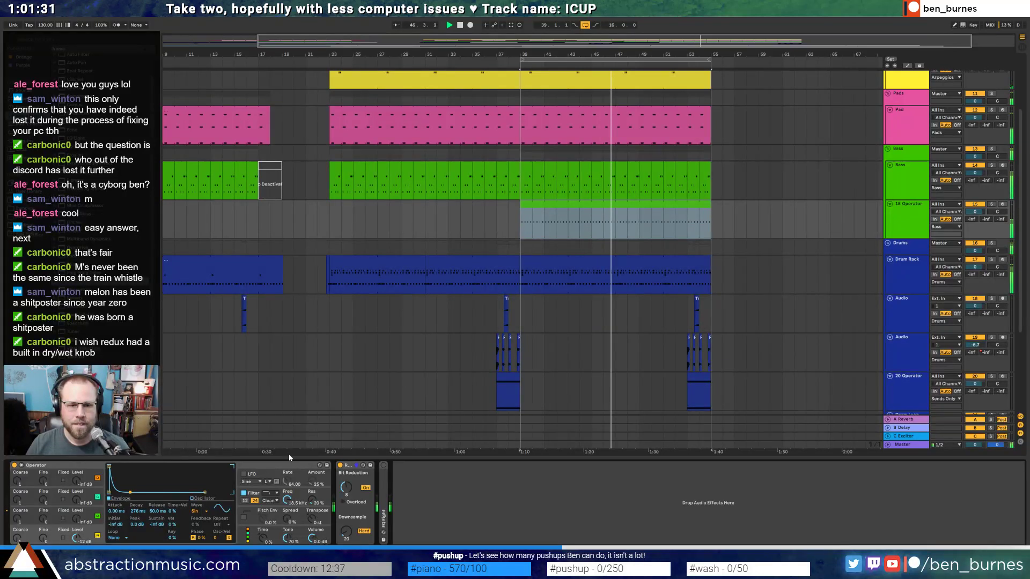
key(space)
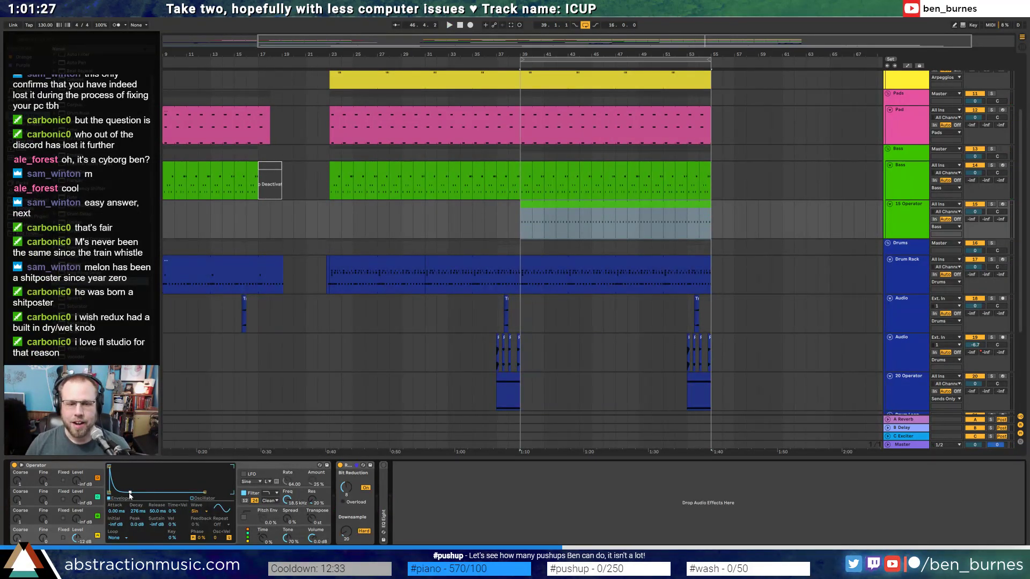
key(ctrl+g)
click(341, 481)
right_click(380, 517)
click(385, 522)
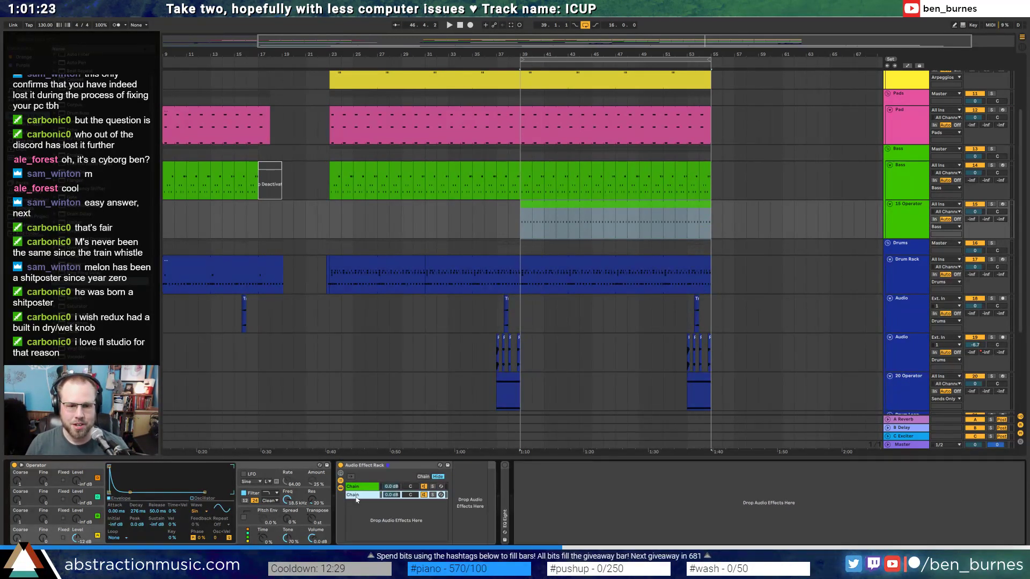
click(374, 488)
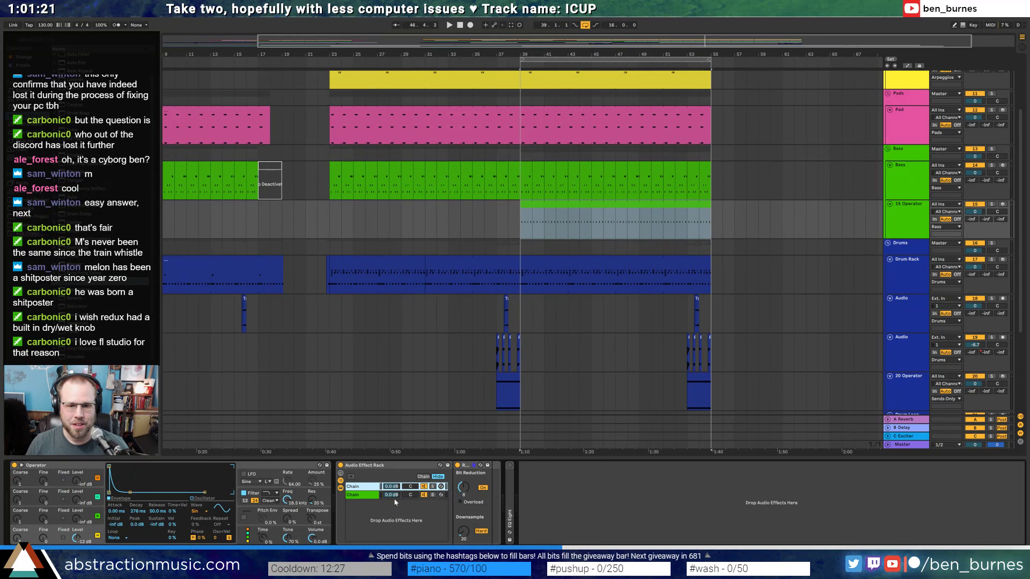
drag(466, 466, 502, 474)
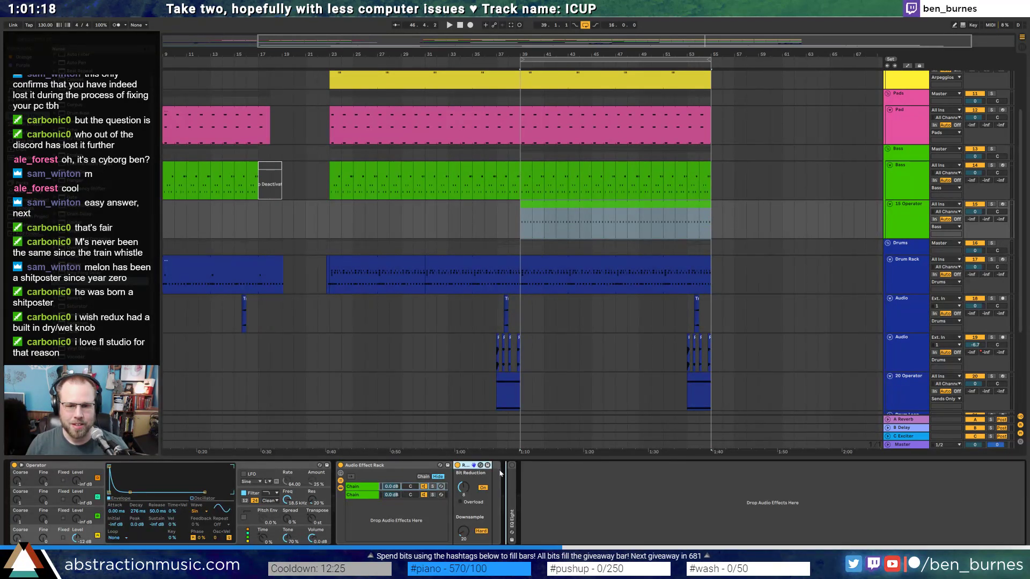
click(383, 470)
key(Delete)
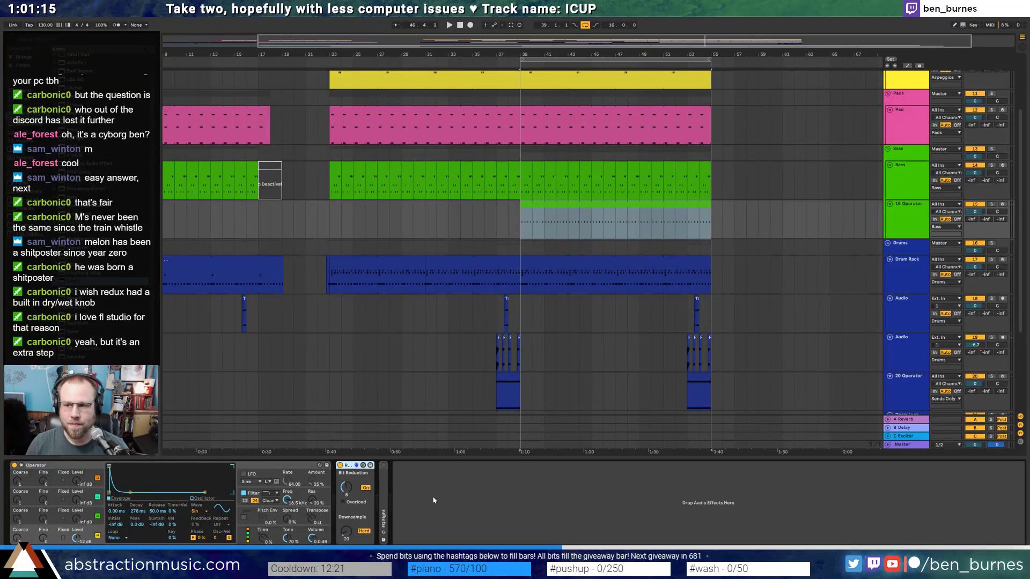
- Play the arrangement from bar 38 to hear the new bass layer enter at bar 39
click(520, 235)
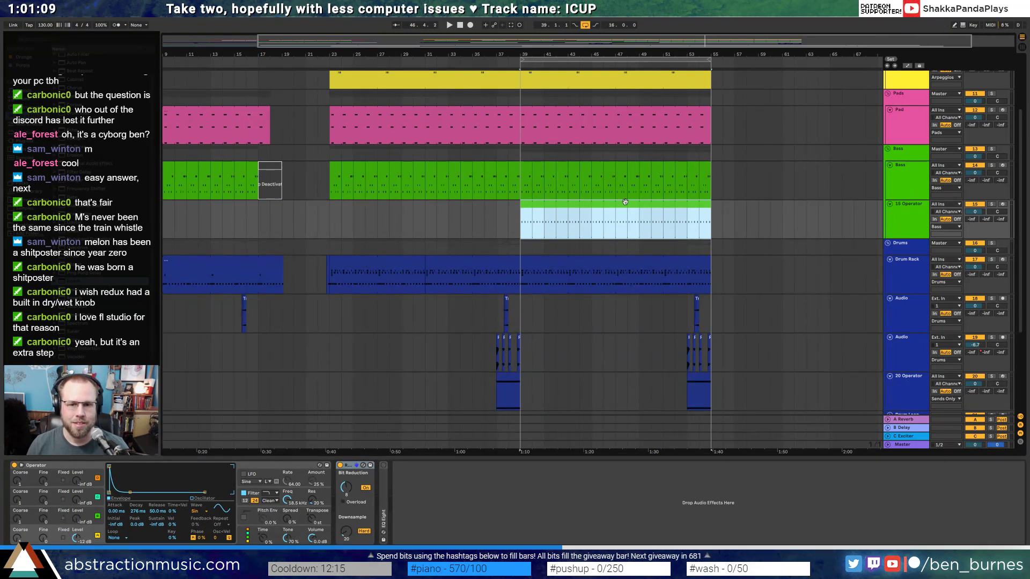
click(506, 217)
key(space)
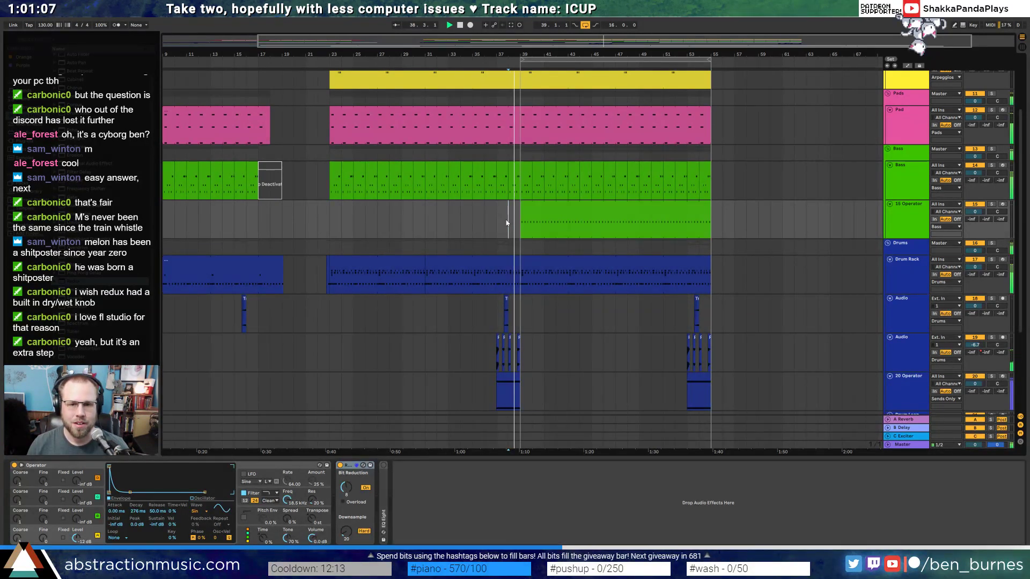
- Stop playback, select the Drum Rack clip from bar 39 and audition one-shot samples in the browser's sample library
click(541, 261)
key(space)
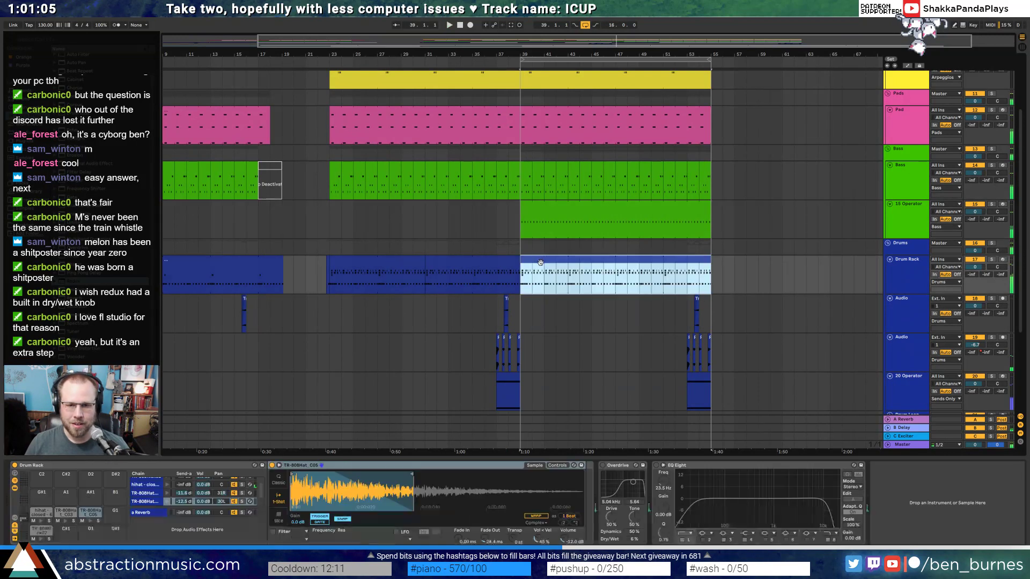
click(26, 209)
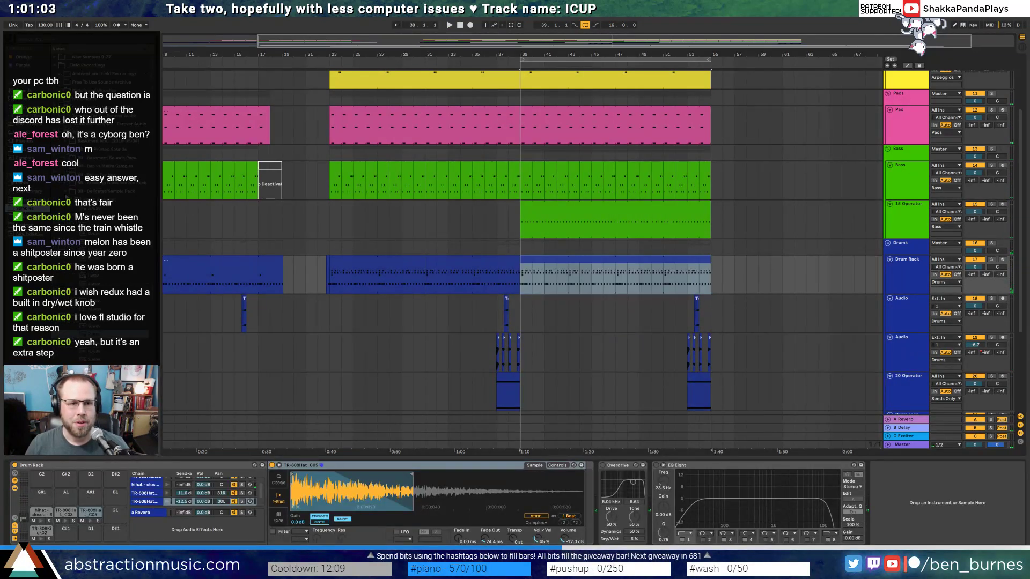
click(70, 202)
key(Left)
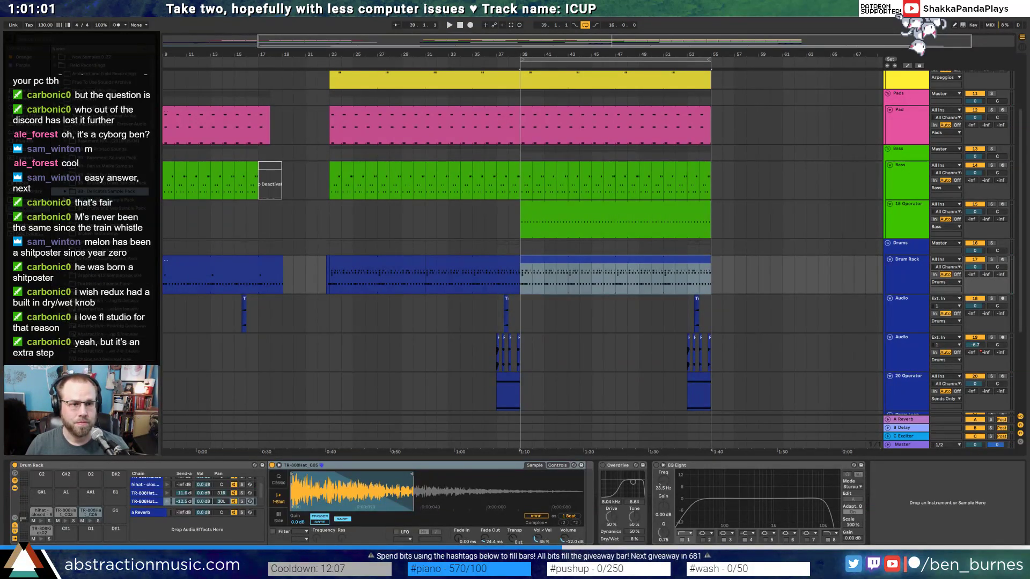
scroll(91, 237, down, 4)
click(92, 192)
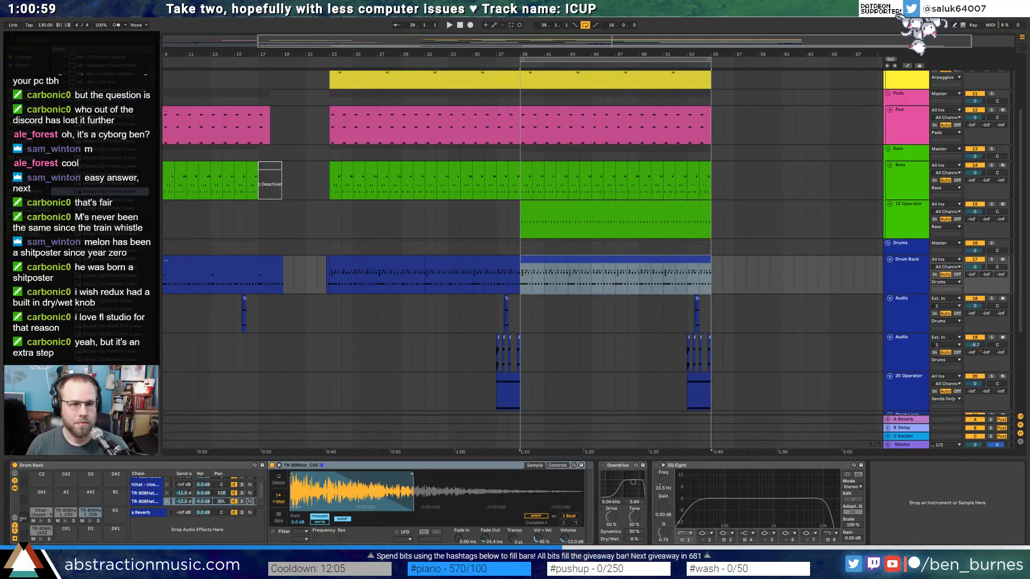
click(92, 142)
click(103, 267)
scroll(103, 267, down, 1)
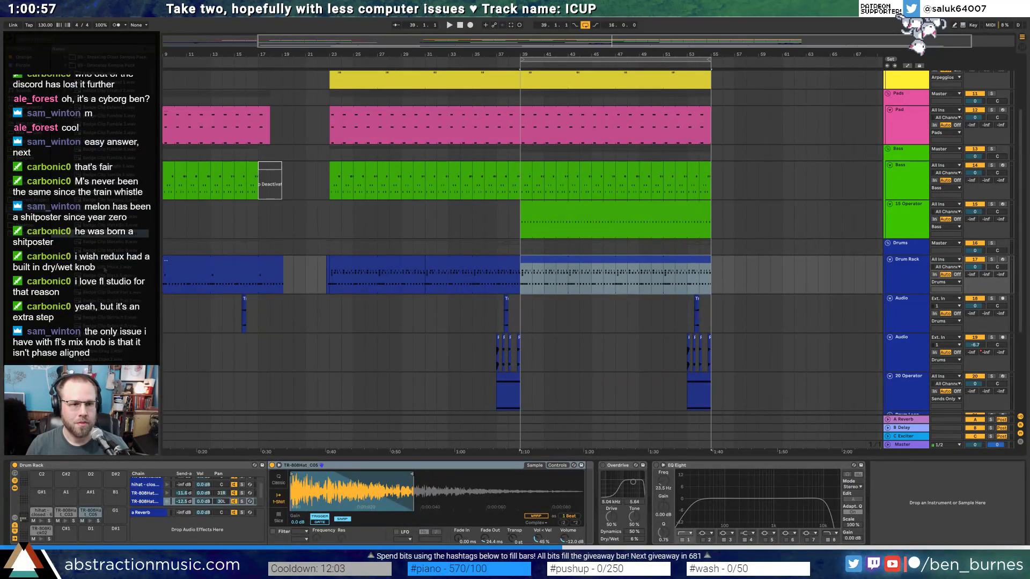
click(103, 267)
scroll(103, 265, down, 1)
click(104, 262)
scroll(103, 268, down, 2)
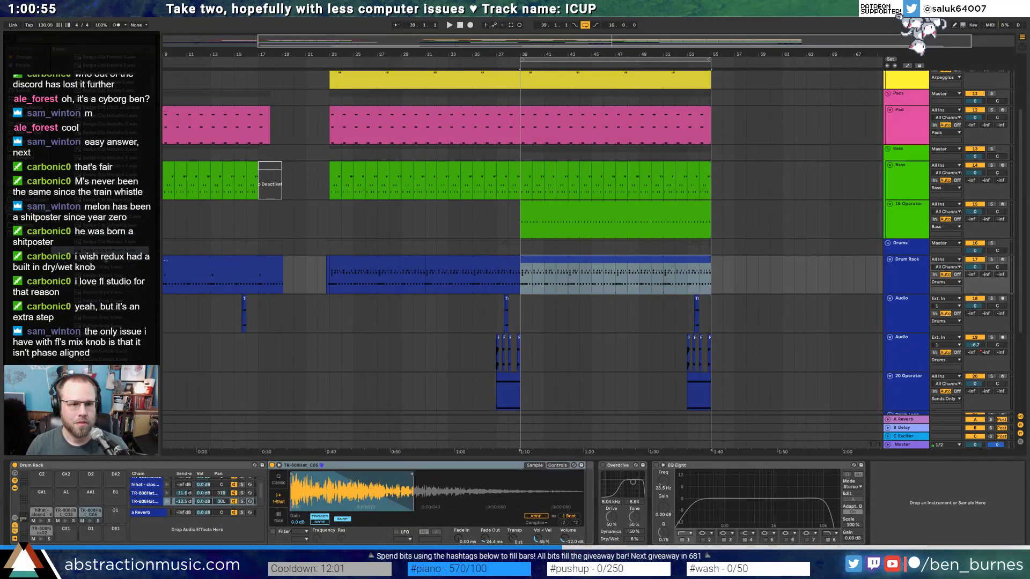
scroll(104, 261, down, 2)
click(105, 276)
scroll(105, 279, down, 2)
click(105, 285)
scroll(105, 286, down, 2)
click(105, 287)
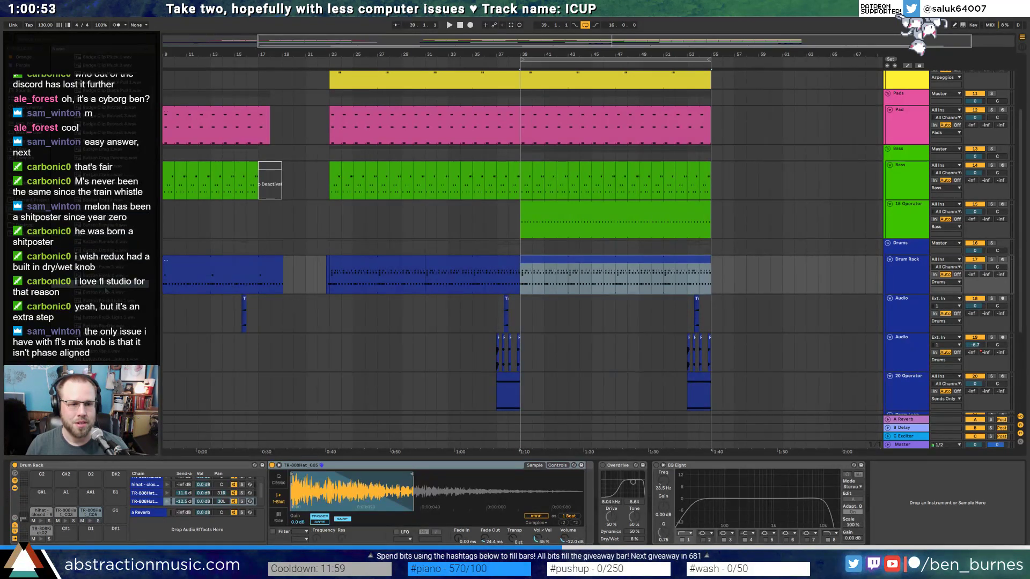
- Audition the remaining candidates and load the Button Pluck 3 sample onto the Drum Rack's empty C#1 pad
scroll(106, 287, down, 2)
click(106, 259)
click(107, 252)
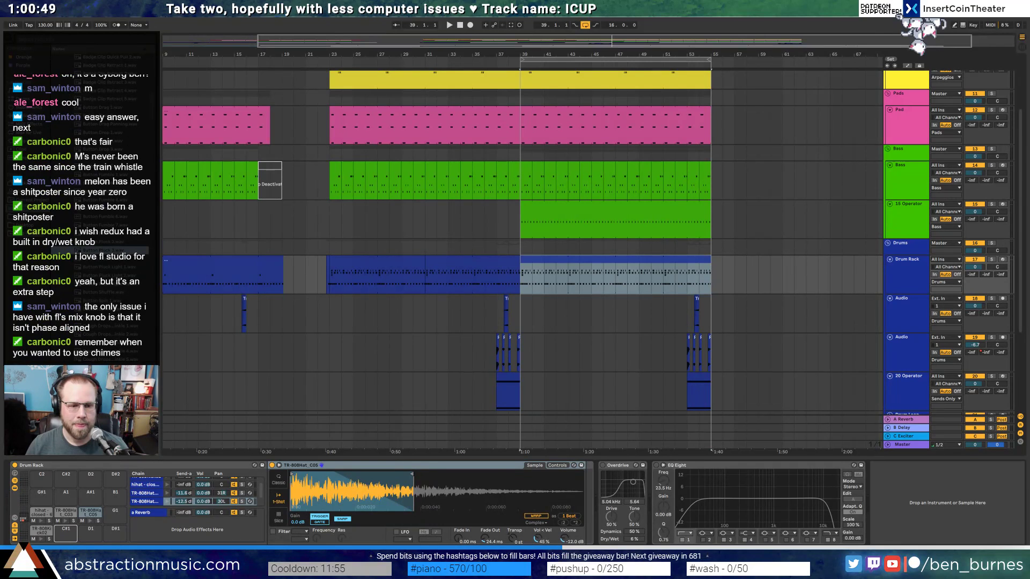
drag(66, 536, 66, 537)
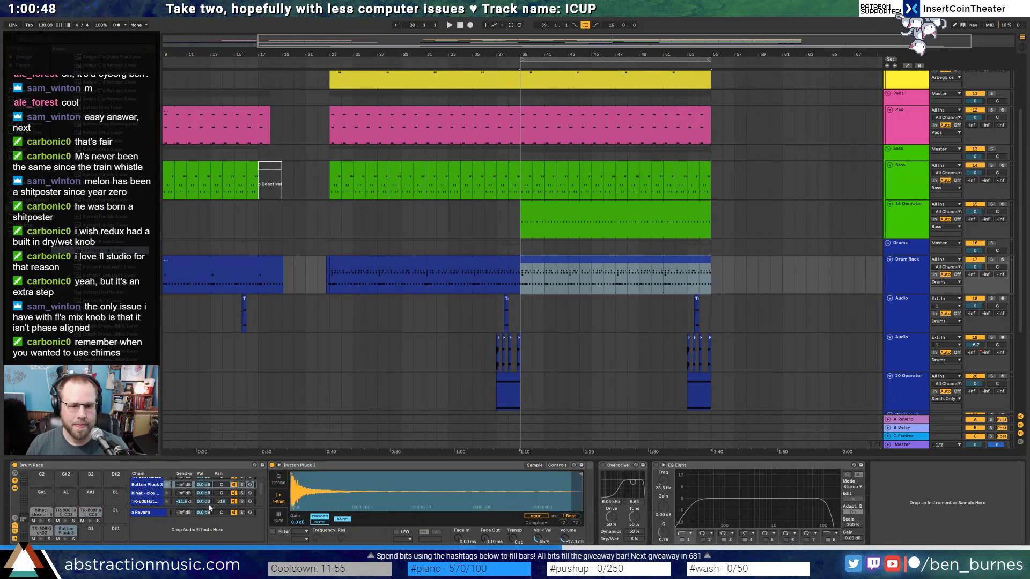
- Turn on the Button Pluck 3 filter, change its type and set the frequency to 371 Hz and the resonance to 29 %
click(273, 531)
click(303, 532)
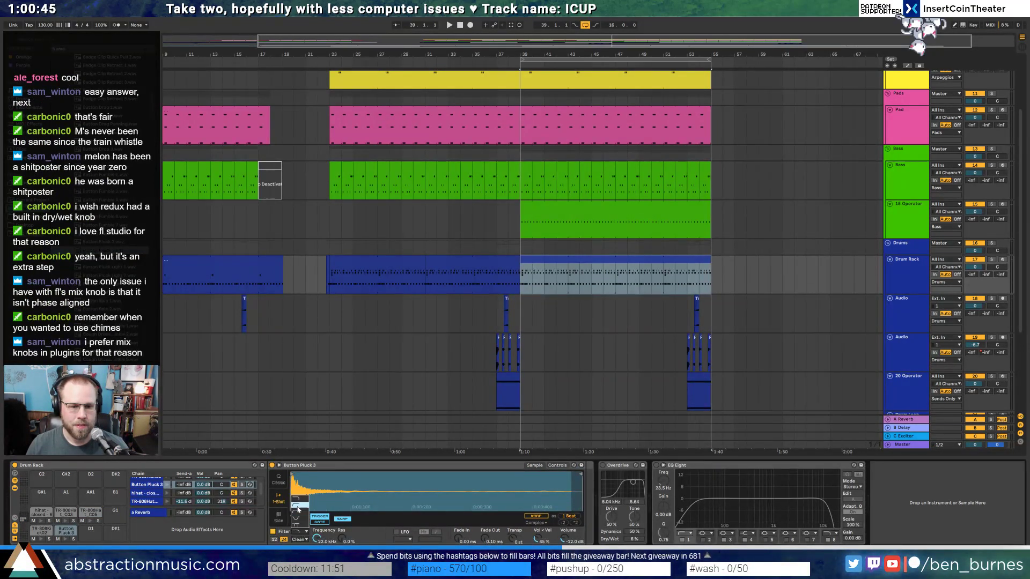
click(298, 507)
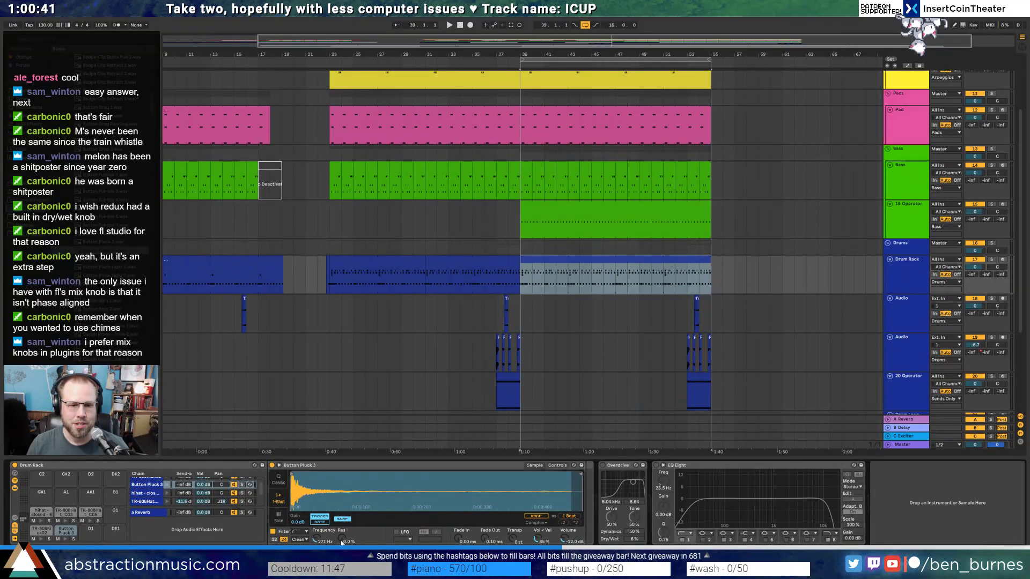
- In the drum clip from bar 39, add a Button Pluck 3 note on beat 2 and repeat it every two beats through bar 4
click(553, 263)
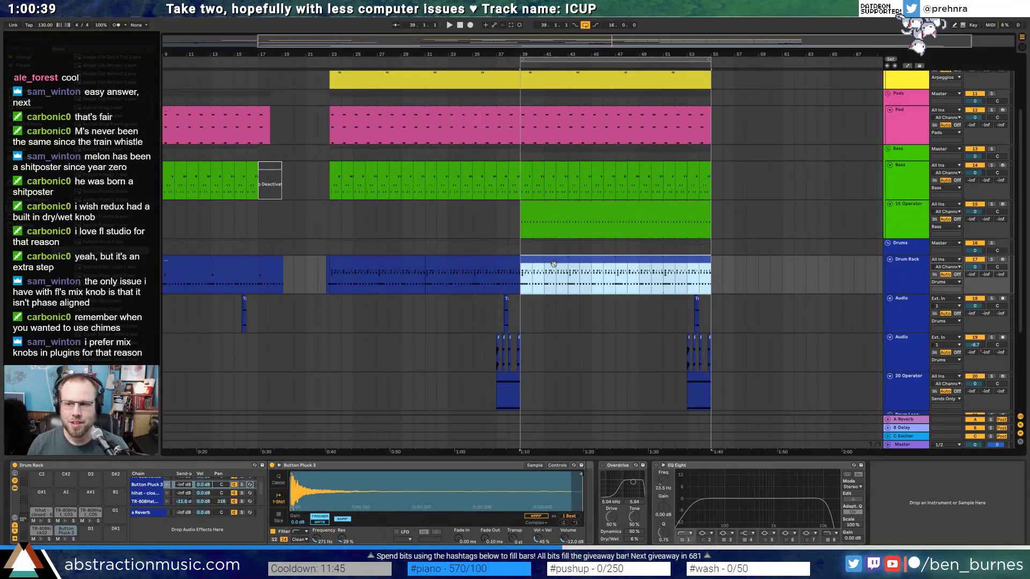
key(space)
double_click(553, 263)
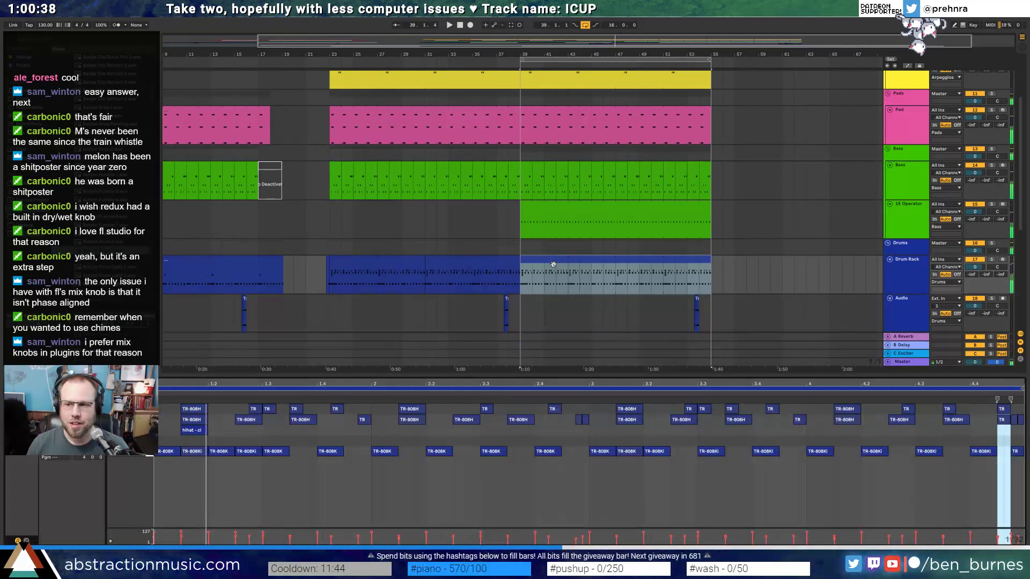
double_click(209, 441)
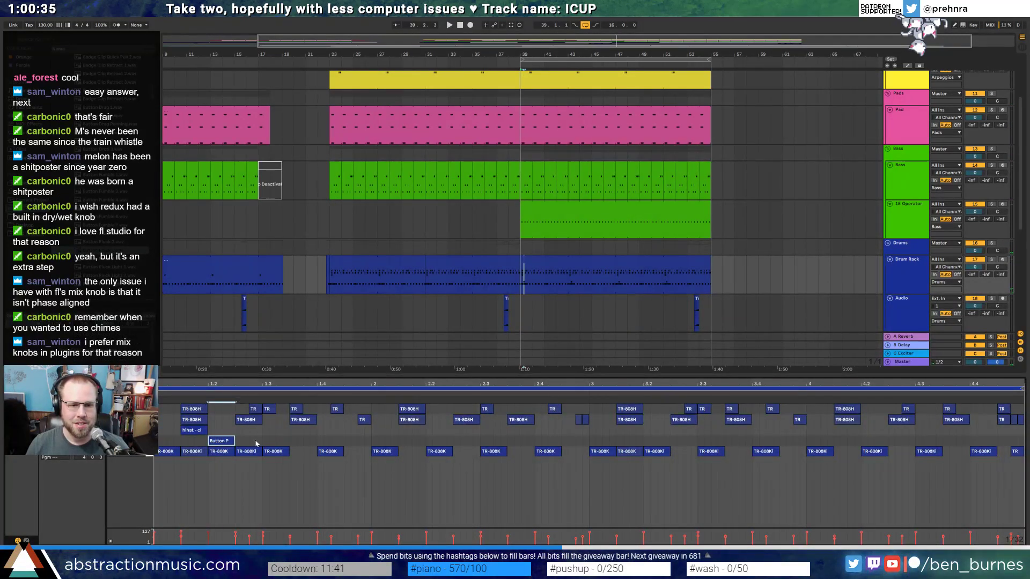
key(ctrl+d)
key(ctrl+d)
key(ctrl+d)
key(ctrl+d)
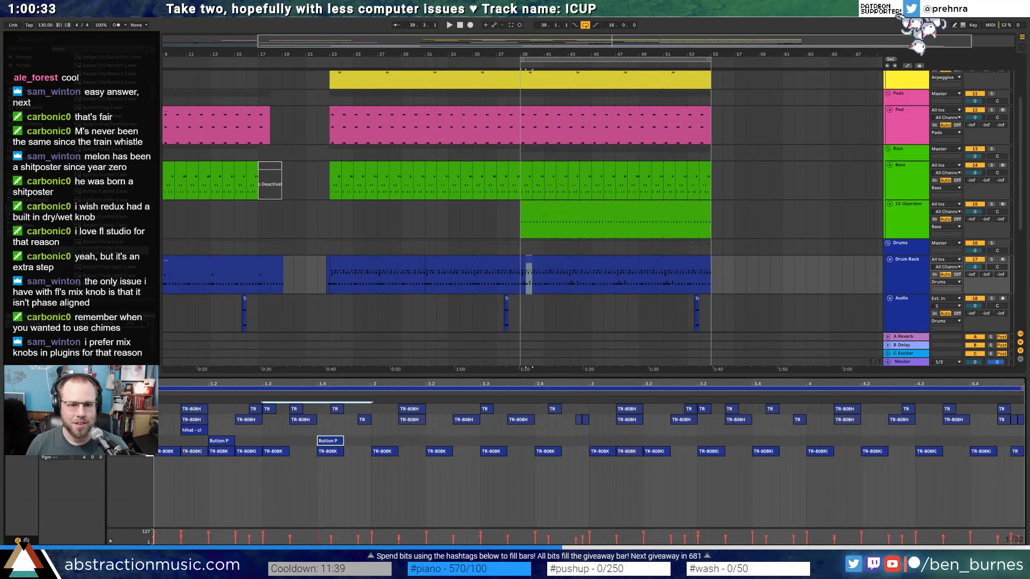
key(ctrl+d)
key(ctrl+d)
key(space)
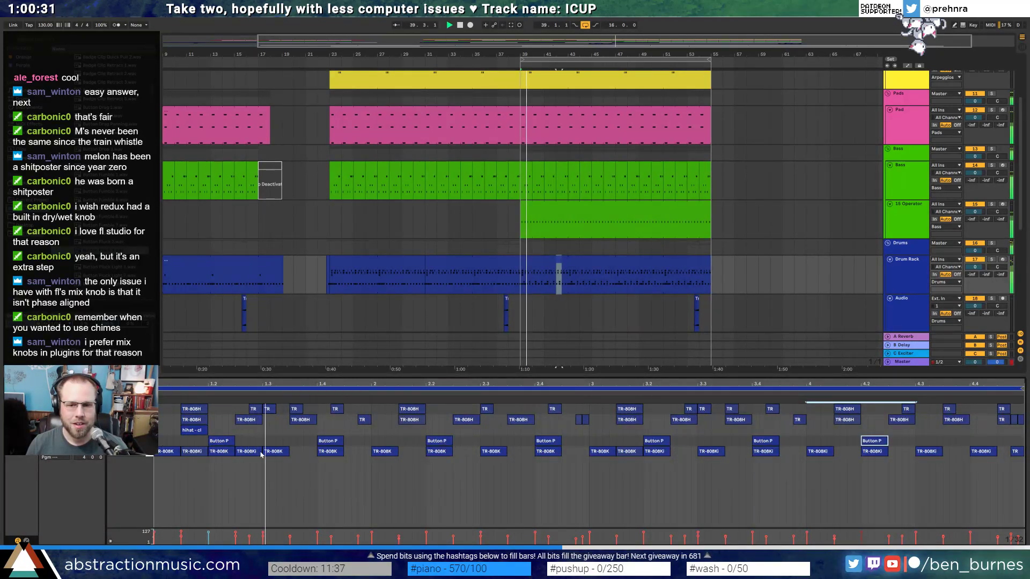
key(ctrl+d)
- Add short Button Pluck 3 notes just before bar 3, within beat 4.3 and at the end of bar 4 while checking playback
click(130, 441)
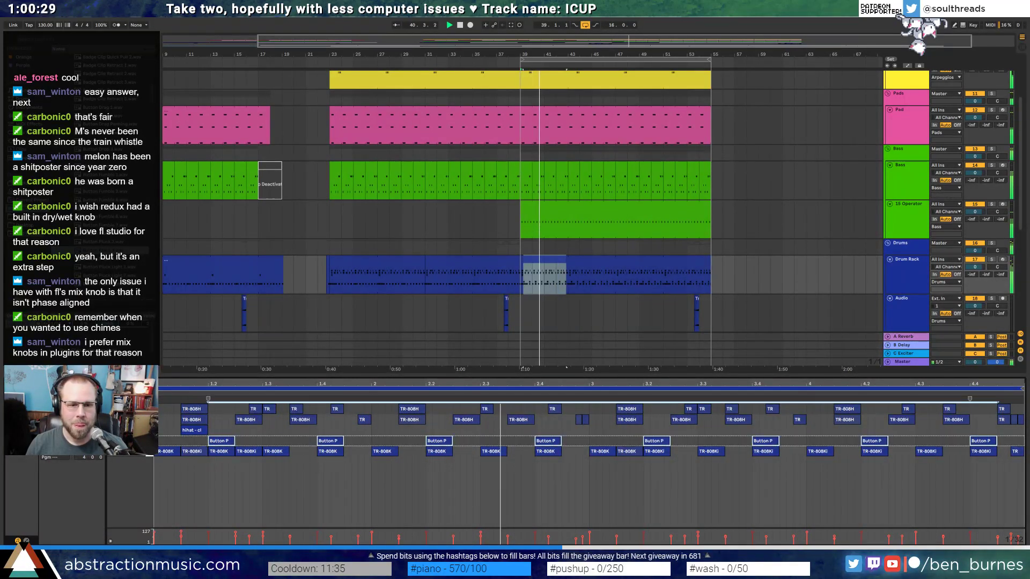
key(space)
double_click(585, 441)
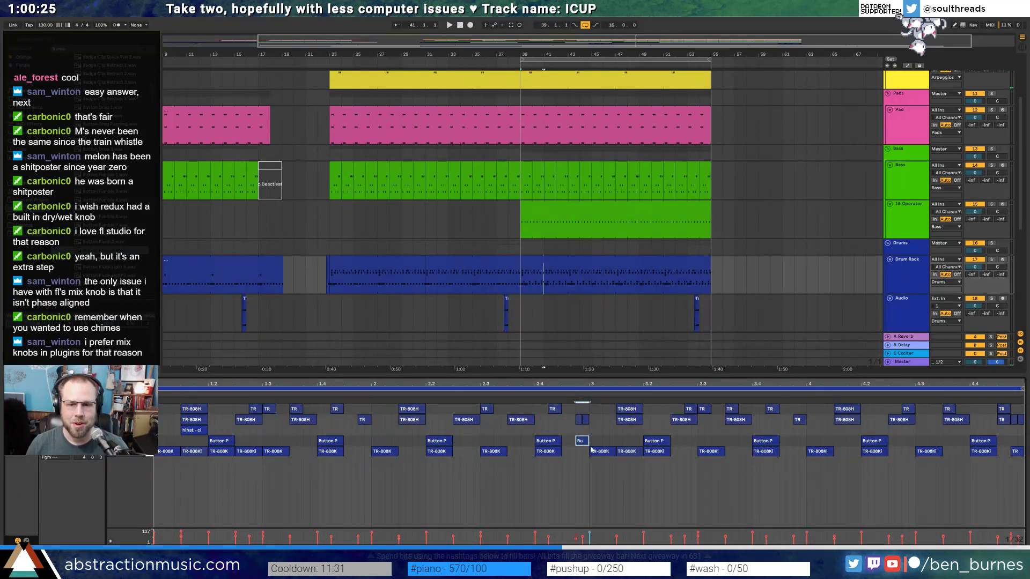
key(space)
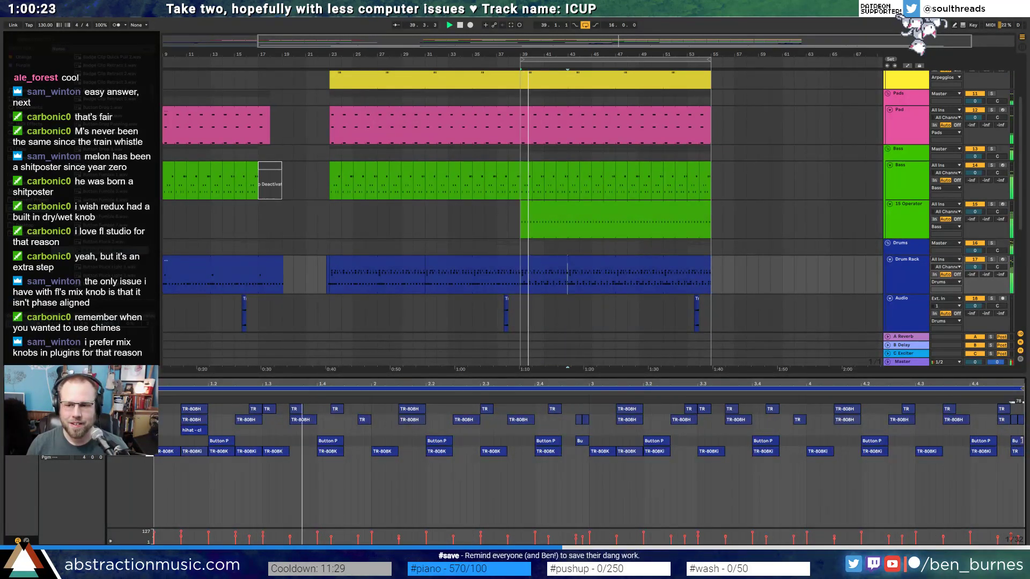
double_click(1015, 441)
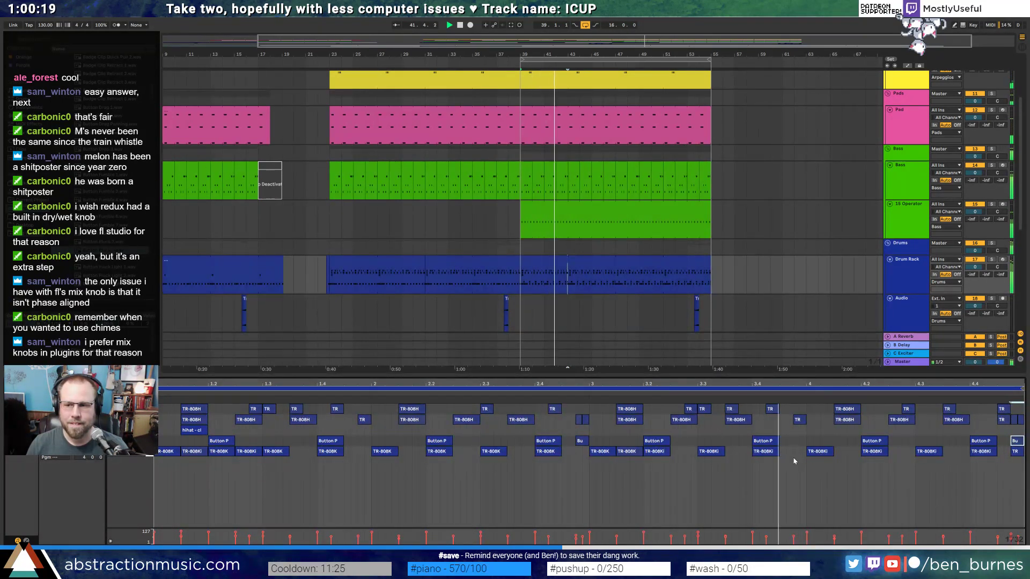
double_click(934, 441)
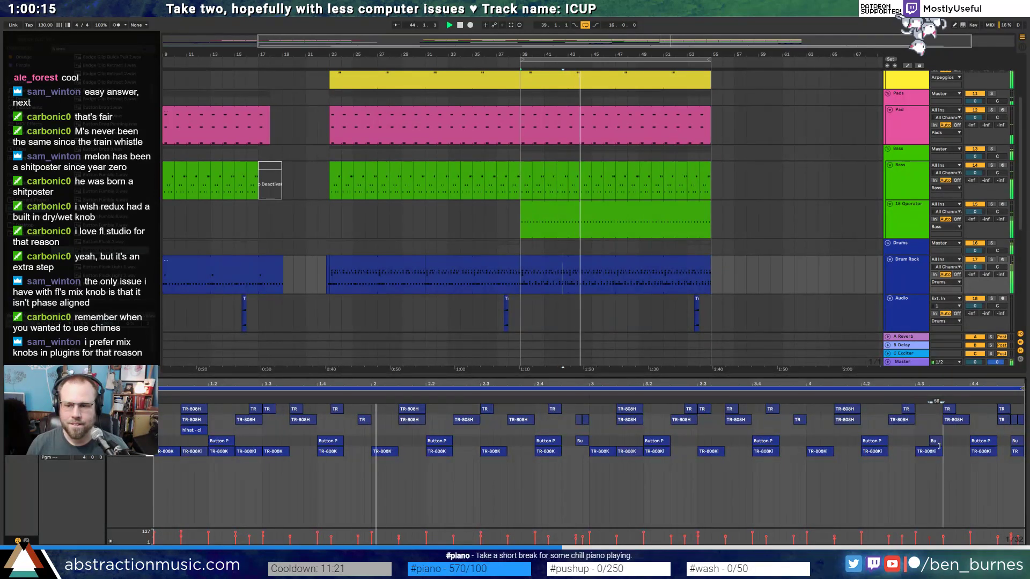
key(shift+Tab)
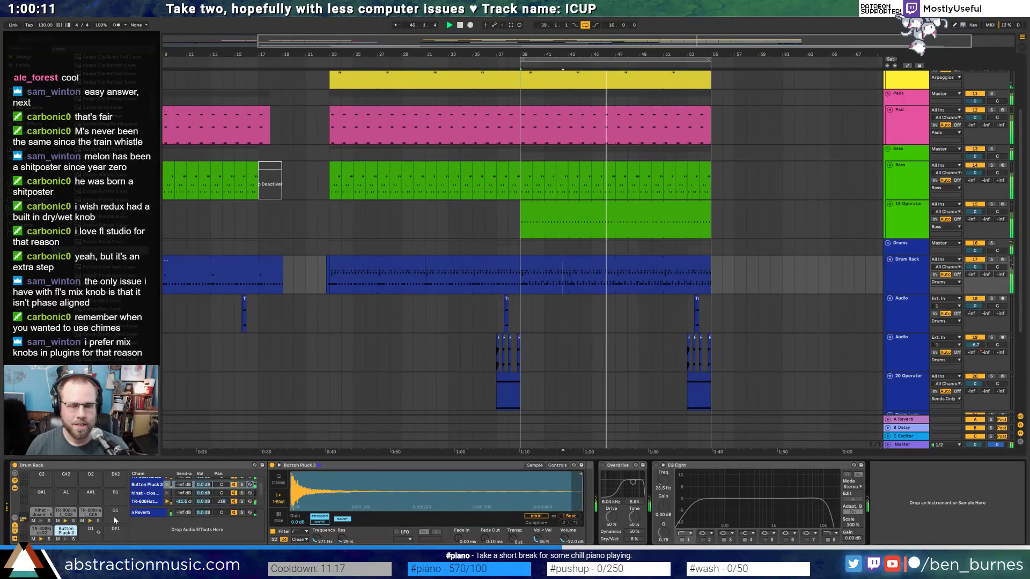
- Select all the Button Pluck 3 notes in the drum clip and lower their velocities to the range 33 to 71
double_click(557, 268)
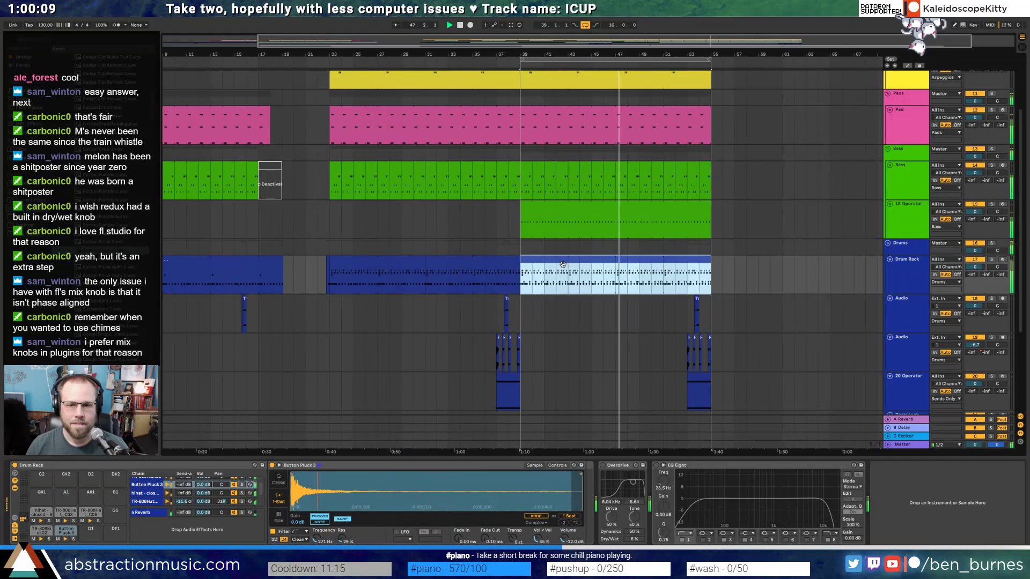
click(134, 441)
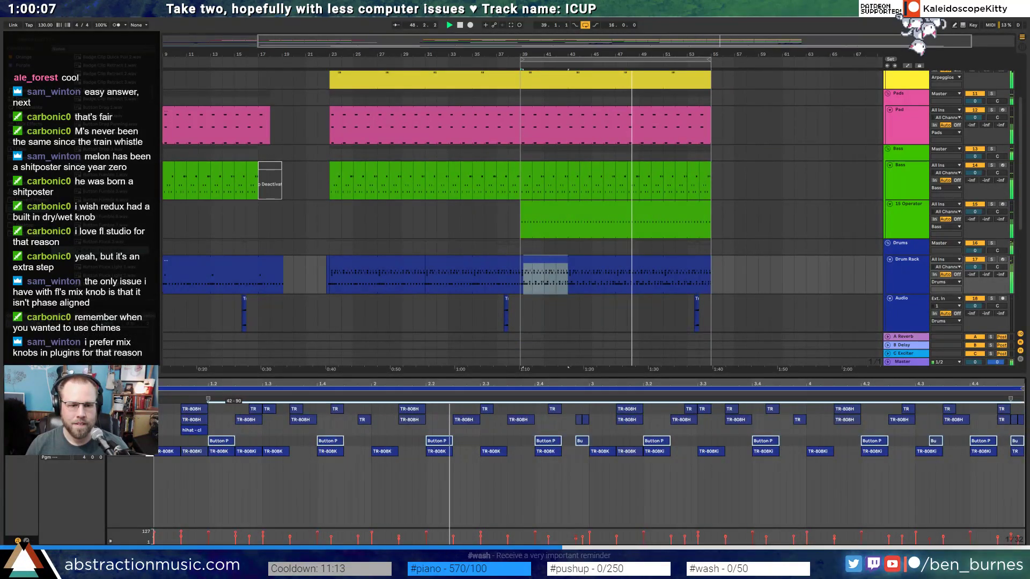
key(shift+Tab)
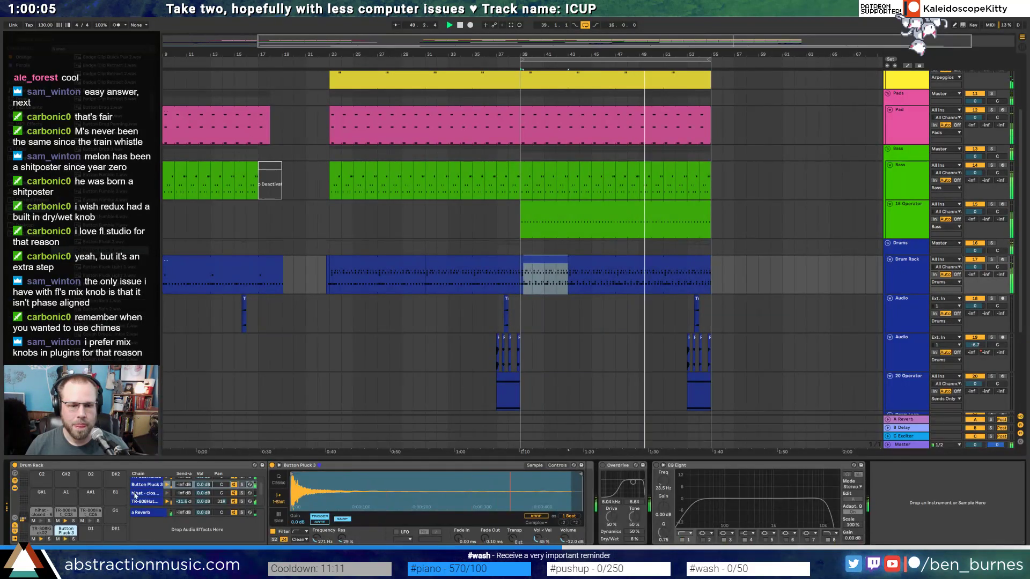
key(shift+Tab)
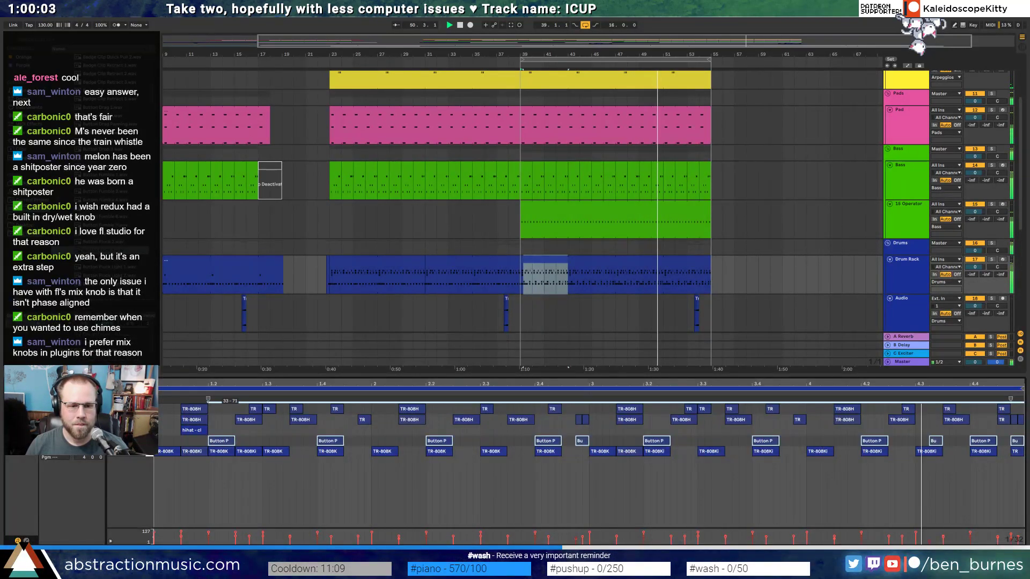
- Turn on the Drum Rack track's Overdrive during playback and set its frequency to 3.58 kHz with a bandwidth of 4.57
key(shift+Tab)
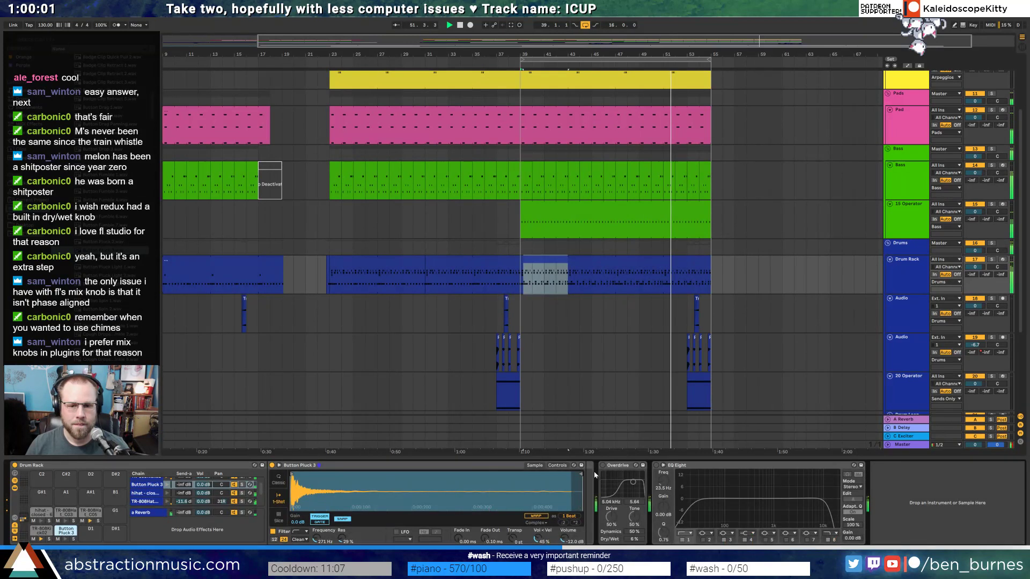
drag(637, 485, 622, 486)
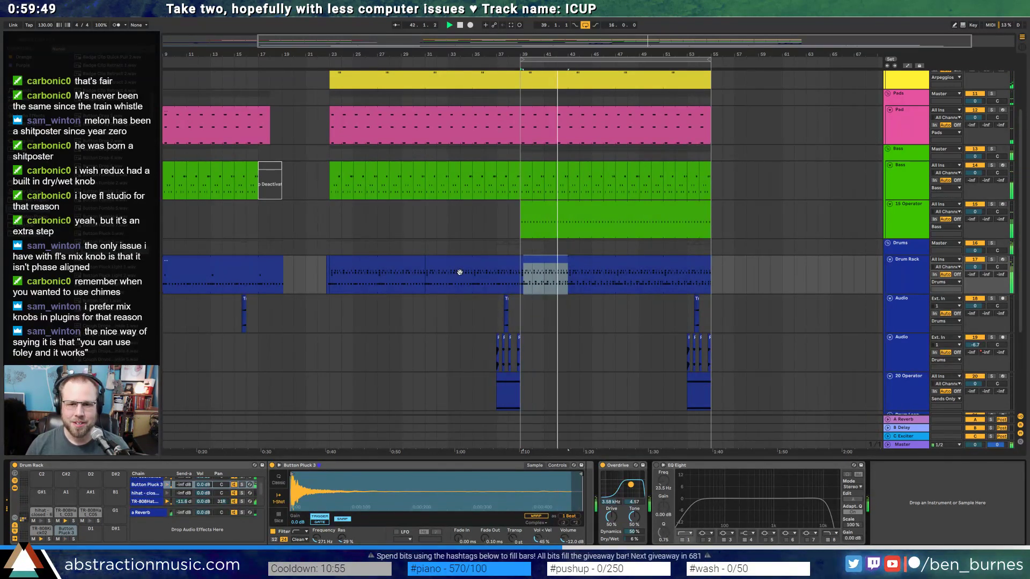
key(space)
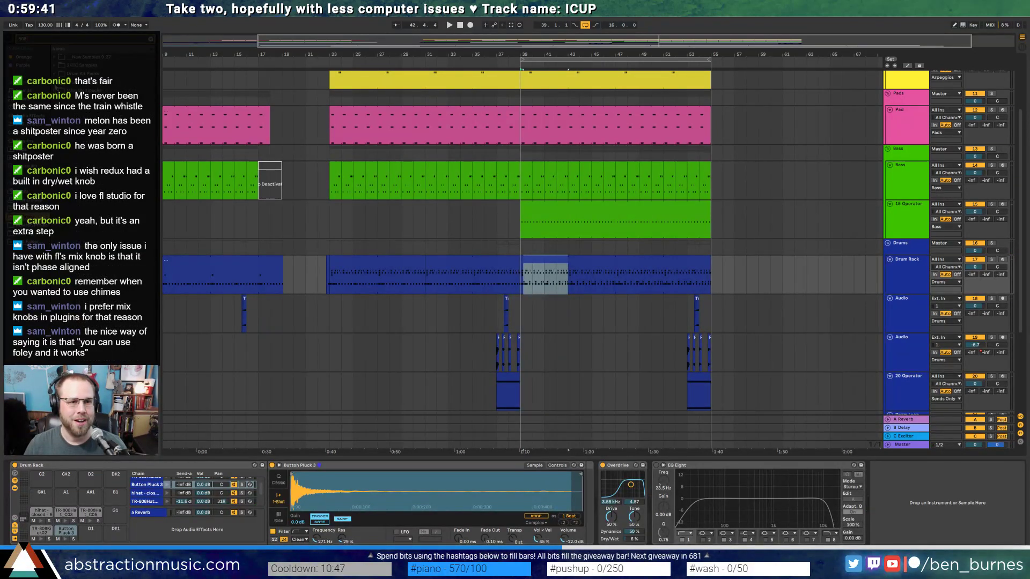
- Look through the sample library folders and audition samples for an extra percussive hit on the drums
click(55, 74)
click(54, 65)
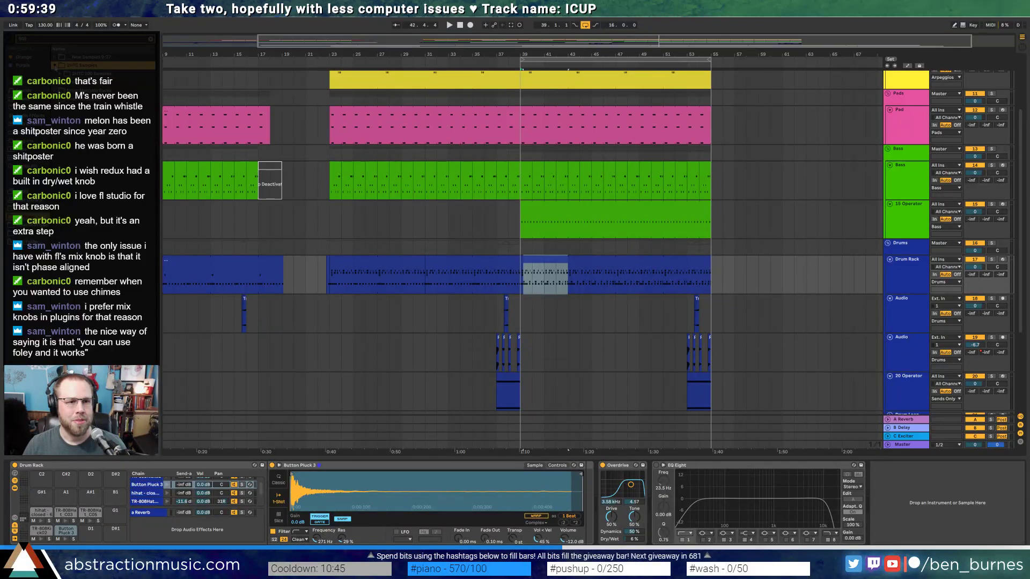
click(55, 74)
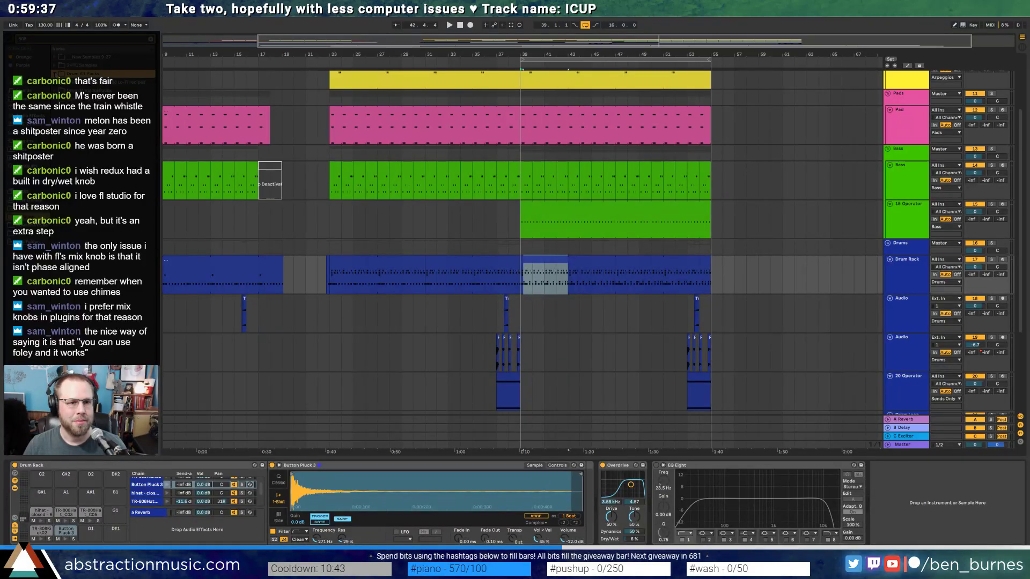
click(61, 82)
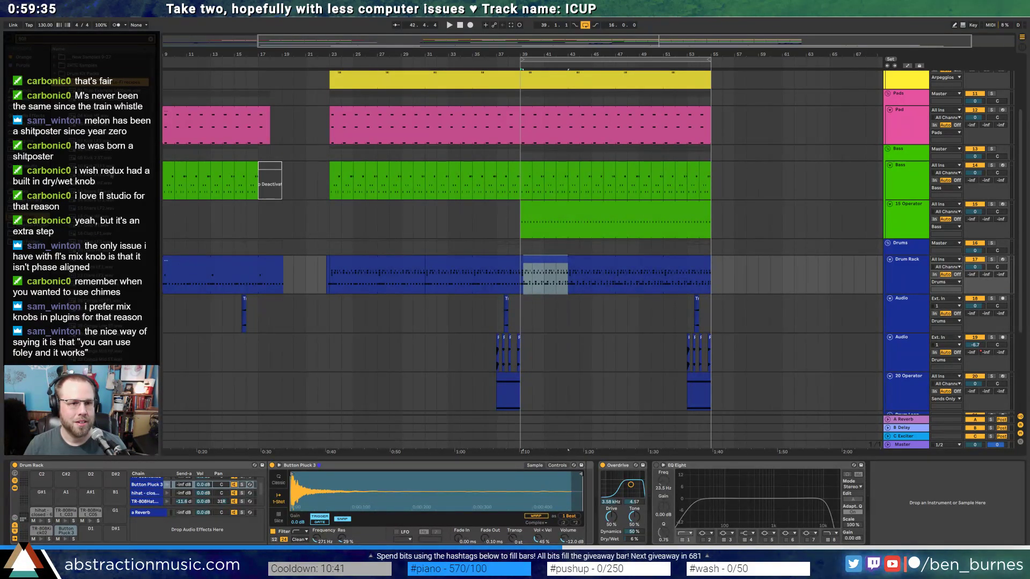
click(106, 216)
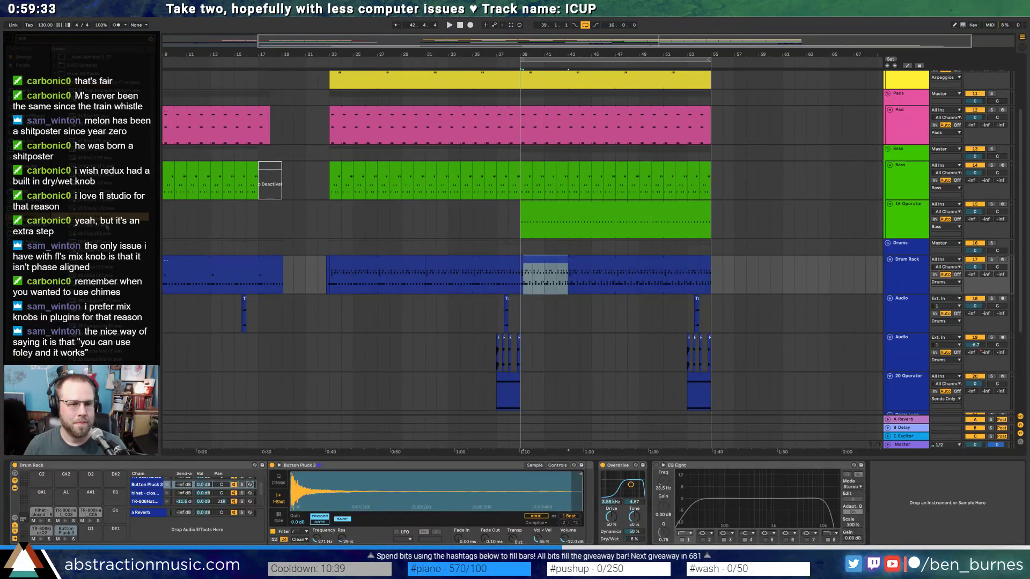
click(106, 225)
click(108, 233)
click(108, 242)
click(108, 251)
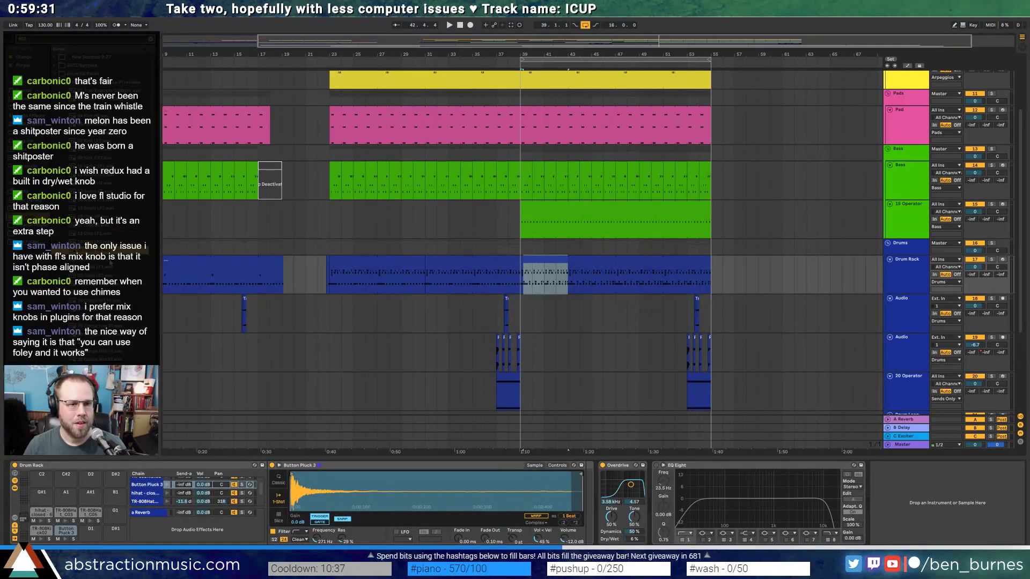
click(110, 261)
click(108, 234)
click(59, 84)
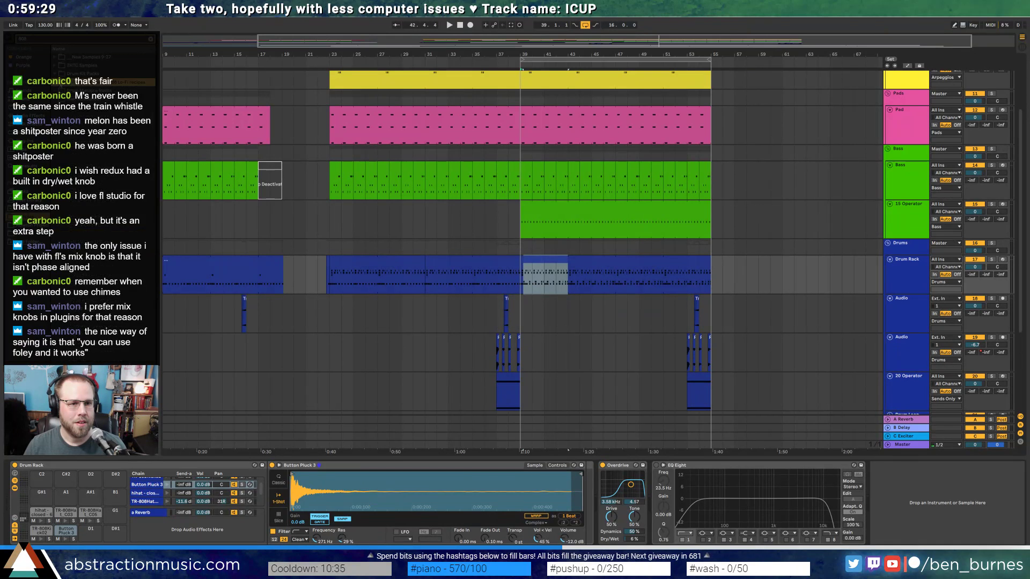
- Audition the TR-808 samples, load TR-808Clap02 onto Drum Rack pad D1 and shorten the end of the sample
click(58, 82)
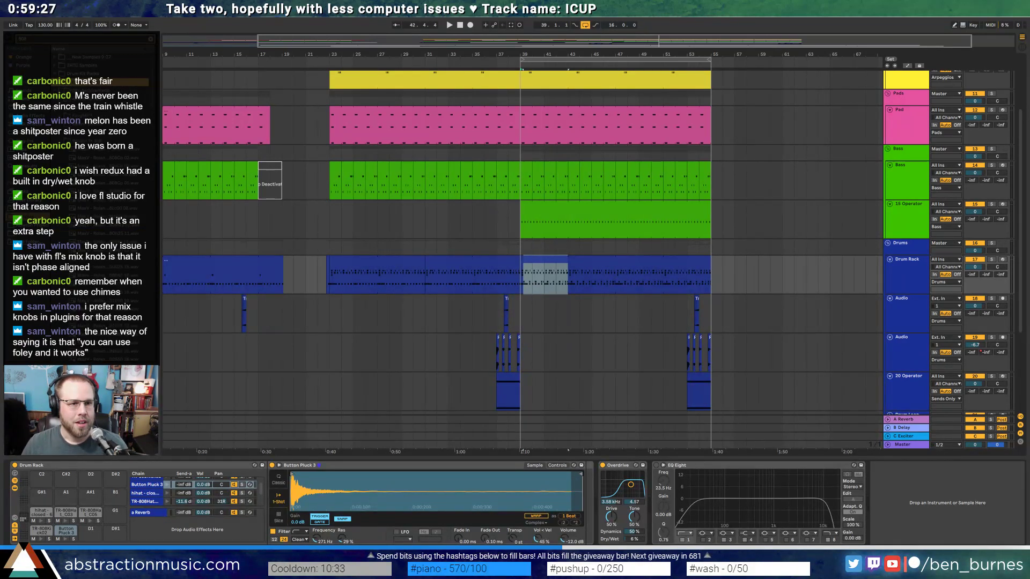
drag(150, 103, 151, 103)
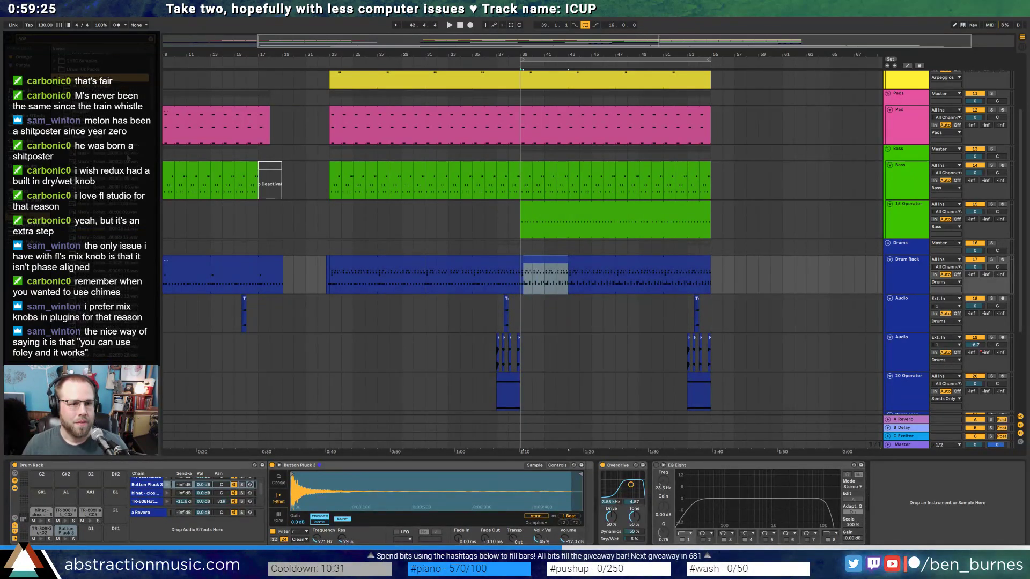
scroll(129, 157, down, 2)
click(130, 180)
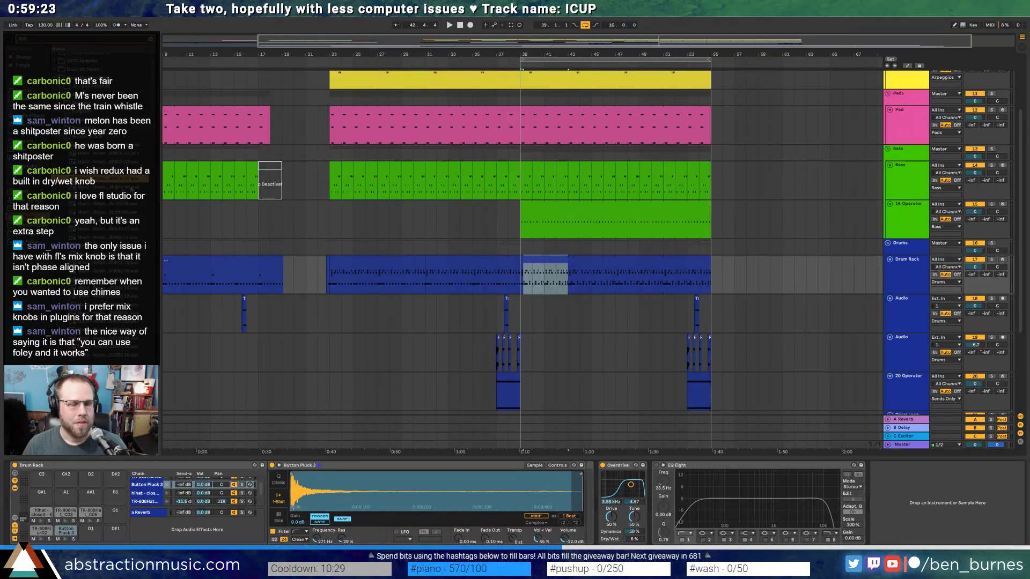
drag(155, 100, 158, 294)
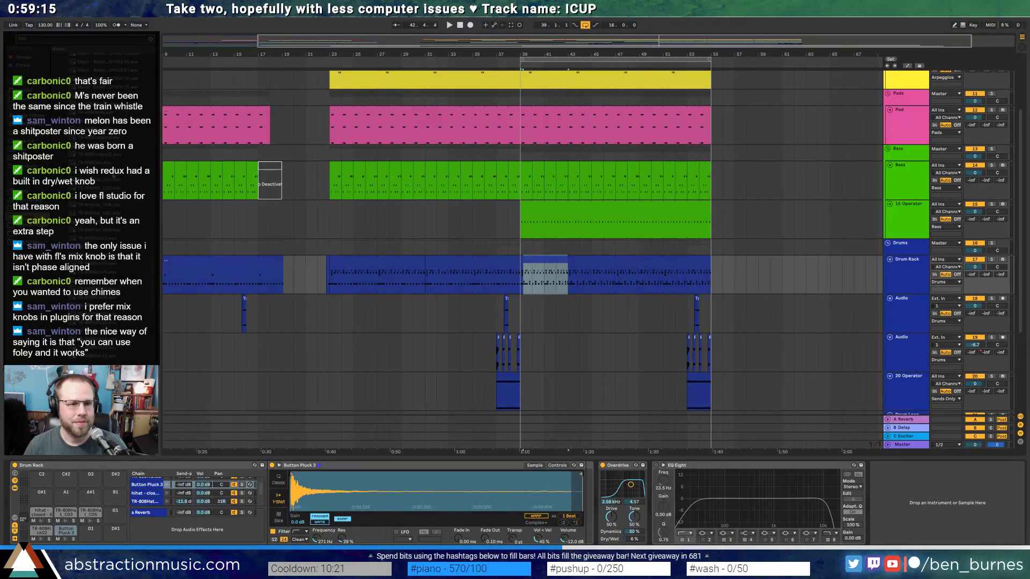
click(112, 172)
click(114, 138)
click(114, 163)
click(116, 113)
click(117, 98)
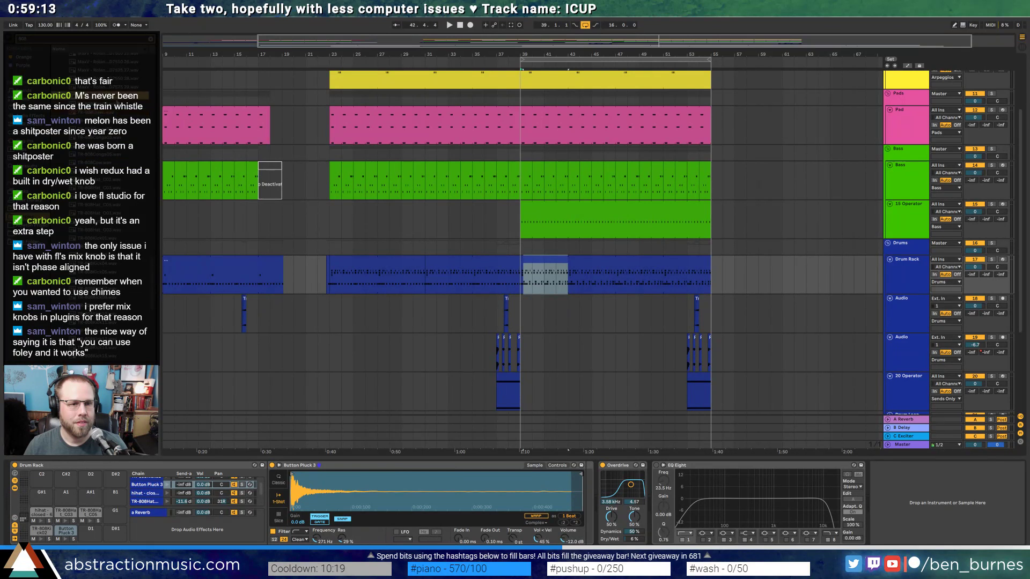
click(115, 104)
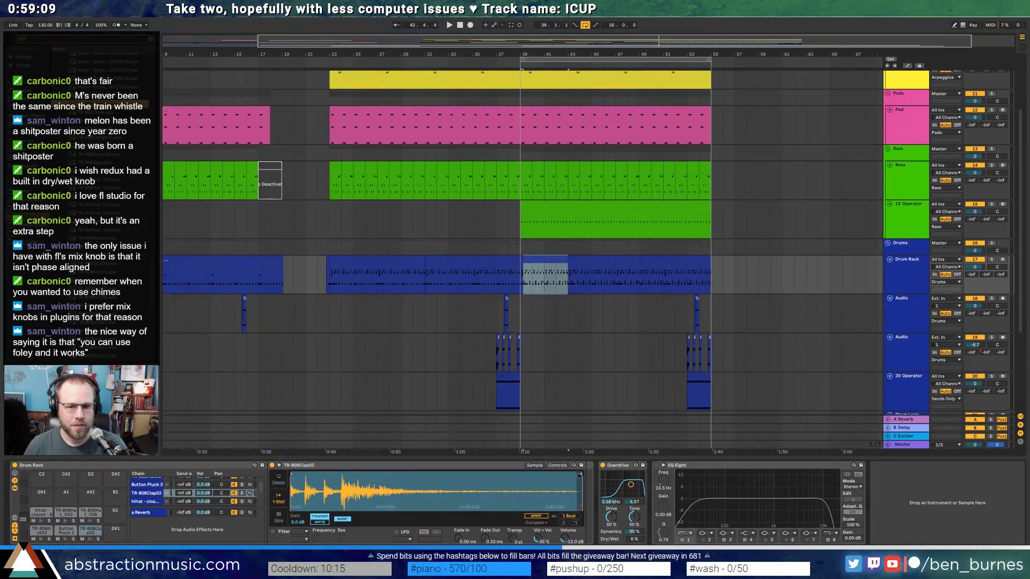
mouse_move(579, 475)
mouse_down()
mouse_move(335, 468)
mouse_move(415, 464)
mouse_up()
- Try replacing the Button Pluck 3 notes from beat 4.4 of the drum clip with a TR-808Clap02 note during playback
double_click(584, 267)
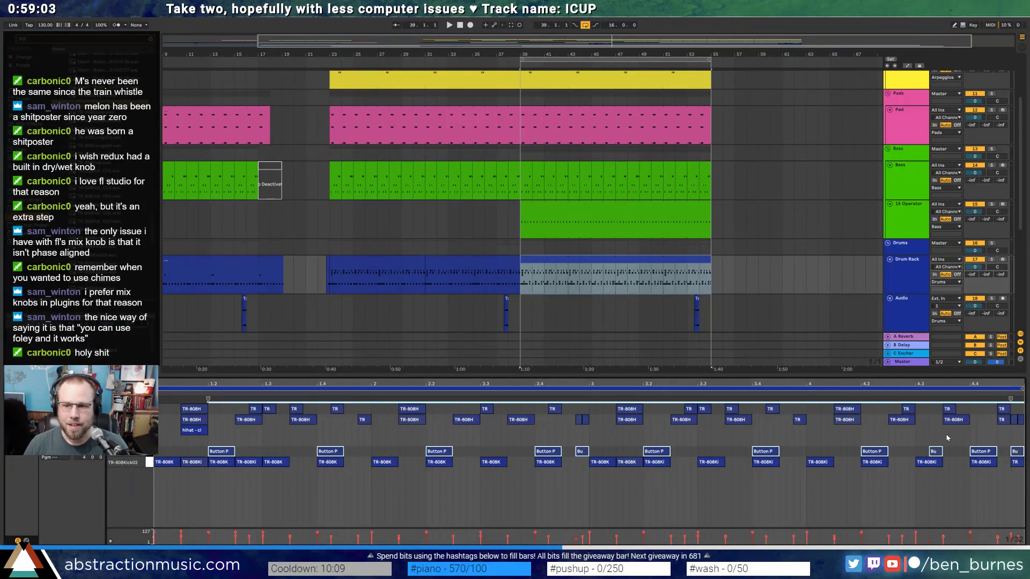
double_click(972, 439)
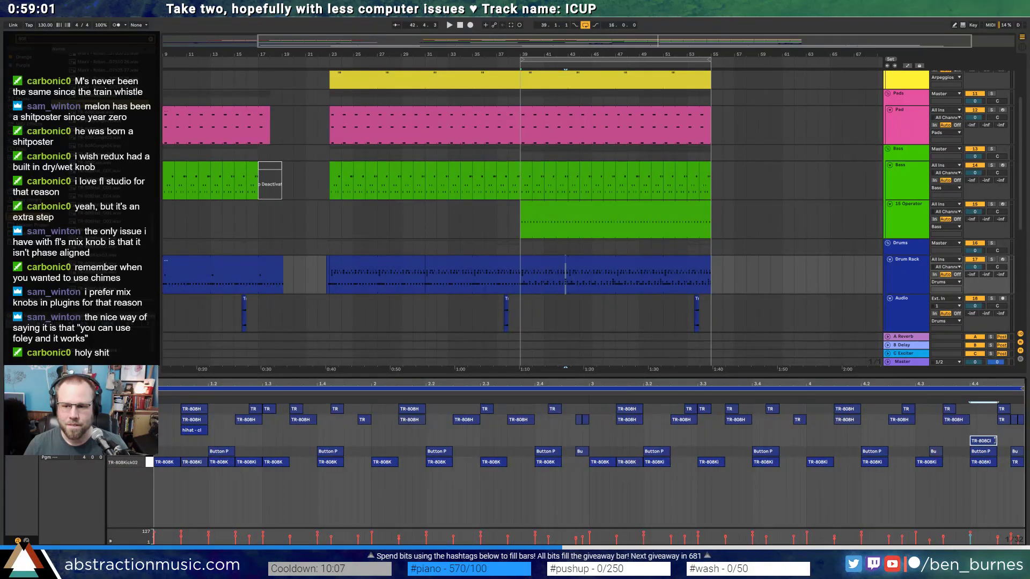
click(1018, 453)
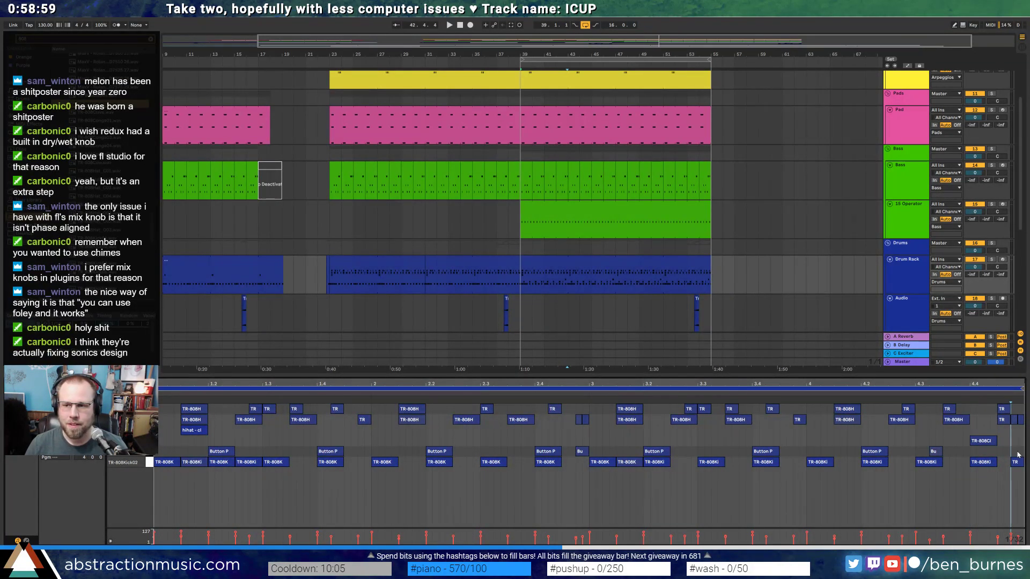
key(space)
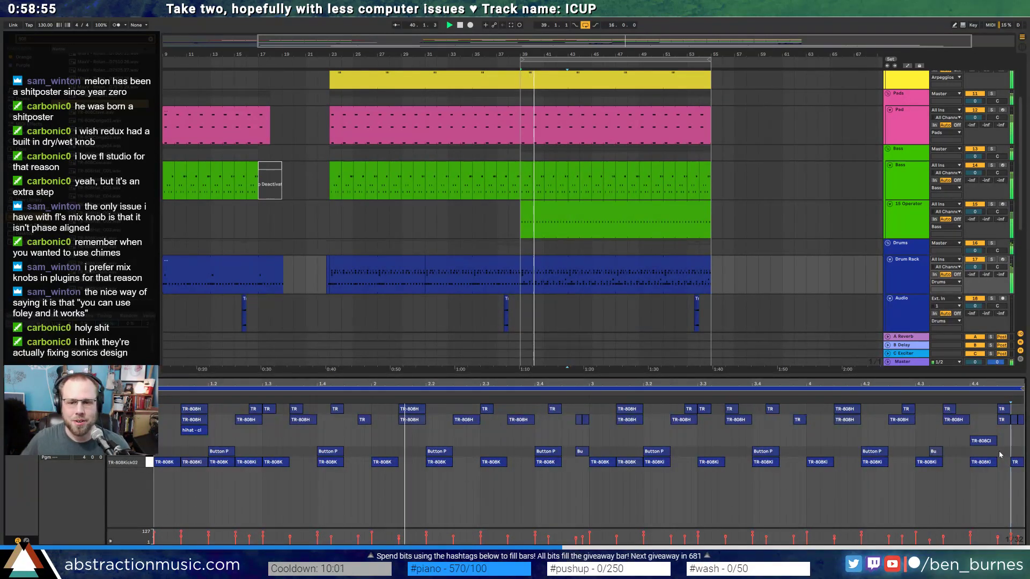
drag(982, 442, 982, 449)
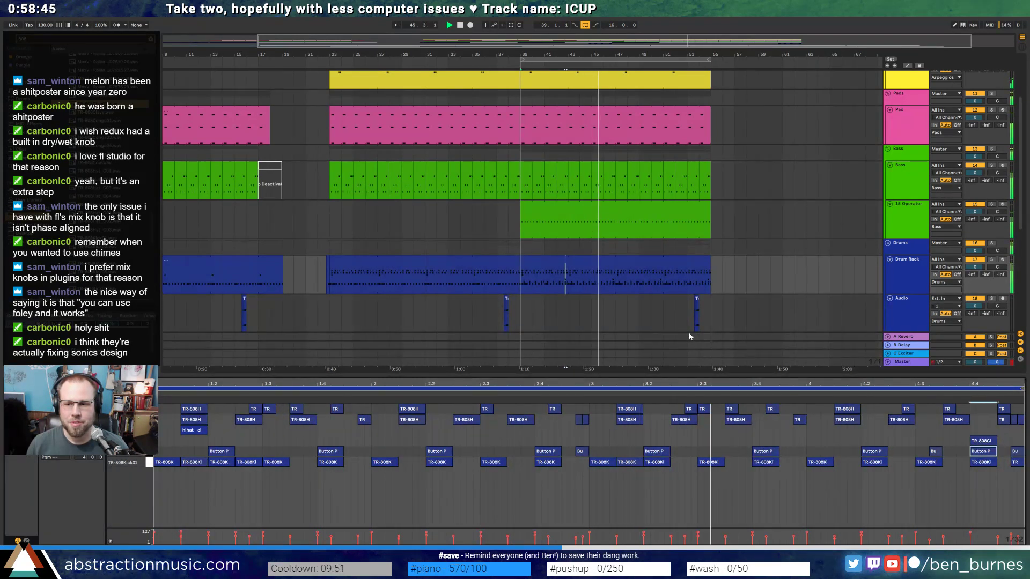
- Consolidate the Drum Rack part from bar 39 to 47 and turn the Button Pluck 3 note at beat 8.4 into TR-808Clap02
key(space)
click(617, 287)
drag(618, 288, 524, 278)
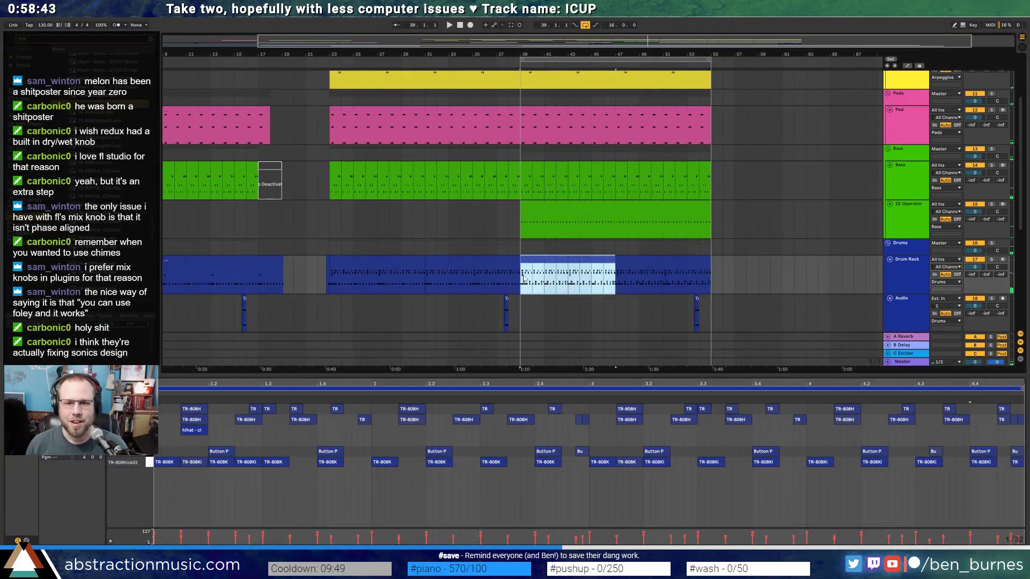
key(ctrl+j)
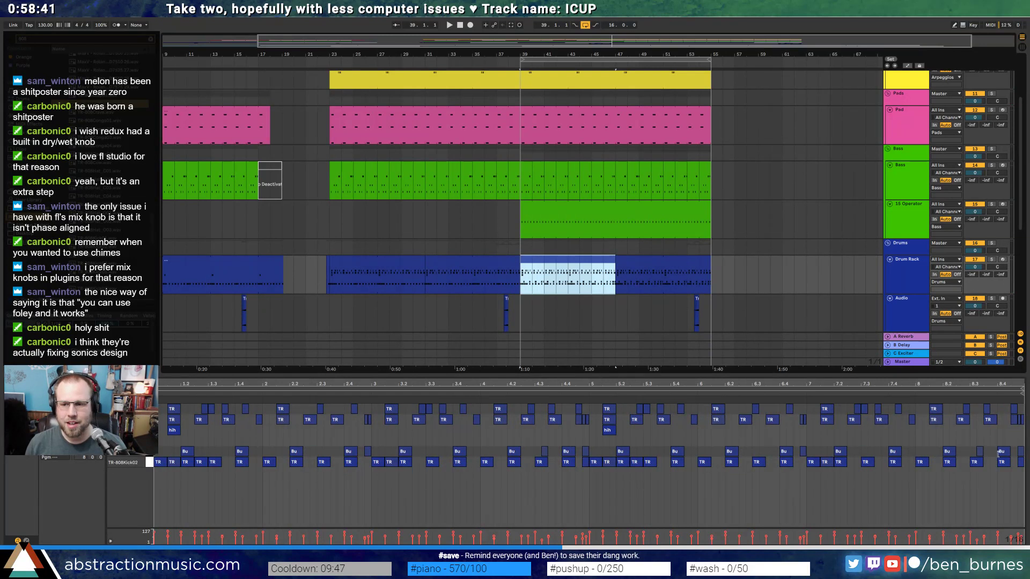
drag(1001, 454, 1000, 438)
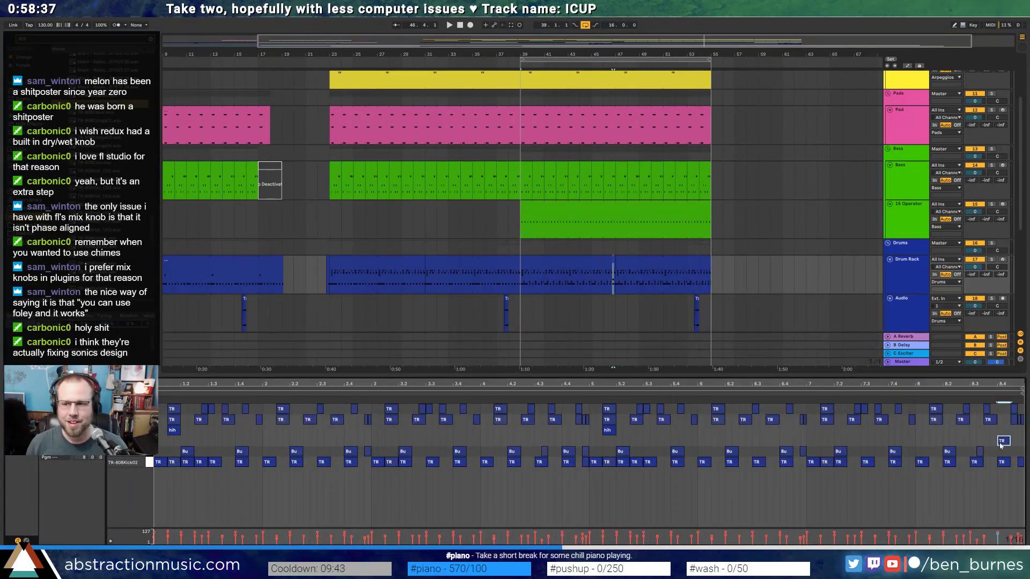
- Extend the eight-bar Drum Rack clip from bar 39 out to bar 55 and check it in playback
key(space)
key(shift+Tab)
click(585, 260)
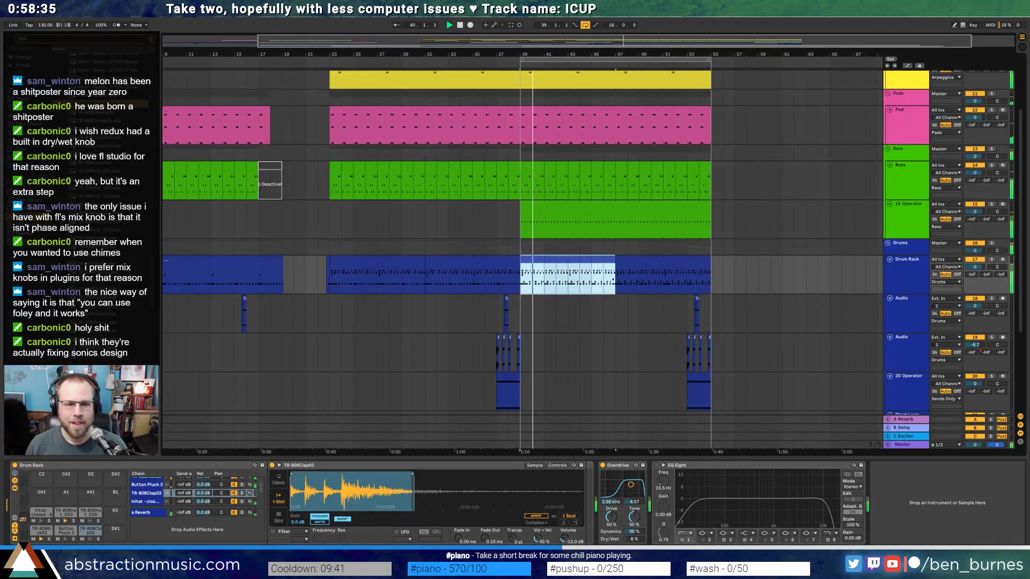
key(space)
key(space)
key(shift+Tab)
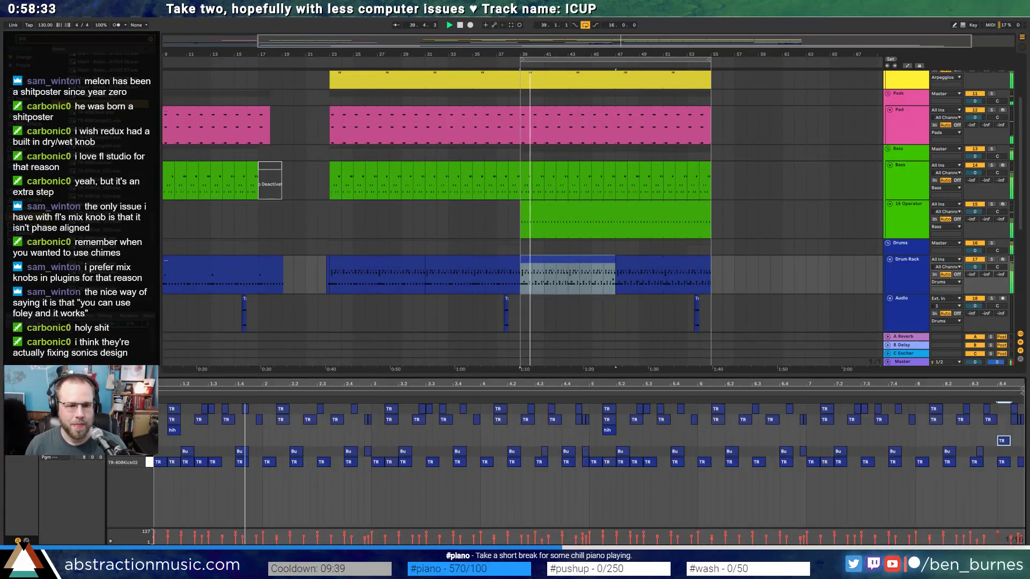
drag(521, 273, 708, 267)
key(shift+Tab)
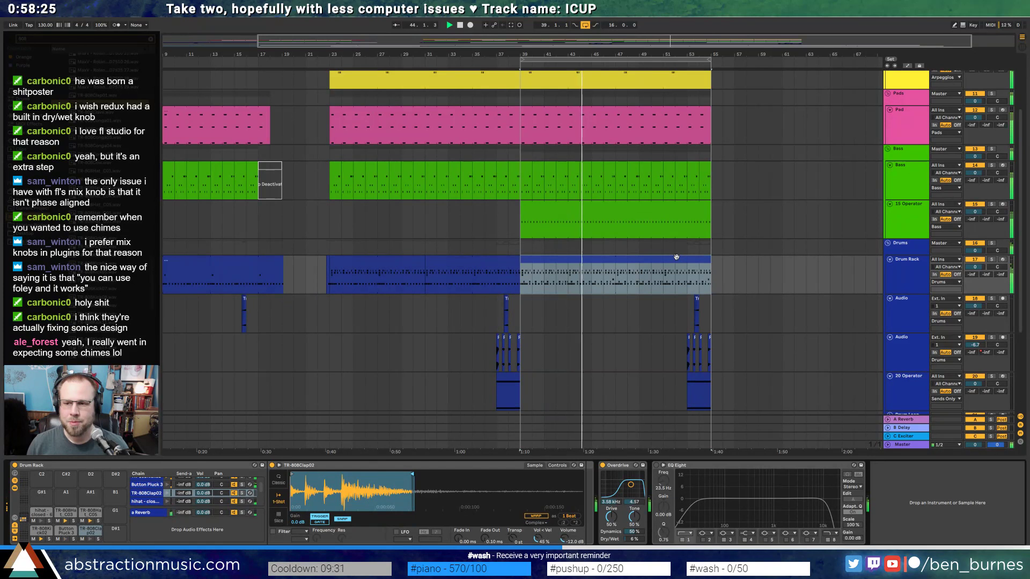
key(space)
- Extend the Tape Recording clip to bar 67 and insert an audio track below the Tux Purr field recording track
scroll(563, 347, down, 5)
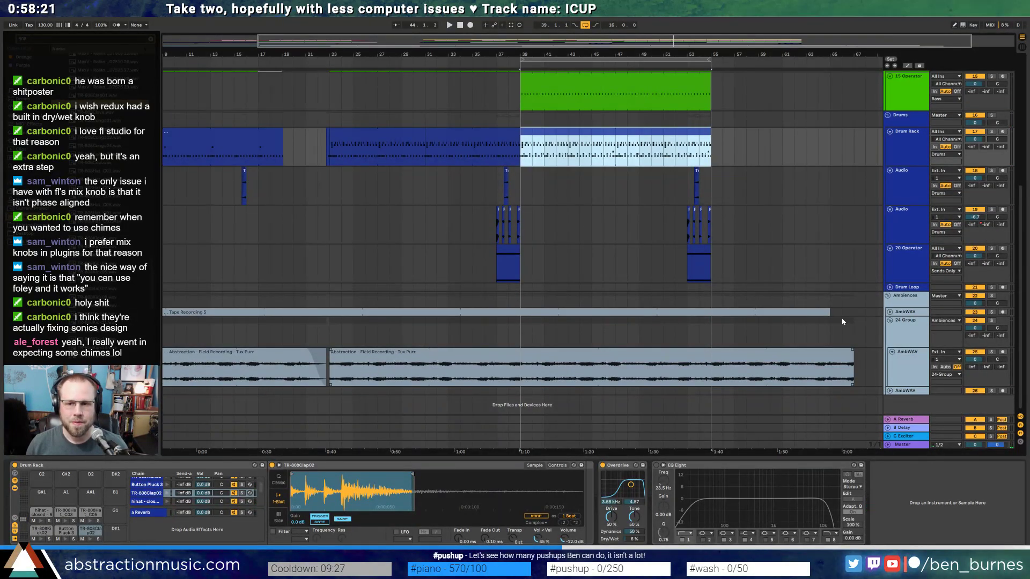
drag(830, 314, 853, 313)
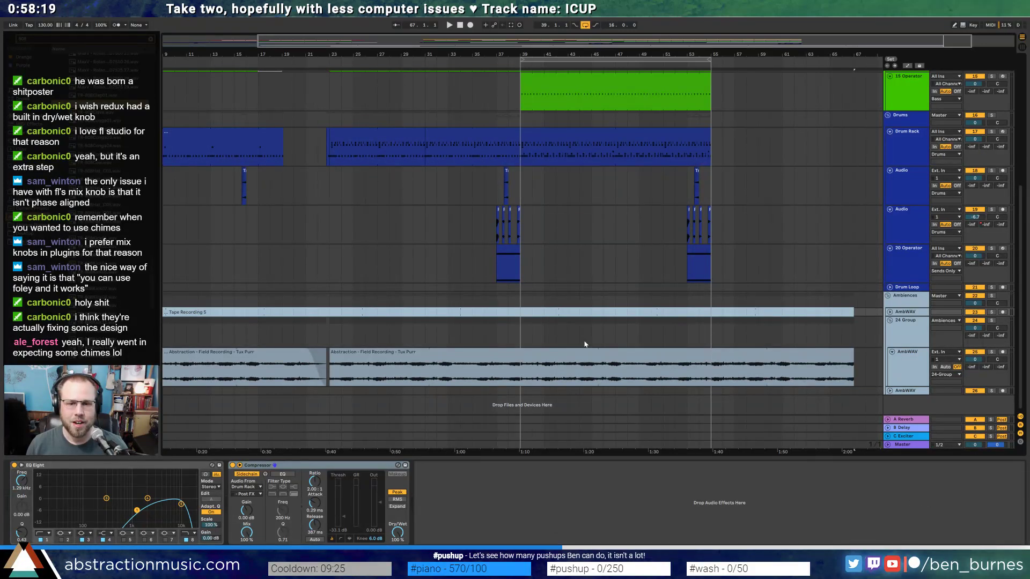
click(909, 364)
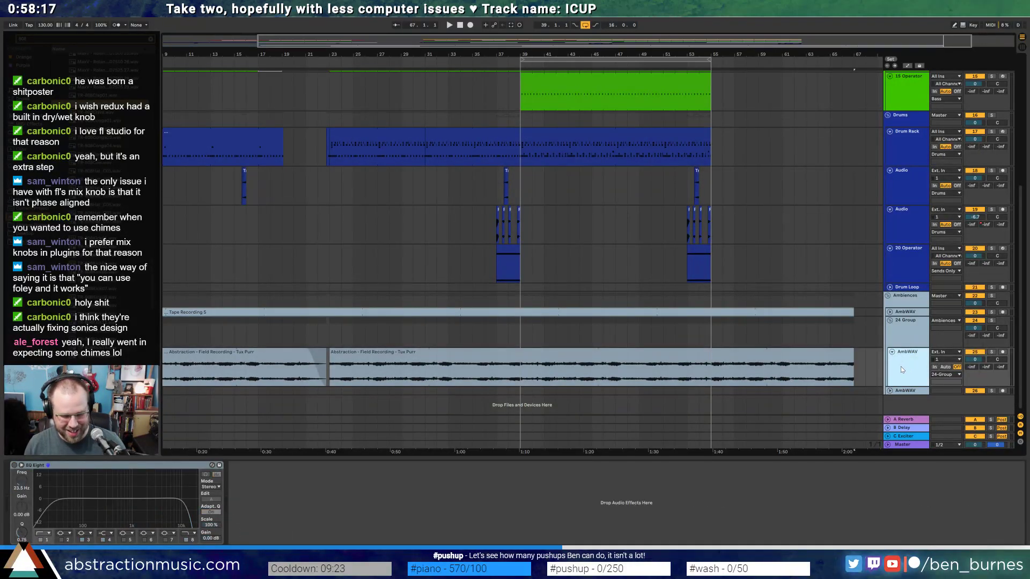
key(ctrl+t)
click(520, 403)
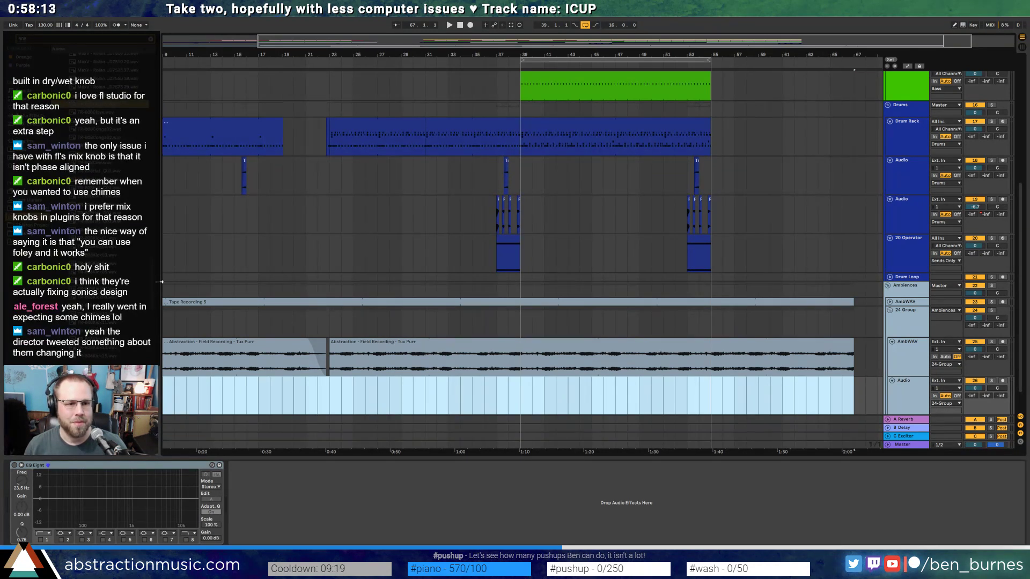
- Browse the sample library's field recording folders for an ambience sound, then switch to the Transients folder in File Explorer
drag(153, 152, 161, 66)
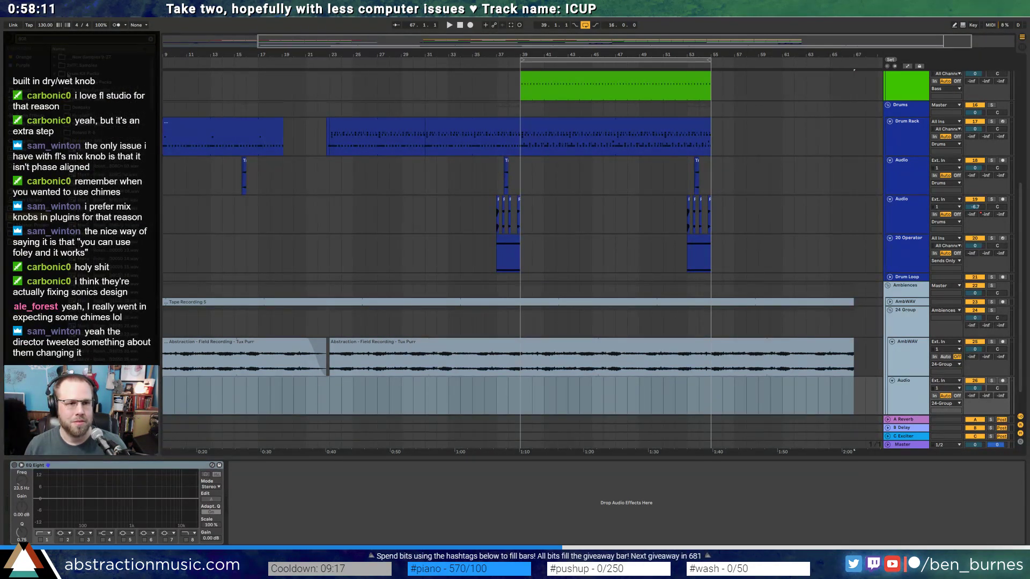
click(54, 83)
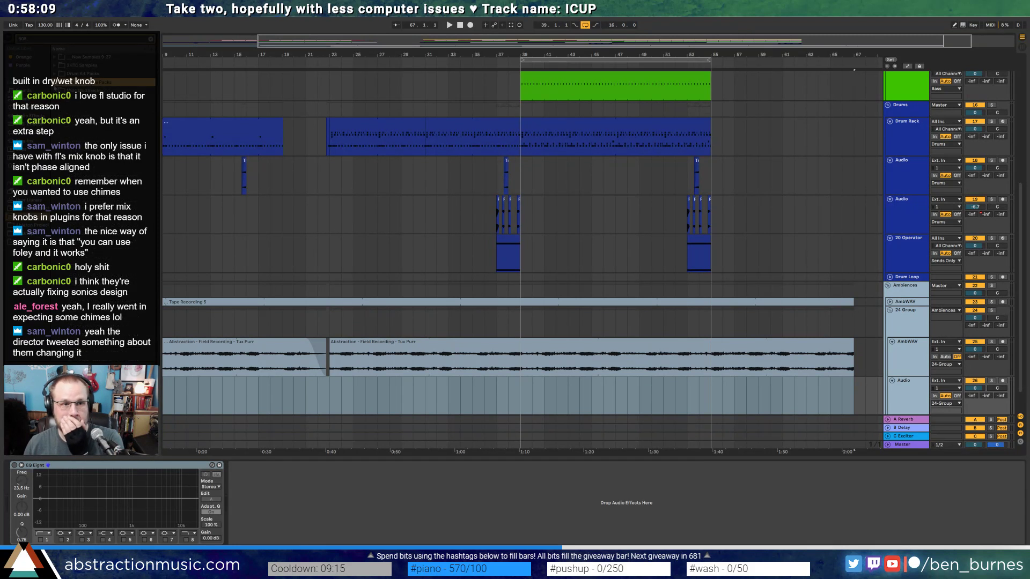
click(32, 59)
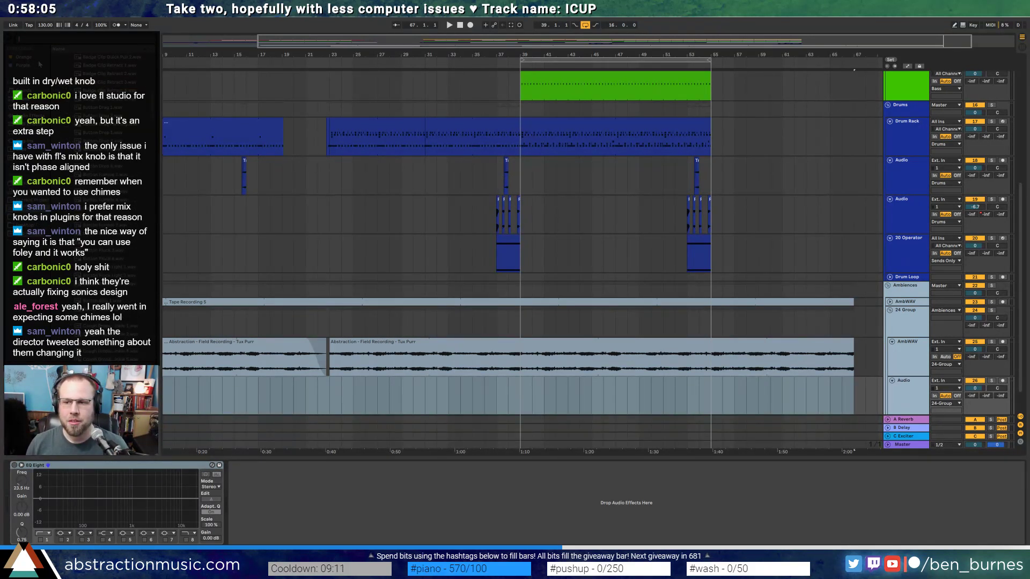
drag(154, 114, 154, 74)
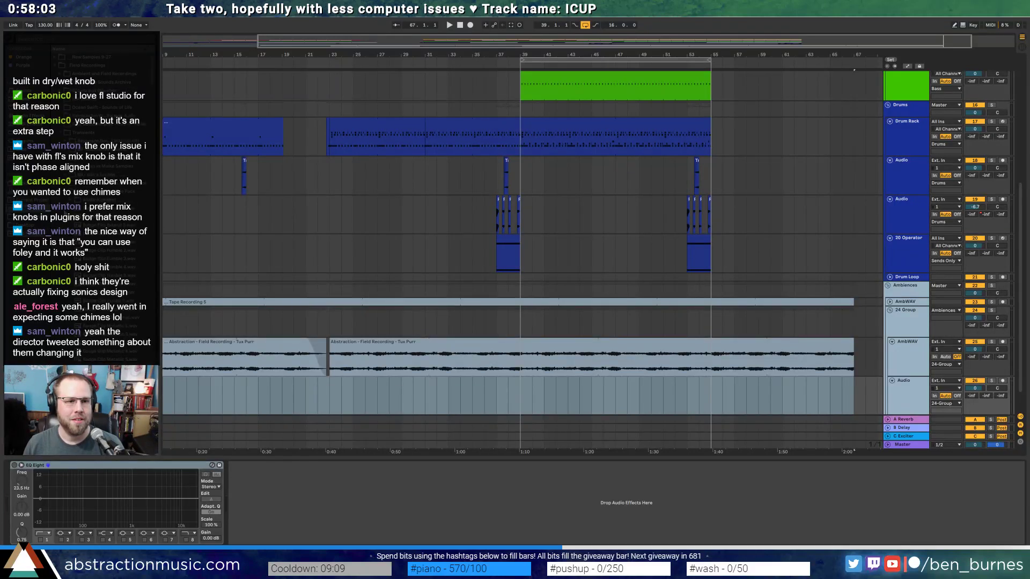
click(67, 192)
click(61, 133)
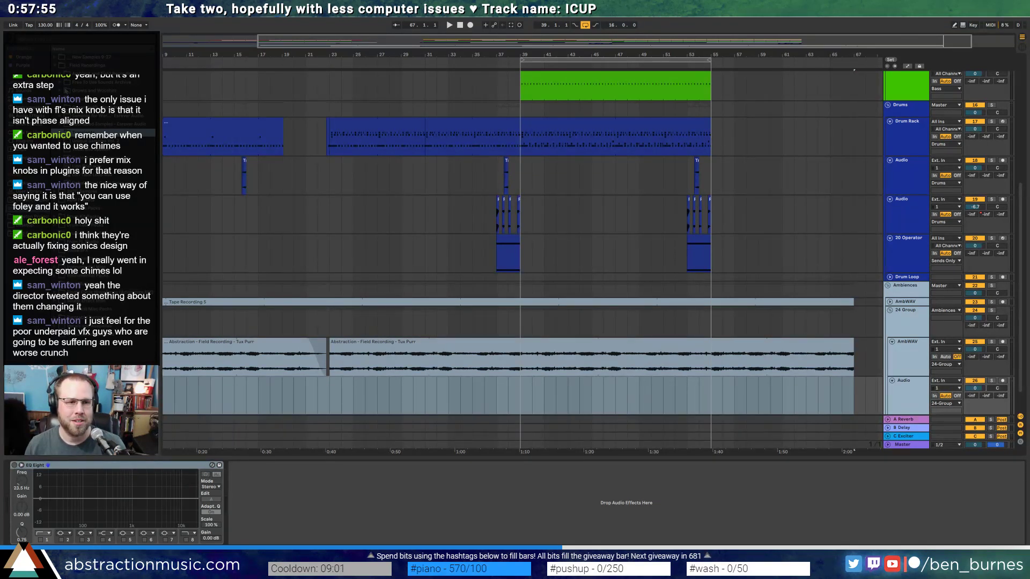
click(60, 90)
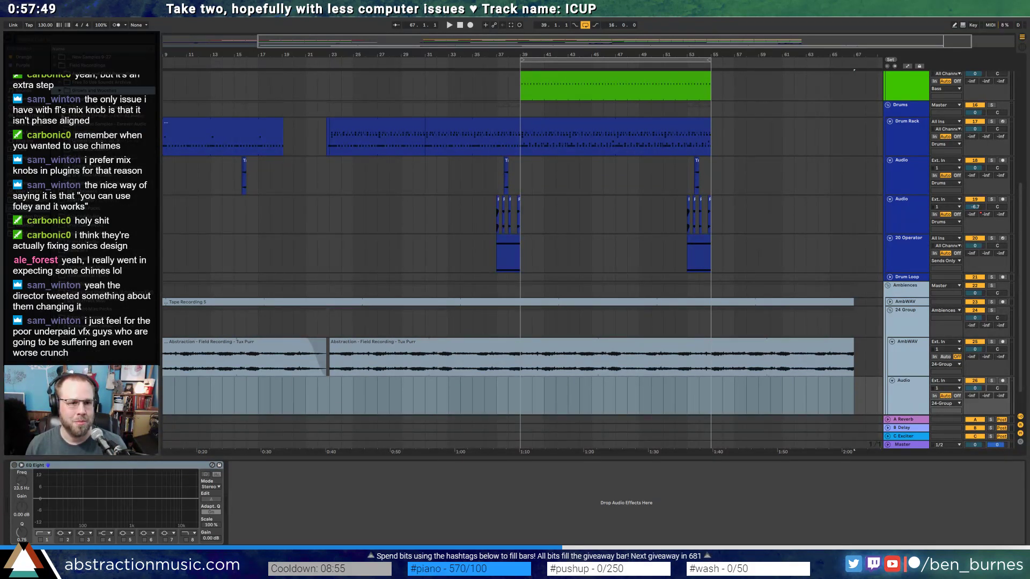
click(60, 133)
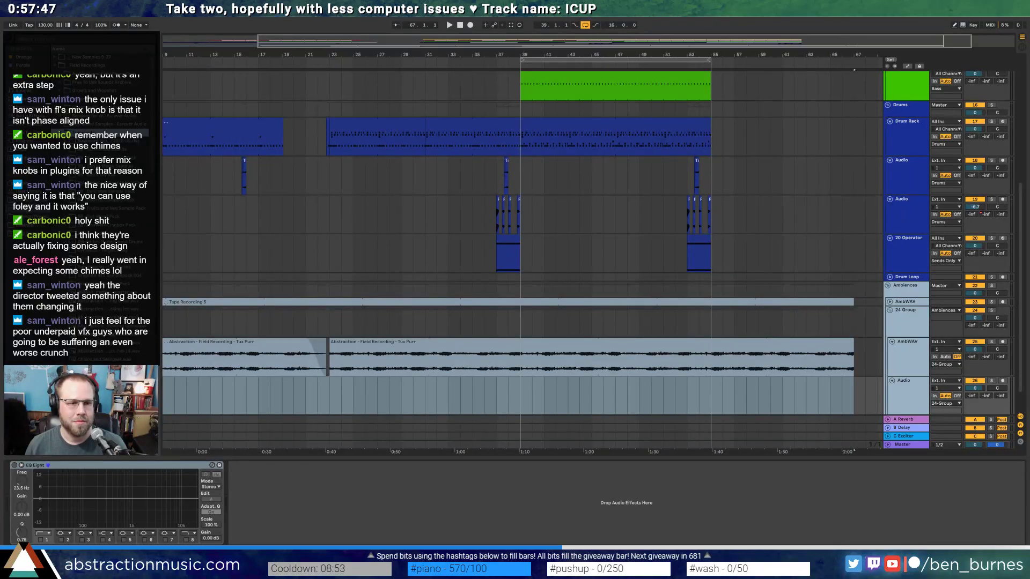
click(96, 162)
click(984, 5)
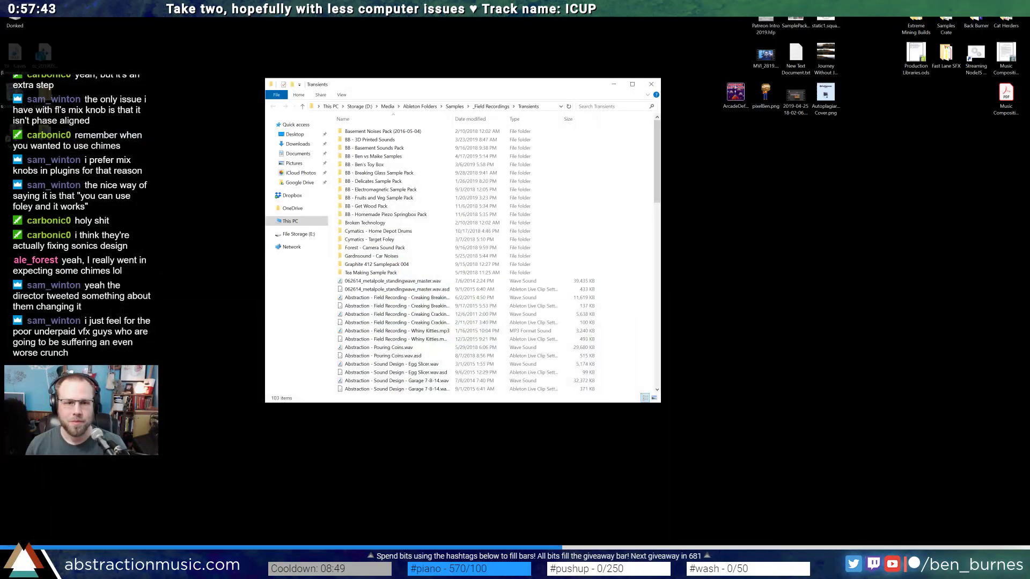
- Copy the BB_Windchime Sample Pack folder into the Transients folder of the field recordings using a second File Explorer window
middle_click(29, 569)
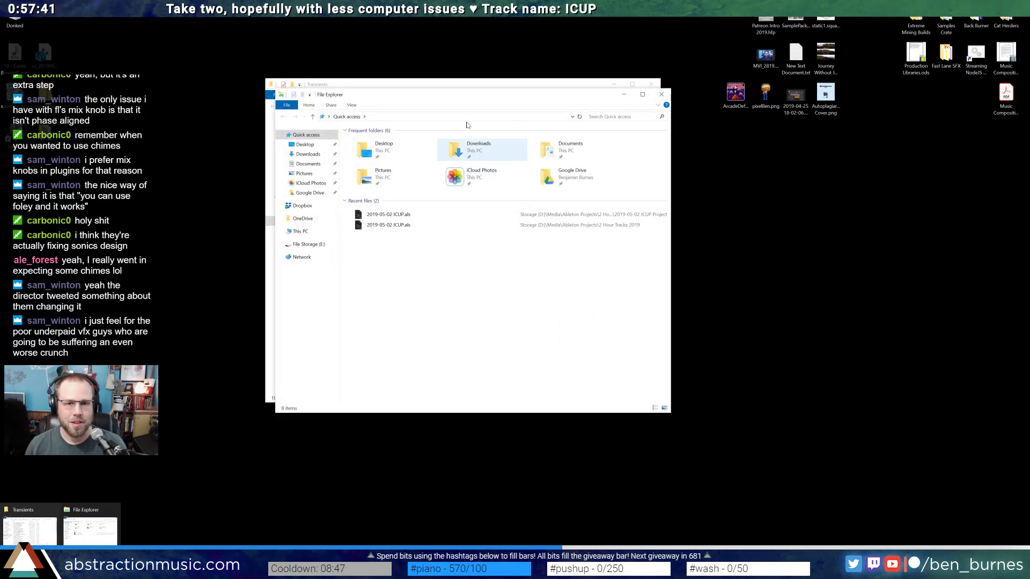
drag(468, 97, 1029, 130)
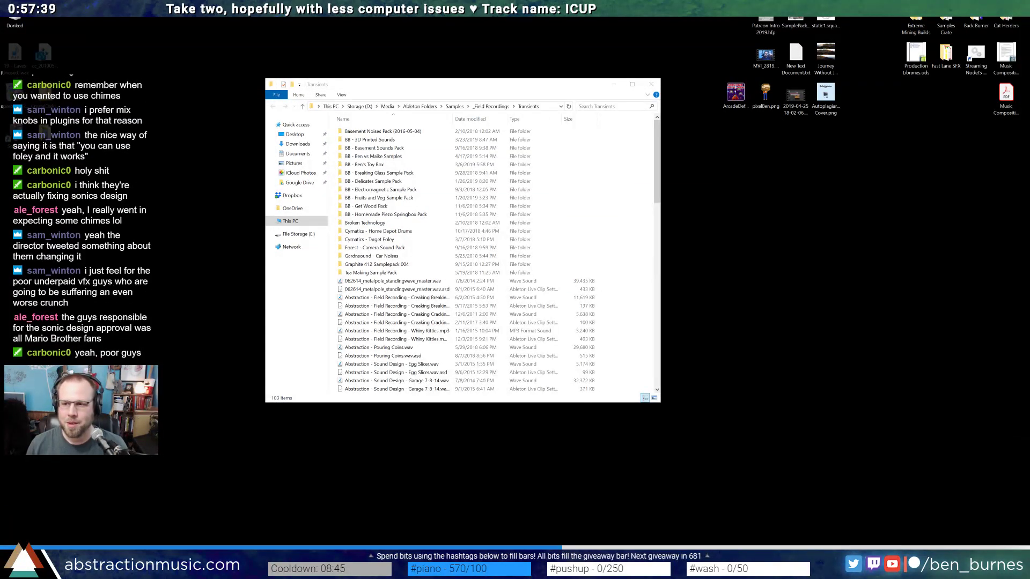
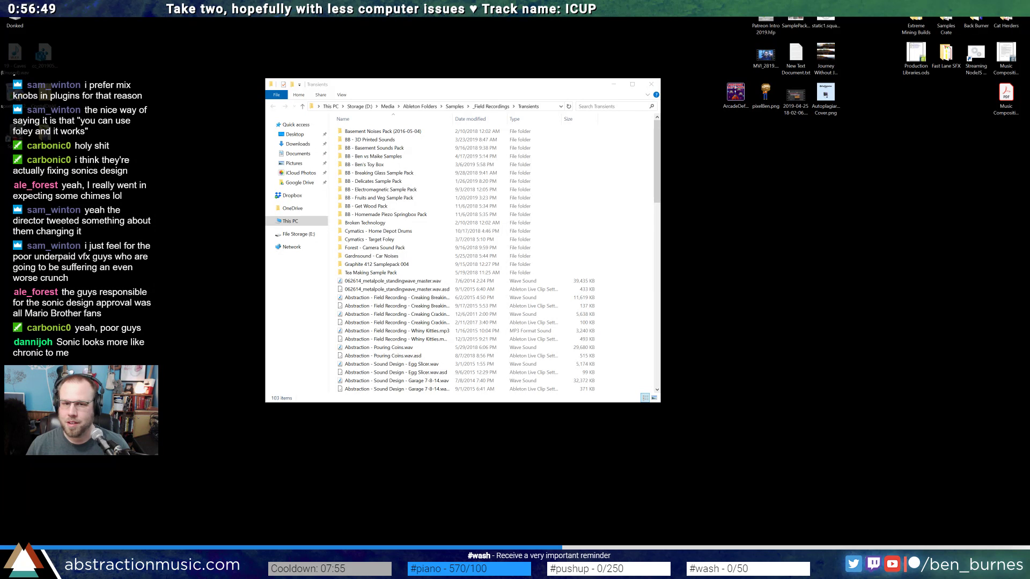
right_click(413, 328)
click(428, 351)
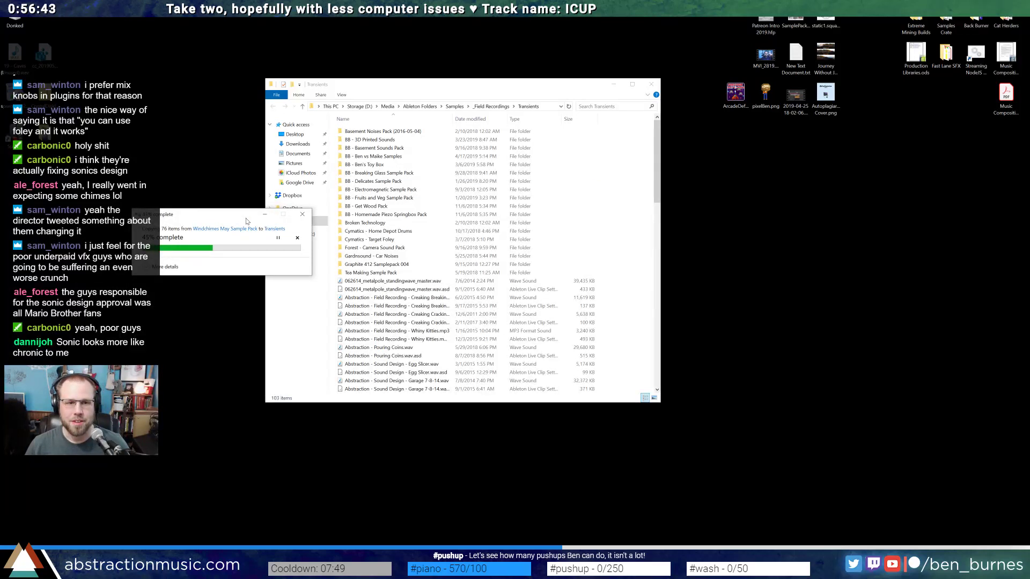
drag(245, 217, 673, 143)
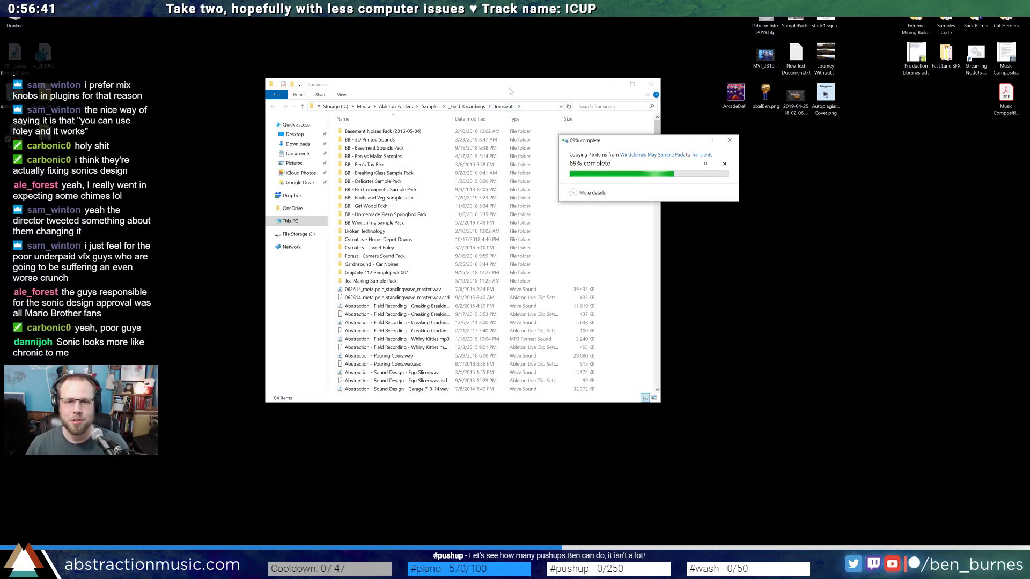
- Rename the copied folder to BB - Windchime Sample Pack
click(512, 89)
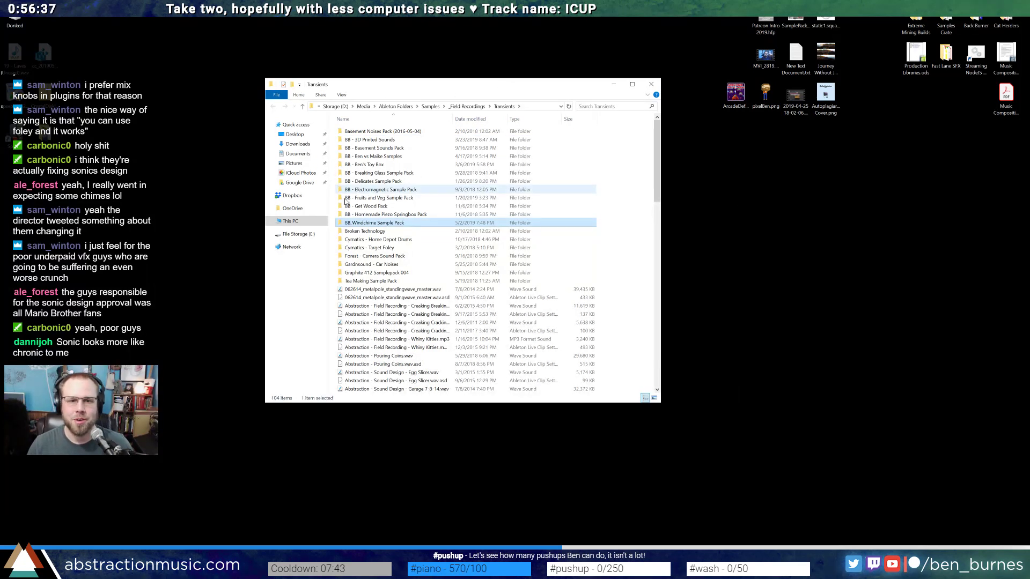
click(350, 223)
click(353, 223)
key(BackSpace)
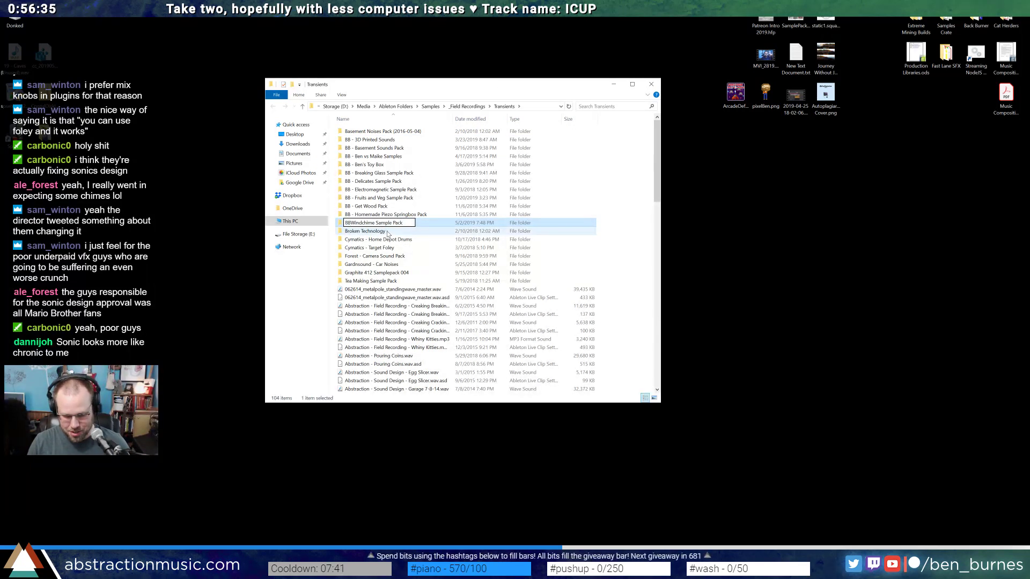
text(-)
key(Return)
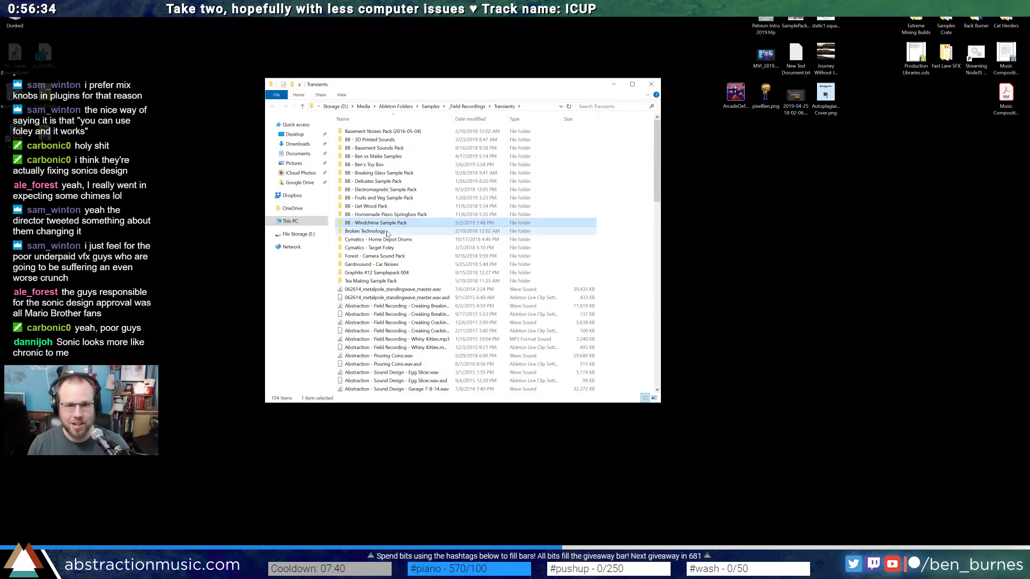
- Switch back to Ableton Live and open the BB - Windchime Sample Pack folder in the sample library
click(177, 318)
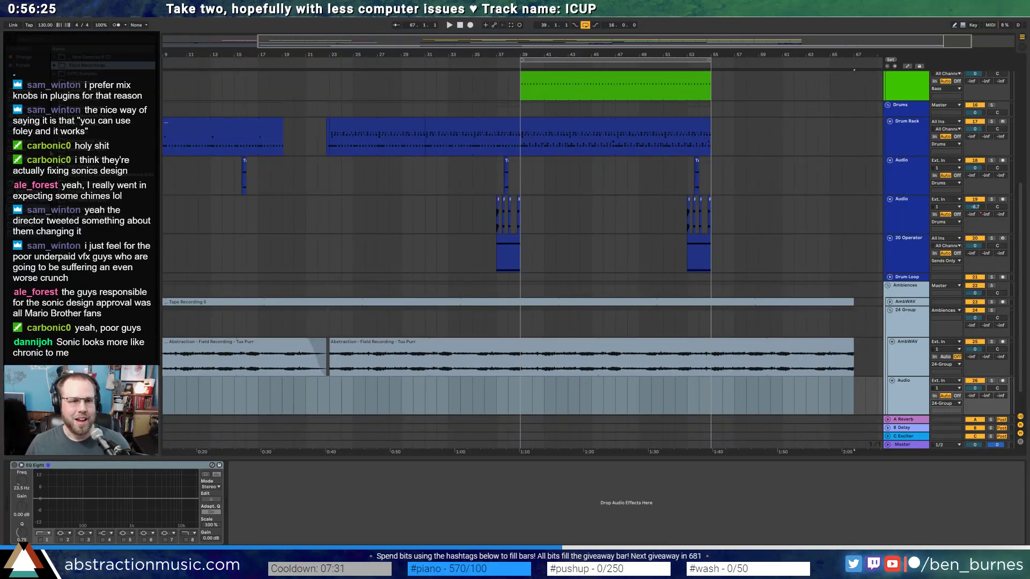
click(54, 66)
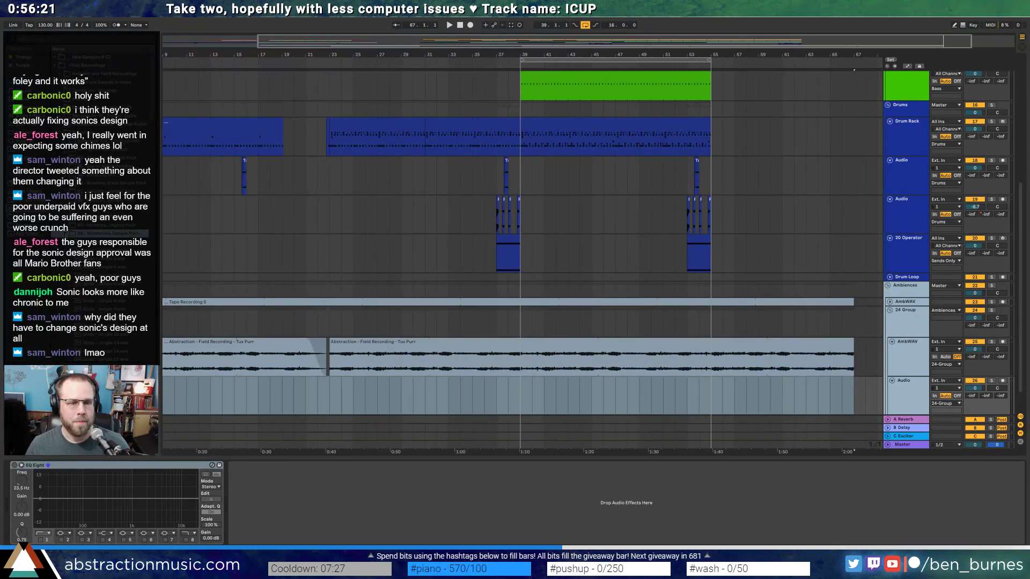
scroll(102, 215, down, 4)
click(102, 200)
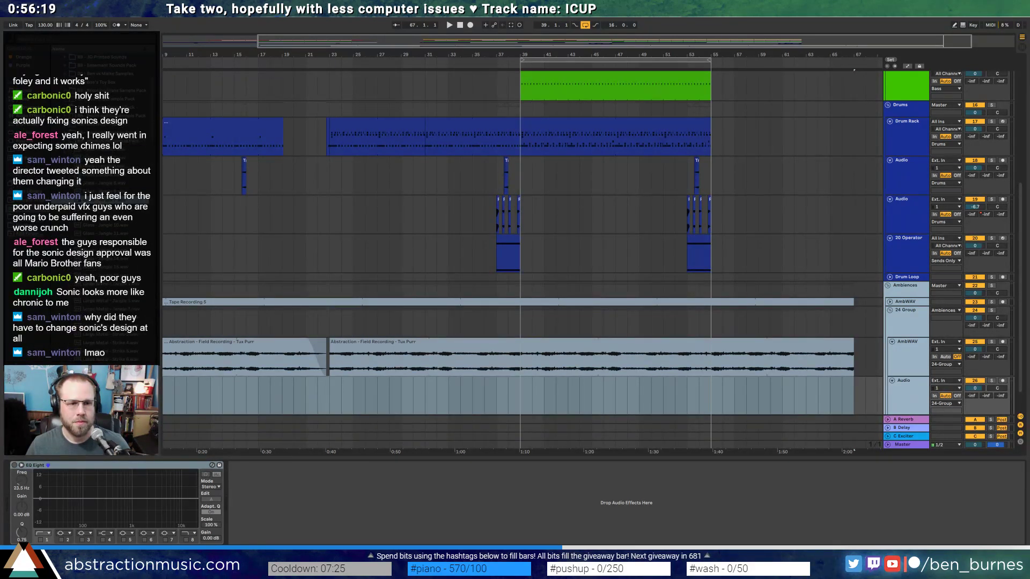
- Audition the windchime samples in the new pack to find a metallic jangle for the ambience
click(104, 186)
scroll(105, 189, down, 2)
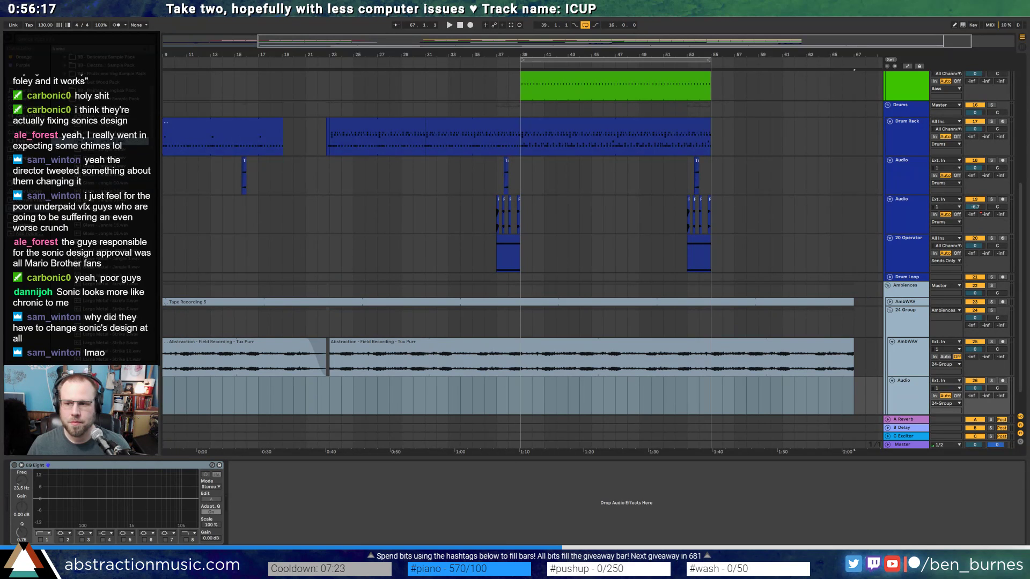
click(102, 125)
scroll(102, 126, down, 2)
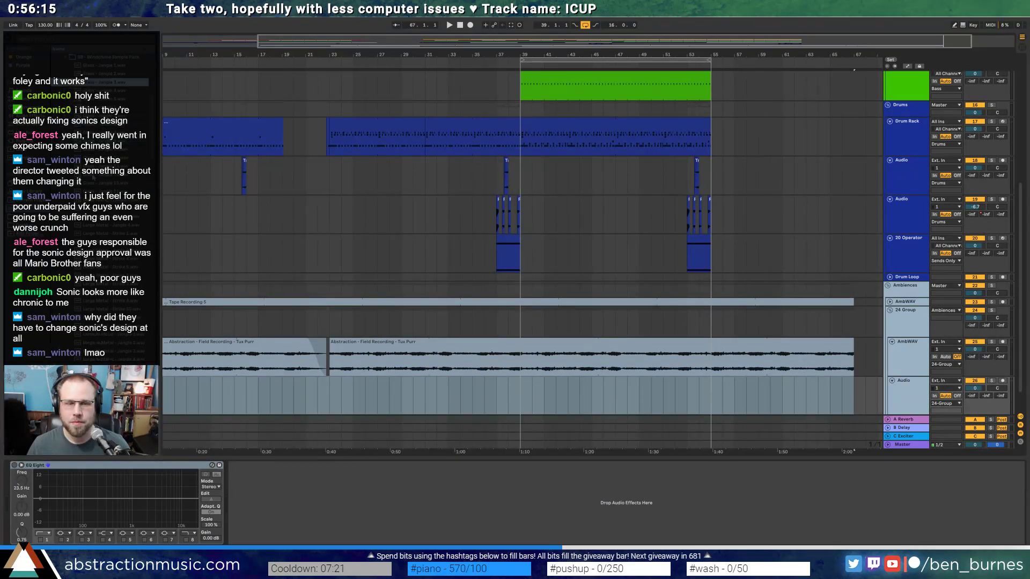
click(102, 158)
scroll(102, 158, down, 2)
click(105, 200)
scroll(105, 201, down, 2)
click(106, 225)
scroll(106, 226, down, 2)
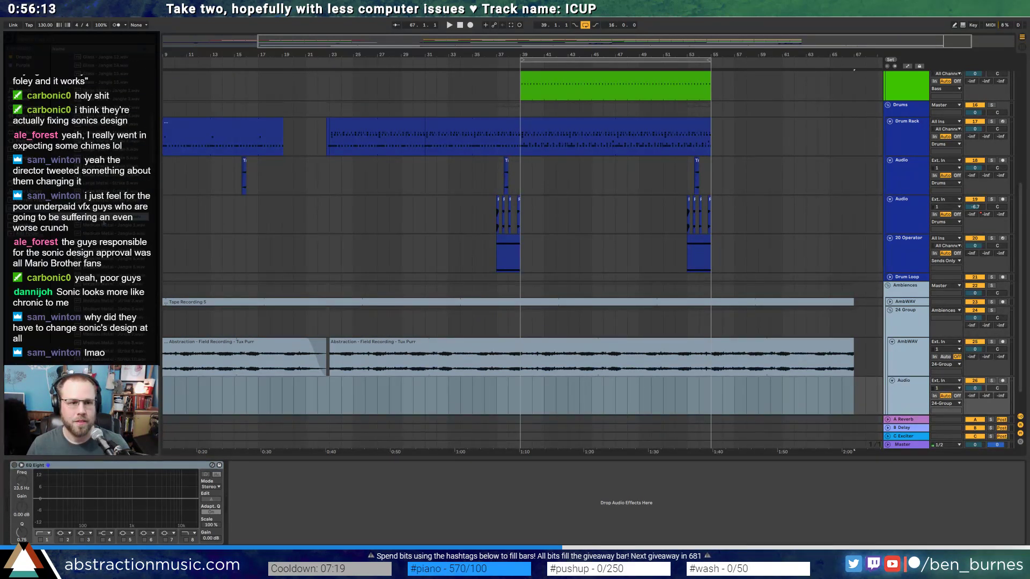
click(107, 234)
scroll(106, 235, down, 2)
click(106, 235)
scroll(107, 237, down, 2)
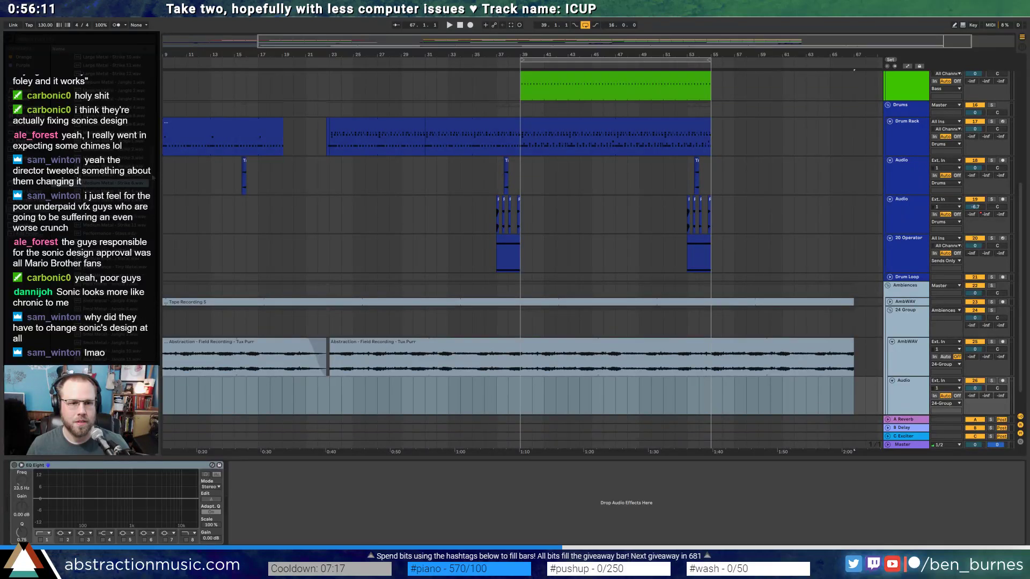
drag(153, 177, 153, 204)
click(112, 237)
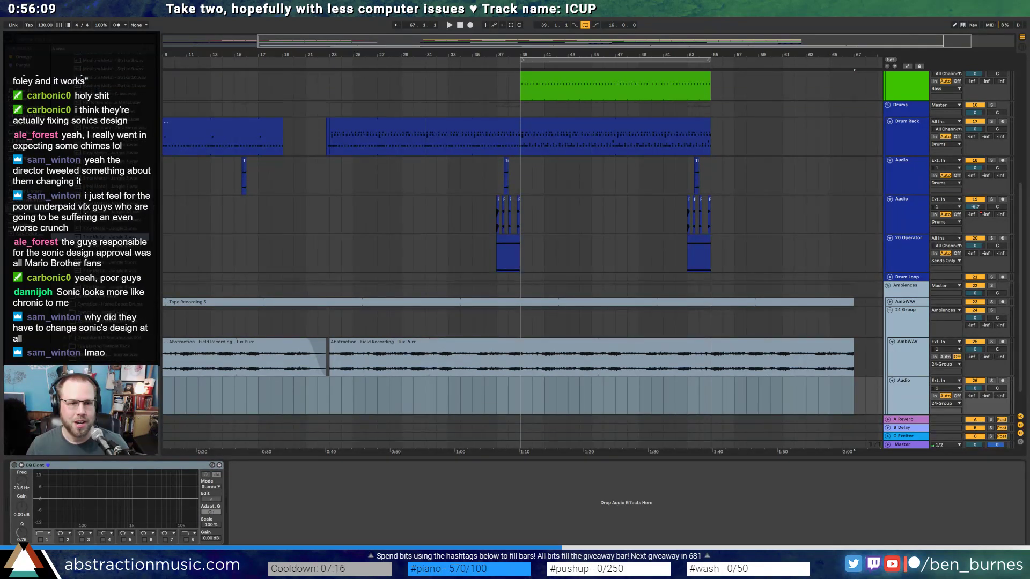
click(111, 188)
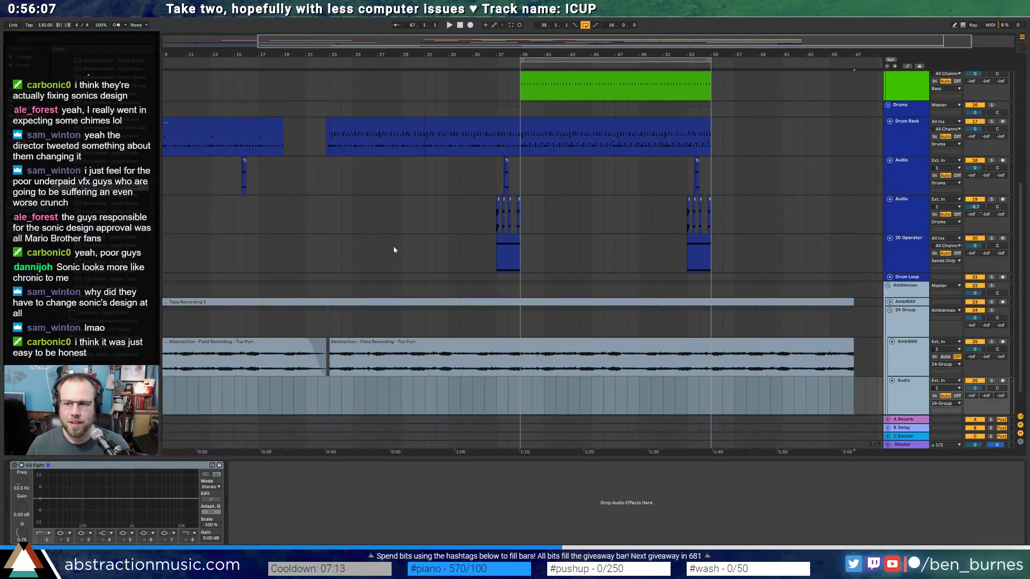
- Place the Smol Metal - Jangle 5 sample at bar 31 on the empty audio track below Tux Purr and play it
scroll(383, 242, down, 2)
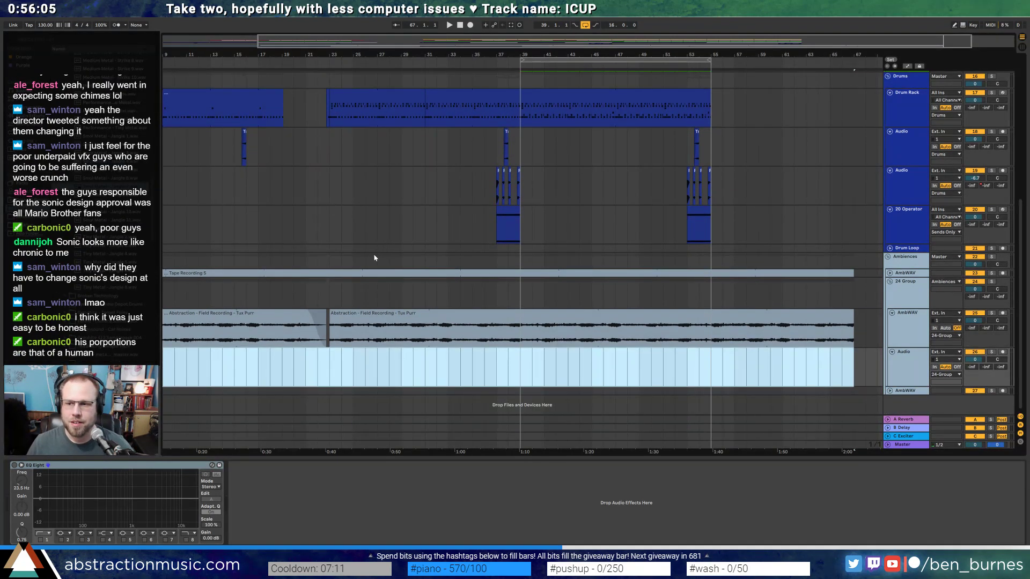
click(436, 368)
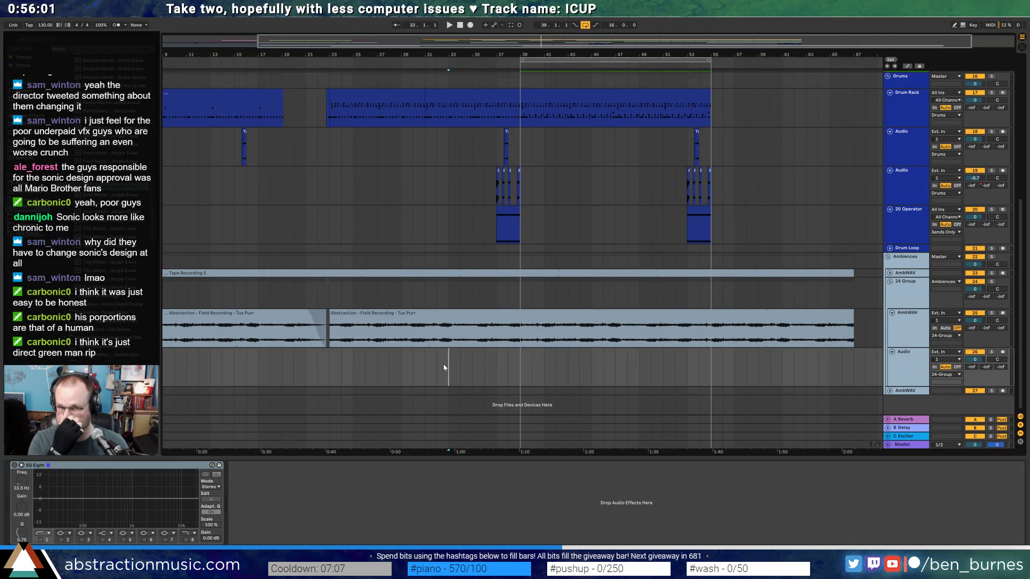
click(422, 363)
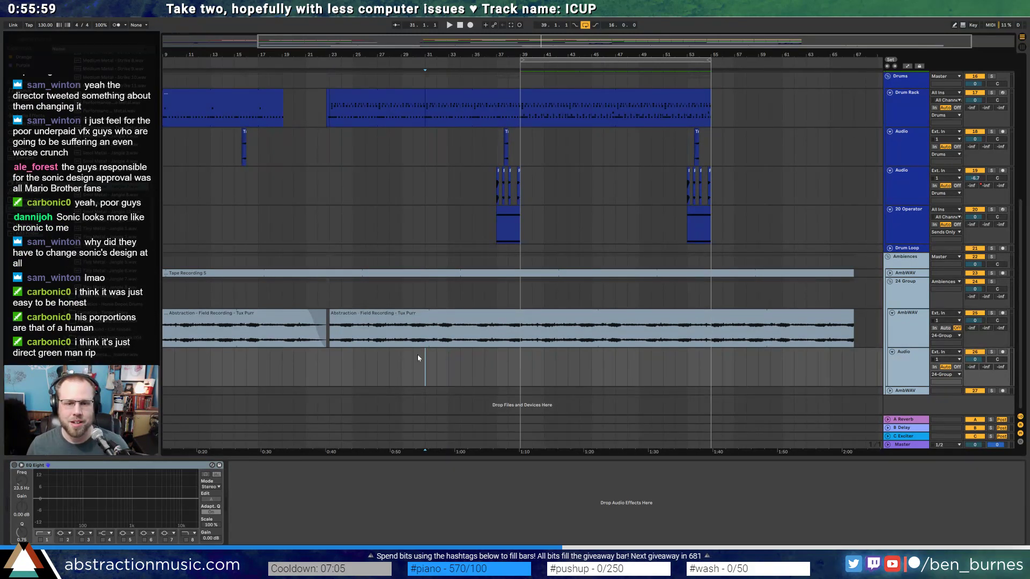
drag(107, 187, 437, 372)
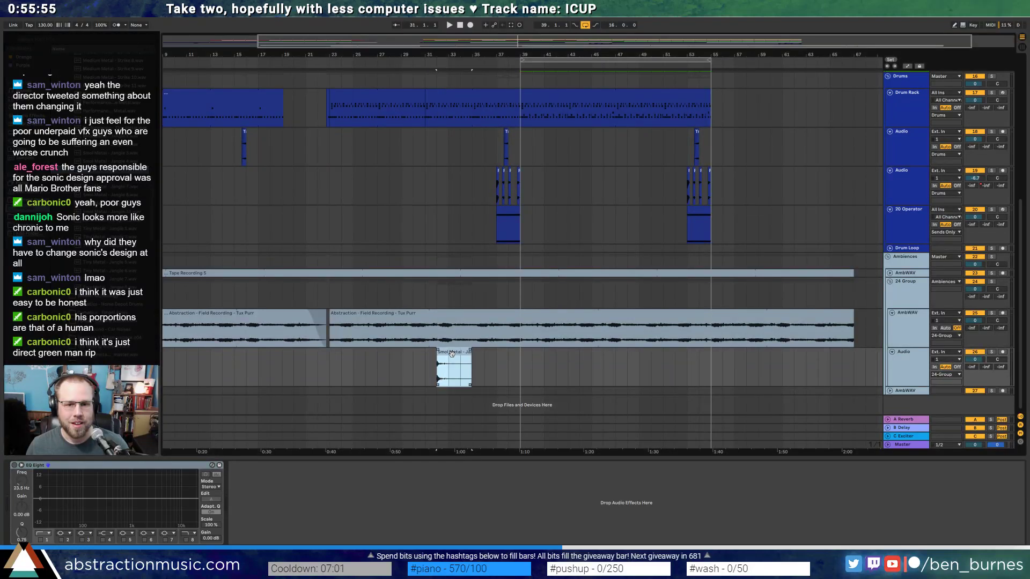
key(space)
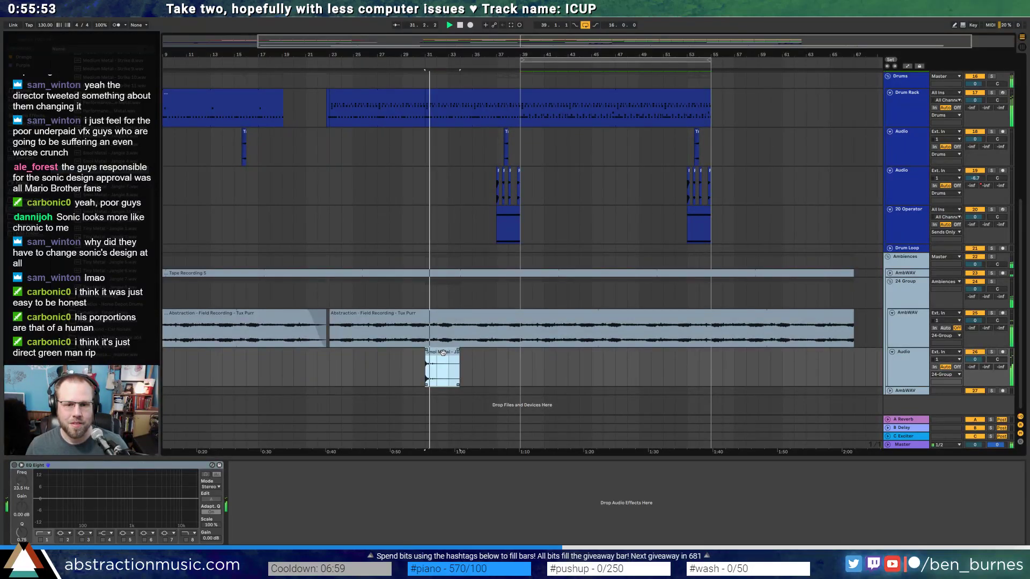
- Move the Smol Metal clip at bar 31 down to the lowest AmbWAV track and delete the emptied audio track
click(911, 356)
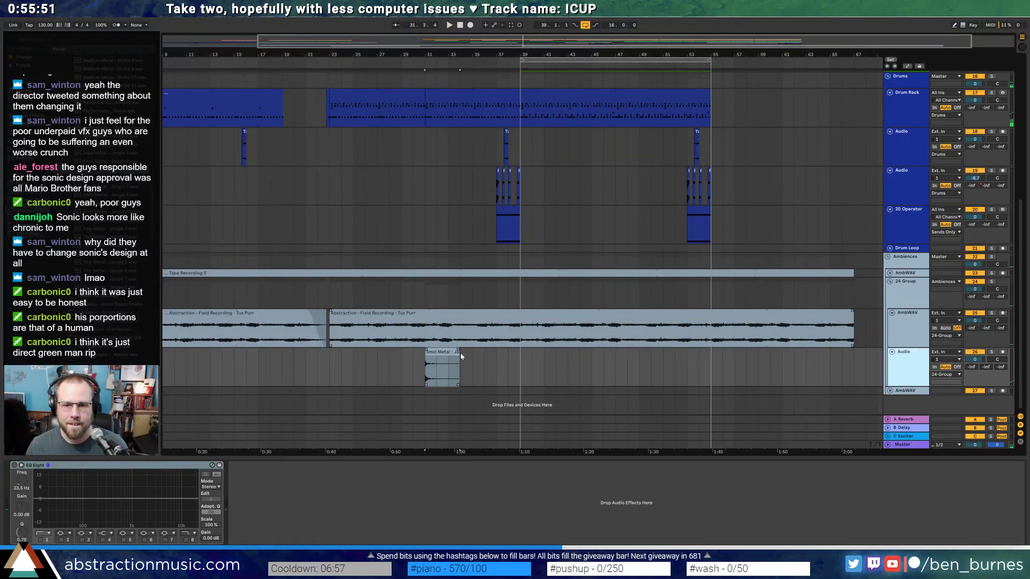
click(913, 391)
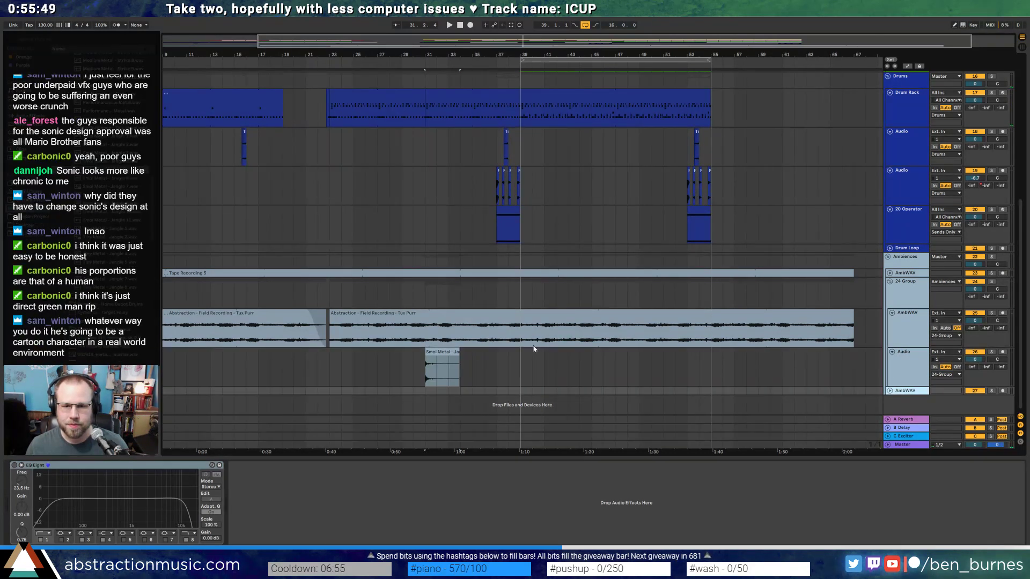
drag(440, 353, 441, 390)
click(903, 368)
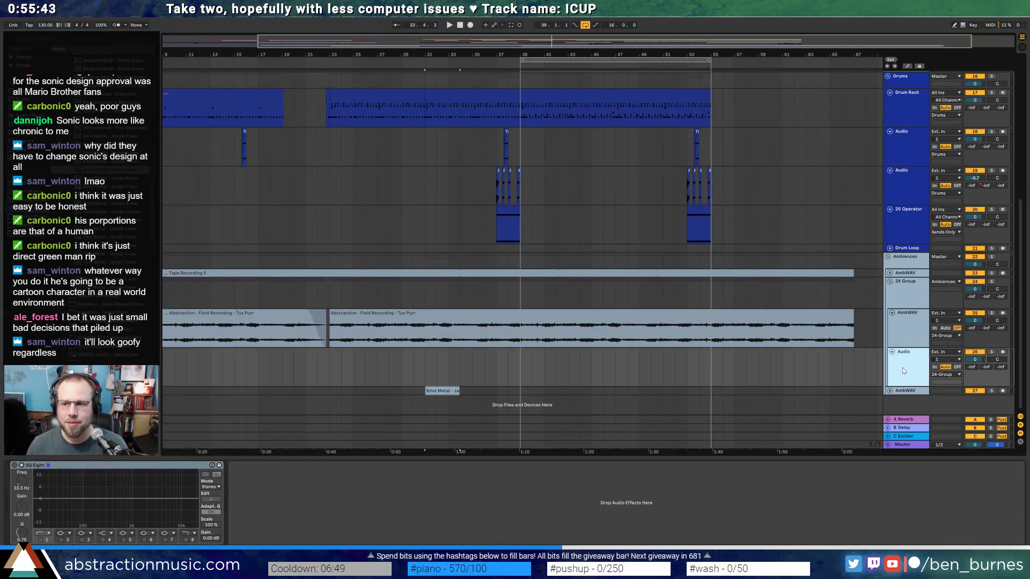
key(Delete)
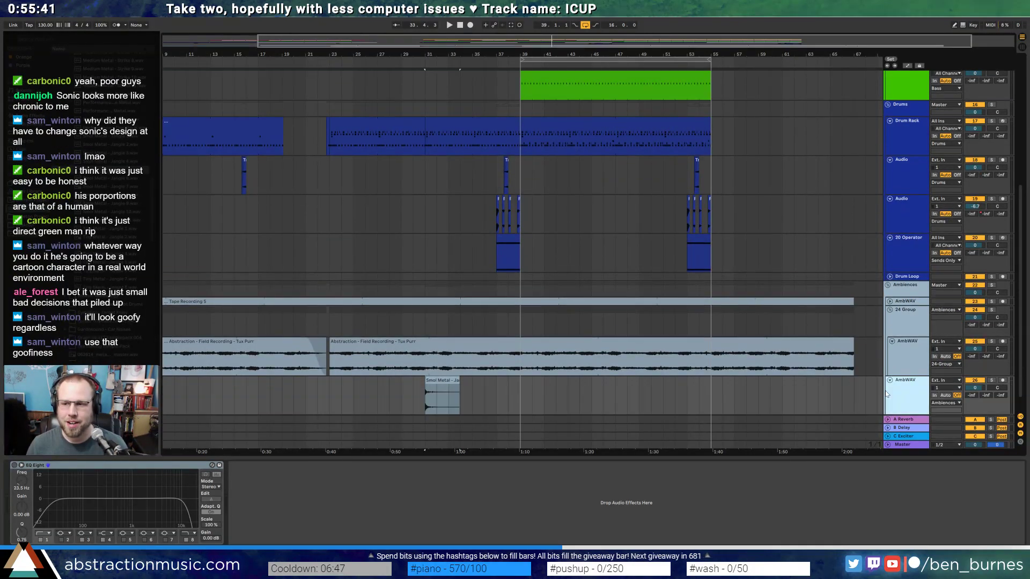
- Set the lower AmbWAV track's Reverb send to -29.0 and its Delay send to -14.7 while playing the Smol Metal clip
click(435, 381)
key(space)
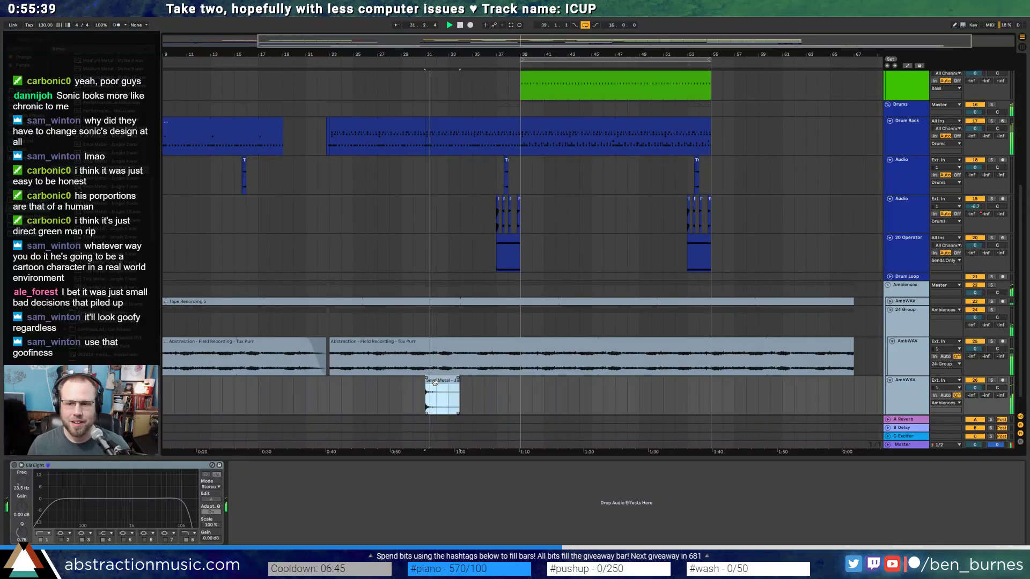
mouse_move(971, 395)
mouse_down()
mouse_move(971, 375)
mouse_move(986, 389)
mouse_move(986, 371)
mouse_move(984, 397)
mouse_move(968, 399)
mouse_up()
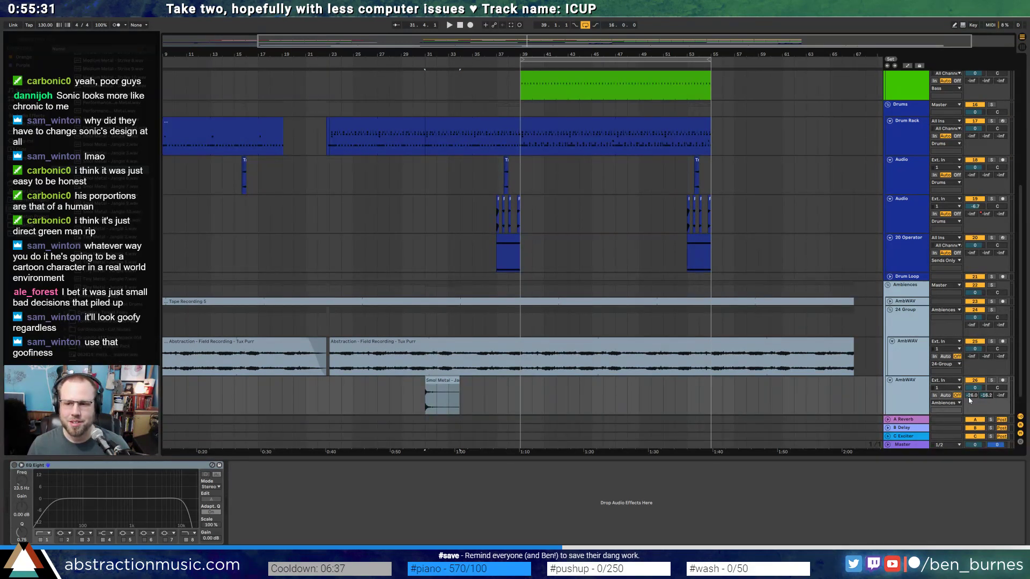
click(439, 385)
key(space)
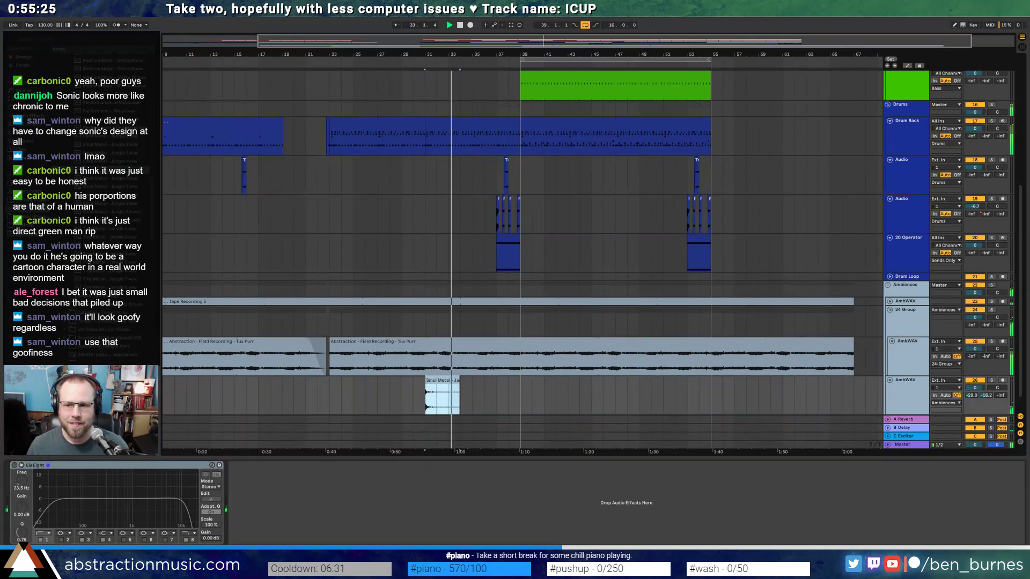
drag(986, 396, 986, 393)
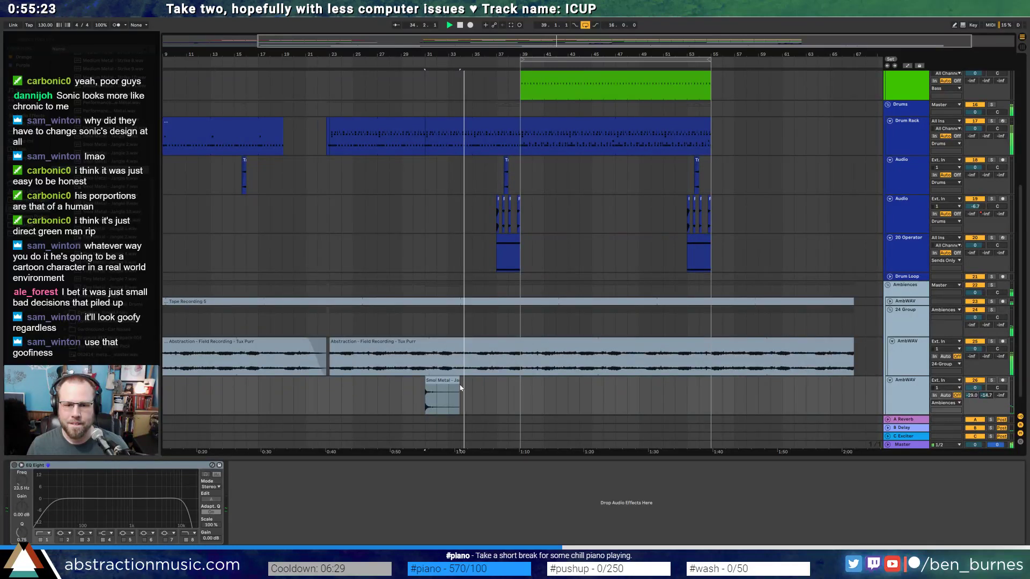
- Fade out the end of the Smol Metal clip and copy the clip to bar 47
click(457, 382)
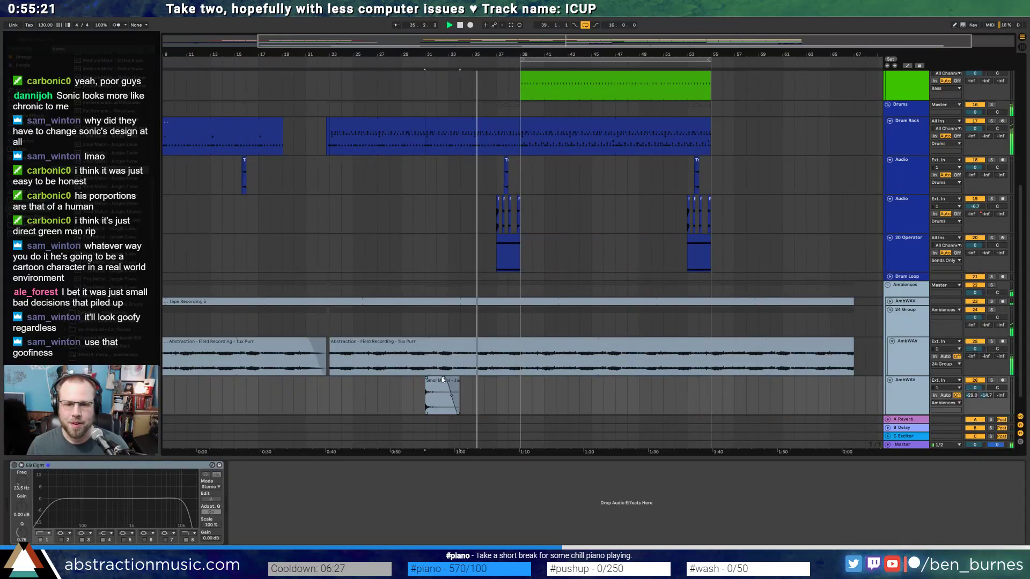
key(space)
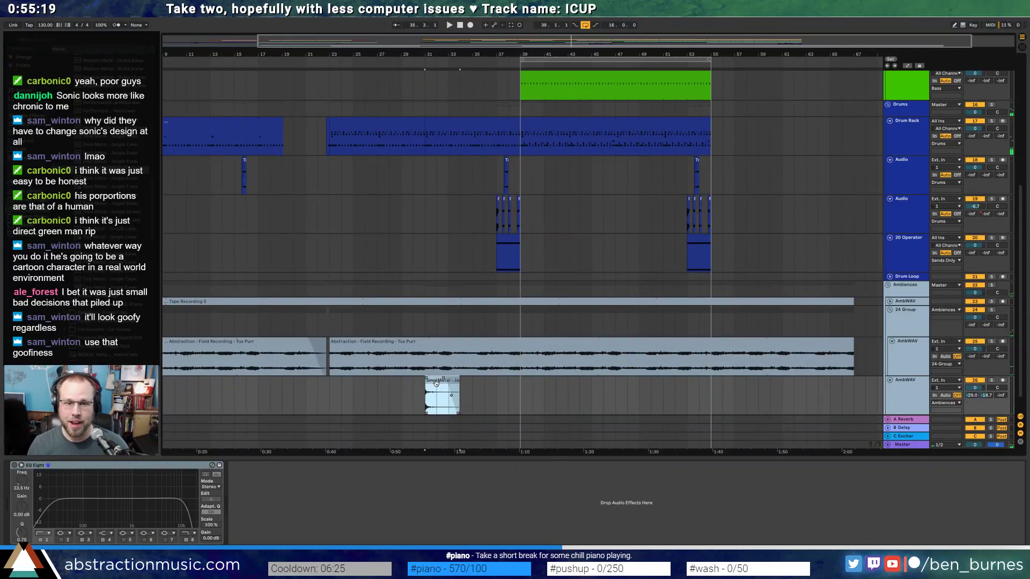
click(615, 406)
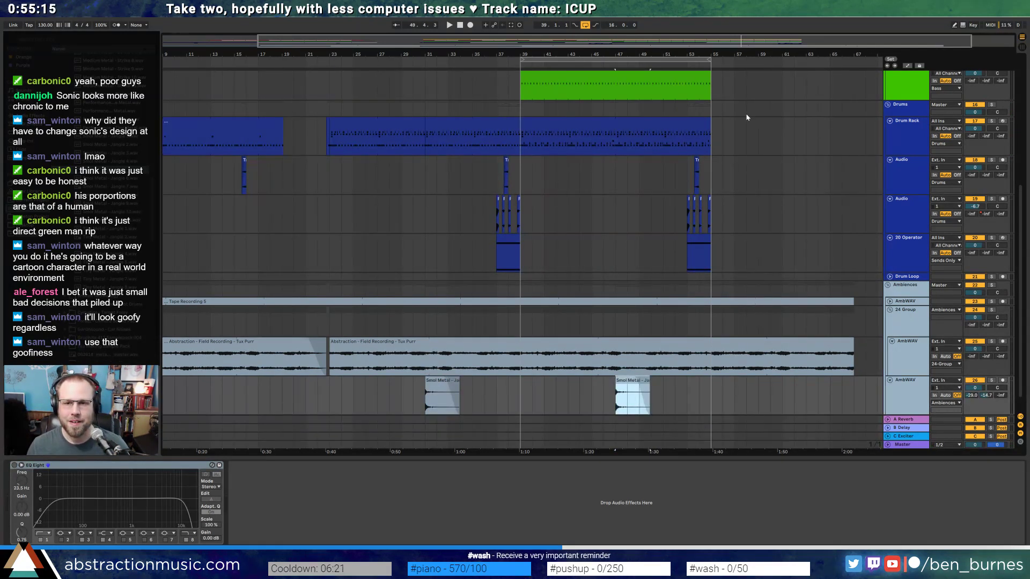
- Split the Drum Rack clip at bar 53 and deactivate every note except the kicks in its last two bars
scroll(721, 134, up, 5)
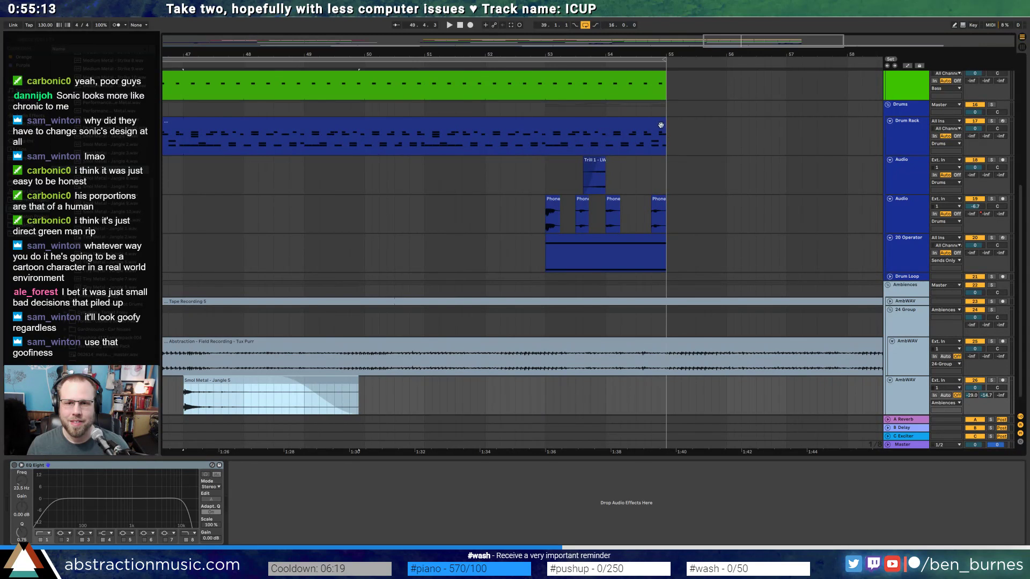
drag(552, 150, 663, 142)
double_click(626, 121)
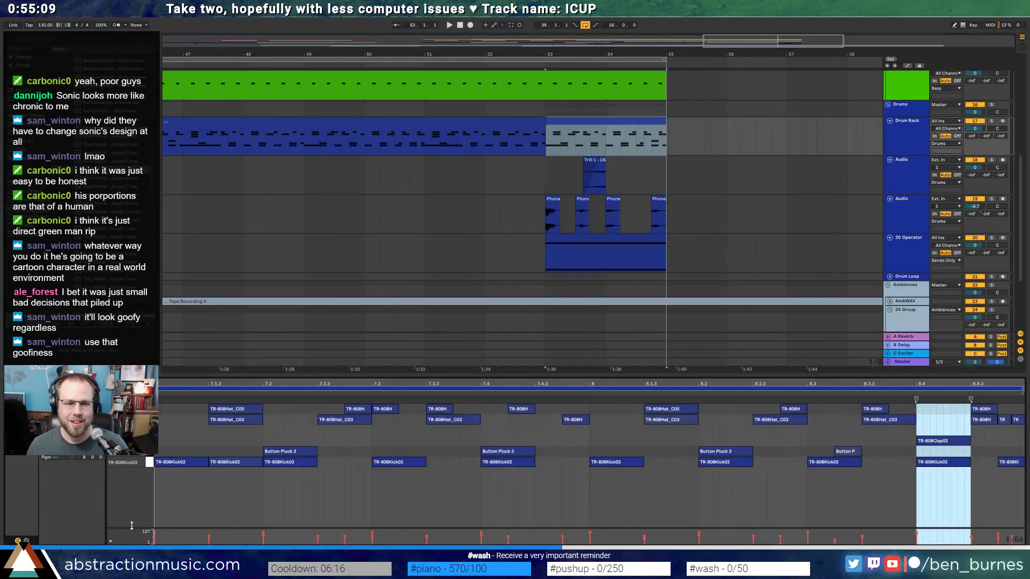
key(ctrl+a)
shift+click(150, 462)
key(0)
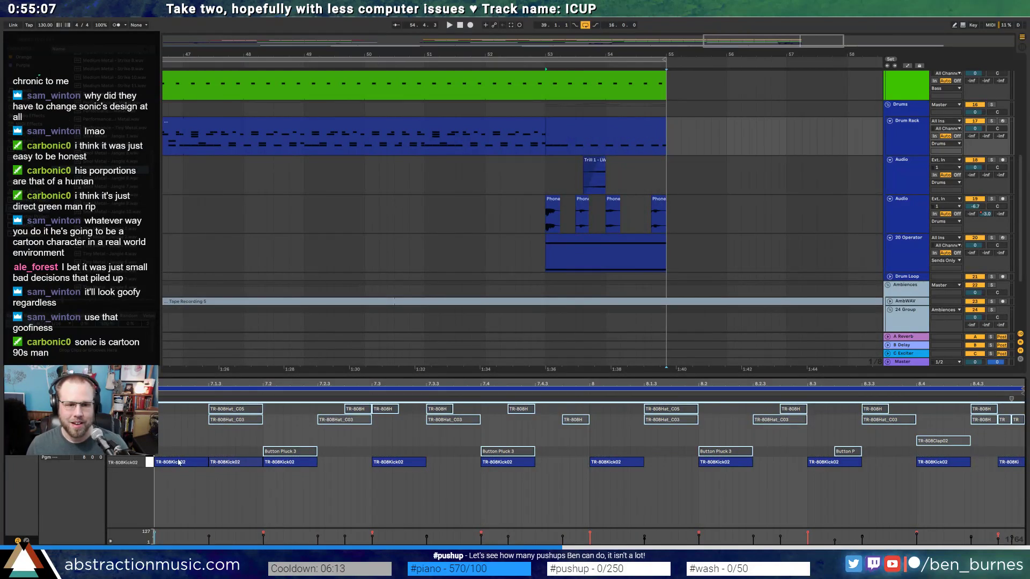
- Repeat the opening pair of kicks as continuous eighth notes up to 8.4 in the bar 53 drum clip, and delete the kick on 8.4
click(228, 469)
key(ctrl+d)
key(ctrl+d)
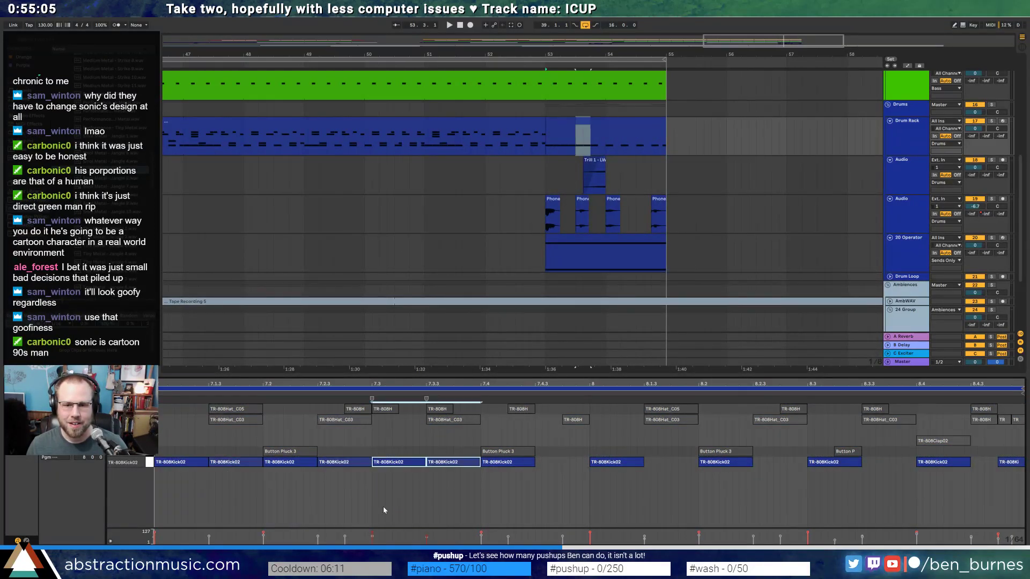
key(ctrl+d)
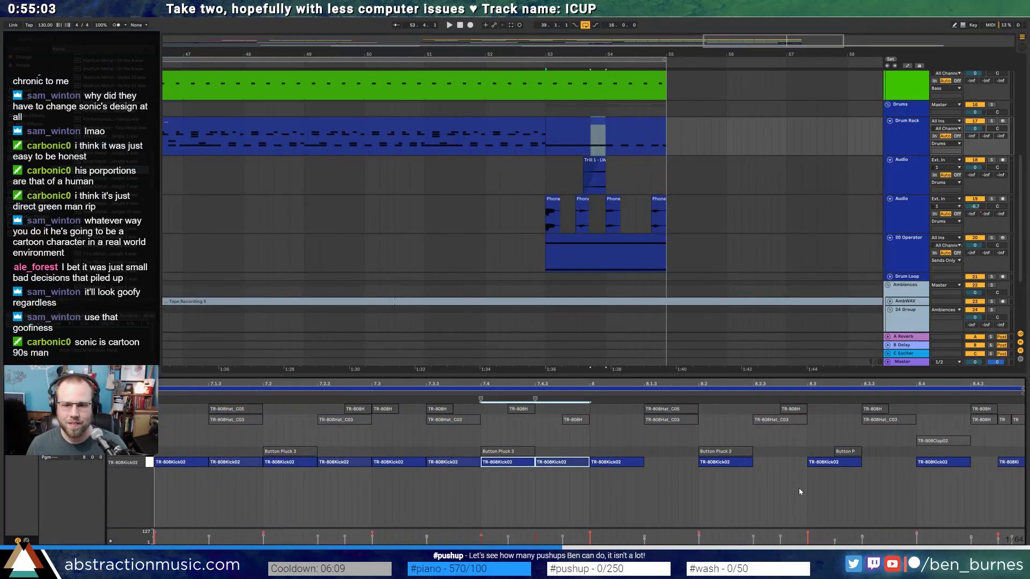
key(ctrl+d)
key(ctrl+d)
key(ctrl+d)
click(948, 467)
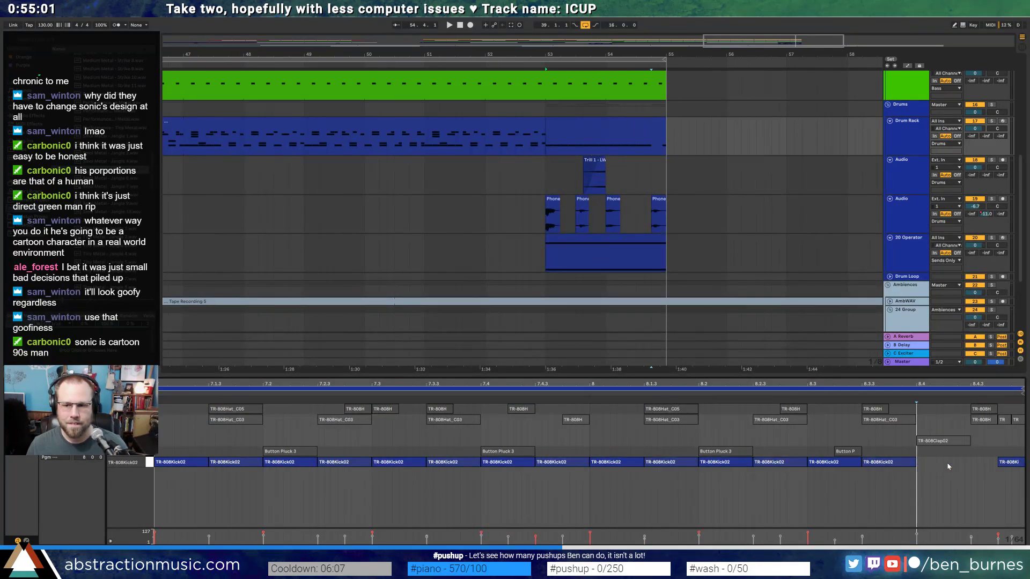
- Move the last kick to 8.4.3, extend it to the clip's end, and reactivate the TR-808Hat_C03 notes above it
drag(998, 467, 971, 466)
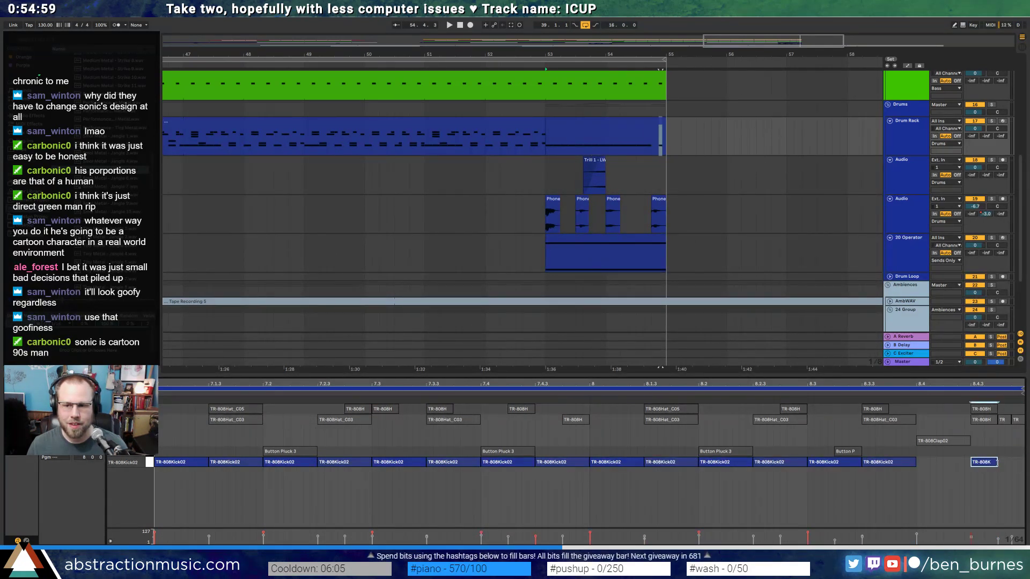
click(1021, 466)
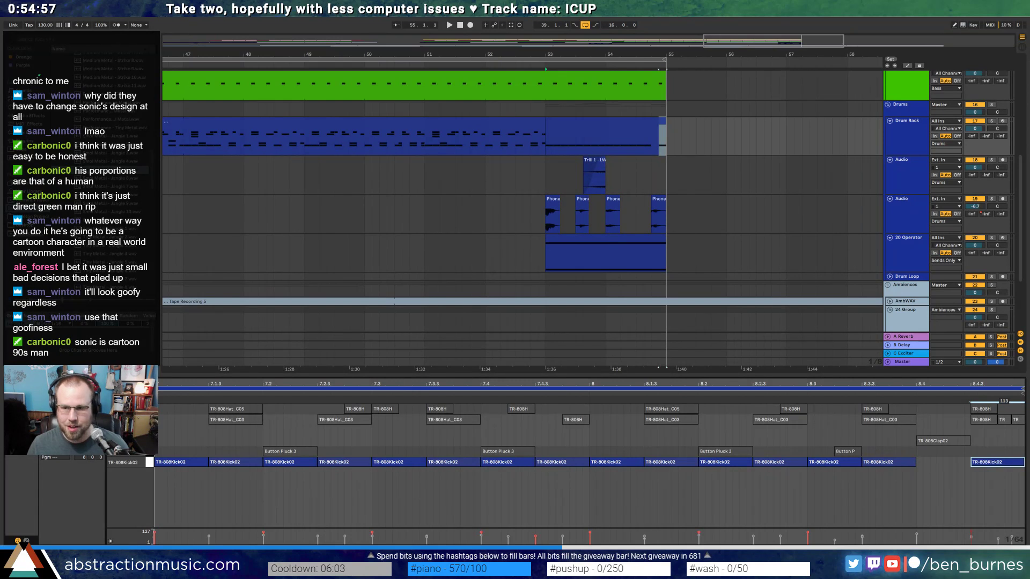
drag(964, 429, 1016, 421)
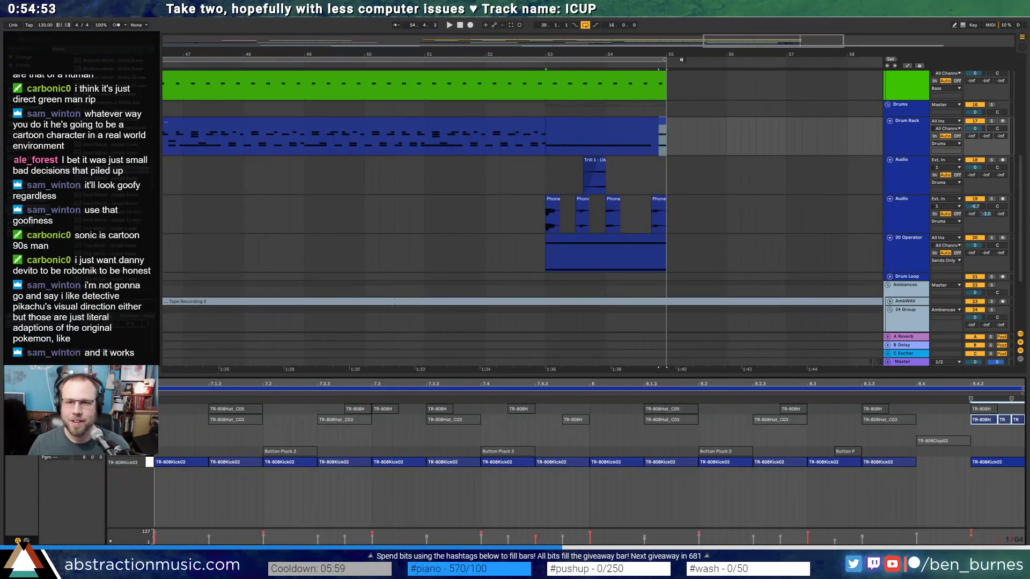
- Remove the 15 Operator part from bar 53 to 55 and the Bass part from bar 54 to its final half beat
drag(752, 41, 752, 25)
click(497, 120)
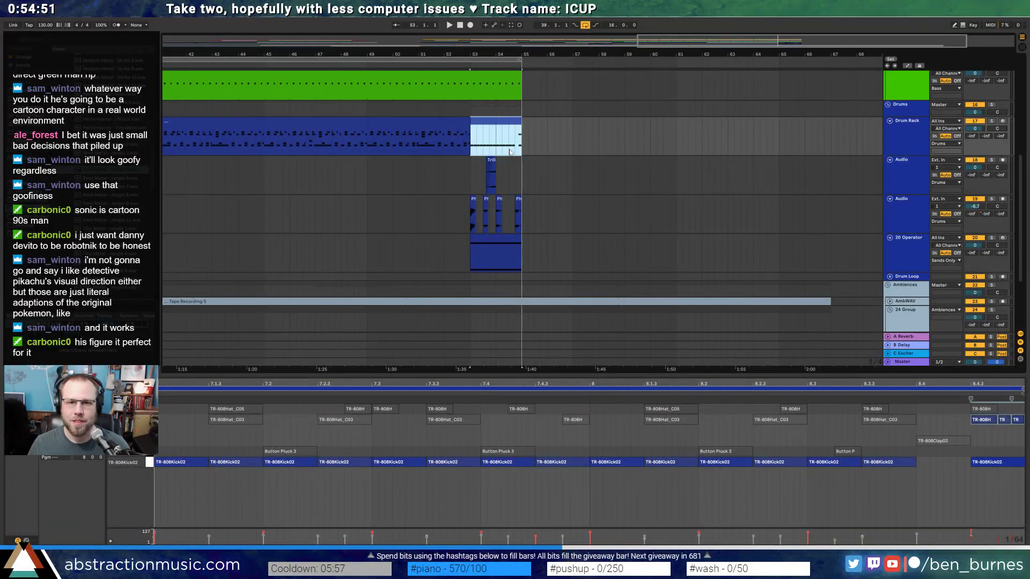
scroll(505, 127, up, 2)
scroll(515, 143, up, 2)
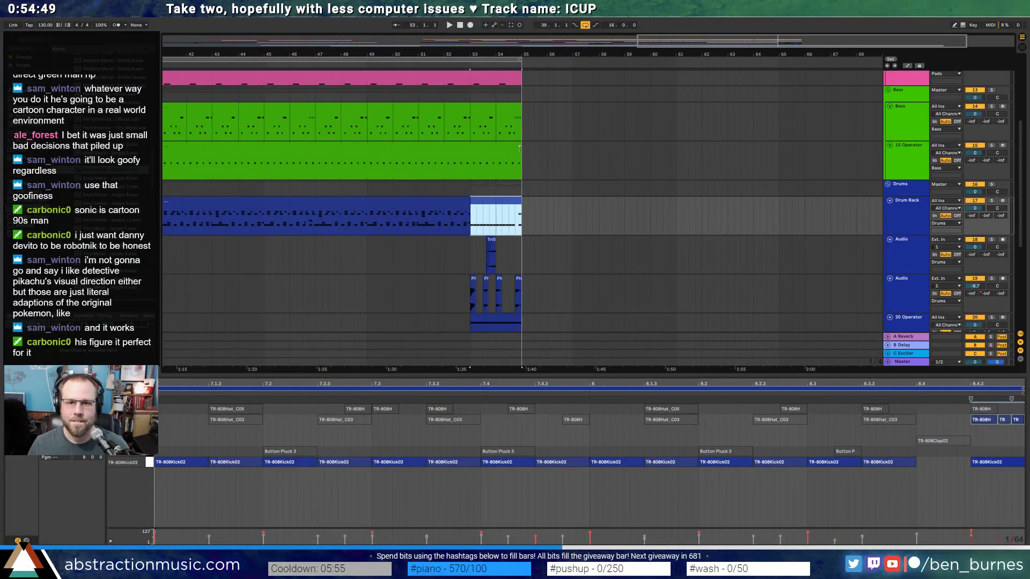
drag(520, 149, 471, 149)
drag(498, 107, 515, 115)
- Deactivate the Bass clip at bar 53 and play the looped section
click(491, 117)
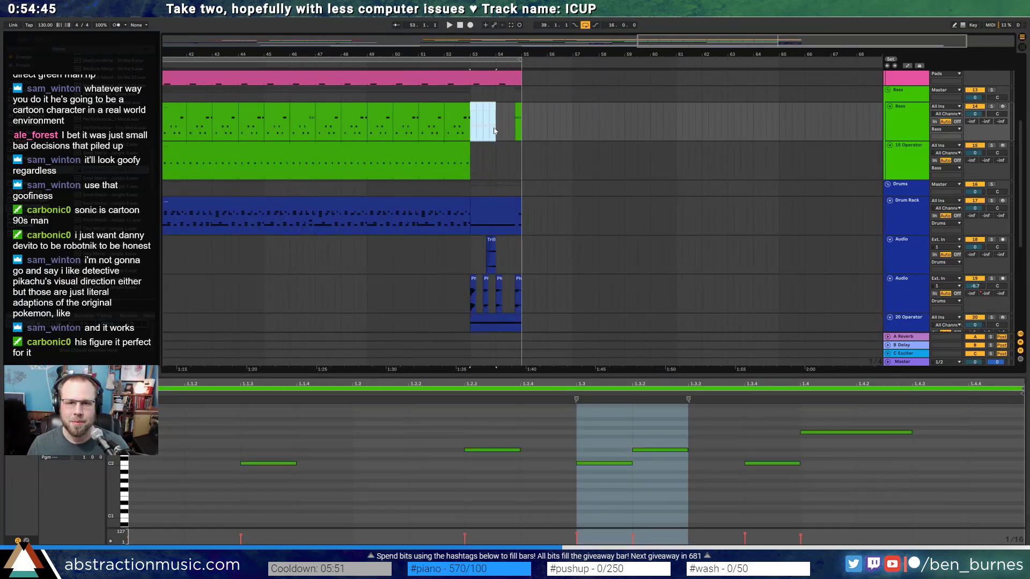
scroll(493, 129, up, 3)
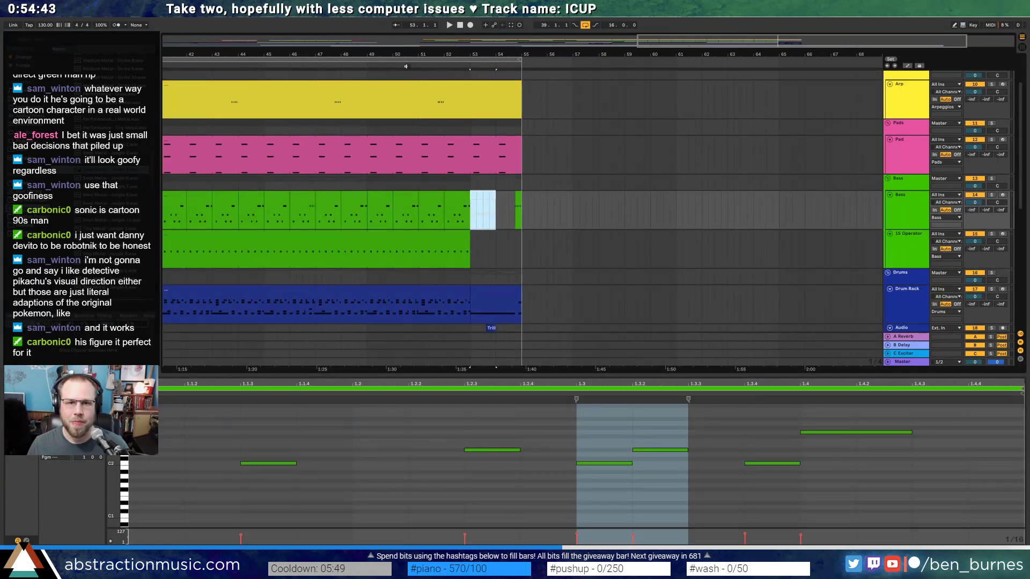
click(409, 66)
key(shift+Tab)
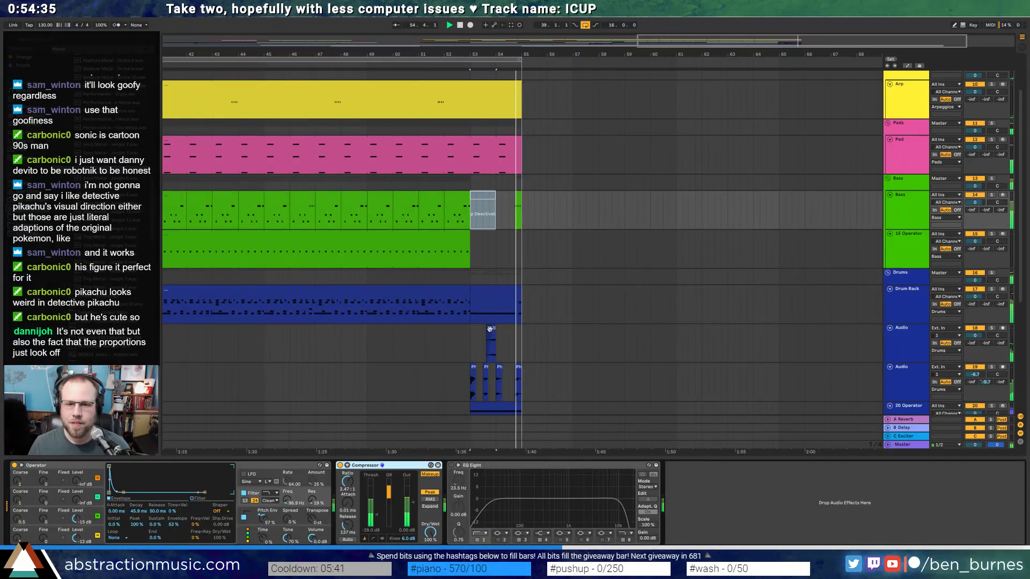
- Reactivate the TR-808Clap02 note on 8.4 in the Drum Rack clip at bar 53
double_click(489, 329)
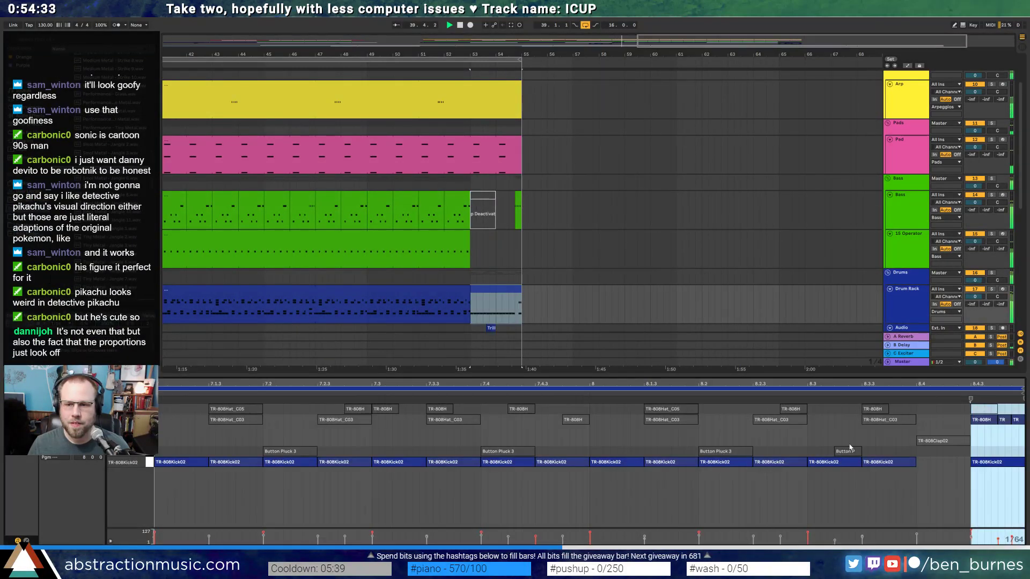
click(939, 443)
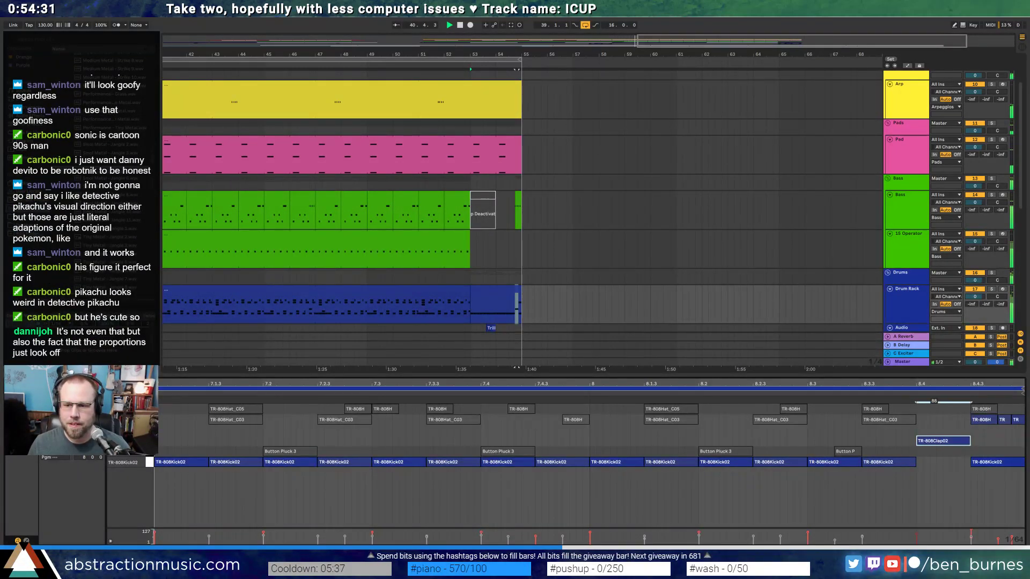
scroll(484, 240, down, 2)
key(shift+Tab)
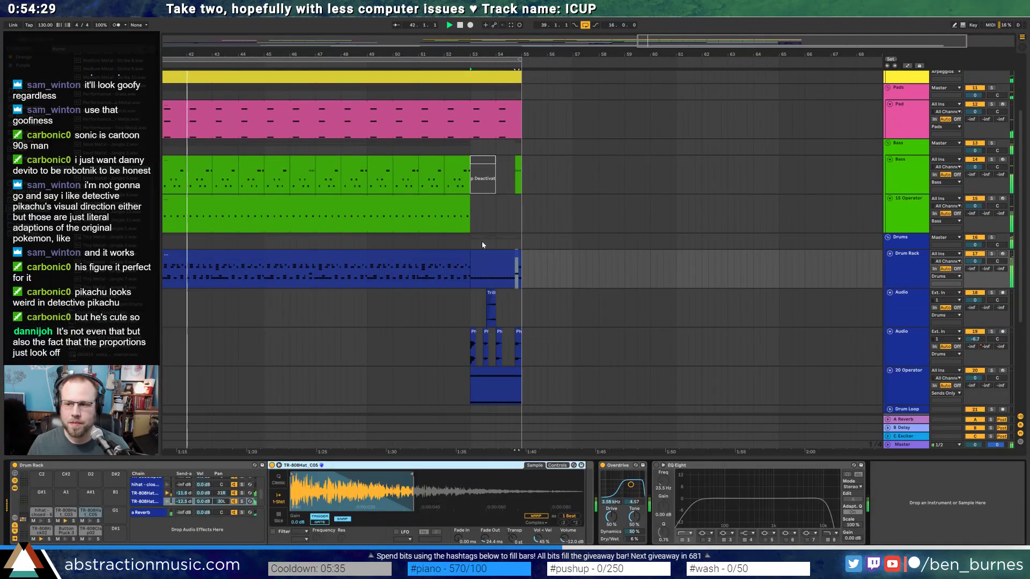
- Deactivate the Trill 1 clip just before bar 54 on the upper drum Audio track and open the Drum Rack clip at bar 53
scroll(481, 246, down, 2)
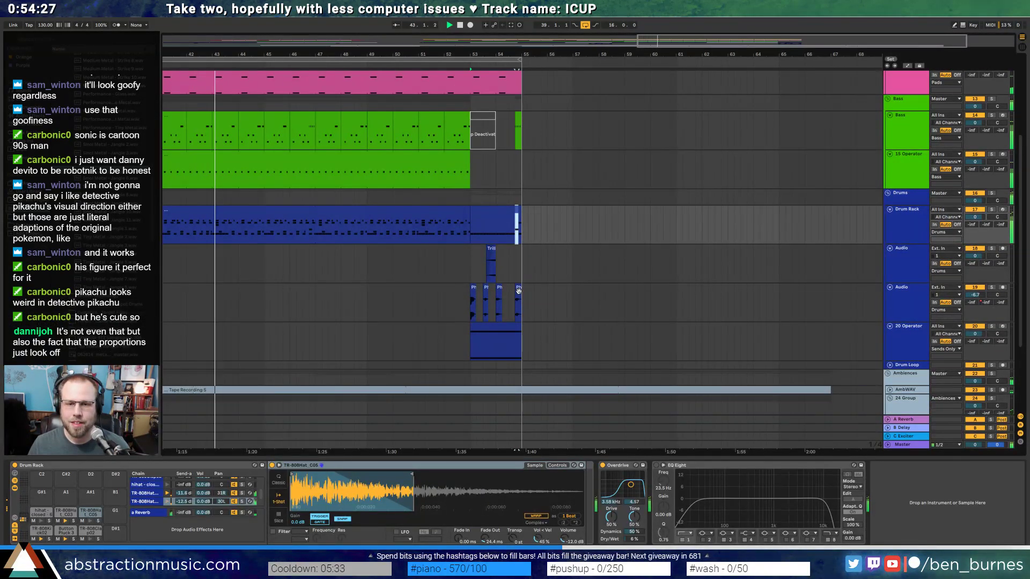
click(491, 263)
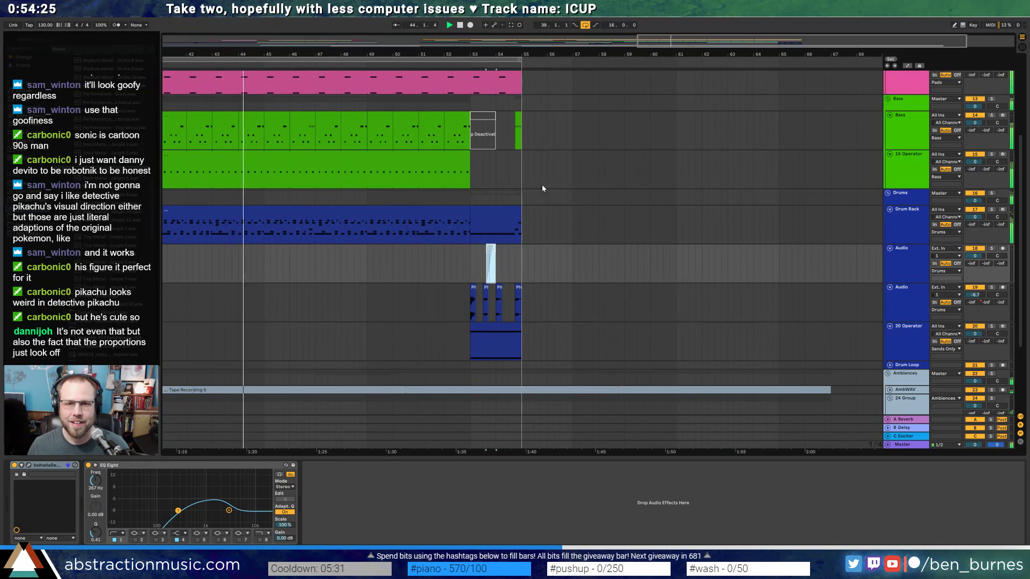
double_click(333, 43)
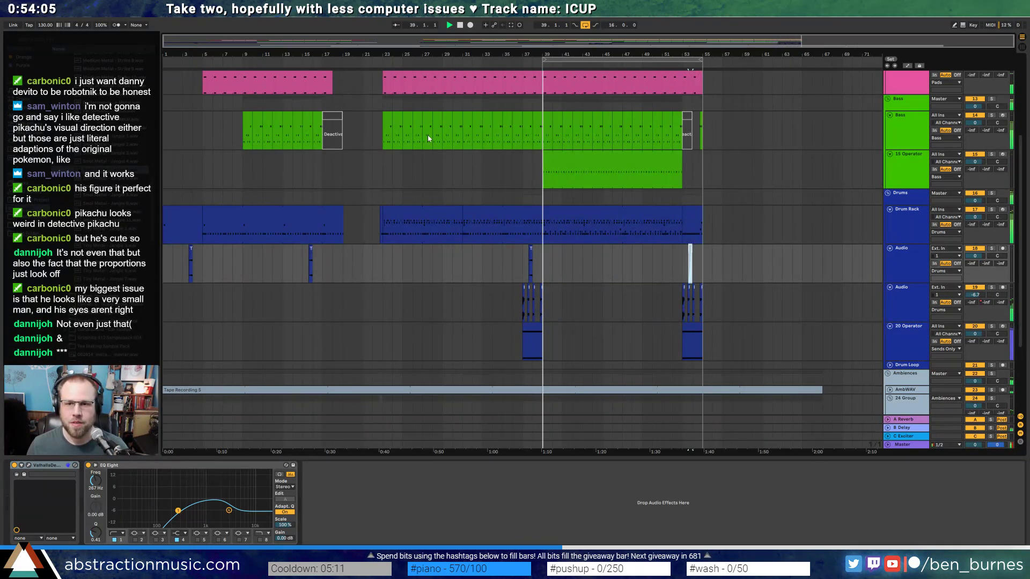
double_click(698, 218)
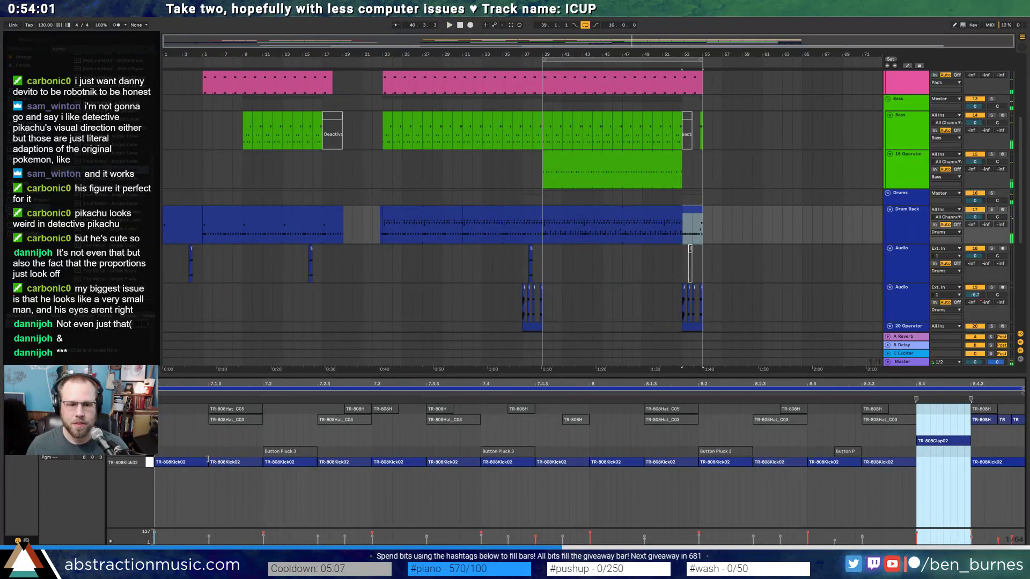
- Try splitting the first kick of the bar 53 drum clip into sixteenth notes and repeating them, and restore its original length
drag(208, 459, 181, 461)
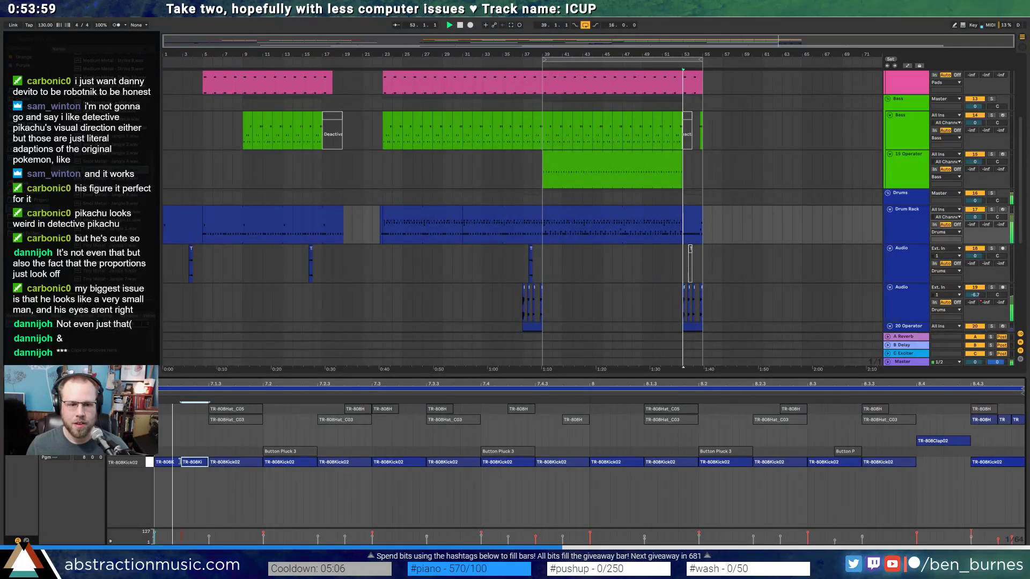
key(ctrl+d)
drag(198, 472, 199, 473)
key(ctrl+d)
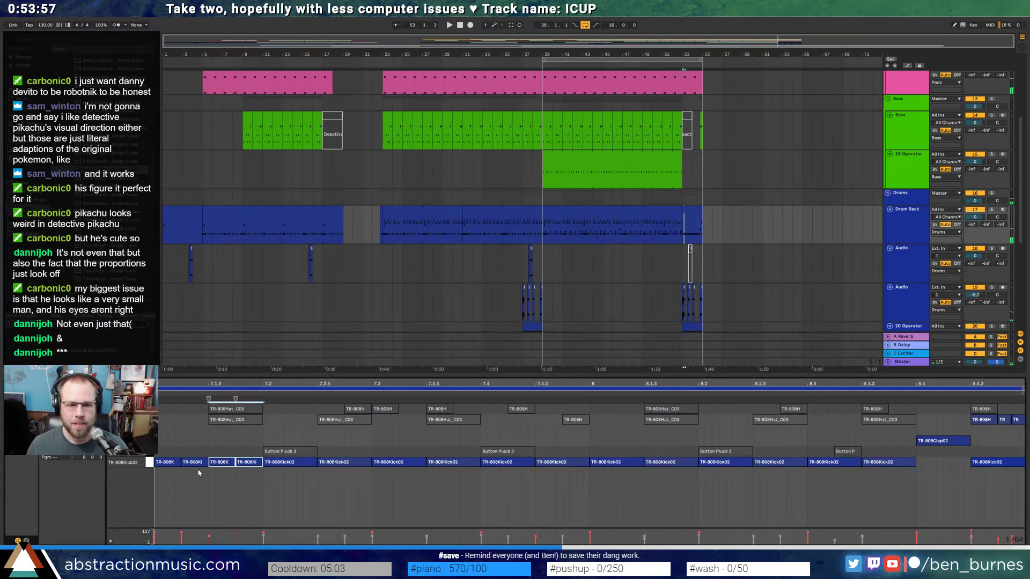
key(ctrl+z)
key(ctrl+z)
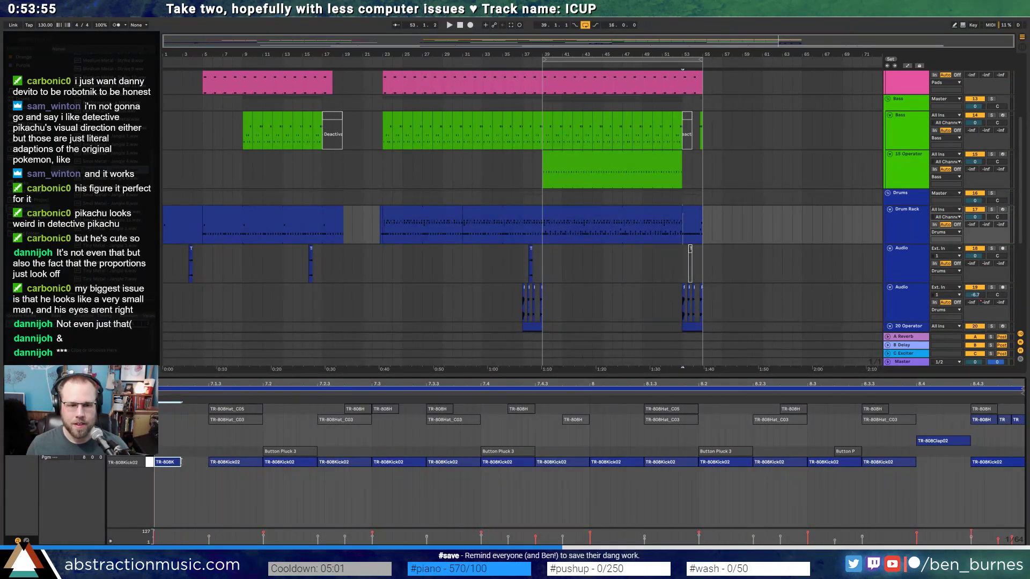
drag(194, 462, 208, 462)
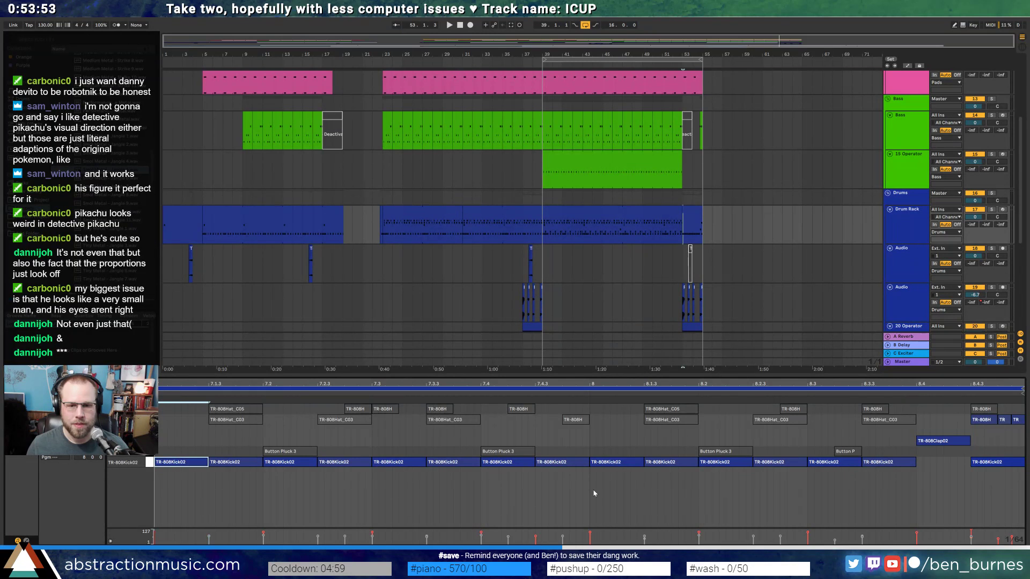
- Shorten the kick at bar 8 of the drum clip to a sixteenth note and repeat it continuously up to 8.4
drag(642, 463, 625, 463)
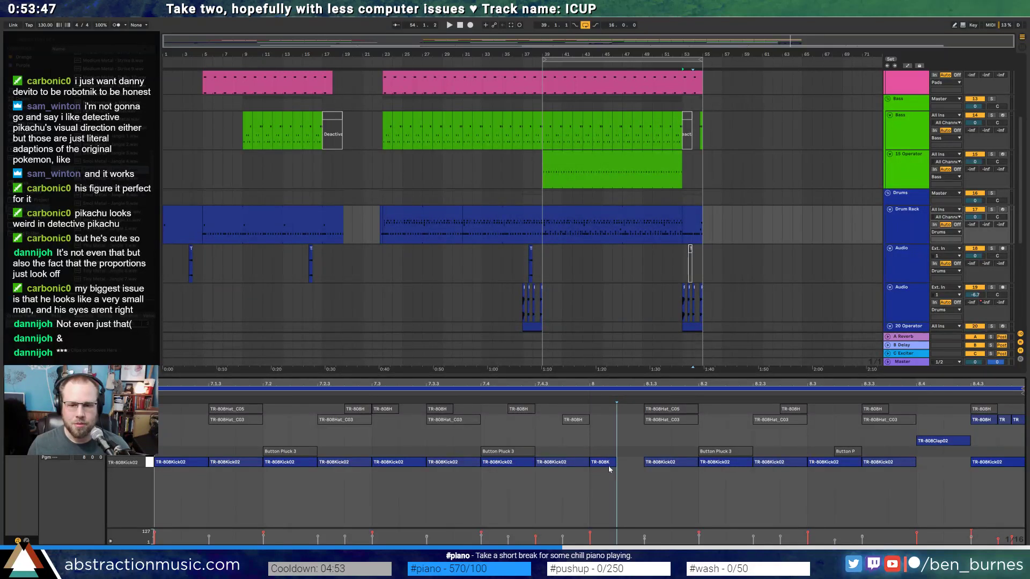
key(ctrl+d)
key(ctrl+d)
key(ctrl+d)
key(ctrl+d)
key(ctrl+d)
key(ctrl+d)
key(ctrl+d)
key(ctrl+d)
key(ctrl+d)
key(ctrl+d)
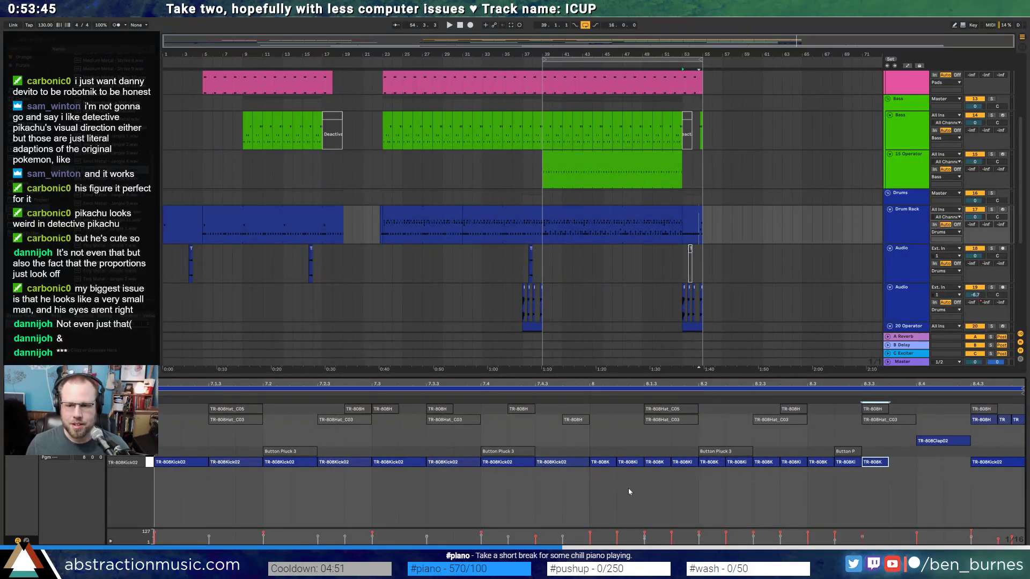
key(ctrl+d)
- Lower the velocity of every second sixteenth-note kick between bar 8 and 8.4, and play the loop
click(630, 462)
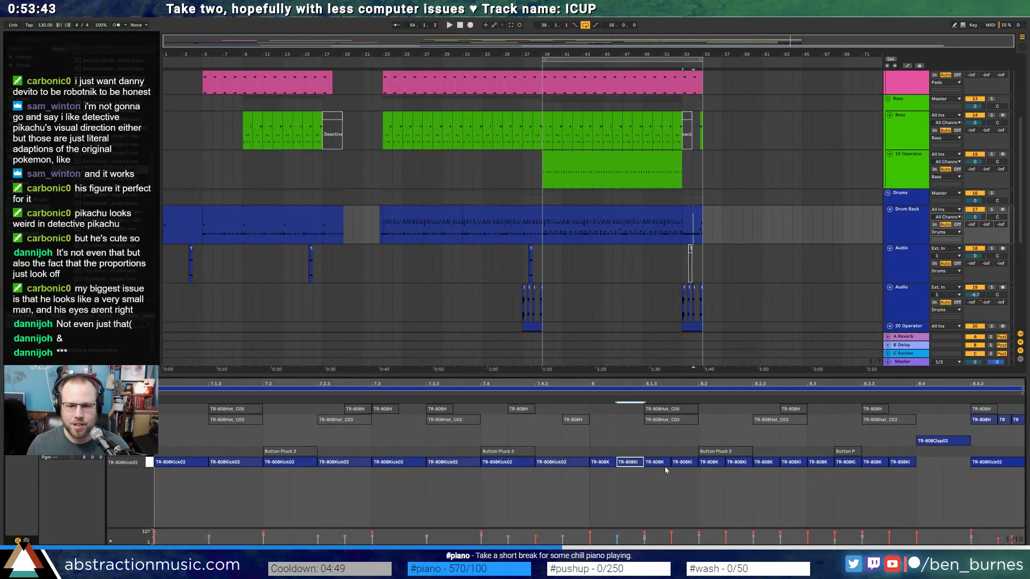
click(691, 461)
drag(736, 462, 786, 467)
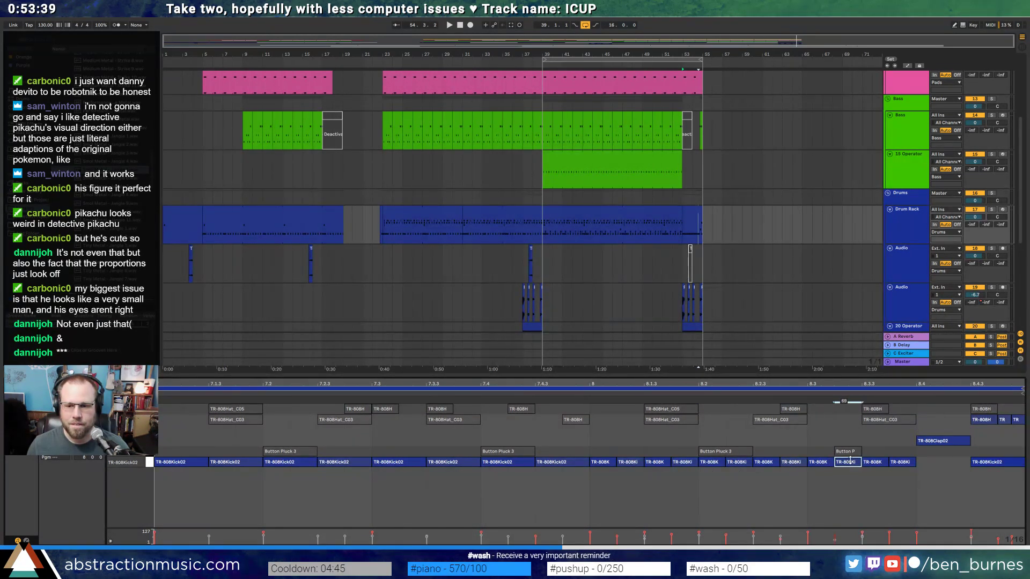
click(907, 462)
key(space)
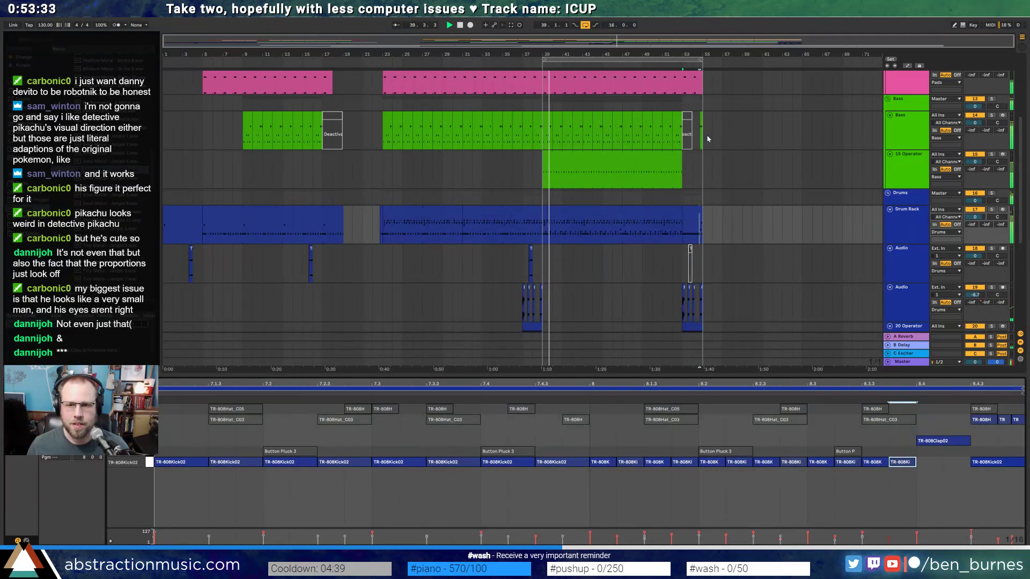
- Deactivate the short Bass clip just before bar 55 and play the ending from bar 53
click(701, 119)
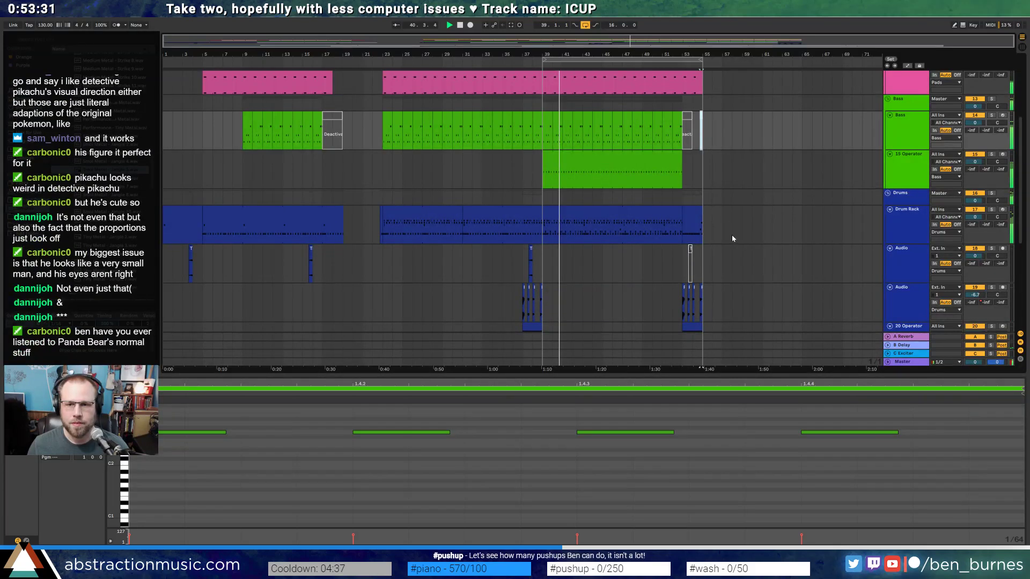
scroll(731, 234, up, 5)
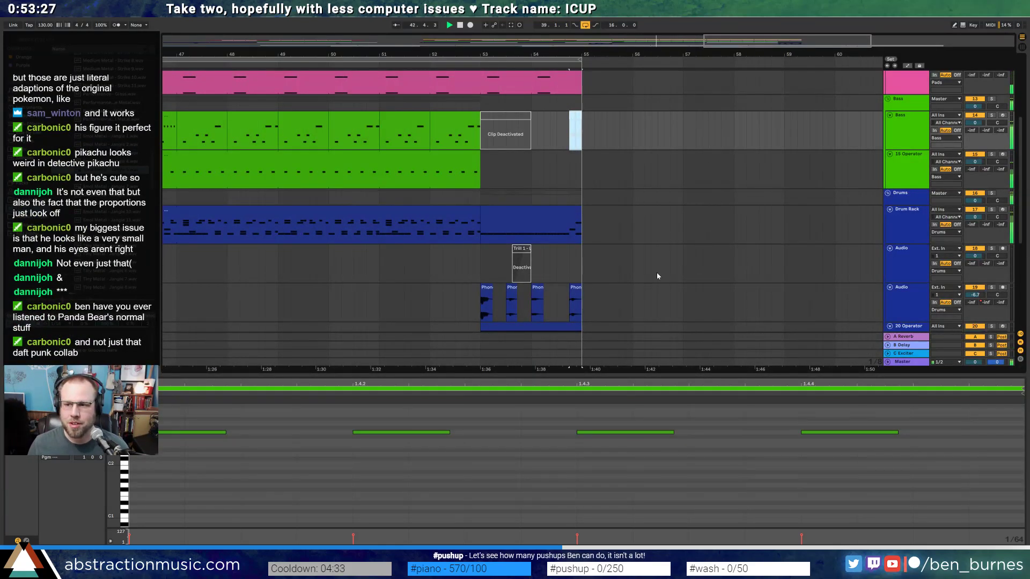
scroll(641, 278, up, 3)
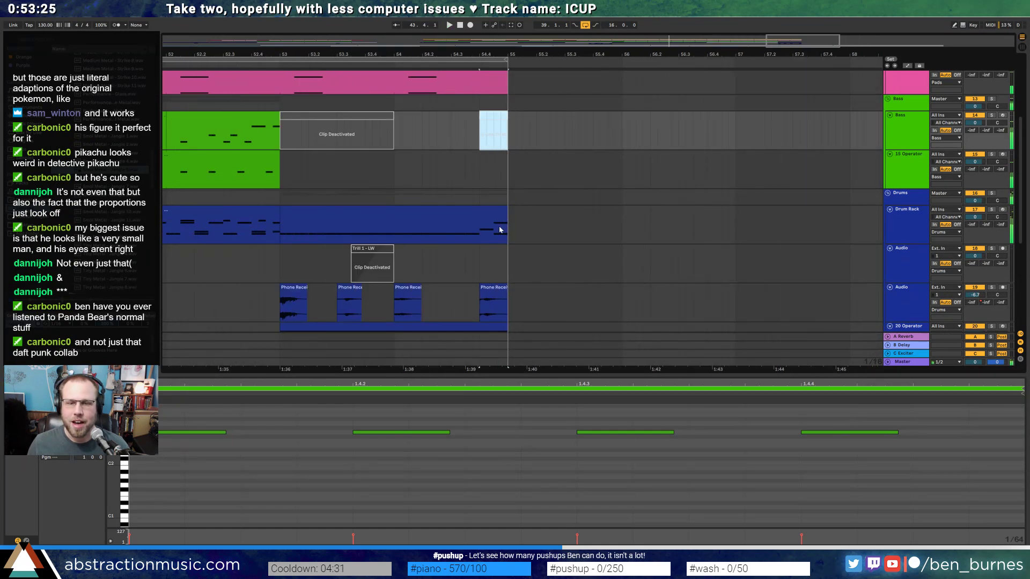
click(284, 291)
key(space)
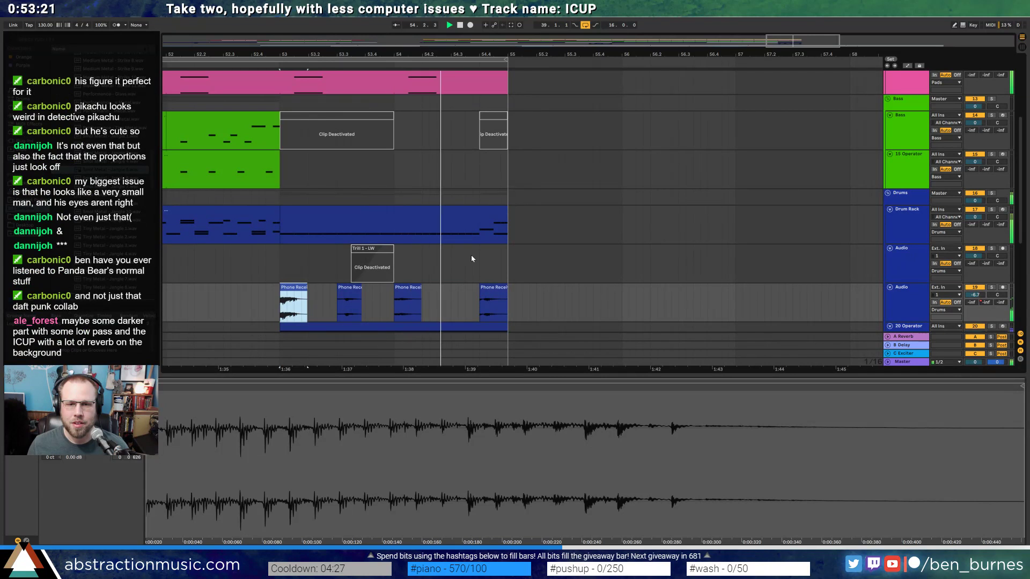
- Raise the Drum Rack's A-Reverb send automation to -7.0 dB over the clap just before bar 55, and play the result
click(489, 217)
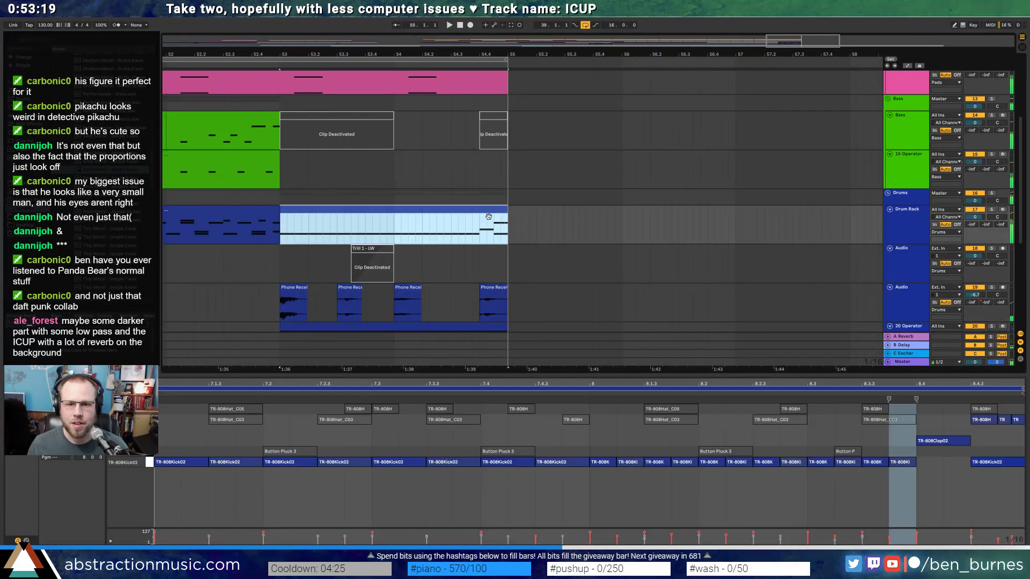
click(942, 443)
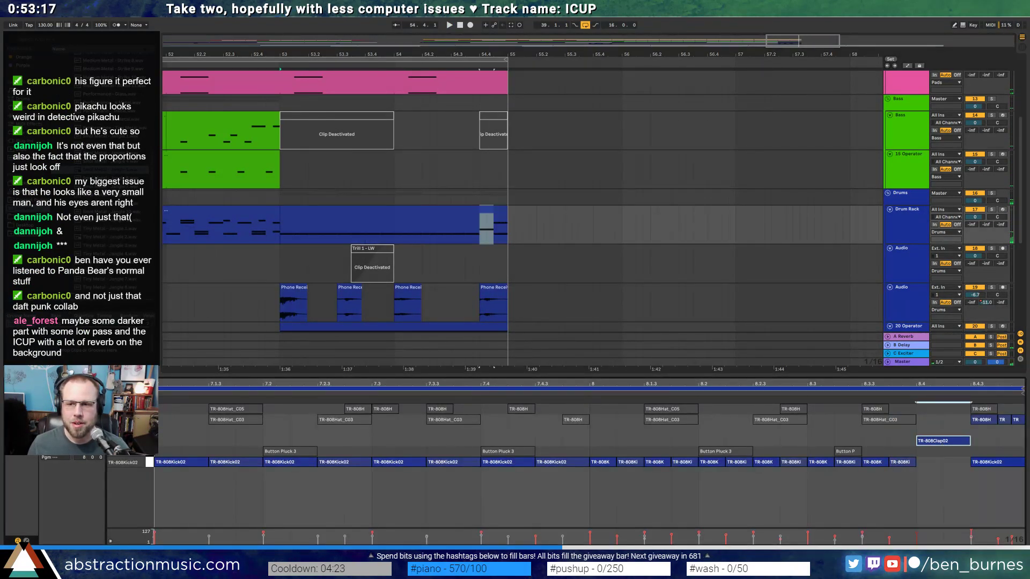
click(530, 233)
key(a)
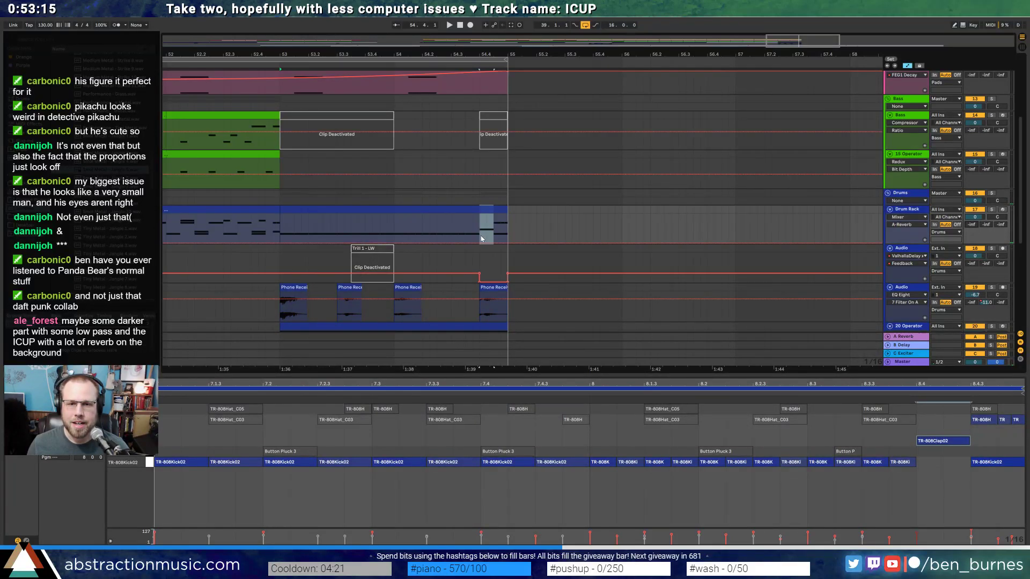
drag(486, 232, 486, 219)
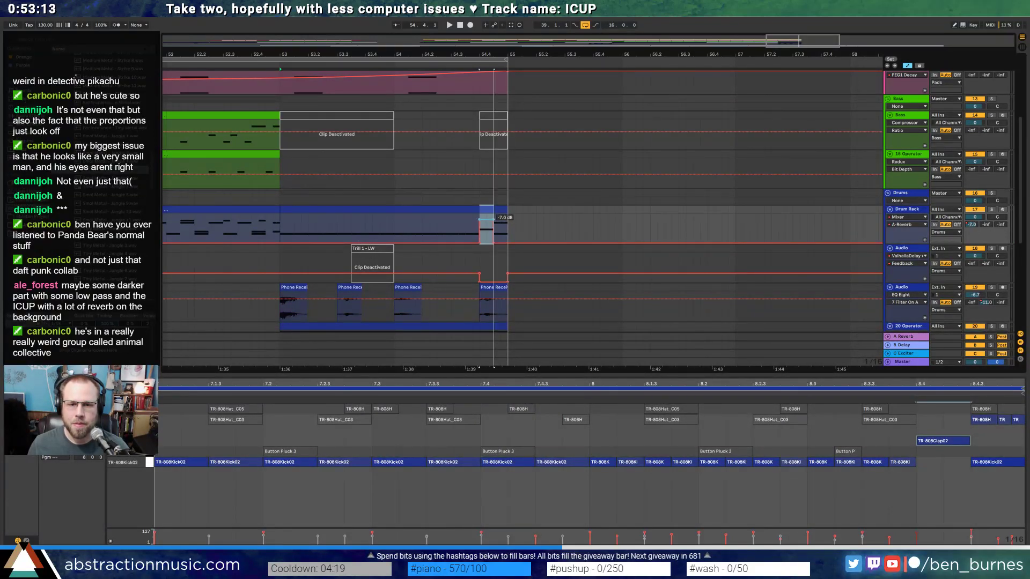
click(466, 224)
key(space)
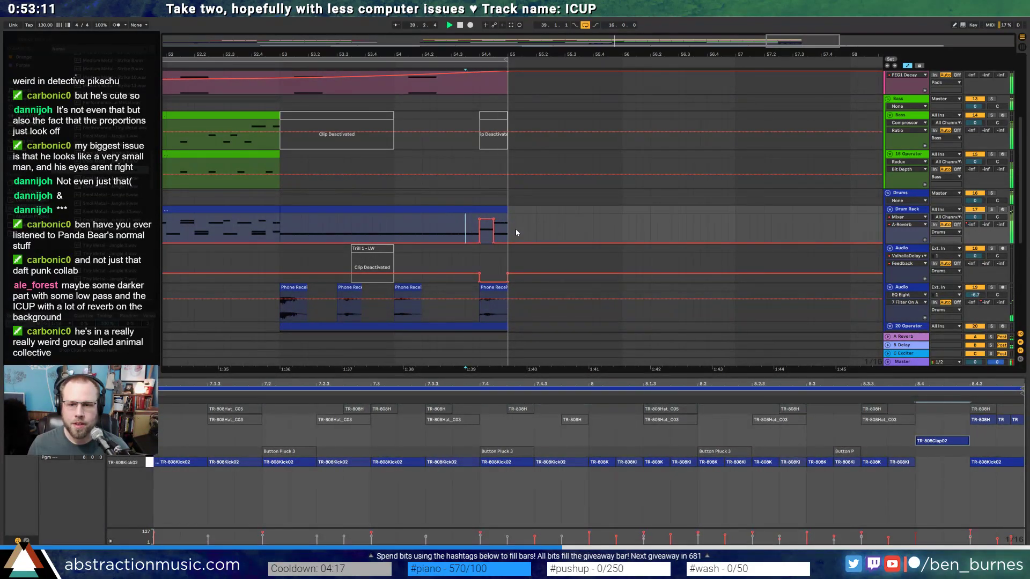
- Deactivate the kick and hi-hat notes at 8.4.3 following the clap in the drum clip
drag(987, 481, 1013, 417)
key(0)
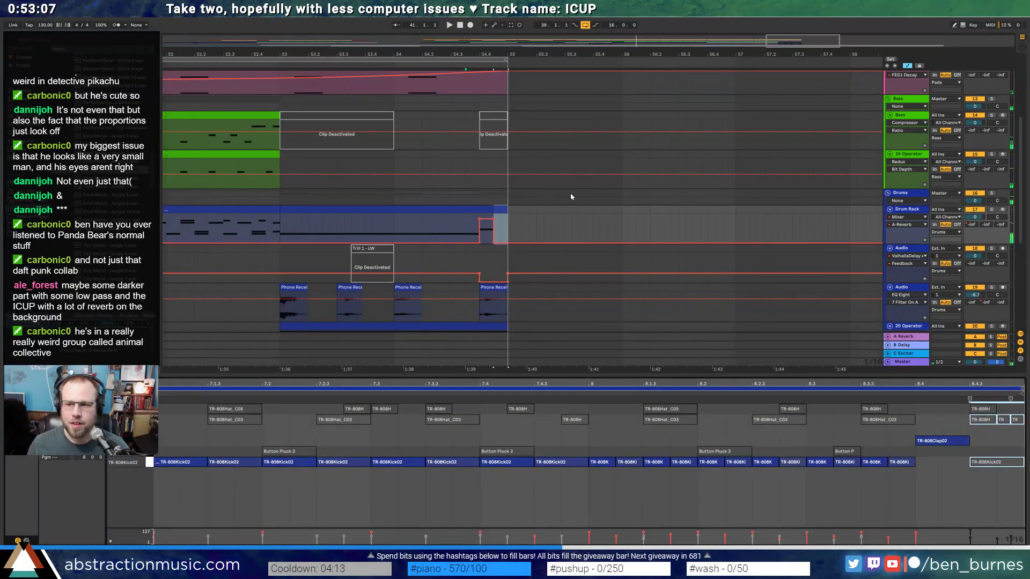
scroll(496, 116, up, 4)
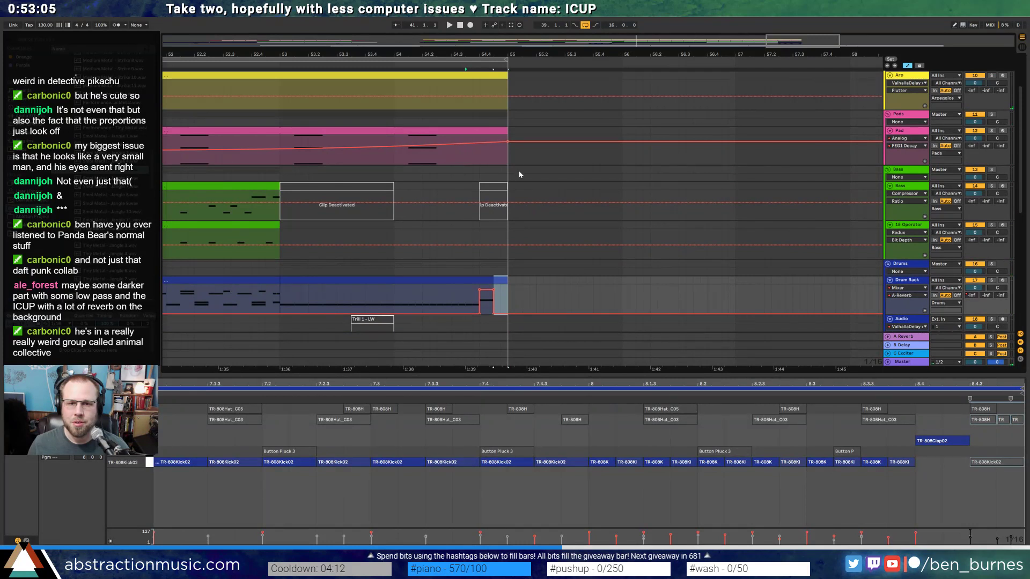
scroll(520, 174, down, 6)
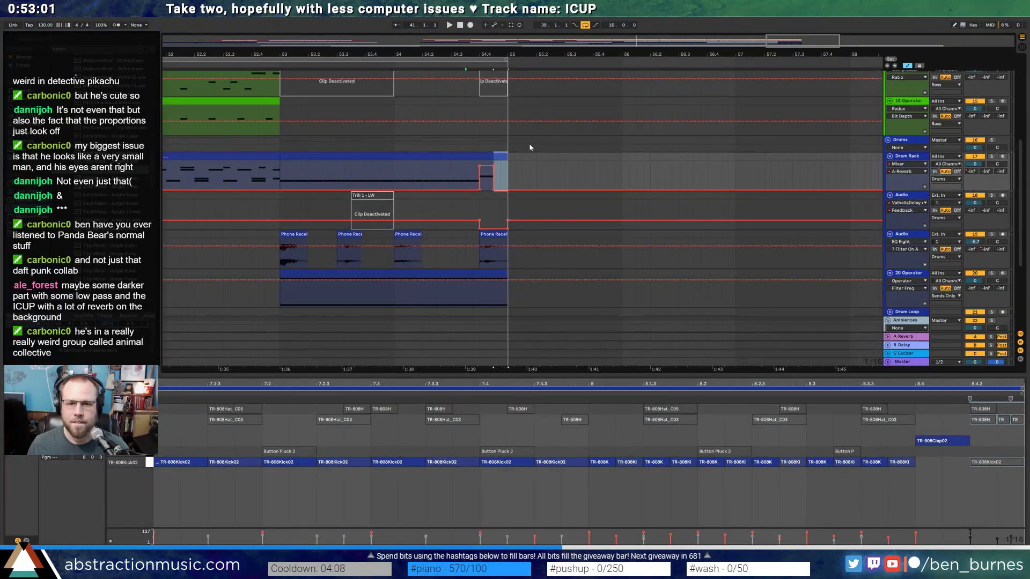
- Delete the whole effect chain, from Saturator to EQ Eight, on the C Exciter return track
click(486, 155)
scroll(538, 182, down, 5)
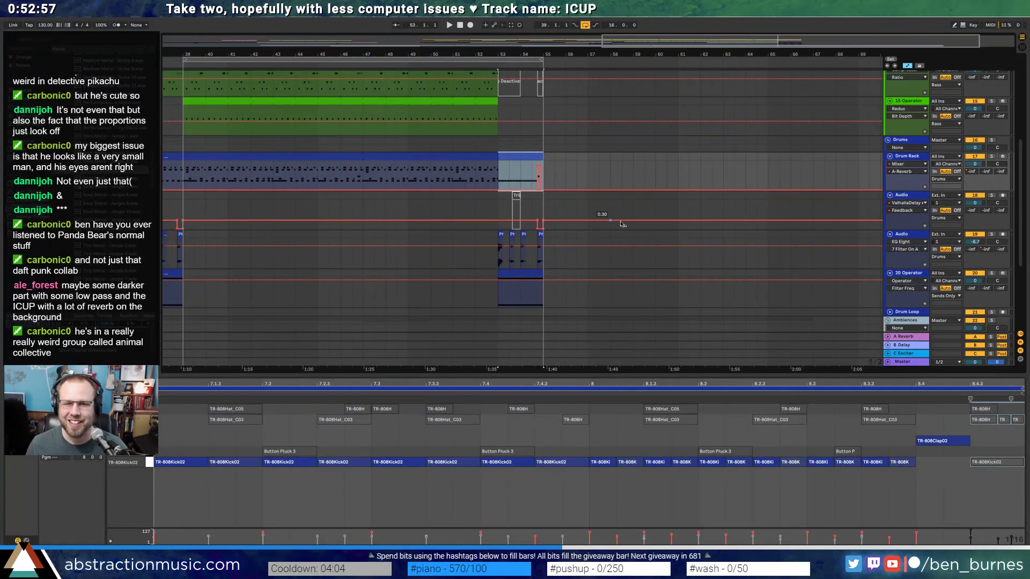
click(985, 172)
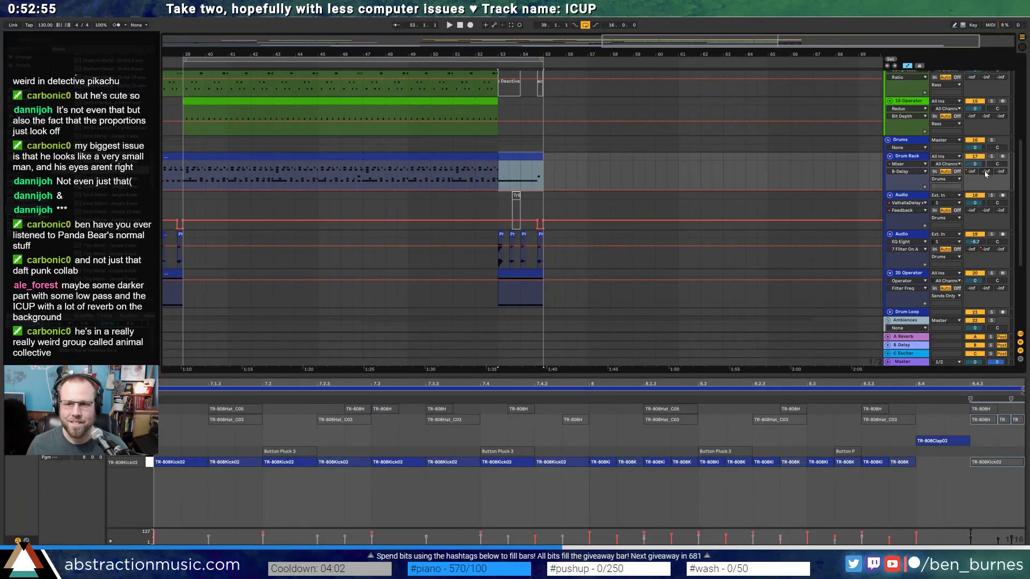
key(shift+Tab)
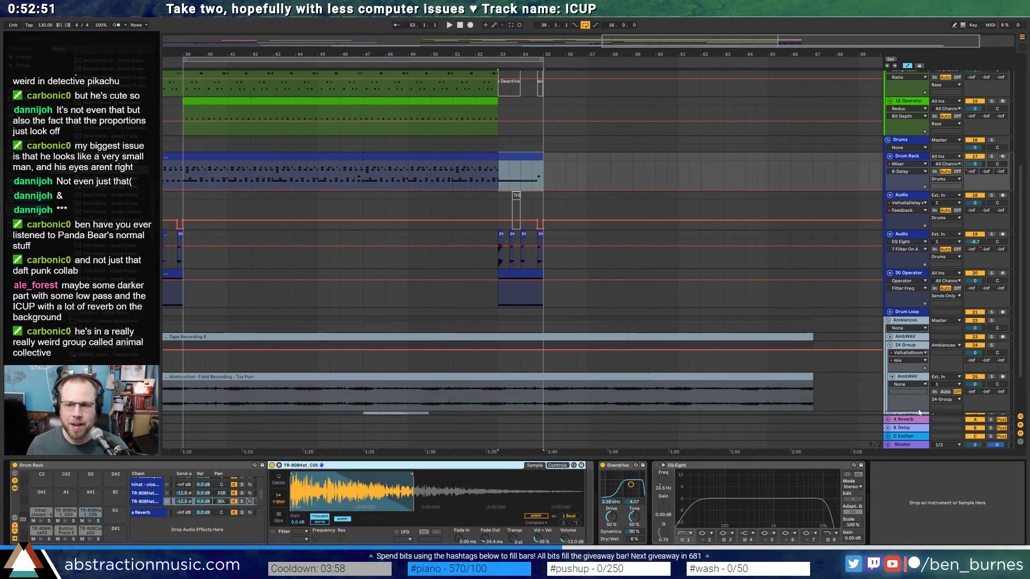
click(910, 428)
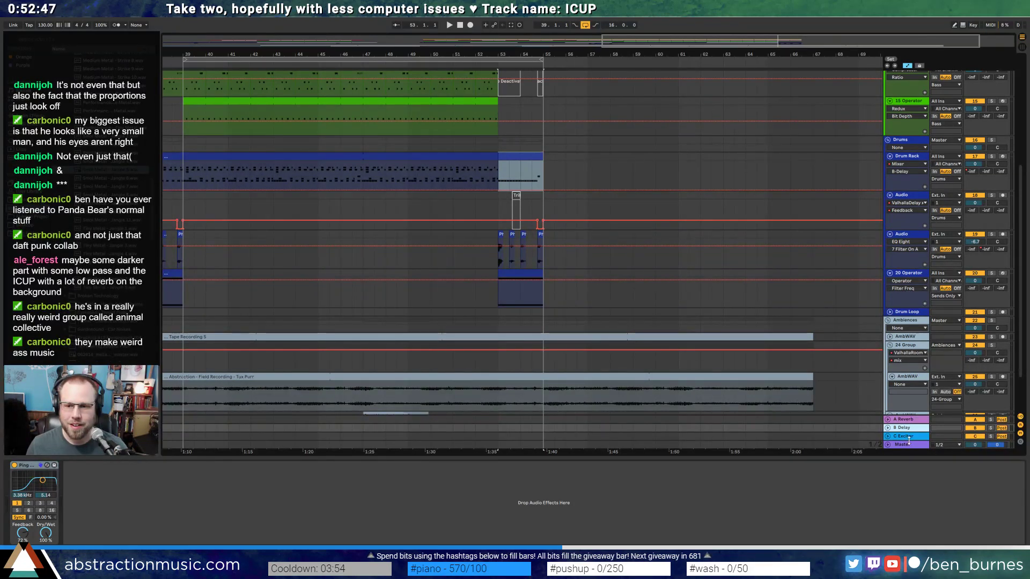
click(907, 437)
click(46, 467)
shift+click(438, 466)
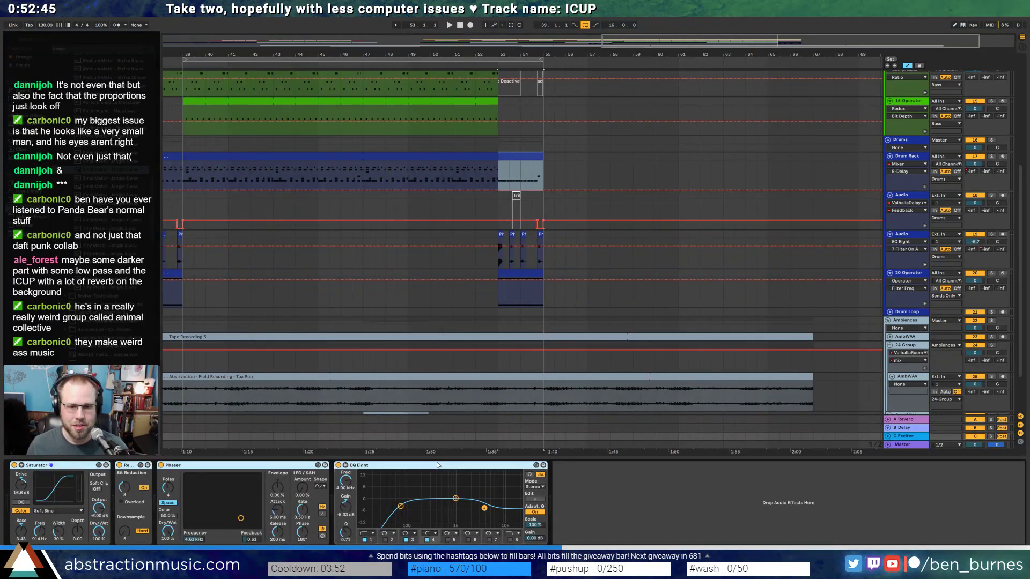
key(Delete)
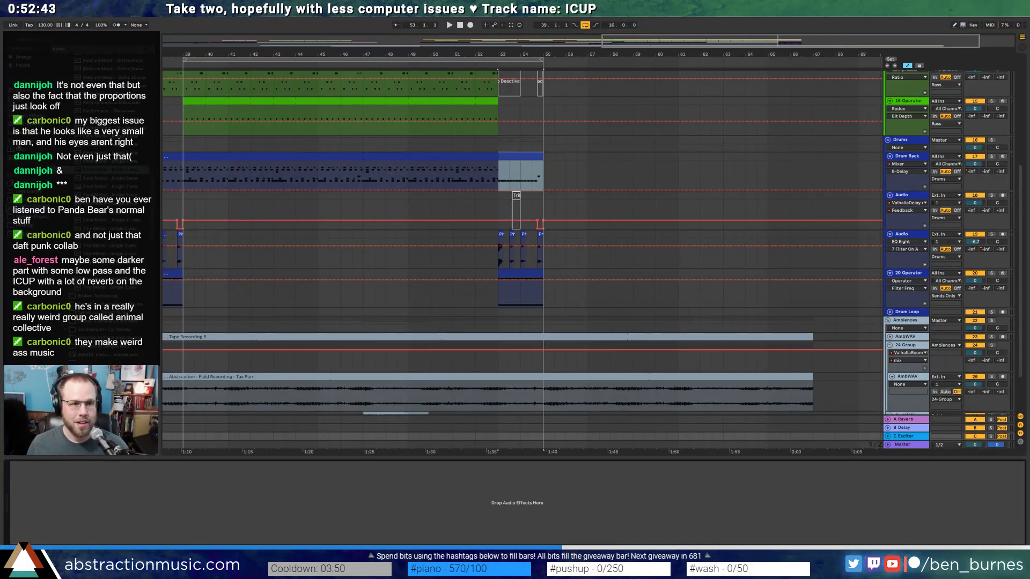
- Load the ValhallaDelay plug-in on the C Exciter return track
click(19, 143)
drag(94, 157, 130, 508)
drag(647, 260, 662, 232)
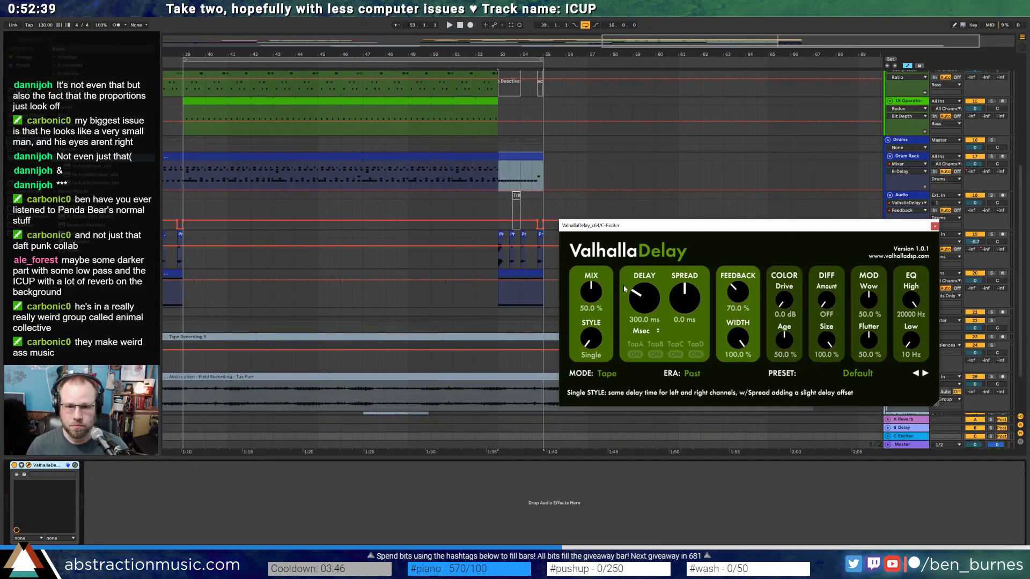
- Set ValhallaDelay to Quad style with 424 ms delay, 5.6% spacing, 68.4% feedback and 5.3 dB drive, and adjust its age, diffusion, modulation and high EQ
drag(590, 337, 594, 270)
drag(592, 340, 594, 322)
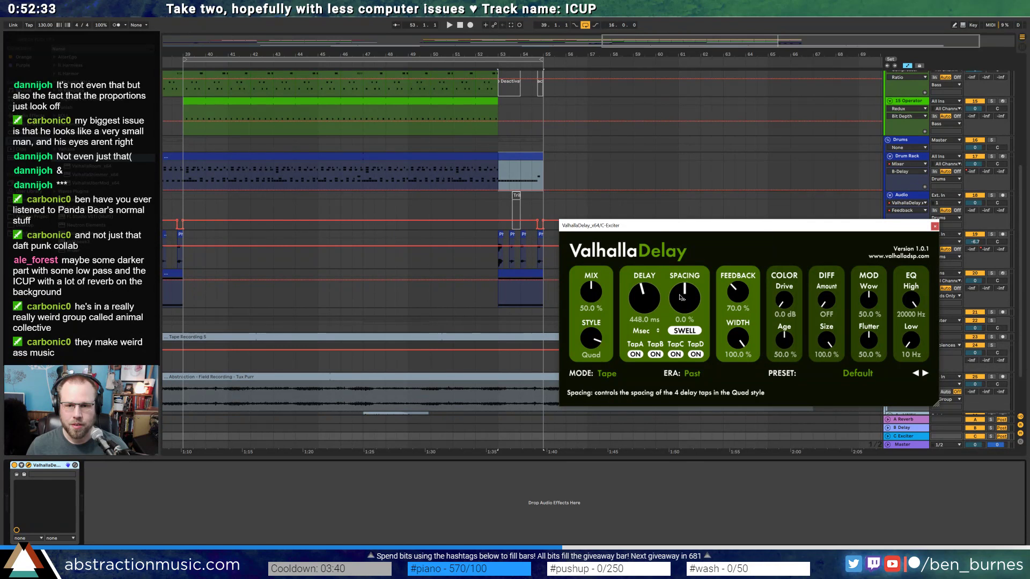
drag(680, 305, 826, 296)
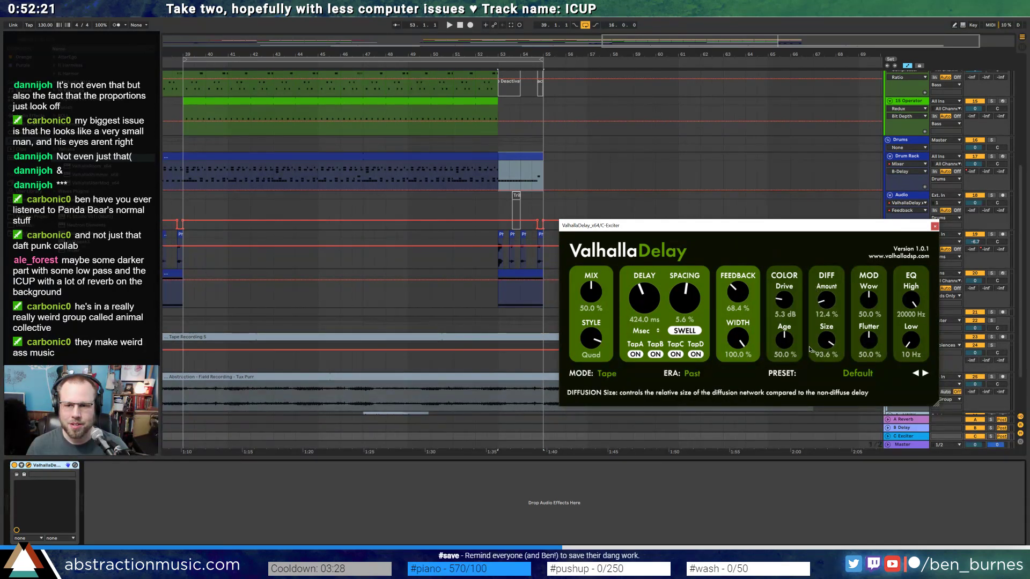
drag(784, 339, 785, 336)
drag(868, 299, 911, 305)
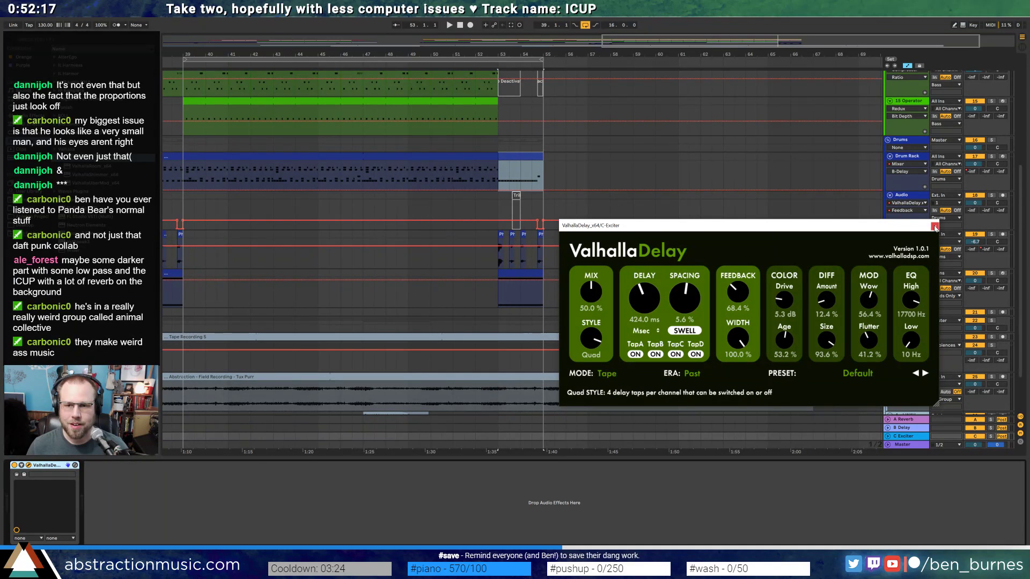
- Draw a Feedback automation swell on the C Exciter return from bar 55 to 59, peaking at about 0.70, and play it with looping off
drag(907, 225, 520, 334)
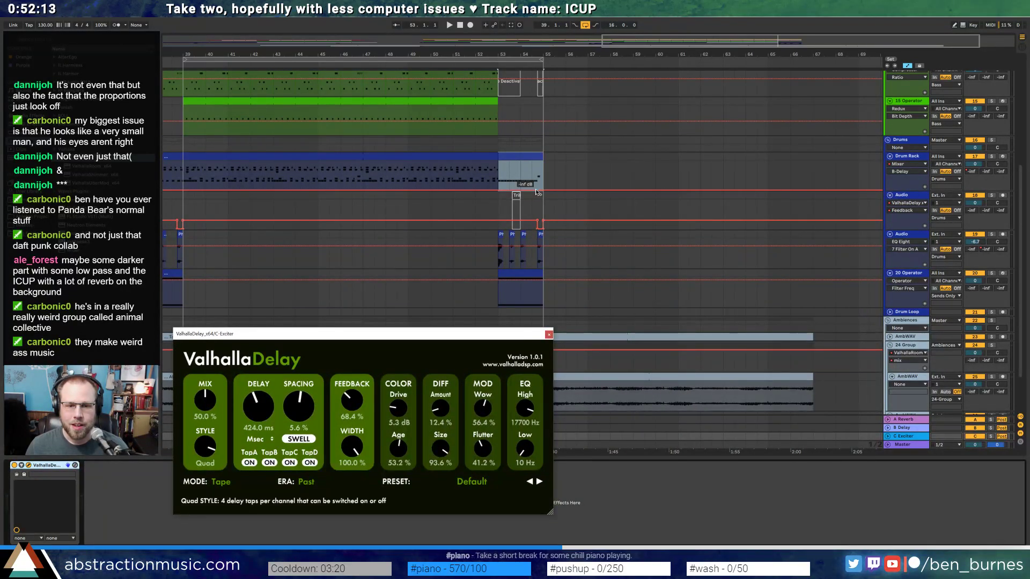
drag(504, 334, 460, 130)
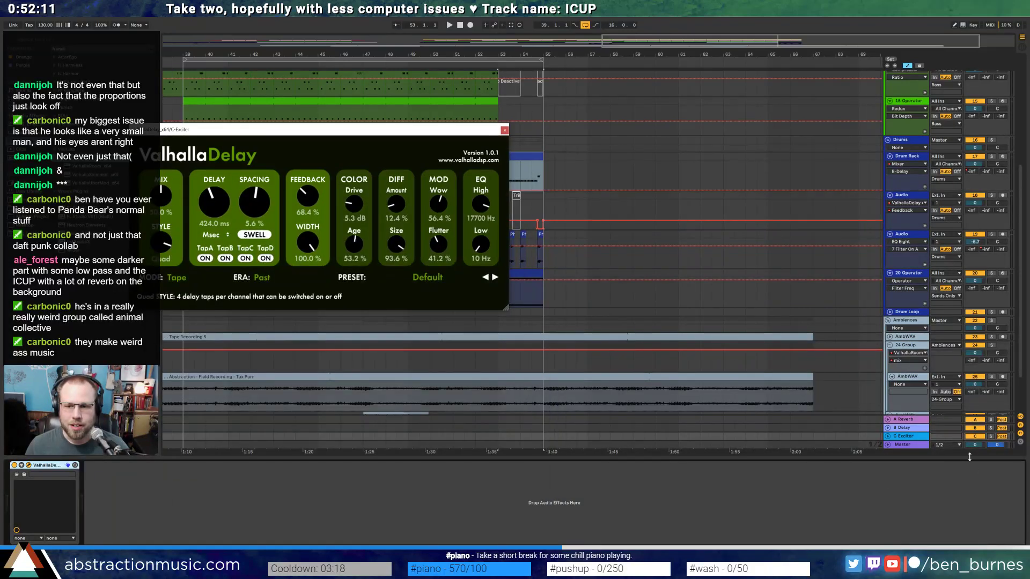
click(888, 437)
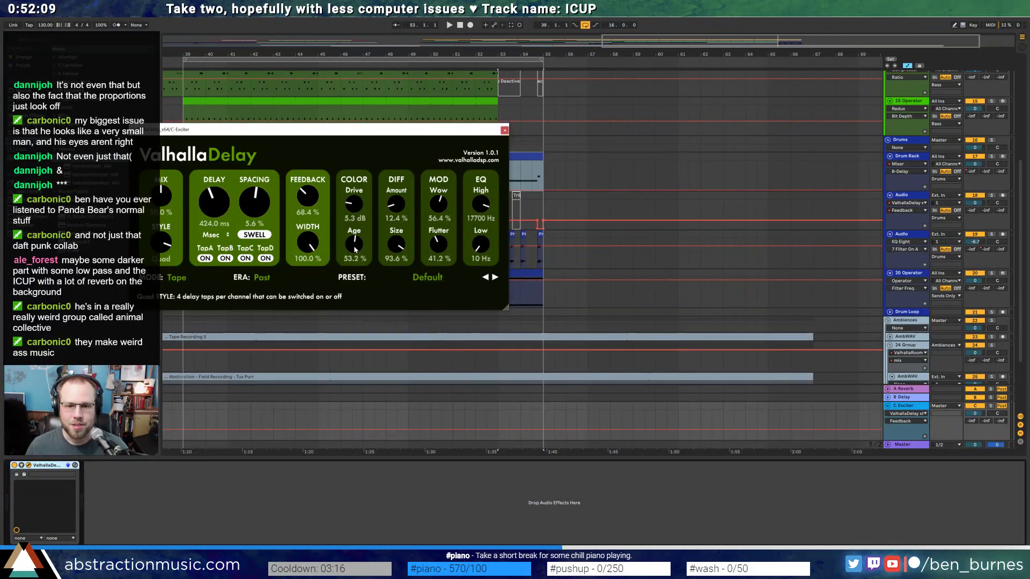
click(531, 430)
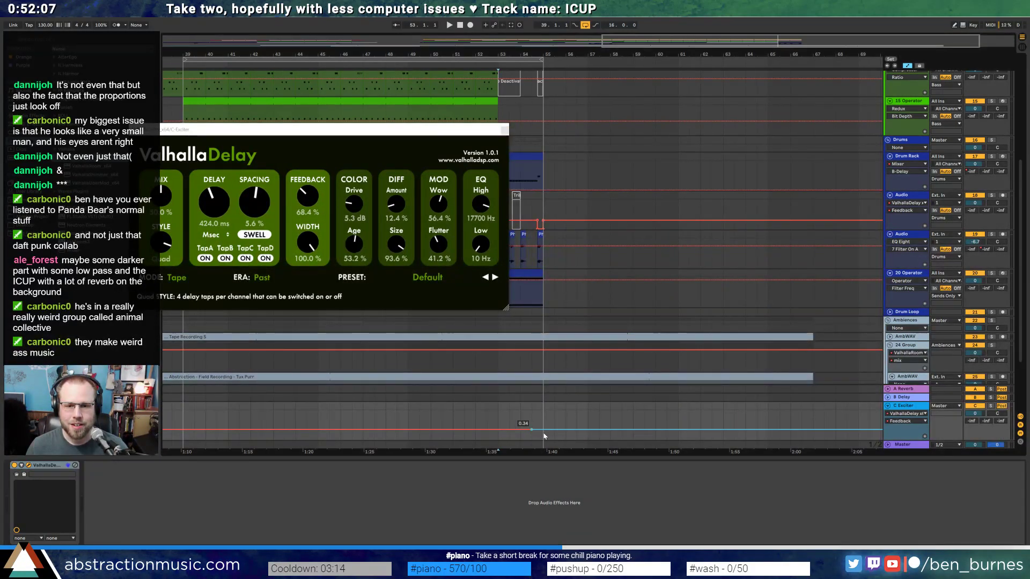
drag(544, 430, 543, 432)
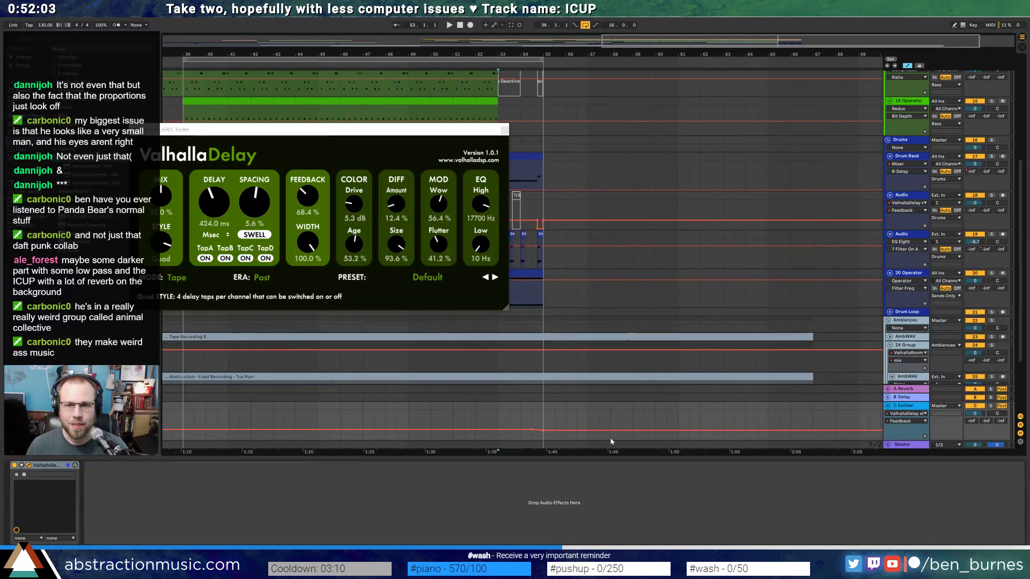
click(633, 431)
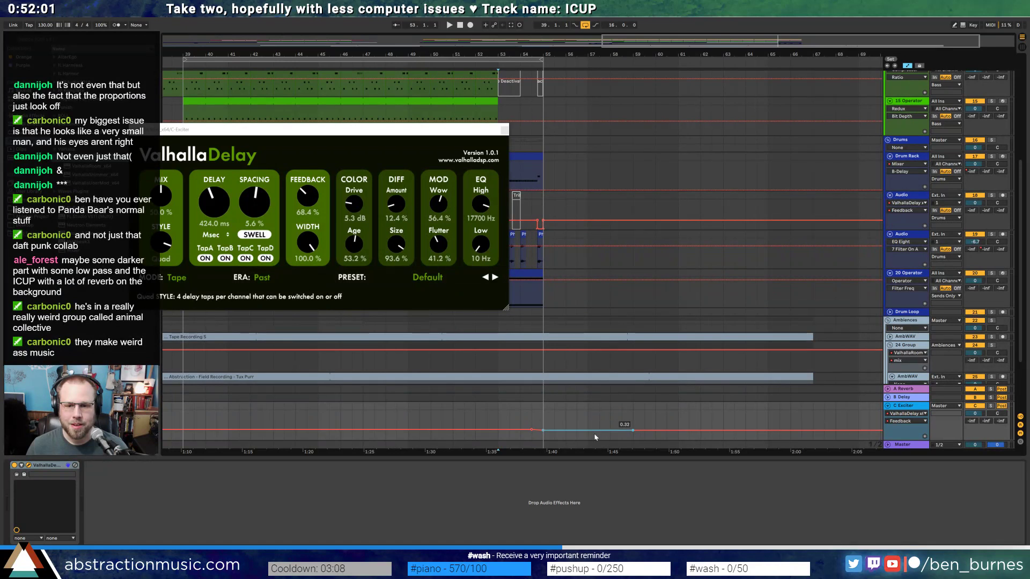
drag(577, 430, 618, 422)
click(585, 24)
key(space)
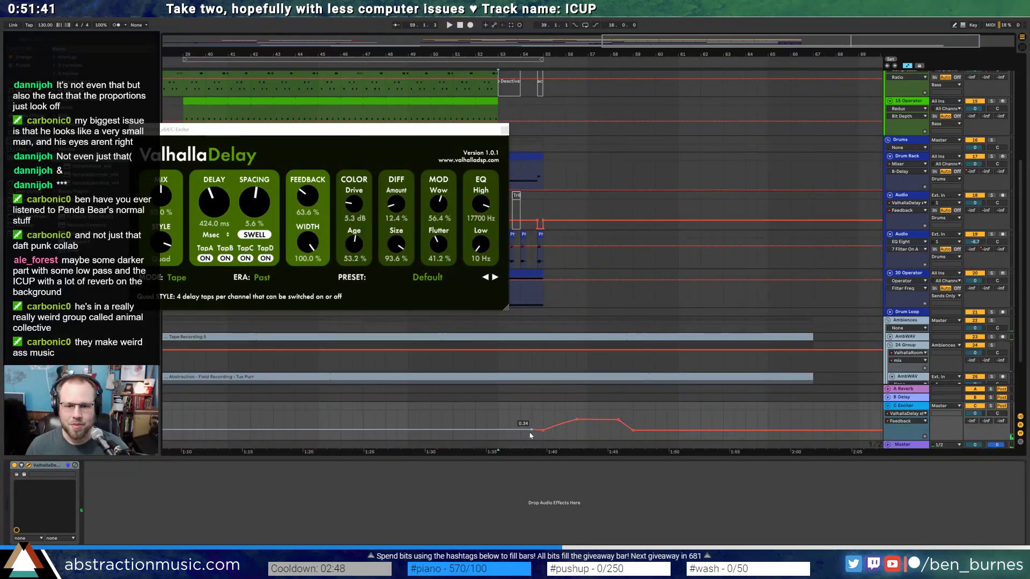
- Raise the delay's Feedback automation to 0.52 before bar 55 and about 0.47 at bar 55, and play the transition
drag(531, 429, 532, 424)
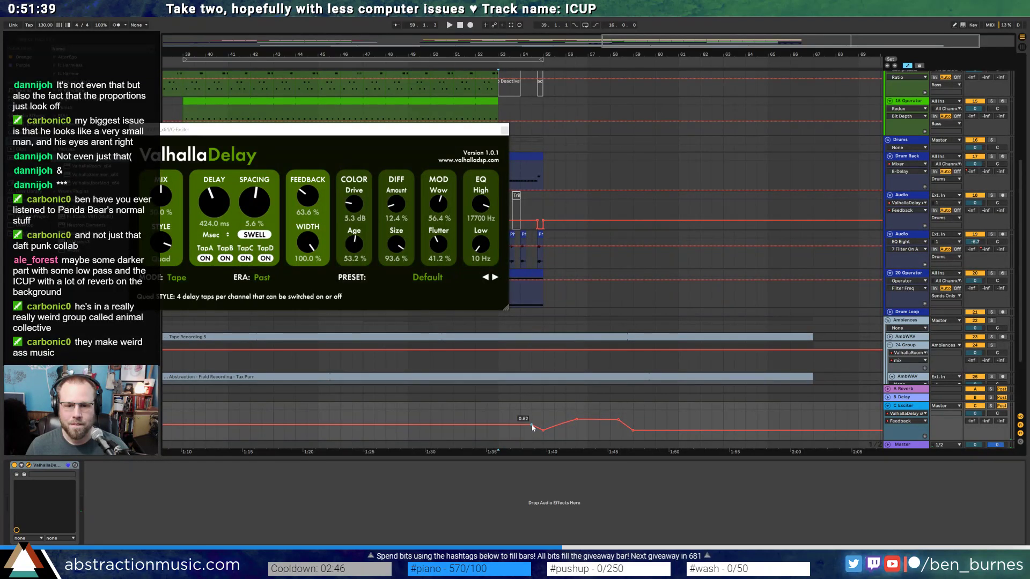
click(521, 419)
key(space)
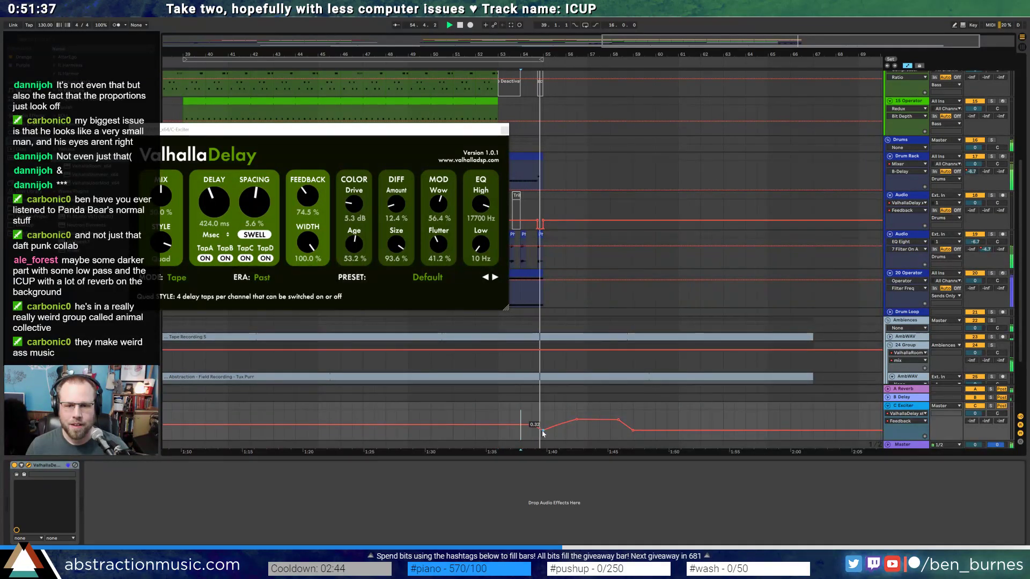
key(space)
drag(543, 431, 543, 425)
click(532, 426)
key(space)
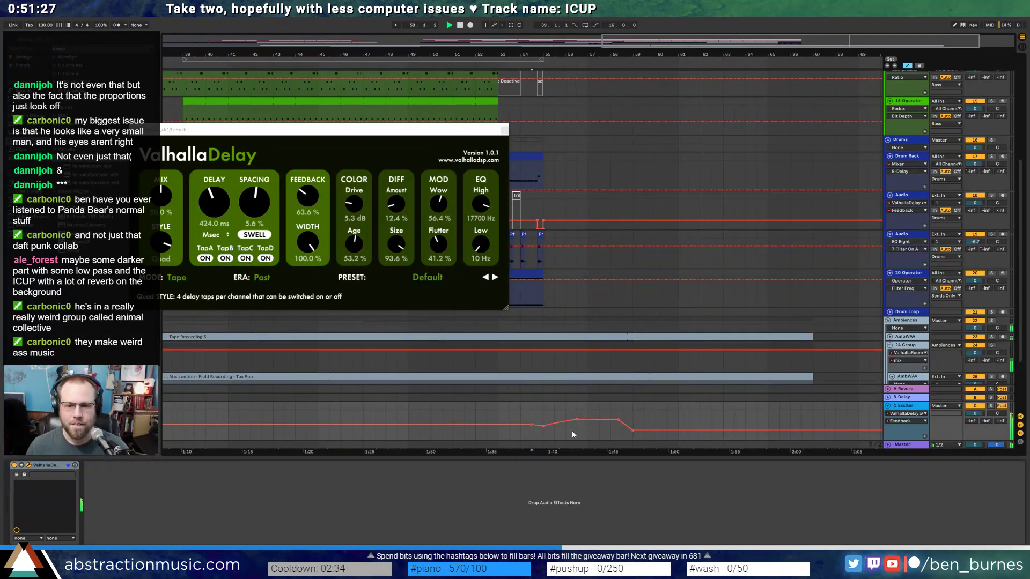
- Drop the Feedback automation to zero at bar 59 and raise its bar 55 breakpoint further while auditioning the delay tail
key(space)
drag(637, 432, 633, 442)
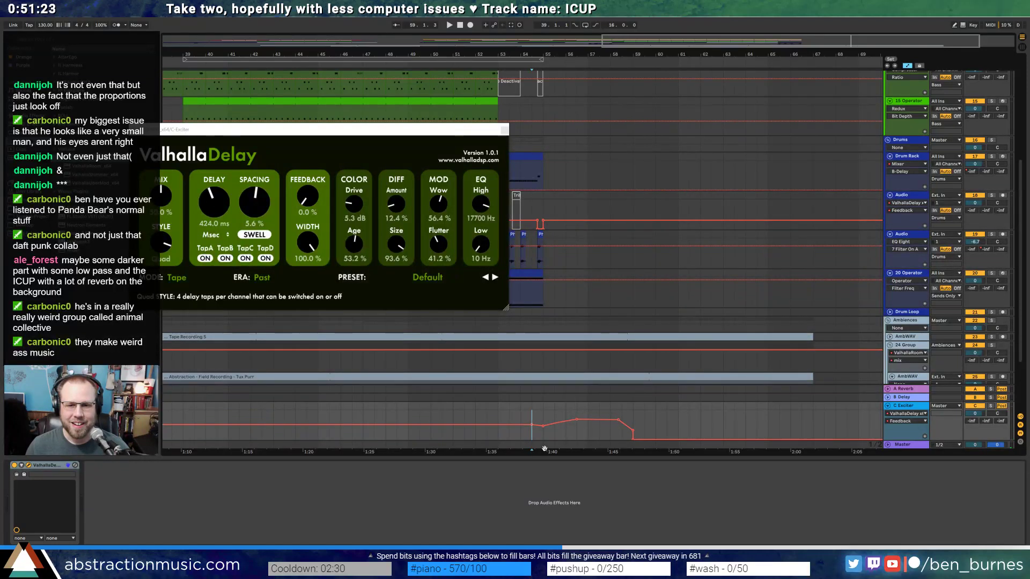
key(space)
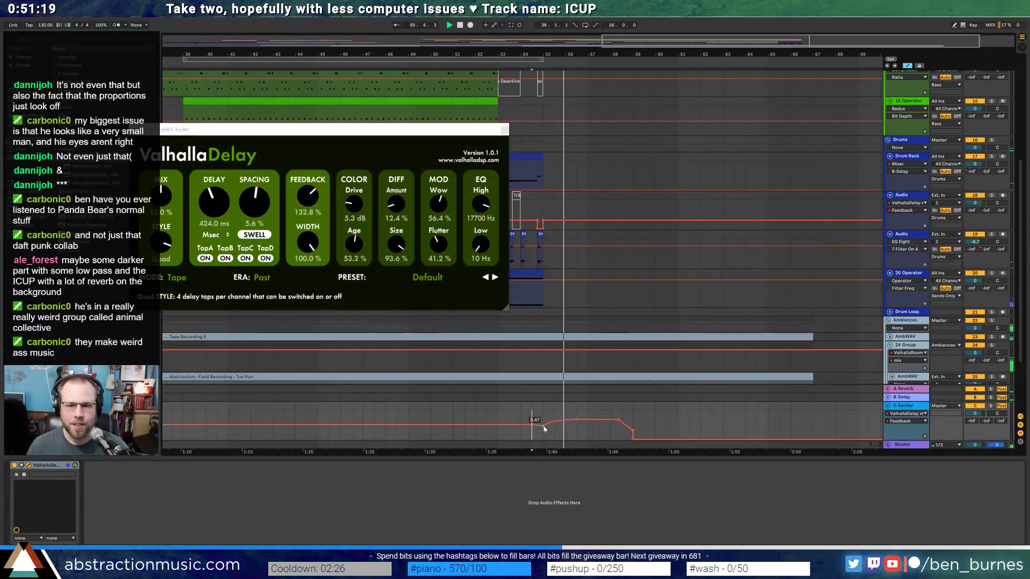
drag(543, 427, 543, 424)
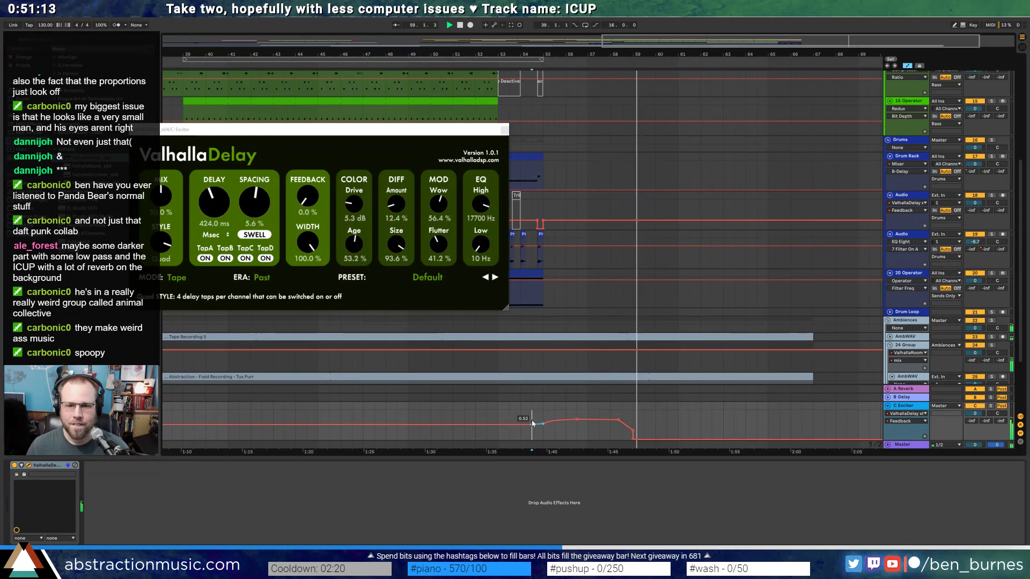
drag(545, 426, 544, 422)
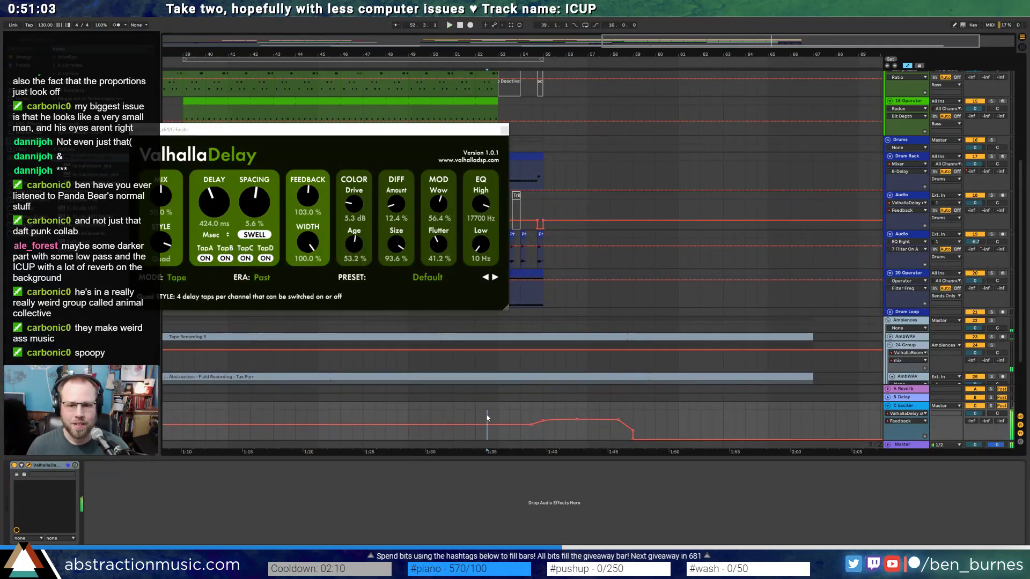
click(688, 432)
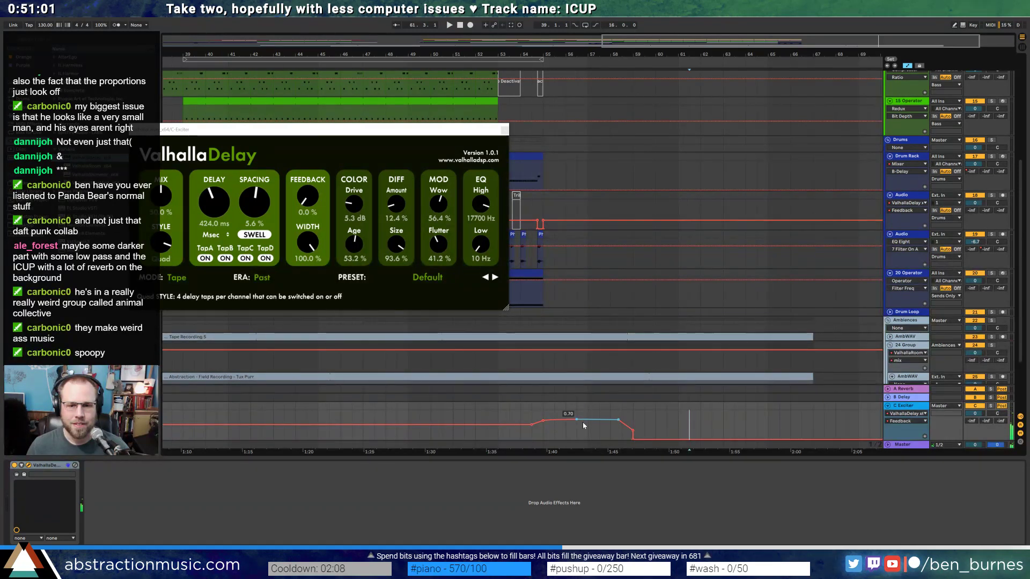
- Reshape the Feedback automation to curve up toward bar 57, drop to 0.61 there and curve down to bar 59, and play it
drag(545, 419, 619, 423)
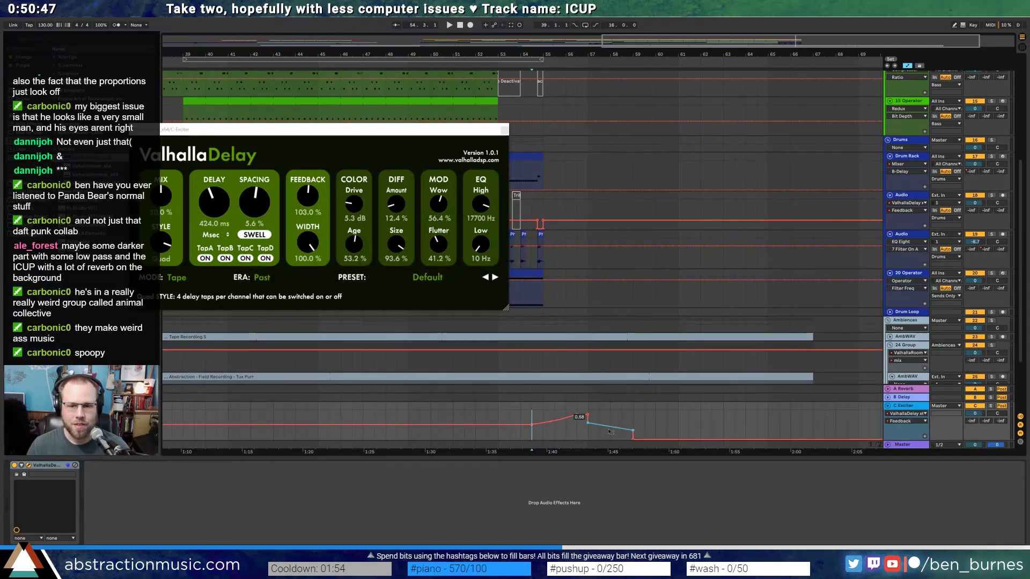
drag(609, 426, 587, 422)
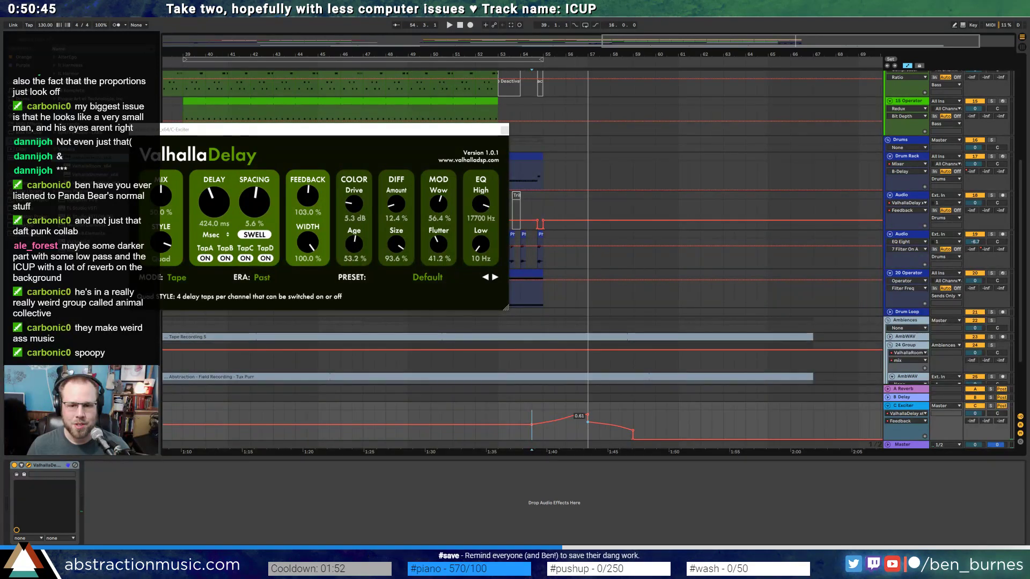
click(509, 415)
key(space)
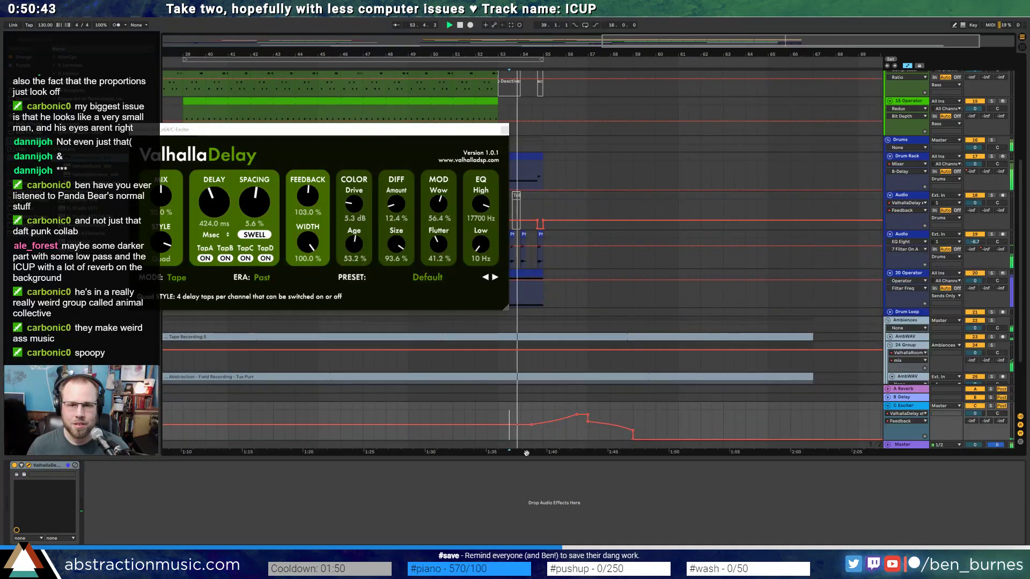
key(space)
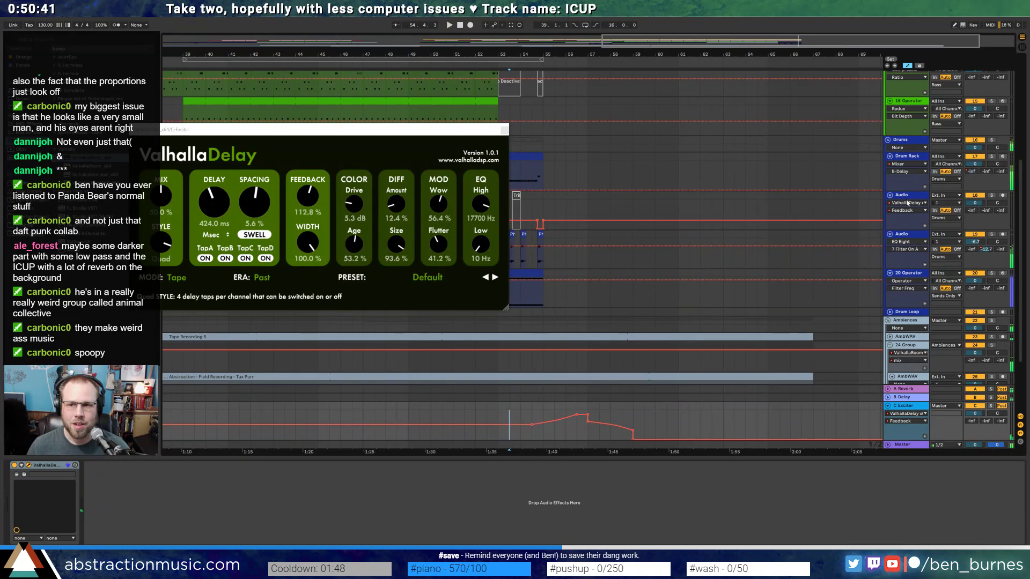
- Show the Drum Rack's C-Exciter send automation in the arrangement
click(999, 173)
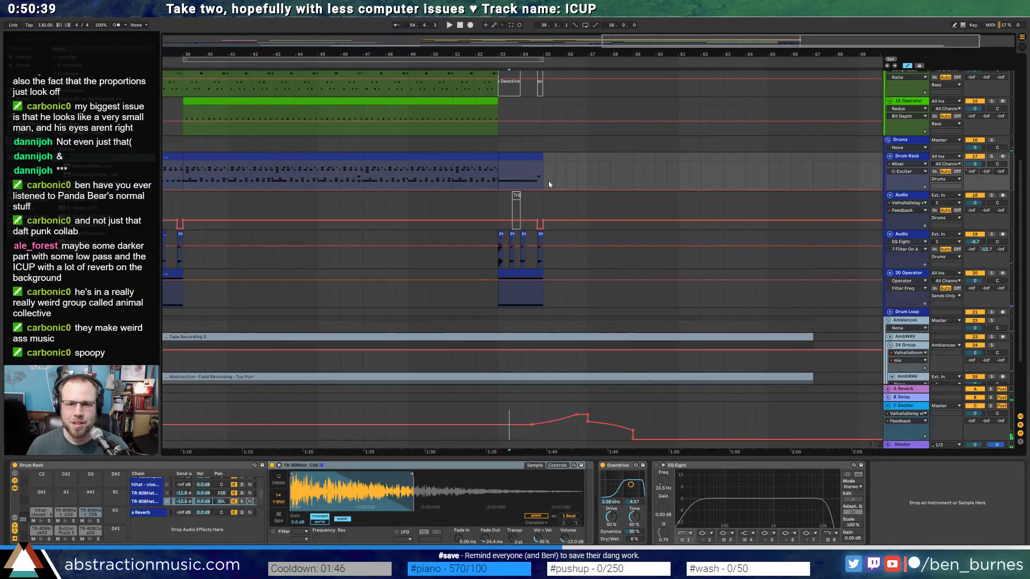
- Raise the Drum Rack's C-Exciter send automation to about -10 dB over the last beat before bar 55 and play the passage
scroll(539, 179, up, 5)
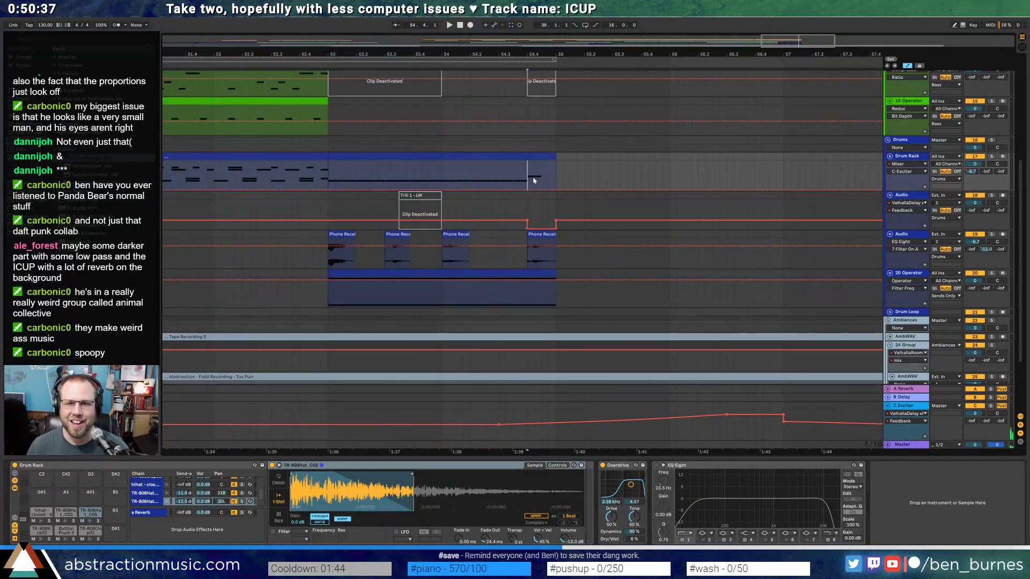
mouse_move(531, 178)
mouse_down()
mouse_move(553, 179)
mouse_move(540, 170)
mouse_up()
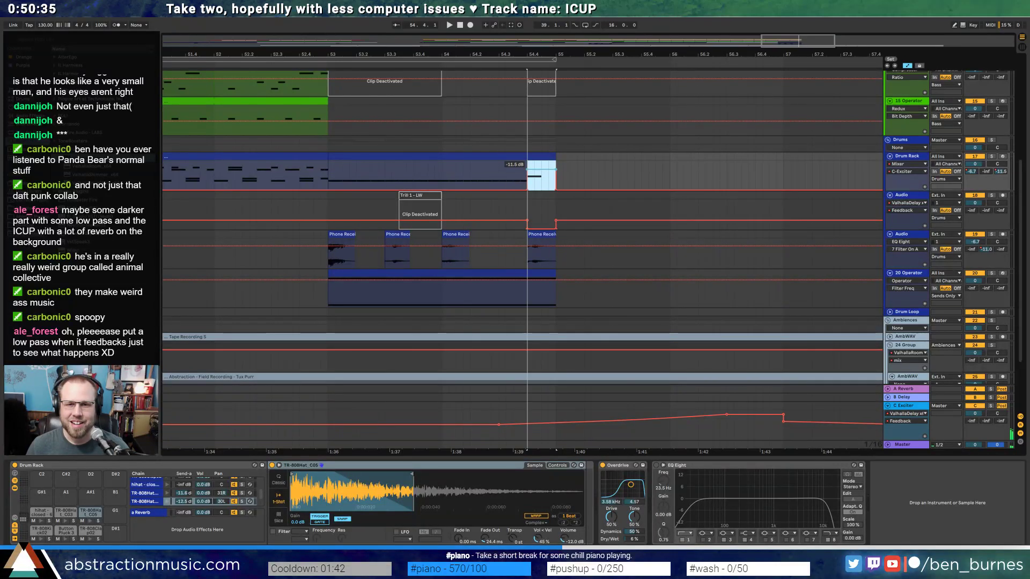
click(430, 418)
key(space)
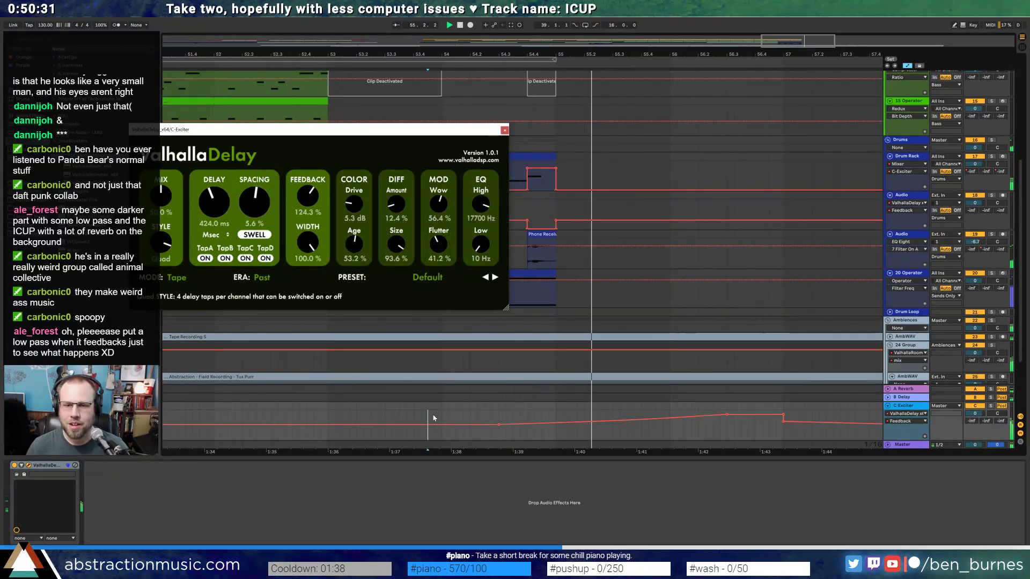
scroll(655, 408, down, 4)
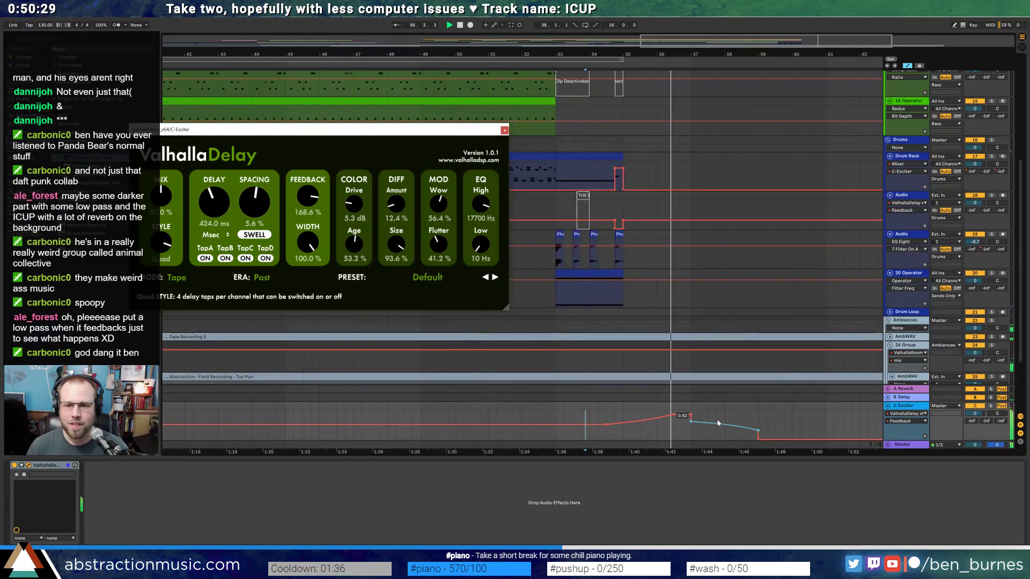
click(777, 424)
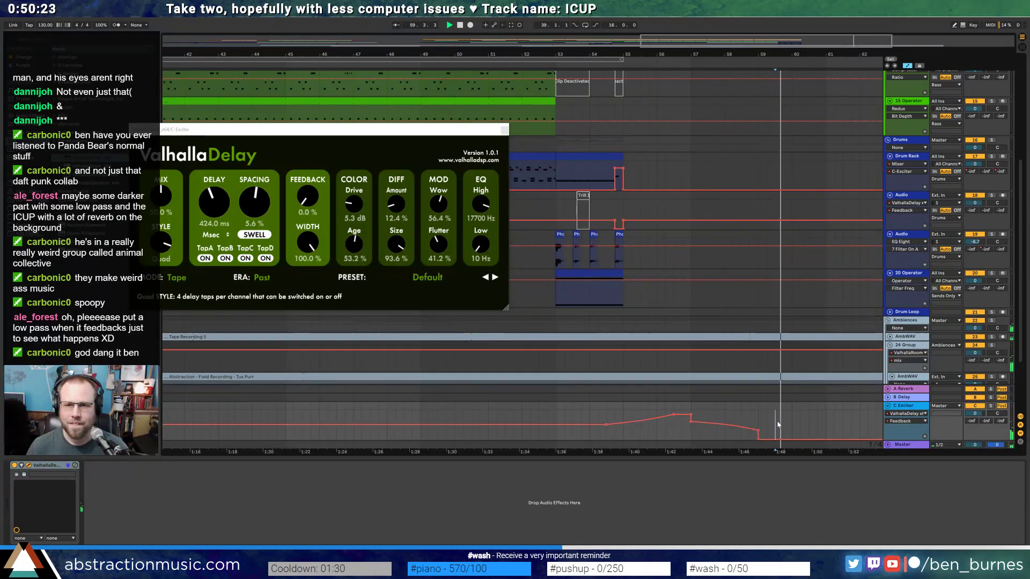
key(space)
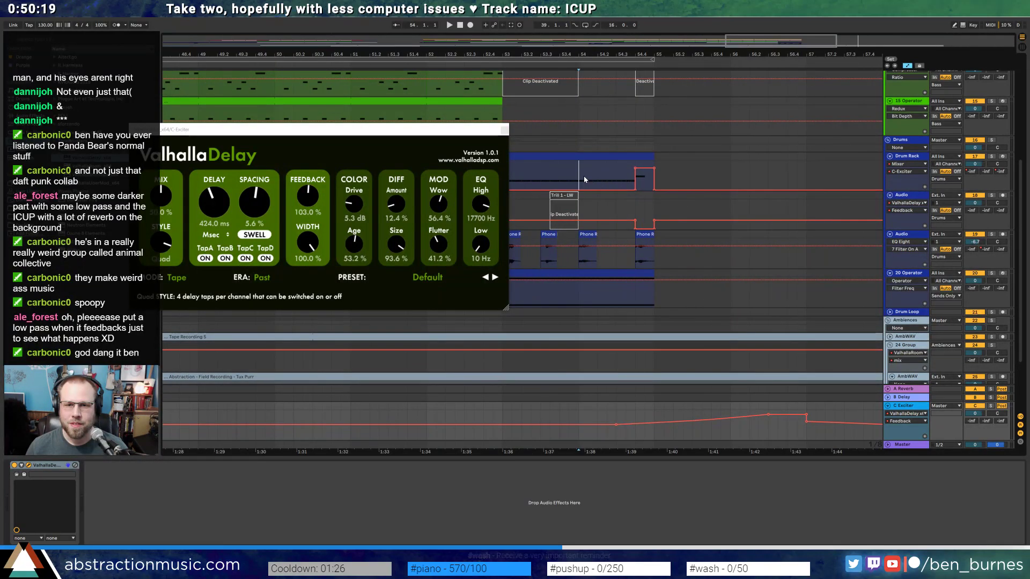
- Place a copy of the short drum hit clip on the Drum Rack track just before bar 57 and audition it
click(599, 183)
scroll(599, 184, up, 3)
click(796, 171)
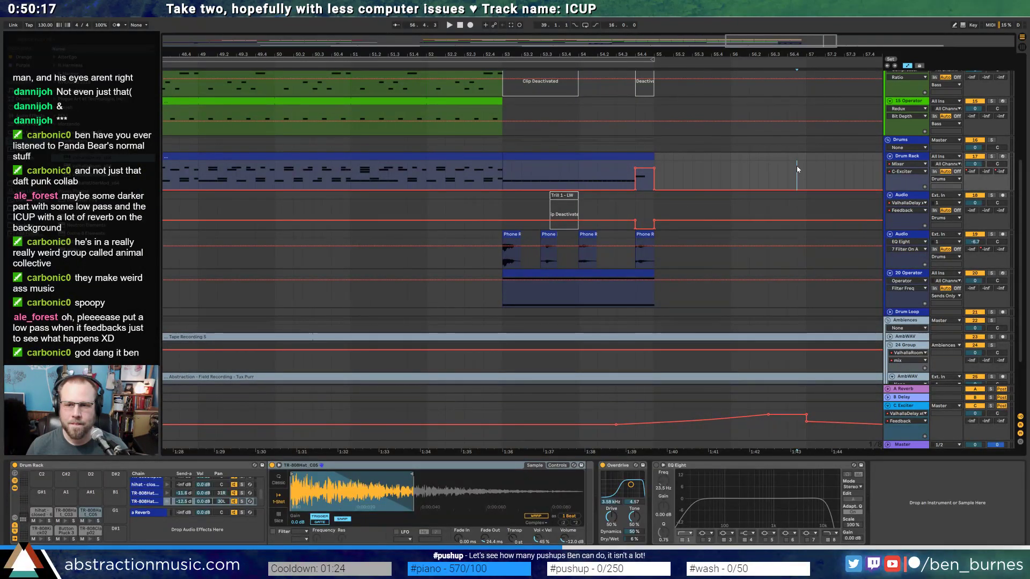
key(a)
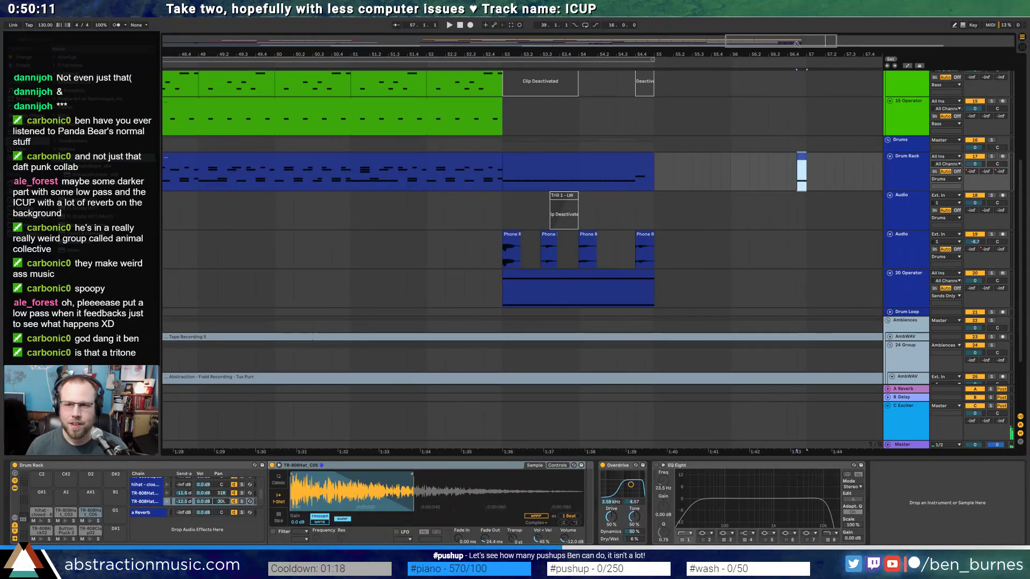
drag(796, 45, 811, 38)
key(space)
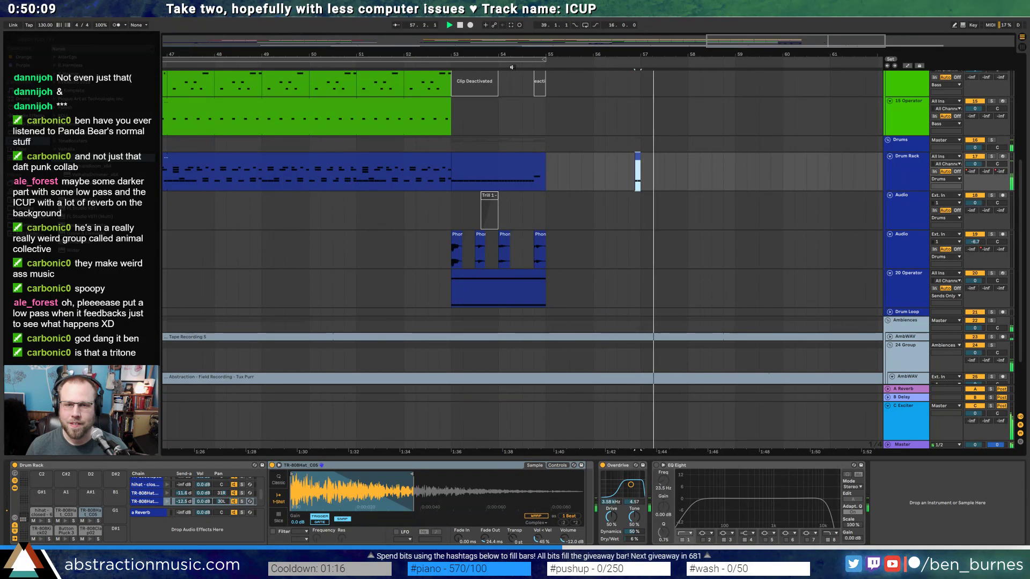
click(447, 67)
key(space)
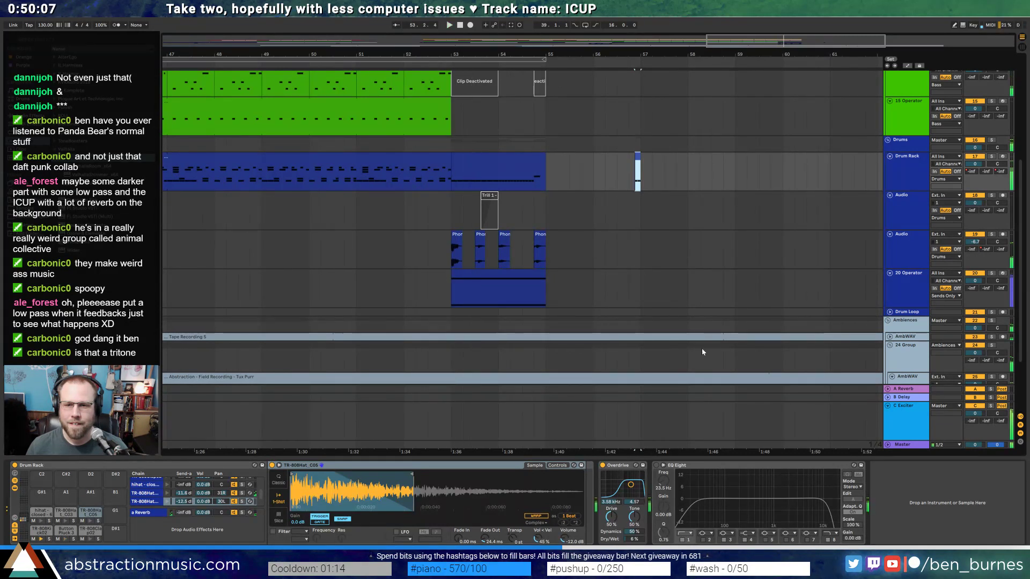
- Lower the C Exciter delay's Feedback automation to 0.00 before the rise near bar 54, curve the rise, and play back
click(794, 427)
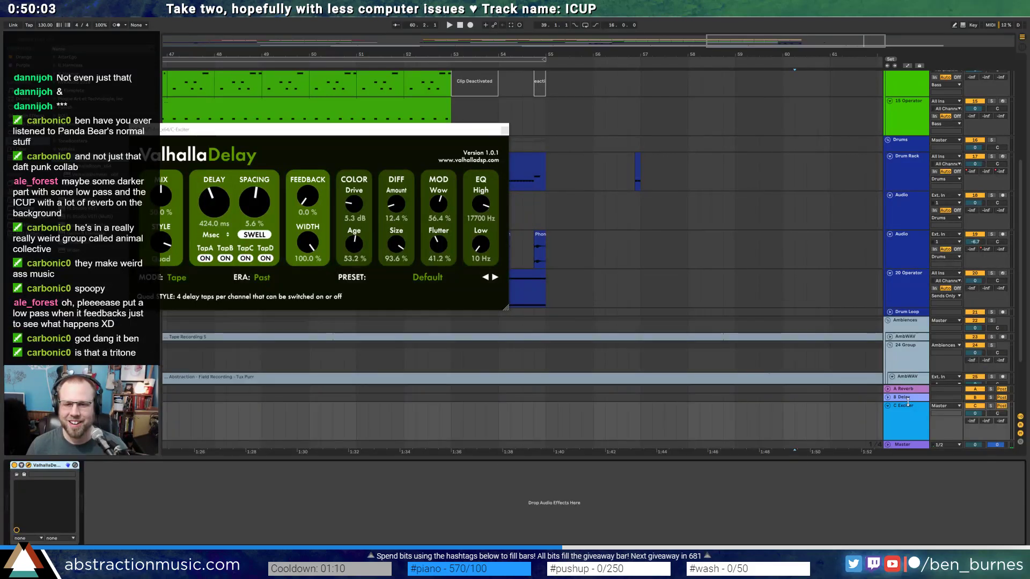
click(907, 411)
key(a)
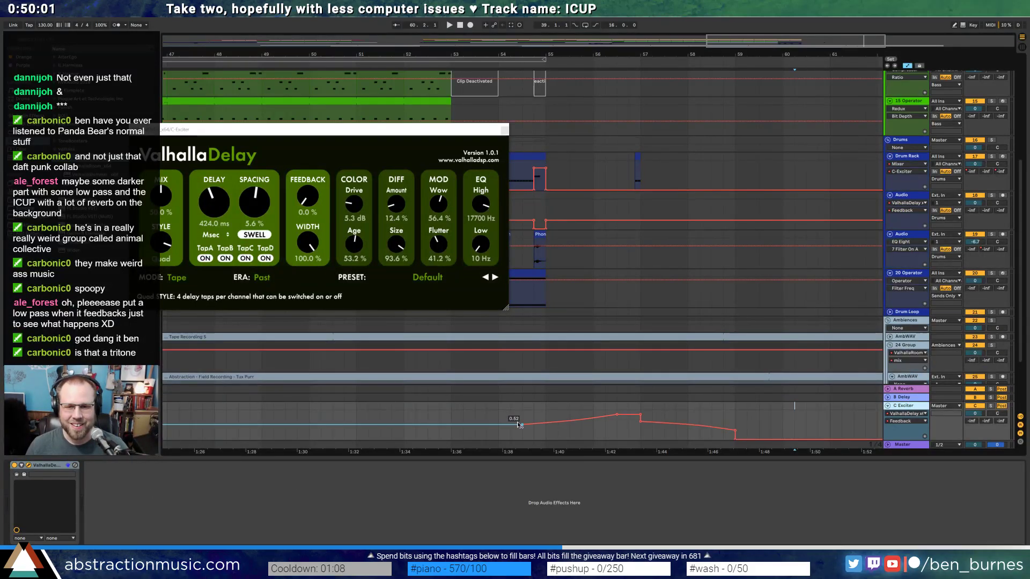
drag(511, 427, 524, 439)
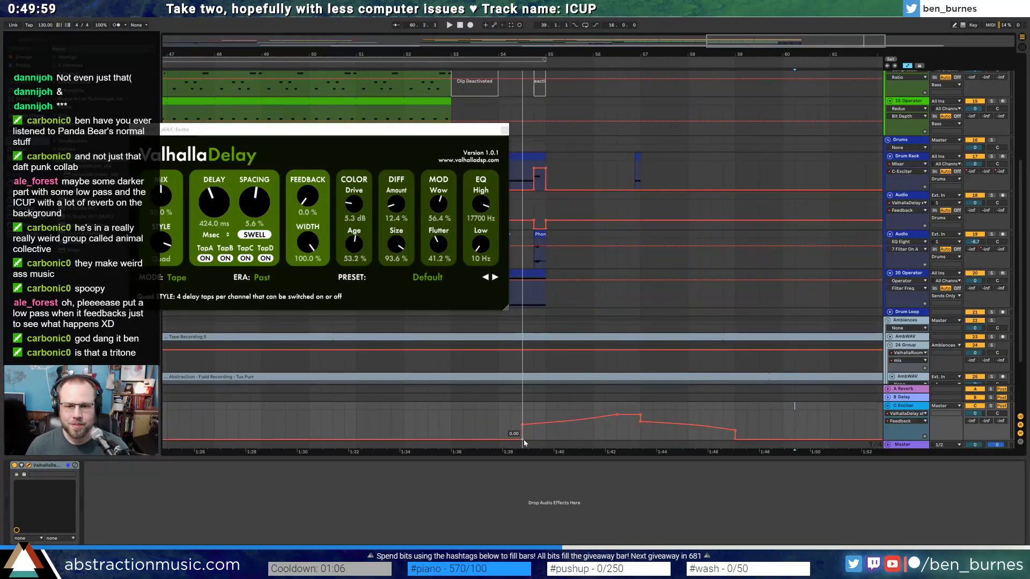
click(474, 422)
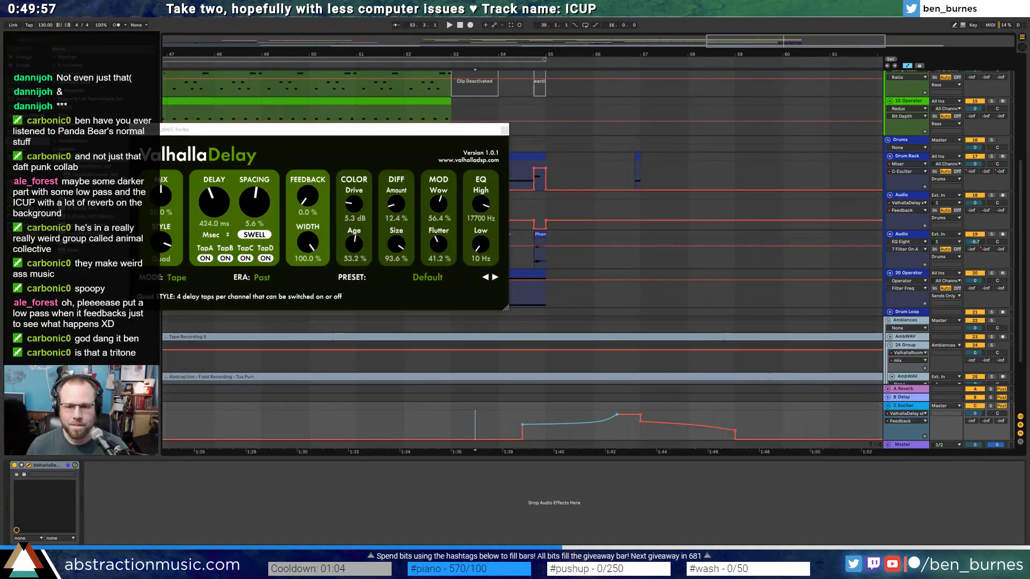
click(486, 425)
key(space)
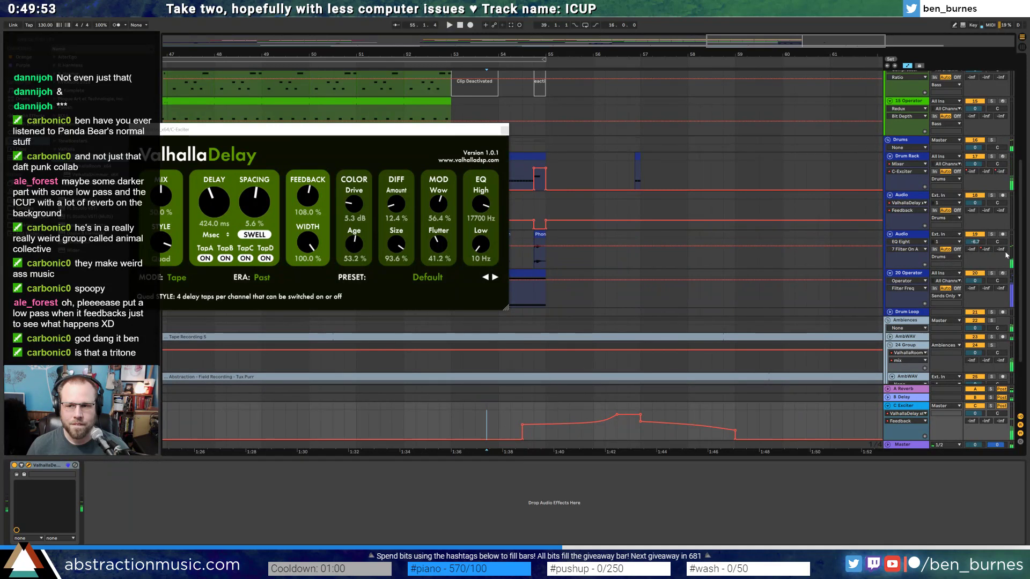
key(space)
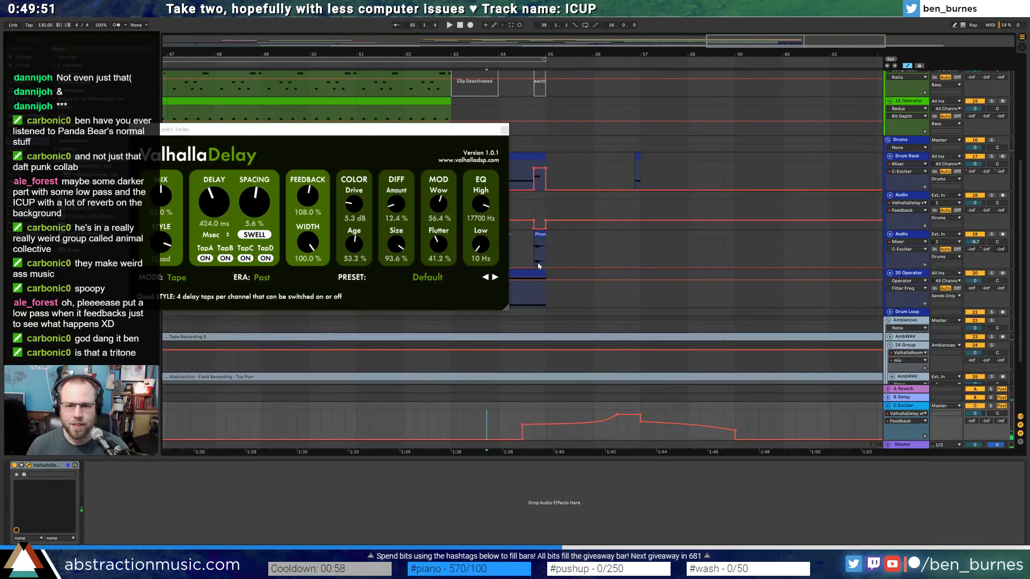
- Raise the Audio track's C-Exciter send automation over the last Phone clip before bar 55 and listen to the delay tail
click(537, 235)
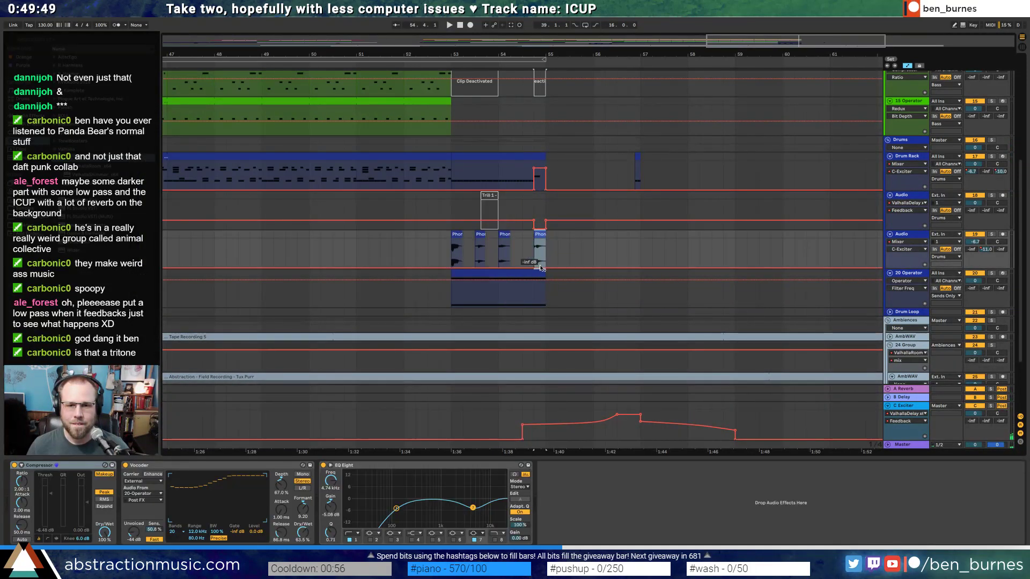
click(491, 425)
key(space)
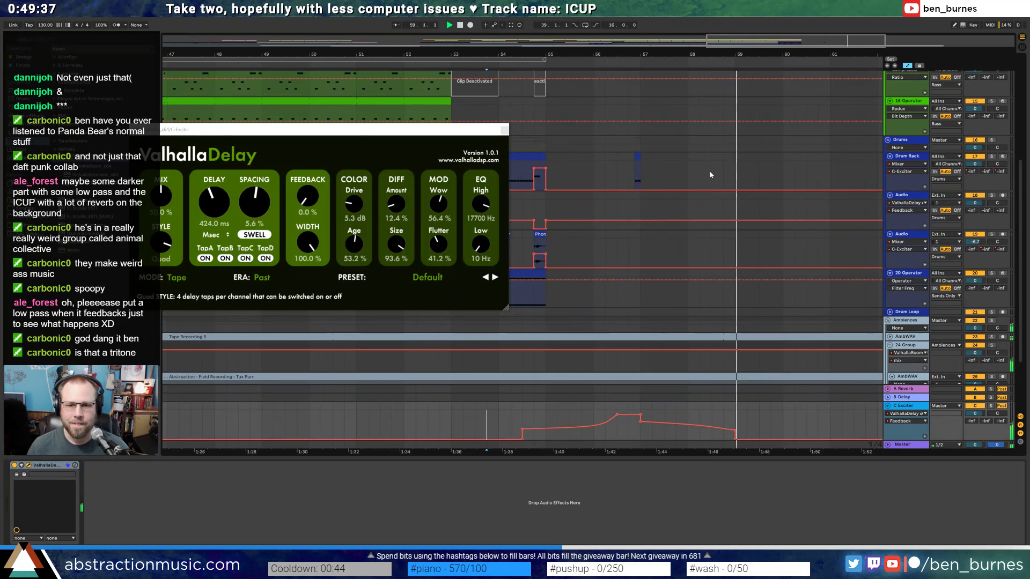
key(space)
- Move the short Drum Rack clip to just before bar 59 and bow the rising Feedback automation curve upward
drag(646, 156, 731, 156)
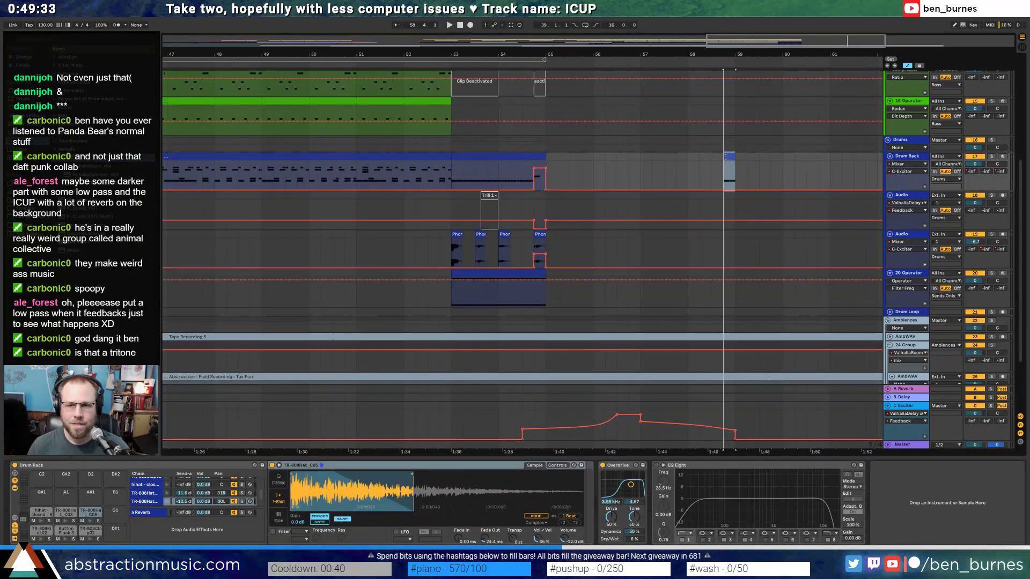
click(567, 429)
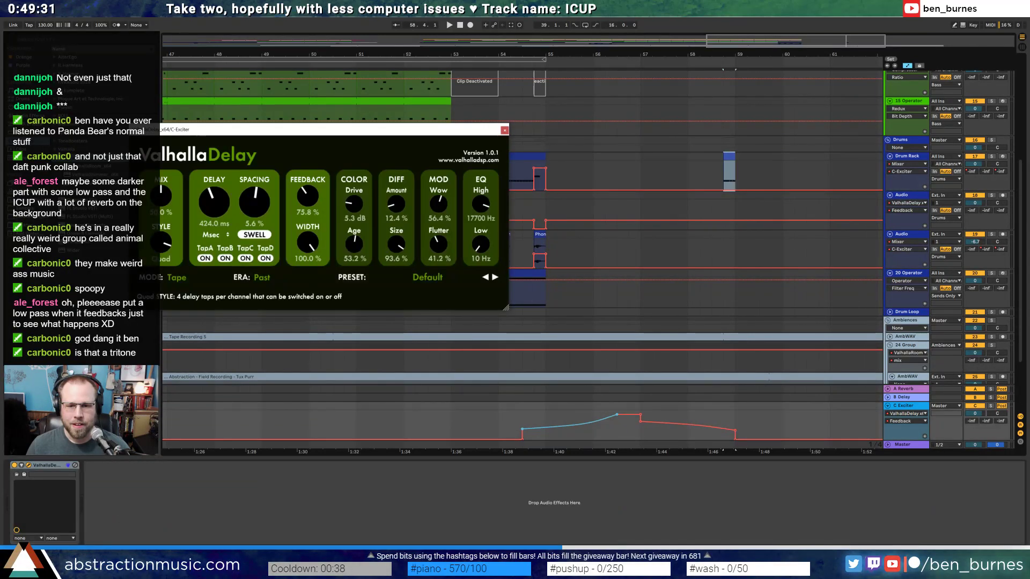
click(511, 429)
key(space)
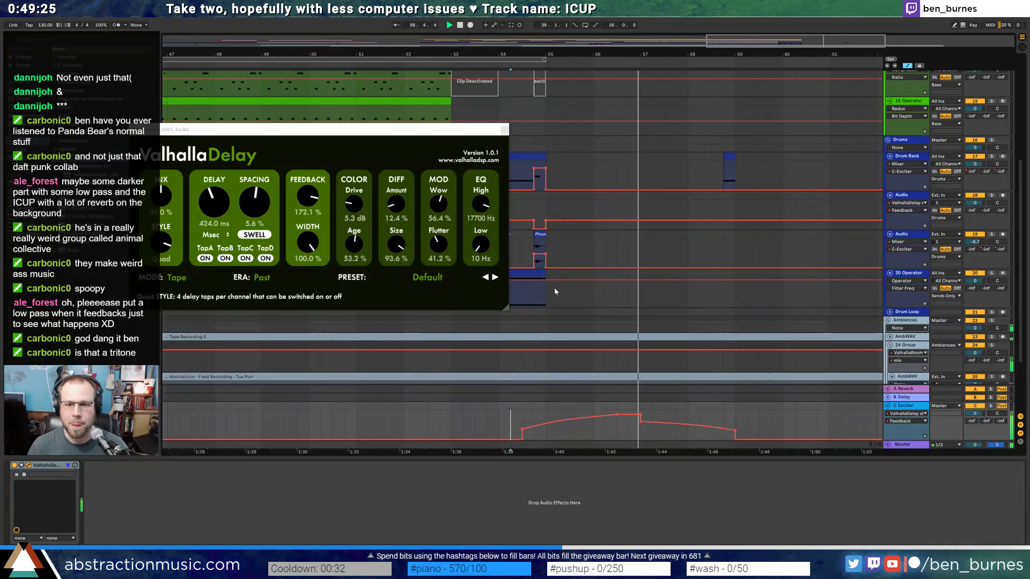
- Raise the C-Exciter send further over the last Phone clip, and inspect the notes of the short drum clip before bar 59
click(538, 236)
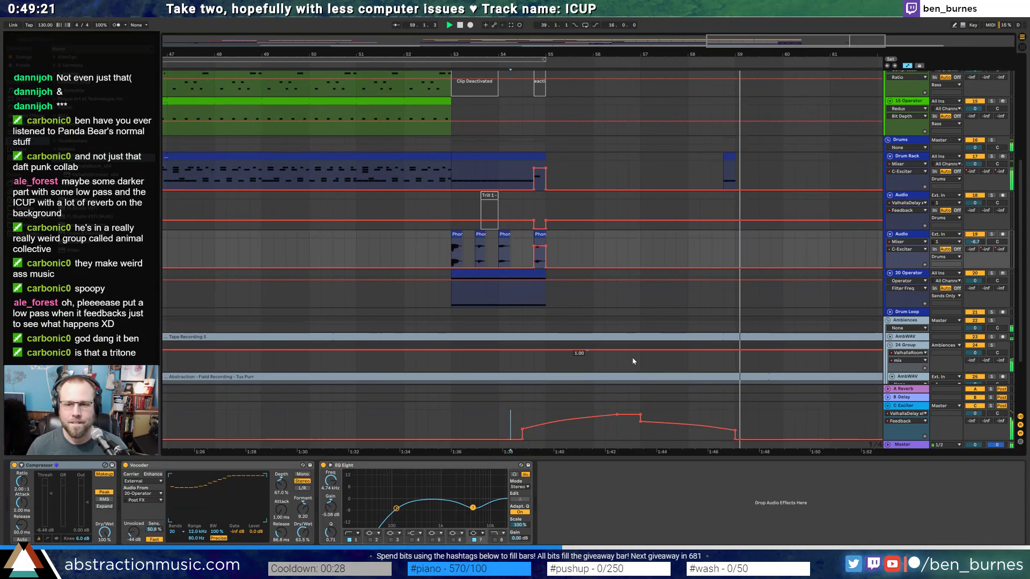
key(space)
double_click(724, 166)
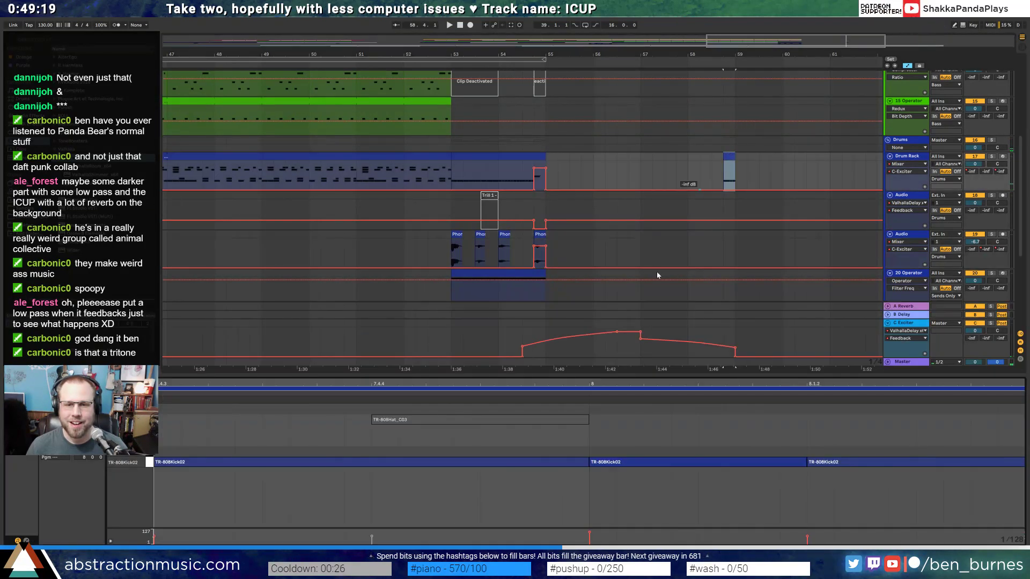
mouse_move(733, 158)
mouse_down()
mouse_move(742, 157)
mouse_move(726, 157)
mouse_up()
double_click(904, 157)
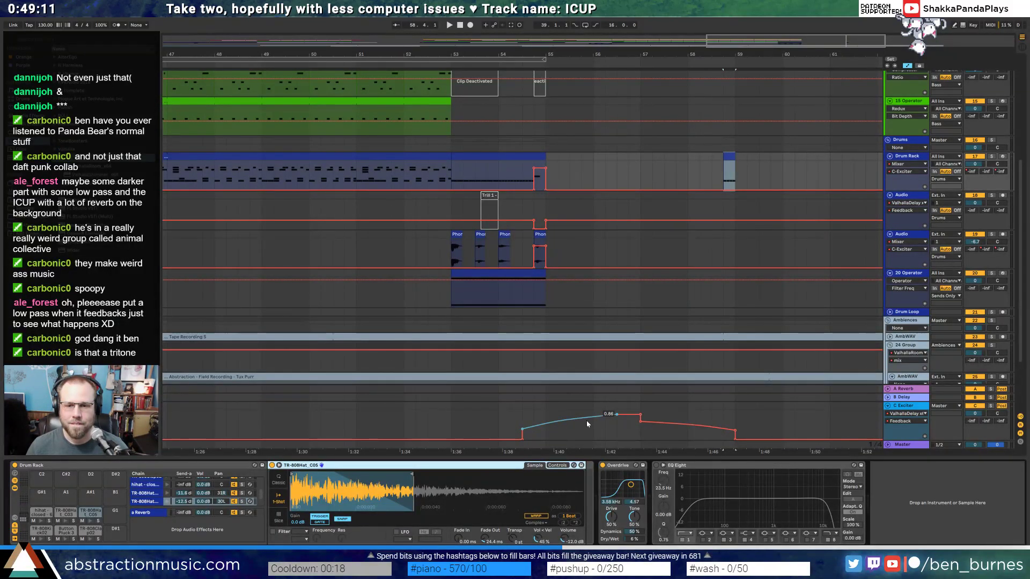
- Bend the rising Feedback curve downward and set ValhallaDelay's EQ High to 5740 Hz and Low to 780 Hz
drag(587, 421, 586, 430)
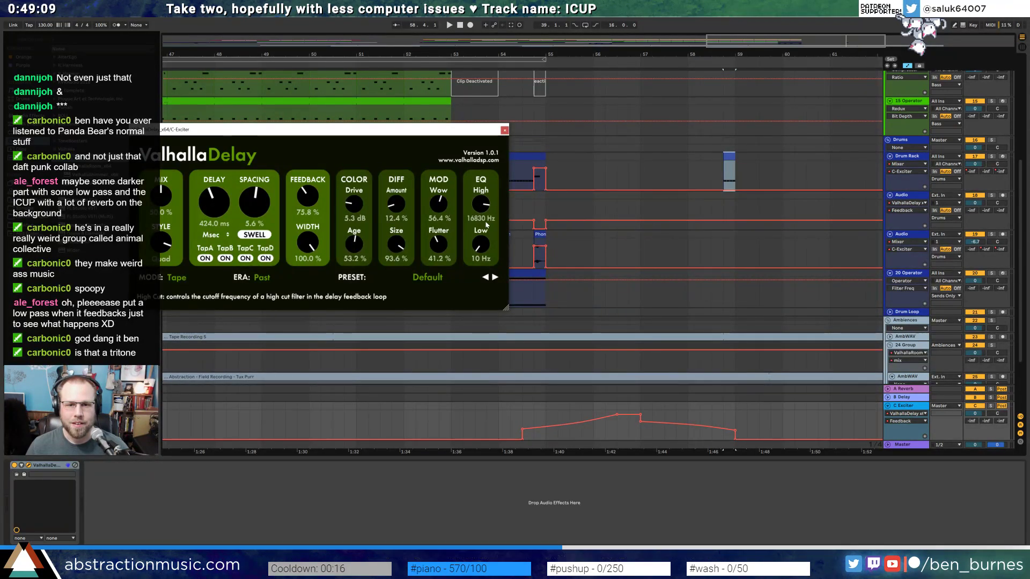
drag(486, 225, 490, 269)
click(482, 245)
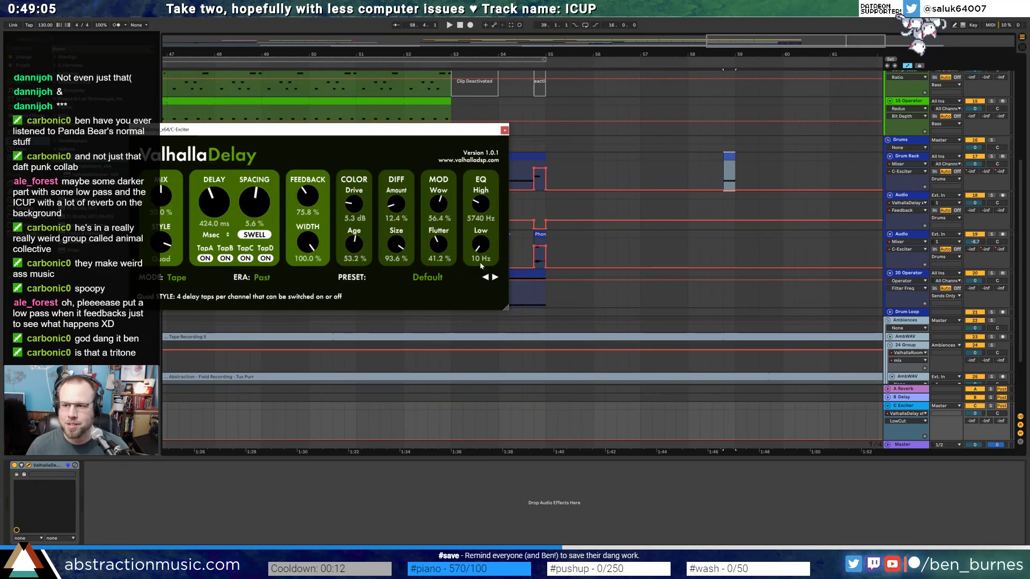
drag(481, 246, 479, 205)
- Play the filtered delay and raise the C-Exciter sends before bar 55 on both the Drum Rack and Phone clip tracks
click(525, 175)
key(space)
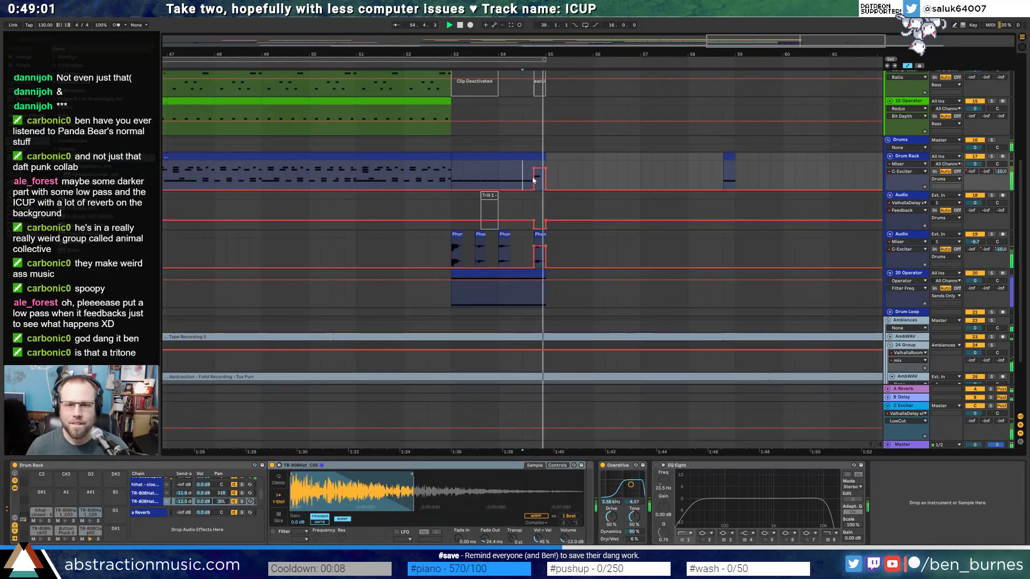
key(shift+Tab)
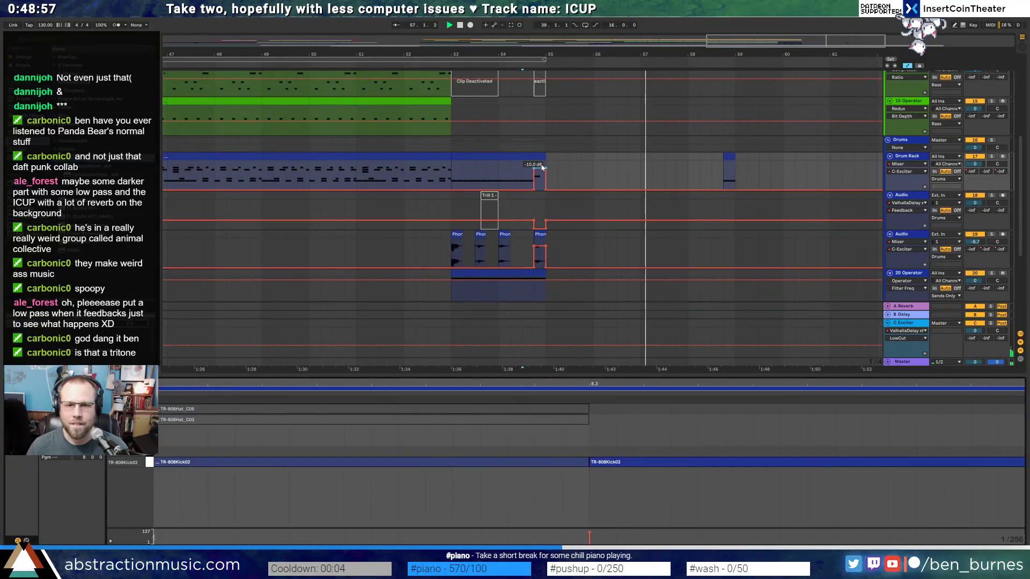
drag(540, 168, 540, 160)
drag(535, 249, 536, 239)
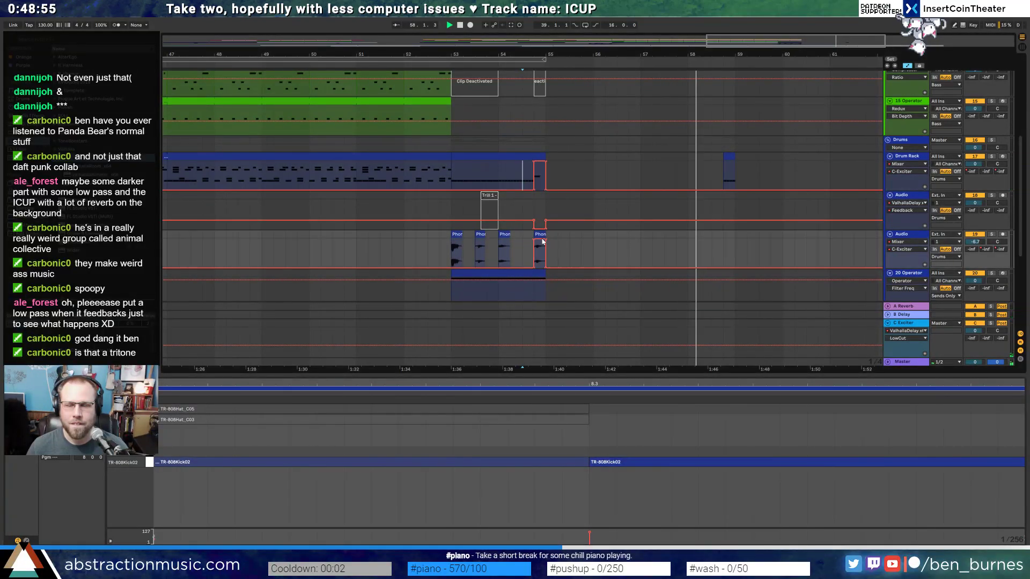
key(shift+Tab)
- Raise the peak of C Exciter's Feedback automation, reshape the curves around it into a smoother arc, and play it back
key(a)
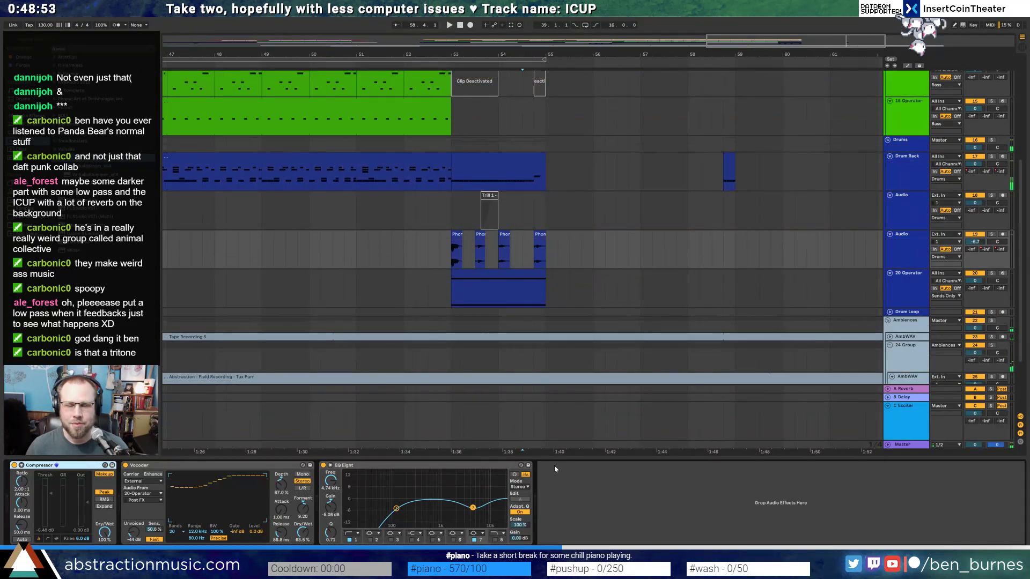
key(a)
click(905, 408)
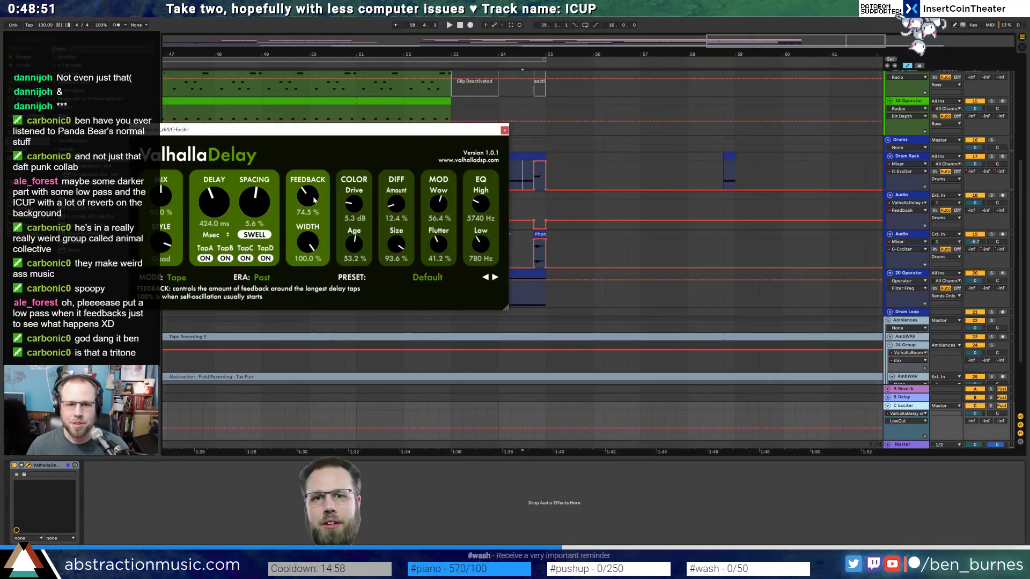
click(315, 200)
drag(625, 415, 625, 412)
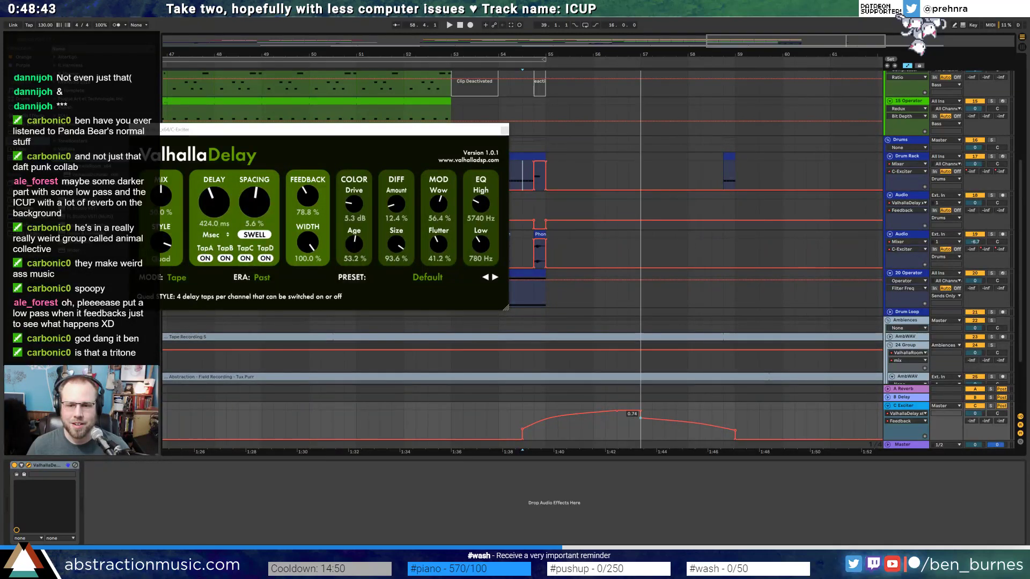
key(space)
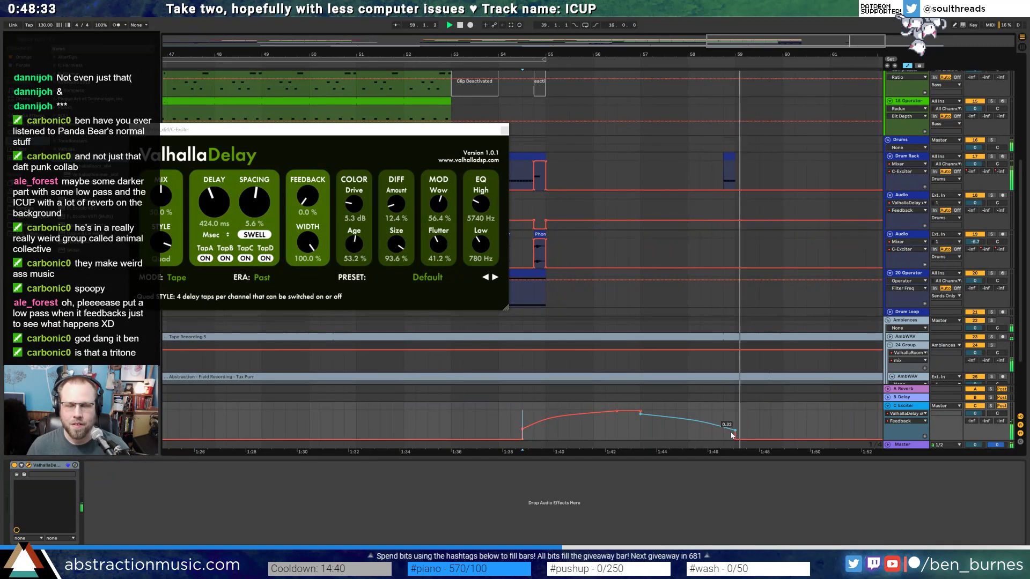
key(space)
- Move the short drum clip to just before bar 61 and stretch C Exciter's falling Feedback curve to reach zero after bar 60
drag(728, 153, 823, 155)
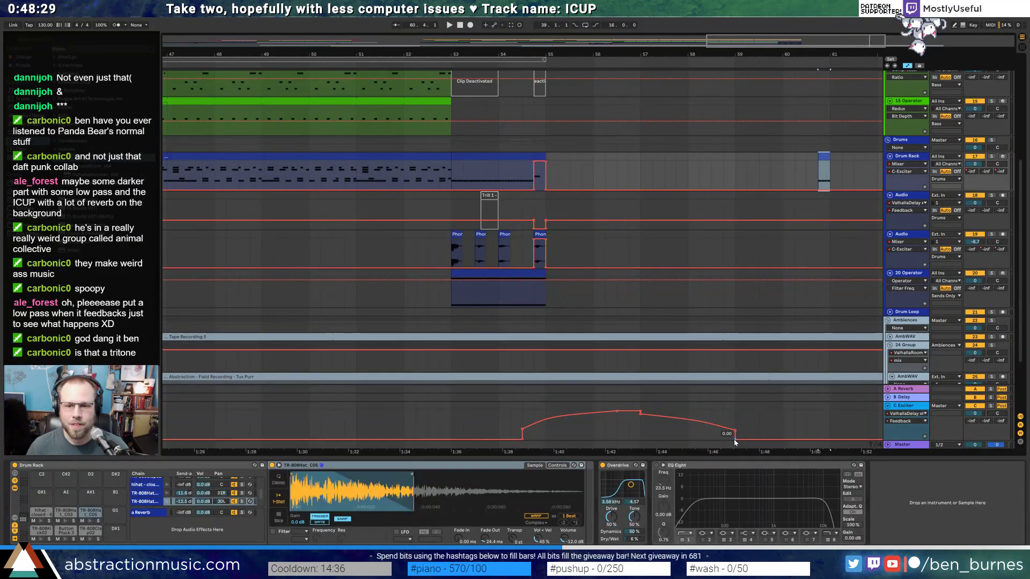
click(737, 439)
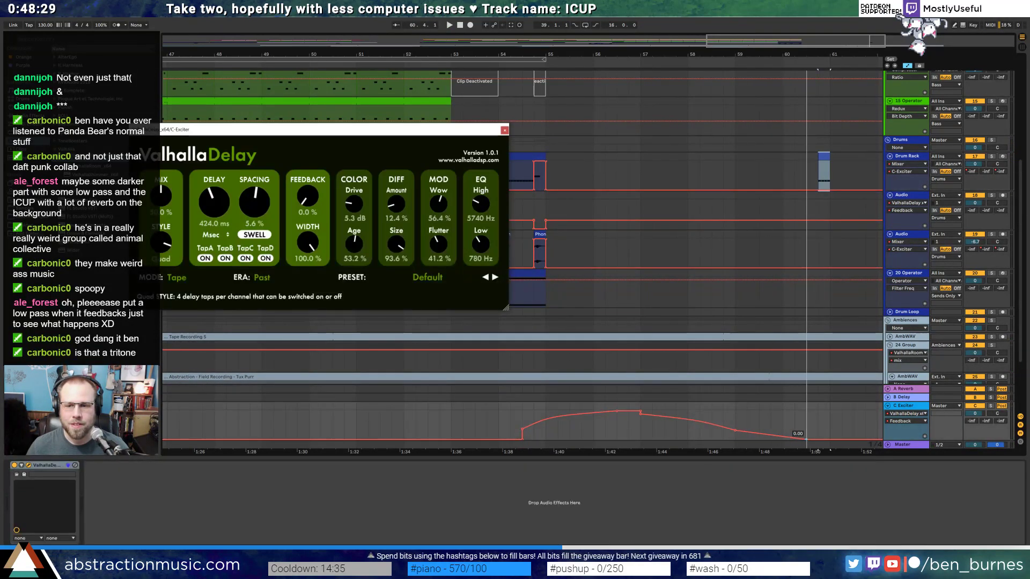
click(735, 432)
drag(735, 425, 735, 429)
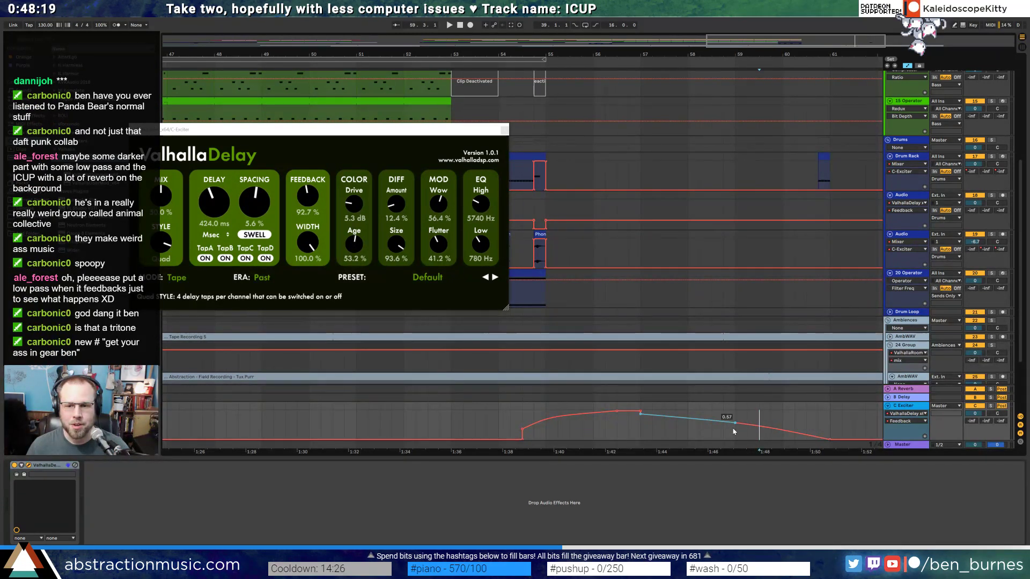
drag(735, 428, 750, 436)
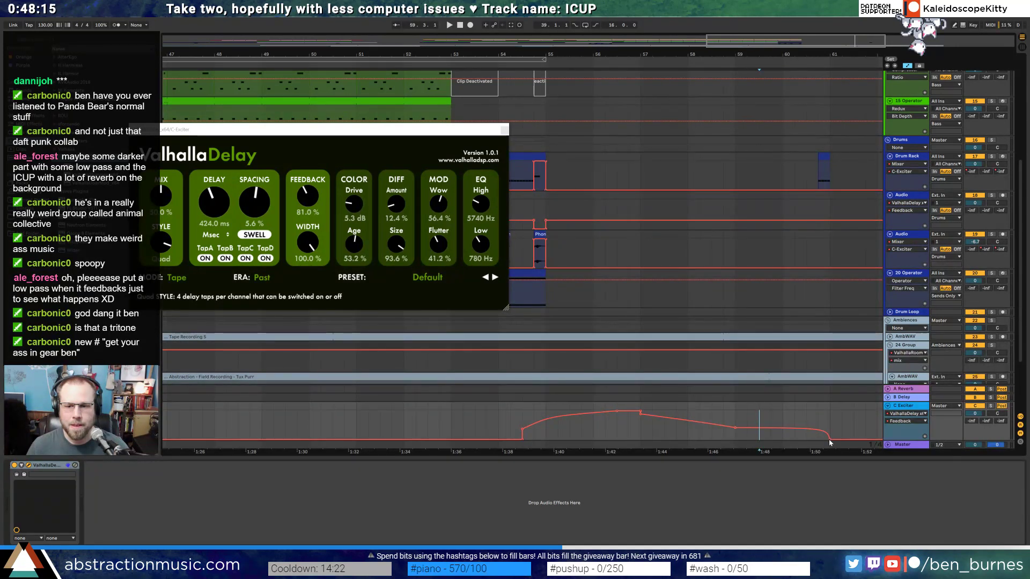
drag(830, 435, 816, 437)
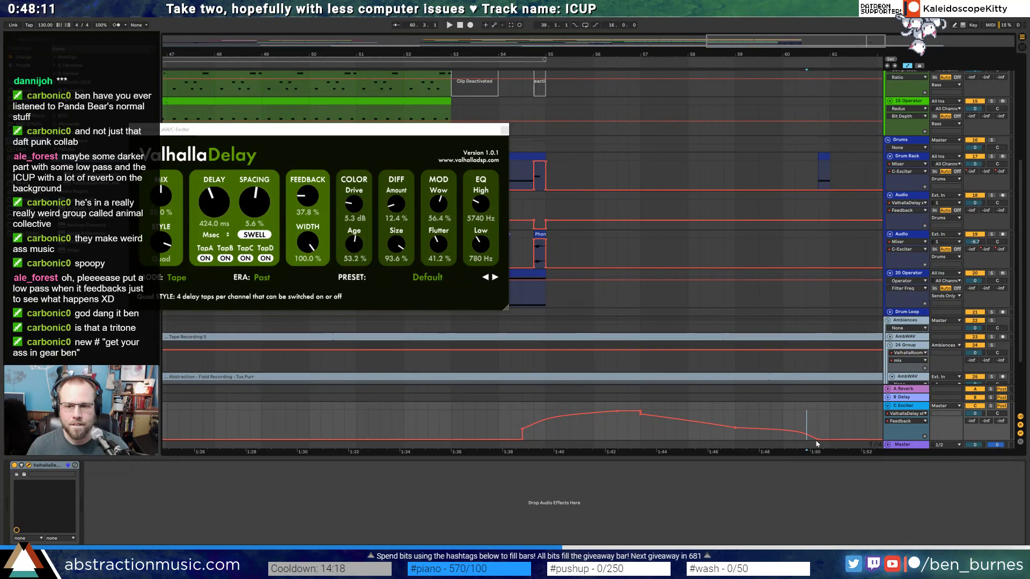
drag(818, 443, 802, 430)
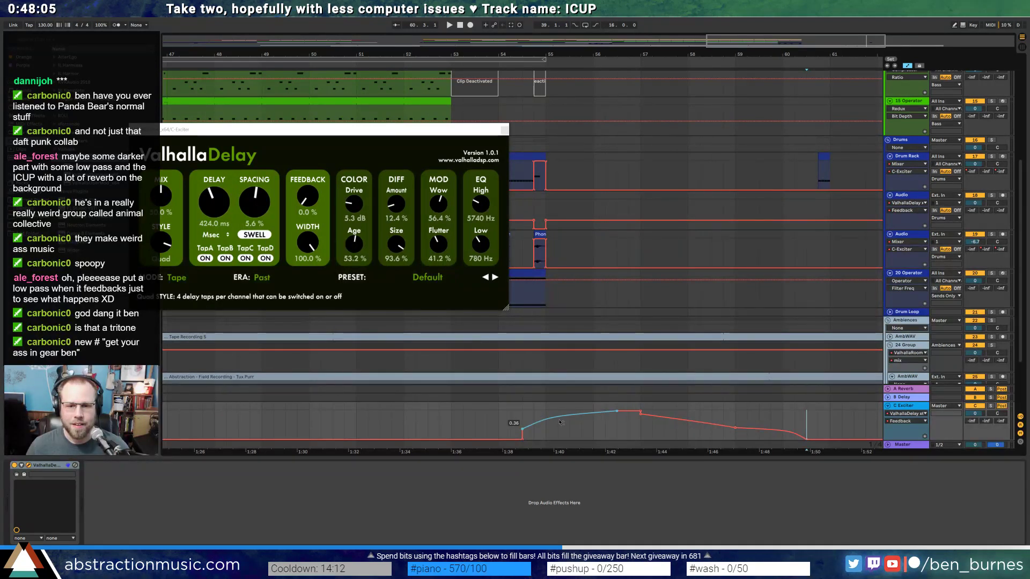
- Play from bar 54, set ValhallaDelay's EQ High to 4640 Hz, and slightly lower the peak of C Exciter's Feedback automation
click(499, 421)
key(space)
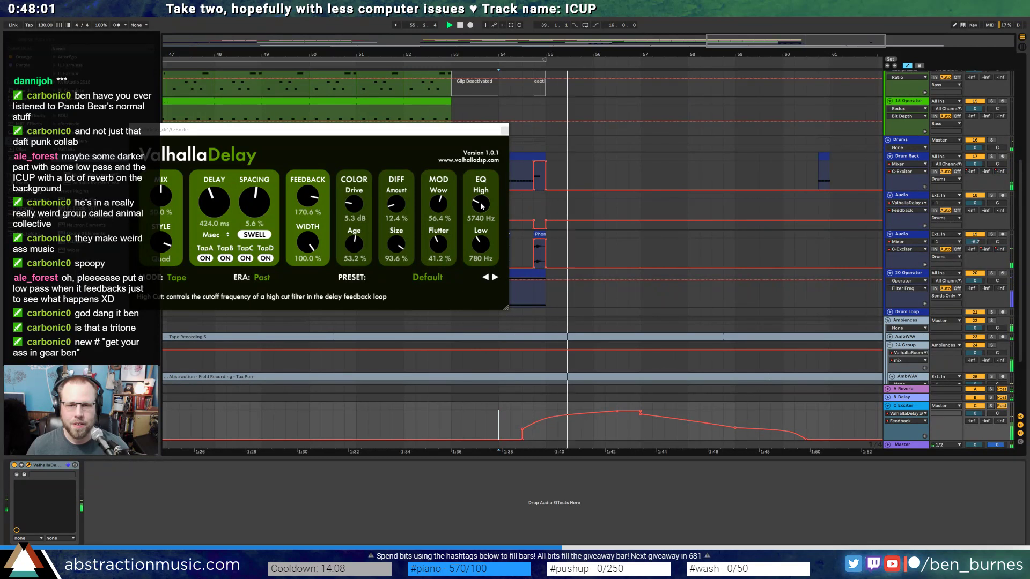
drag(481, 206, 481, 212)
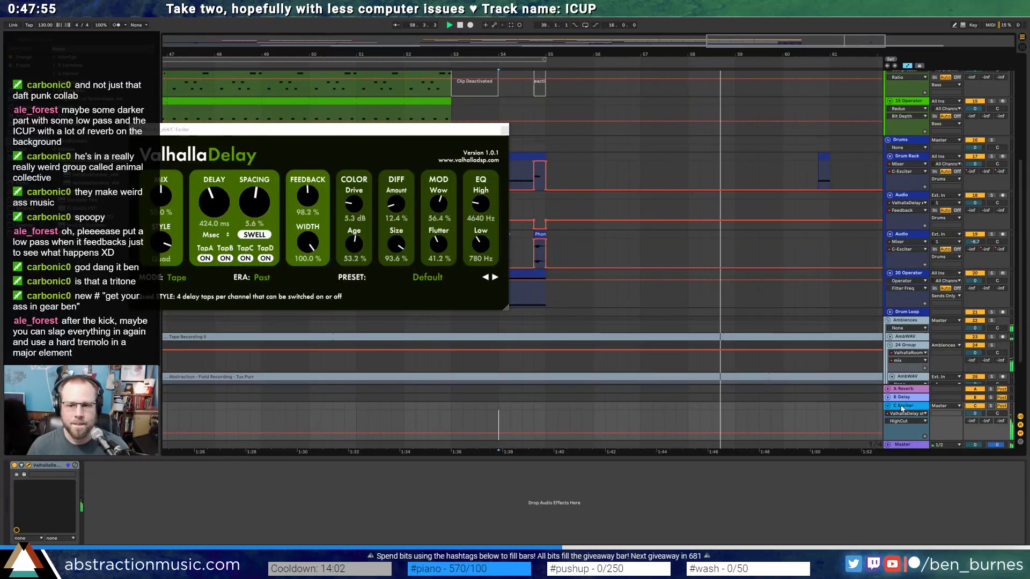
click(903, 407)
click(308, 198)
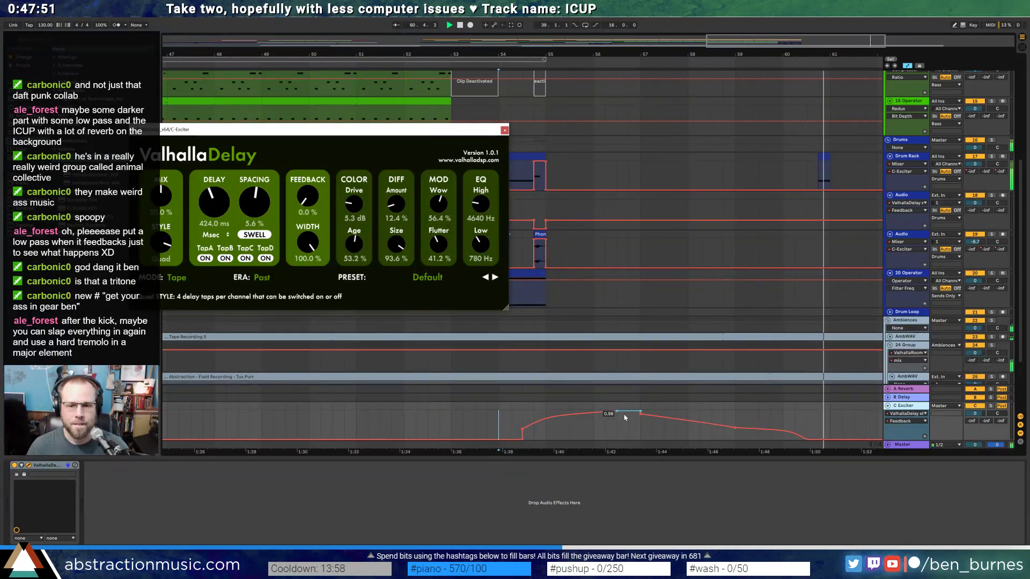
drag(624, 413, 617, 415)
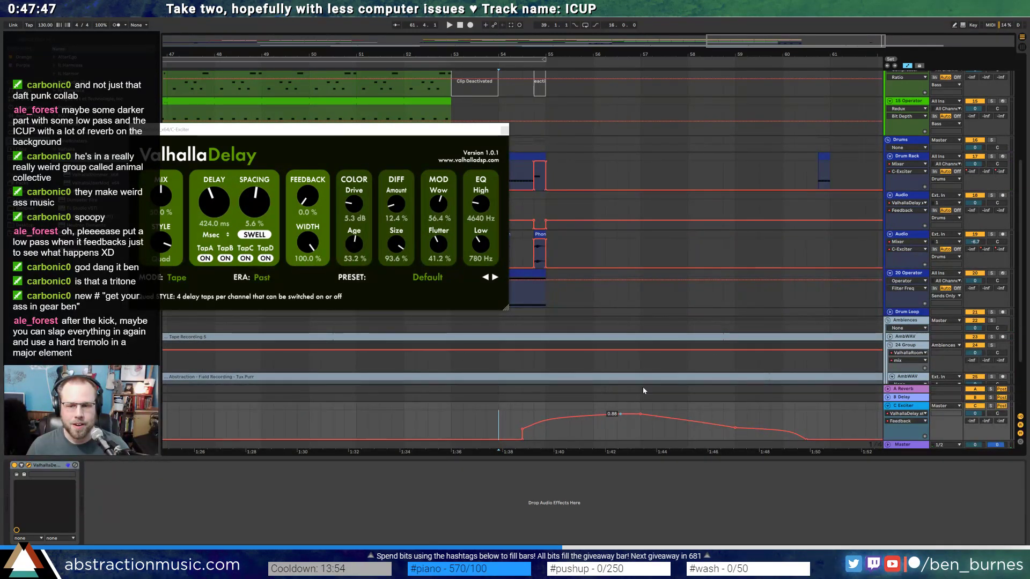
- Close ValhallaDelay, cut the Tux Purr field recording from late bar 58 to bar 61, and fade out its first part
scroll(674, 301, down, 3)
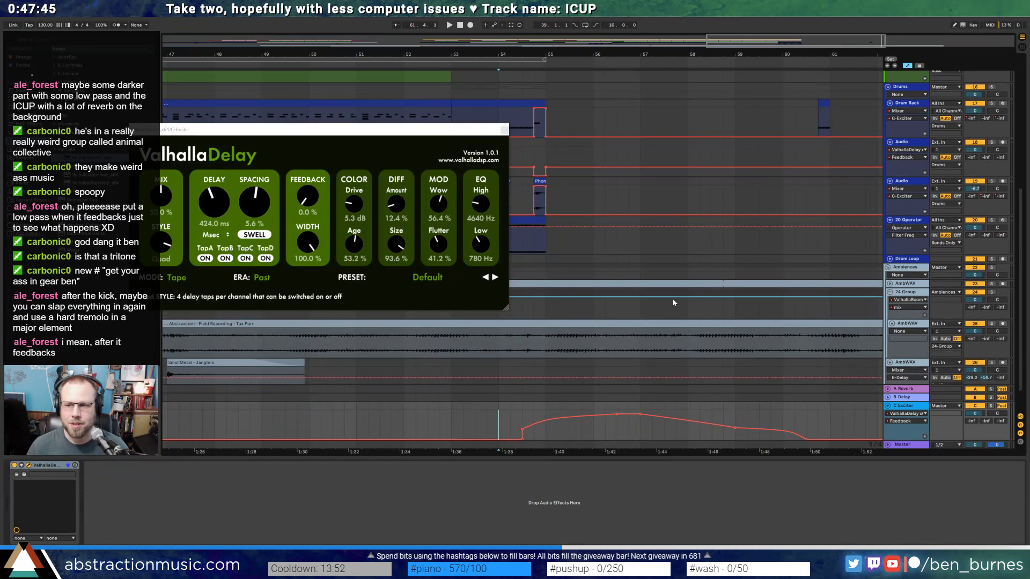
key(shift+Tab)
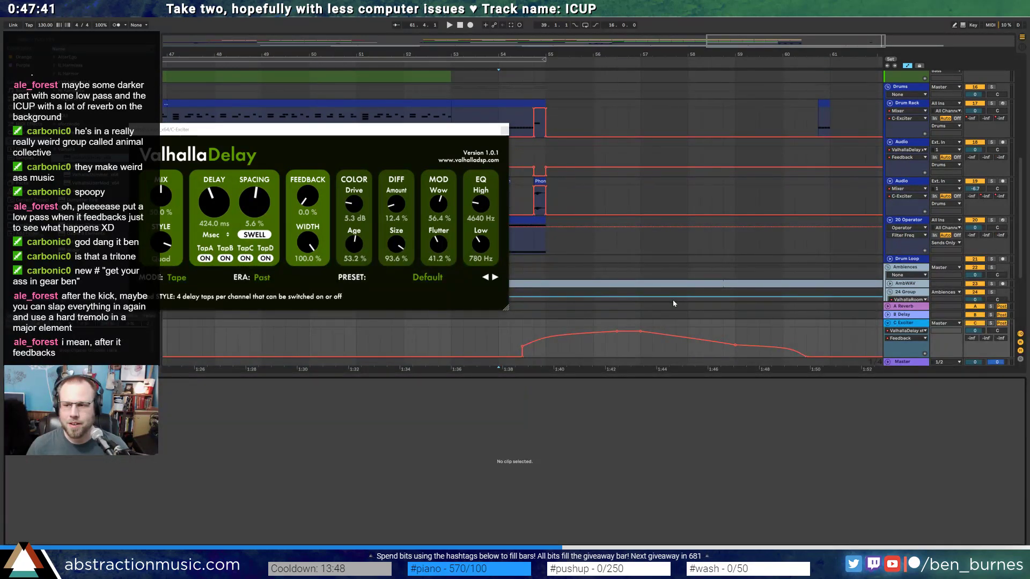
scroll(777, 252, down, 2)
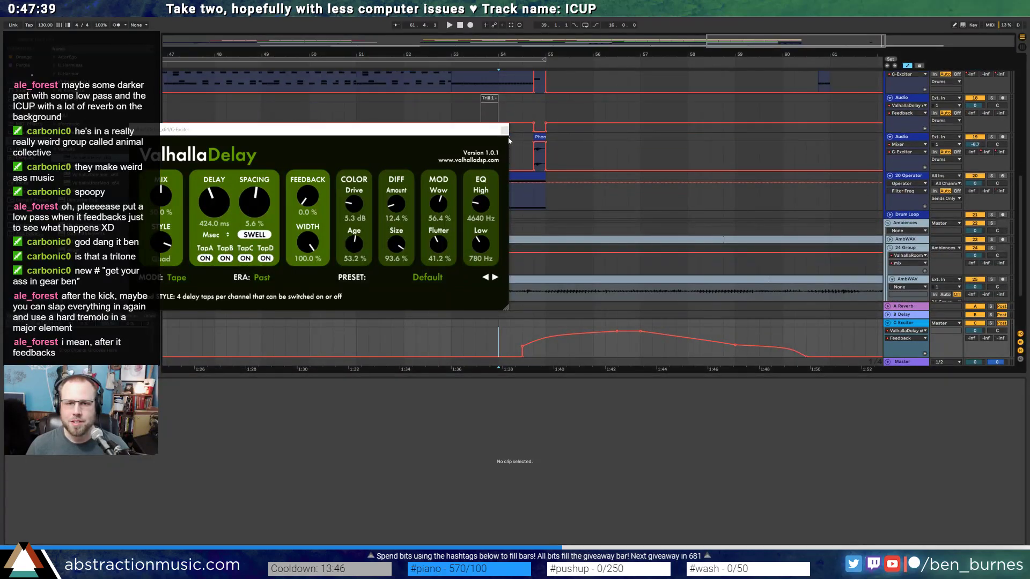
click(504, 130)
scroll(831, 235, down, 3)
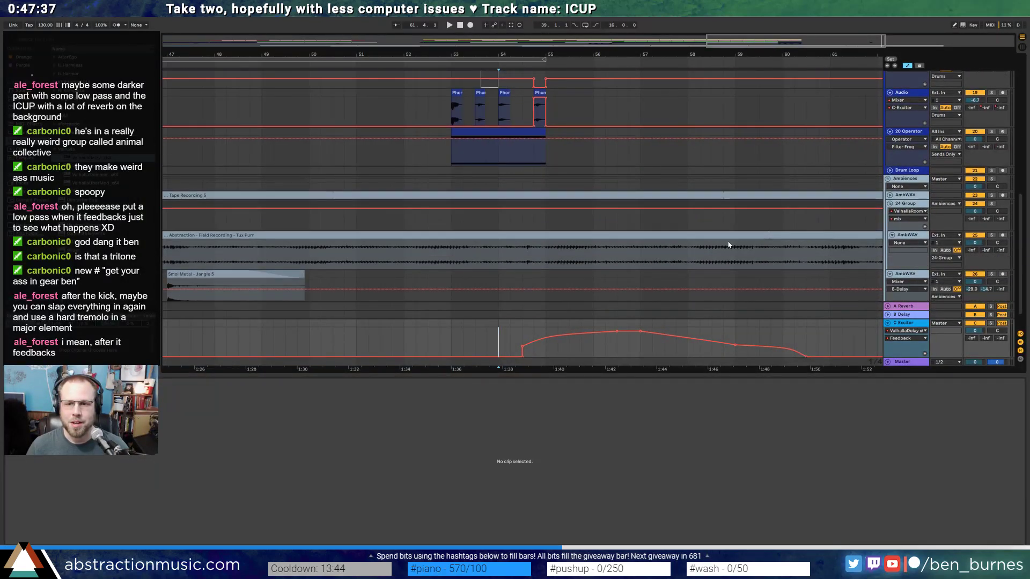
drag(831, 233, 647, 206)
key(Delete)
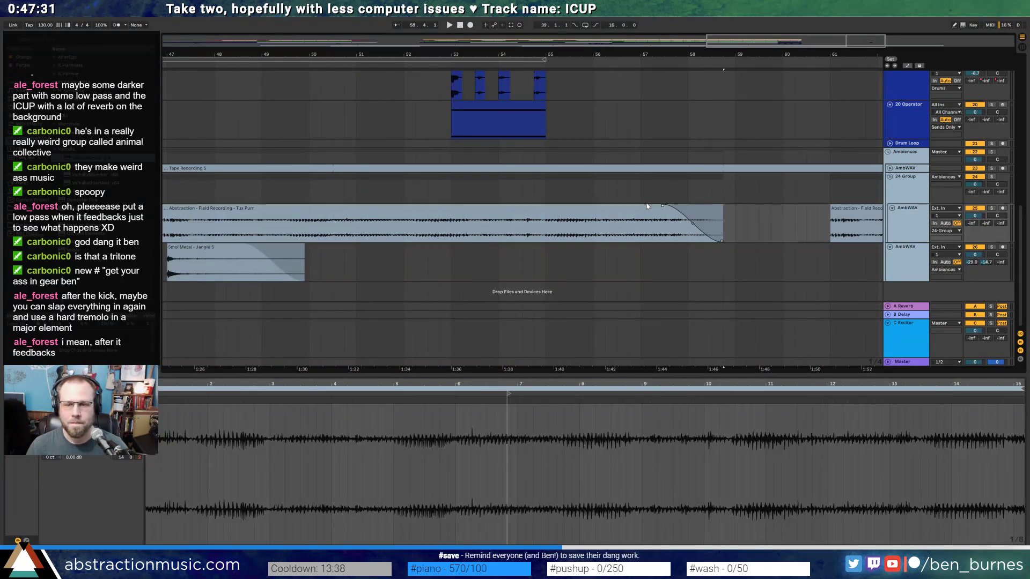
- Play back the transition up to bar 61 and check the field recording's fade against C Exciter's Feedback automation
click(499, 230)
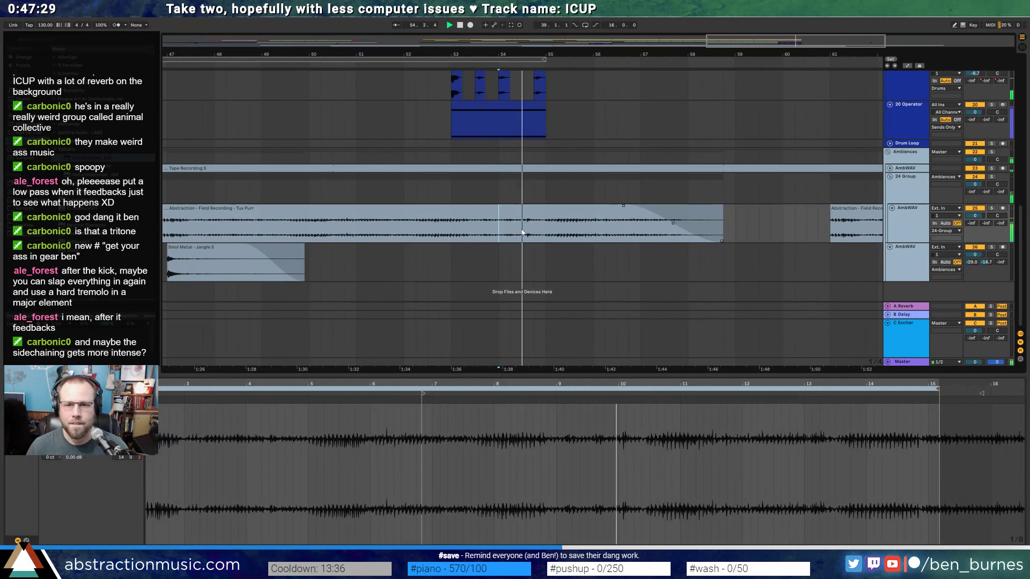
key(shift+Tab)
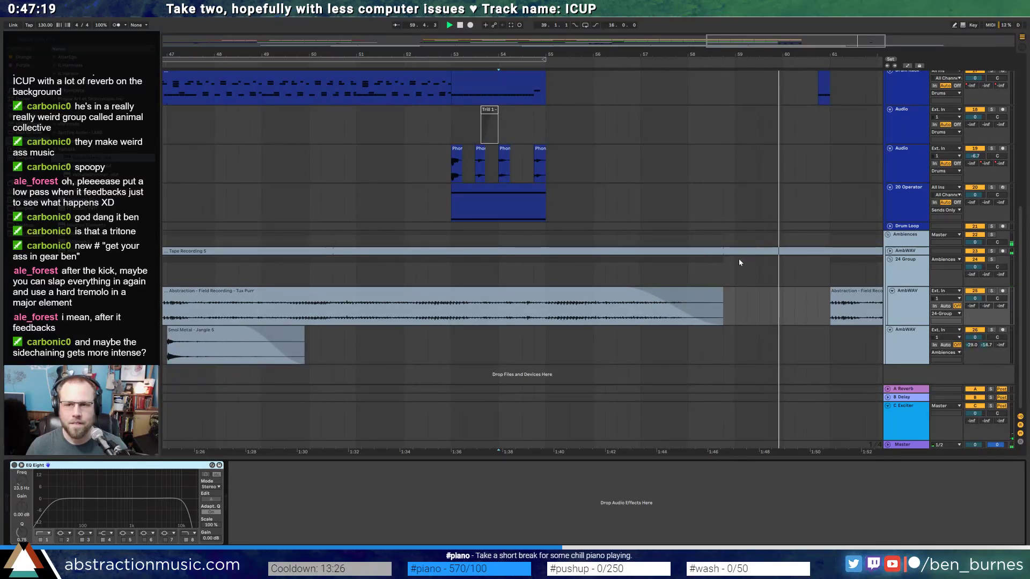
key(space)
scroll(786, 128, up, 3)
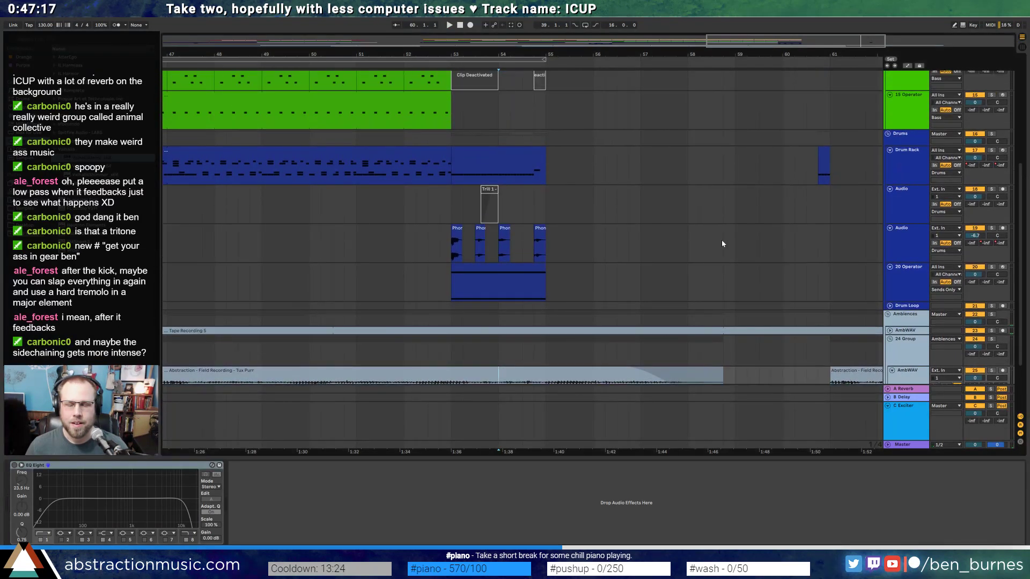
click(900, 420)
key(a)
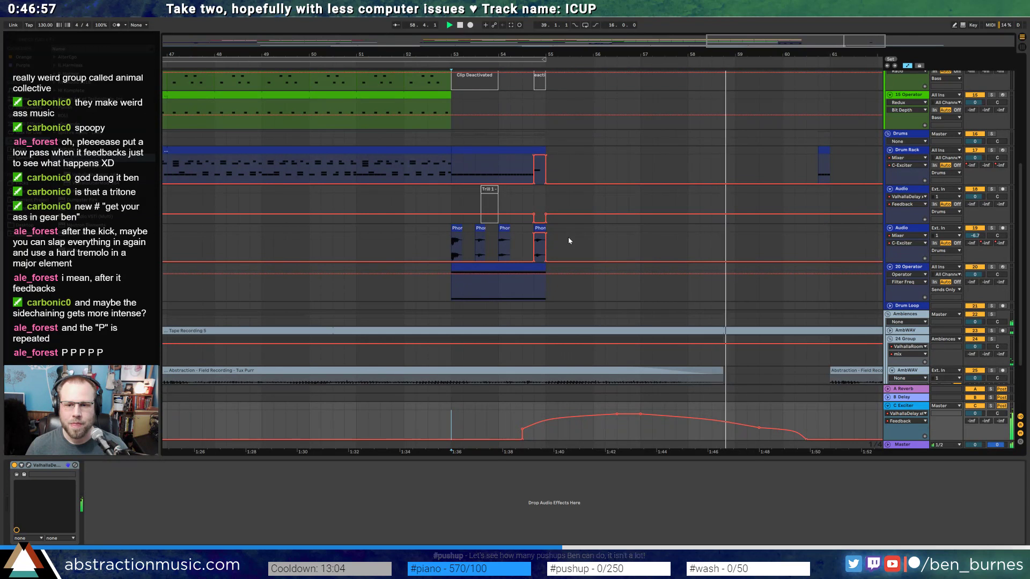
key(a)
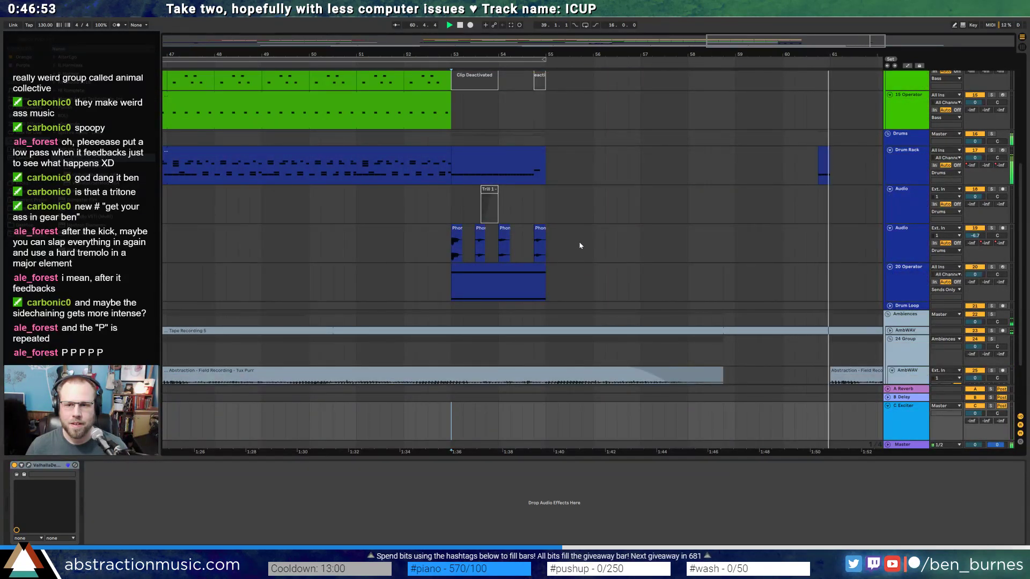
- Copy the Operator bass clip to bar 61 and trim the copy so it ends at bar 69
drag(730, 41, 731, 23)
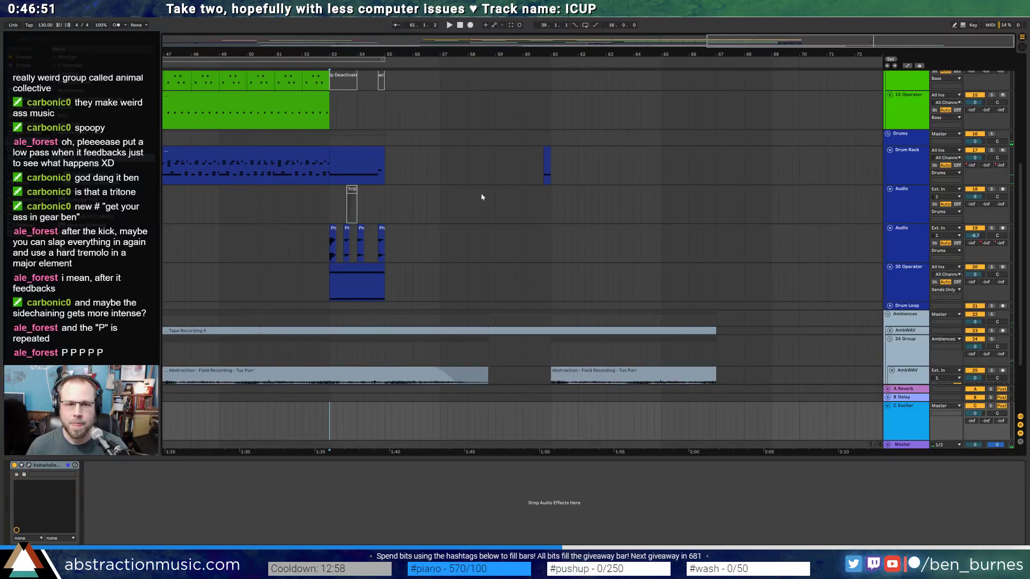
scroll(467, 198, up, 1)
click(353, 132)
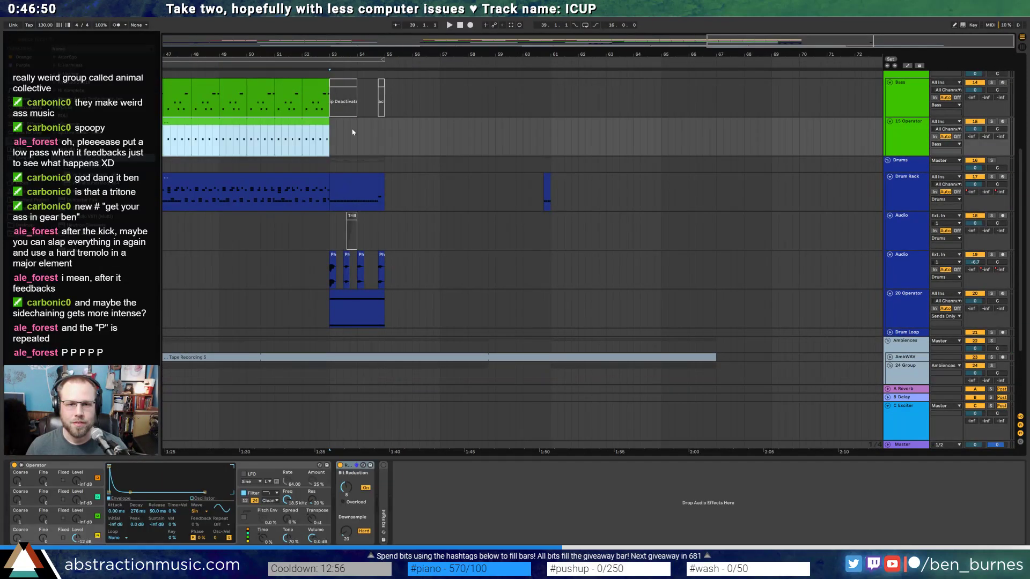
click(548, 135)
key(ctrl+v)
click(781, 140)
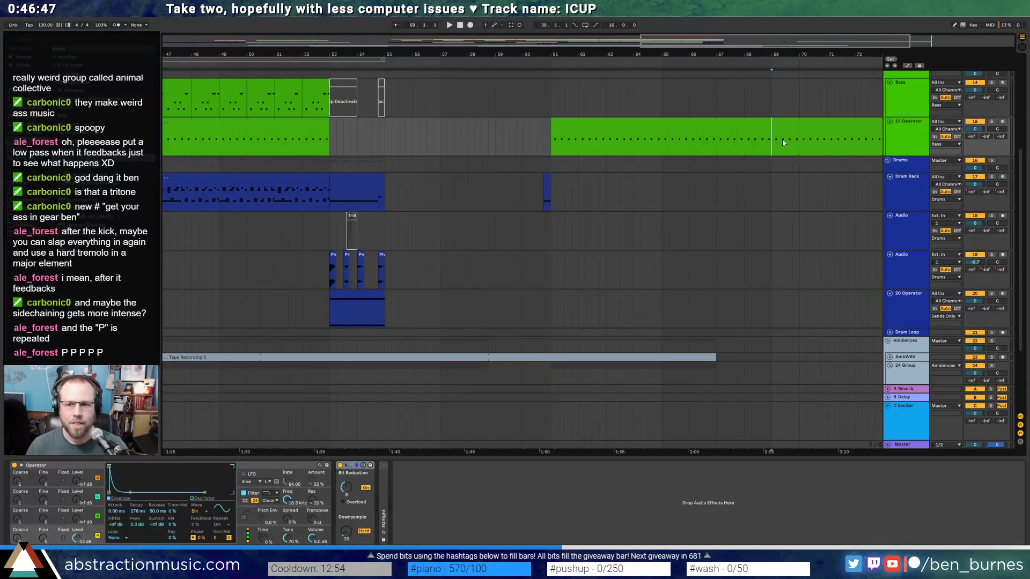
key(Delete)
click(822, 127)
key(Delete)
click(737, 129)
- Lower the last two notes of the one-bar bass pattern to C1, and loop playback over bars 61 to 69
double_click(676, 129)
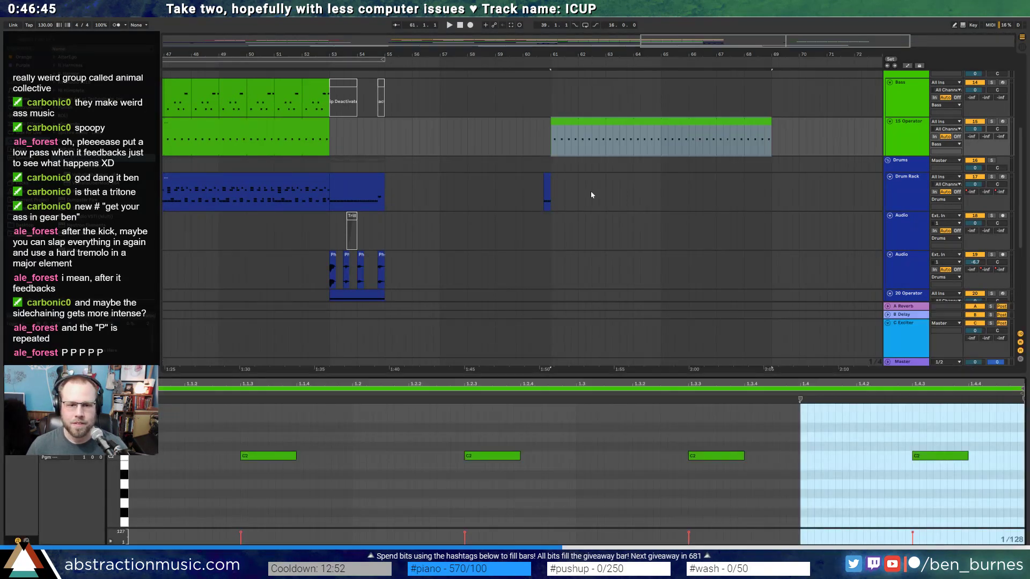
drag(633, 419, 920, 483)
key(shift+Down)
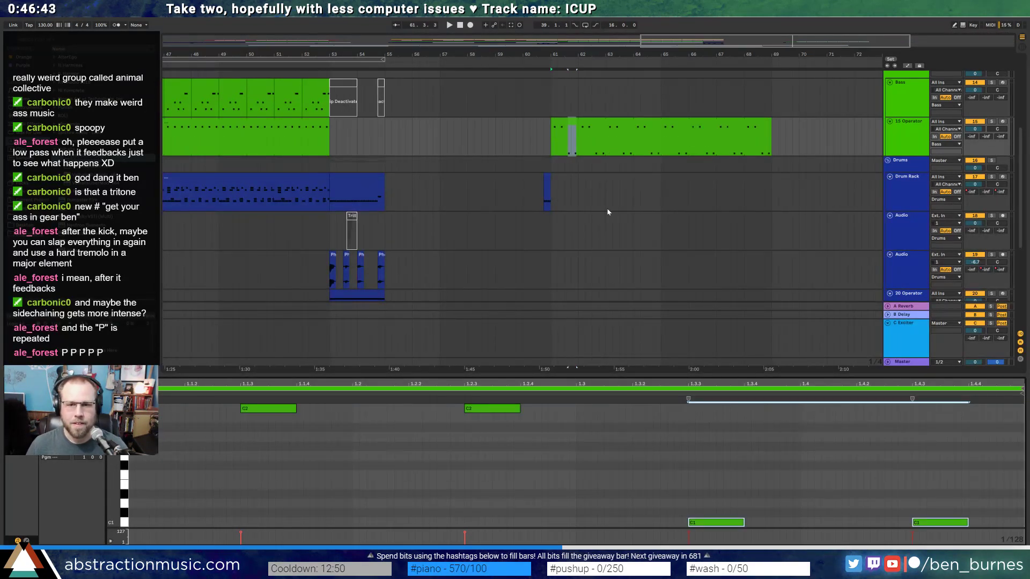
click(554, 127)
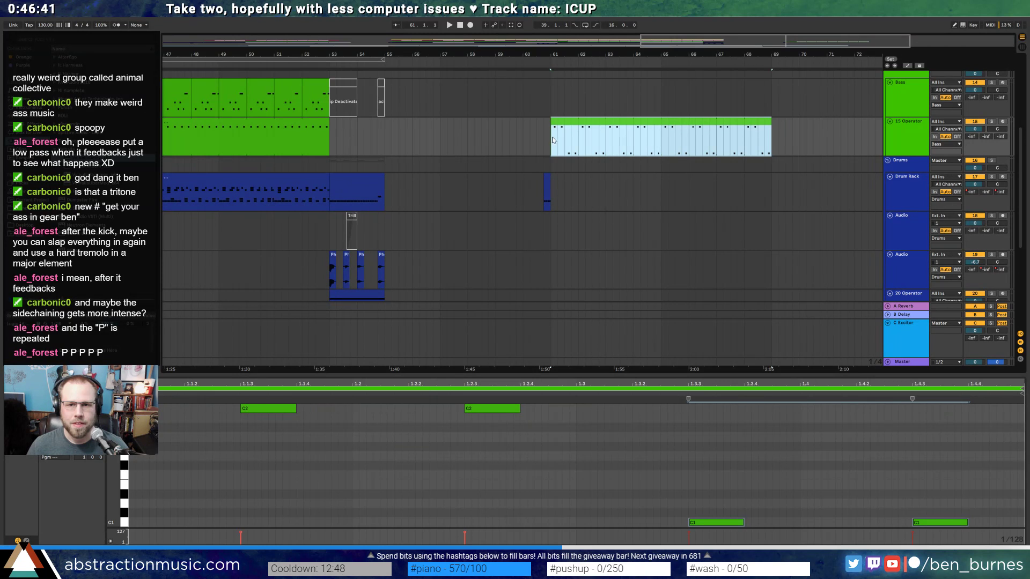
key(ctrl+l)
key(space)
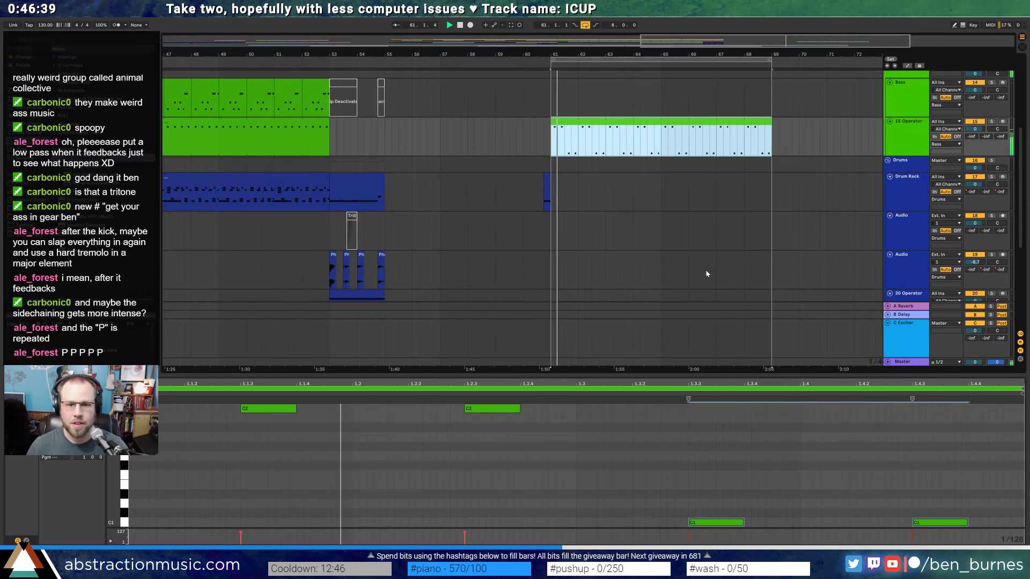
- Extend the Tape Recording and Tux Purr field recording clips to bar 69
scroll(707, 271, down, 3)
drag(713, 260, 771, 260)
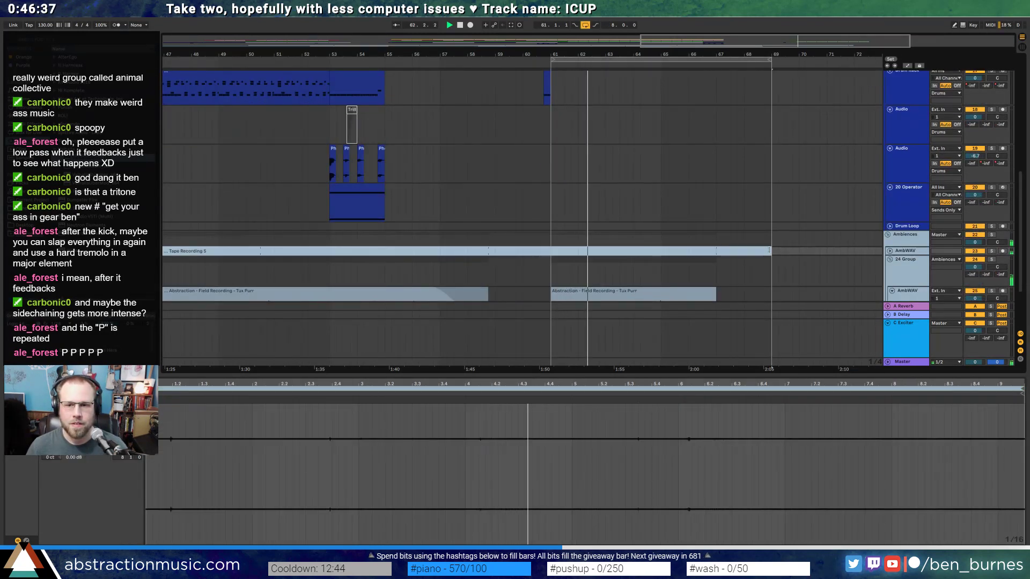
drag(715, 291, 771, 291)
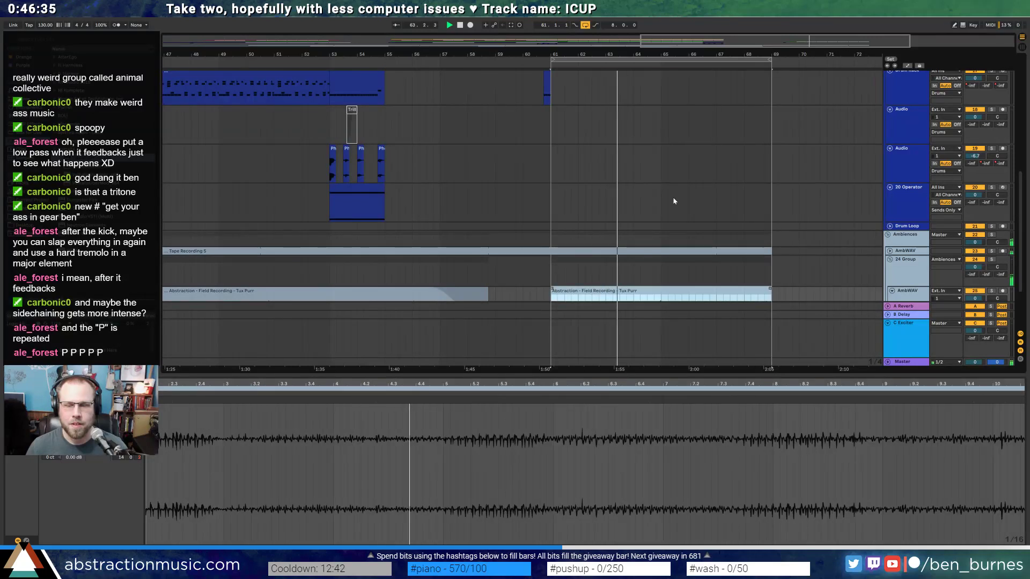
- Consolidate the first two bars of the new bass clip and shift its last two C1 notes a sixteenth later
scroll(673, 199, up, 3)
key(space)
drag(605, 127, 551, 123)
key(ctrl+j)
drag(803, 405, 1008, 534)
key(Right)
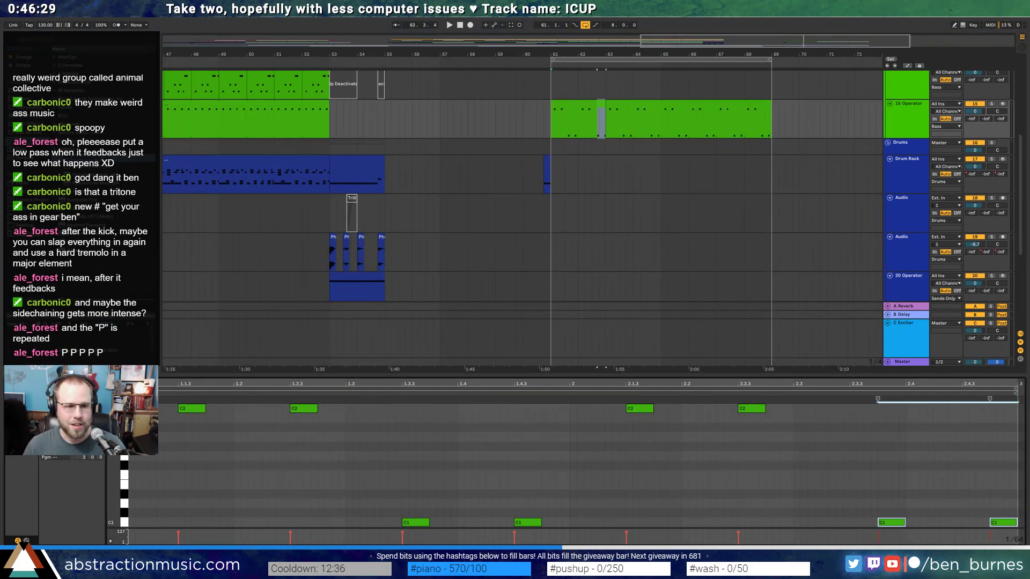
- Loop the edited two-bar bass clip so it fills bars 61 to 69, and play it
click(578, 107)
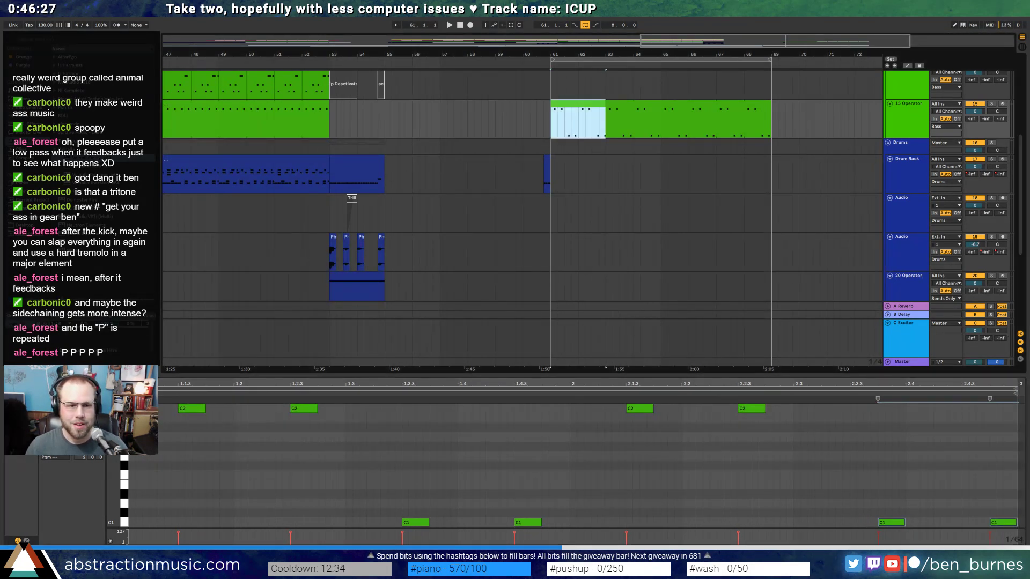
click(92, 426)
drag(601, 107, 769, 113)
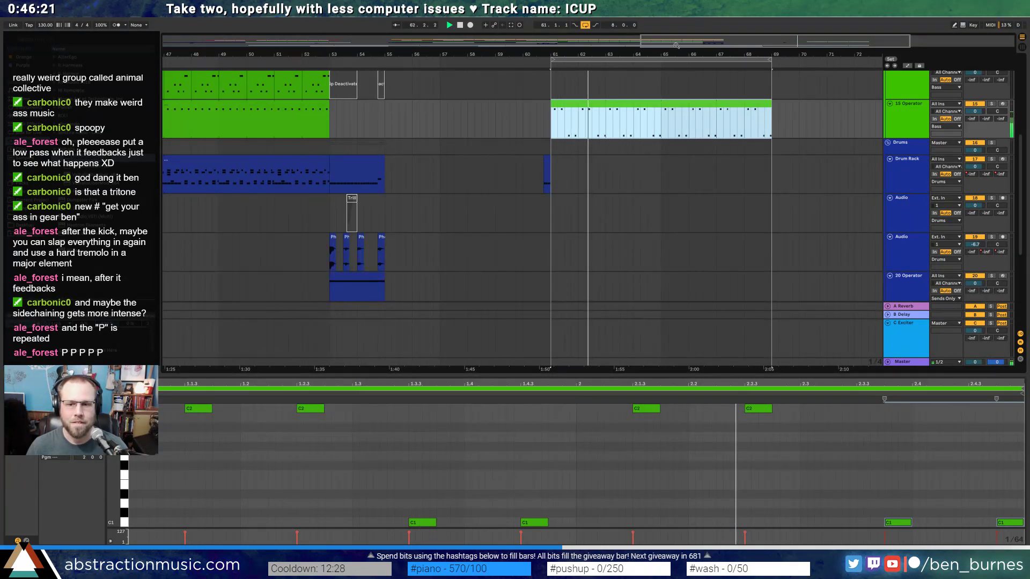
- Copy the long Drum Rack clip that starts at bar 39 to bar 61
drag(695, 42, 614, 35)
click(250, 160)
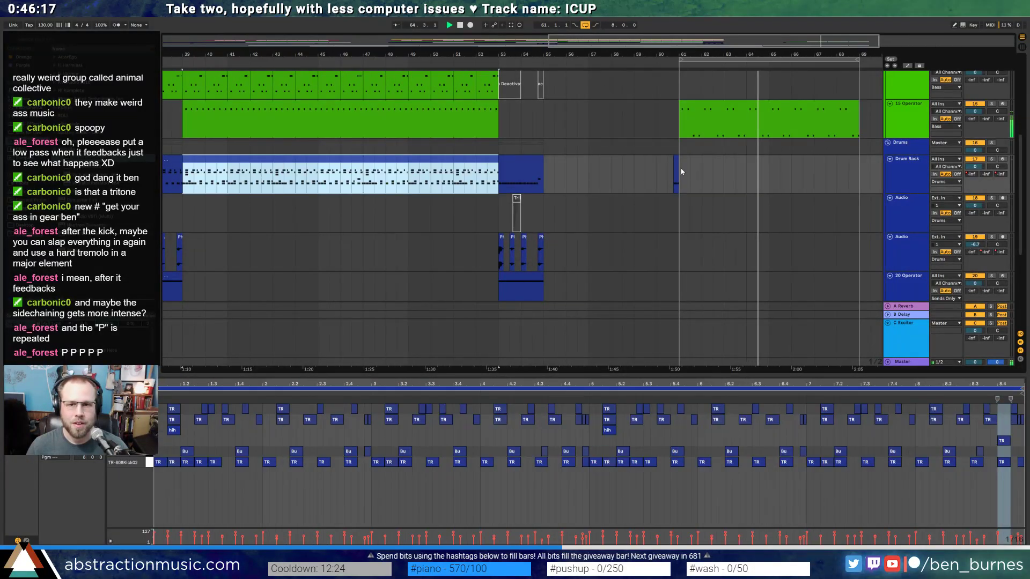
click(697, 179)
key(ctrl+v)
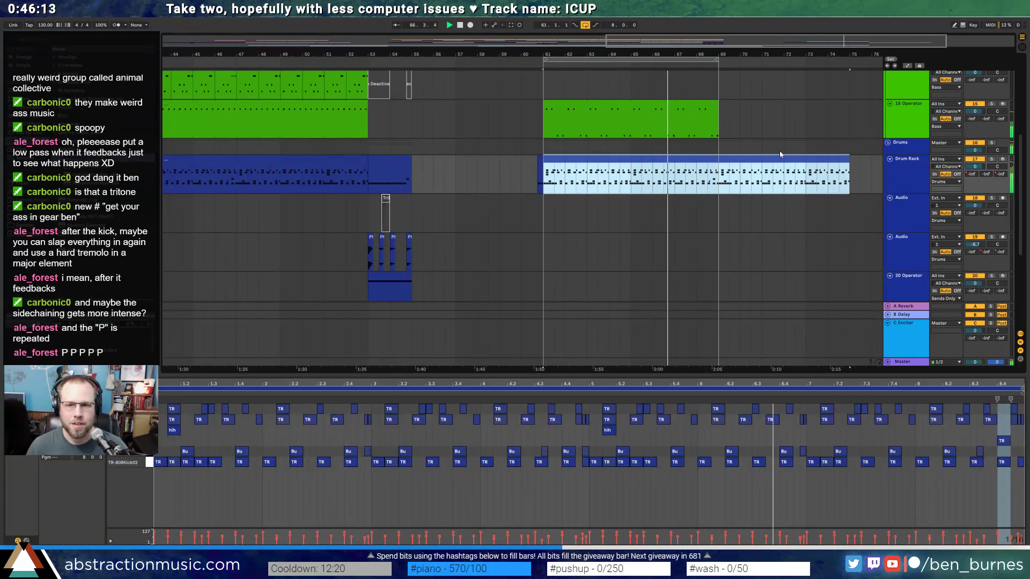
- Move the final C1 note of the two-bar bass pattern a sixteenth earlier
click(703, 121)
drag(1009, 522, 981, 523)
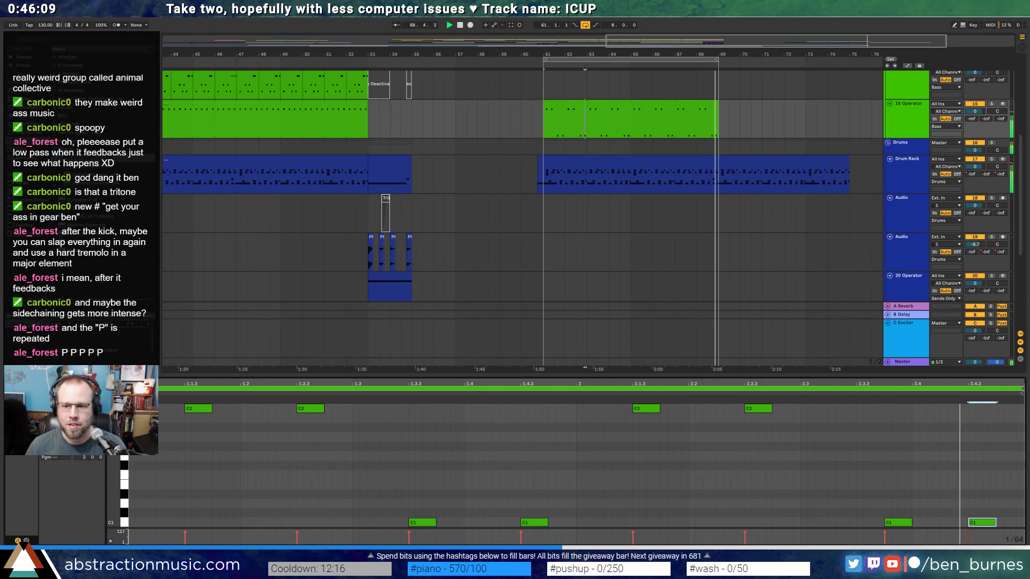
- Extend the playback end of the TR-808Clap02 sample in the copied drum clip's Drum Rack
click(645, 167)
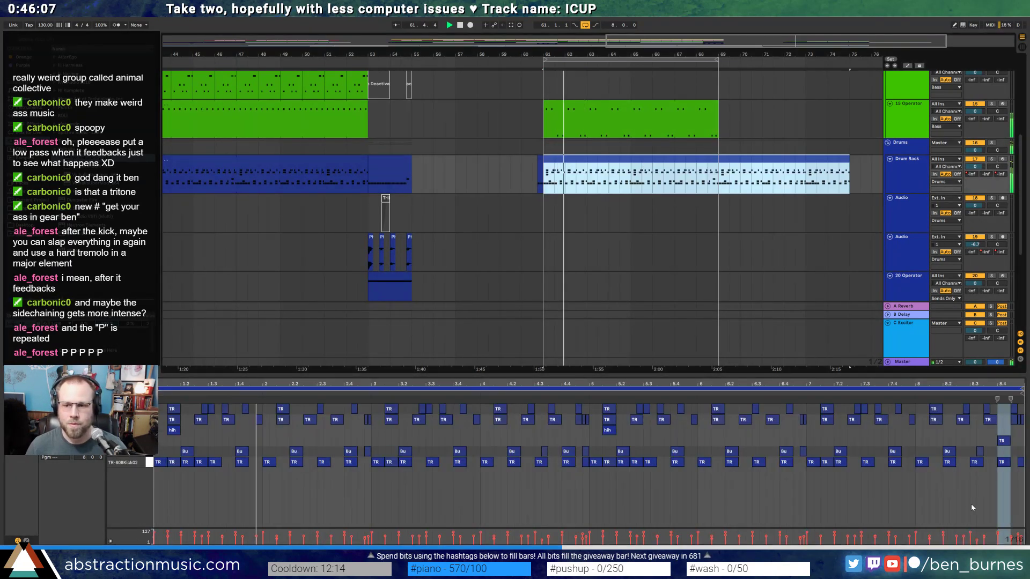
click(1002, 441)
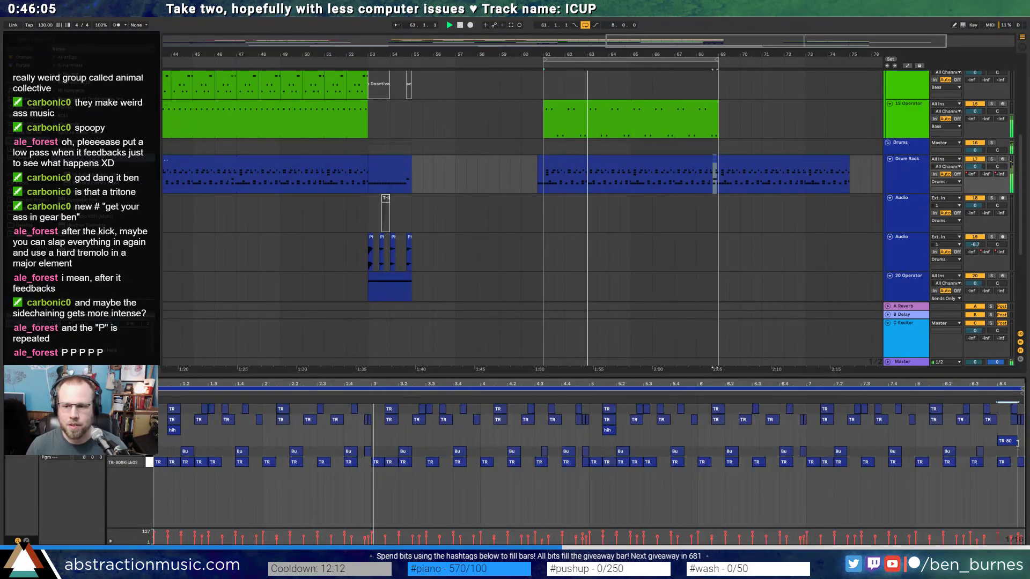
key(shift+Tab)
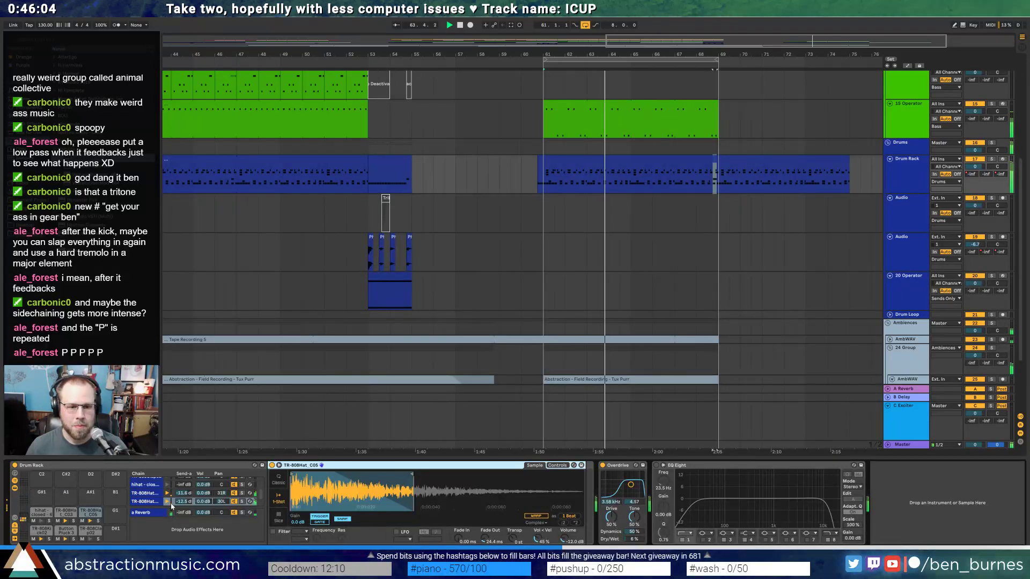
click(90, 531)
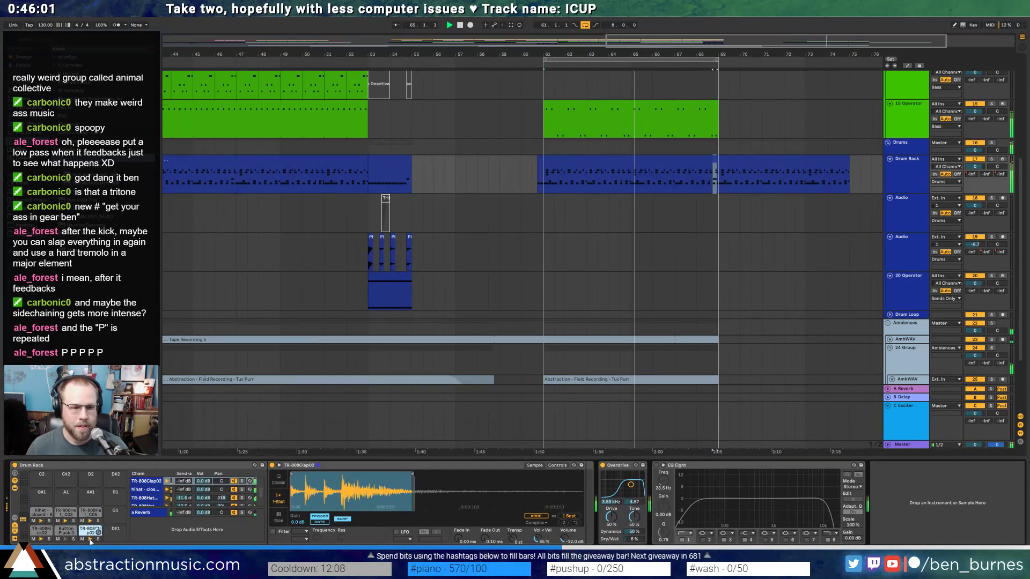
drag(413, 474, 485, 477)
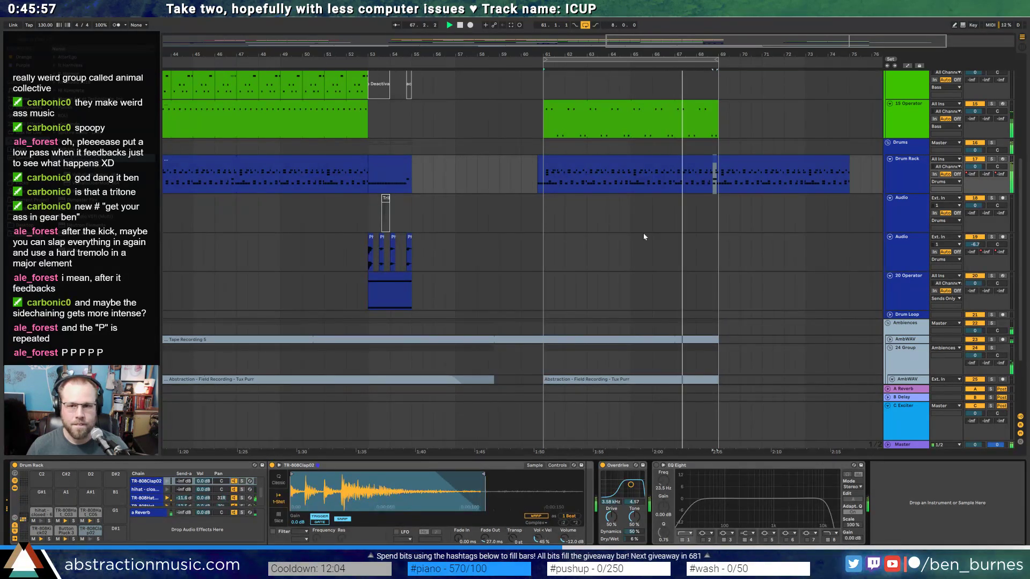
- Copy bars 39 to 47 of the Bass track's pattern to bar 61 on the same track
scroll(615, 181, up, 3)
drag(523, 55, 591, 35)
drag(417, 55, 457, 43)
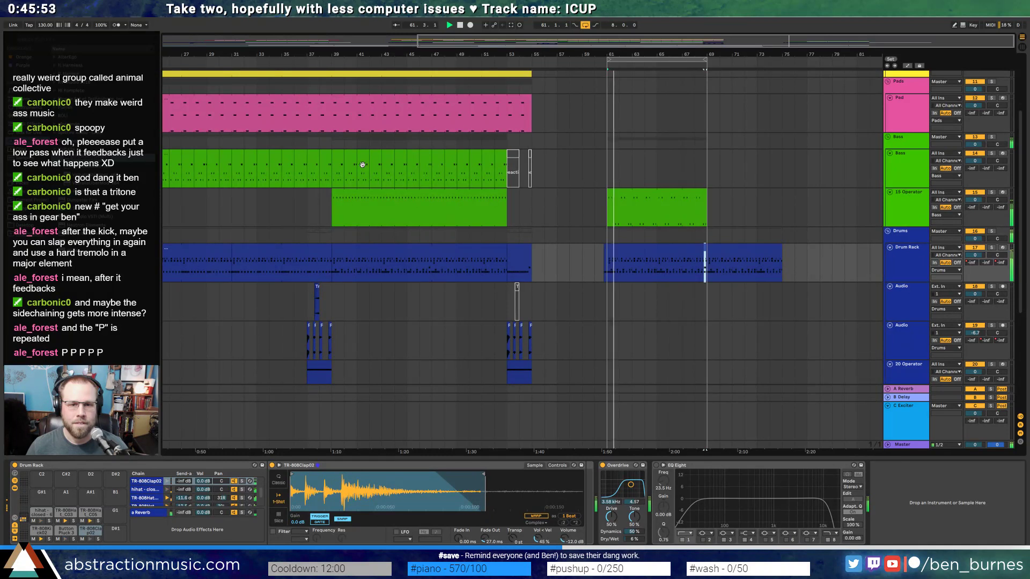
drag(339, 159, 435, 157)
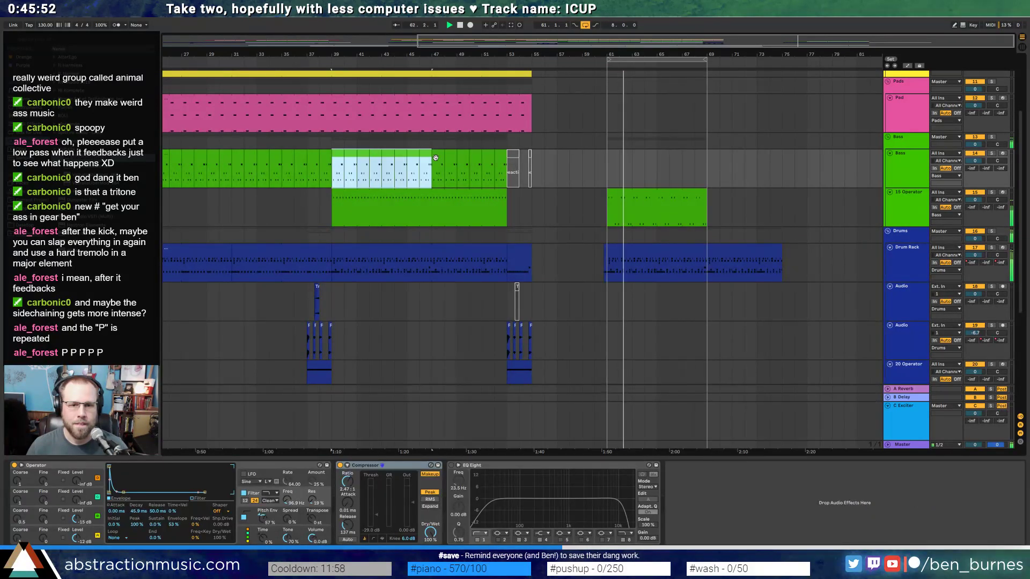
key(ctrl+c)
click(607, 178)
key(ctrl+v)
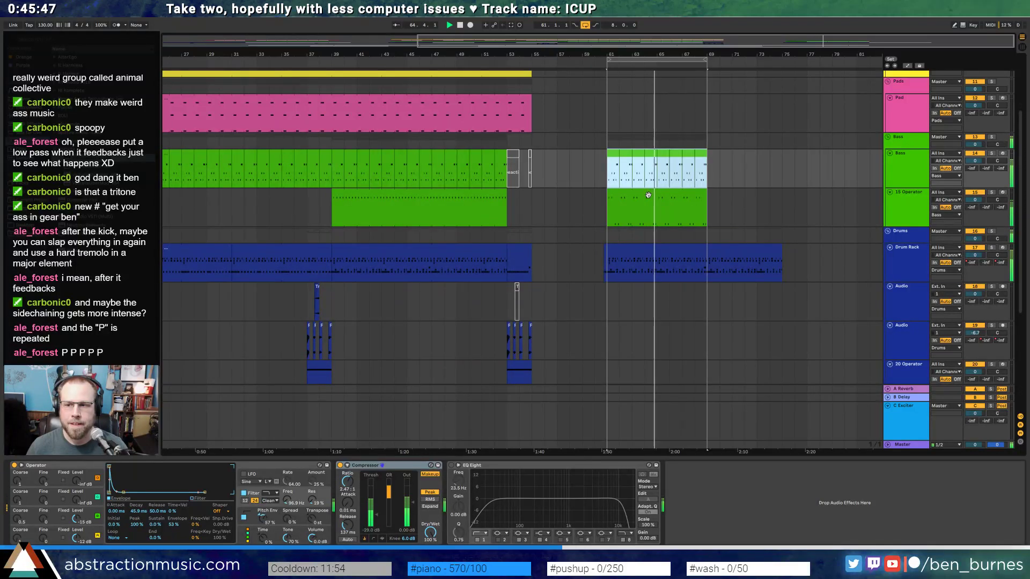
- Copy the short Phone Receiver - P clip from the end of bar 38 to beat 2 of bar 61 on its audio track
key(shift+Tab)
scroll(648, 231, down, 3)
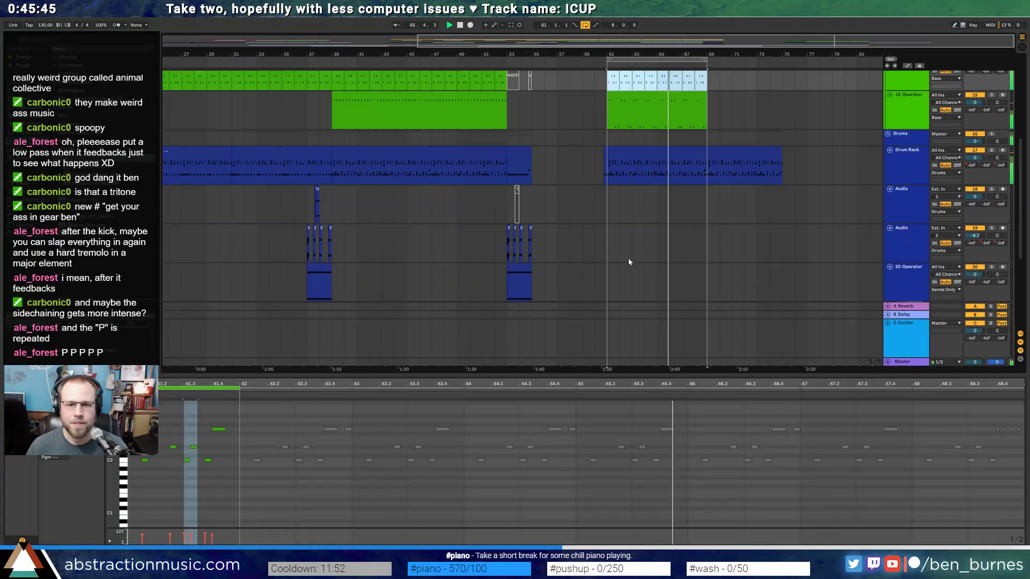
scroll(629, 259, down, 1)
click(330, 195)
scroll(659, 242, up, 5)
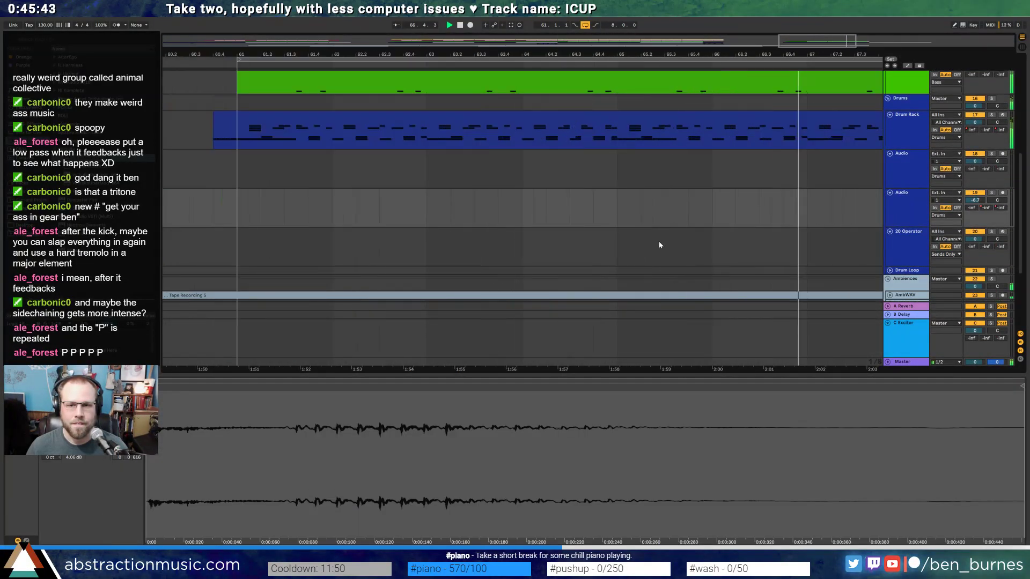
click(262, 207)
key(ctrl+v)
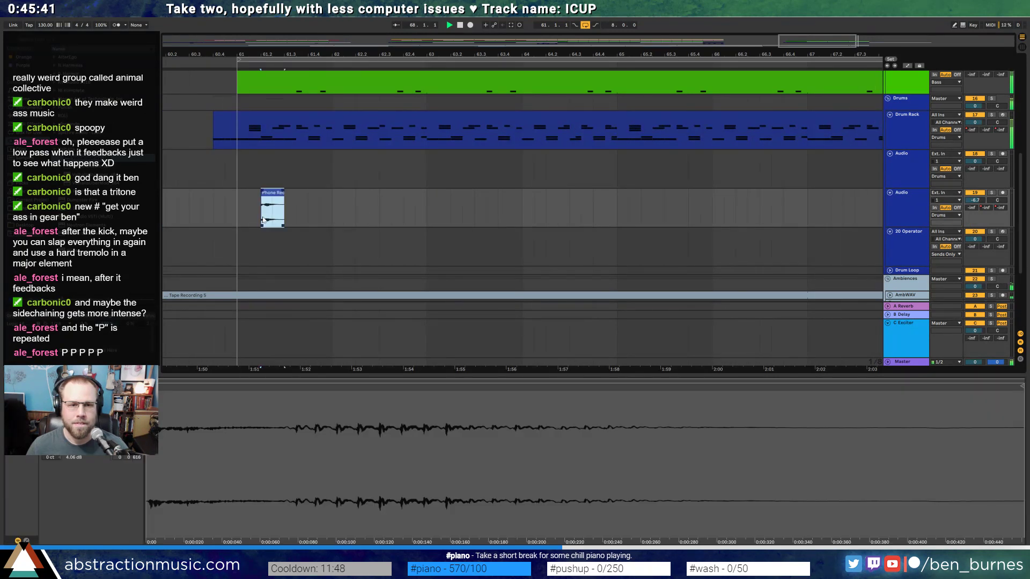
- Try repeating the Phone Receiver clip every half bar from bar 61, and delete the extra copies
drag(238, 211, 284, 216)
key(ctrl+d)
key(ctrl+d)
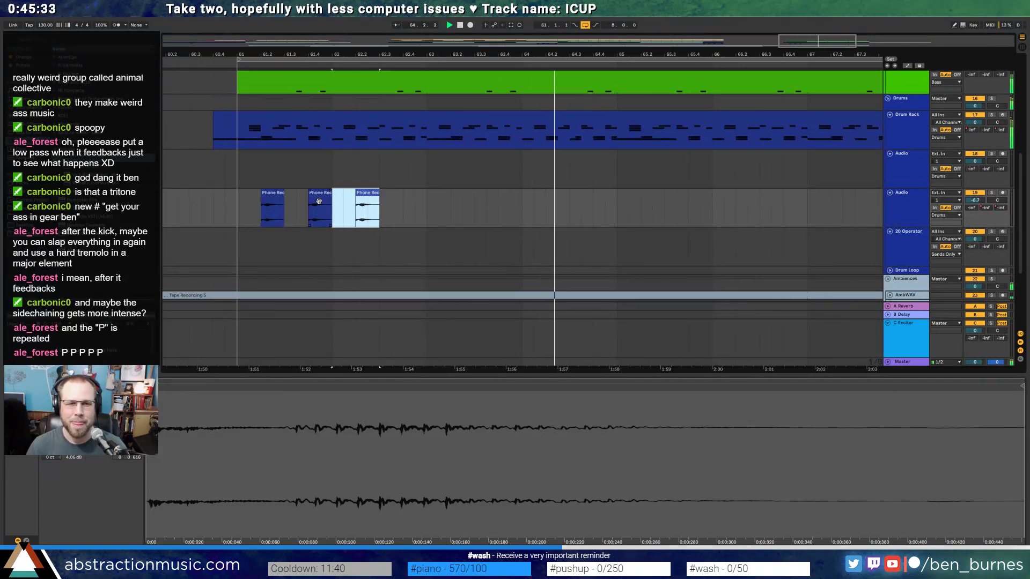
key(ctrl+d)
key(minus)
key(minus)
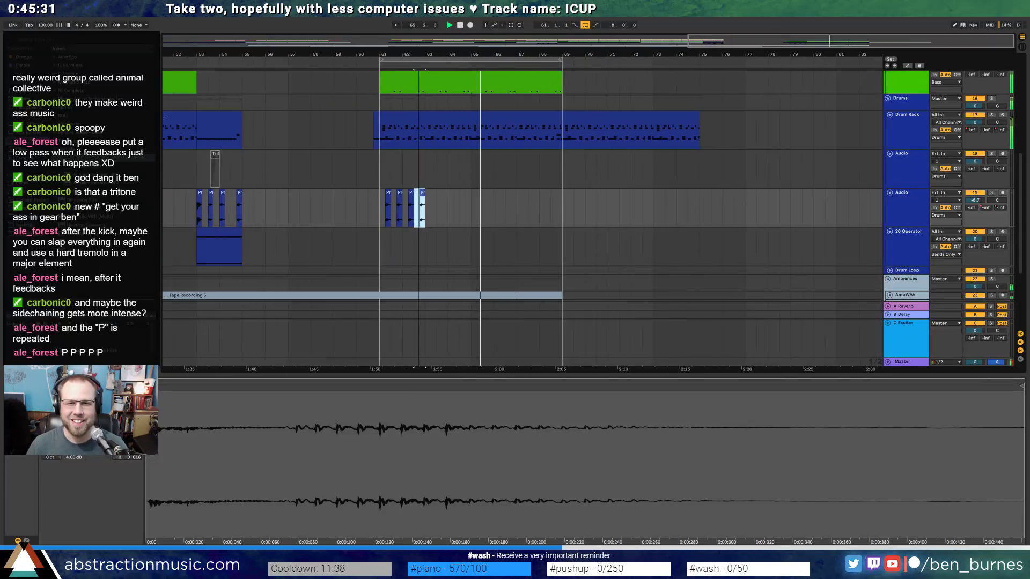
drag(791, 44, 755, 46)
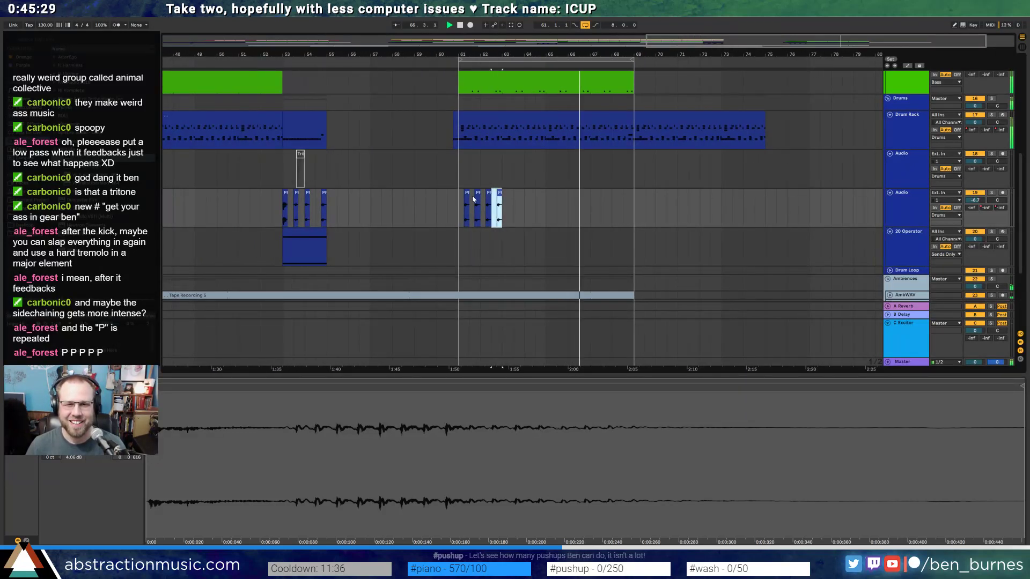
drag(472, 196, 537, 202)
key(Delete)
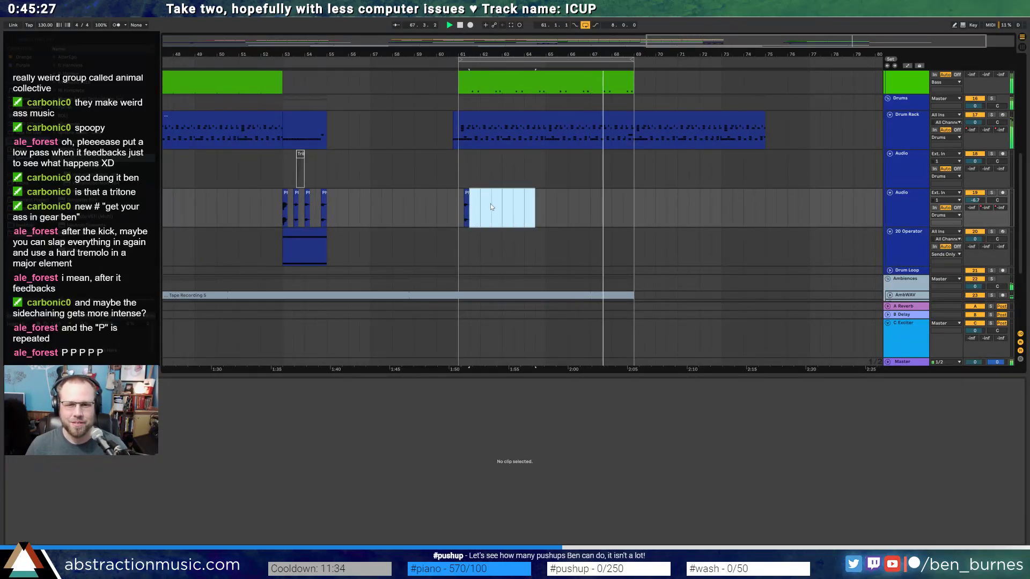
- Repeat the Phone Receiver clip every two bars from bar 61 up to bar 69
shift+click(459, 204)
key(ctrl+d)
key(ctrl+d)
key(ctrl+d)
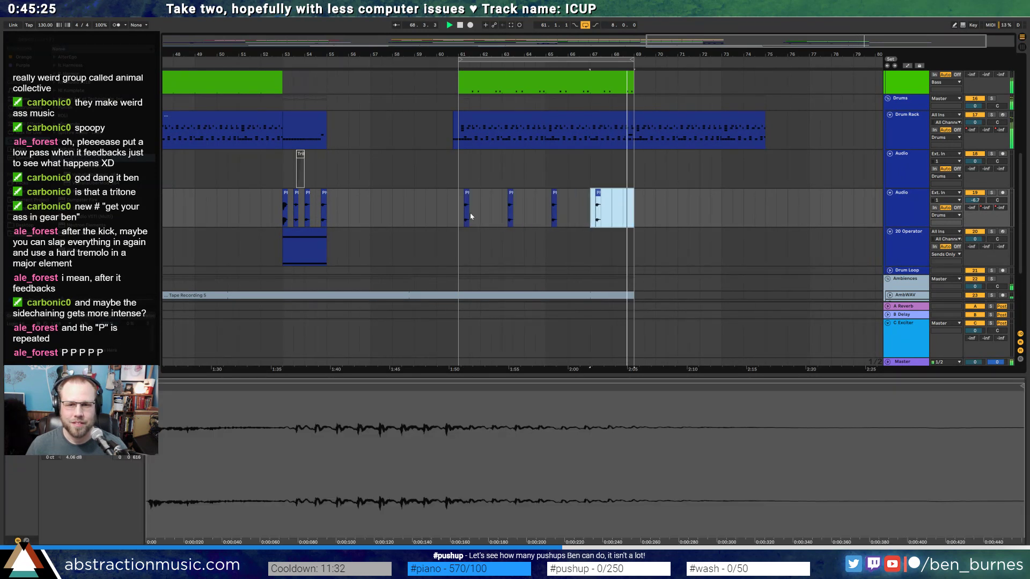
- Stop playback, solo the Phone Receiver audio track and the Operator below it, and arm the Resampling track for recording
click(450, 217)
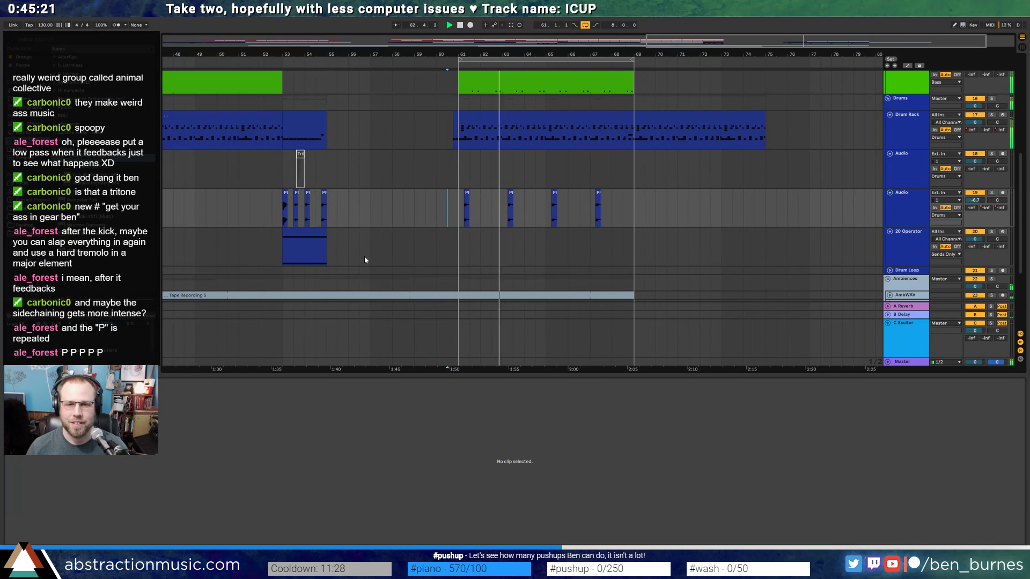
key(space)
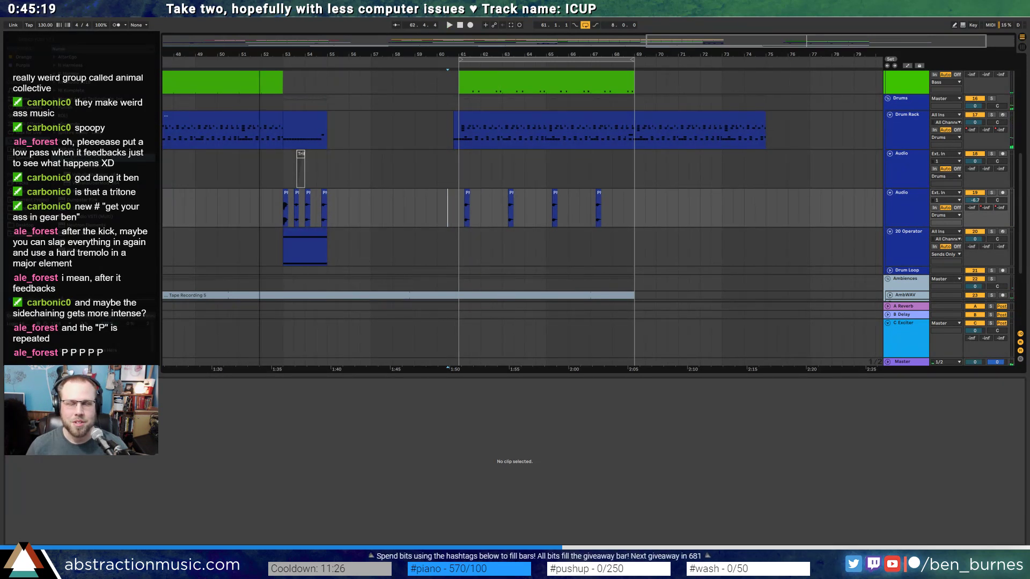
scroll(524, 102, left, 10)
scroll(826, 220, up, 2)
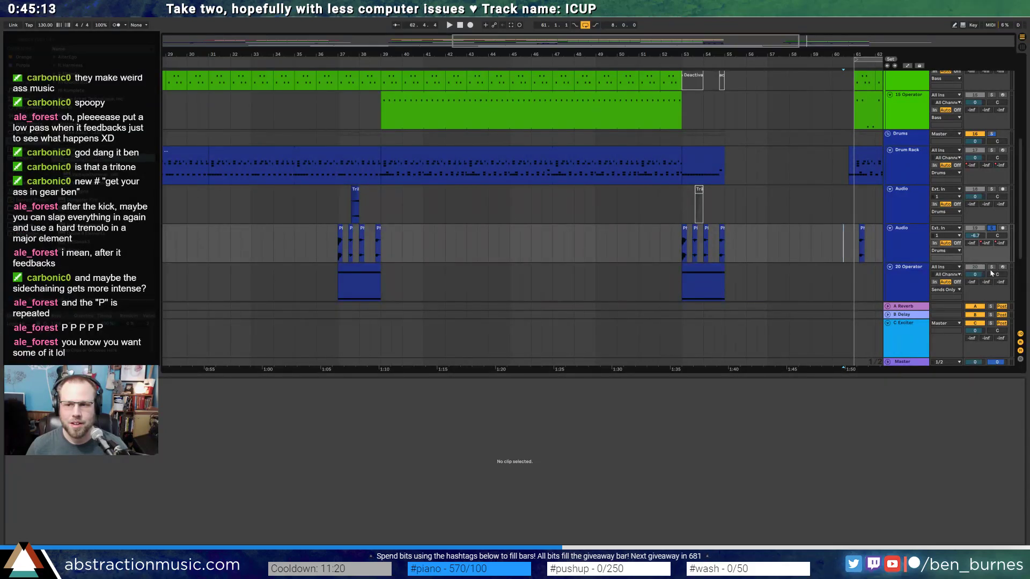
scroll(772, 157, up, 8)
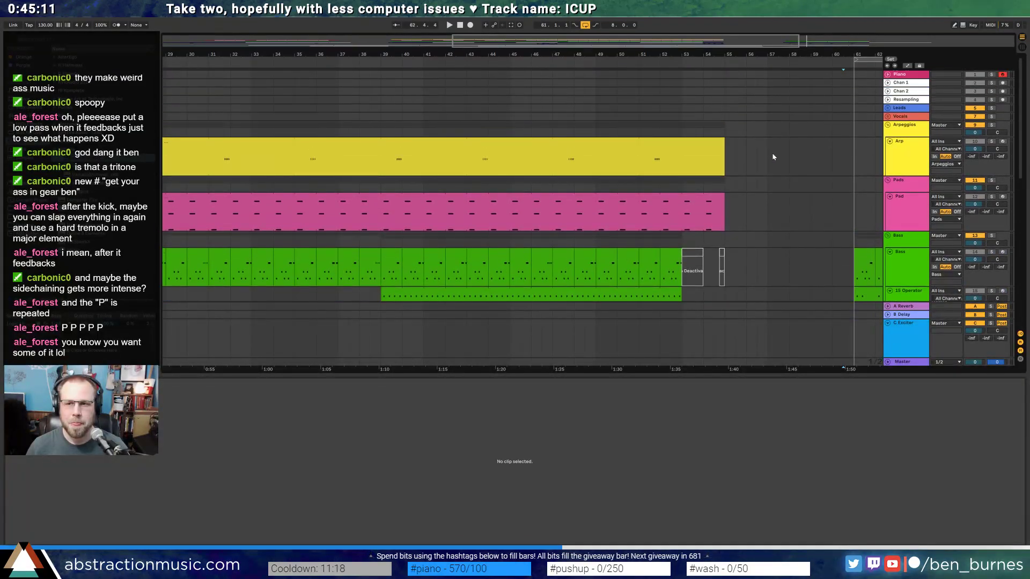
click(905, 100)
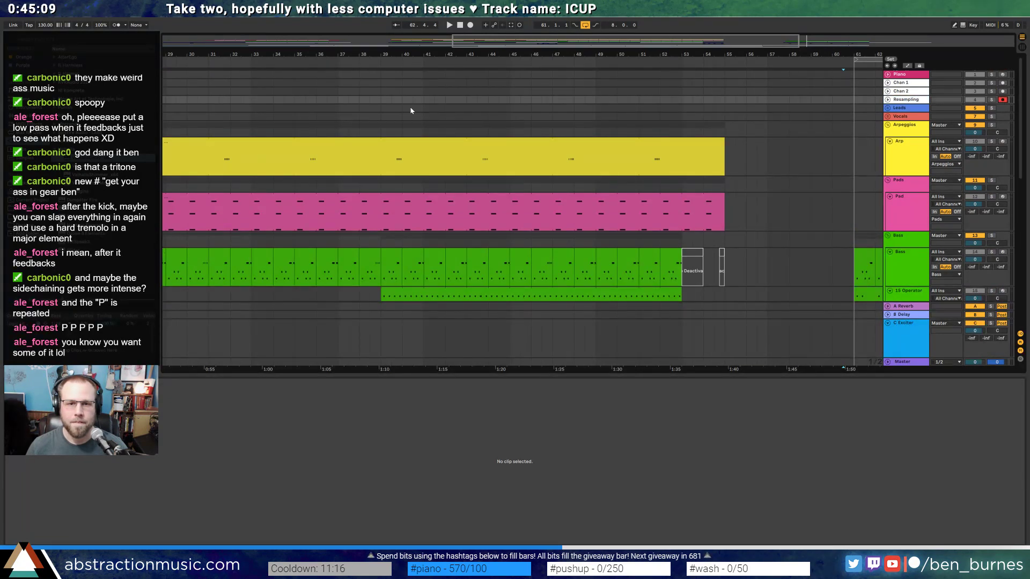
- Record the soloed tracks onto the Resampling track from bar 38 beat 3 into bar 39
scroll(429, 177, down, 10)
click(456, 240)
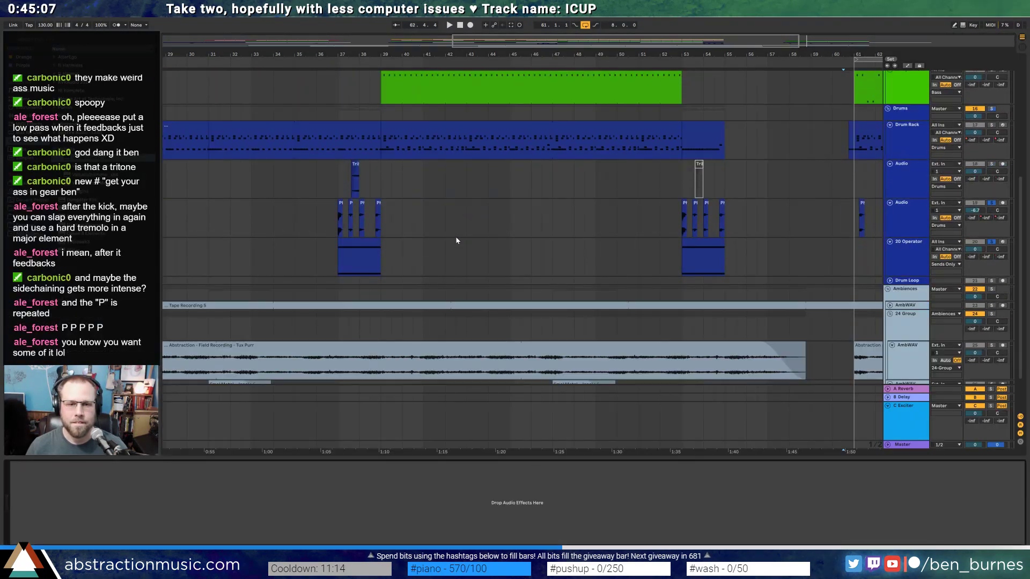
scroll(429, 222, up, 1)
click(375, 211)
scroll(371, 213, up, 2)
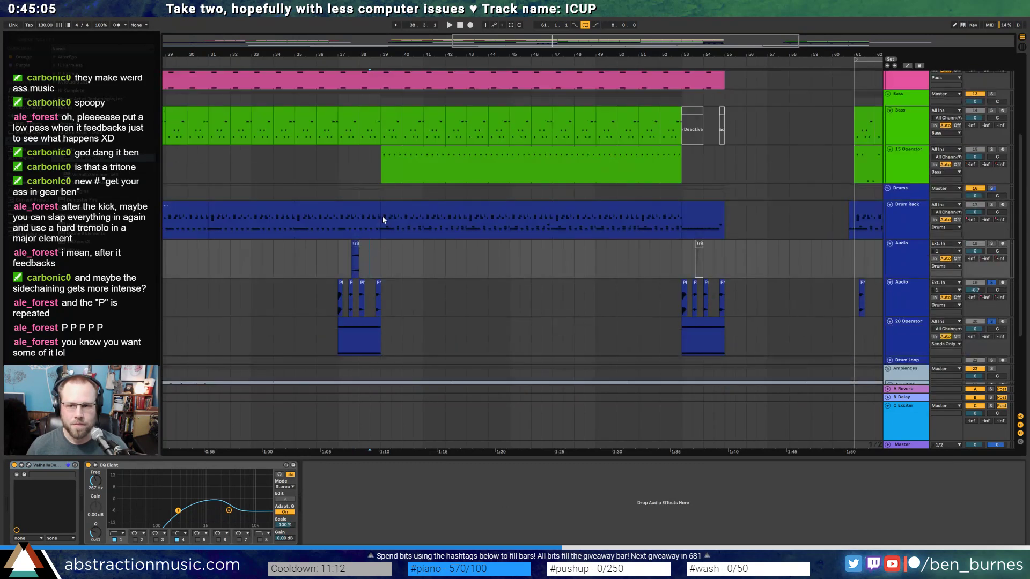
key(space)
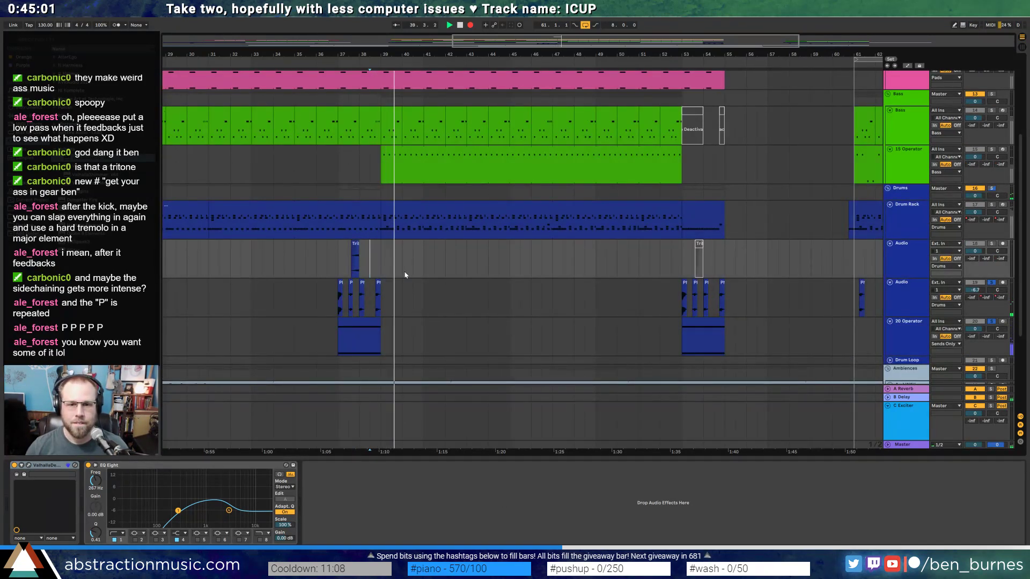
key(space)
- Expand the Resampling track and cut the new recording down to a sixteenth-long slice at bar 38 beat 4
scroll(449, 270, up, 5)
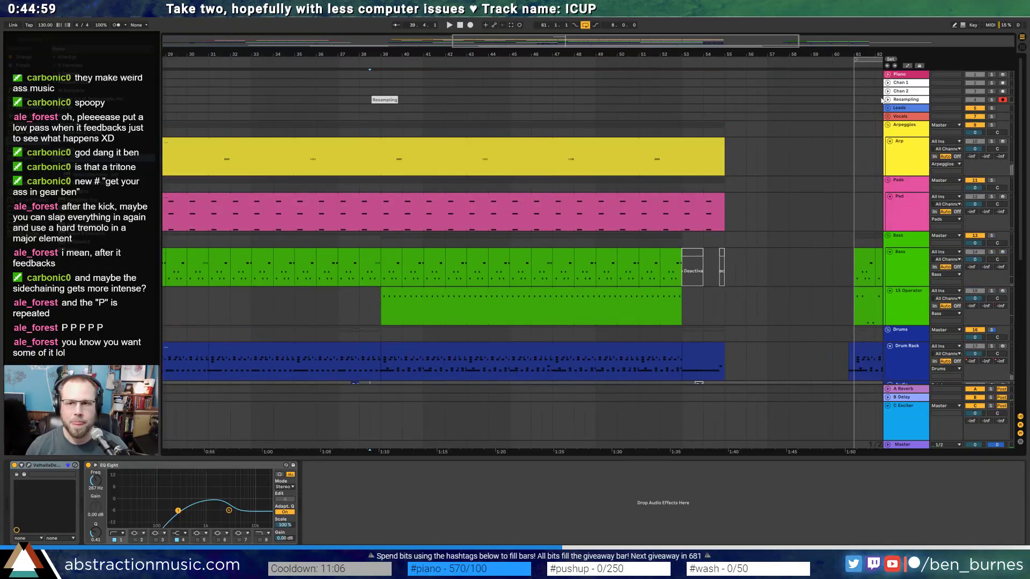
click(887, 100)
scroll(356, 105, up, 8)
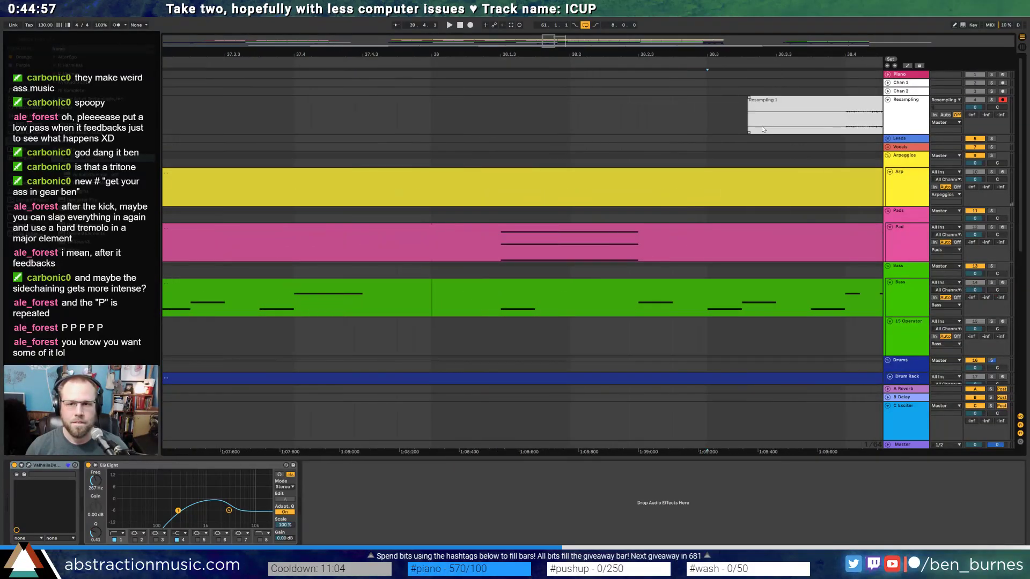
click(848, 126)
drag(853, 56, 548, 57)
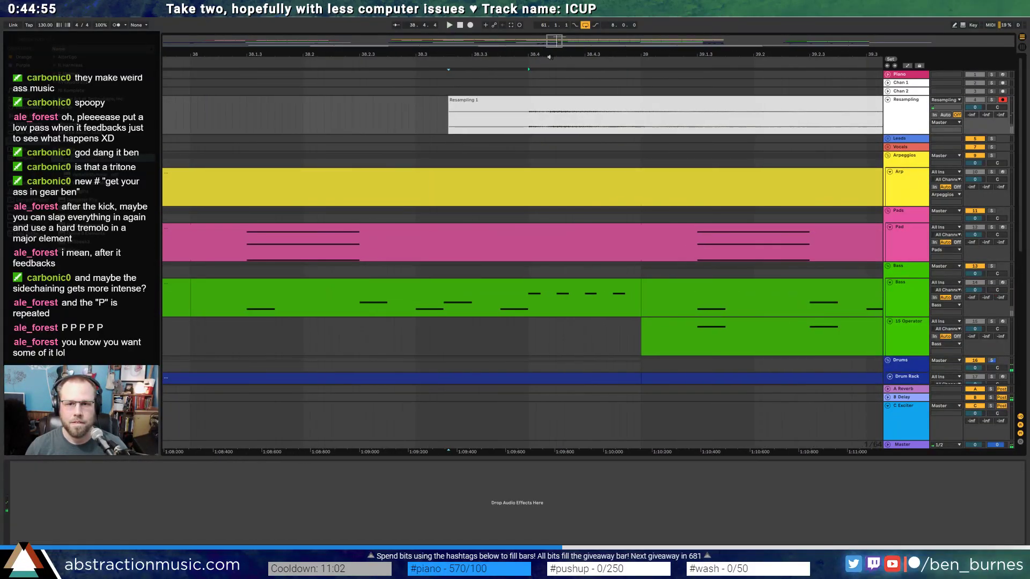
drag(456, 104, 700, 124)
key(Delete)
click(711, 102)
key(Delete)
- Trim the resampled slice's start to exactly bar 38 beat 4 and cut the slice from the Resampling track
click(546, 102)
double_click(545, 102)
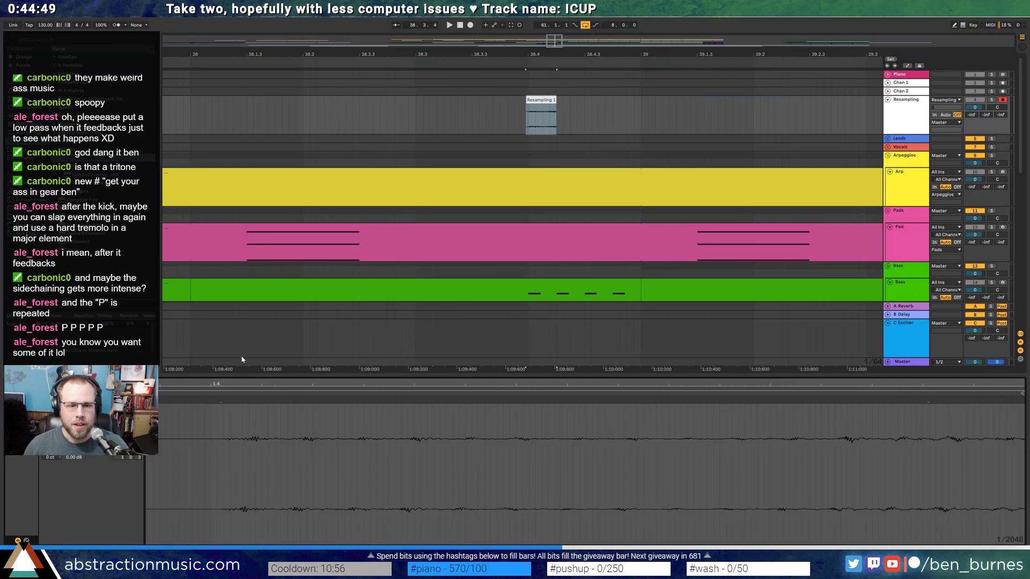
drag(527, 100, 529, 100)
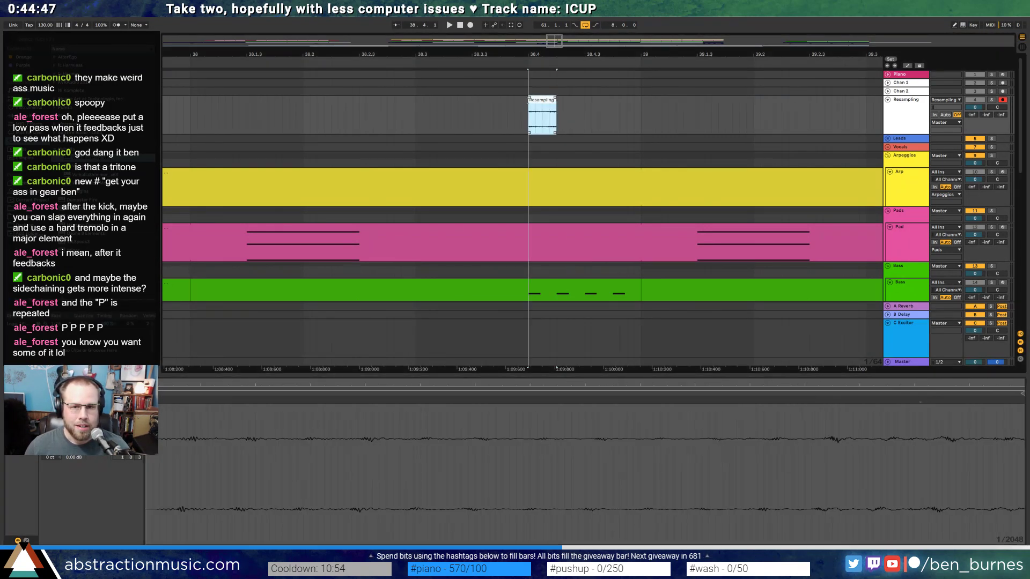
mouse_move(557, 37)
mouse_down()
mouse_move(567, 26)
mouse_move(571, 36)
mouse_up()
key(Delete)
- Insert an audio track below the Drum Rack and paste the resampled slice on the offbeat at 61.1.3
mouse_move(786, 40)
mouse_down()
mouse_move(778, 41)
mouse_move(807, 42)
mouse_up()
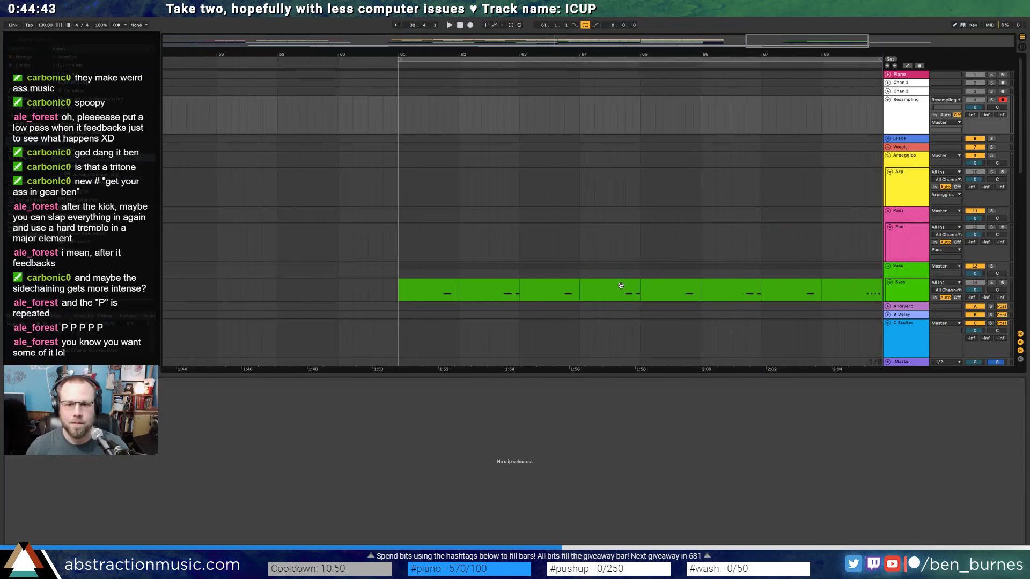
scroll(618, 286, down, 6)
scroll(552, 255, down, 3)
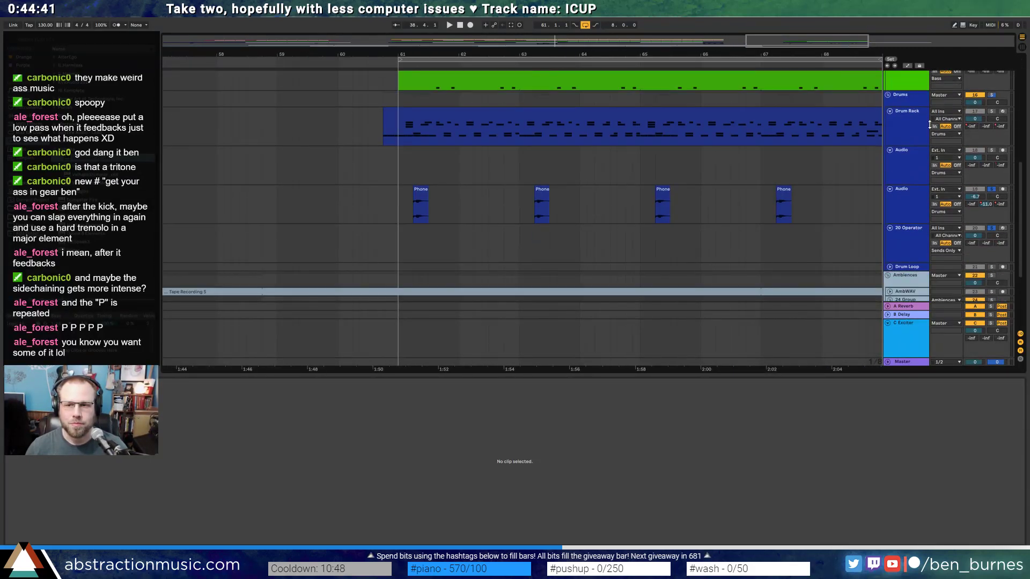
click(907, 127)
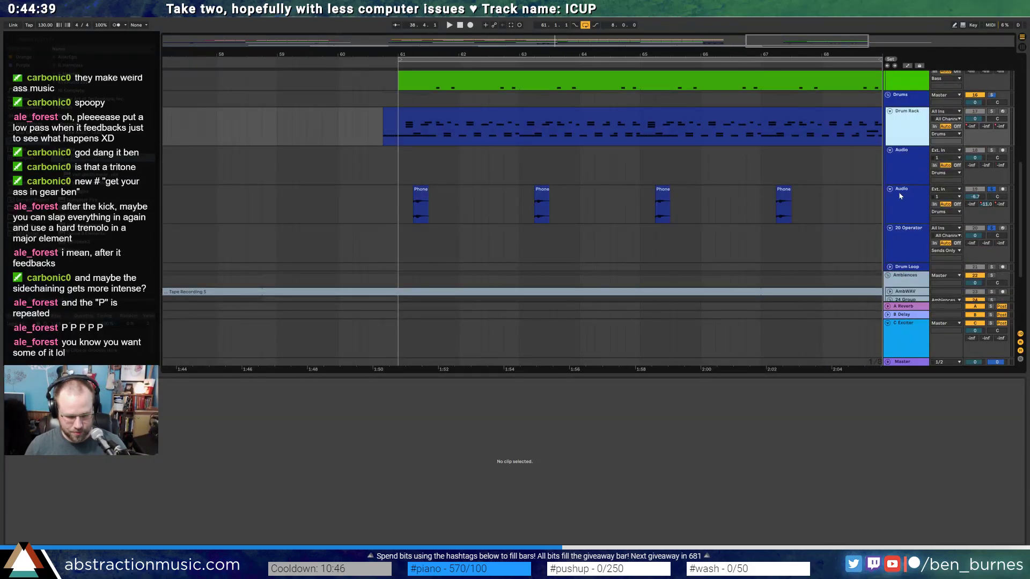
key(ctrl+t)
click(406, 170)
key(ctrl+v)
scroll(398, 159, up, 5)
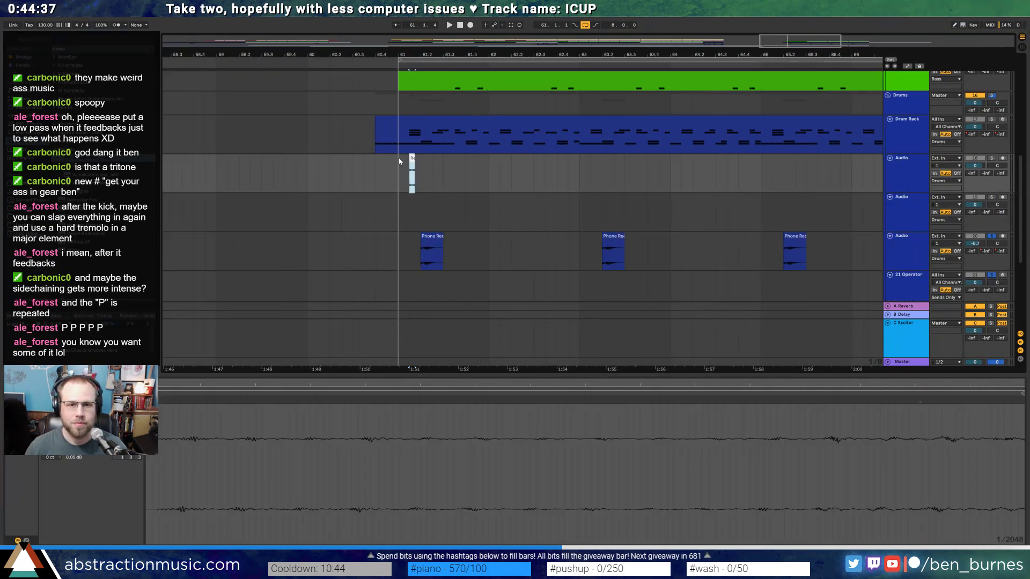
- Duplicate the first beat of bar 61 on the new audio track four times so the slice repeats on each offbeat
mouse_move(476, 160)
mouse_down()
mouse_move(465, 159)
mouse_move(478, 159)
mouse_up()
drag(398, 177, 514, 179)
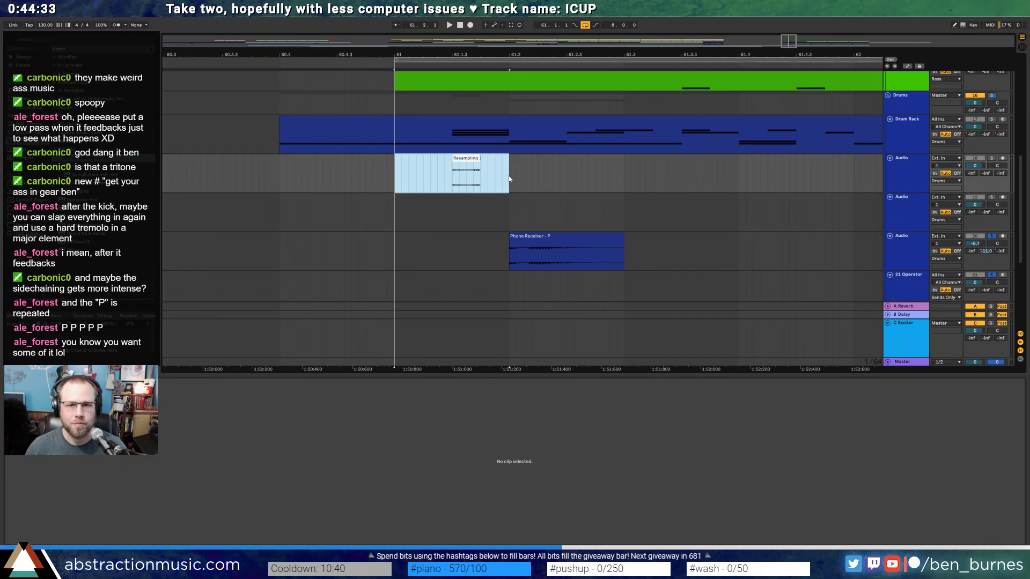
key(ctrl+d)
key(ctrl+d)
key(ctrl+d)
key(ctrl+d)
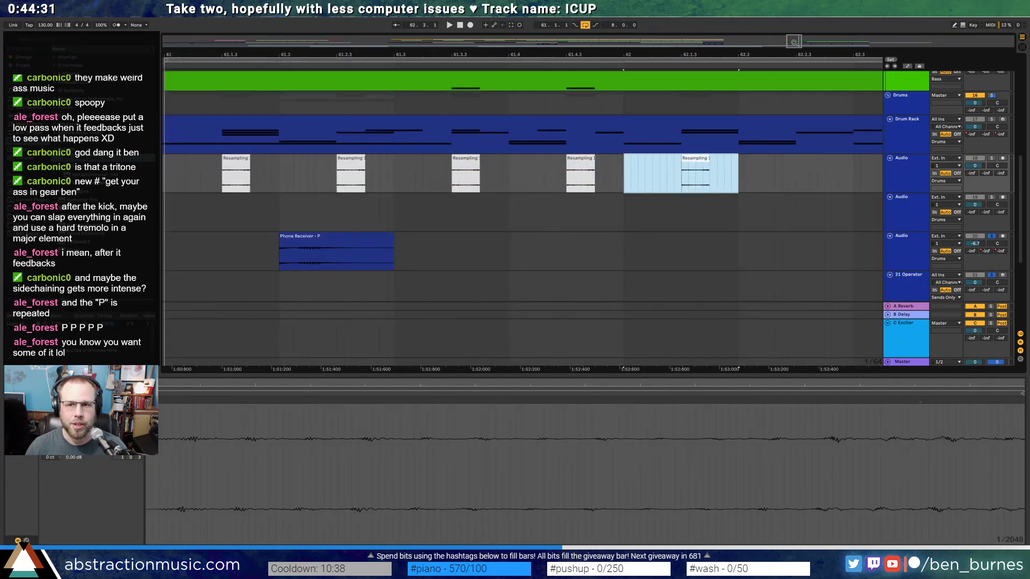
- Audition the resampled offbeat slices from just before bar 61 and duplicate bar 61's slices bar by bar through bar 67
drag(794, 43, 800, 44)
click(230, 170)
key(space)
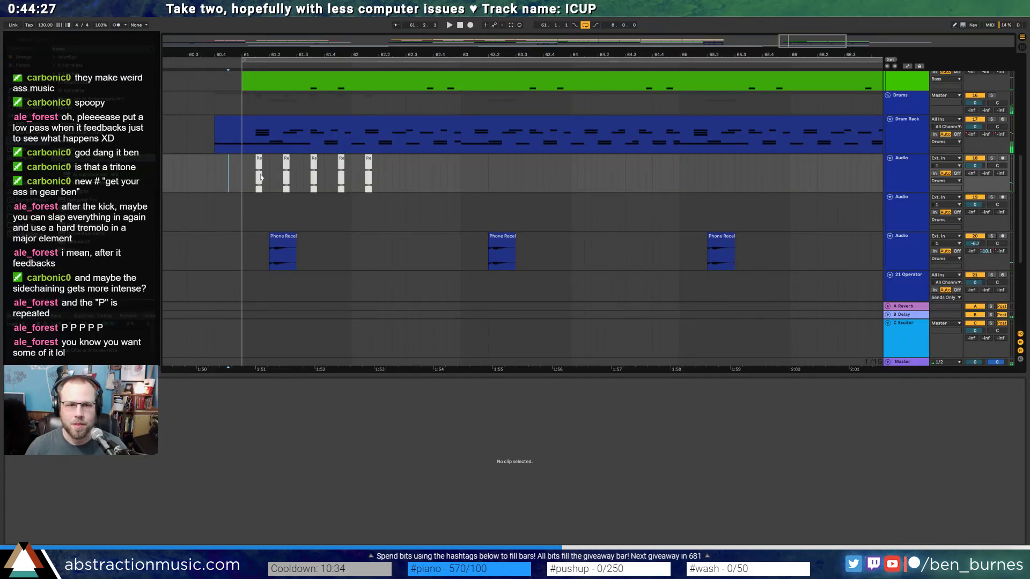
key(space)
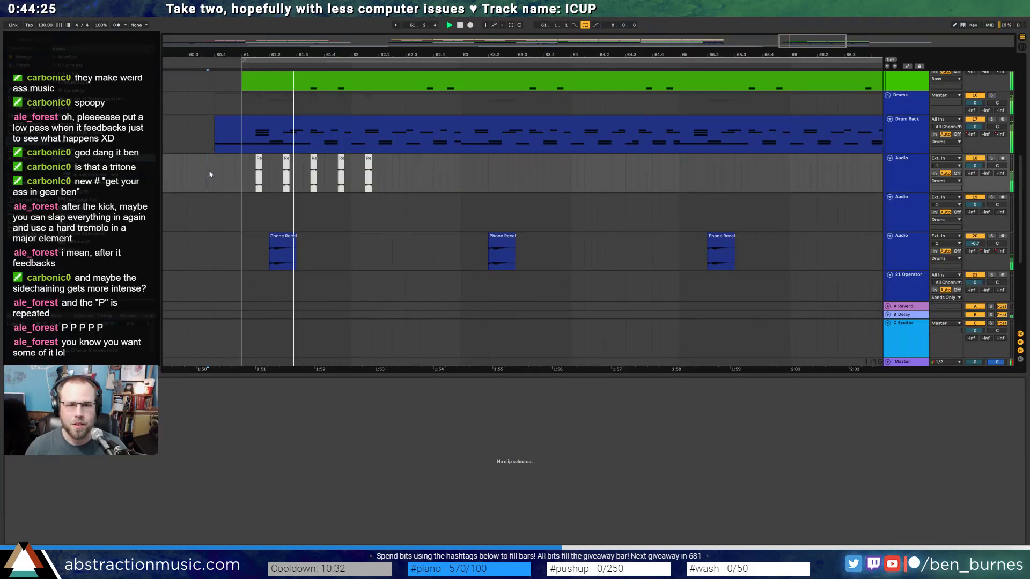
key(space)
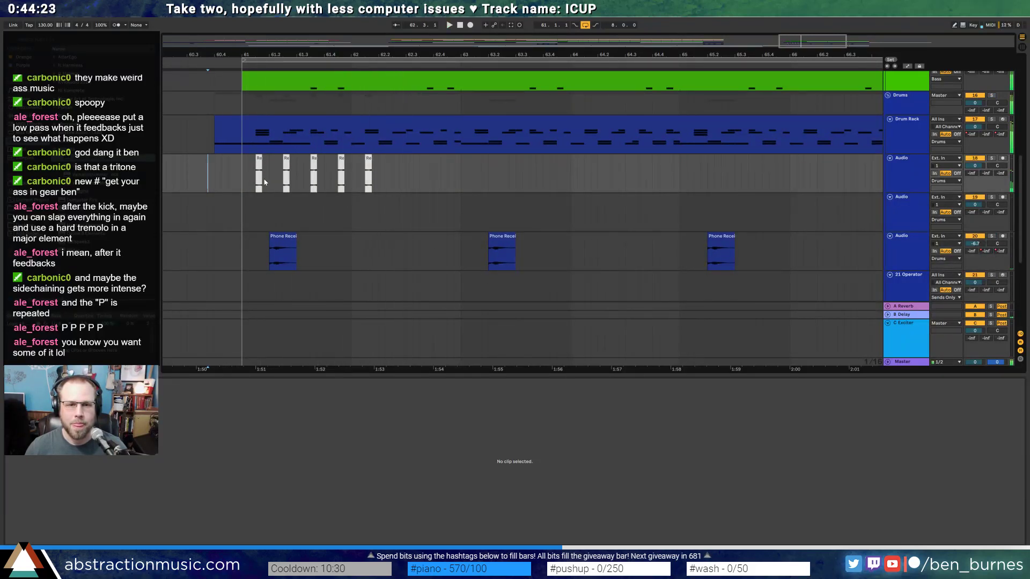
drag(244, 175, 369, 183)
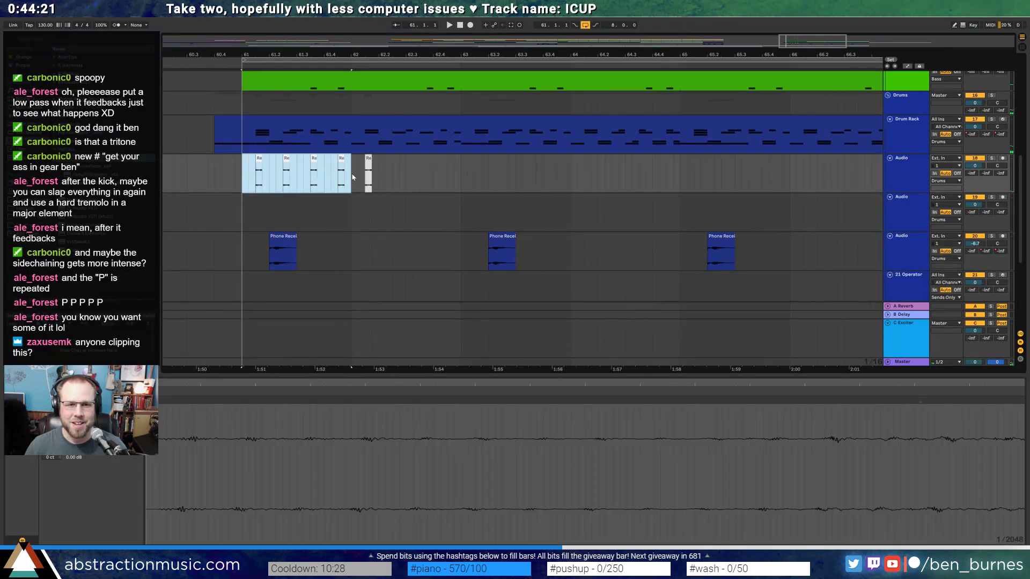
key(ctrl+d)
key(ctrl+d)
key(ctrl+d)
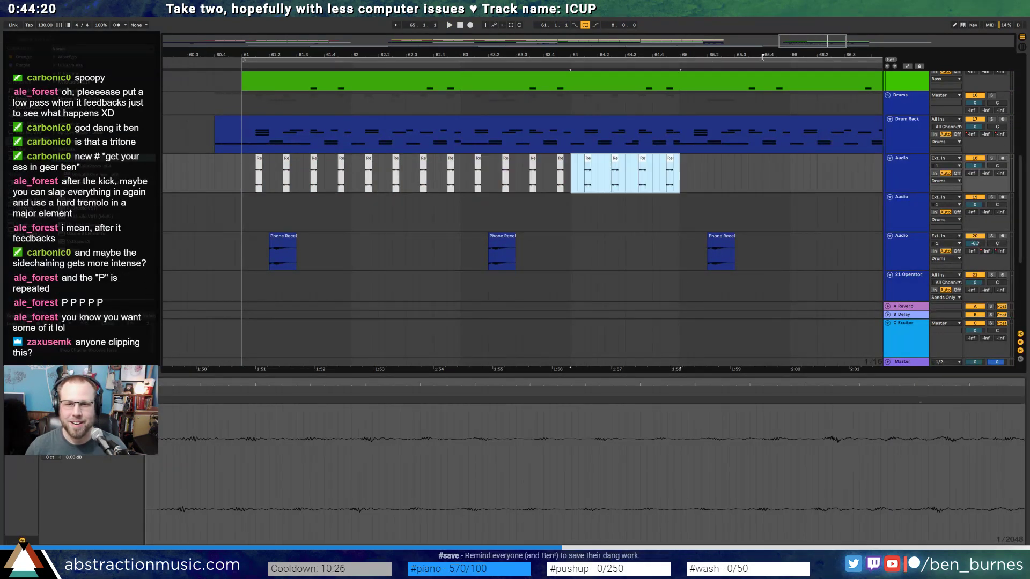
key(ctrl+d)
drag(813, 47, 819, 51)
key(ctrl+d)
key(ctrl+d)
key(ctrl+d)
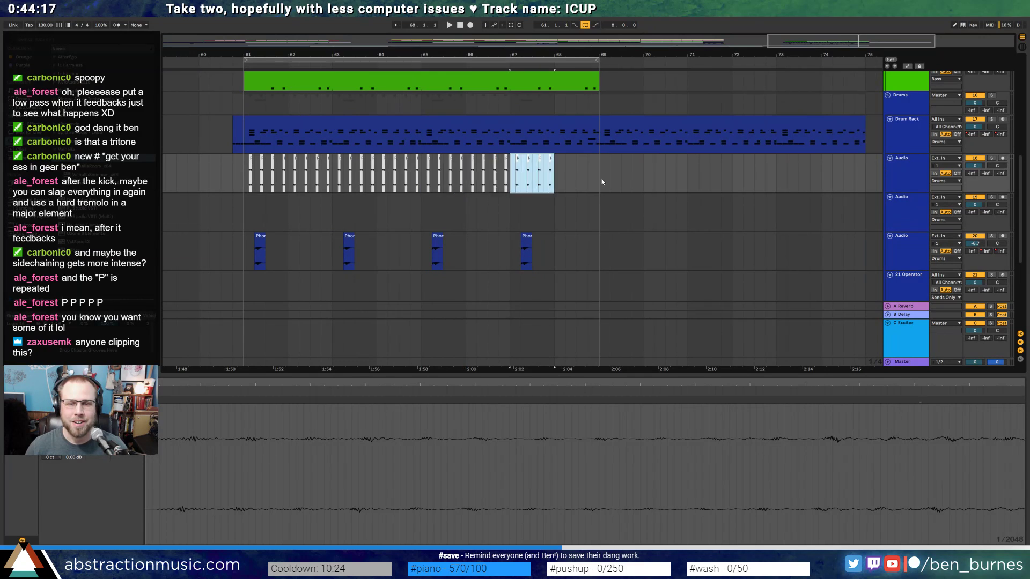
- Try a slightly longer first resampled slice in bar 61 with playback, and trim its end back to a sixteenth
click(246, 185)
scroll(251, 172, up, 5)
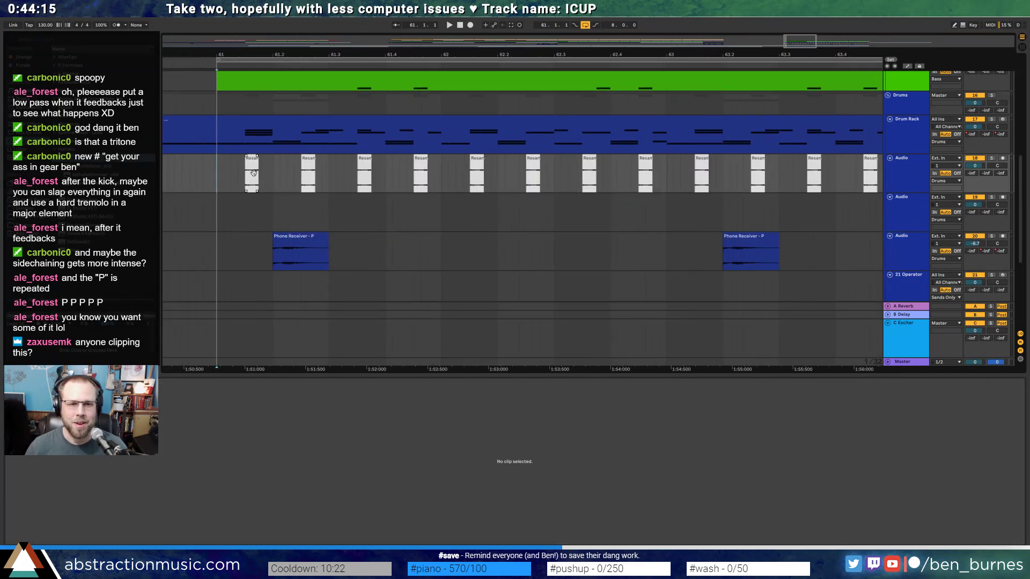
drag(257, 160, 265, 160)
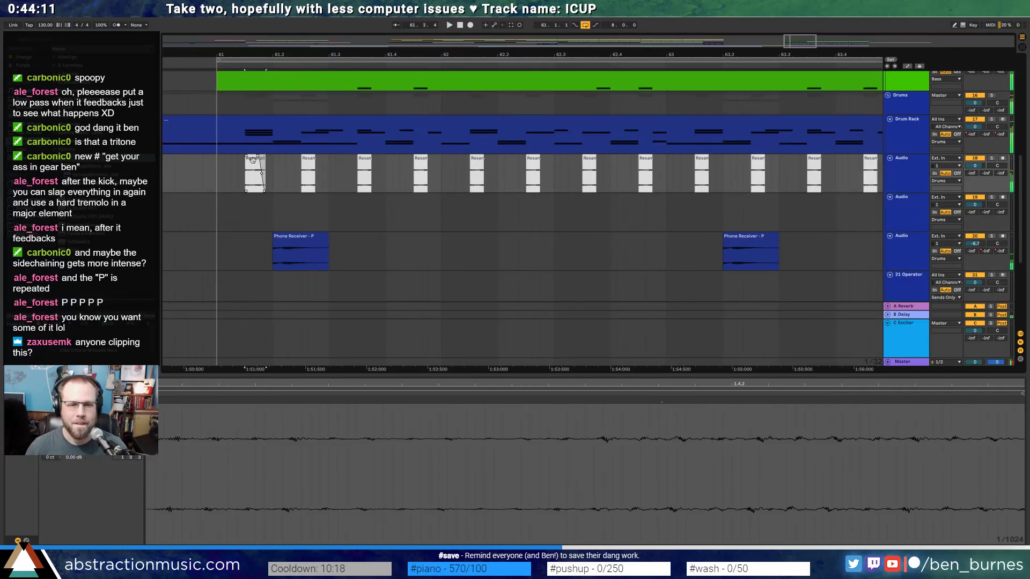
key(space)
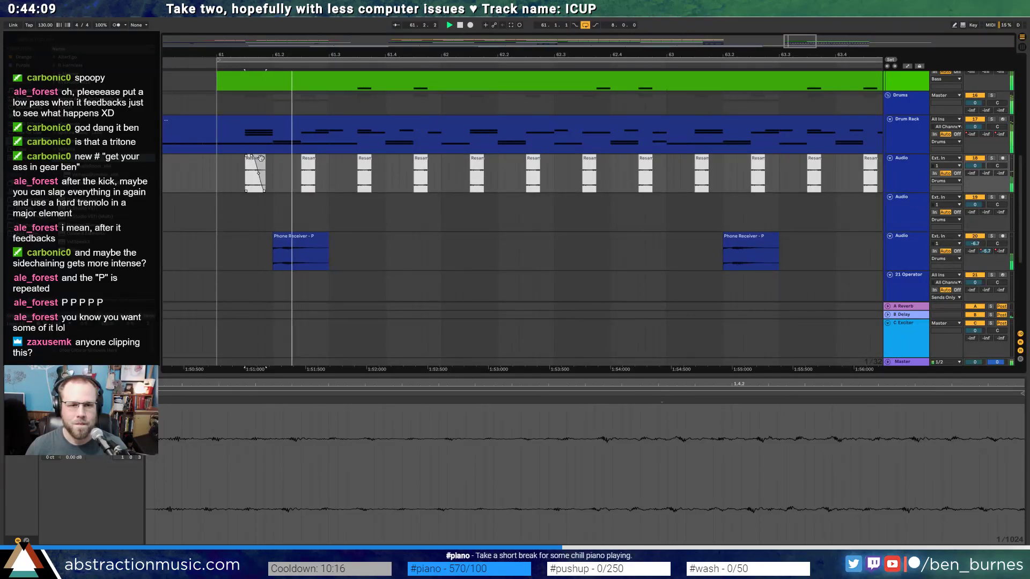
key(space)
key(space)
drag(264, 158, 260, 161)
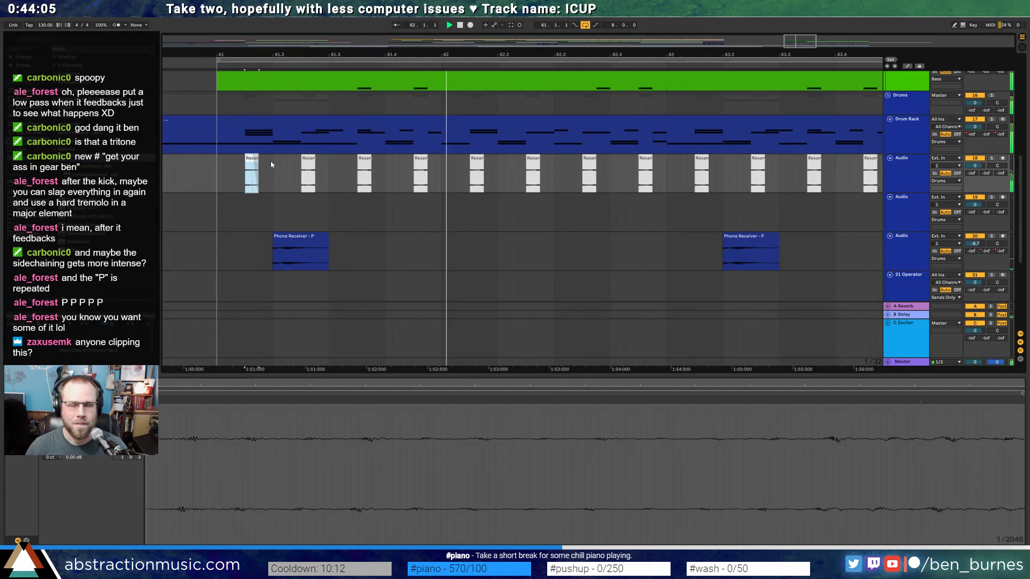
- Delete every resampled slice after the first one and duplicate the first beat of bar 61 four times
drag(806, 43, 810, 10)
drag(834, 171, 227, 179)
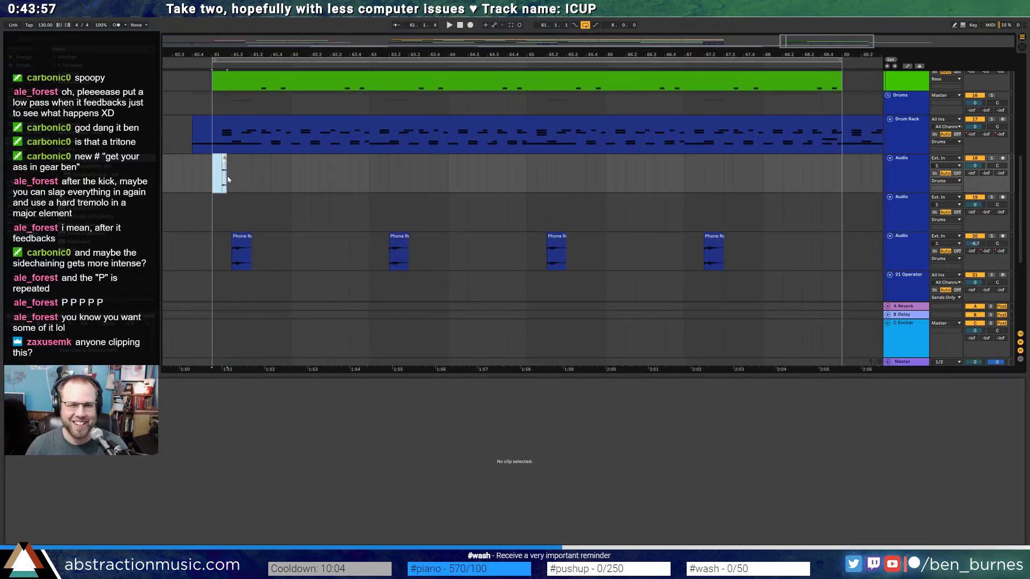
key(ctrl+d)
key(ctrl+d)
key(ctrl+d)
key(ctrl+d)
key(space)
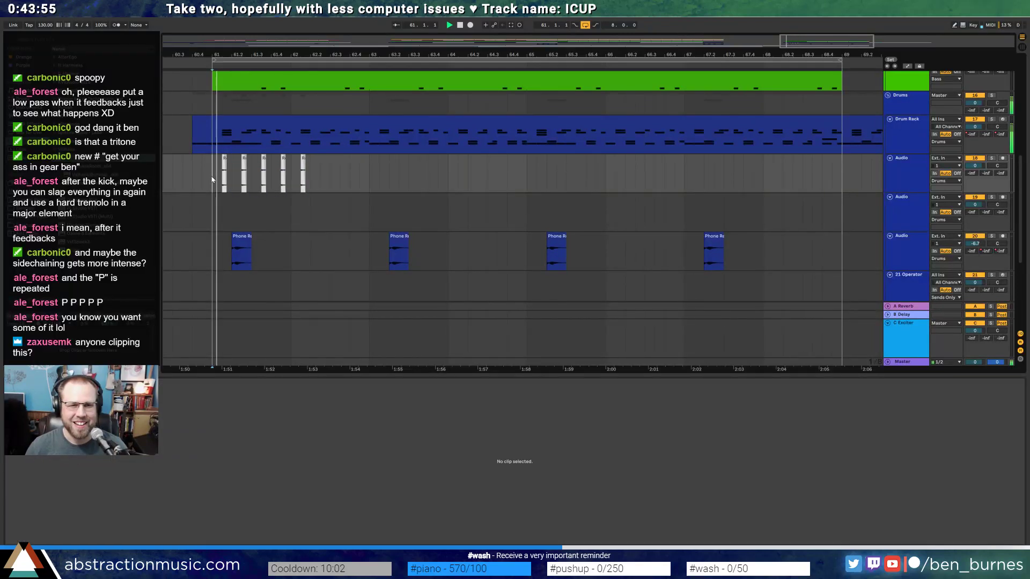
- Duplicate bar 61's four resampled slices seven times to fill the section through bar 68
drag(212, 180, 294, 180)
key(ctrl+d)
key(ctrl+d)
key(ctrl+d)
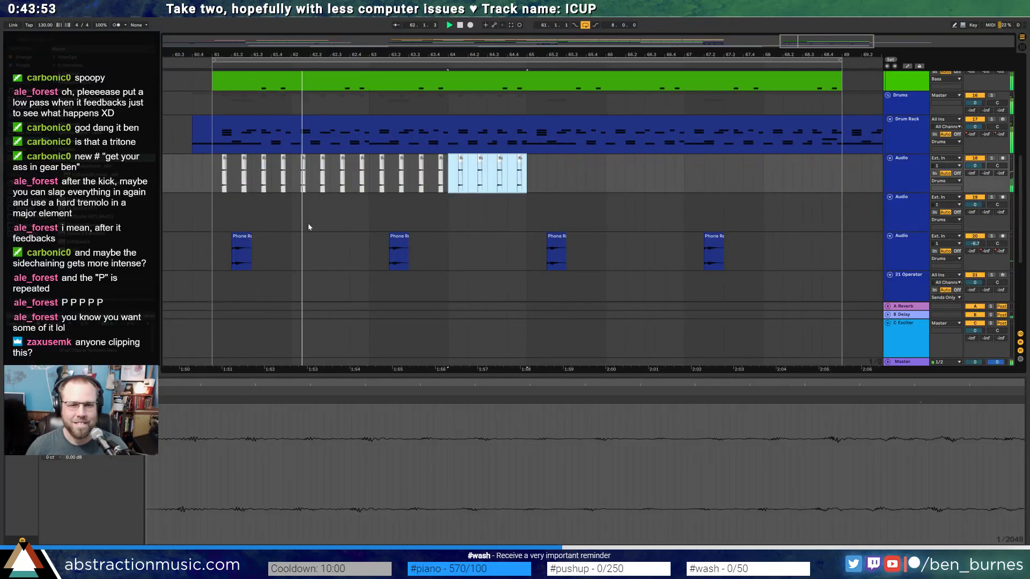
key(ctrl+d)
key(ctrl+d)
key(ctrl+d)
key(ctrl+d)
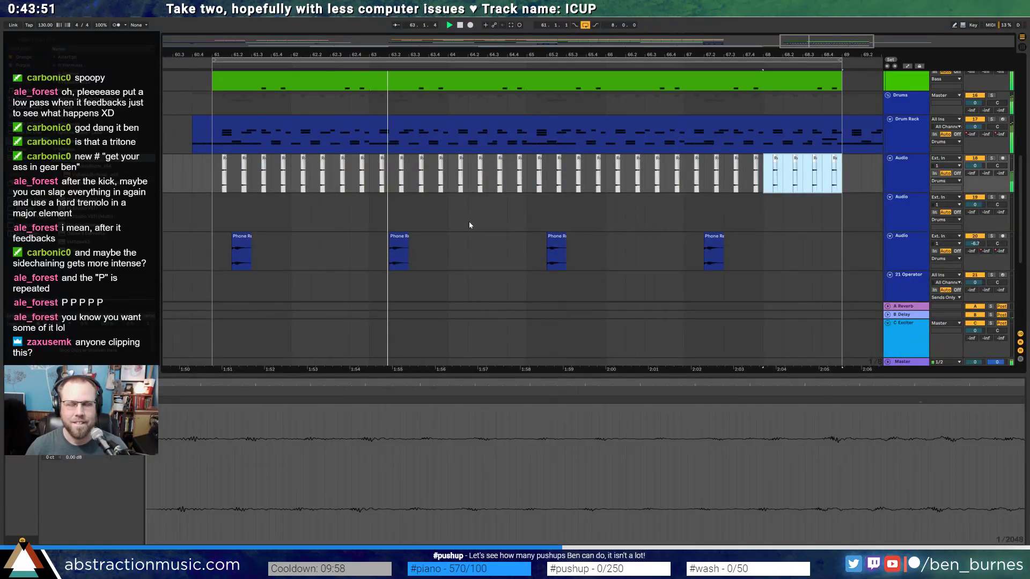
- Fill the first beat of bar 7 in the Drum Rack clip with four sixteenth-note kicks
click(901, 171)
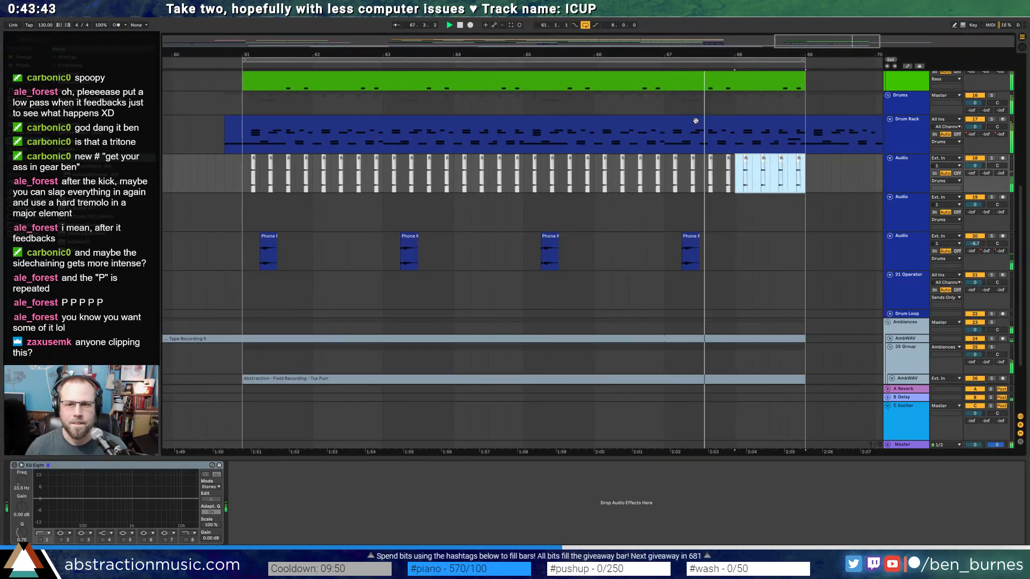
double_click(695, 120)
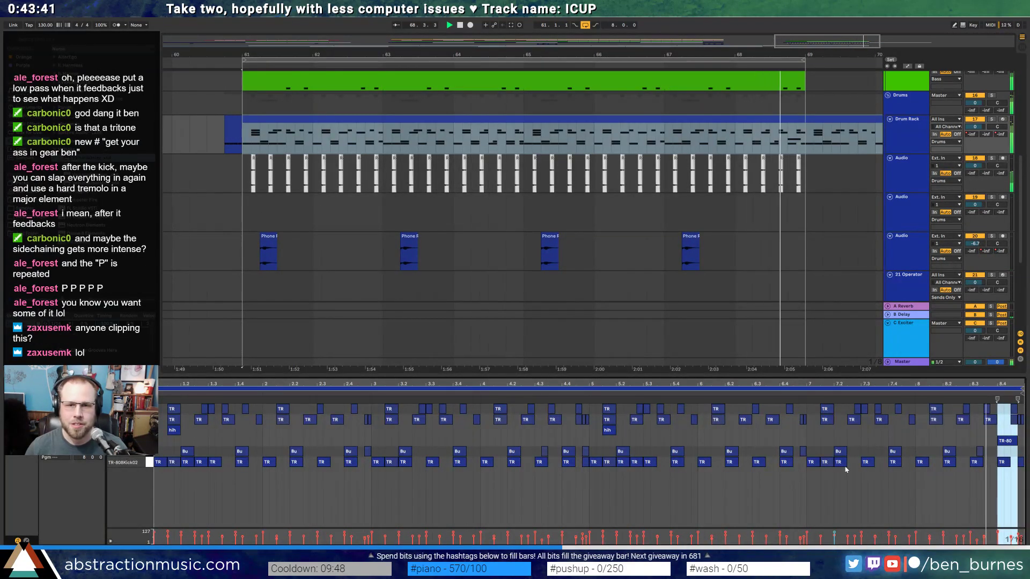
click(525, 141)
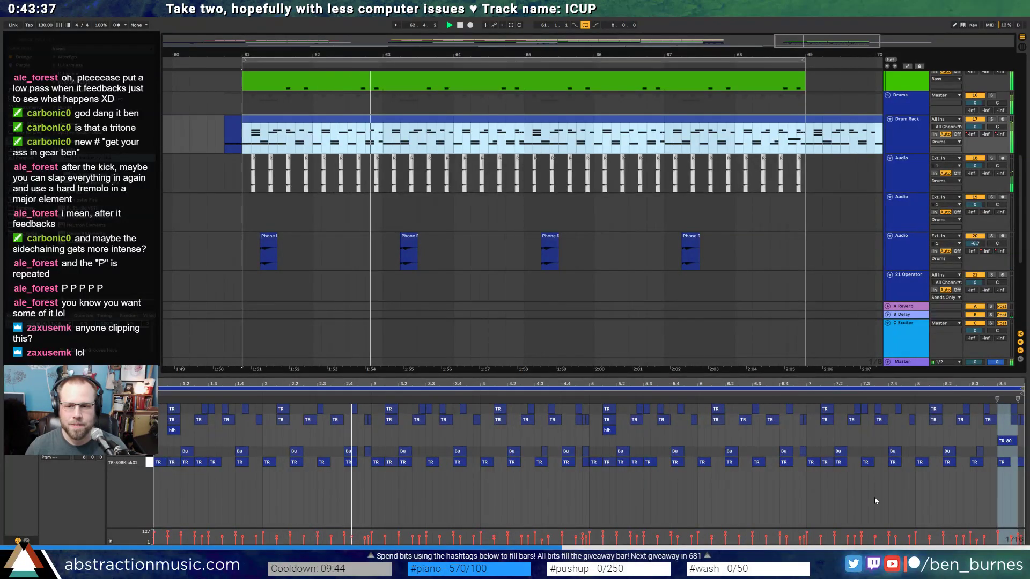
click(835, 462)
drag(828, 384, 756, 411)
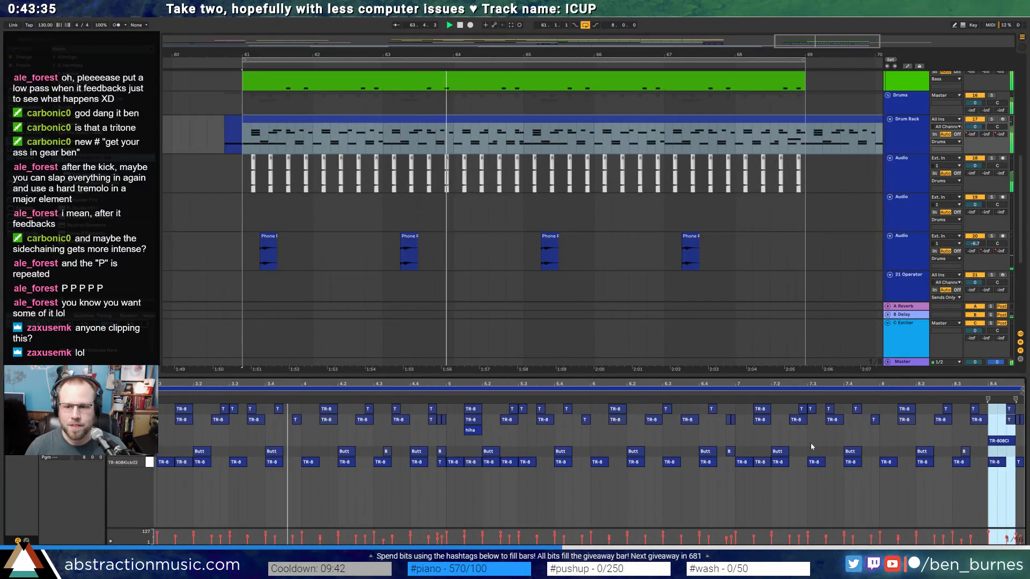
drag(752, 462, 744, 464)
key(ctrl+d)
key(ctrl+d)
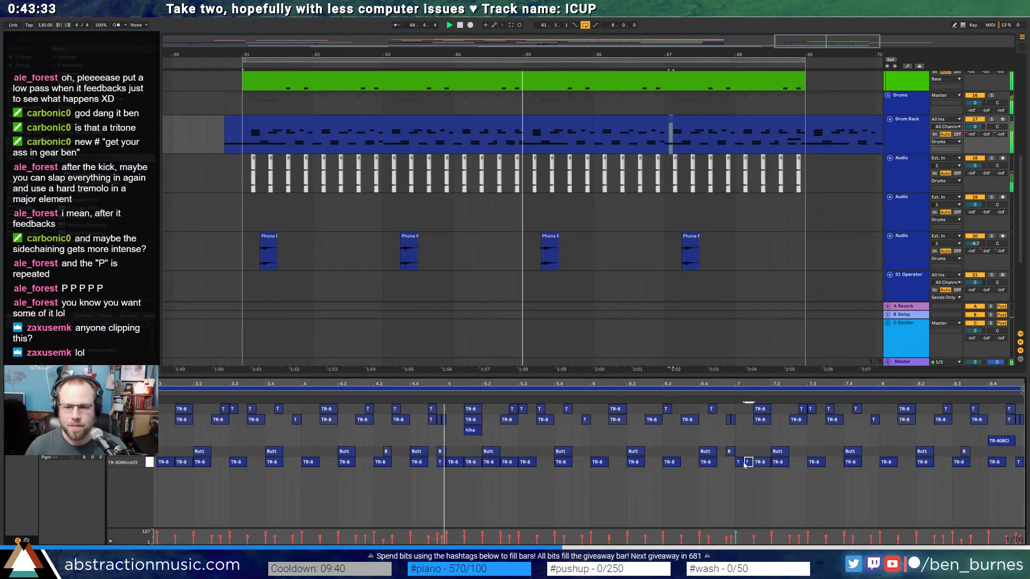
key(ctrl+d)
click(748, 465)
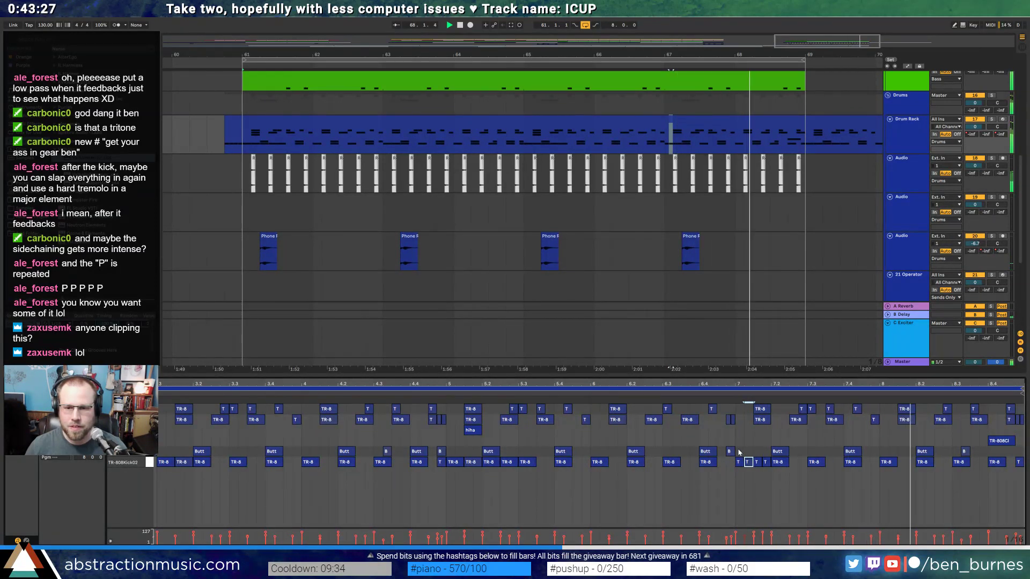
- Copy the four-kick run to the start of bar 8 in the clip and duplicate it three times across that bar
drag(739, 451, 768, 473)
key(ctrl+c)
click(881, 472)
key(ctrl+v)
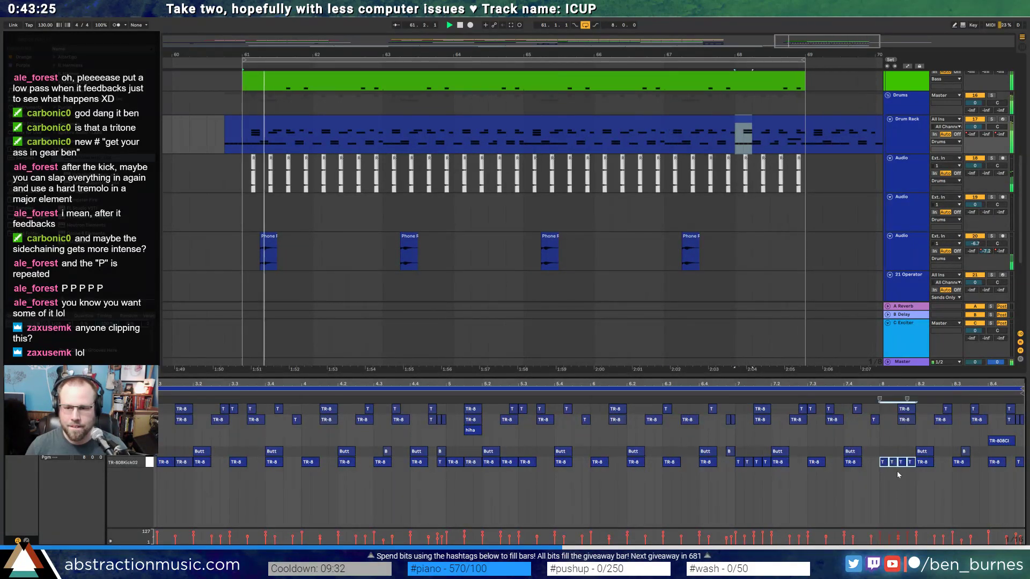
click(897, 471)
click(894, 462)
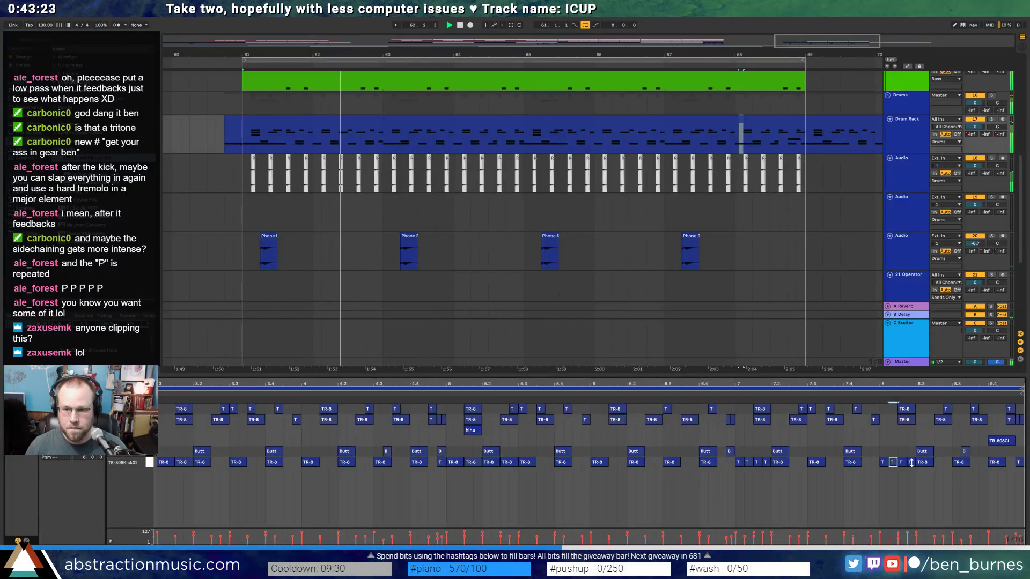
mouse_move(911, 462)
mouse_down()
mouse_move(912, 478)
mouse_move(911, 464)
mouse_up()
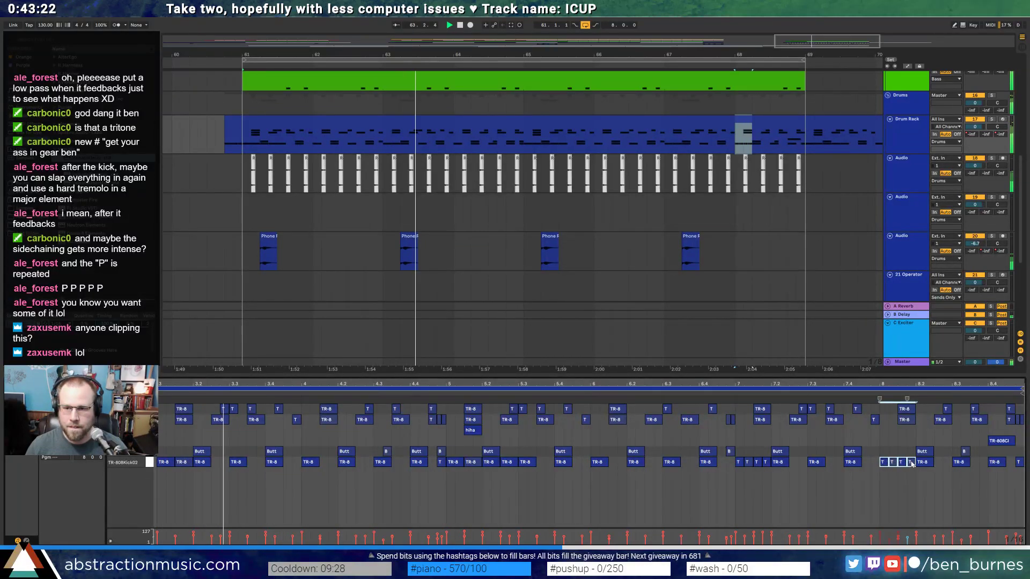
key(ctrl+d)
key(ctrl+d)
key(ctrl+d)
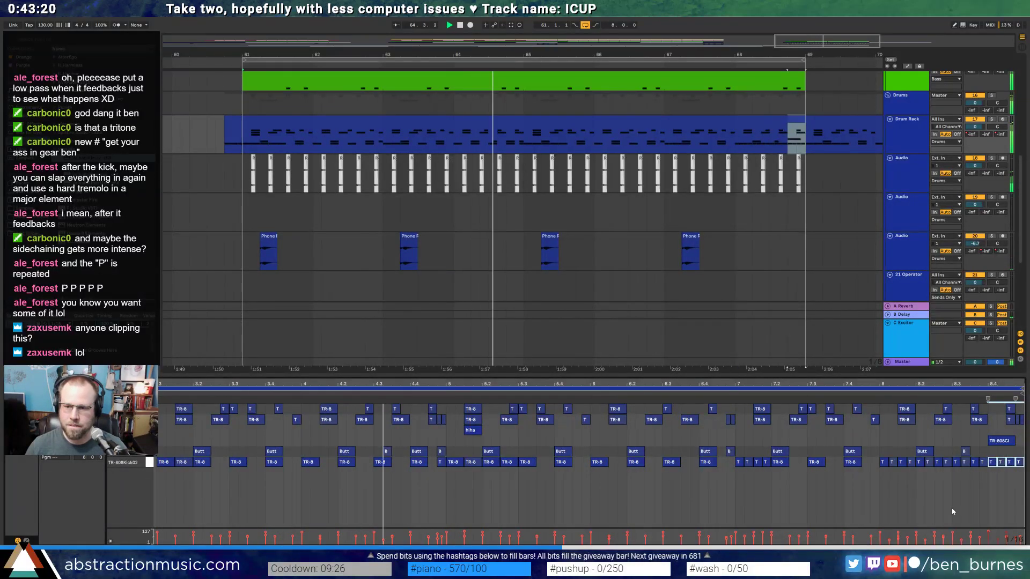
- Copy the earlier Arp clip and paste it on the Arp track at bar 61
key(shift+Tab)
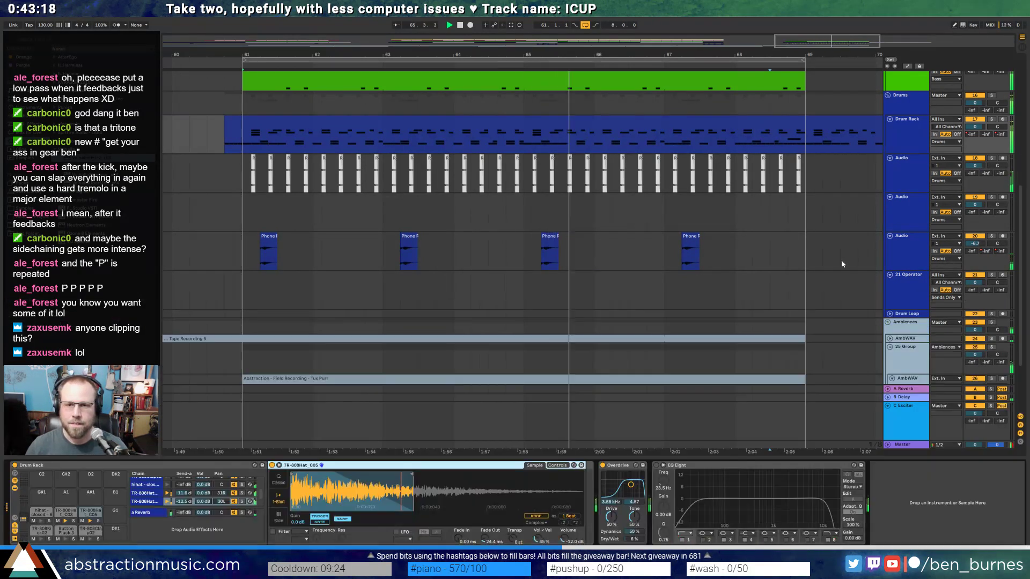
scroll(751, 268, up, 4)
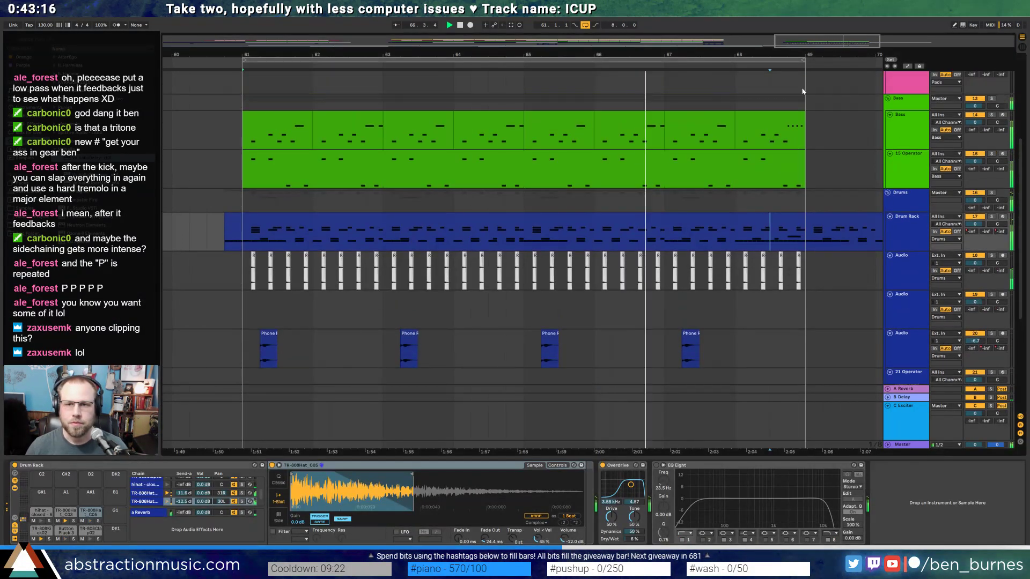
scroll(499, 195, down, 10)
scroll(475, 198, up, 1)
scroll(476, 198, up, 3)
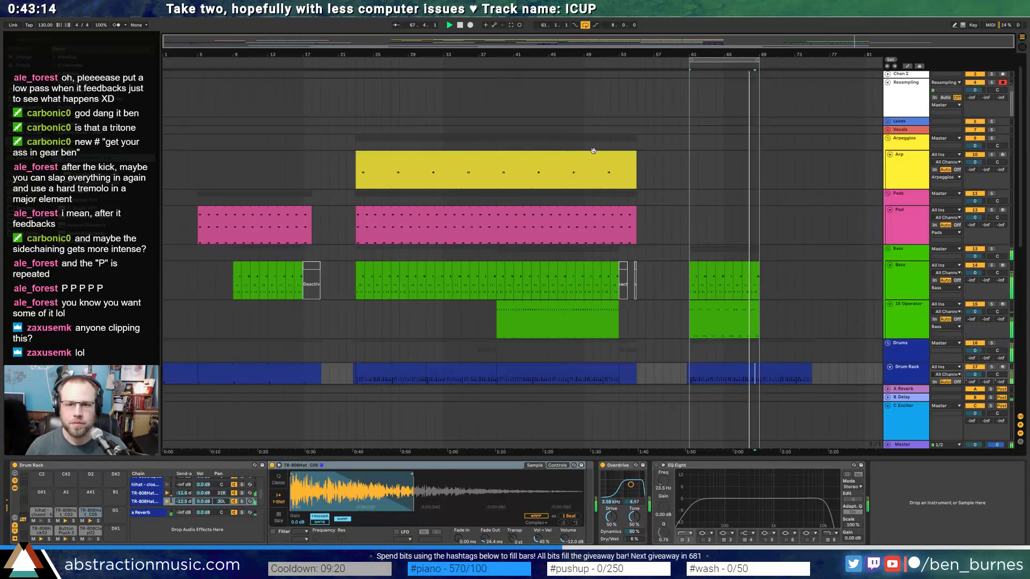
click(623, 169)
click(690, 169)
key(ctrl+v)
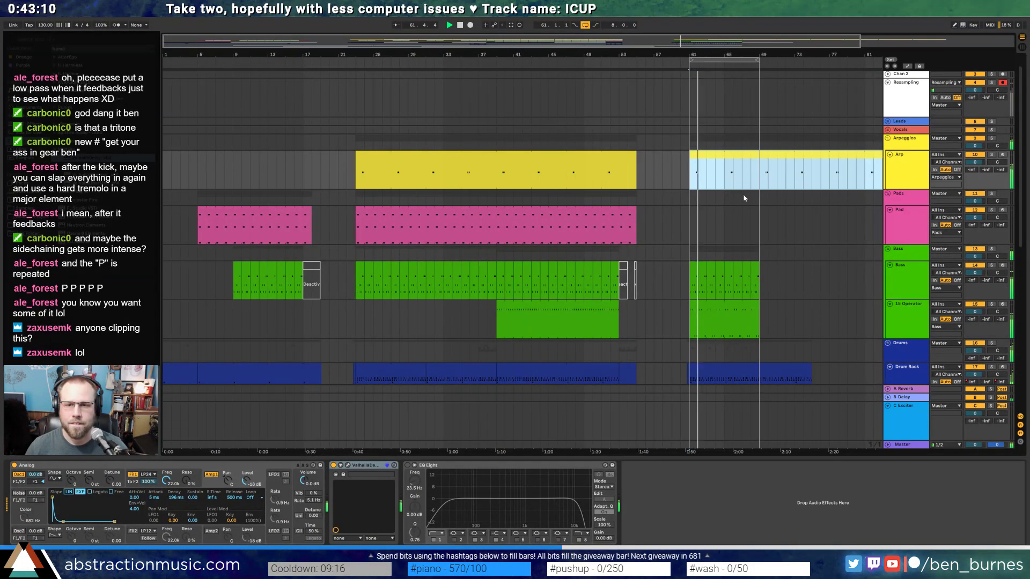
- Stop playback and insert a new MIDI track below the Pad track
mouse_move(787, 44)
mouse_down()
mouse_move(821, 64)
mouse_move(893, 51)
mouse_up()
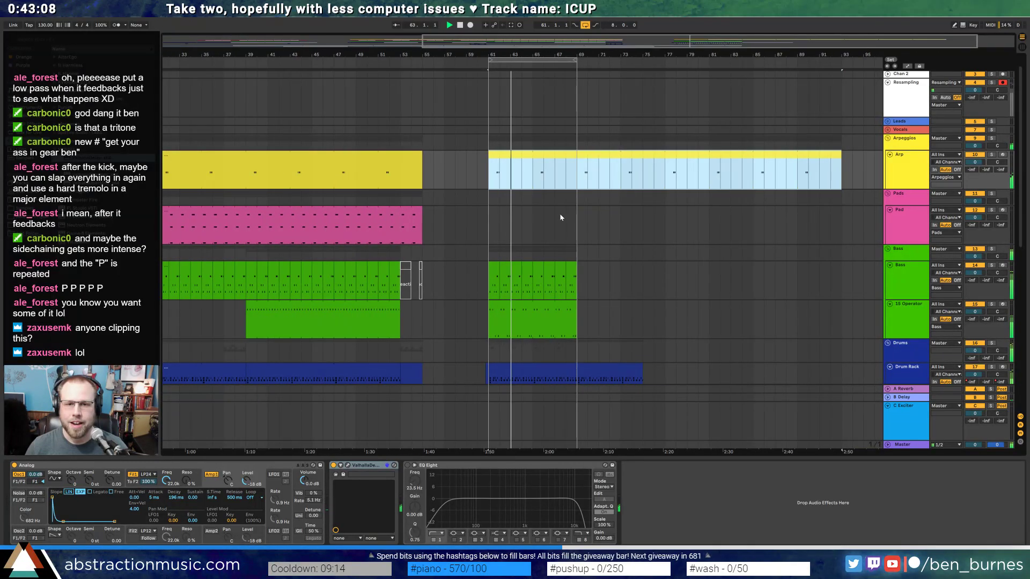
click(489, 232)
click(400, 230)
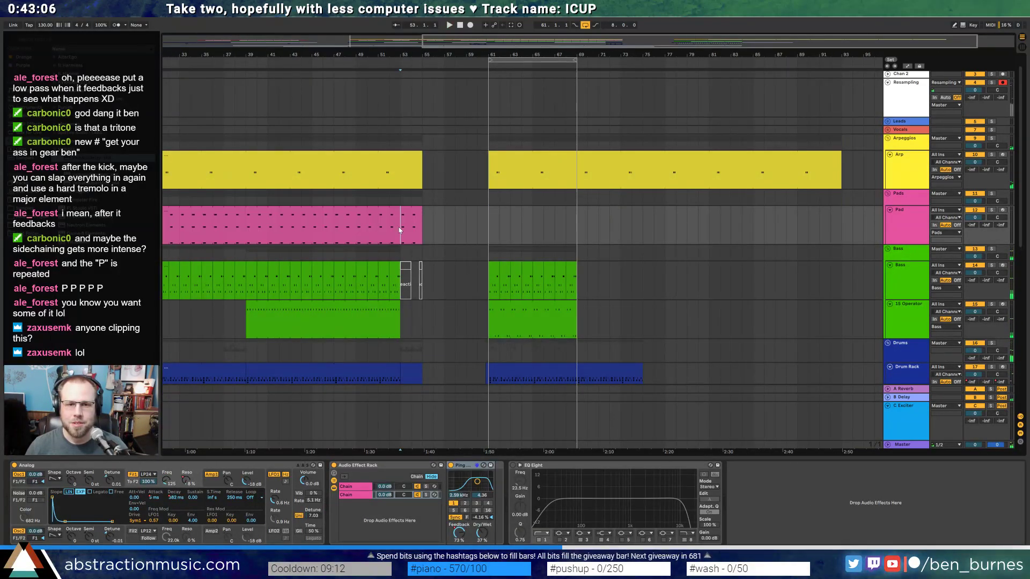
click(916, 241)
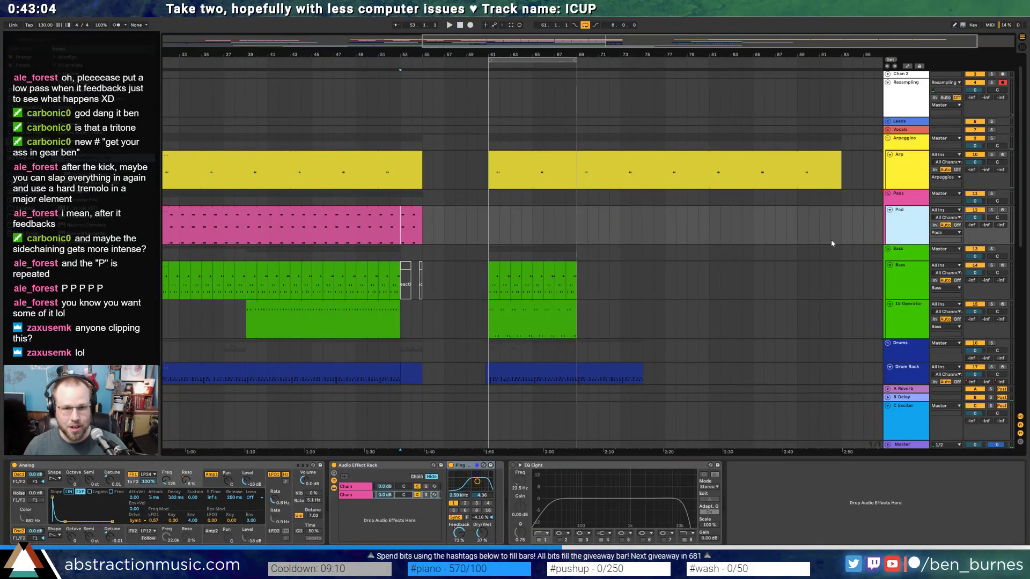
key(ctrl+shift+t)
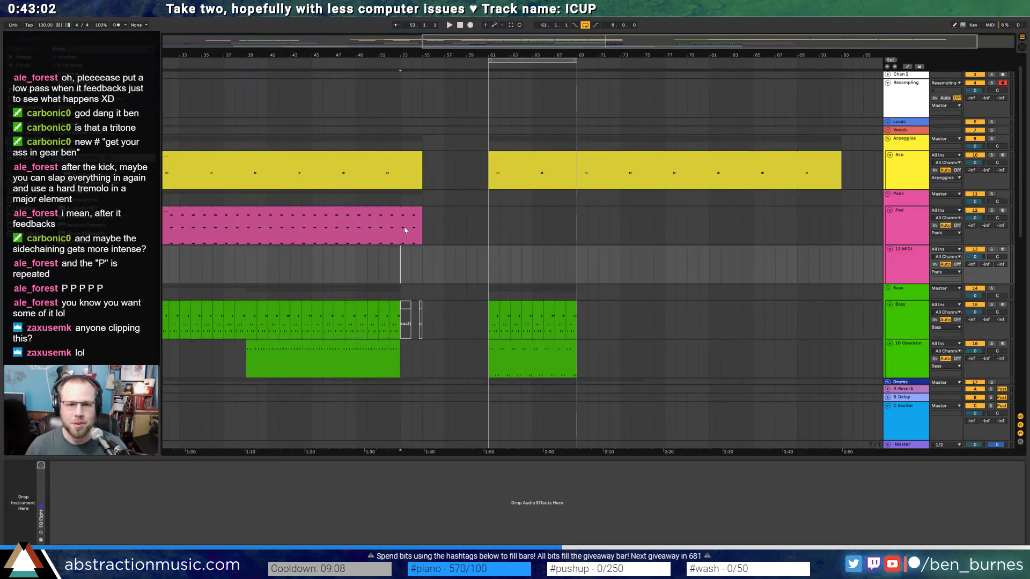
- Copy bar 53 of the Pad clip to the new MIDI track at bar 61 and extend it through bar 68
drag(403, 227, 411, 229)
key(ctrl+c)
click(489, 267)
key(ctrl+v)
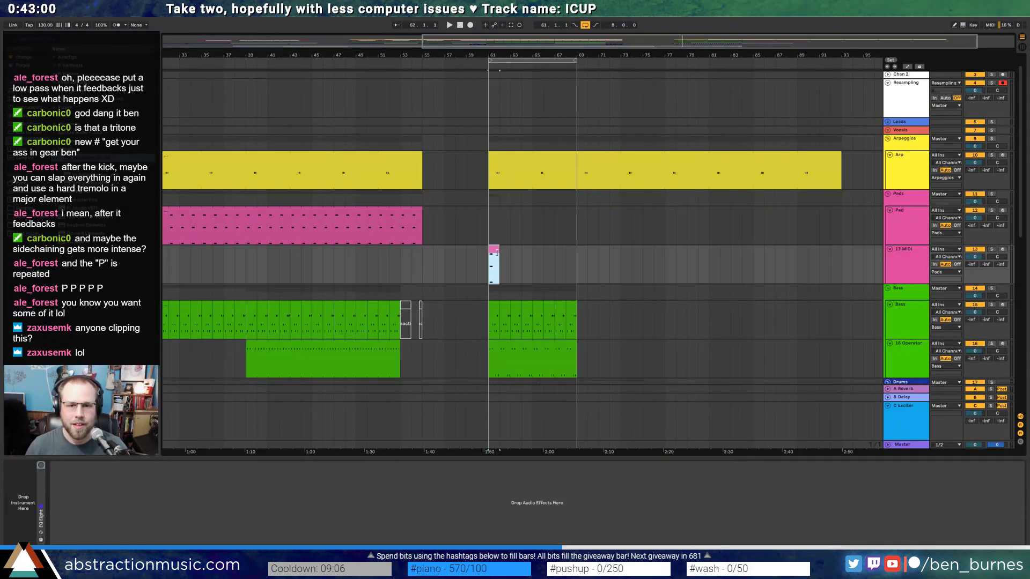
drag(497, 251, 575, 263)
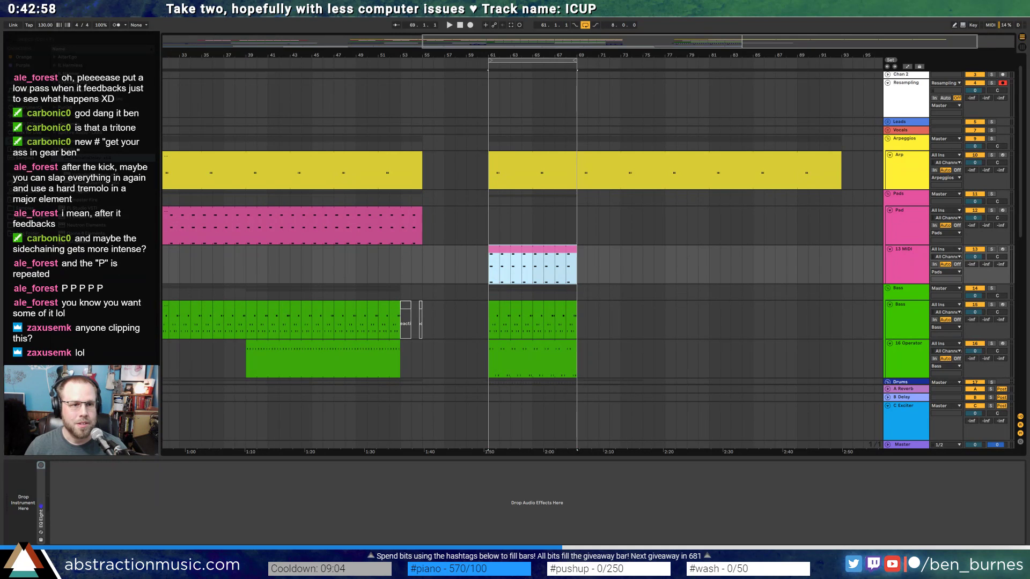
click(61, 123)
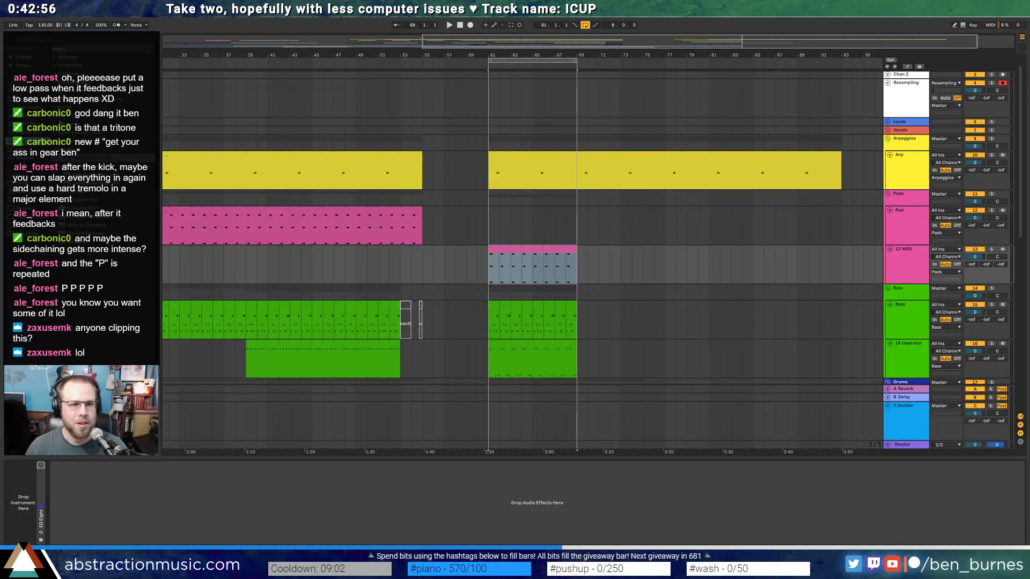
- Load the Massive synth onto the new MIDI track and position its window over the arrangement
click(54, 150)
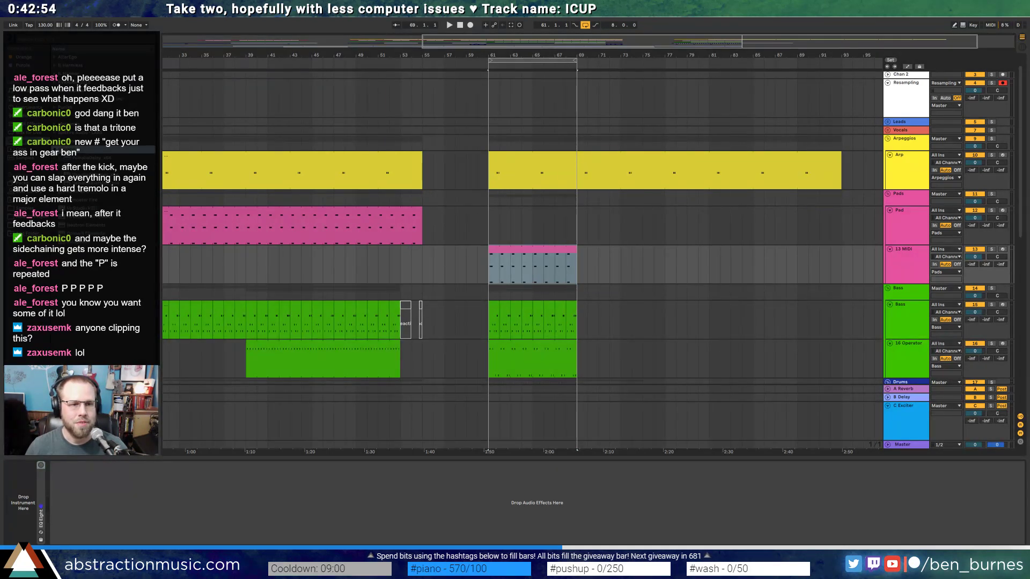
click(55, 91)
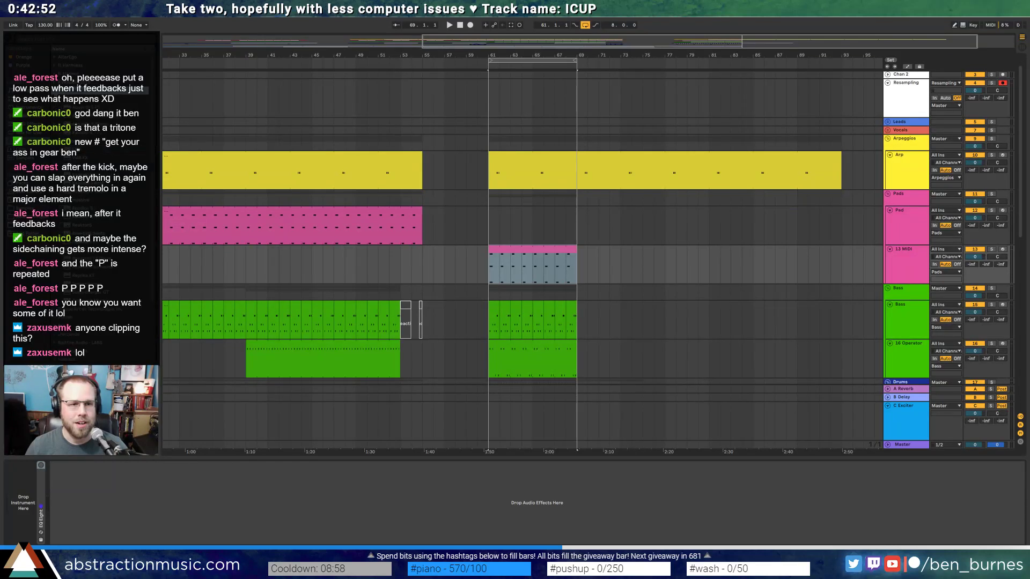
click(77, 200)
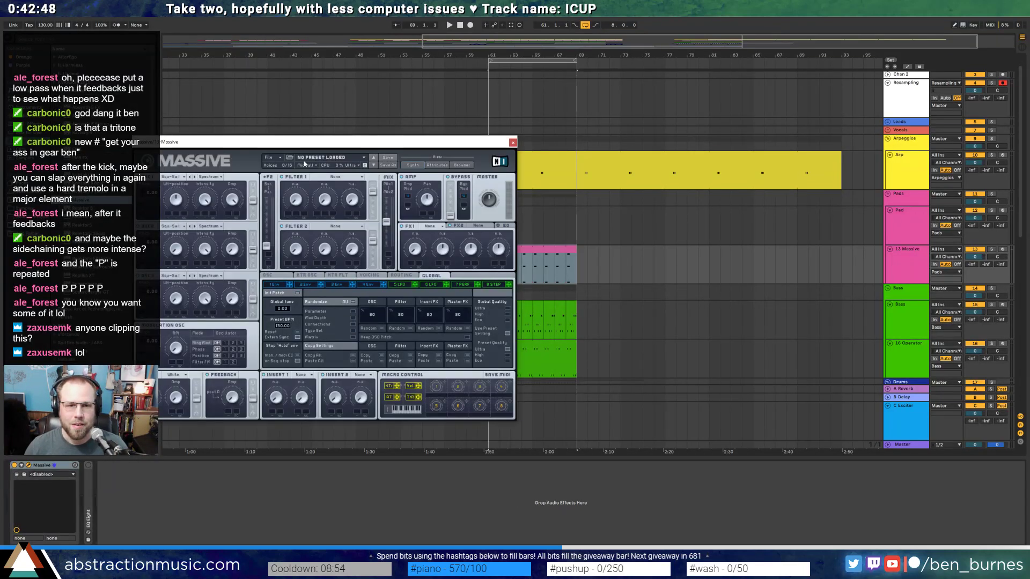
drag(314, 144, 532, 132)
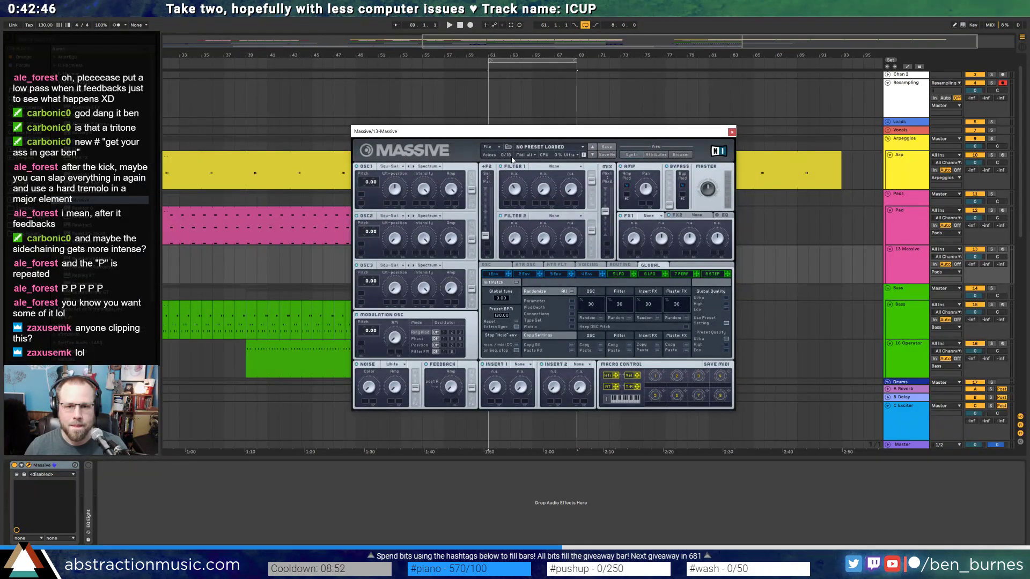
- Set Massive's Filter 1 to Lowpass 4 and choose a Square-Saw wavetable for OSC1
click(563, 171)
click(546, 172)
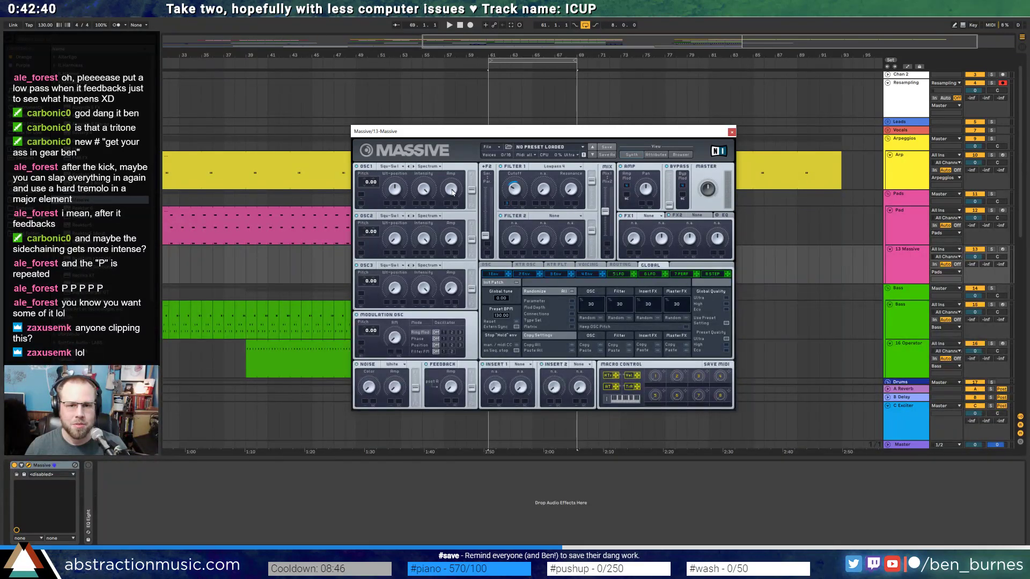
click(392, 167)
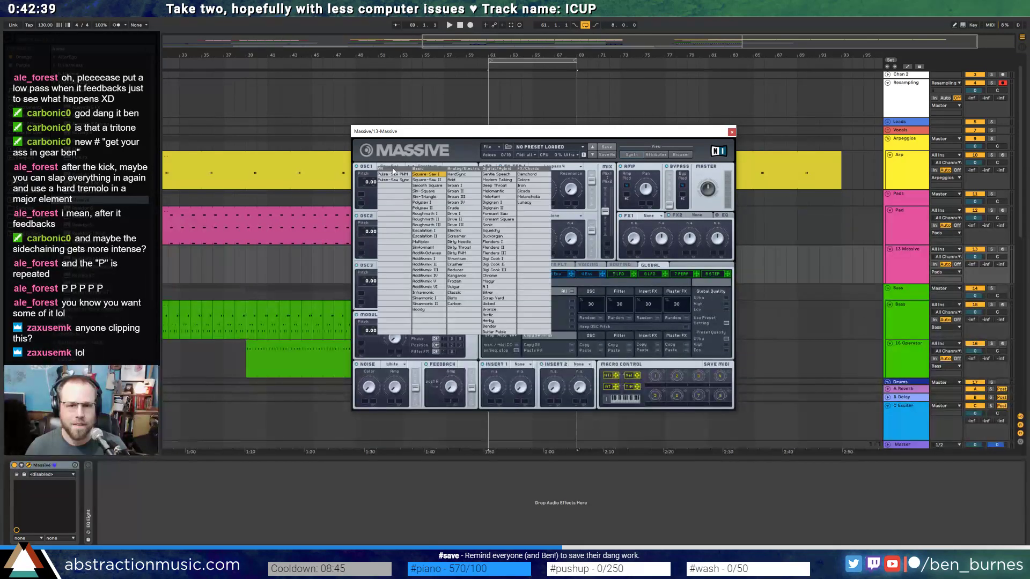
click(436, 180)
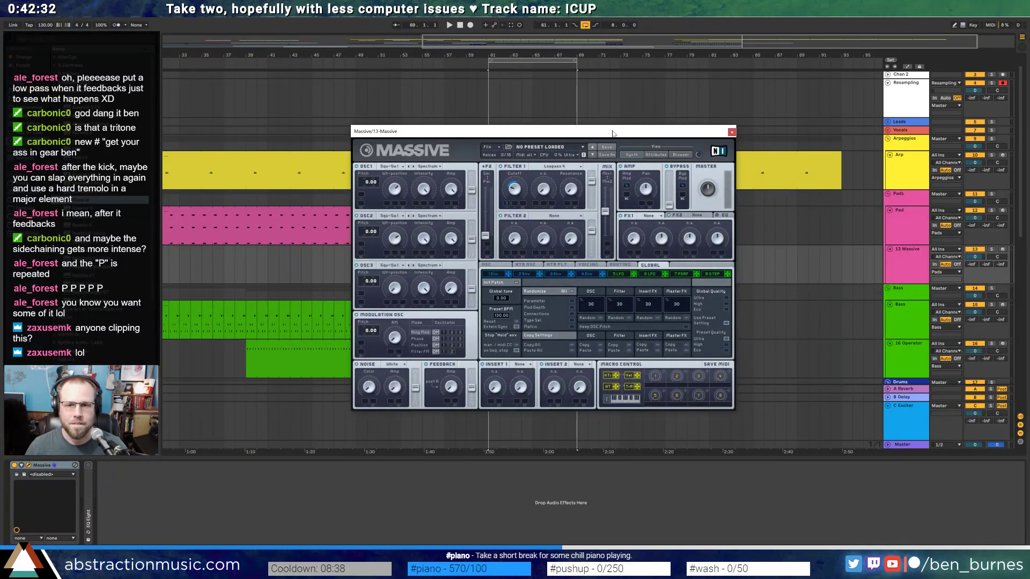
- Shape Massive's third and fourth envelopes with a short attack and a decay to zero sustain, auditioning the loop from bar 61
drag(613, 133, 797, 98)
key(space)
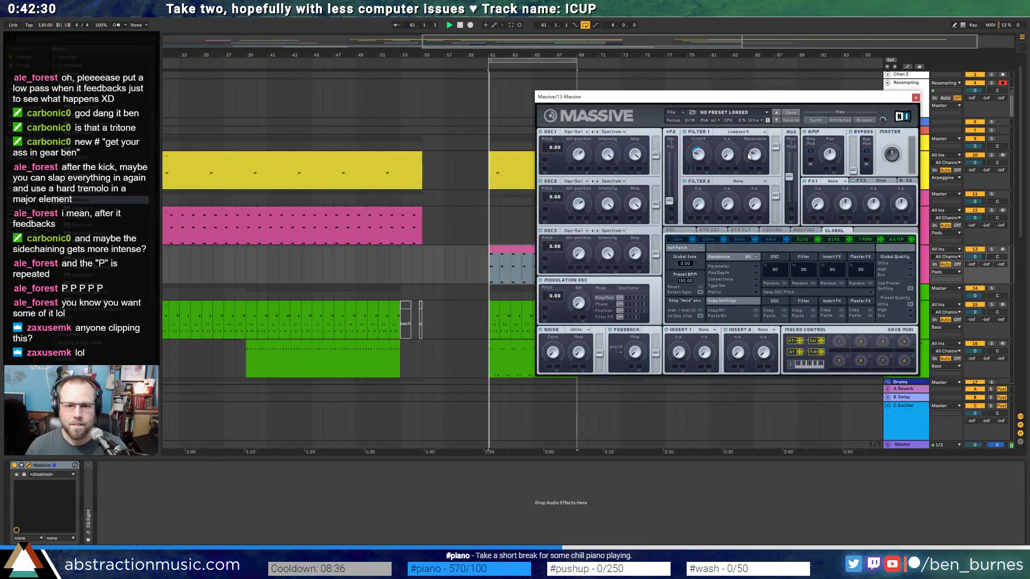
click(768, 241)
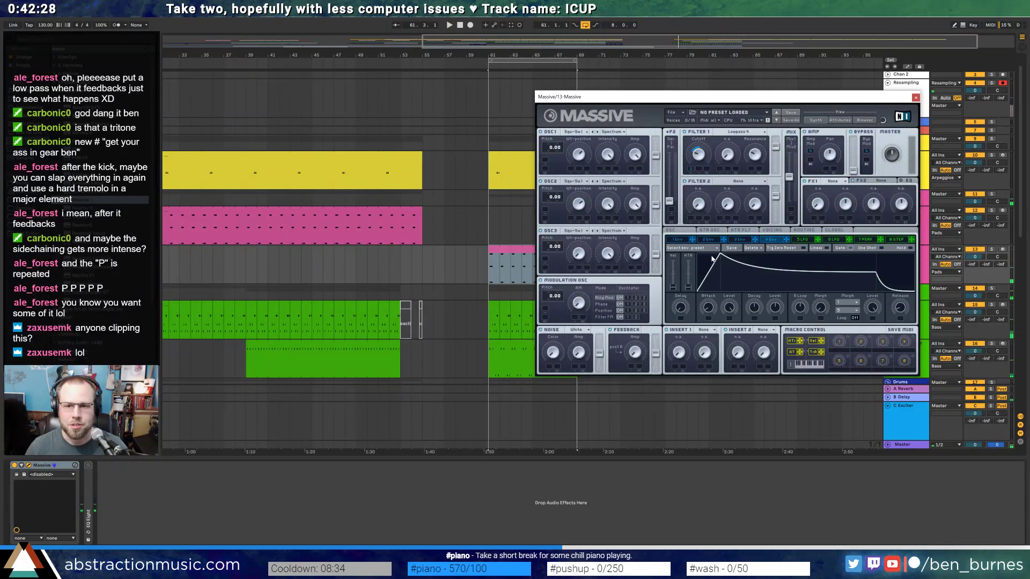
drag(871, 269, 847, 289)
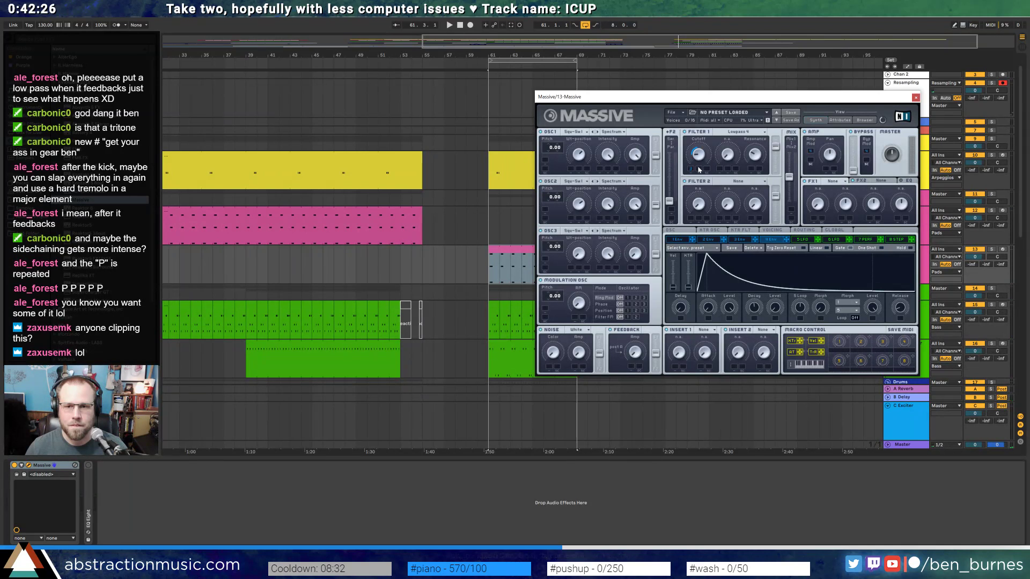
click(737, 239)
drag(858, 277, 762, 333)
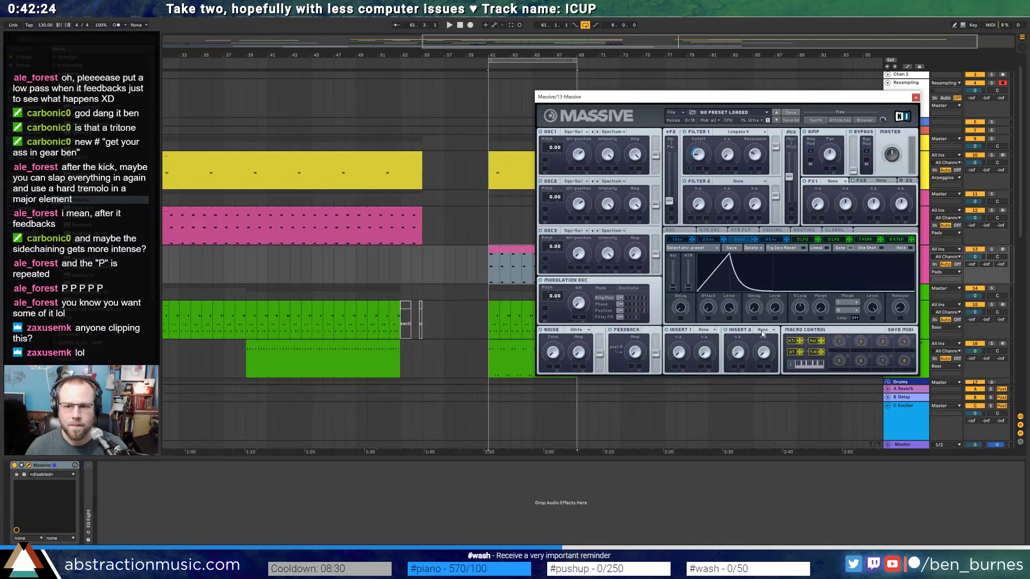
key(space)
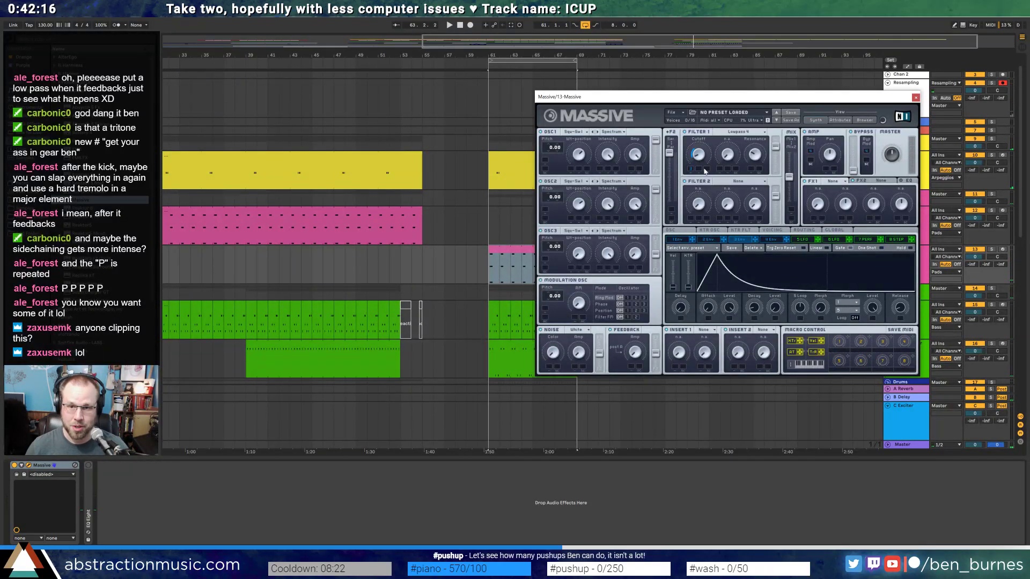
key(space)
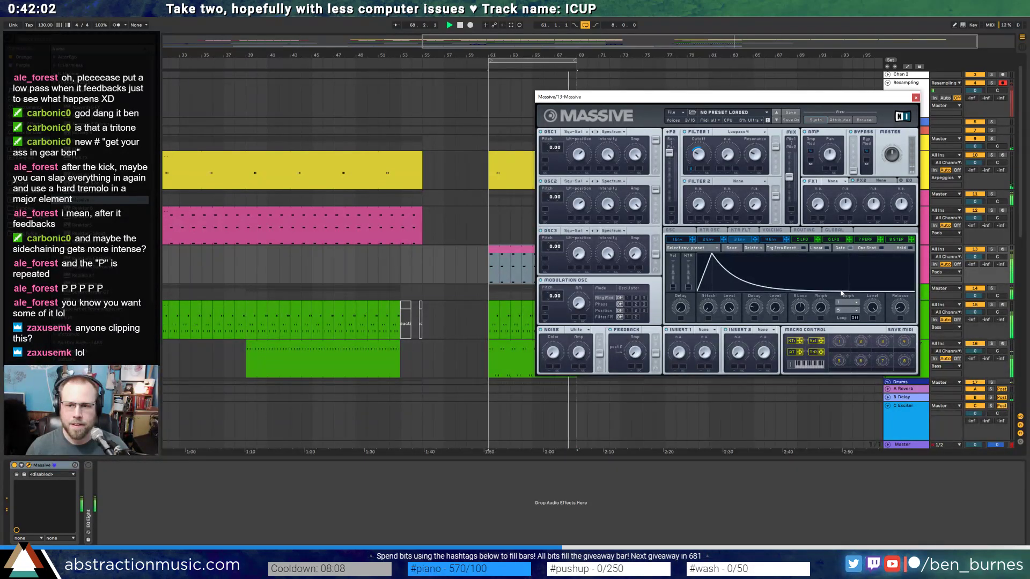
- Close the Massive window and add a Ping Pong Delay after it on the new track
click(915, 97)
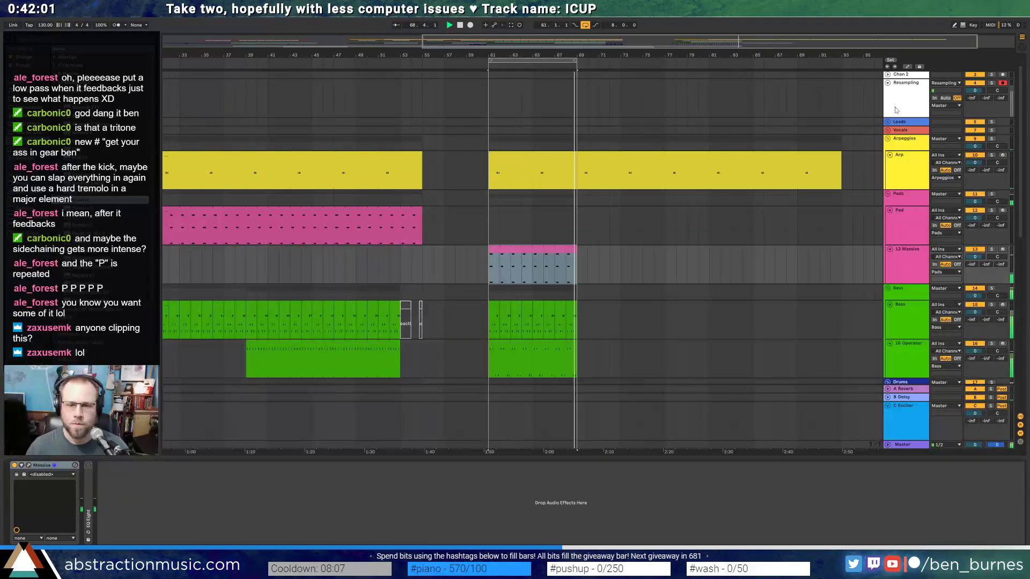
click(539, 252)
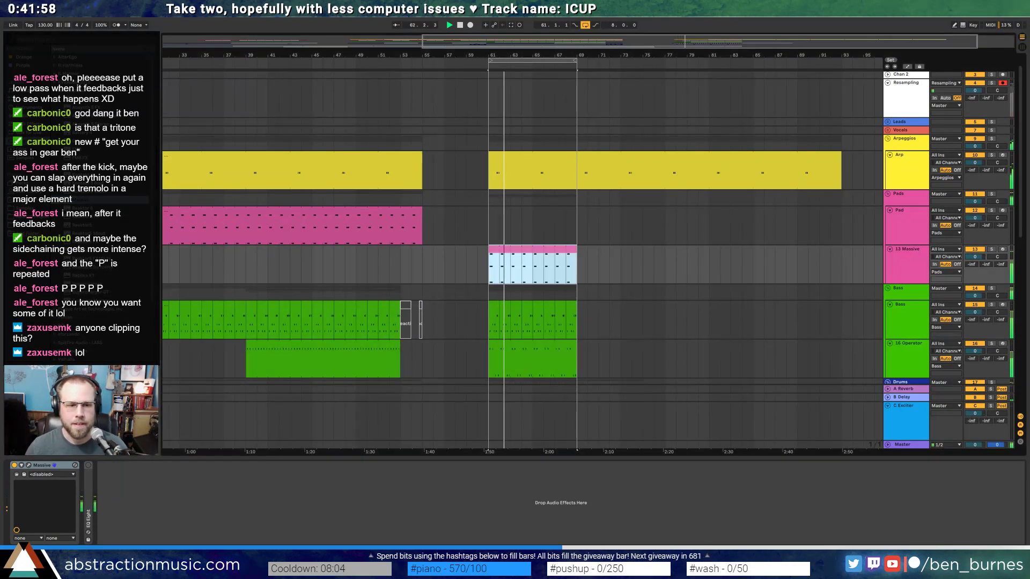
click(31, 117)
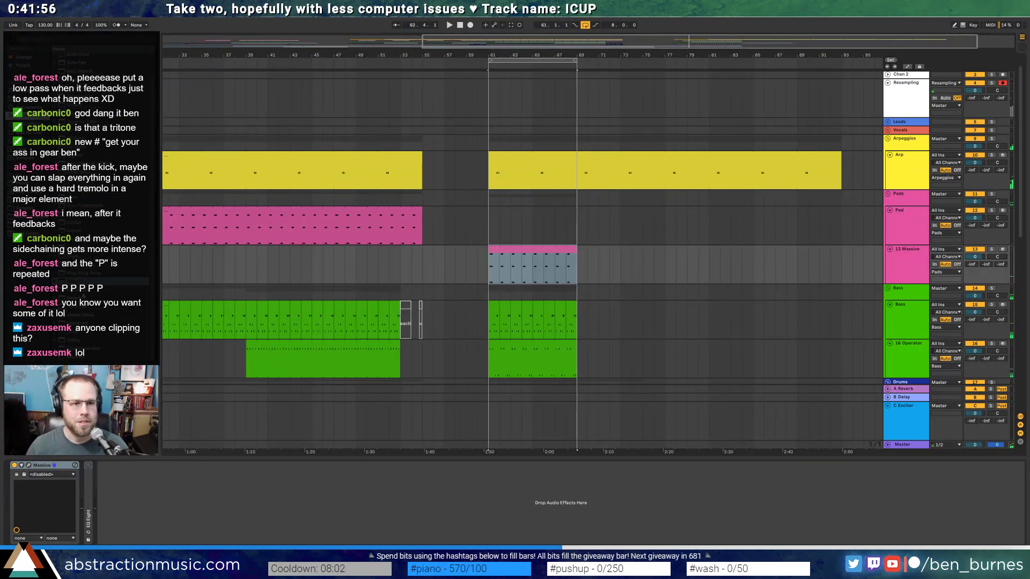
click(72, 273)
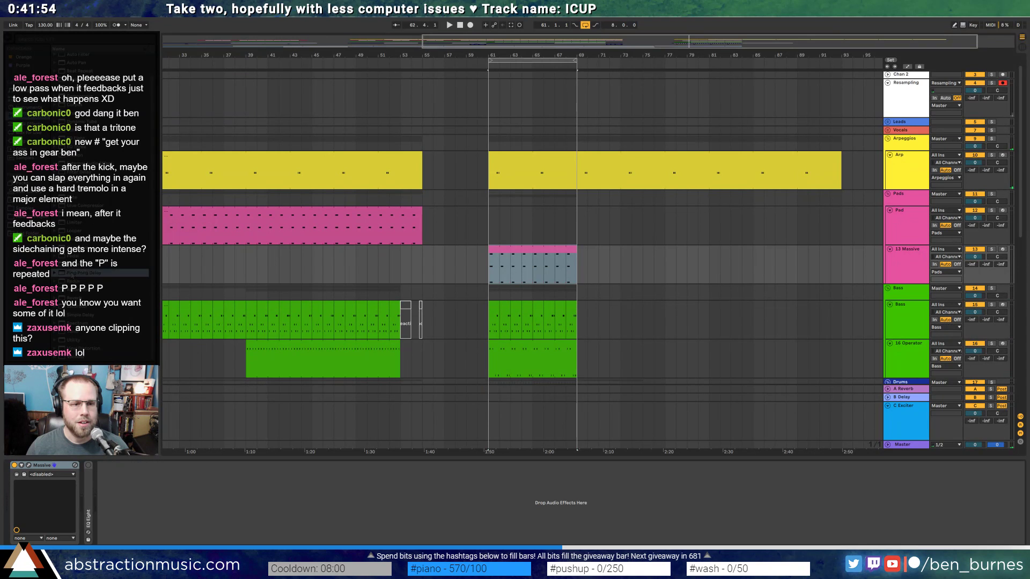
drag(81, 519, 85, 521)
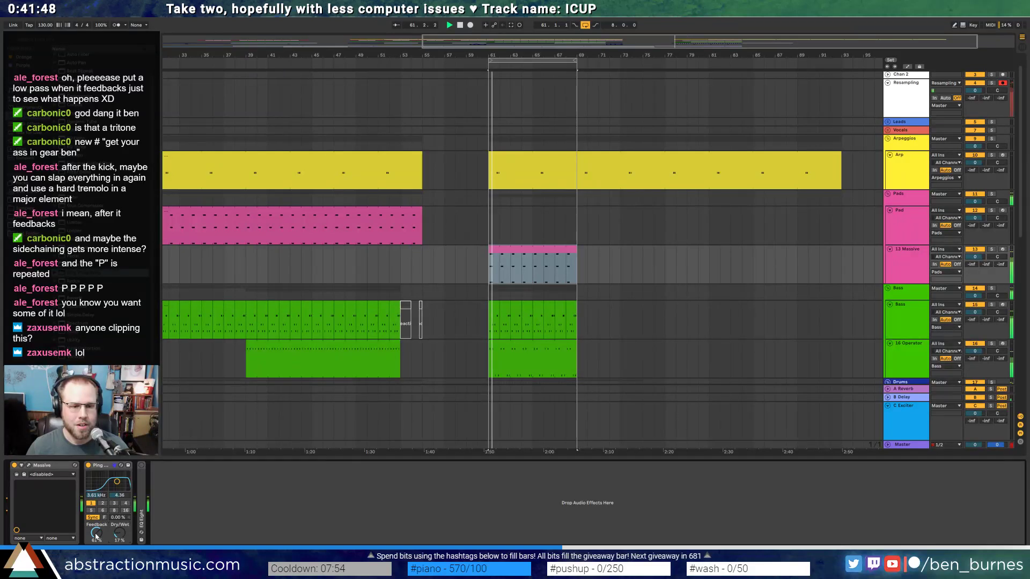
- Adjust the Ping Pong Delay's feedback and lower its filter with a width of 3.08, a beat division of 3 and a 2.60% offset
drag(97, 533, 96, 531)
drag(116, 482, 108, 484)
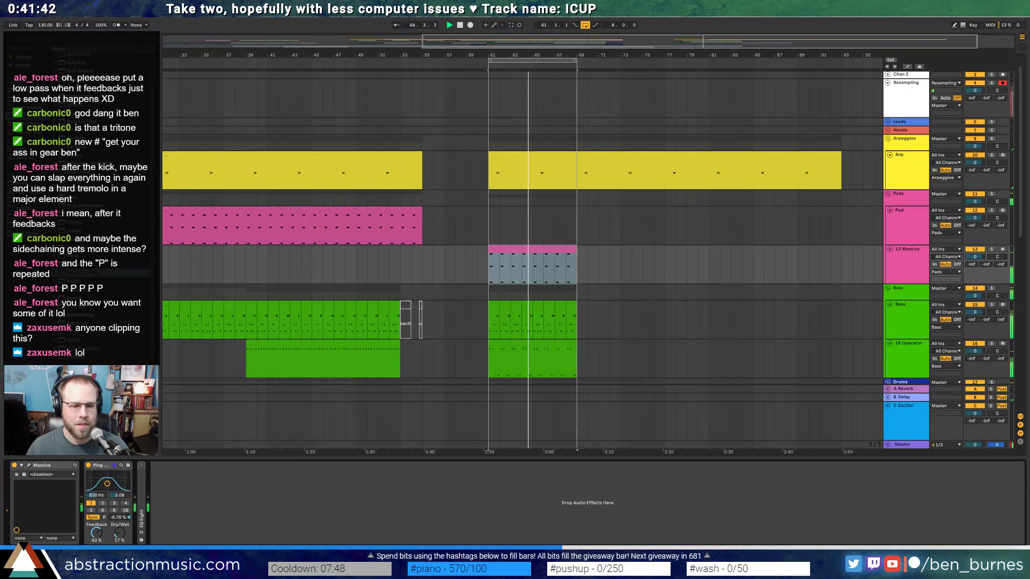
click(103, 503)
click(114, 504)
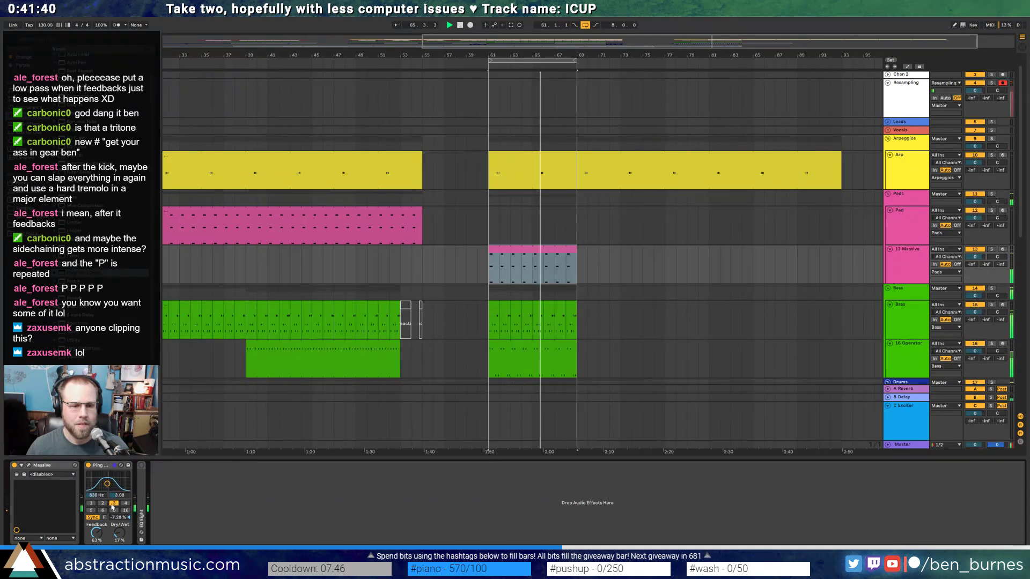
drag(118, 518, 96, 525)
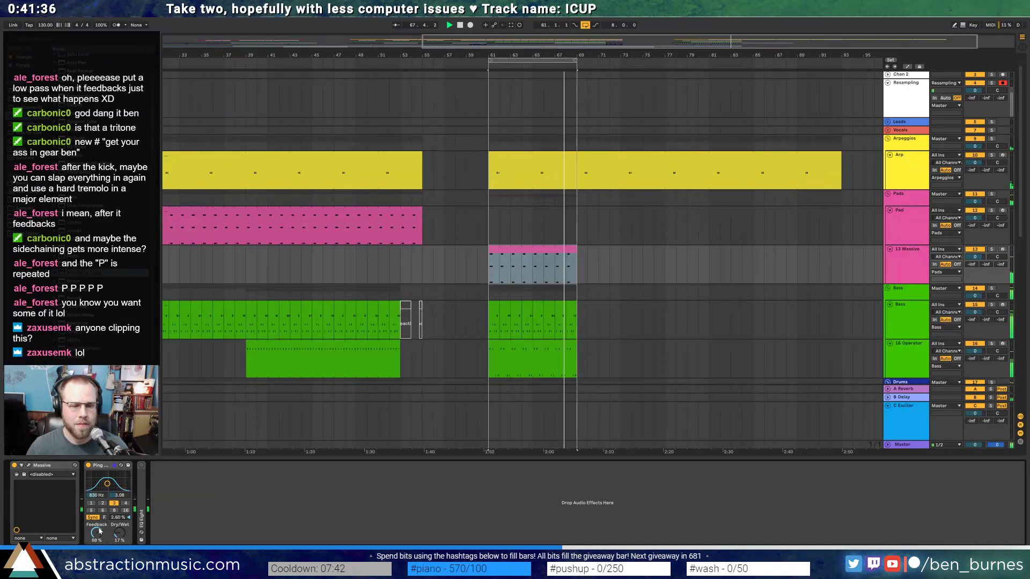
double_click(523, 251)
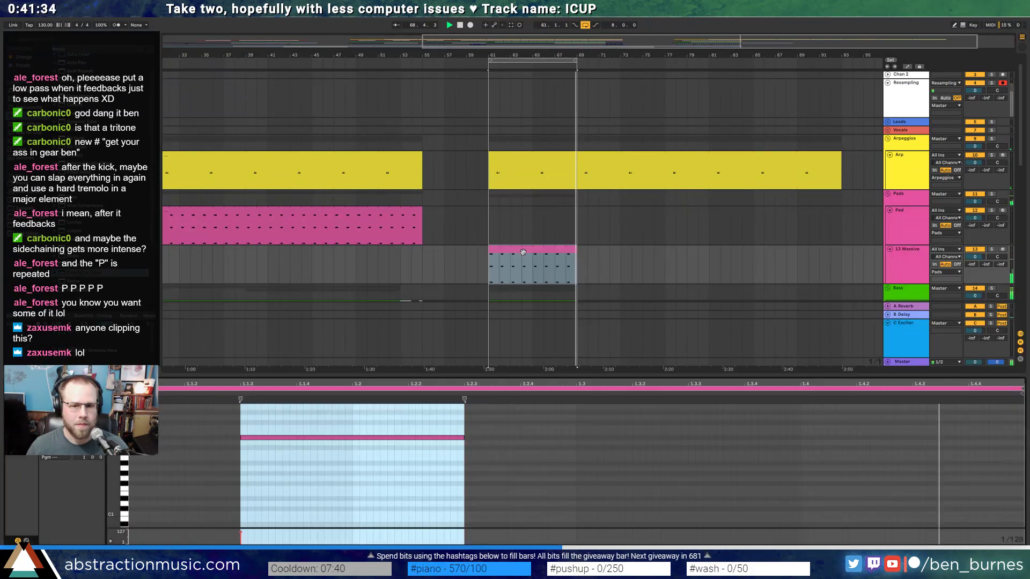
key(shift+Tab)
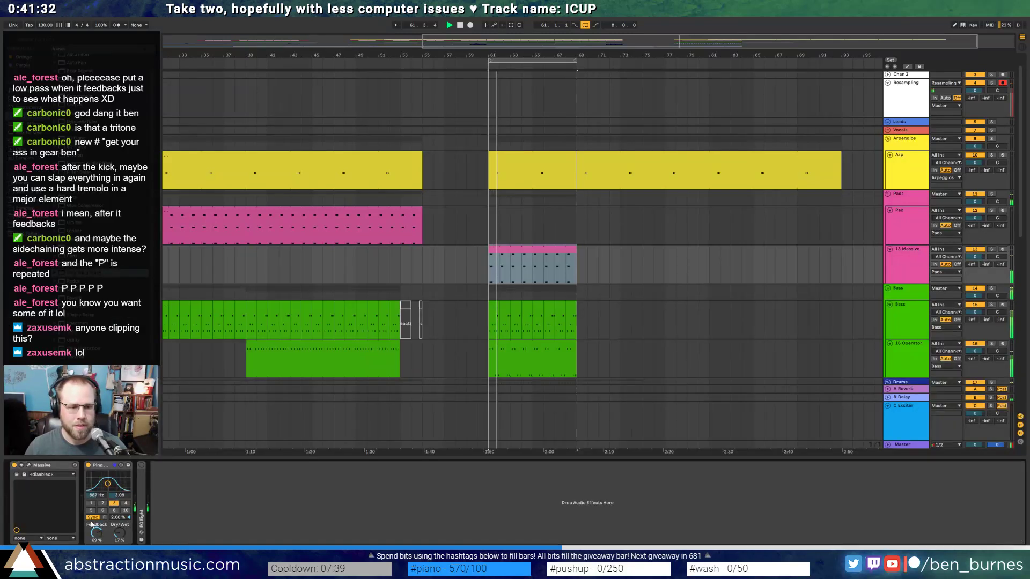
- Check Massive's envelope settings and group the Ping Pong Delay into an Audio Effect Rack
click(29, 465)
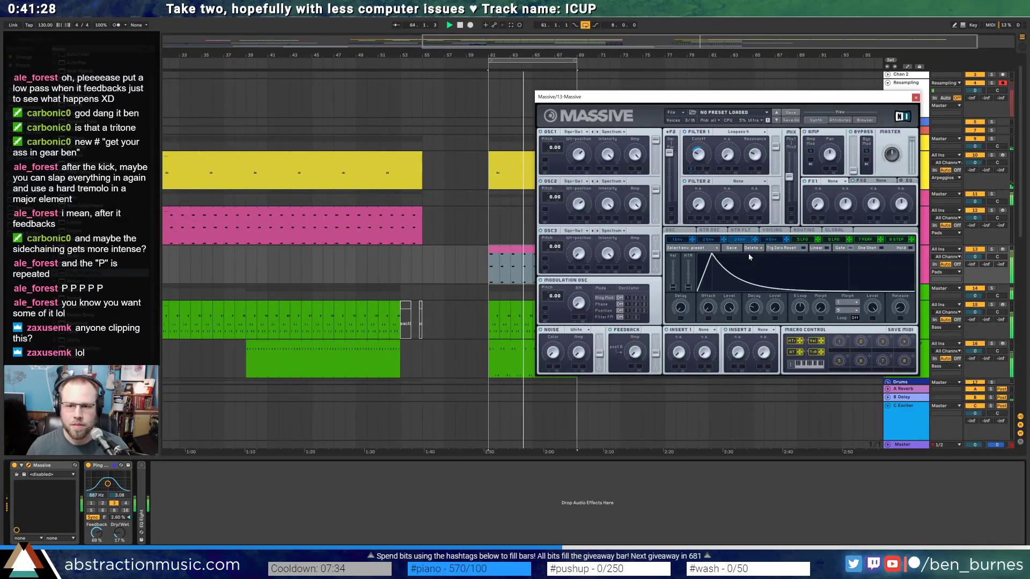
click(773, 240)
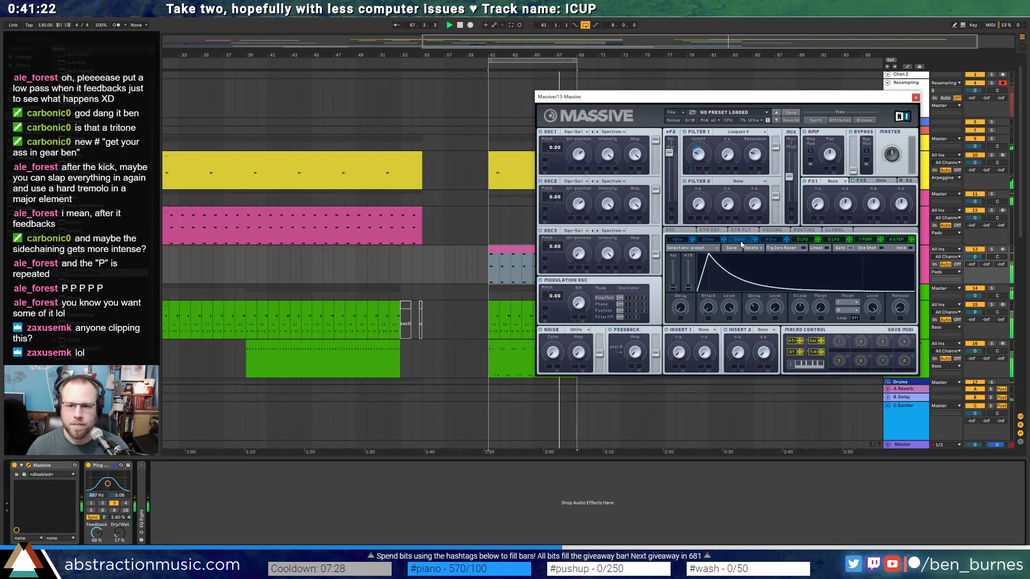
click(915, 97)
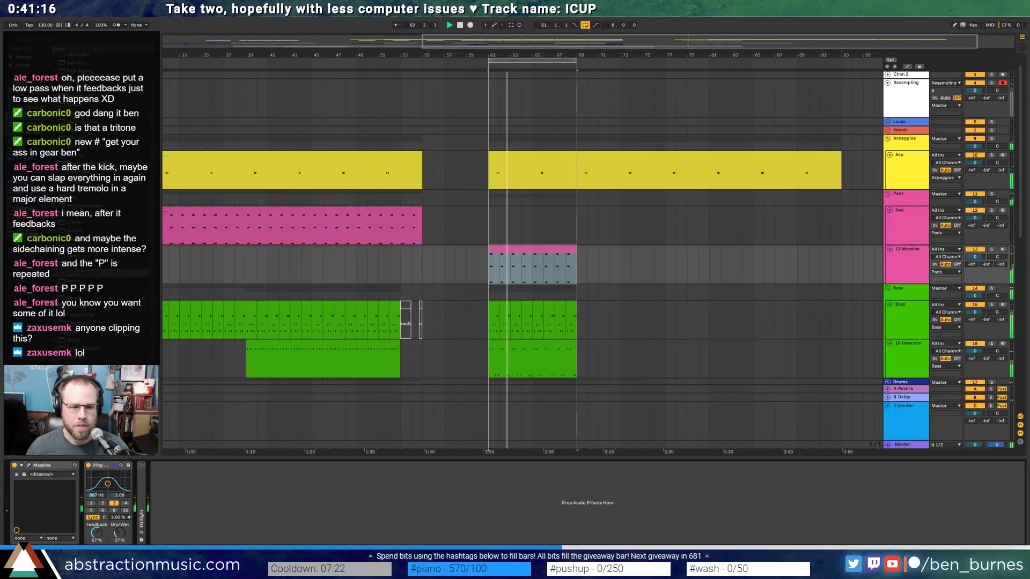
click(105, 465)
key(ctrl+g)
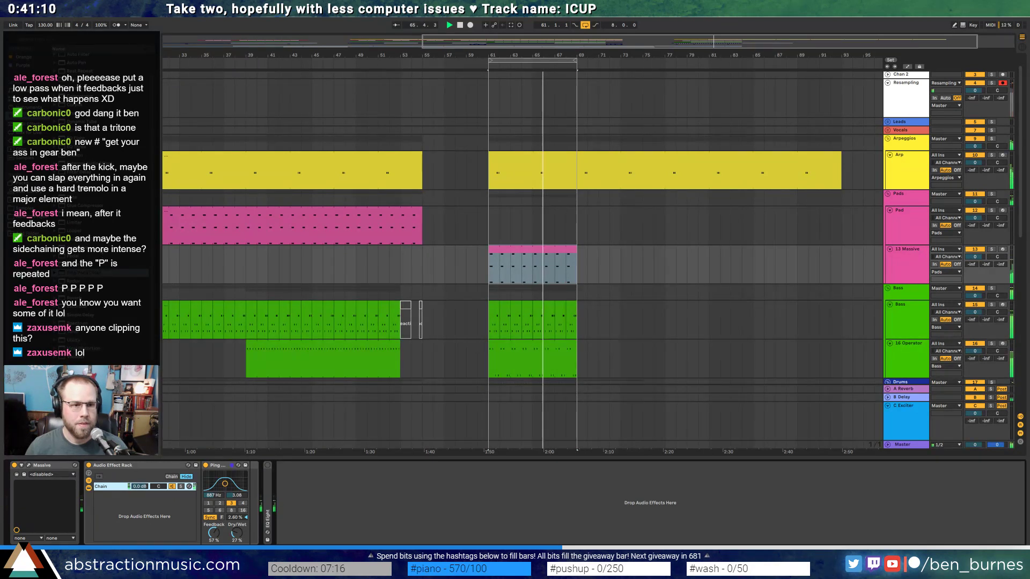
- Modulate the envelope's decay in Massive with LFO 5 and check the LFO's settings
click(518, 263)
click(29, 466)
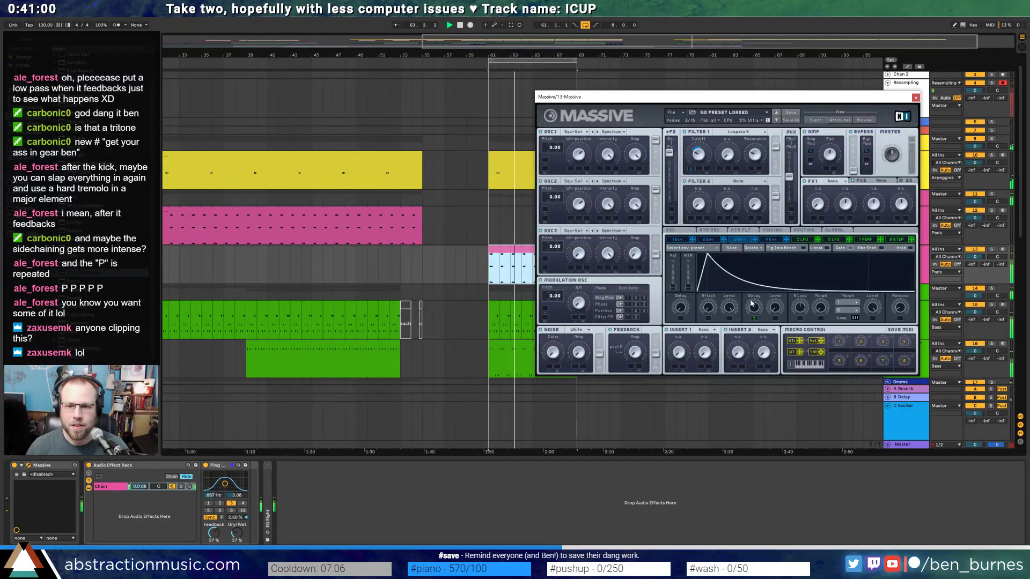
click(802, 242)
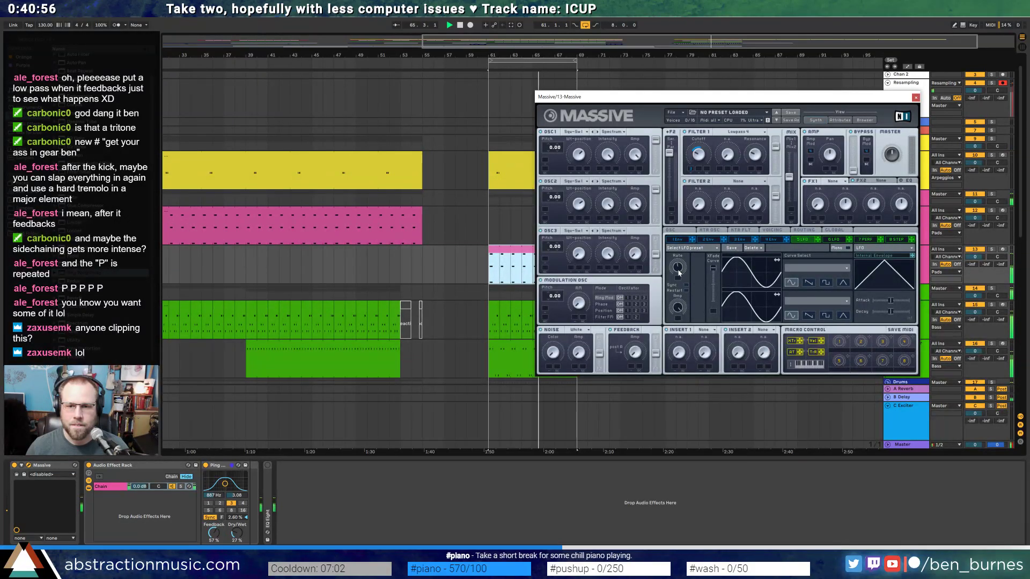
click(745, 239)
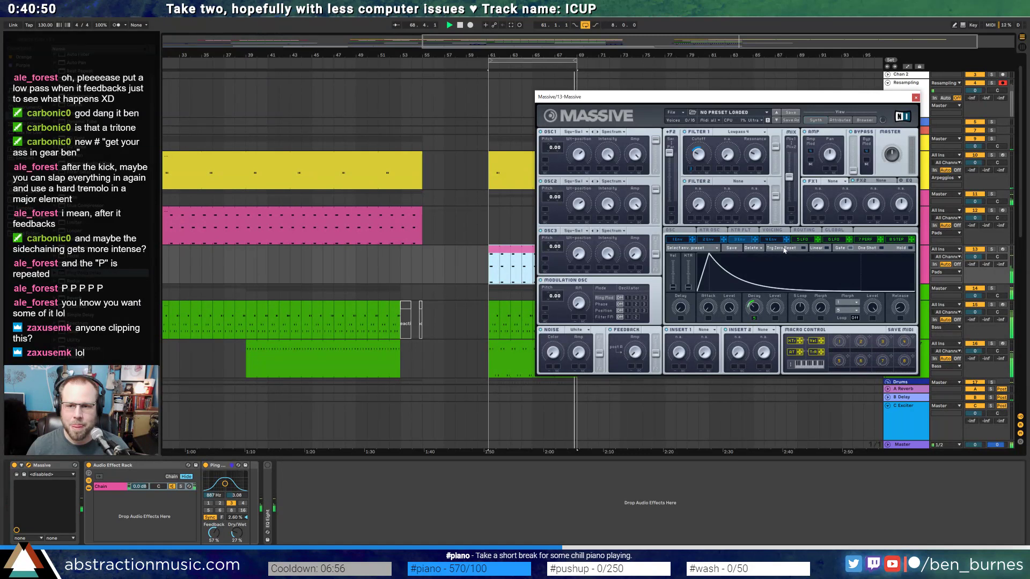
click(802, 239)
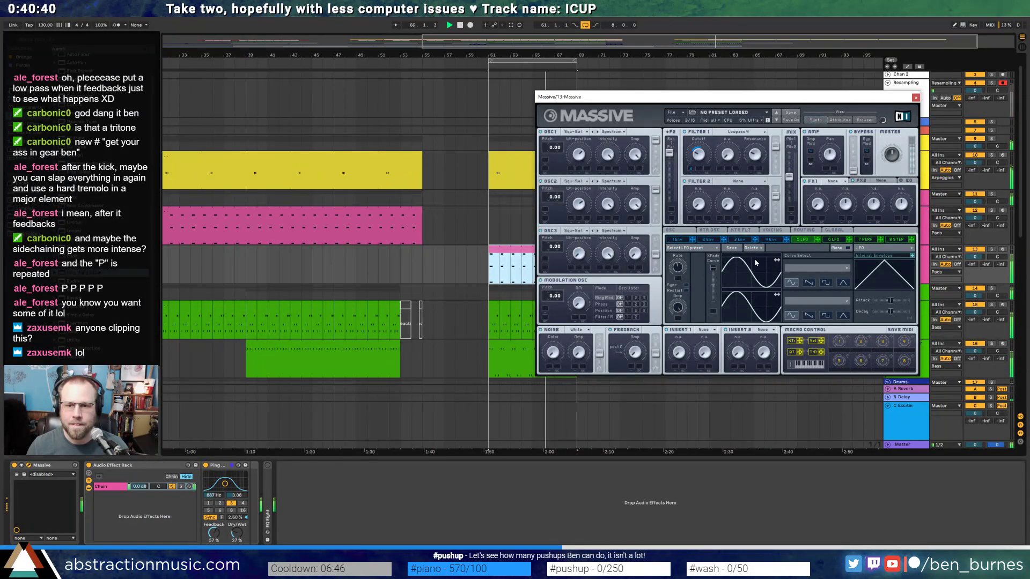
- Examine Massive's filter key tracking and voicing settings, close the synth and view the drum tracks
click(744, 230)
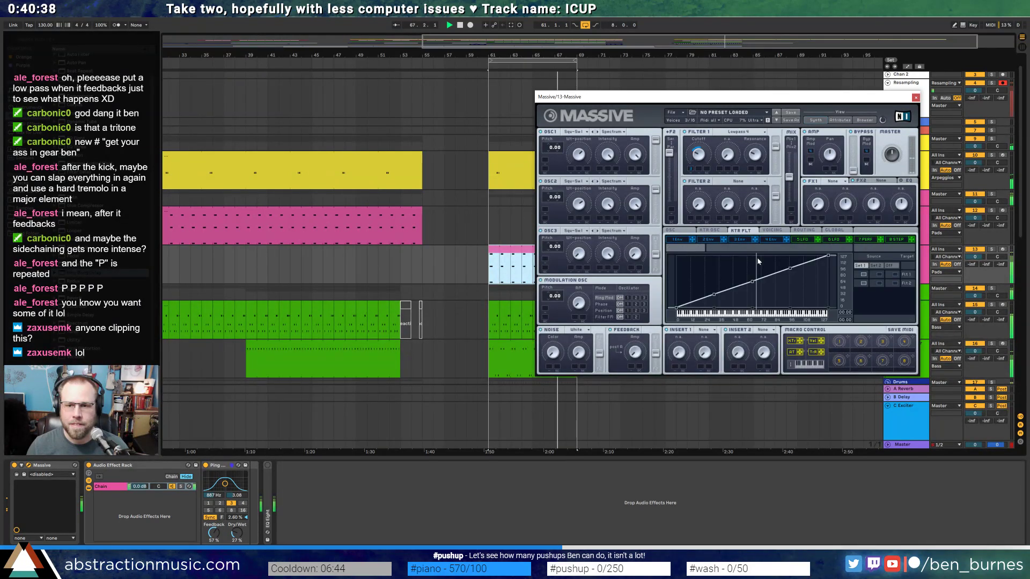
click(772, 230)
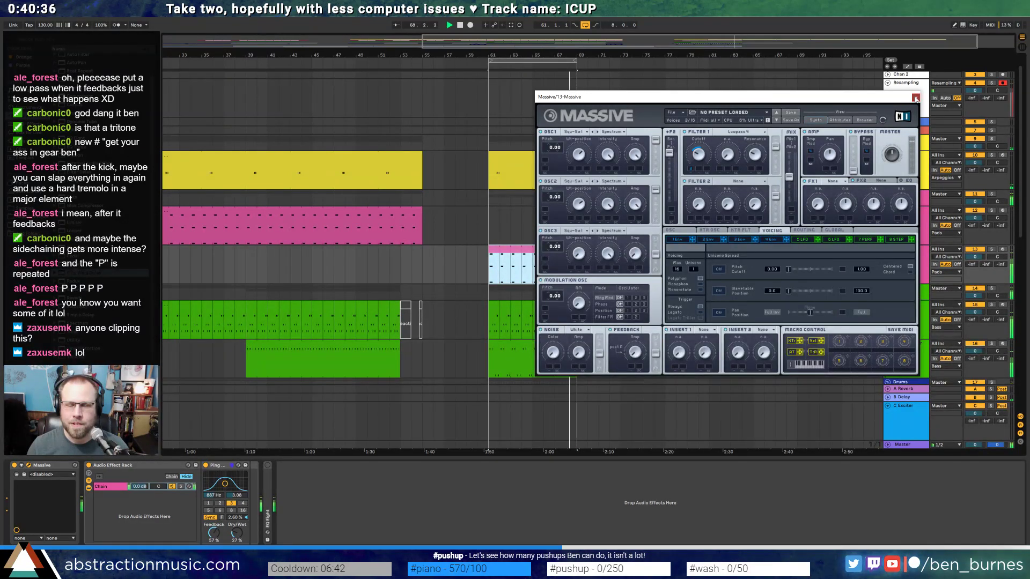
click(915, 98)
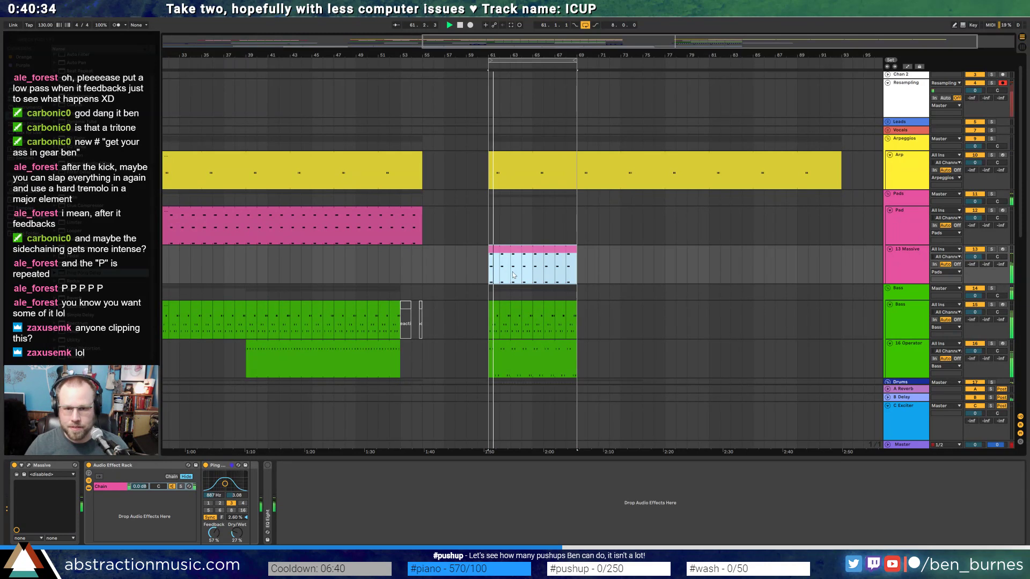
scroll(530, 271, down, 5)
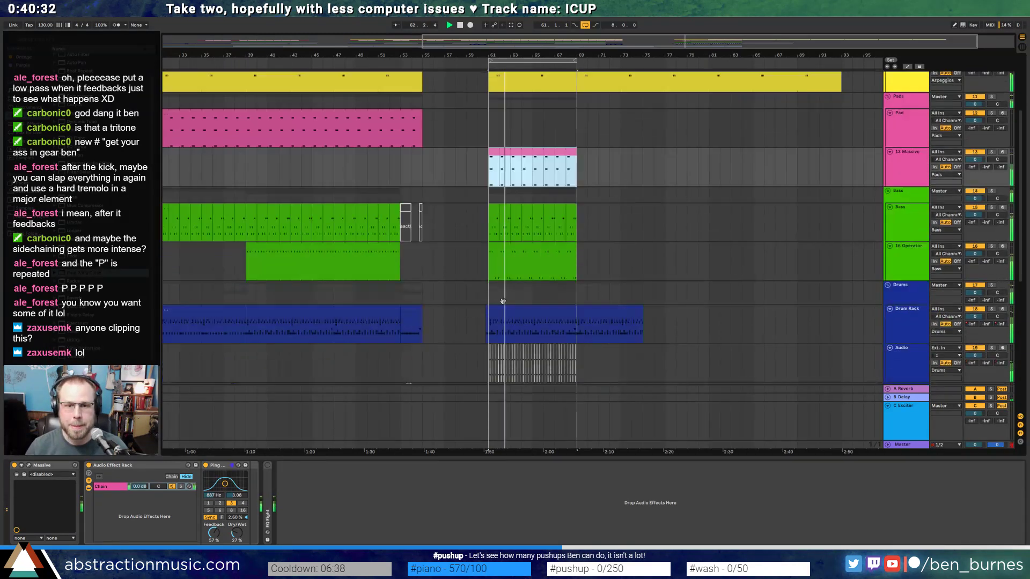
- Try a Chorus with 25% feedback and a 0.97 Hz rate on the resampled slices track and remove it
click(906, 321)
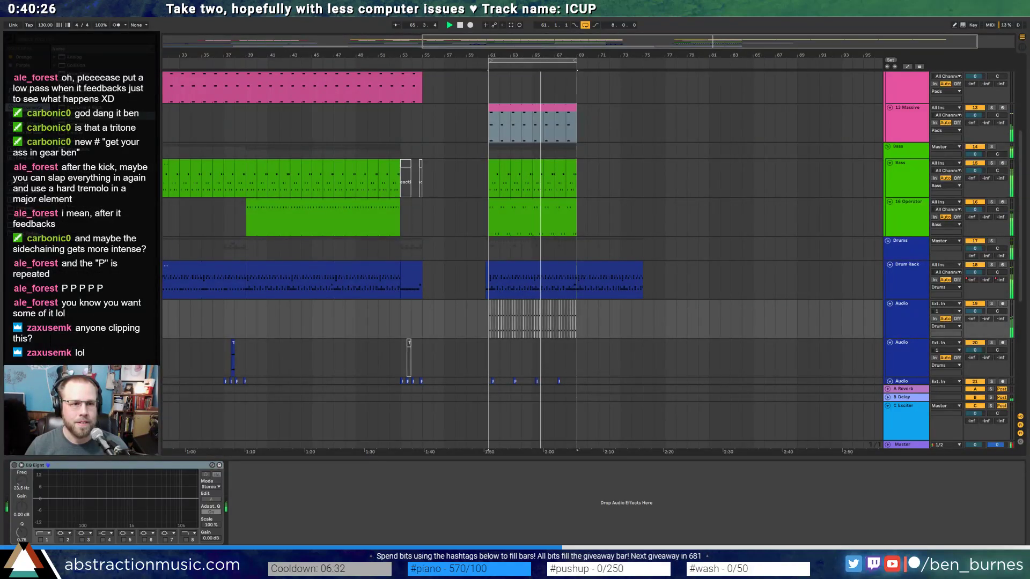
key(space)
click(37, 117)
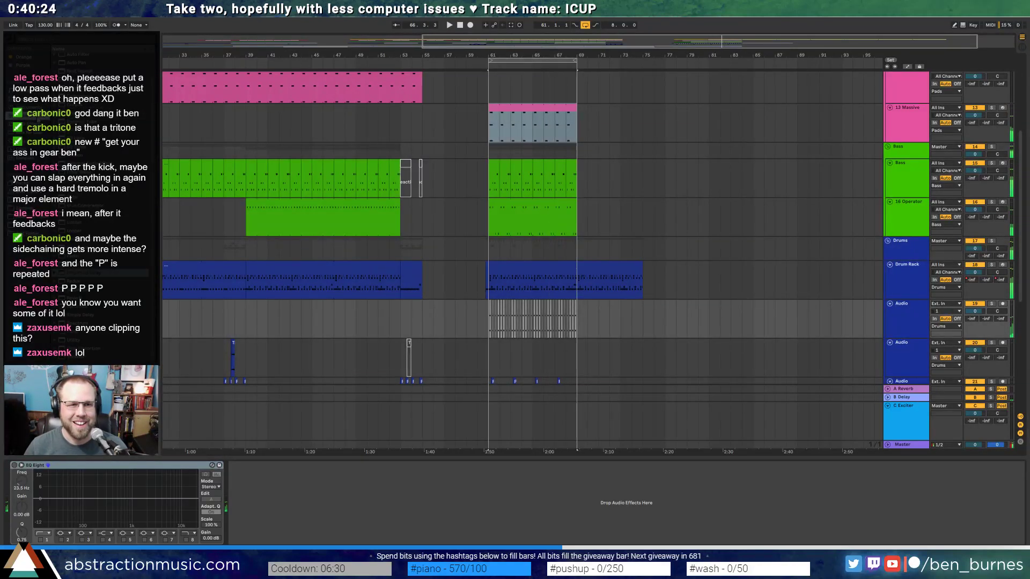
mouse_move(75, 88)
mouse_down()
mouse_move(33, 490)
mouse_move(51, 493)
mouse_up()
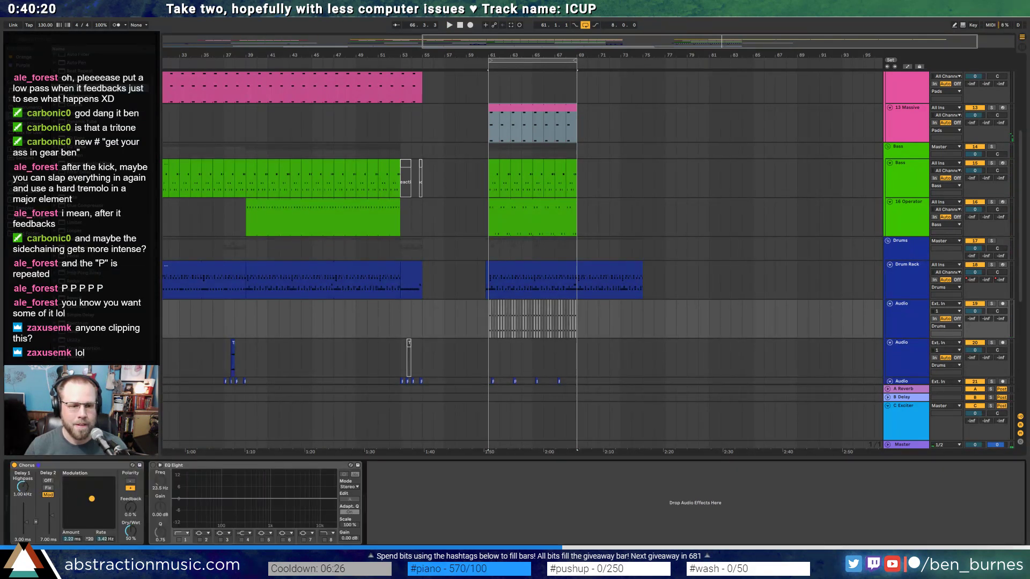
key(space)
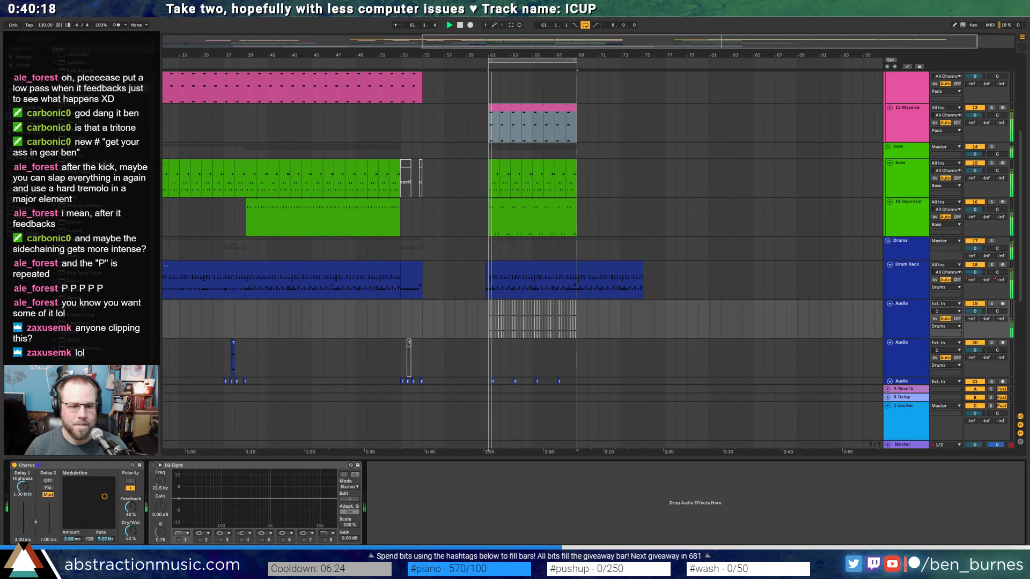
drag(131, 532, 78, 500)
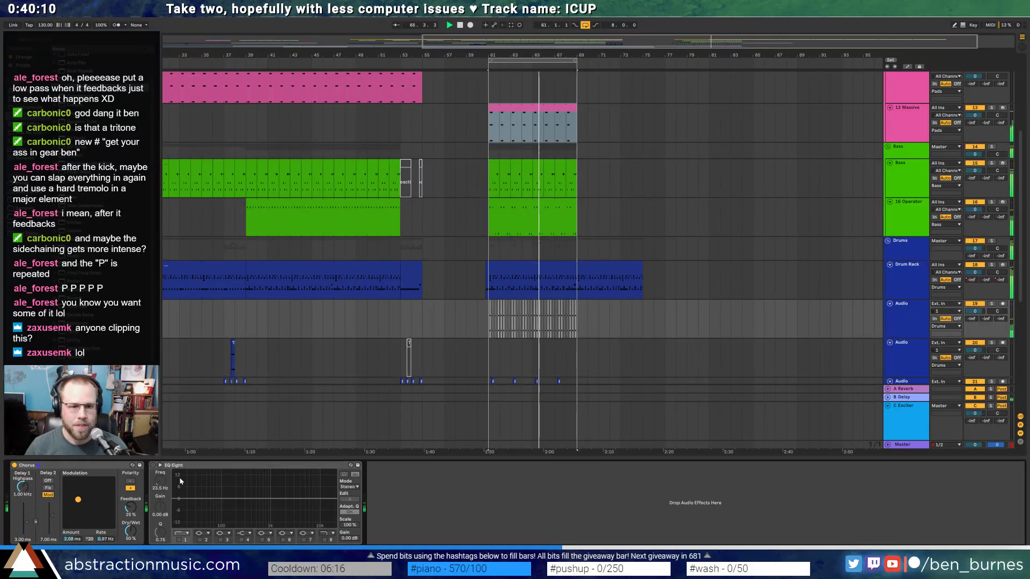
click(97, 466)
key(Delete)
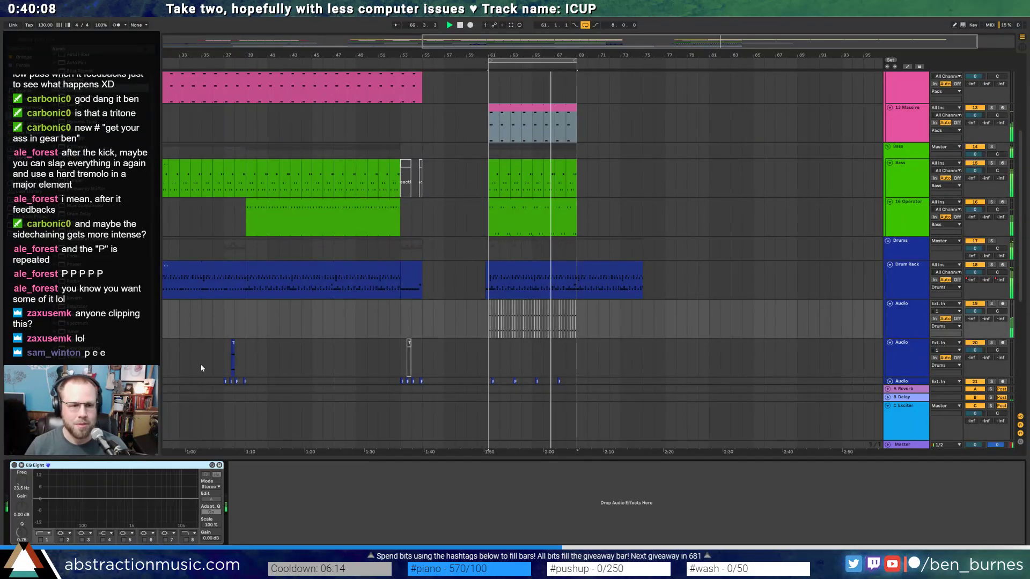
key(space)
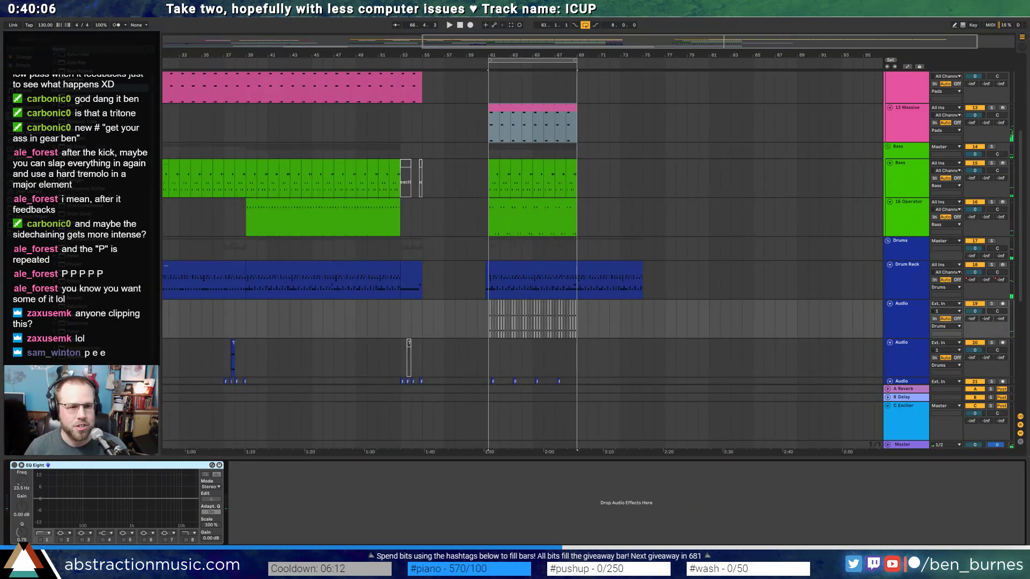
- Add a Flanger before the slices track's EQ Eight with 17.5% envelope, 94.4% LFO amount, 0.12 Hz rate and 146° phase
drag(76, 180, 75, 488)
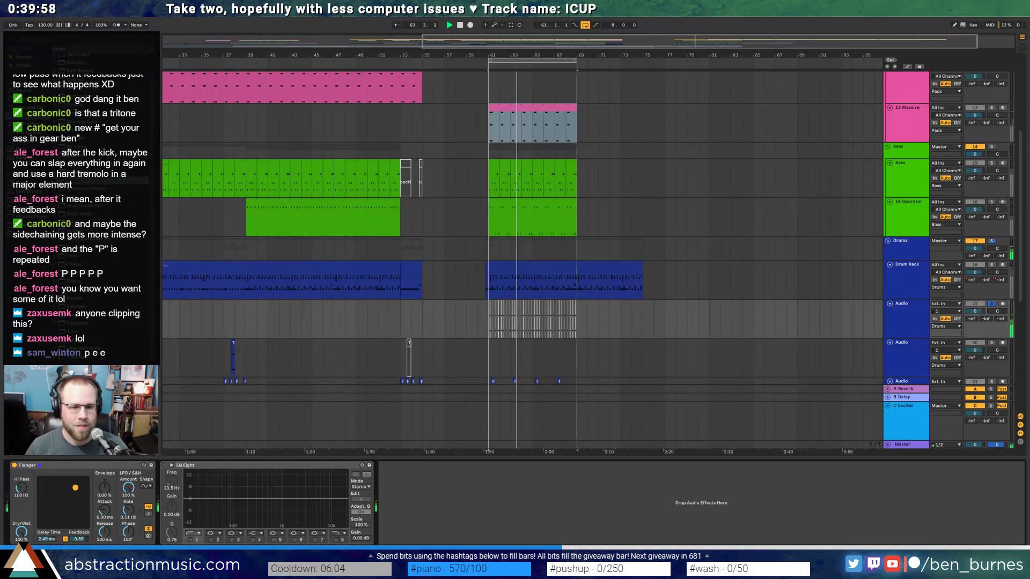
drag(129, 509, 129, 540)
drag(128, 488, 104, 479)
- Enable EQ Eight with a low cut at about 128 Hz on the slices track, unsolo it and lower its volume to -1.4 dB
click(165, 466)
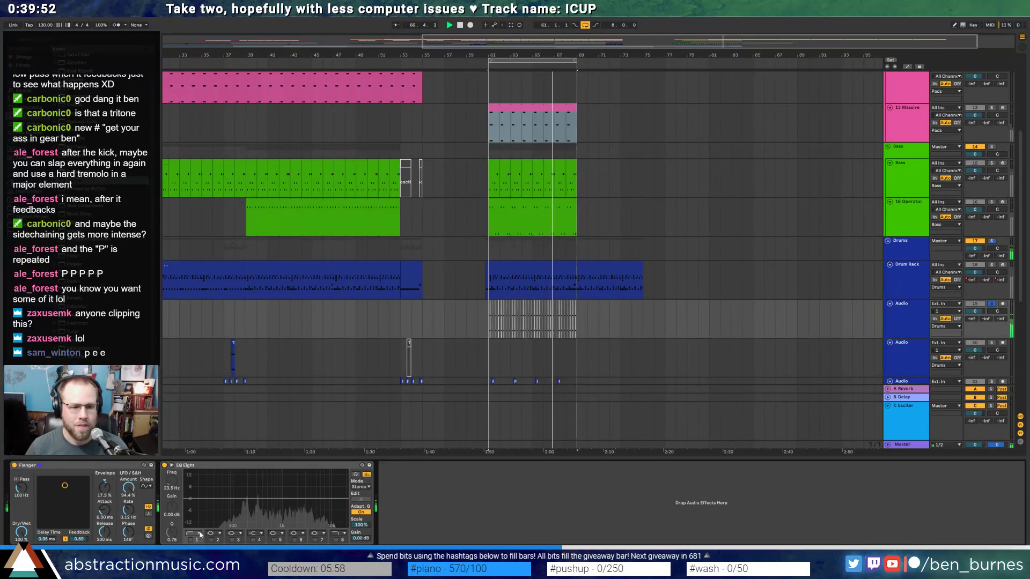
click(190, 540)
drag(202, 503, 239, 513)
click(992, 304)
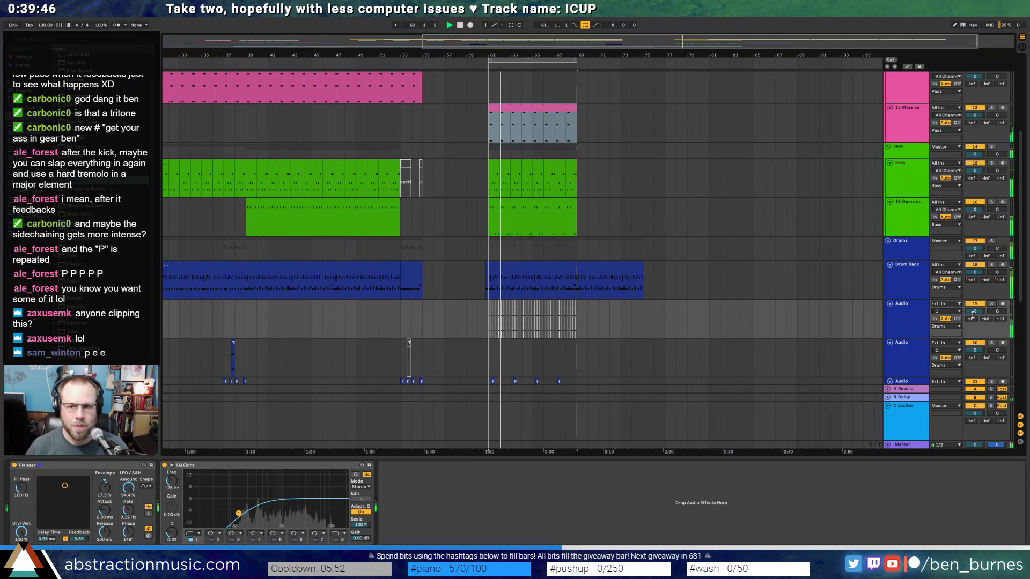
drag(976, 312, 975, 319)
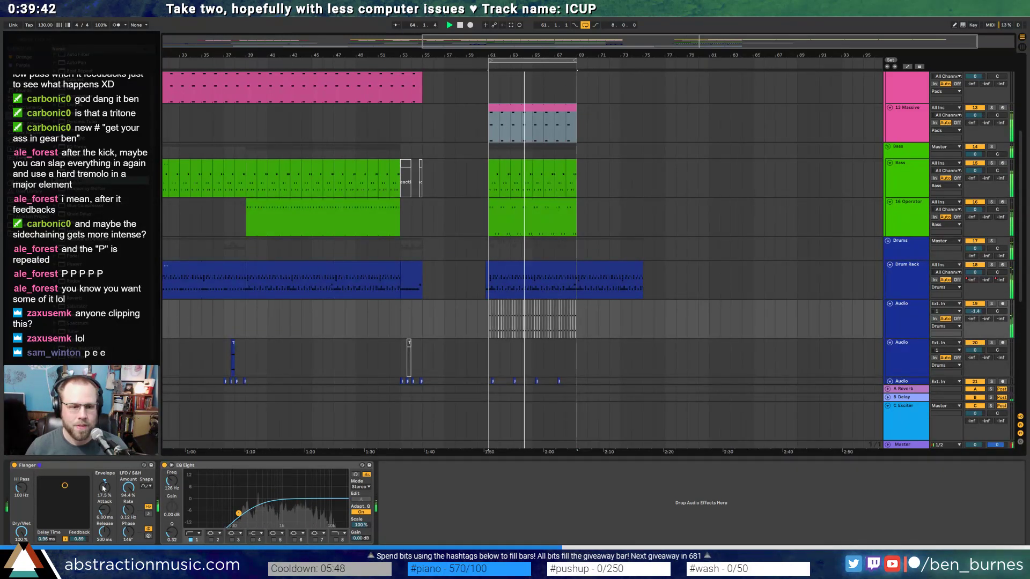
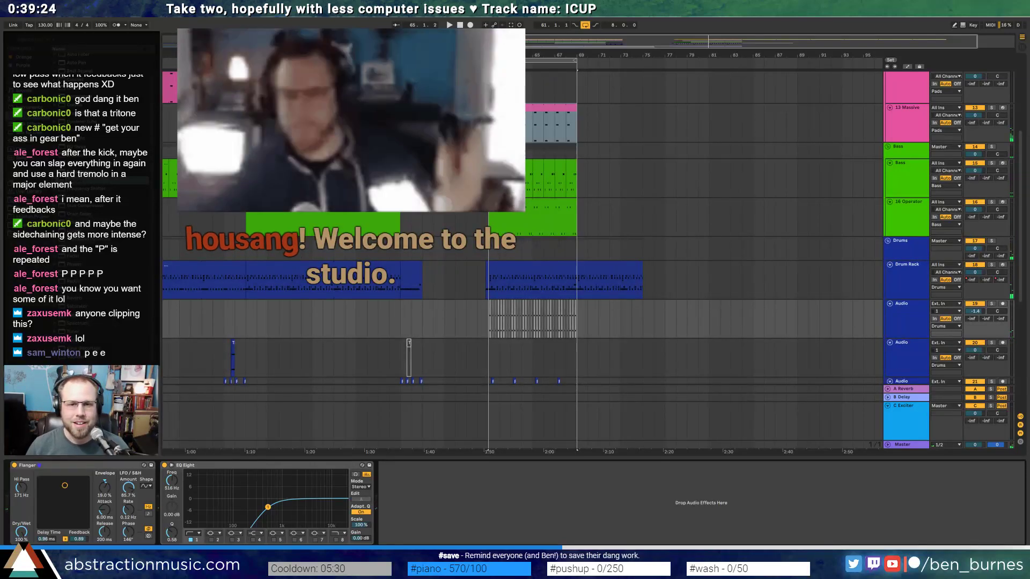
- Add ValhallaDelay as a second chain in the Massive track's Audio Effect Rack
click(540, 142)
scroll(541, 143, up, 4)
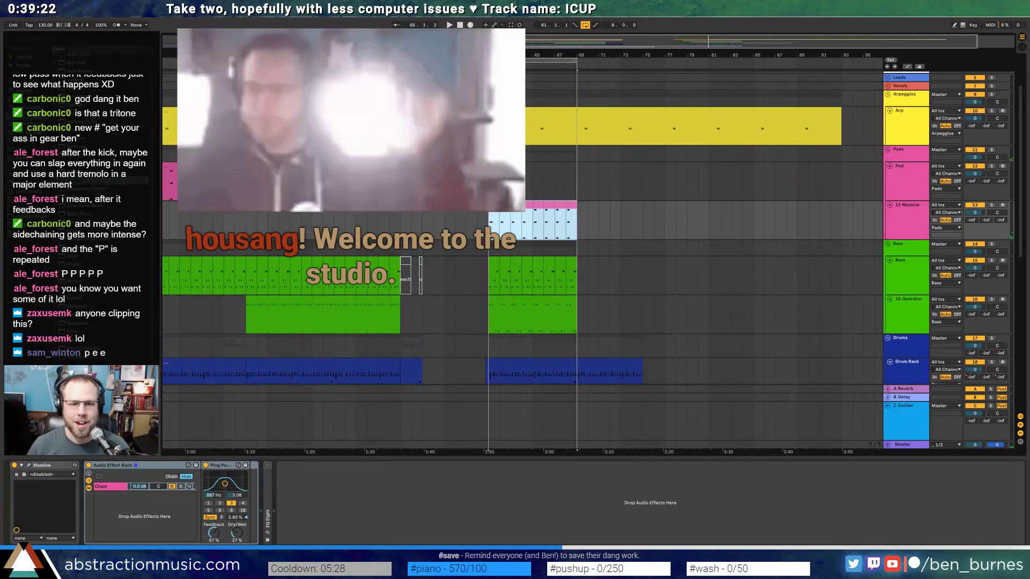
click(26, 133)
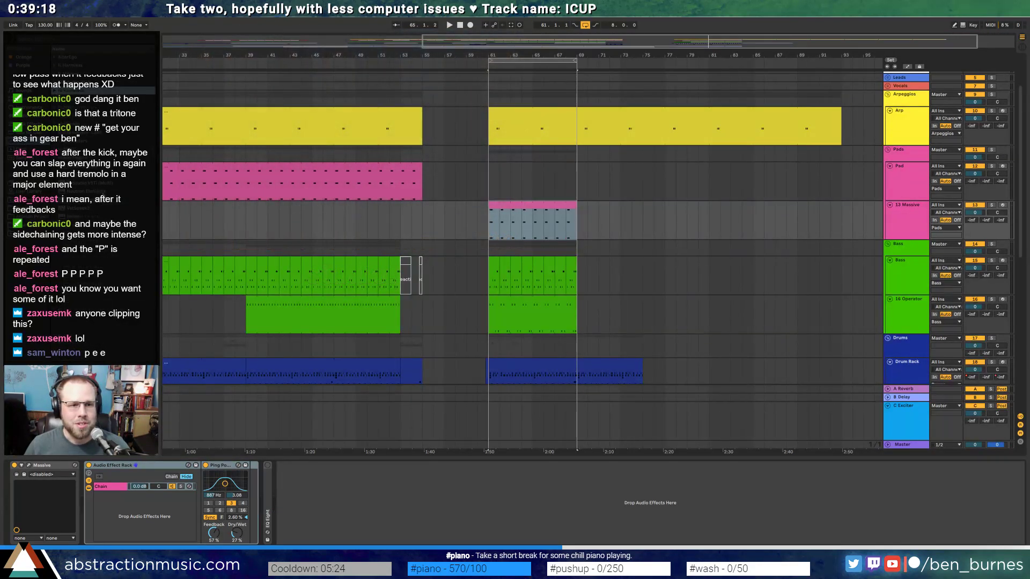
click(55, 149)
click(85, 159)
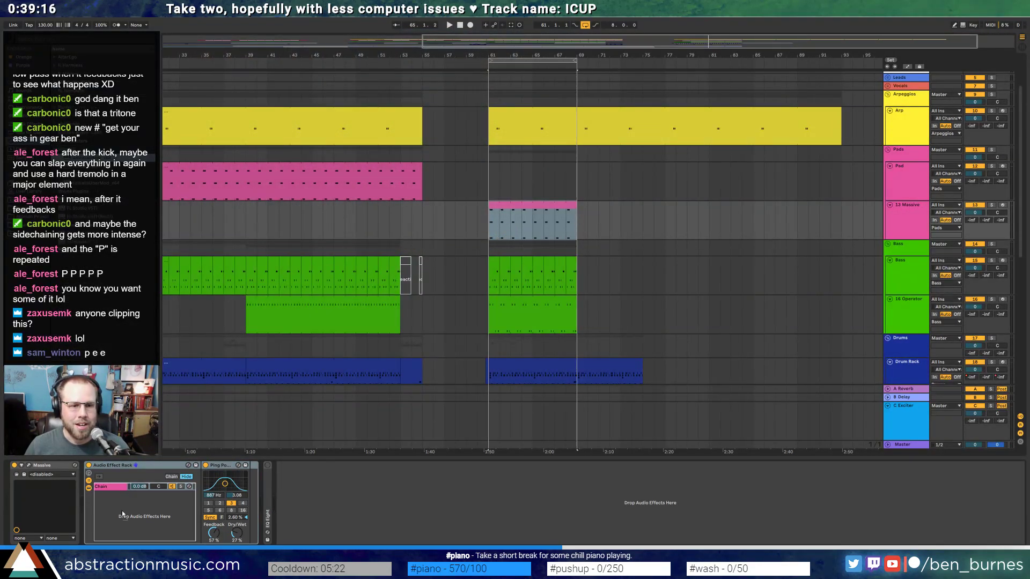
drag(123, 515, 121, 514)
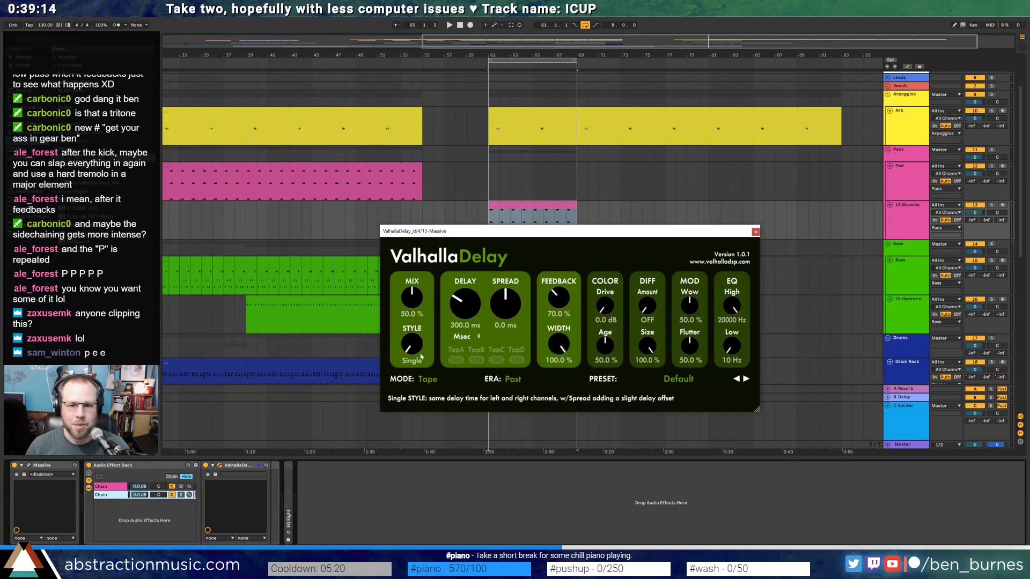
- Compare ValhallaDelay's HiFi and Tape modes, choose Ghost mode and set the era to Present
click(428, 379)
click(465, 402)
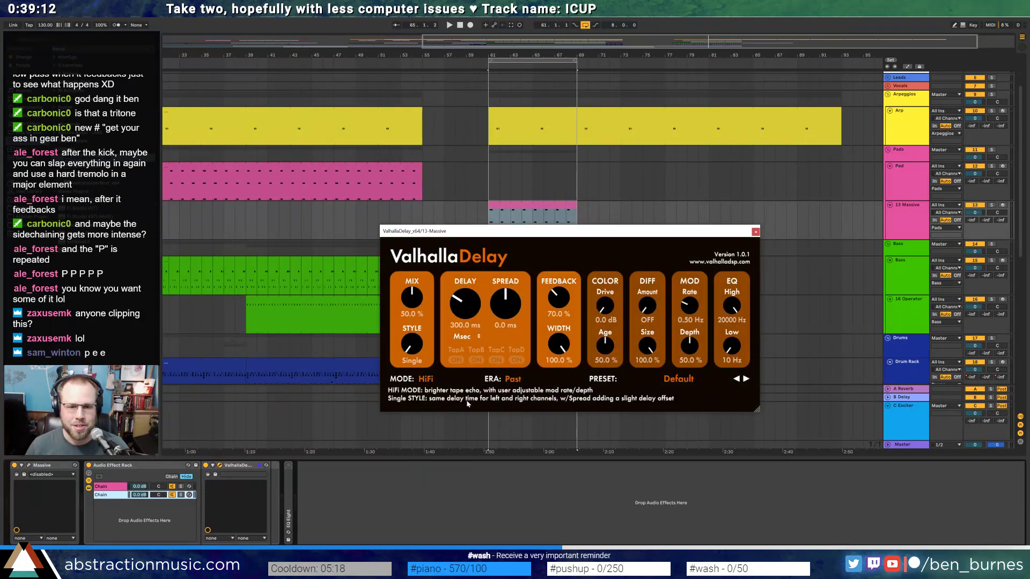
click(426, 379)
click(458, 394)
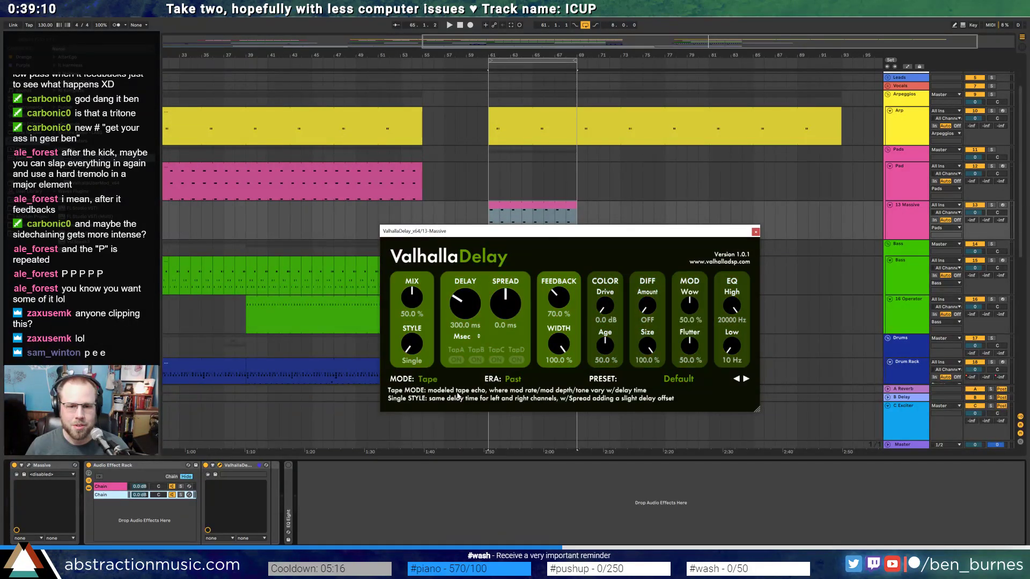
click(427, 379)
click(449, 424)
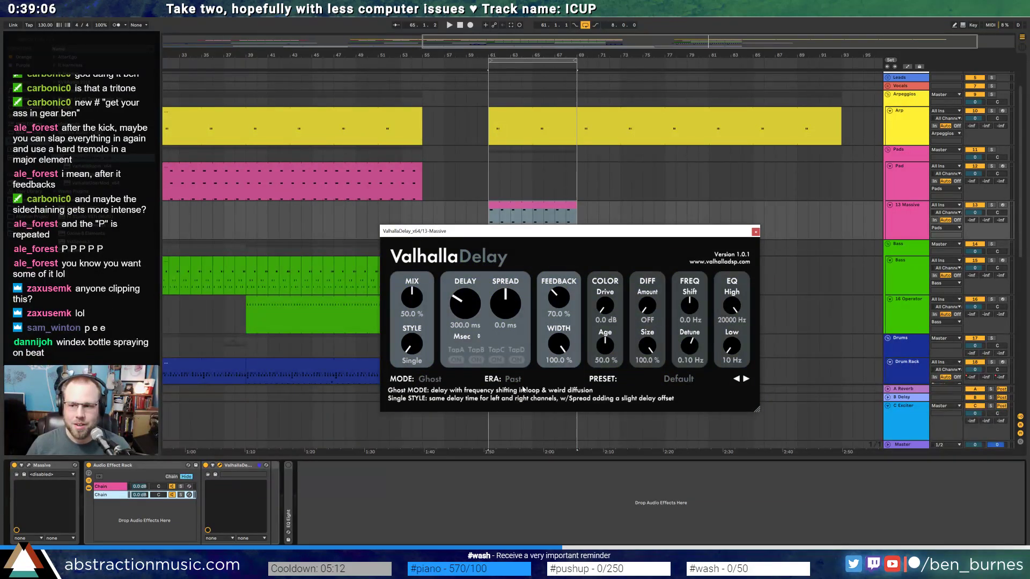
click(510, 378)
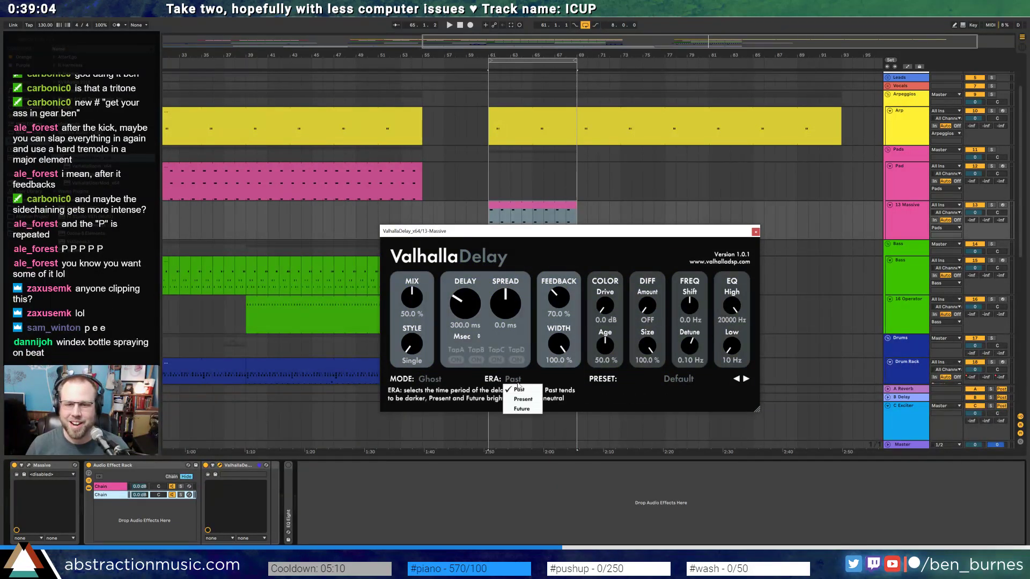
click(523, 400)
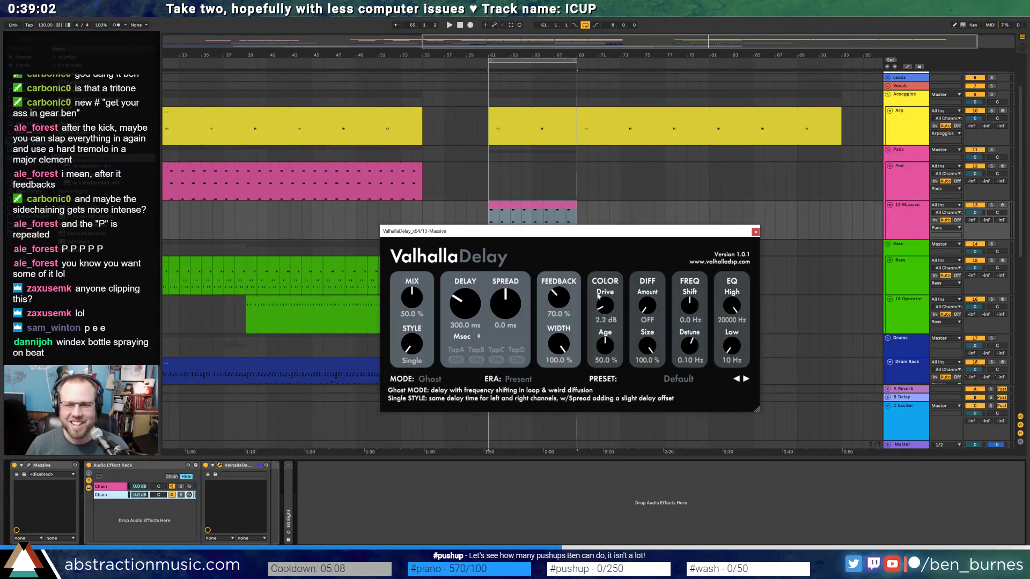
- Set ValhallaDelay's diffusion amount to 36.8% and its style to Dual, with 404 ms left and 356 ms right delay
drag(648, 306, 644, 277)
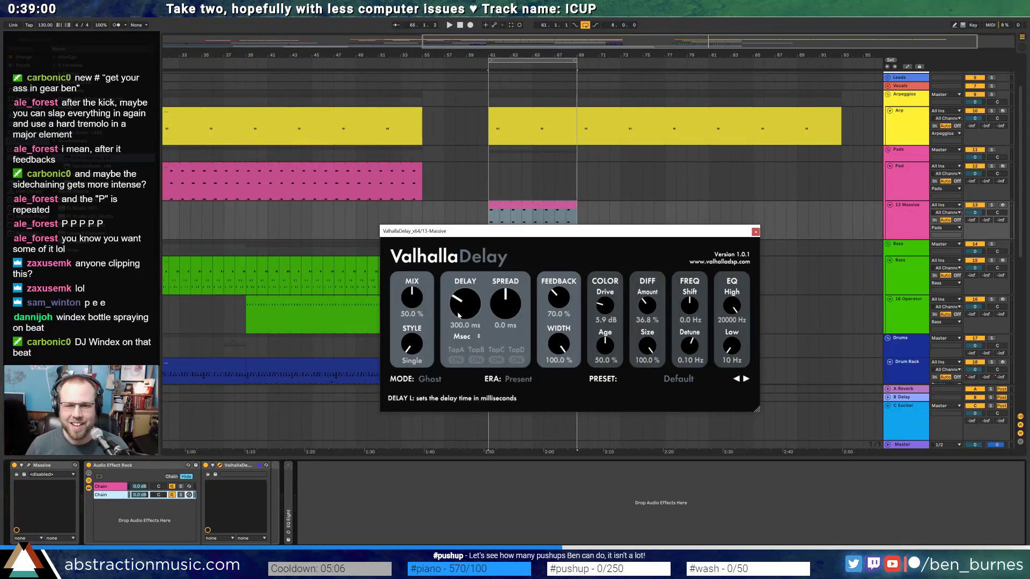
drag(411, 352, 409, 328)
drag(463, 308, 463, 294)
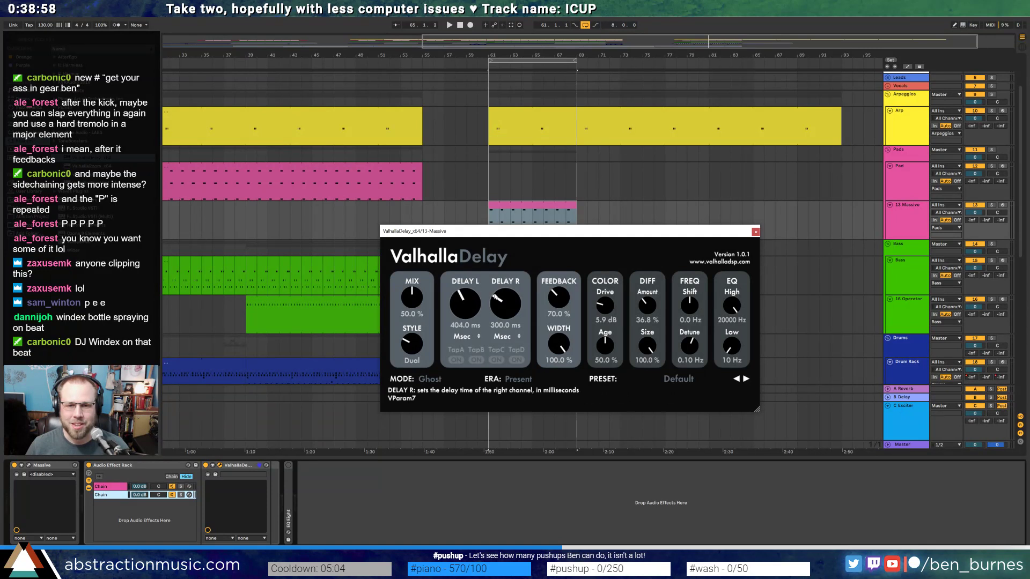
drag(566, 346, 566, 342)
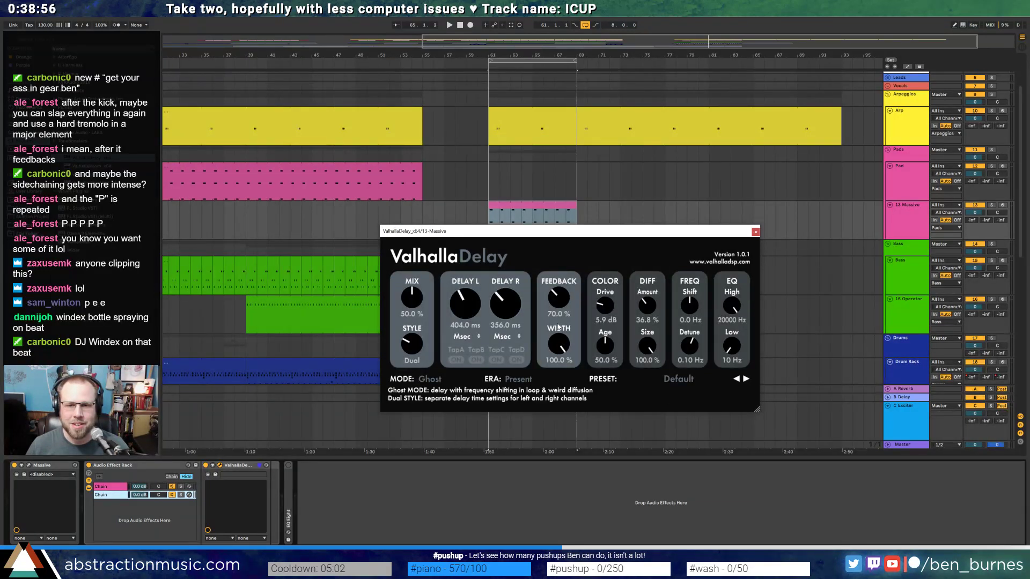
- Set ValhallaDelay's feedback to 55.6%, drive to 5.8 dB and age to 51.6%, with EQ at 12480 Hz high and 440 Hz low
drag(558, 301, 558, 308)
drag(606, 348, 606, 344)
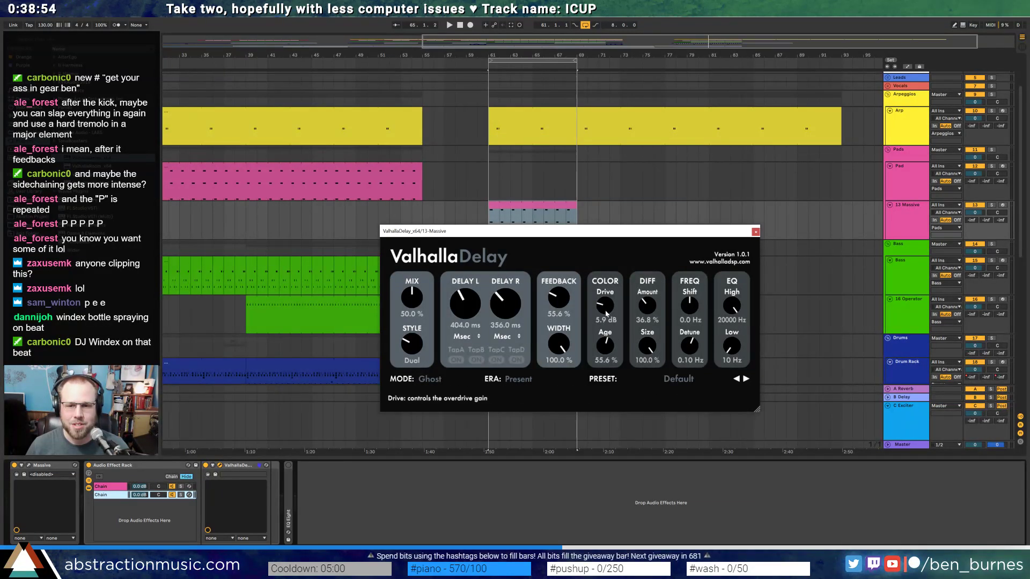
drag(604, 304, 605, 306)
drag(606, 345, 606, 350)
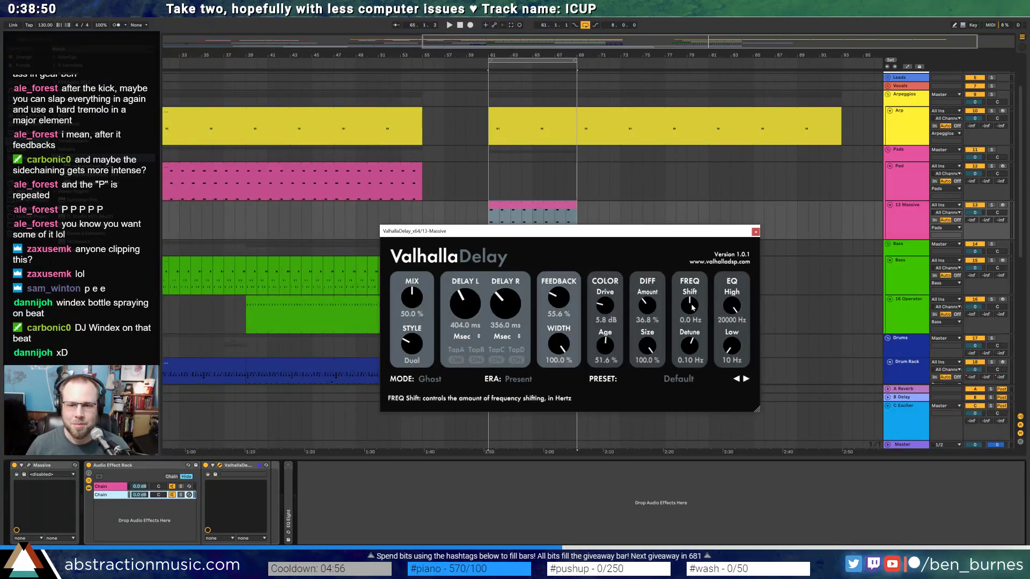
drag(732, 305, 689, 292)
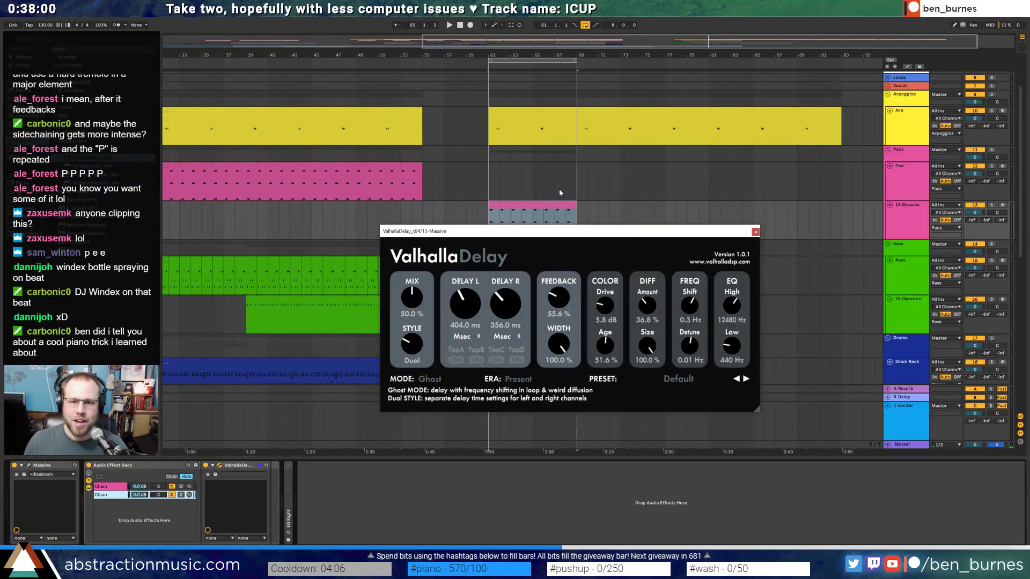
- Play the section from the Massive clip and reset ValhallaDelay's frequency shift to 0.0 Hz
click(506, 208)
key(space)
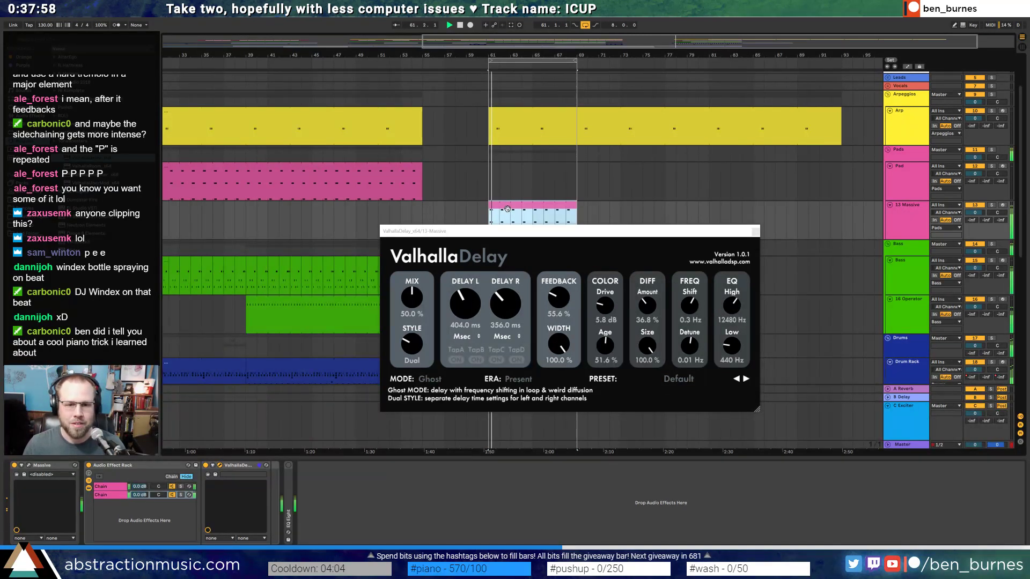
drag(579, 233, 648, 274)
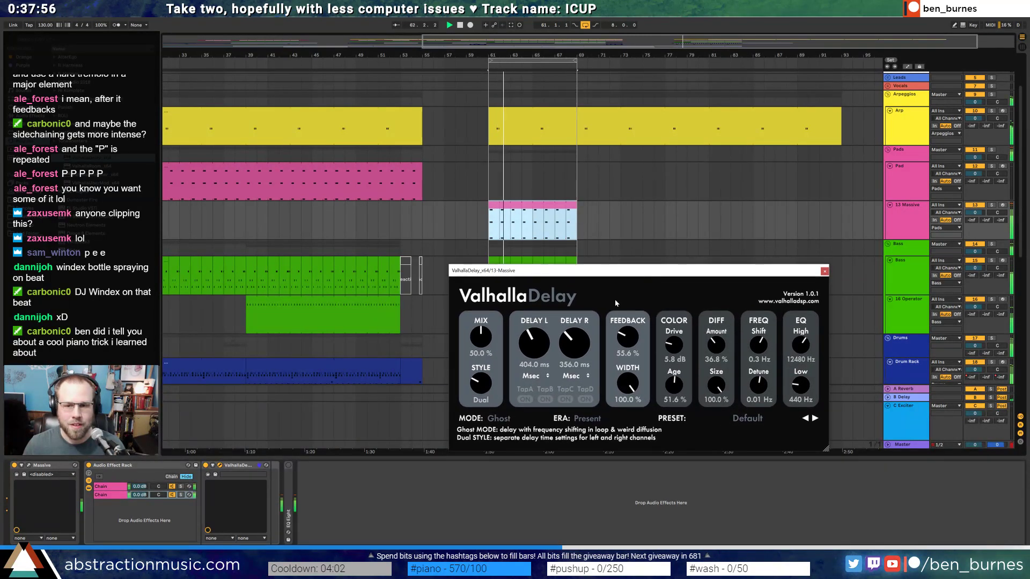
double_click(759, 346)
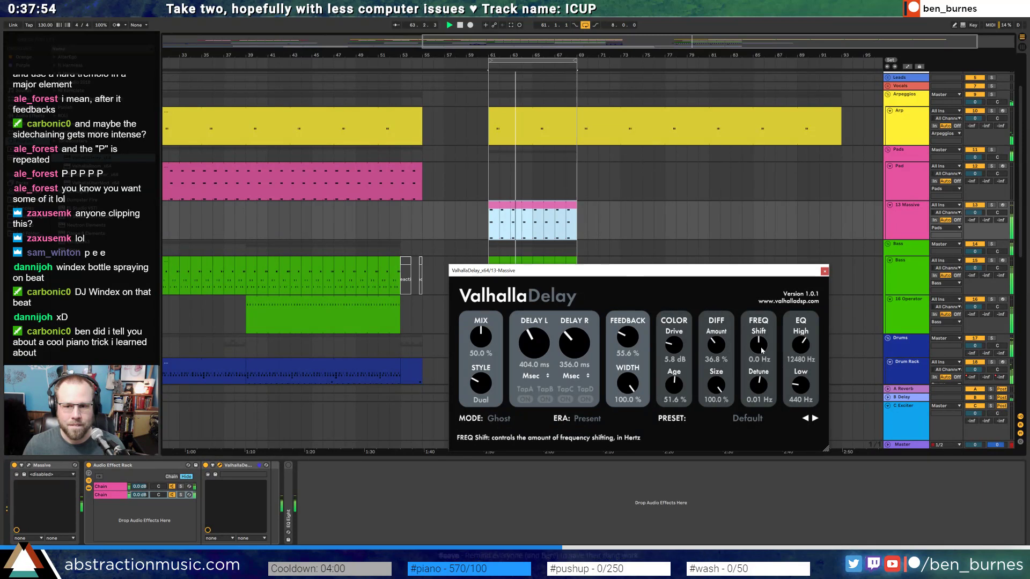
- Audition Digital mode, switch ValhallaDelay to HiFi and set feedback to 58.0% and diffusion amount to 15.6%
click(499, 418)
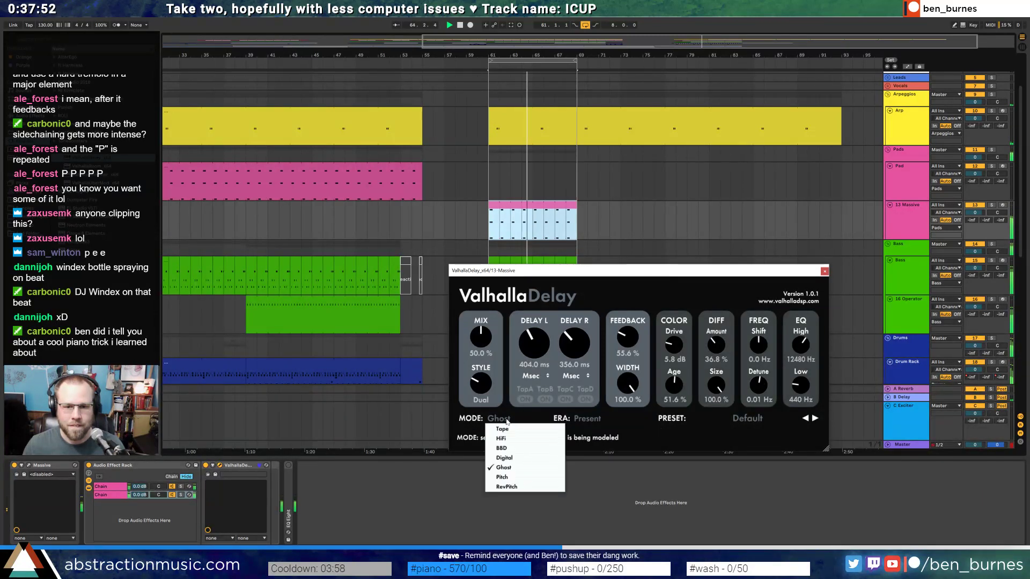
click(520, 458)
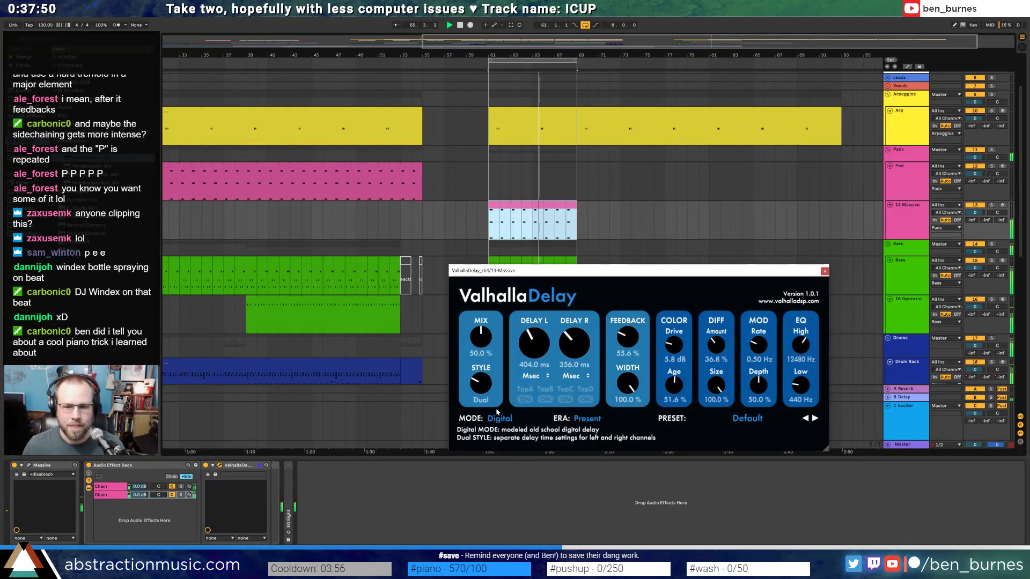
click(498, 418)
click(509, 439)
drag(624, 339, 624, 342)
mouse_move(758, 345)
mouse_down()
mouse_move(723, 359)
mouse_move(758, 344)
mouse_up()
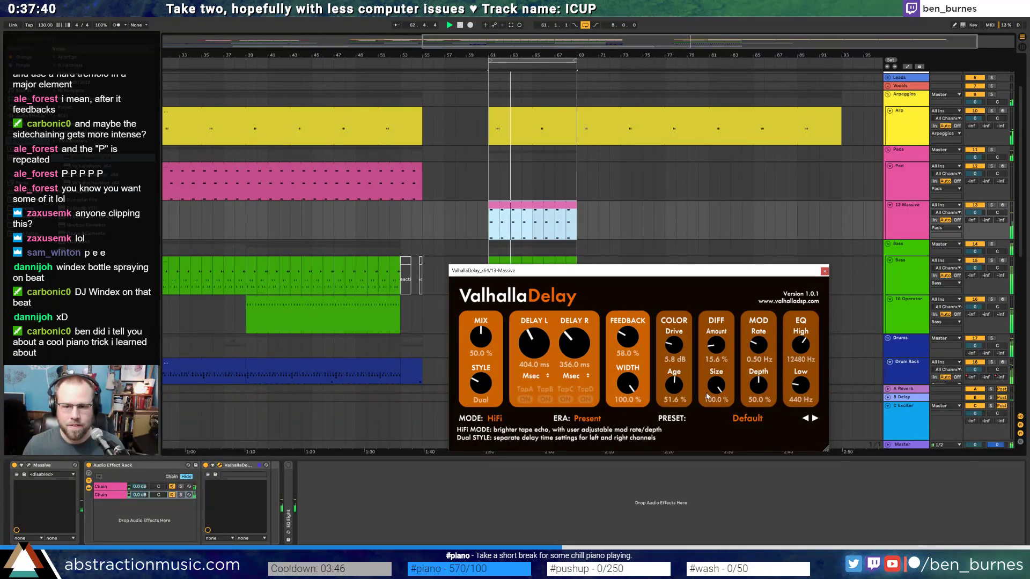
- Push ValhallaDelay's feedback to 200%, stop playback and bring the feedback down to 0.0%
drag(627, 339, 629, 353)
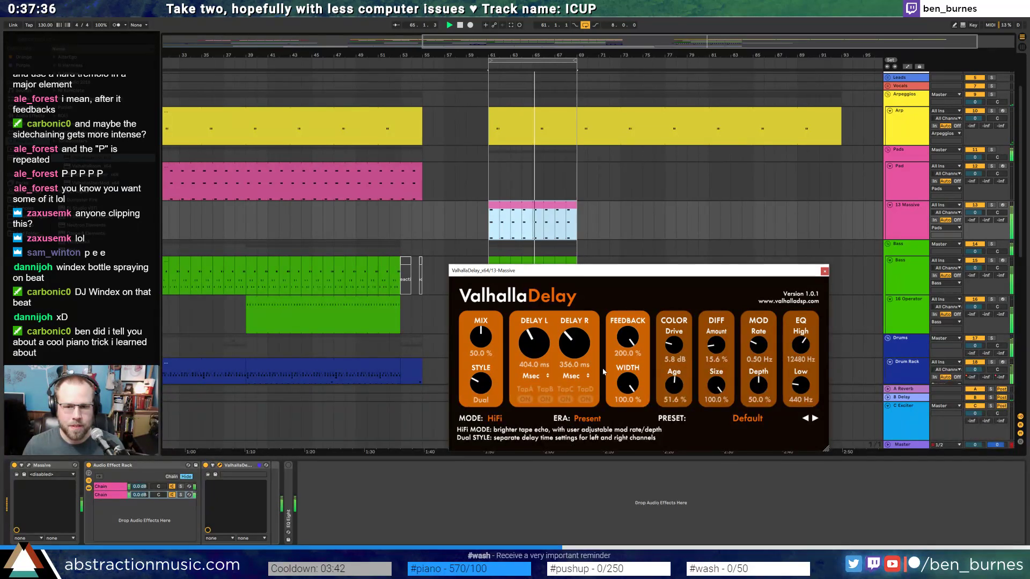
key(space)
drag(629, 340, 639, 403)
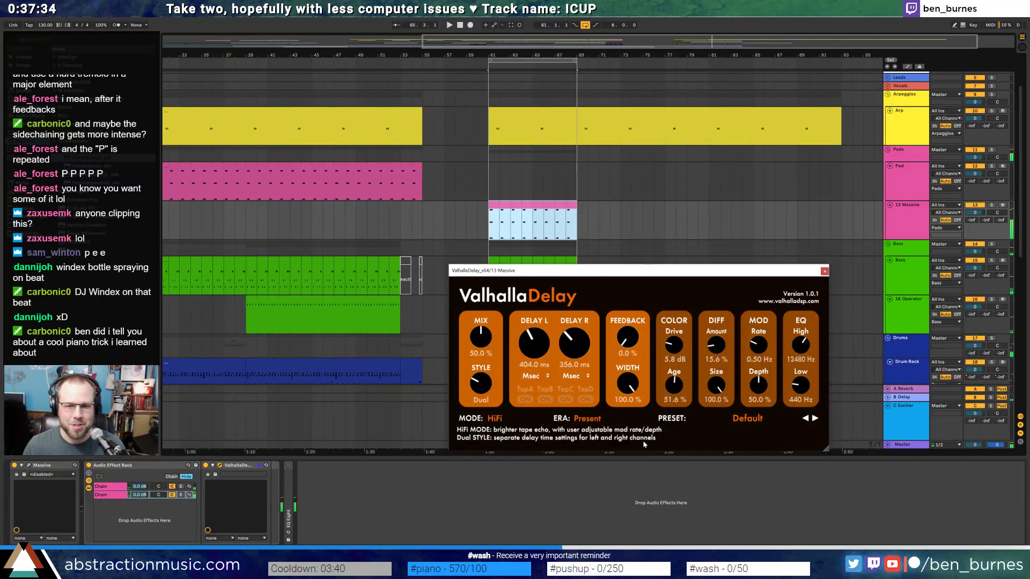
- Set ValhallaDelay's mix to 100% and feedback to 54.4%, and lower the second rack chain's volume to -9.0 dB
drag(483, 339, 438, 177)
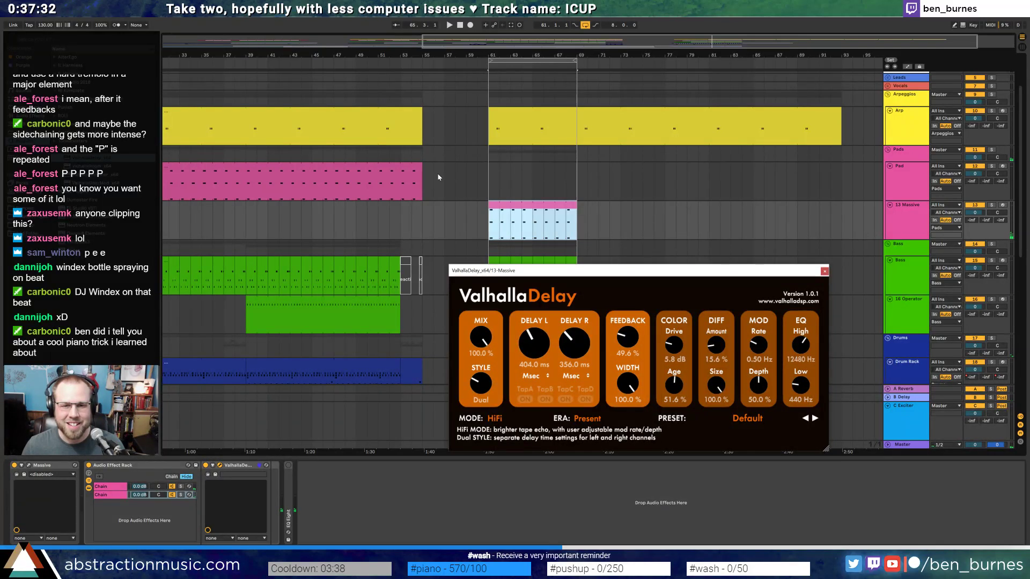
drag(631, 333, 631, 335)
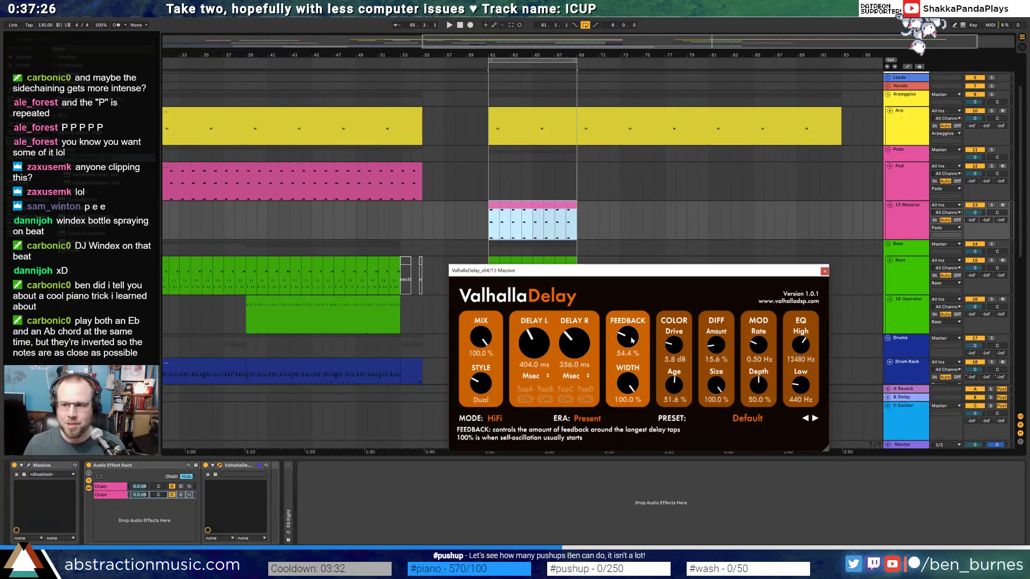
drag(138, 496, 139, 499)
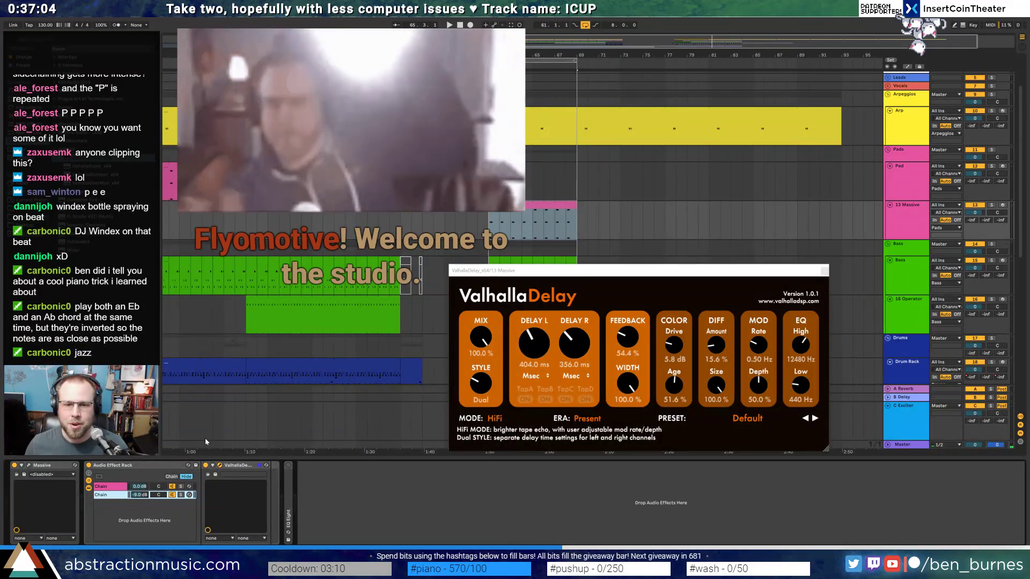
- Play the section from the start of the Massive clip, stop playback and close the ValhallaDelay window
click(508, 205)
key(space)
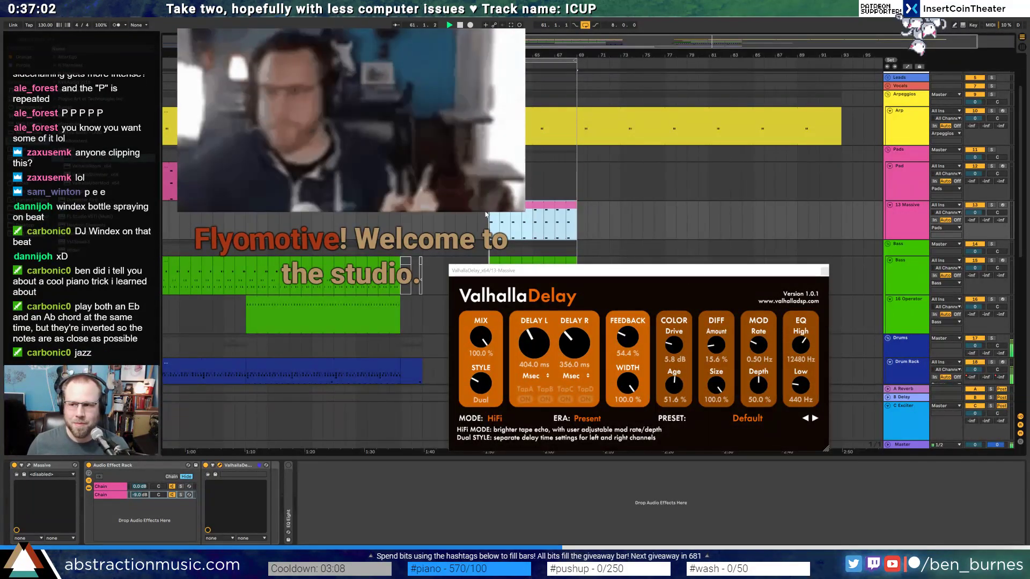
key(space)
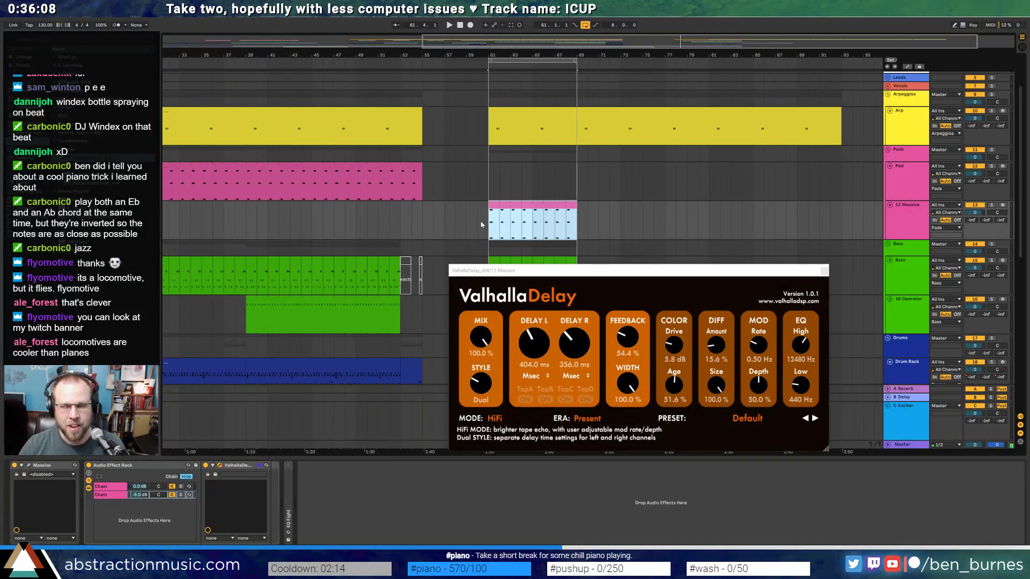
click(825, 271)
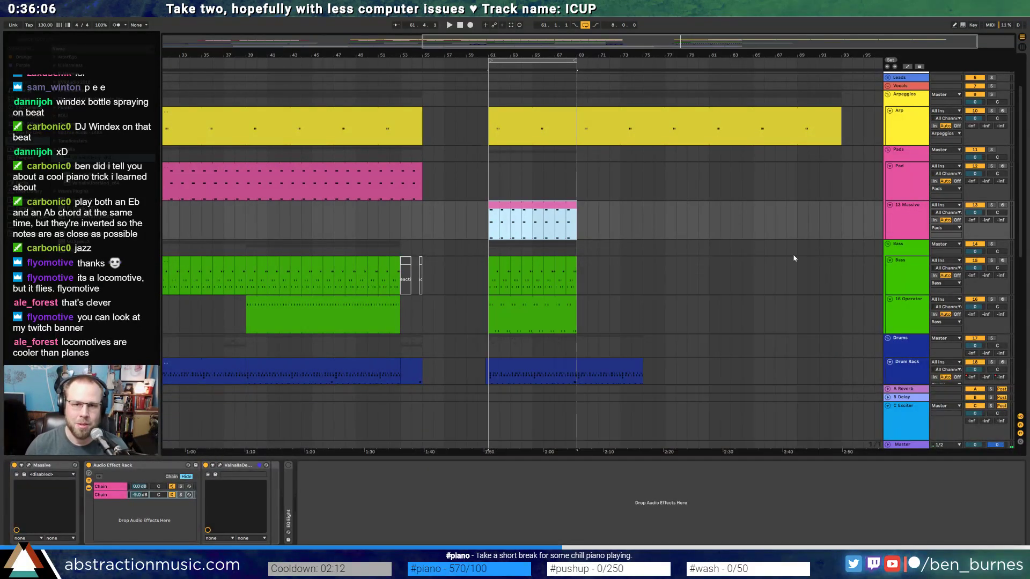
- Play the arrangement leading into bar 61 and extend the Pad clip's end by one bar to bar 56
drag(585, 52, 585, 27)
click(521, 65)
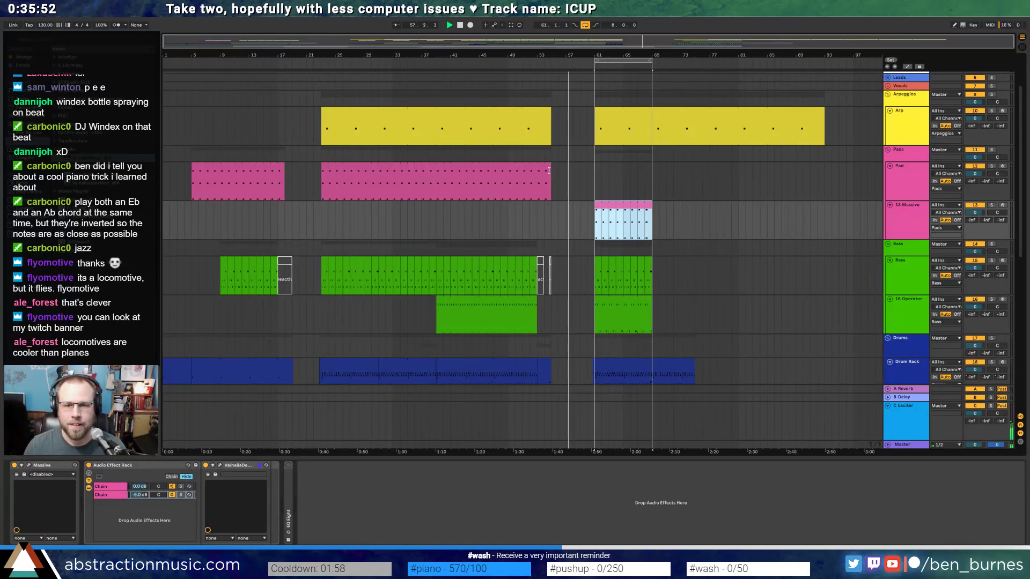
scroll(556, 172, up, 3)
drag(537, 170, 562, 170)
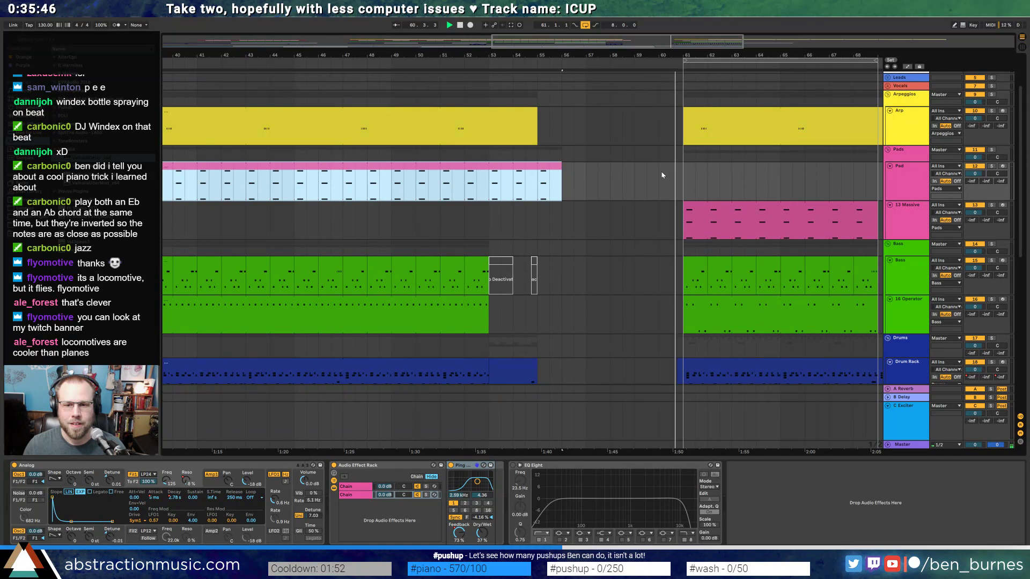
- On the sliced audio track, raise EQ Eight's low cut to 3.02 kHz and lower the track volume to about -5.9 dB
drag(770, 55, 482, 41)
scroll(693, 223, down, 4)
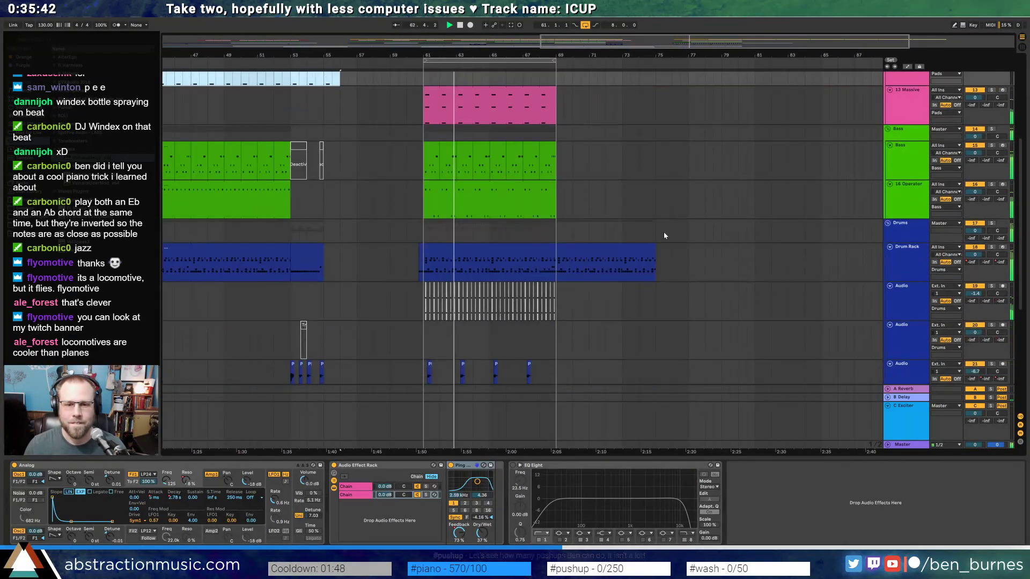
scroll(657, 234, down, 2)
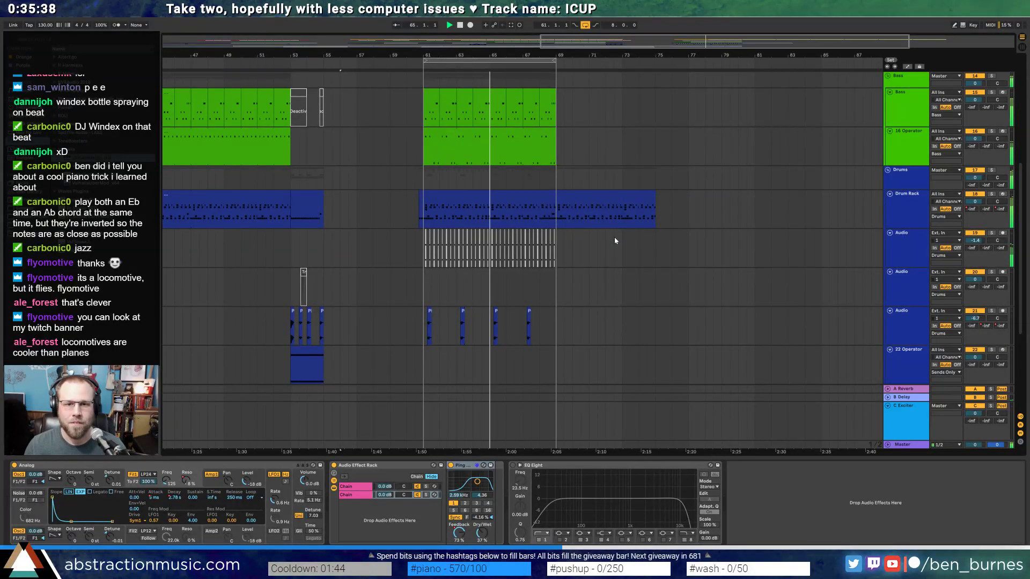
click(897, 248)
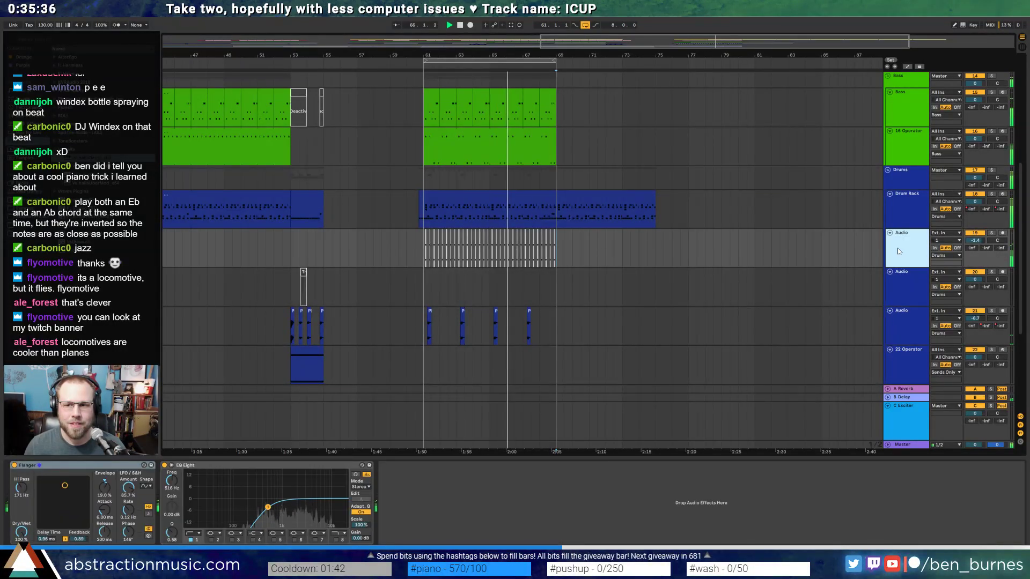
mouse_move(975, 241)
mouse_down()
mouse_move(974, 257)
mouse_move(975, 239)
mouse_up()
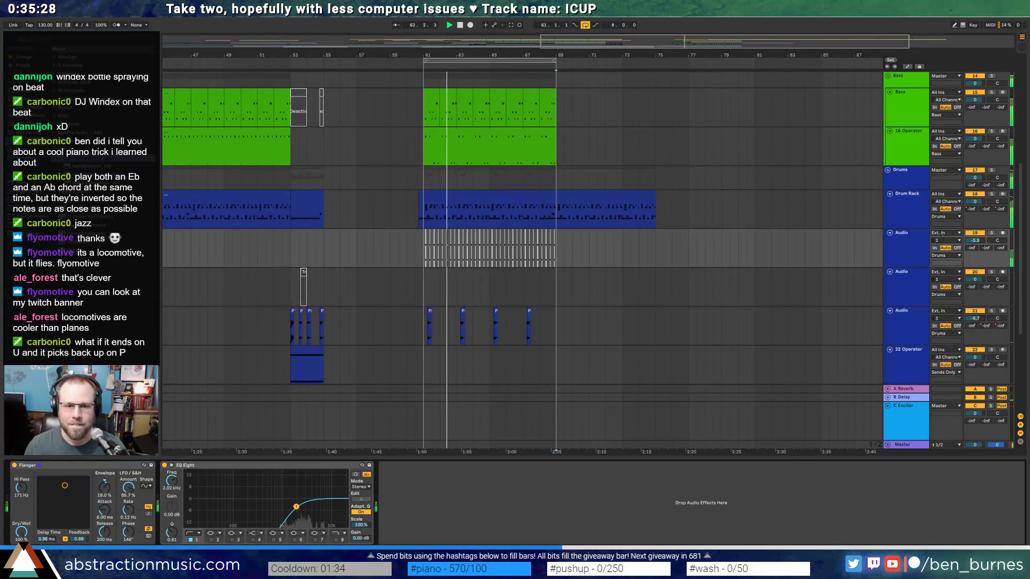
- Copy the Phone Receiver clip at bar 54 to bar 60 on the same audio track
scroll(311, 332, up, 5)
click(297, 324)
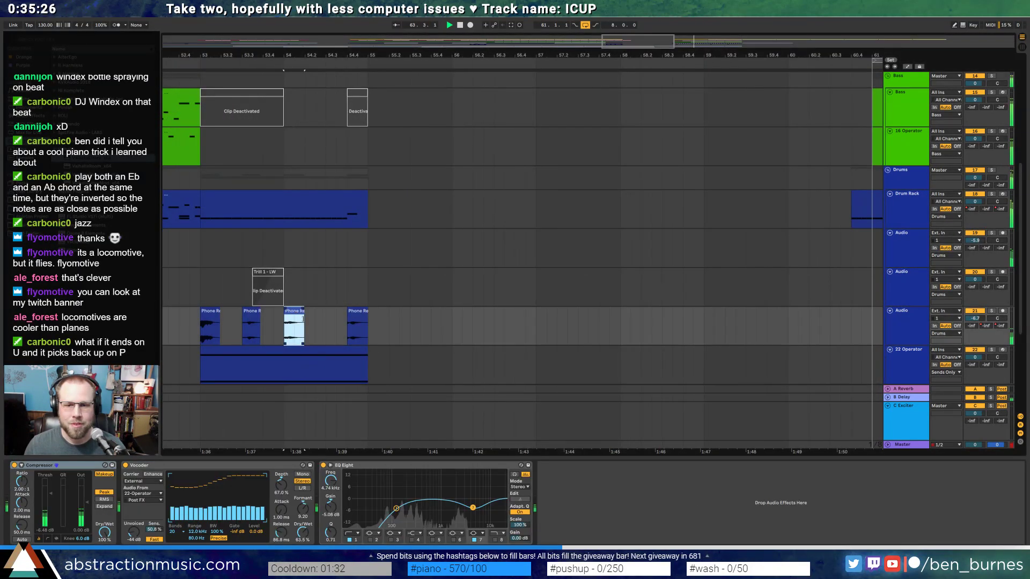
drag(629, 46, 630, 37)
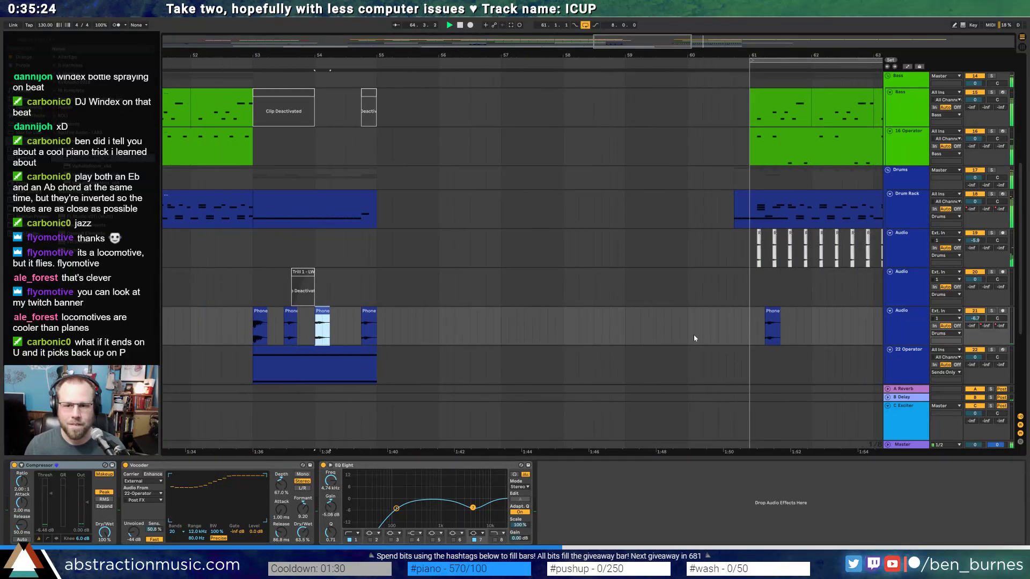
click(693, 336)
key(ctrl+v)
- Copy the first half bar of the 22 Operator clip at bar 53 to bar 60 and extend it to bar 61
drag(315, 369, 345, 371)
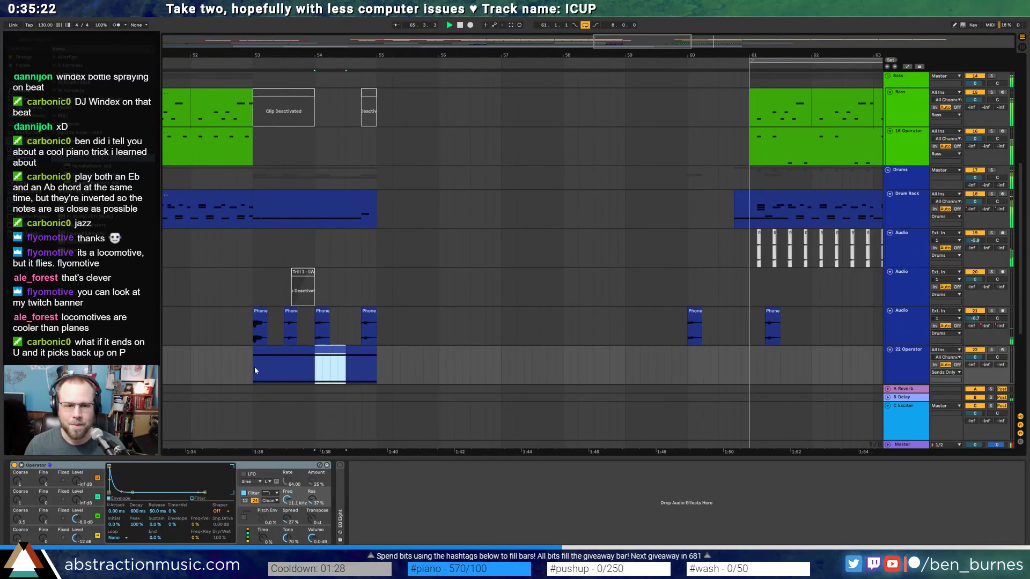
drag(254, 371, 285, 371)
click(688, 366)
key(ctrl+v)
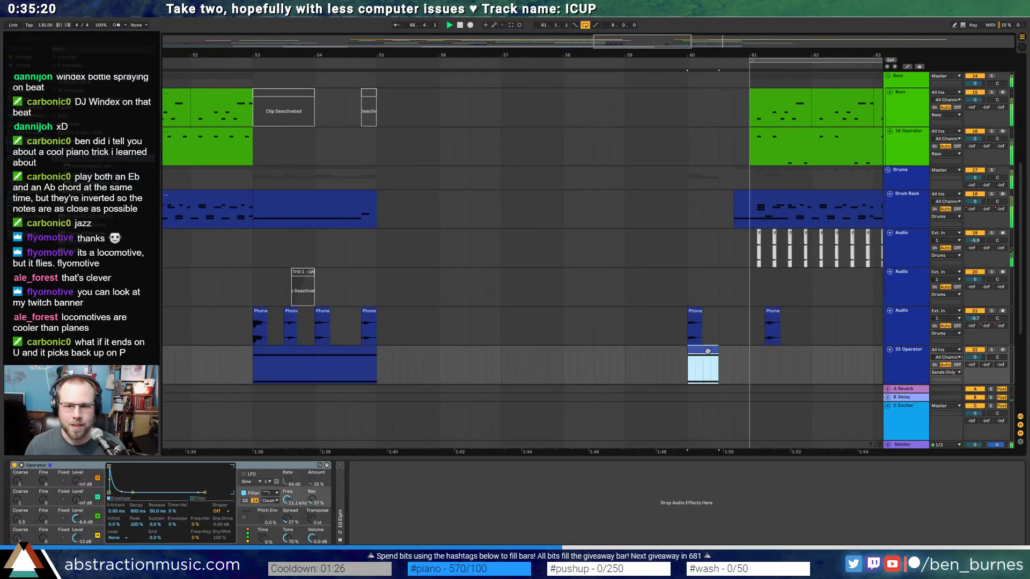
drag(717, 351, 756, 351)
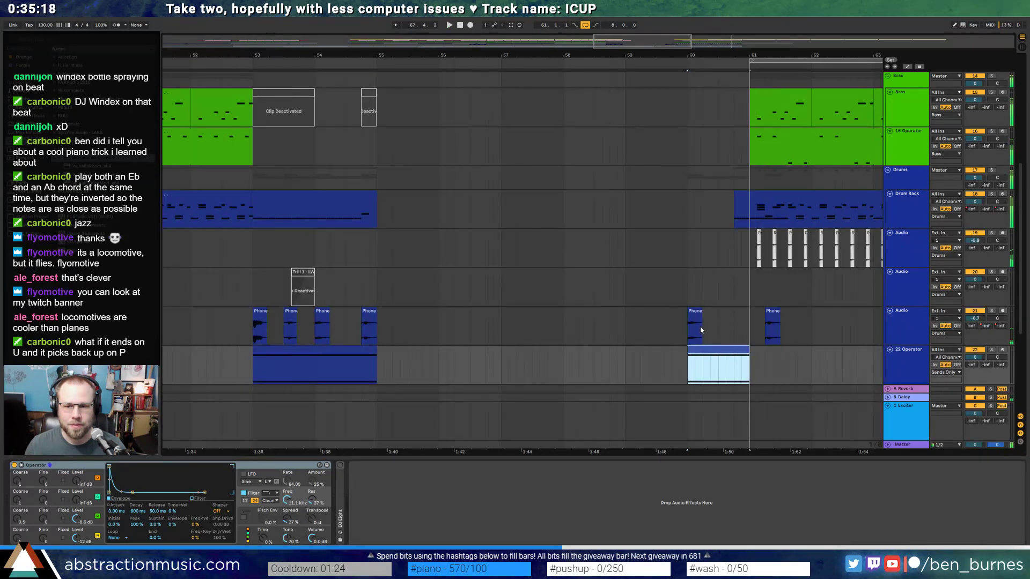
- Warp the Phone Receiver clip at bar 60, stretch it to nearly a full bar and set its warp mode to Texture
click(700, 326)
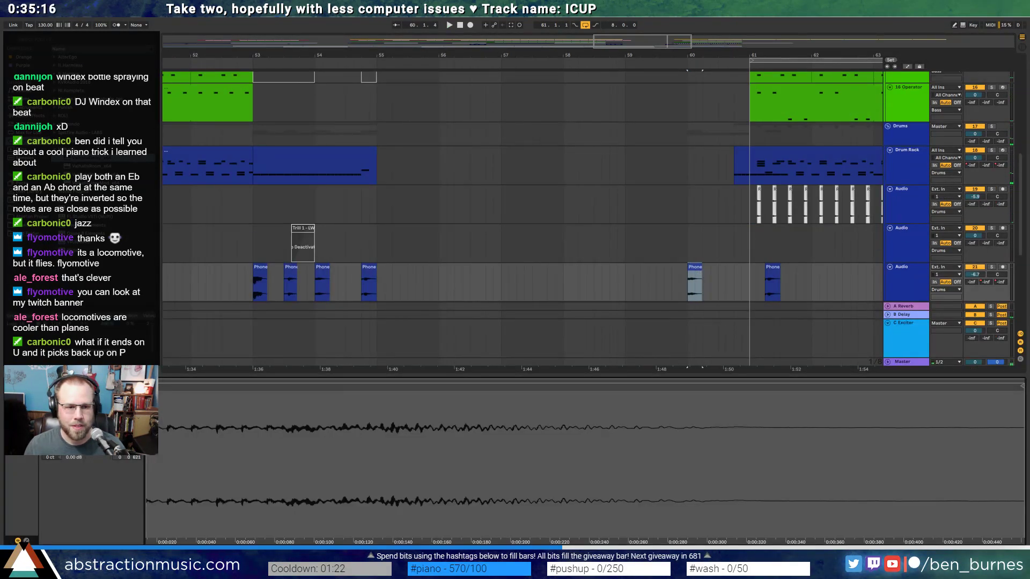
click(99, 399)
click(107, 428)
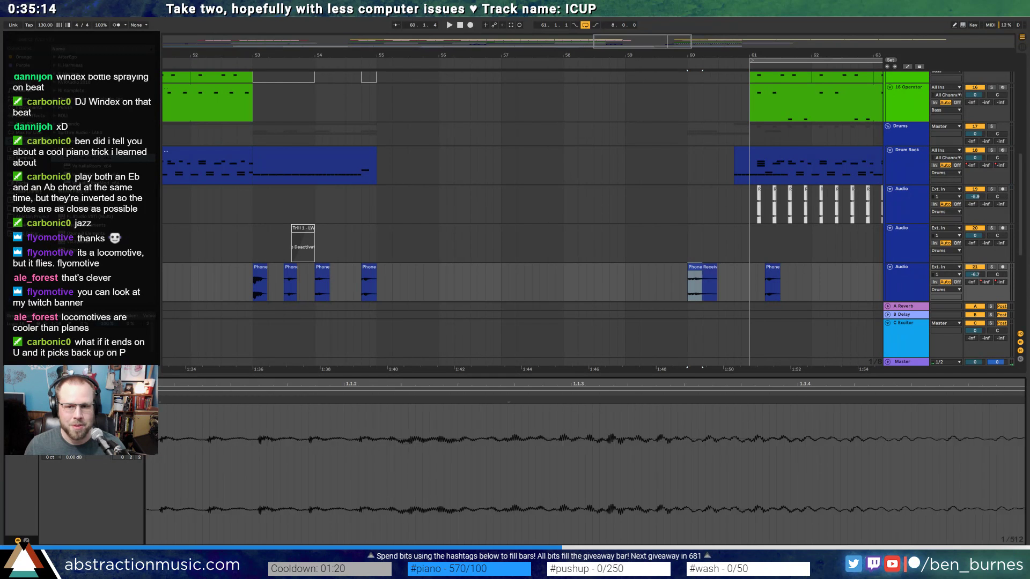
click(107, 428)
click(102, 431)
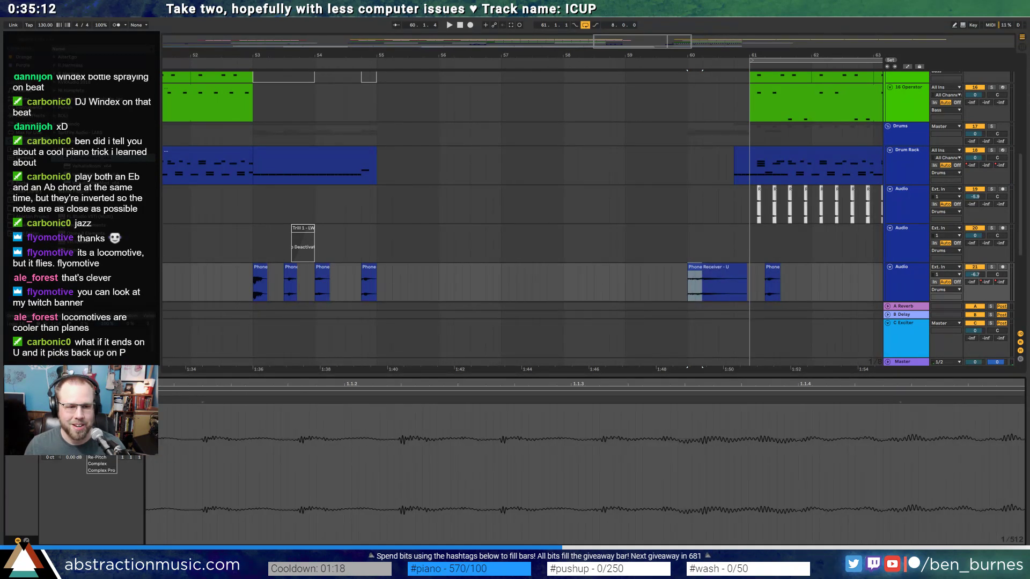
click(104, 450)
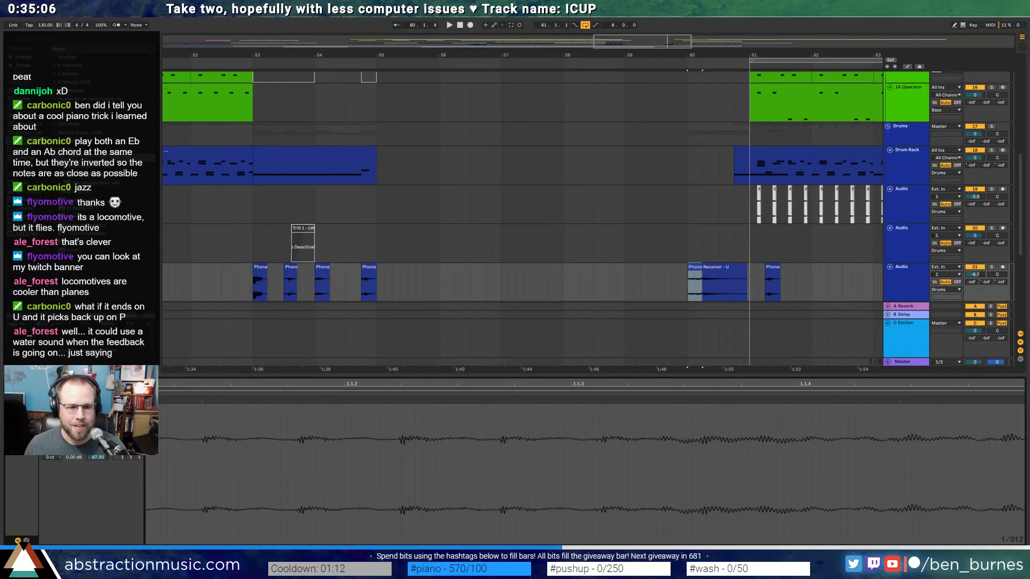
- Audition the stretched Phone Receiver clip from just before bar 60 and adjust its Texture warp settings
click(645, 282)
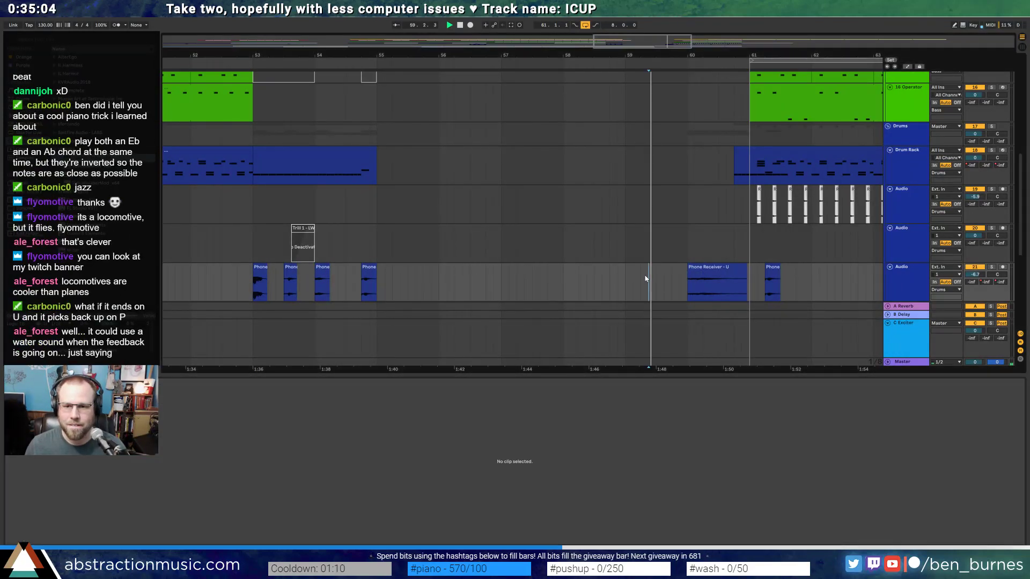
key(space)
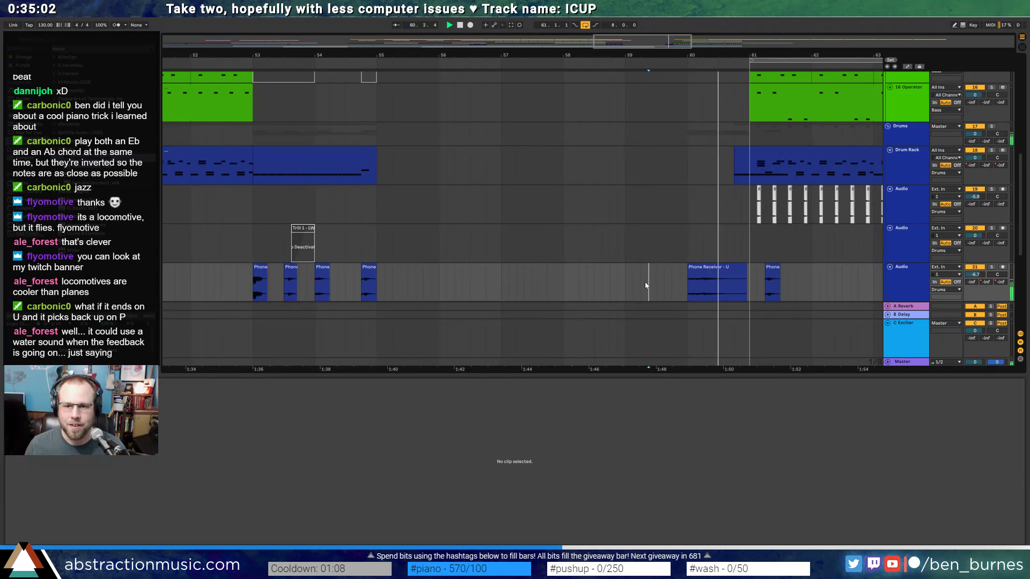
click(712, 278)
key(space)
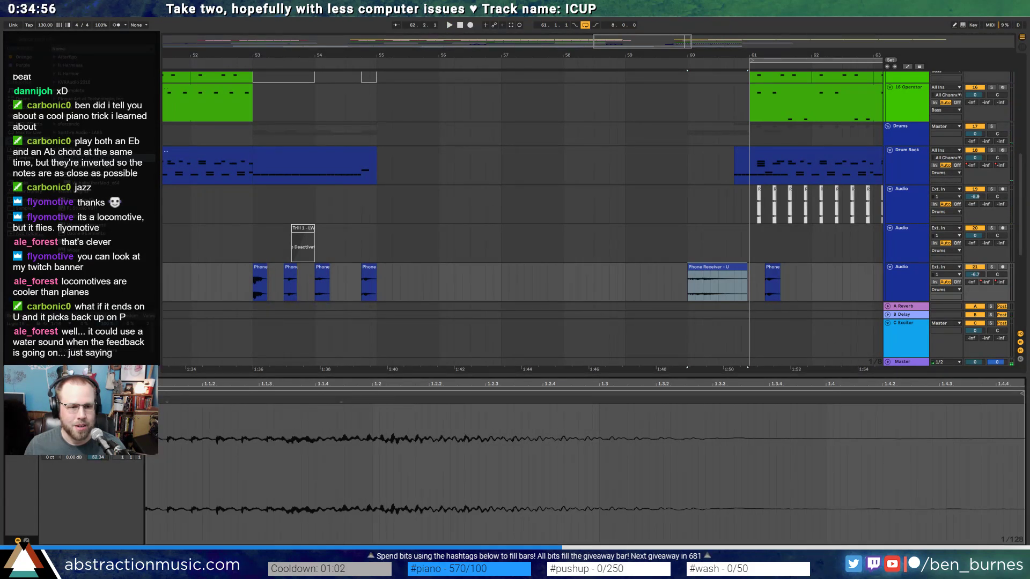
- Show the Phone Receiver clip's envelopes, try a rising volume modulation ramp and delete its breakpoints
click(27, 541)
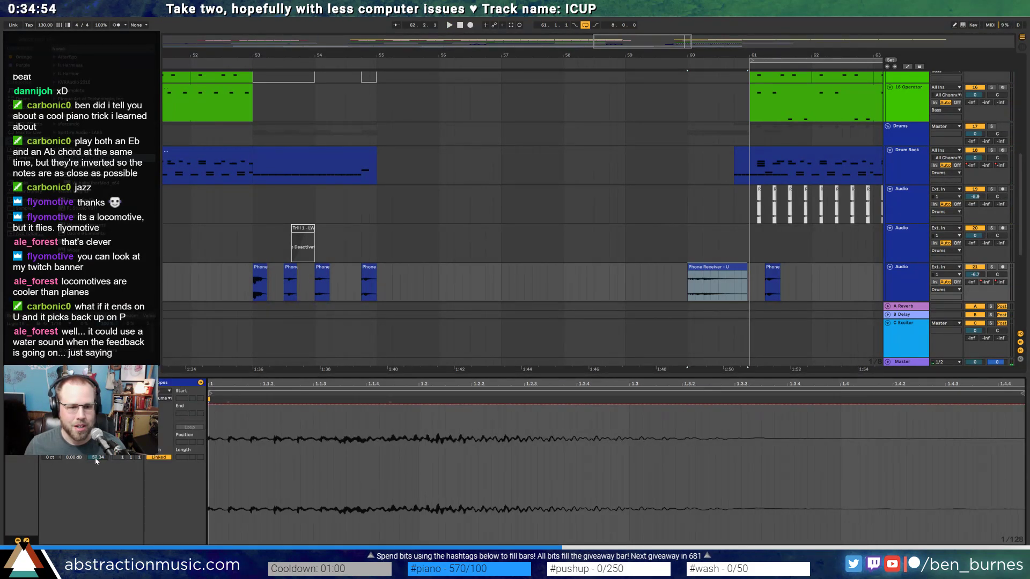
drag(214, 404, 215, 480)
drag(469, 482, 901, 422)
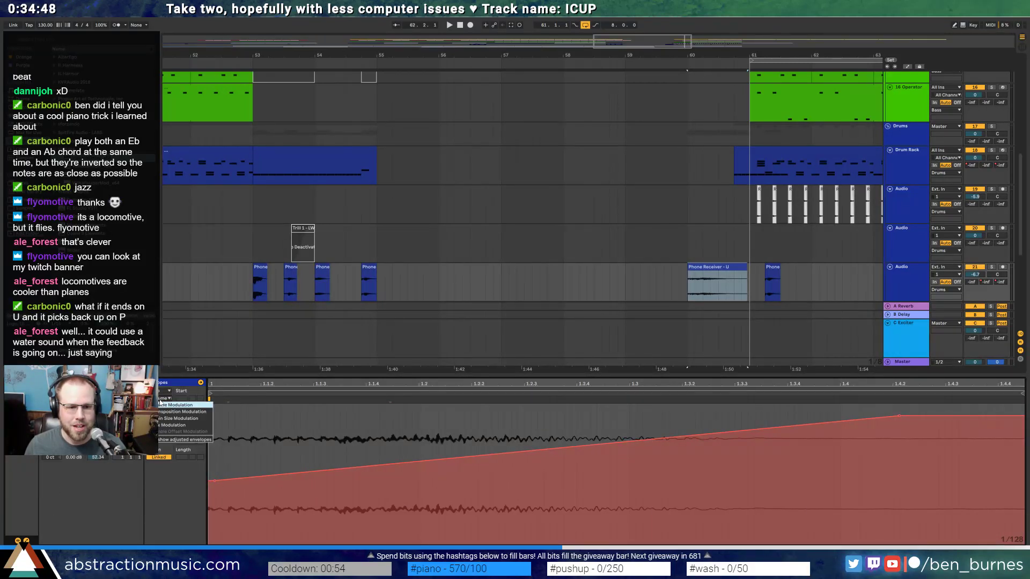
click(215, 482)
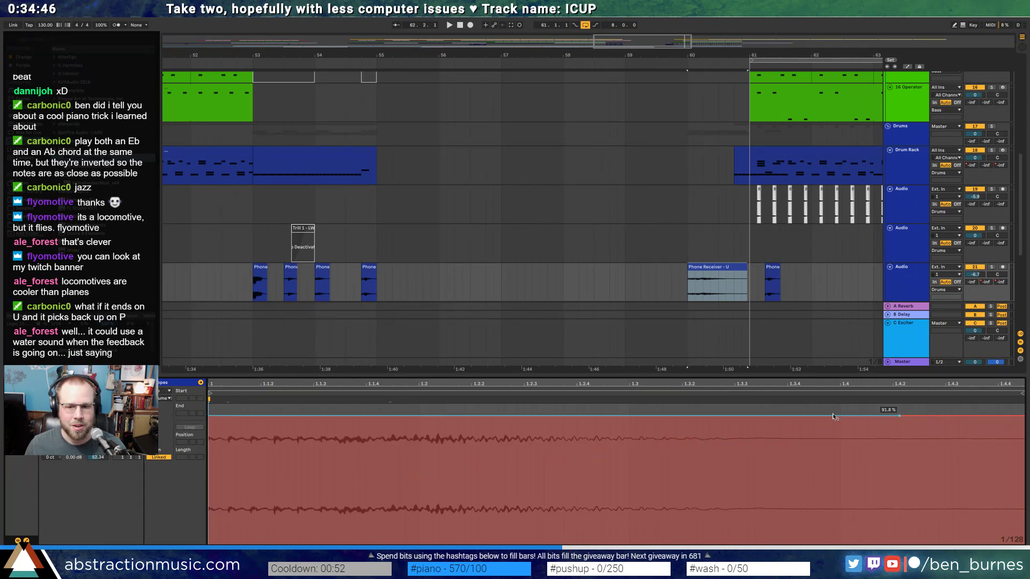
click(899, 417)
- Draw a Flux modulation envelope on the Phone Receiver clip ramping up to 85.8%, and play it back
click(165, 400)
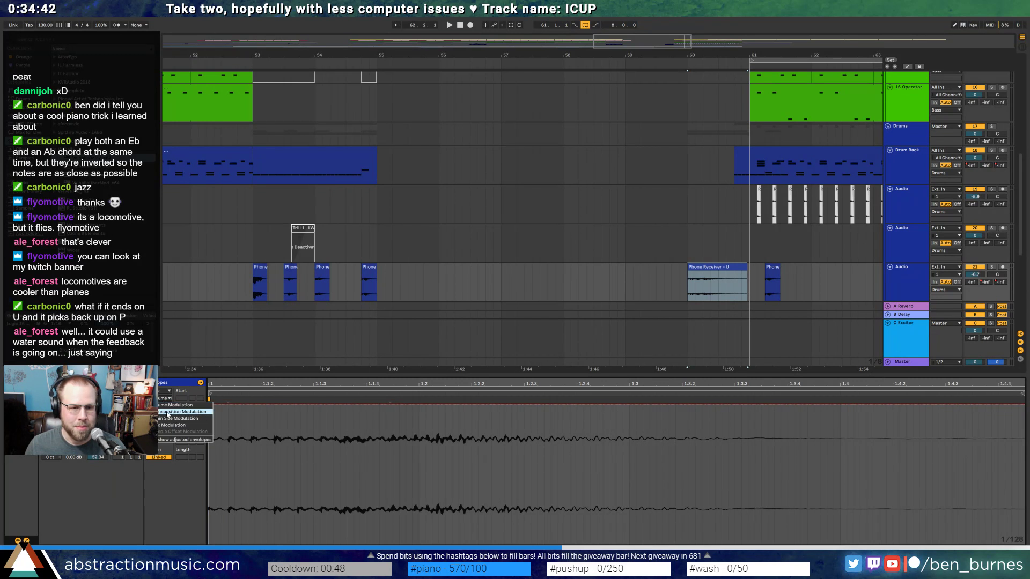
click(172, 425)
drag(228, 405, 228, 475)
drag(757, 477, 866, 424)
key(space)
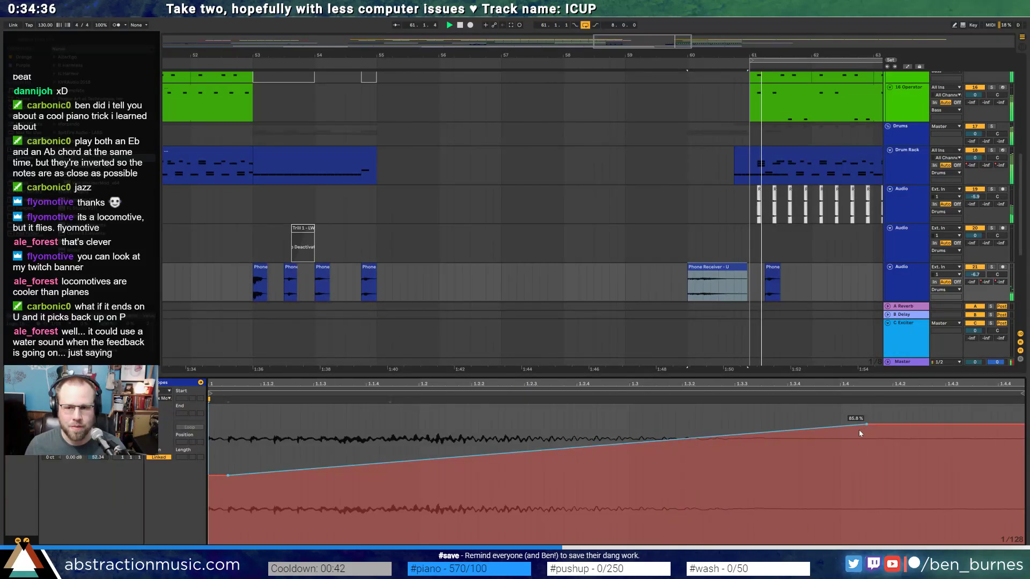
- Add fades to both ends of the Phone Receiver clip at bar 60 and raise its clip gain to 5.19 dB
click(728, 265)
drag(747, 266, 691, 265)
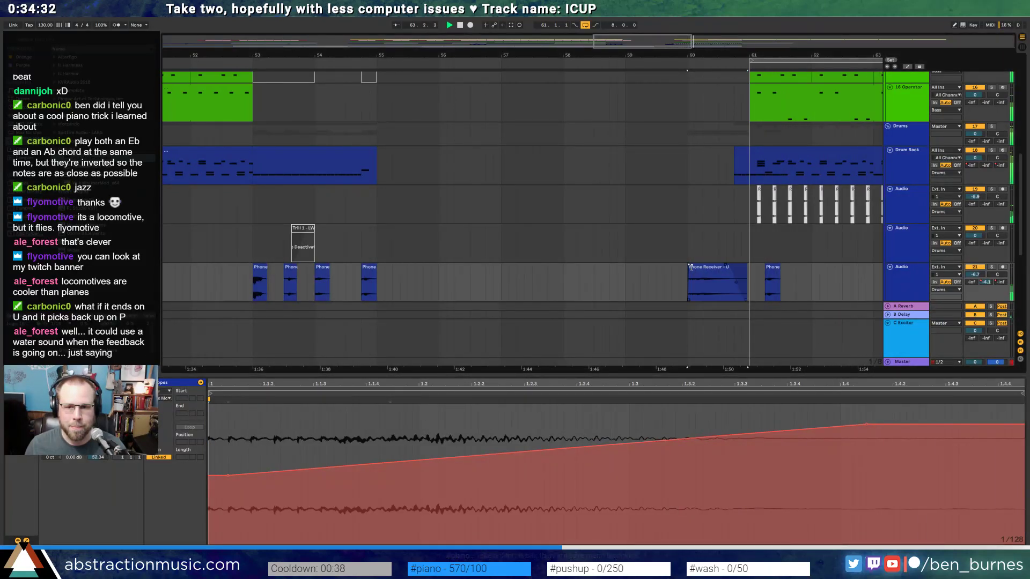
click(716, 268)
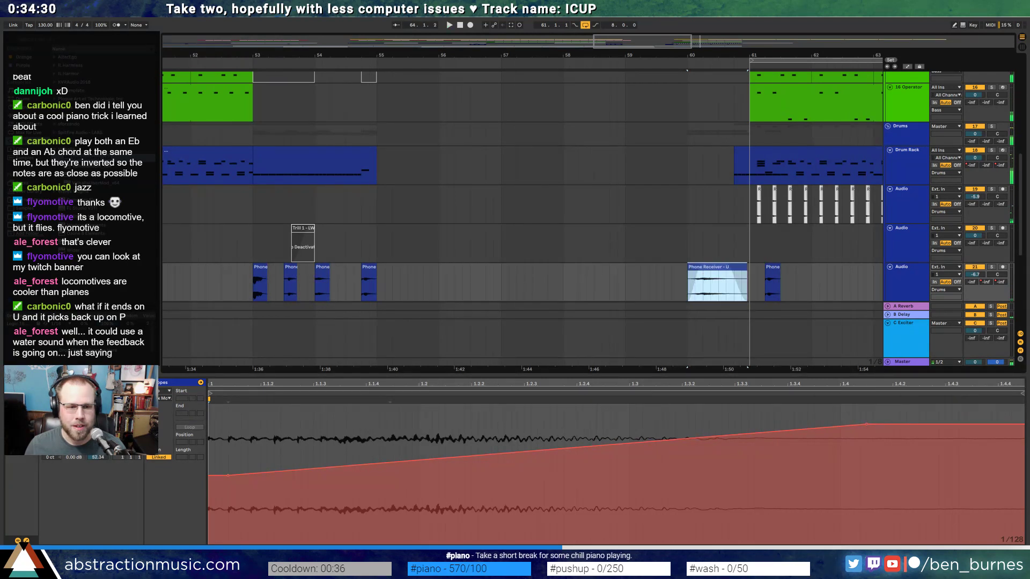
drag(73, 434, 73, 426)
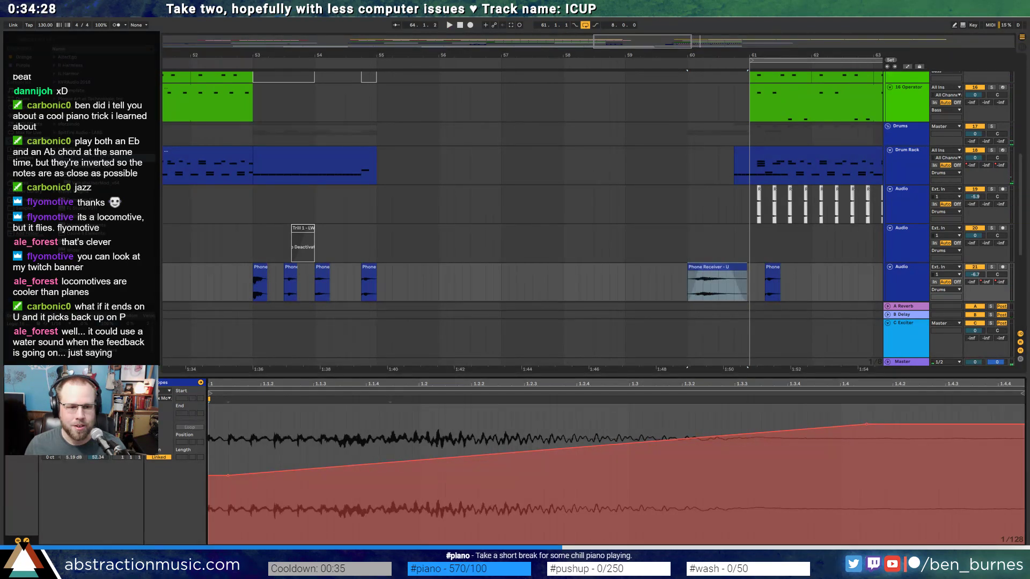
- Draw a Grain Size modulation ramp rising from near the bottom at the Phone Receiver clip's start towards its end, and audition it
click(165, 399)
click(170, 419)
click(210, 406)
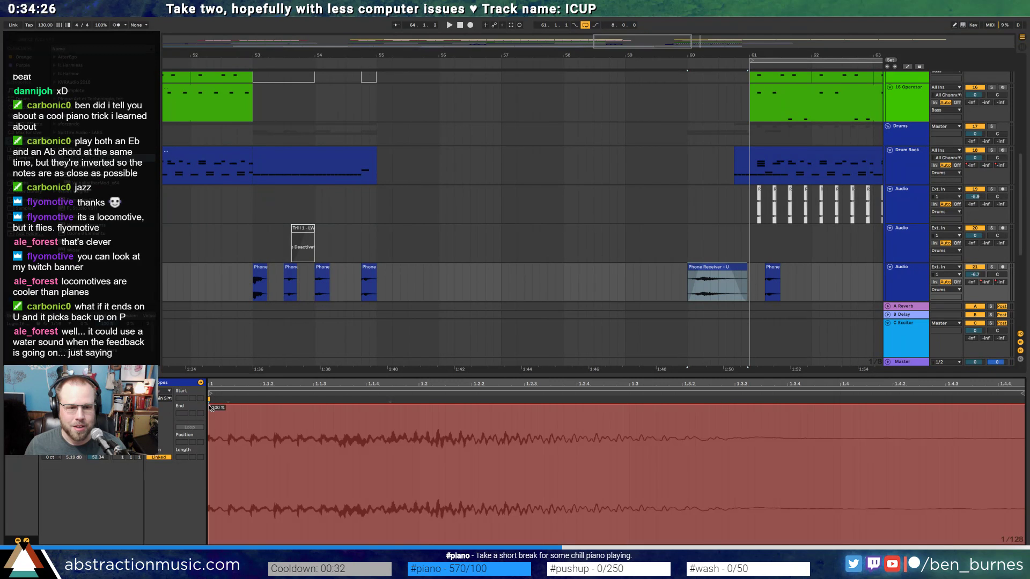
drag(211, 407, 687, 427)
key(space)
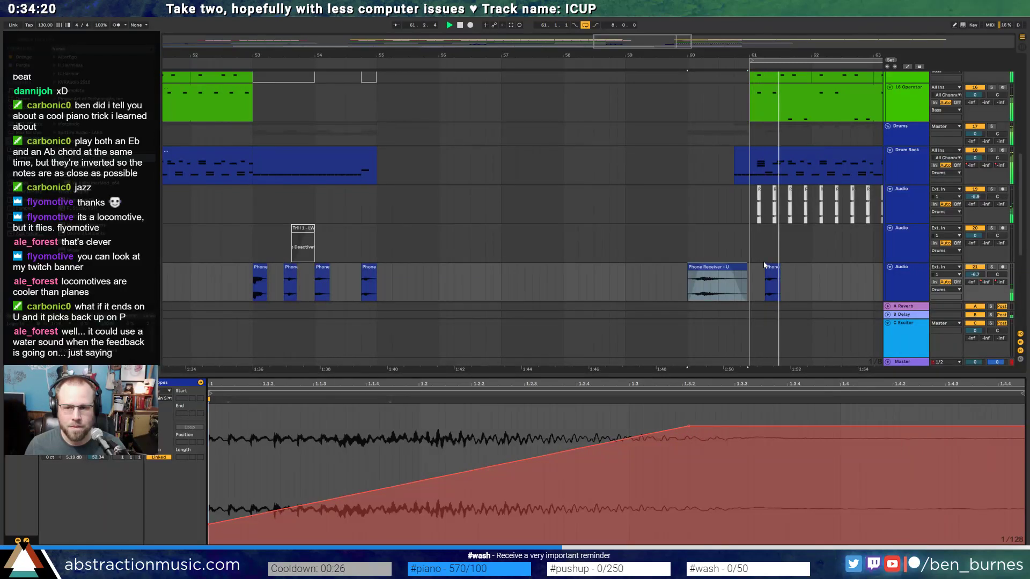
click(764, 294)
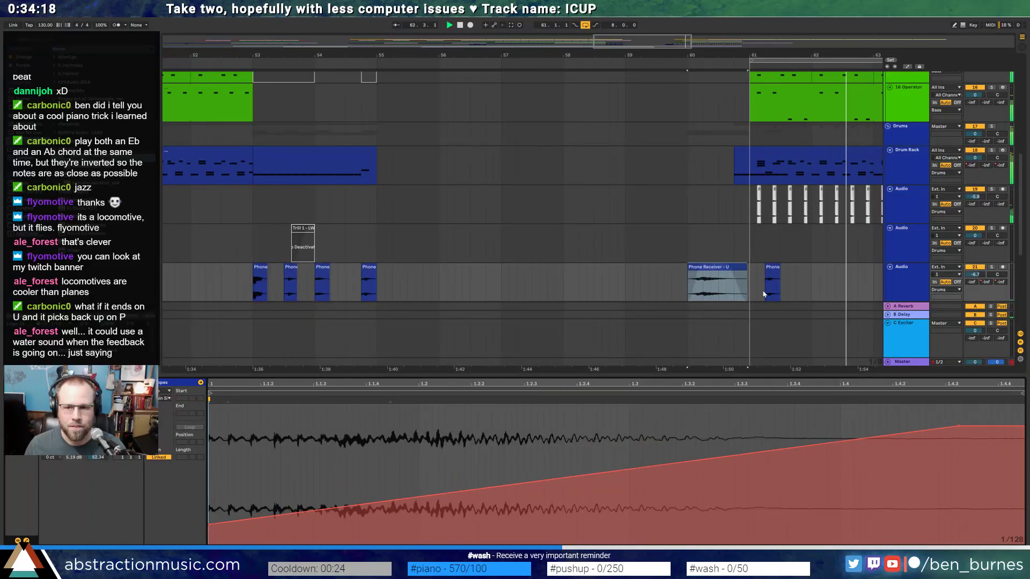
- Stop playback and delete the Phone Receiver clip at bar 60 together with the Operator clip beneath it
click(722, 269)
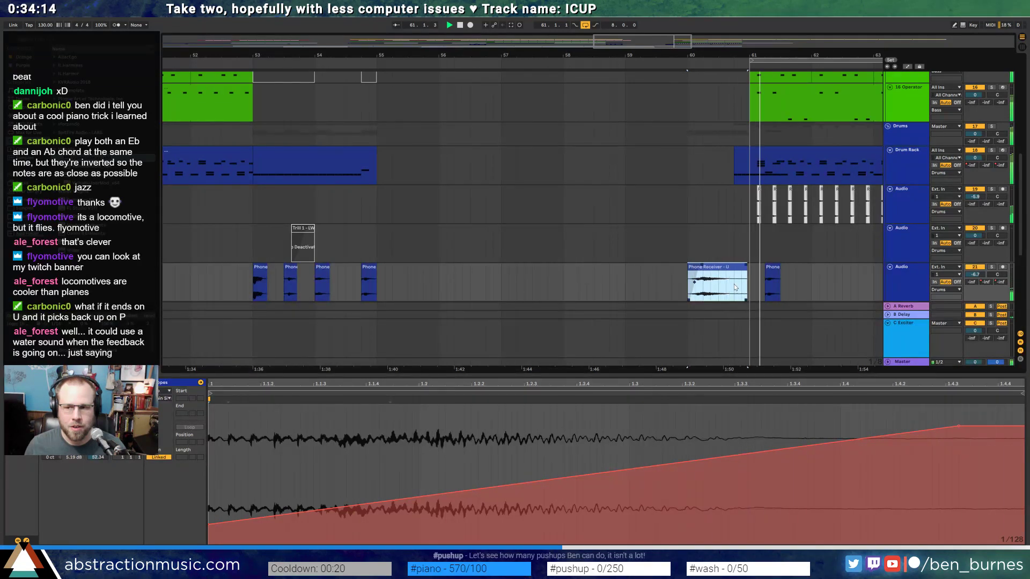
key(space)
scroll(726, 272, down, 2)
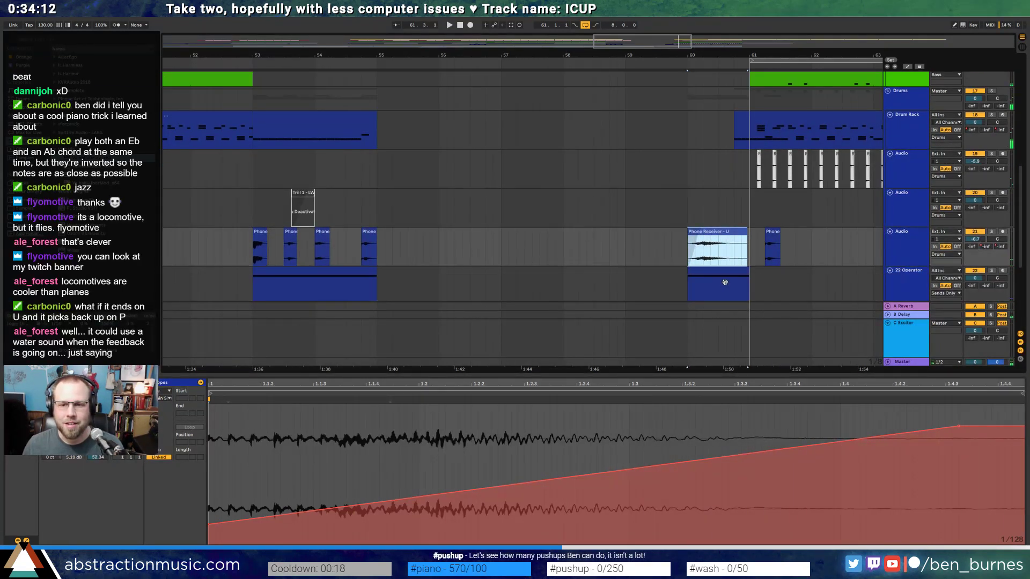
click(734, 290)
click(720, 235)
key(Delete)
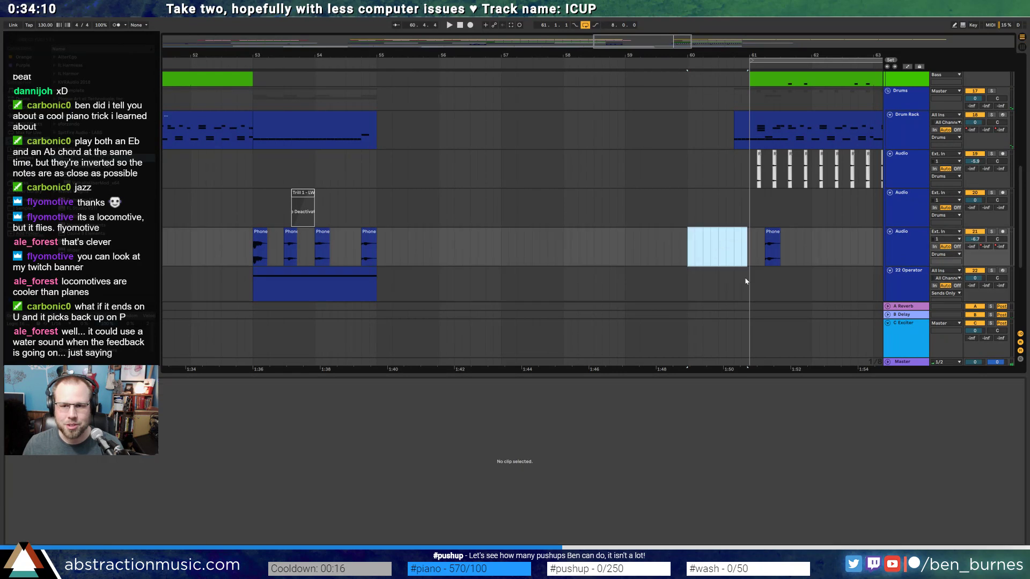
- Show the phone track's device chain and play back the section from bar 61 without the transition
mouse_move(644, 39)
mouse_down()
mouse_move(646, 19)
mouse_move(645, 32)
mouse_up()
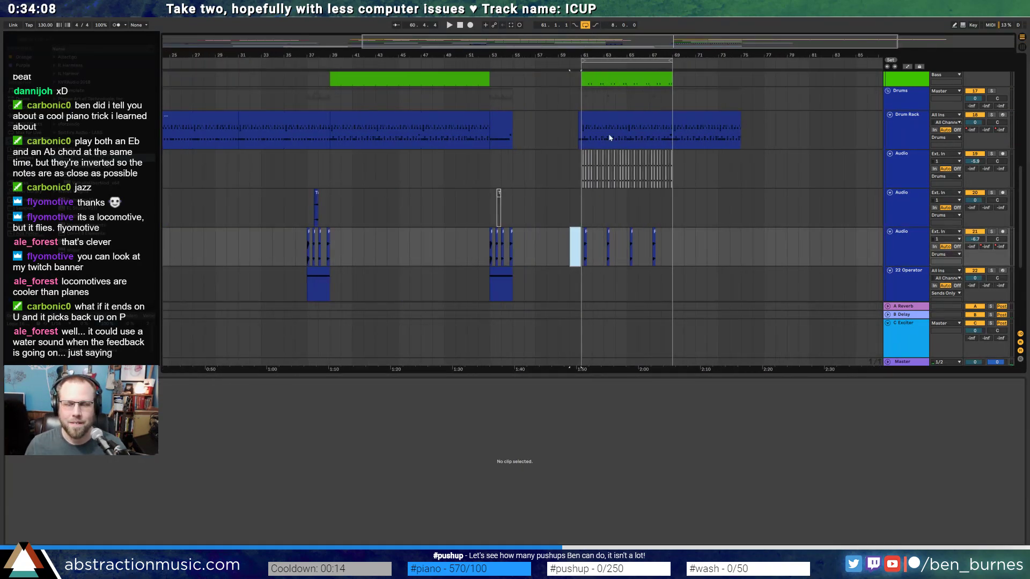
scroll(552, 103, up, 5)
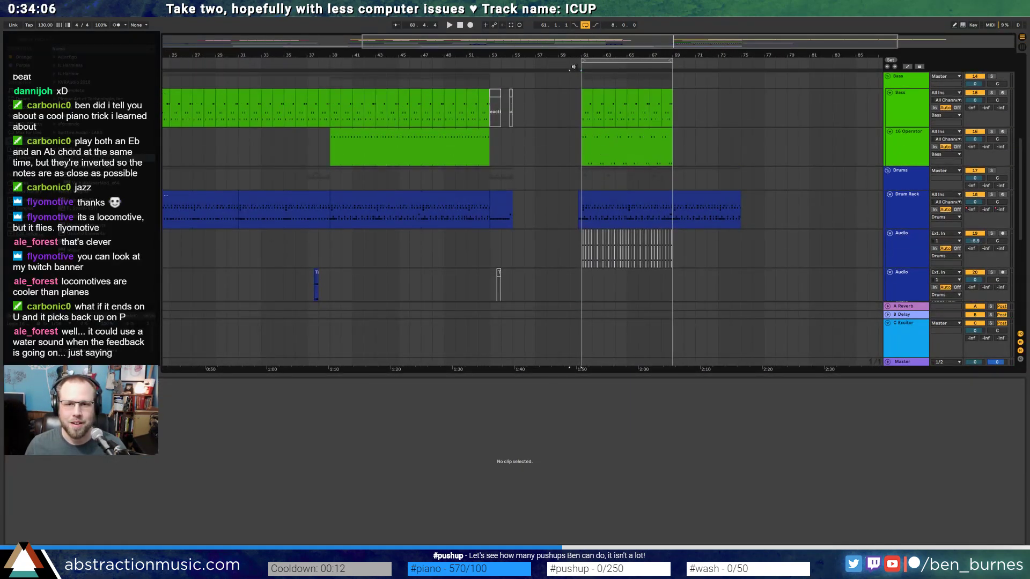
click(573, 66)
key(shift+Tab)
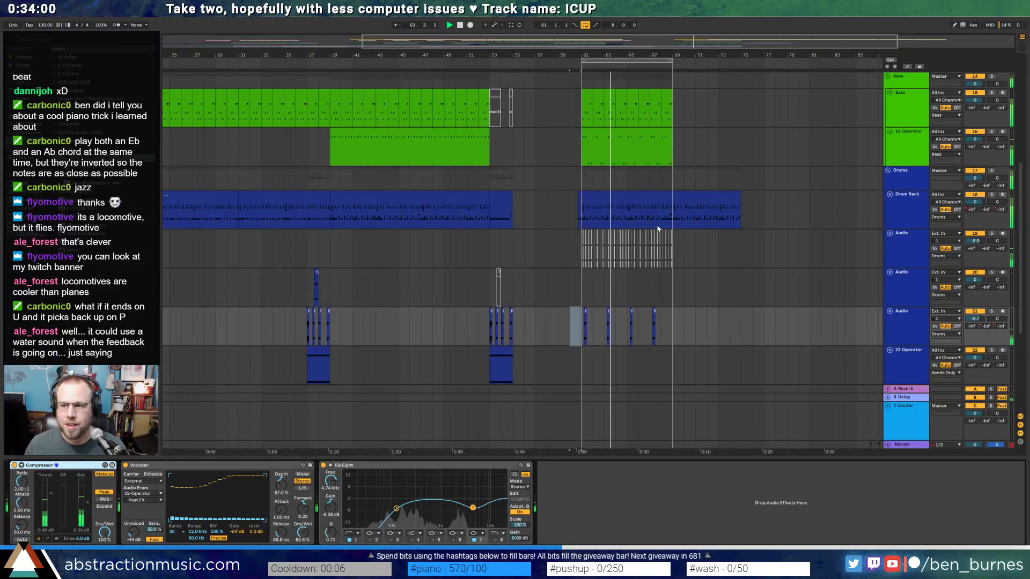
key(space)
- Copy the metal clip at bar 47 on the last AmbWAV track to bar 67 of the same track
scroll(645, 260, down, 10)
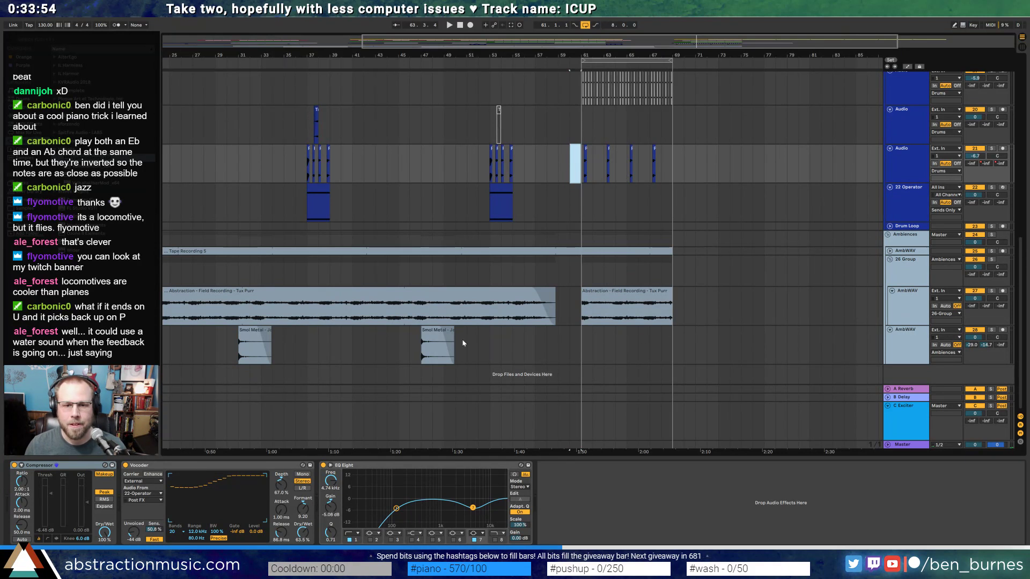
click(429, 330)
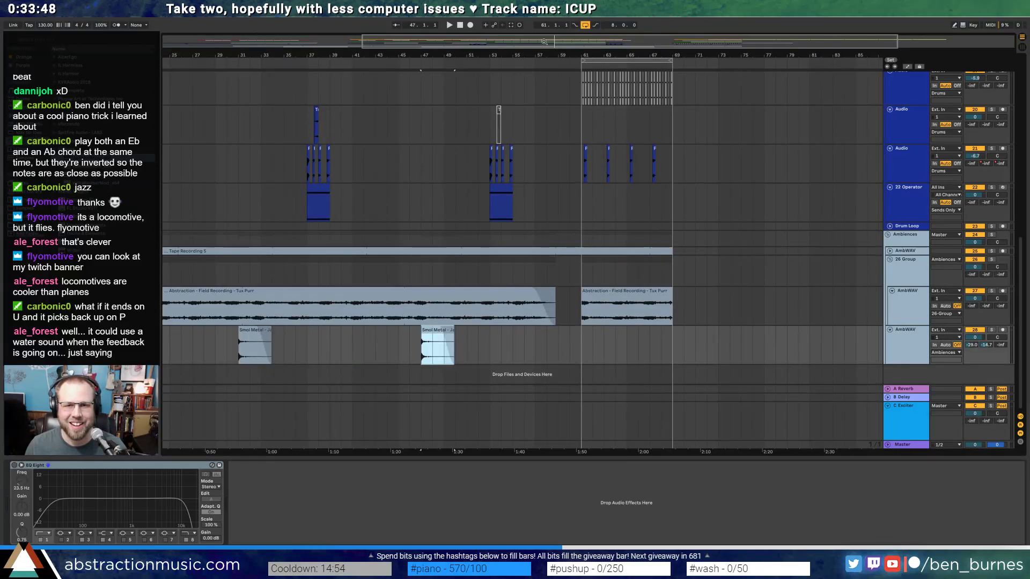
drag(545, 41, 515, 22)
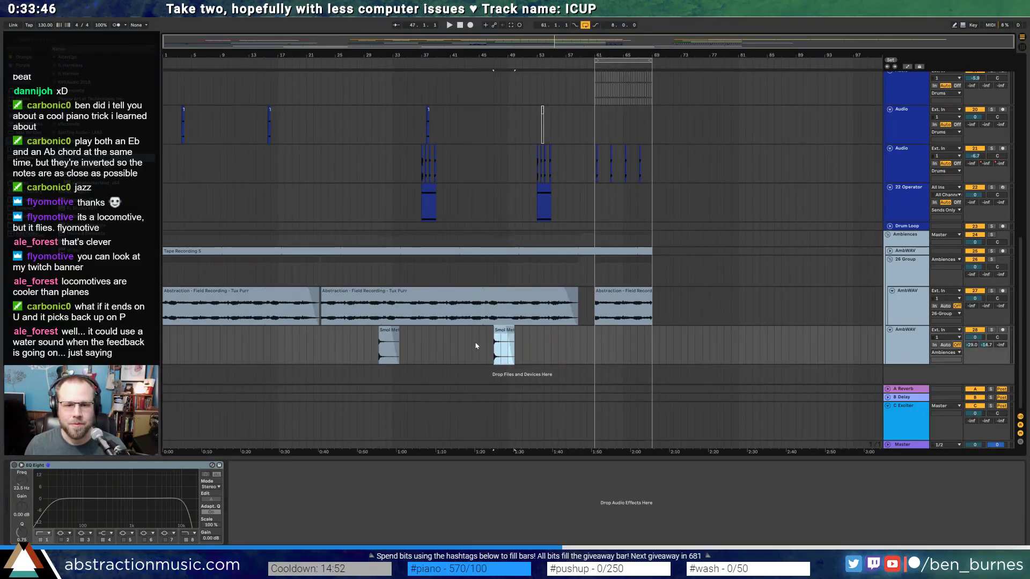
scroll(494, 341, up, 5)
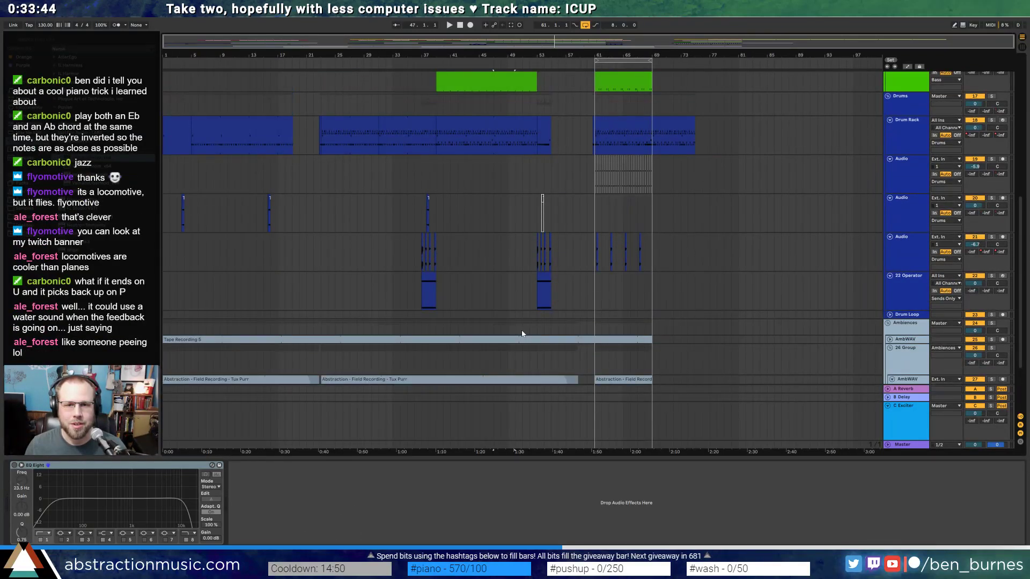
scroll(522, 333, down, 4)
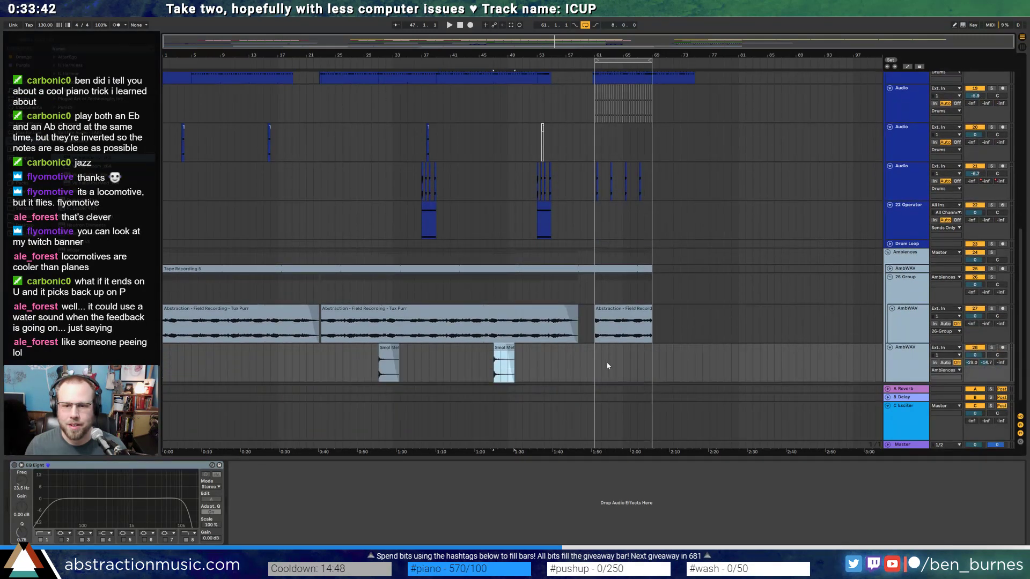
click(639, 359)
key(ctrl+v)
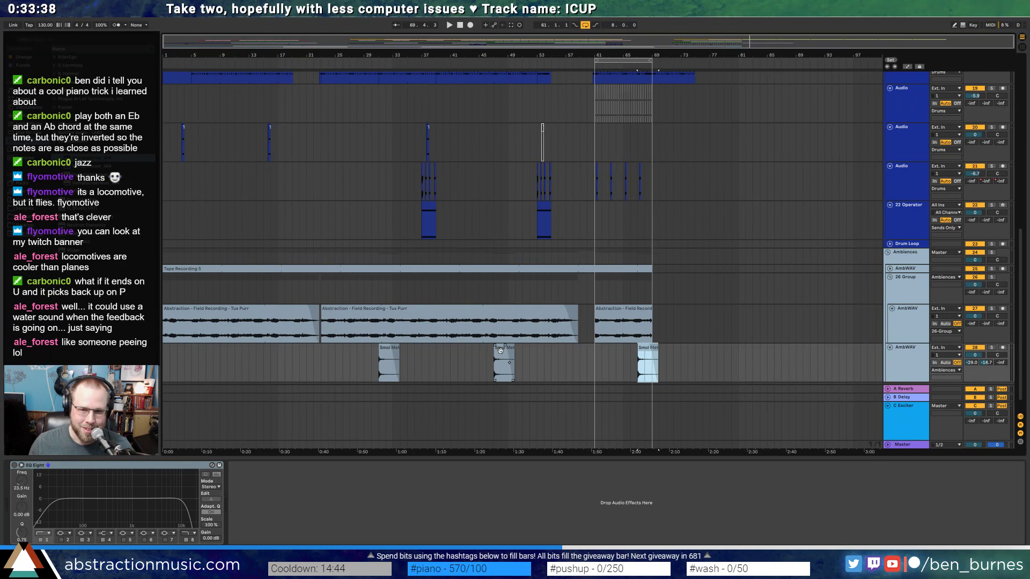
- Check the metal clips against the drum arrangement and move the new copy to bar 65
scroll(507, 354, up, 5)
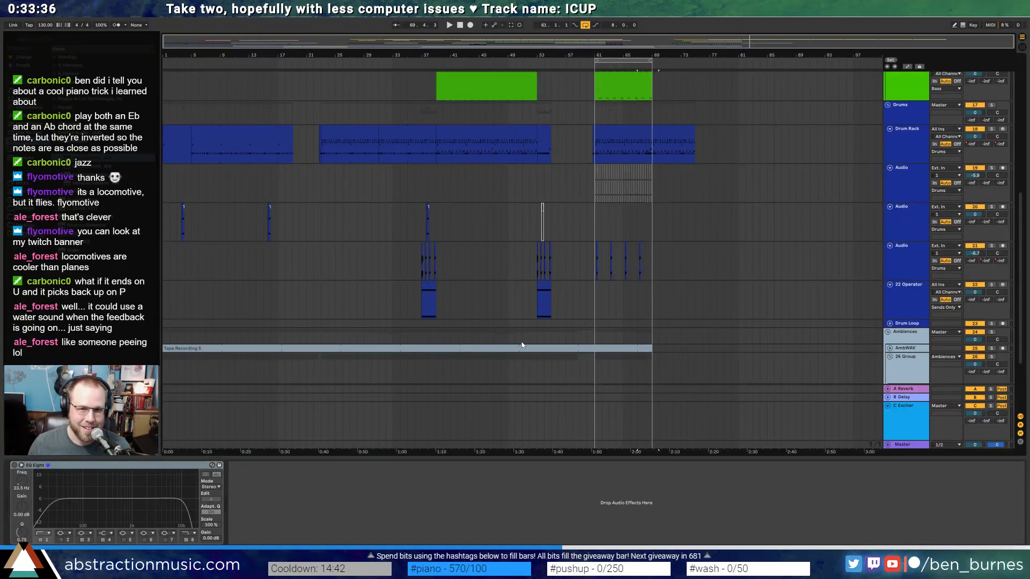
click(494, 184)
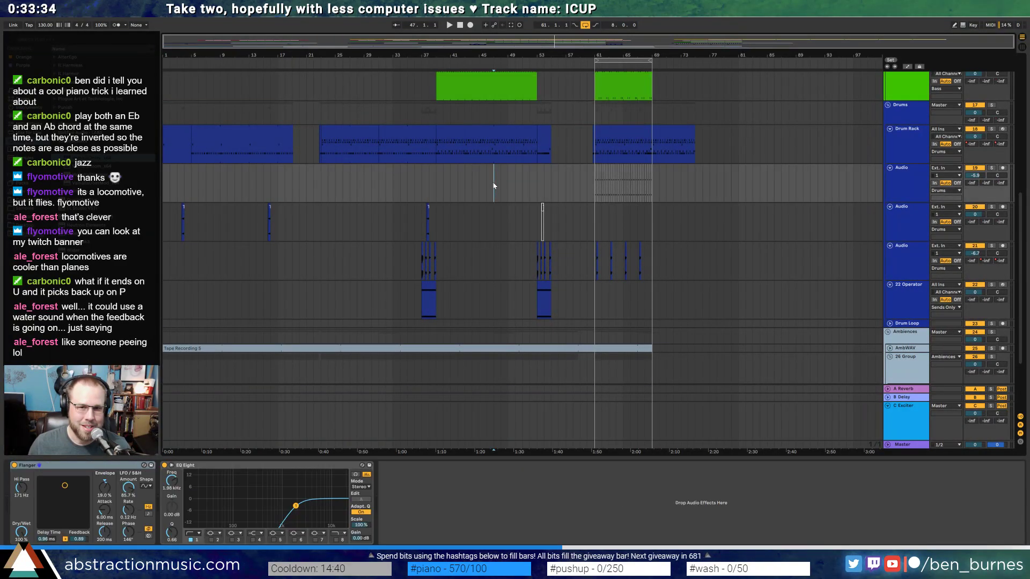
scroll(491, 285, down, 6)
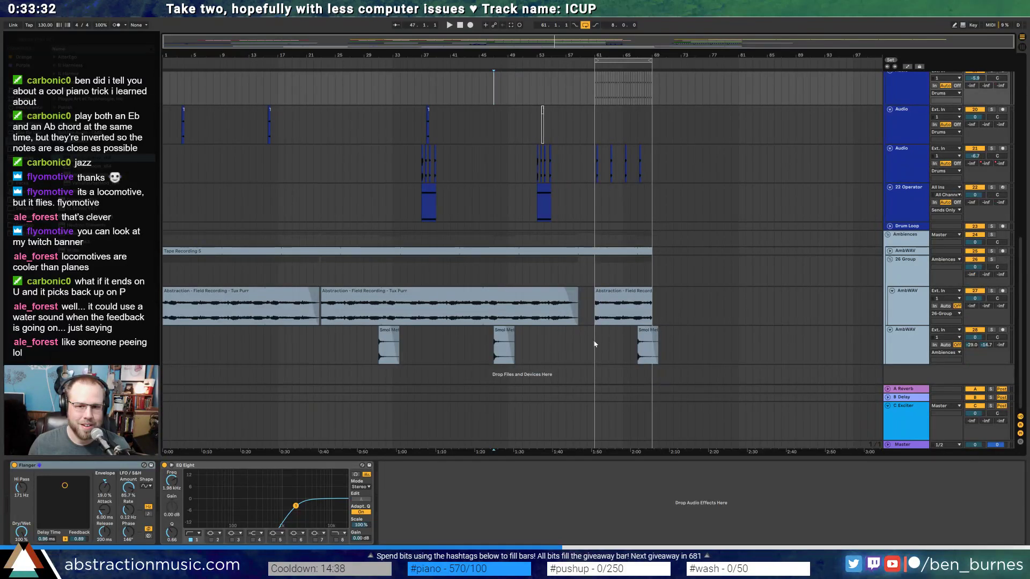
drag(643, 335, 629, 334)
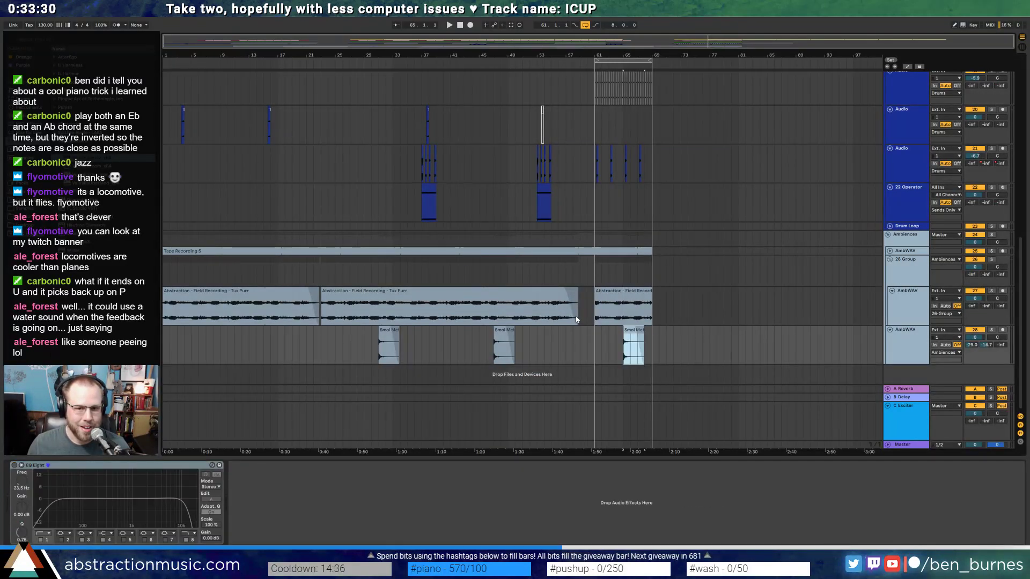
- Search the sample browser for "soup" and expand the resulting folders to inspect their contents
click(566, 348)
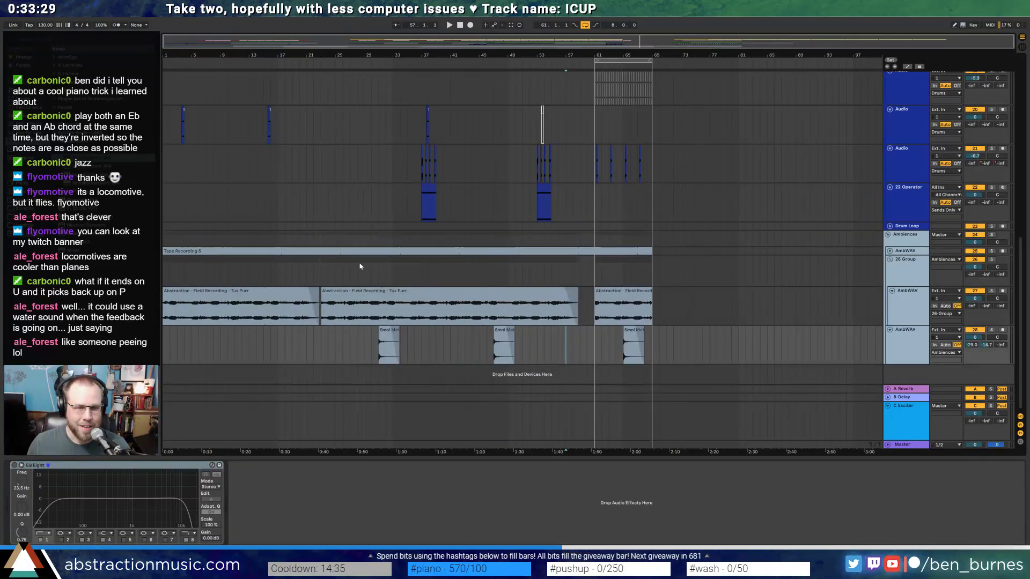
click(33, 42)
text(soup)
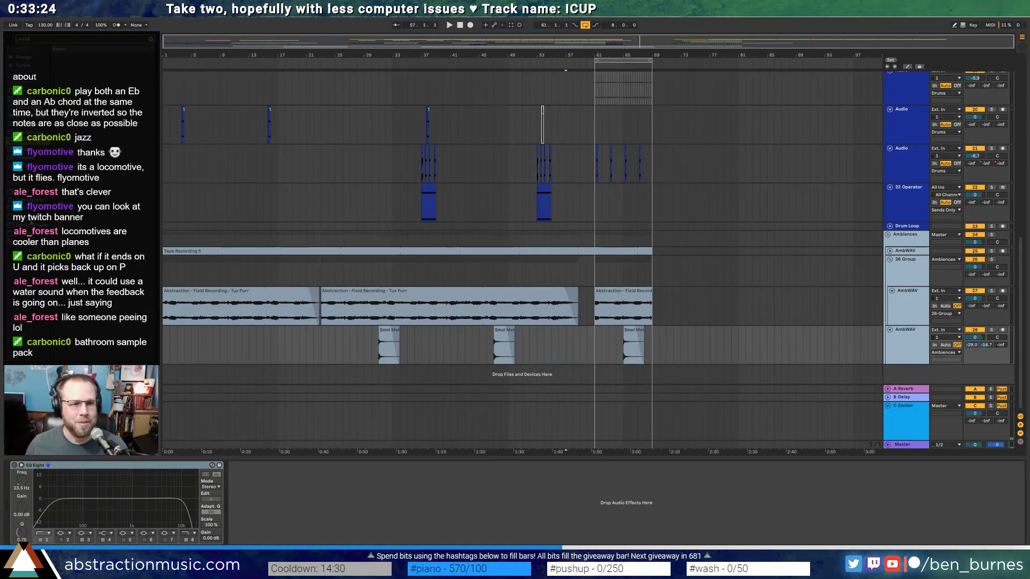
click(56, 58)
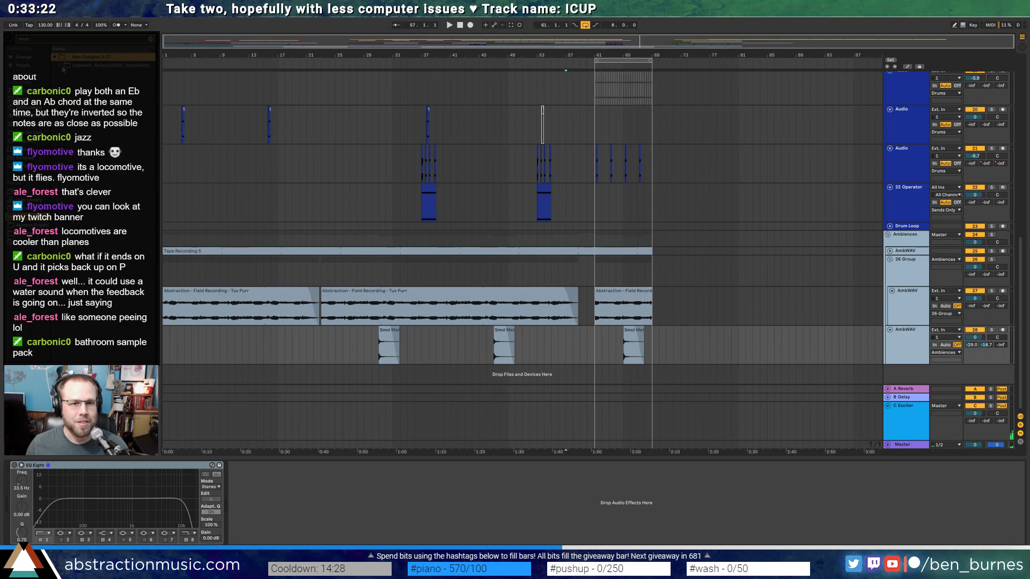
click(61, 66)
click(655, 352)
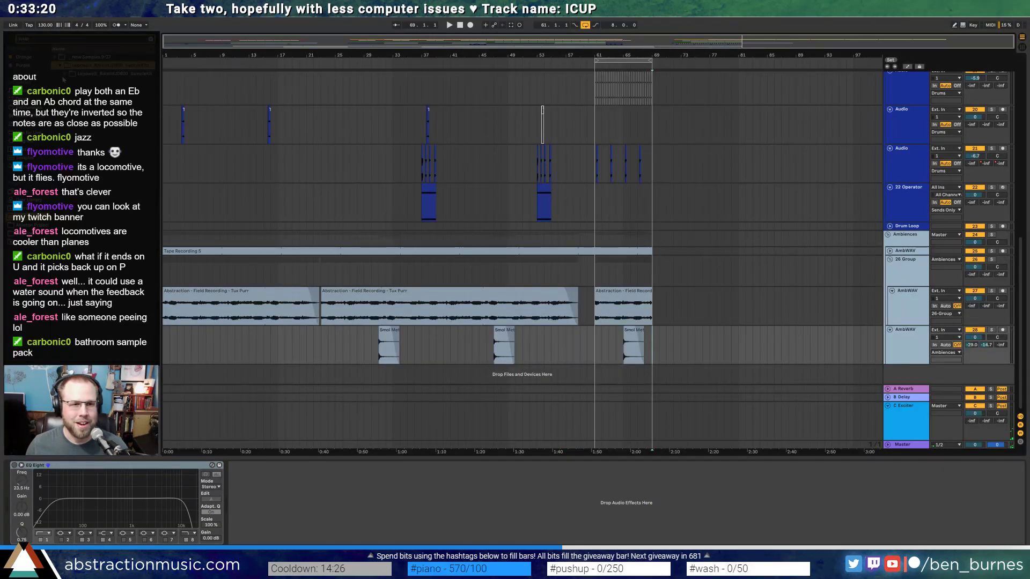
click(64, 73)
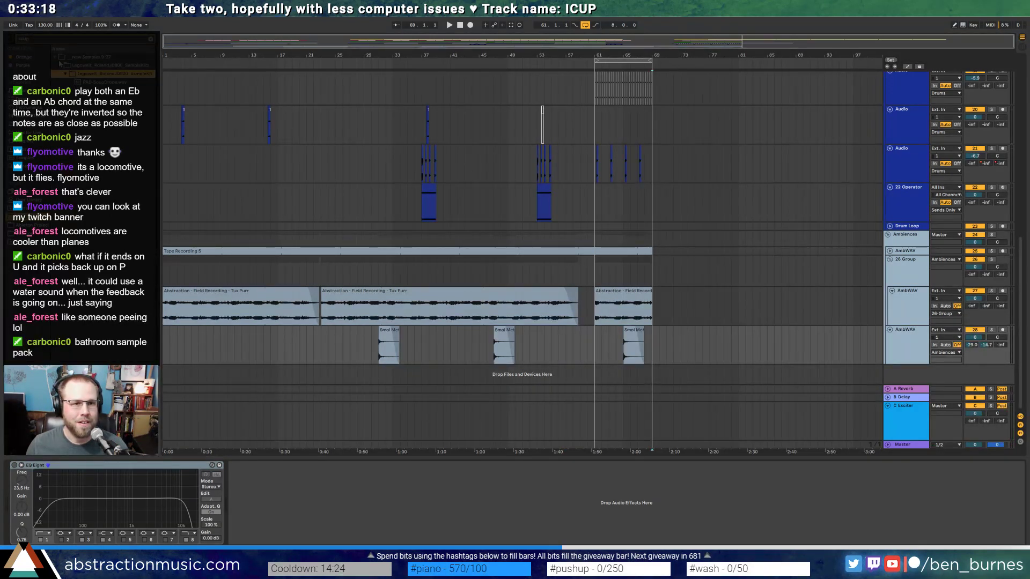
click(79, 59)
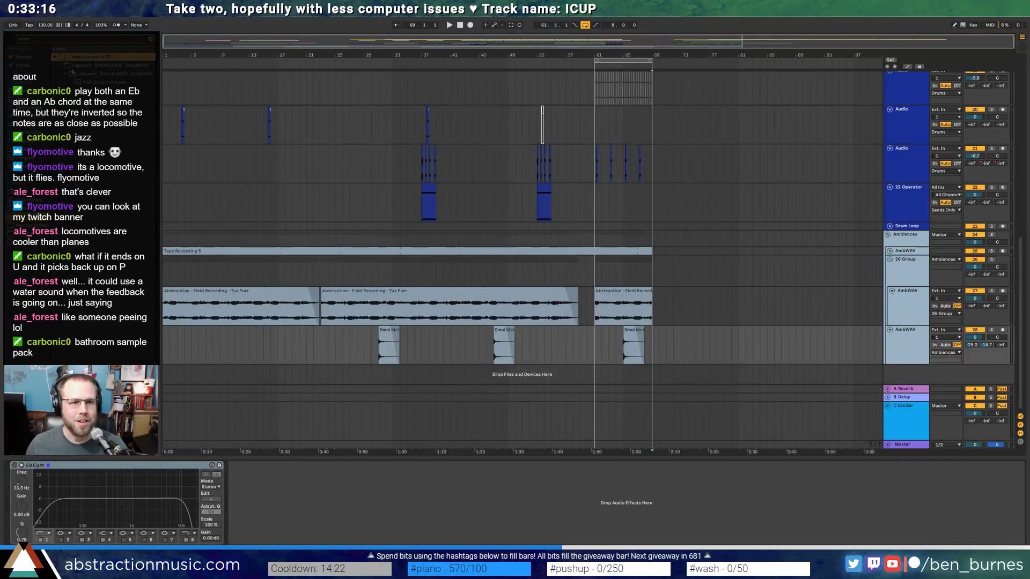
- Clear the browser search and look through the sample pack folders for a suitable sound
double_click(53, 41)
key(BackSpace)
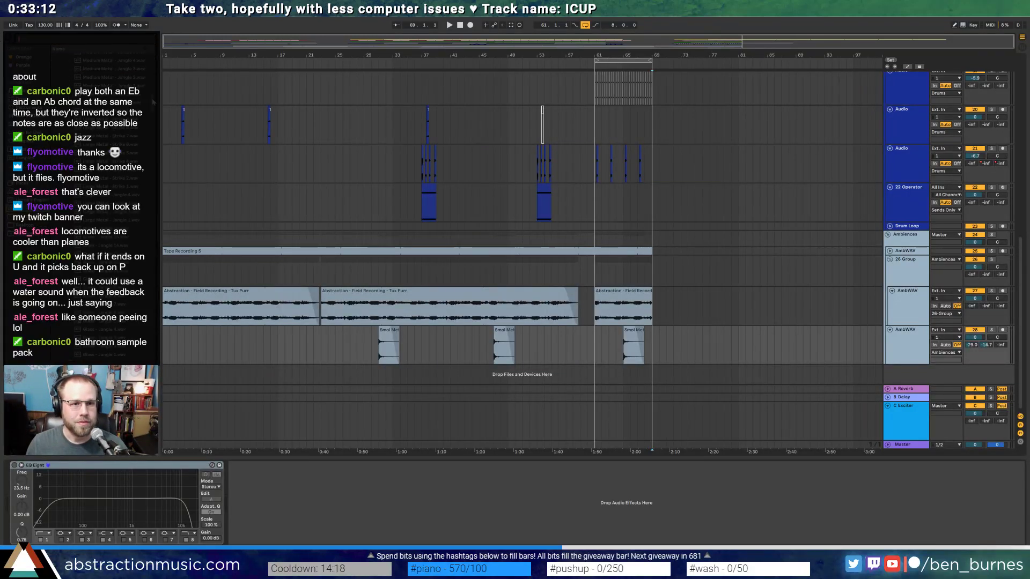
drag(154, 85, 154, 72)
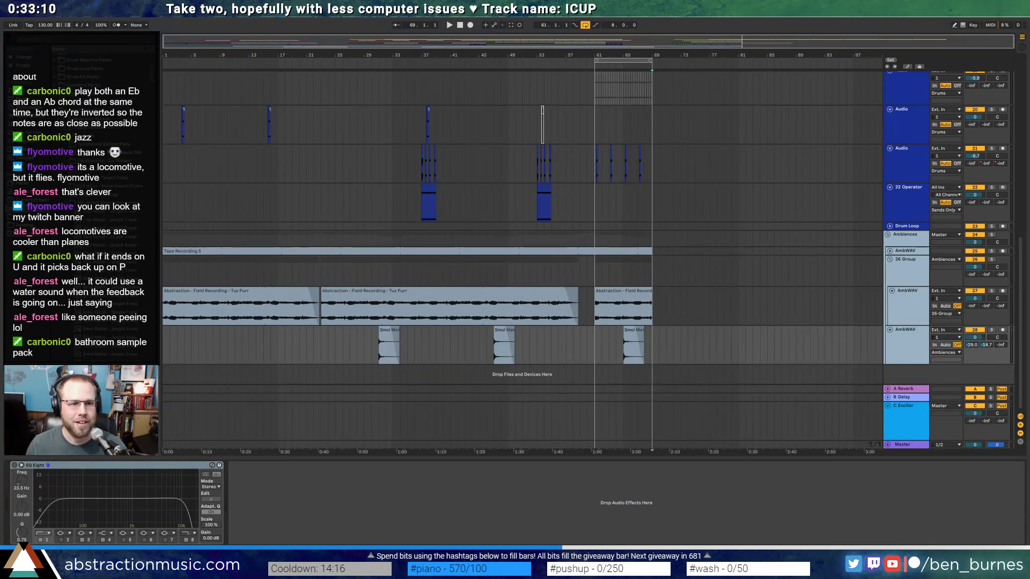
click(65, 203)
scroll(65, 203, down, 6)
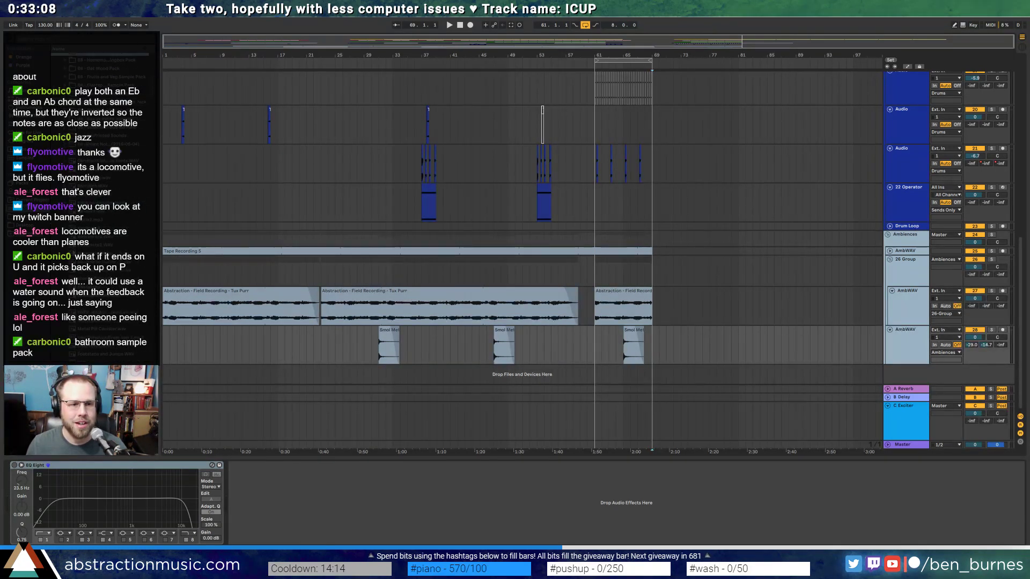
scroll(81, 202, down, 10)
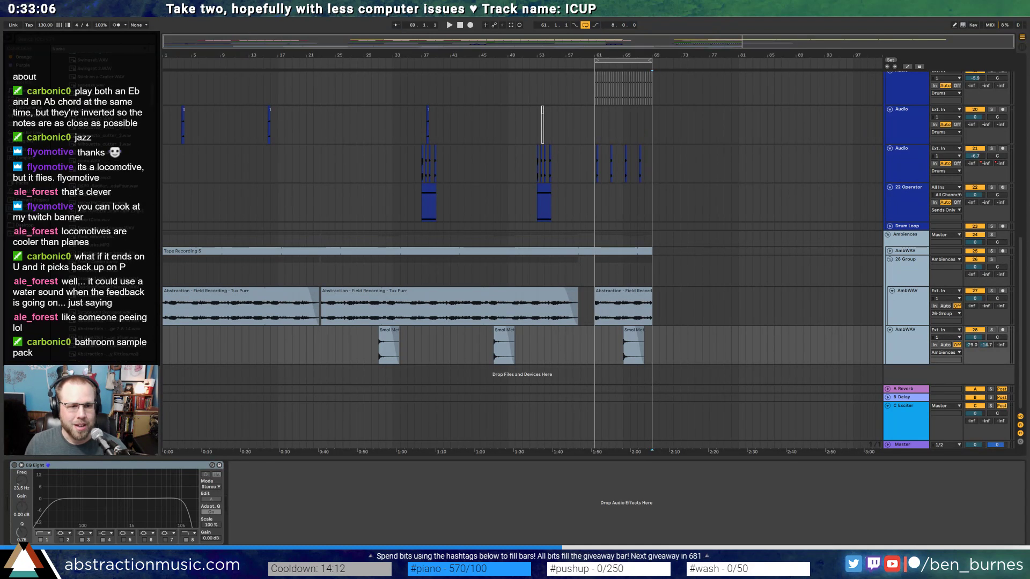
scroll(80, 202, down, 2)
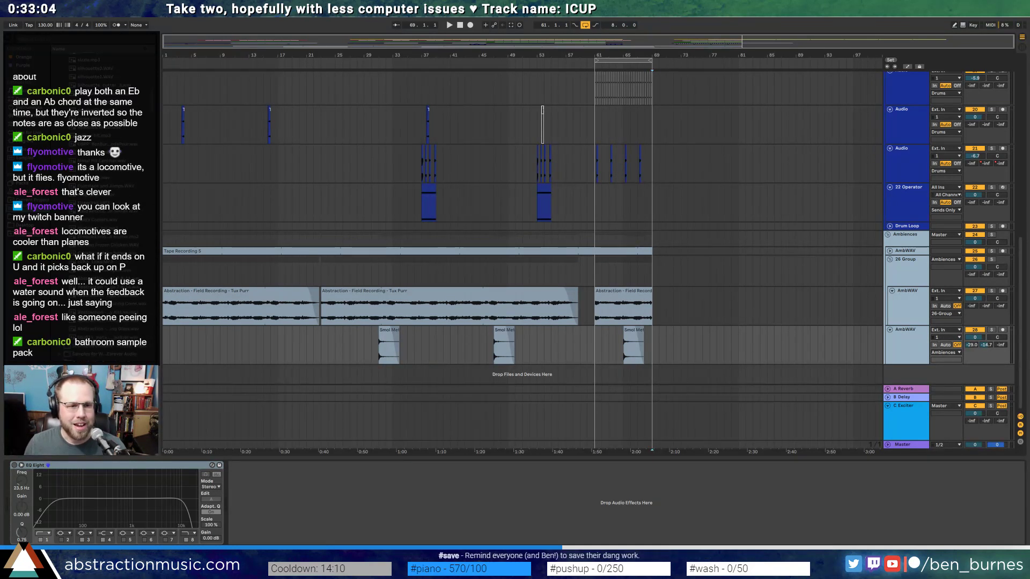
scroll(156, 107, up, 4)
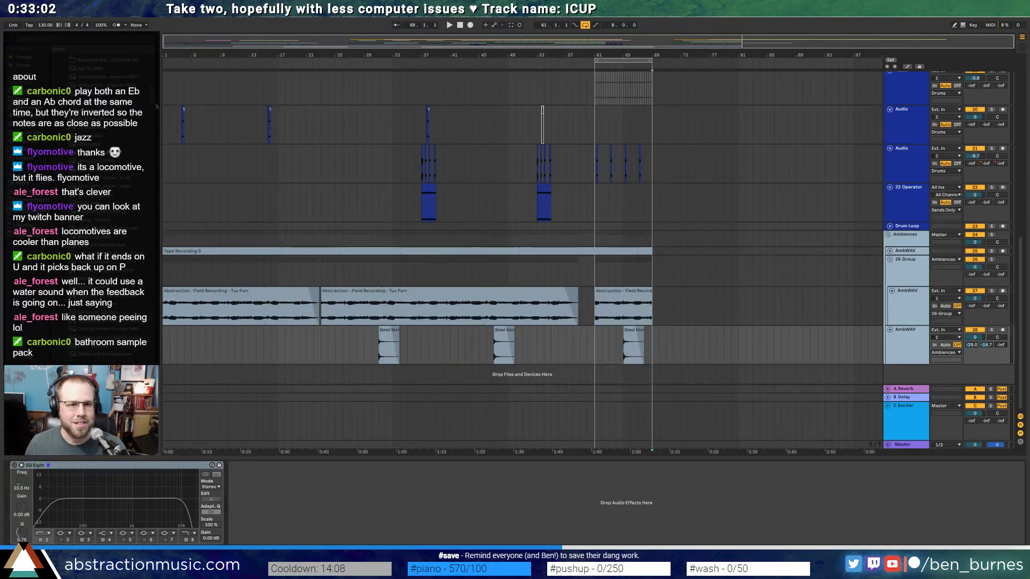
scroll(158, 105, up, 5)
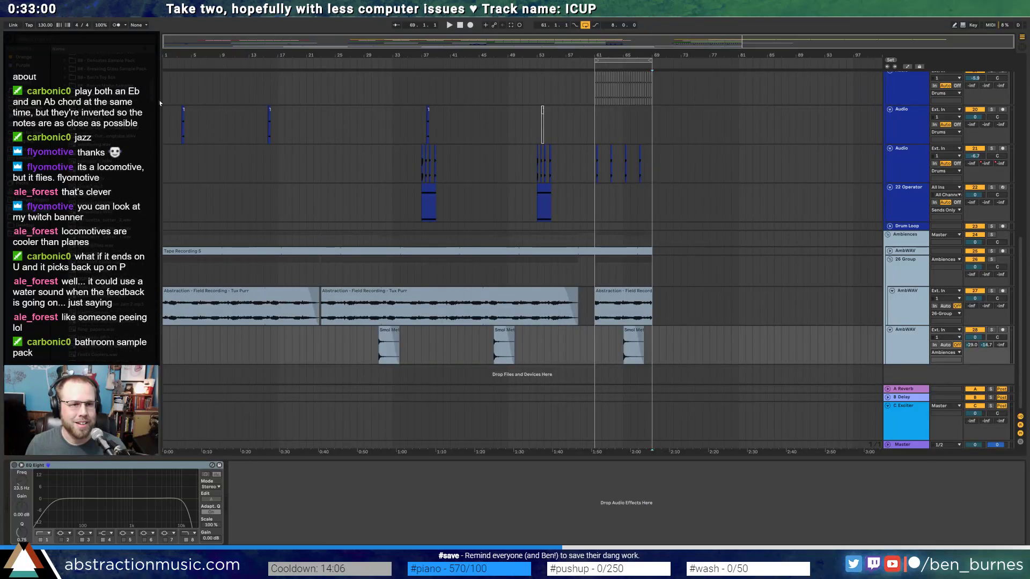
drag(160, 100, 159, 96)
click(65, 162)
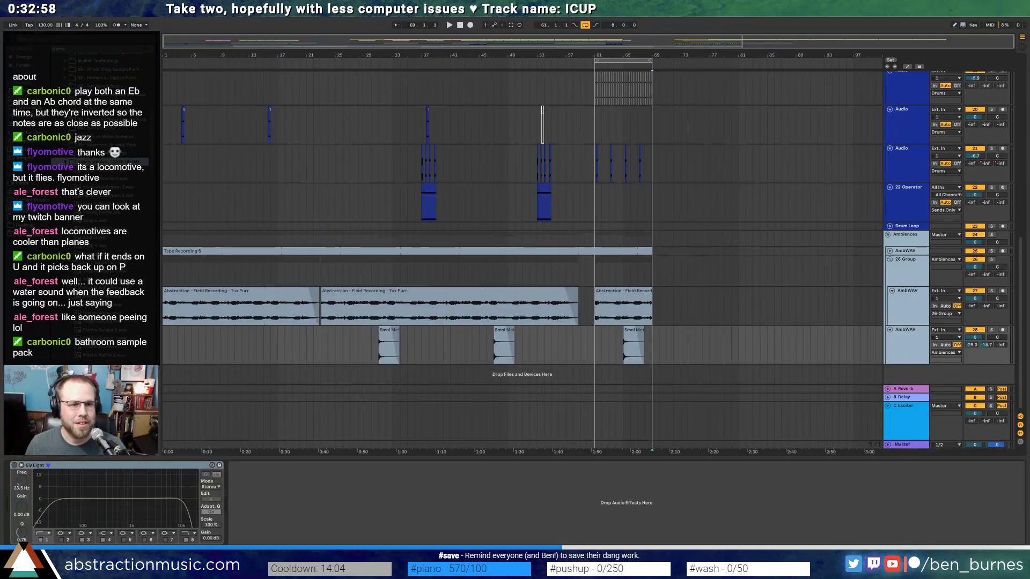
scroll(148, 175, down, 5)
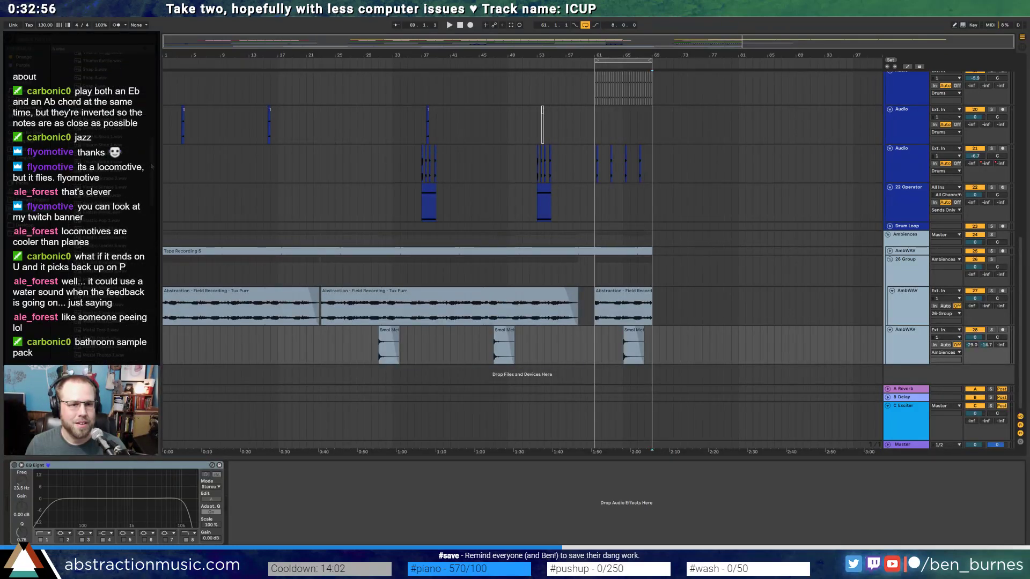
scroll(152, 167, up, 5)
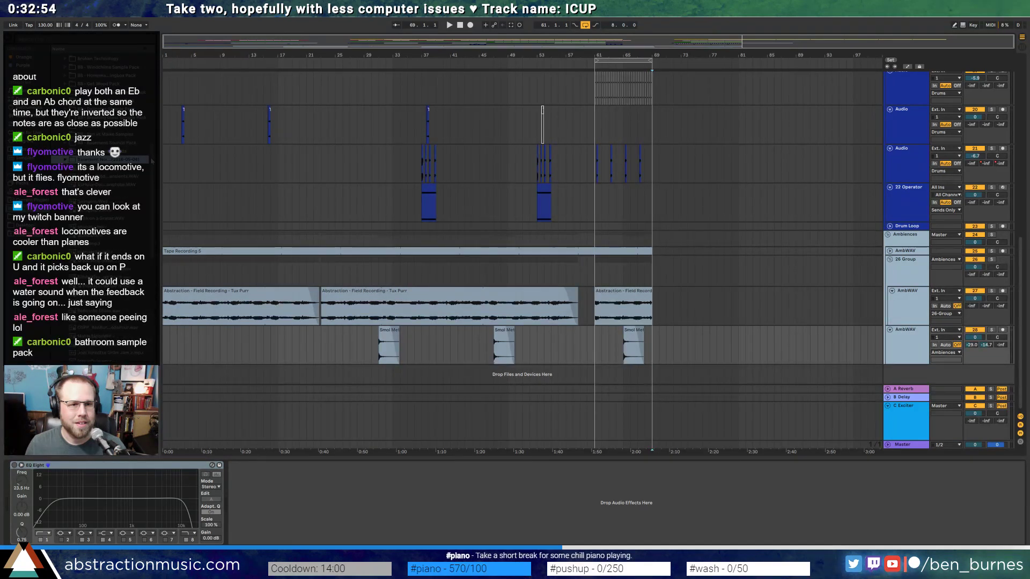
scroll(152, 161, up, 4)
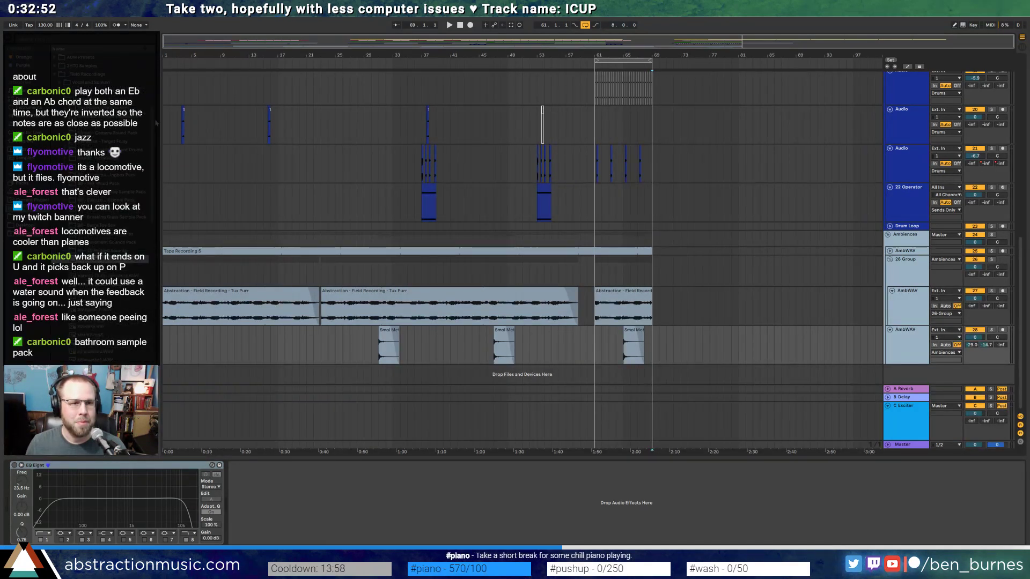
- Search the sample browser for "dinner", and replace that query with "food"
click(82, 40)
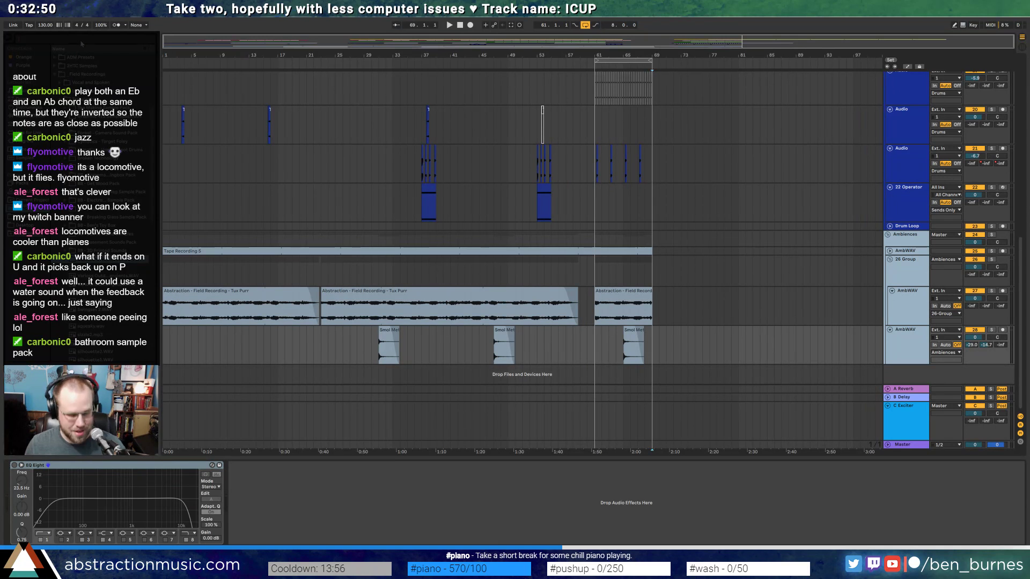
text(dinner)
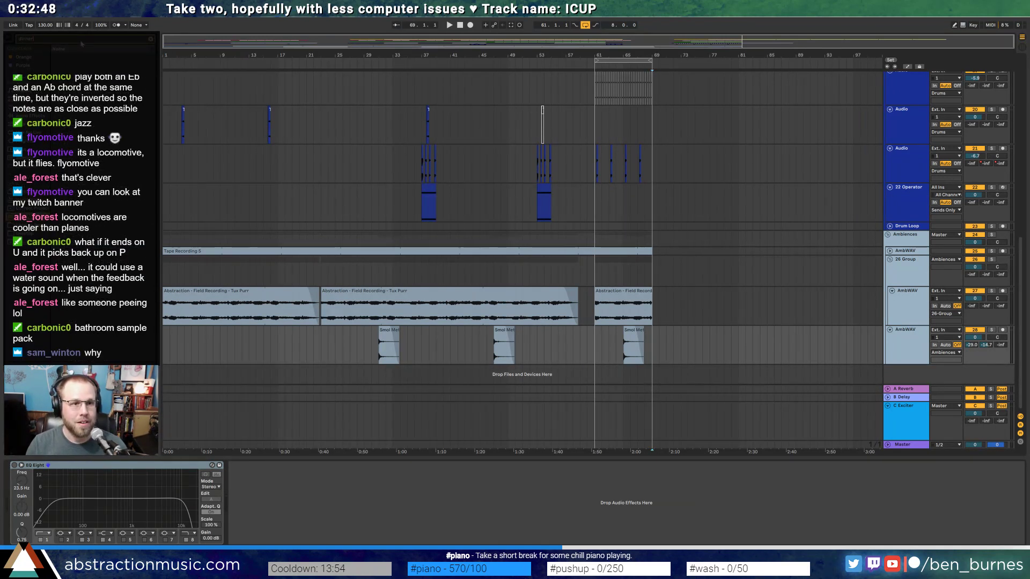
key(BackSpace)
key(BackSpace)
key(BackSpace)
key(BackSpace)
key(BackSpace)
key(BackSpace)
text(food)
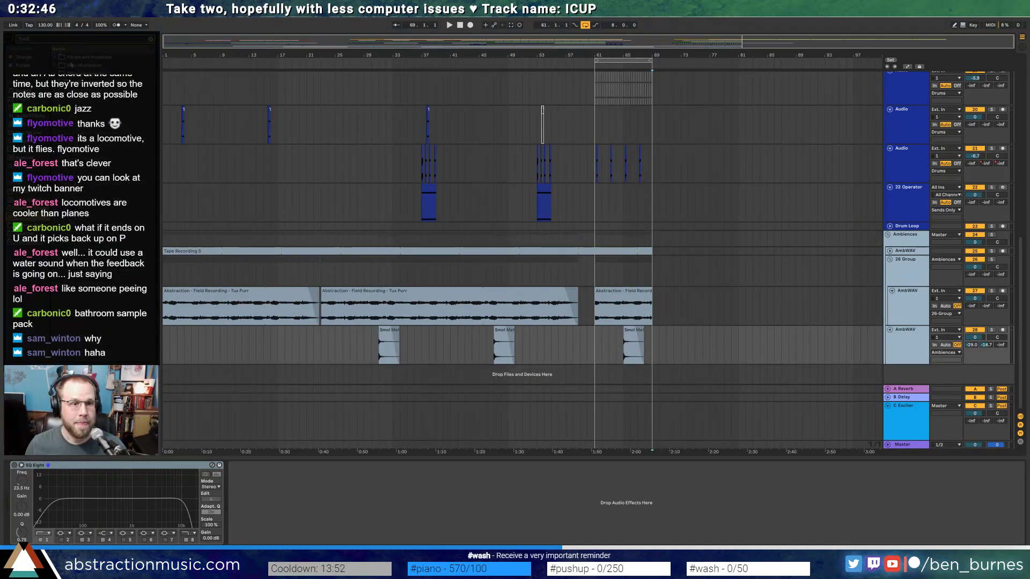
- Expand the folders found for "food" and inspect their subfolders for a suitable sample
click(54, 66)
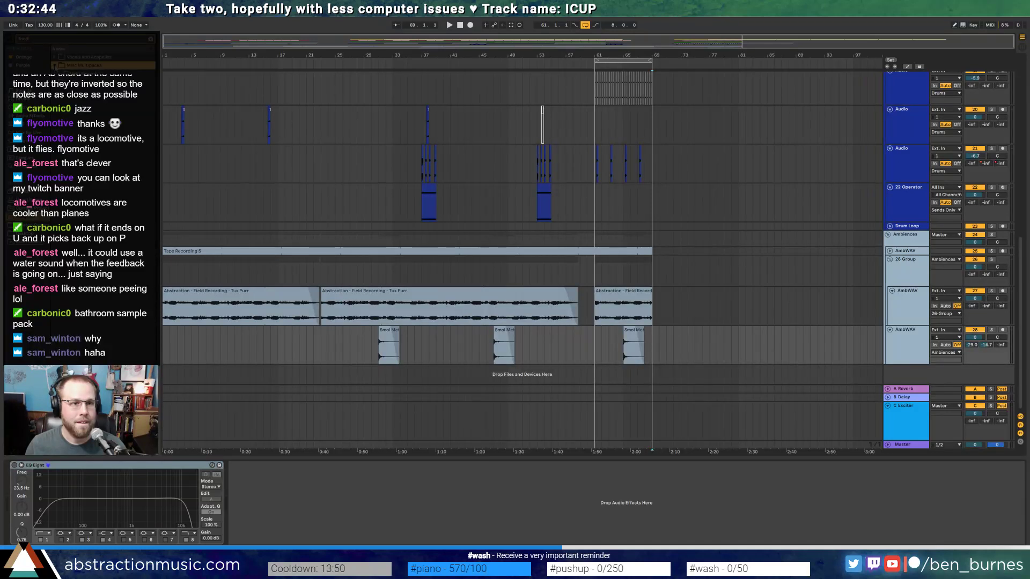
click(55, 57)
click(55, 66)
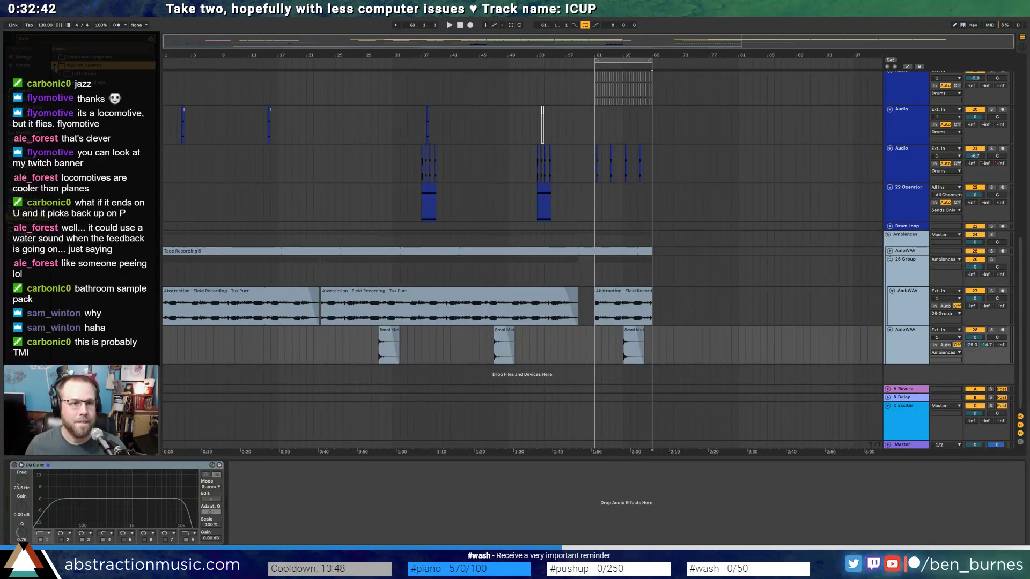
click(60, 82)
click(59, 82)
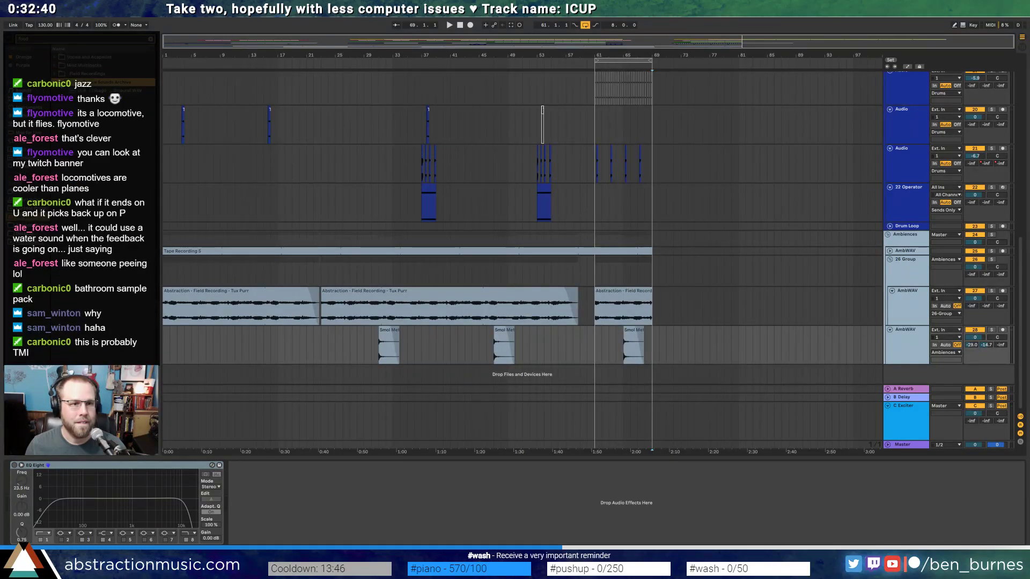
click(55, 74)
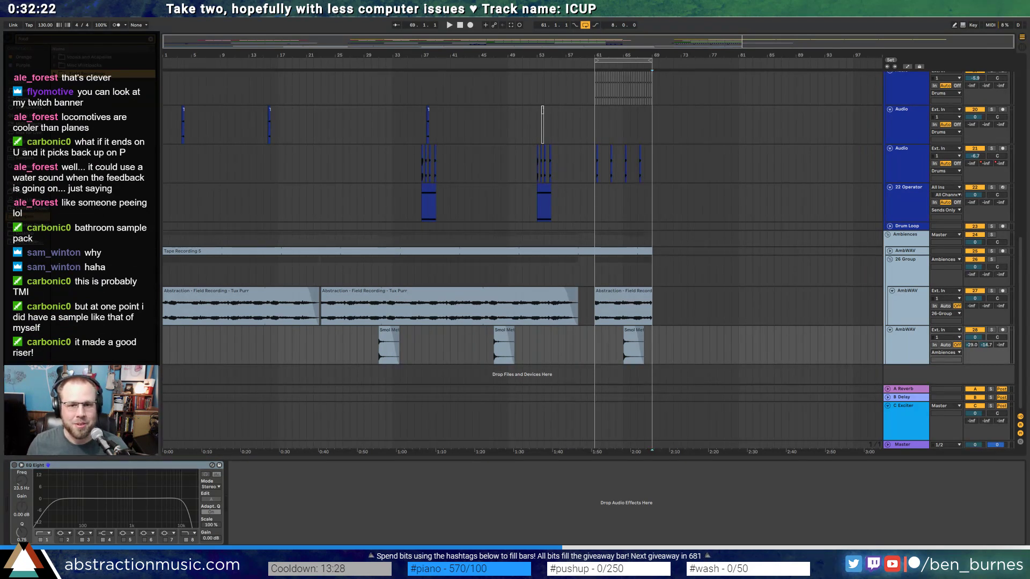
- Search the sample browser for "soup", audition a sample in the resulting folder, and collapse the folders again
drag(33, 40, 19, 39)
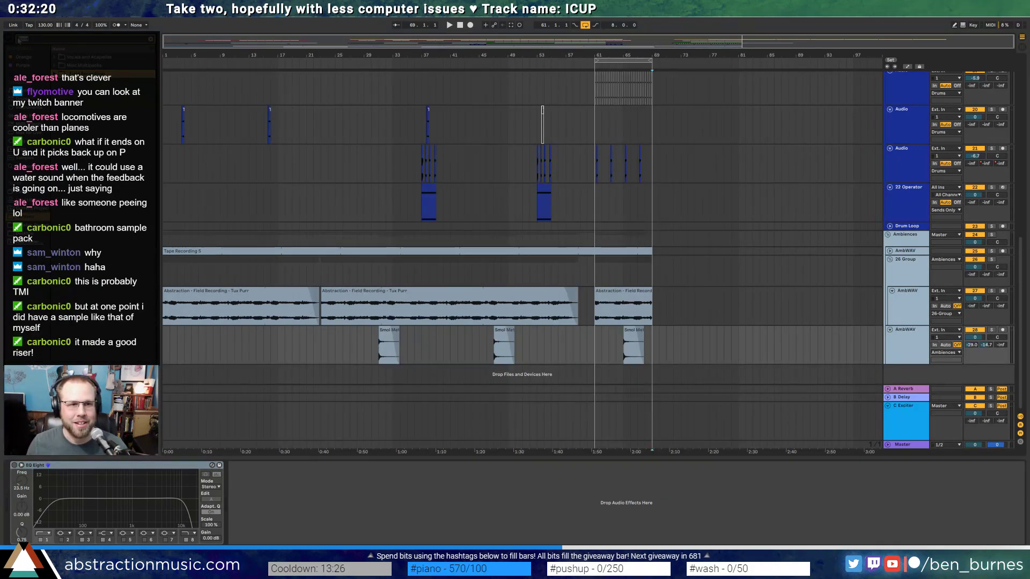
text(soup)
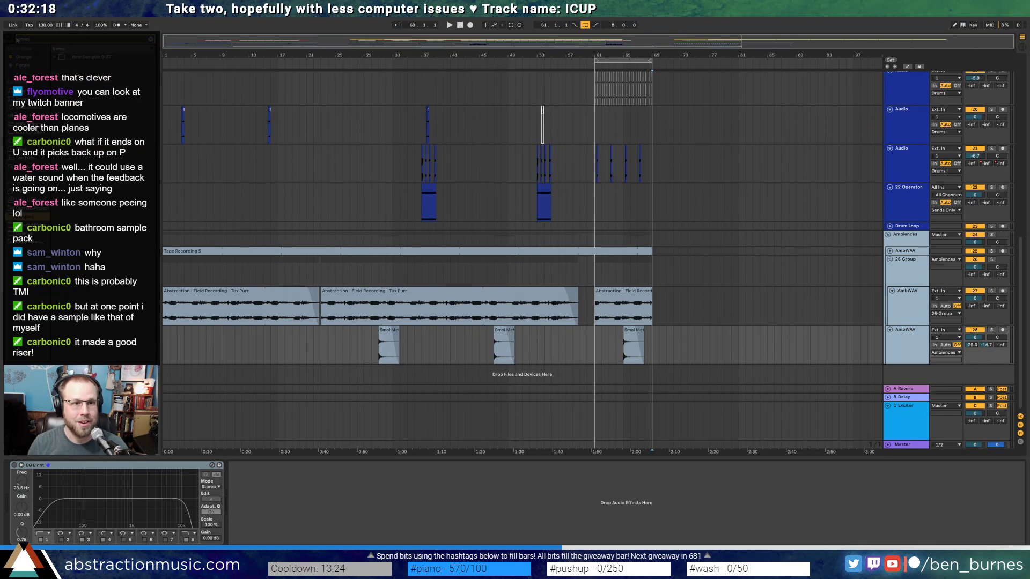
click(55, 58)
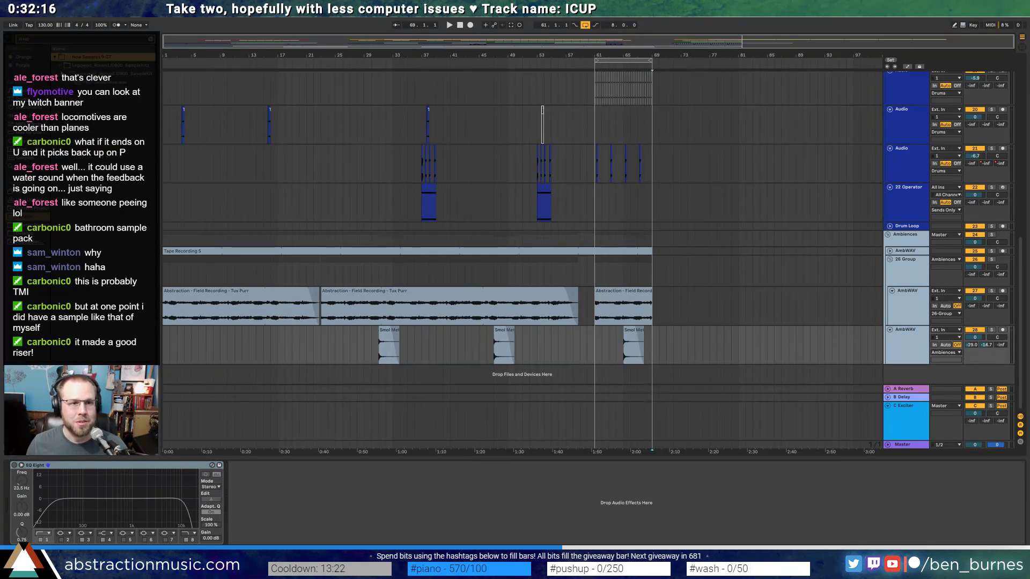
click(91, 84)
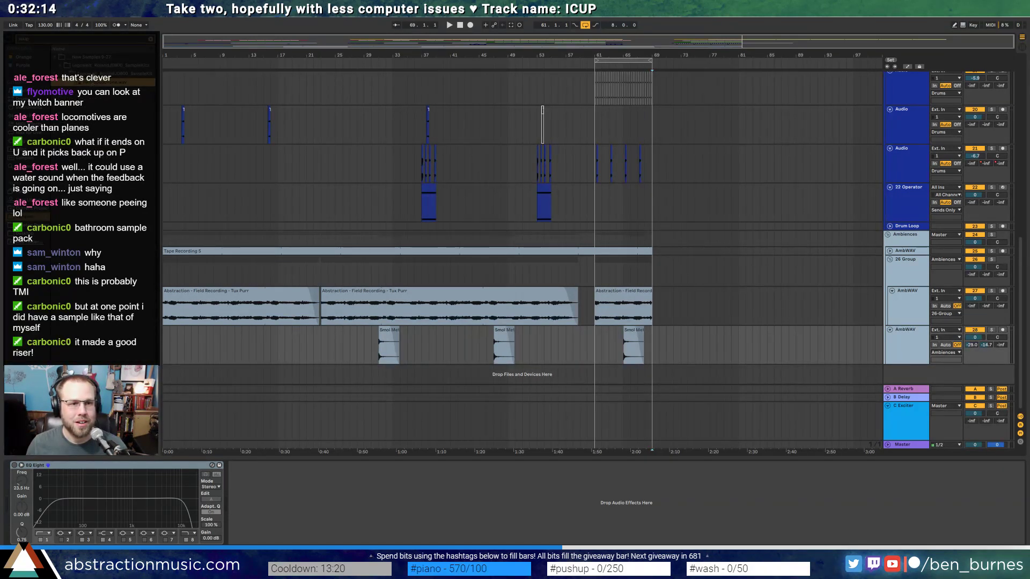
click(66, 74)
click(60, 66)
click(55, 57)
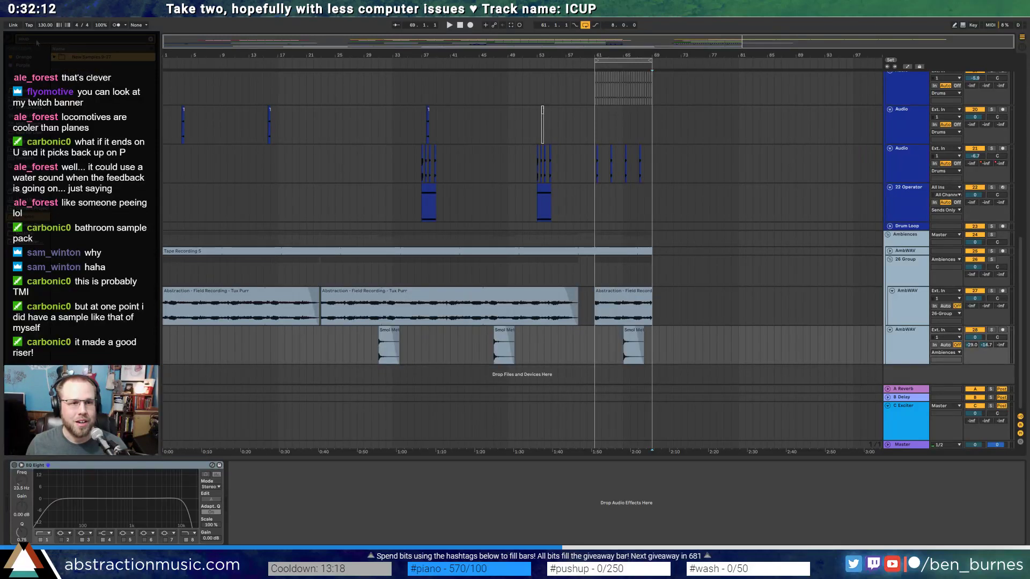
- Replace the sample browser query with "trickle"
drag(37, 40, 1, 45)
key(BackSpace)
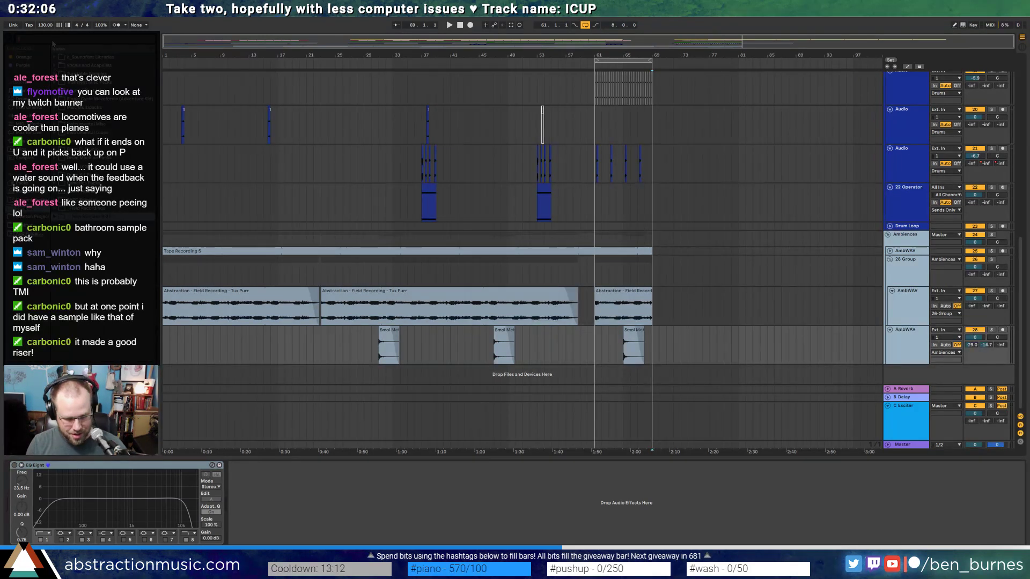
text(trickle)
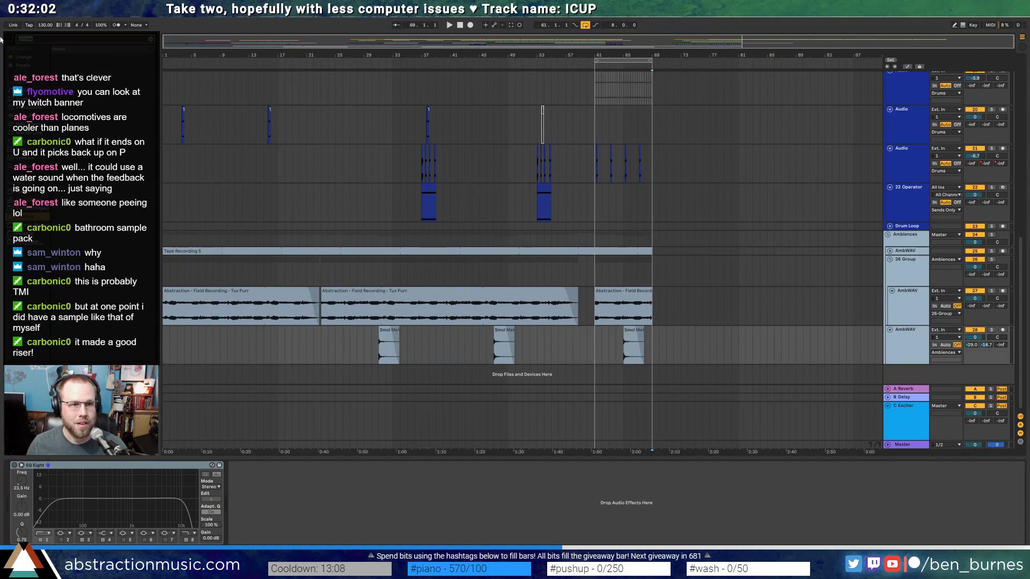
- Search the sample browser for "water", open the field recording folders, and audition the Pouring Hot Water sample
text(water)
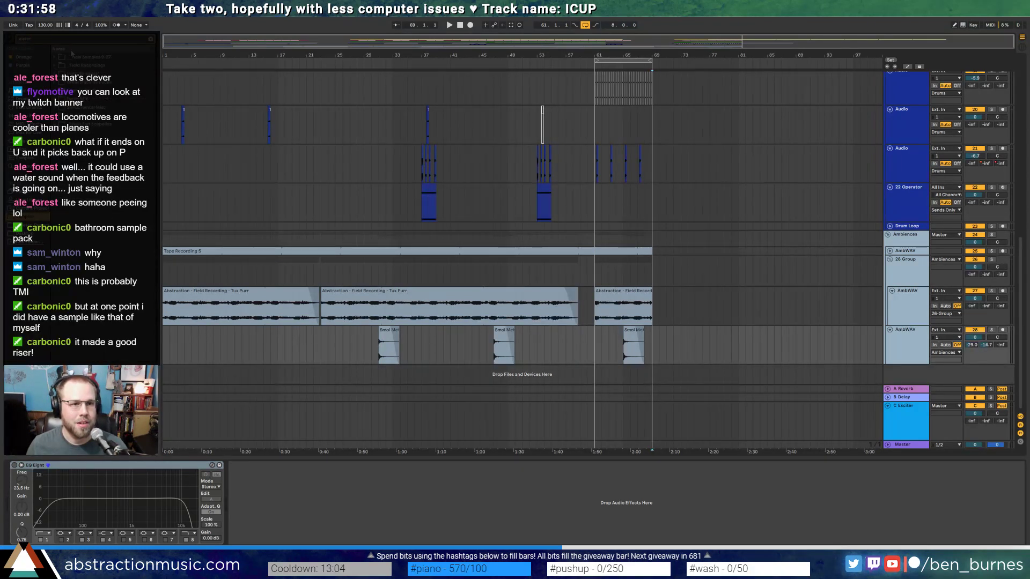
click(54, 65)
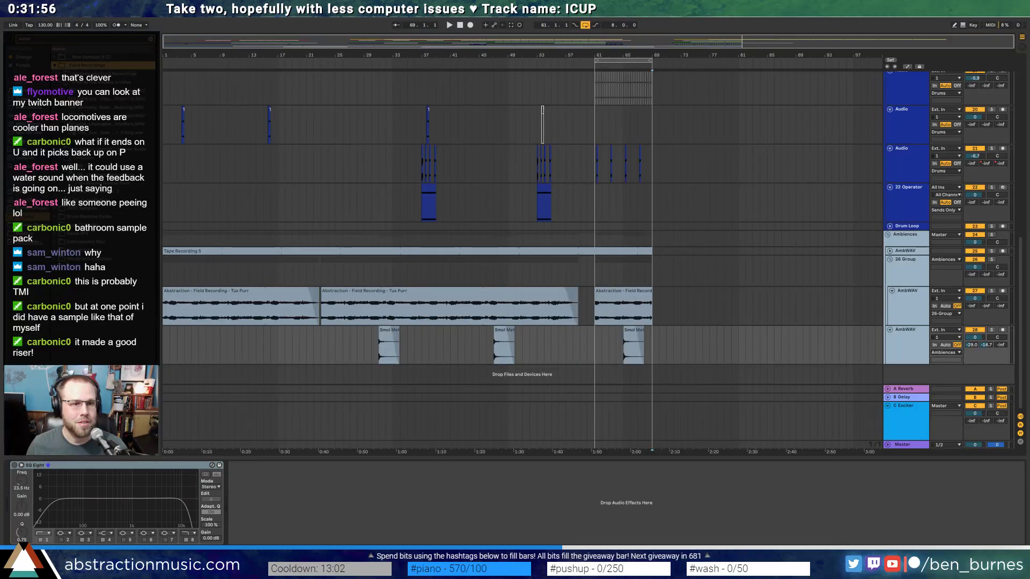
click(60, 82)
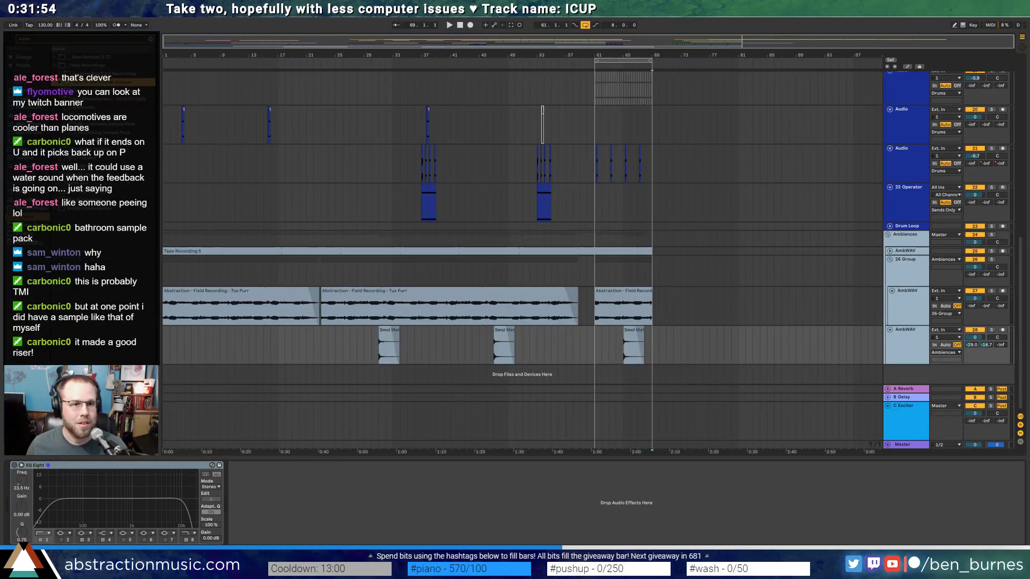
click(60, 133)
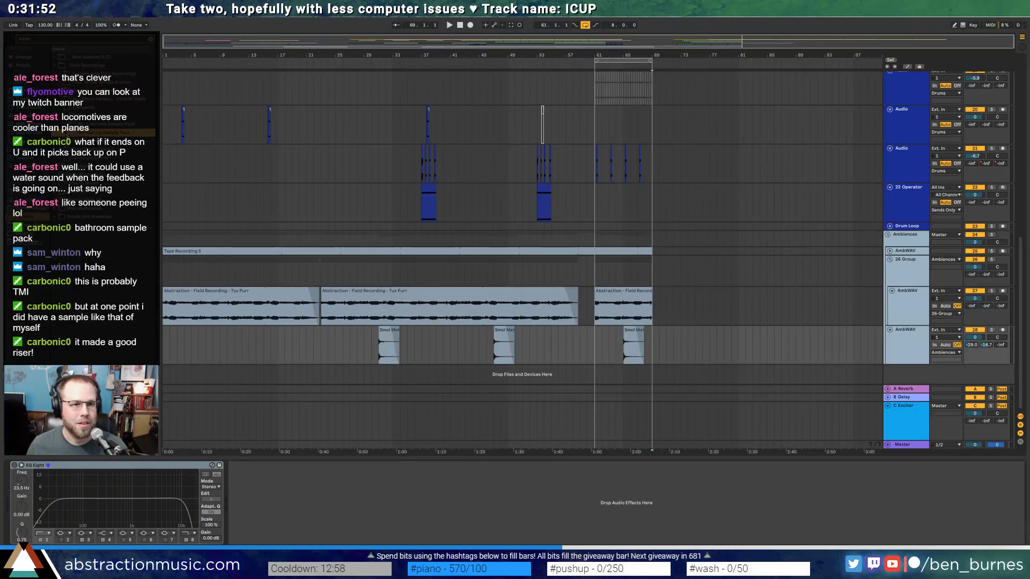
click(97, 143)
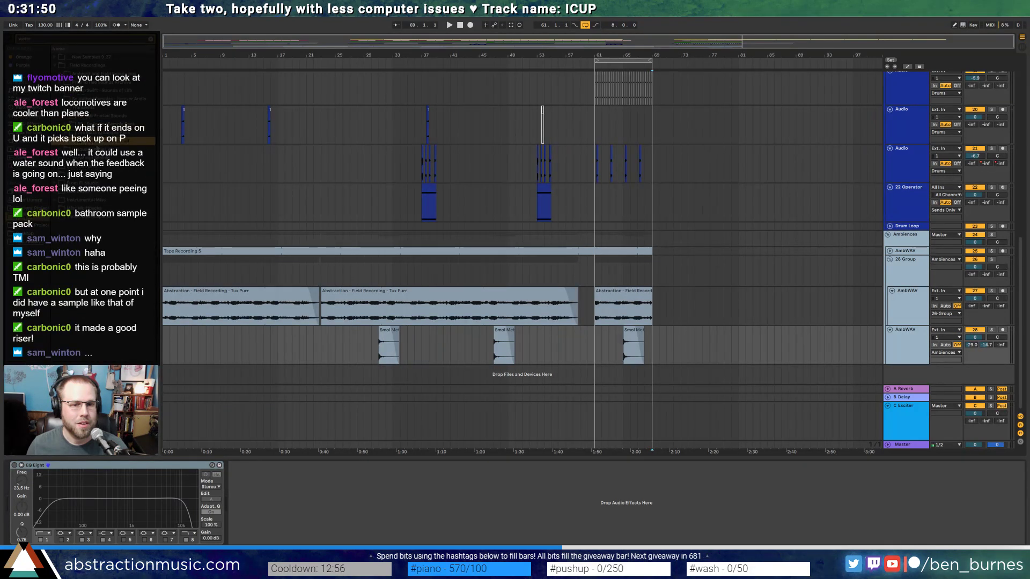
- Add an audio track below the last AmbWAV track in the Ambiences group and place the Pouring Hot Water sample on it at bar 58
click(906, 350)
key(ctrl+t)
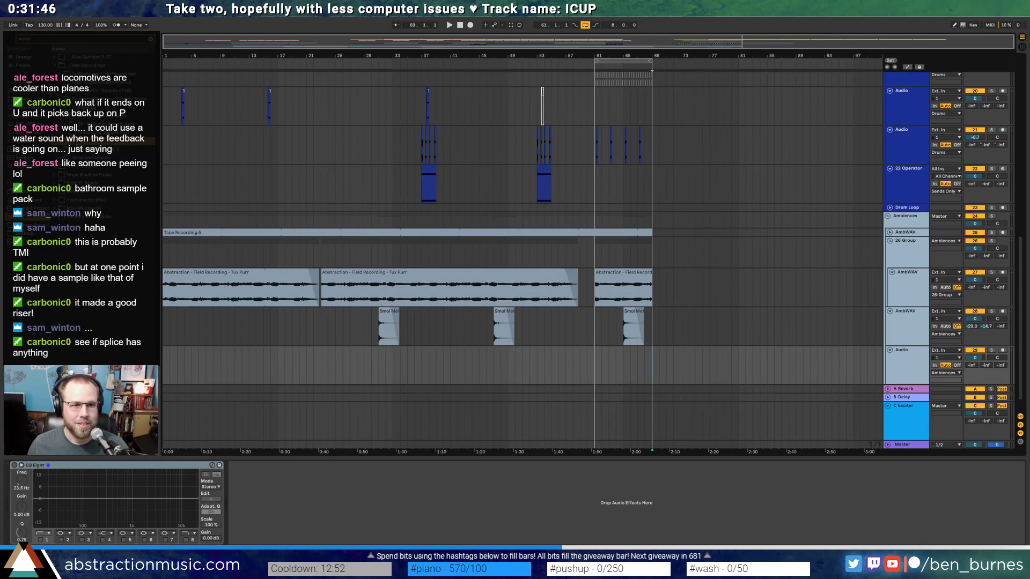
drag(77, 142, 572, 369)
scroll(572, 370, up, 5)
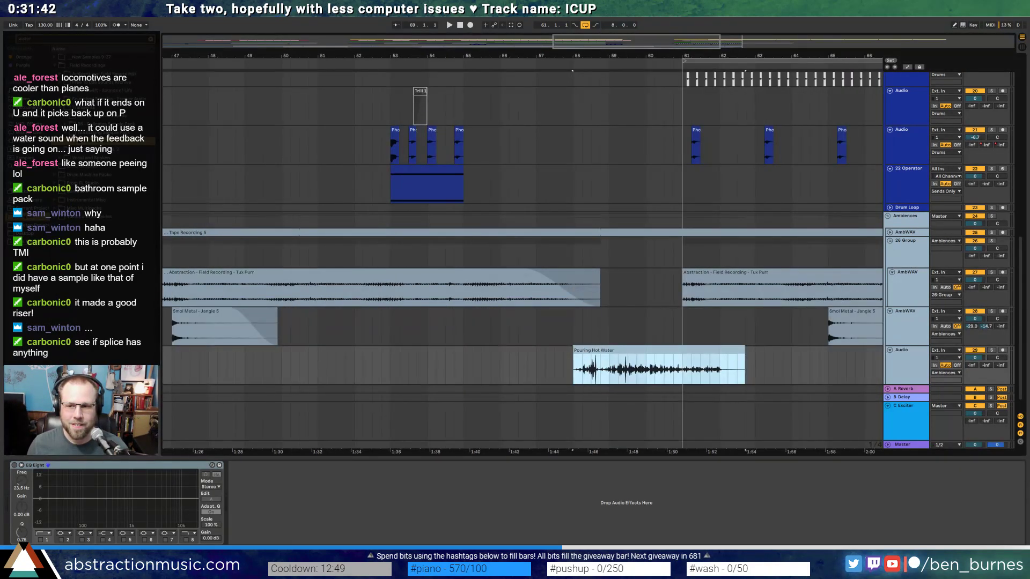
- Automate the new track's B-Delay send with a curved rise from bar 58 to 61, and trim the water clip to end at bar 61
key(a)
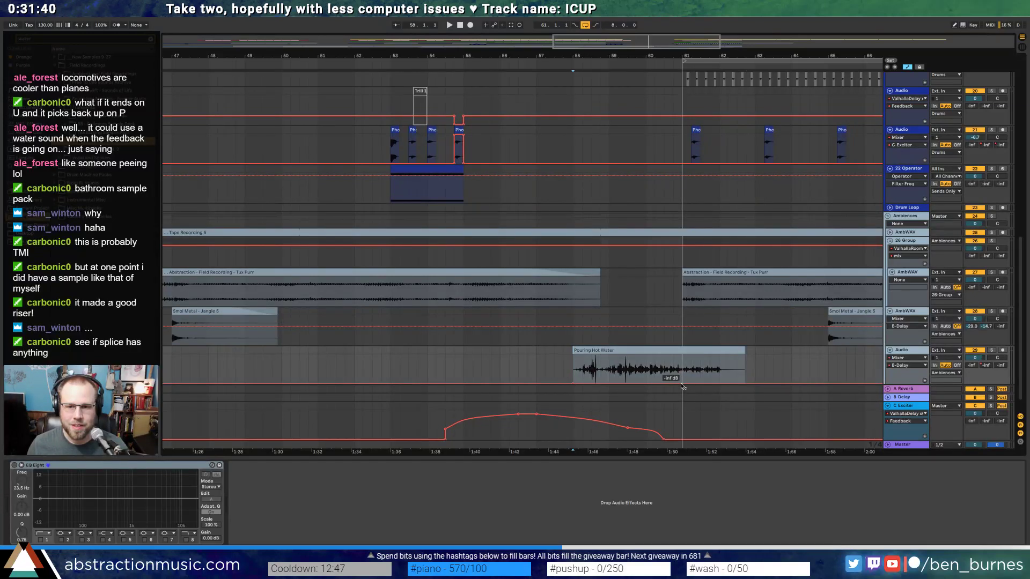
drag(681, 384, 661, 374)
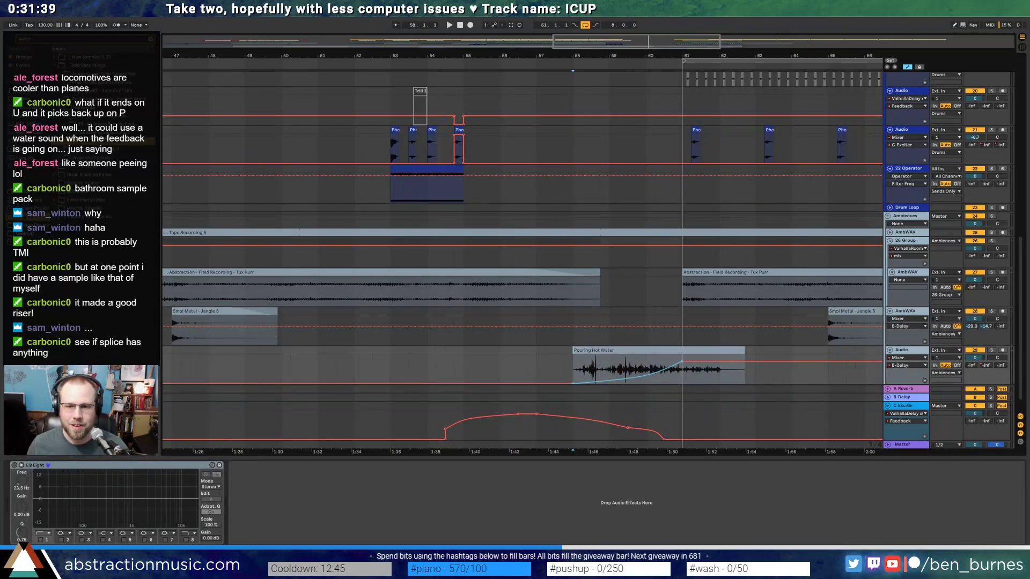
click(630, 351)
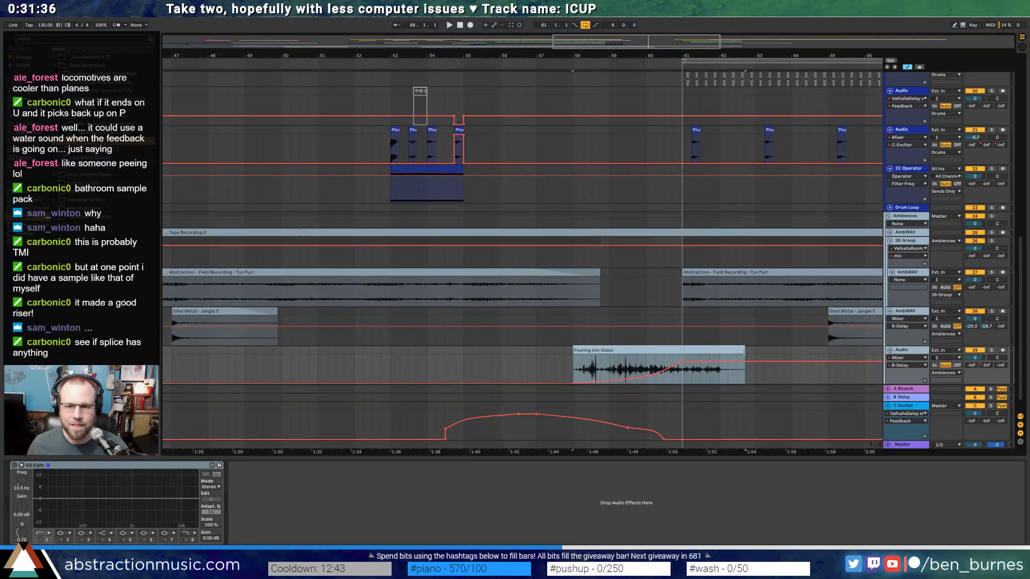
drag(744, 351, 682, 352)
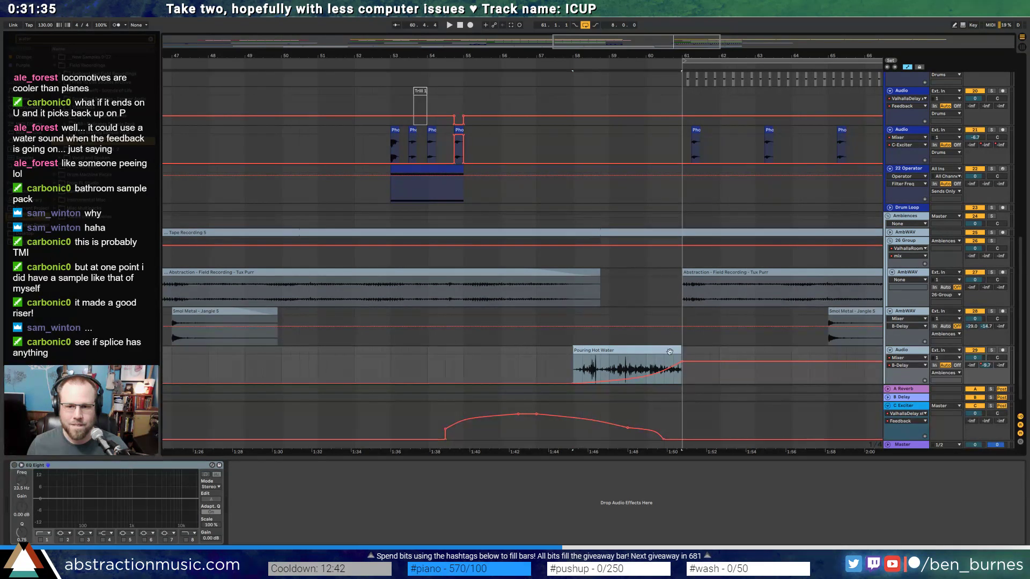
- Enable the new track's EQ Eight and set band 1 as a low cut at about 215 Hz
click(15, 466)
click(42, 540)
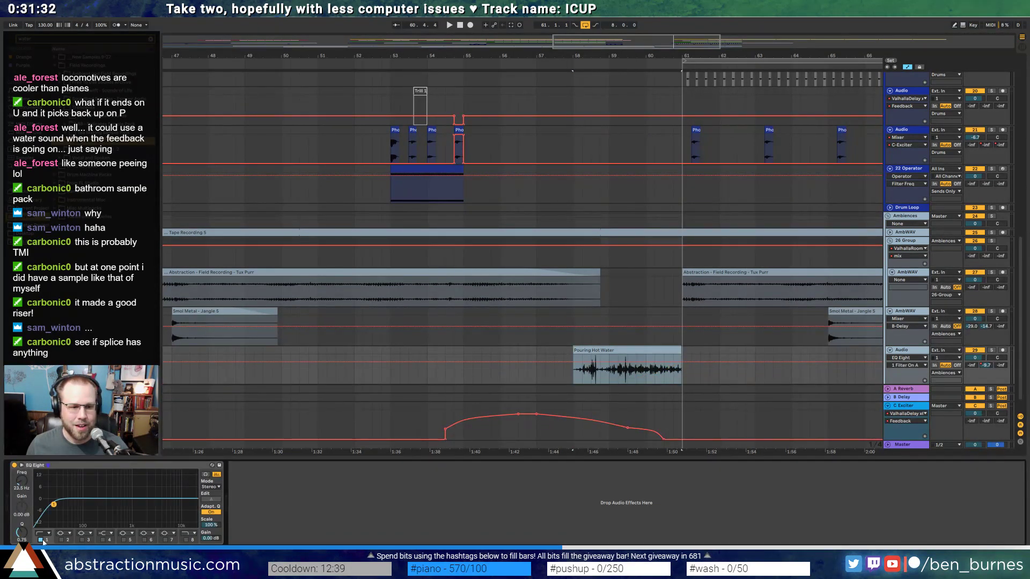
drag(52, 504, 100, 506)
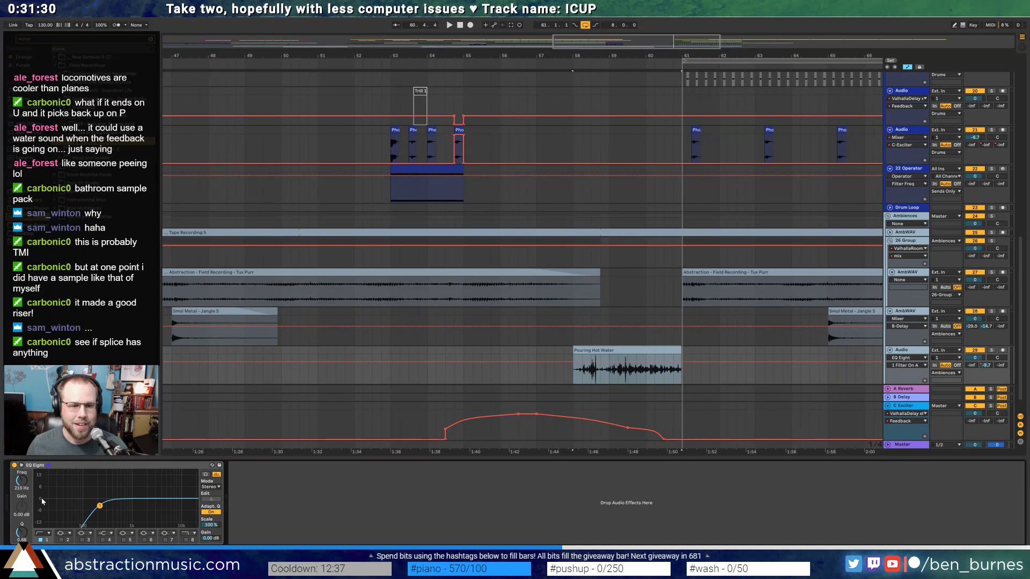
- Automate the EQ Eight band 1 frequency to rise from 215 Hz at bar 58 to about 1.6 kHz at bar 61
click(22, 481)
click(572, 372)
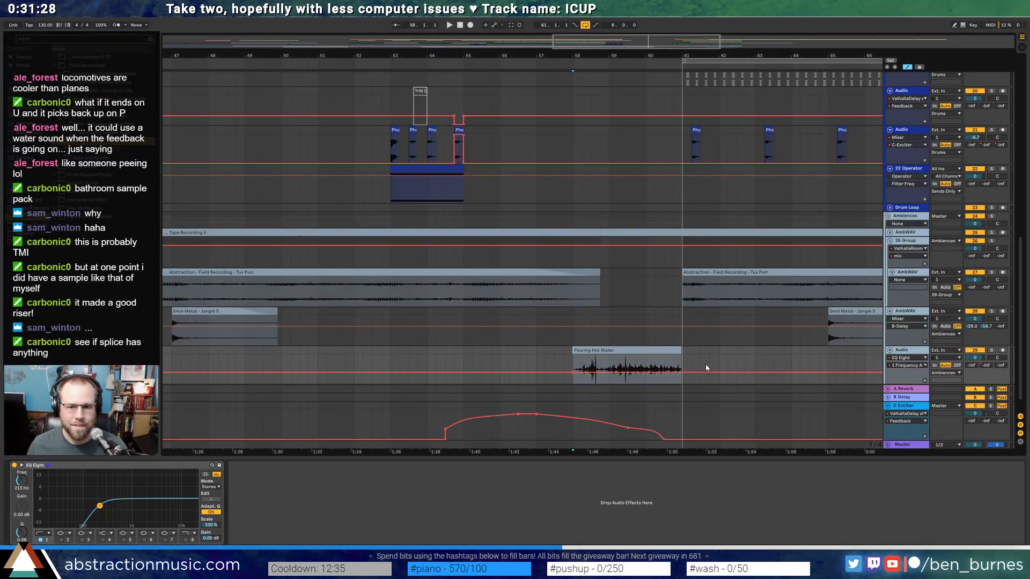
click(682, 372)
drag(682, 372, 682, 364)
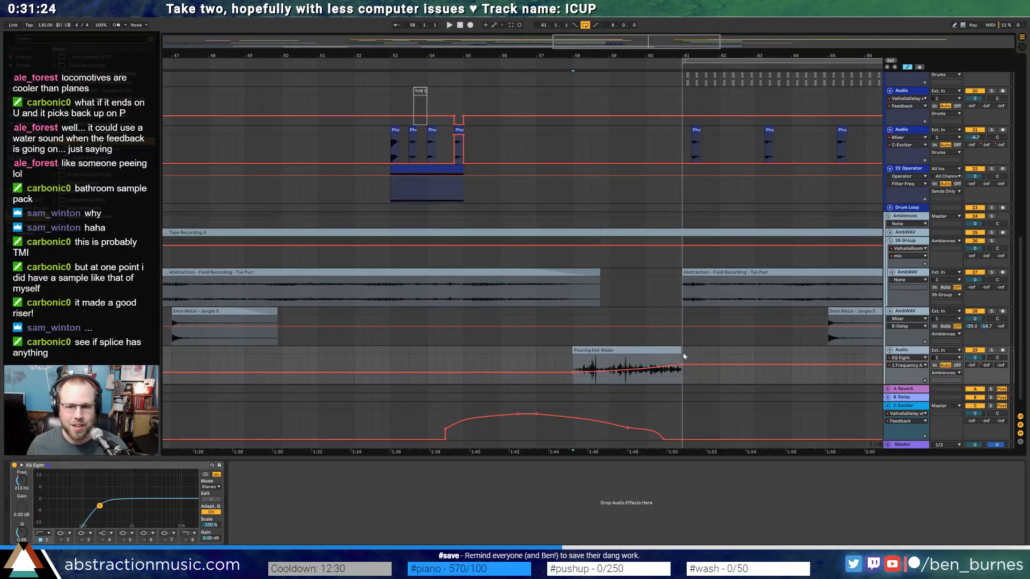
click(679, 351)
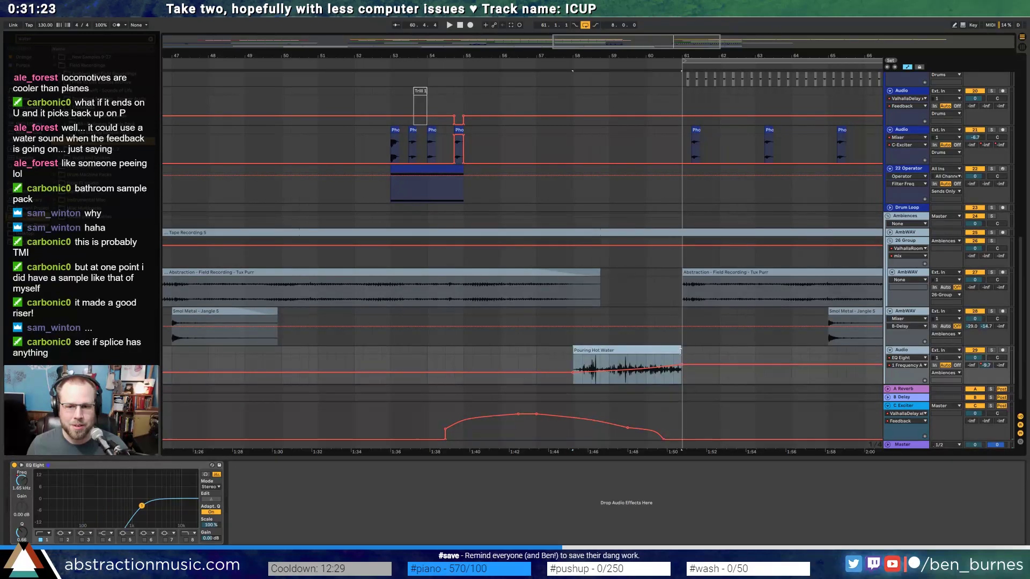
- Play the arrangement from shortly before bar 53 and raise the water track's A-Reverb send to about -26 dB
click(372, 351)
key(space)
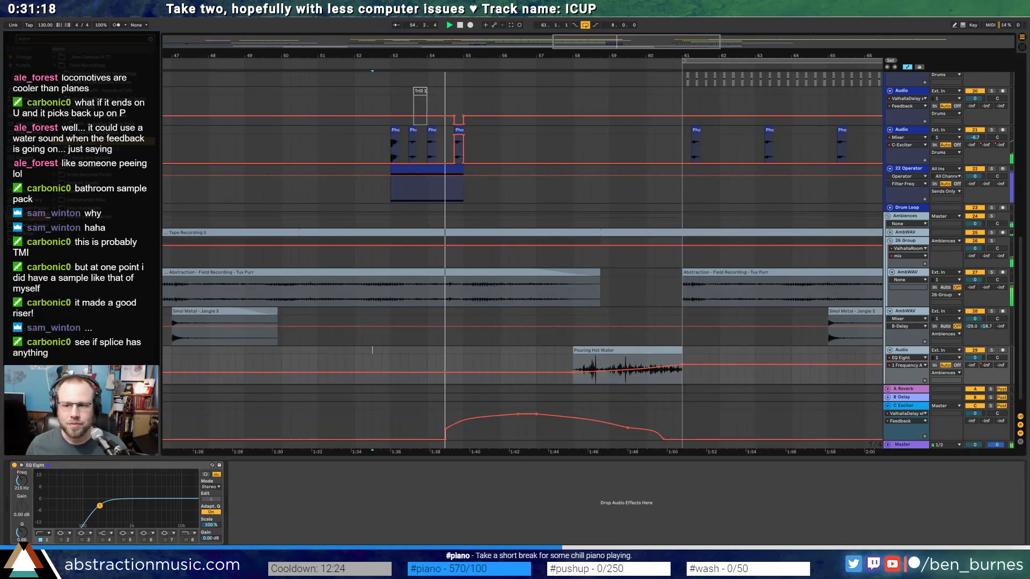
click(972, 366)
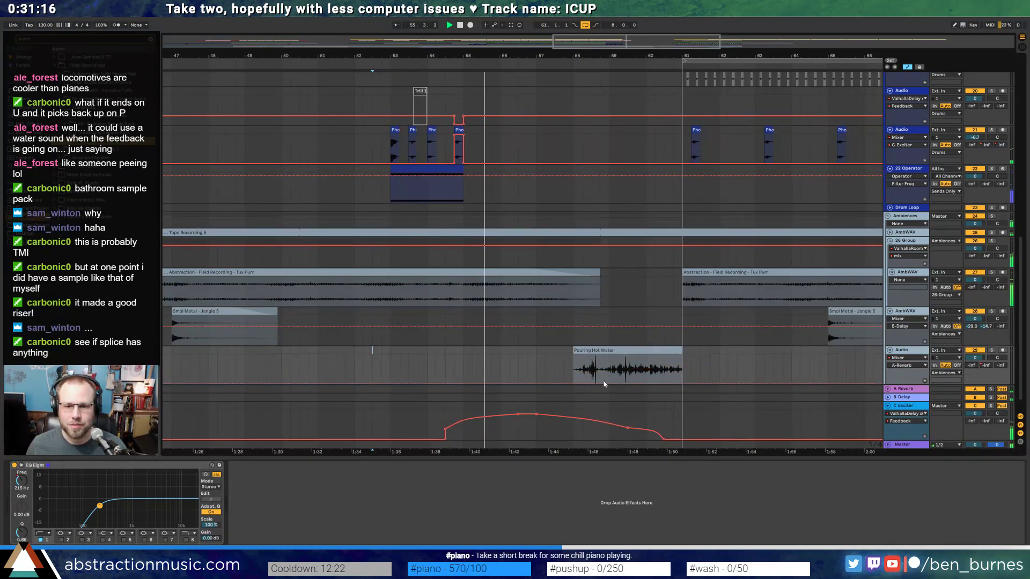
drag(972, 365, 972, 348)
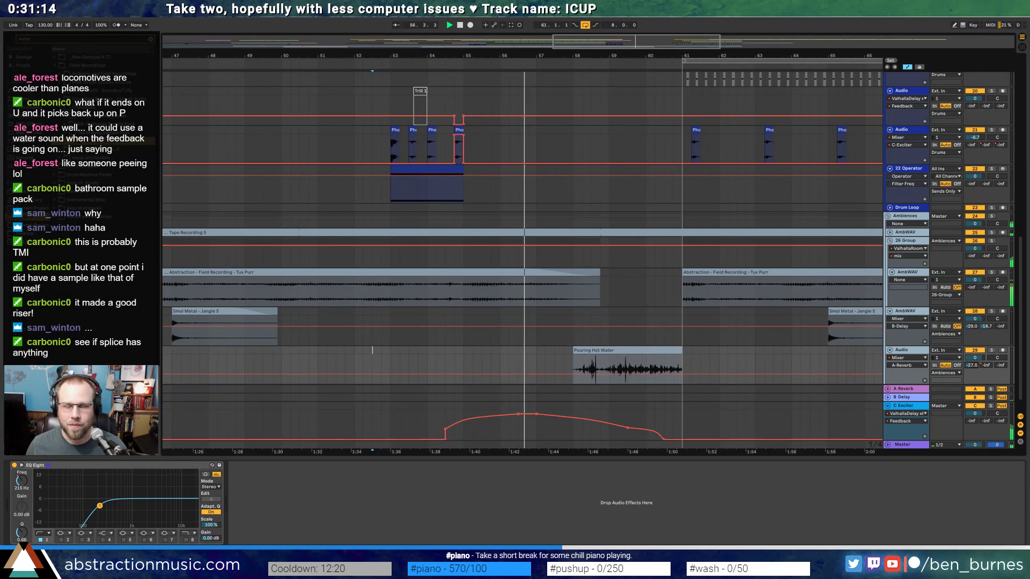
- Hide the automation lanes and give the Pouring Hot Water clip a curved fade-in across most of its length
key(a)
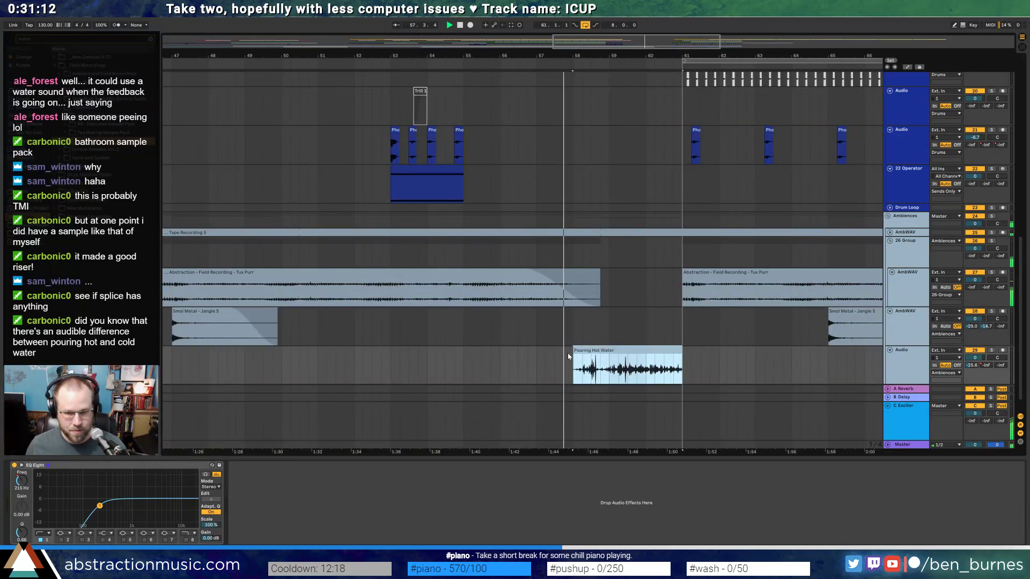
drag(574, 349, 672, 351)
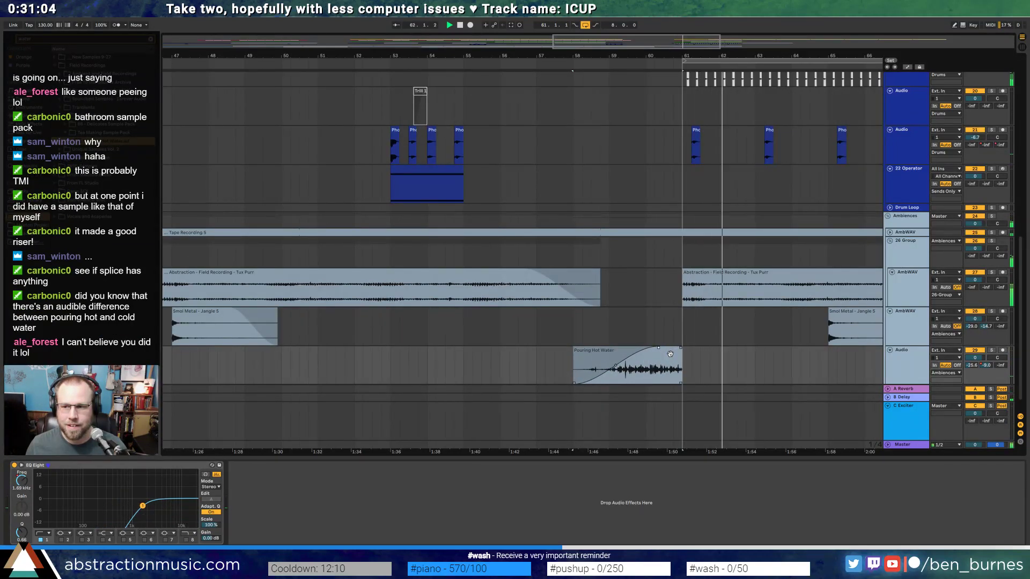
- Turn on warping for the Pouring Hot Water clip and lower its gain to about -0.63 dB
click(670, 354)
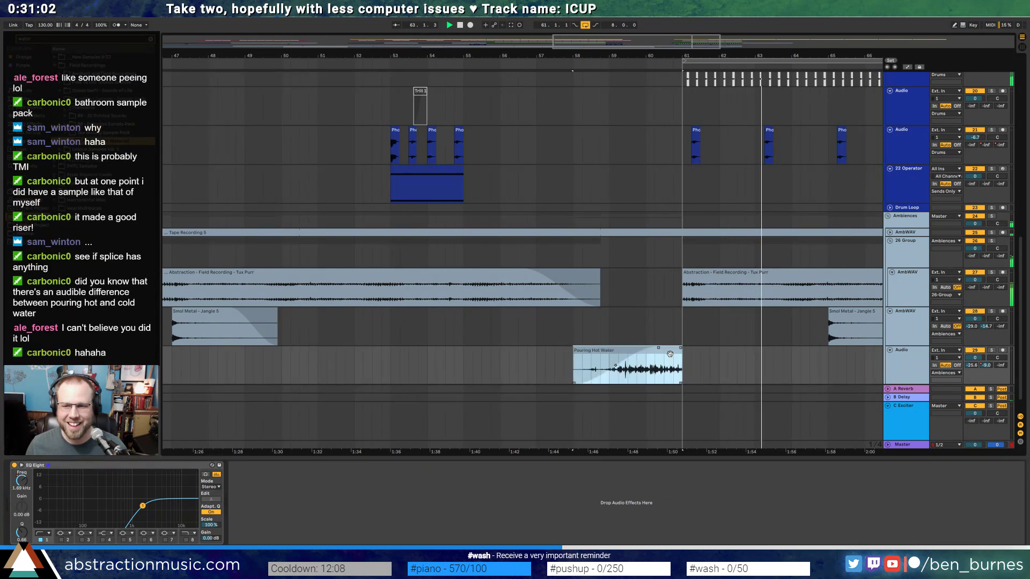
double_click(670, 354)
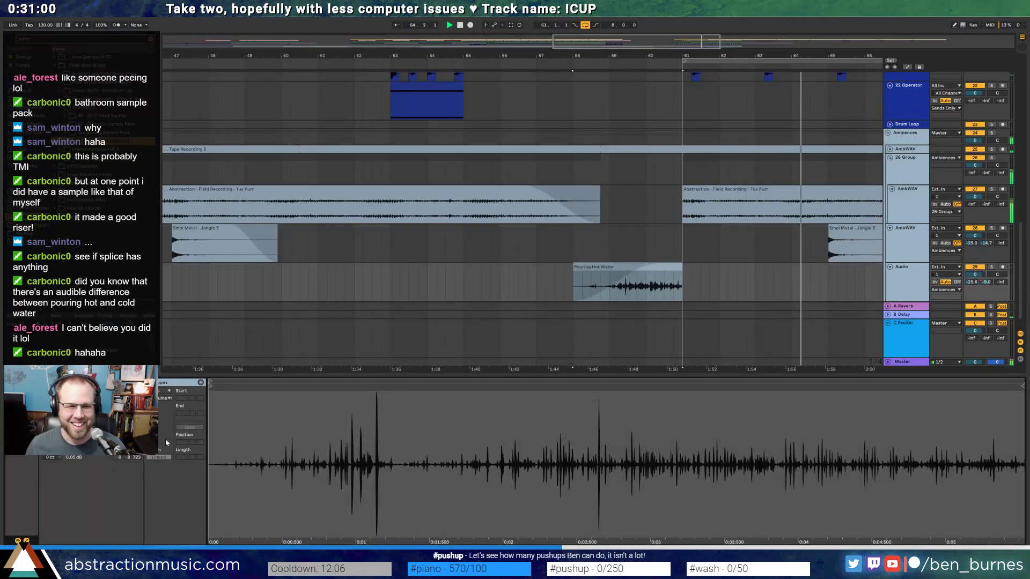
key(space)
drag(682, 285, 702, 285)
key(ctrl+z)
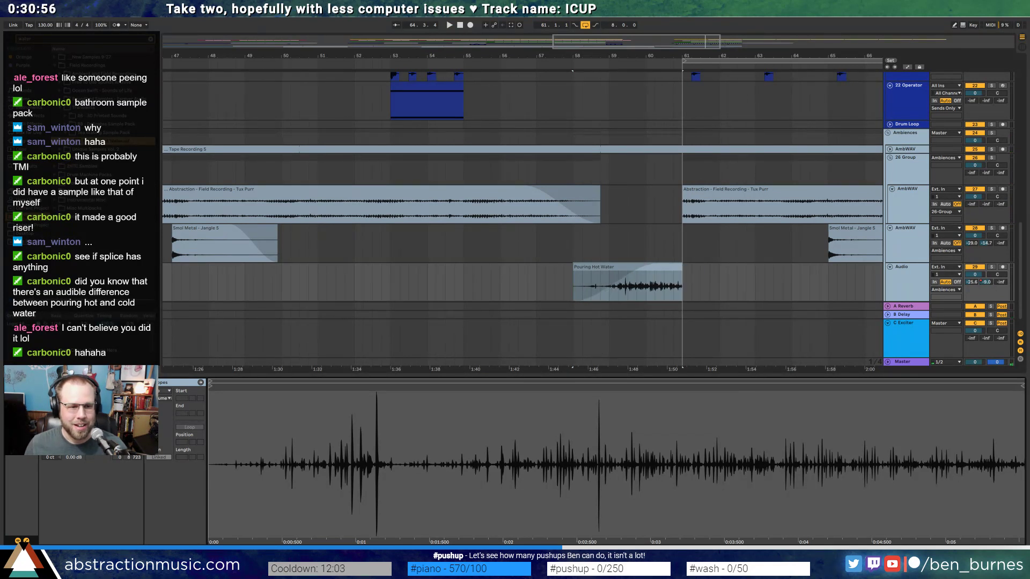
click(100, 392)
drag(74, 421, 74, 424)
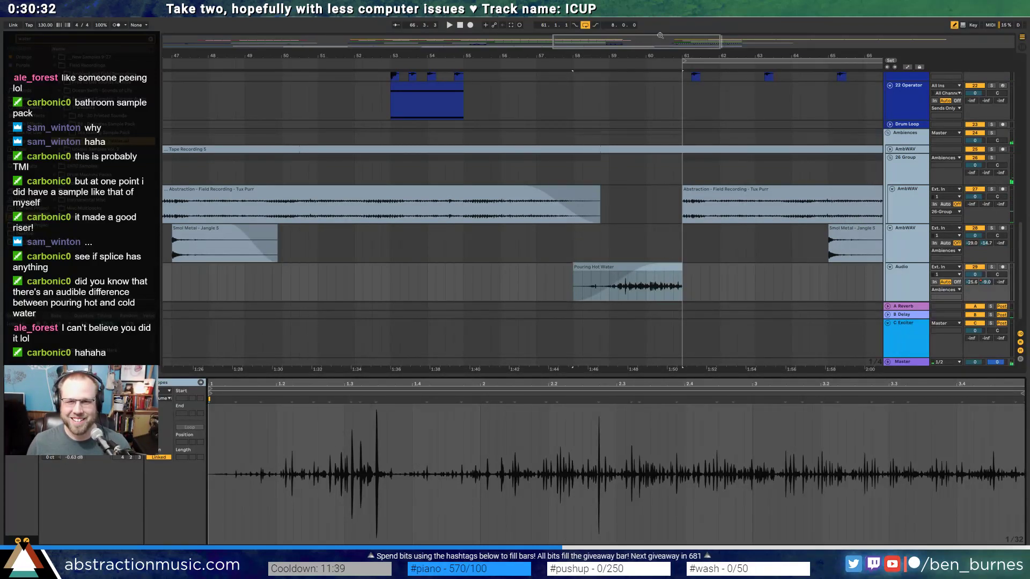
- Play the arrangement through the breakdown before bar 61 and show the Pad track's devices
drag(660, 36, 660, 12)
key(shift+Tab)
key(space)
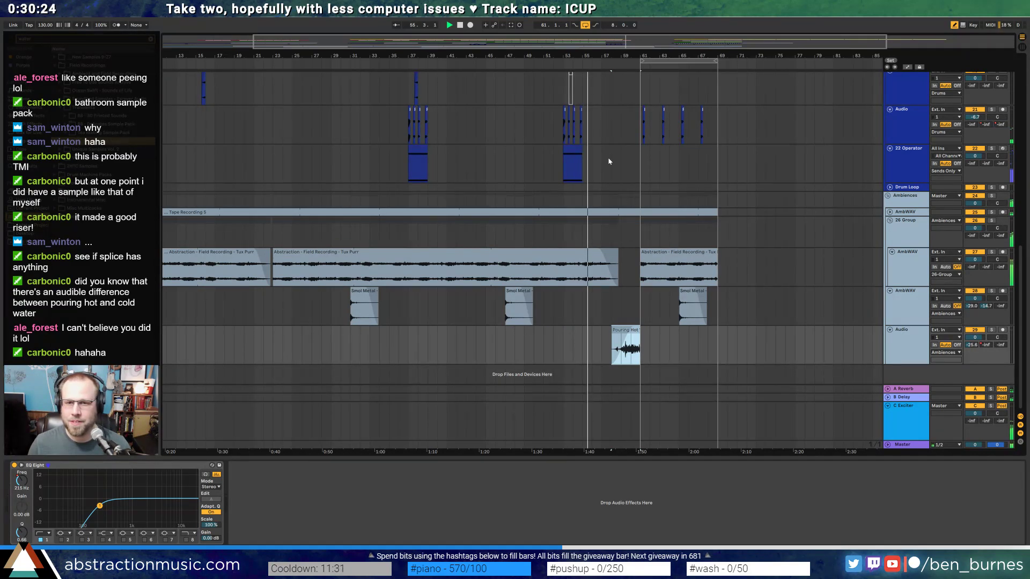
scroll(608, 156, up, 8)
scroll(598, 146, up, 4)
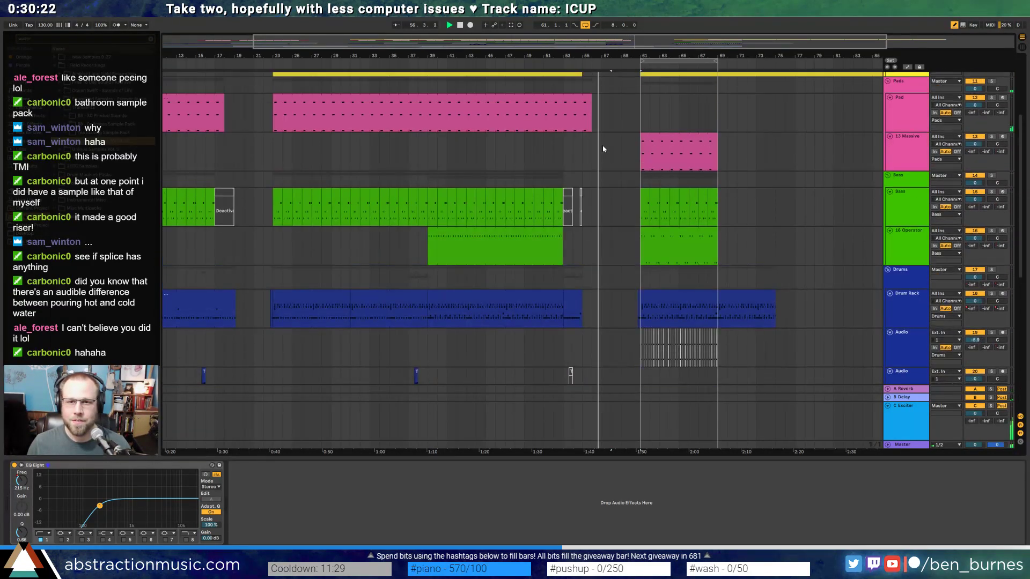
scroll(601, 134, up, 5)
click(538, 144)
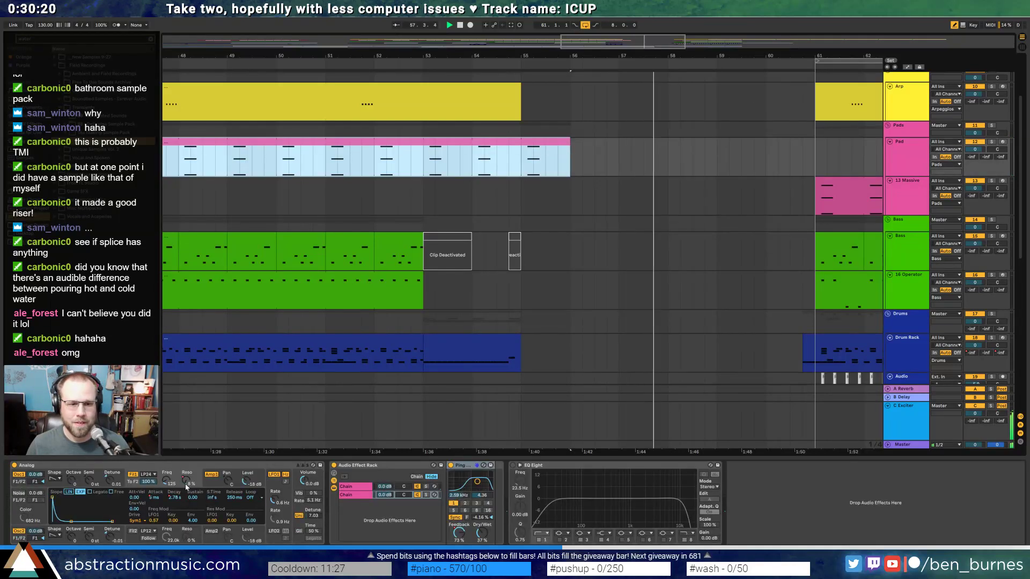
- Automate the Pad's Analog FEG1 Decay to drop right after bar 55 to the low level it has before bar 50
key(a)
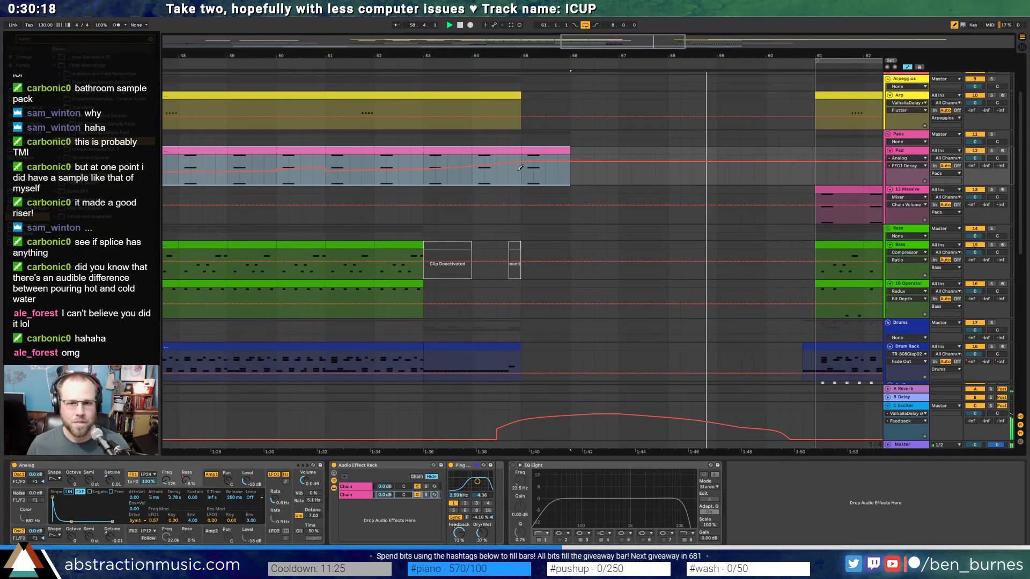
drag(525, 174, 539, 167)
click(529, 168)
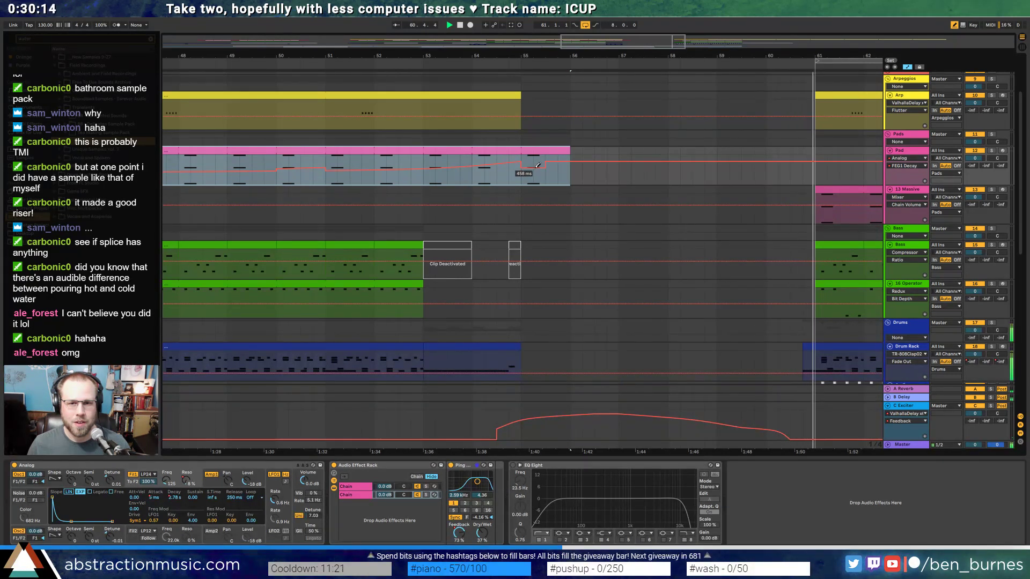
key(b)
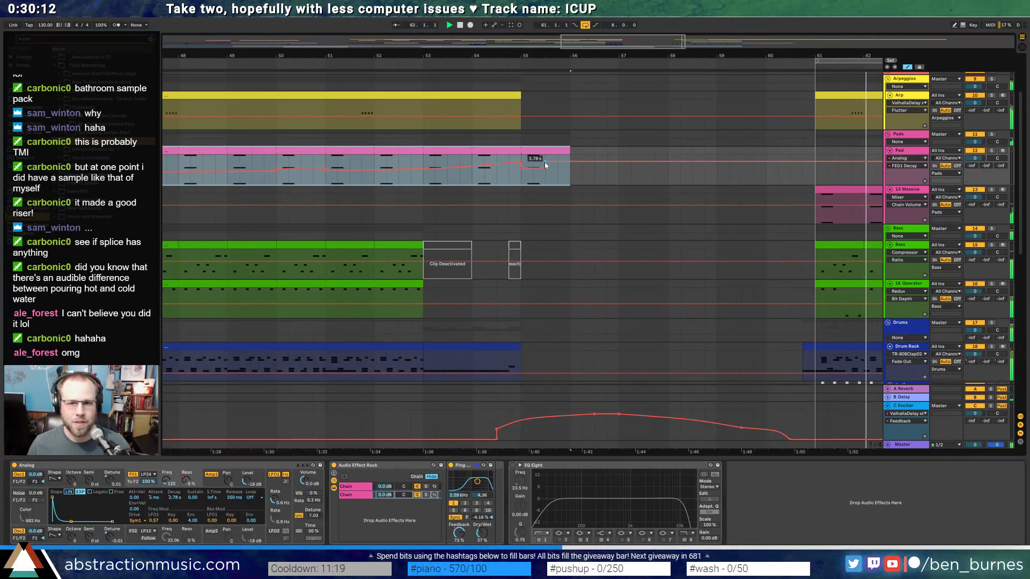
drag(545, 162, 546, 168)
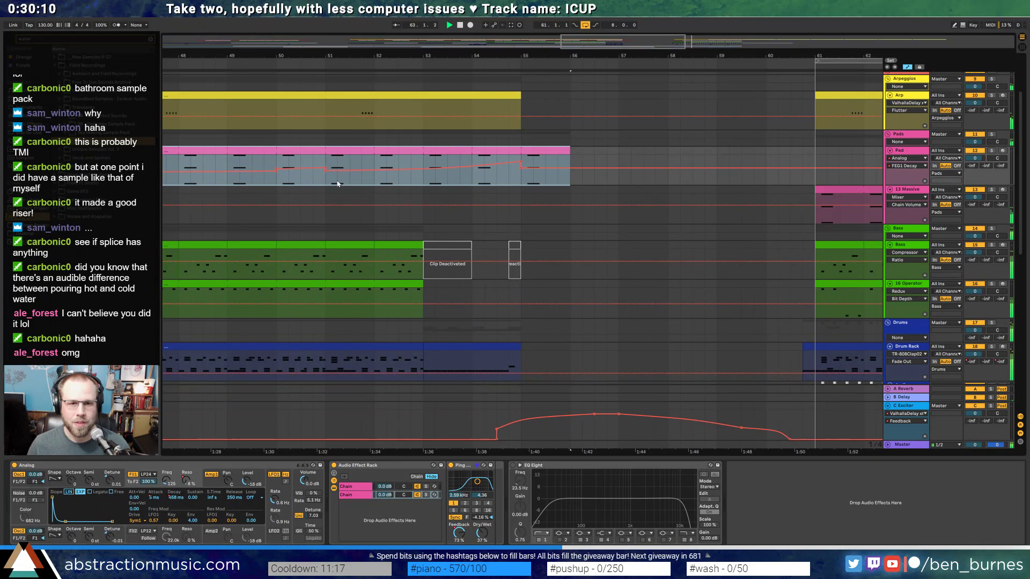
drag(338, 183, 361, 182)
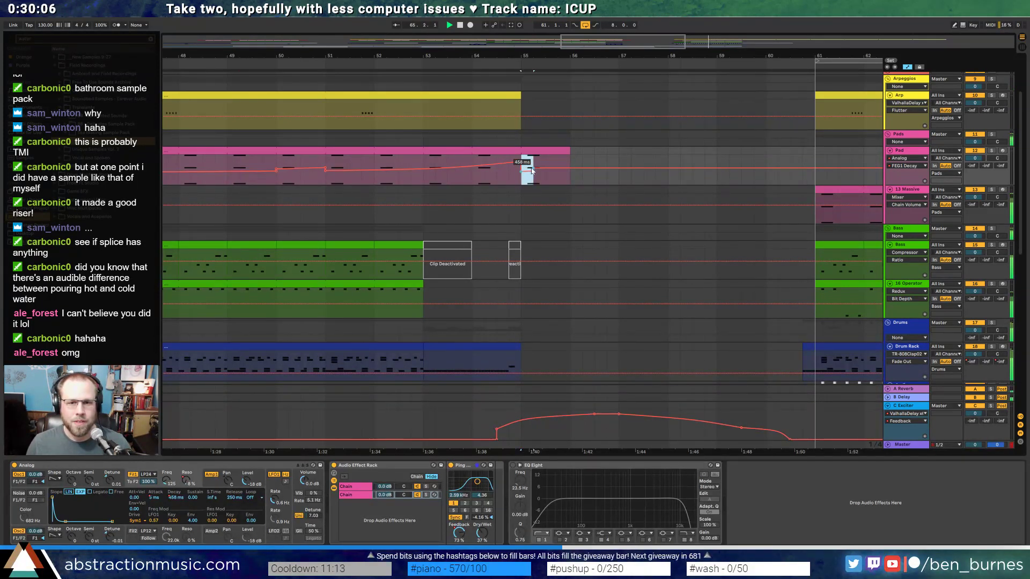
drag(532, 170, 534, 172)
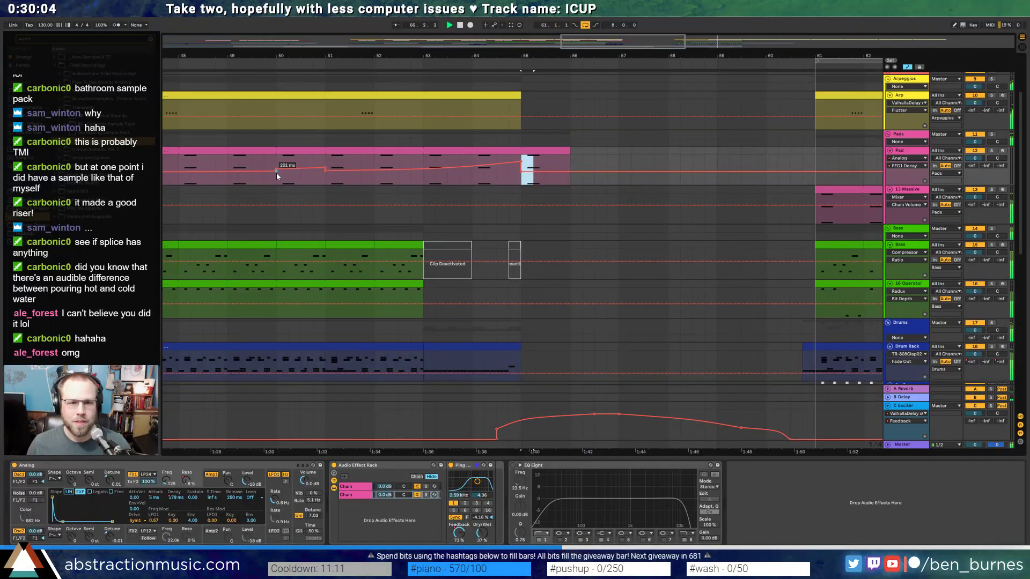
- Shorten the Pouring Hot Water clip to end one beat before bar 61 and play the transition from bar 60
drag(654, 48, 671, 48)
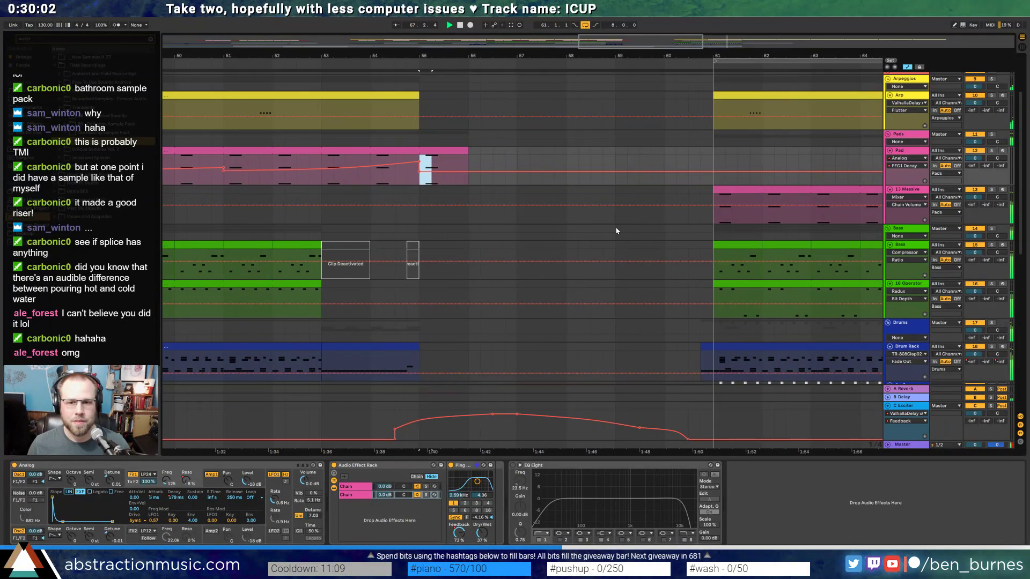
scroll(606, 261, down, 10)
scroll(705, 325, down, 3)
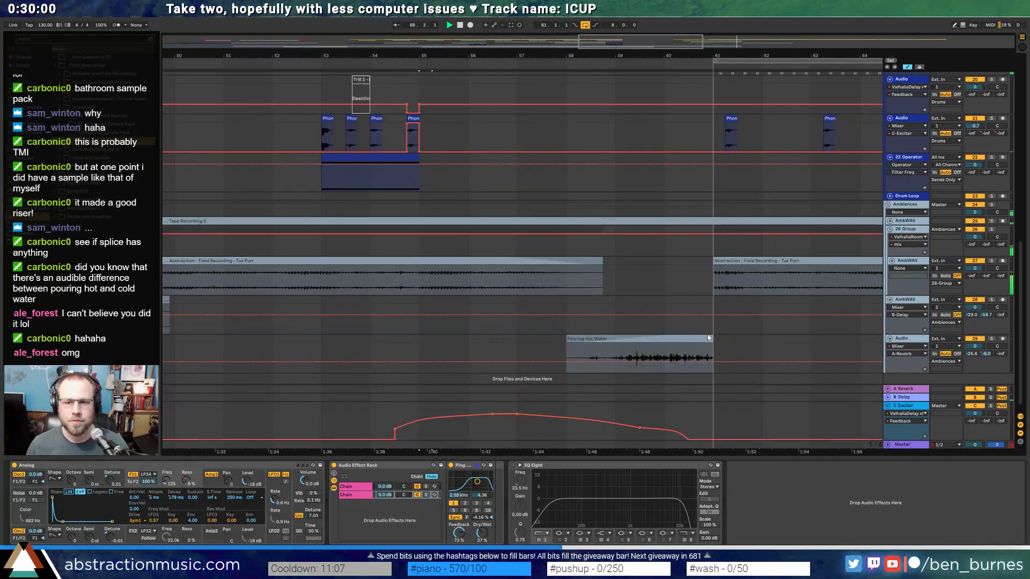
drag(713, 343, 700, 343)
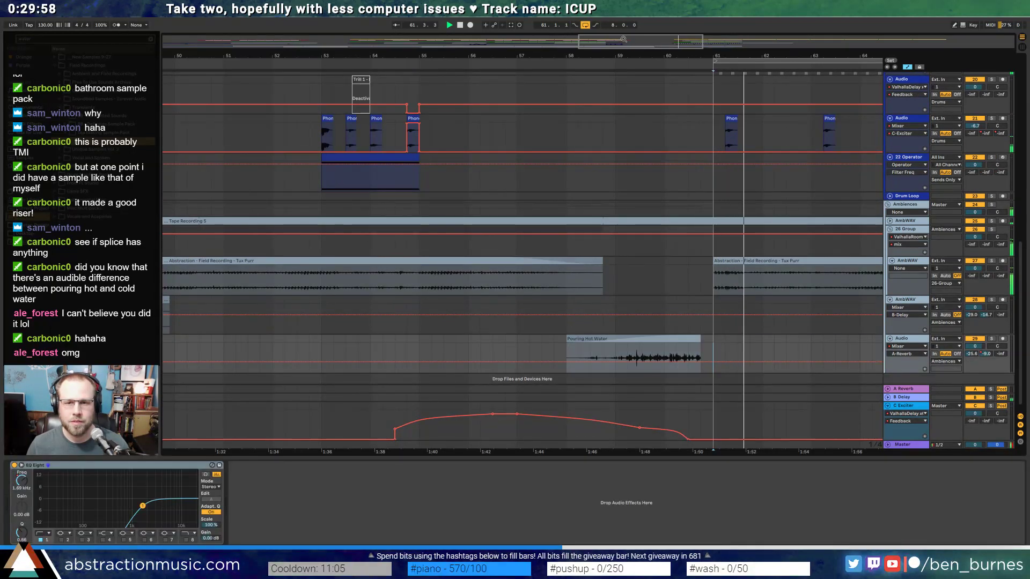
key(space)
click(667, 66)
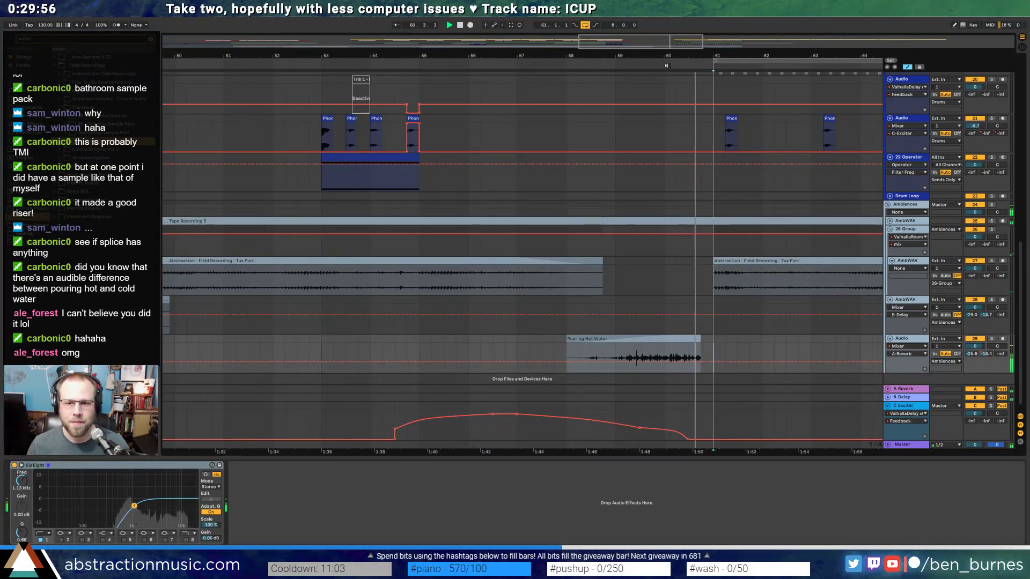
- Hide the automation lanes and lower the volume of the Smol Metal - Jangle clip's track to about -8 dB
scroll(700, 258, down, 2)
scroll(616, 260, right, 3)
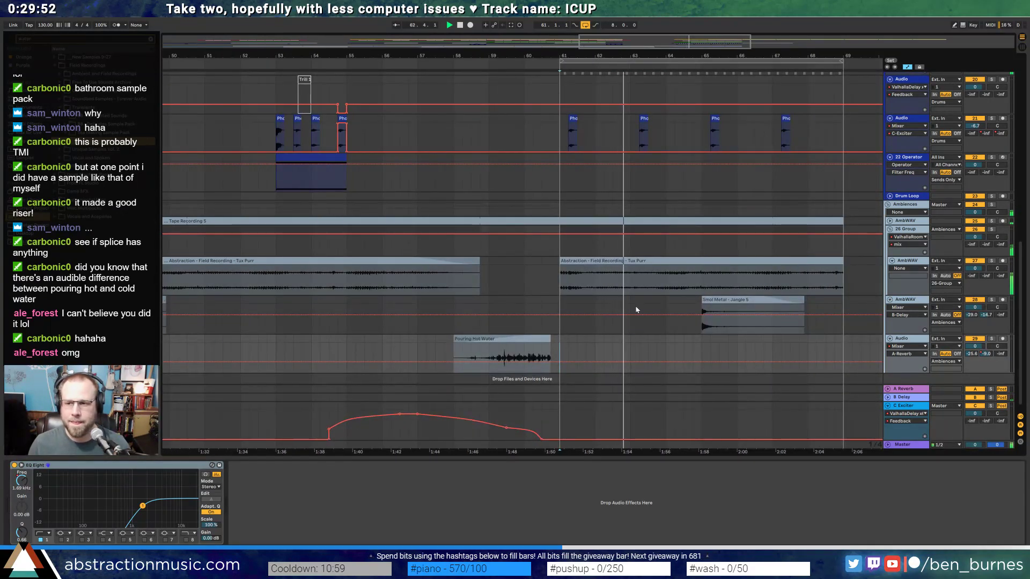
scroll(681, 79, down, 3)
scroll(681, 79, right, 3)
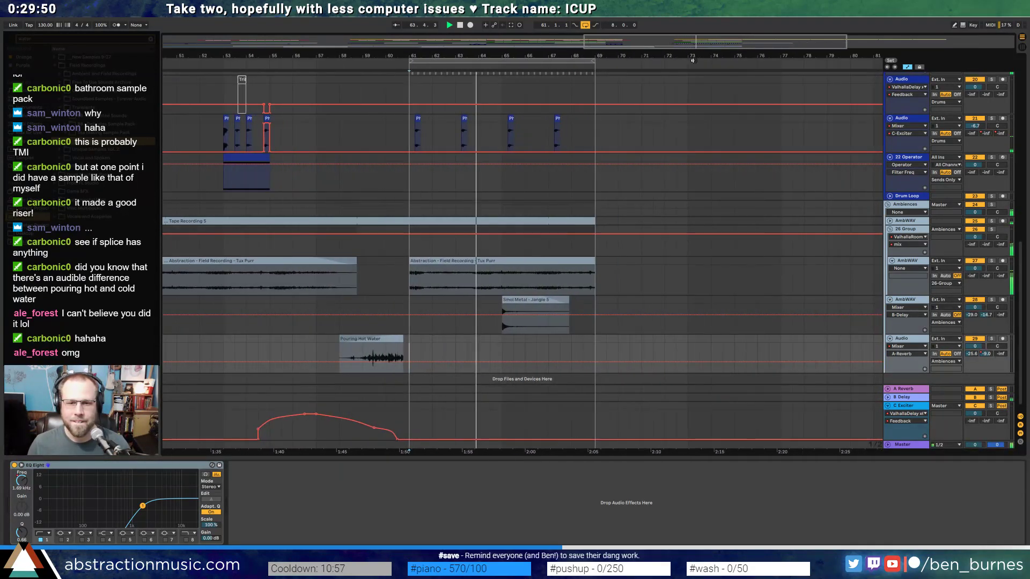
scroll(605, 242, up, 4)
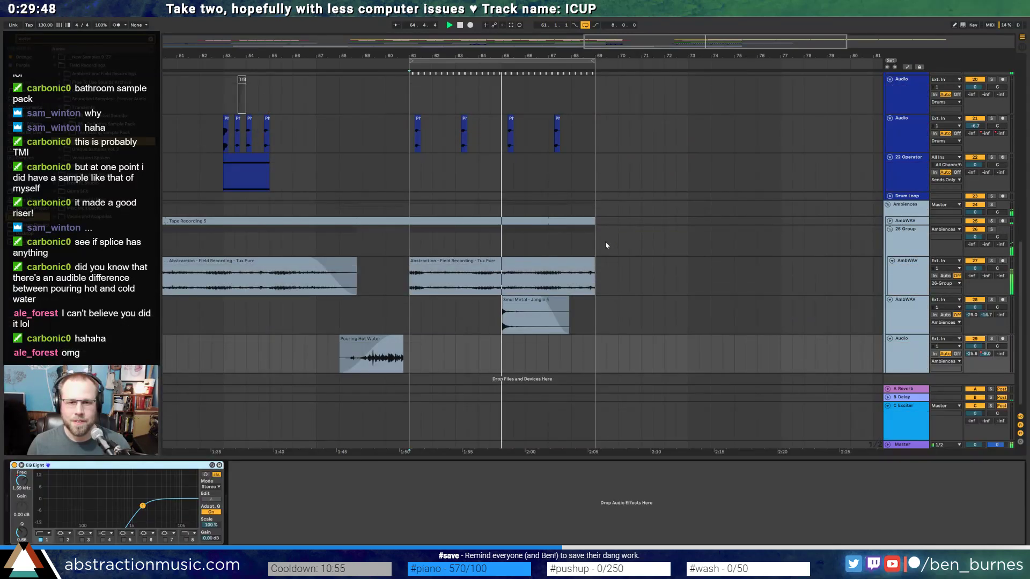
scroll(605, 245, up, 2)
scroll(523, 319, down, 6)
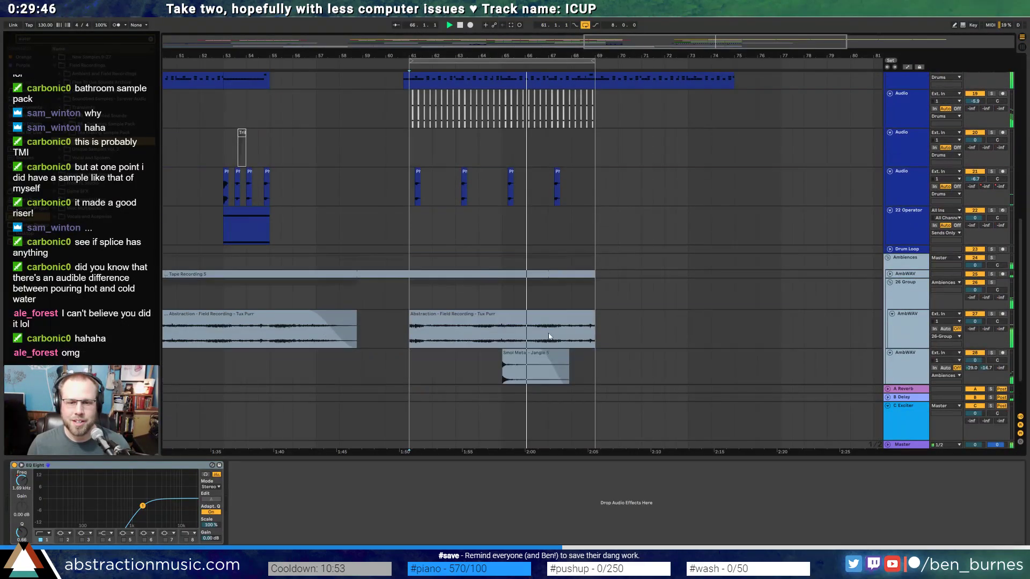
click(524, 319)
drag(974, 316, 976, 324)
click(596, 318)
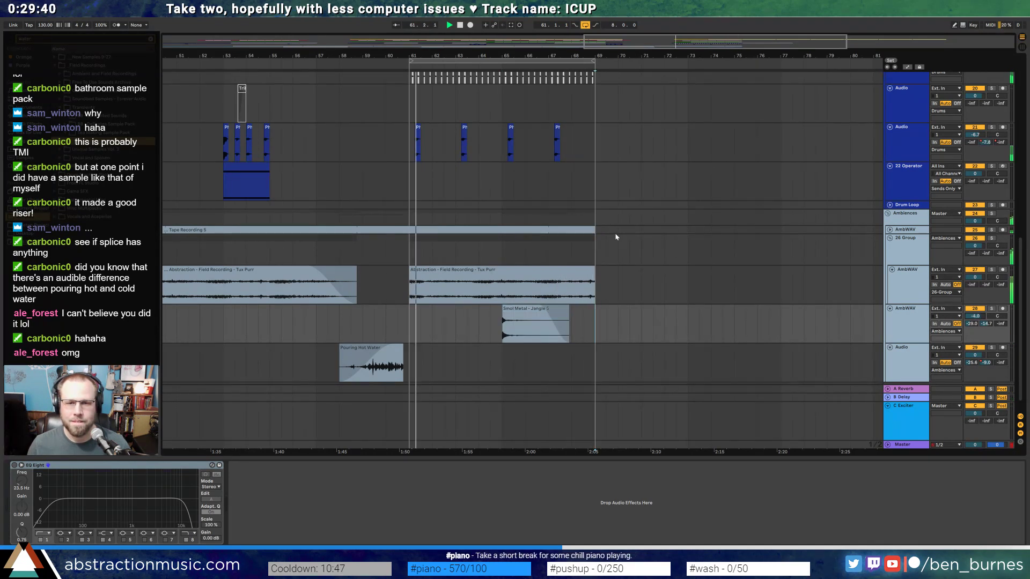
- Insert a Ping Pong Delay after the Drum Rack's TR-808Clap02 sampler, with the filter at about 2.4 kHz and Dry/Wet at 35%
scroll(616, 250, up, 2)
scroll(617, 252, up, 8)
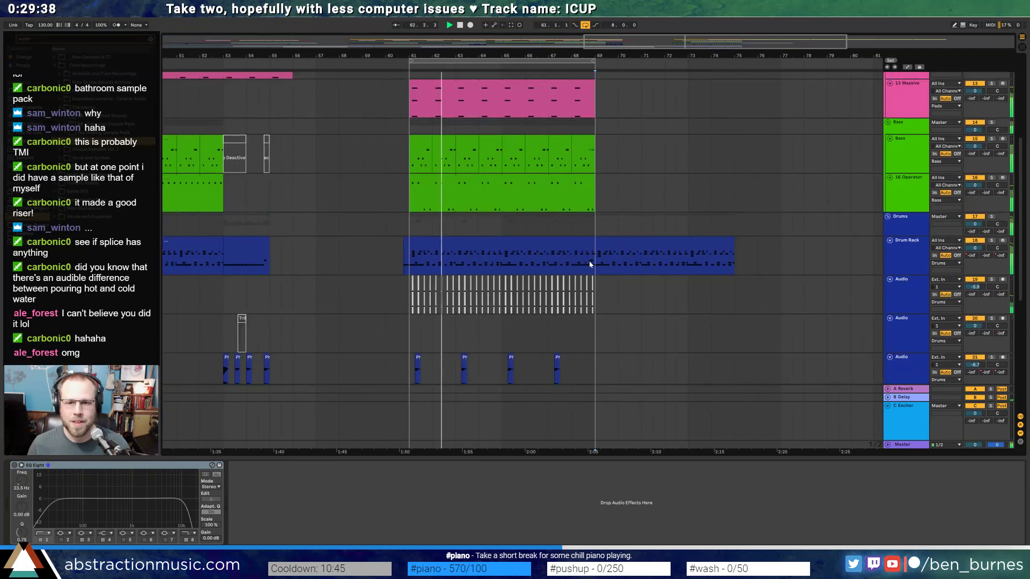
click(589, 264)
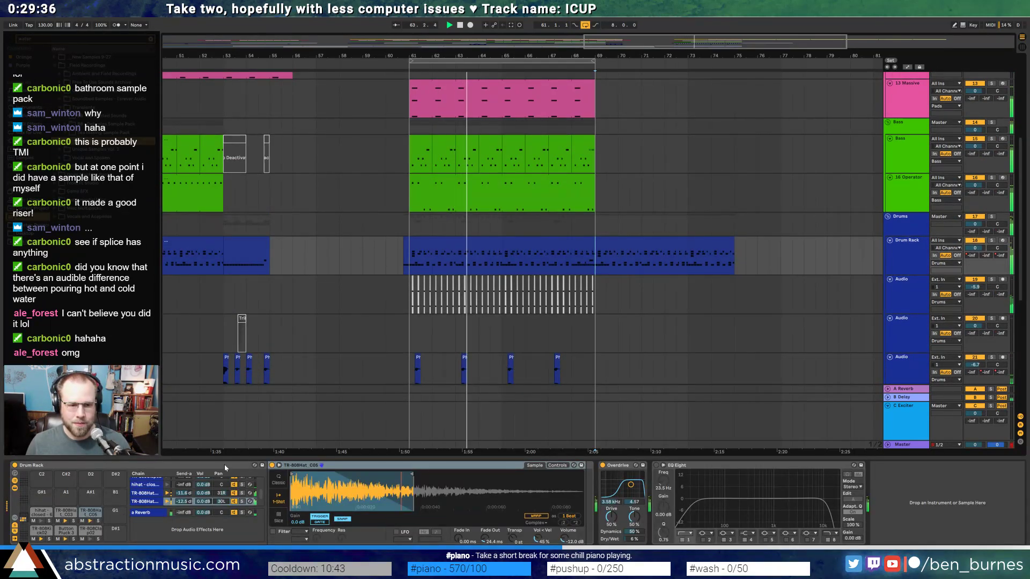
click(85, 535)
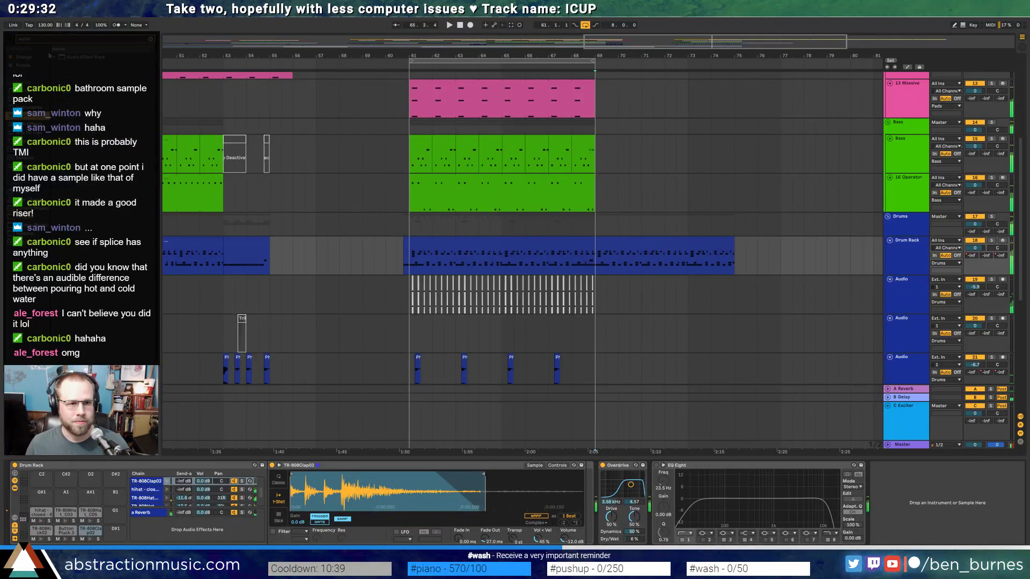
key(BackSpace)
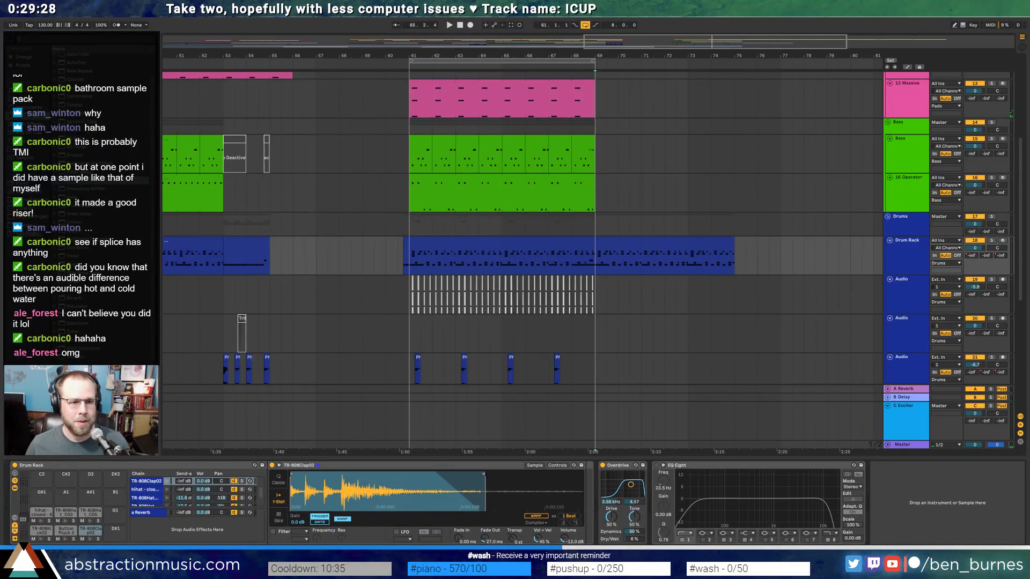
drag(82, 273, 594, 479)
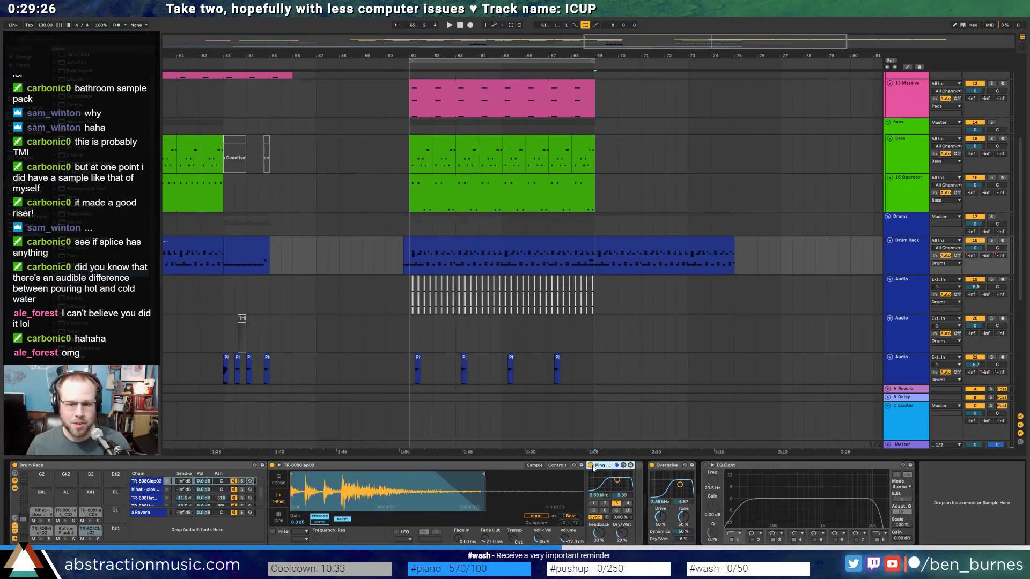
drag(621, 532, 622, 534)
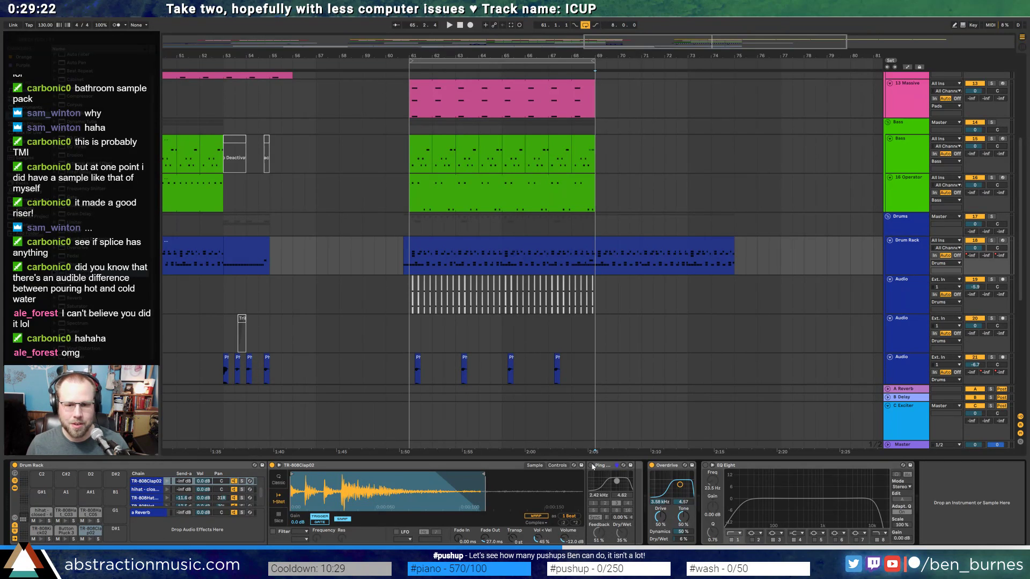
- Automate the clap's Ping Pong Delay to stay off before bar 61 and switch on from bar 61
key(a)
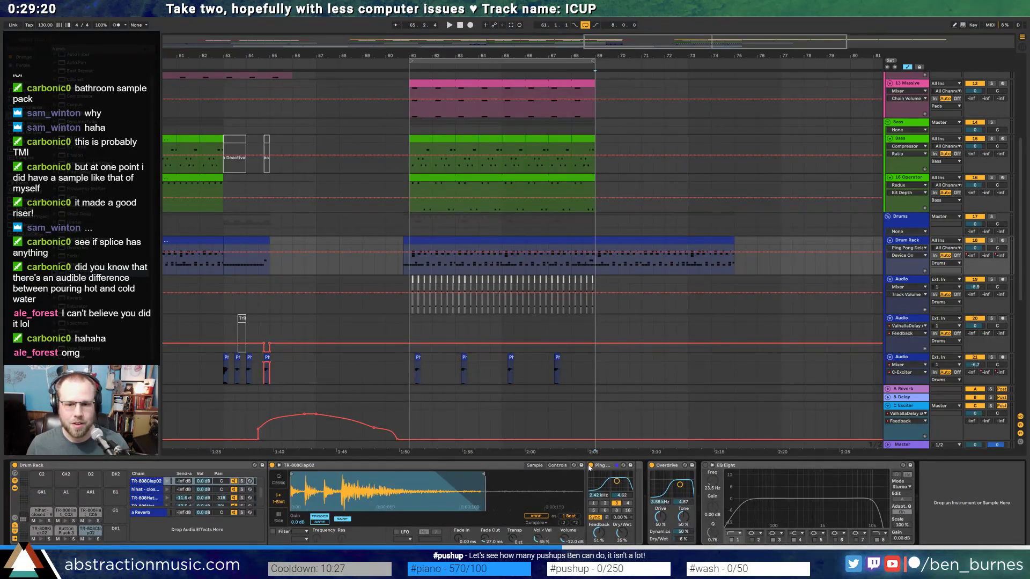
click(590, 466)
click(409, 268)
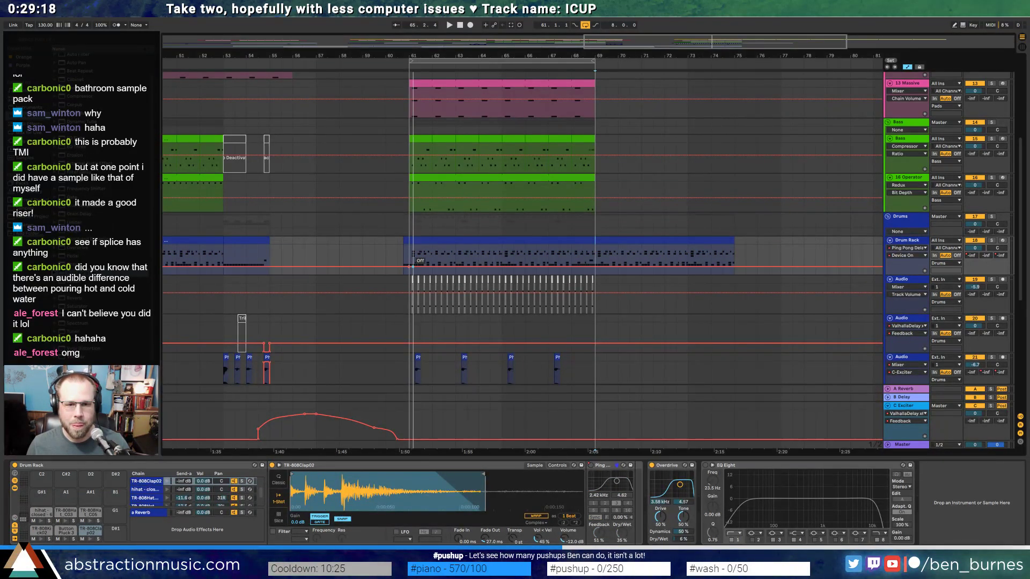
drag(411, 267, 441, 256)
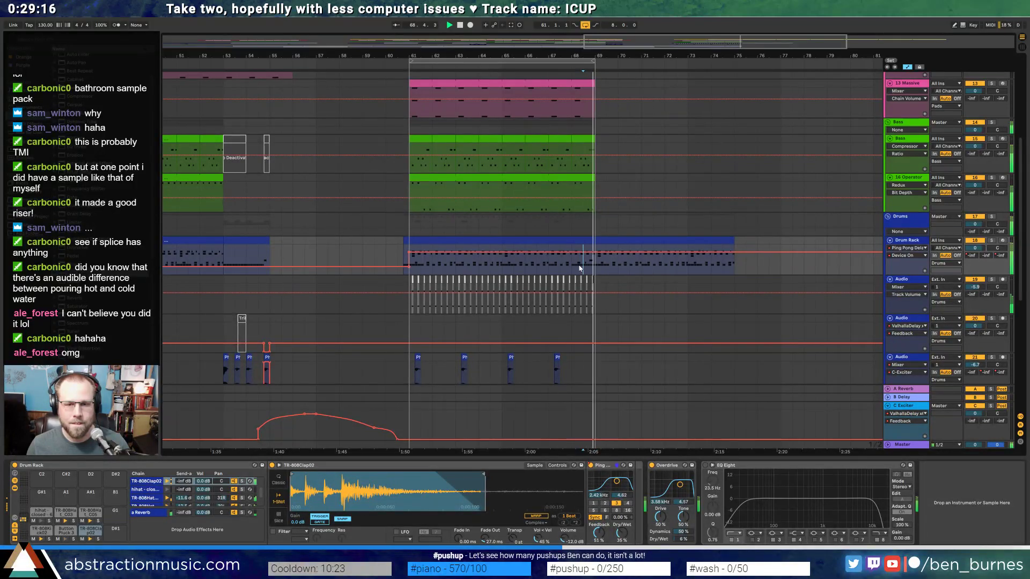
key(a)
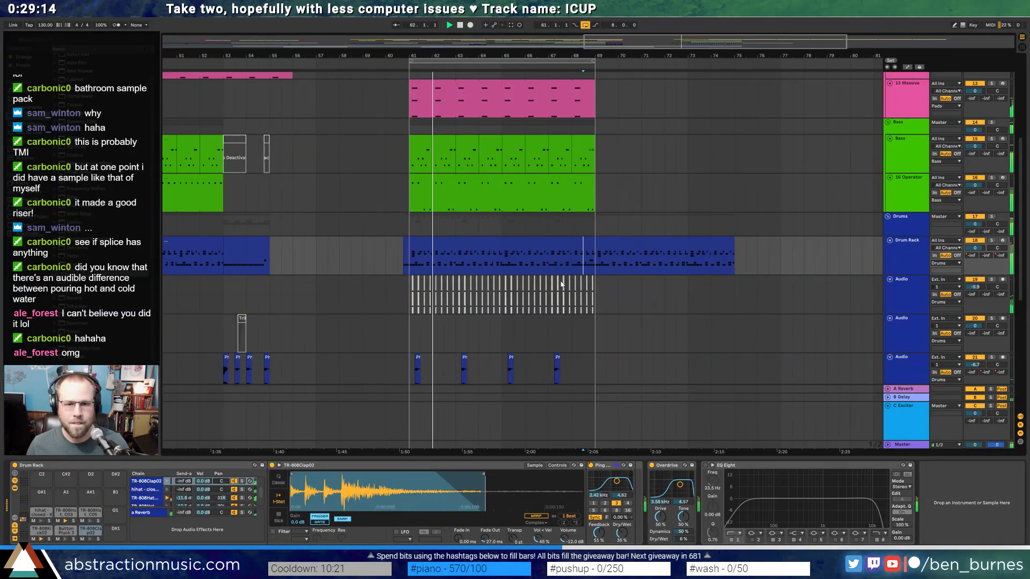
- Extend the Drum Rack clip to bar 77 and reactivate the short audio clips beneath it from bar 61 to 69
mouse_move(735, 248)
mouse_down()
mouse_move(817, 243)
mouse_move(770, 244)
mouse_up()
click(747, 270)
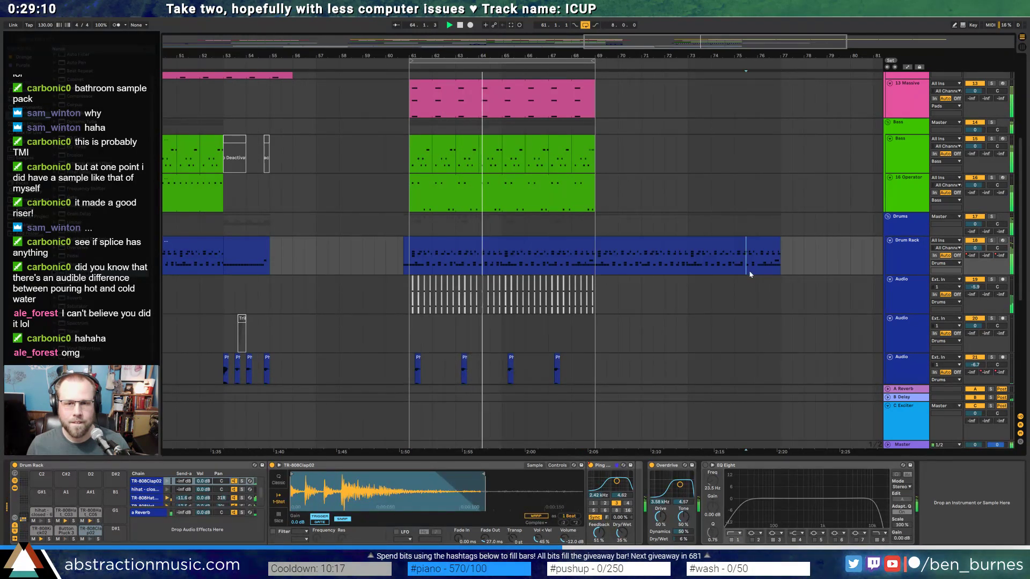
drag(595, 294, 413, 296)
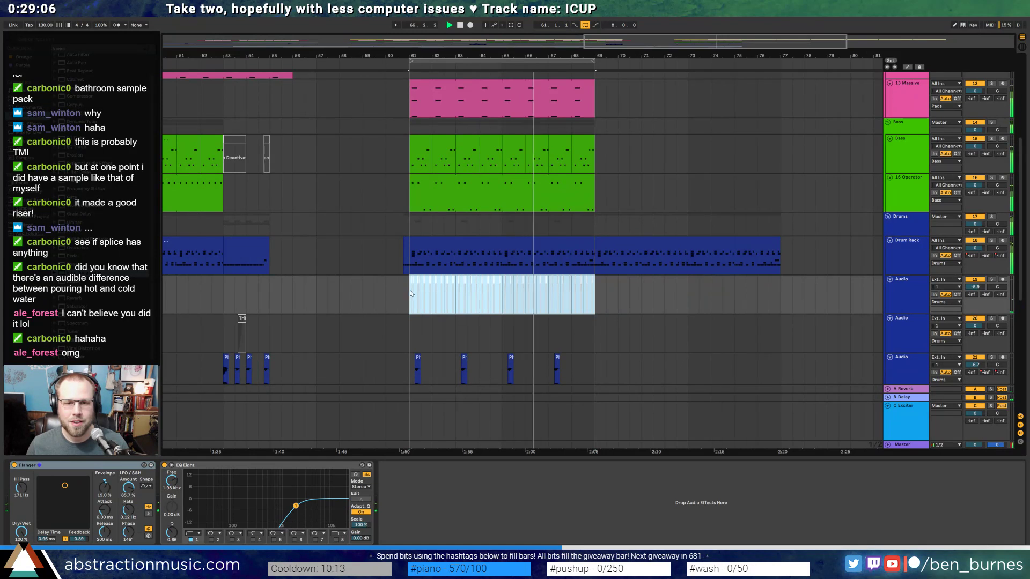
key(0)
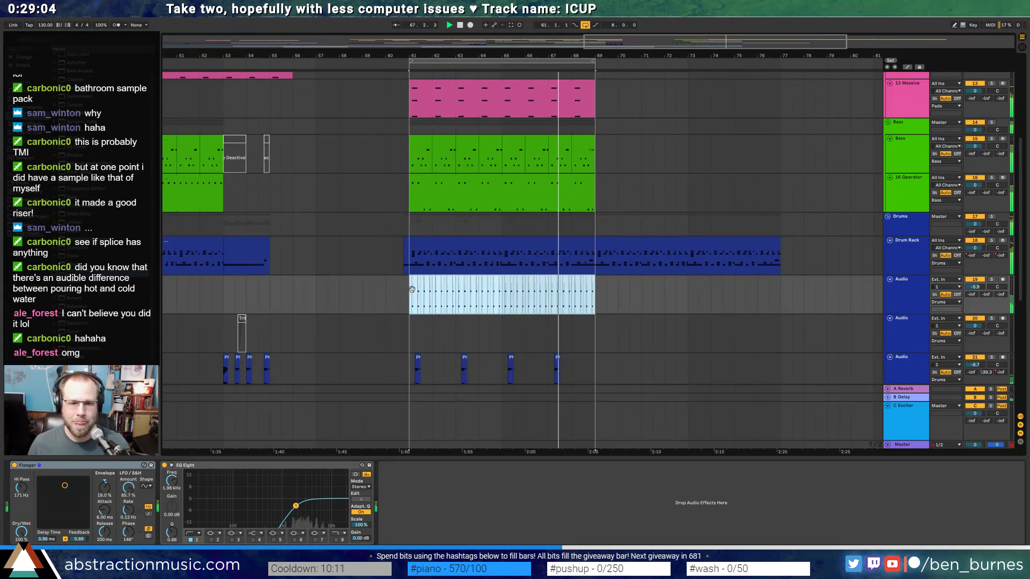
- Deactivate the short audio clips beneath the Drum Rack clip from bar 61 to 69 and stop playback
click(576, 297)
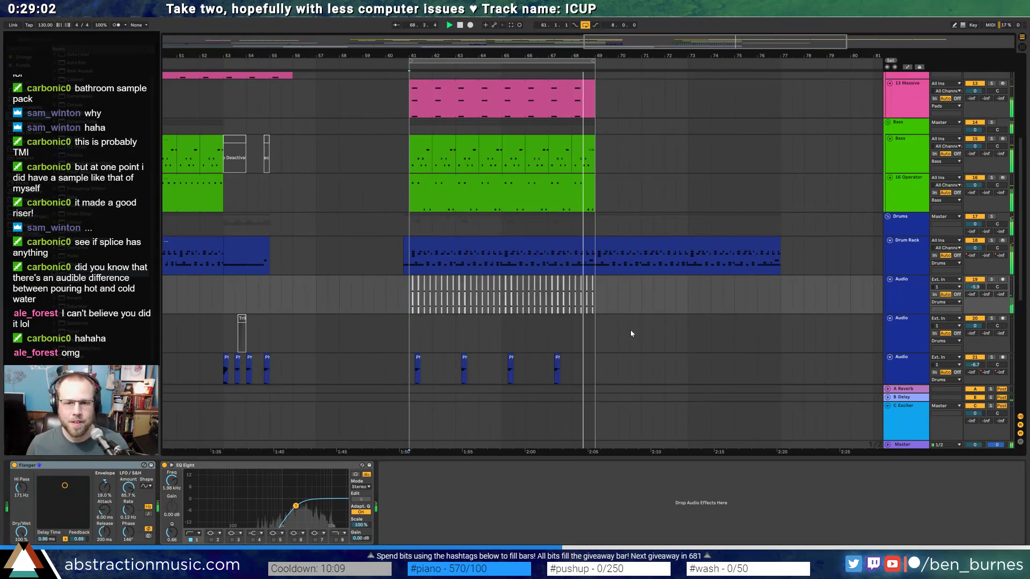
scroll(572, 346, up, 6)
key(space)
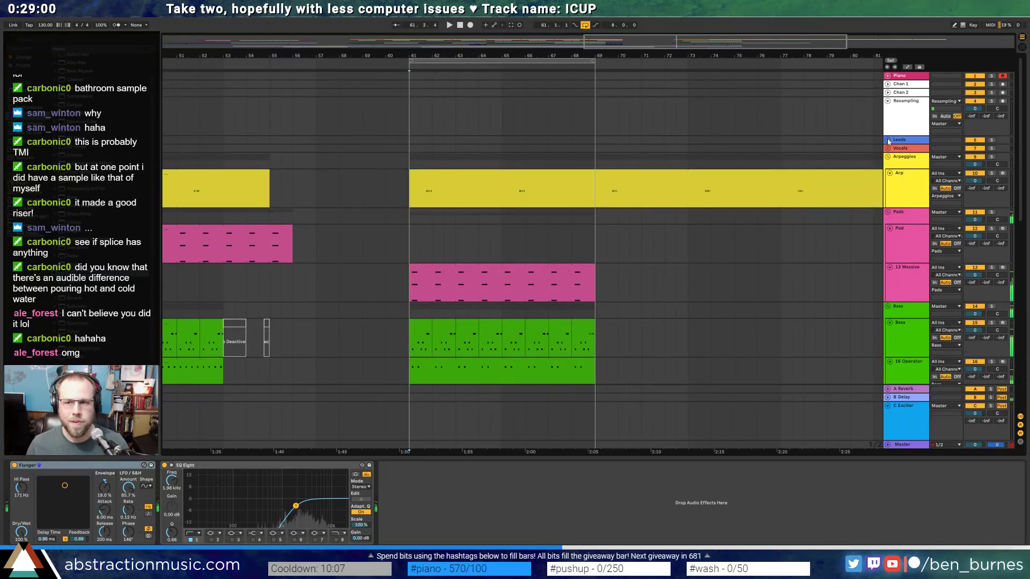
- Unfold the Leads group and its Lead track, and set the insertion point on the Lead track at bar 61
click(888, 140)
click(900, 160)
click(890, 156)
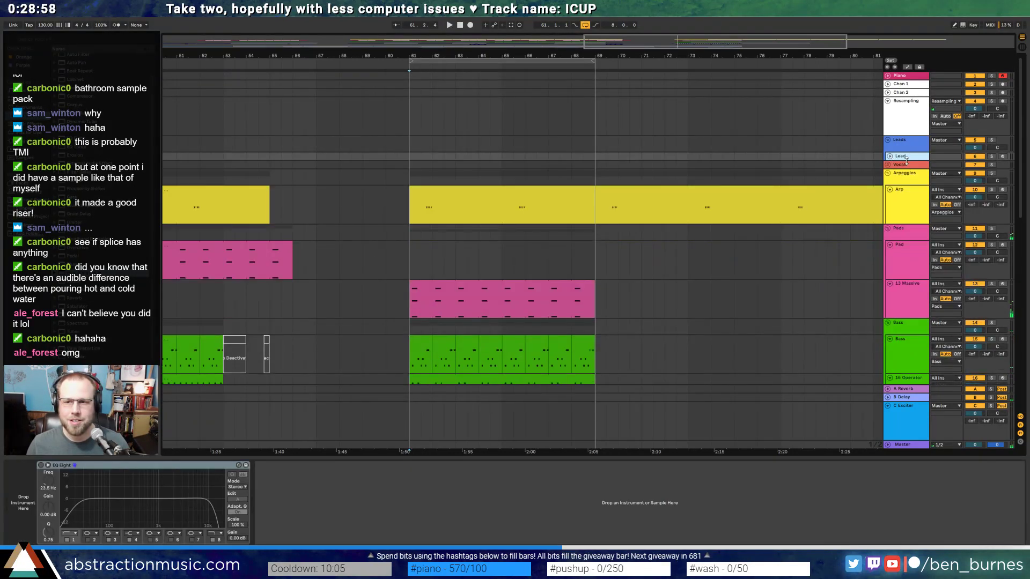
click(890, 157)
click(410, 172)
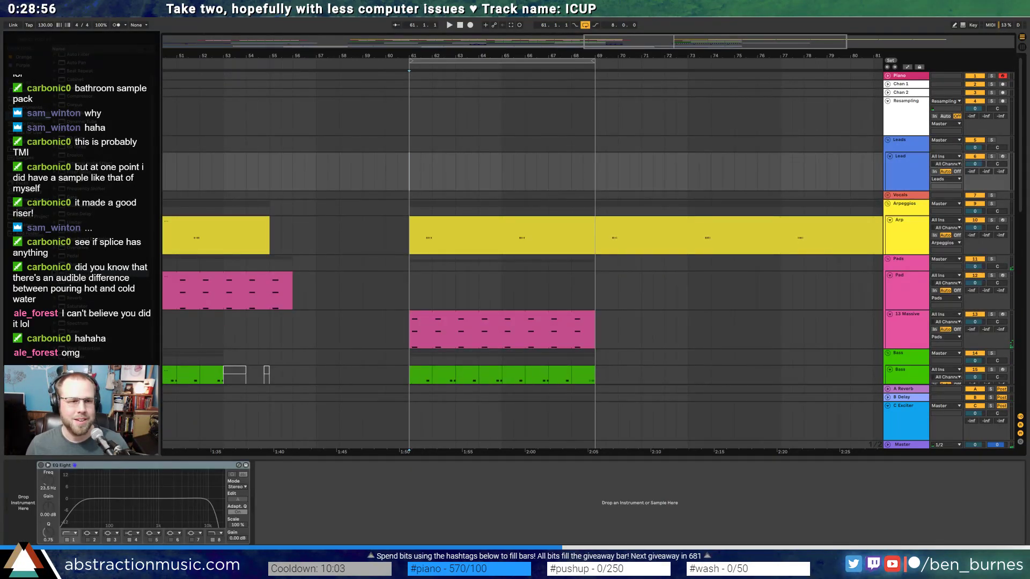
click(36, 107)
drag(67, 58, 427, 173)
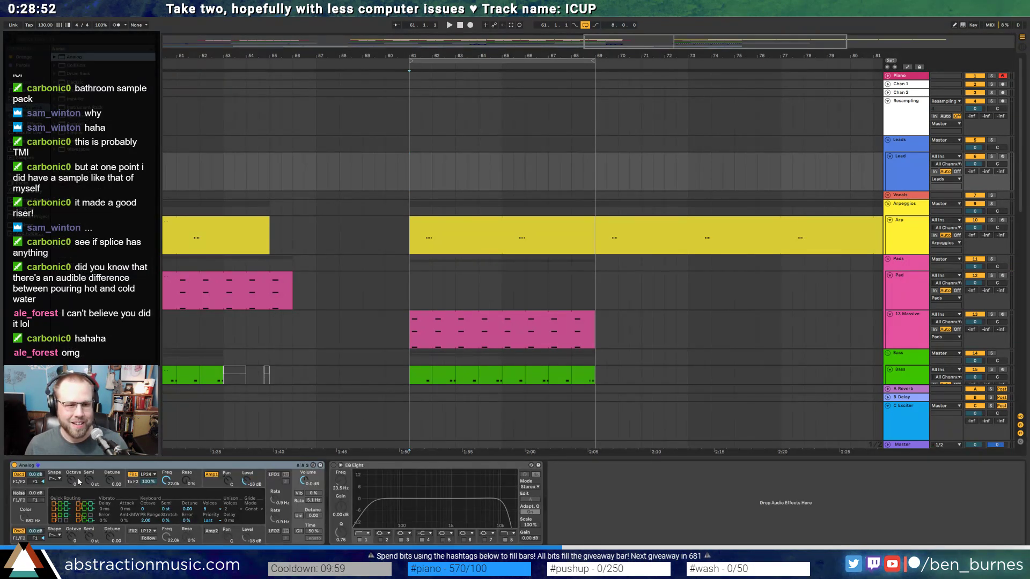
key(Delete)
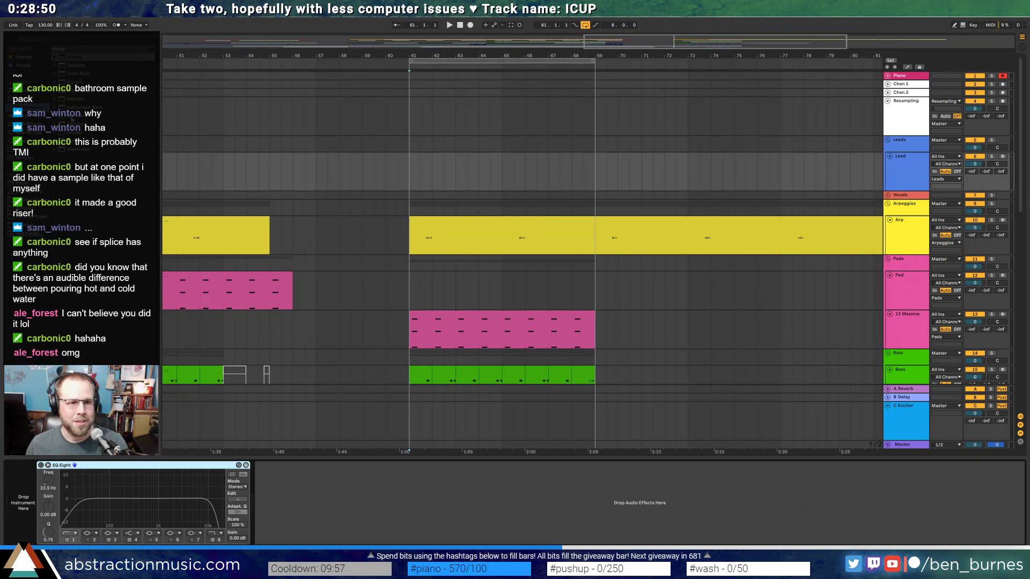
- Load an Operator instrument on the Lead track before the EQ Eight and set its oscillator to a saw waveform
drag(74, 115, 25, 505)
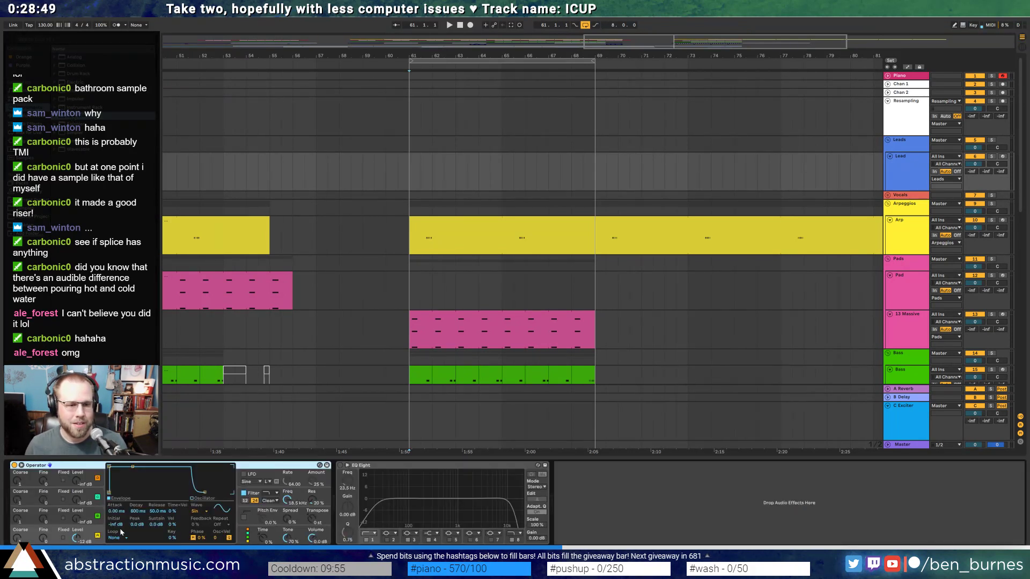
click(204, 513)
click(202, 391)
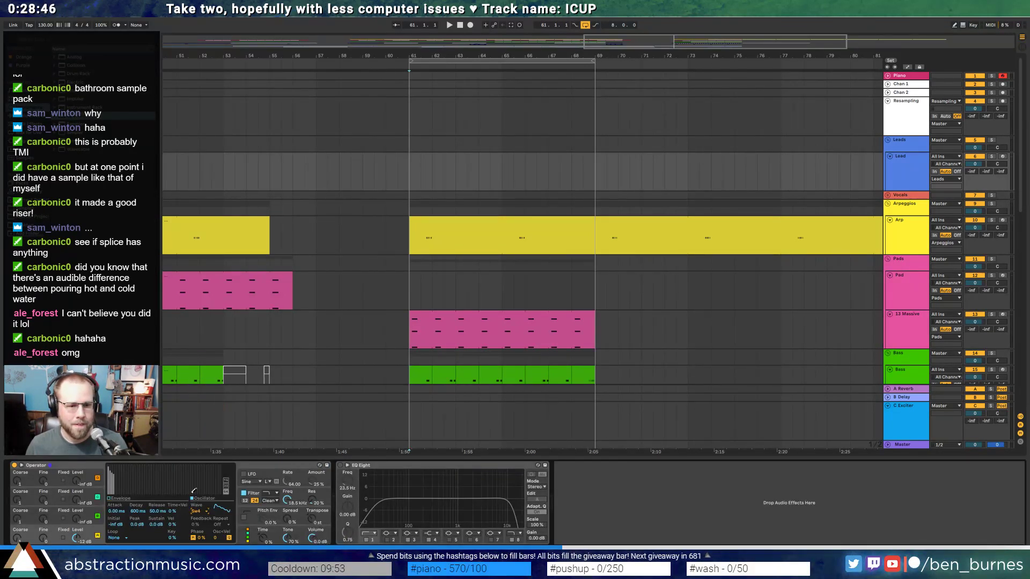
click(201, 513)
click(206, 397)
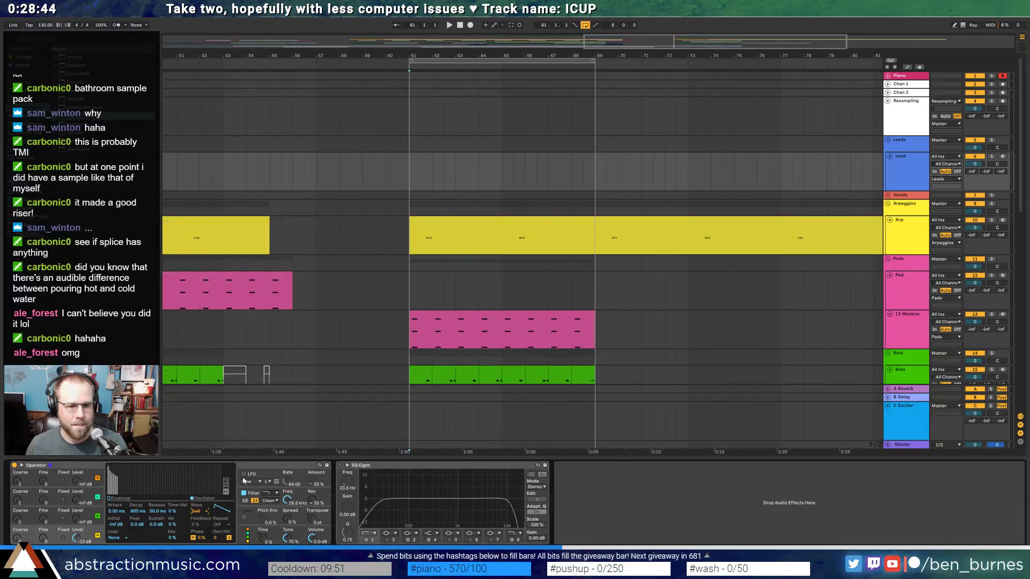
- Turn on Operator's LFO with a slow attack, rate about 93.74 and amount 10%, and arm the Lead track for recording
click(245, 475)
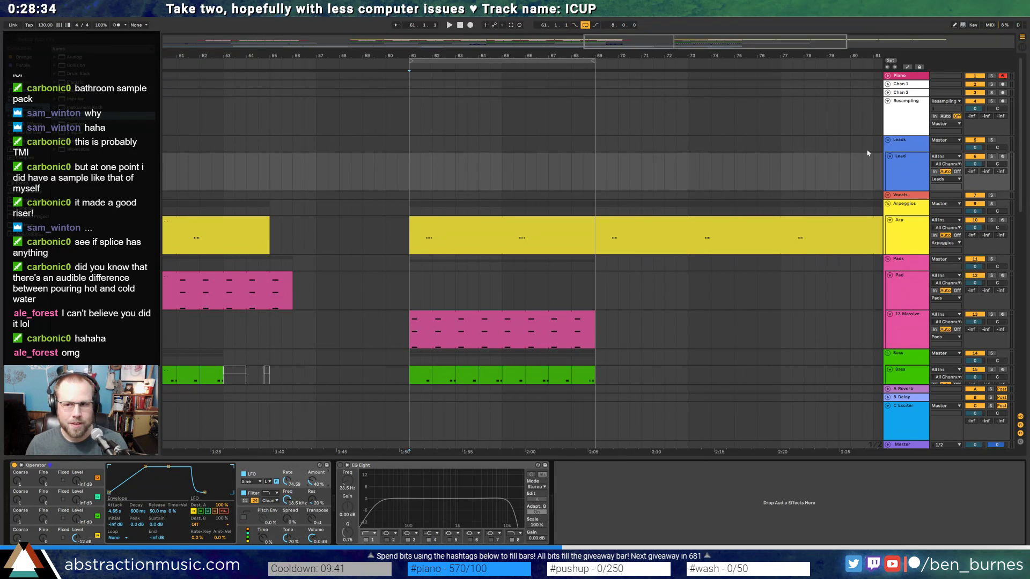
click(1002, 156)
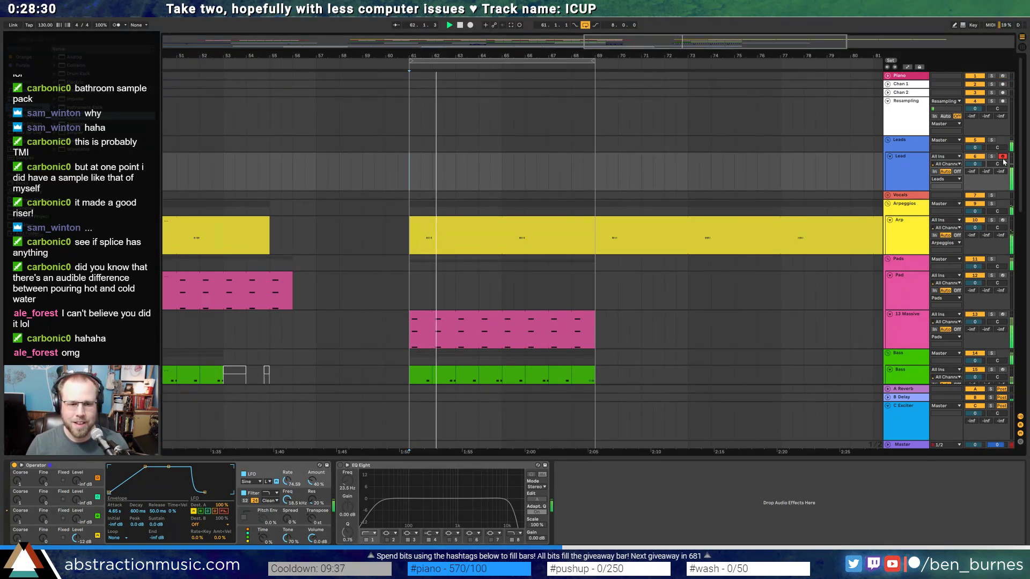
drag(303, 490, 303, 496)
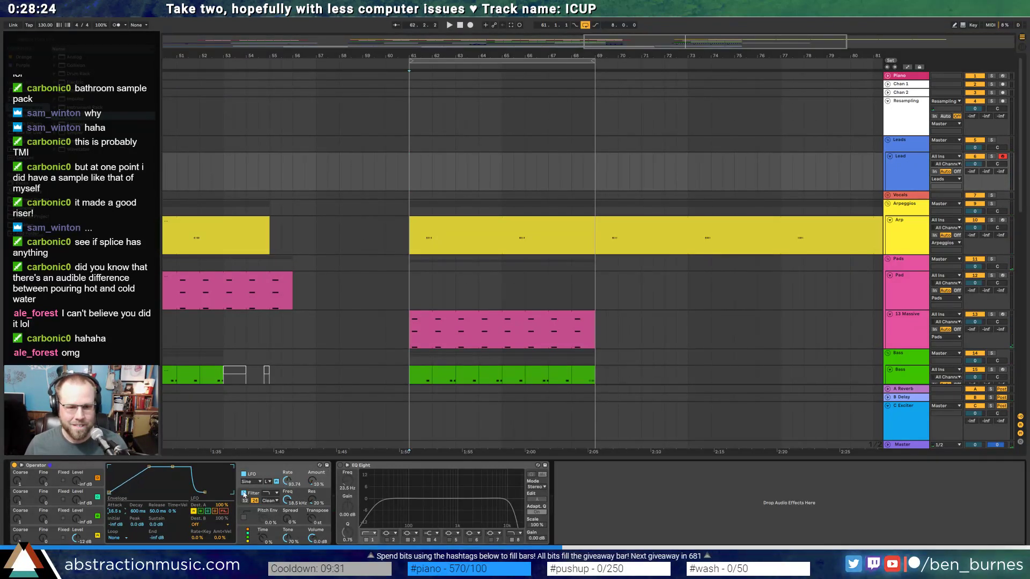
- Lower Operator's filter frequency to about 351 Hz and set its LFO to an amount of 21% and a rate of about 85.67
drag(287, 500, 287, 529)
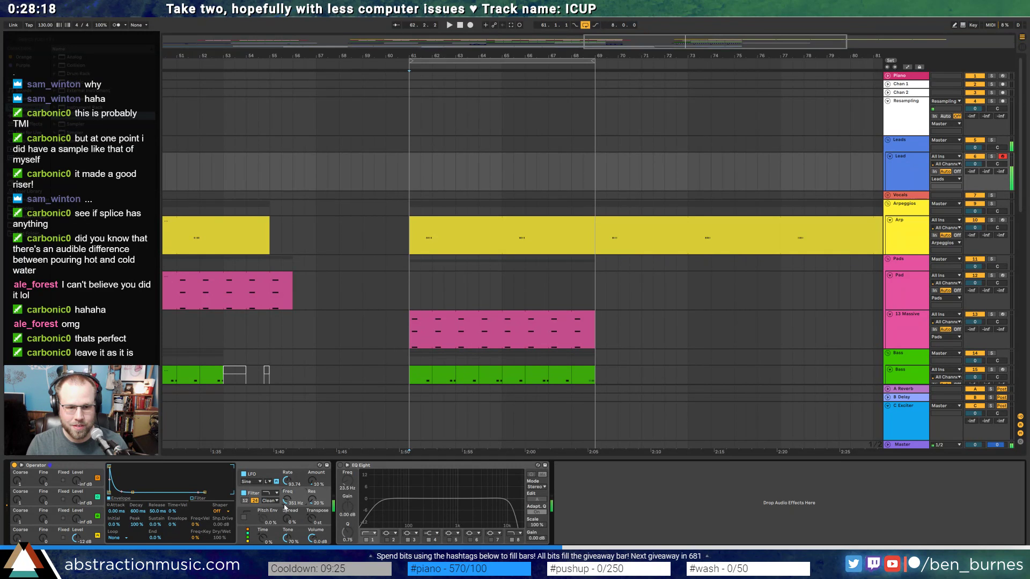
drag(312, 482, 286, 490)
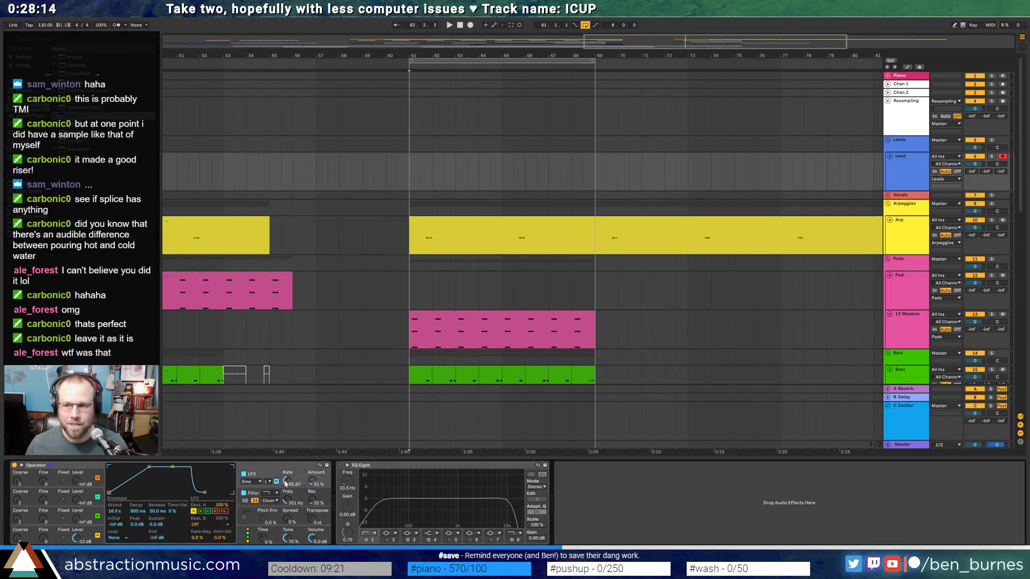
key(space)
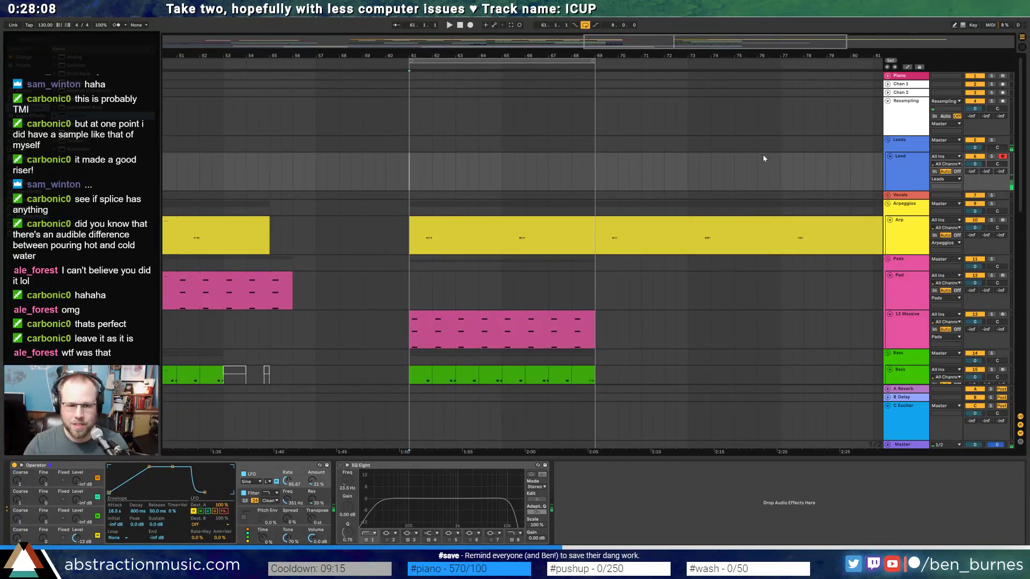
- Raise Operator's filter frequency to about 825 Hz, audition the loop from bar 61, and set the LFO rate to about 100
click(281, 496)
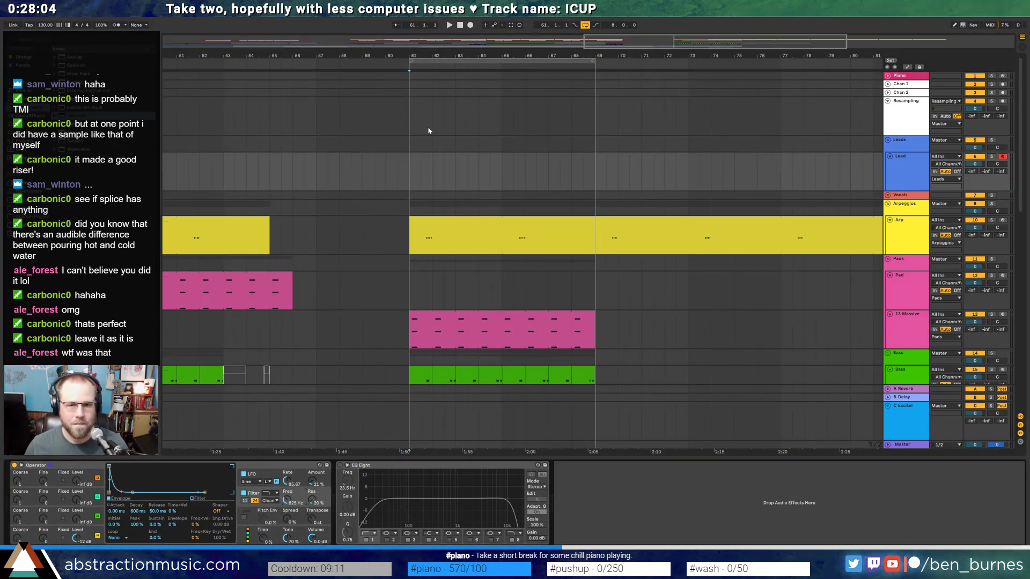
key(space)
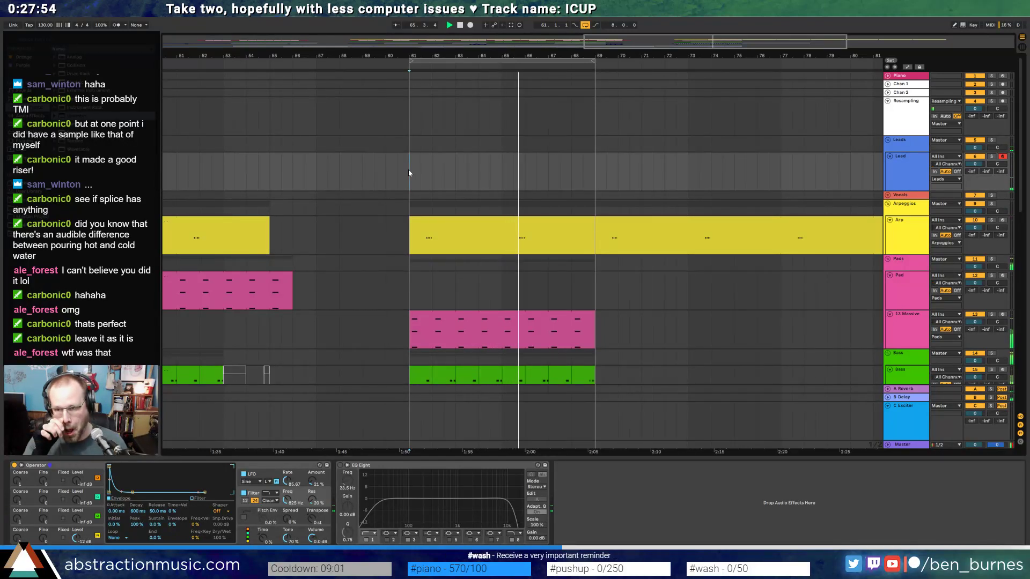
key(space)
click(293, 485)
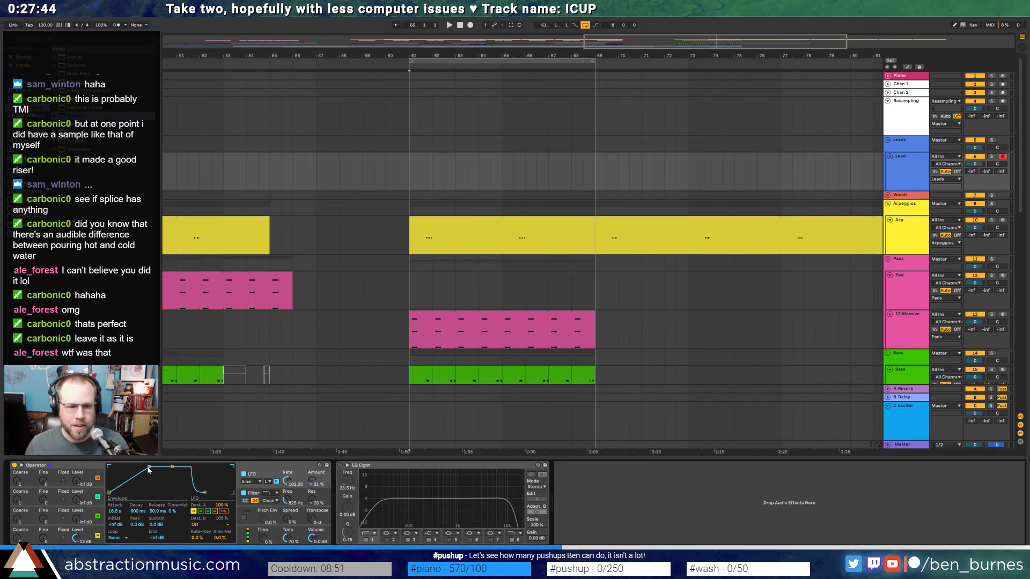
- Create a four-bar MIDI clip on the Lead track from bar 61 and draw one C5 note across its full length
click(407, 179)
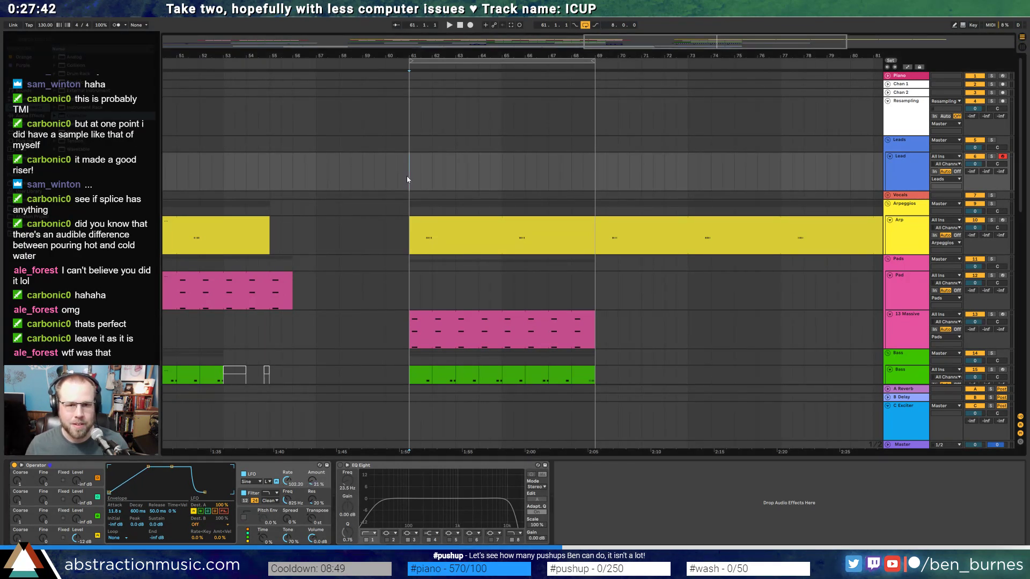
drag(408, 179, 503, 176)
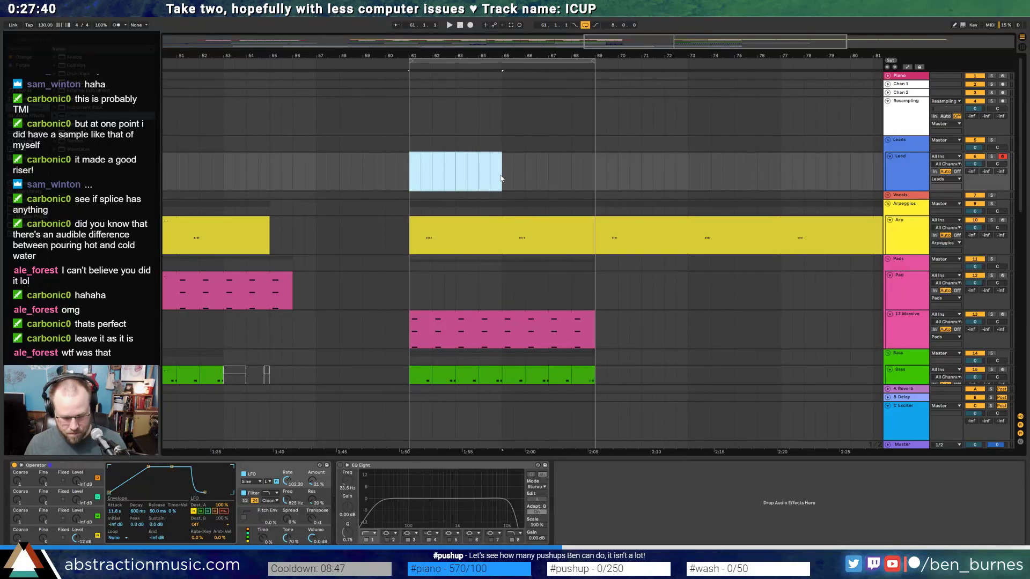
key(ctrl+shift+m)
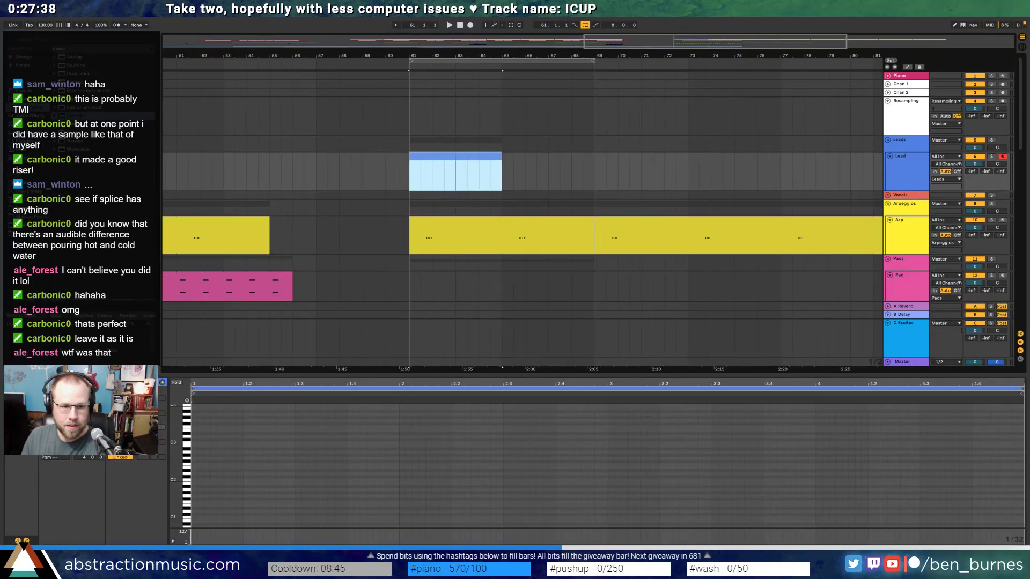
drag(171, 429, 195, 437)
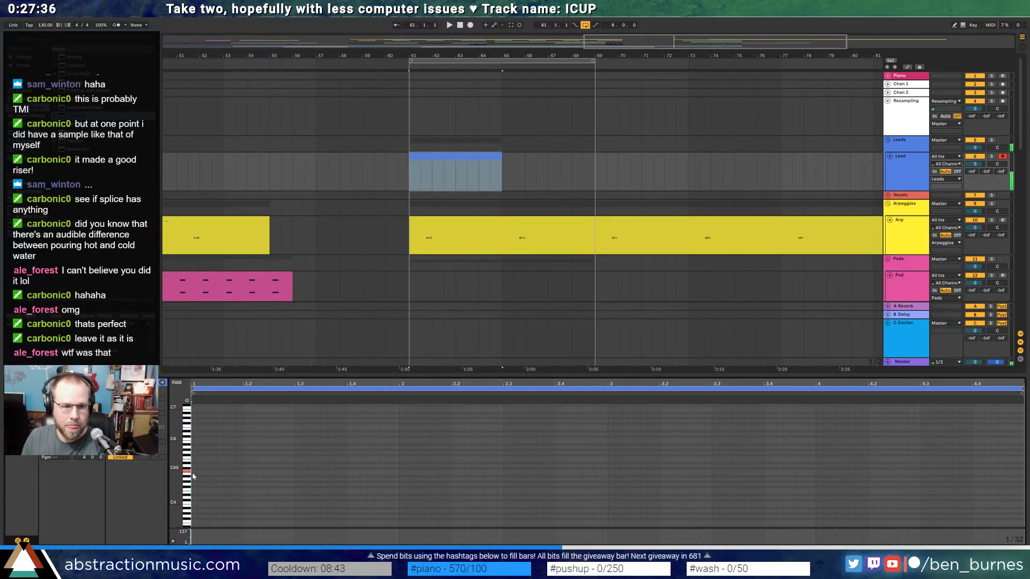
drag(194, 472, 952, 471)
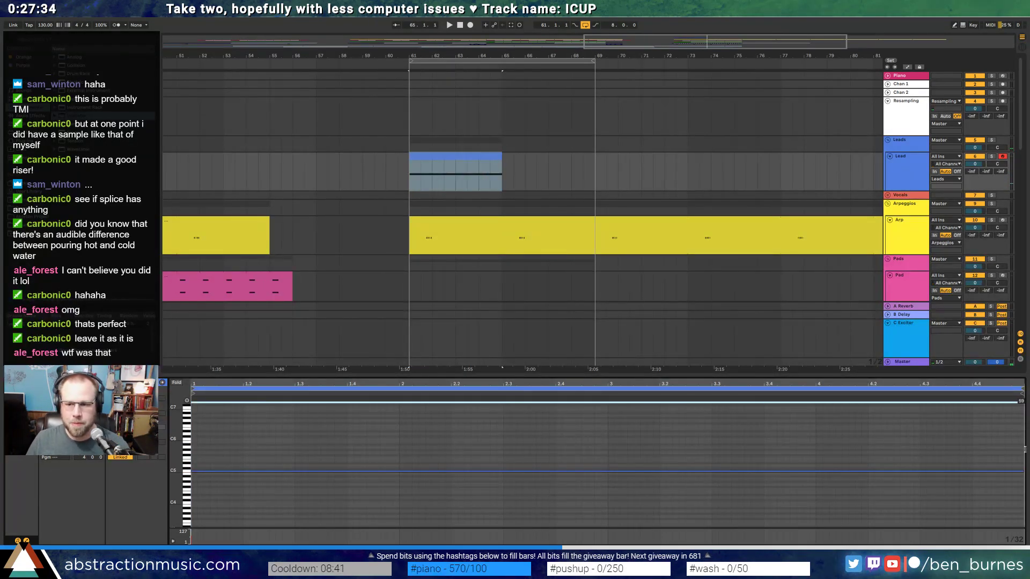
- Set the attack of Operator's oscillator A envelope on the Lead track to 4.07 s
key(shift+Tab)
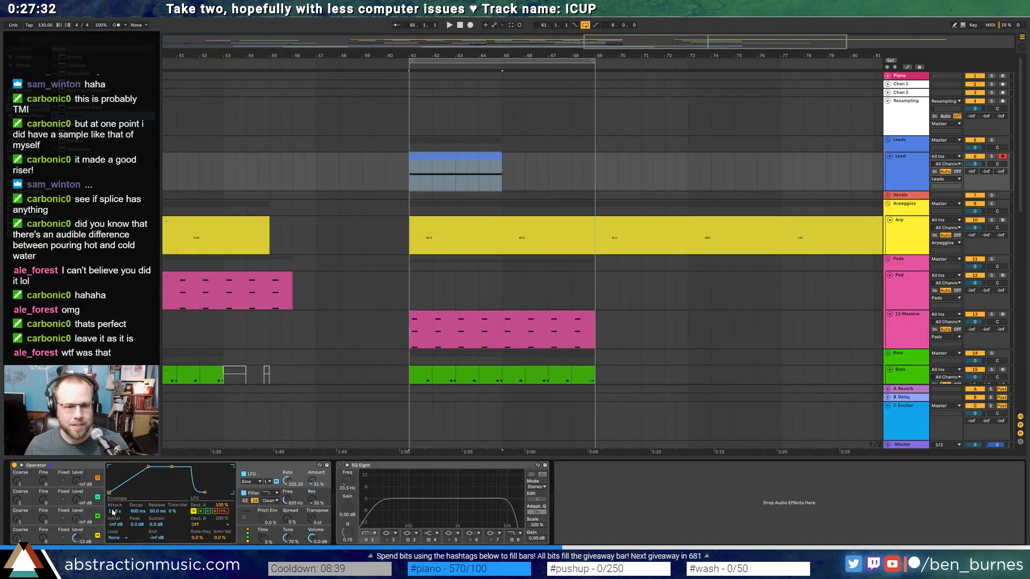
click(57, 532)
click(118, 510)
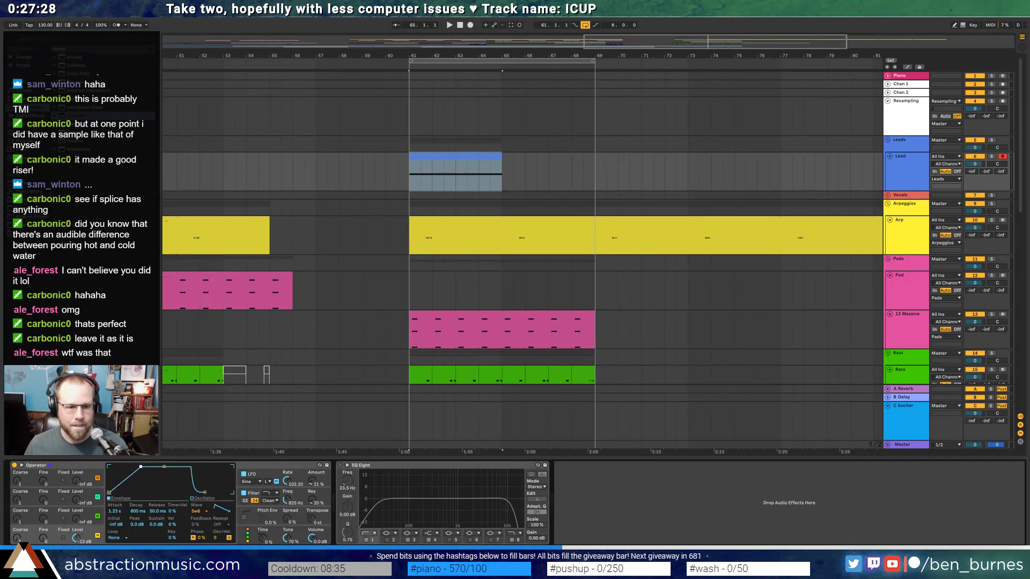
drag(143, 469, 145, 468)
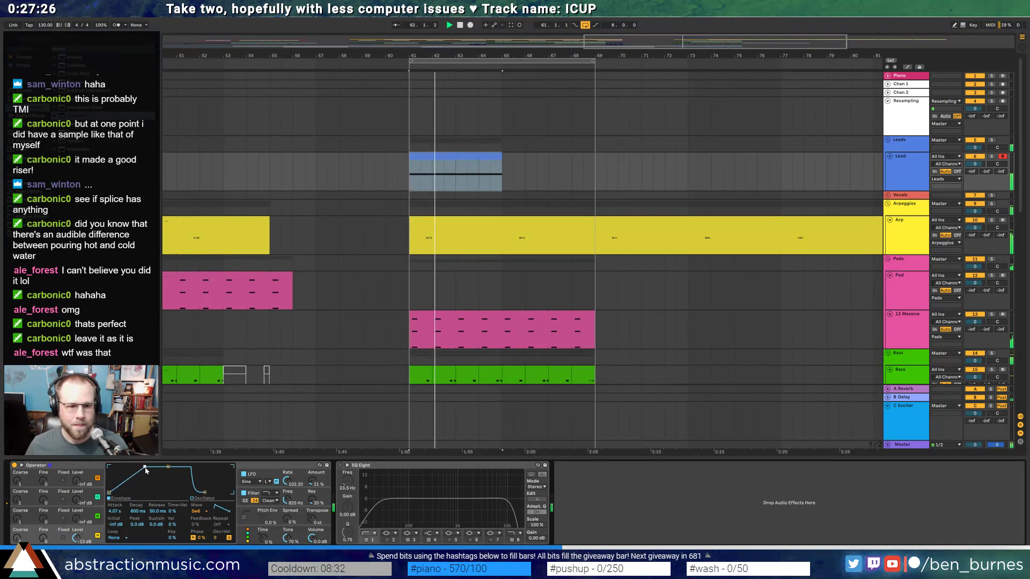
- Change oscillator A's waveform to Saw 64 and lengthen its envelope release to about 2.38 s
click(197, 512)
click(195, 432)
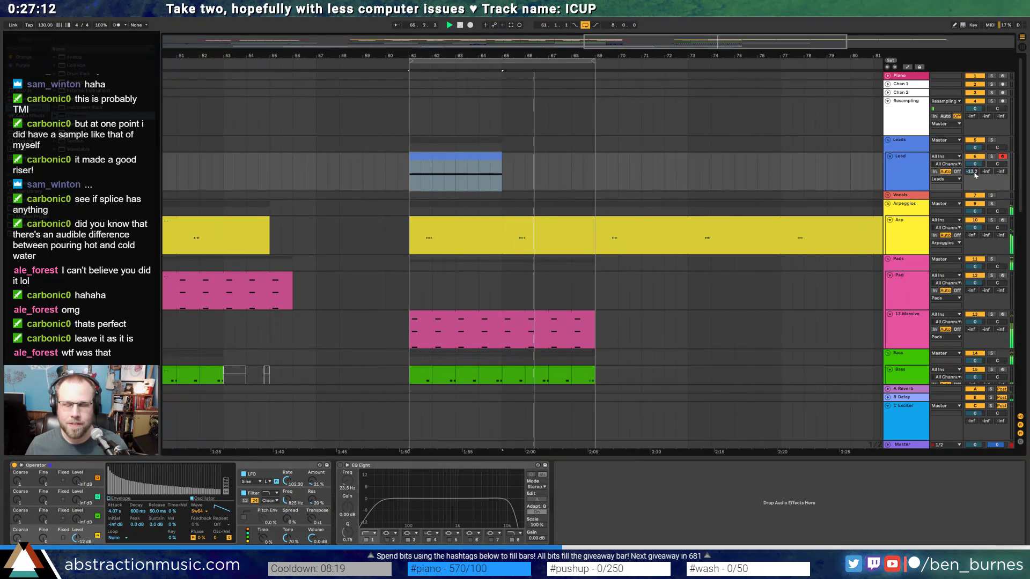
click(112, 498)
drag(206, 494, 219, 493)
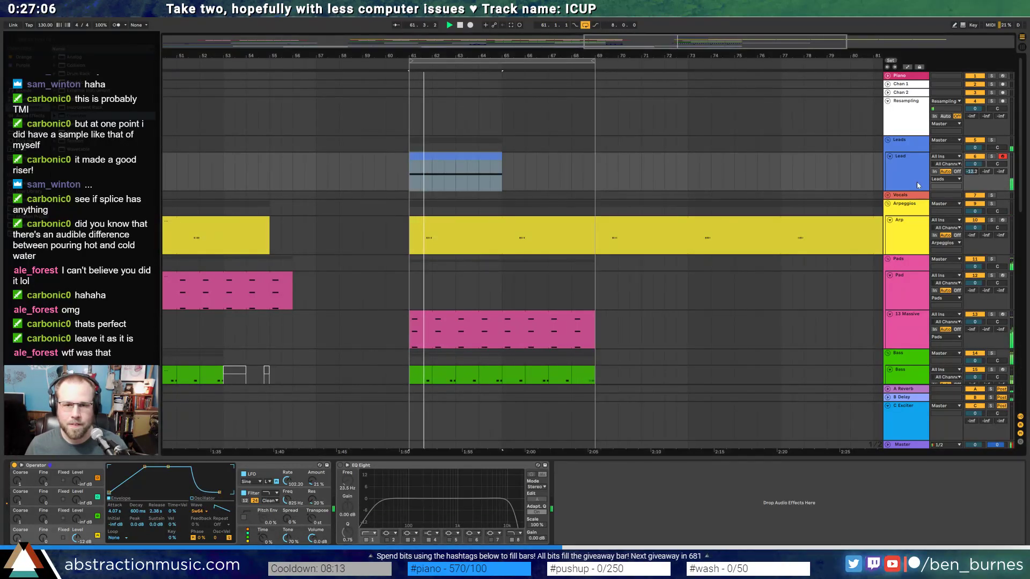
- Draw a short A-Reverb send automation peak on the Lead track at the clip's end, returning to -12.2 dB after it
key(a)
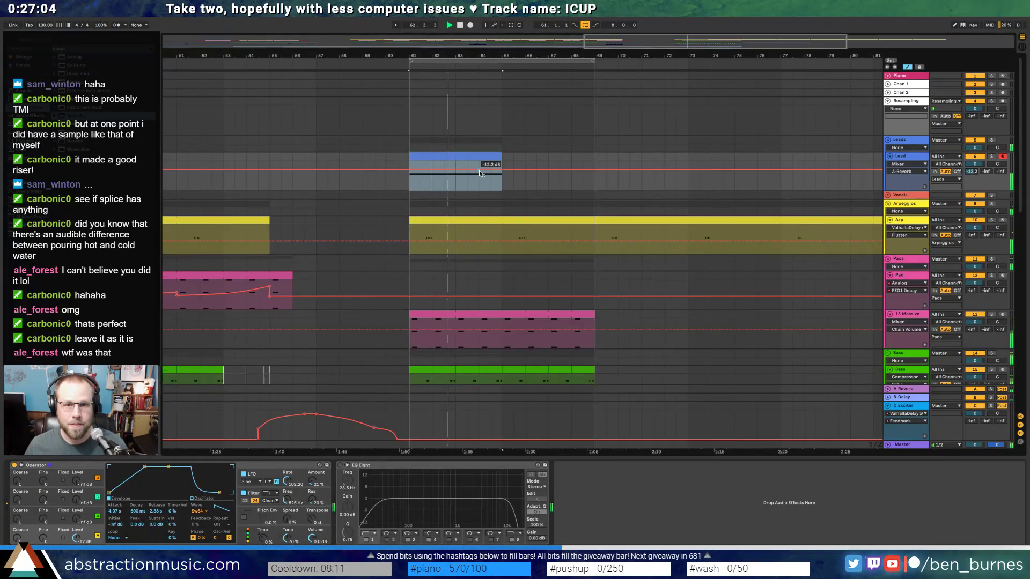
mouse_move(501, 170)
mouse_down()
mouse_move(501, 161)
mouse_move(513, 177)
mouse_up()
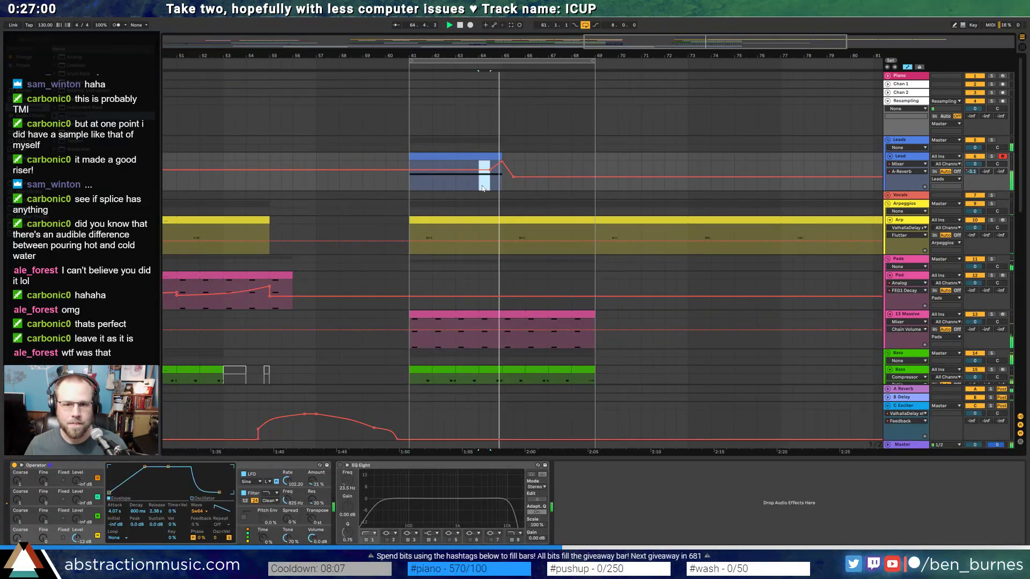
click(518, 169)
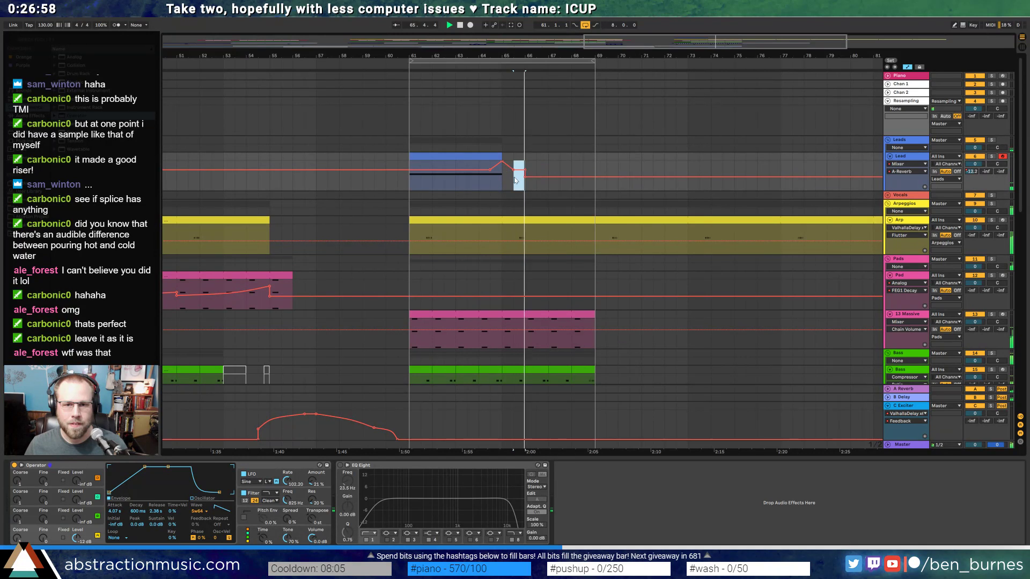
drag(526, 177, 526, 172)
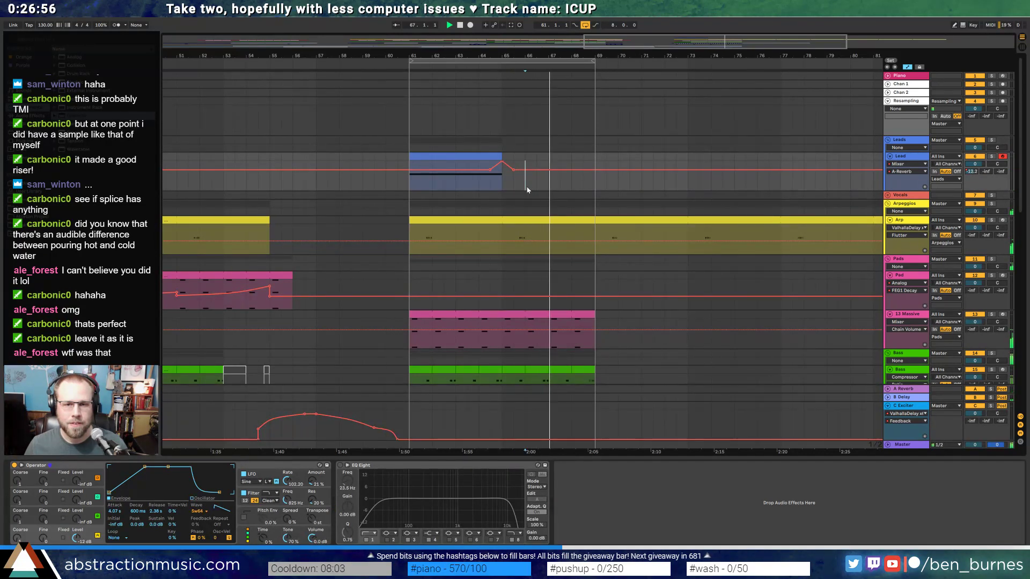
click(468, 154)
key(a)
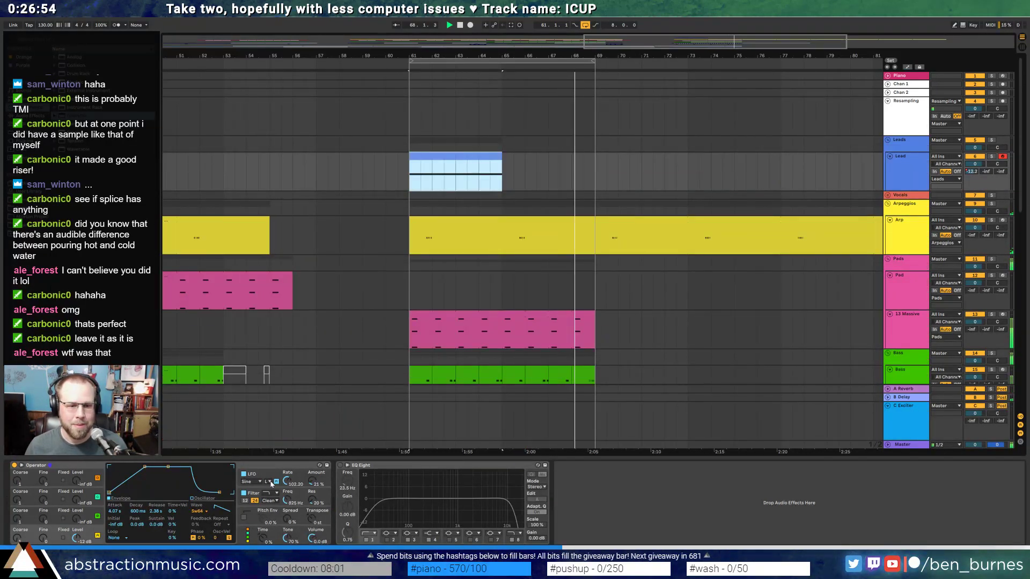
- Set Operator's filter circuit to OSR with 2.25 dB of drive, and slightly raise the filter's frequency and resonance
click(243, 494)
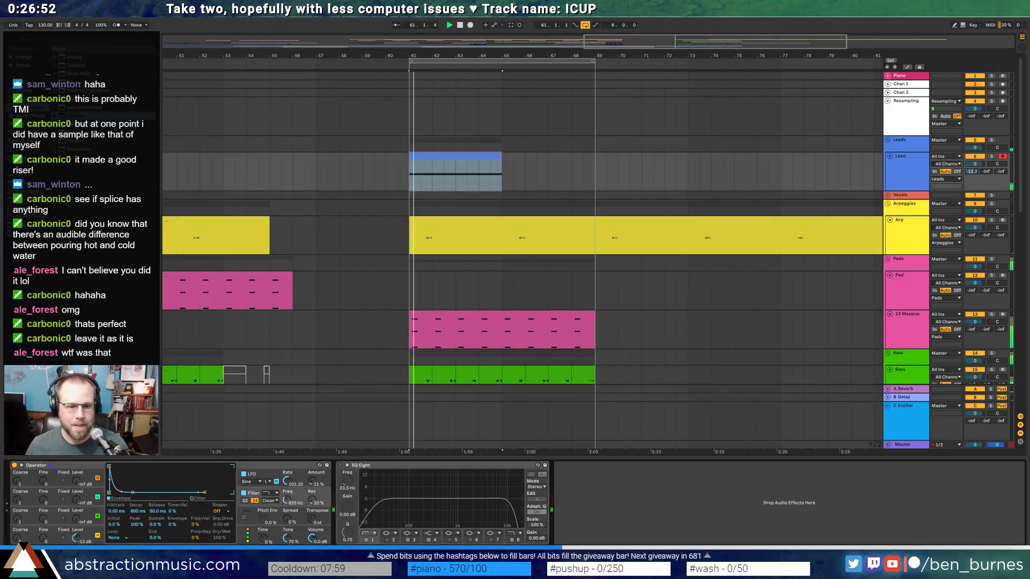
click(241, 484)
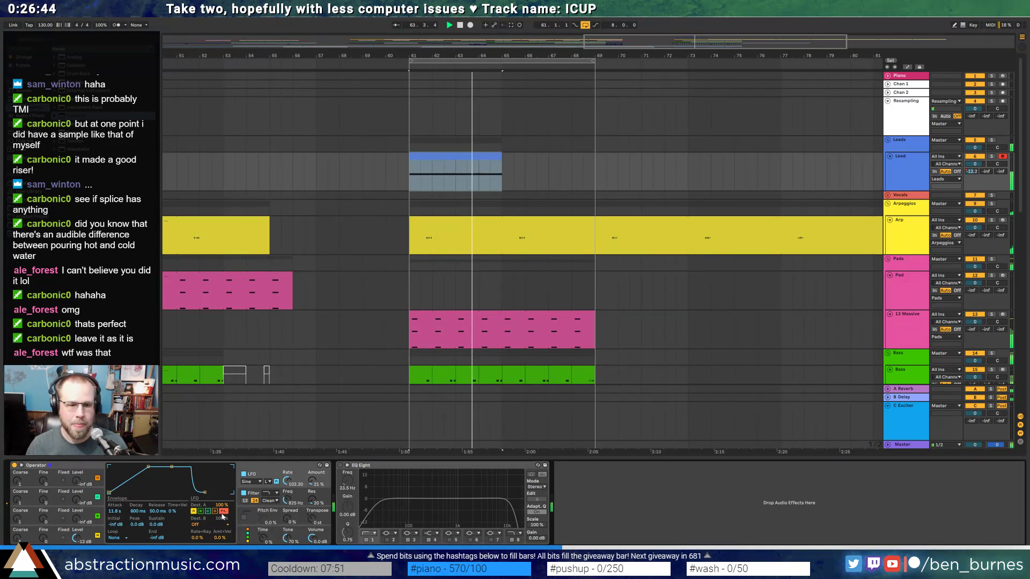
click(245, 501)
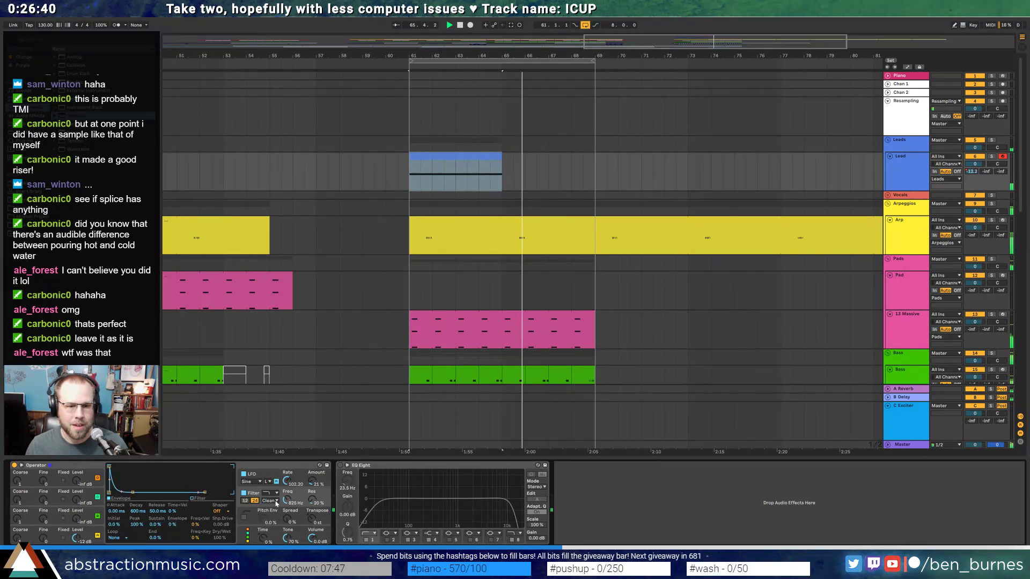
click(255, 501)
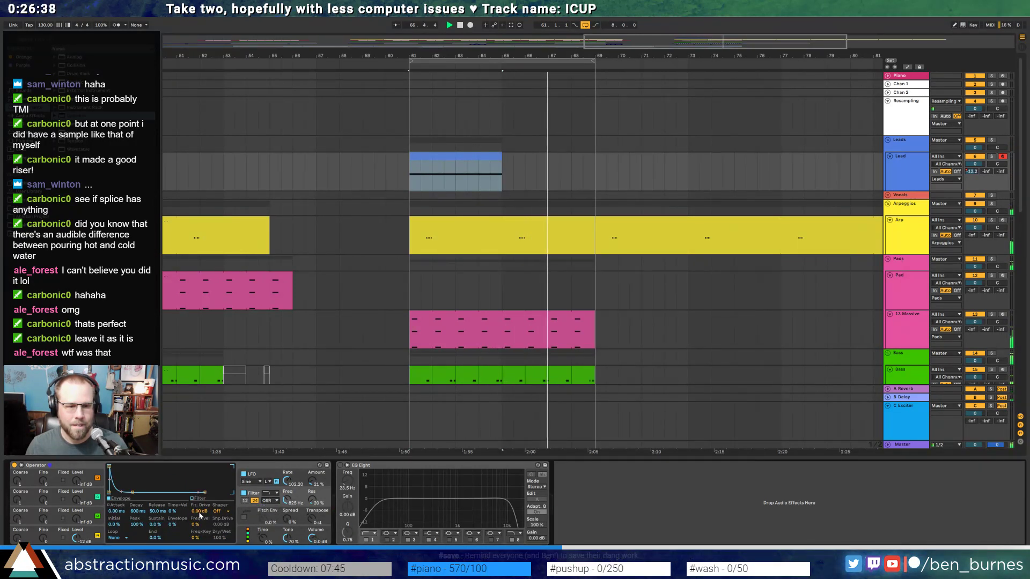
drag(199, 511, 175, 490)
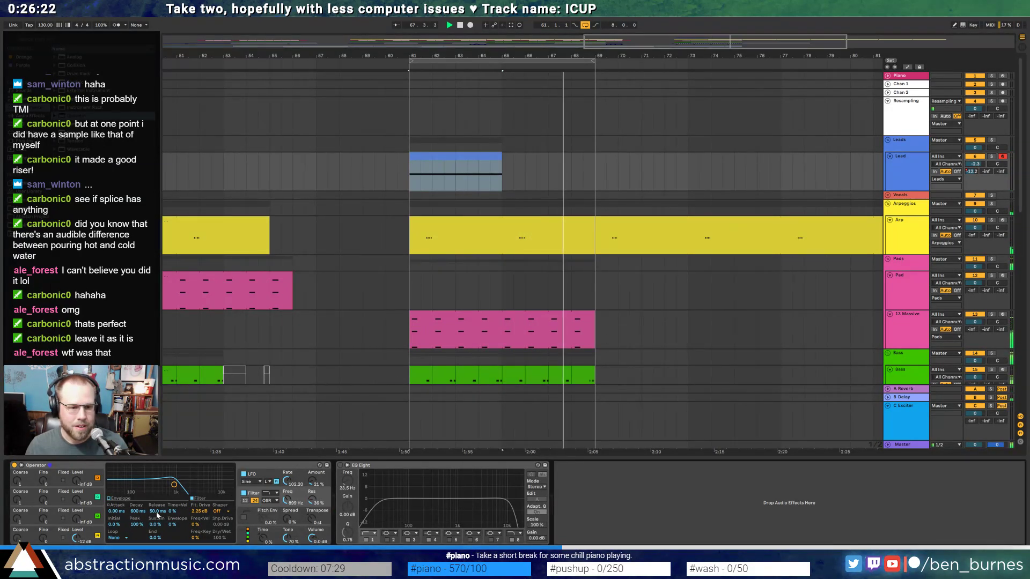
- Lengthen Operator's filter envelope release, and reshape the LFO envelope to hold its peak level with a 171 ms release
drag(156, 511, 156, 477)
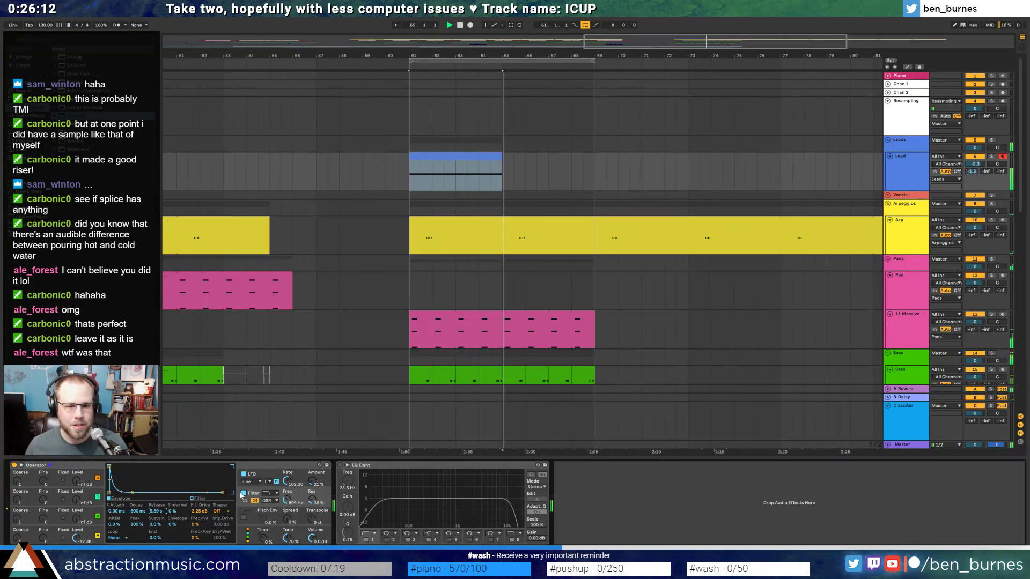
click(268, 475)
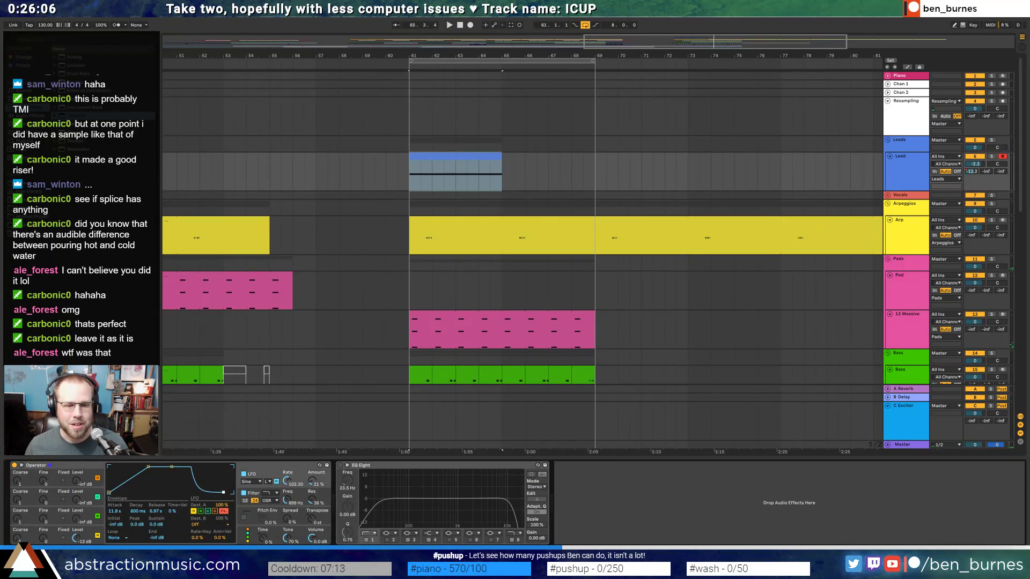
drag(217, 467, 209, 467)
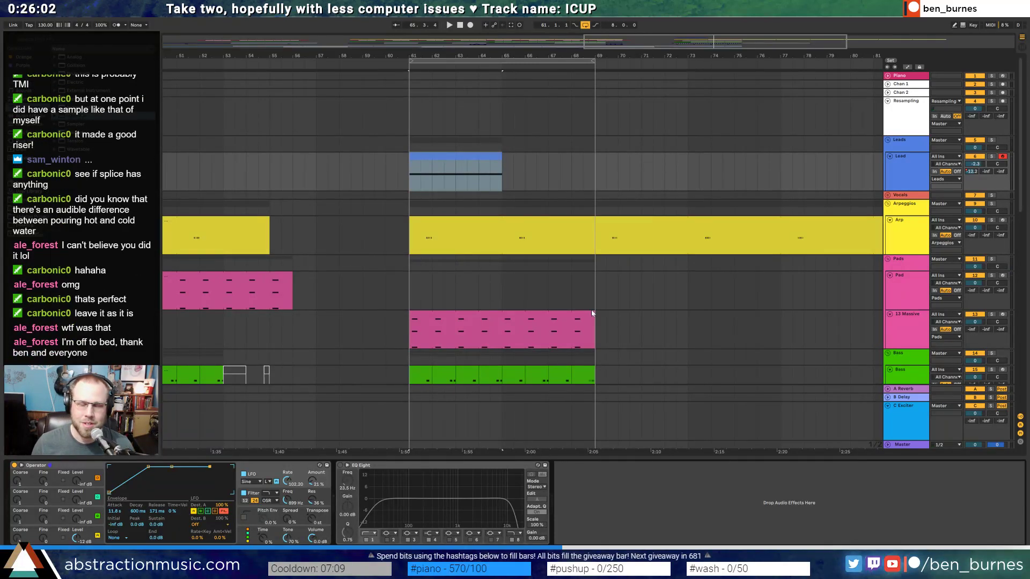
- Duplicate the eight-bar Lead section starting at bar 61 three times, so the riser repeats every eight bars up to bar 93
click(408, 183)
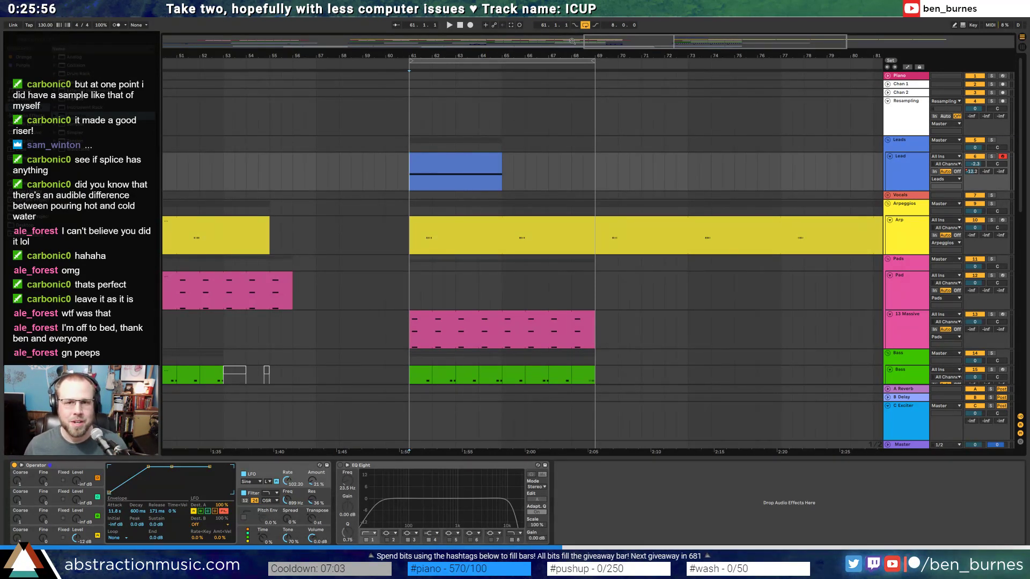
drag(572, 41, 572, 16)
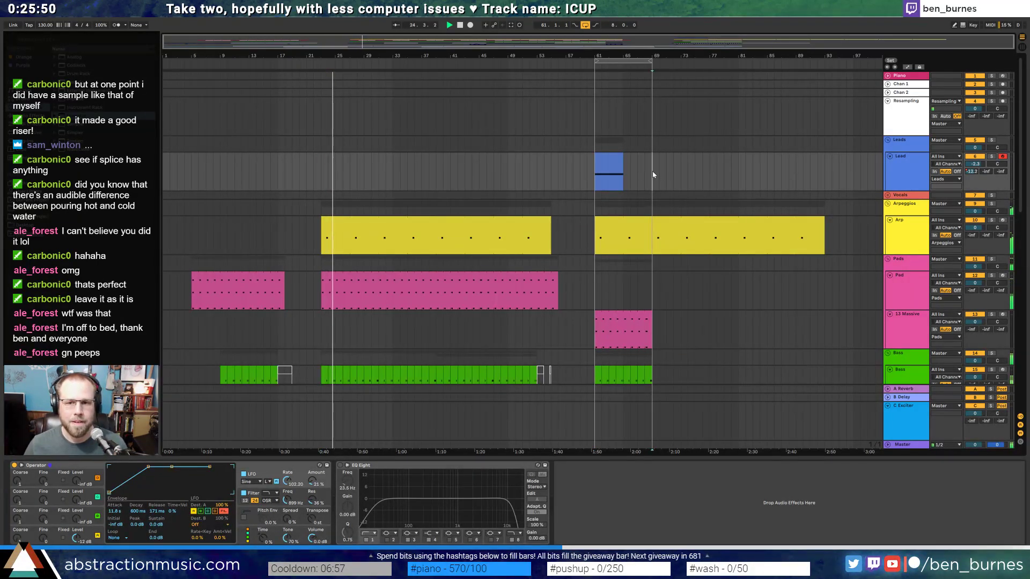
drag(651, 175, 596, 176)
key(ctrl+d)
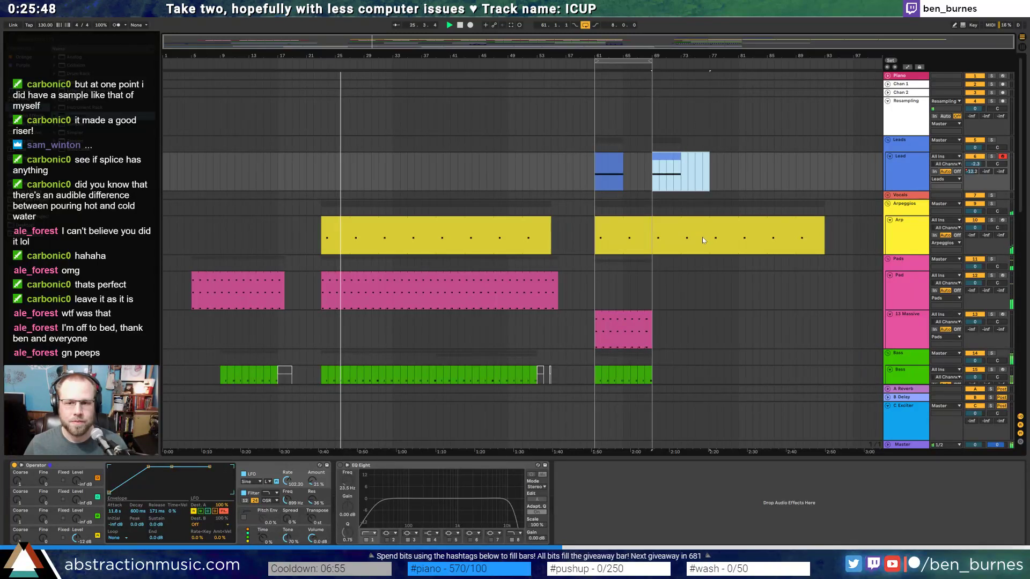
scroll(704, 239, down, 2)
key(ctrl+d)
key(ctrl+d)
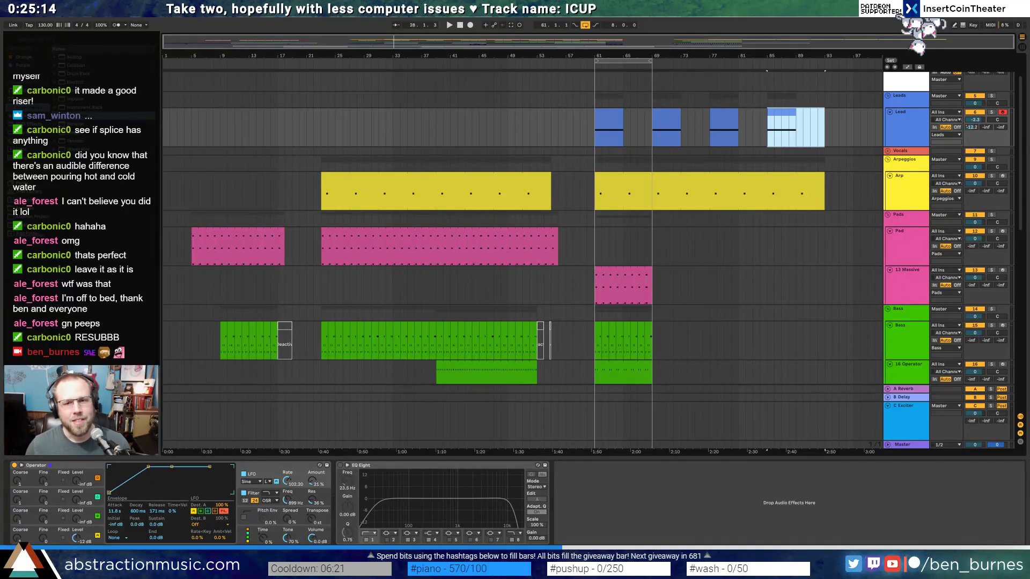
- Play the arrangement from bar 39 to listen to the earlier section
click(444, 182)
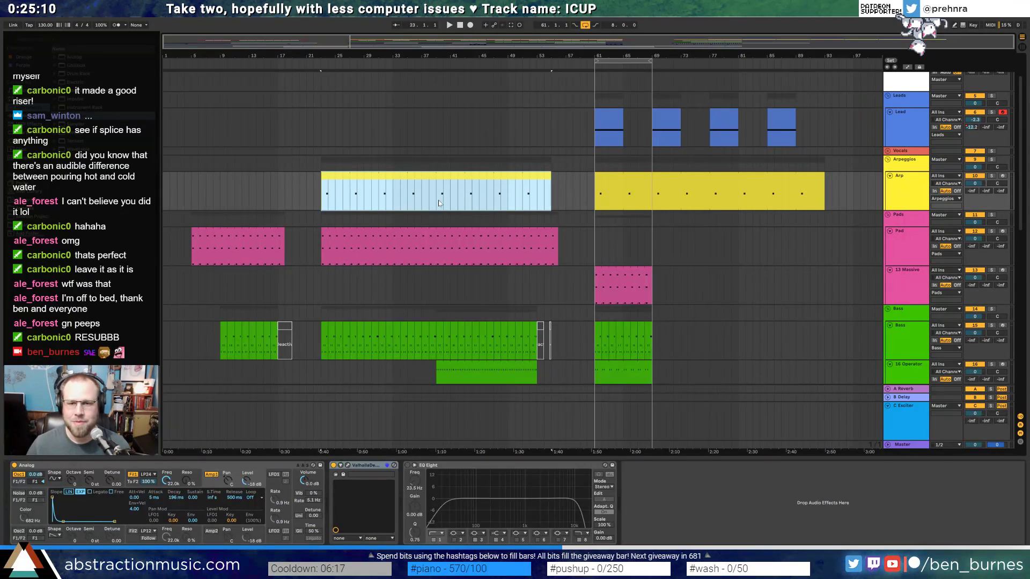
click(322, 194)
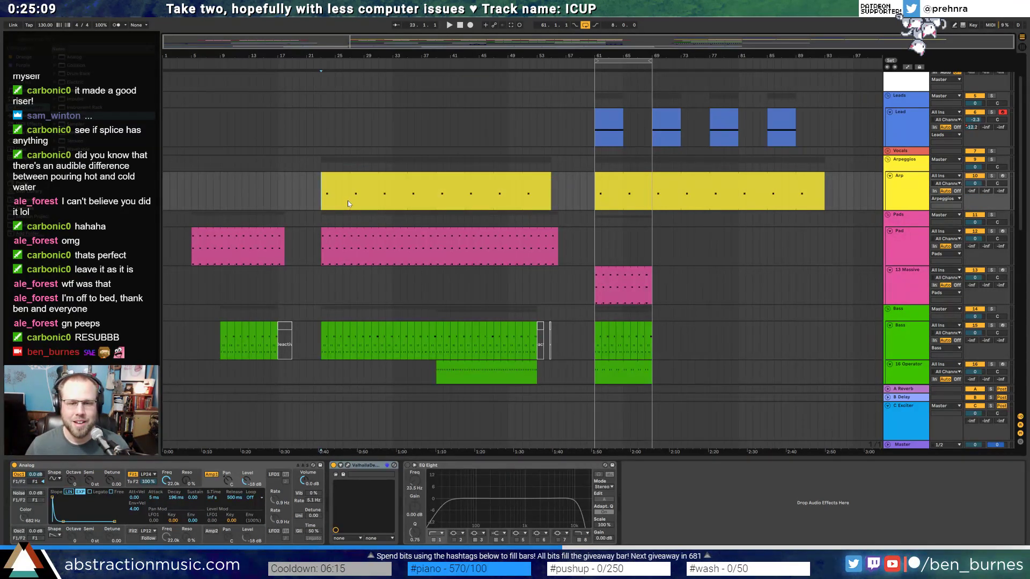
click(439, 200)
key(space)
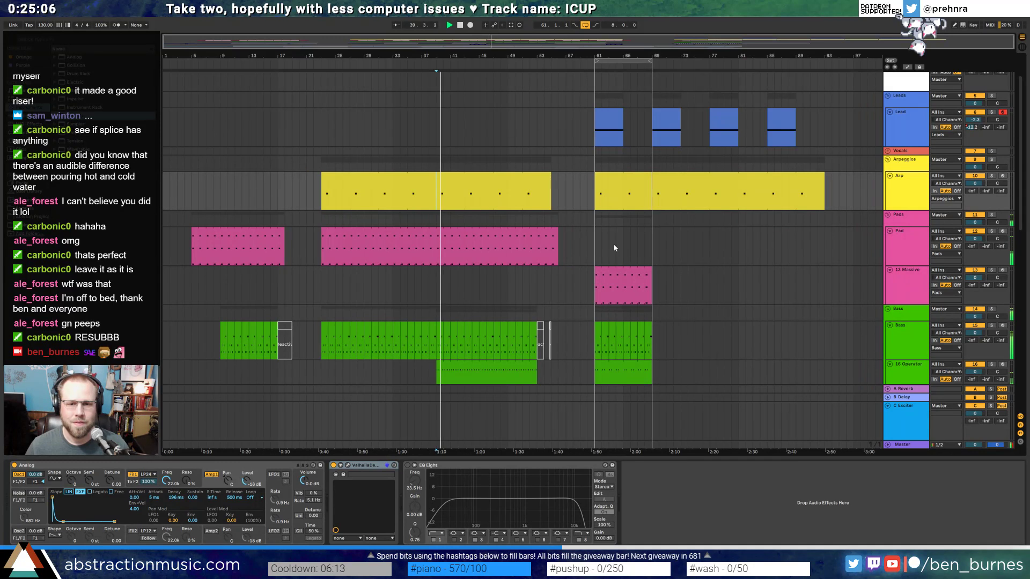
- Duplicate the Bass and 16 Operator clips of bars 61 to 69 so the copies start at bar 69
scroll(614, 246, down, 3)
drag(654, 266, 597, 314)
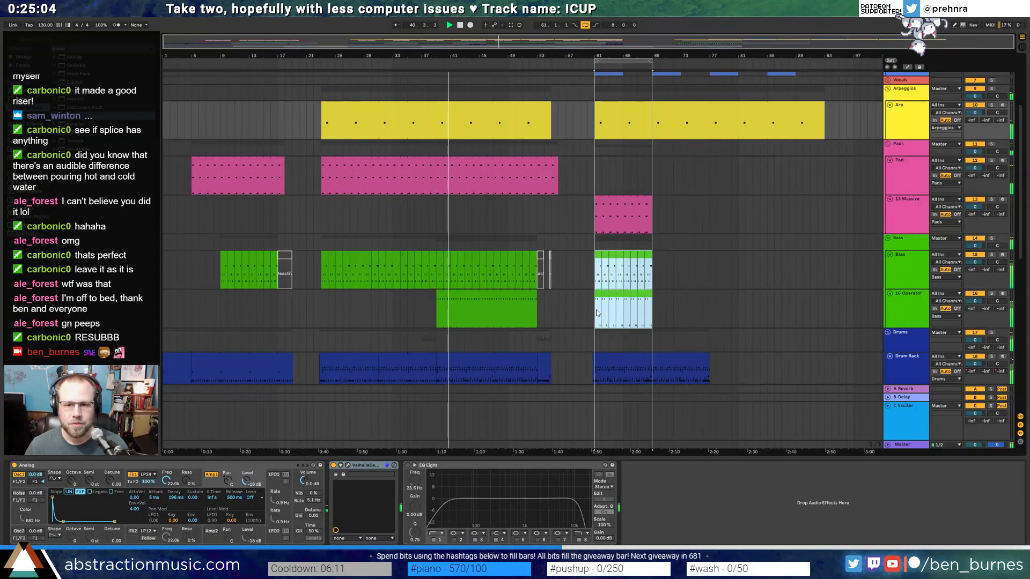
key(ctrl+d)
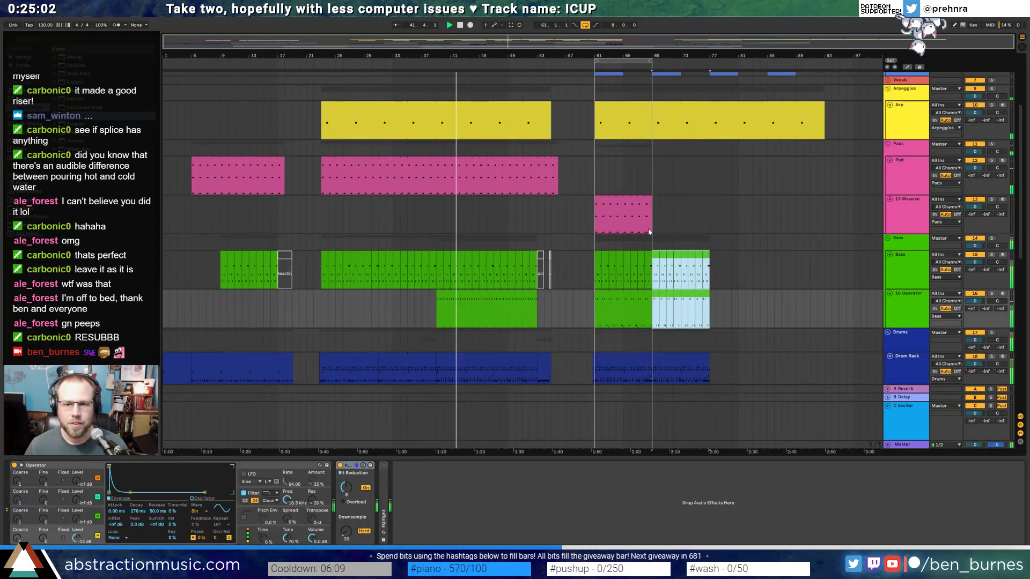
- Extend the 13 Massive clip to bar 77 and lengthen the arrangement loop to the same bar
drag(649, 232, 711, 208)
mouse_move(650, 61)
mouse_down()
mouse_move(718, 72)
mouse_move(708, 60)
mouse_up()
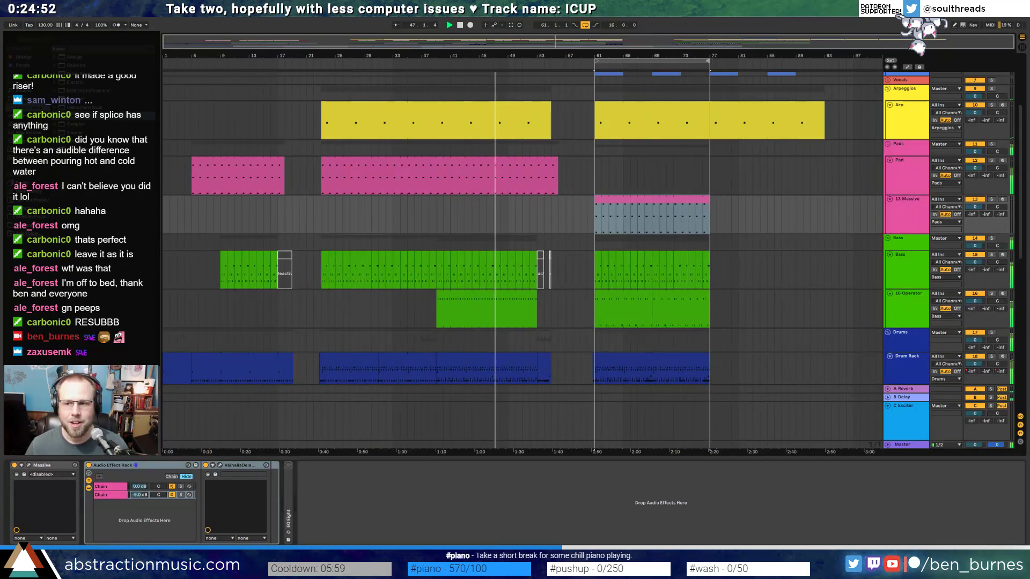
- Copy the drum-fill clips on the audio and 22 Operator tracks from bars 37–39 to bars 75–77
scroll(647, 330, down, 7)
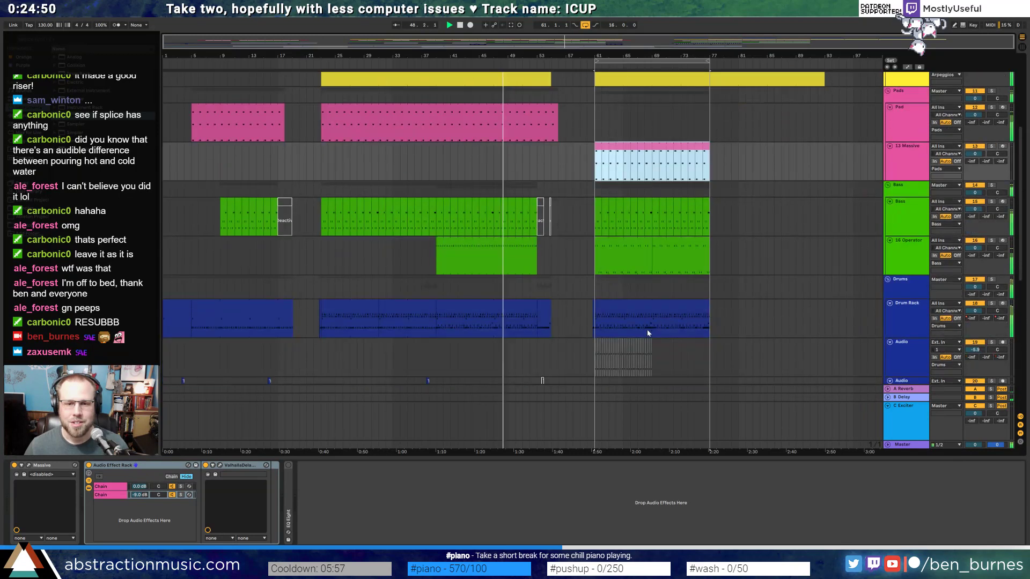
drag(422, 270, 436, 348)
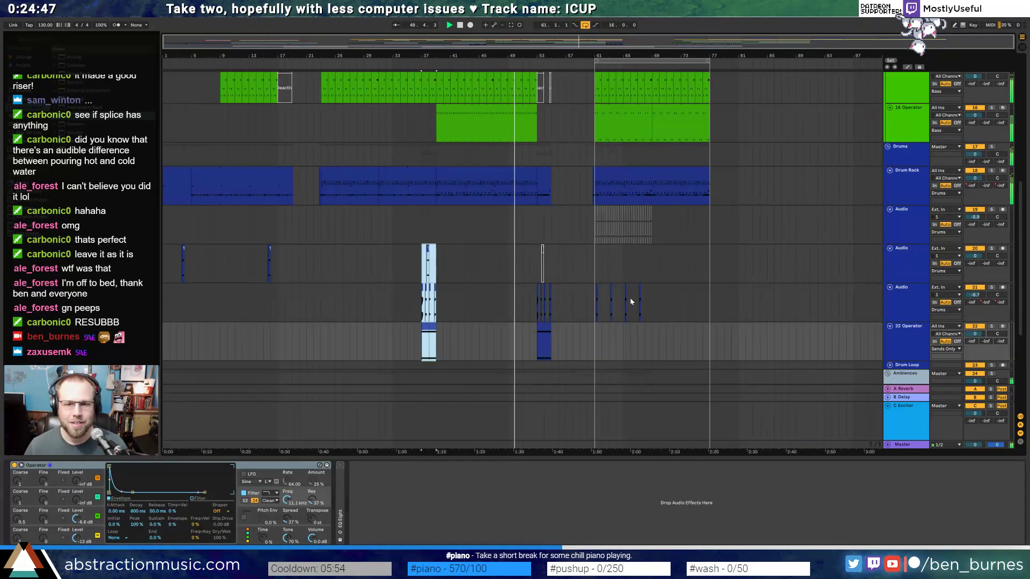
click(688, 262)
key(ctrl+v)
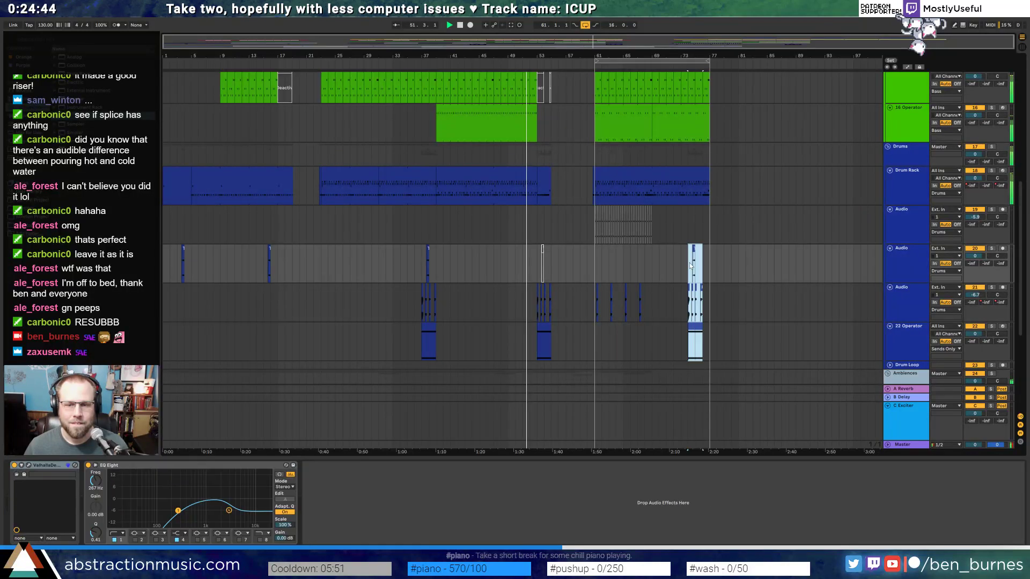
drag(696, 253, 703, 251)
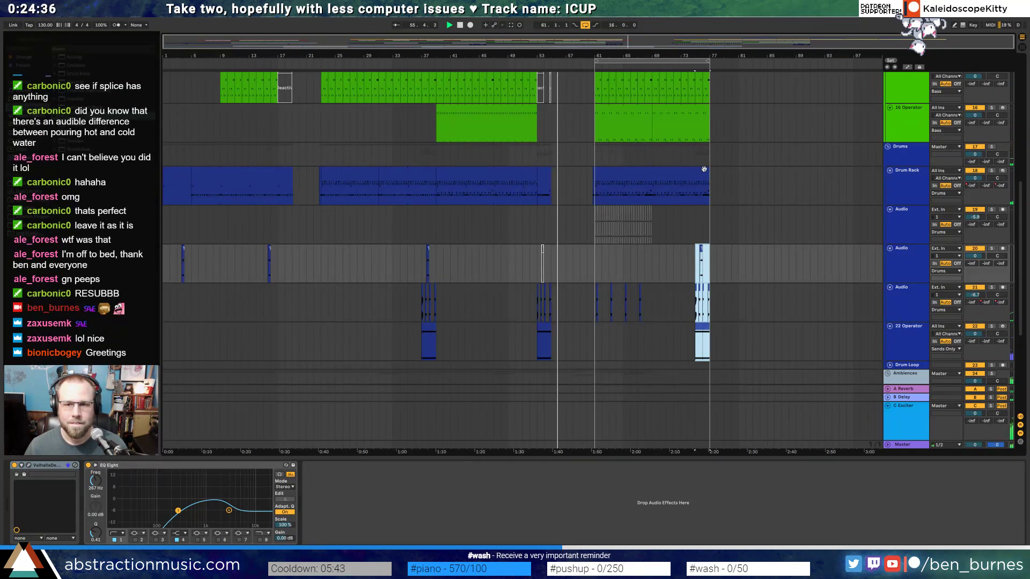
- Deactivate the Bass track's clips in bars 75 to 77
scroll(708, 161, up, 5)
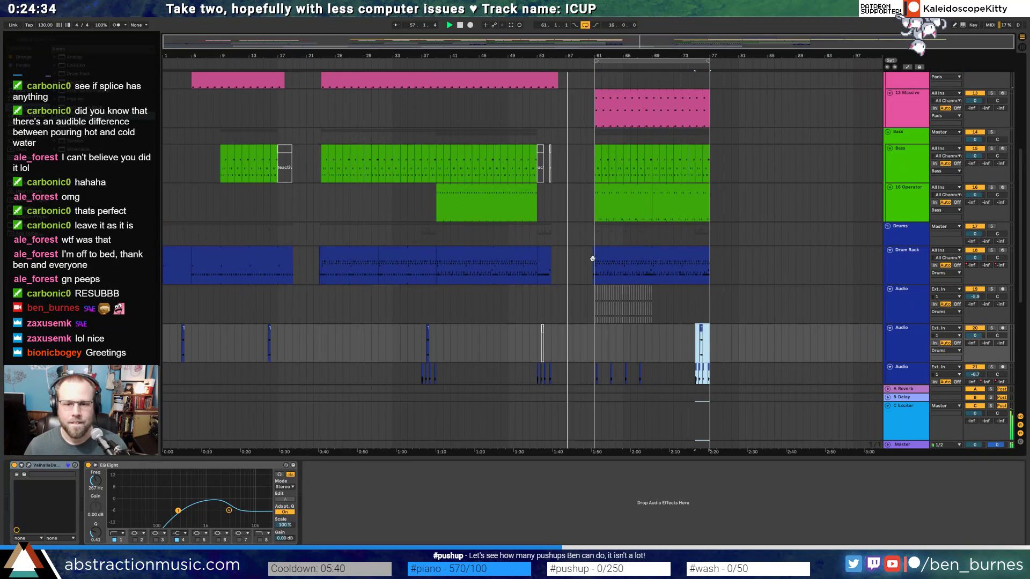
click(701, 151)
shift+click(706, 152)
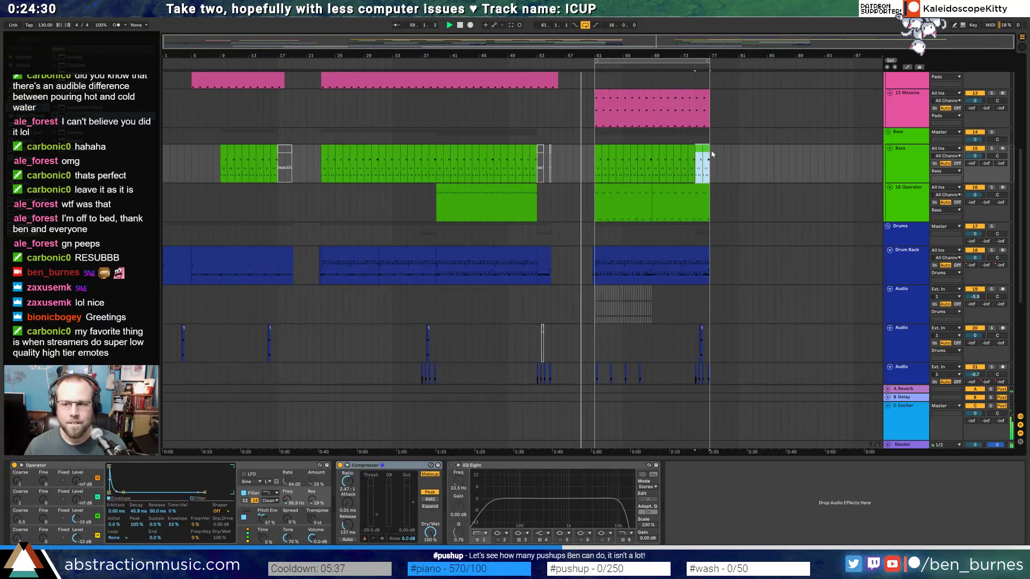
key(0)
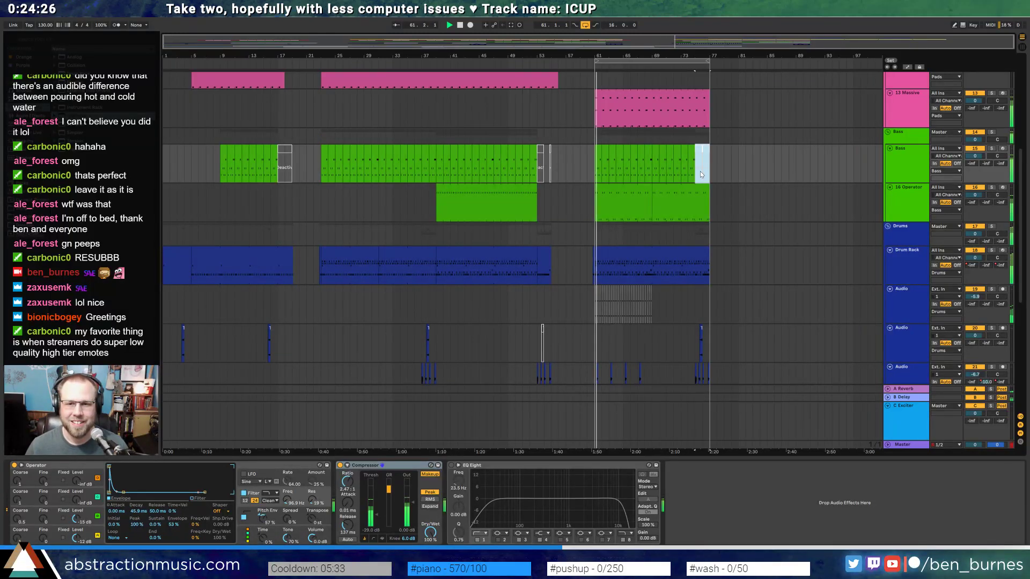
- In the Arp clip starting at bar 61, copy the four-note group at 1.4 to 4.2 and raise the copy one octave
scroll(701, 177, up, 5)
scroll(706, 203, up, 4)
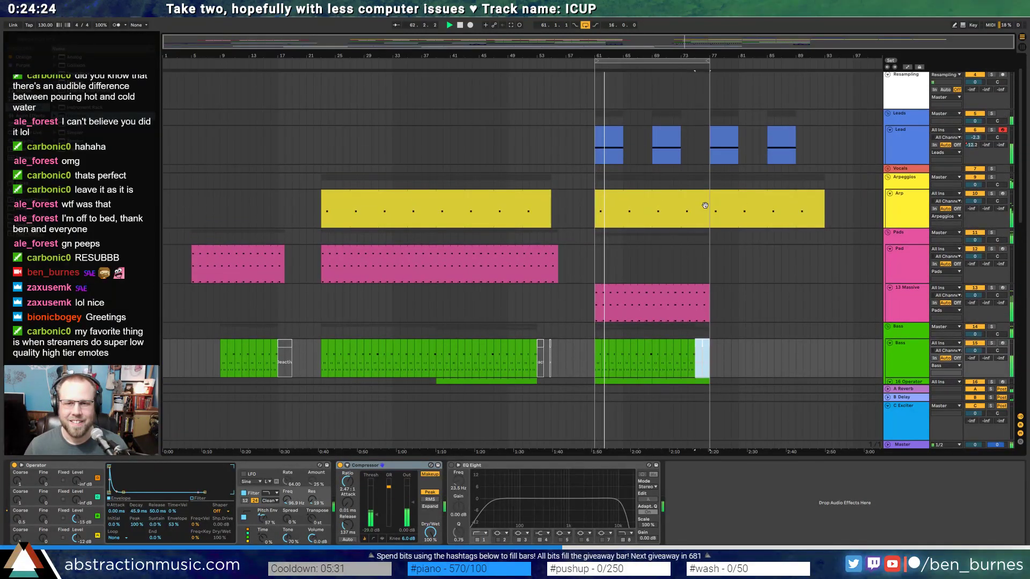
double_click(654, 220)
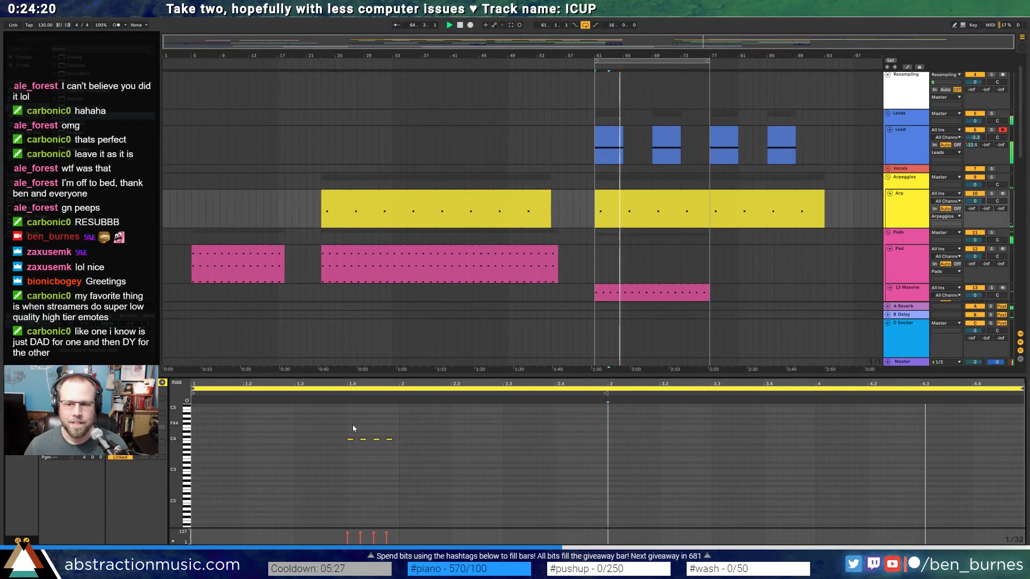
drag(344, 432, 398, 458)
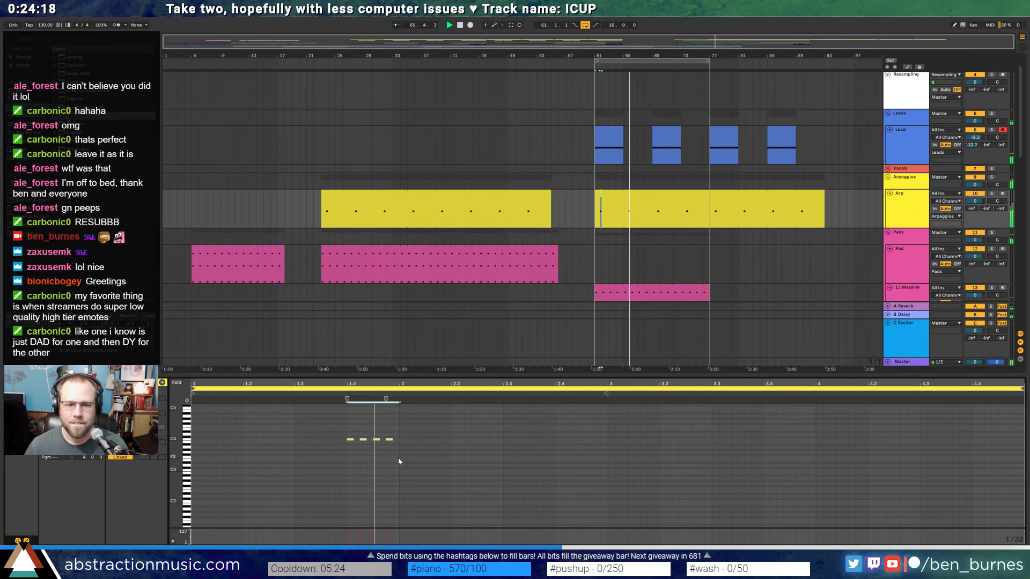
click(868, 443)
key(ctrl+v)
key(shift+Up)
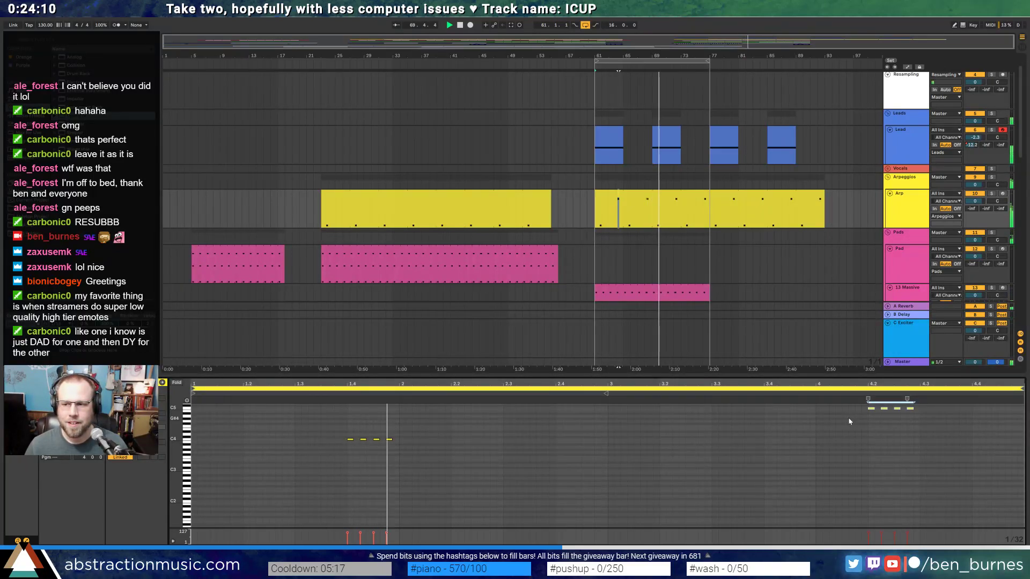
click(871, 409)
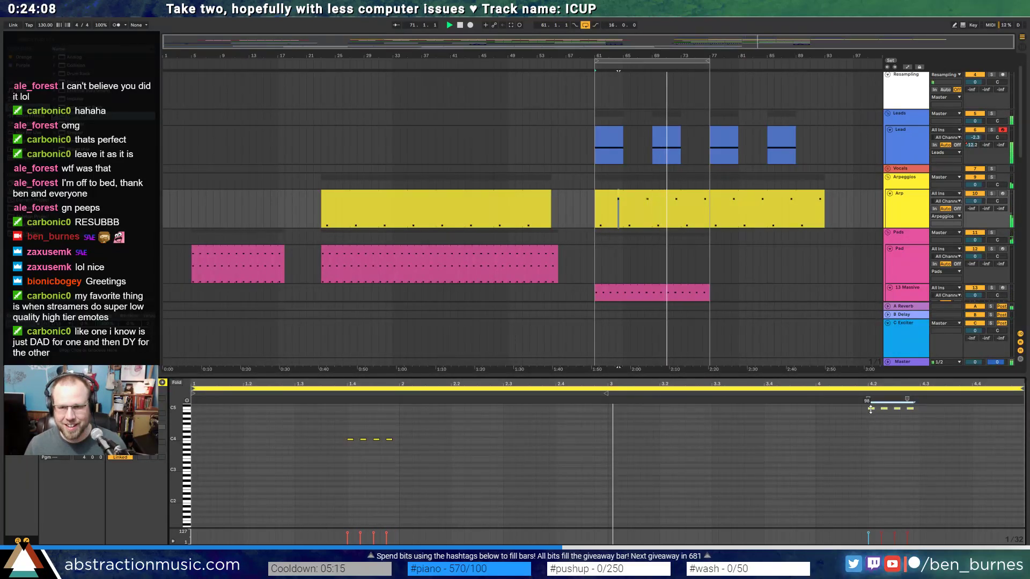
- Play the Lead clip at bar 69 and set its Operator filter frequency to about 868 Hz by ear
click(671, 131)
key(space)
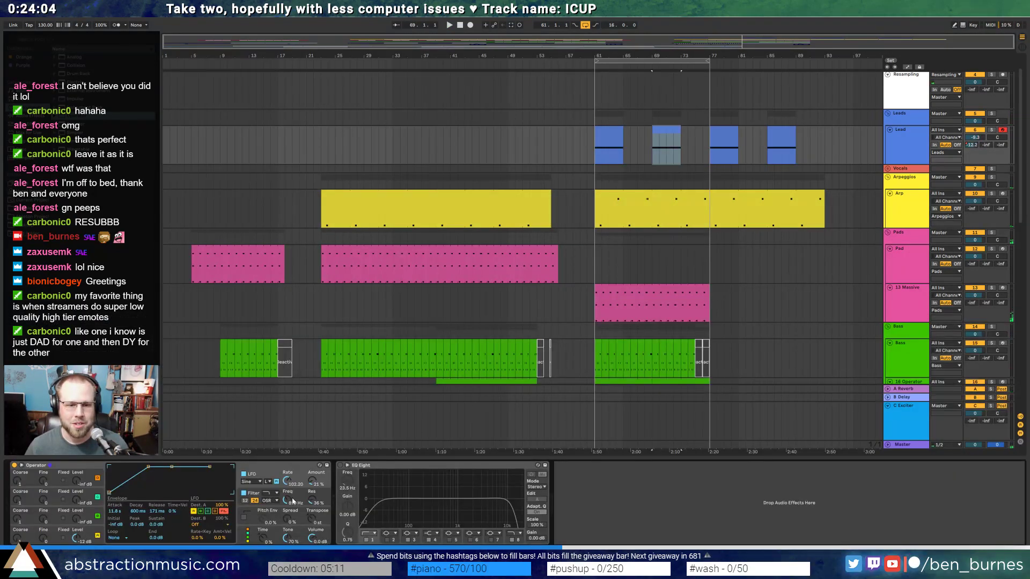
click(293, 501)
key(space)
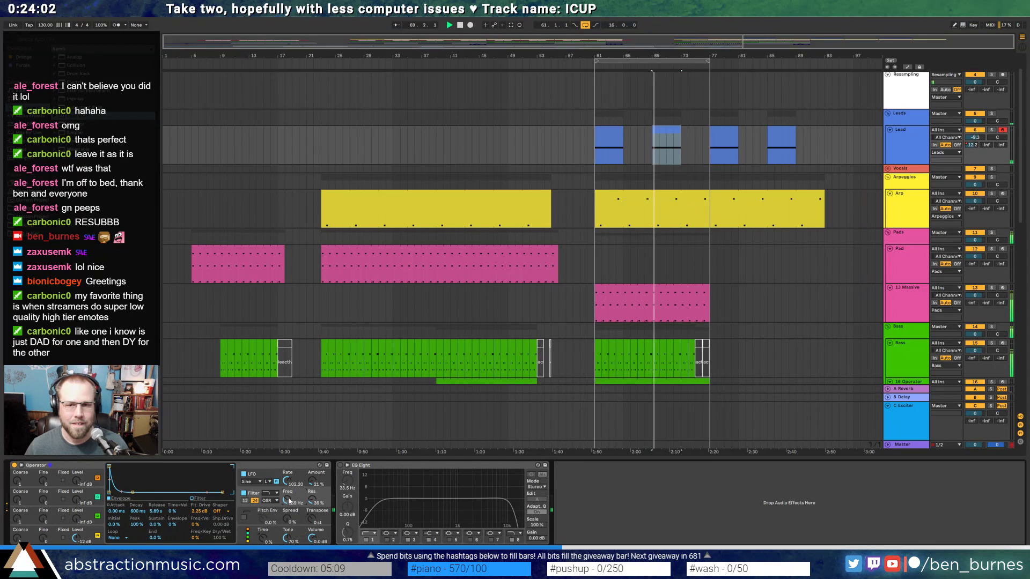
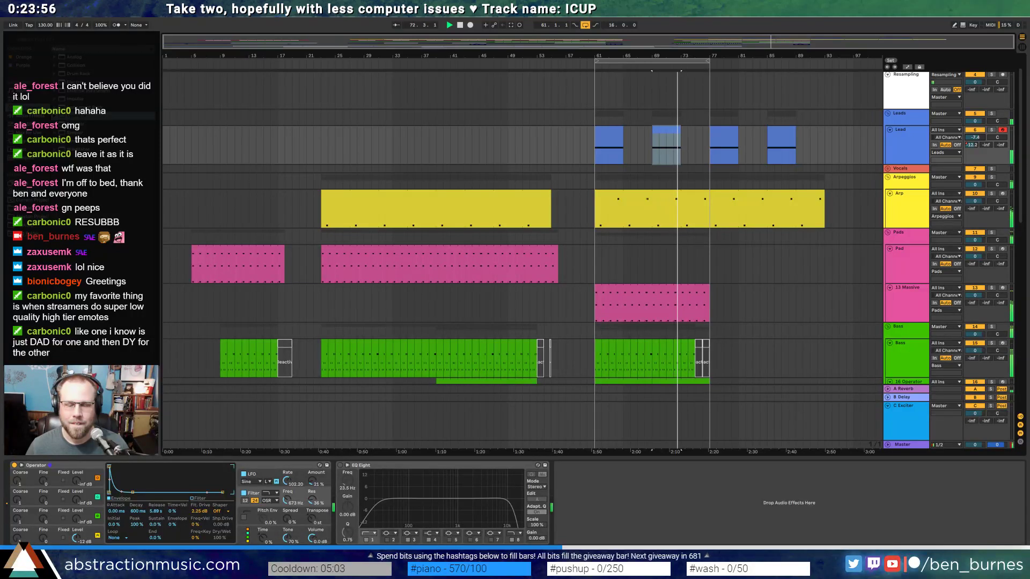
drag(289, 509, 289, 496)
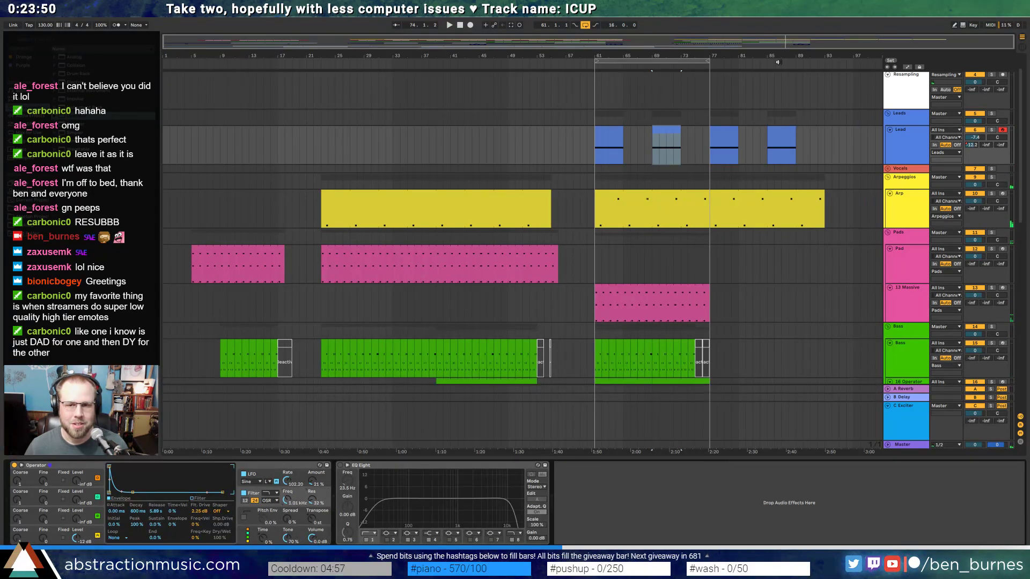
click(661, 134)
key(space)
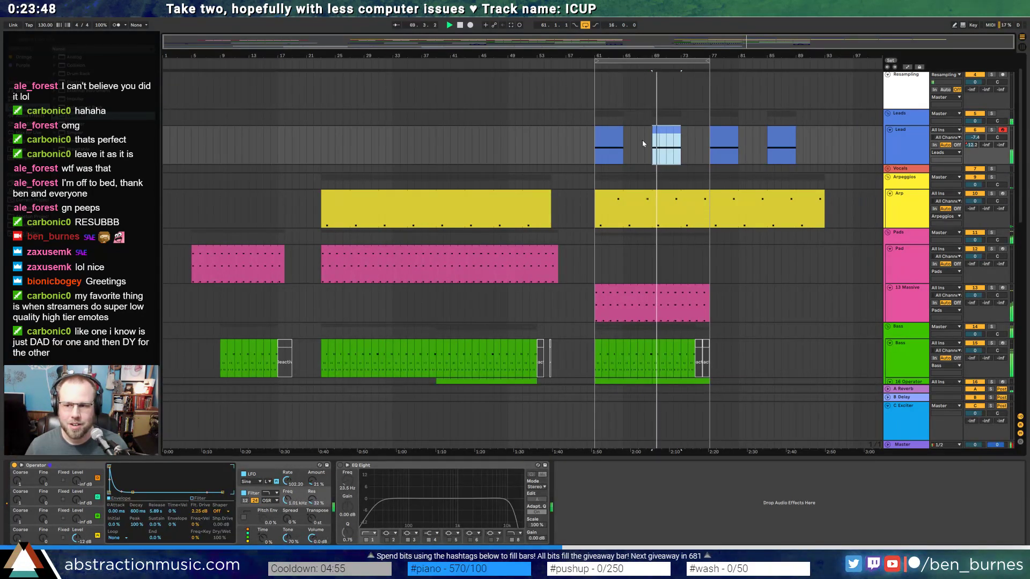
click(286, 502)
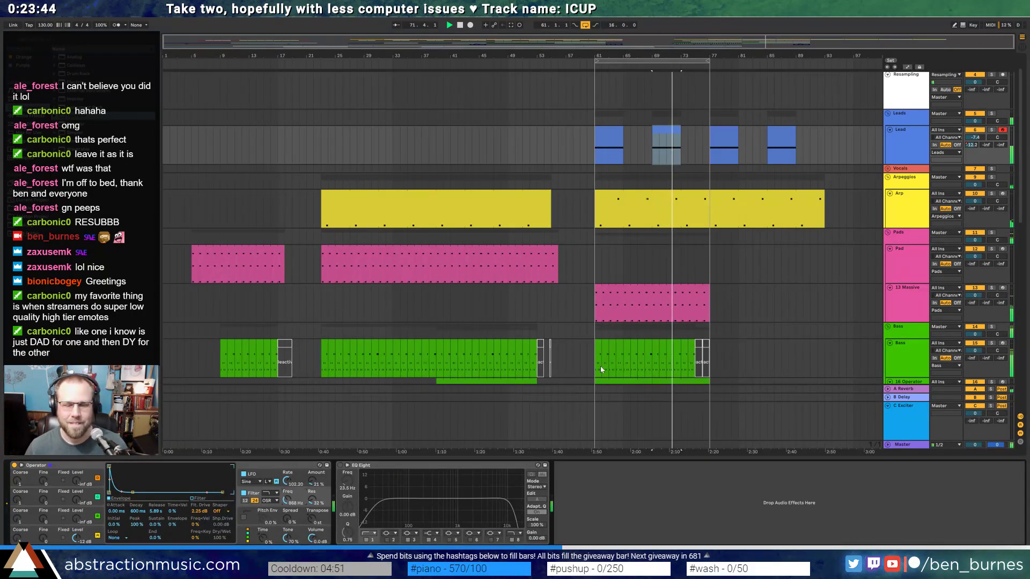
click(289, 481)
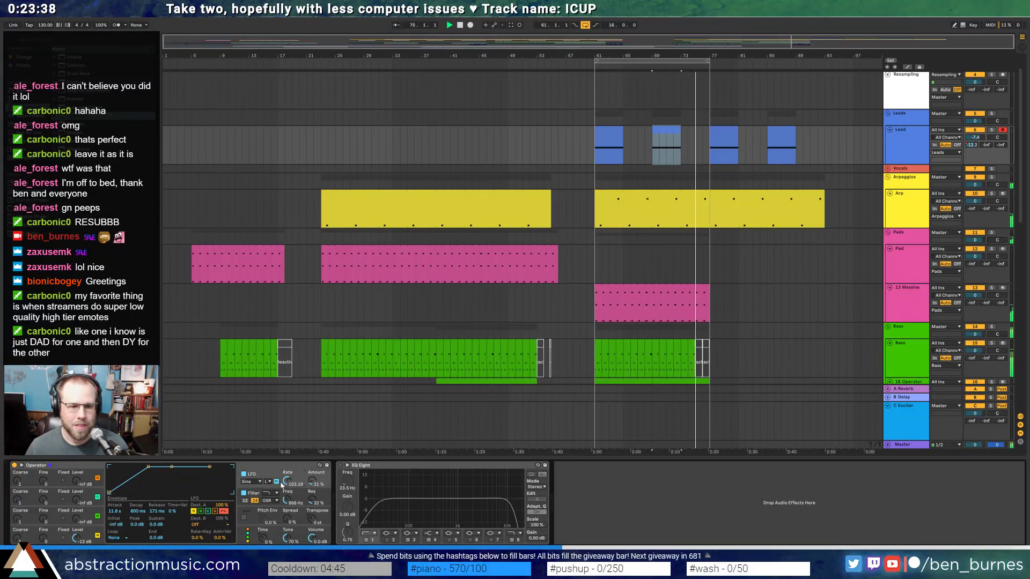
- Shorten the 13 Massive clip so it ends at bar 76
scroll(740, 328, down, 3)
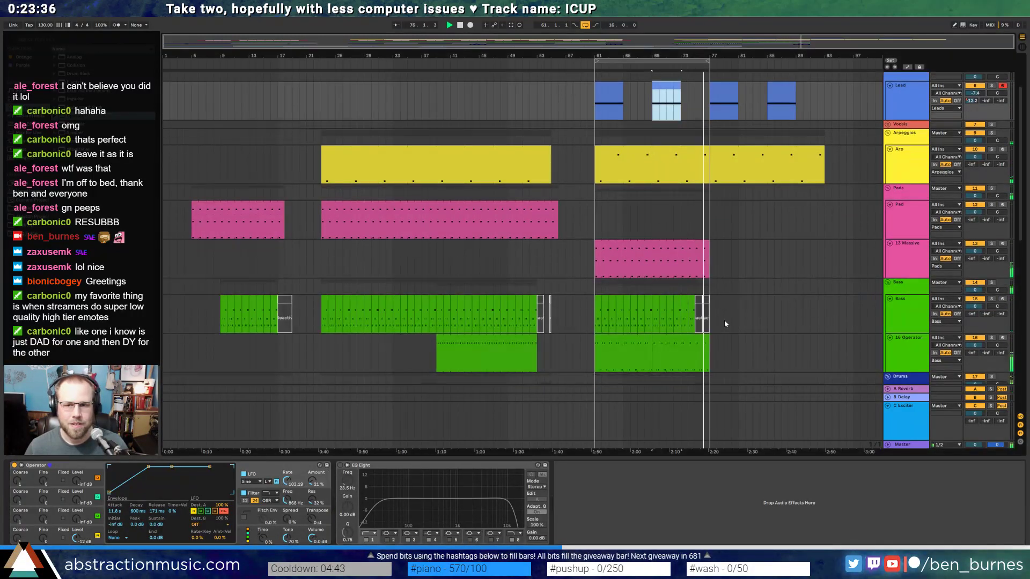
scroll(718, 261, up, 5)
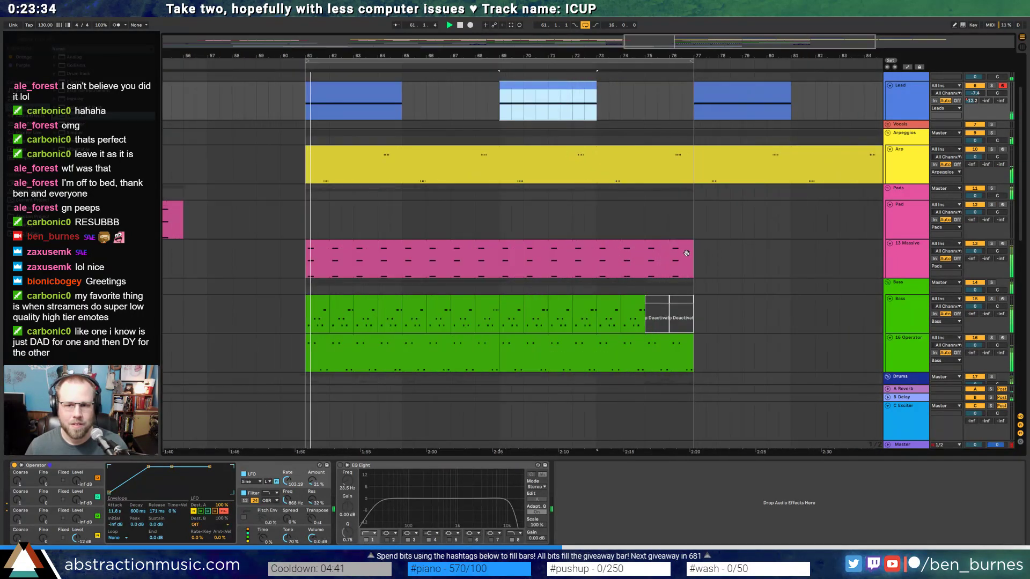
drag(692, 244, 669, 245)
- Split off the Drum Rack clip's last bar at bar 76 and deactivate its hat and Button Pluck 3 notes before beat 4
scroll(719, 309, down, 1)
scroll(719, 310, down, 6)
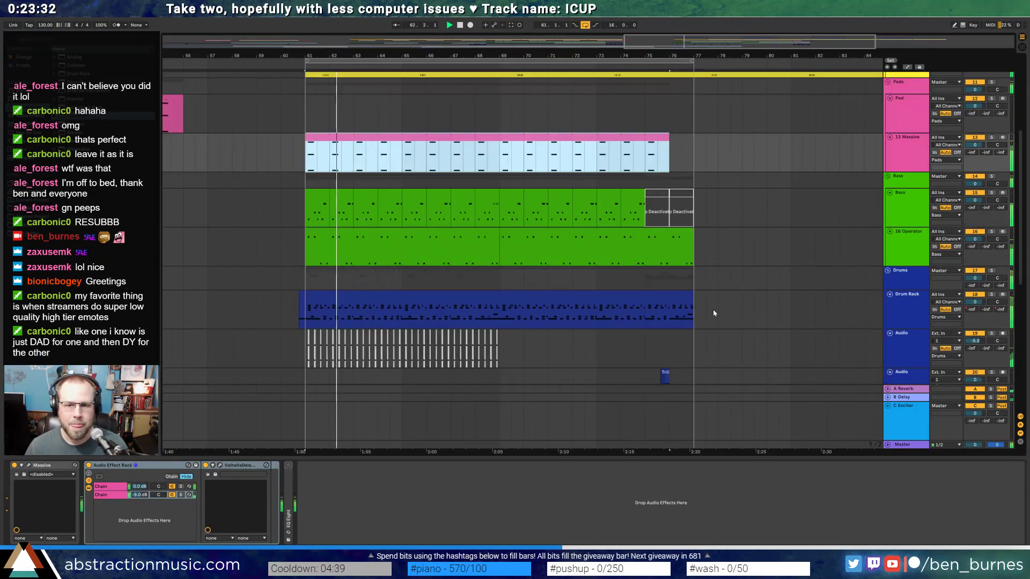
scroll(698, 313, up, 5)
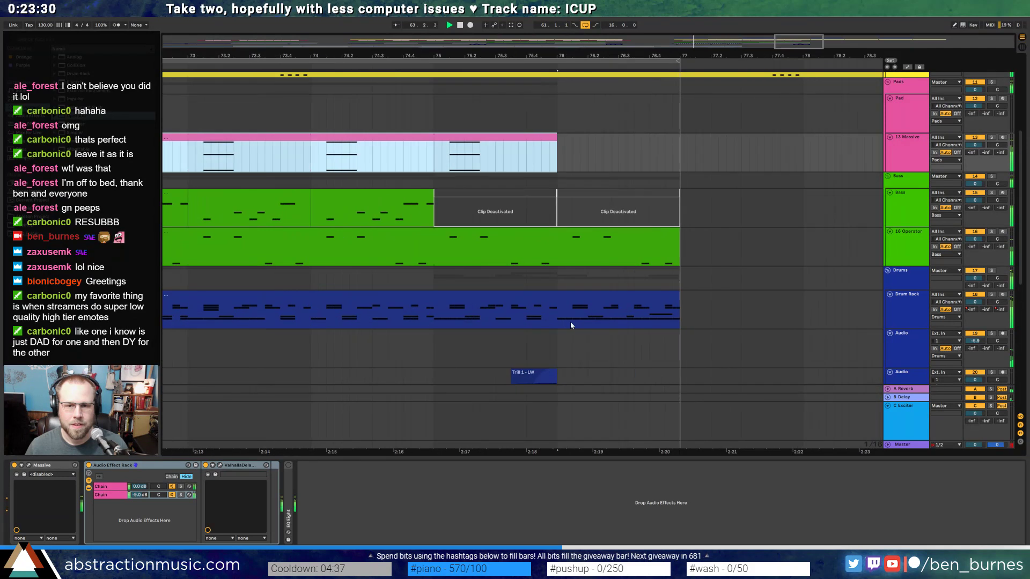
drag(558, 321, 604, 320)
drag(672, 322, 681, 318)
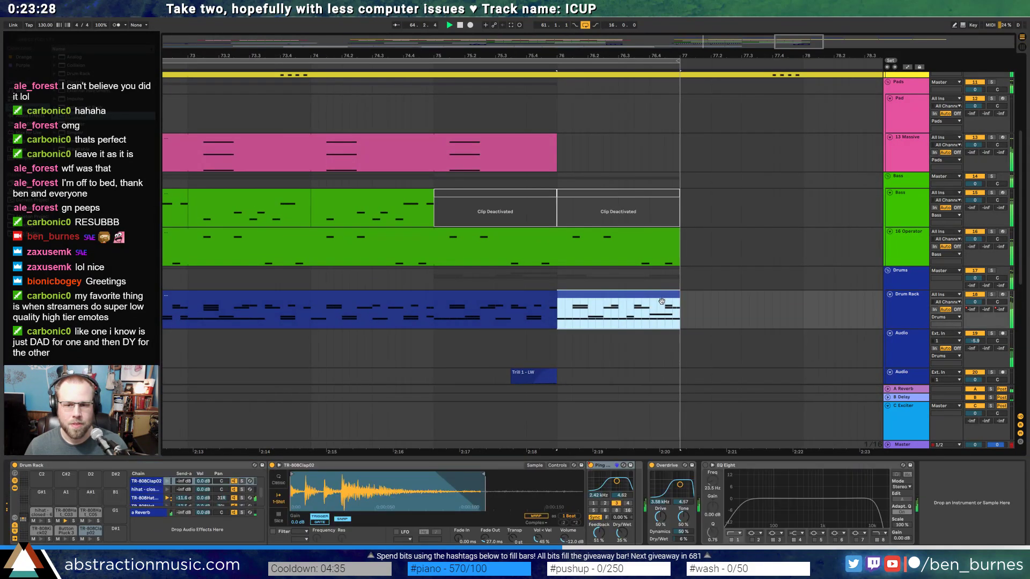
double_click(658, 301)
drag(307, 412, 767, 453)
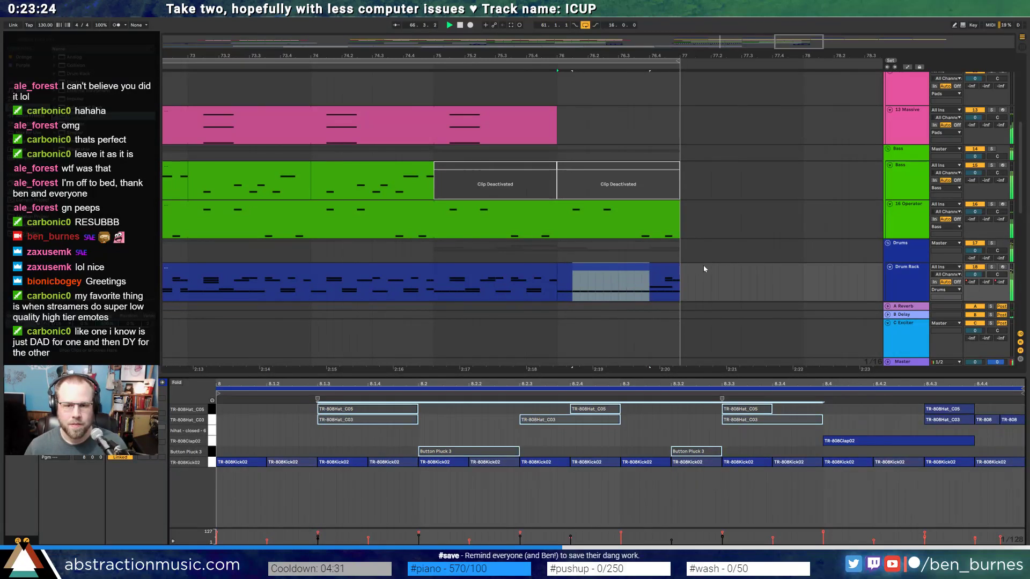
scroll(691, 273, down, 5)
key(ctrl+d)
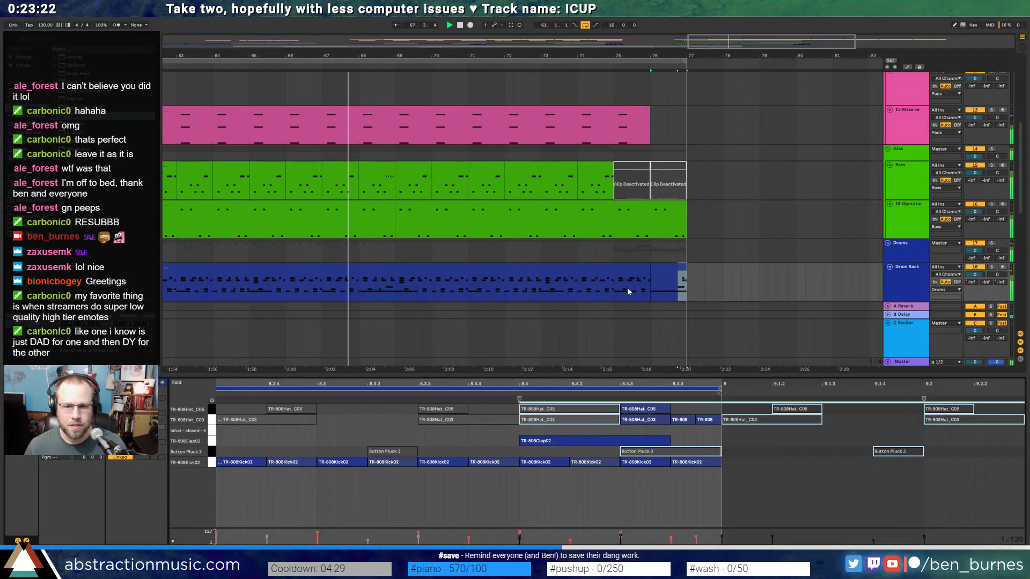
key(ctrl+z)
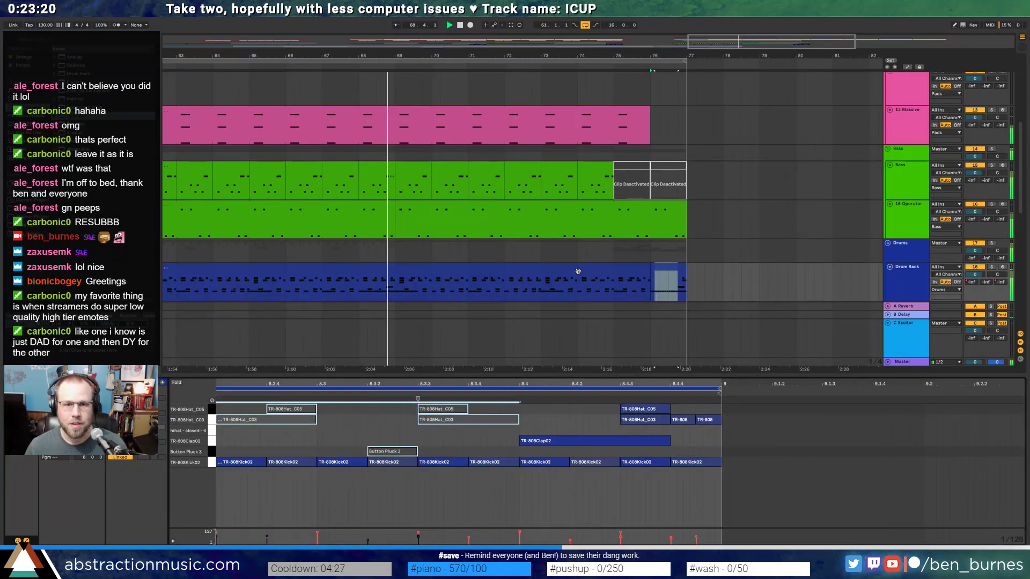
- Duplicate the clips of bars 61 to 69 on the audio track below Drum Rack into bars 69 to 77
scroll(579, 273, down, 6)
key(shift+Tab)
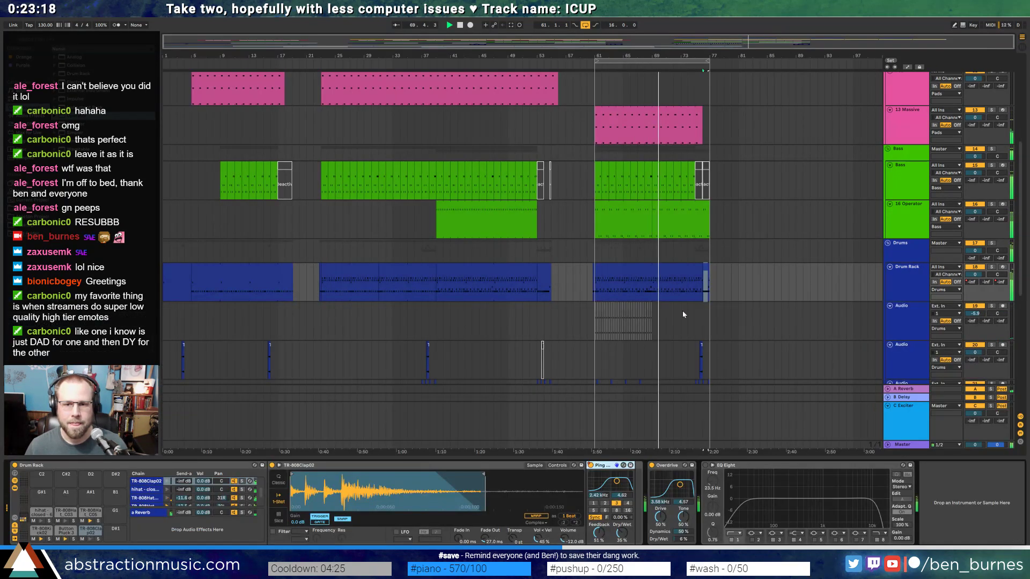
scroll(672, 326, up, 2)
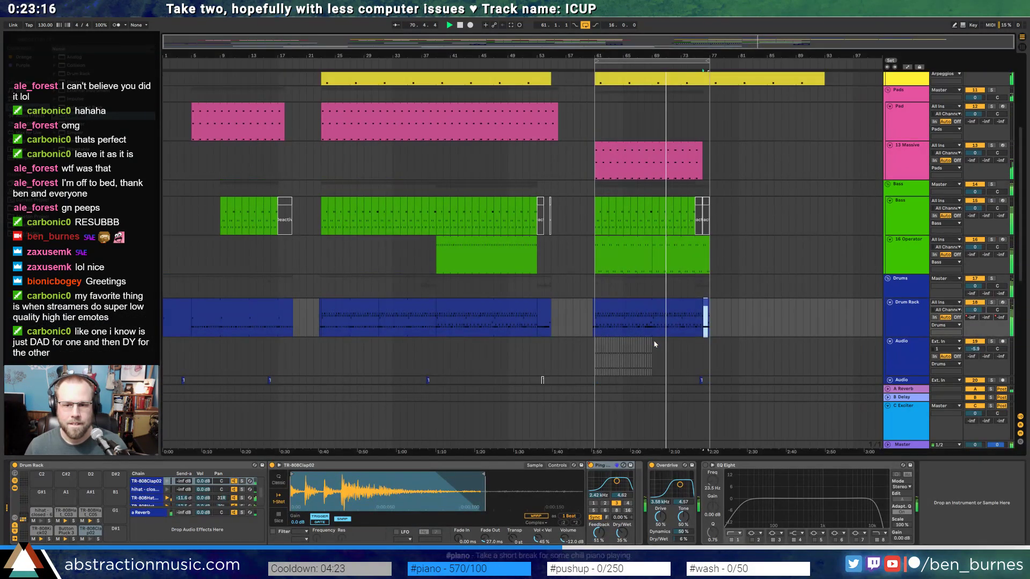
drag(655, 340, 709, 344)
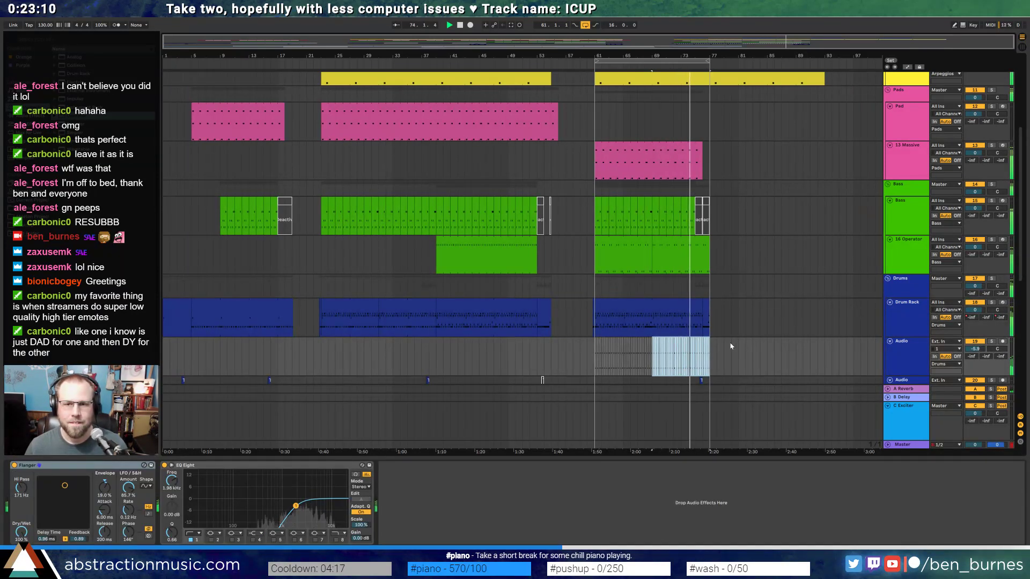
- Duplicate the spaced hits from bar 61 on the audio track above 22 Operator so the copies start at bar 69
scroll(729, 347, down, 6)
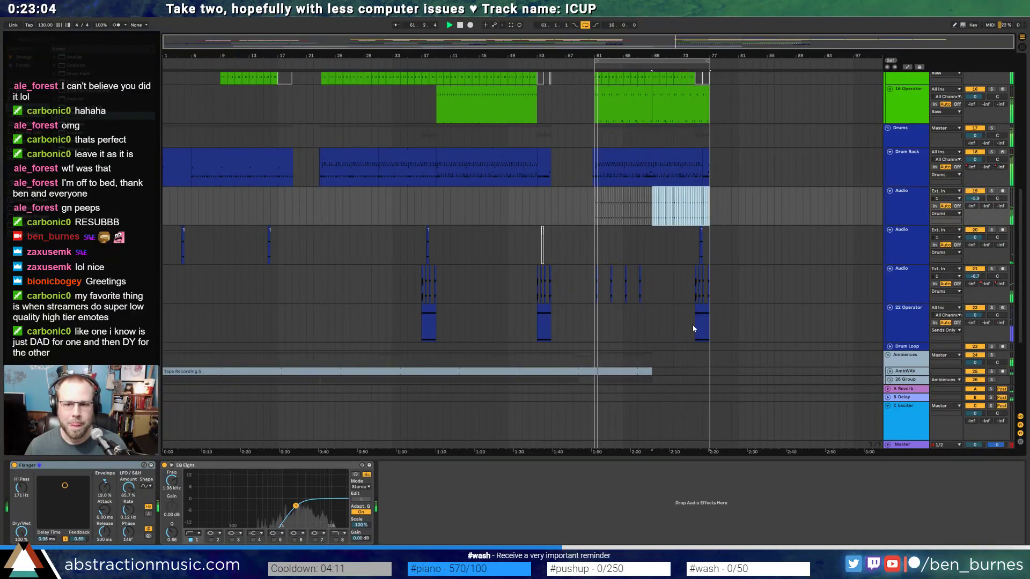
scroll(649, 295, up, 2)
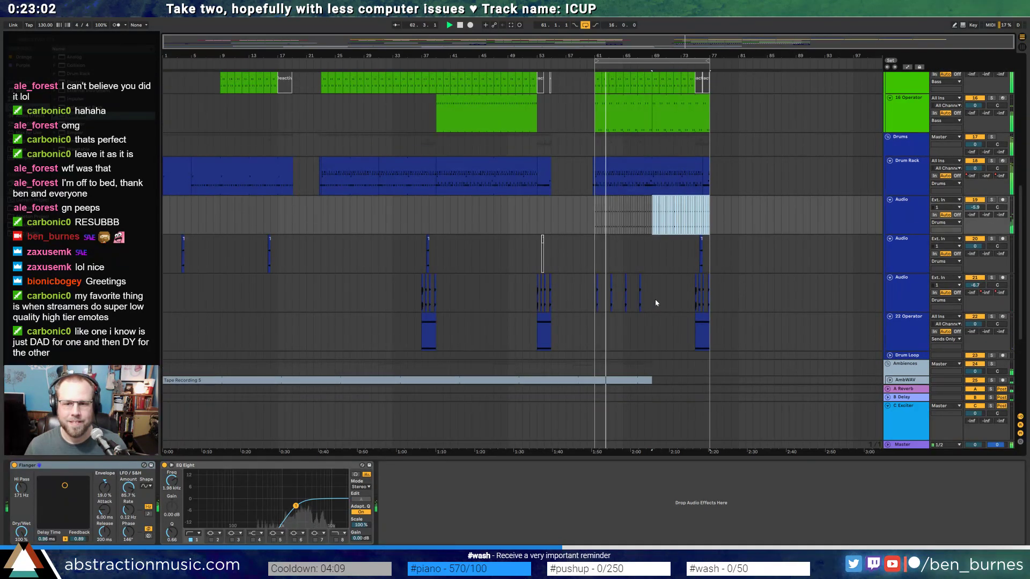
drag(594, 301, 641, 305)
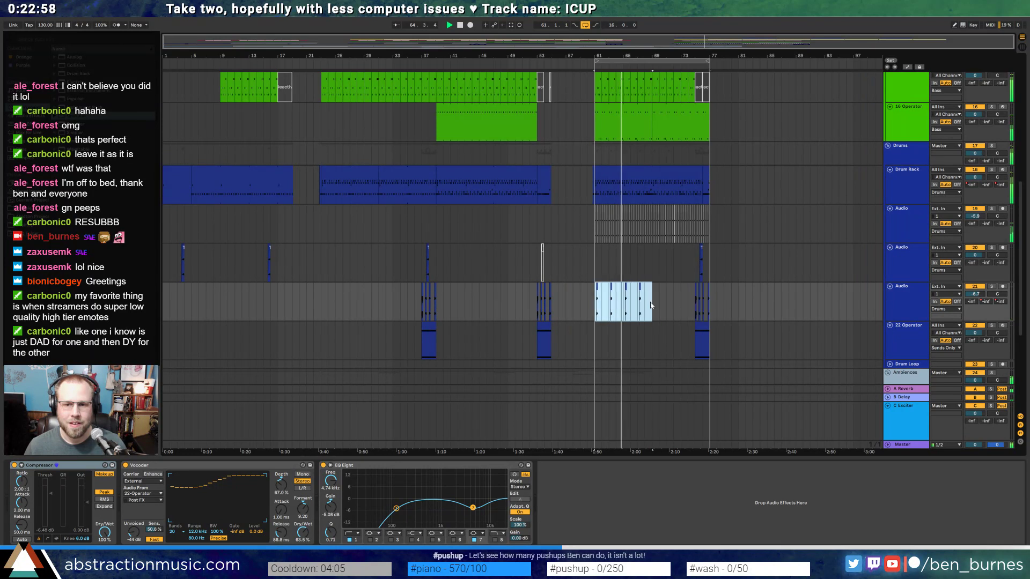
click(651, 305)
drag(638, 302, 605, 304)
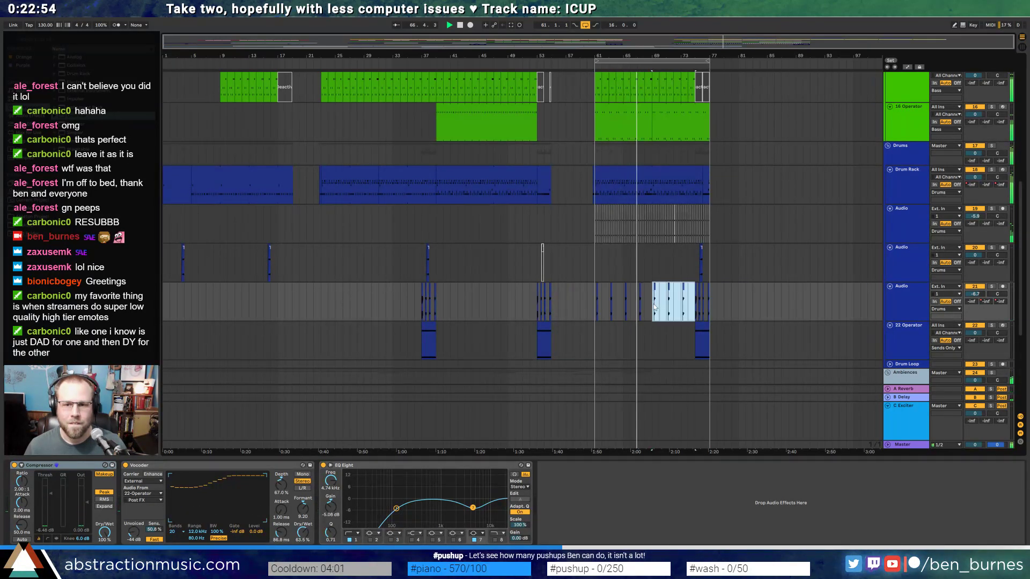
click(674, 314)
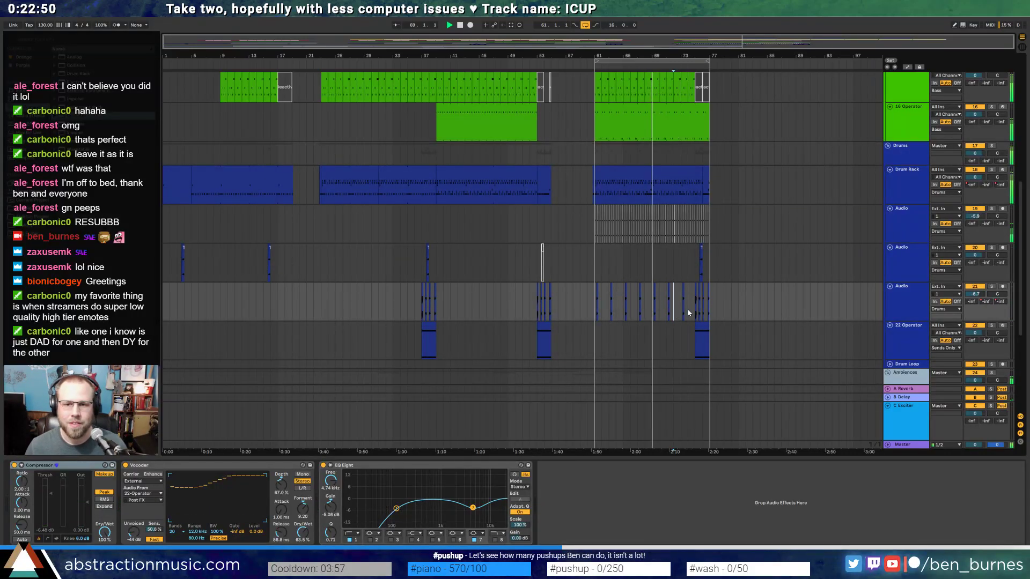
- Show the automation lanes and examine the device chains of the Audio track below Drum Rack and the 16 Operator track
scroll(691, 303, up, 4)
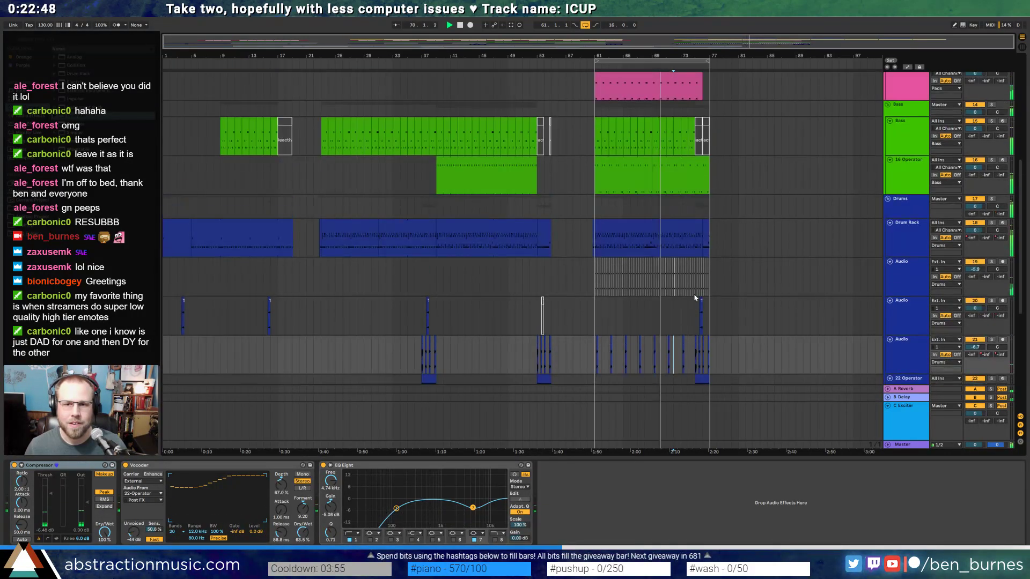
click(900, 326)
key(a)
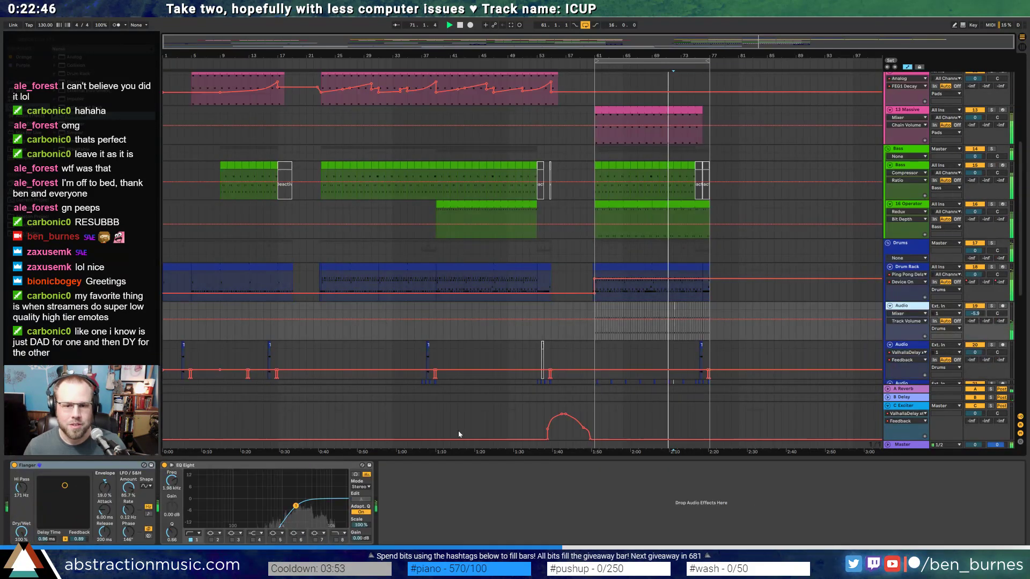
scroll(679, 284, up, 5)
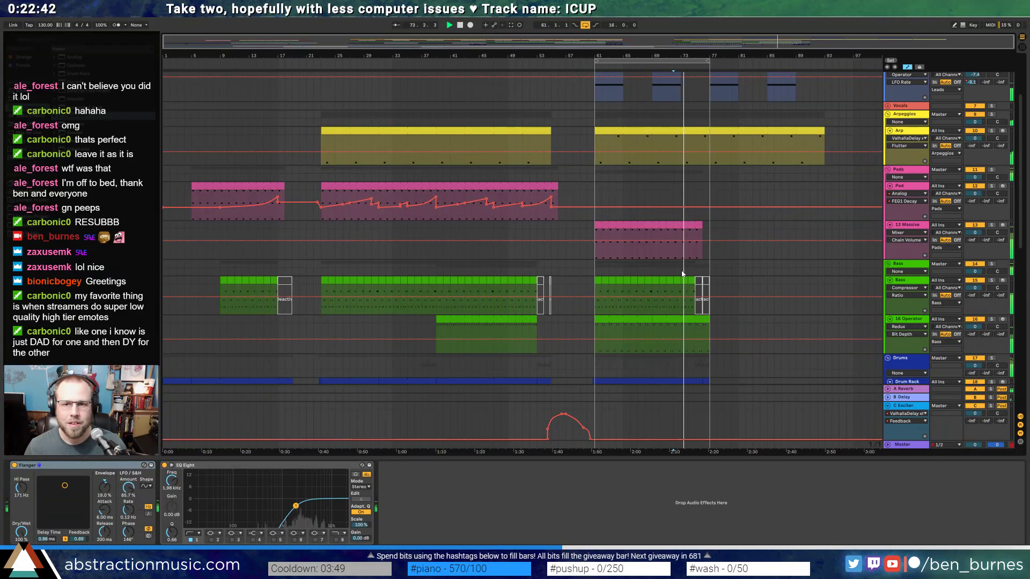
scroll(681, 271, down, 4)
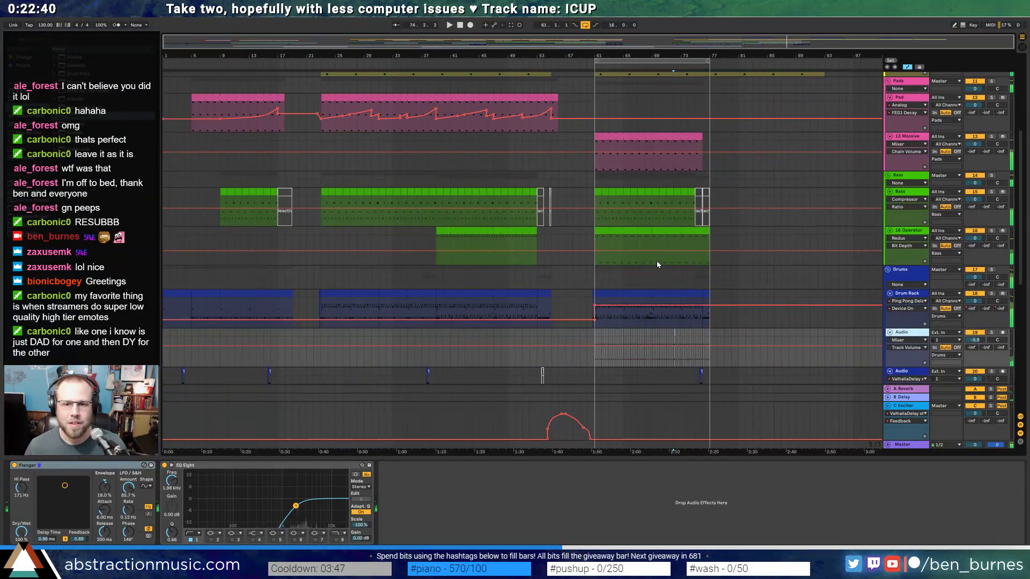
click(633, 248)
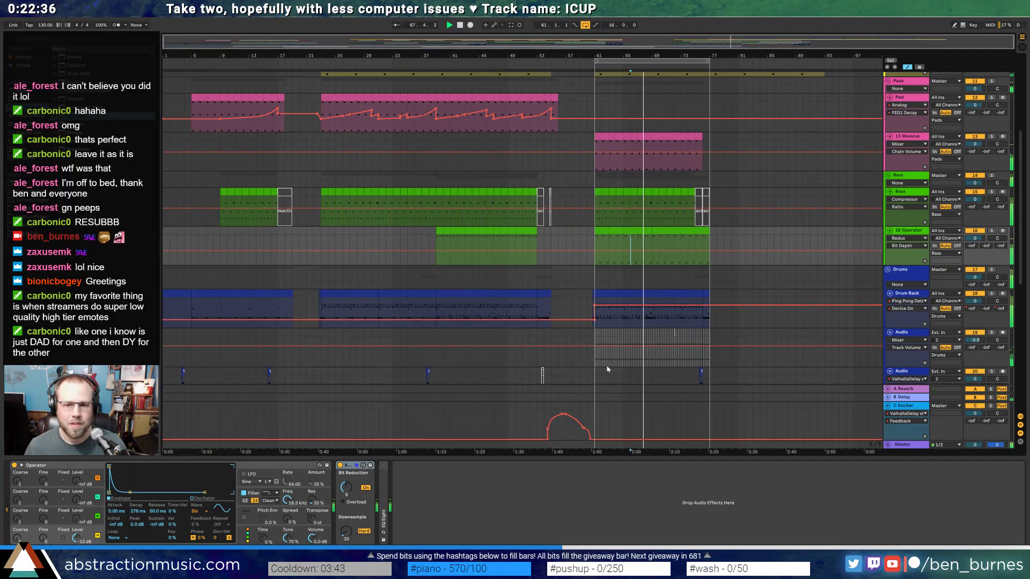
click(724, 334)
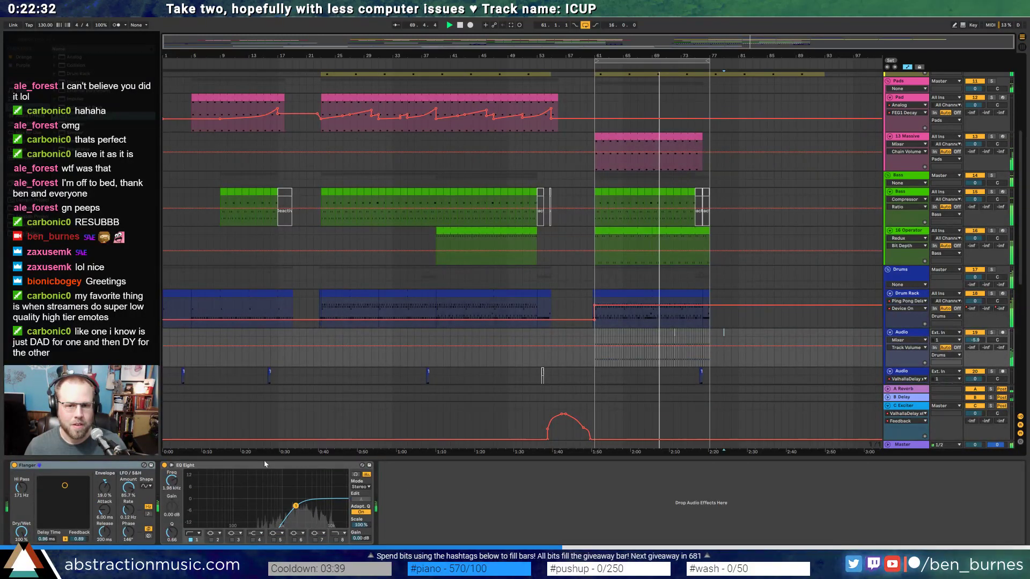
- Examine the effect rack chains on the 13 Massive track and compare them with the Bass track's devices
click(660, 136)
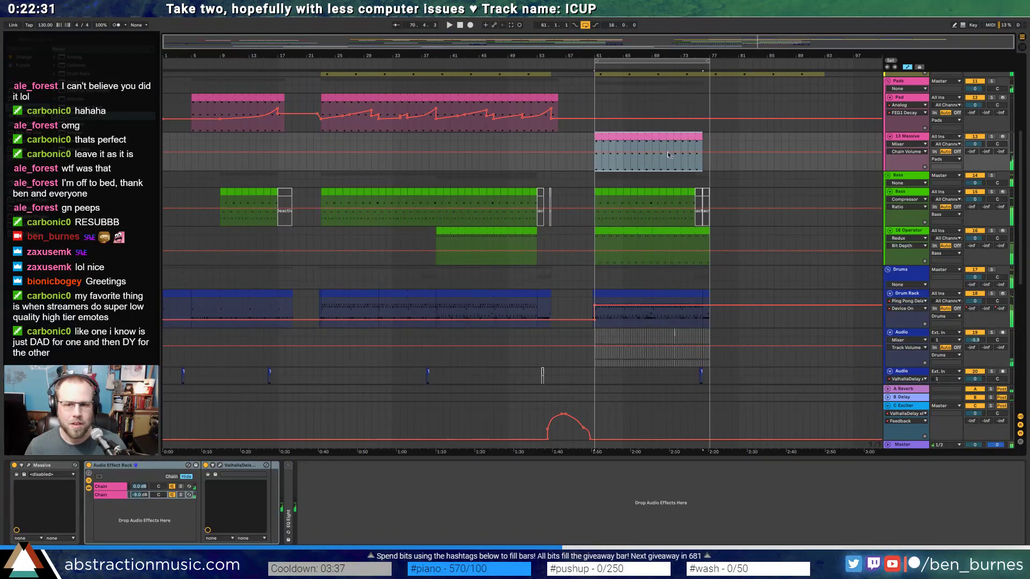
scroll(676, 162, up, 3)
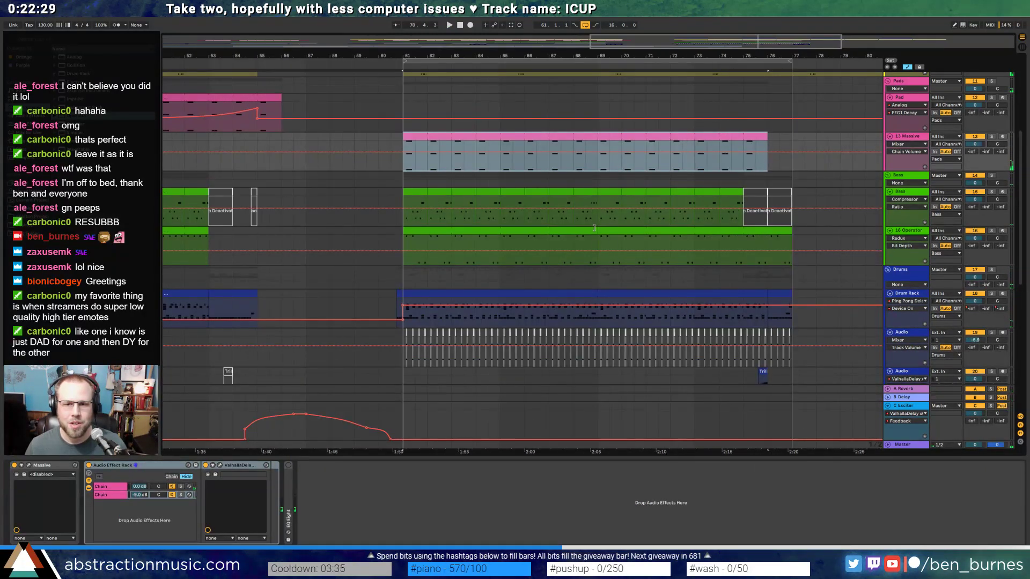
click(595, 194)
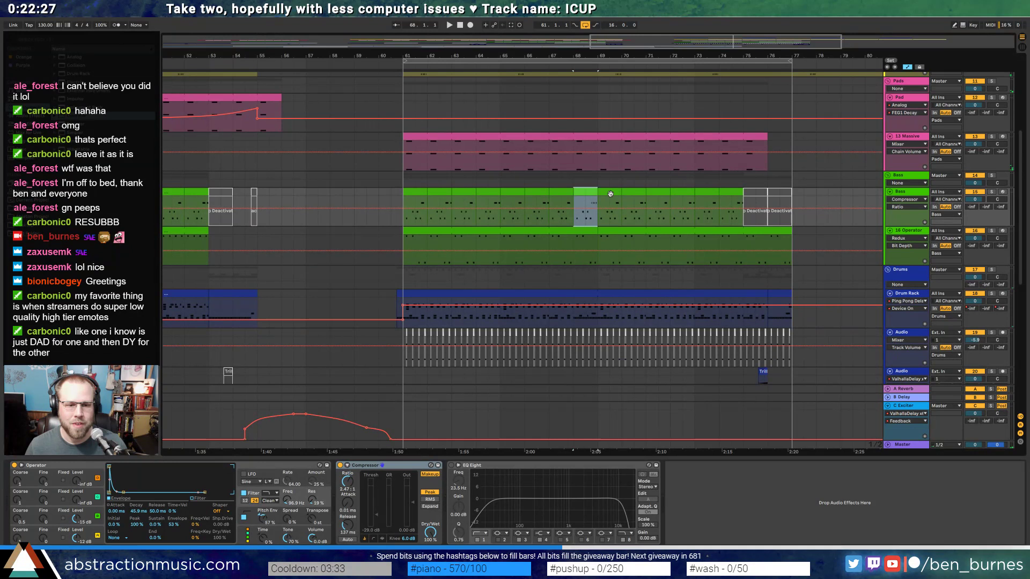
click(600, 154)
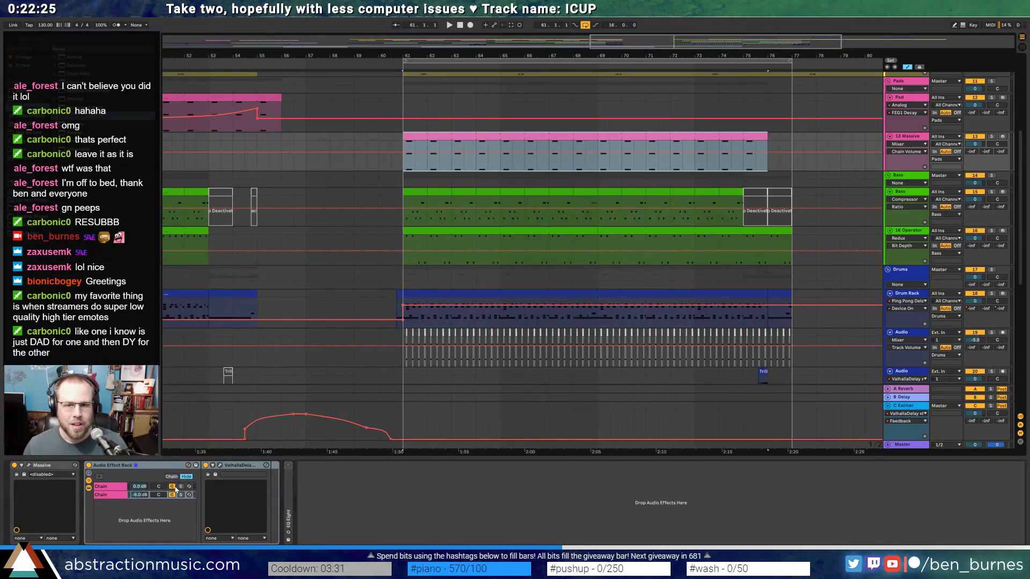
click(134, 487)
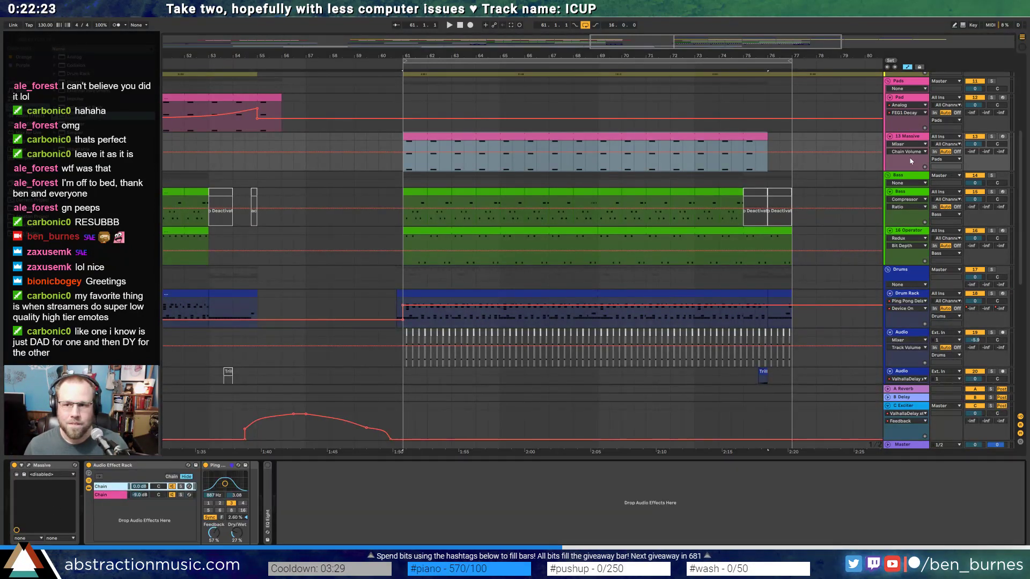
scroll(821, 186, up, 5)
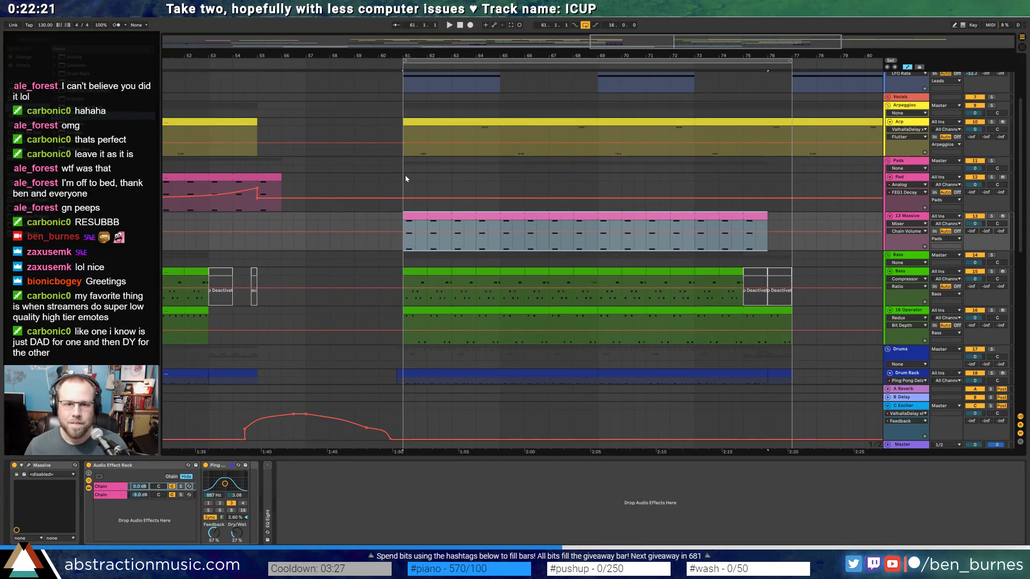
- Start playback from bar 61 and duplicate the 13 Massive clip of bars 61 to 76 so the copy starts at bar 77
click(406, 178)
key(space)
drag(666, 41, 692, 21)
drag(555, 216, 340, 221)
key(ctrl+d)
click(361, 217)
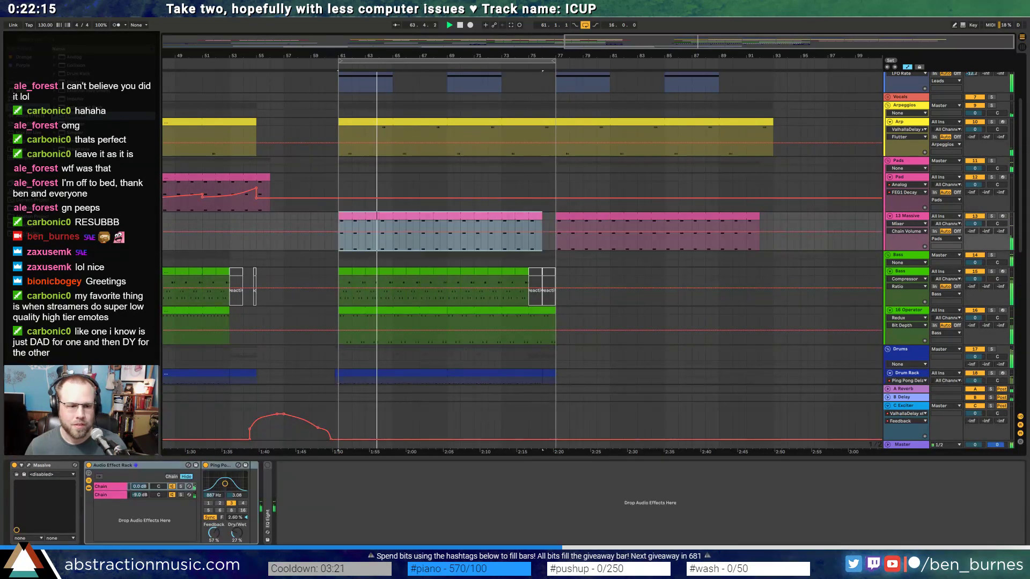
- Open the Massive synth's window on the 13 Massive track to examine its settings, and close it again
click(30, 465)
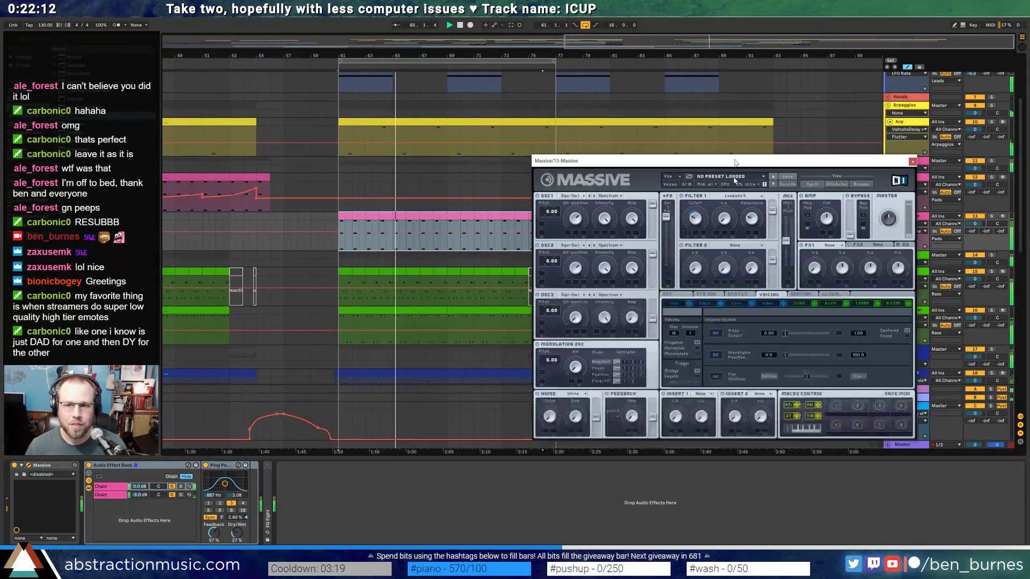
drag(735, 163, 769, 174)
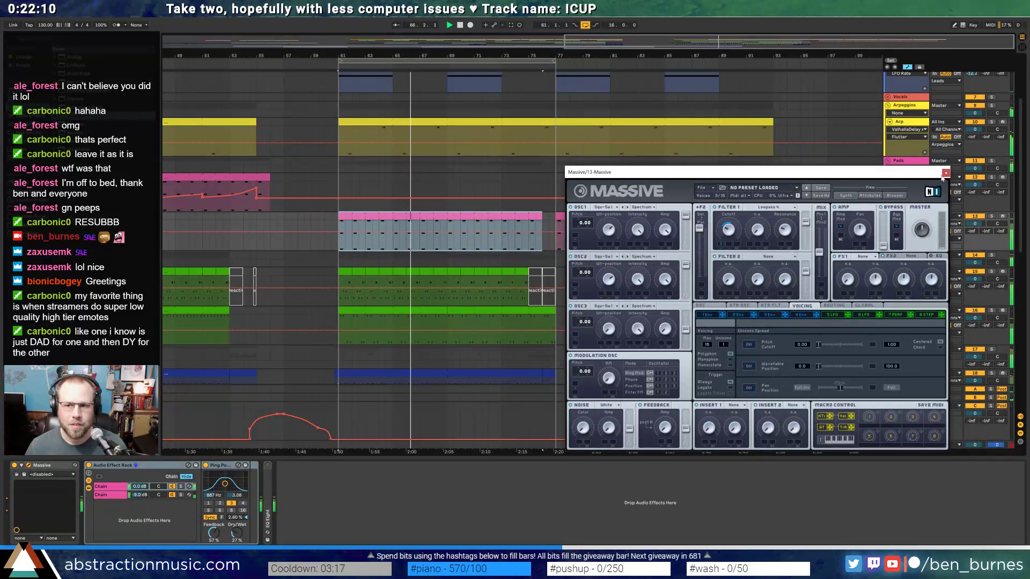
click(945, 173)
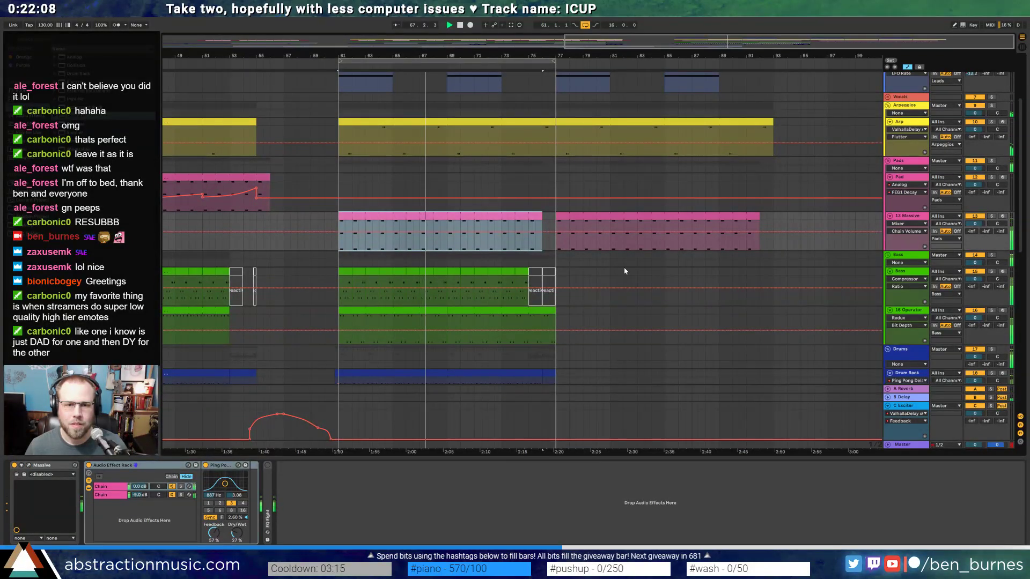
- Collapse the Resampling track and shorten the 16 Operator clip so it ends at bar 76
scroll(625, 271, down, 5)
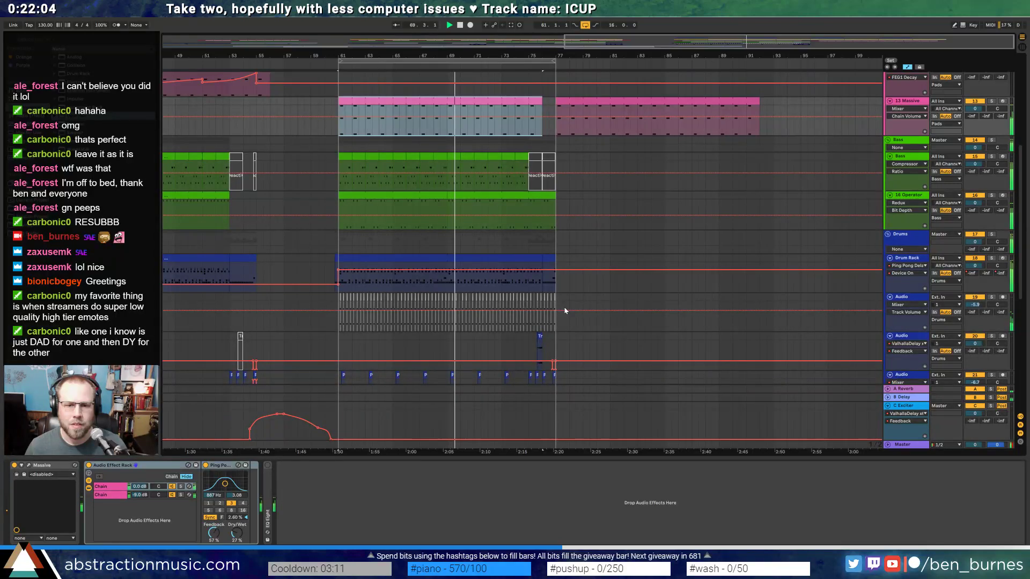
scroll(564, 307, up, 8)
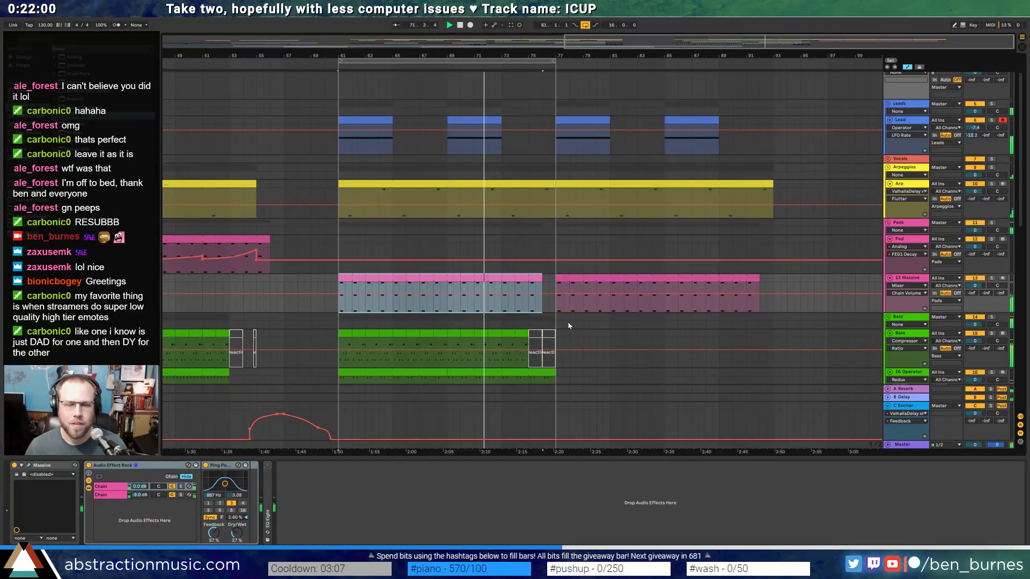
scroll(569, 324, up, 2)
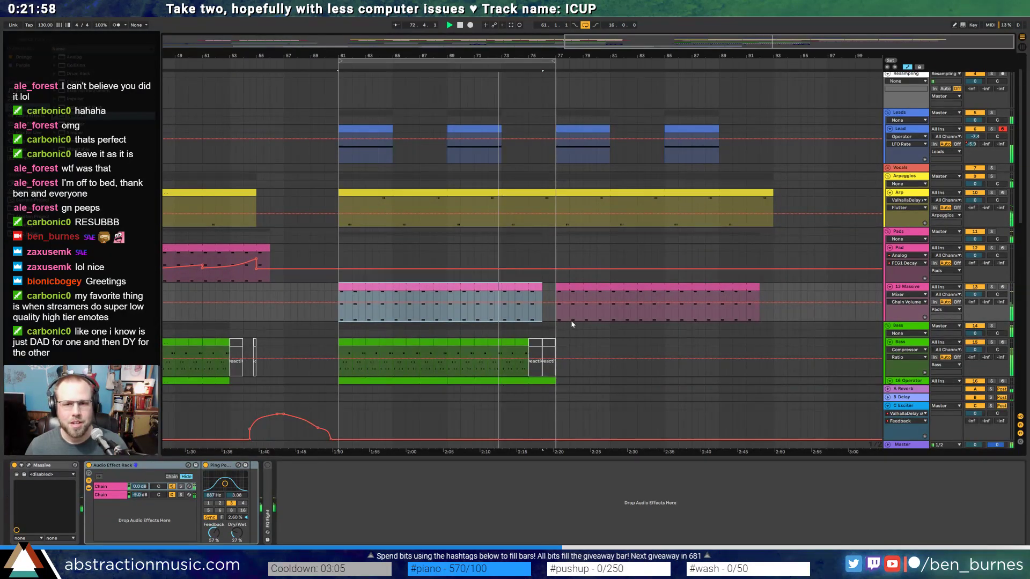
click(888, 101)
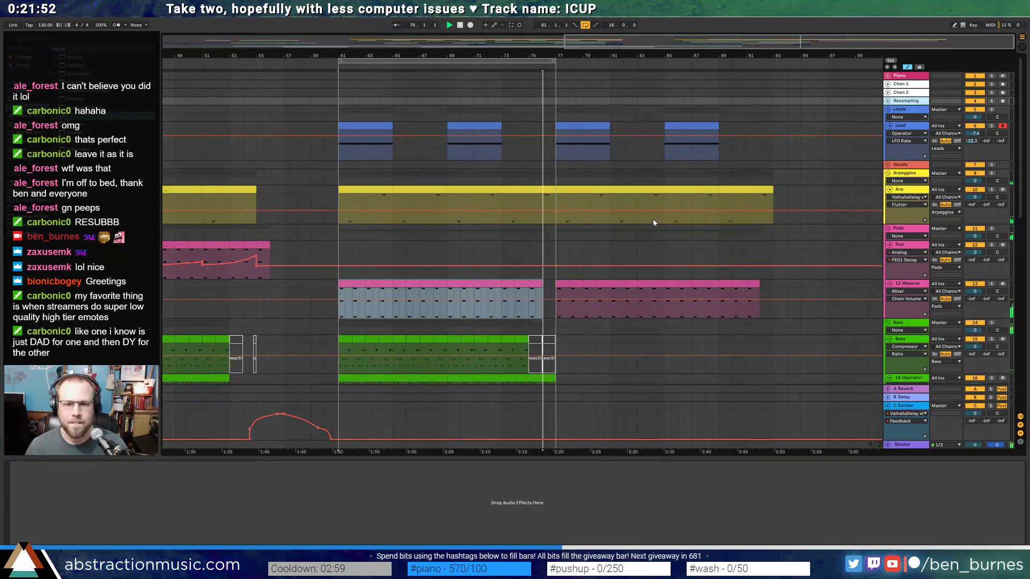
scroll(590, 257, down, 5)
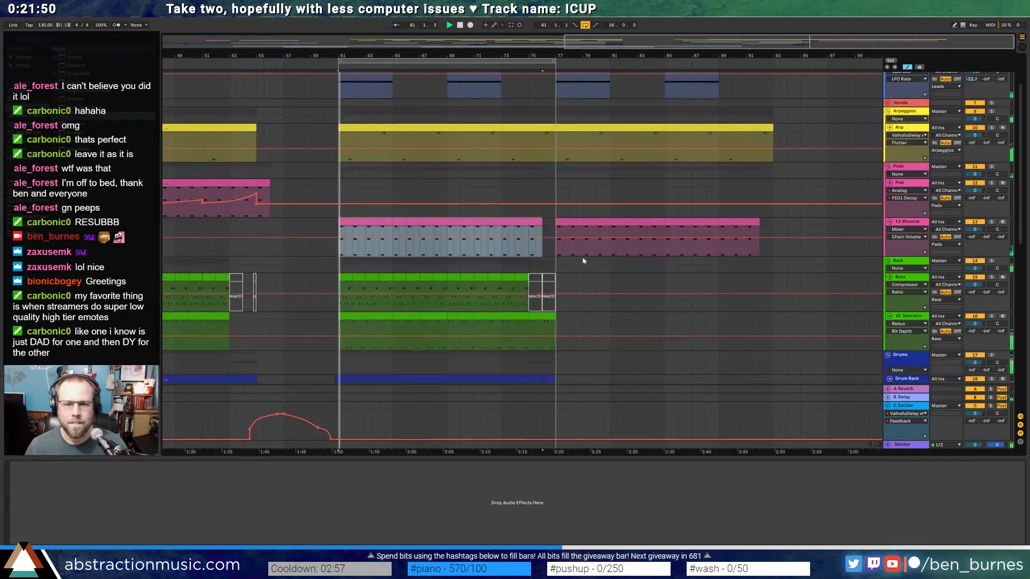
click(551, 299)
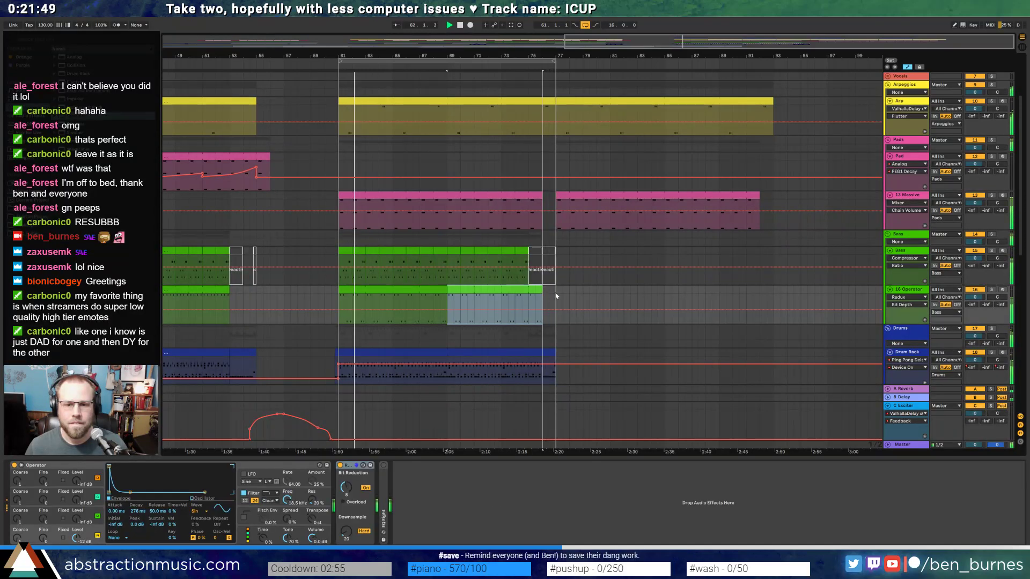
- Extend the Tape Recording 5 clip and the Field Recording - Tux Purr clip from bar 61 to about bar 97
scroll(556, 292, down, 3)
scroll(557, 294, down, 13)
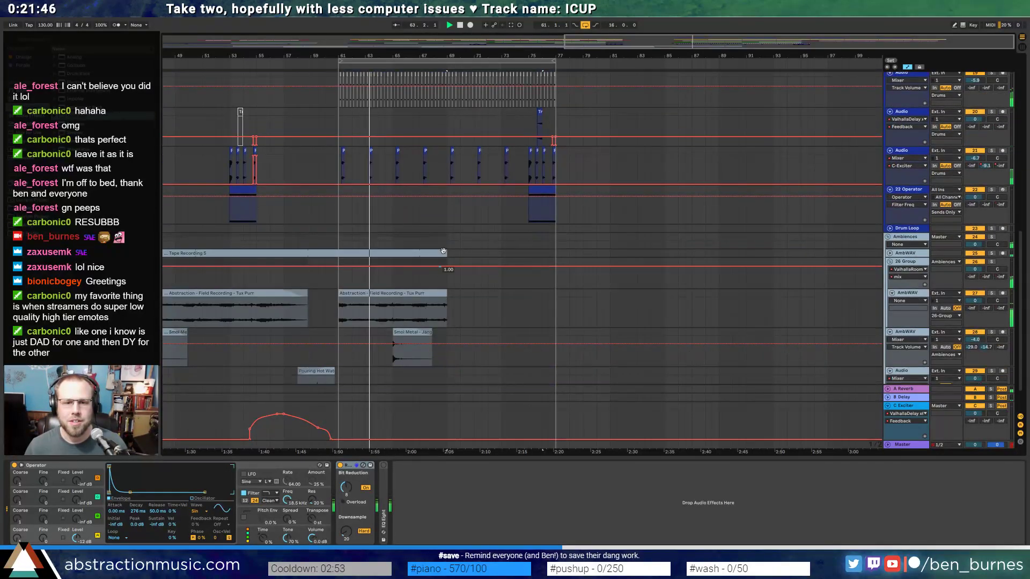
drag(446, 254, 835, 253)
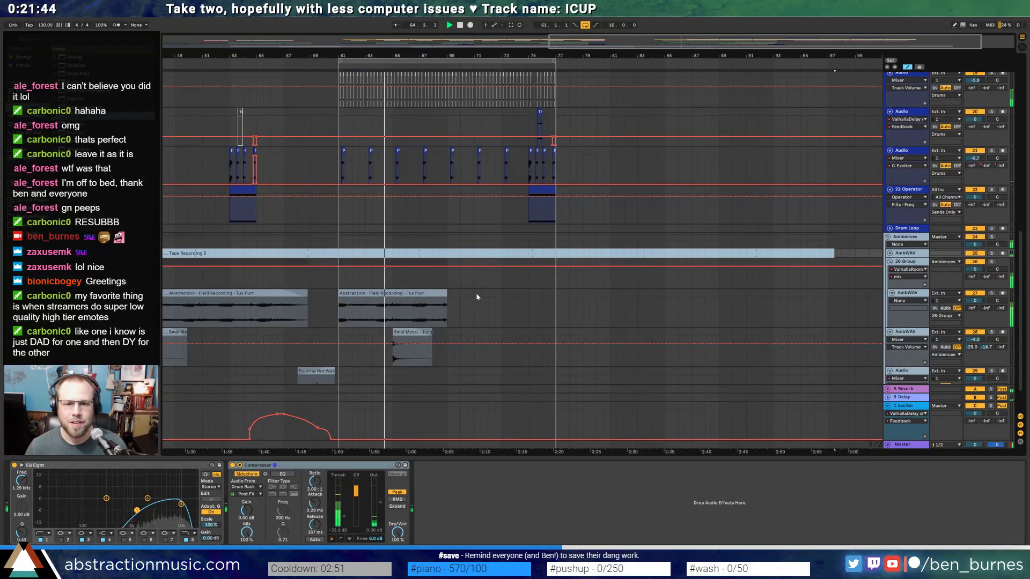
drag(448, 296, 834, 296)
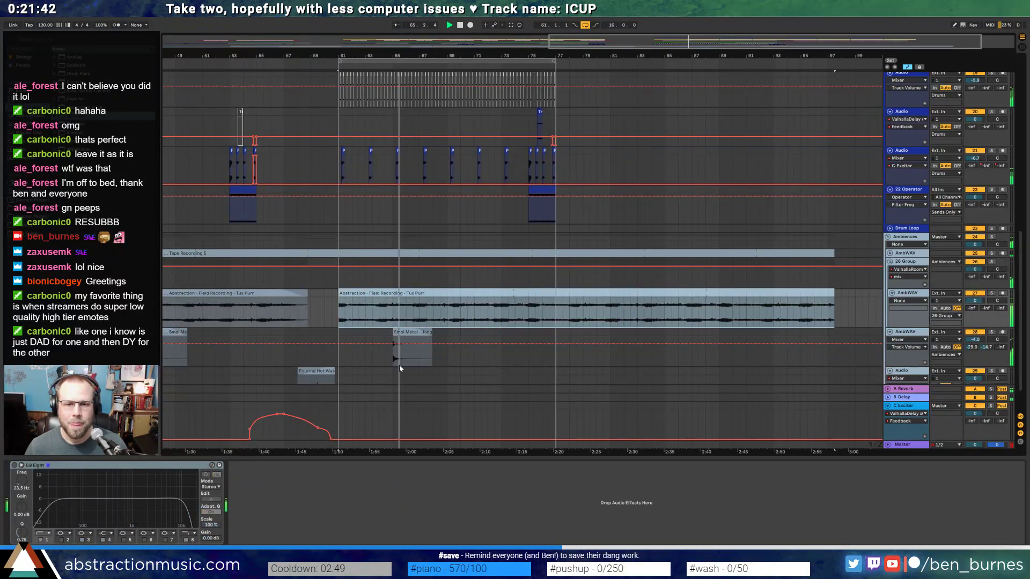
- Duplicate bars 61 to 77 of the AmbWAV track with the Smol Metal clip into bars 77 to 93, and hide the automation
click(343, 335)
key(minus)
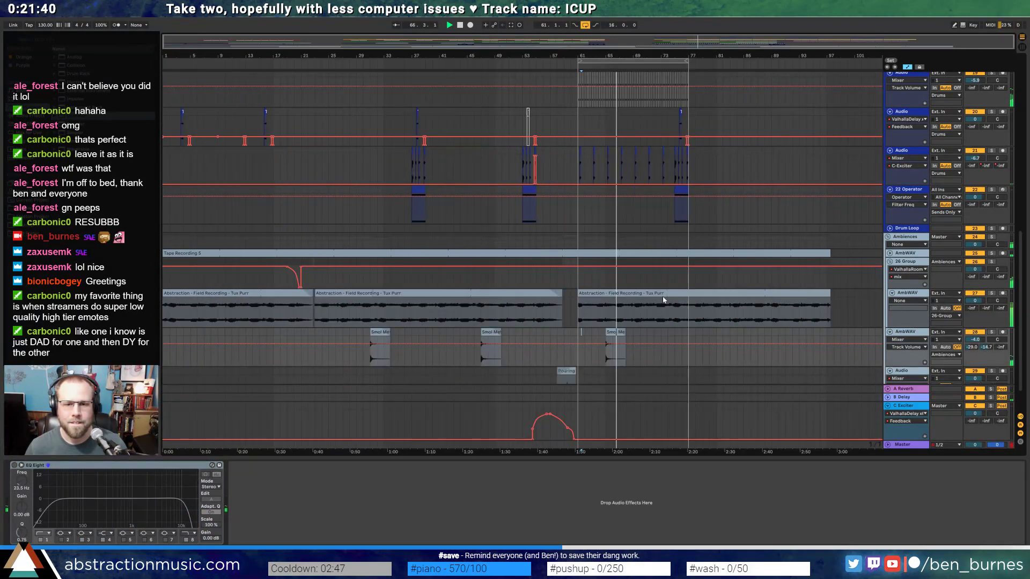
drag(578, 329, 690, 330)
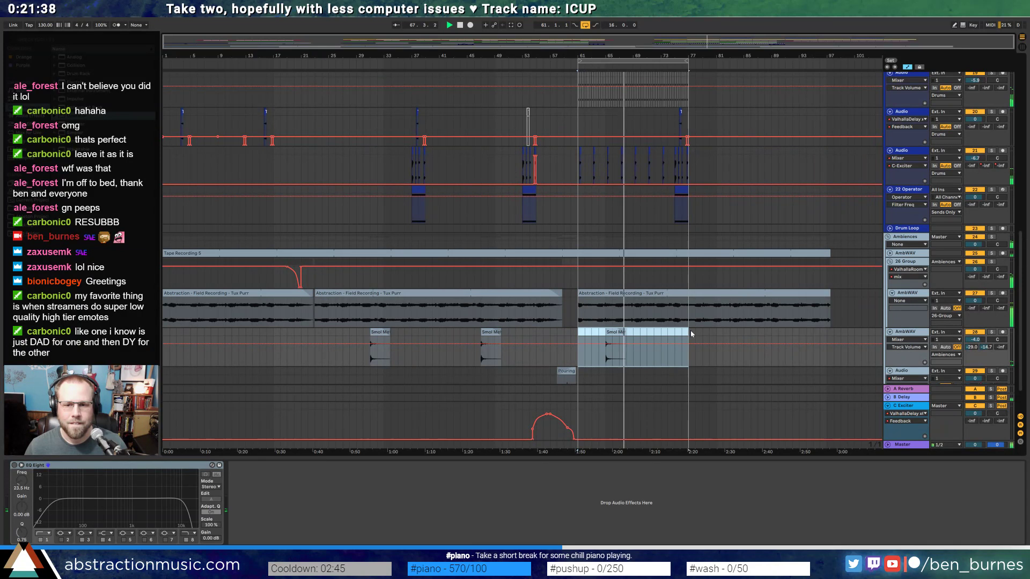
key(ctrl+d)
key(a)
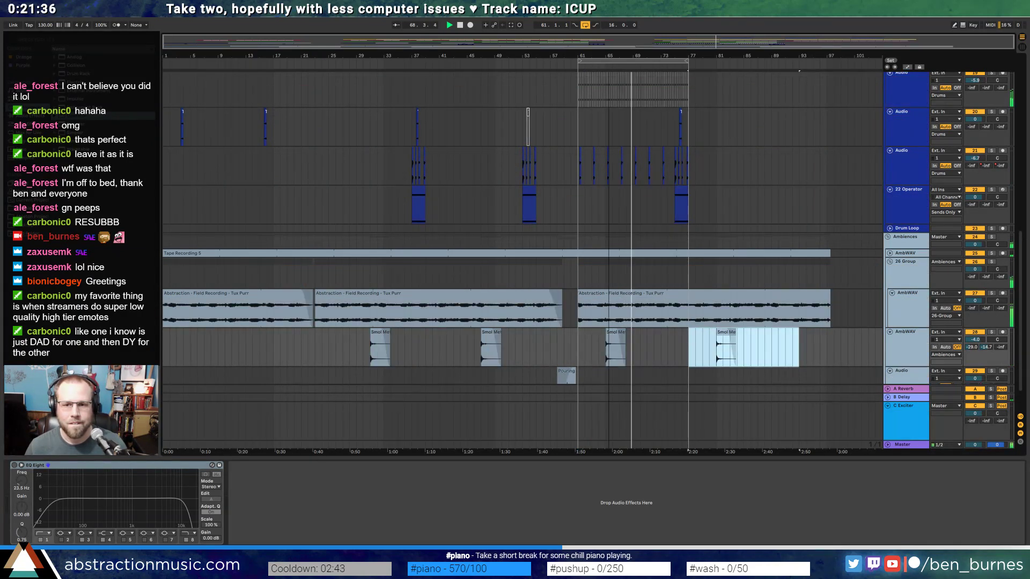
- Set the pitch of resonator V in the 26 Group track's Resonators device to +24 st and toggle that resonator on
click(617, 298)
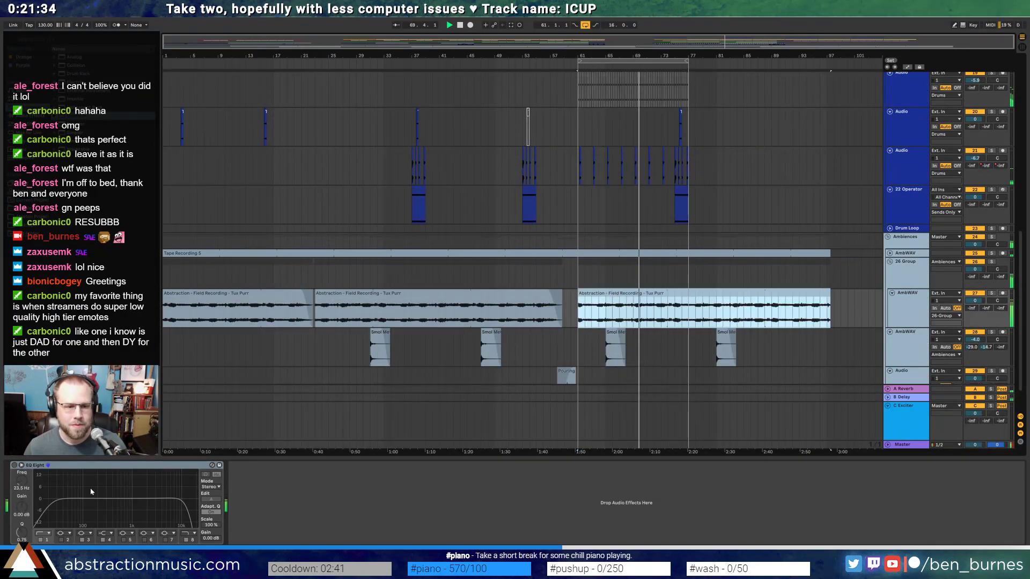
click(620, 270)
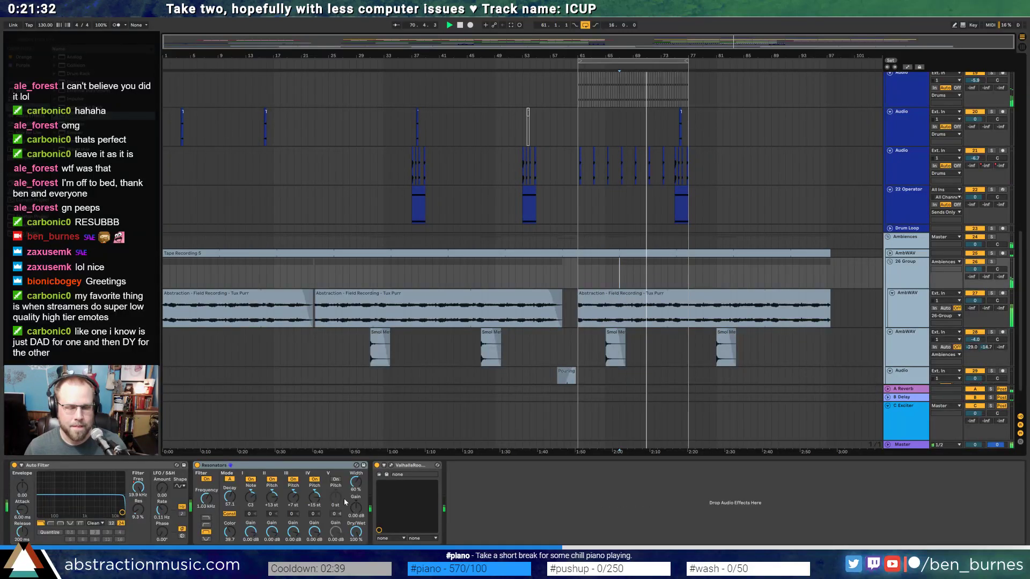
drag(336, 511, 336, 500)
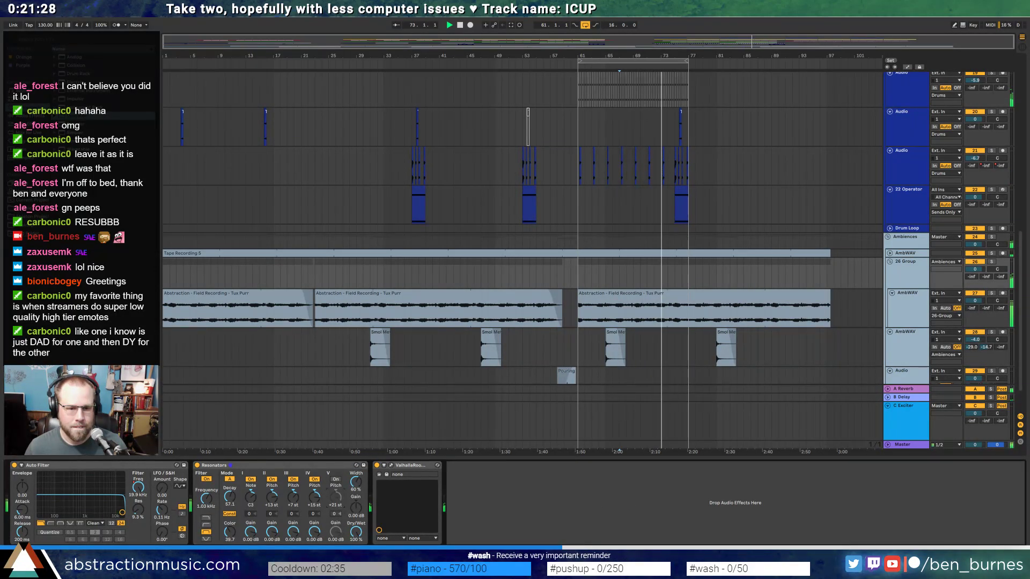
drag(336, 500, 335, 499)
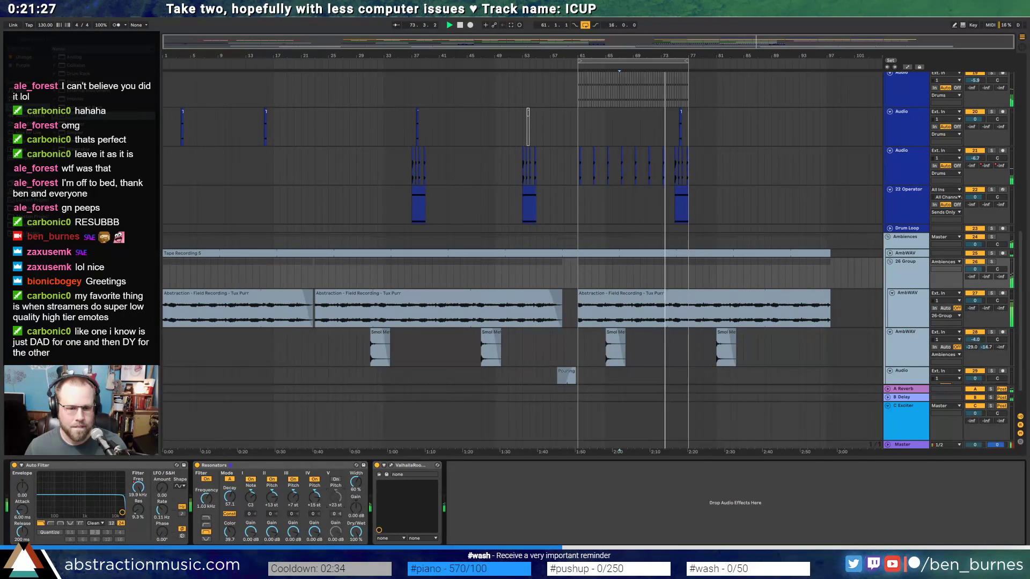
click(335, 480)
- Automate the V On parameter of the 26 Group track's Resonators so it switches on at bar 61
click(578, 277)
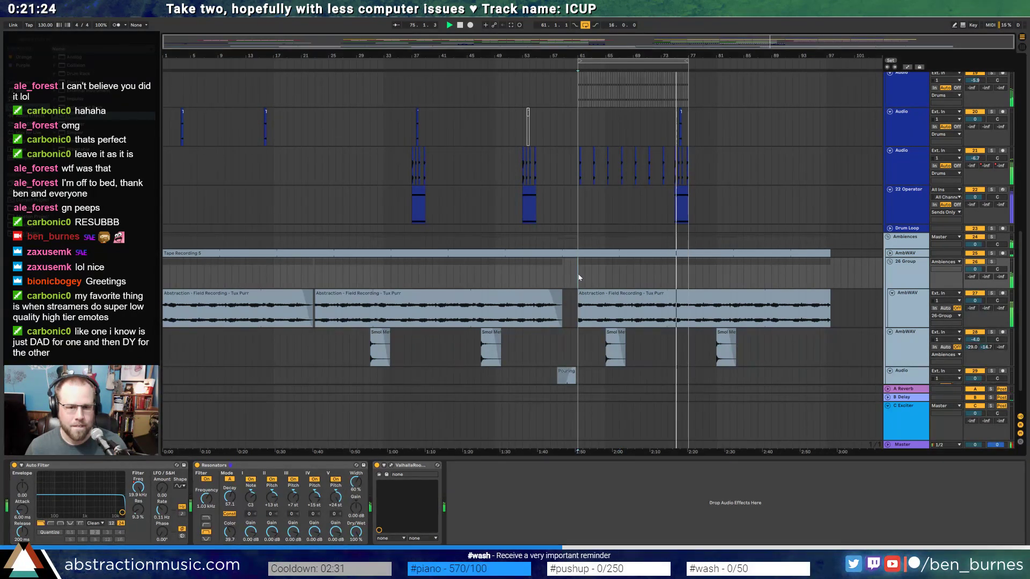
key(a)
click(336, 479)
click(580, 283)
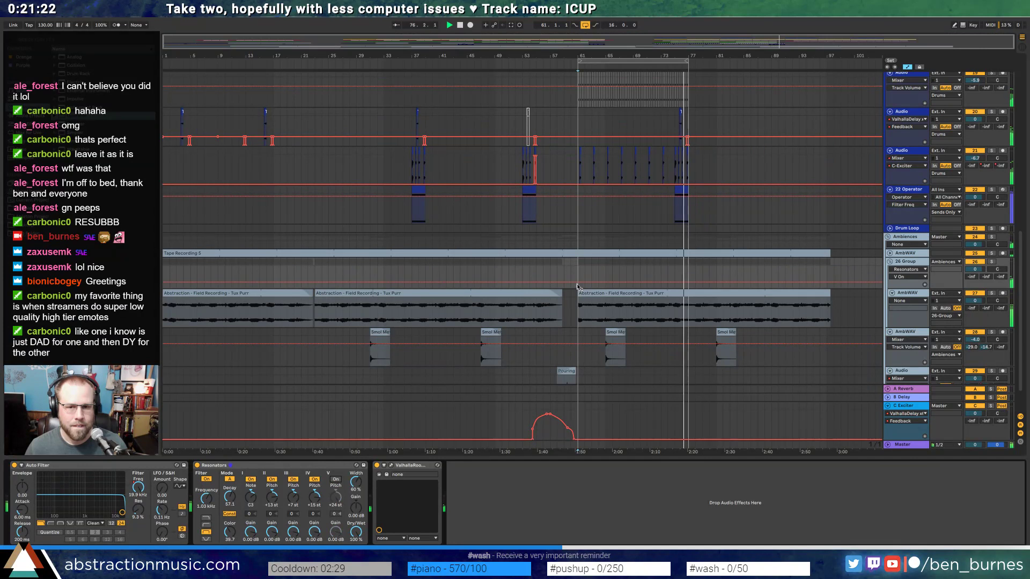
drag(583, 285, 577, 275)
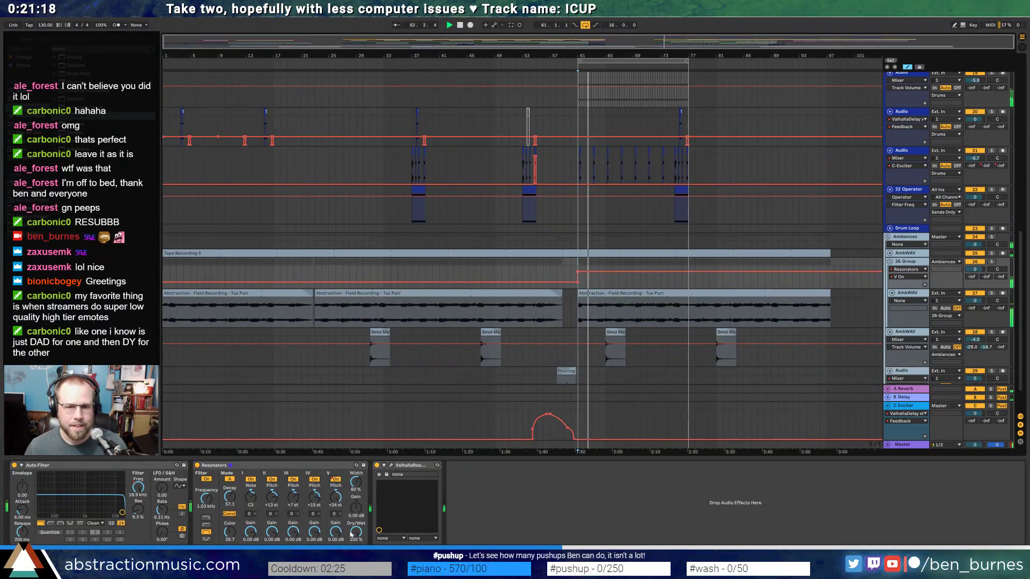
- Hide the automation and duplicate bars 61 to 77 of the bass and drum tracks into bars 77 to 93
key(a)
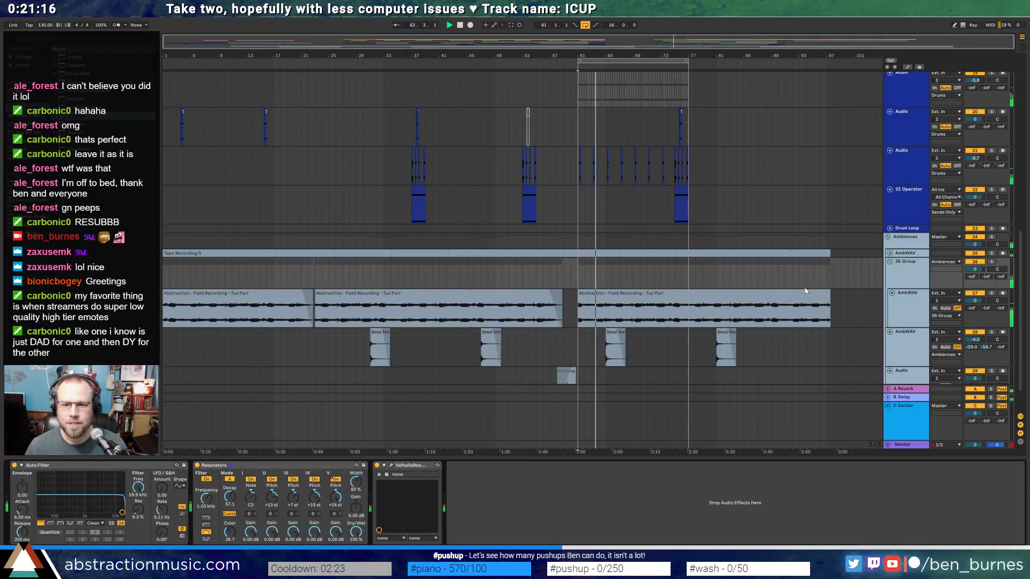
scroll(811, 340, up, 5)
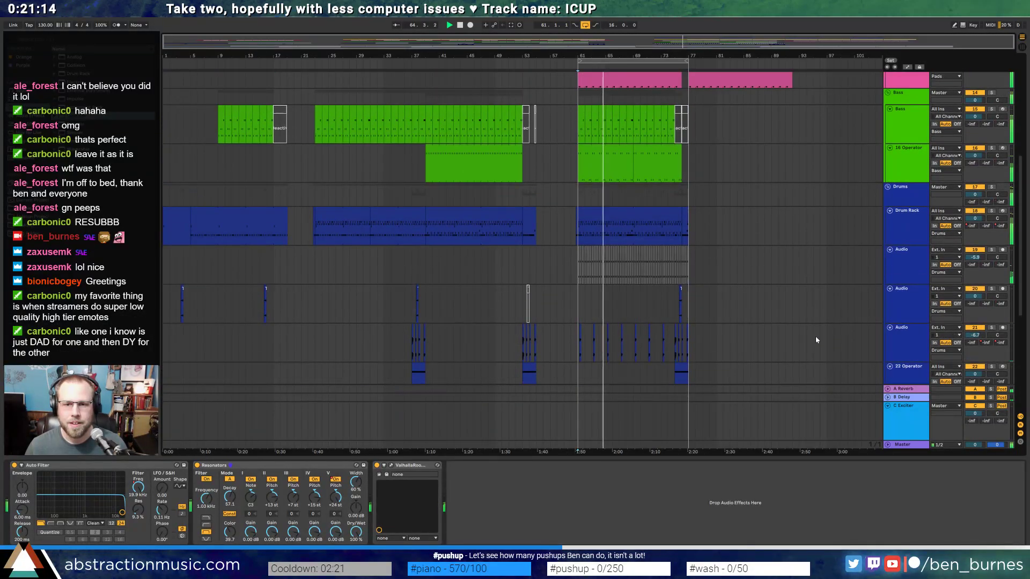
drag(691, 338, 576, 29)
key(ctrl+d)
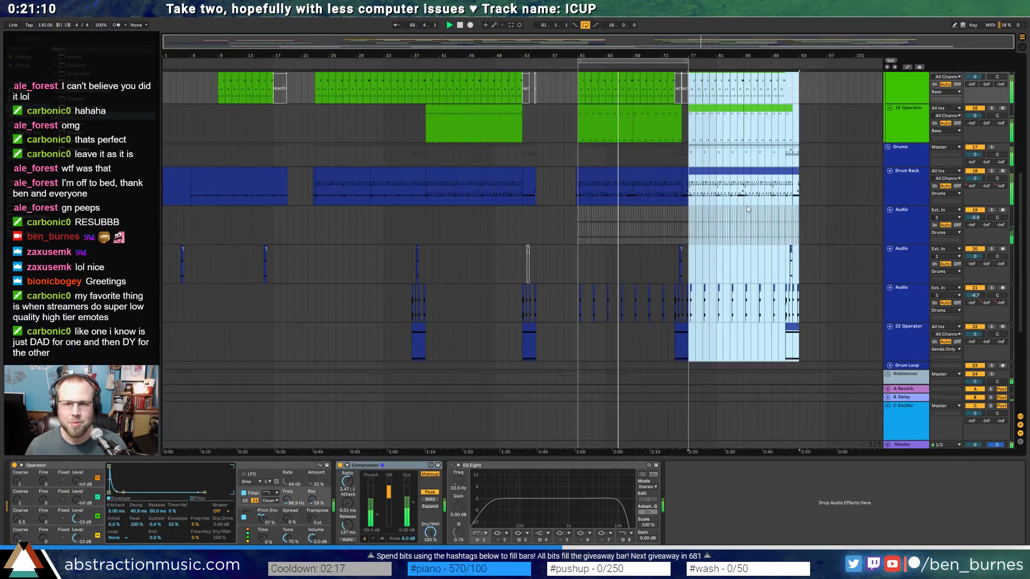
- Move the loop to bars 77 to 93 and select the 22 Operator clip at bar 75
scroll(523, 257, up, 6)
scroll(771, 268, up, 3)
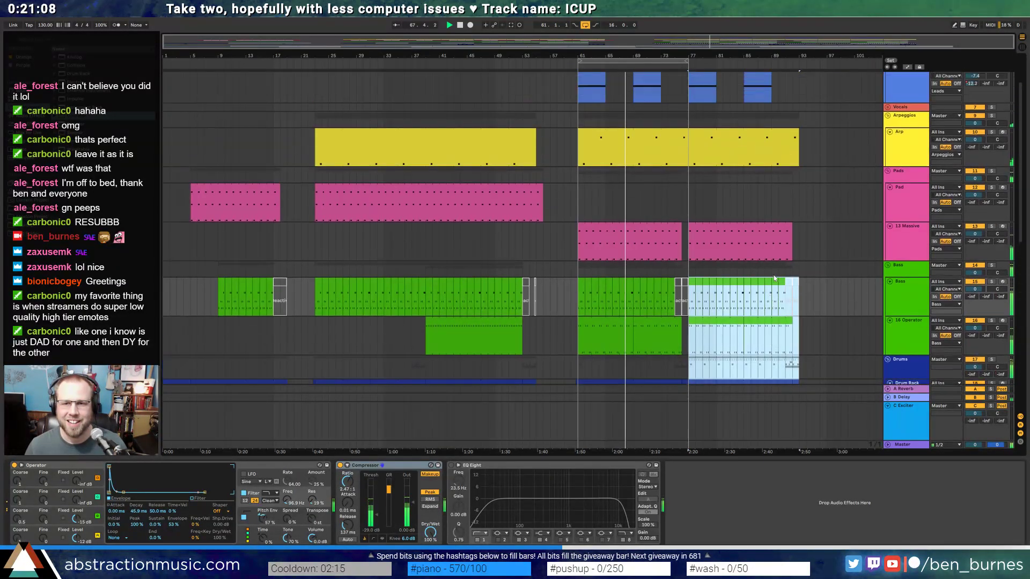
drag(668, 61, 810, 57)
scroll(773, 223, down, 4)
scroll(772, 222, down, 8)
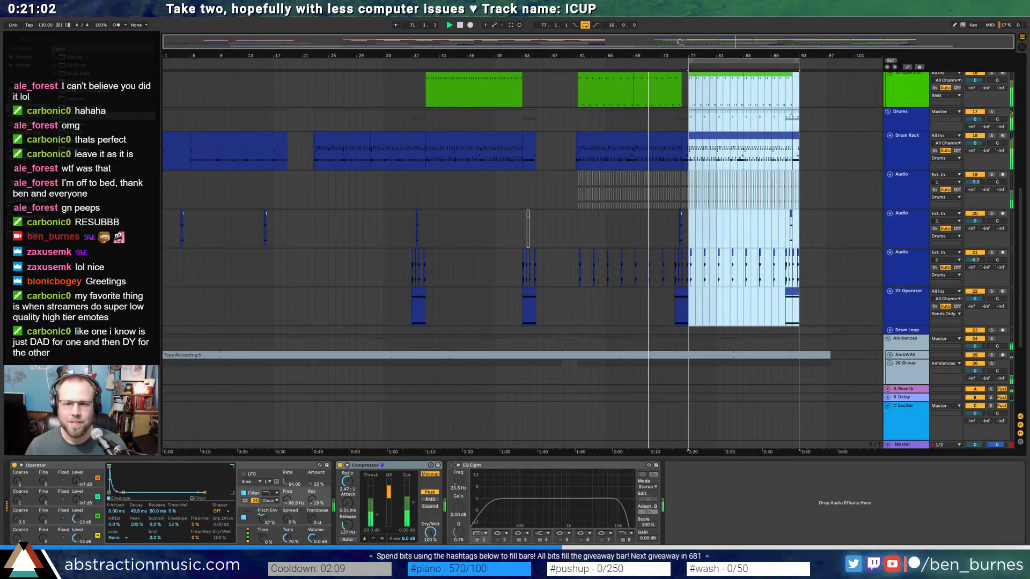
key(shift+Tab)
key(shift+Tab)
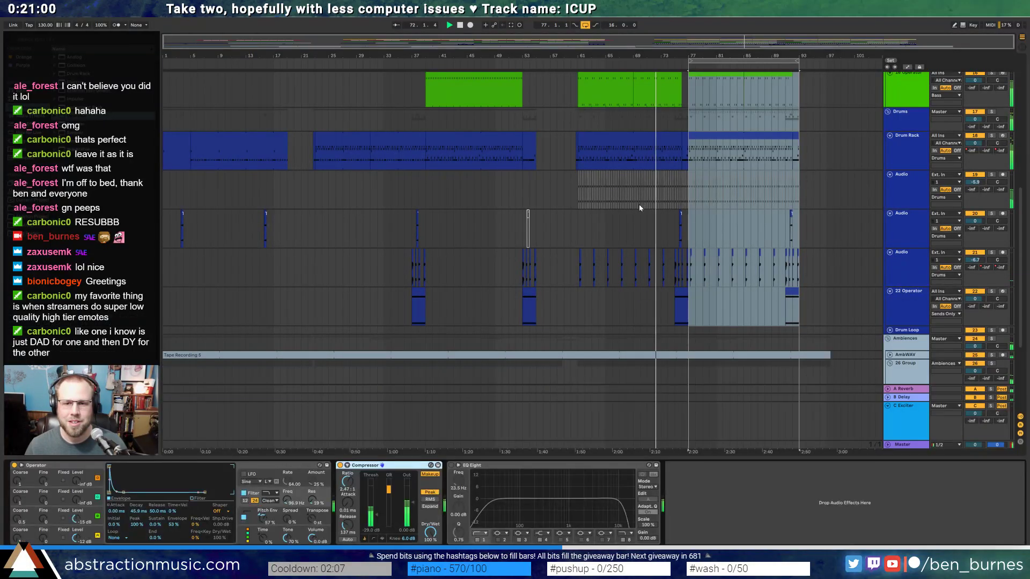
click(681, 297)
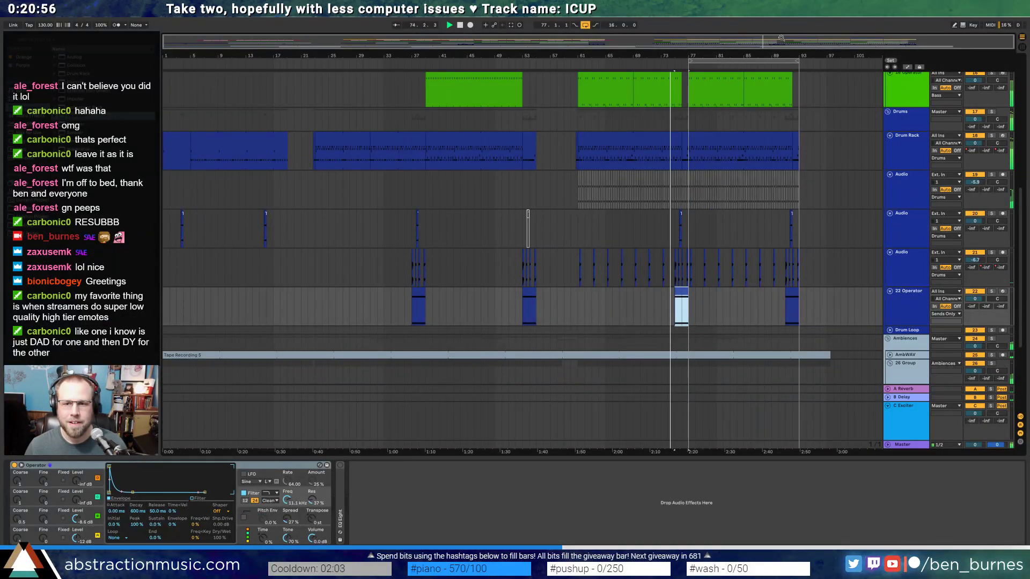
- Copy the long Pad clip to bar 93 and the last Lead clip to bar 93
scroll(789, 151, up, 10)
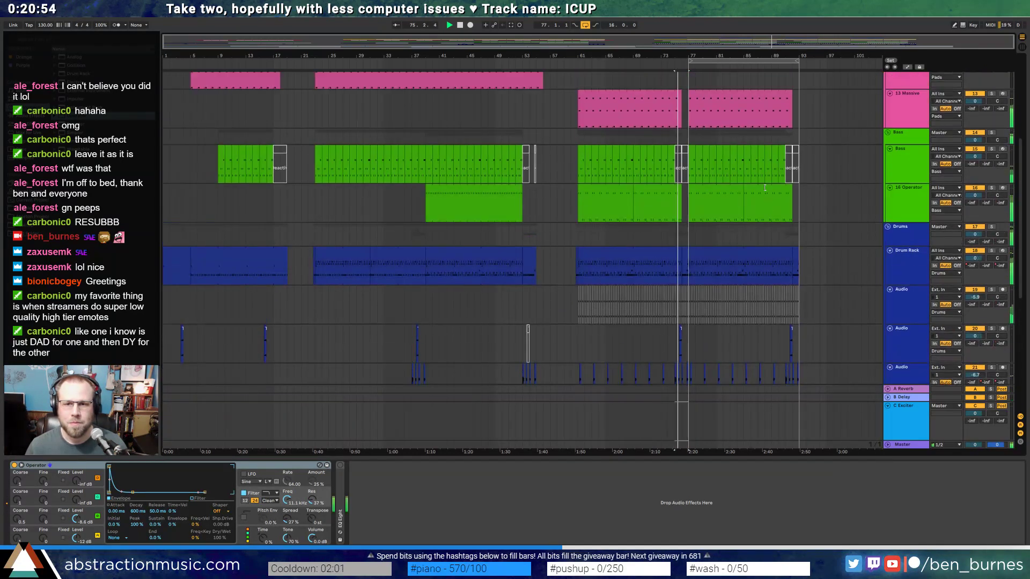
click(380, 179)
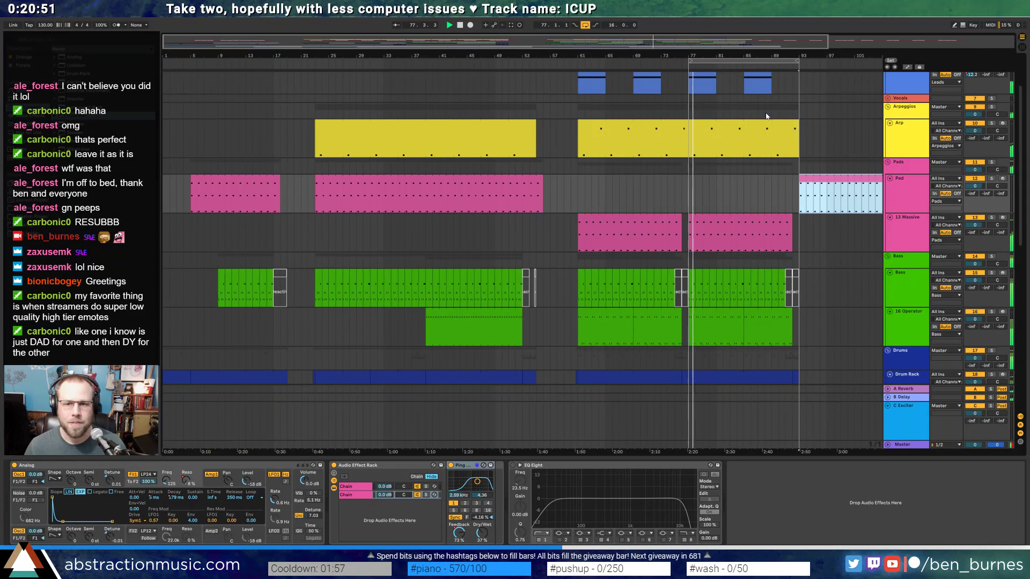
drag(761, 56, 528, 62)
scroll(741, 162, up, 3)
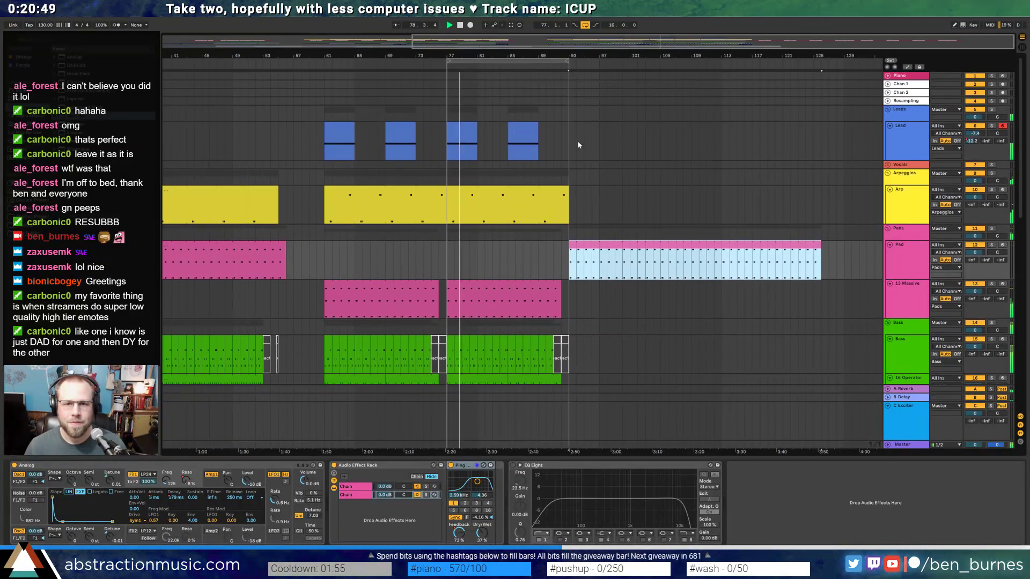
click(524, 127)
key(ctrl+c)
click(570, 139)
key(ctrl+v)
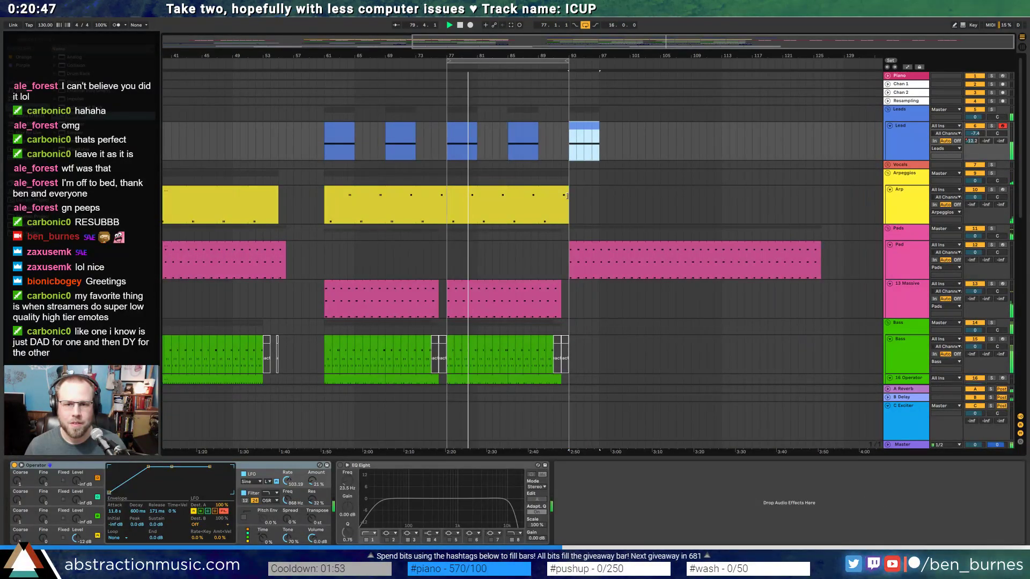
- Extend the Arp clip to the end of the new Pad clip and repeat the bar 93 Lead clip every eight bars
drag(564, 186, 821, 194)
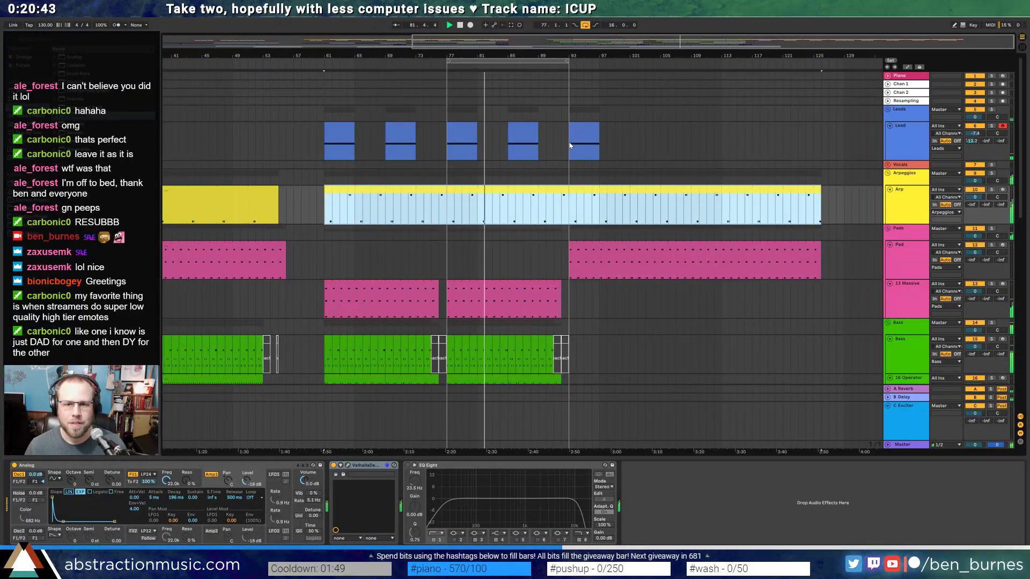
drag(599, 142, 631, 149)
key(ctrl+d)
key(ctrl+d)
key(ctrl+d)
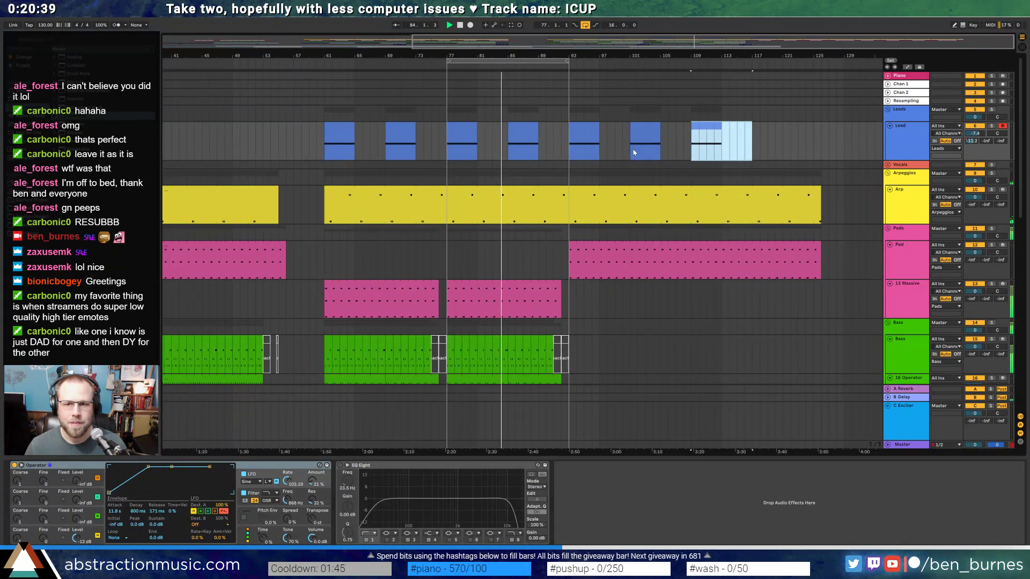
- Move the loop to bars 93 to 109 and fill that range with a copy of the 16 Operator clip from bar 61
drag(530, 61, 654, 62)
scroll(630, 252, down, 8)
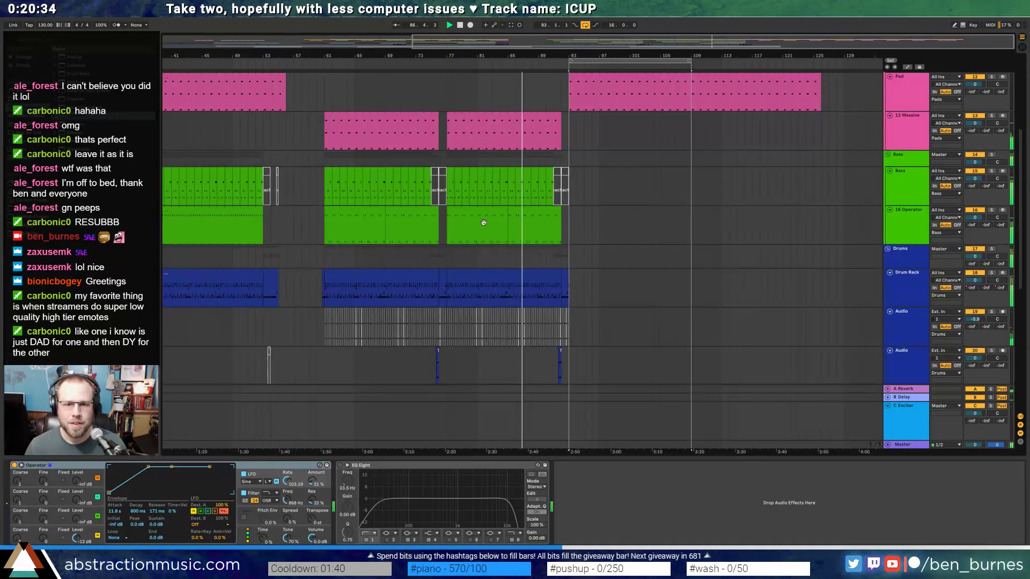
click(372, 214)
click(571, 230)
key(ctrl+v)
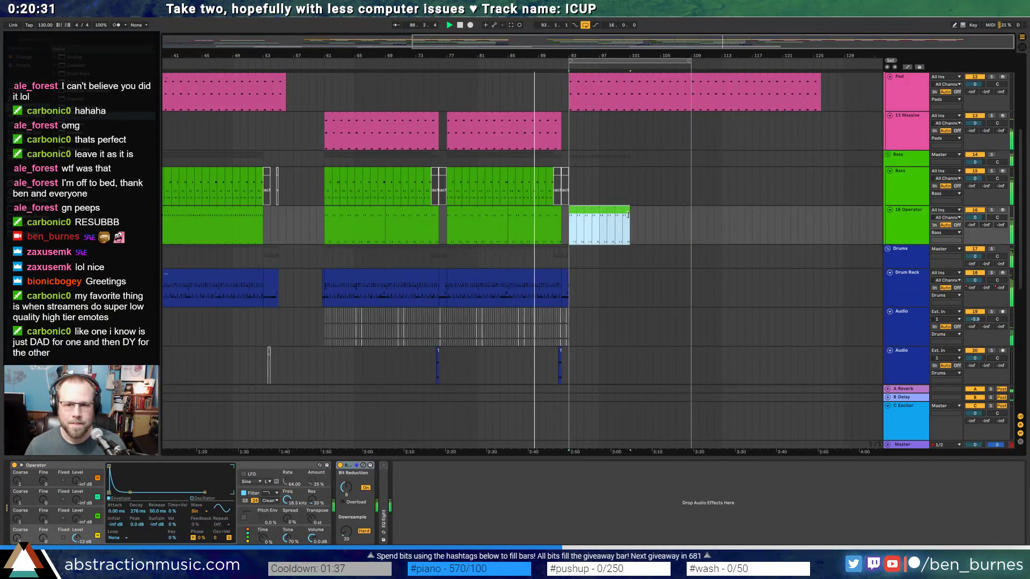
drag(630, 213, 689, 214)
- Copy the sparse Drum Rack clip from bar 5 to bar 93 so that it fills bars 93 to 109
scroll(600, 248, down, 3)
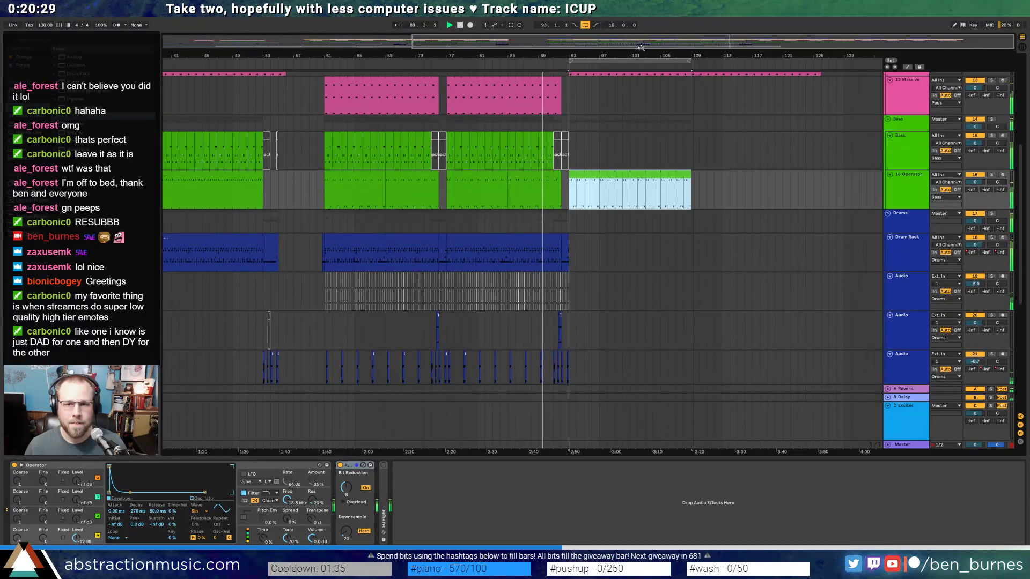
scroll(601, 248, down, 3)
click(301, 238)
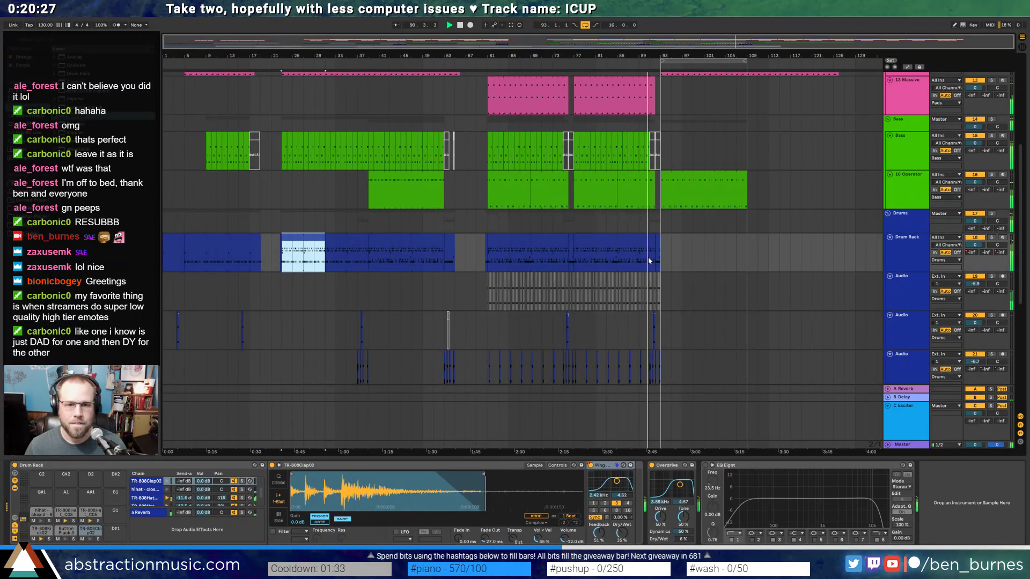
click(662, 255)
click(241, 245)
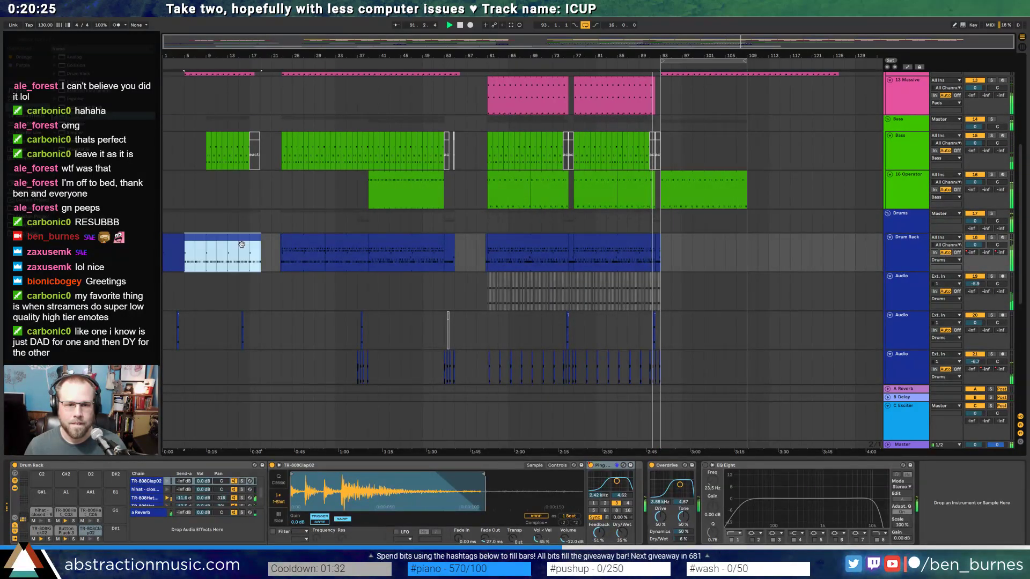
click(663, 254)
key(ctrl+v)
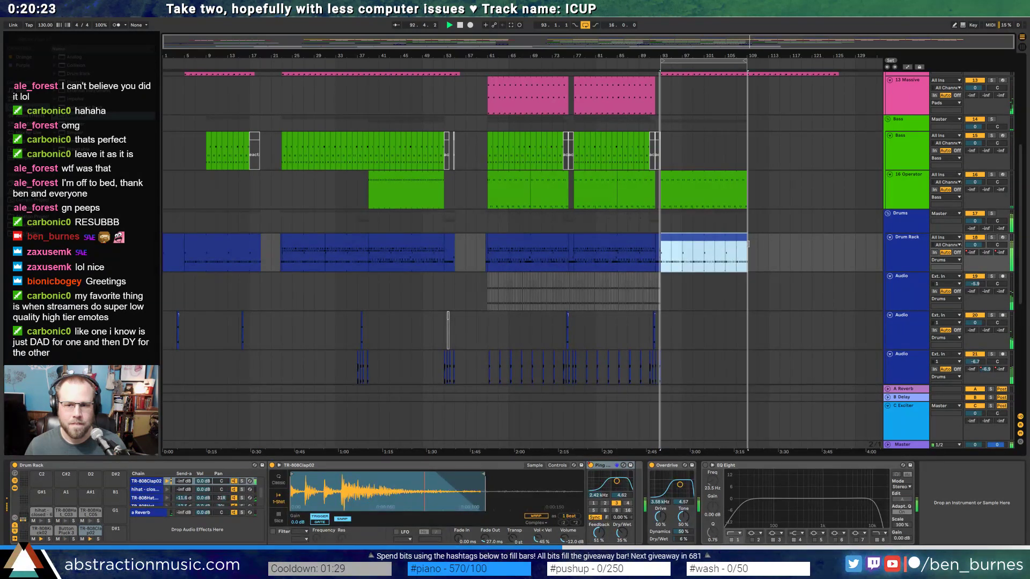
- Extend the last Field Recording - Tux Purr clip and the Tape Recording 5 clip to bar 109
scroll(717, 264, down, 5)
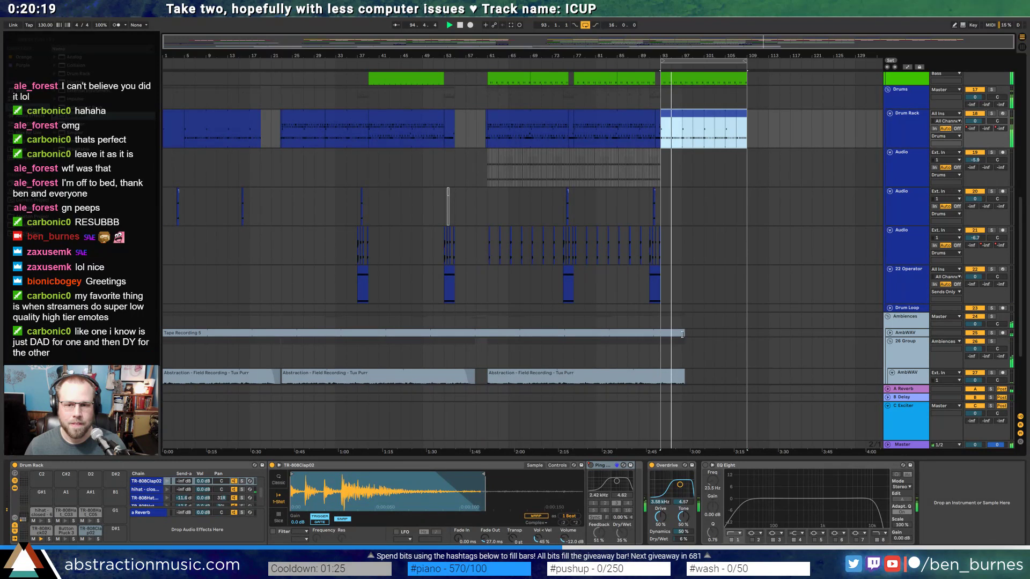
drag(683, 335, 747, 344)
scroll(719, 352, down, 2)
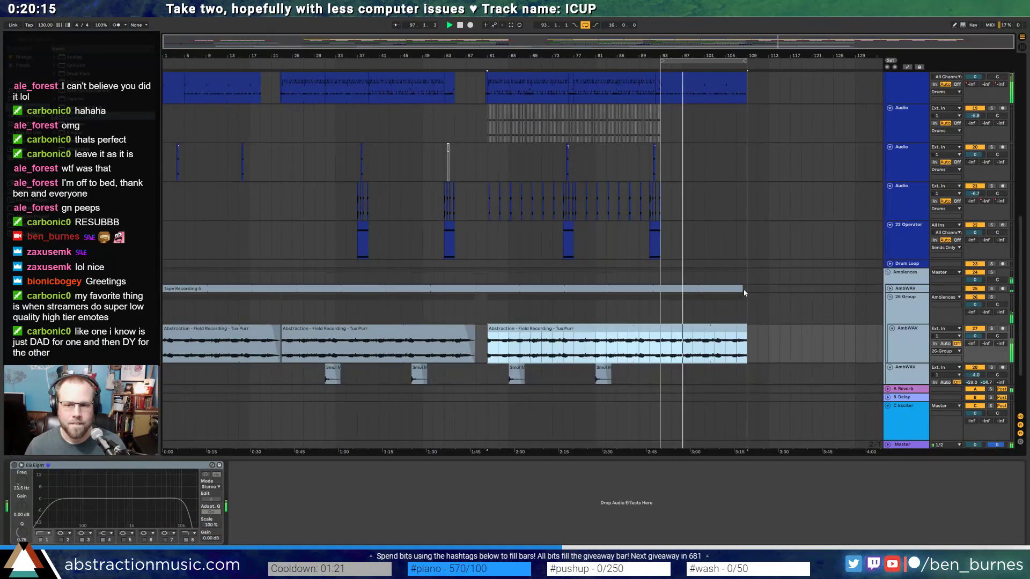
click(777, 331)
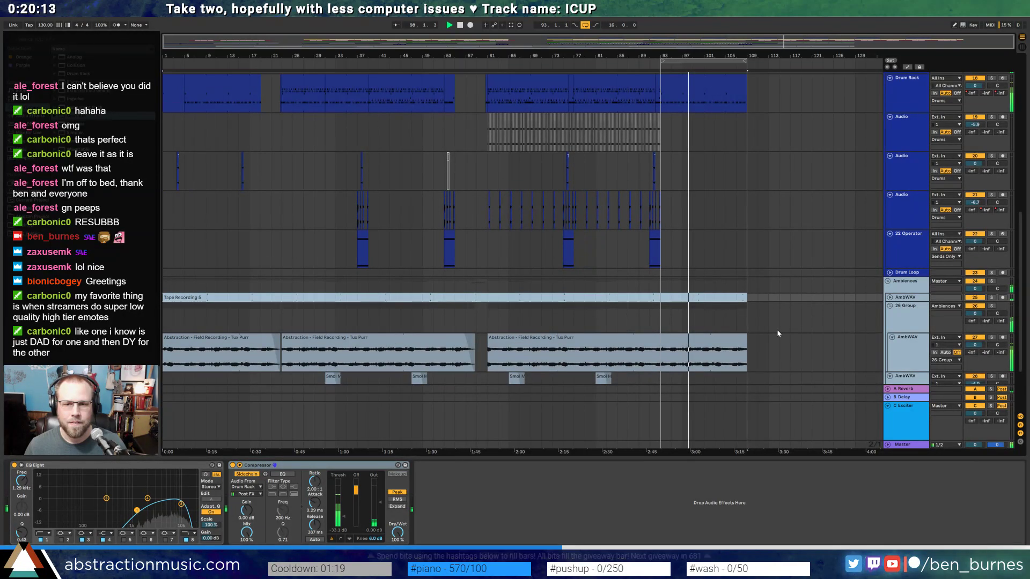
- Duplicate the hits from bars 61 to 69 on Audio track 21 into bars 93 to 109
scroll(777, 332, up, 2)
scroll(777, 333, up, 2)
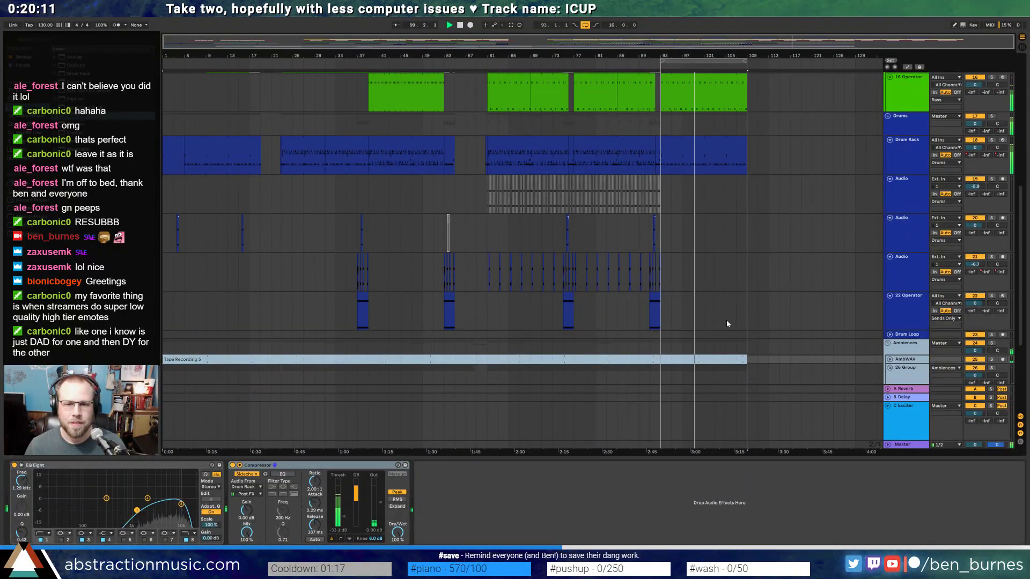
drag(487, 270, 531, 271)
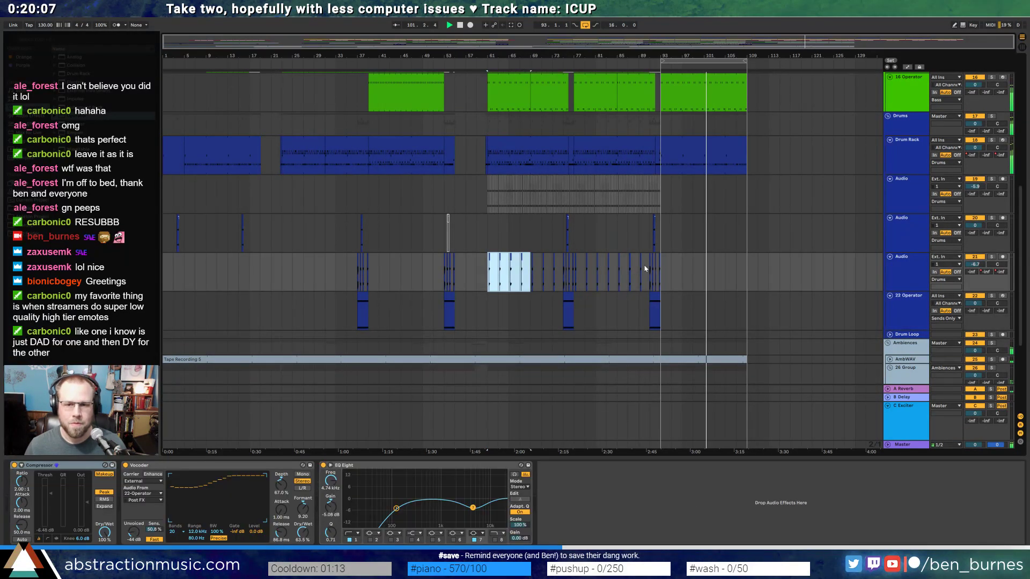
key(ctrl+d)
key(ctrl+d)
key(ctrl+d)
key(ctrl+d)
key(ctrl+d)
- Copy both TR-808 hat rows from the bar 23 Drum Rack clip into the bar 101 clip, starting an eighth note in
click(690, 140)
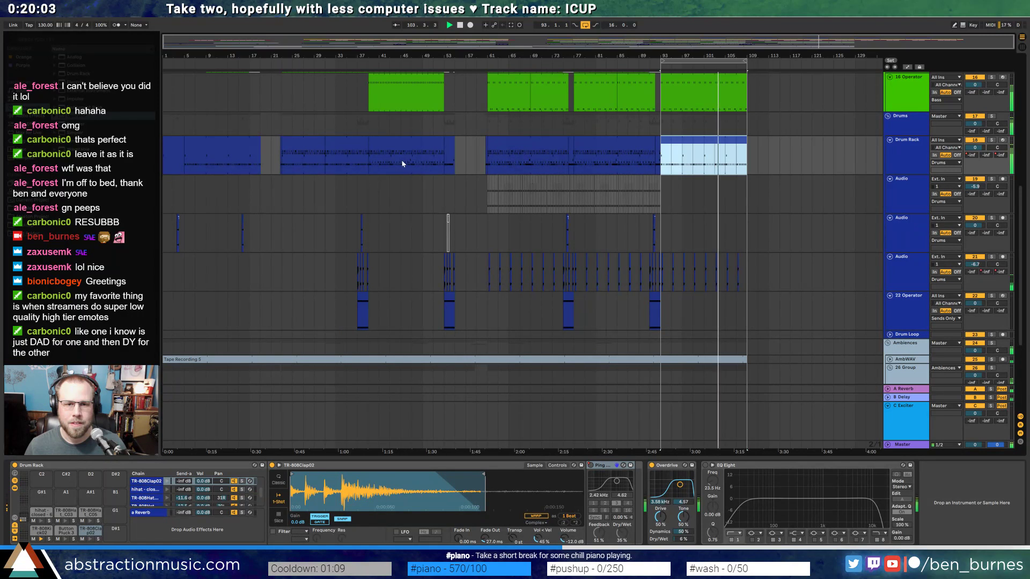
double_click(317, 165)
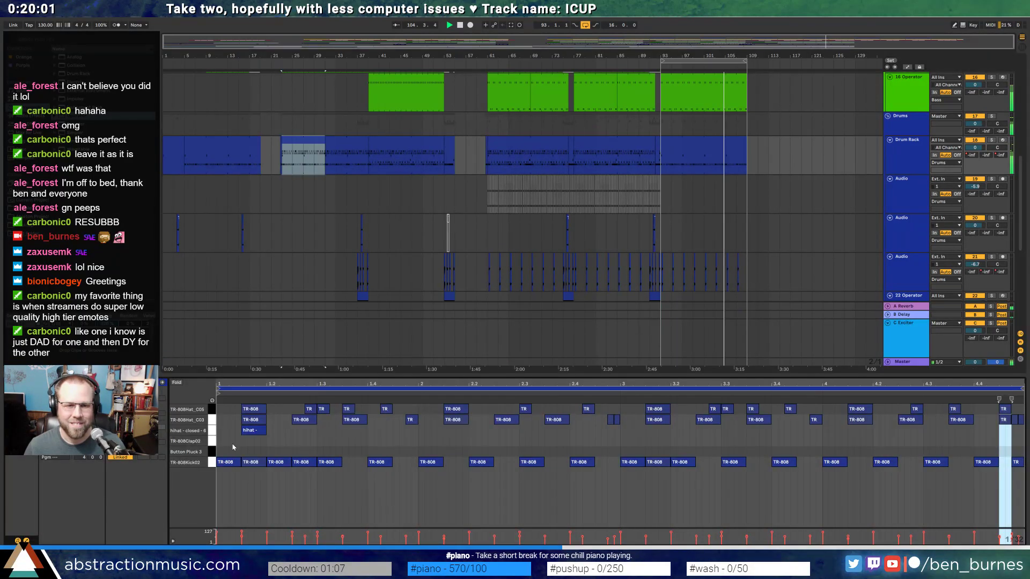
click(210, 412)
shift+click(210, 420)
drag(706, 164, 746, 164)
click(217, 422)
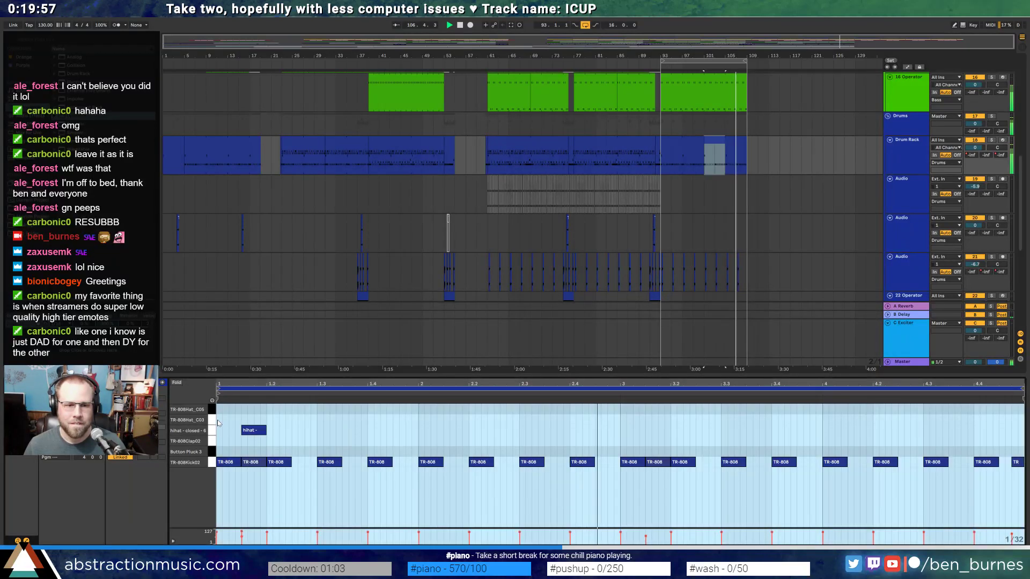
key(ctrl+v)
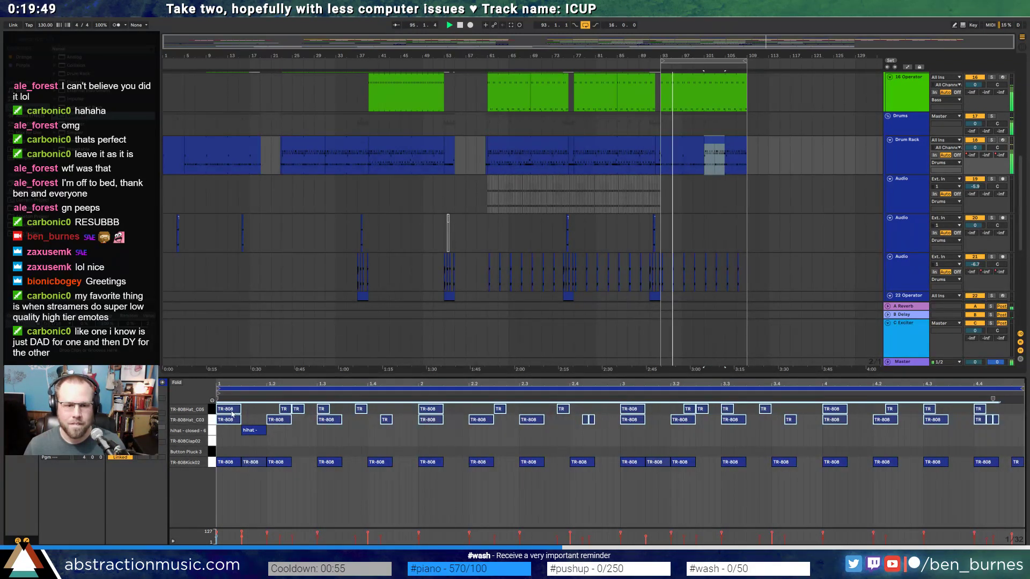
drag(233, 413, 258, 414)
- In the Drum Rack clip at bars 105 to 109, fill the last bar with repeated sixteenth-note TR-808 kicks
click(679, 143)
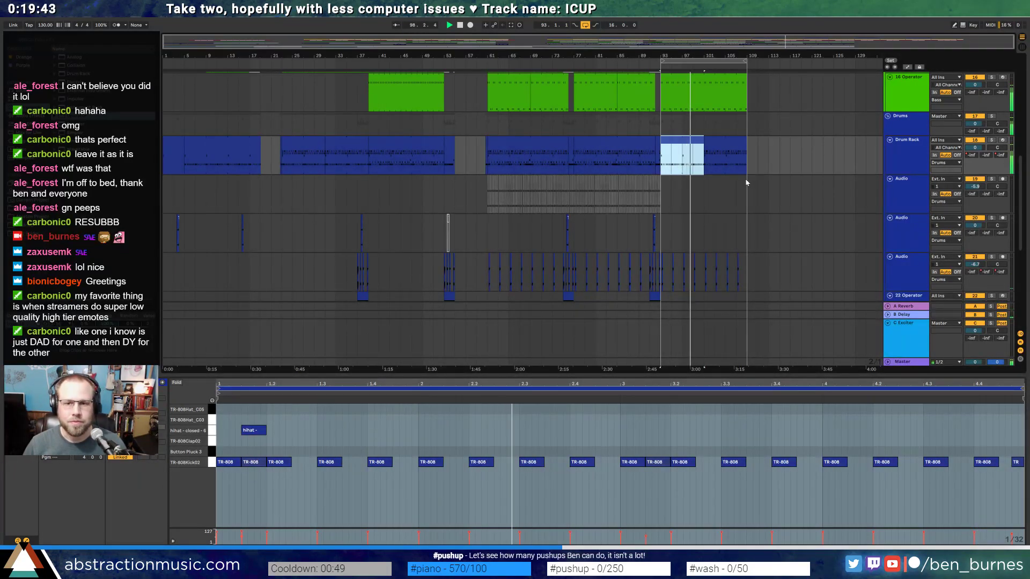
click(736, 142)
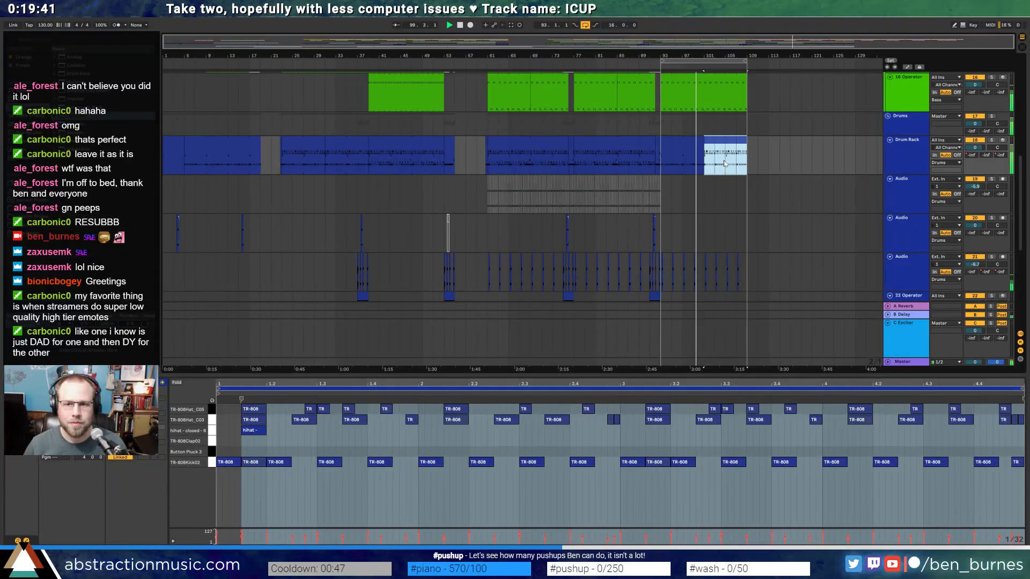
drag(725, 164, 743, 168)
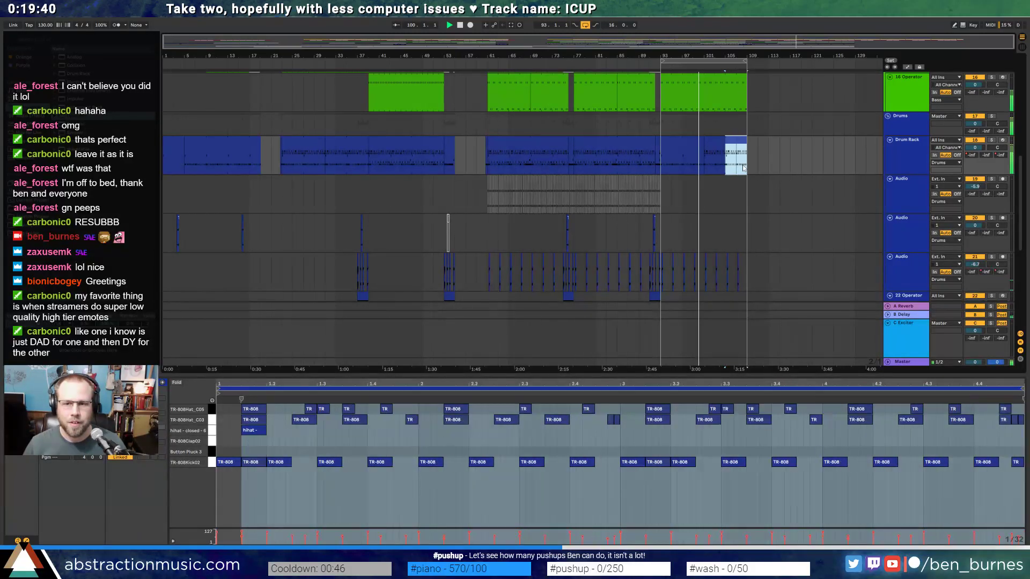
double_click(839, 463)
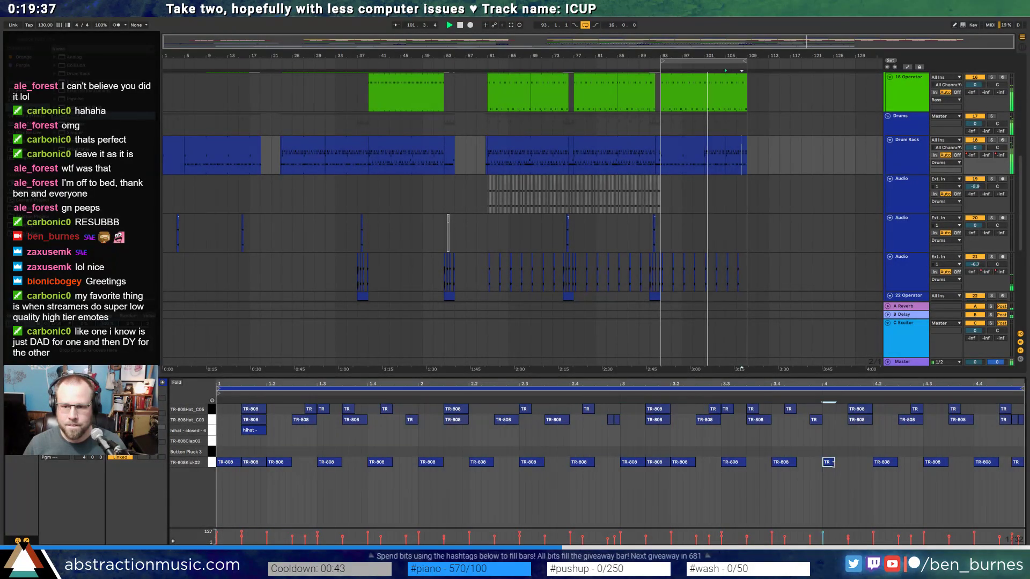
click(840, 472)
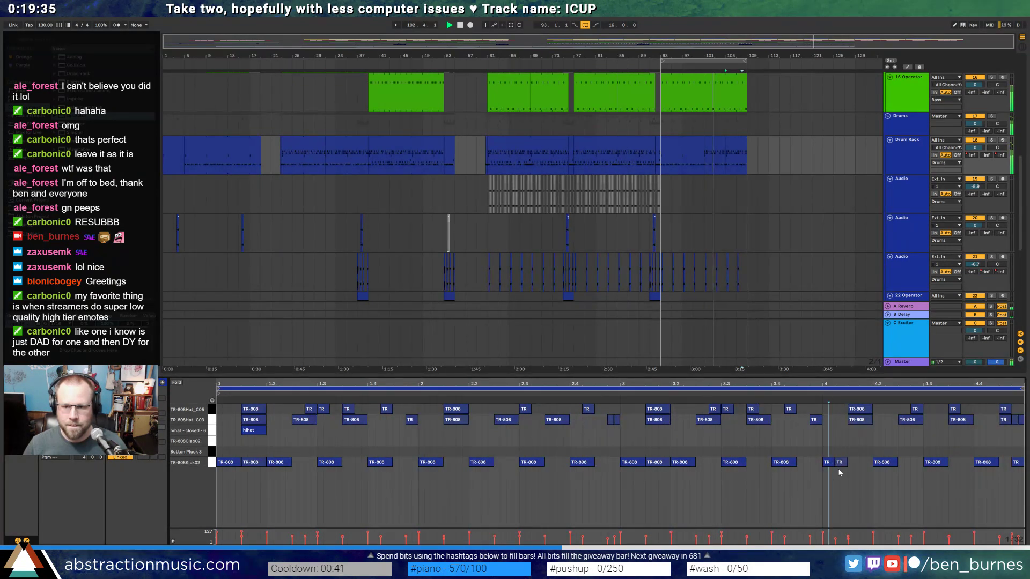
key(ctrl+d)
key(ctrl+d)
key(ctrl+d)
key(ctrl+d)
key(ctrl+d)
key(ctrl+d)
key(ctrl+d)
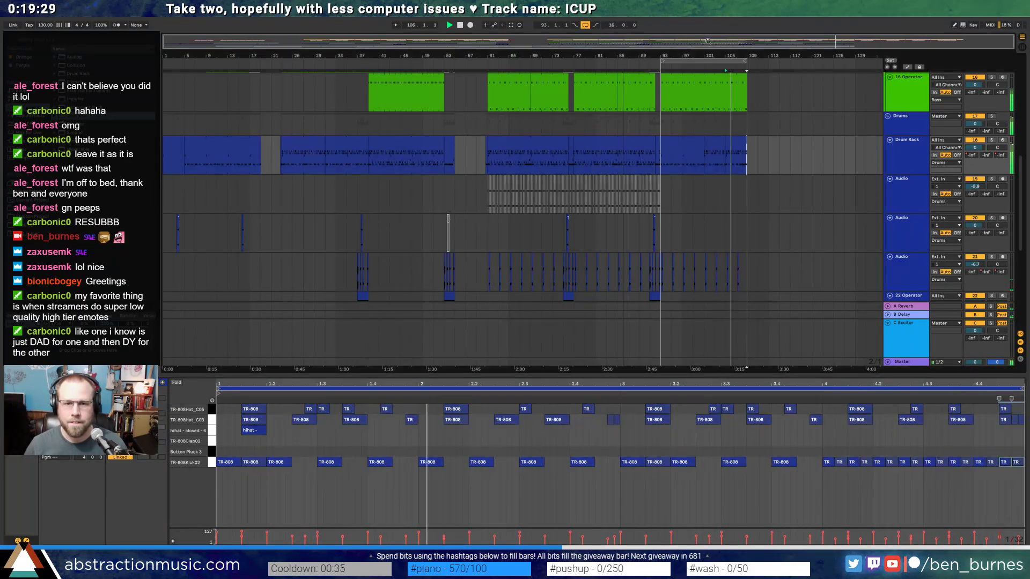
scroll(710, 177, up, 5)
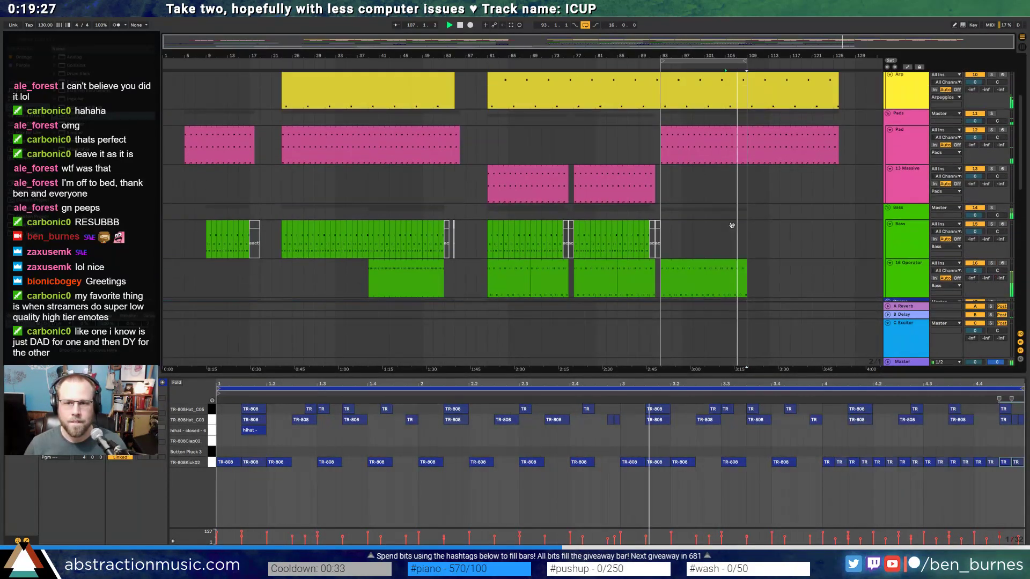
- Copy the Bass track's pattern from bars 39 to 53 onto the 16 Operator track at bar 109
scroll(731, 226, up, 1)
scroll(630, 210, down, 3)
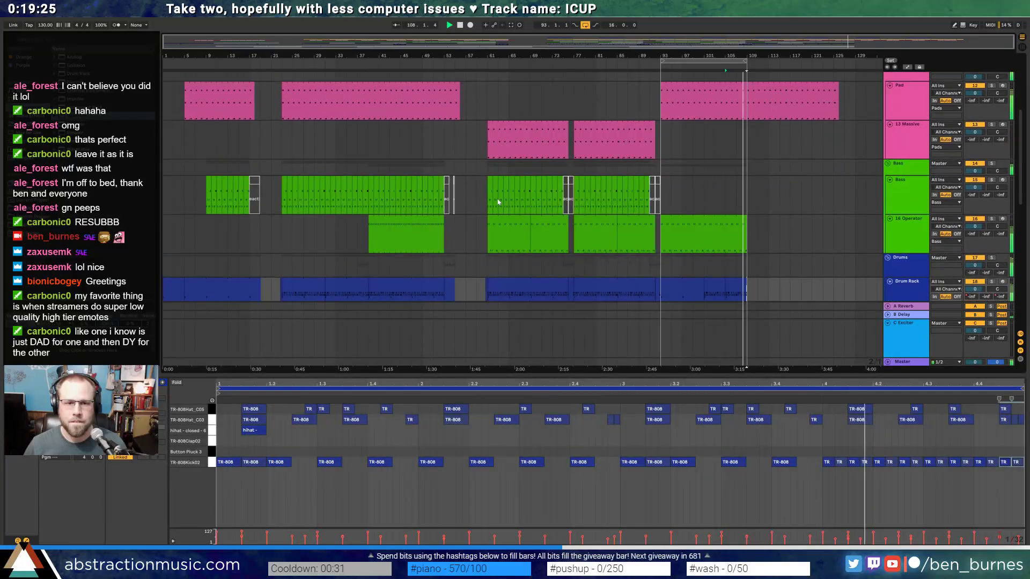
scroll(489, 202, up, 5)
drag(378, 104, 462, 118)
scroll(427, 184, down, 3)
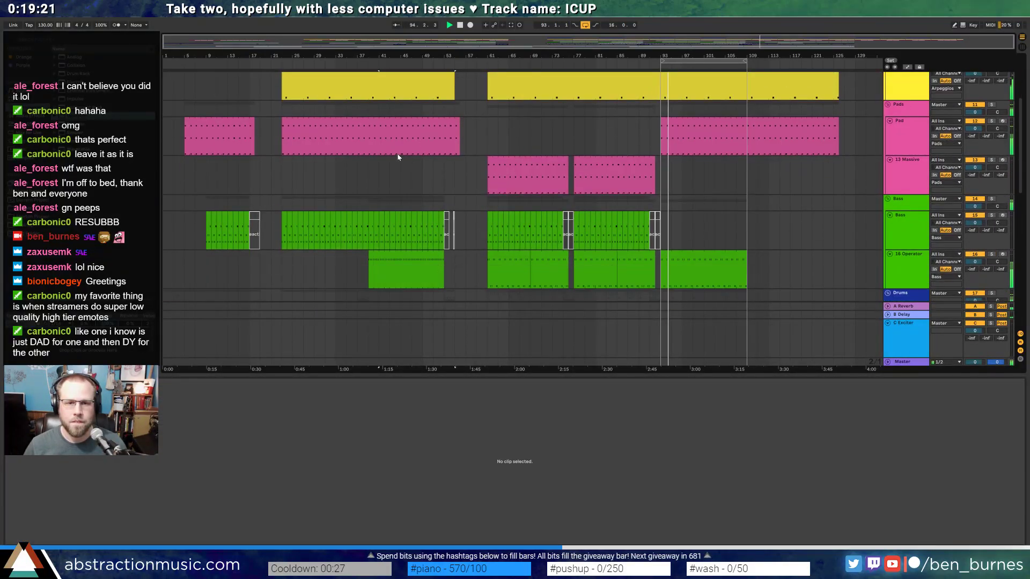
scroll(395, 135, down, 3)
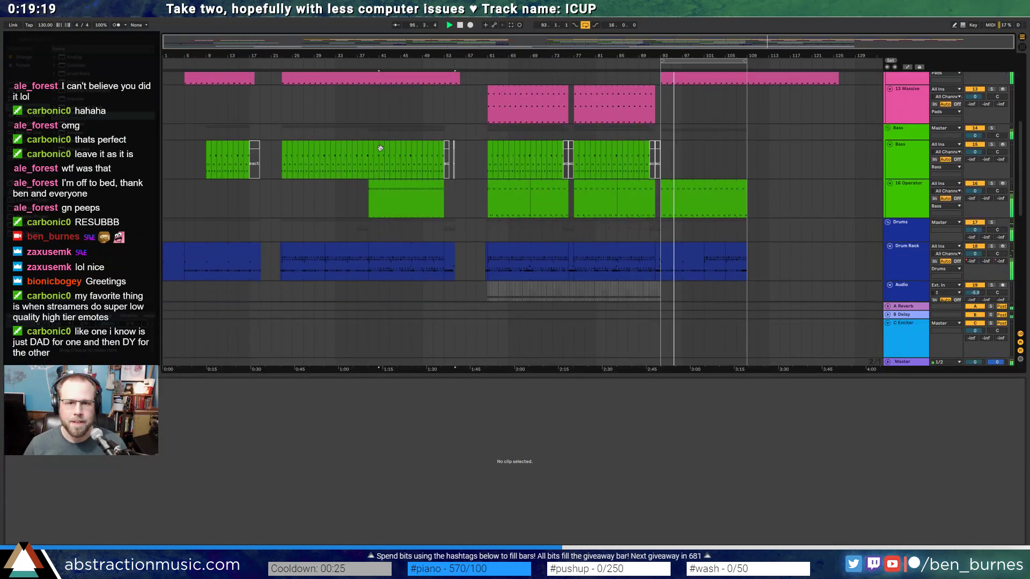
drag(388, 198, 446, 214)
key(ctrl+c)
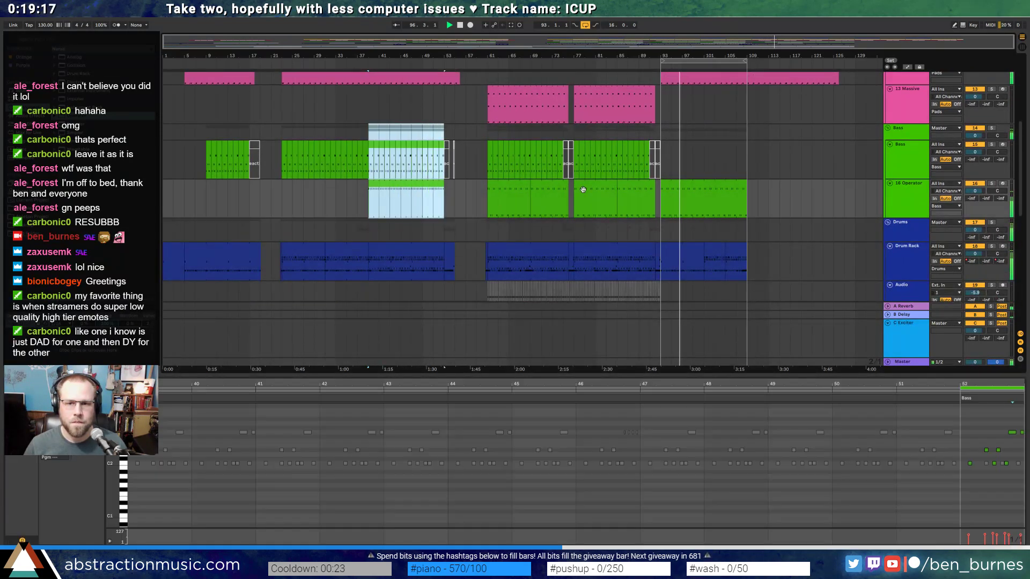
click(746, 155)
key(ctrl+v)
- Copy the Drum Rack clip from bars 39 to 53 to bar 109 and move the loop to bars 109 through 125
scroll(564, 169, down, 3)
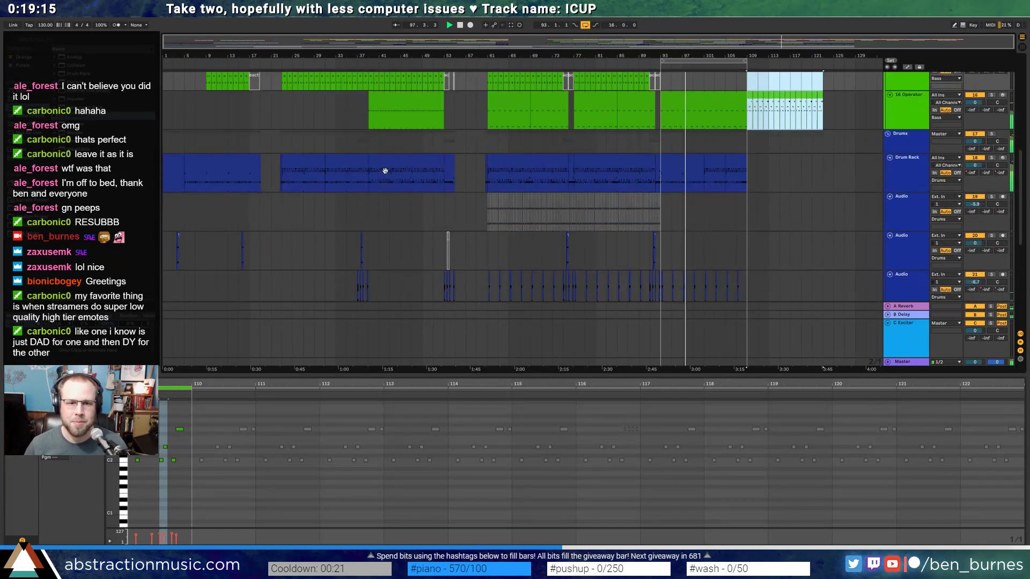
click(387, 158)
key(ctrl+c)
click(749, 168)
key(ctrl+v)
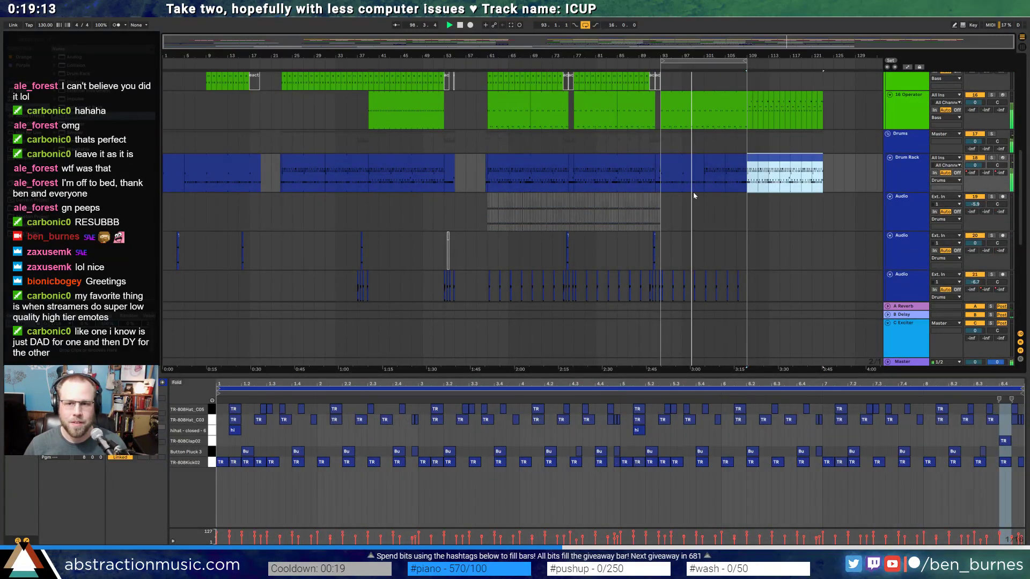
drag(721, 60, 808, 65)
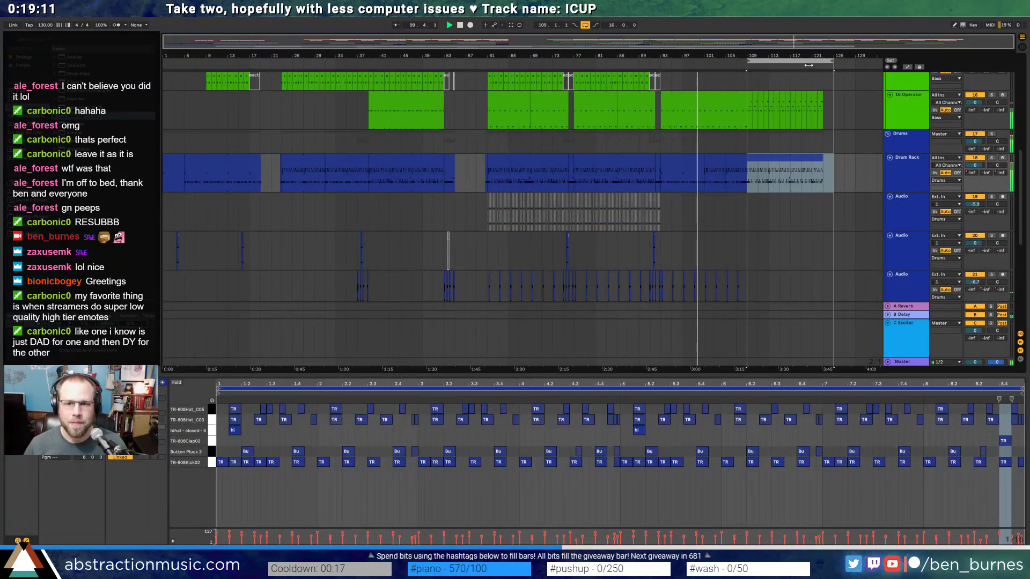
- Copy the bar 91 to 93 fill on the 22 Operator track and Audio tracks 20 and 21 to bar 123
scroll(762, 215, down, 4)
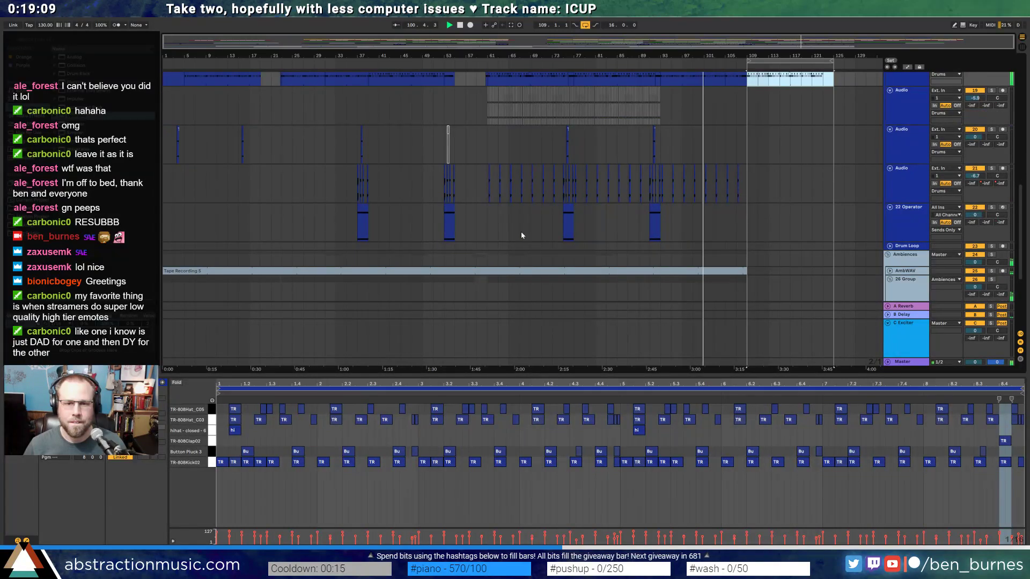
scroll(520, 235, down, 2)
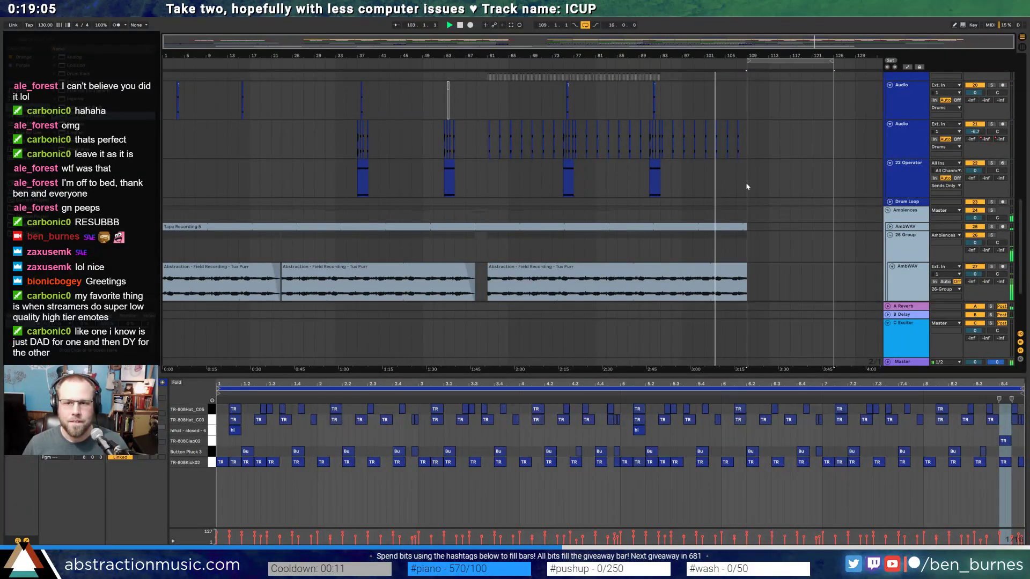
drag(747, 187, 649, 179)
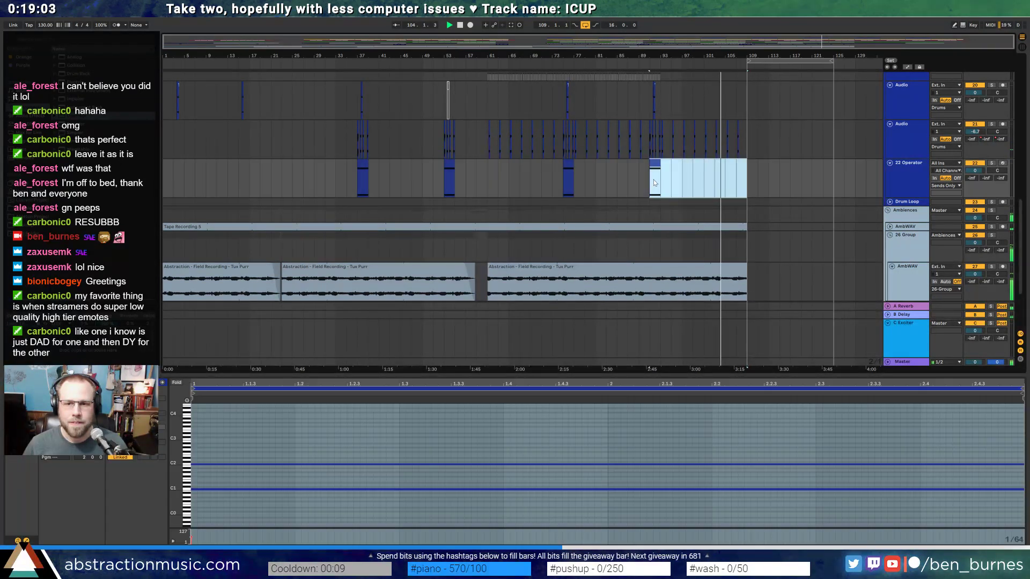
click(823, 173)
key(ctrl+v)
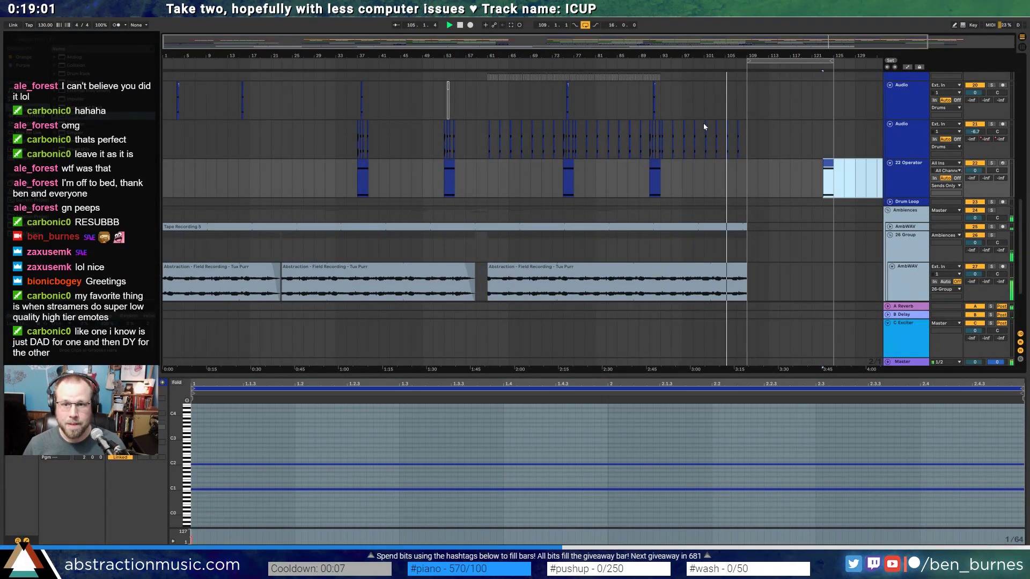
drag(650, 114, 663, 149)
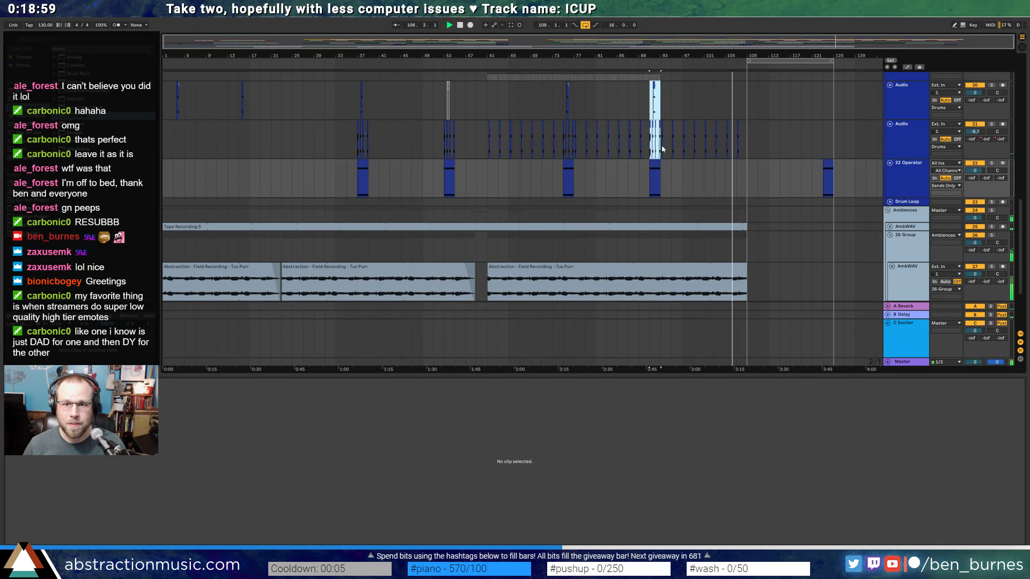
key(ctrl+c)
click(823, 102)
key(ctrl+v)
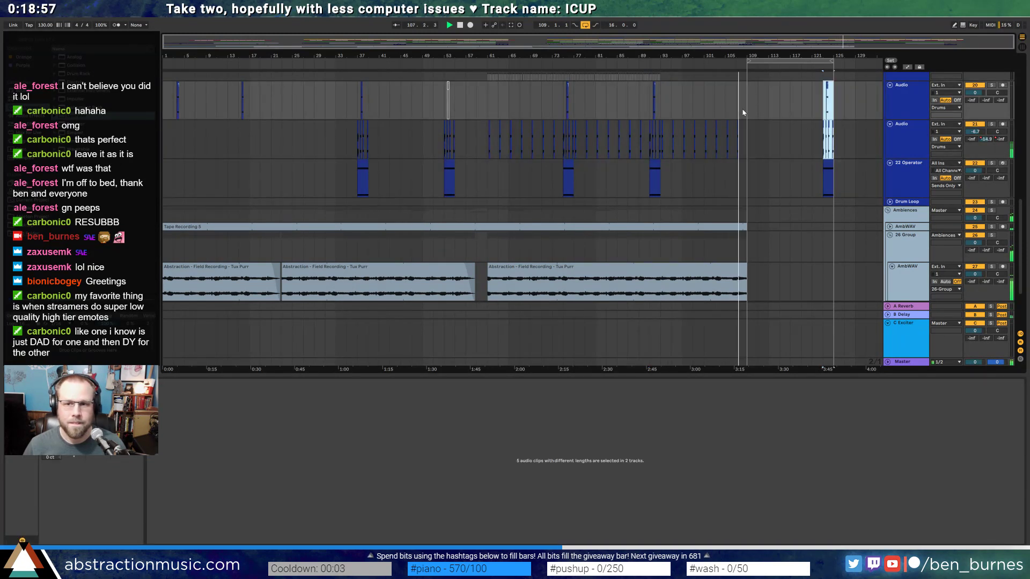
- Extend the last Field Recording - Tux Purr clip and the Tape Recording 5 clip to bar 131
scroll(775, 102, down, 2)
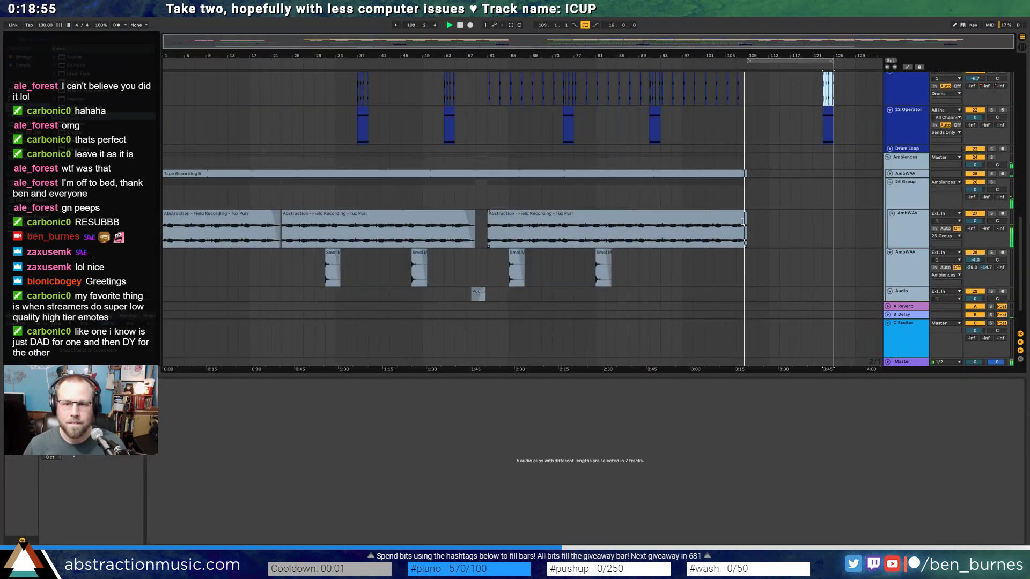
drag(746, 226, 867, 222)
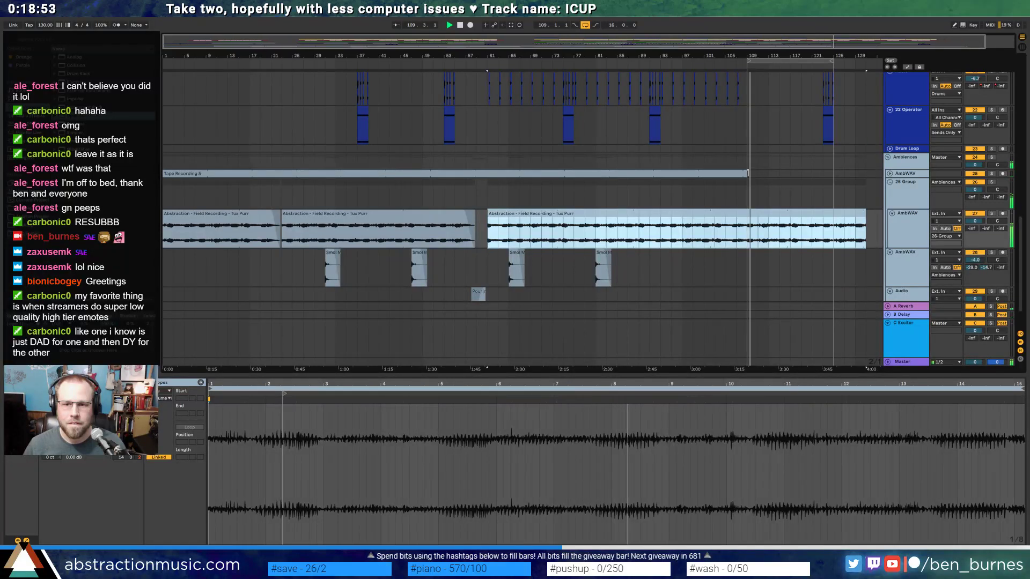
drag(747, 172, 859, 170)
scroll(859, 170, up, 2)
scroll(859, 170, right, 1)
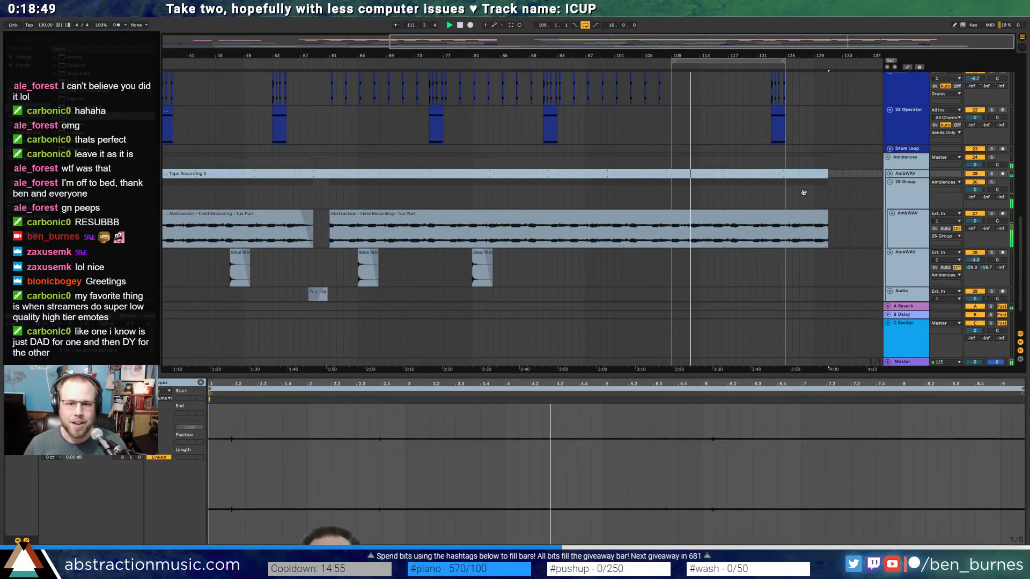
scroll(698, 207, down, 2)
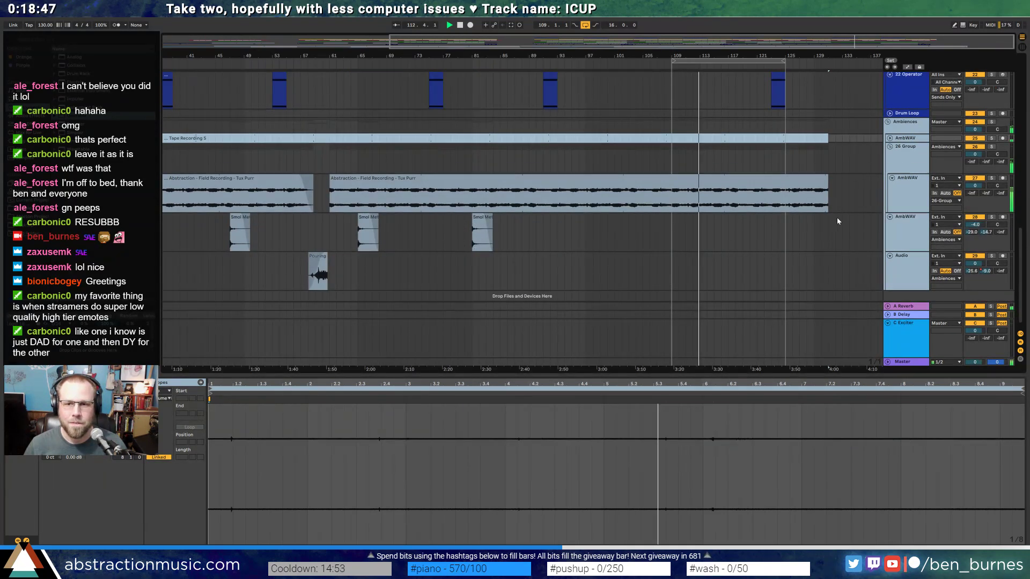
- Consolidate the 16 Operator clips from bars 109 to 113 into one clip
scroll(837, 217, up, 6)
scroll(819, 241, up, 4)
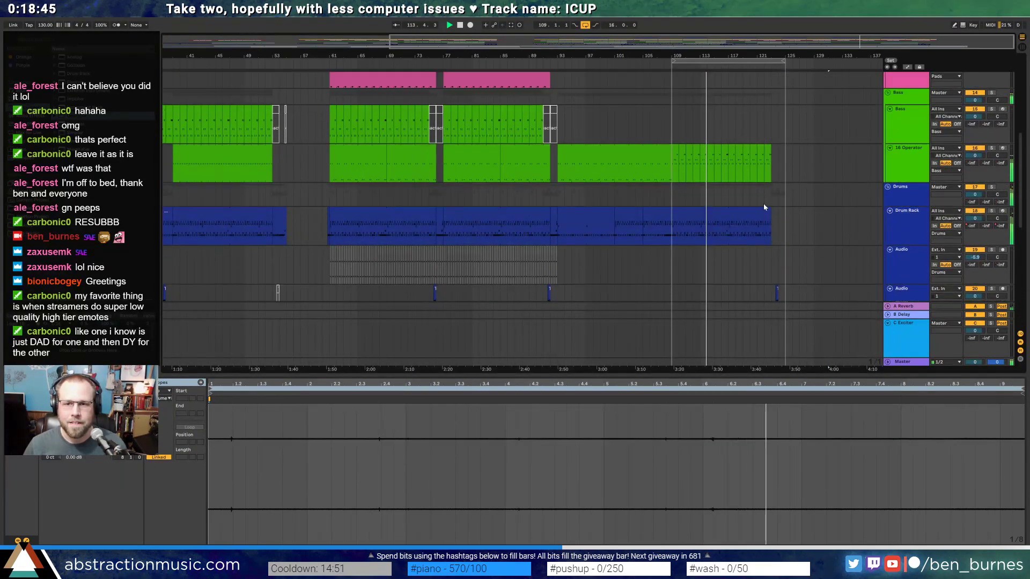
click(677, 154)
key(space)
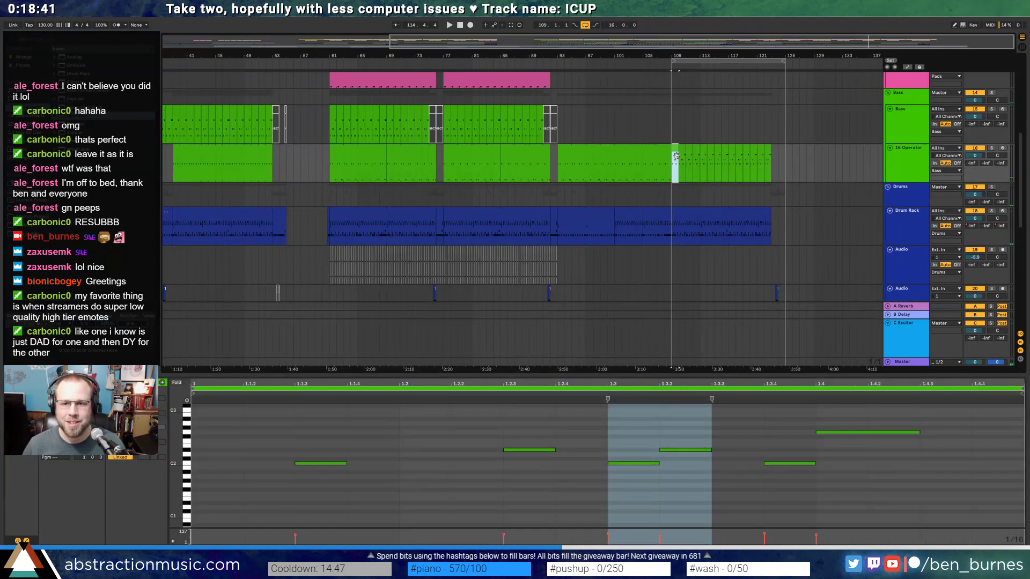
click(696, 155)
click(702, 159)
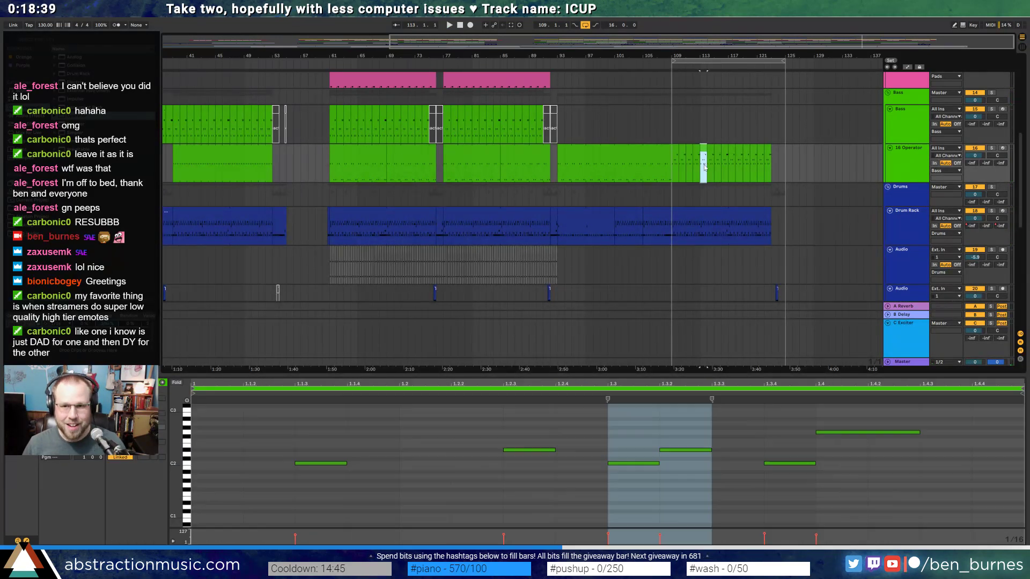
scroll(703, 158, up, 5)
click(663, 154)
shift+click(542, 148)
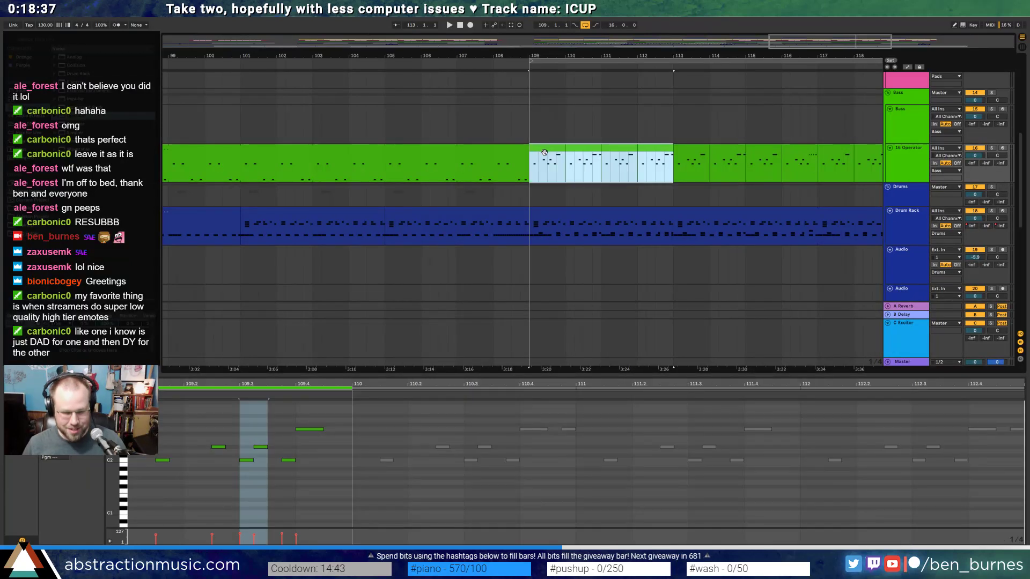
key(ctrl+j)
- Transpose all notes in the consolidated 16 Operator clip down one octave
click(248, 415)
key(ctrl+a)
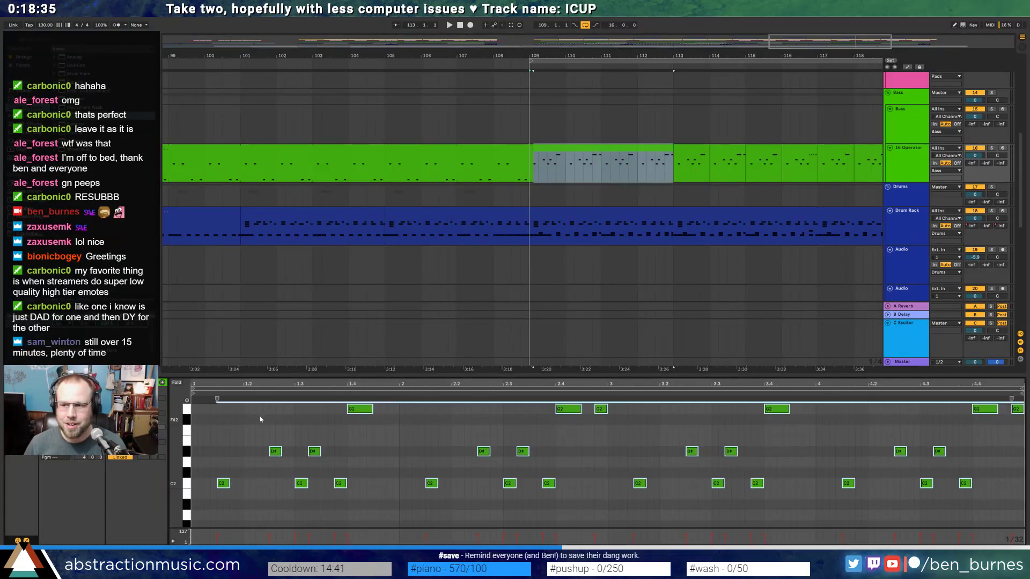
key(shift+Down)
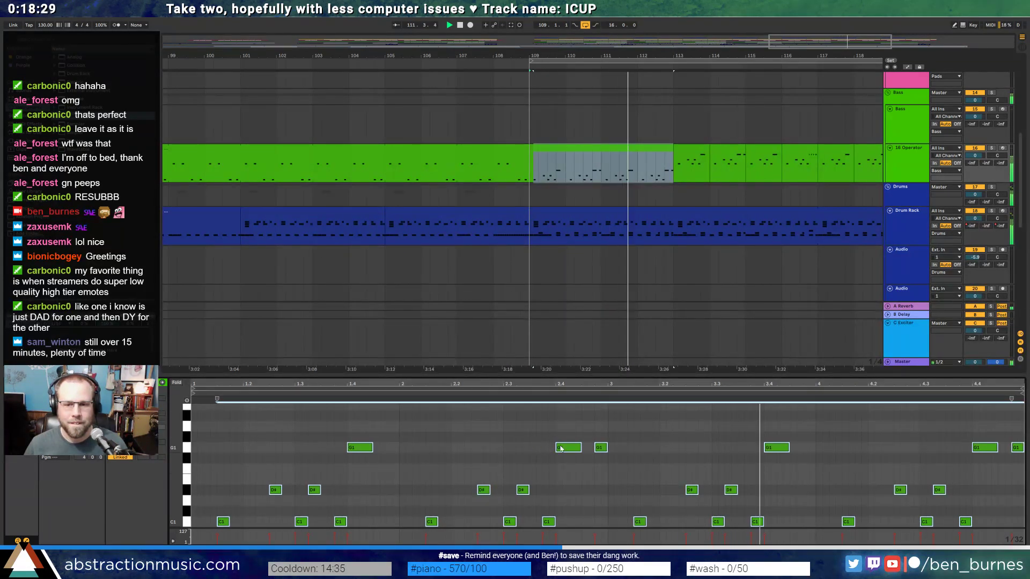
- Extend the consolidated 16 Operator clip at bar 109 so that it repeats up to bar 125
drag(827, 58, 580, 38)
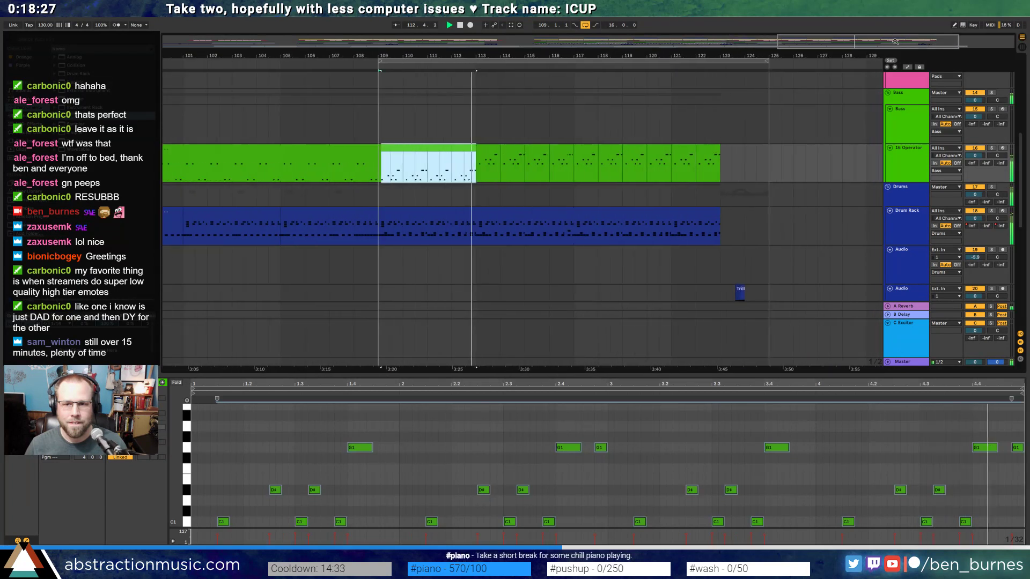
key(space)
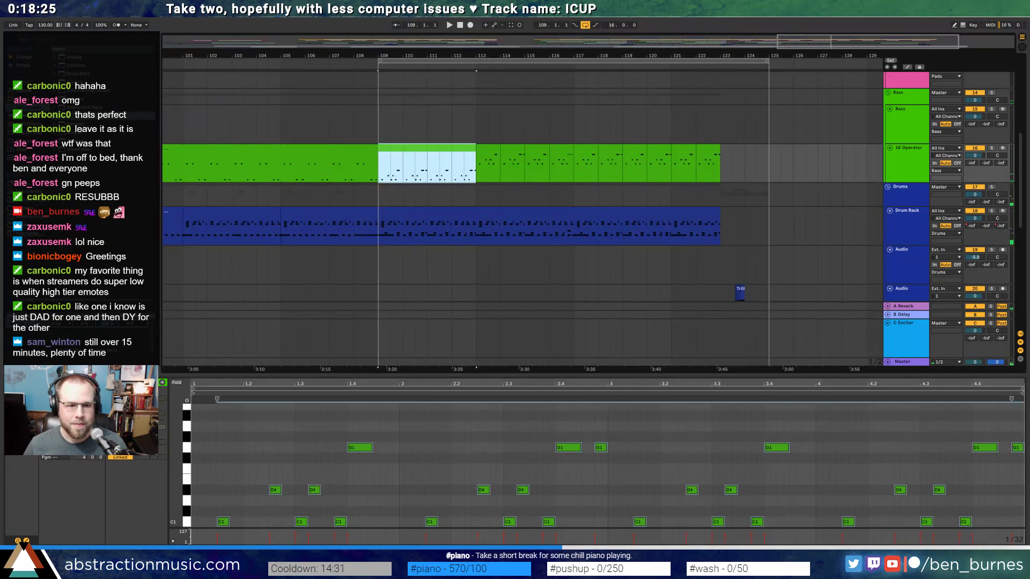
click(463, 154)
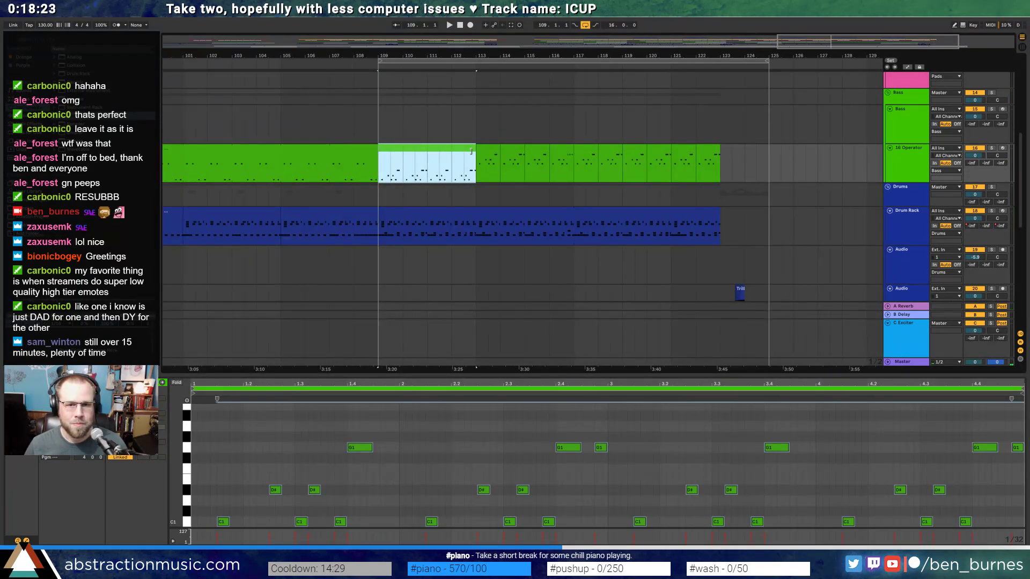
drag(471, 152, 771, 152)
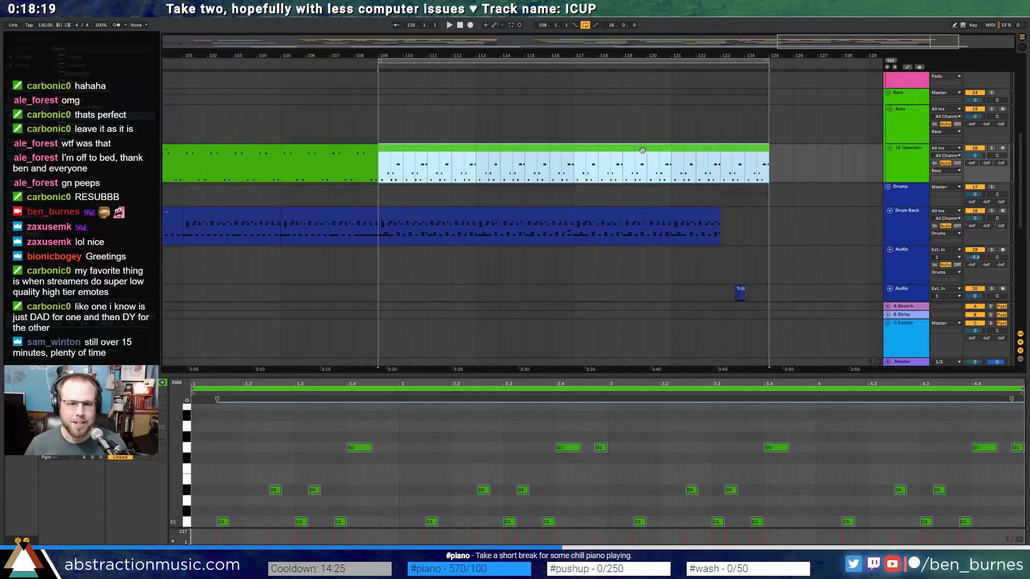
- Raise oscillator B's level to -28 dB in the 16 Operator track's Operator device
key(shift+Tab)
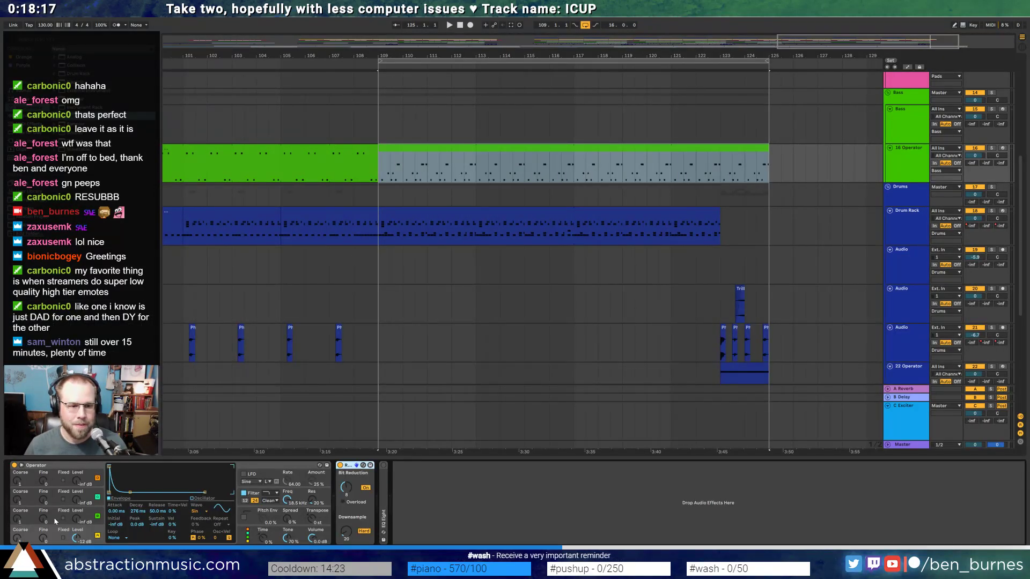
drag(17, 519, 77, 544)
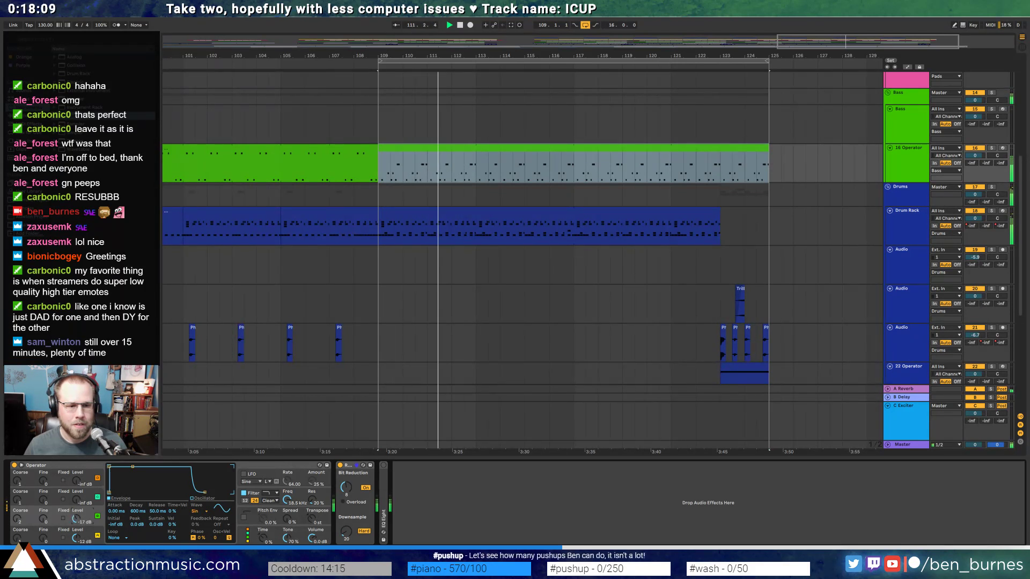
mouse_move(77, 519)
mouse_down()
mouse_move(77, 495)
mouse_move(77, 523)
mouse_up()
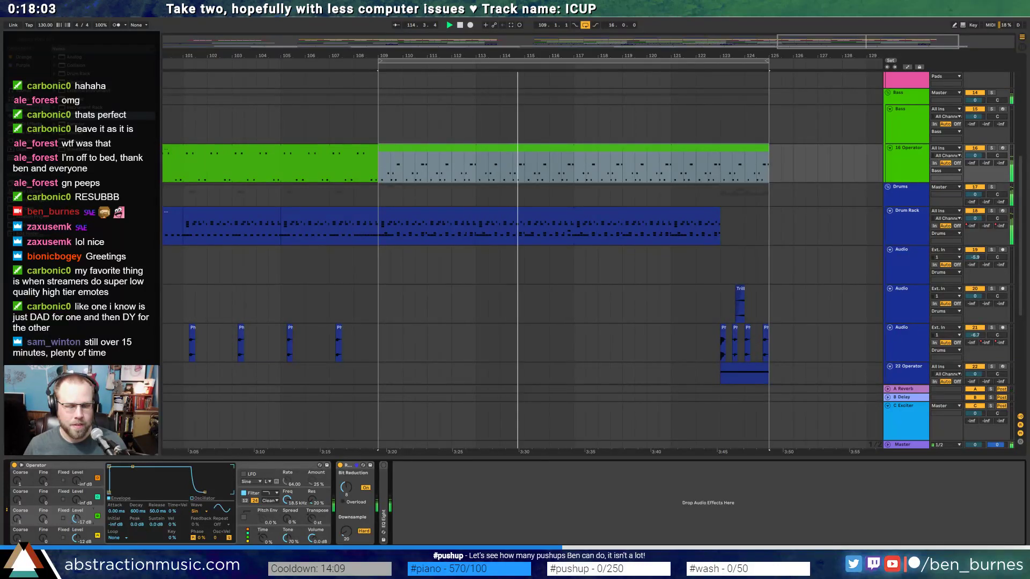
drag(77, 519, 77, 522)
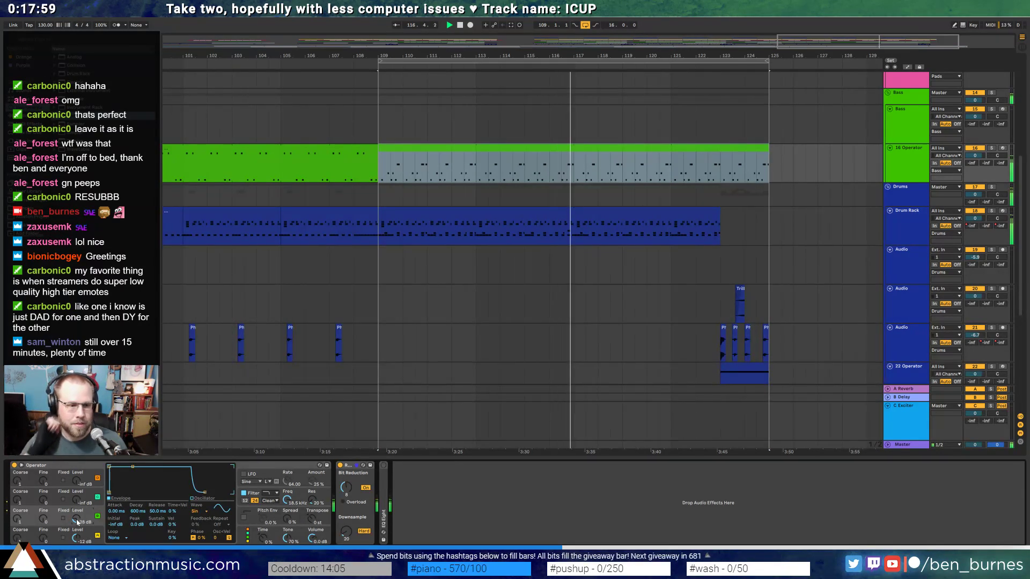
- Automate Osc-B Level on the 16 Operator track to stay silent before bar 109 and step up there
key(space)
key(a)
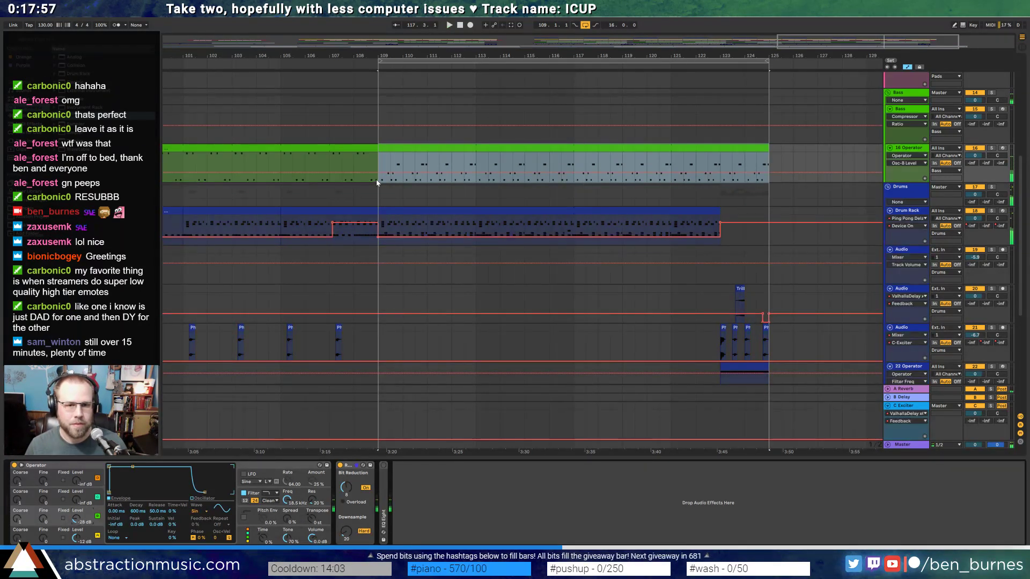
click(380, 176)
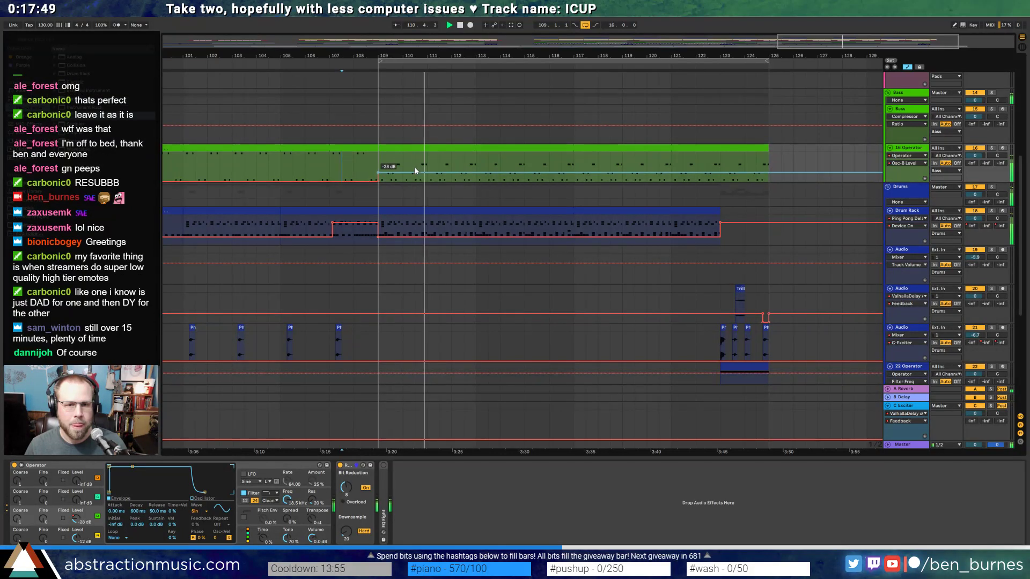
- Open the 16 Operator clip at bar 109 and raise the first two notes of its fourth bar to C2 and A#1
double_click(428, 156)
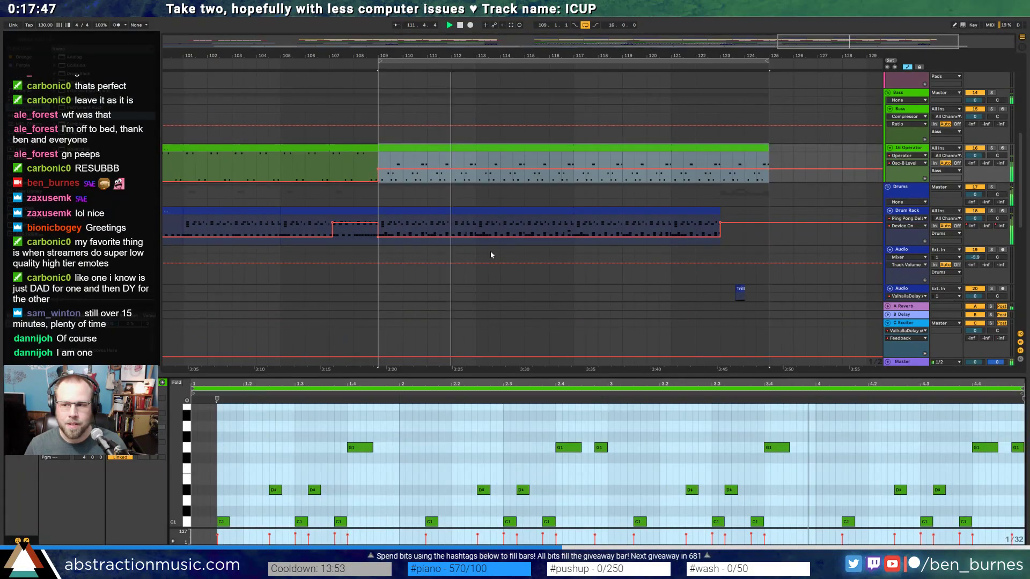
click(846, 489)
click(849, 522)
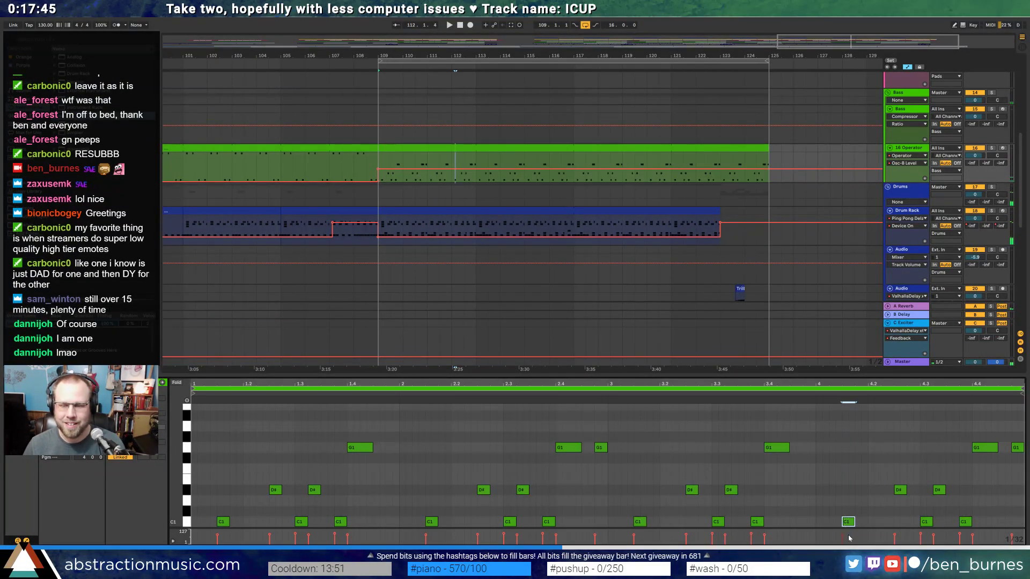
key(shift+Up)
key(Up)
key(Up)
key(Up)
key(Up)
key(Up)
key(Up)
key(Up)
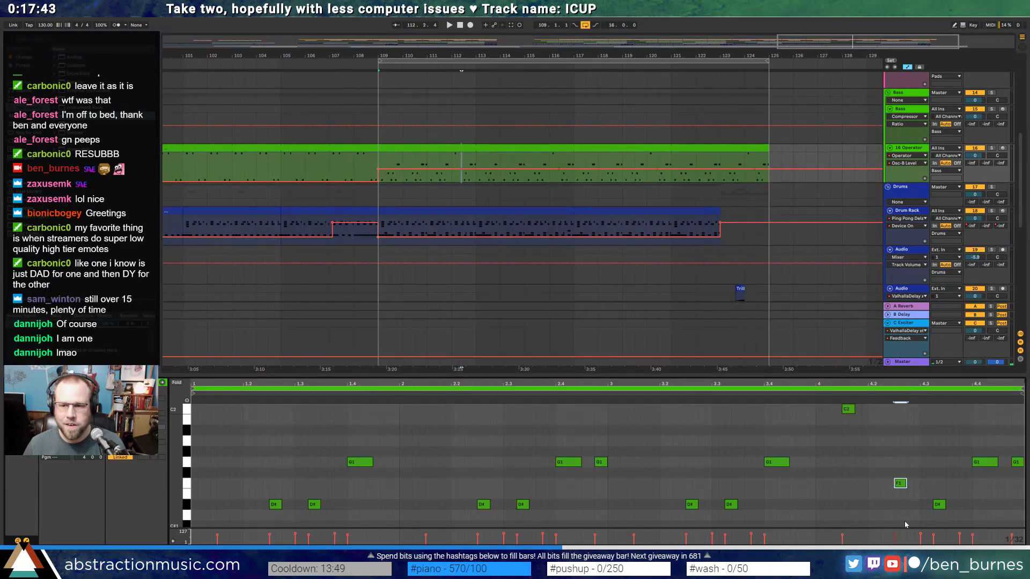
- Change the next two bass notes around beat 4.3 of the 16 Operator clip to G#1 and G1
scroll(916, 486, down, 1)
drag(923, 483, 929, 522)
key(shift+Up)
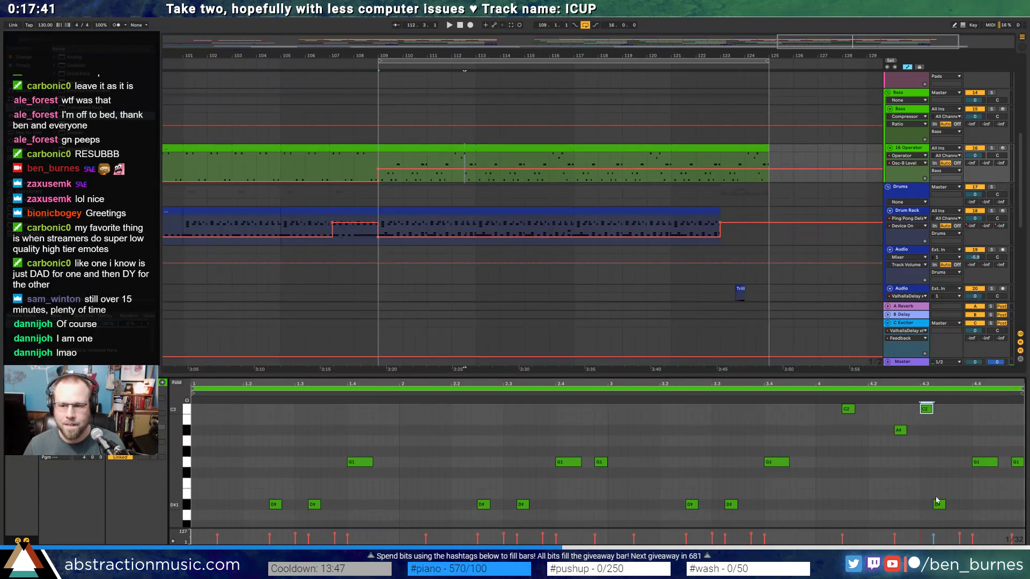
key(Down)
key(Down)
key(Down)
key(Down)
drag(938, 484, 943, 523)
key(Up)
key(Up)
key(Up)
key(Up)
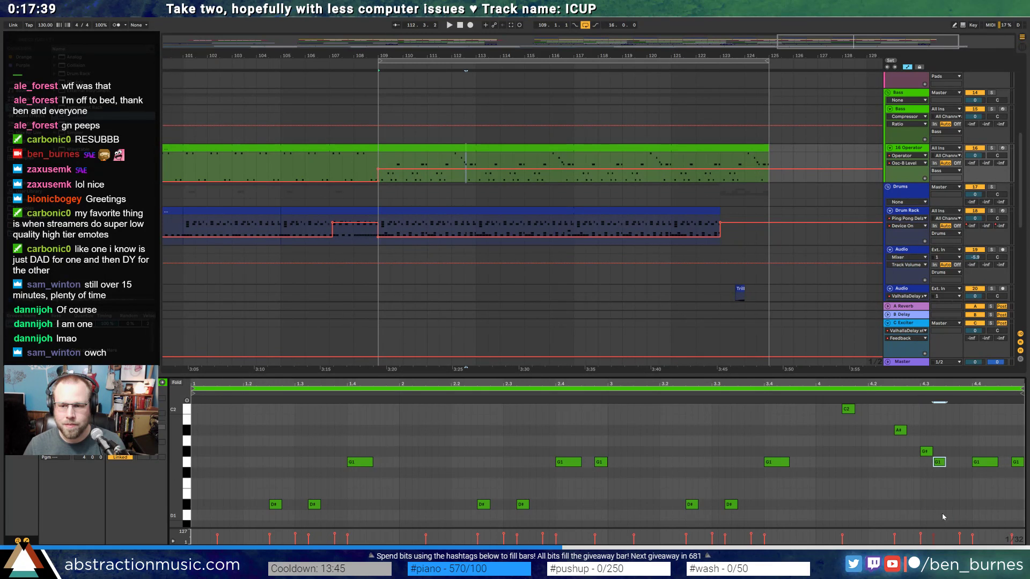
- Lower the clip's last two notes to D#1, raise the C1 note before them to F1, and play the result
scroll(975, 455, down, 1)
drag(995, 422, 1015, 416)
key(Down)
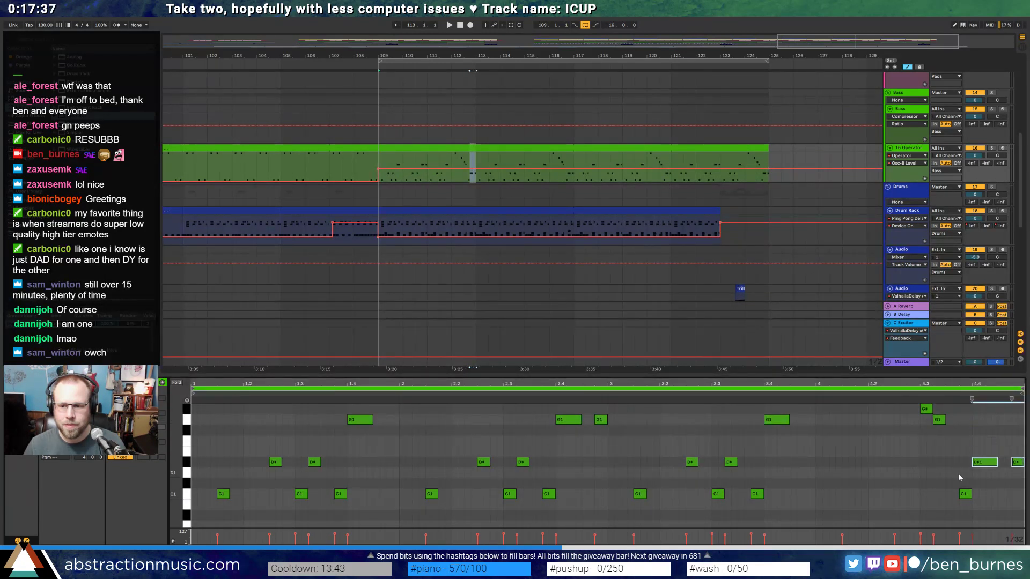
key(space)
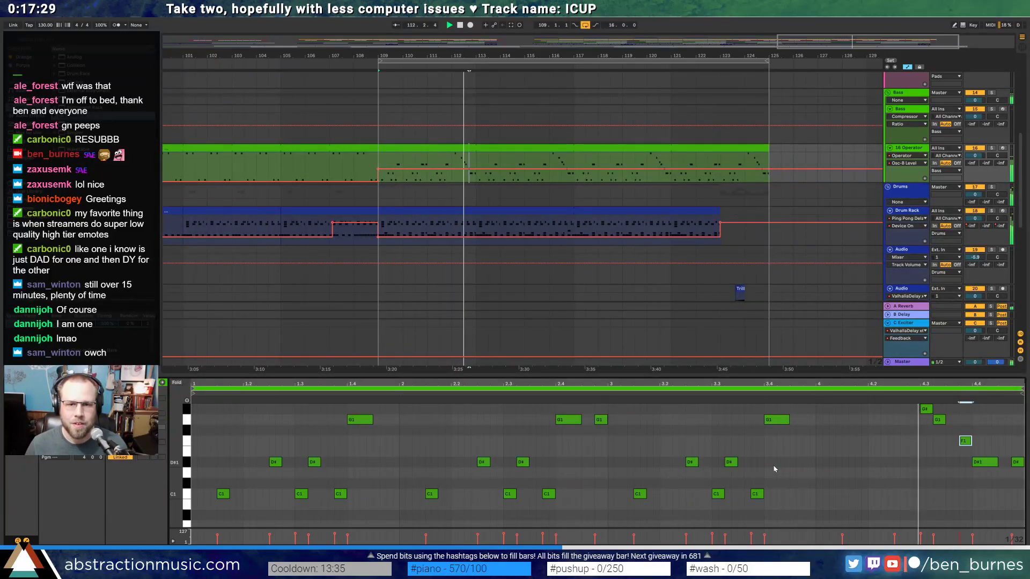
- Lower the clip's final note to D1 and extend its start back to the preceding D#1 note, auditioning the 16 Operator track in solo
scroll(1006, 489, up, 1)
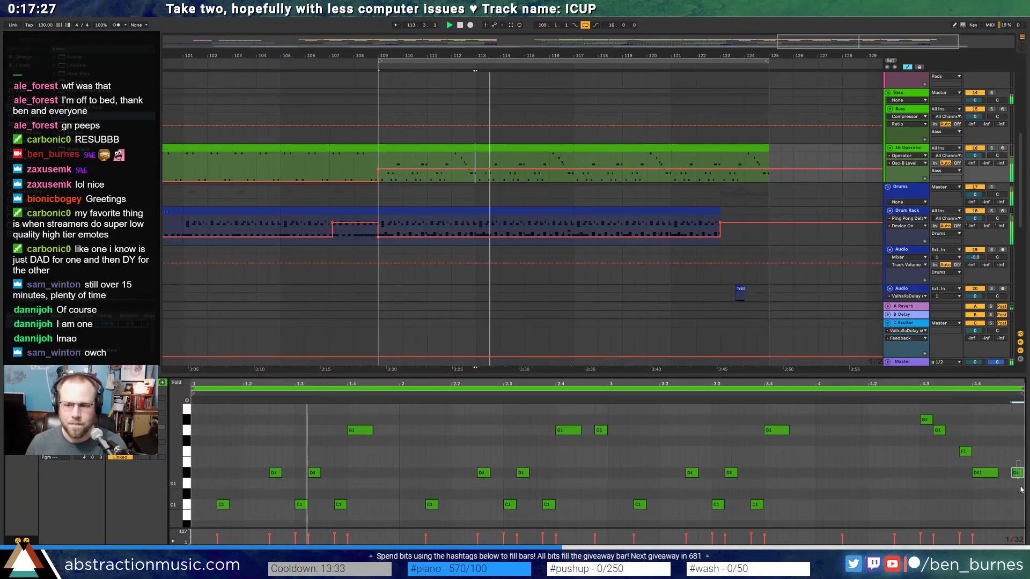
scroll(906, 458, up, 2)
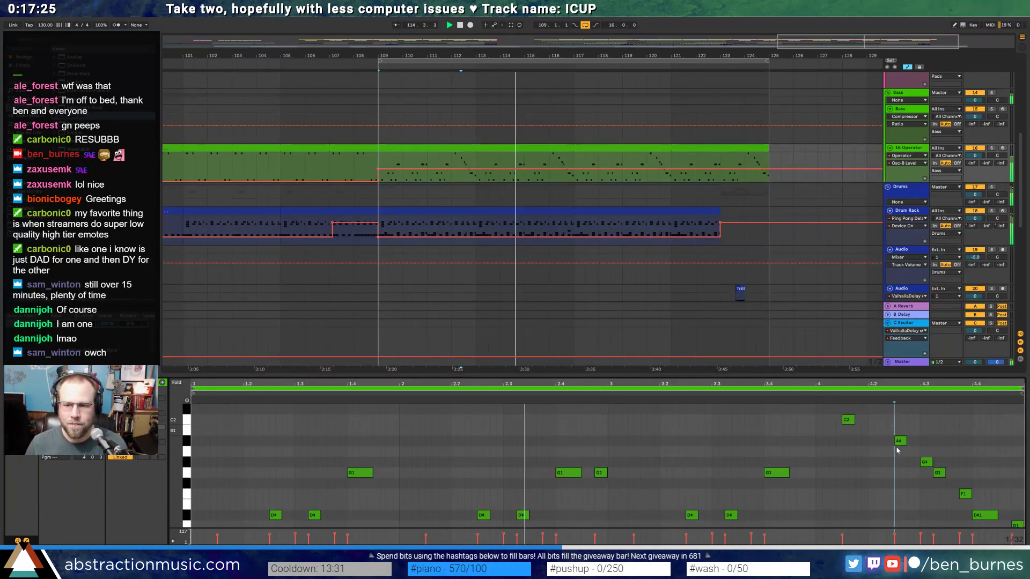
click(900, 441)
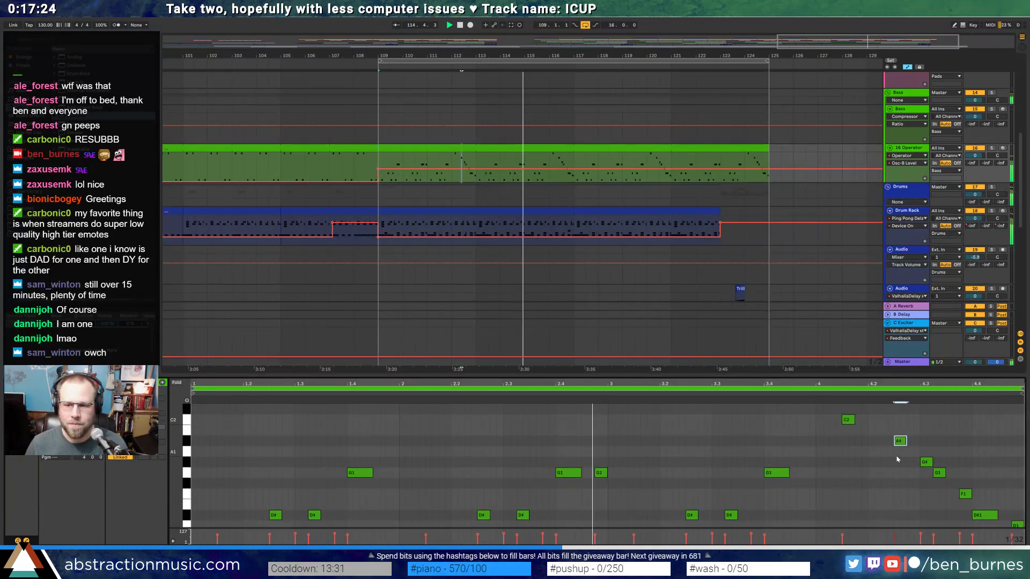
click(992, 148)
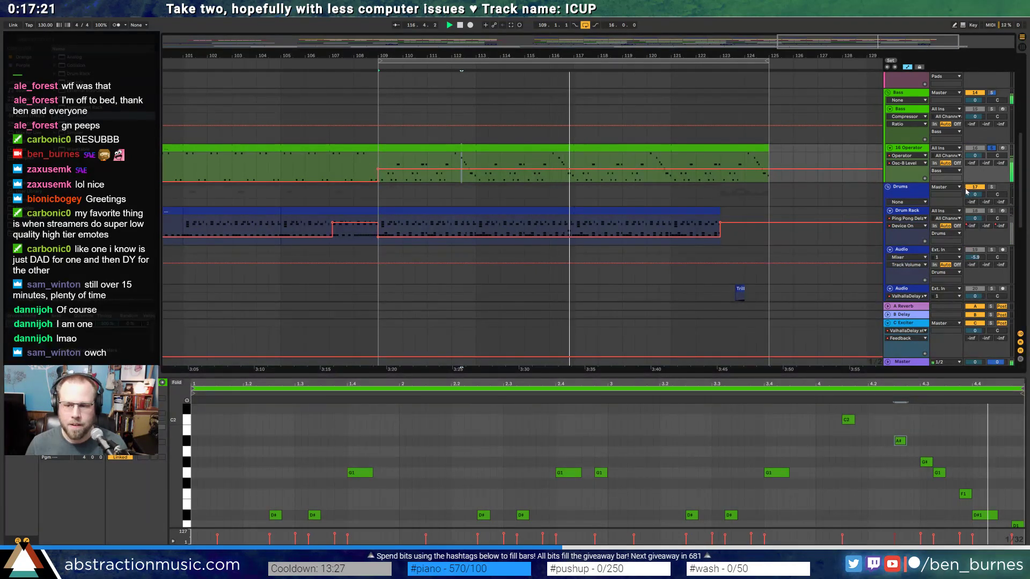
scroll(1001, 491, down, 2)
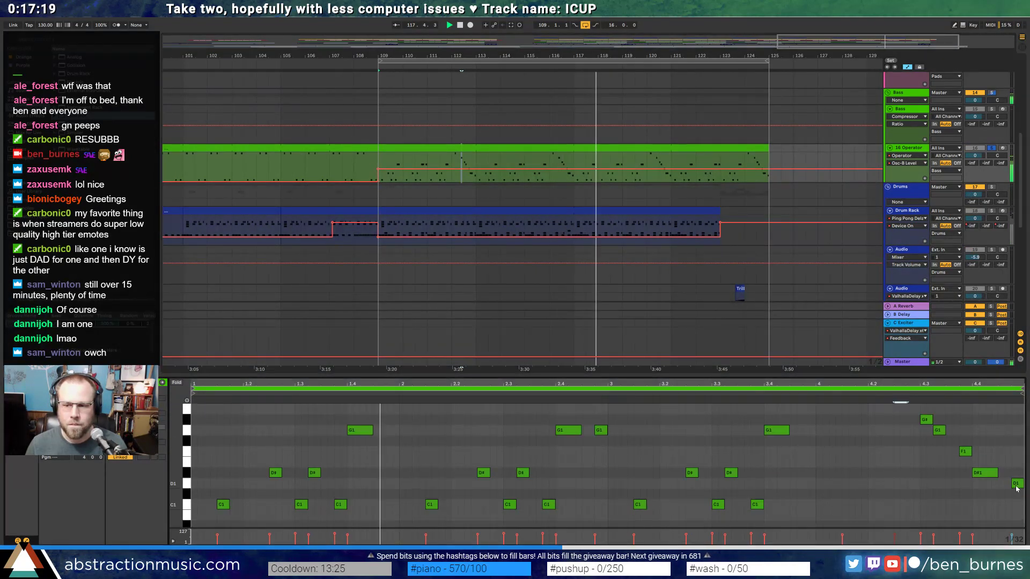
mouse_move(1017, 485)
mouse_down()
mouse_move(1005, 485)
mouse_move(1025, 485)
mouse_up()
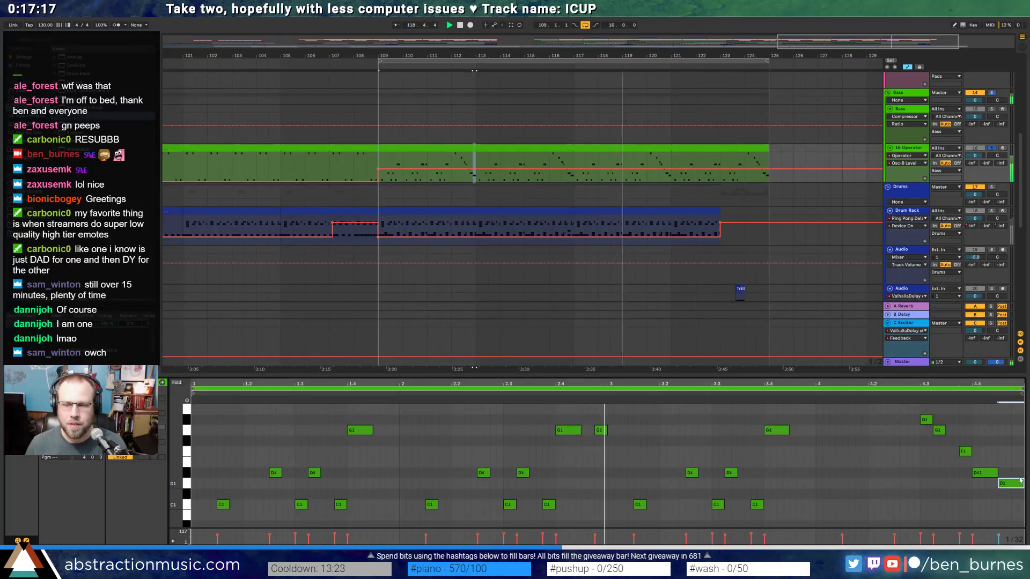
click(992, 149)
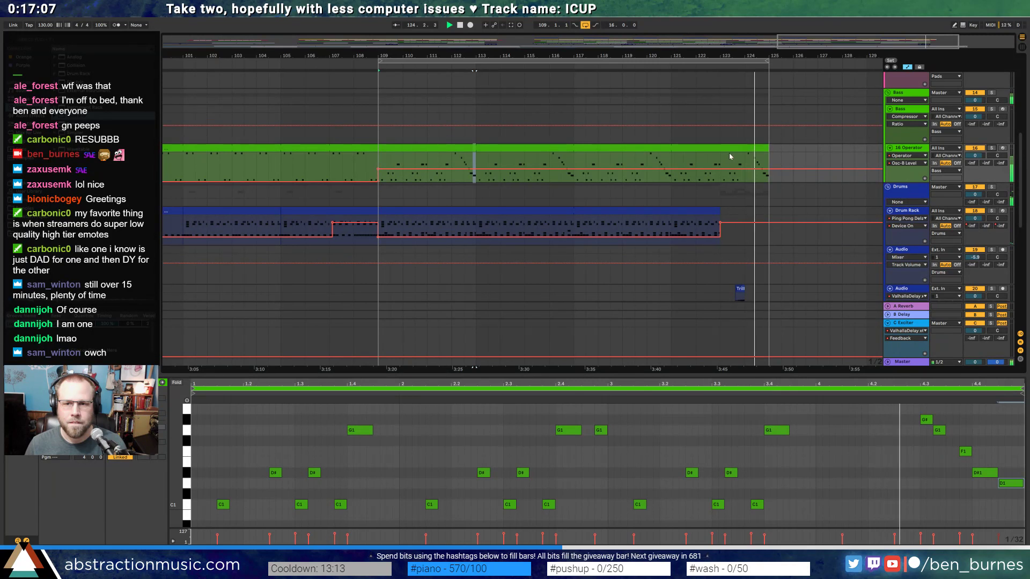
- Duplicate the 16 Operator clip at bars 109 to 125 onto the Bass track above and transpose all its notes up one octave
drag(667, 149, 670, 135)
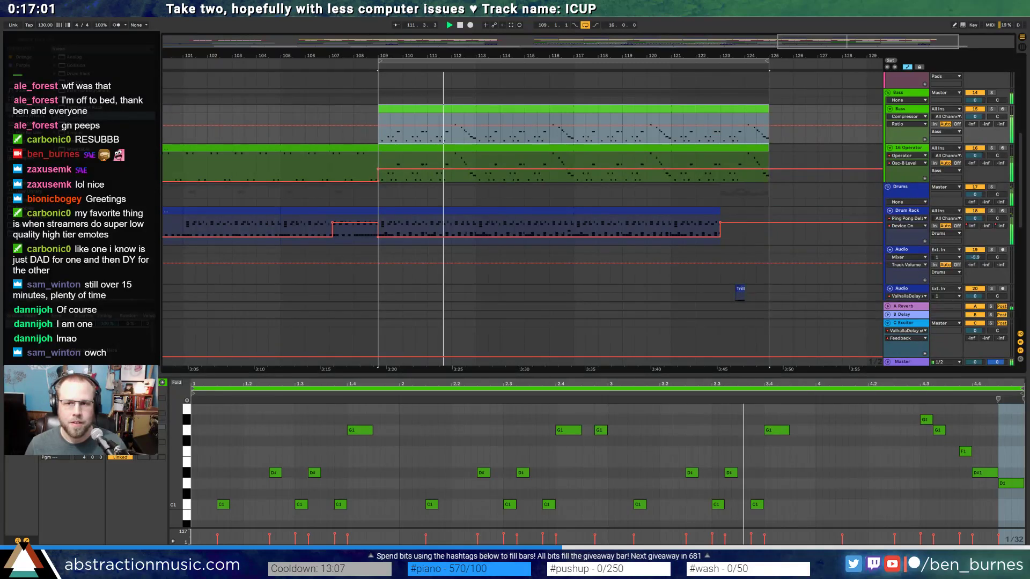
drag(617, 57, 616, 33)
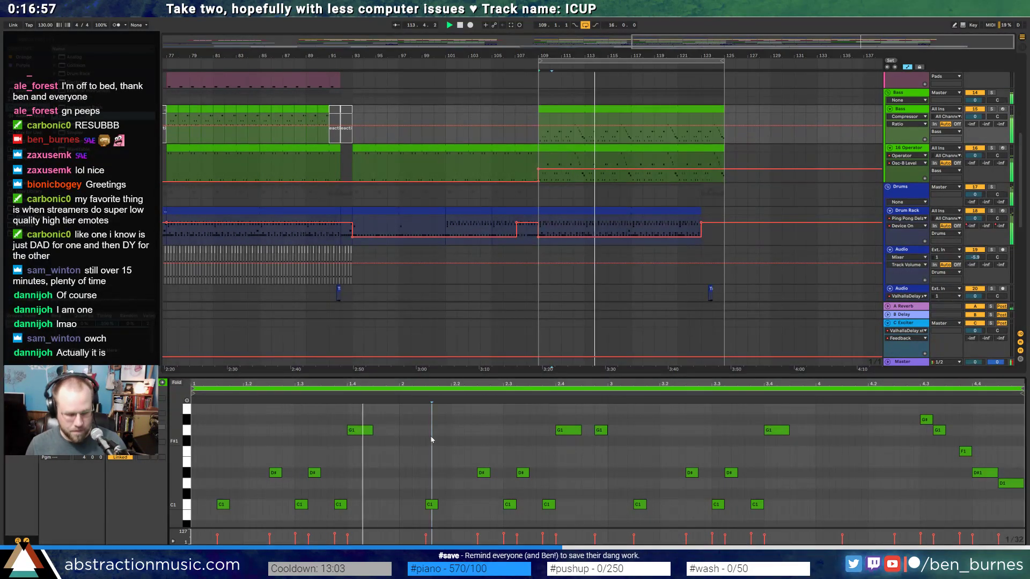
key(ctrl+a)
key(shift+Up)
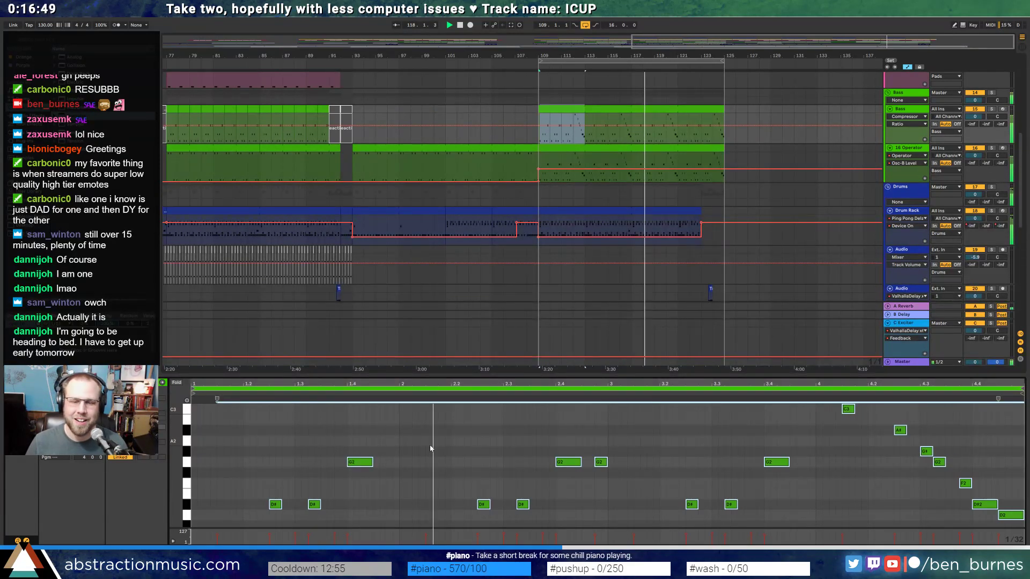
click(405, 460)
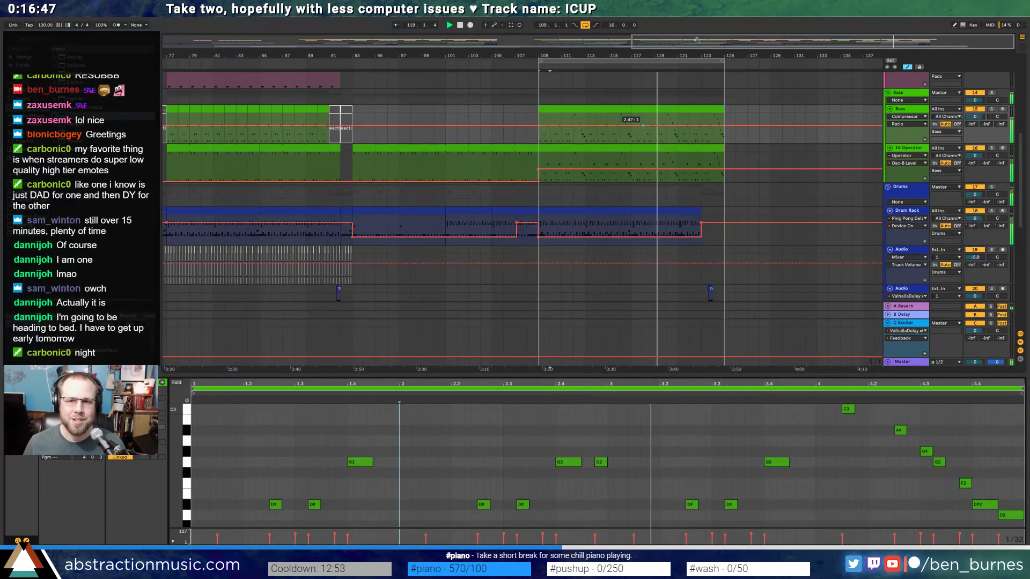
click(698, 75)
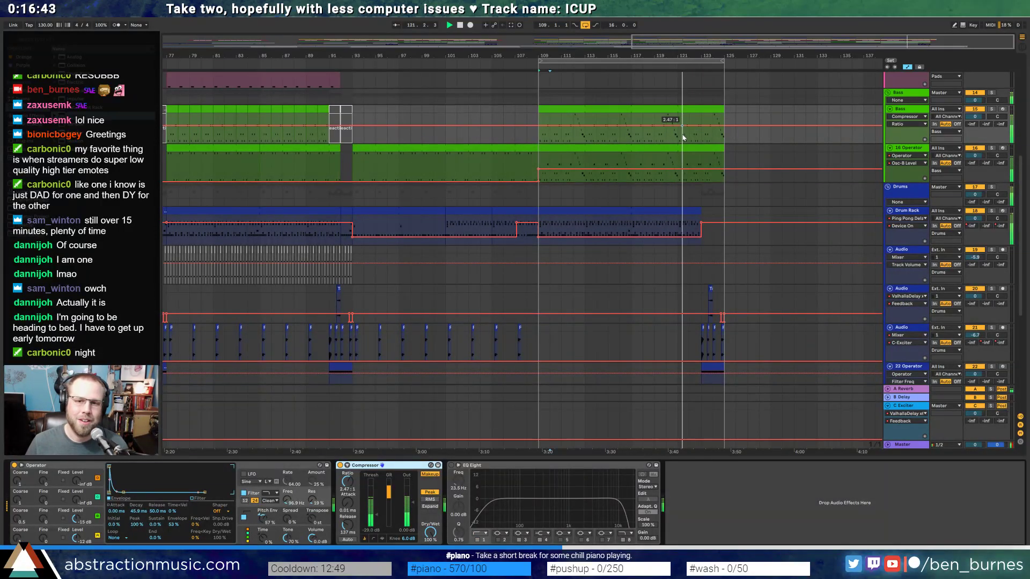
- Copy the Drum Rack clip at bars 93 to 101 to bar 125 on the same track
scroll(751, 128, down, 2)
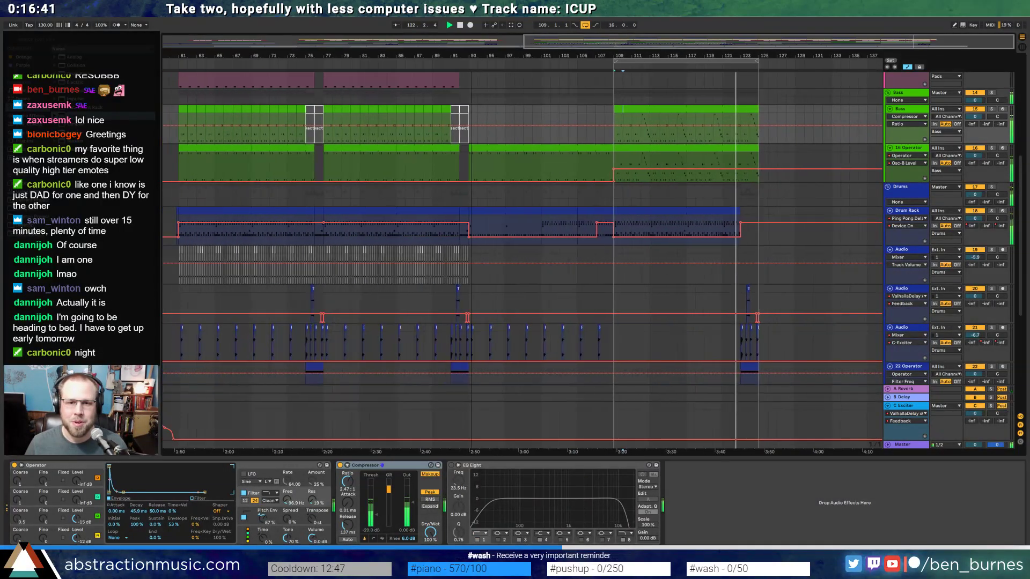
click(510, 209)
key(ctrl+c)
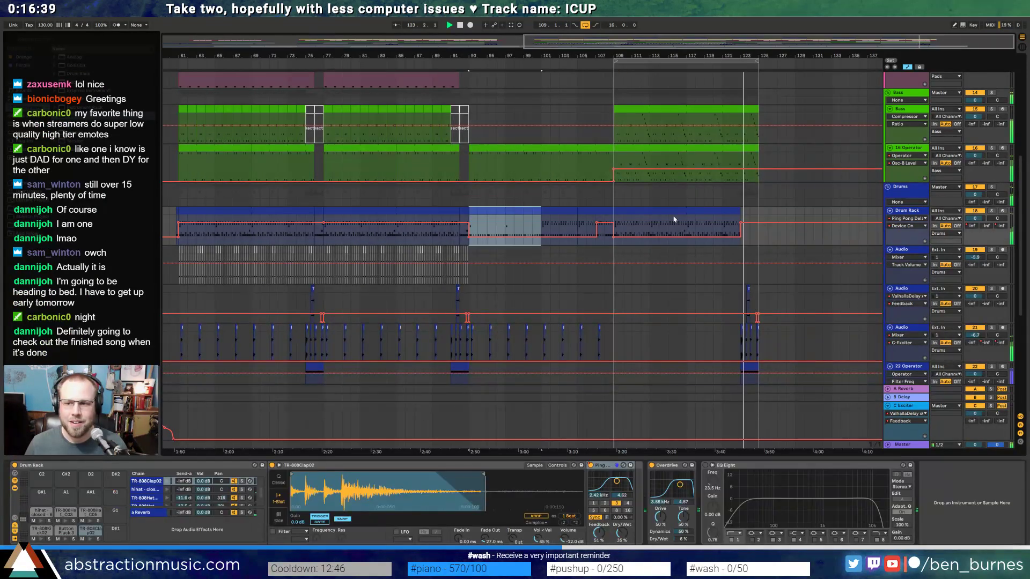
click(760, 216)
key(ctrl+v)
- Hide the automation lanes and copy the 16 Operator clip at bar 61 to bar 125
key(a)
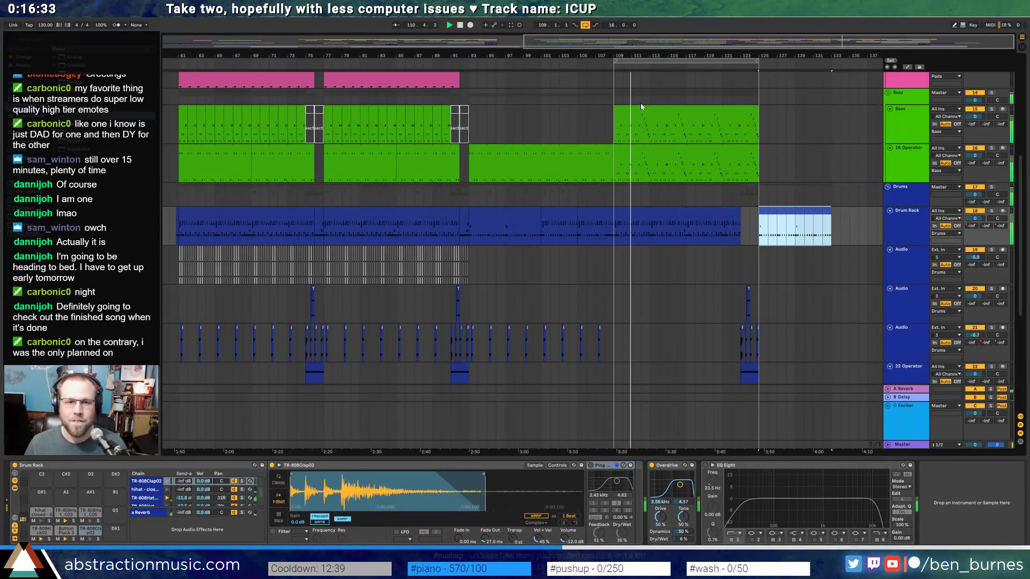
click(241, 157)
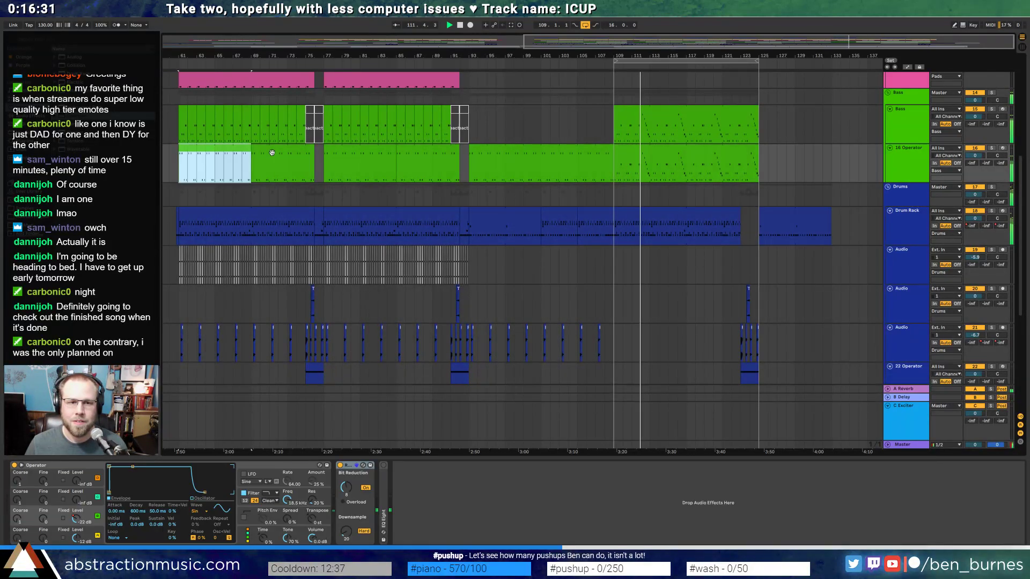
click(766, 163)
key(ctrl+v)
drag(781, 150, 773, 152)
- Extend the Bass clip starting at bar 109 and the 16 Operator clip at bar 125 to bar 145
click(785, 135)
drag(612, 132, 949, 112)
drag(776, 56, 776, 32)
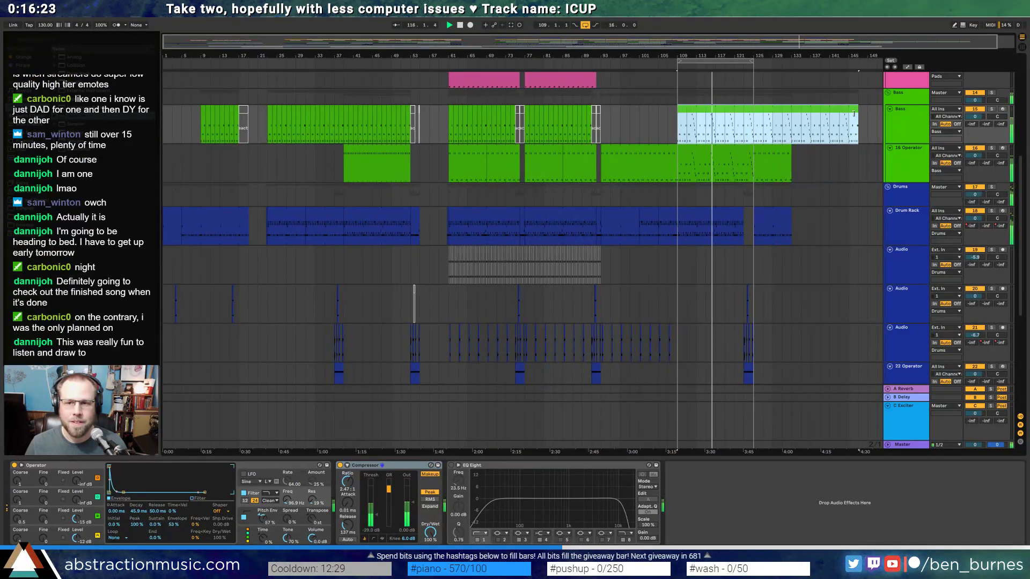
click(798, 158)
drag(790, 151, 849, 153)
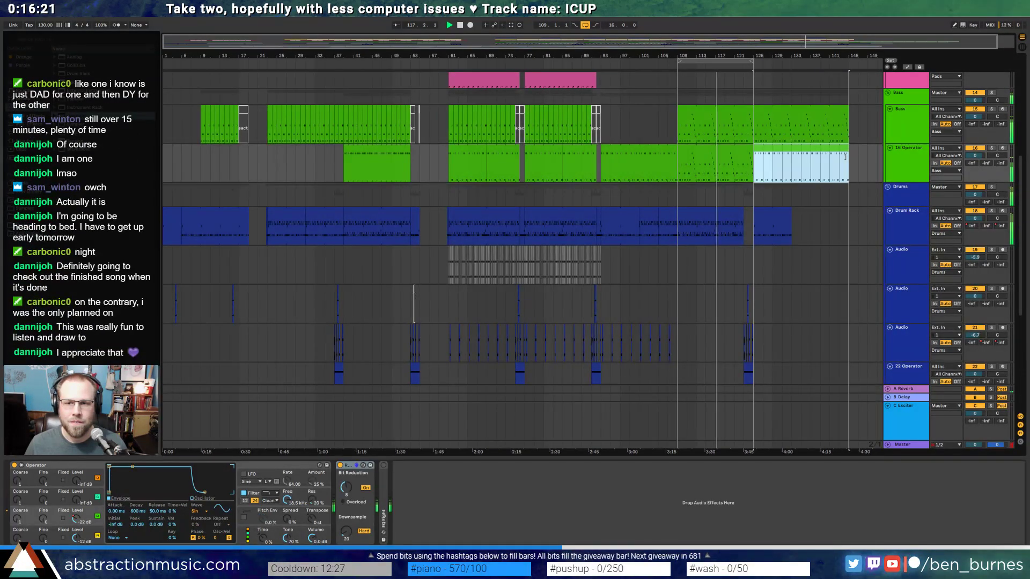
- Show the automation lanes and extend the Pad clip that starts at bar 93 to bar 145
click(810, 225)
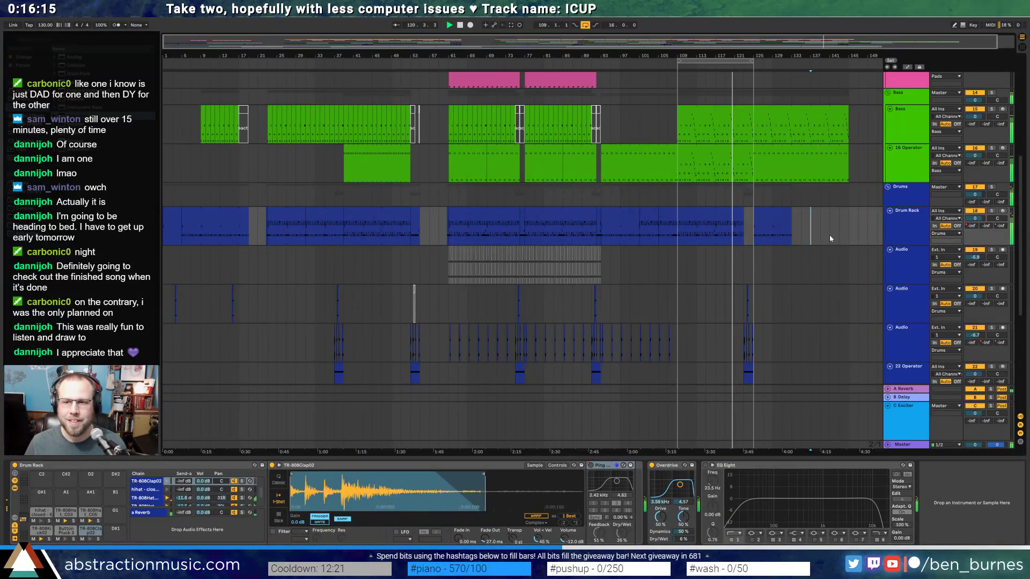
scroll(829, 235, up, 3)
scroll(832, 246, up, 3)
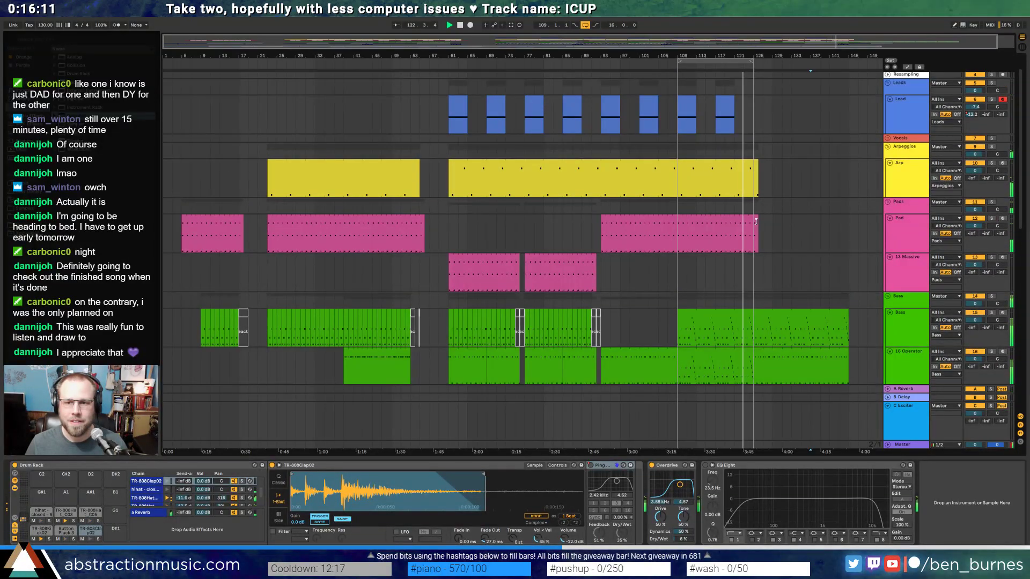
key(a)
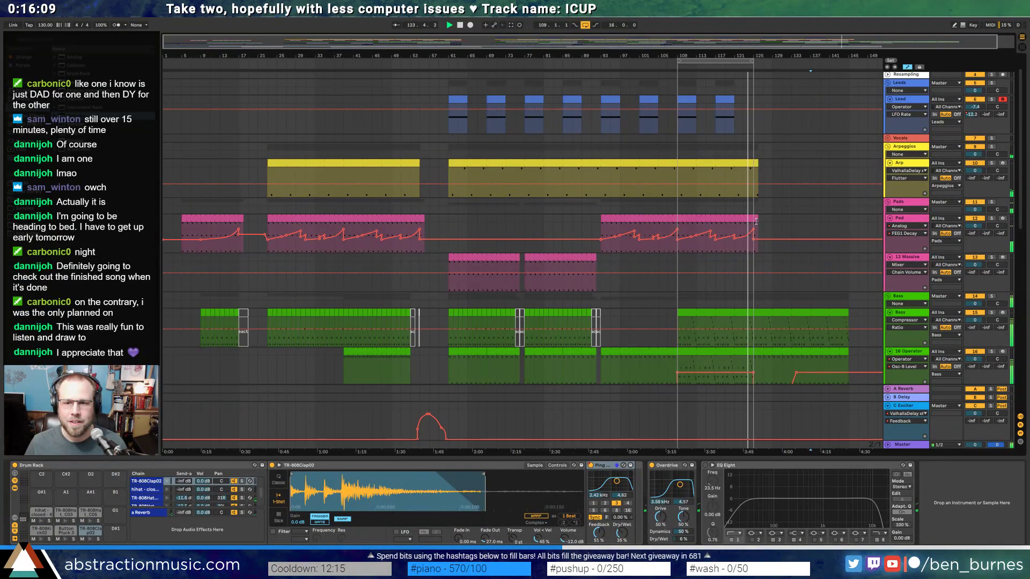
drag(756, 222, 848, 221)
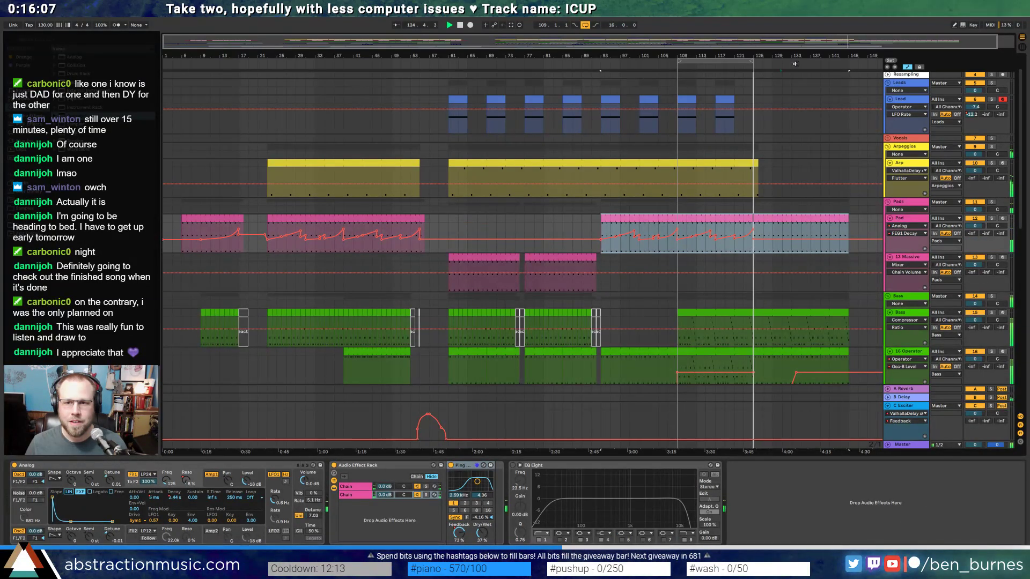
- Move the loop to bars 125 to 141 and trim the end of the Arp clip to bar 125
click(796, 63)
drag(742, 64, 821, 61)
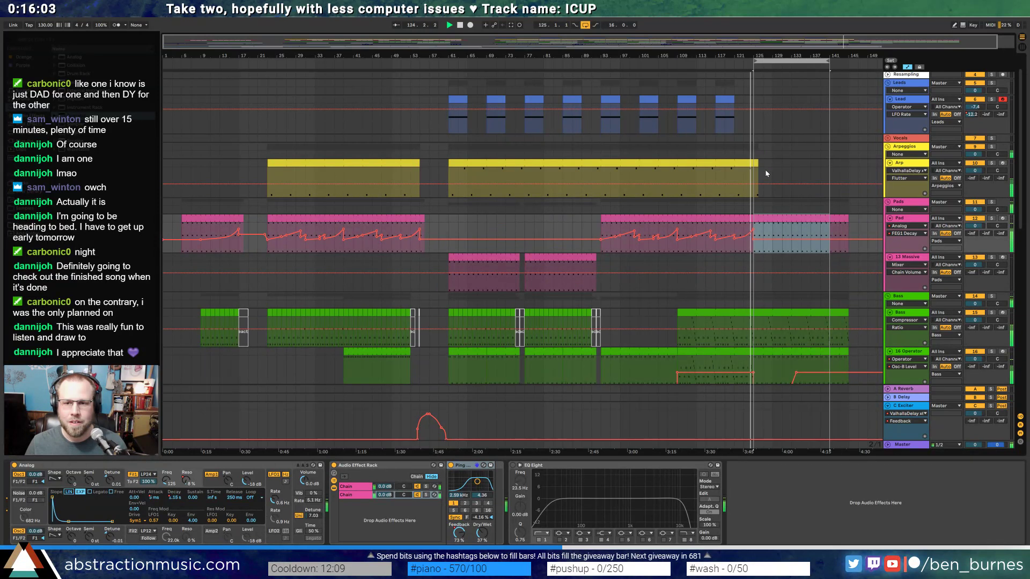
drag(757, 164, 753, 163)
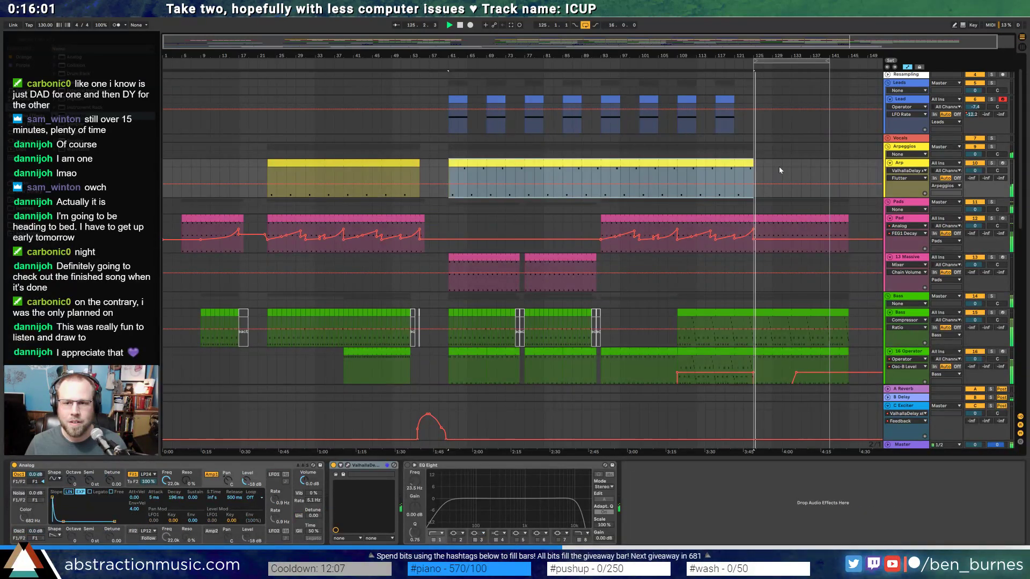
- Select the Pad clip starting at bar 93 and show the Pad track's F1 Resonance automation
scroll(817, 224, down, 2)
click(806, 215)
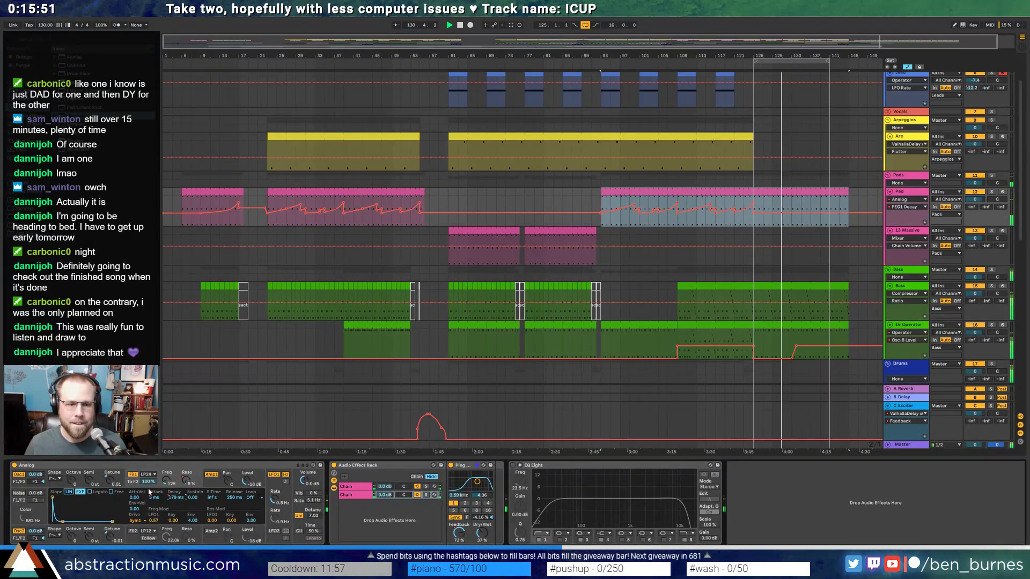
click(185, 483)
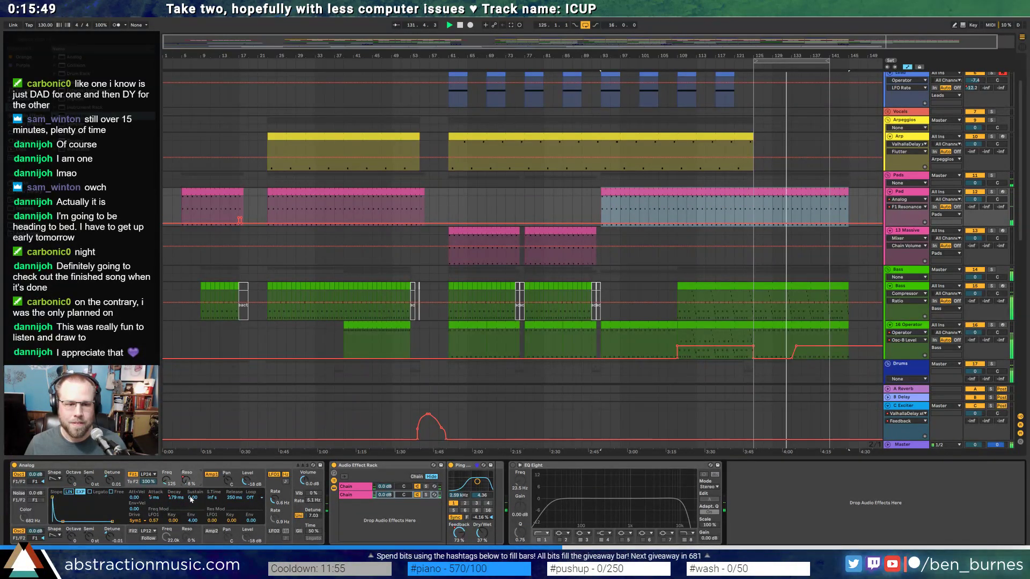
- Remove the Osc-B Level automation rise at bar 133 on the 16 Operator track so the level stays silent after bar 125
scroll(773, 311, down, 4)
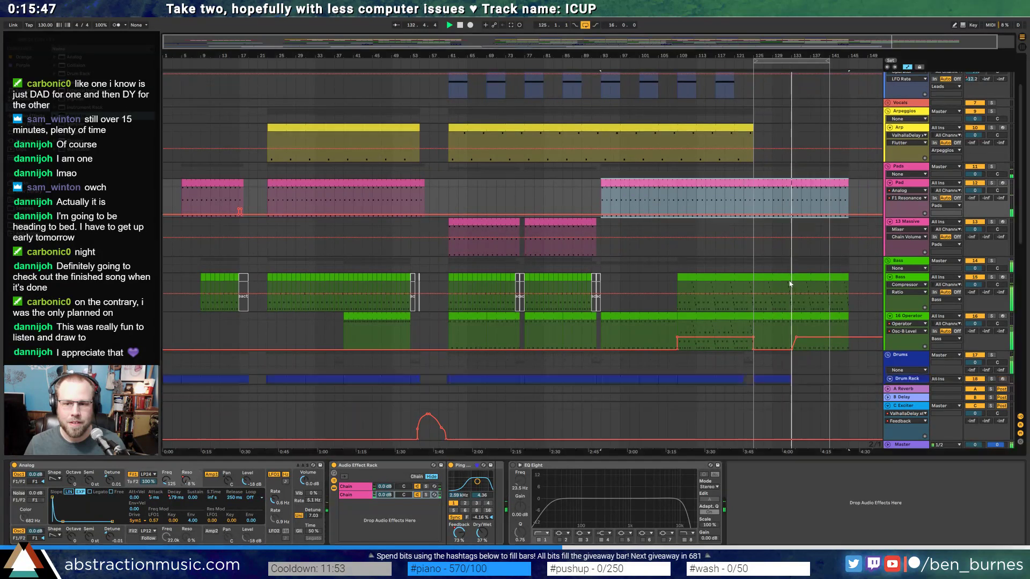
drag(797, 252, 794, 263)
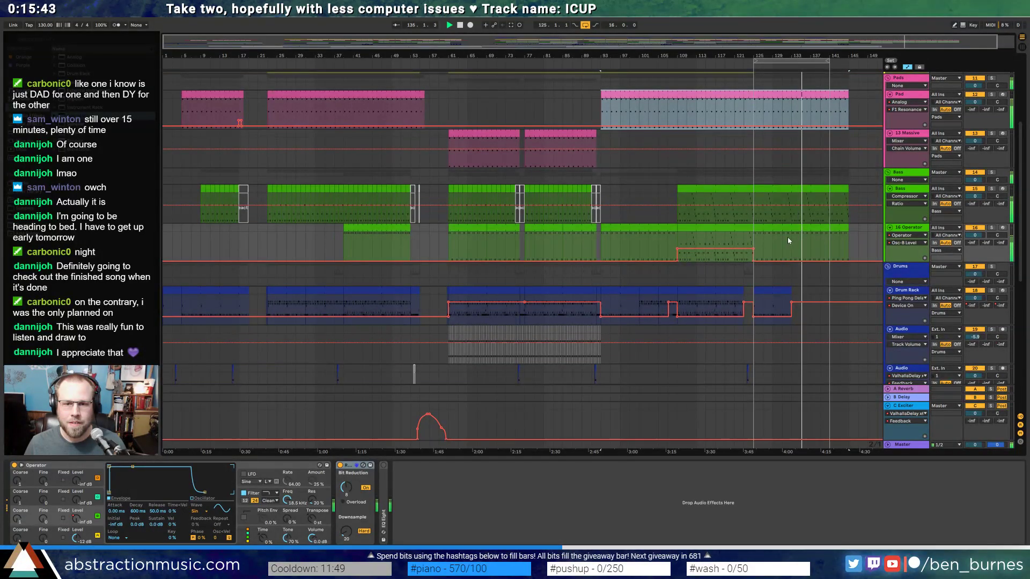
- Copy the 16 Operator clip that ends at bar 53 to bar 125 and extend the copy to bar 145
click(395, 235)
click(751, 243)
key(ctrl+v)
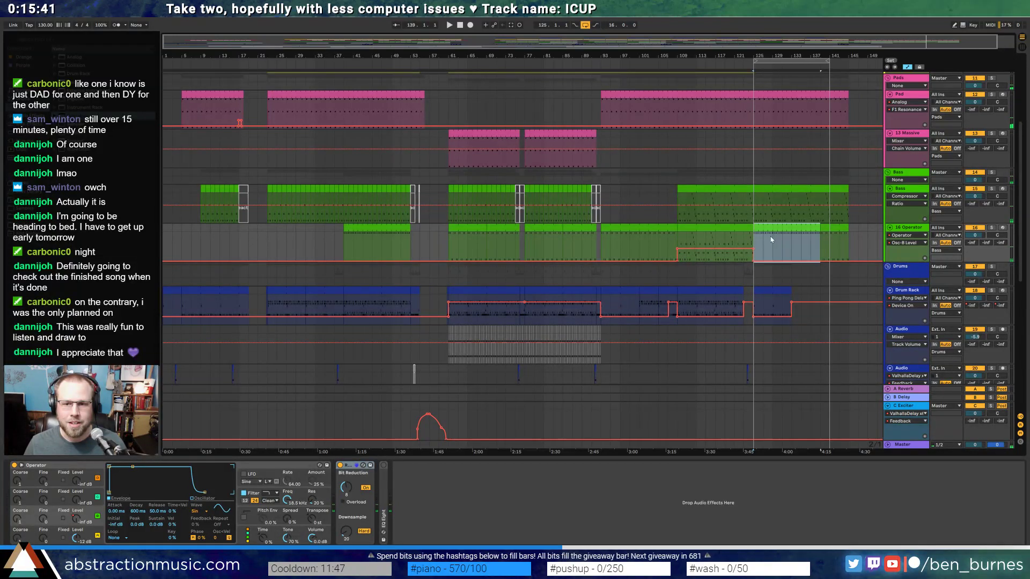
drag(824, 230, 848, 234)
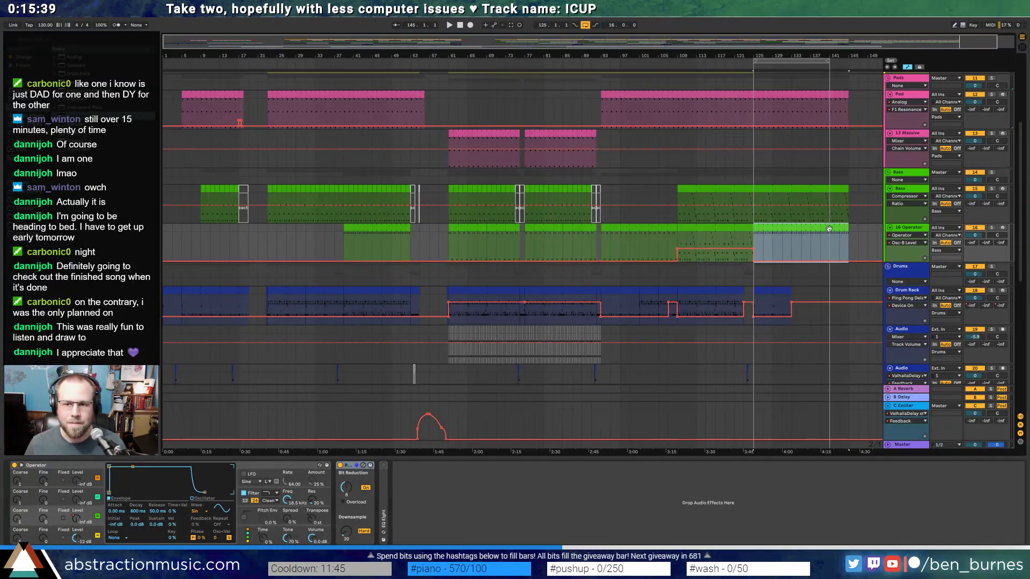
- Extend the Drum Rack clip at bar 125 to bar 141 and set its Device On automation to Off from bar 133
click(782, 291)
scroll(782, 291, down, 1)
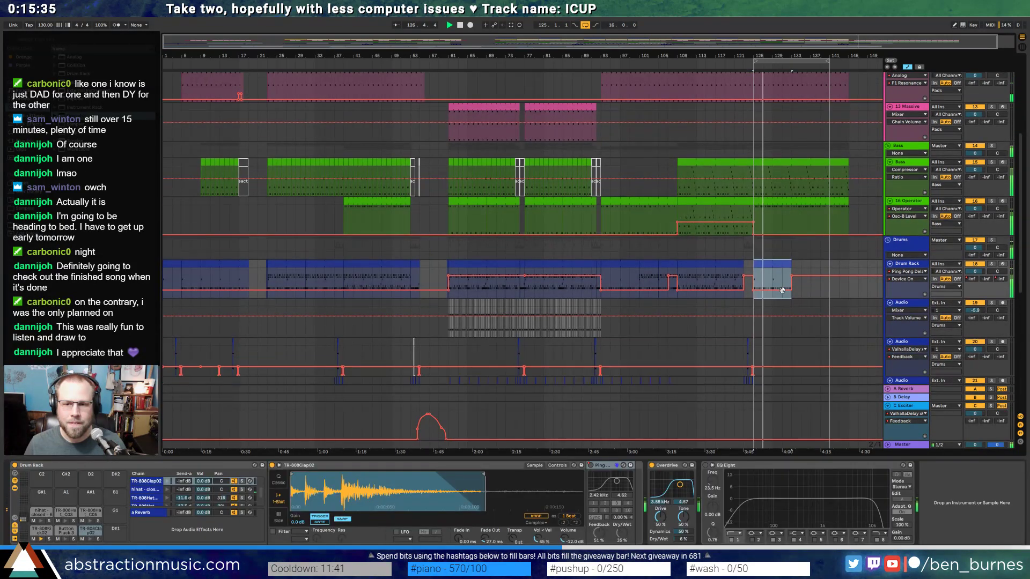
drag(791, 267, 833, 265)
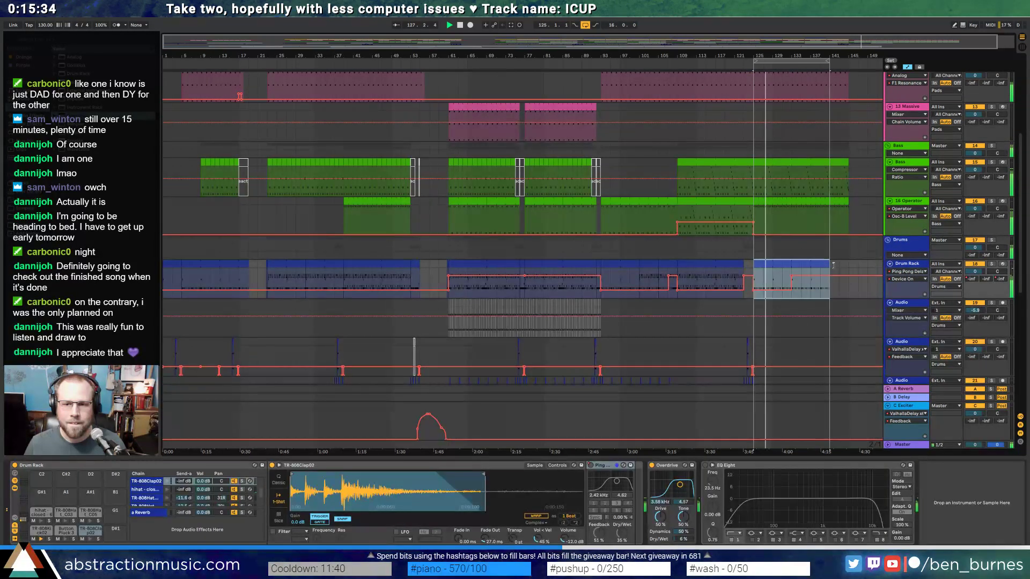
click(803, 280)
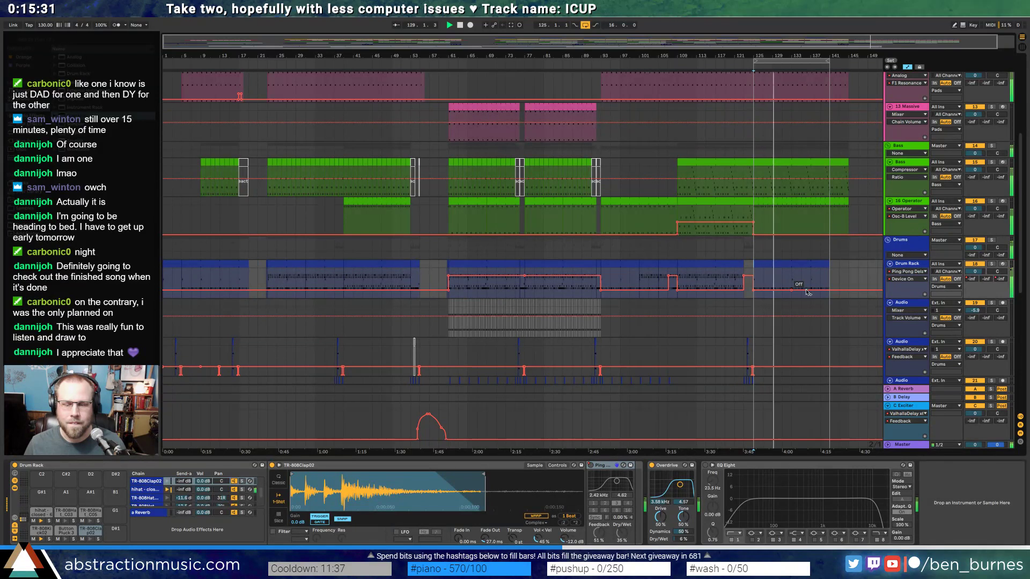
scroll(808, 293, up, 2)
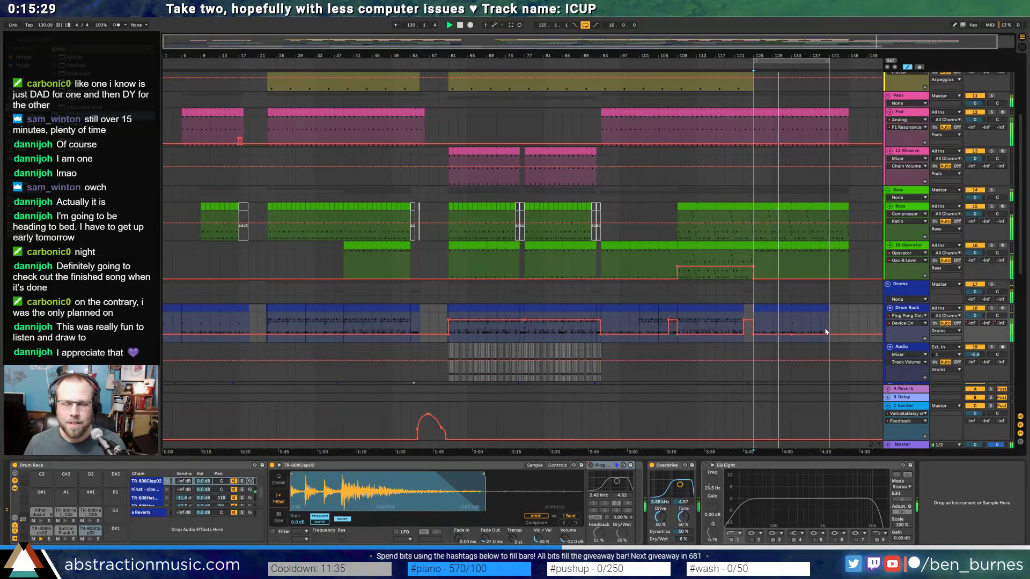
- Extend the Tape Recording and Field Recording - Tux Purr ambience clips past bar 150
scroll(818, 327, down, 8)
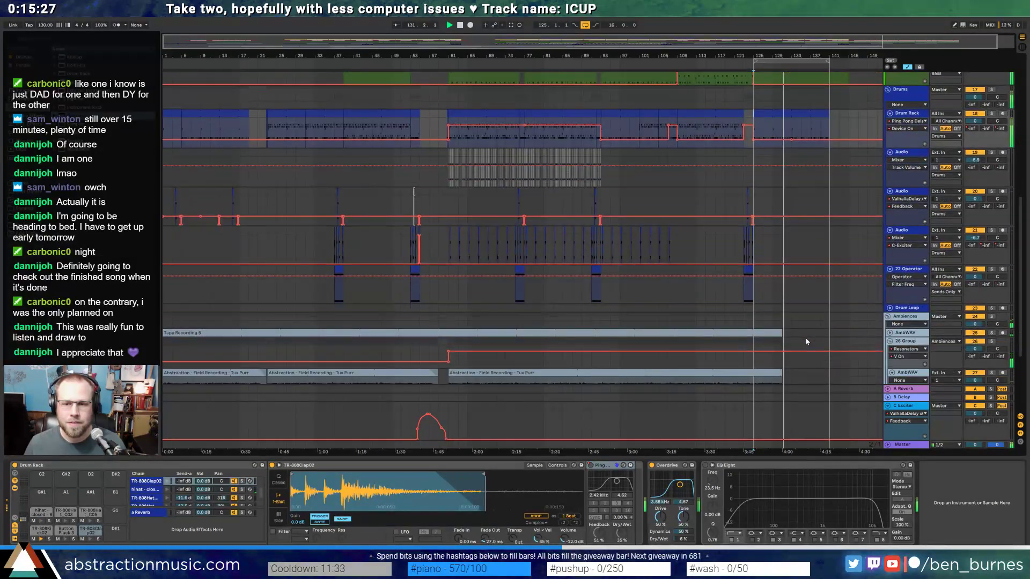
scroll(806, 341, down, 1)
drag(781, 307, 879, 306)
key(minus)
drag(758, 347, 865, 348)
key(a)
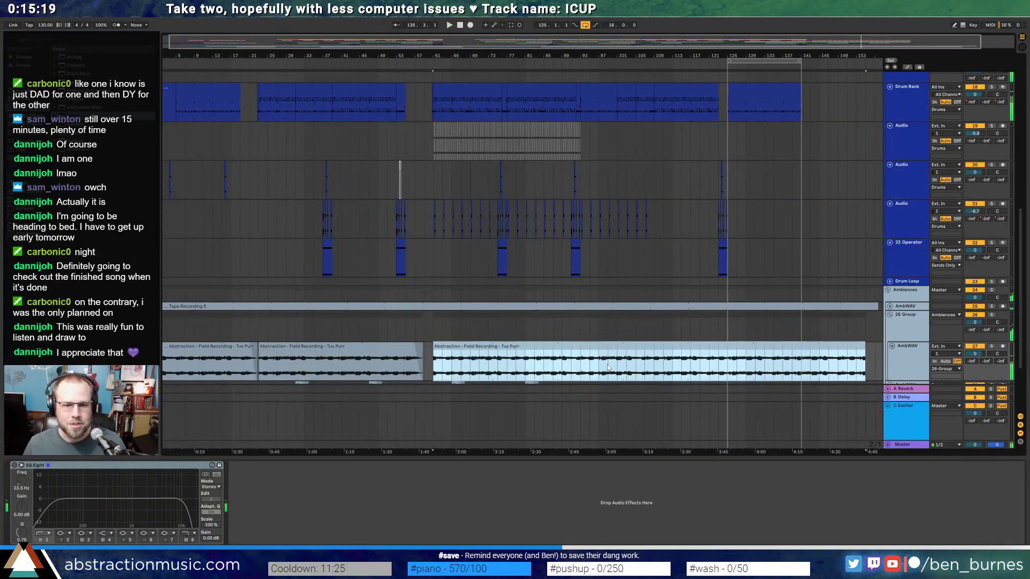
- Add a Utility to the 26 Group track and automate its Gain to fade down from bar 125 to bar 141
click(731, 335)
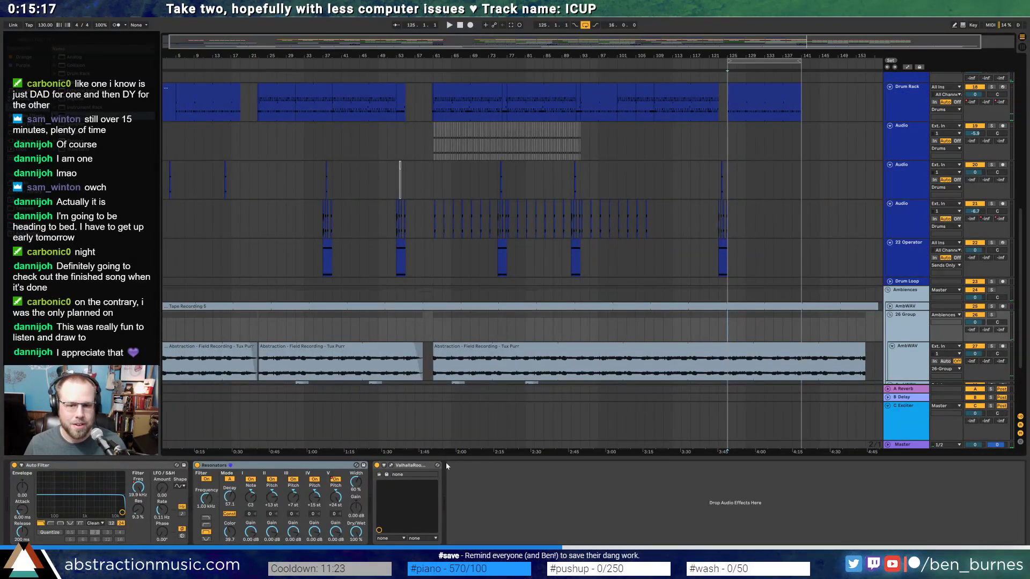
click(918, 326)
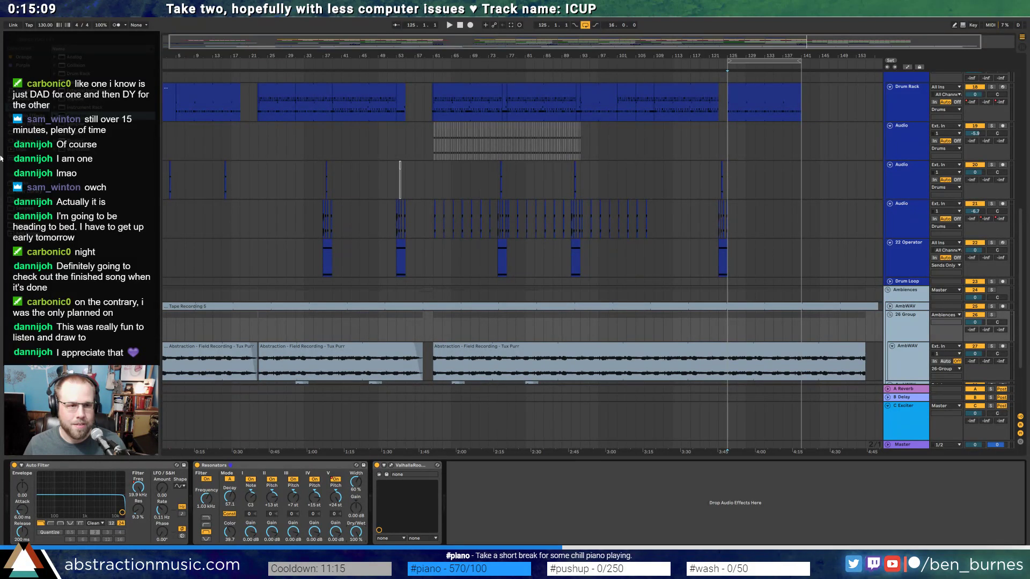
click(33, 115)
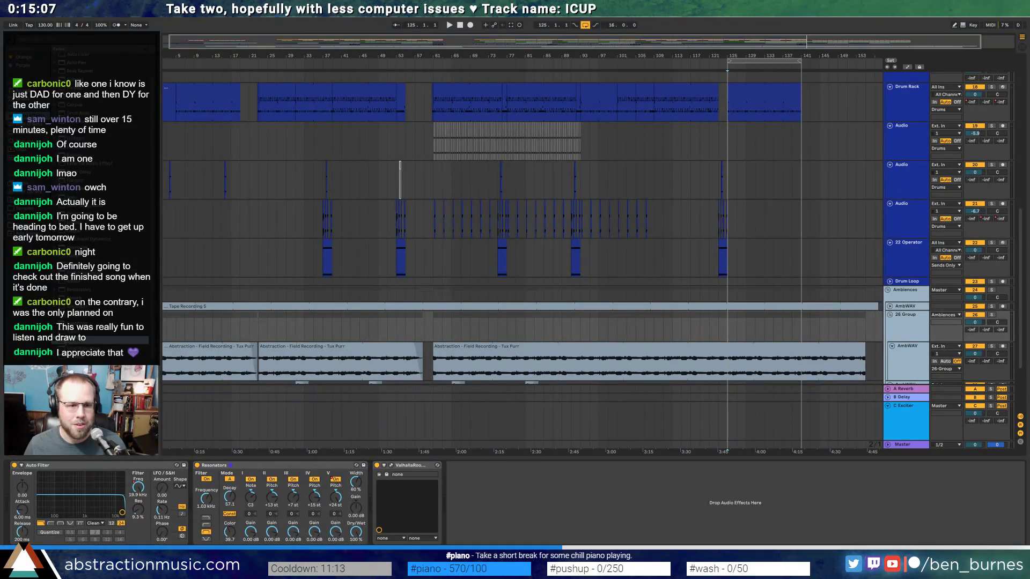
drag(512, 527, 477, 503)
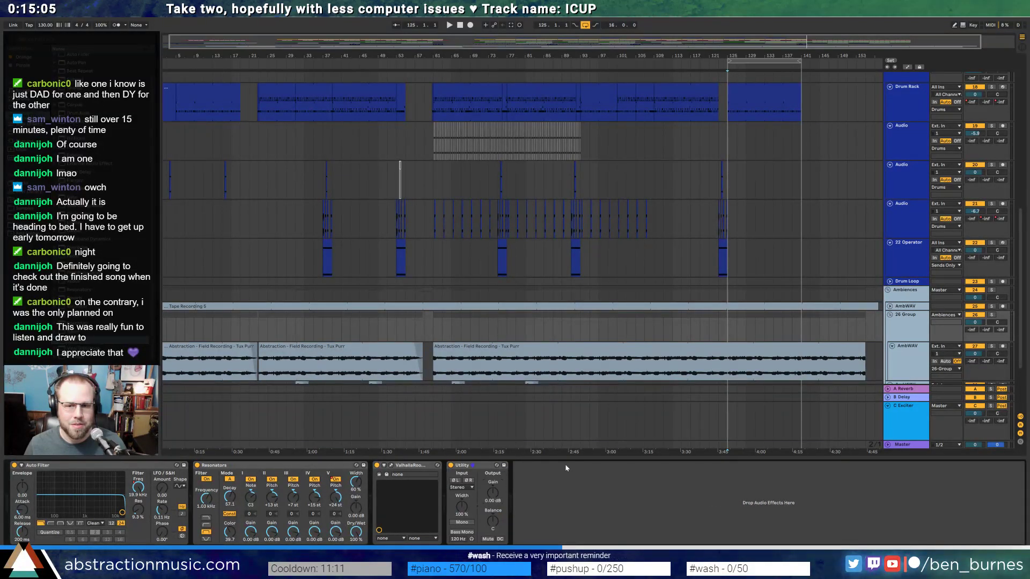
key(a)
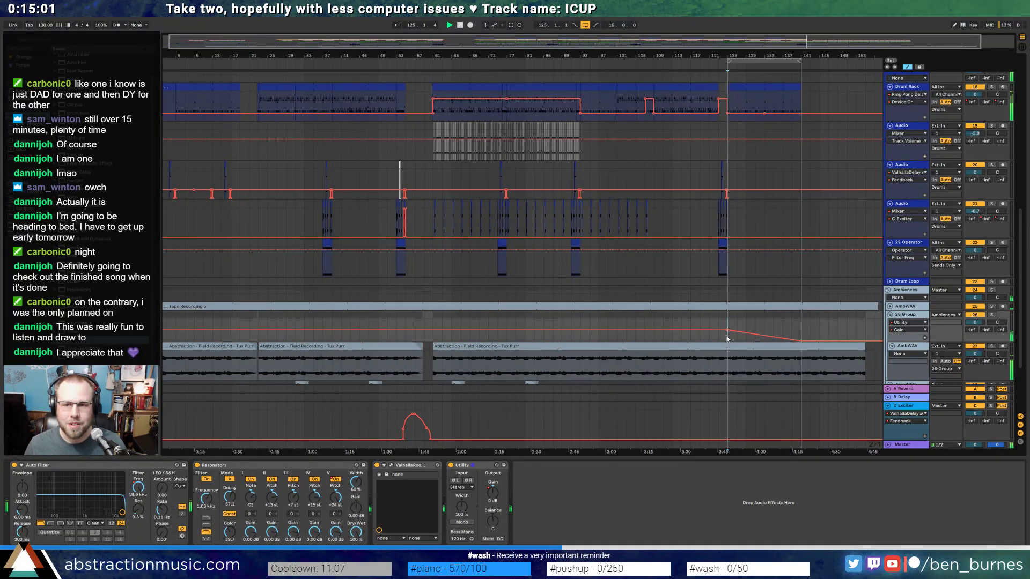
- Hide the automation lanes and trim the end of the last Tux Purr clip to bar 141
key(a)
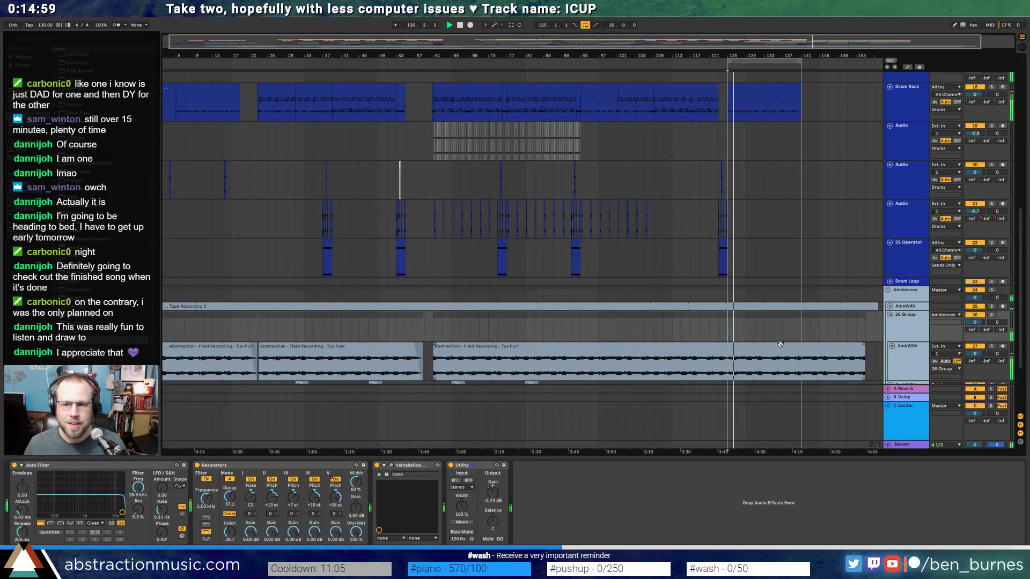
drag(865, 347, 802, 350)
click(828, 367)
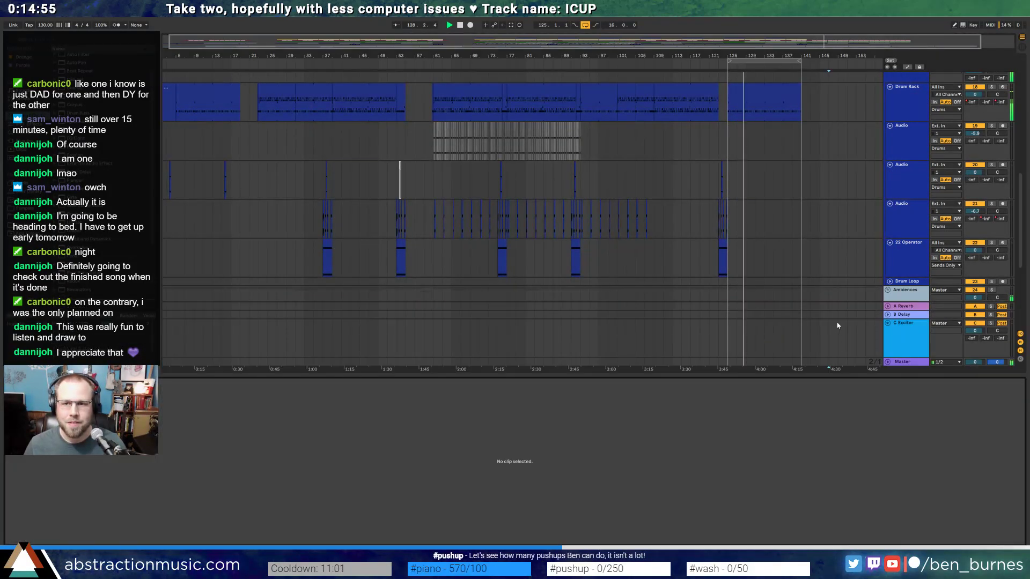
- Turn off looping and copy the one-bar Drum Rack fill before bar 109 to bar 140
scroll(835, 322, up, 2)
click(586, 25)
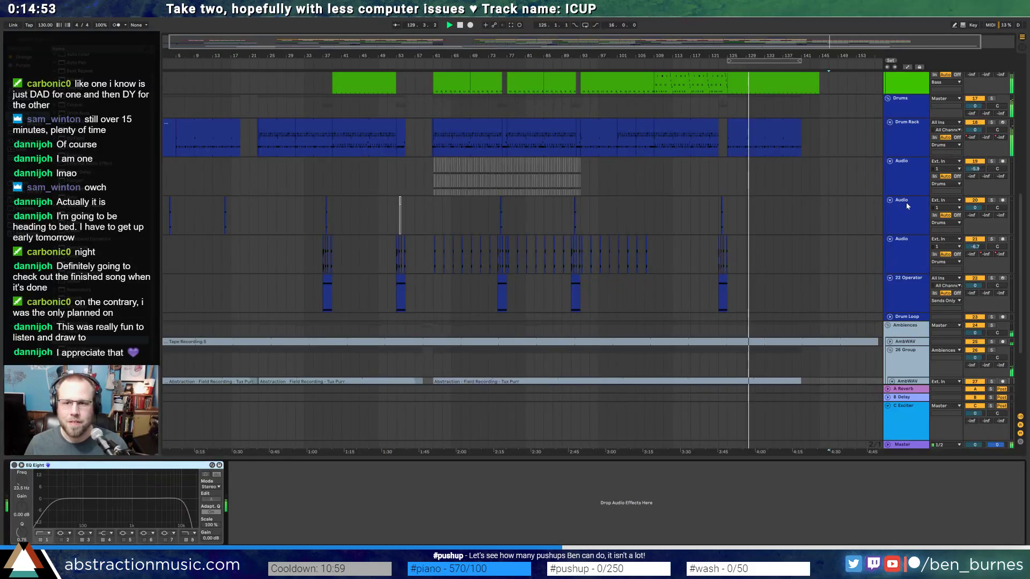
scroll(821, 205, up, 3)
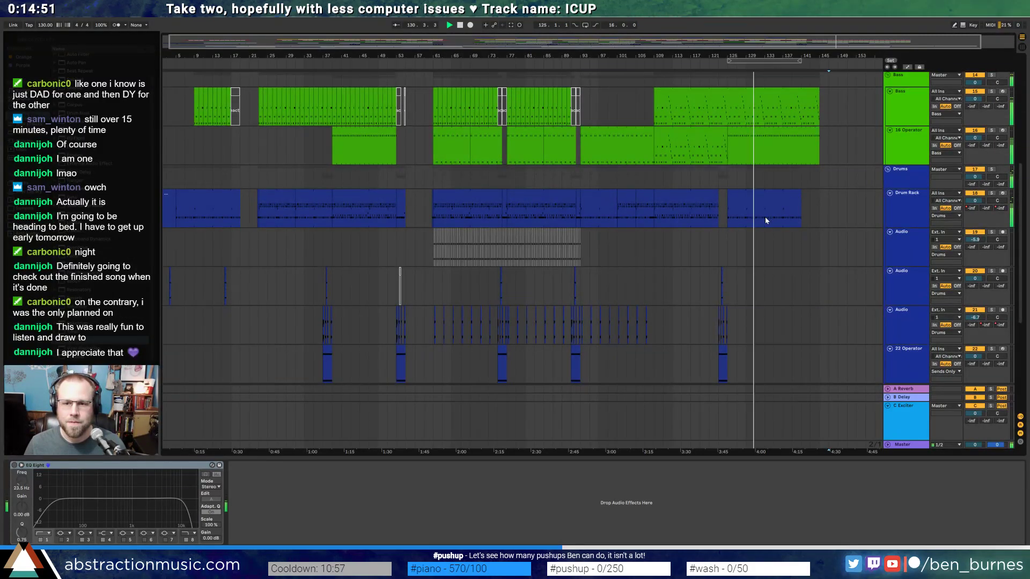
scroll(794, 207, up, 5)
click(481, 221)
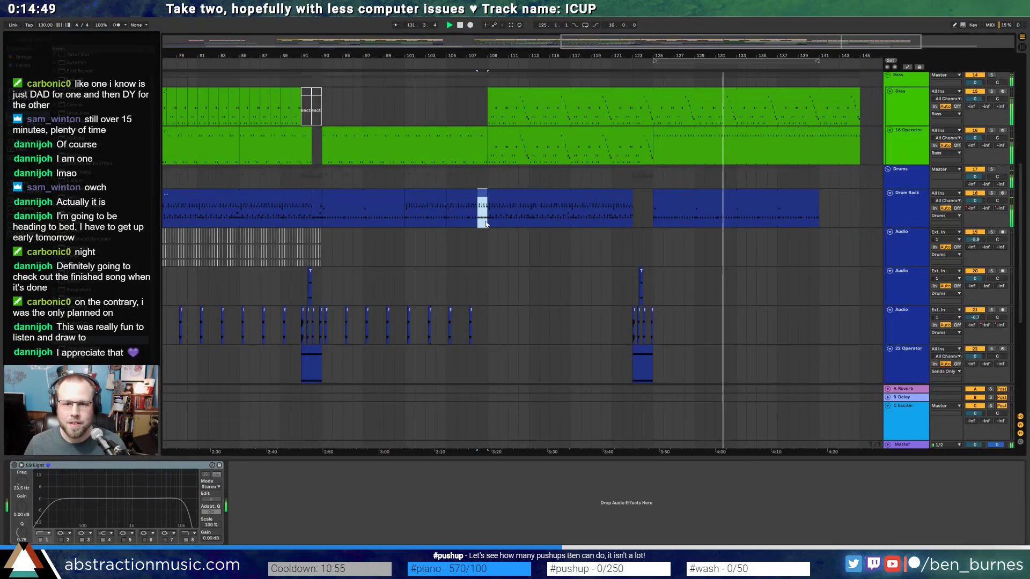
click(809, 223)
key(ctrl+v)
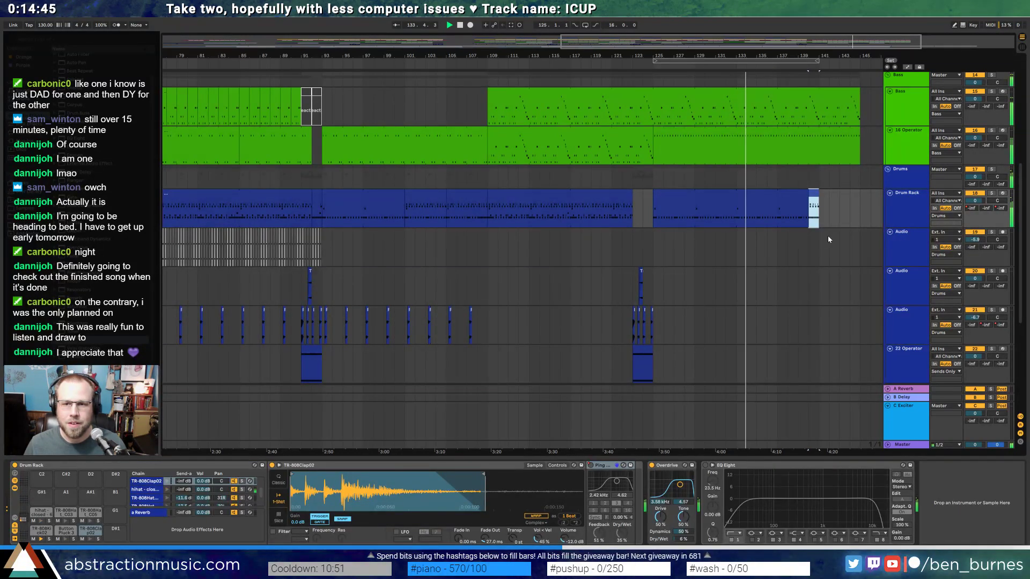
- Add a TR-808Clap02 note at 4.4 in the Drum Rack fill at bar 140
double_click(812, 198)
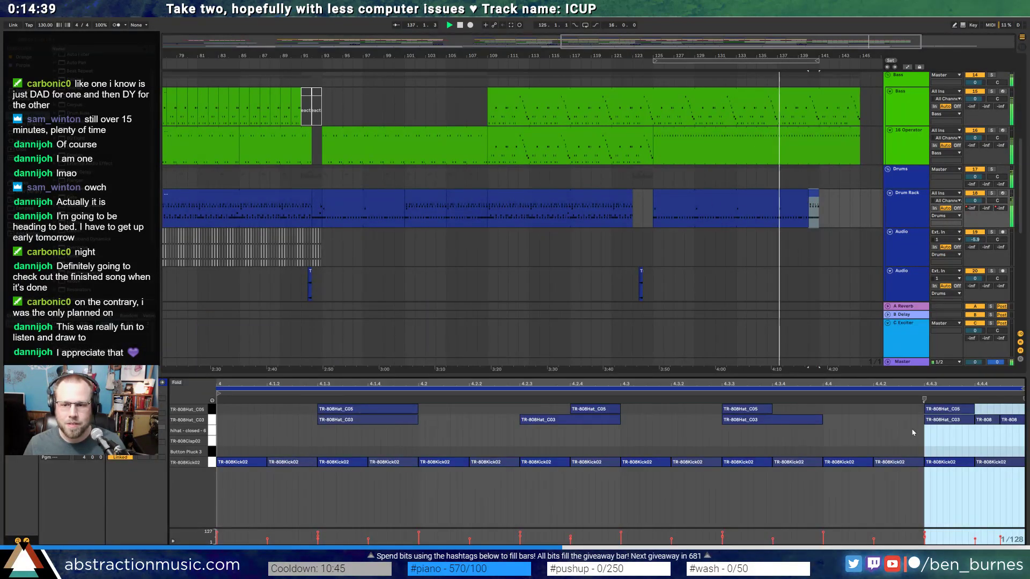
click(930, 445)
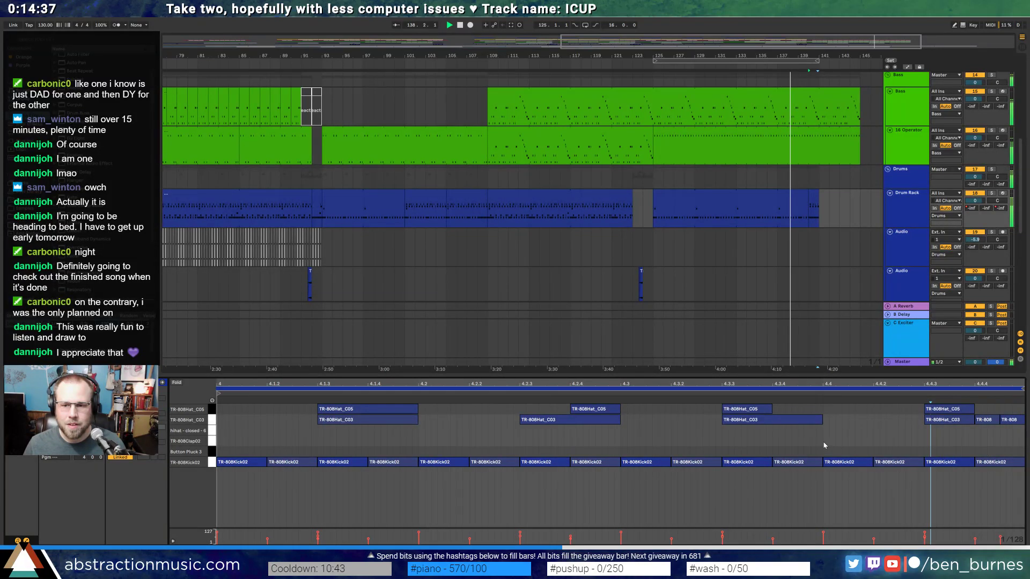
mouse_move(824, 445)
mouse_down()
mouse_move(923, 433)
mouse_move(917, 406)
mouse_up()
- Trim the 16 Operator clip to bar 141 and the Bass clip to about a quarter bar past bar 141
drag(860, 92, 819, 93)
drag(857, 135, 818, 133)
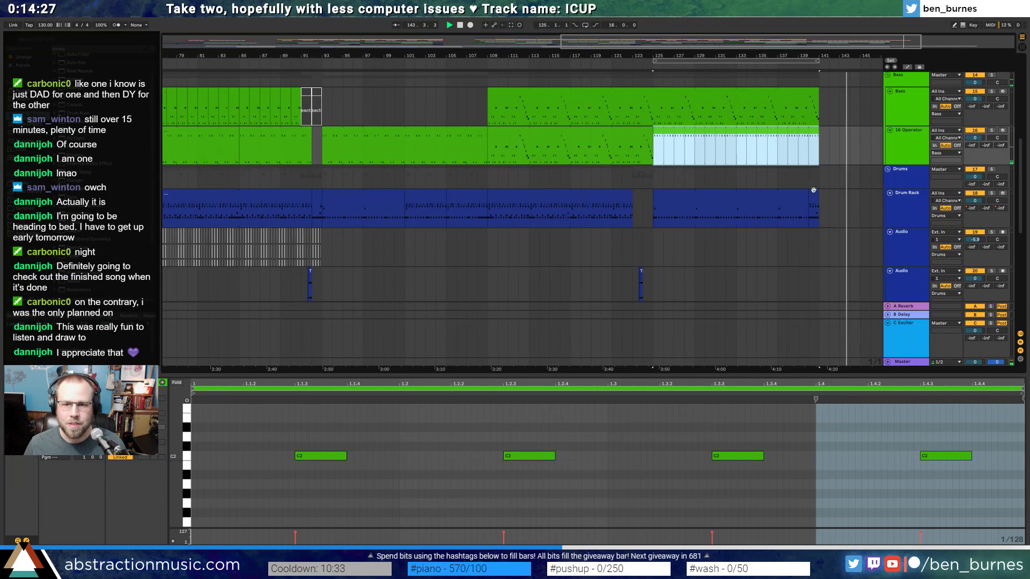
scroll(829, 205, up, 4)
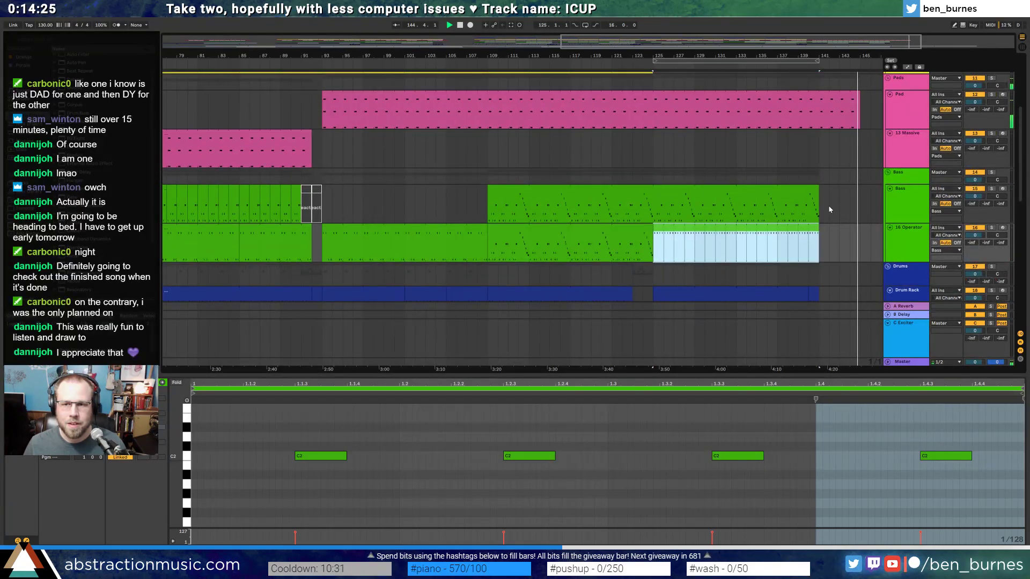
key(space)
scroll(828, 177, down, 3)
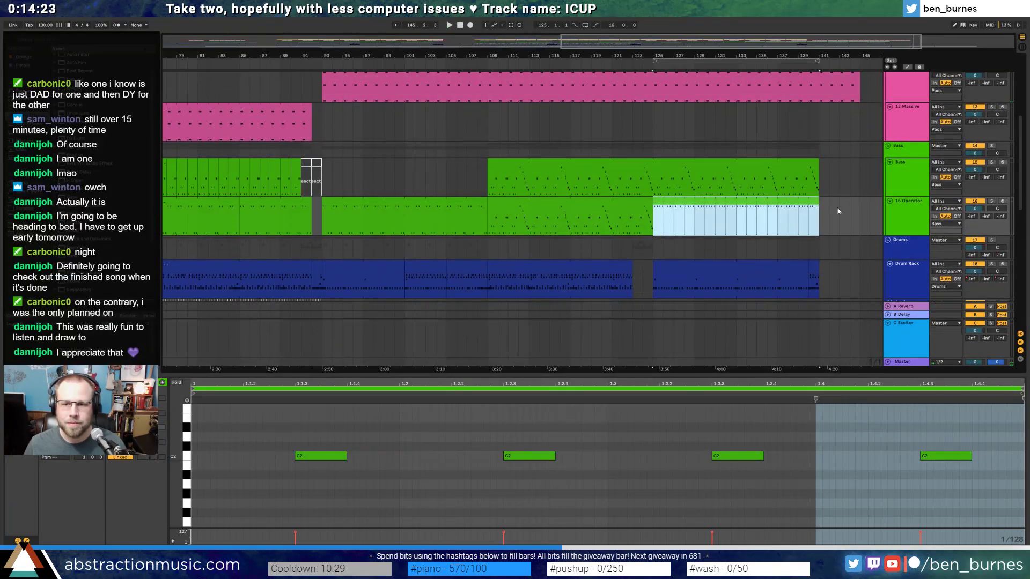
drag(817, 127, 800, 127)
scroll(829, 148, up, 5)
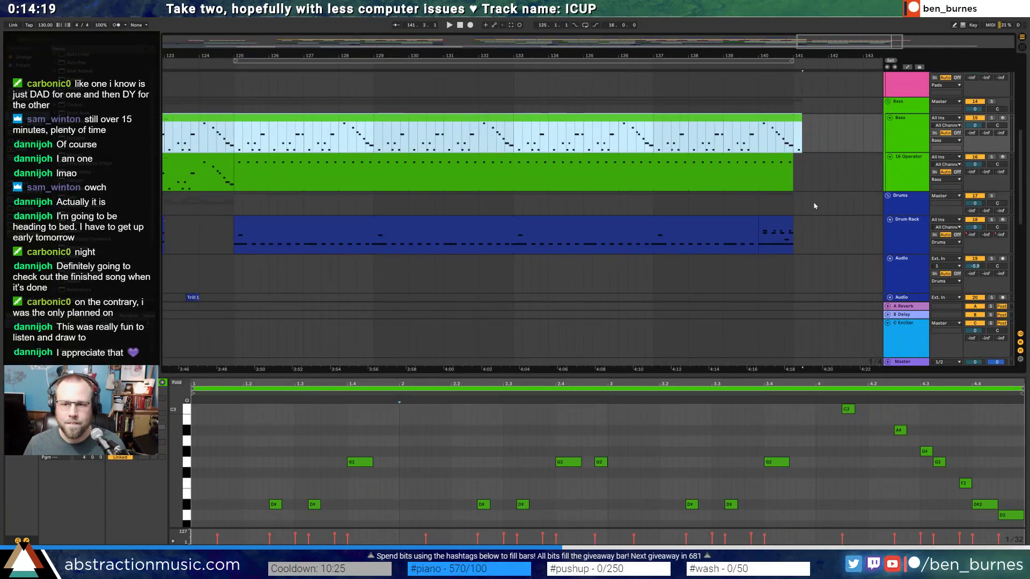
- Deactivate all TR-808Hat_C05 and TR-808Hat_C03 notes in the bar 140 drum fill and play the ending
scroll(815, 206, down, 5)
click(806, 222)
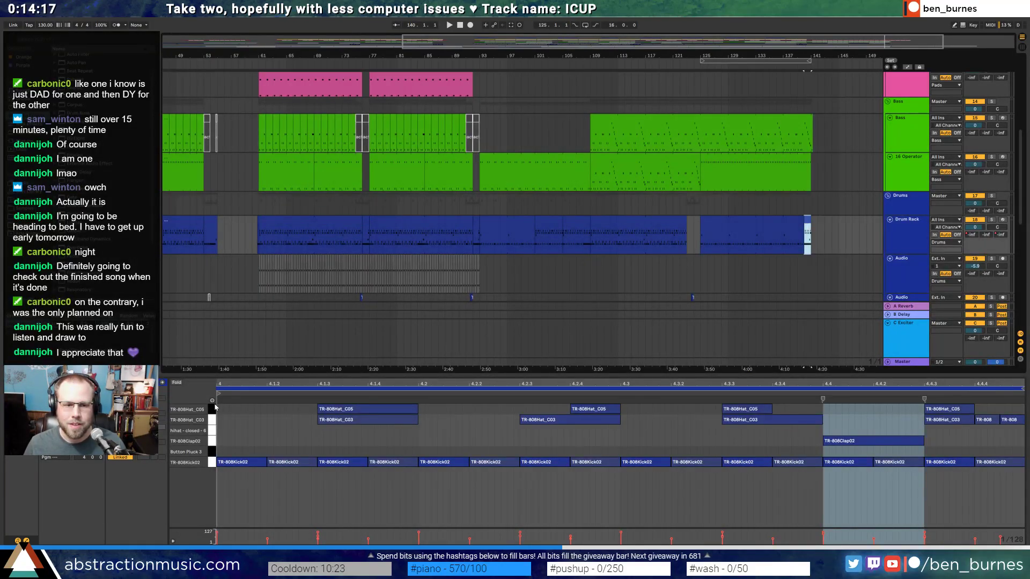
drag(213, 409, 214, 421)
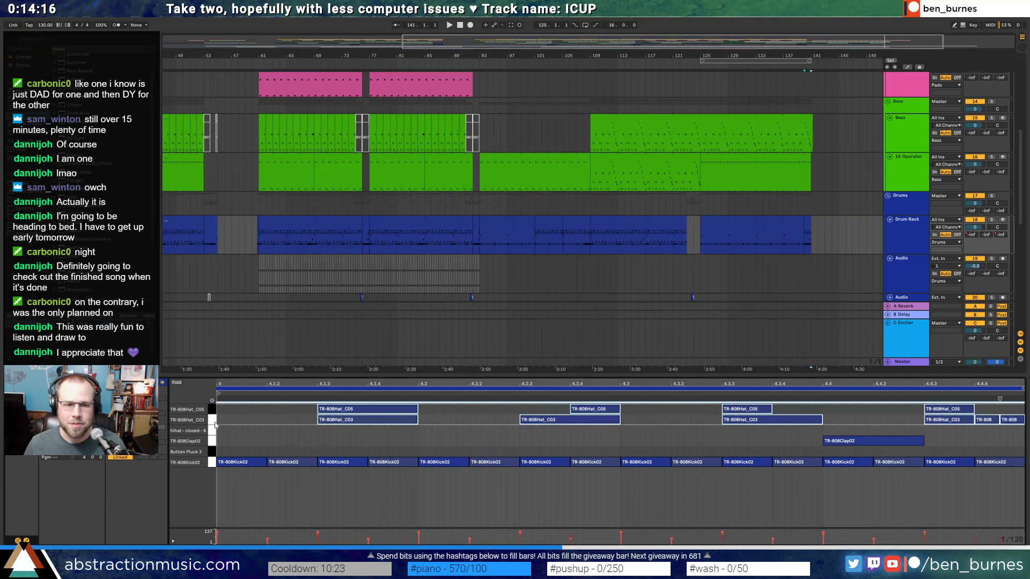
click(790, 66)
click(854, 438)
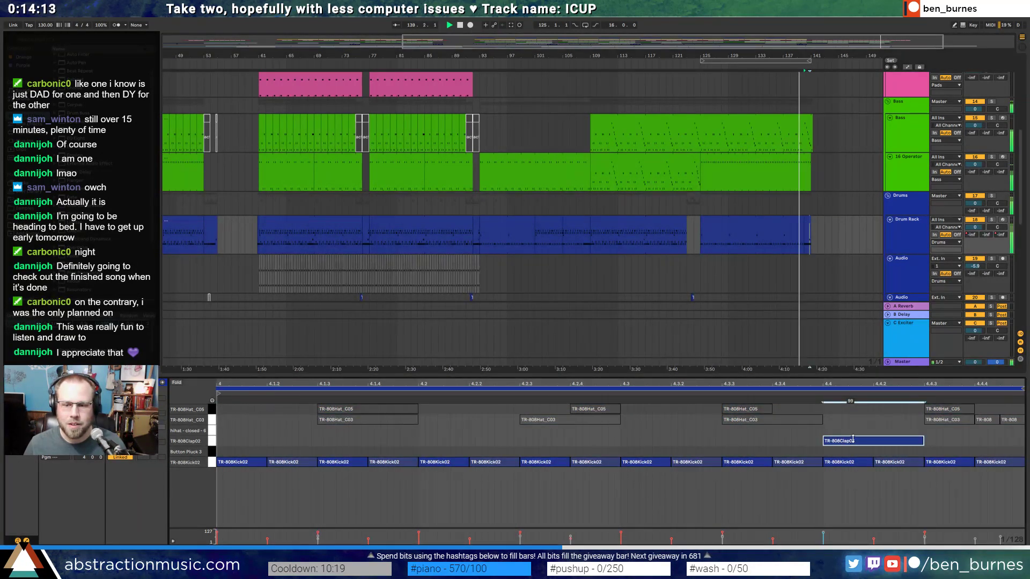
click(773, 441)
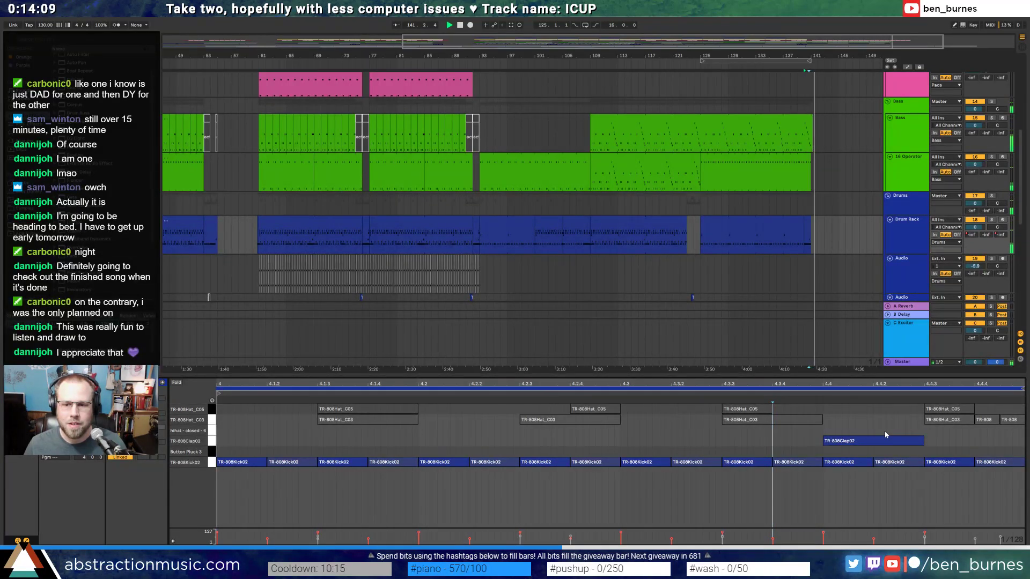
- Keep the Drum Rack's Ping Pong Delay Device On automation at On from bar 61 onward and play from bar 125
click(900, 239)
key(space)
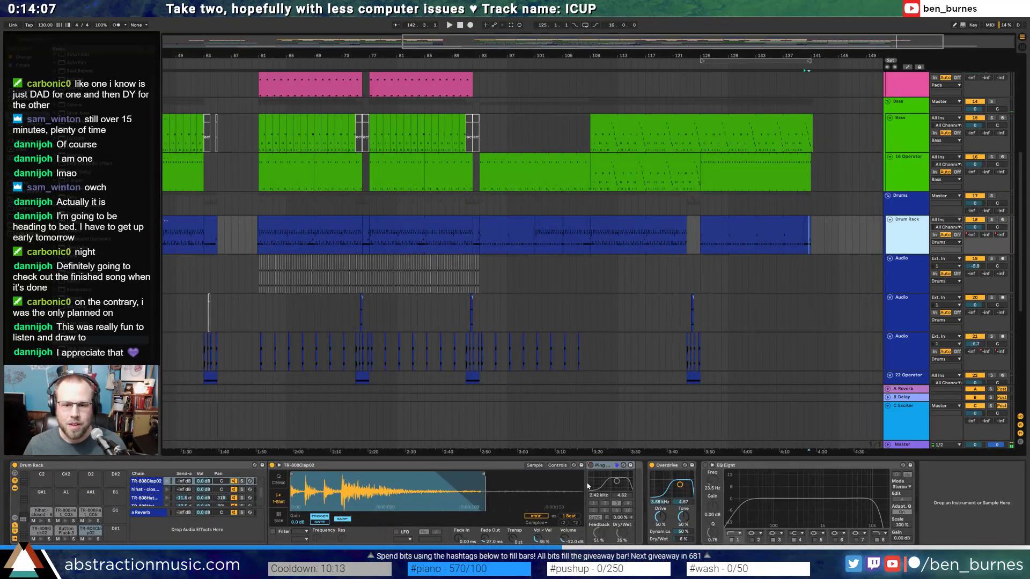
key(a)
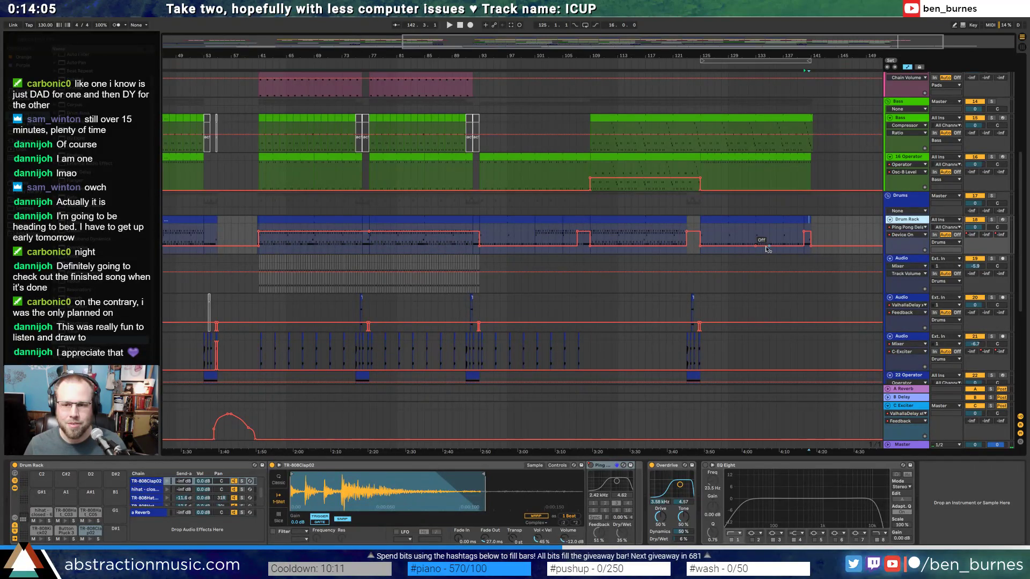
drag(810, 248, 800, 249)
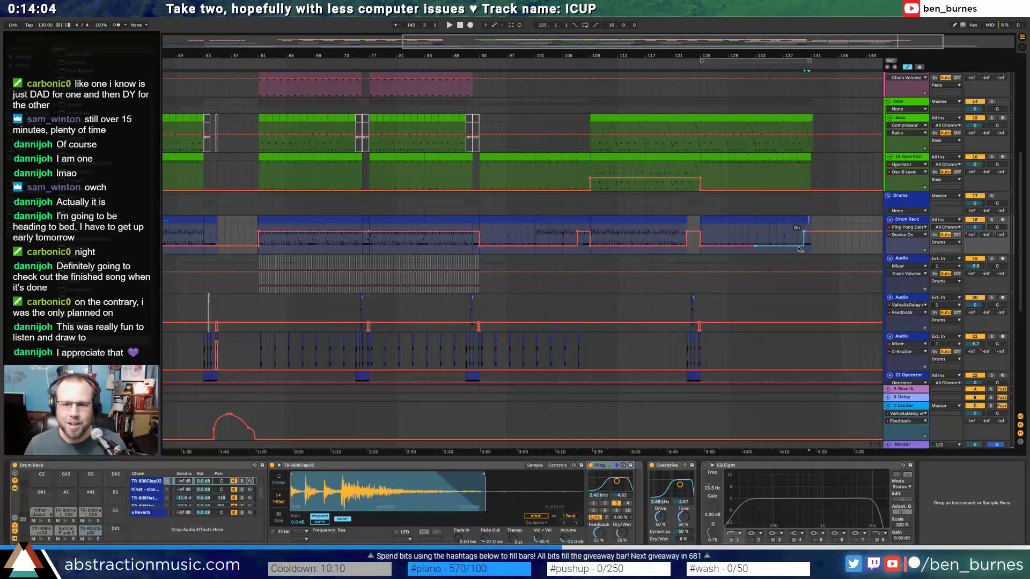
click(590, 246)
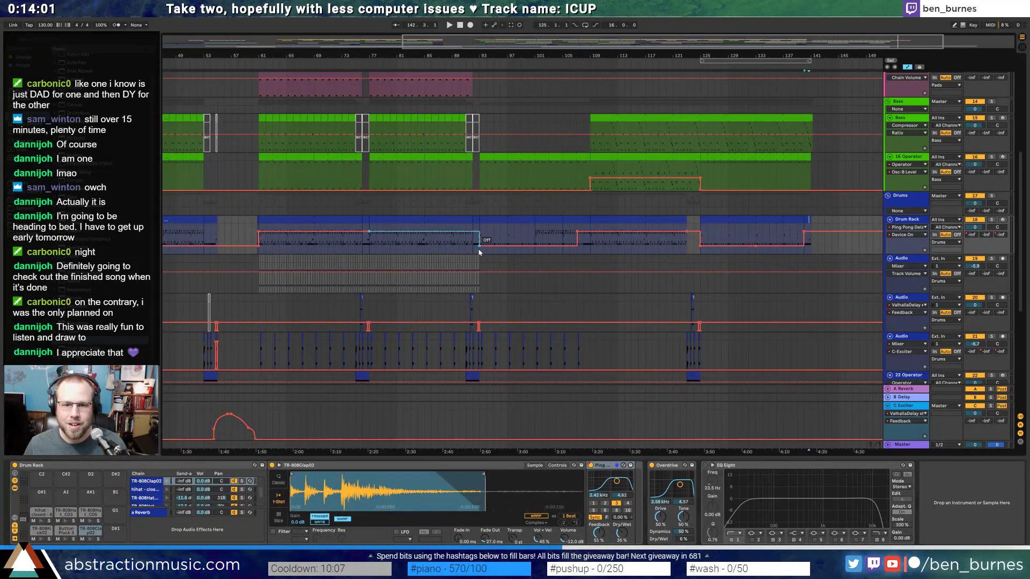
click(481, 247)
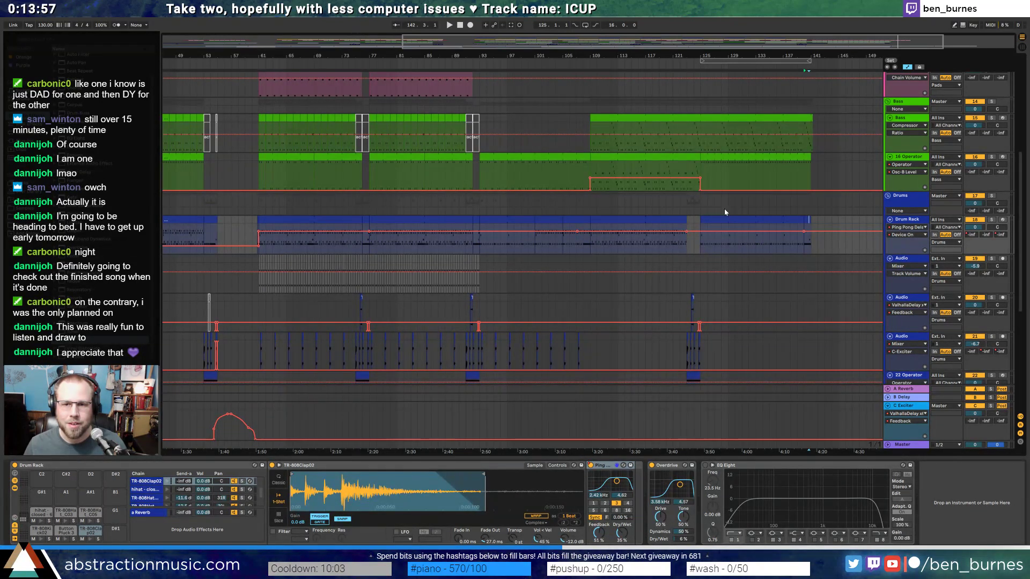
click(700, 171)
key(space)
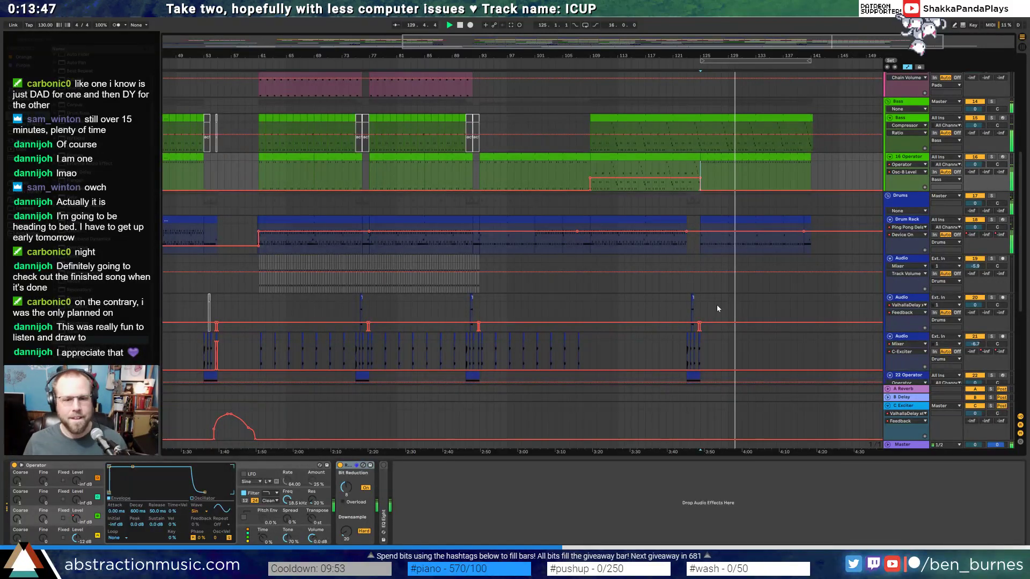
- Automate the 16 Operator track's Redux Sample Hard to curve upward from about bar 133 to bar 141
click(755, 156)
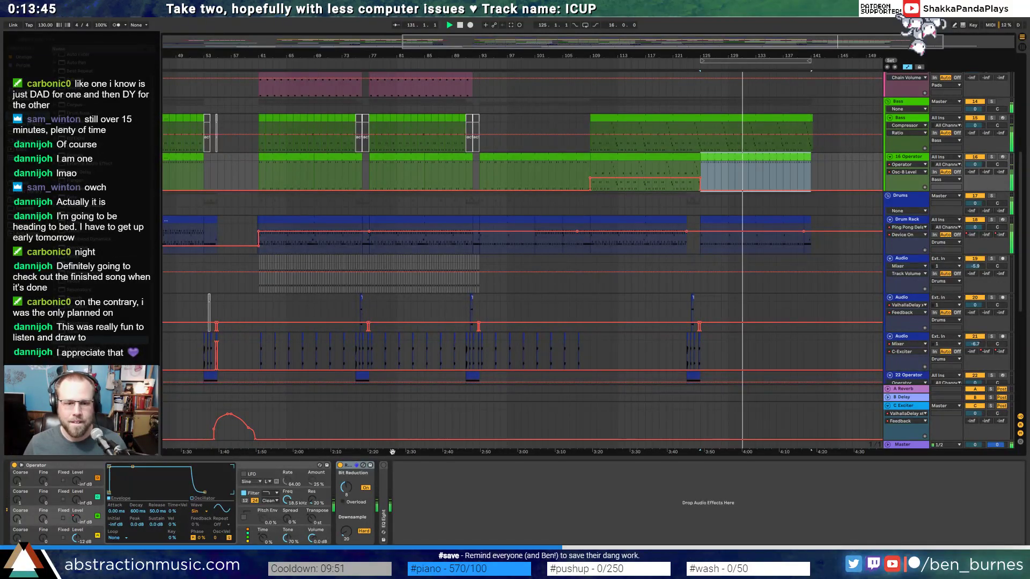
click(346, 532)
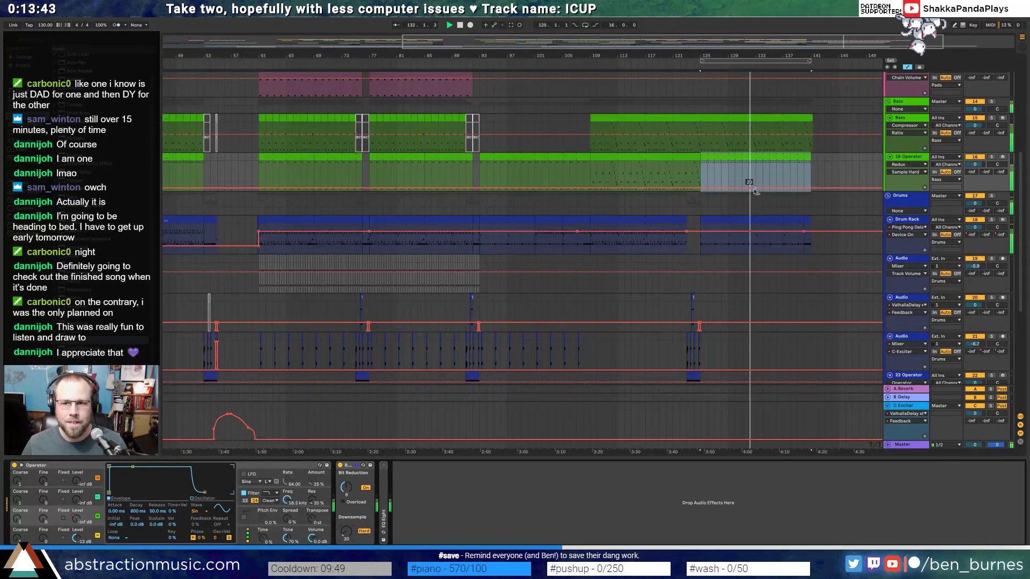
click(756, 188)
mouse_move(811, 187)
mouse_down()
mouse_move(811, 167)
mouse_move(792, 182)
mouse_up()
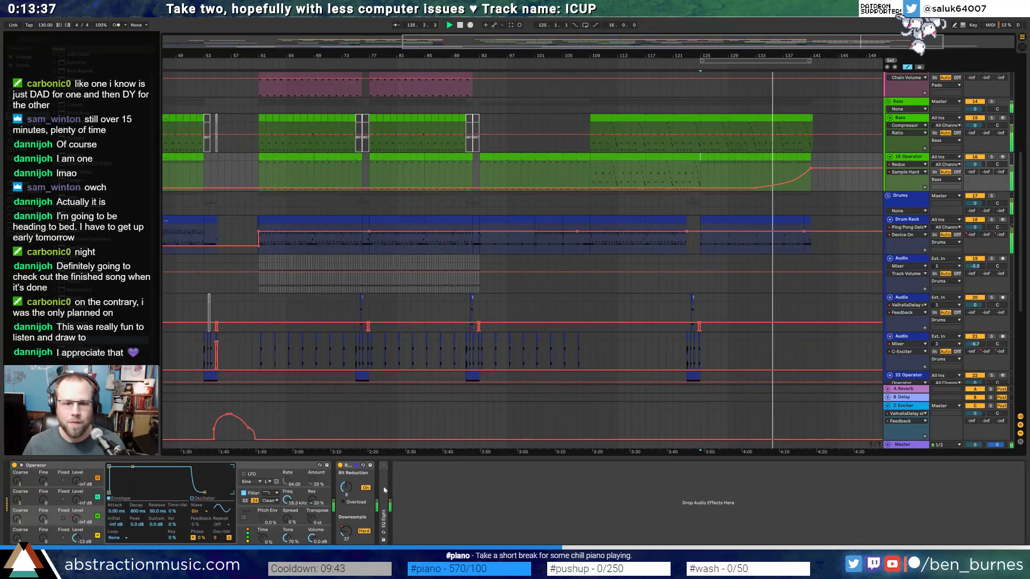
- Fade out the 16 Operator track's Operator Volume with a curved automation from about bar 134 down to minimum at bar 141
click(316, 537)
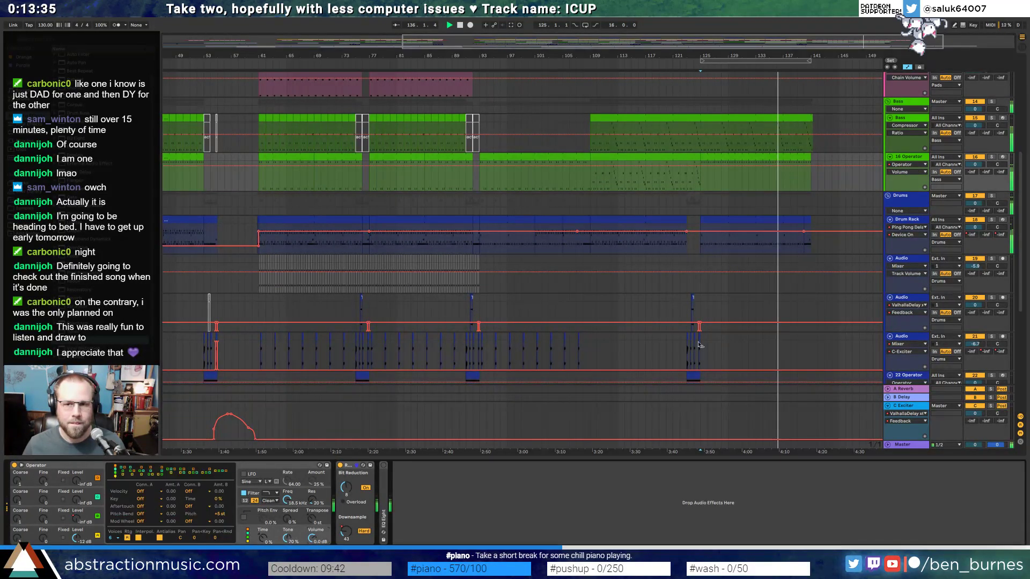
click(768, 167)
drag(811, 167, 788, 172)
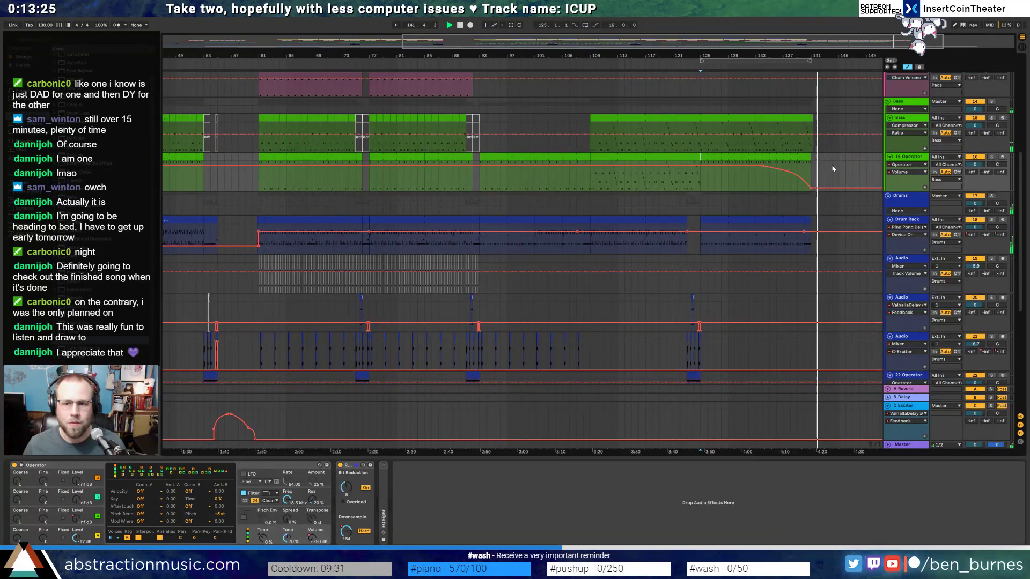
- Automate the Pad's Analog F1 Freq with a slight rise around bar 134 and a fall to minimum just past bar 145
scroll(837, 176, up, 4)
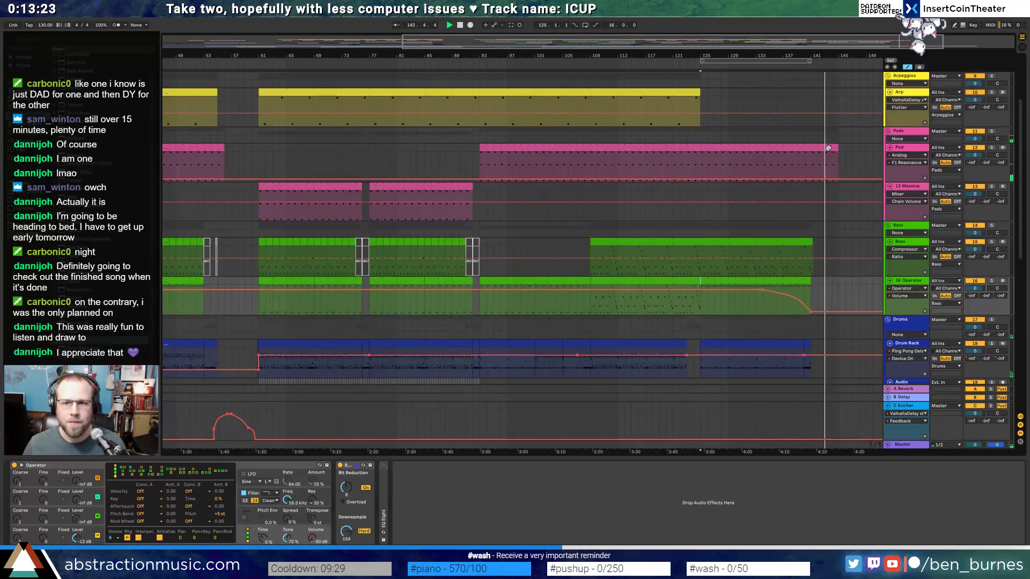
key(space)
click(830, 148)
click(165, 481)
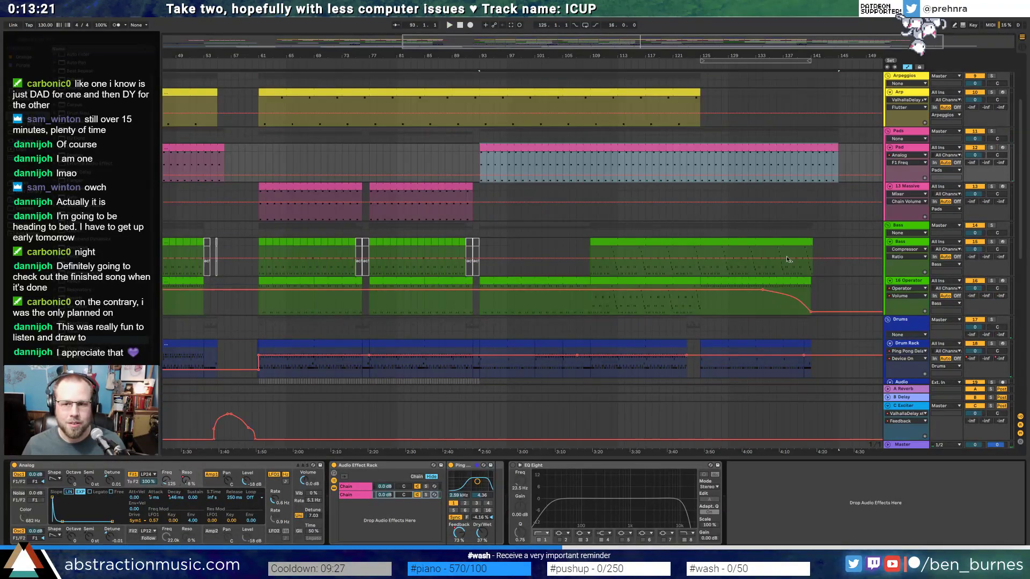
click(810, 176)
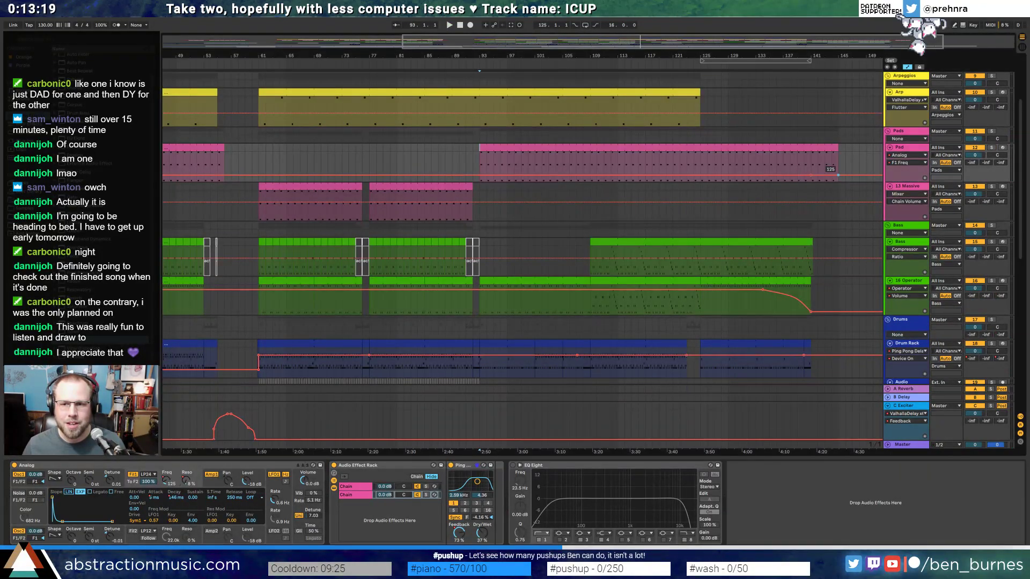
drag(838, 176, 835, 180)
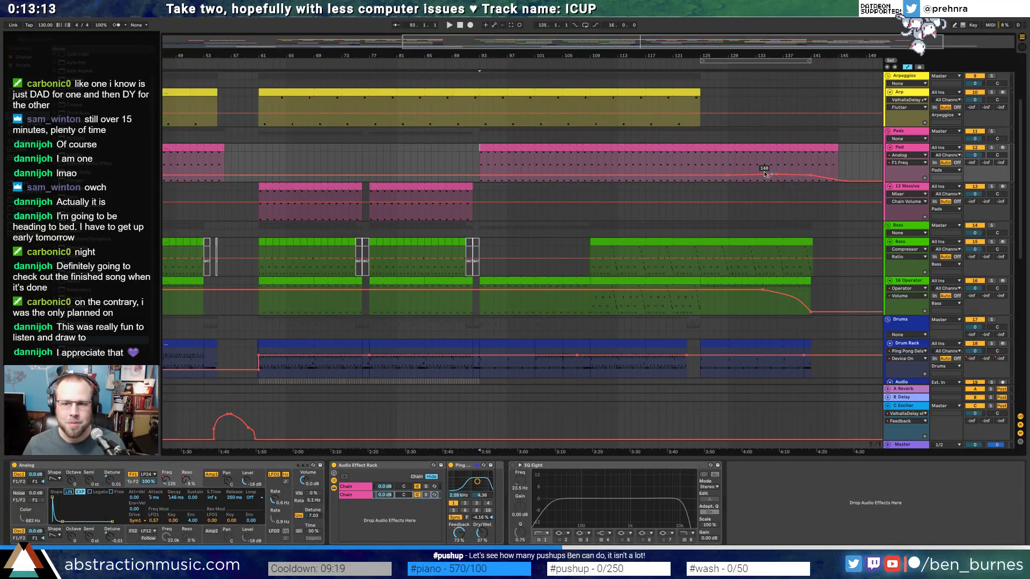
- Automate the Pad's F1 Resonance to rise in a curve from bar 133 to bar 144 and play from about bar 140
click(187, 481)
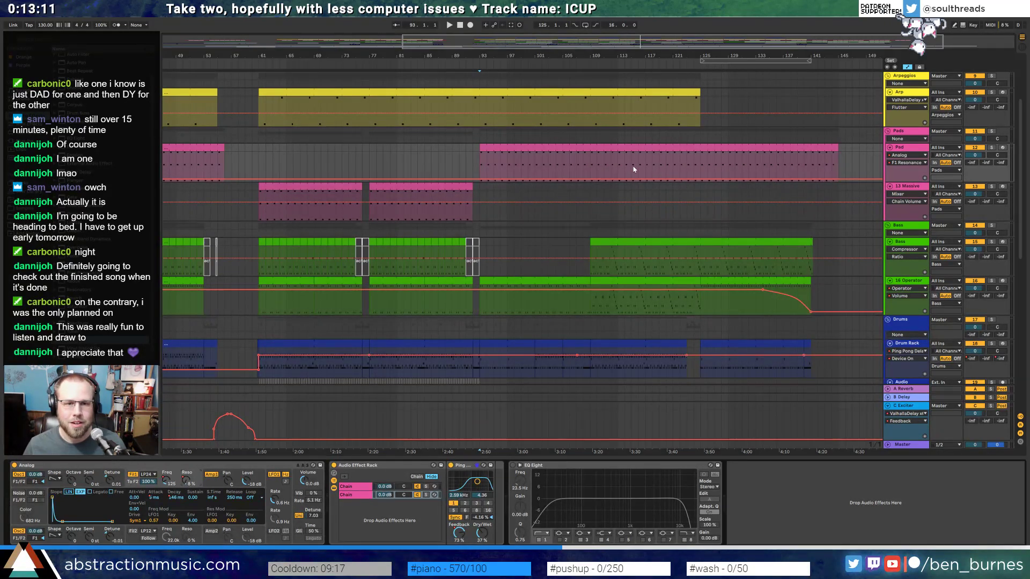
scroll(634, 170, down, 3)
scroll(733, 168, up, 4)
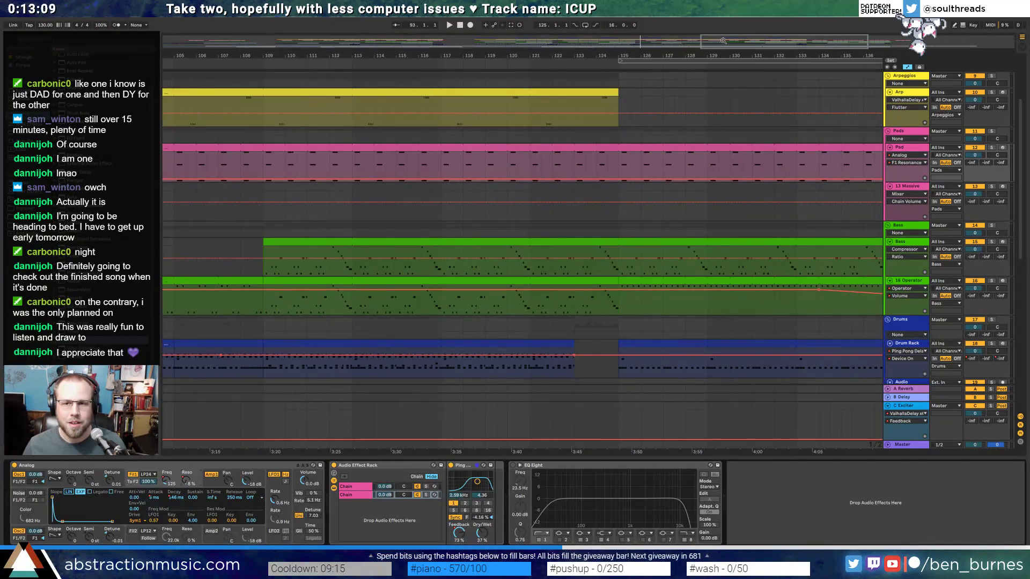
drag(723, 41, 762, 32)
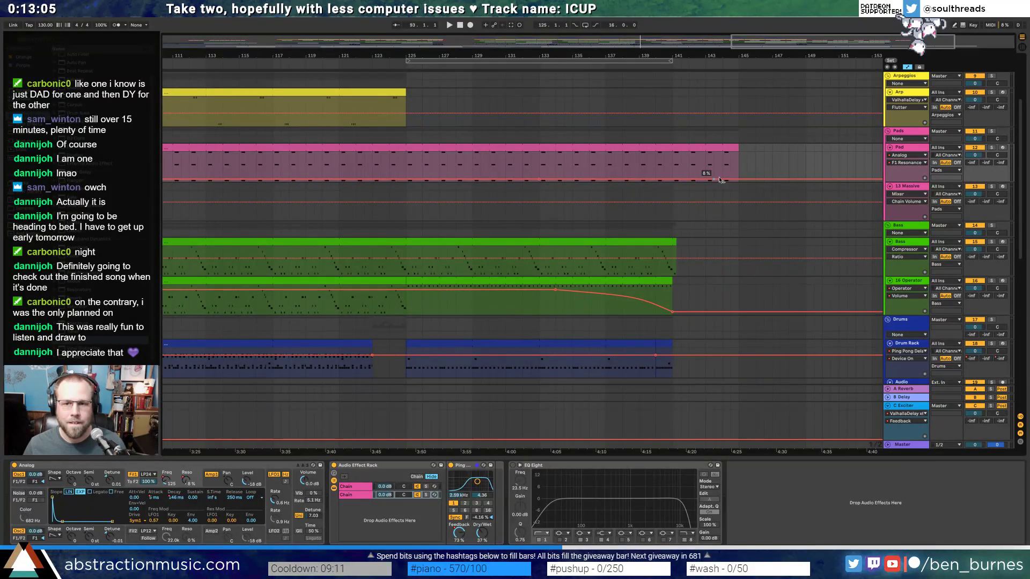
drag(722, 180, 700, 176)
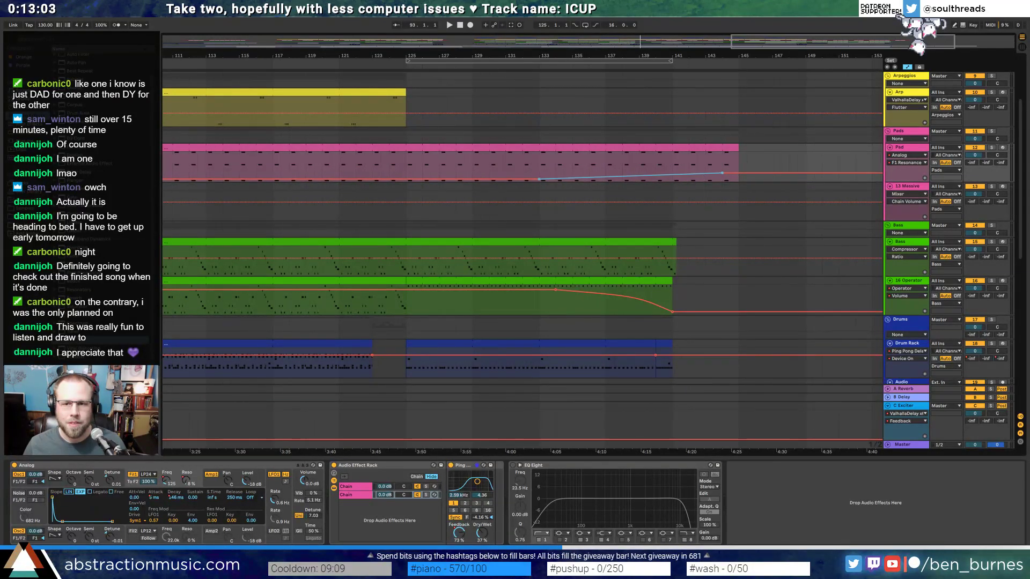
click(665, 159)
key(space)
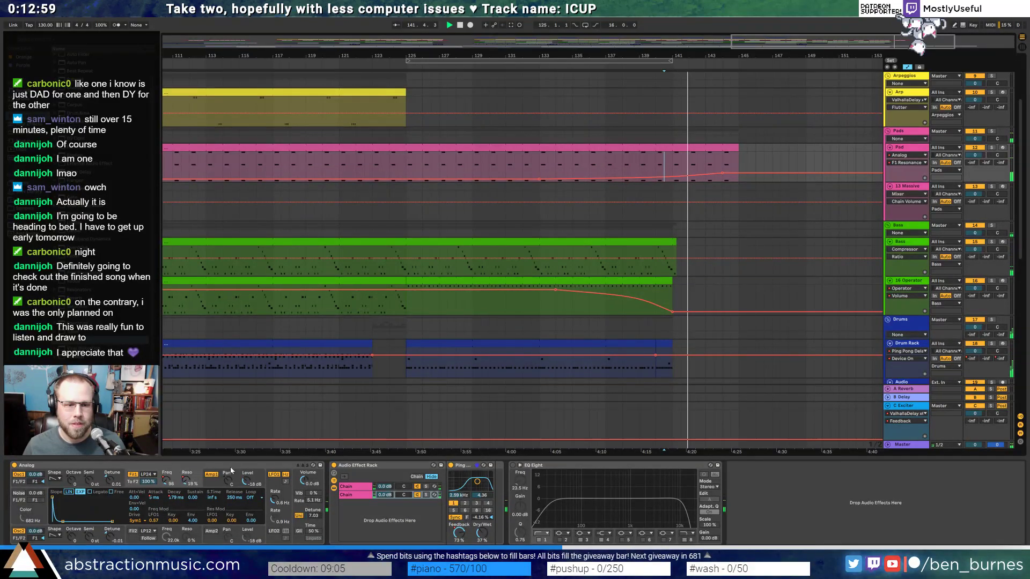
- Copy 16 bars of the Pad's FEG1 Decay automation starting at bar 23 to bars 129–145
click(173, 499)
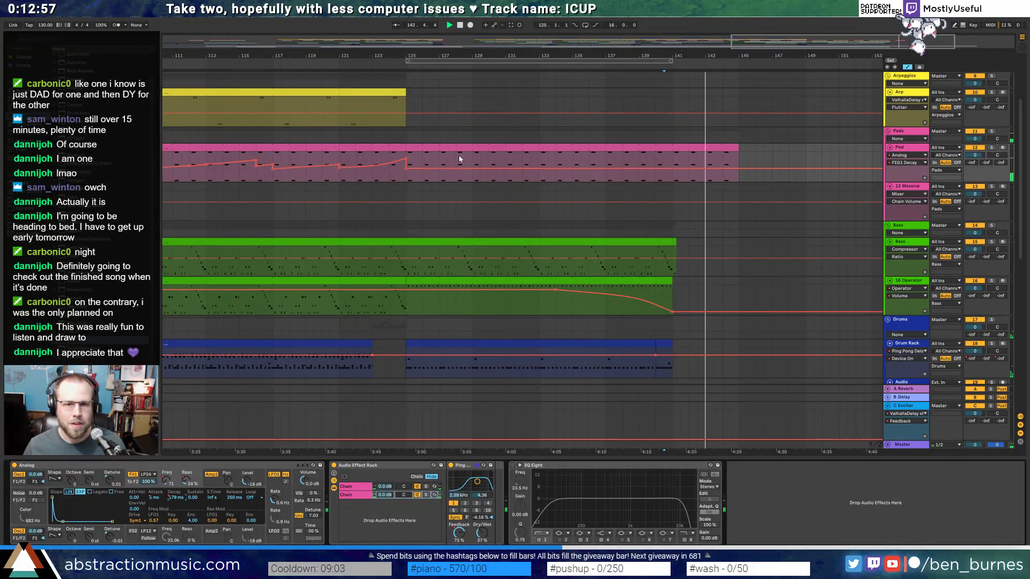
drag(747, 41, 747, 5)
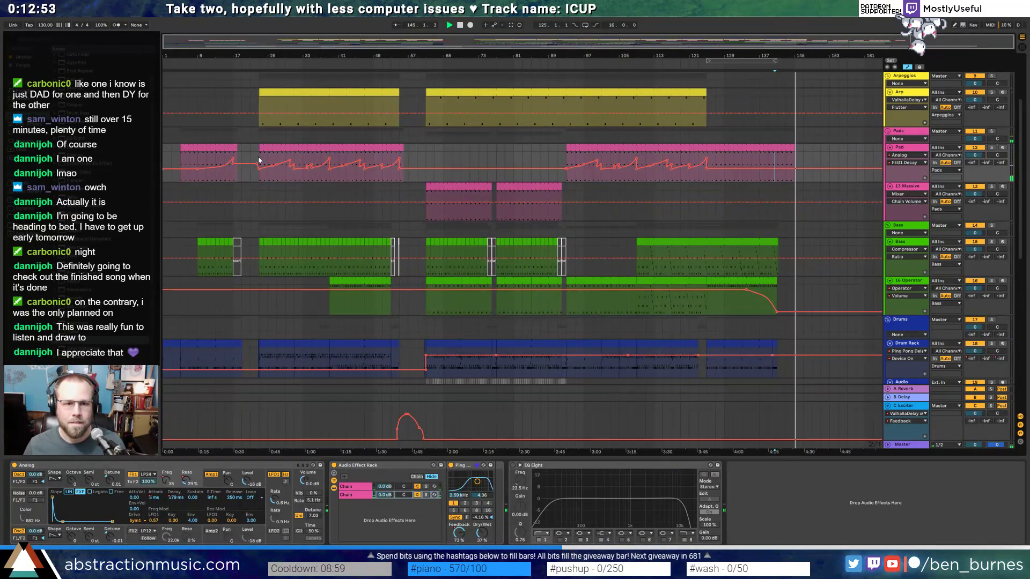
drag(260, 161, 331, 161)
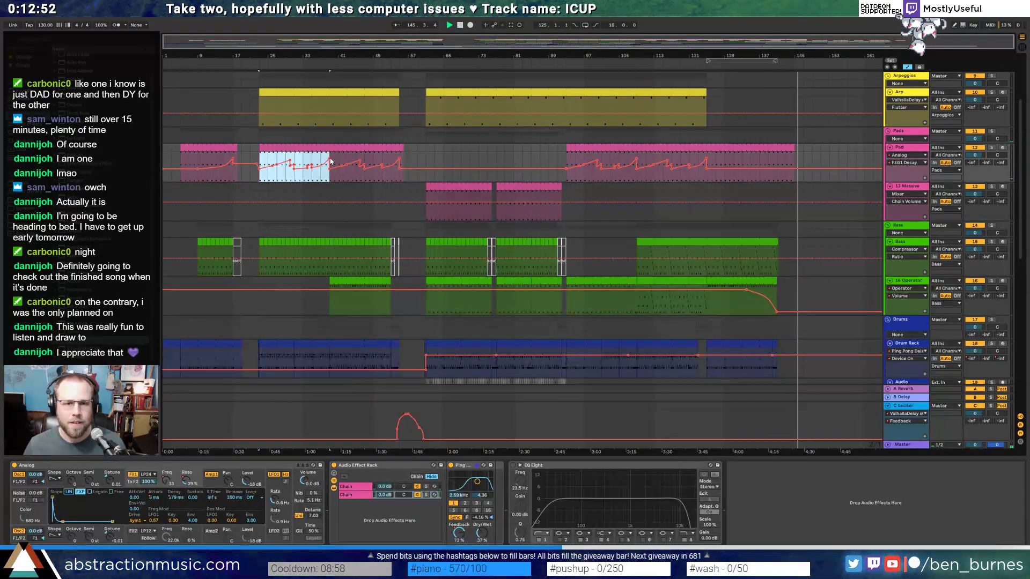
click(708, 155)
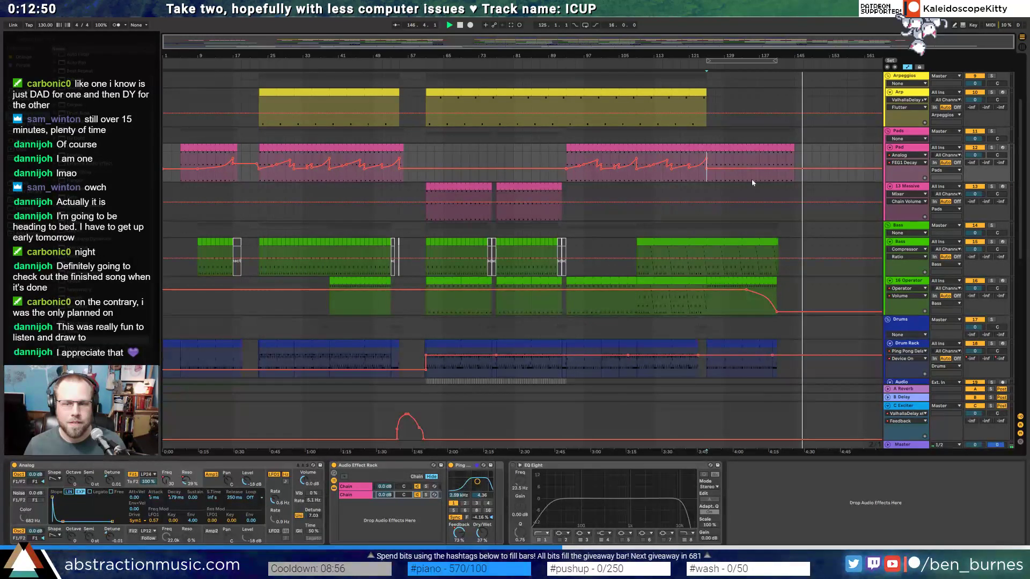
click(725, 163)
key(z)
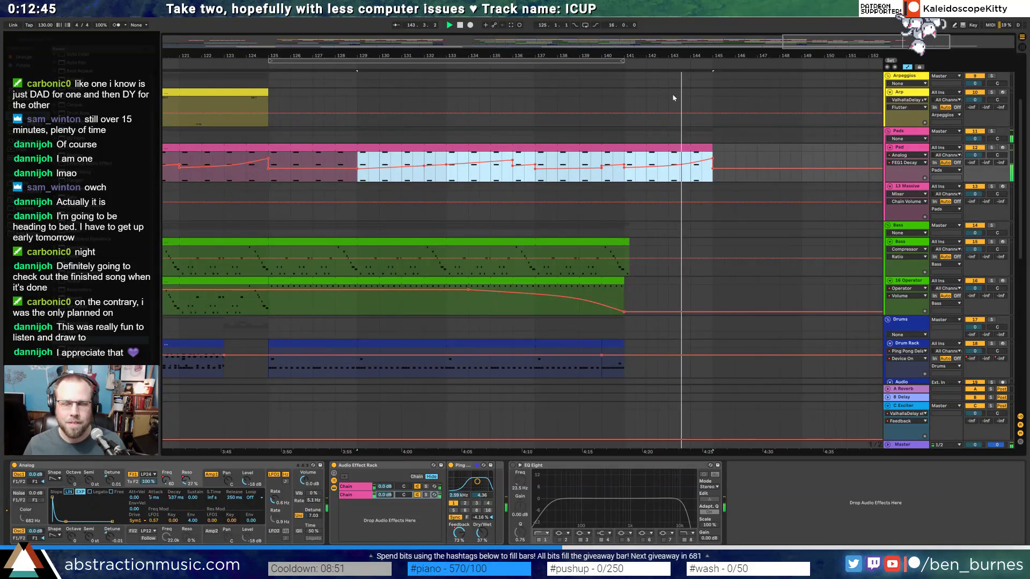
key(space)
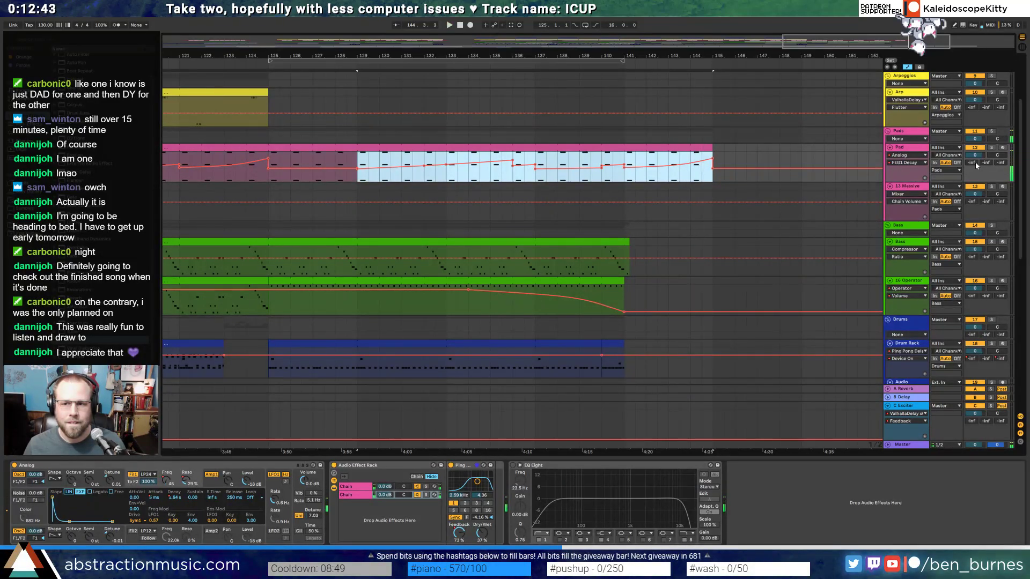
- Automate the Pad's ValhallaDelay Feedback to ramp up from bar 141 to a higher level at about bar 144
key(x)
click(451, 161)
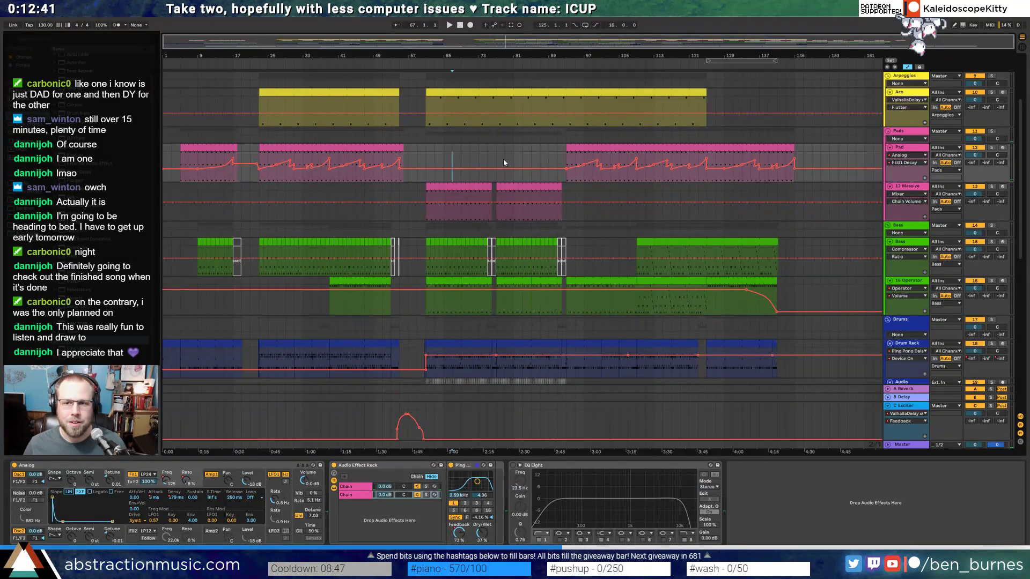
click(717, 150)
click(375, 486)
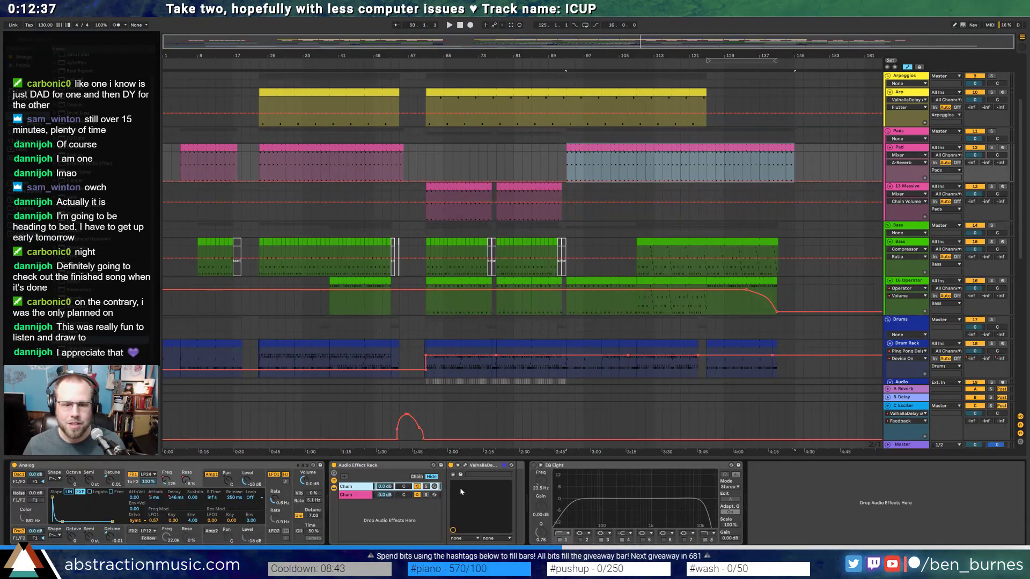
click(465, 466)
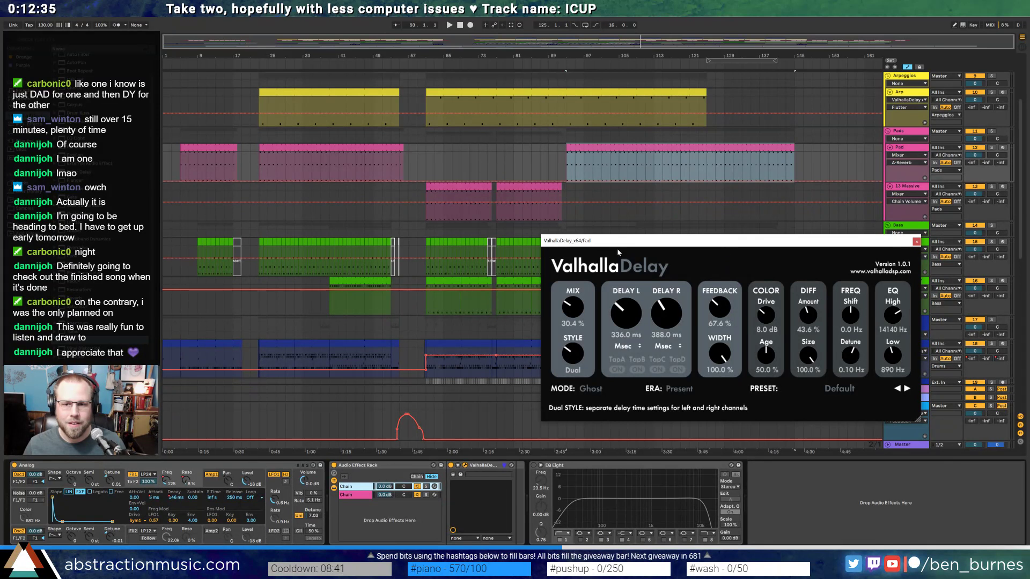
click(719, 307)
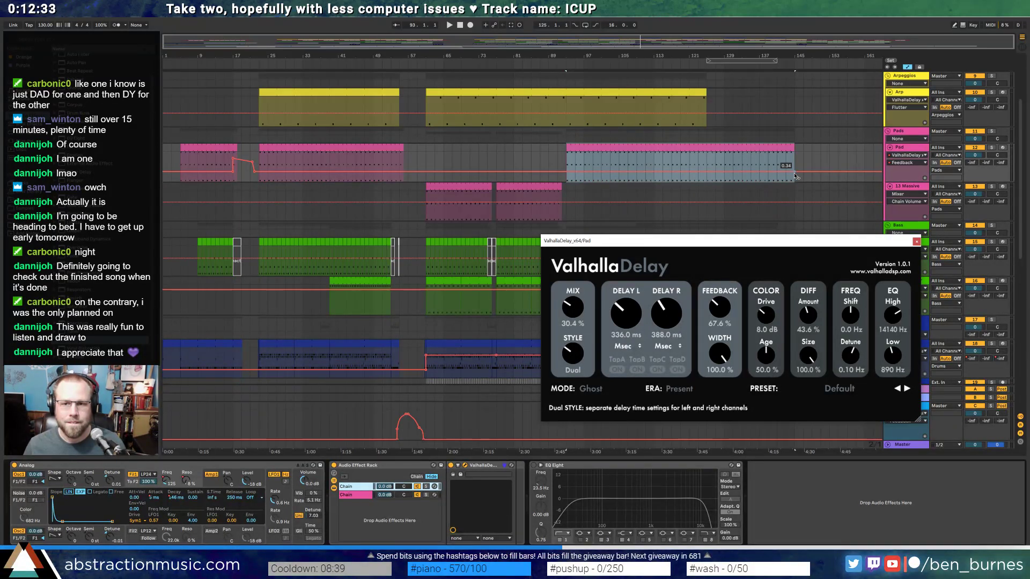
click(783, 173)
scroll(808, 163, up, 3)
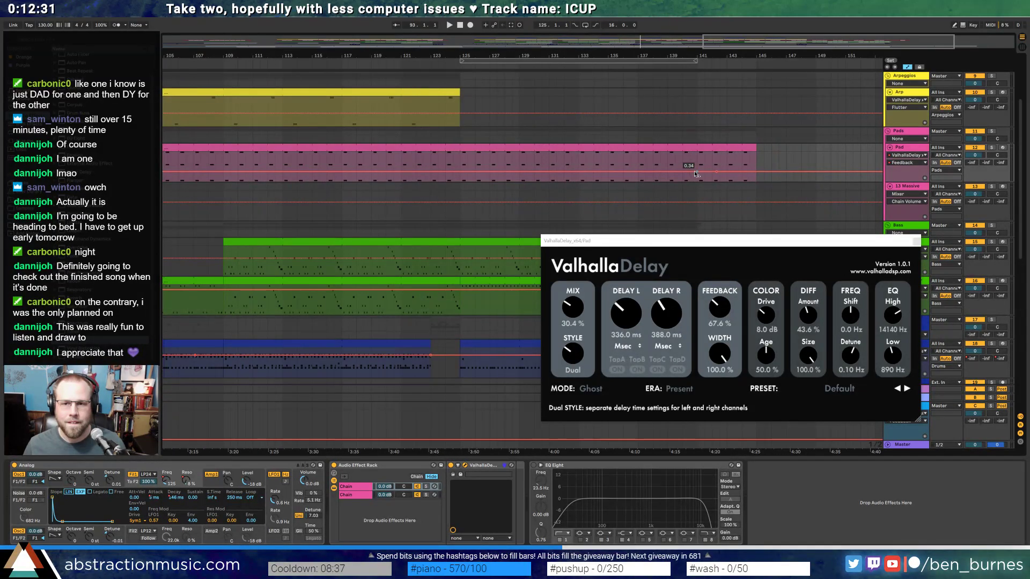
drag(726, 171, 742, 169)
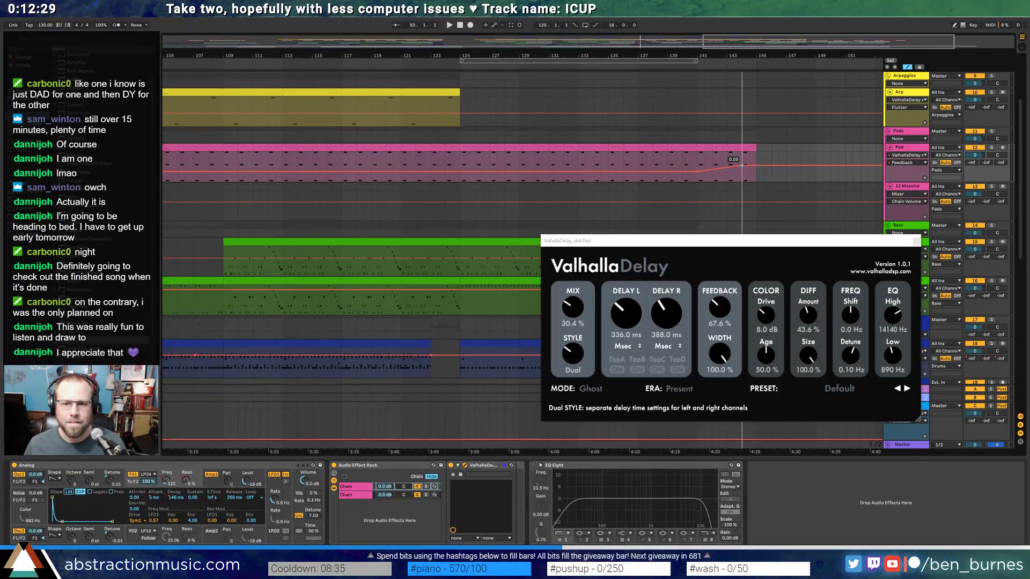
- While playing from bar 141, curve the ValhallaDelay Feedback rise up to 0.71 and fade it to 0.00 by about bar 153
key(space)
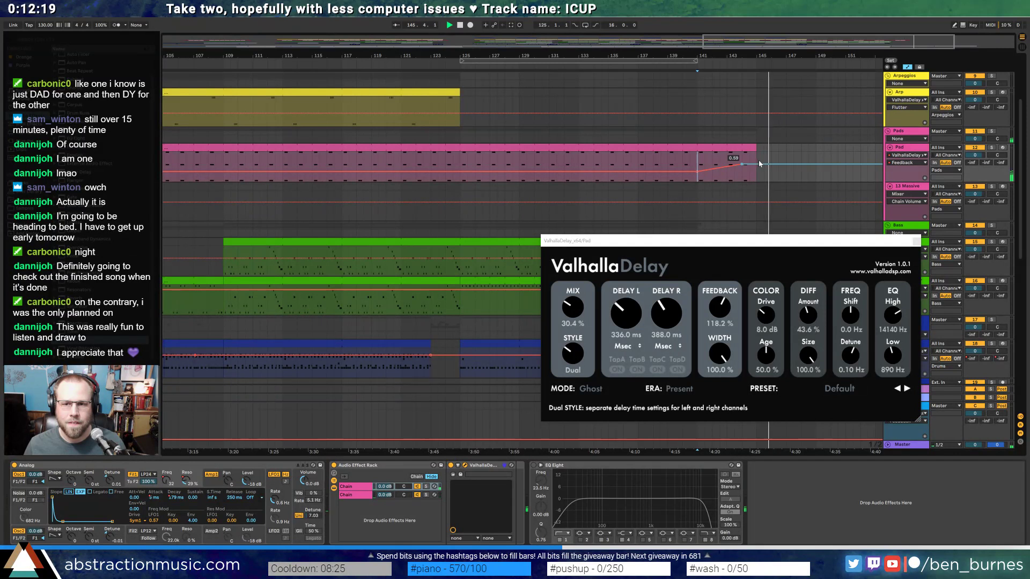
drag(759, 164, 723, 169)
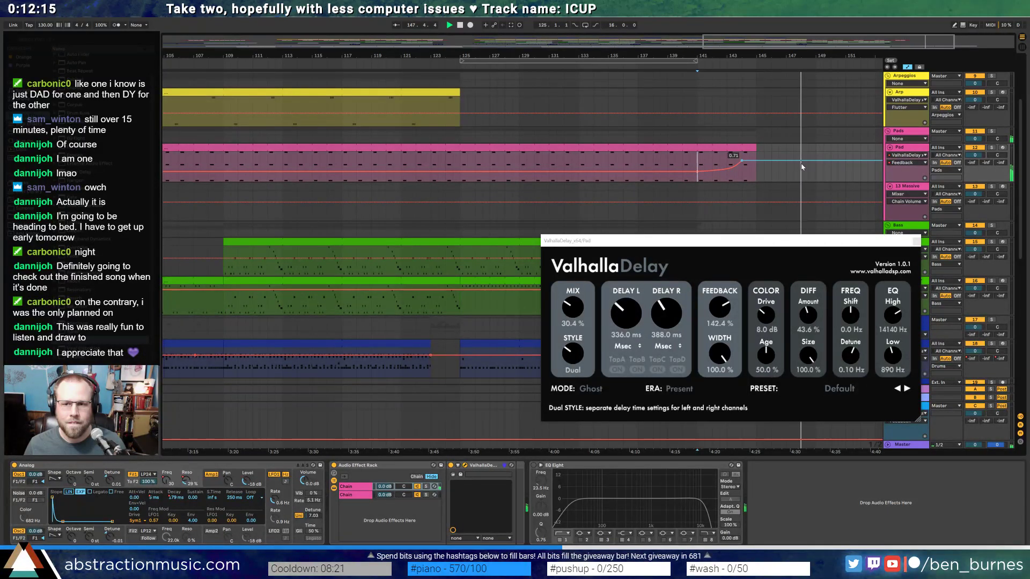
drag(835, 164, 874, 181)
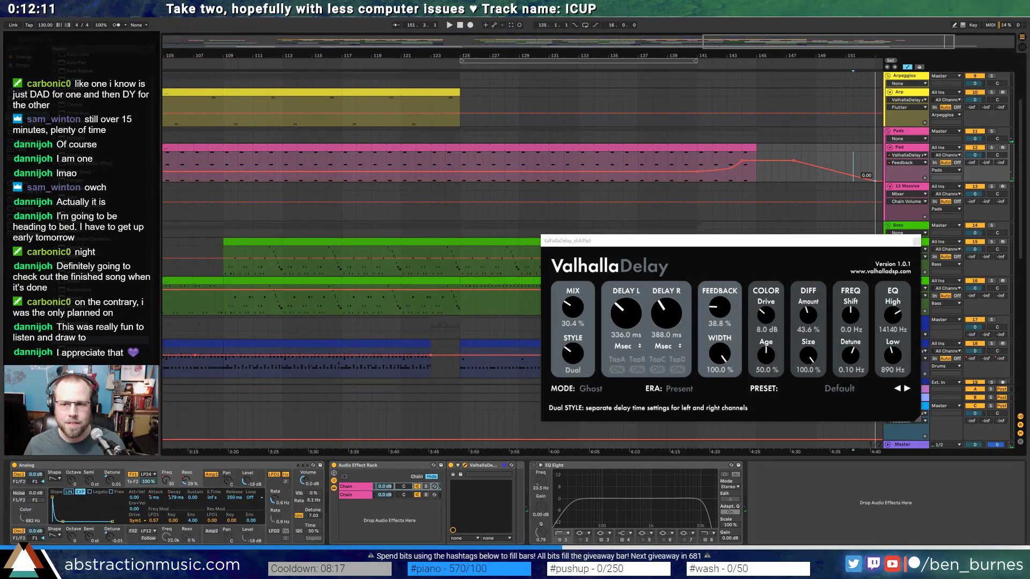
- Automate the Pad's Ping Pong Delay Feedback up to 95% by about bar 145 and down to minimum from bar 149 to 157
click(378, 493)
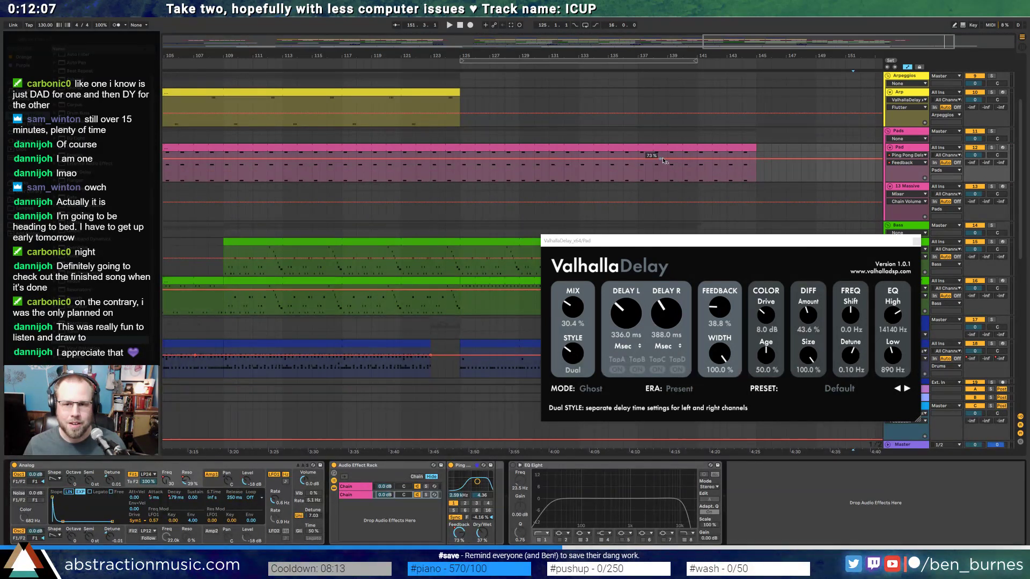
mouse_move(733, 161)
mouse_down()
mouse_move(727, 155)
mouse_move(750, 152)
mouse_up()
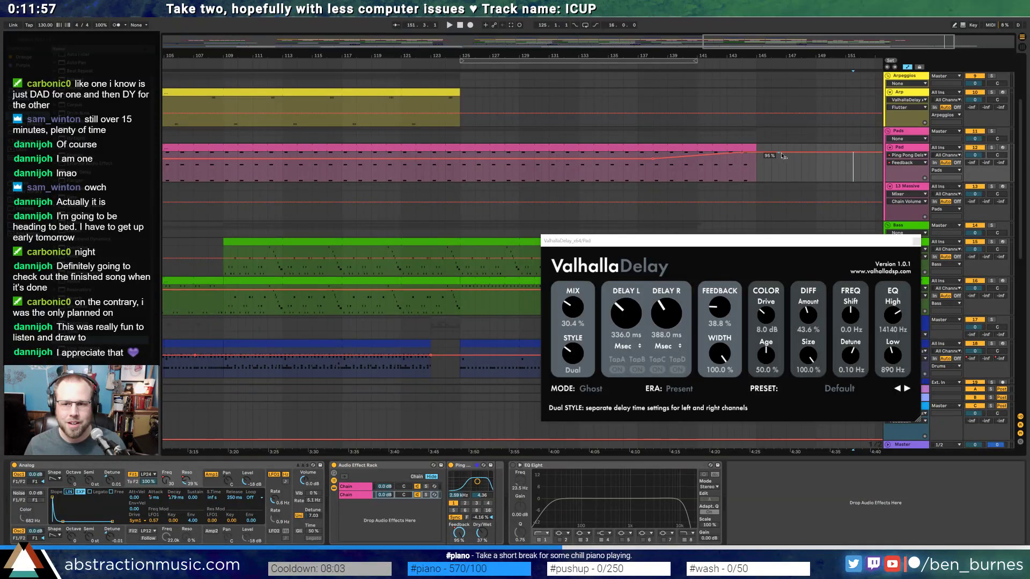
drag(868, 52, 772, 44)
drag(802, 153, 829, 185)
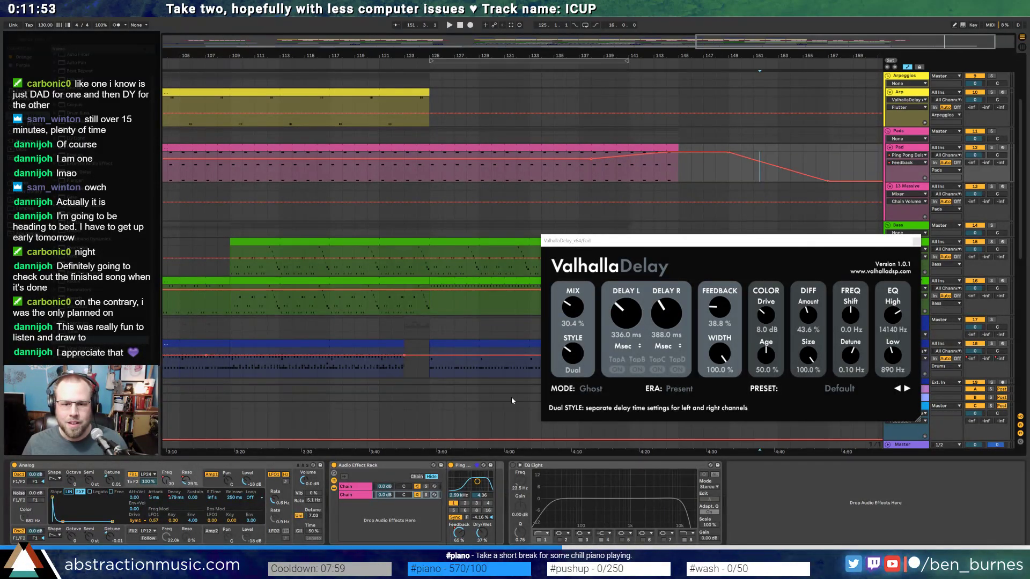
- Play the ending from bar 137 and check the Pad's ValhallaDelay Feedback automation against it
click(584, 175)
key(space)
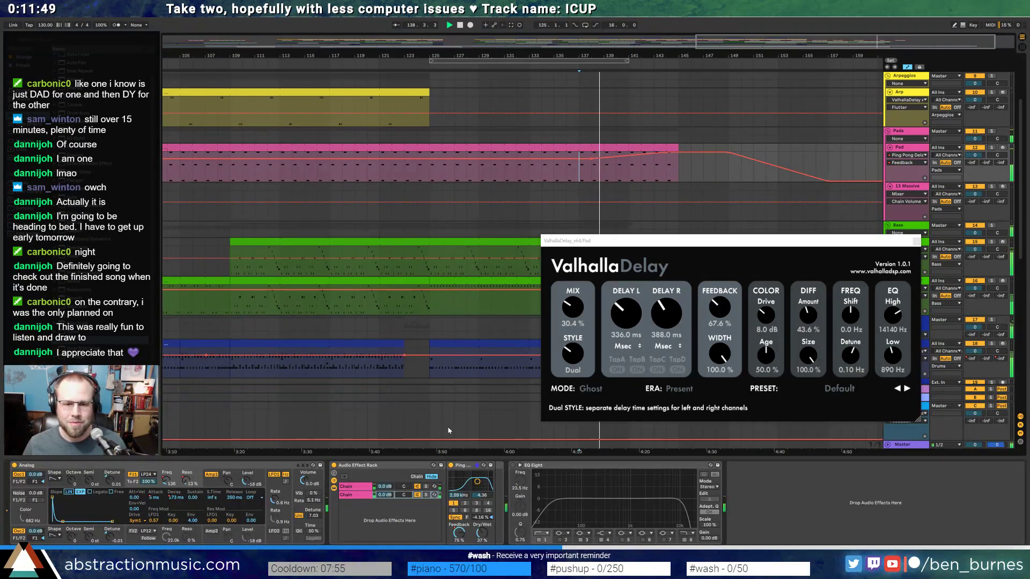
click(723, 315)
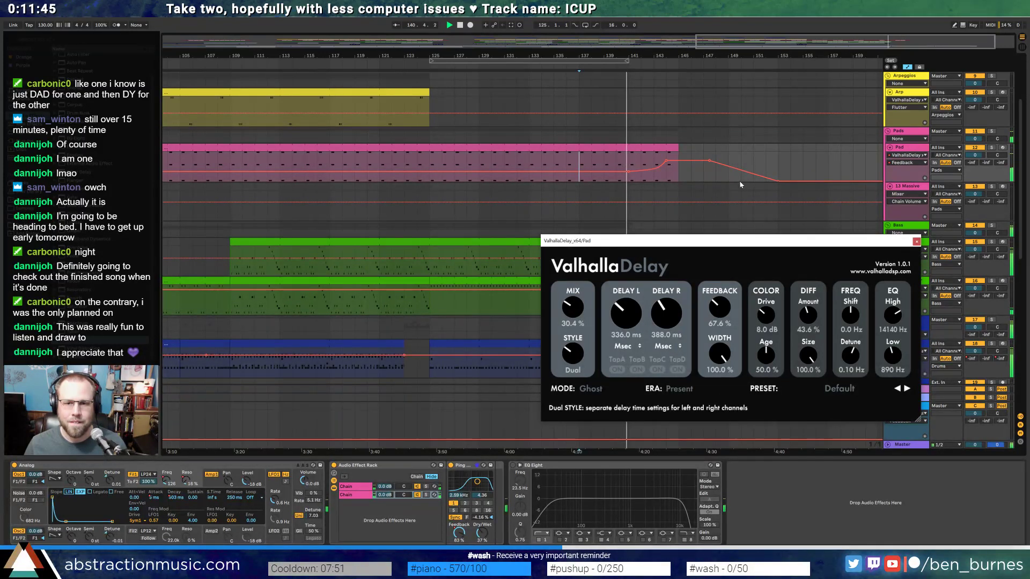
click(690, 160)
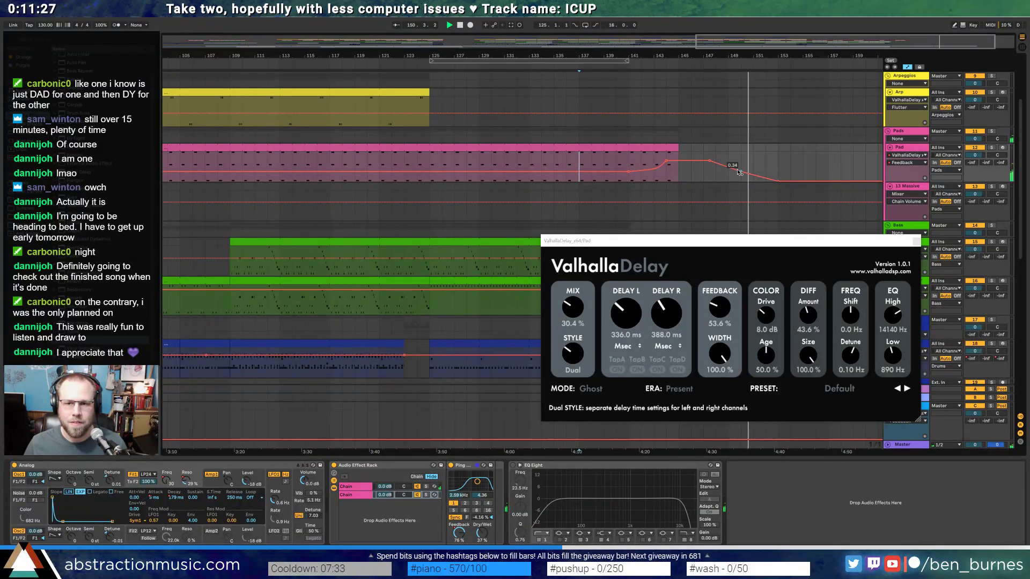
- Reshape the Pad's ValhallaDelay Feedback fade with a breakpoint at about bar 149 and a curved late drop toward bar 153
drag(754, 173, 774, 174)
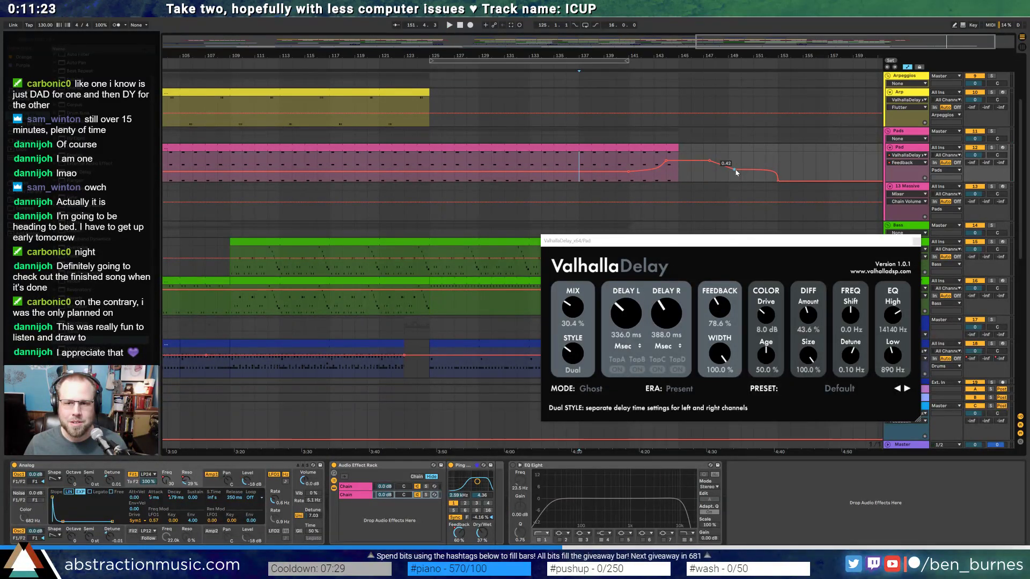
drag(734, 170, 728, 168)
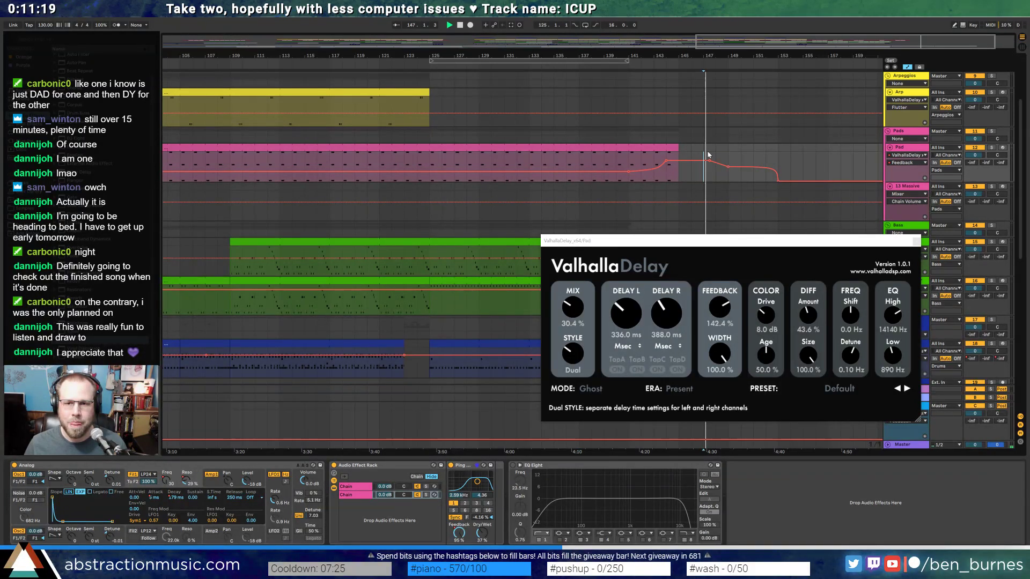
- Raise the Pad's Analog F1 Freq automation slightly after the pad clip's end at bar 145 and close the ValhallaDelay window
click(661, 155)
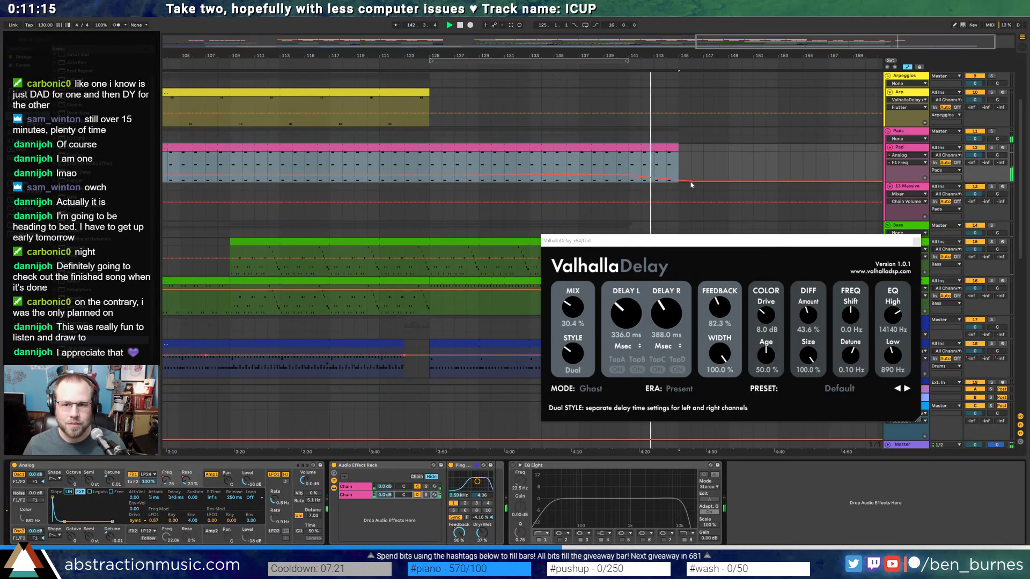
click(690, 175)
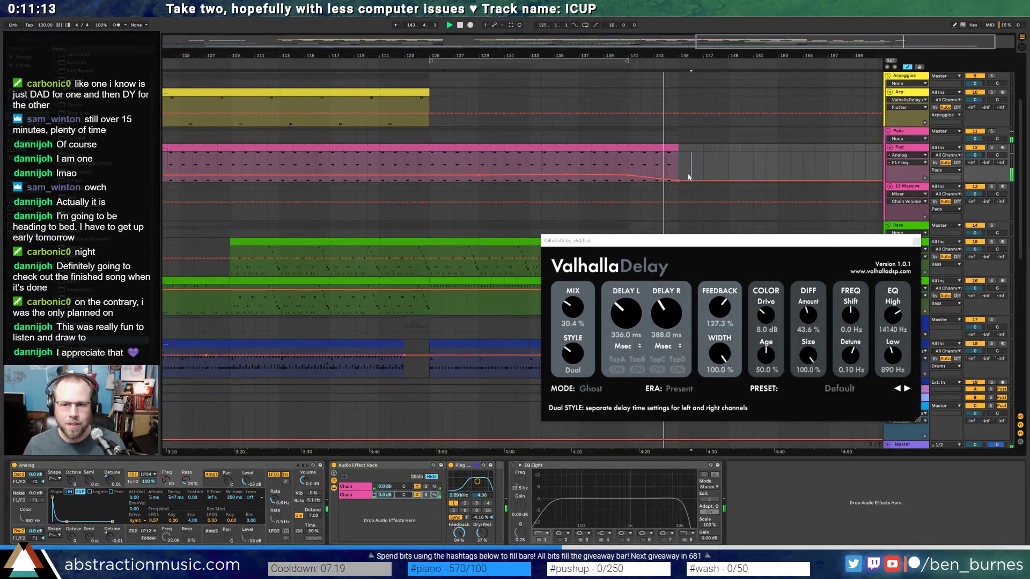
drag(691, 181, 690, 178)
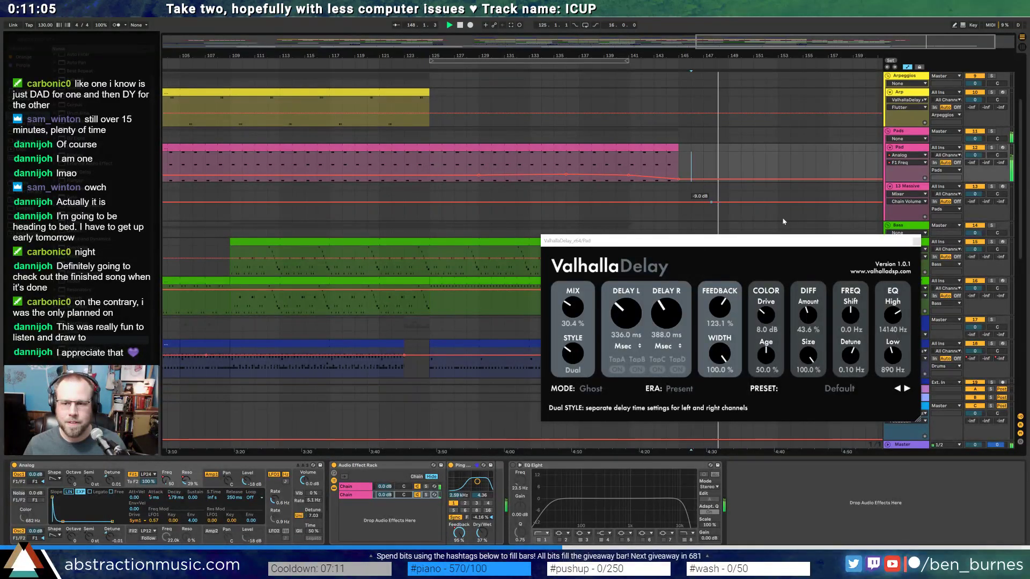
click(916, 242)
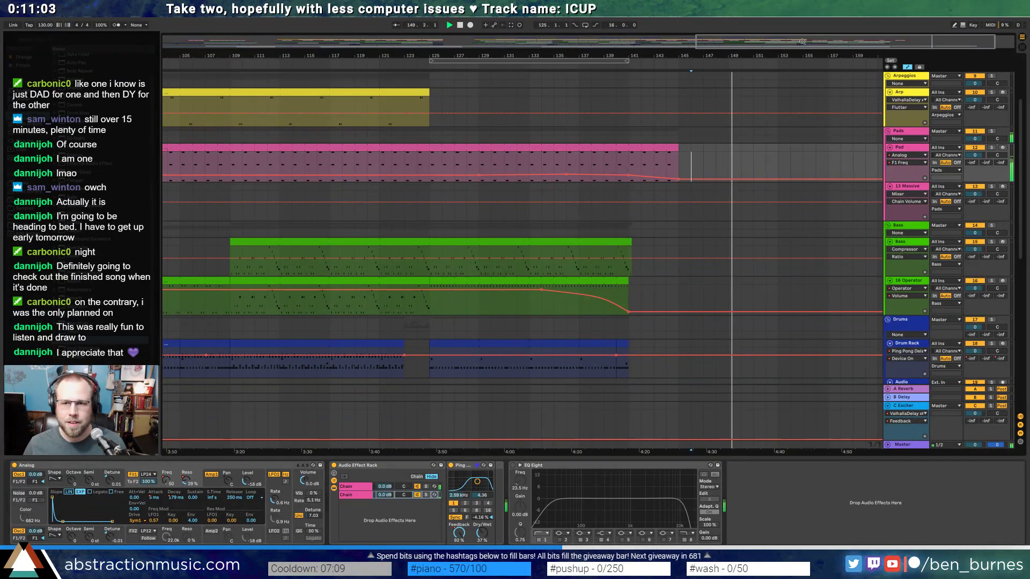
- Shorten the Tape Recording 5 ambience clip to about bar 156 and fade it out from about bar 152
scroll(736, 188, down, 2)
scroll(768, 290, down, 2)
scroll(768, 290, down, 5)
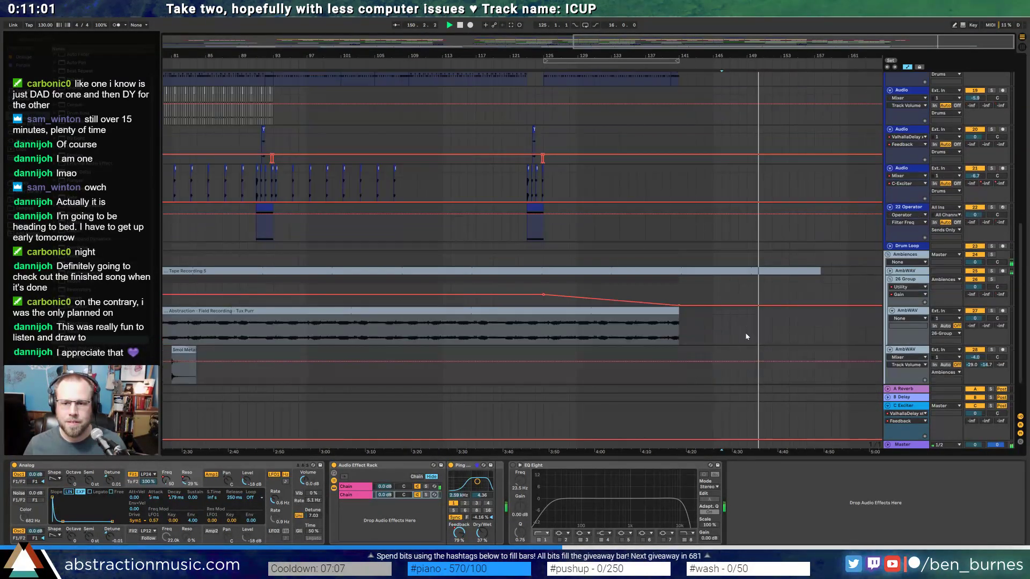
click(890, 271)
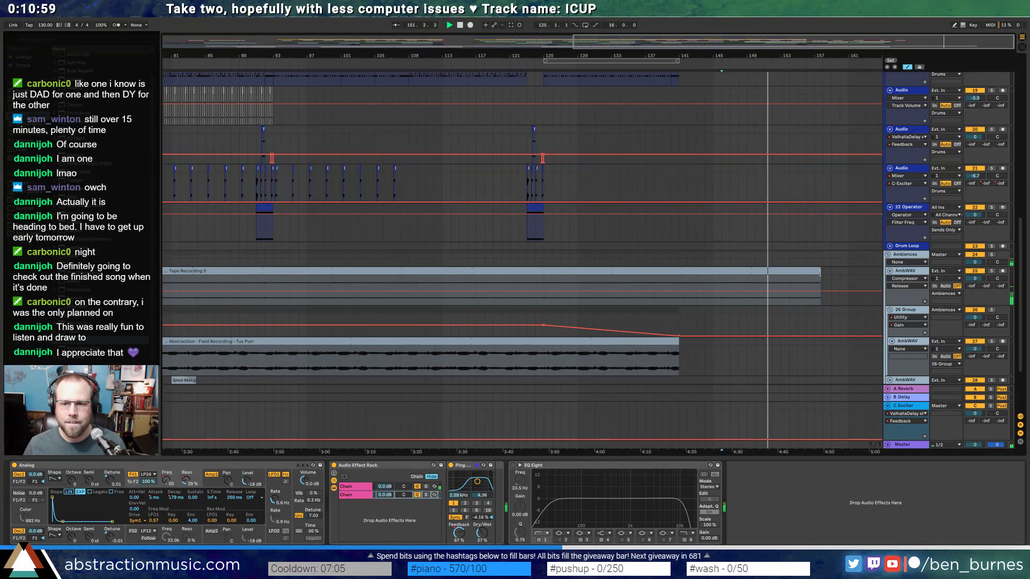
click(783, 270)
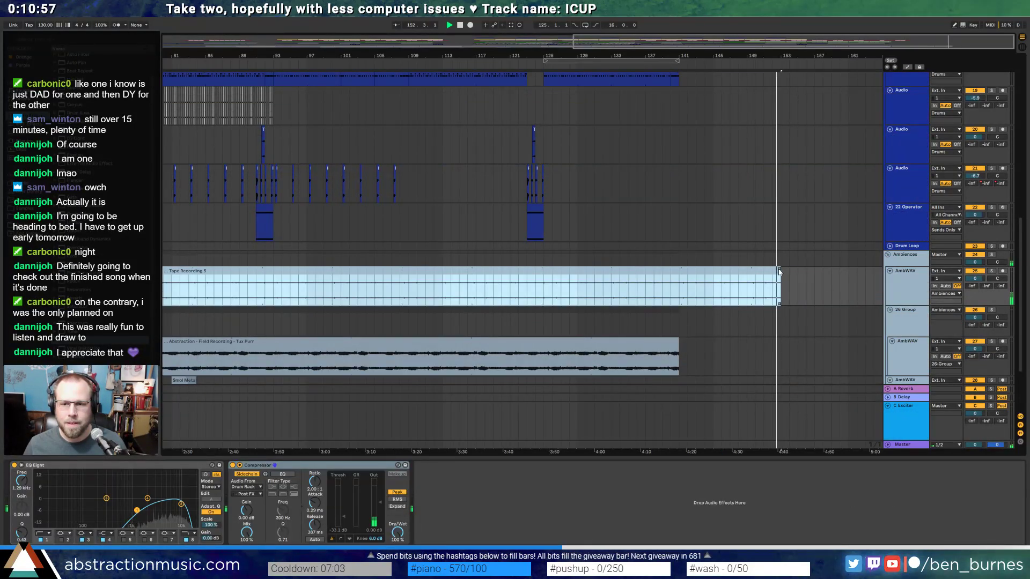
key(a)
drag(781, 274, 805, 273)
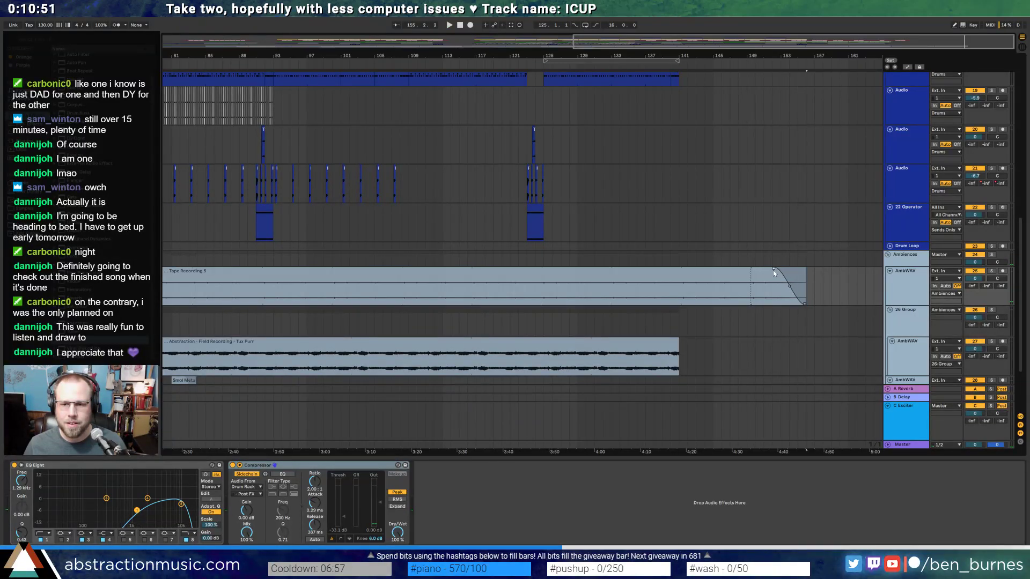
- Bring up the Pad's ValhallaDelay Feedback automation and extend its drop to zero to about bar 155
scroll(813, 214, up, 8)
key(a)
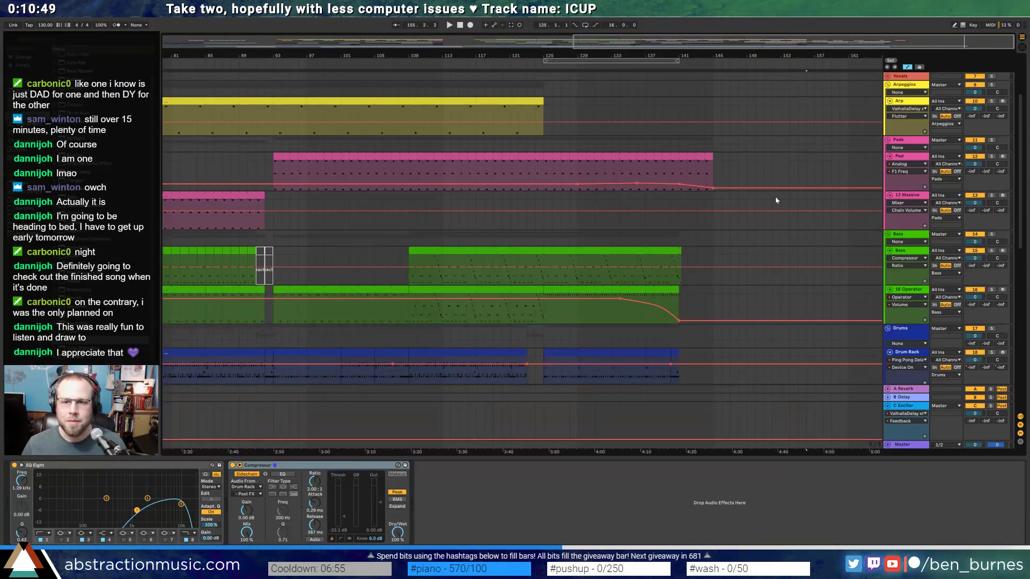
click(781, 172)
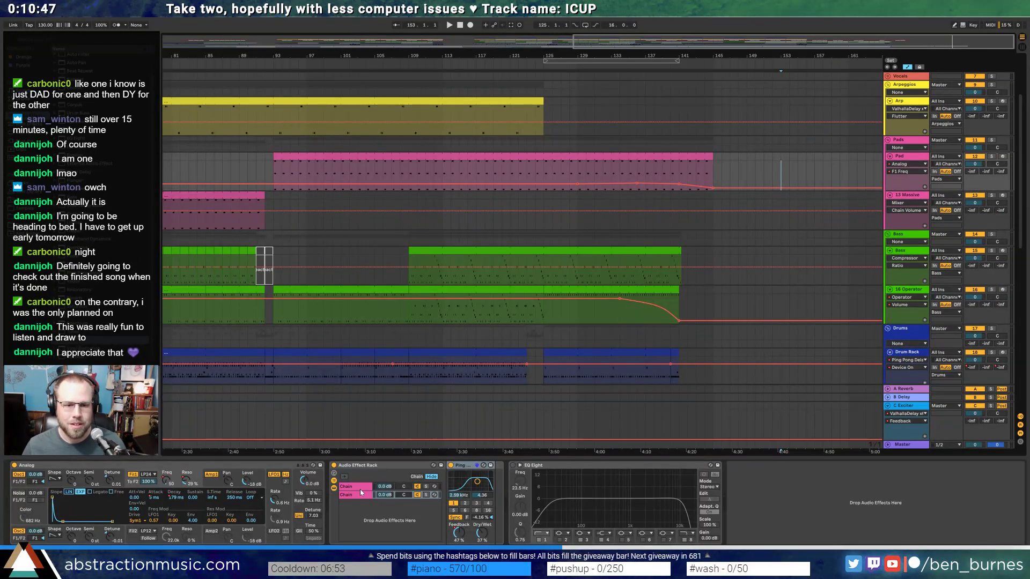
click(360, 487)
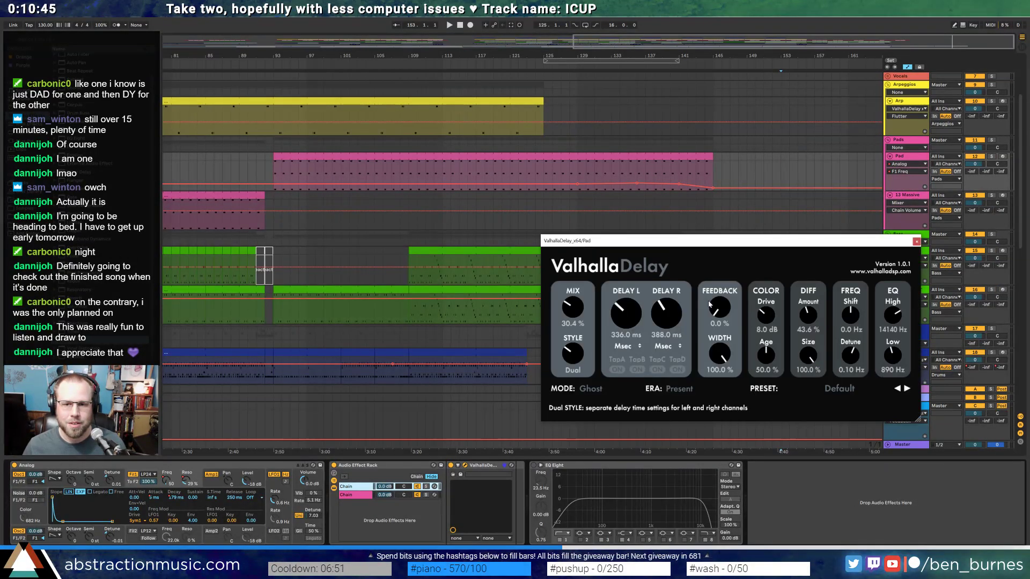
click(711, 305)
drag(780, 189, 798, 189)
drag(819, 243, 526, 234)
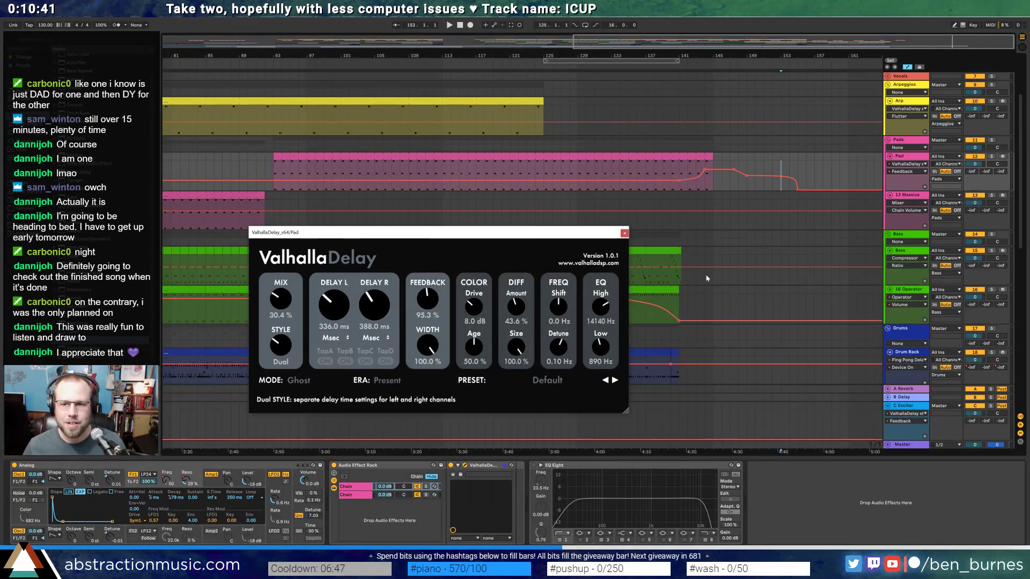
- Collapse the Bass and Drums groups and align the Feedback's zero point with the tape recording's end near bar 156, playing from bar 140
click(888, 235)
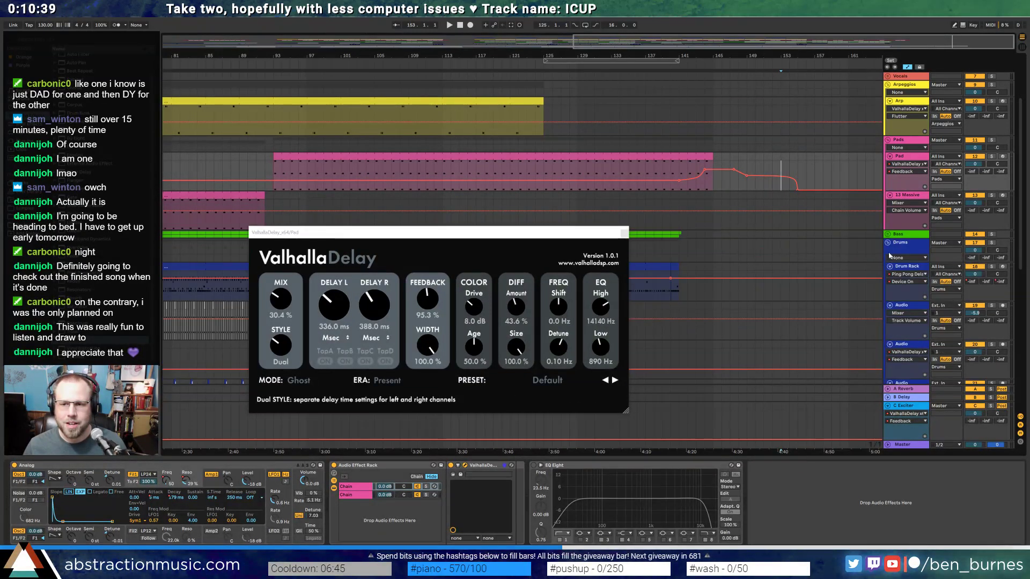
click(888, 243)
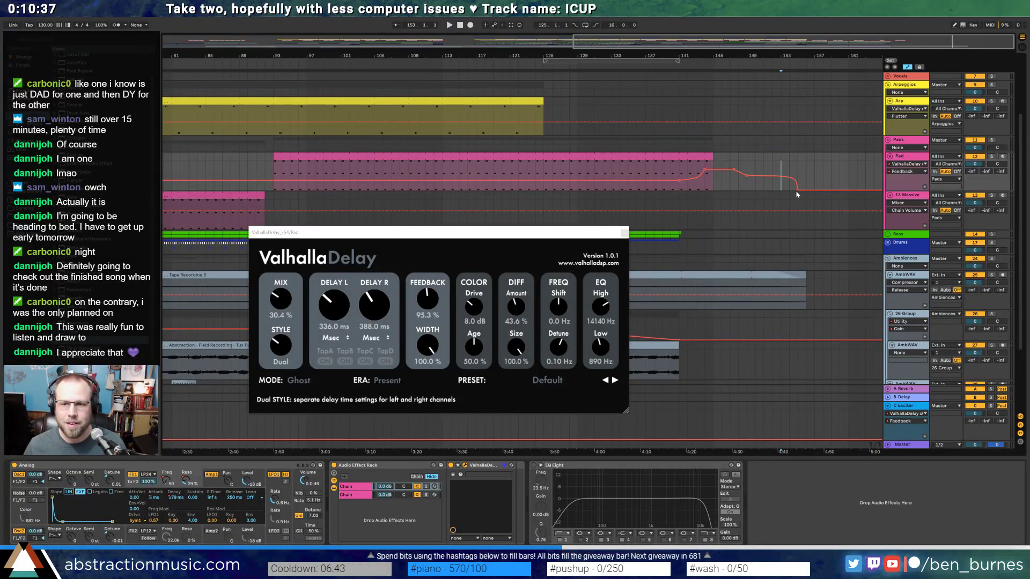
drag(797, 189, 803, 189)
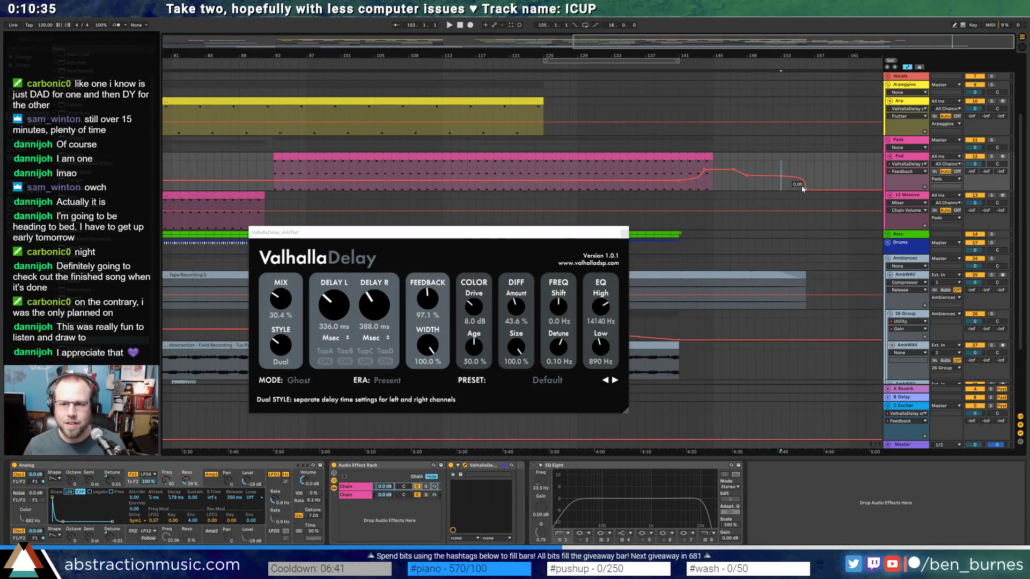
click(668, 172)
key(space)
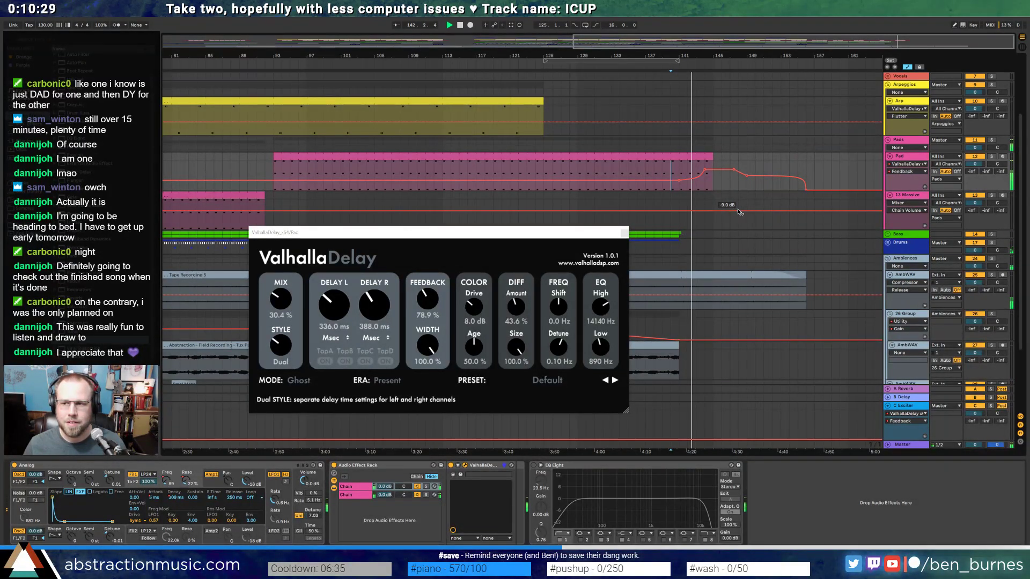
- Duplicate the Bass track's bar 141 section three times so its single hit repeats at bars 142, 143 and 144
click(892, 236)
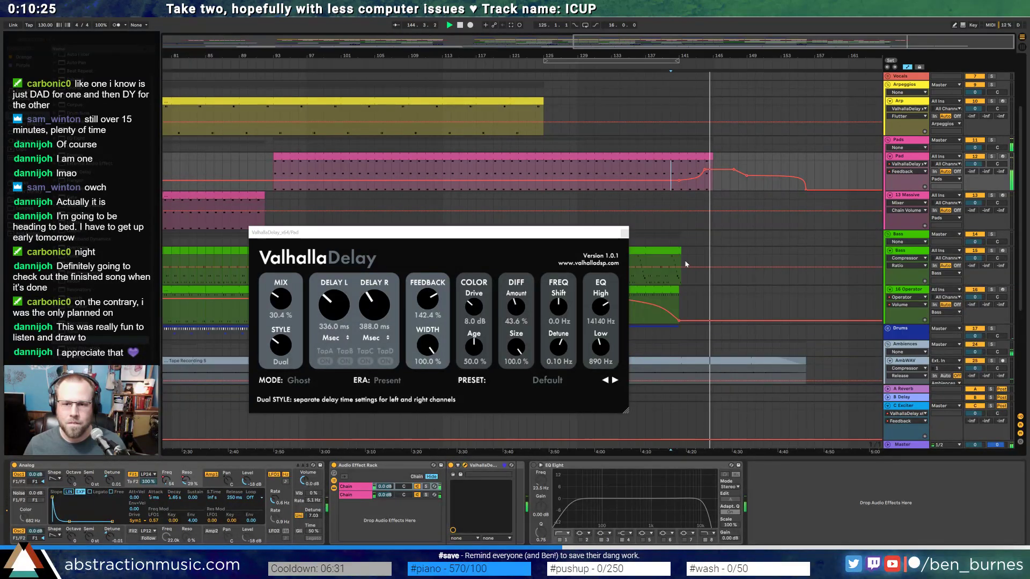
scroll(677, 259, up, 5)
scroll(687, 268, up, 3)
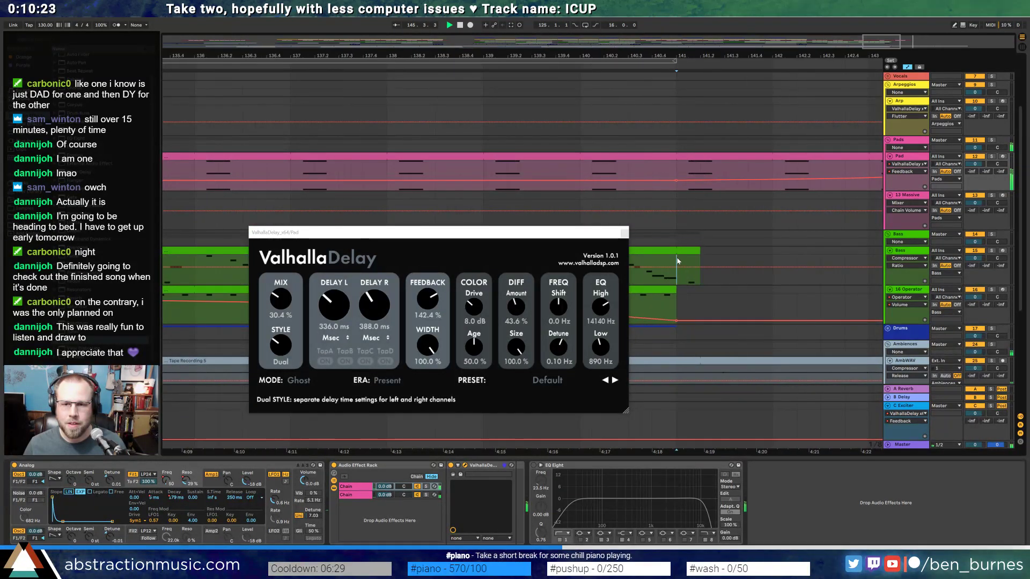
drag(677, 261, 773, 268)
key(ctrl+d)
key(ctrl+d)
key(ctrl+d)
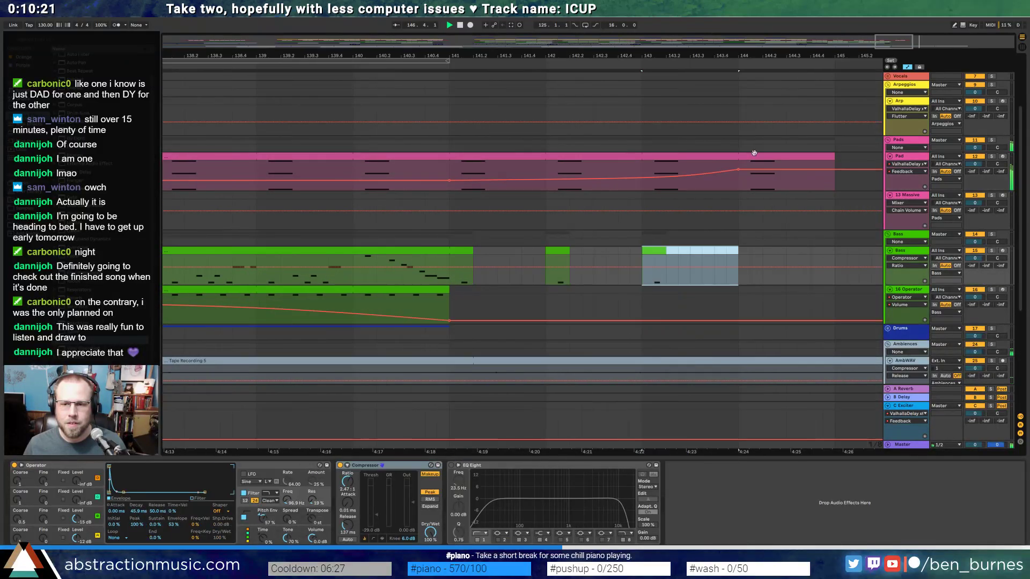
scroll(842, 39, down, 5)
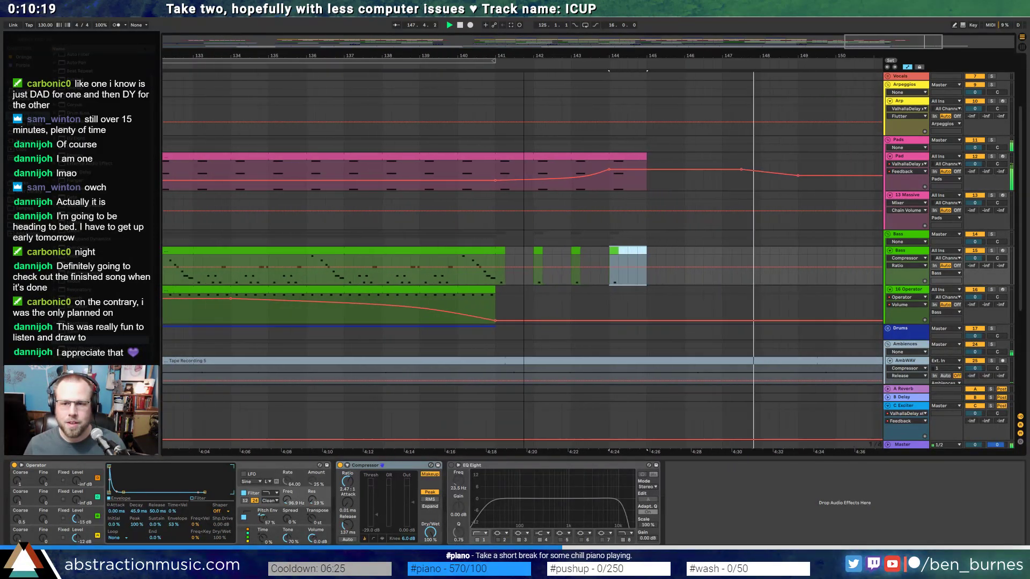
- Automate the Pad's A-Reverb send with a curved rise from about bar 149 to 0.0 dB at about bar 154
drag(892, 41, 905, 41)
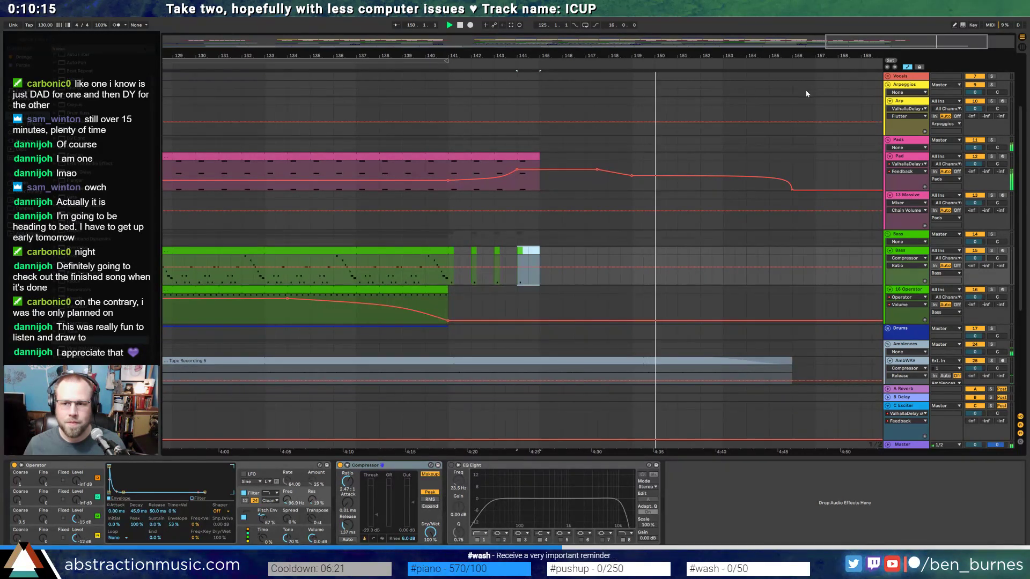
click(972, 173)
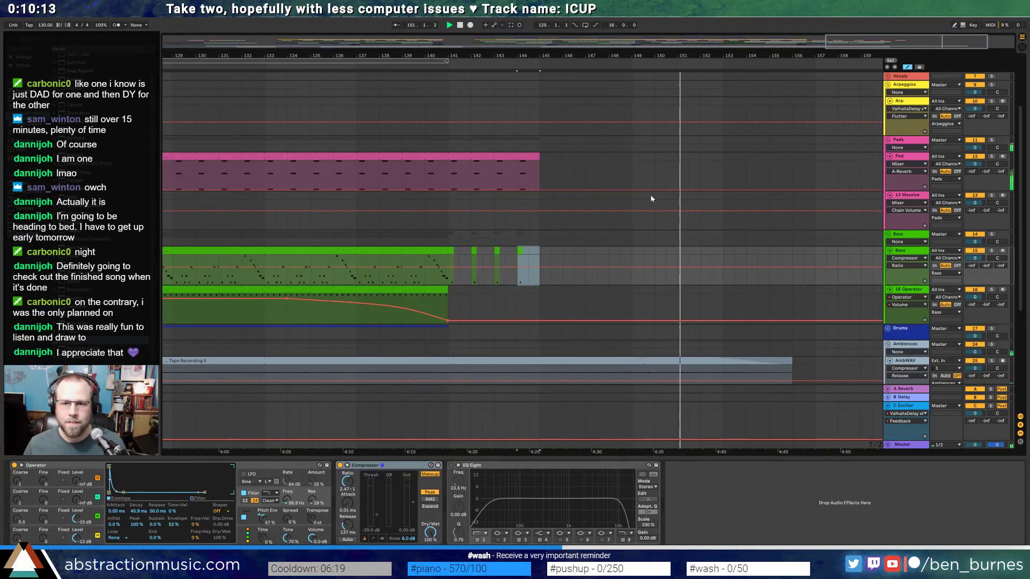
click(637, 191)
drag(786, 190, 758, 161)
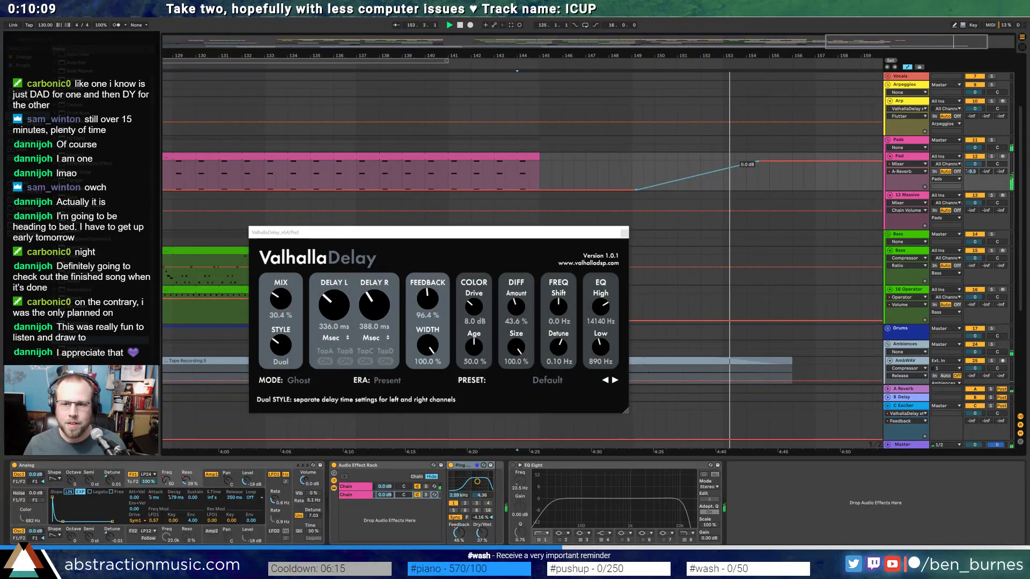
drag(698, 176, 697, 160)
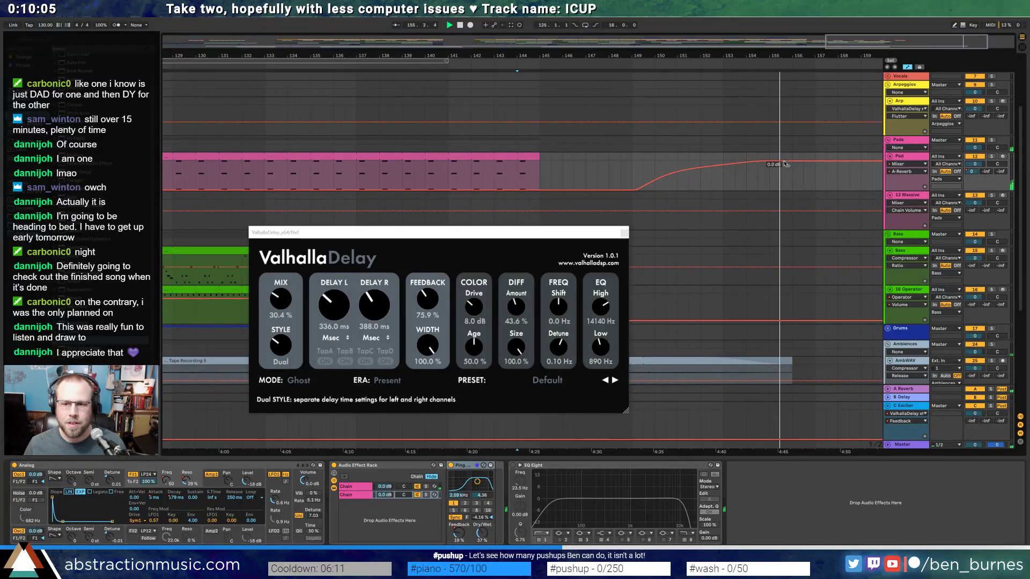
- Create an empty MIDI clip on the Piano track spanning from bar 1 to bar 157
scroll(823, 170, up, 2)
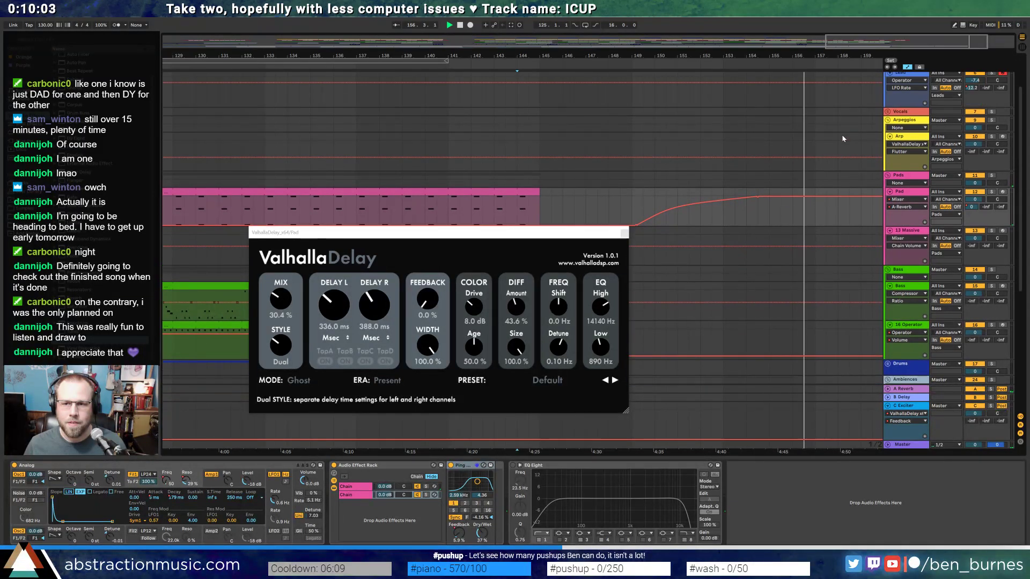
scroll(851, 118, up, 1)
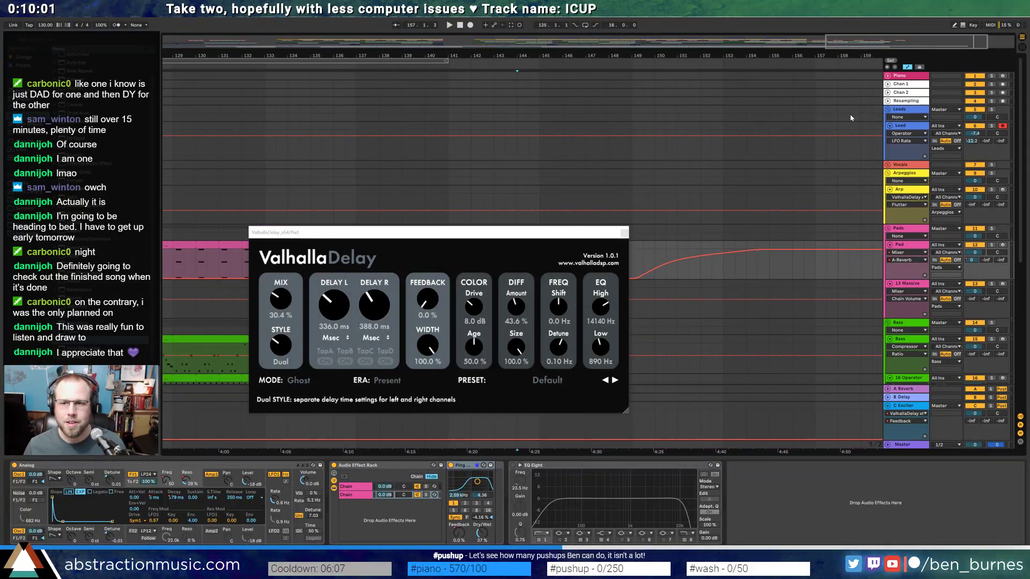
click(816, 77)
key(shift+Home)
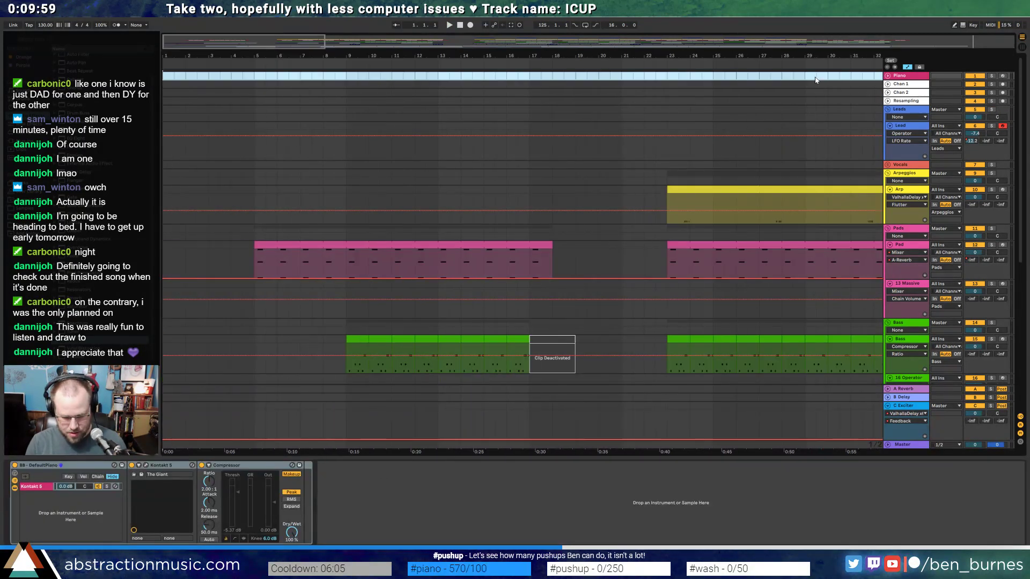
key(ctrl+shift+m)
drag(646, 43, 644, 19)
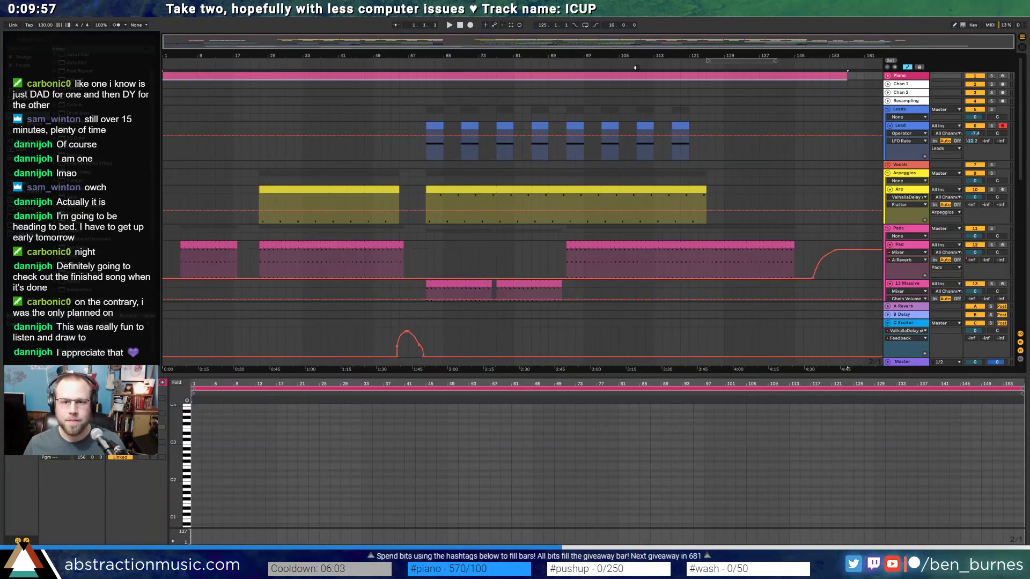
key(shift+Tab)
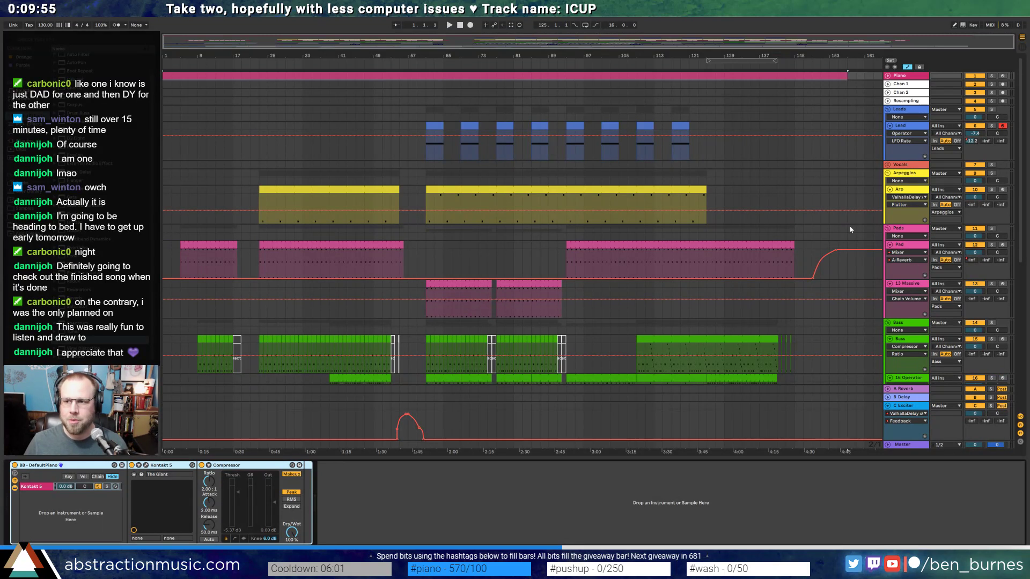
- Play the ending from about bar 139 and inspect the Pad track with its ValhallaDelay window closed
click(768, 65)
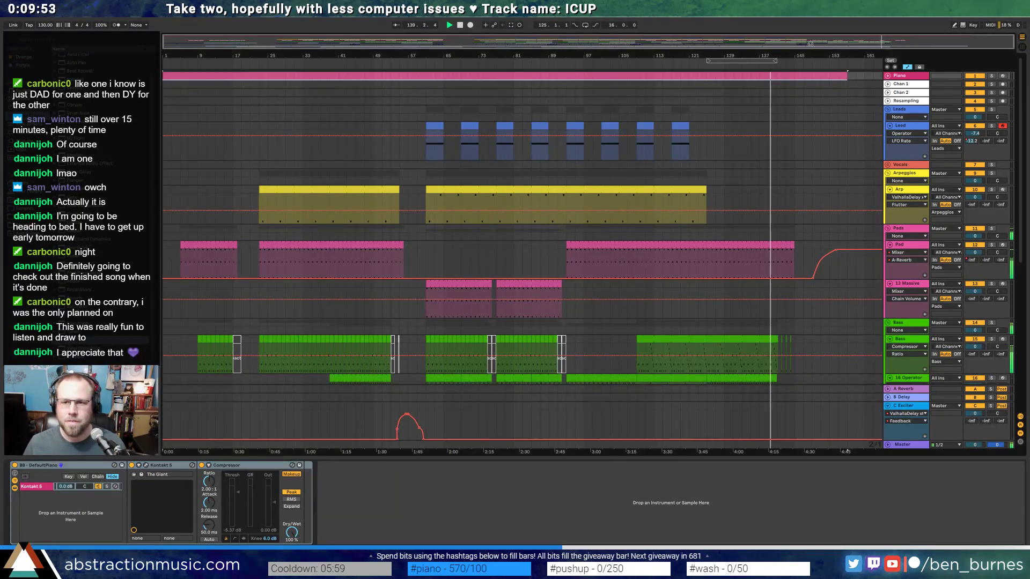
drag(767, 56, 659, 73)
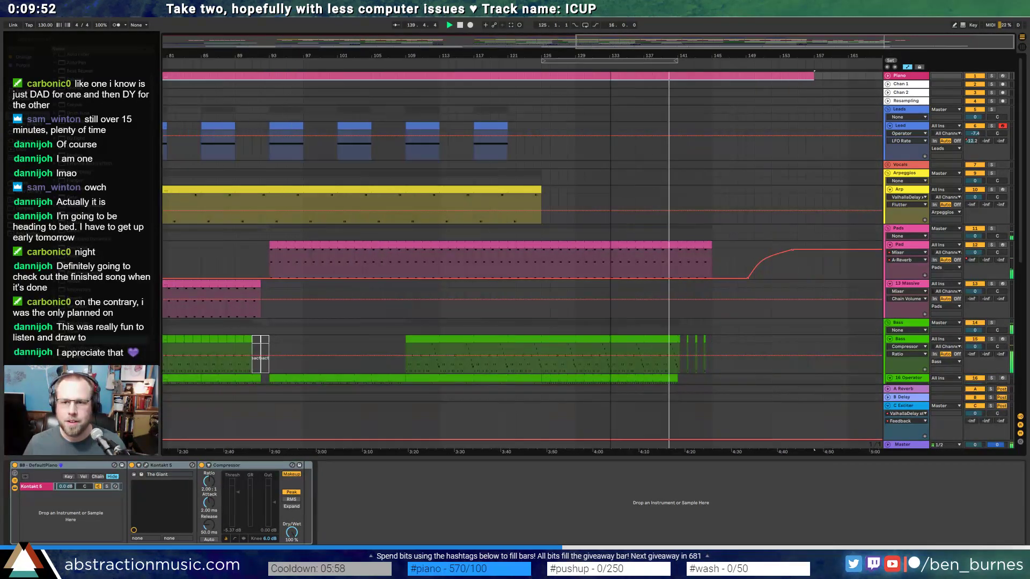
click(744, 251)
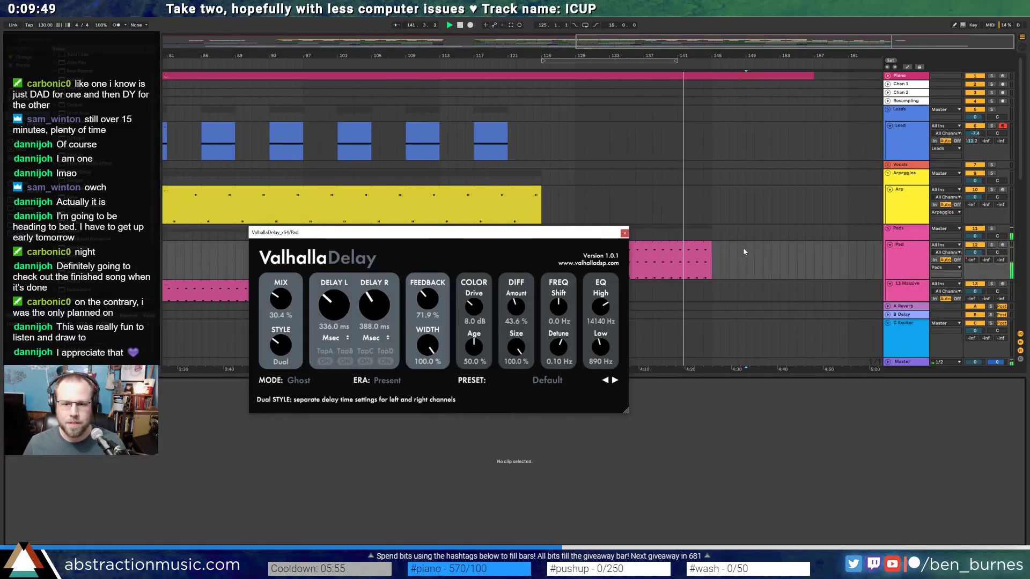
click(625, 233)
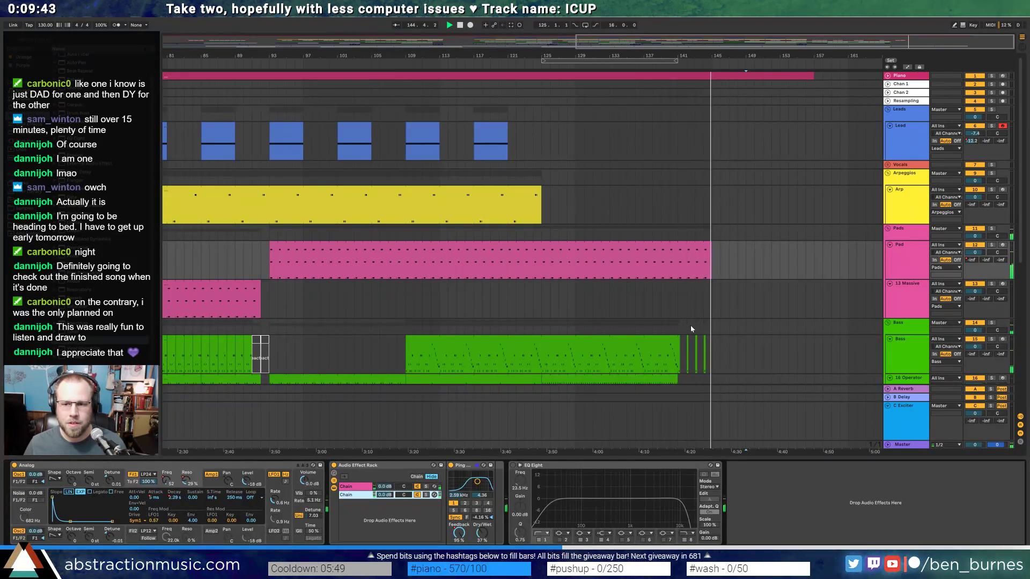
- Fold both AmbWAV tracks, the 26 Group and the Audio track inside the Ambiences group
scroll(690, 327, down, 2)
scroll(693, 331, down, 4)
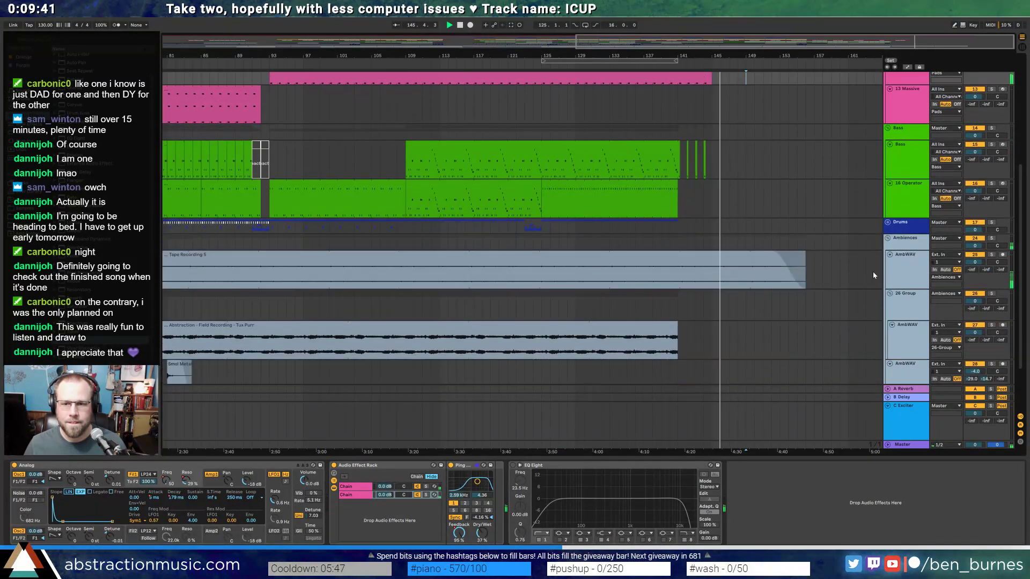
click(889, 256)
click(891, 295)
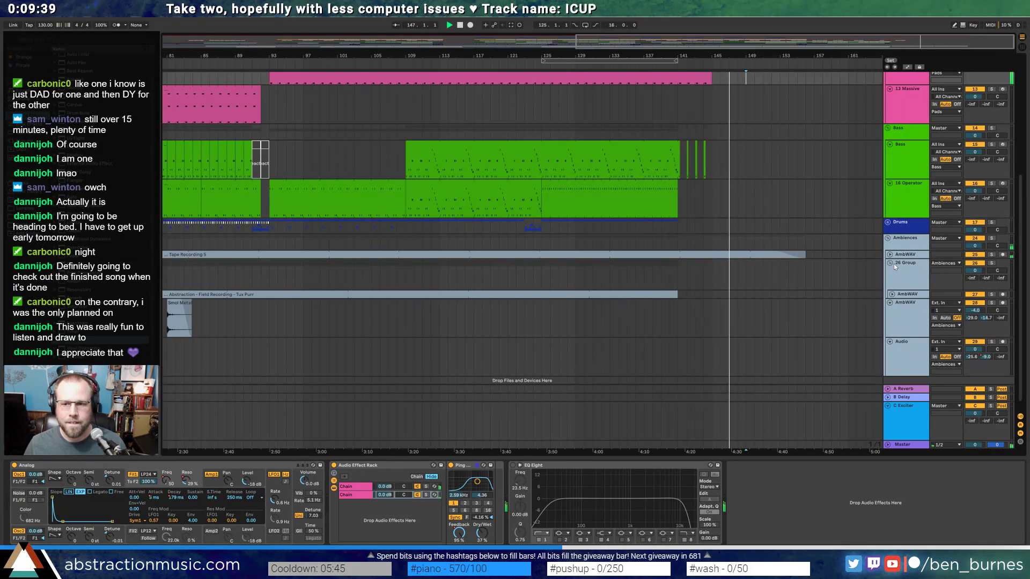
click(890, 263)
click(890, 271)
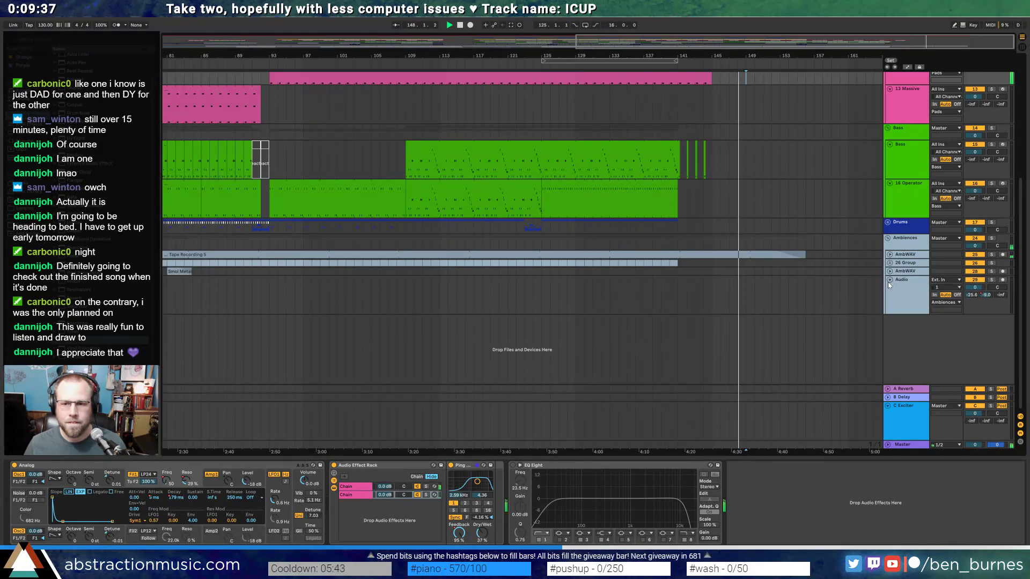
click(889, 279)
- Fold the Bass, 16 Operator, Pad, 13 Massive, Arp and Lead tracks to compact the arrangement
click(889, 182)
click(889, 144)
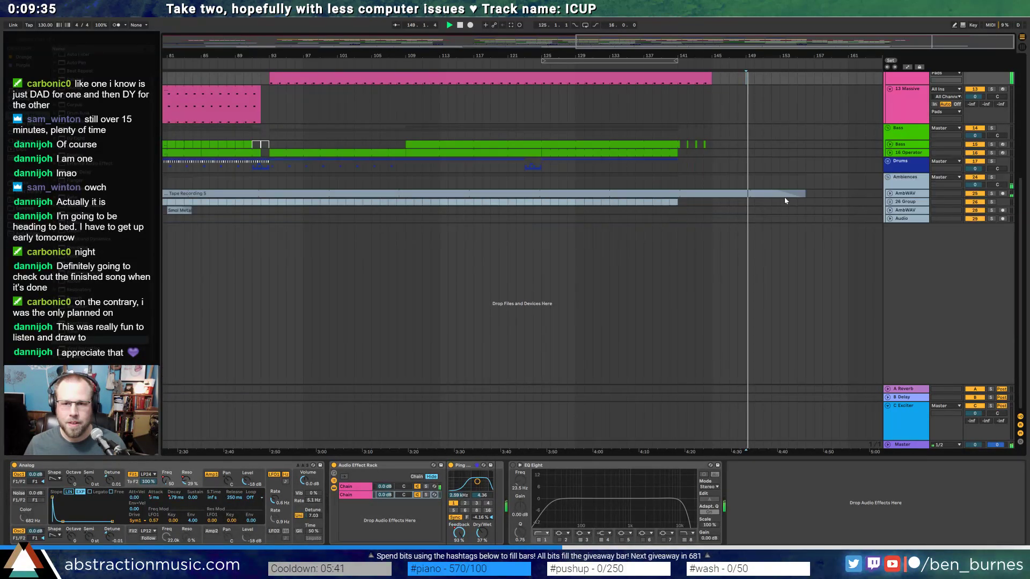
scroll(789, 215, up, 2)
scroll(795, 232, up, 1)
click(889, 147)
click(890, 156)
scroll(858, 158, up, 4)
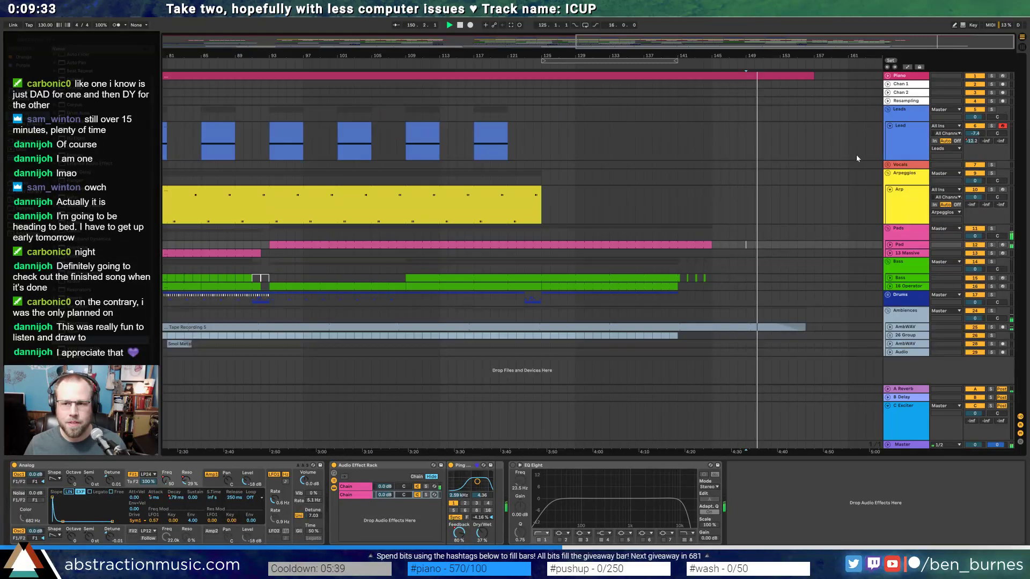
click(889, 189)
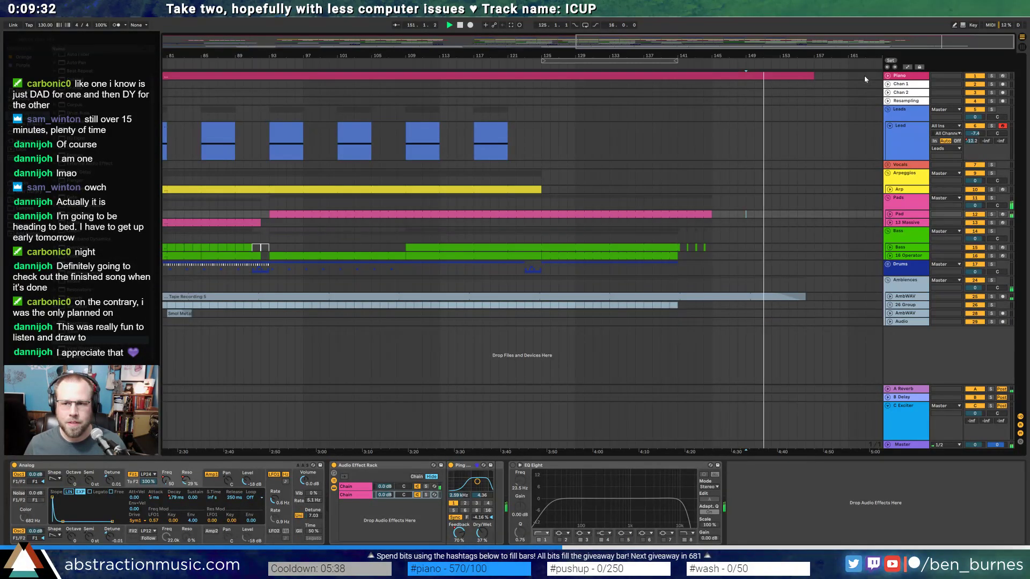
click(890, 126)
- Unfold the Drums group and fold its Drum Rack, three Audio and 22 Operator tracks
click(889, 234)
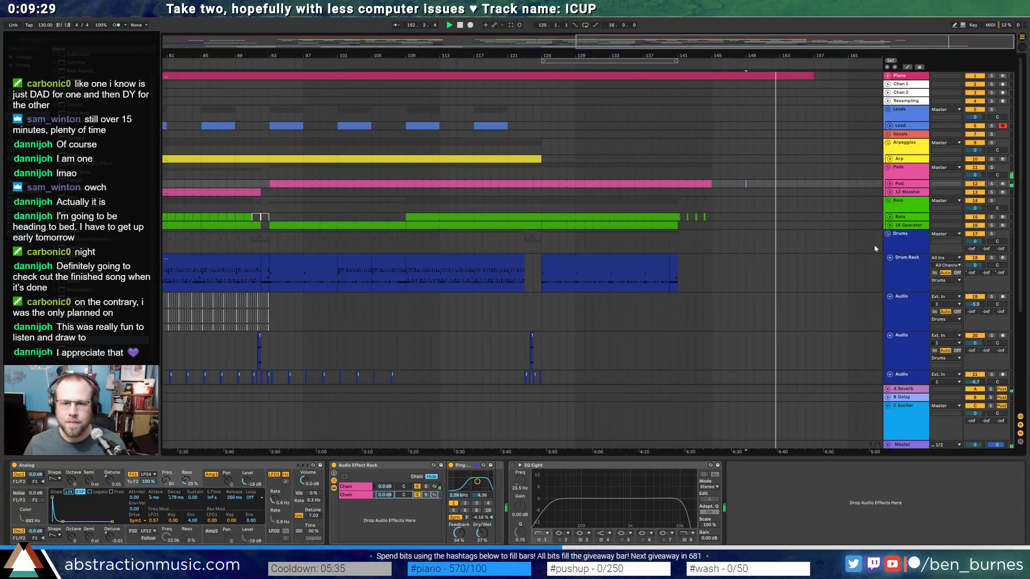
click(889, 257)
click(890, 265)
click(890, 274)
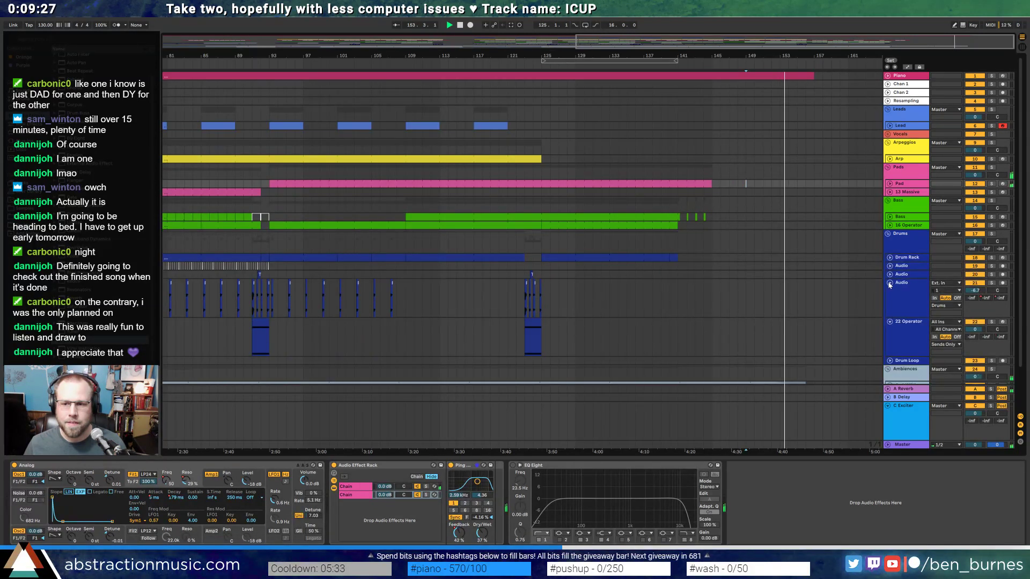
click(890, 283)
click(889, 291)
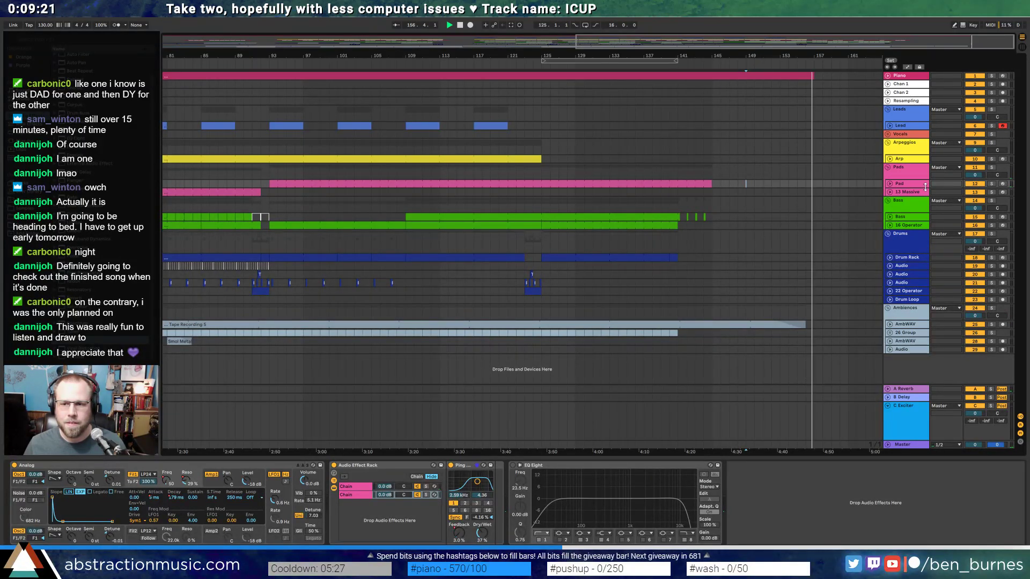
- Reshape the Pad's A-Reverb send automation to rise faster to 0.0 dB by about bar 153, with the automation lanes hidden again
click(889, 185)
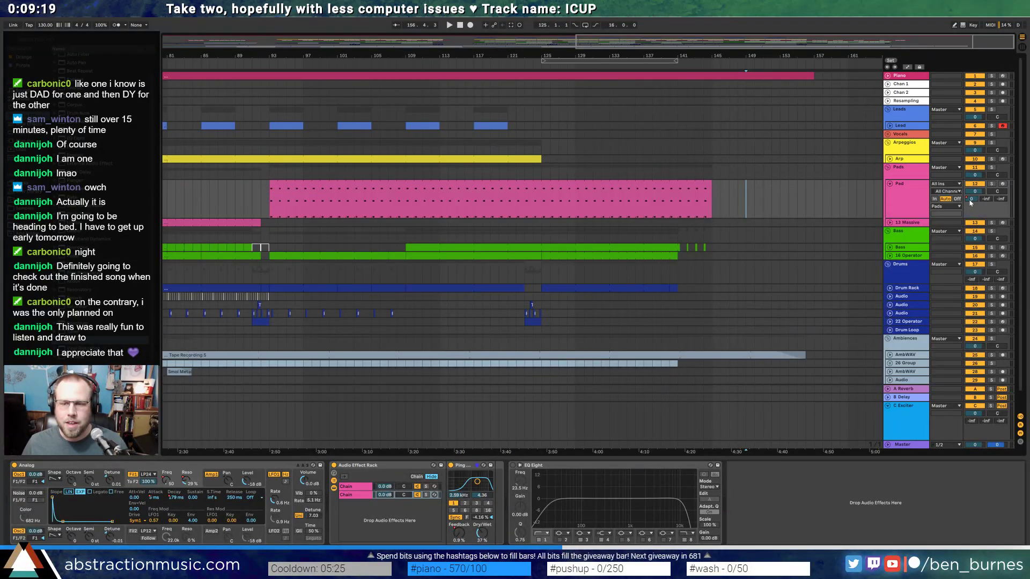
key(a)
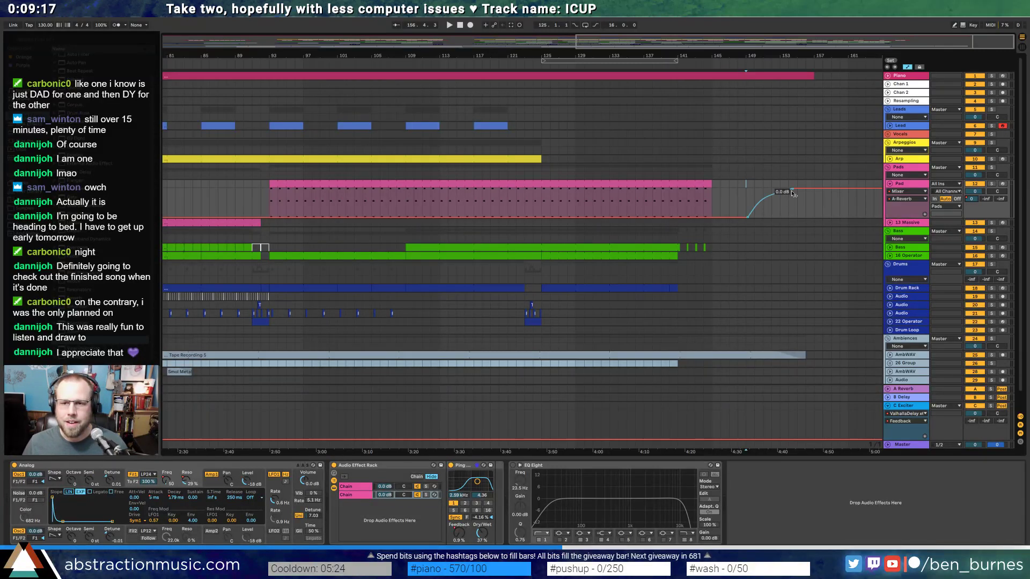
drag(793, 194, 780, 193)
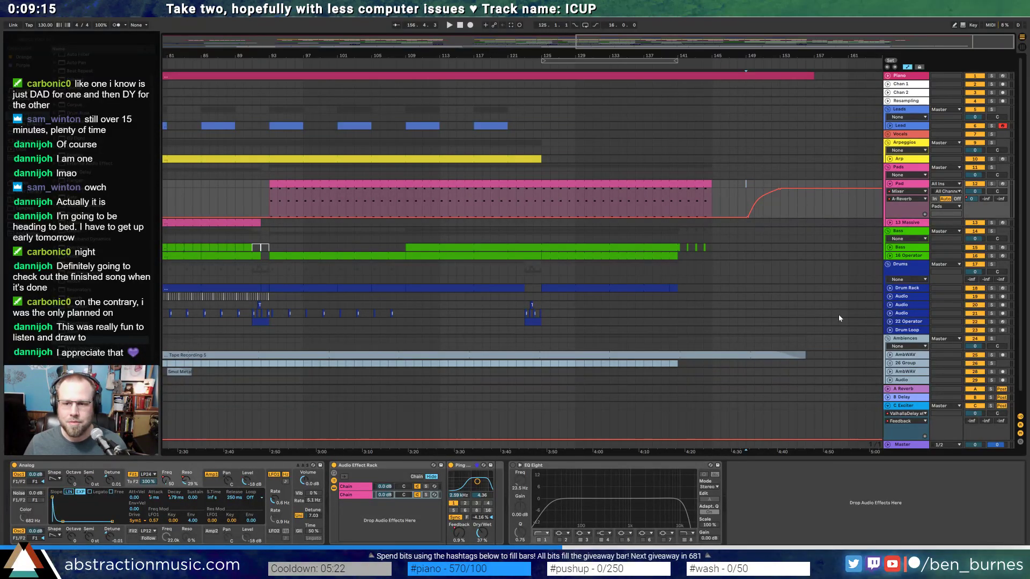
drag(779, 192, 788, 189)
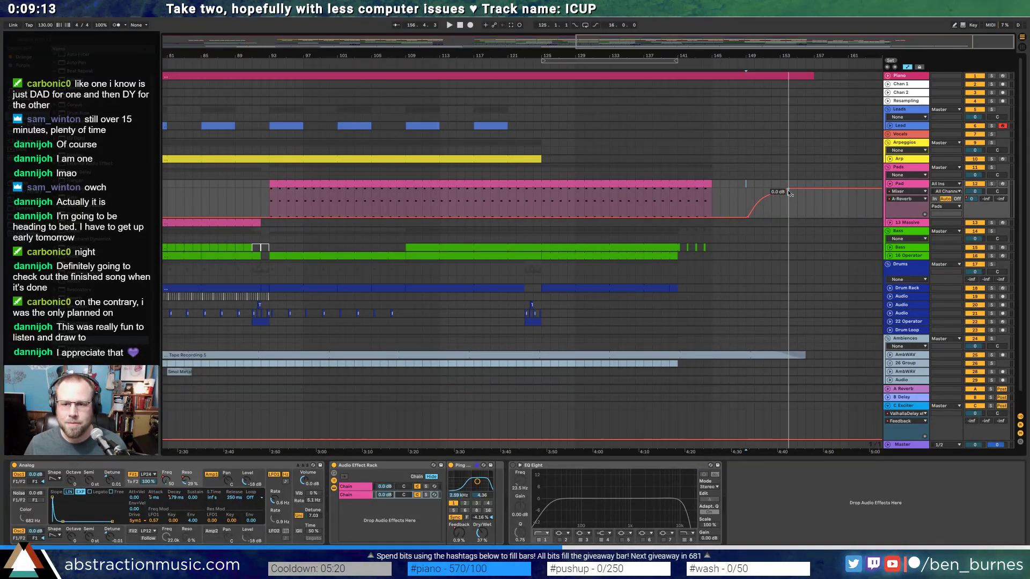
click(745, 197)
key(w)
key(a)
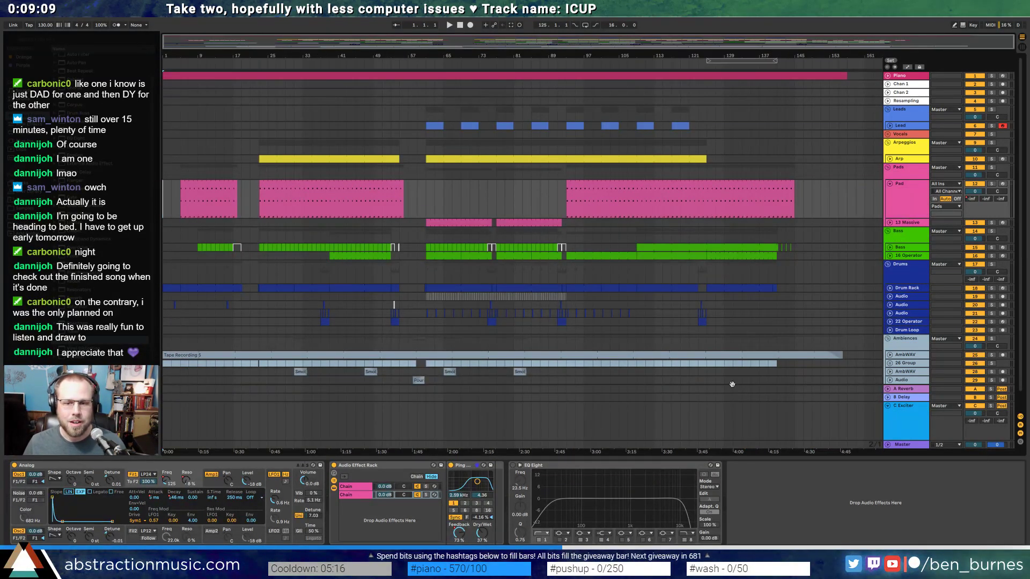
- Unfold the Master track, then expand and enable its Simple Mastering effect rack
click(894, 446)
click(887, 445)
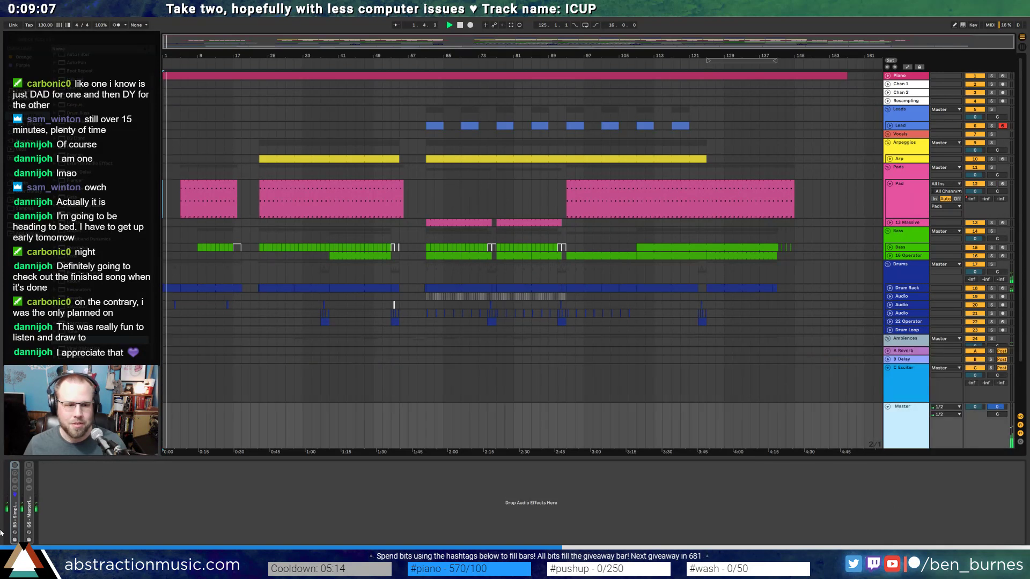
click(15, 466)
click(16, 466)
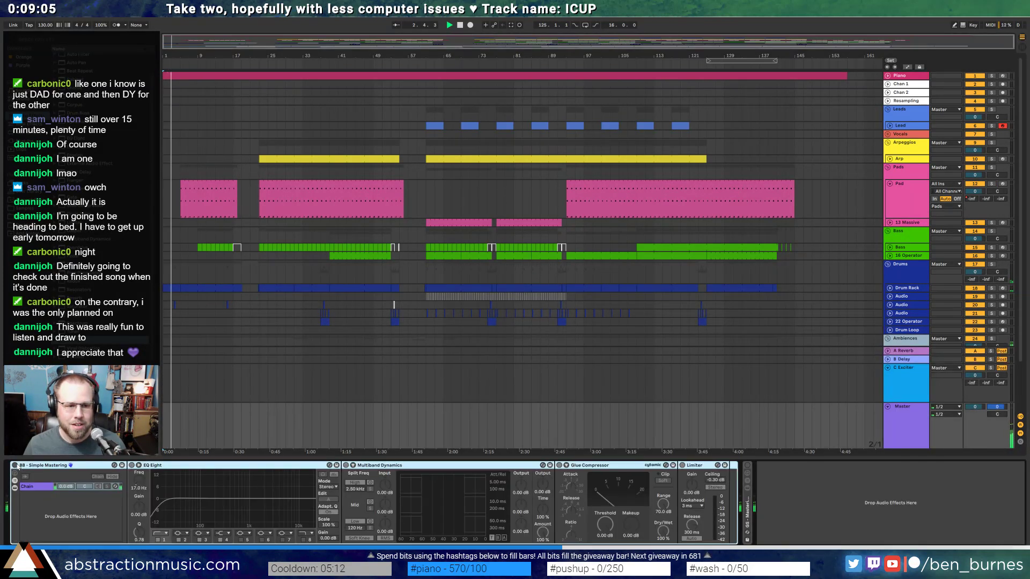
- Adjust the mastering EQ Eight bands and set the Glue Compressor threshold to -6.98 dB with 3.33 dB makeup
drag(216, 499, 211, 497)
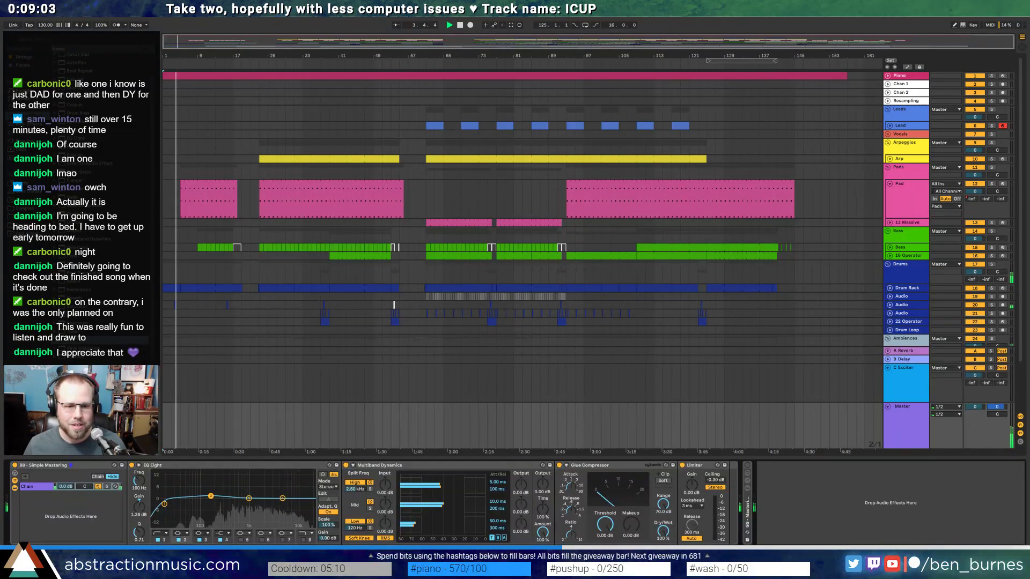
drag(283, 499, 169, 505)
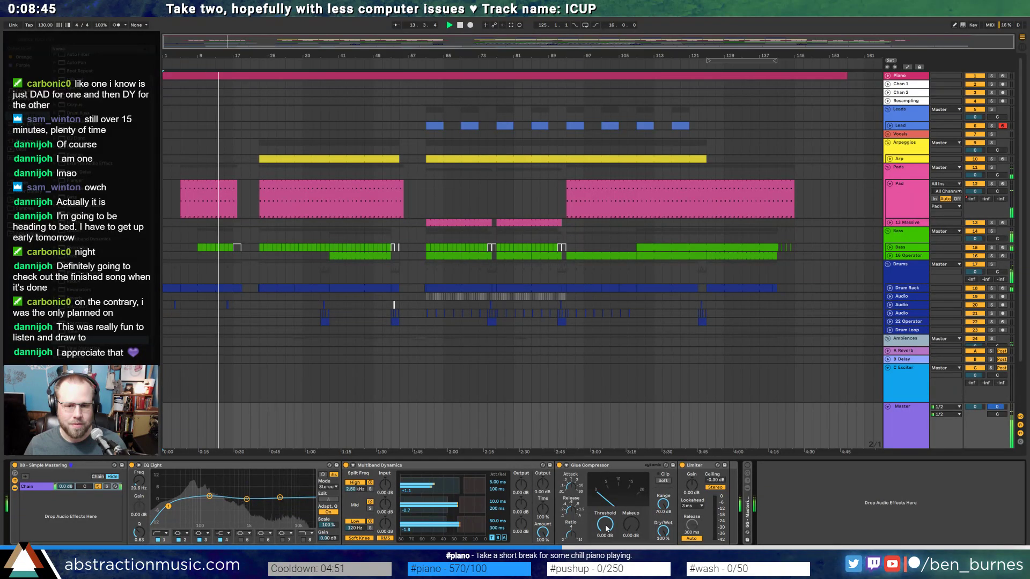
drag(607, 528, 631, 519)
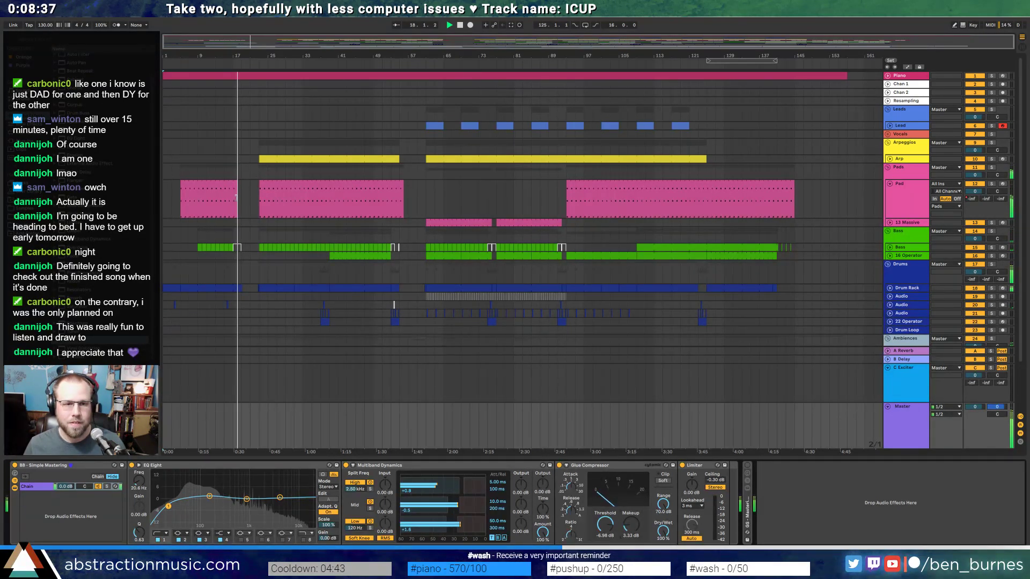
- Lower the Pad's FEG1 Attack automation block at bar 17 to 120 ms and play it from before the change
scroll(234, 196, up, 6)
click(223, 207)
key(a)
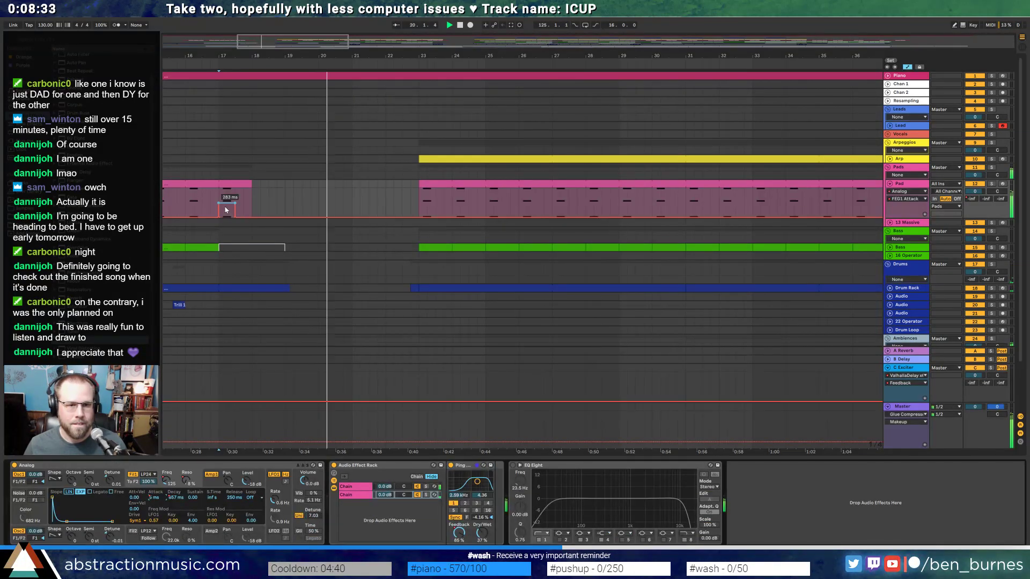
drag(225, 204, 226, 207)
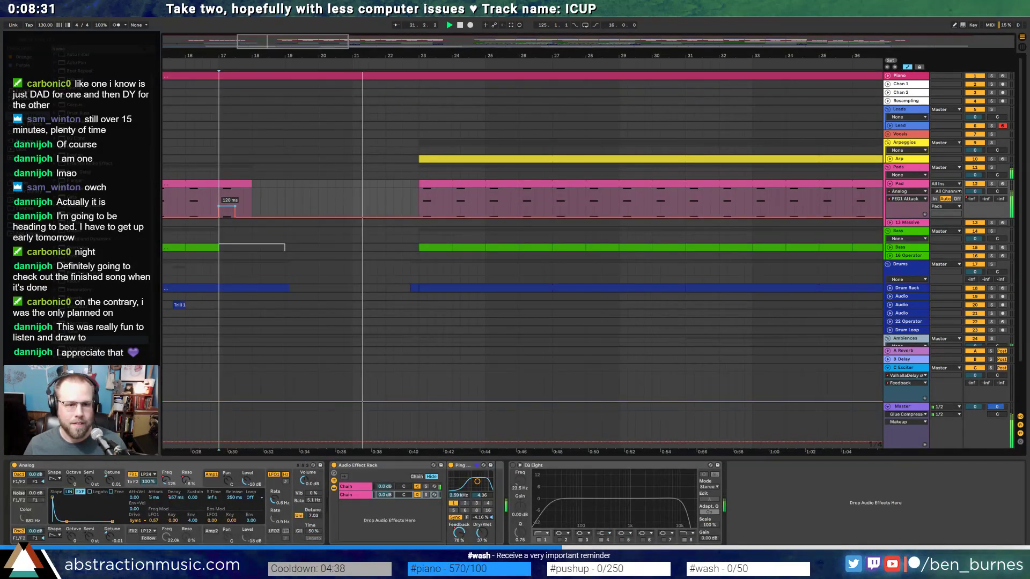
click(202, 198)
key(space)
key(space)
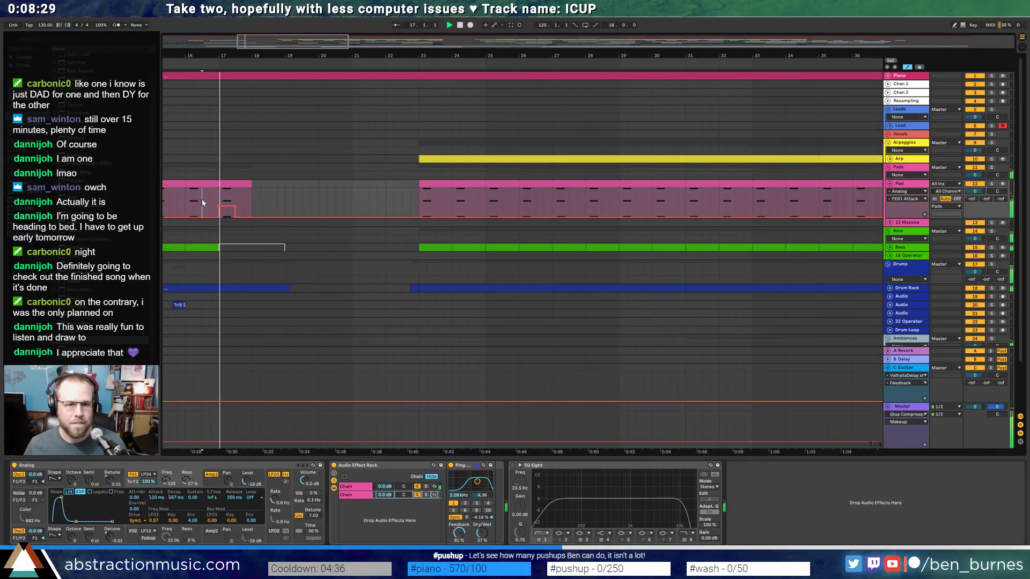
key(space)
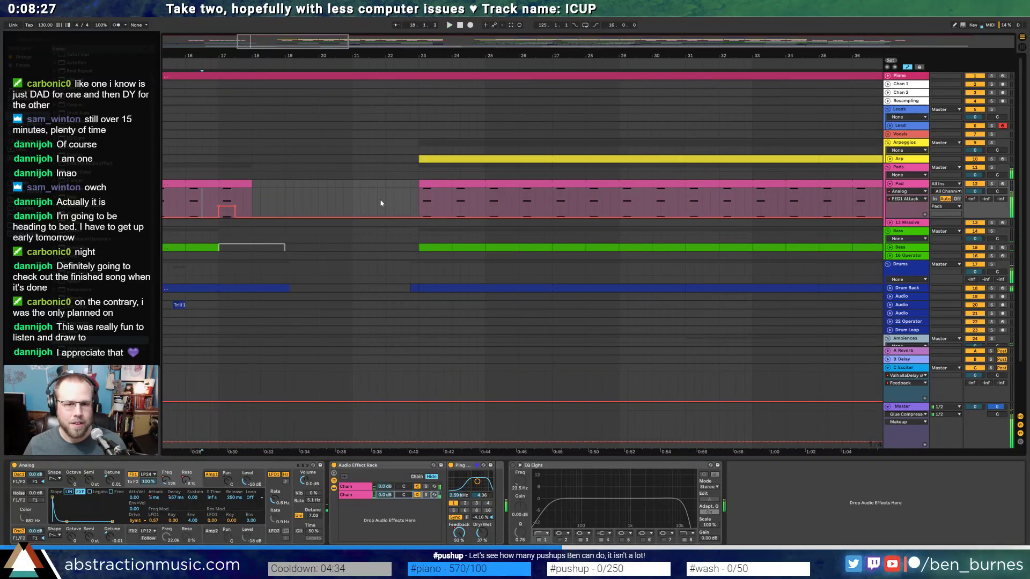
- Play the arrangement from about bar 13 with the automation lanes hidden
scroll(354, 169, down, 4)
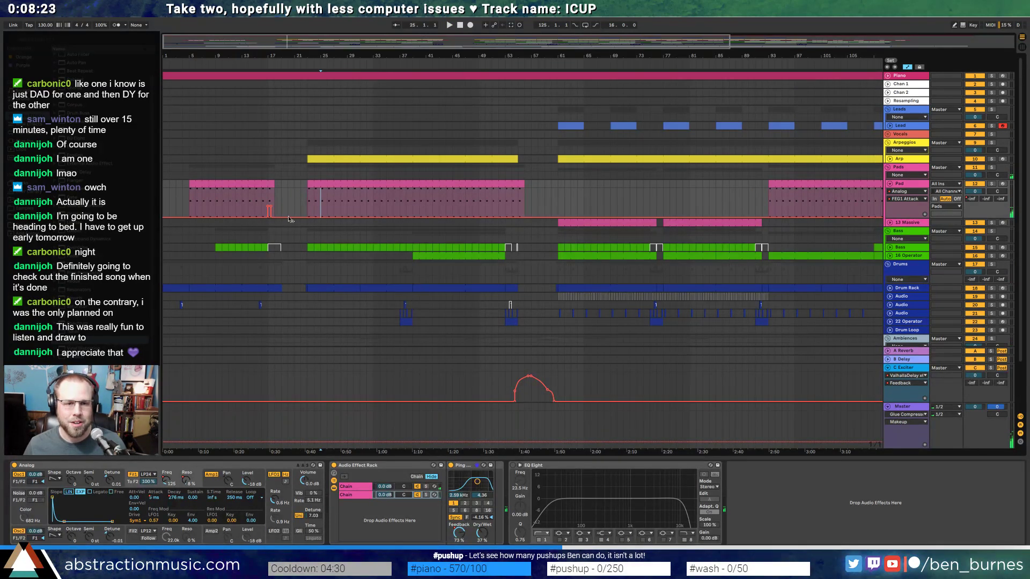
click(241, 201)
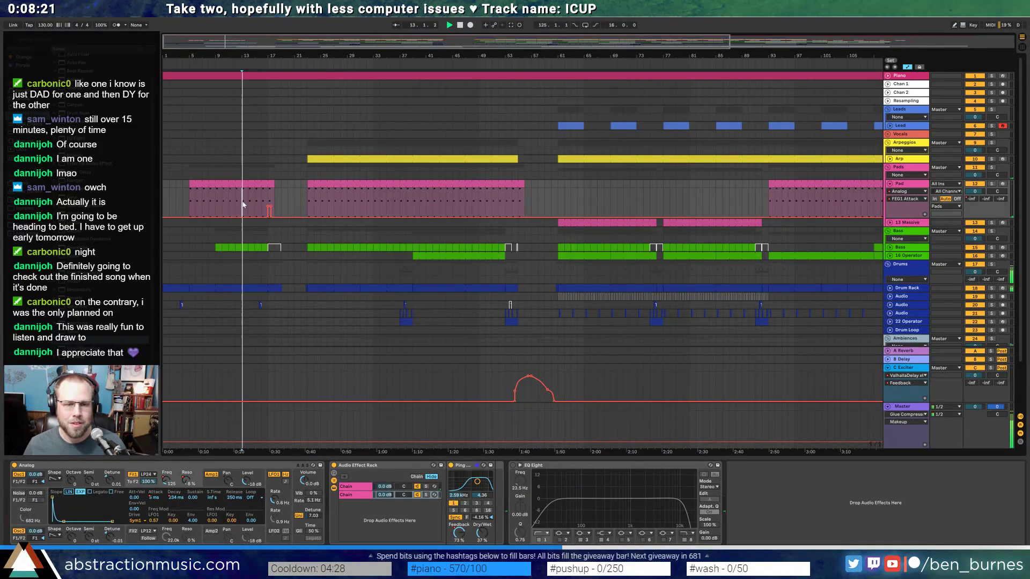
key(space)
key(a)
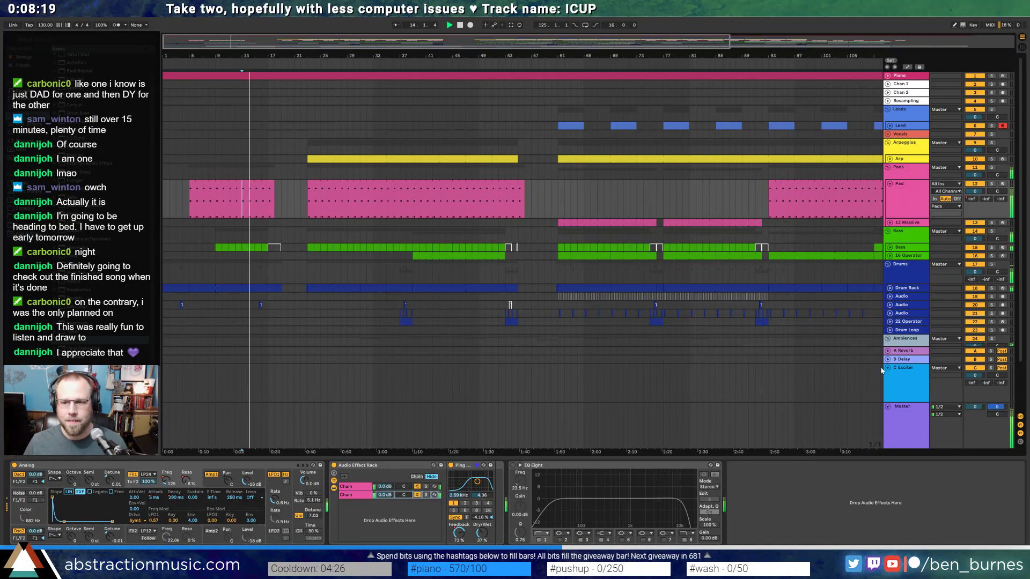
- Unfold the Ambiences group, fold the C Exciter and Master tracks, and show the whole arrangement
click(888, 339)
click(888, 408)
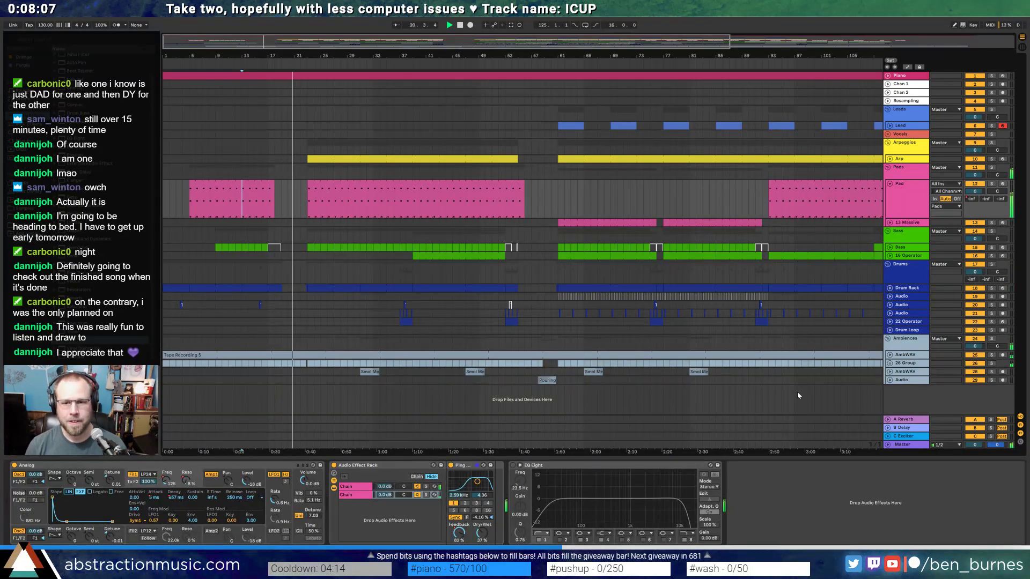
drag(790, 56, 790, 36)
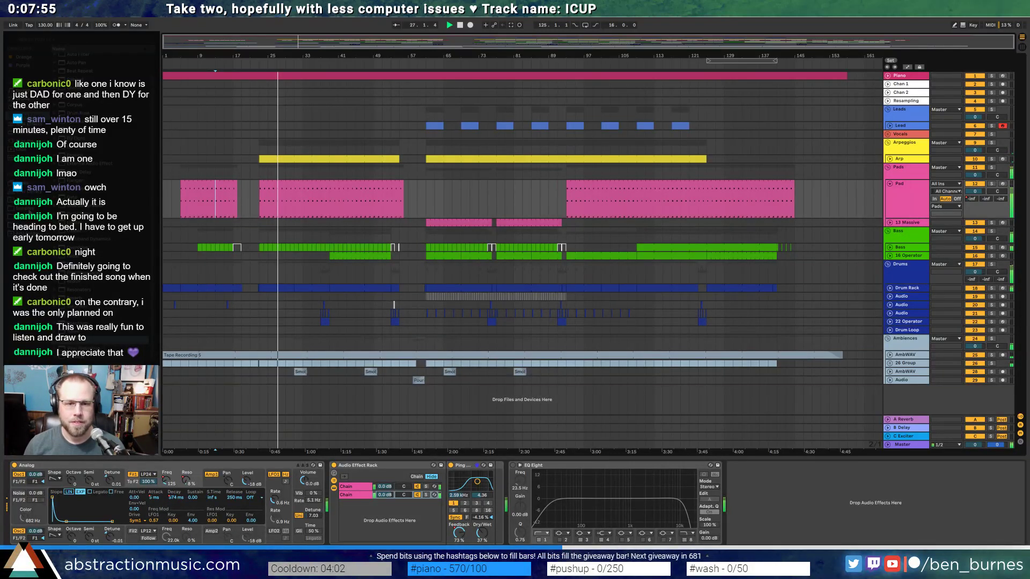
- Duplicate the Audio and 22 Operator drum fill at bars 123 to 125 to bars 139 to 141
drag(697, 307, 771, 324)
key(ctrl+d)
click(812, 323)
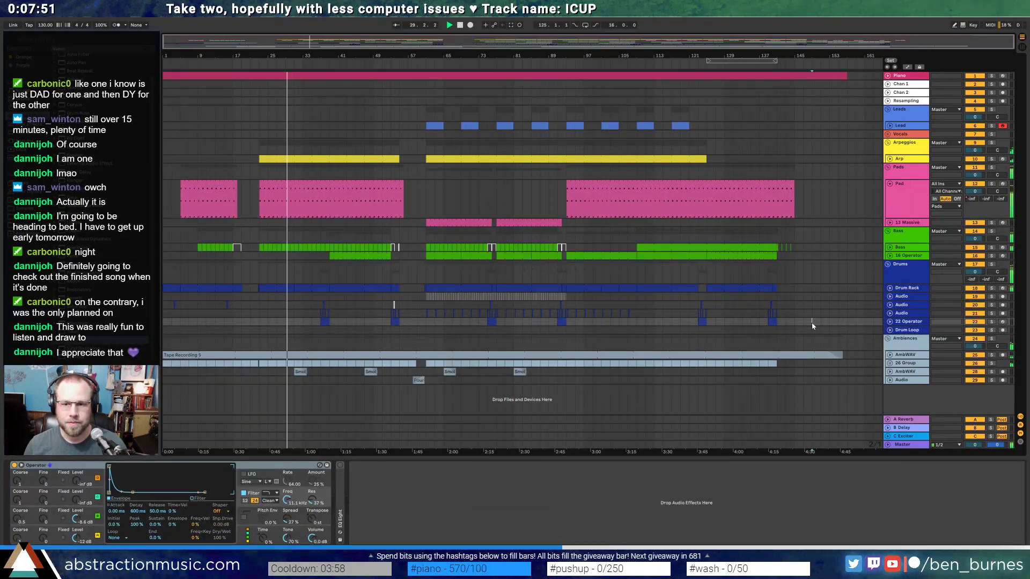
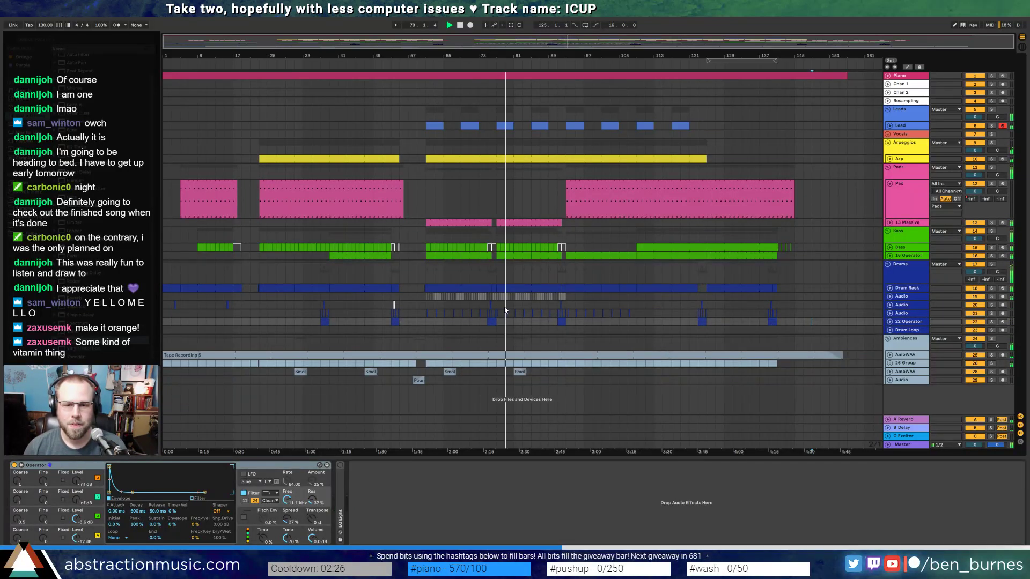
- Duplicate the section from bar 77 to 93 on the second drum Audio track twice, filling up to bar 125
drag(497, 304, 566, 304)
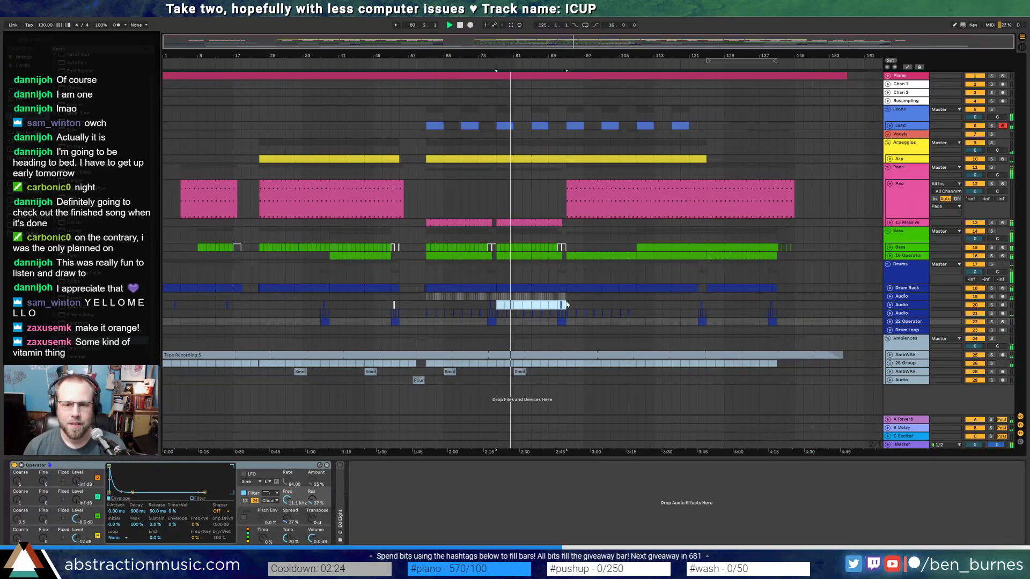
key(ctrl+d)
key(ctrl+d)
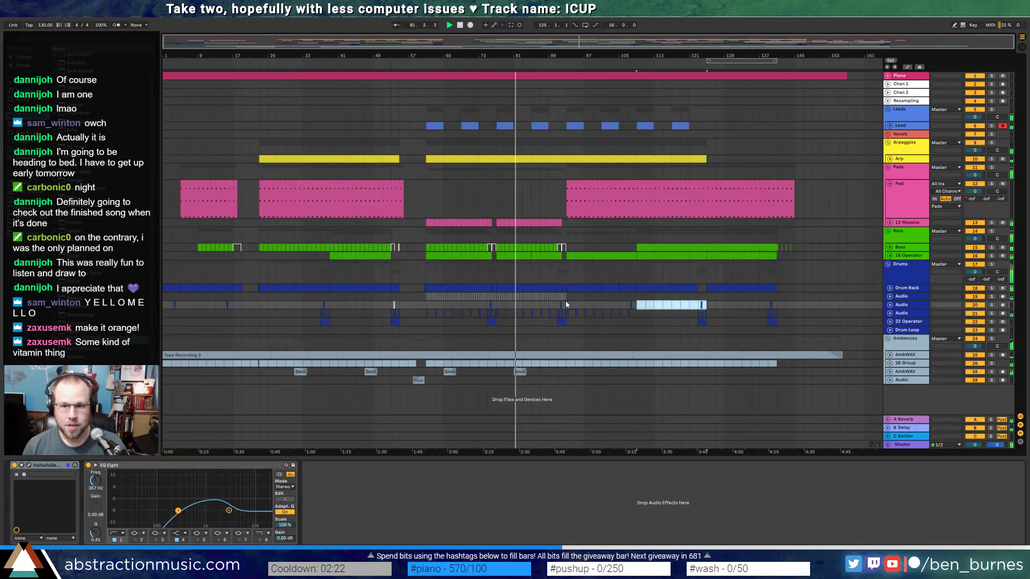
click(573, 304)
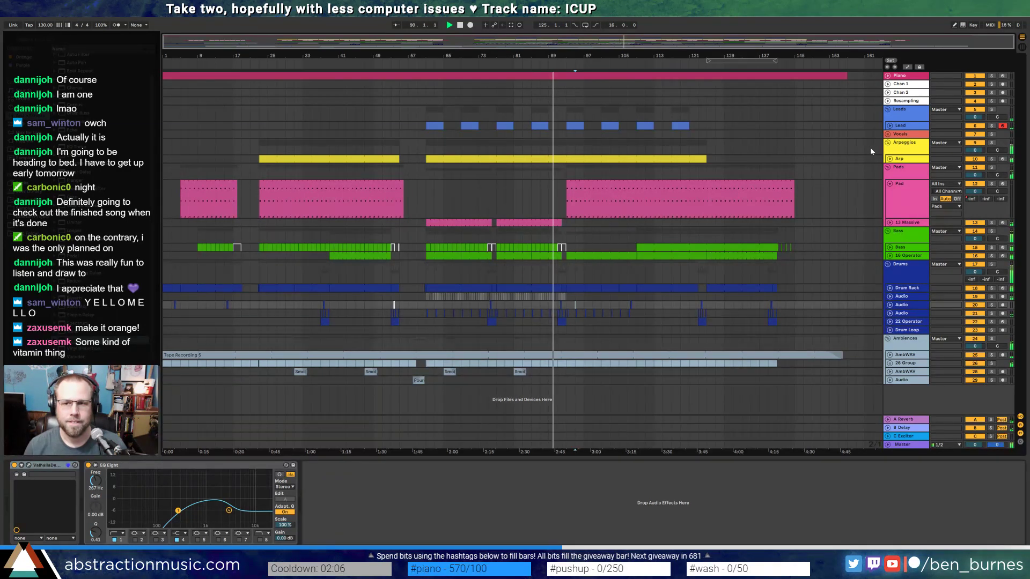
- Enable the EQ Eight on the Lead track and shape its low cut at about 303 Hz
click(893, 126)
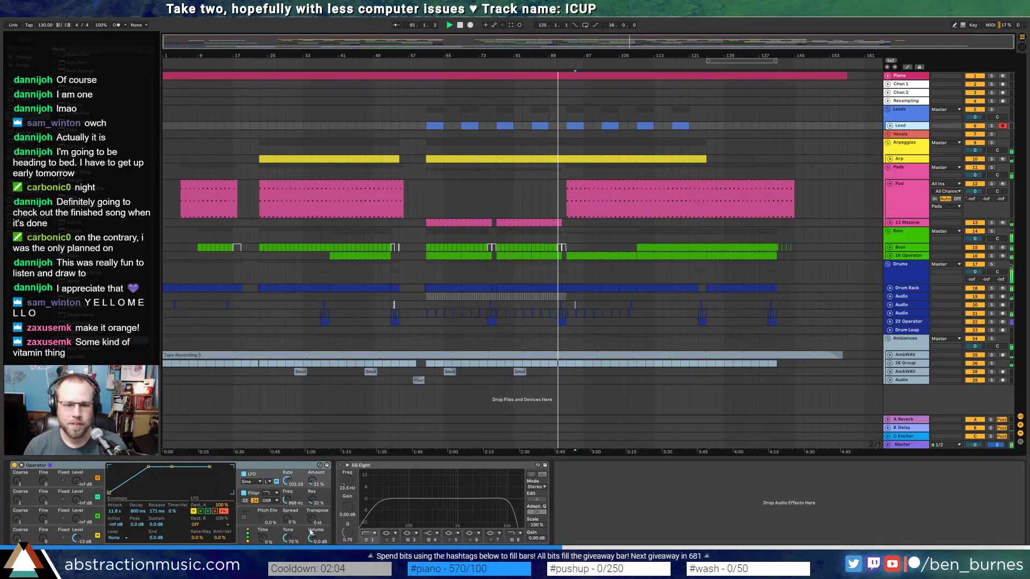
click(288, 503)
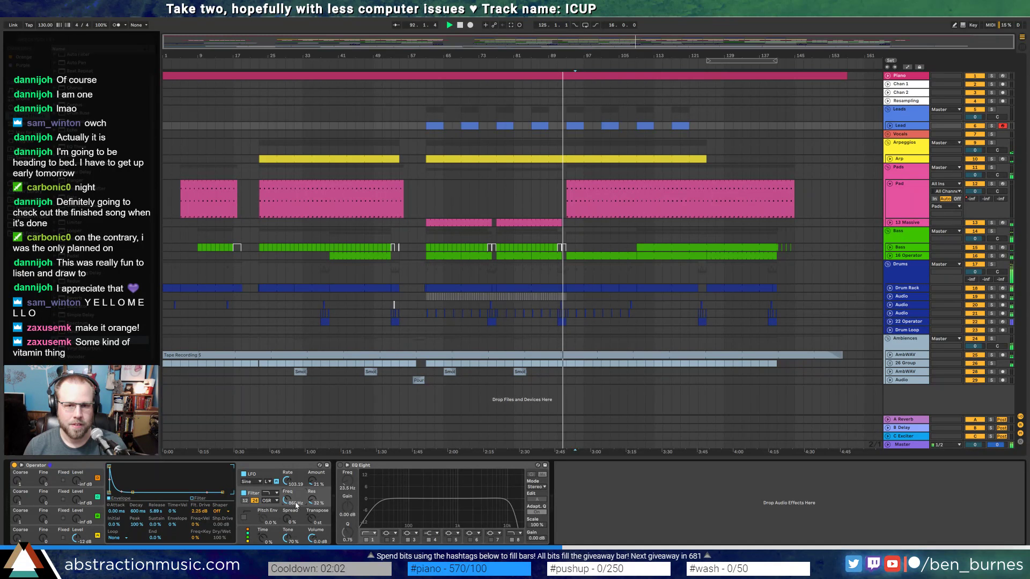
click(340, 466)
drag(433, 519, 433, 517)
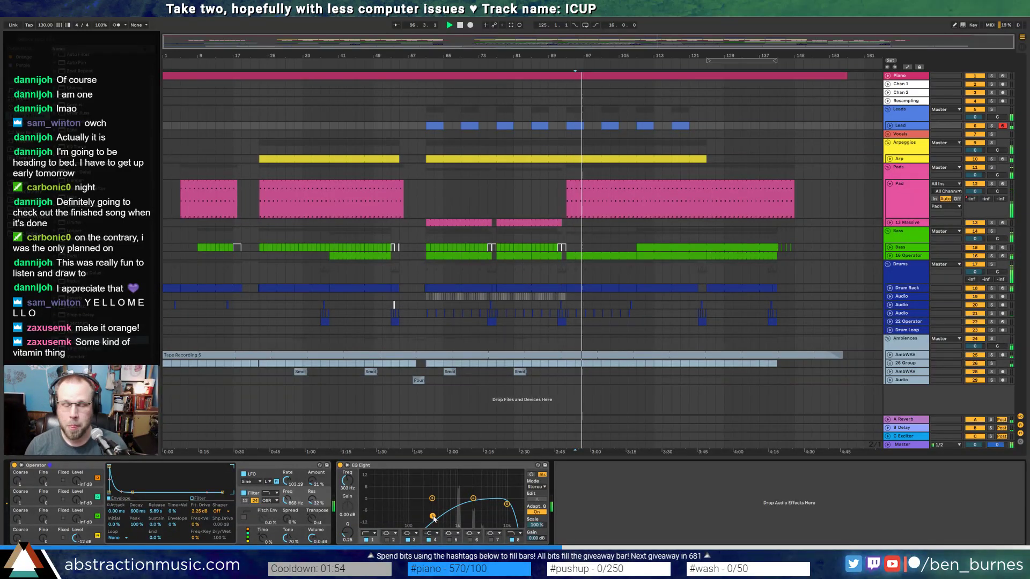
click(890, 159)
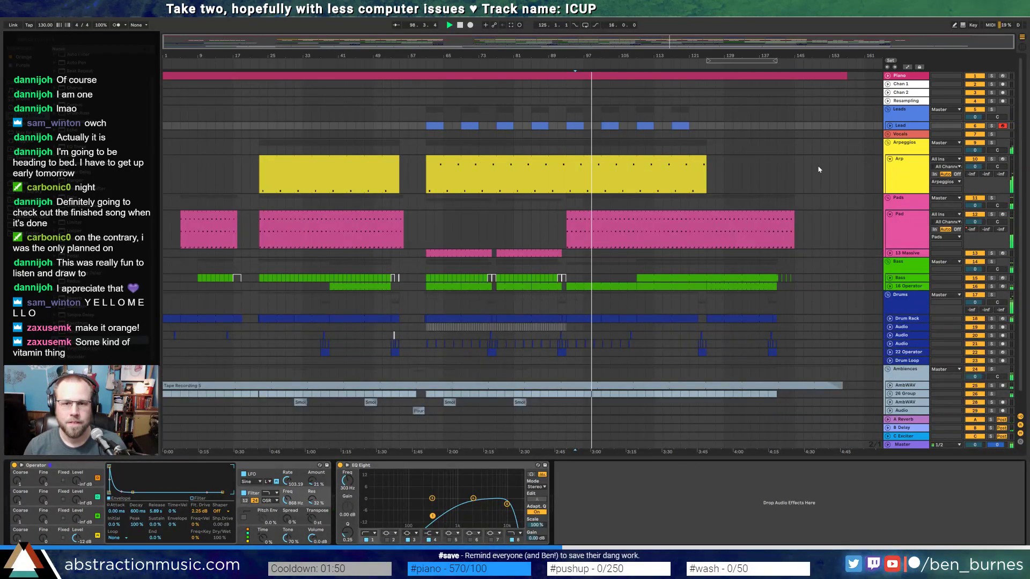
click(888, 159)
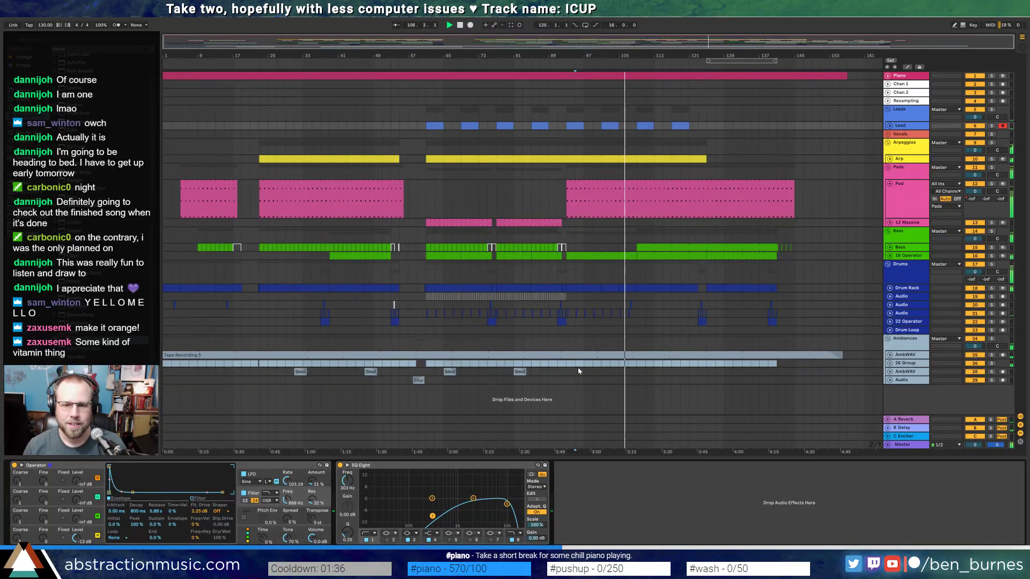
- Duplicate the section from bar 81 to 97 on the second AmbWAV track twice, placing copies at bars 97 and 113
drag(514, 373, 583, 376)
key(ctrl+d)
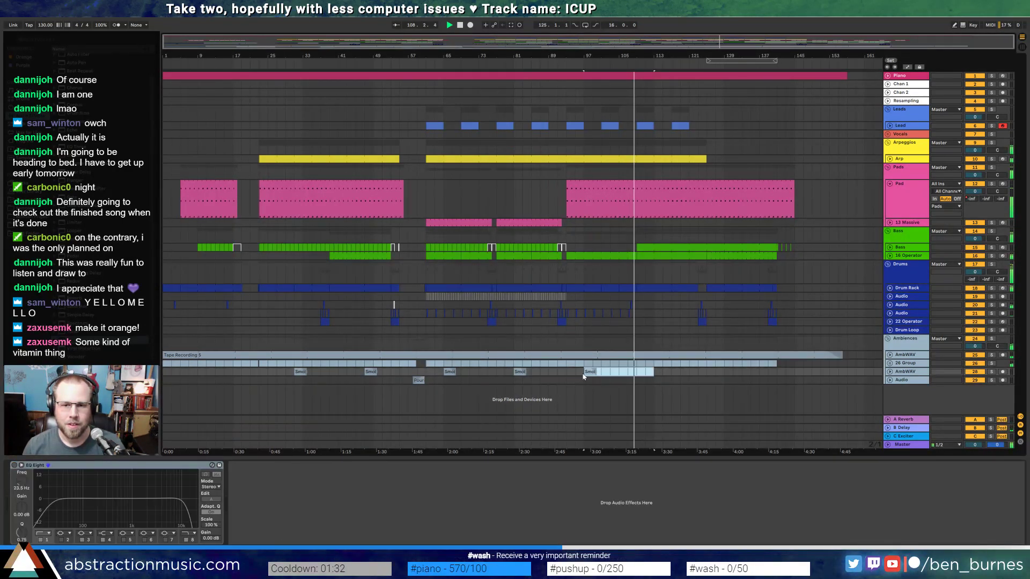
key(ctrl+d)
click(645, 372)
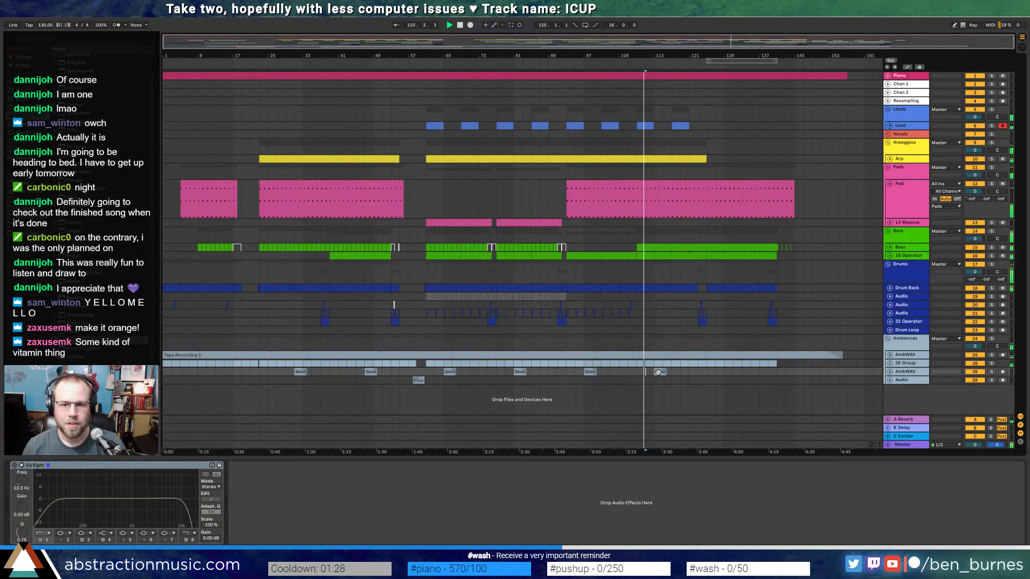
- Delete the short ambience clip at bar 97 and duplicate the section from bar 113 to 129 once
click(589, 371)
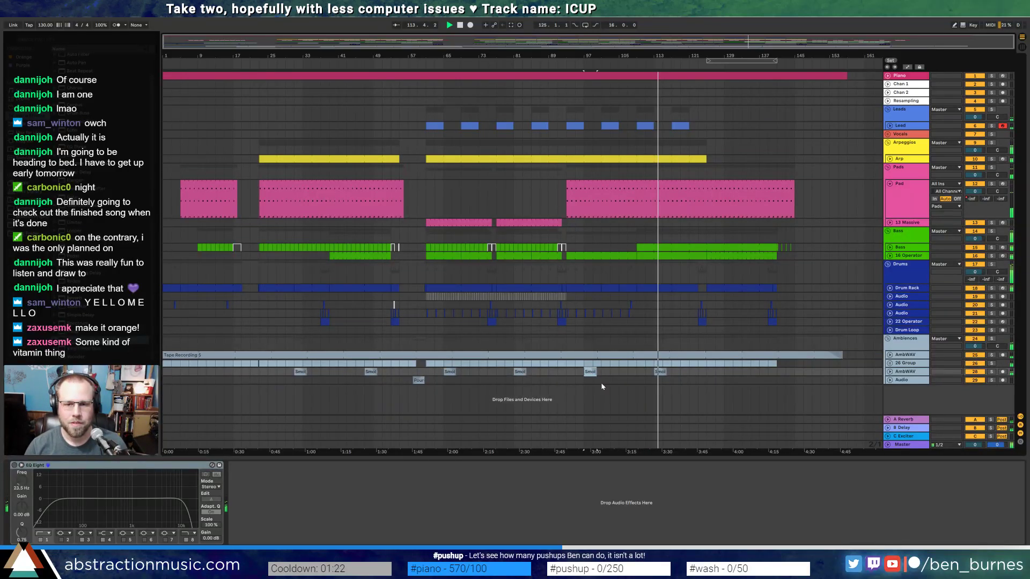
click(723, 375)
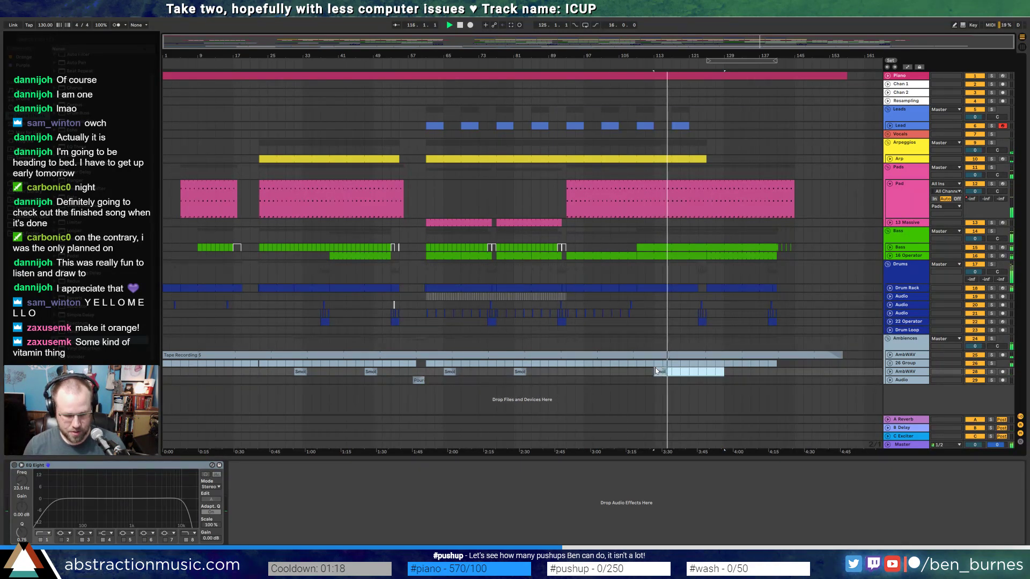
key(ctrl+d)
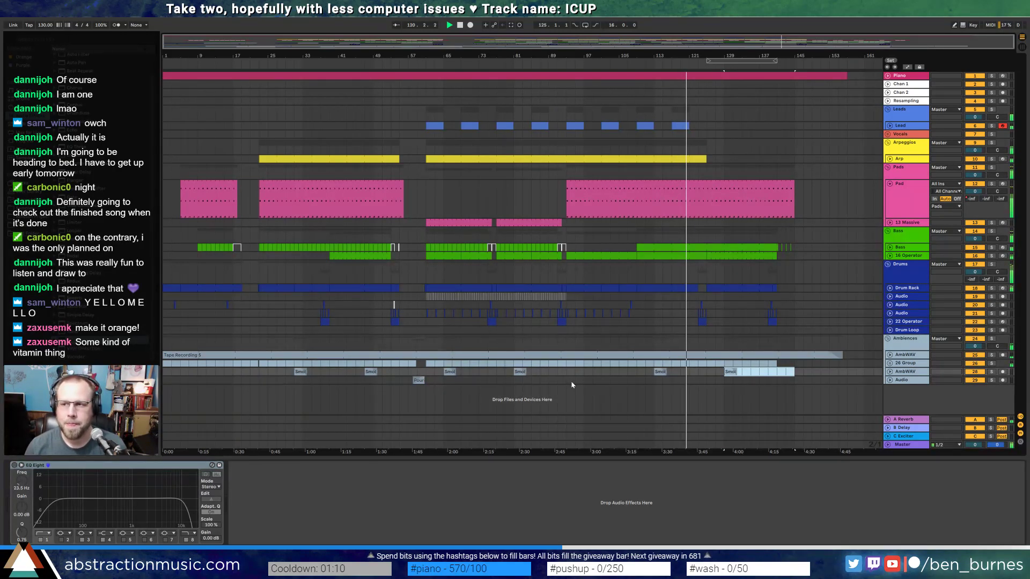
click(583, 373)
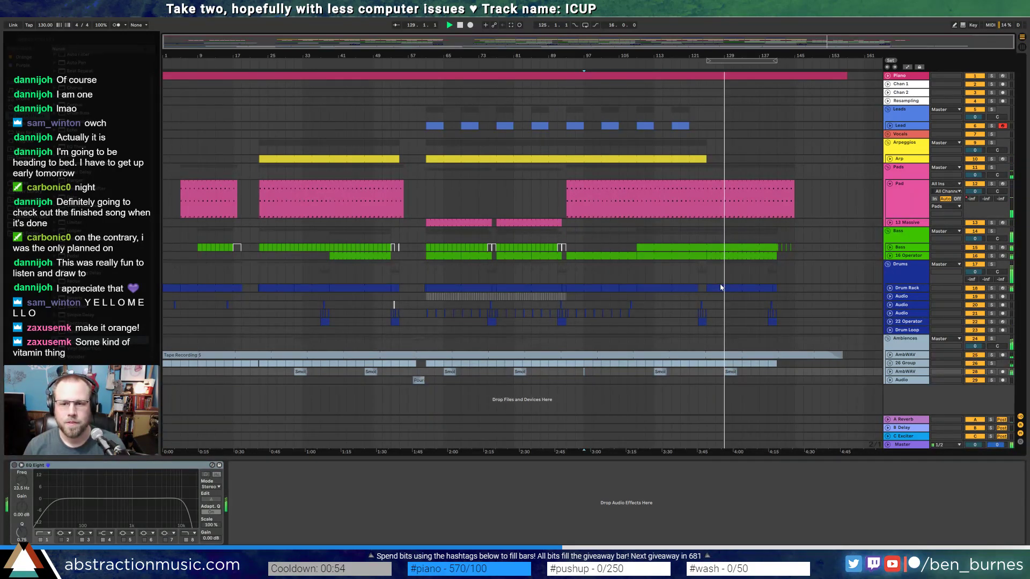
- Narrow the EQ Eight on the tape recording's AmbWAV track by lowering its high cut and setting the low cut to about 639 Hz
click(749, 256)
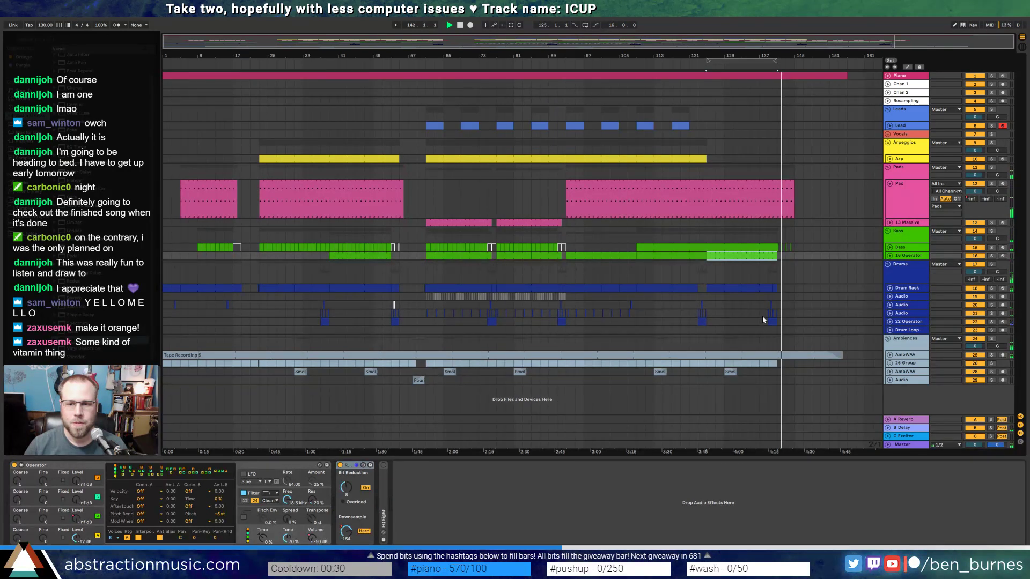
click(743, 356)
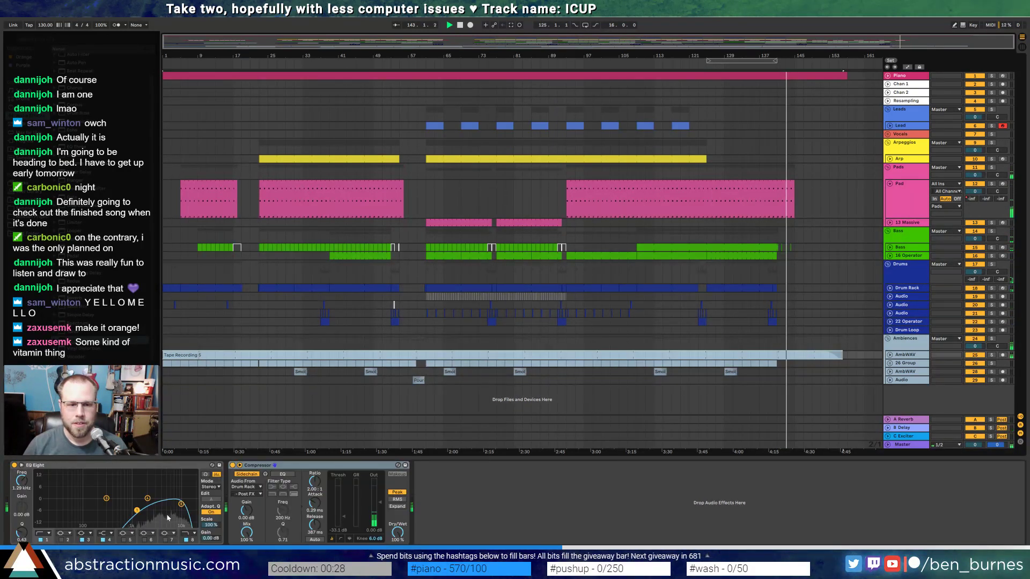
drag(181, 504, 124, 509)
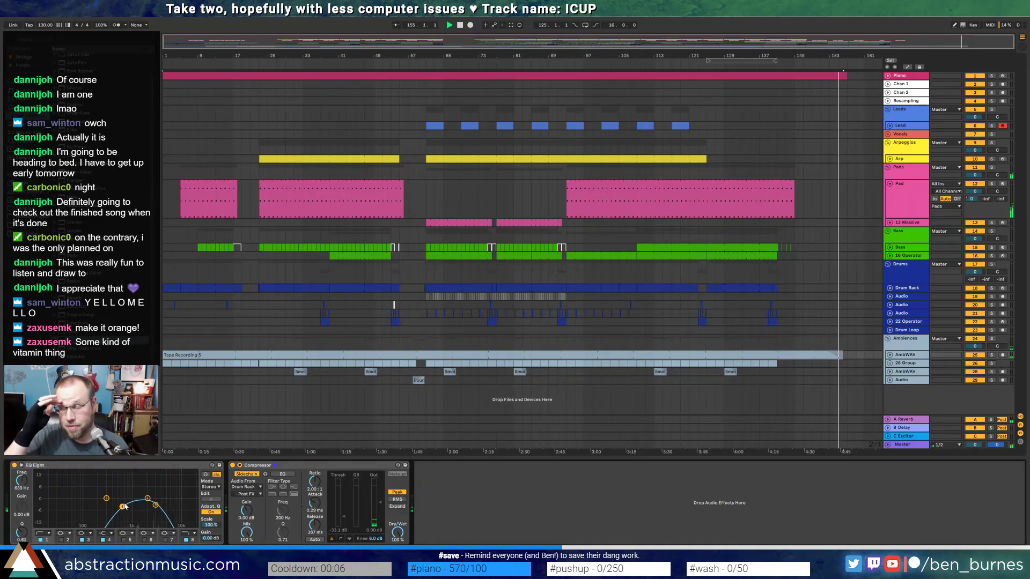
- Unfold and solo the tape recording's AmbWAV track, and restart playback from the beginning
click(890, 354)
click(992, 355)
key(space)
click(723, 373)
key(space)
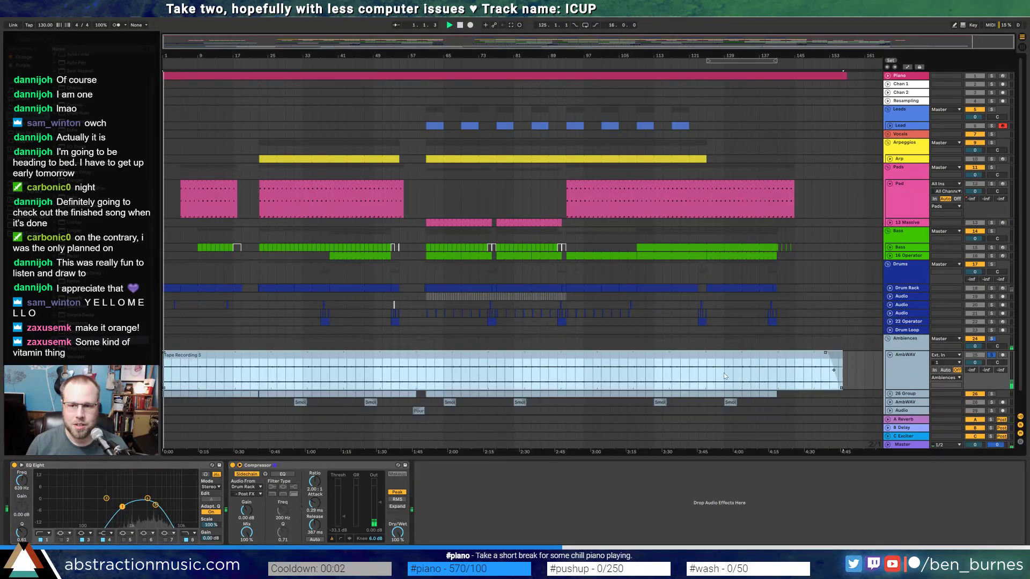
- Dip the AmbWAV track's EQ Eight at about 2.97 kHz and unsolo the track to hear it in the full mix
drag(122, 506, 153, 513)
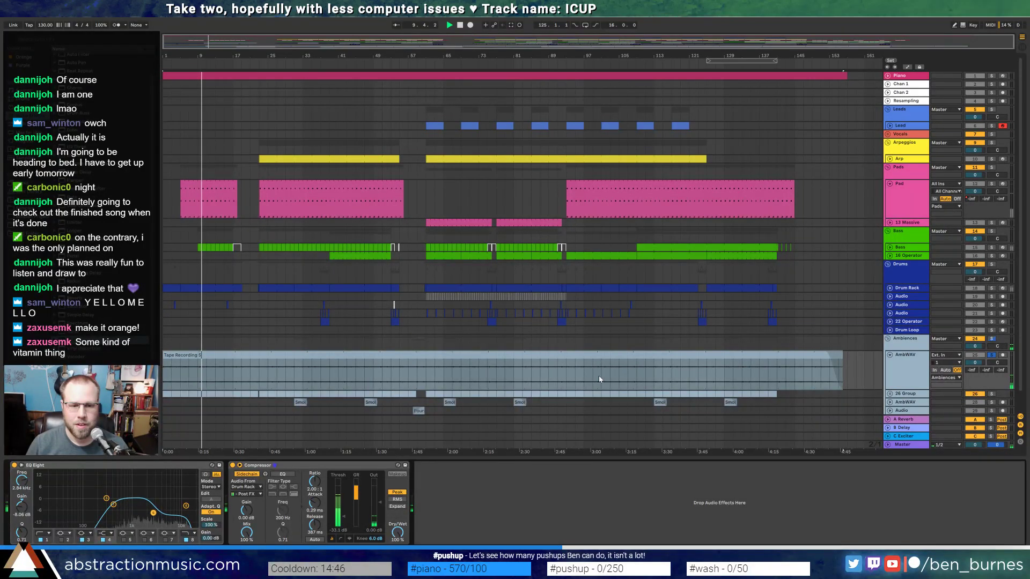
click(991, 355)
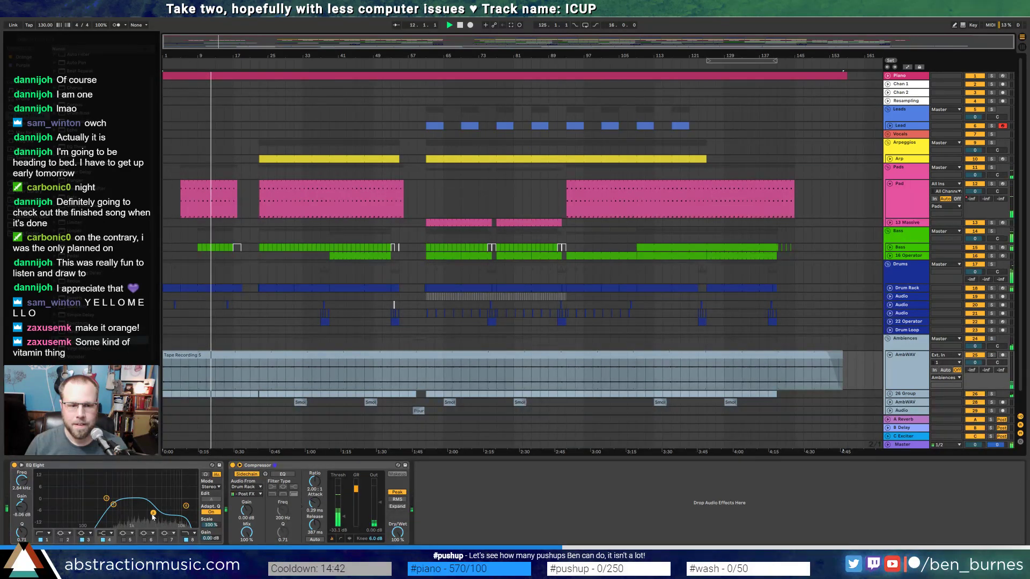
drag(153, 513, 155, 519)
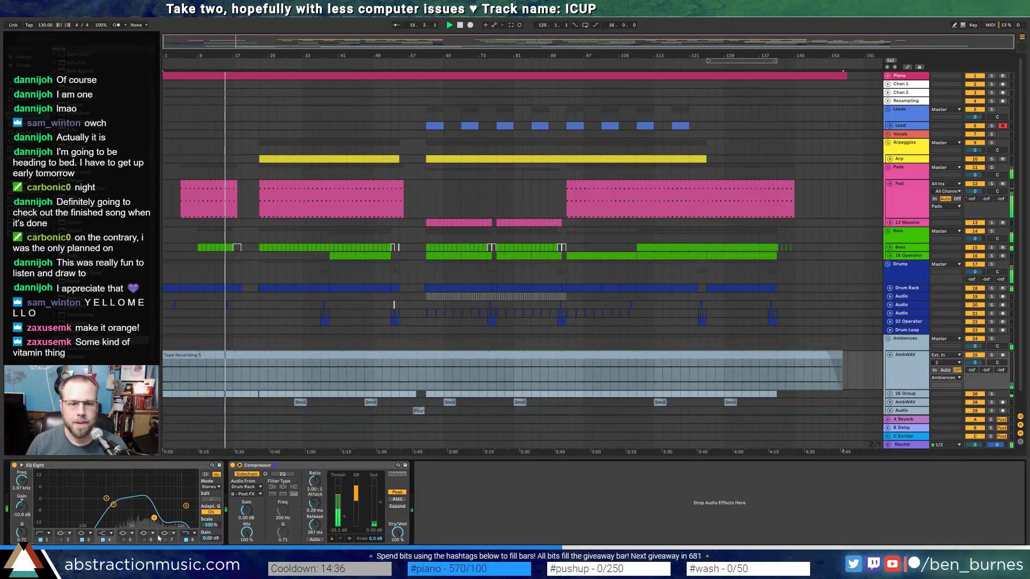
key(space)
click(243, 335)
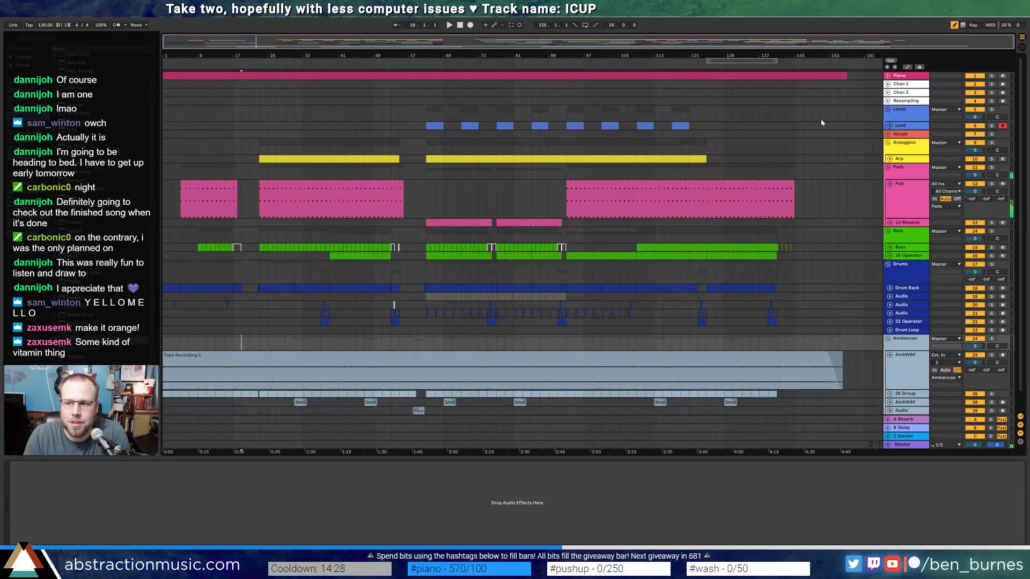
click(188, 337)
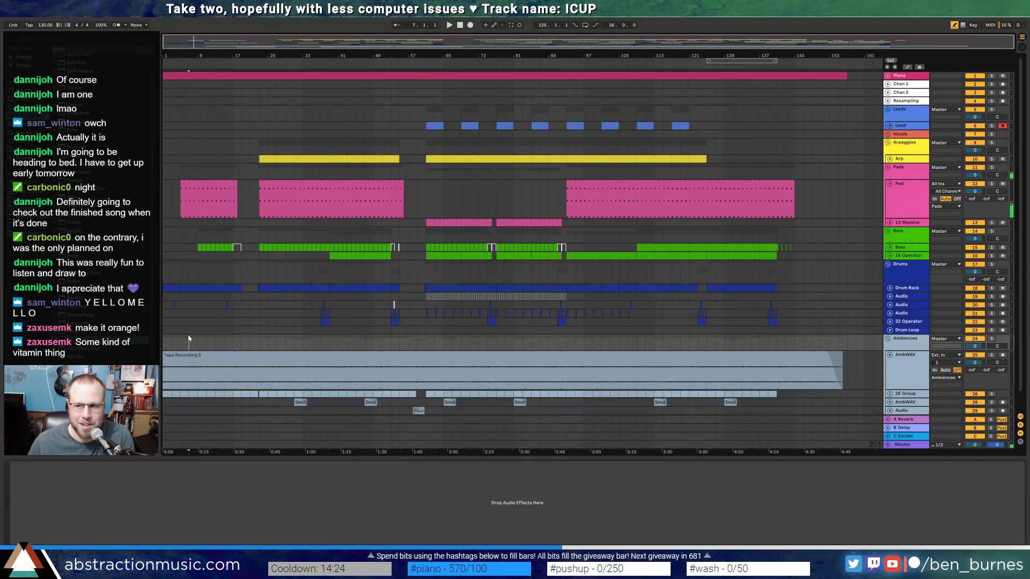